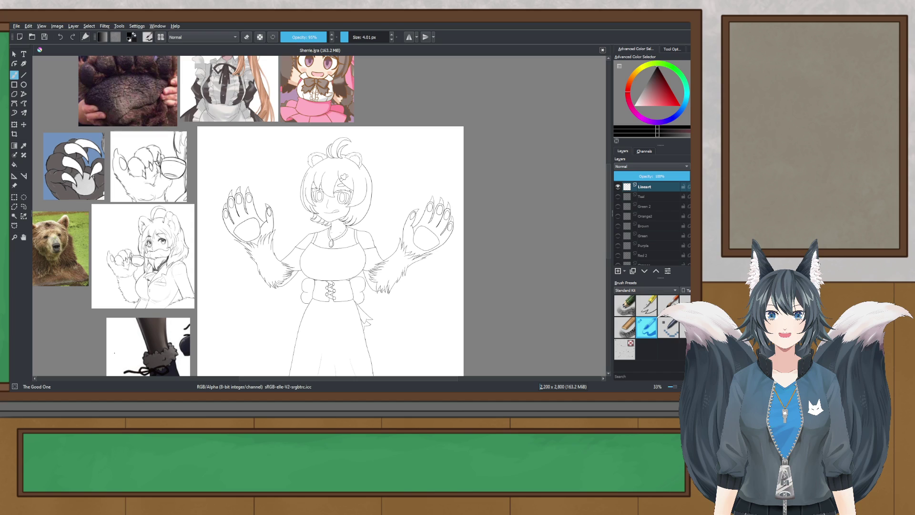
- Select the Chalk Grainy brush preset and examine the character's raised paw line art up close
key("alt+Tab")
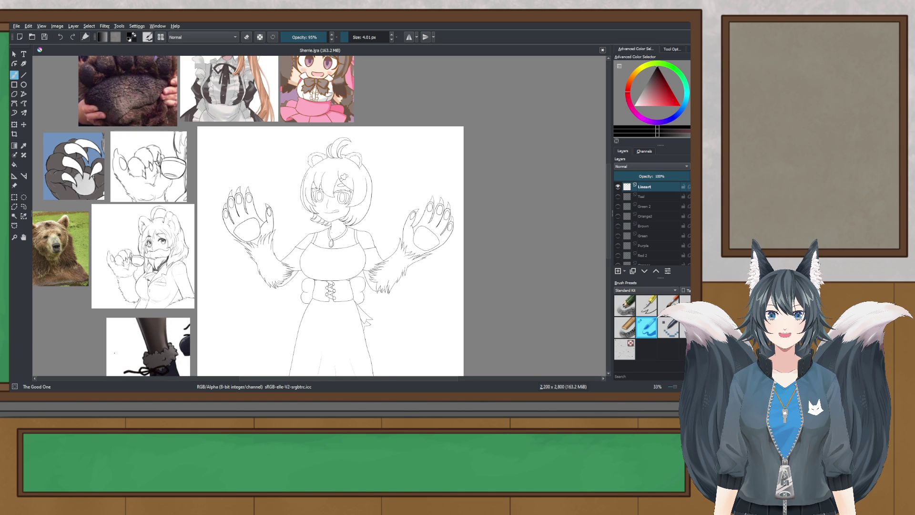
scroll(252, 223, "up", 6)
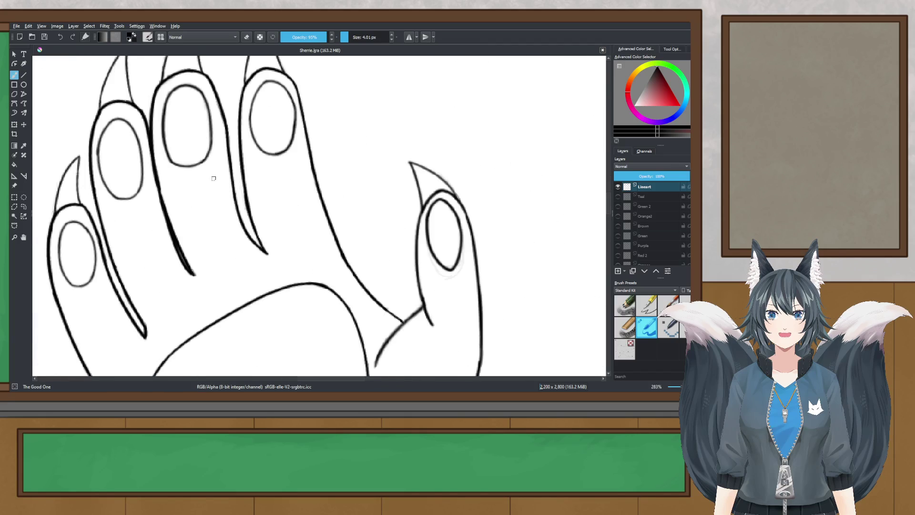
scroll(175, 123, "down", 3)
left_click(626, 328)
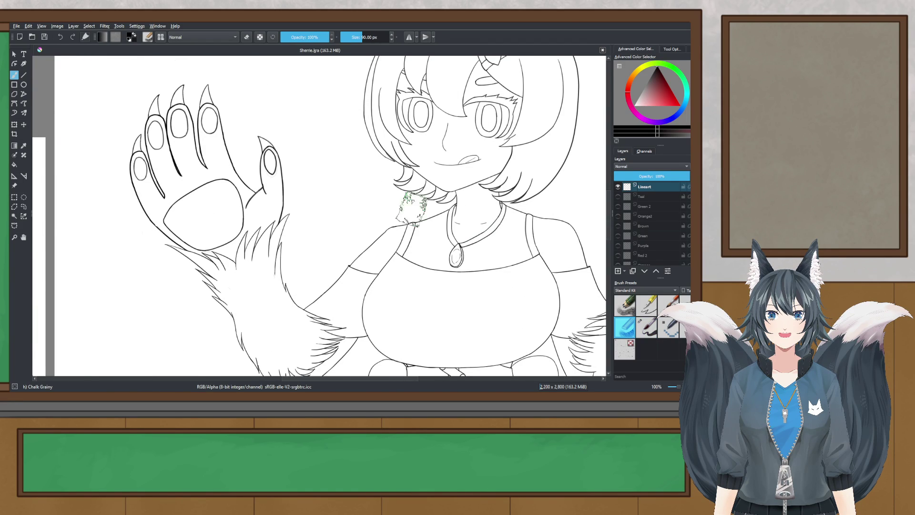
mouse_move(205, 195)
left_mouse_down()
mouse_move(215, 211)
mouse_move(251, 192)
left_mouse_up()
scroll(219, 167, "up", 3)
key("ctrl+z")
scroll(226, 179, "down", 3)
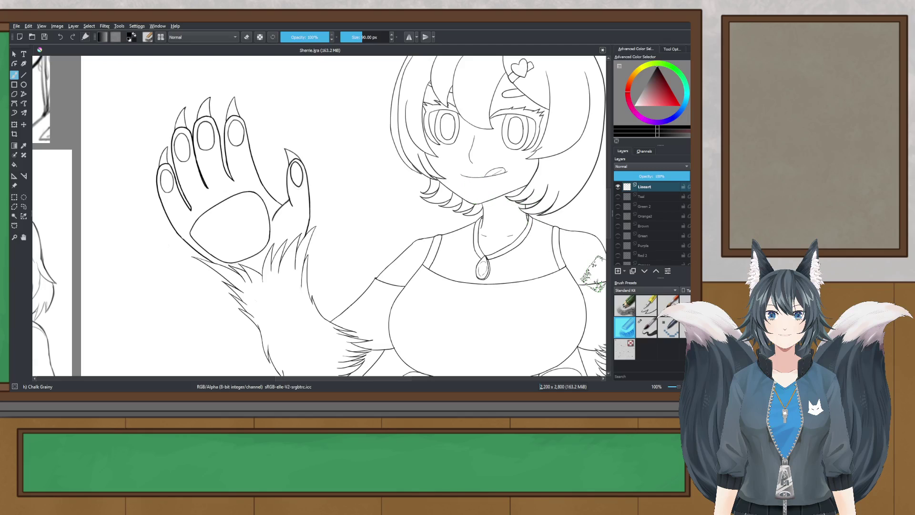
scroll(193, 114, "up", 5)
left_click_drag(251, 205, 266, 300)
scroll(390, 218, "down", 3)
key("ctrl+z")
scroll(372, 215, "down", 4)
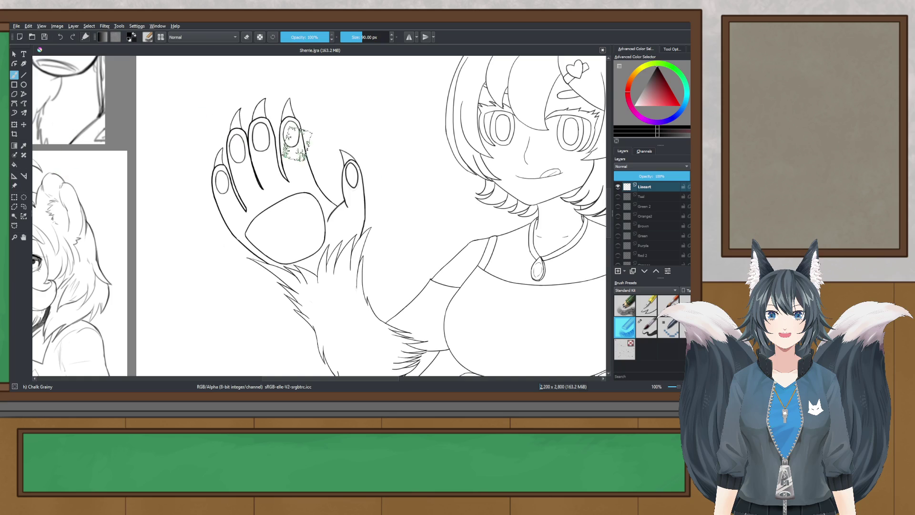
- Examine the maid and chibi bear-girl reference illustrations placed above the canvas
scroll(353, 343, "down", 3)
scroll(395, 195, "up", 7)
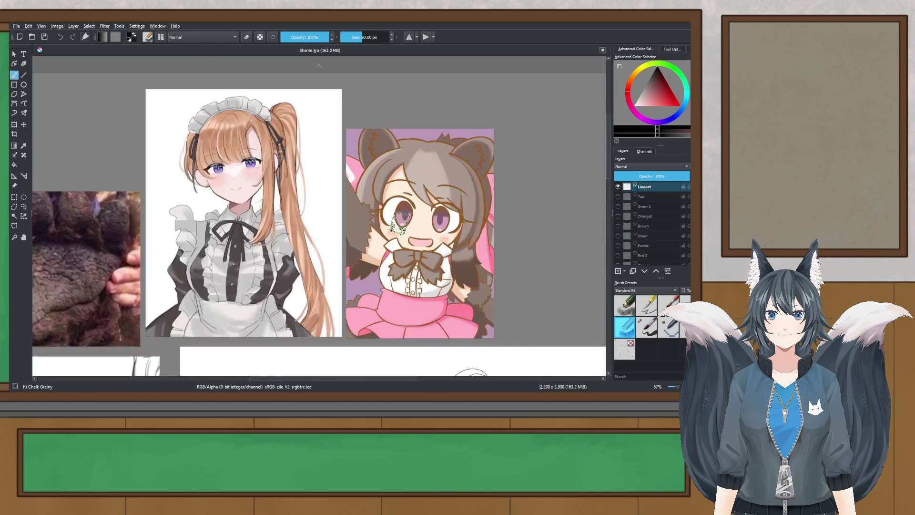
scroll(410, 196, "down", 7)
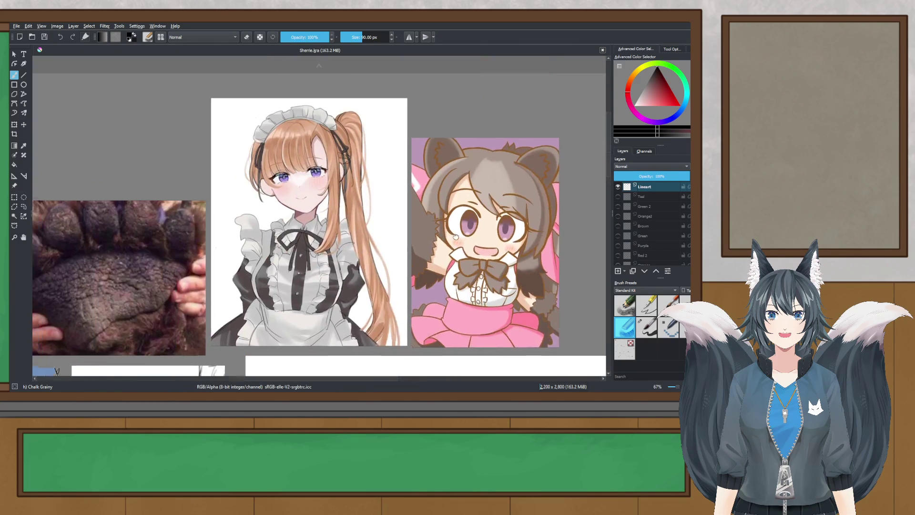
scroll(324, 166, "up", 3)
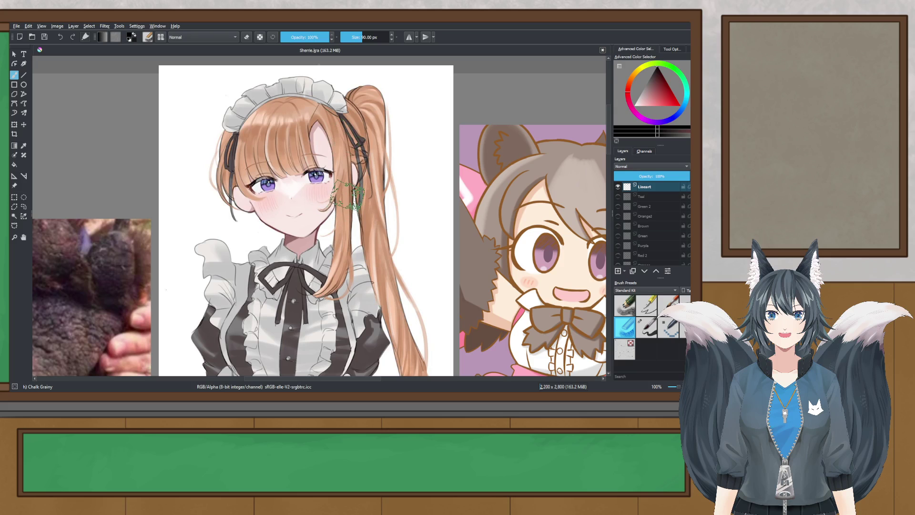
scroll(334, 188, "down", 2)
left_click_drag(272, 83, 298, 176)
left_click_drag(438, 372, 404, 170)
scroll(404, 170, "down", 3)
scroll(358, 142, "down", 1)
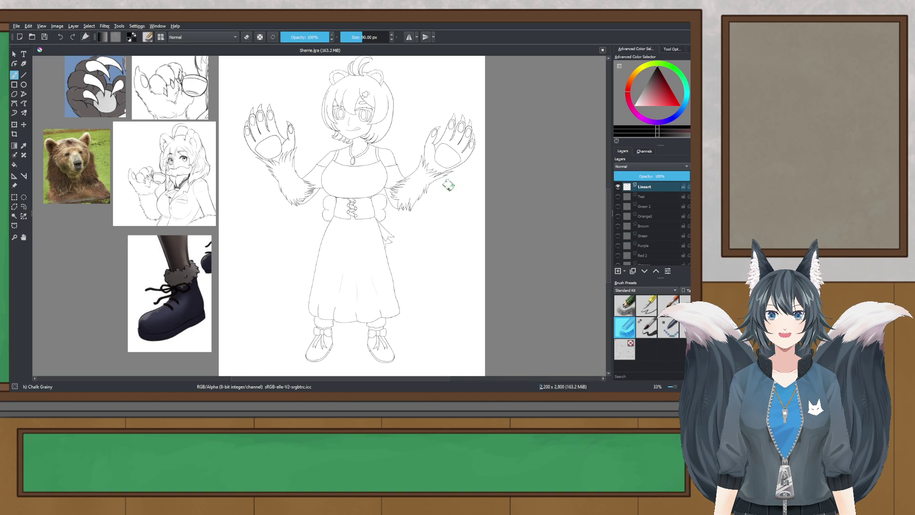
- Compare the full-body line art with the surrounding paw, bear, boot and character reference images
left_click_drag(447, 188, 432, 201)
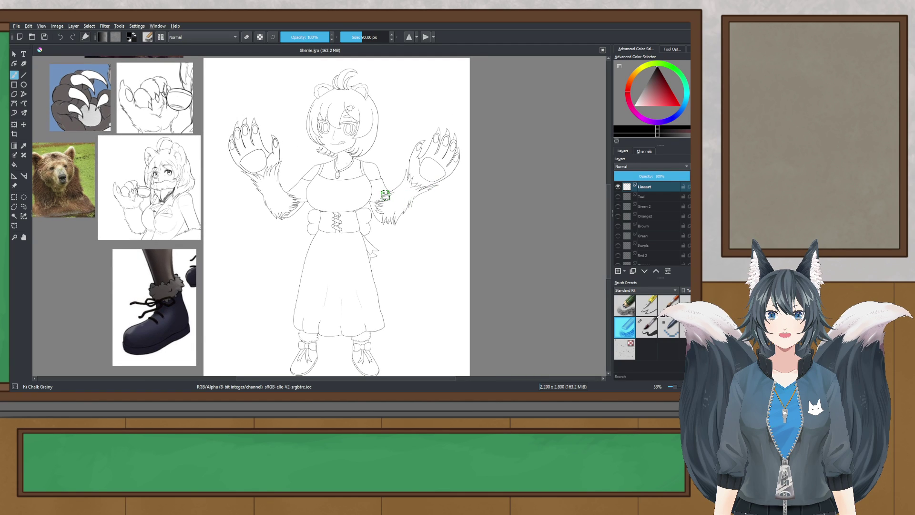
scroll(405, 204, "up", 1)
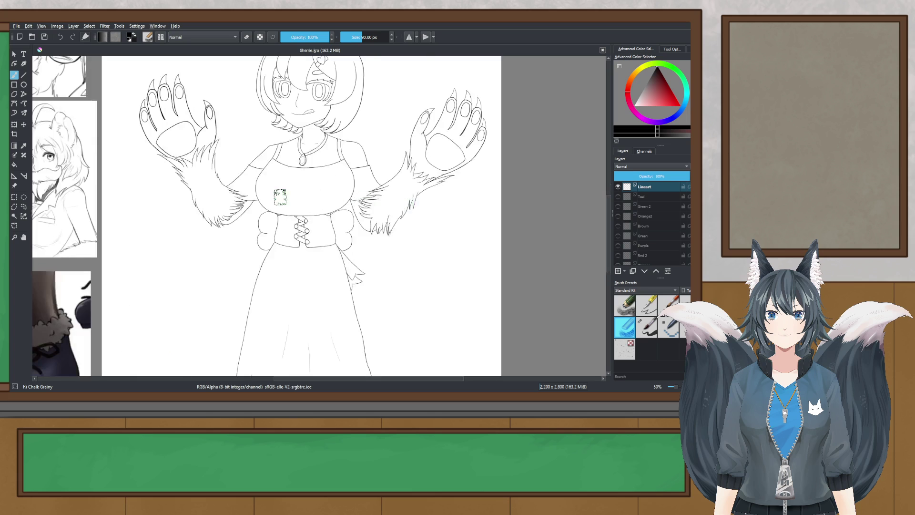
scroll(254, 206, "up", 2)
key("minus")
key("minus")
key("minus")
key("minus")
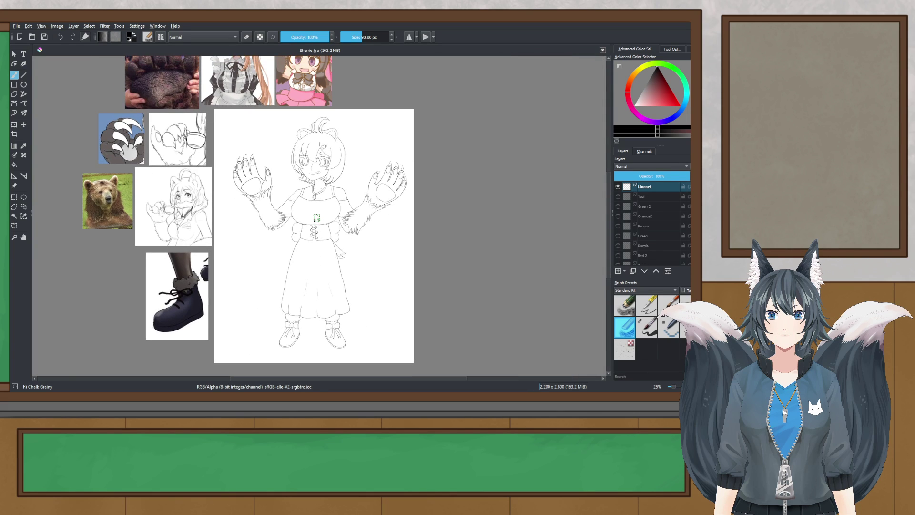
key("plus")
key("plus")
scroll(335, 199, "down", 3)
scroll(305, 135, "up", 3)
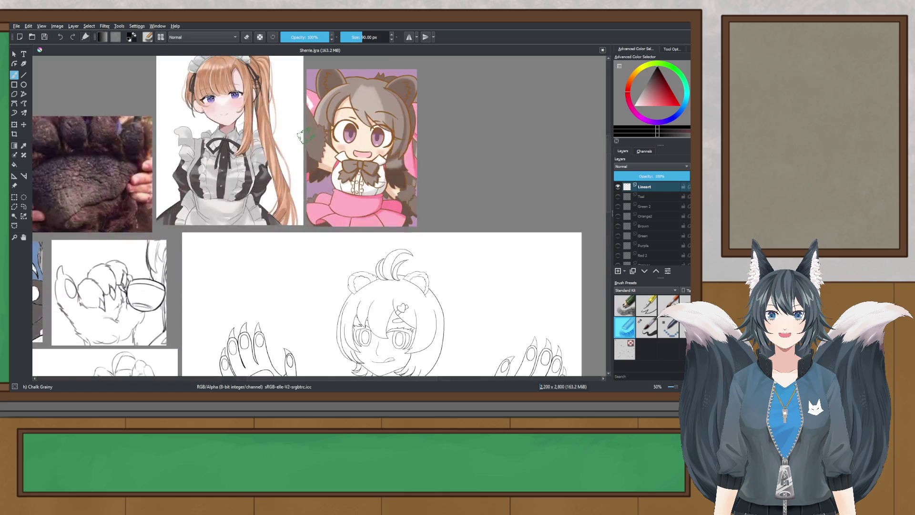
left_click_drag(404, 282, 385, 207)
scroll(385, 208, "down", 1)
scroll(384, 207, "down", 3)
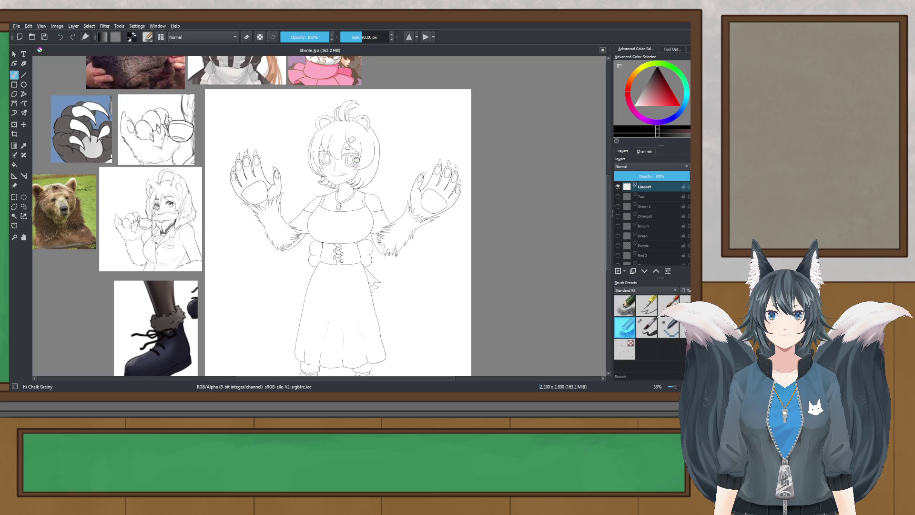
scroll(252, 216, "up", 1)
scroll(354, 183, "up", 4)
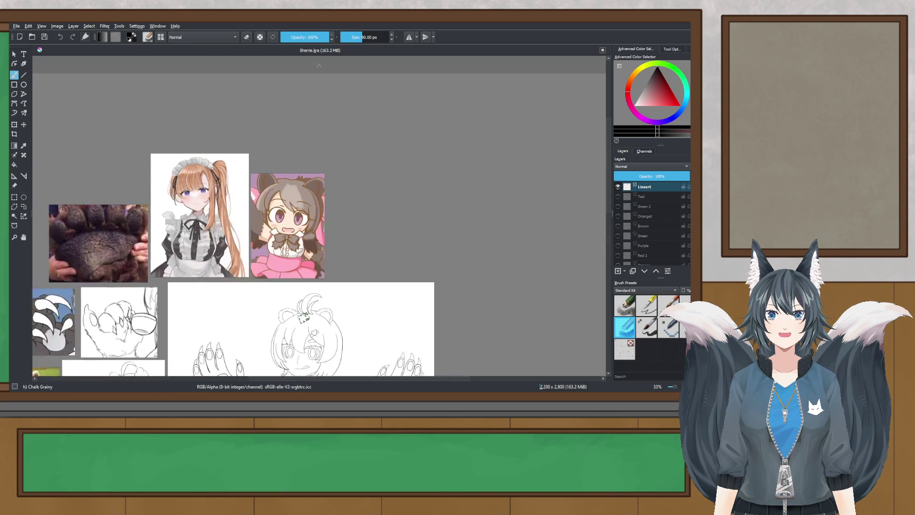
scroll(289, 224, "down", 5)
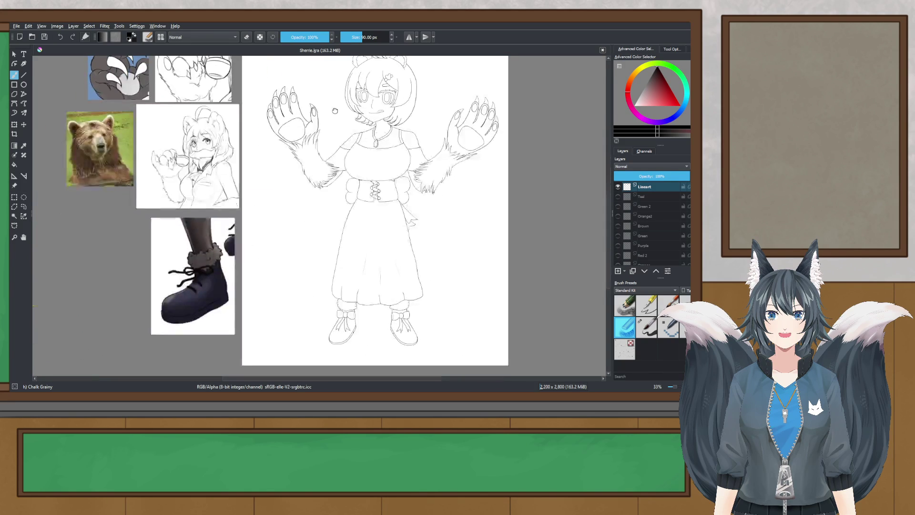
scroll(300, 143, "up", 4)
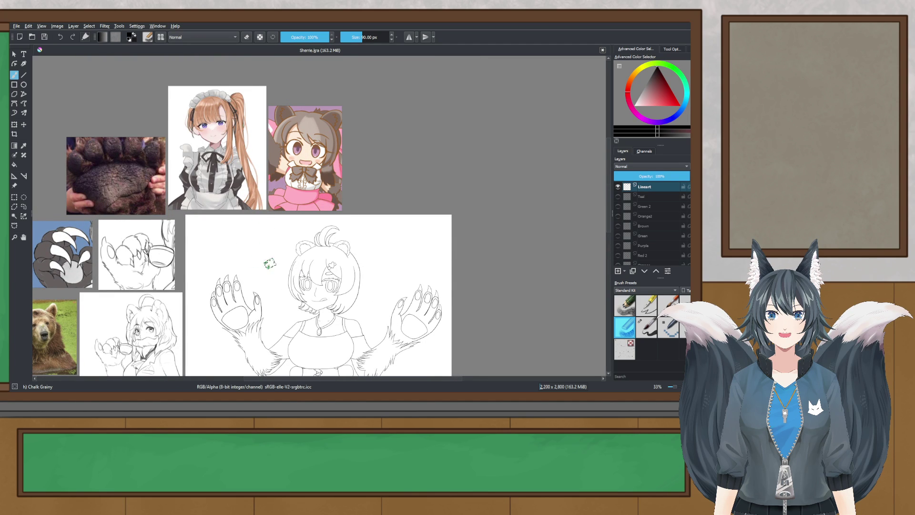
scroll(263, 263, "down", 3)
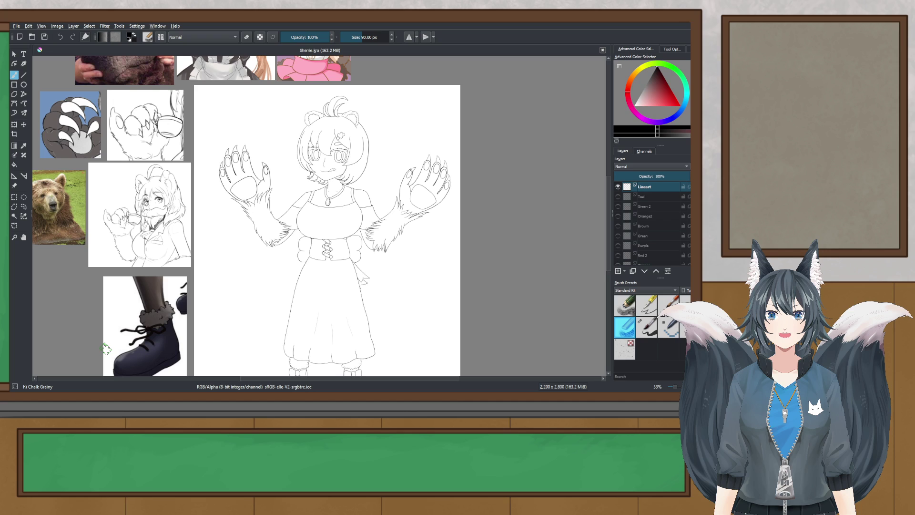
scroll(262, 143, "up", 4)
scroll(258, 163, "up", 1)
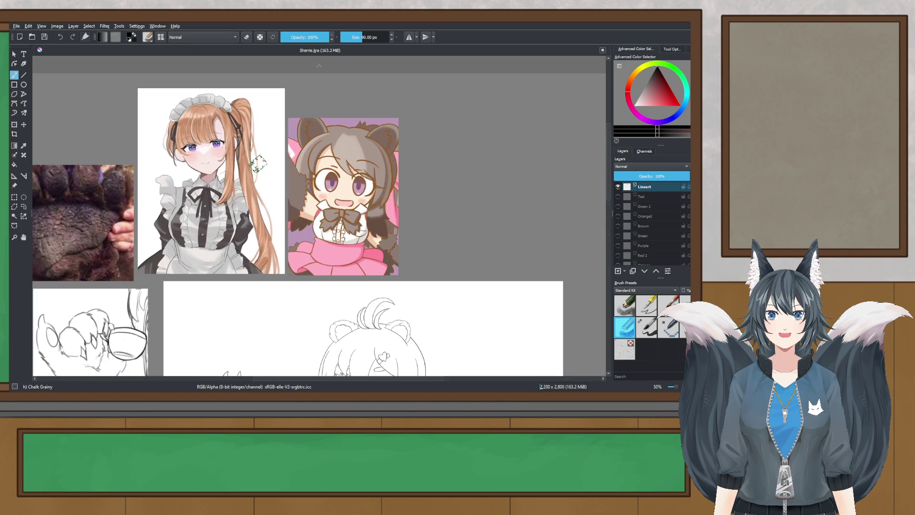
- Add a new paint layer above the Lineart layer and name it "Color 1"
key("Insert")
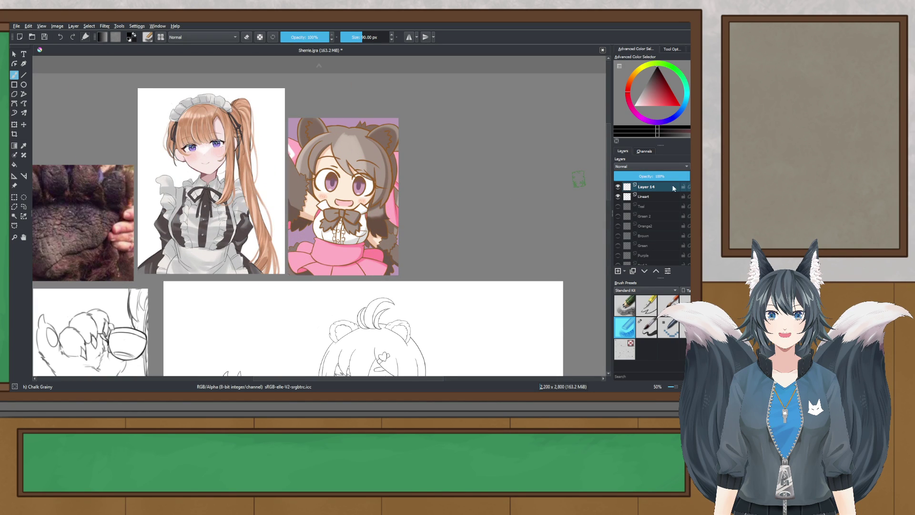
double_click(646, 187)
key("BackSpace")
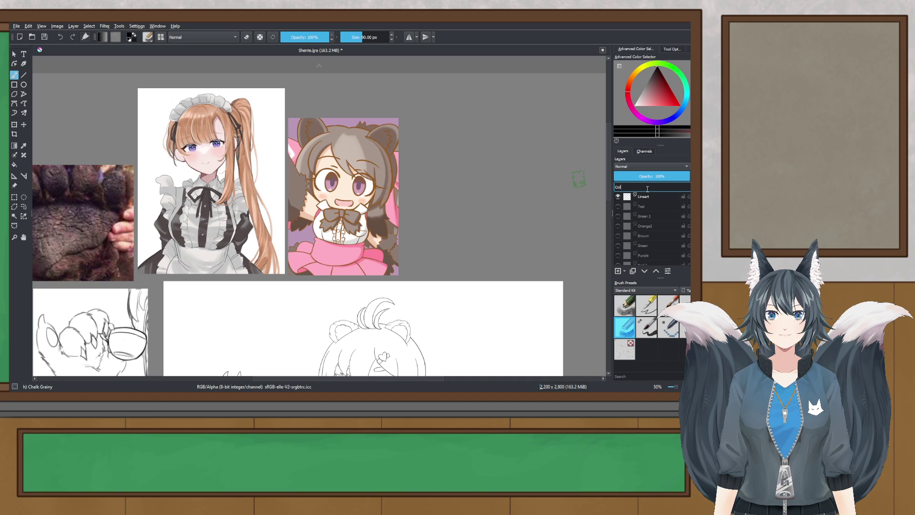
key("Return")
- Activate the Color Sampler tool and switch the brush preset to The Good One
scroll(208, 154, "up", 3)
scroll(205, 163, "down", 2)
left_click_drag(241, 176, 472, 132)
left_click_drag(283, 194, 207, 62)
scroll(224, 122, "down", 1)
scroll(225, 123, "down", 1)
scroll(298, 188, "down", 1)
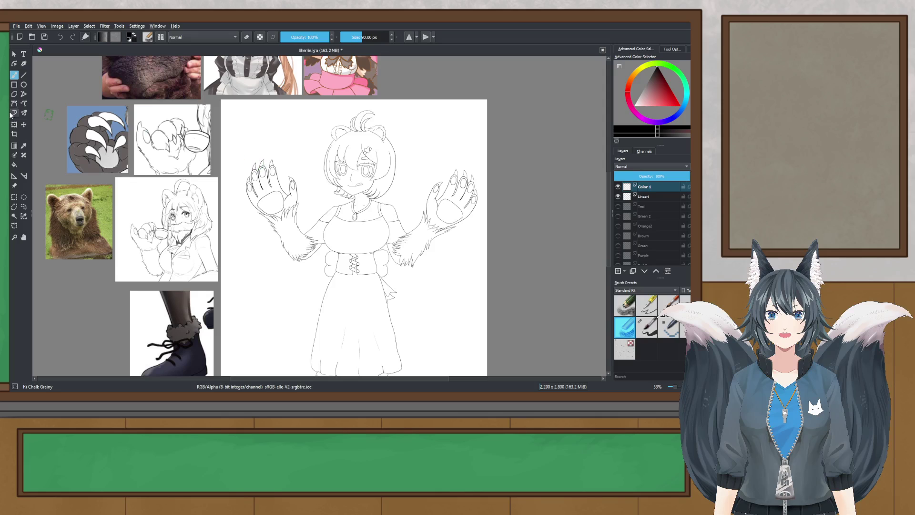
left_click(24, 145)
scroll(253, 149, "down", 1)
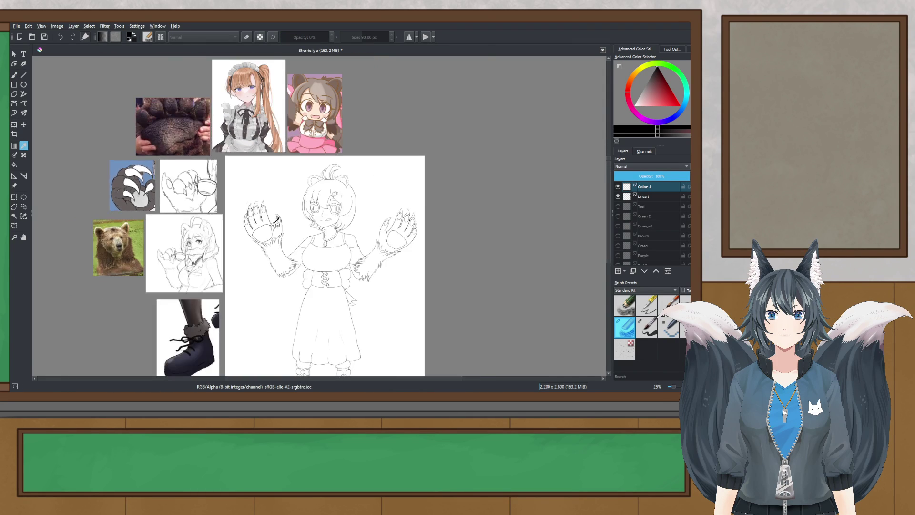
scroll(277, 221, "up", 2)
scroll(276, 222, "down", 2)
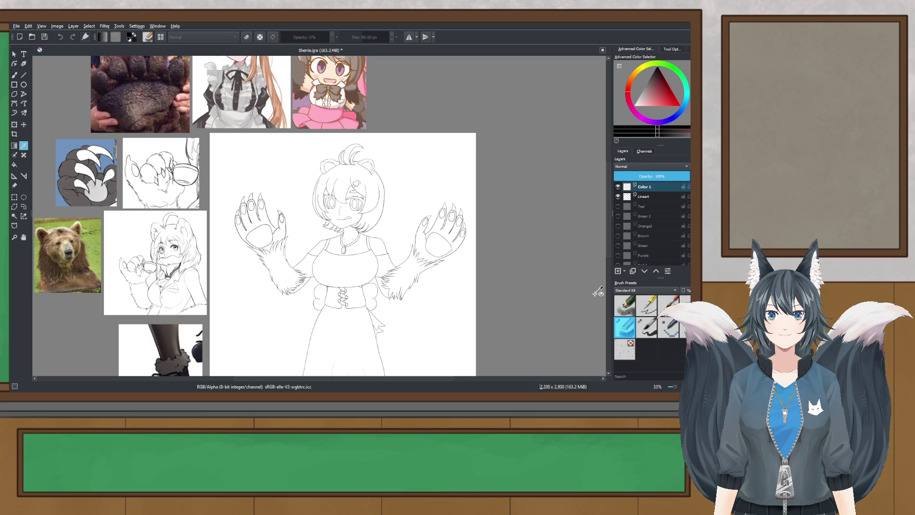
left_click(652, 327)
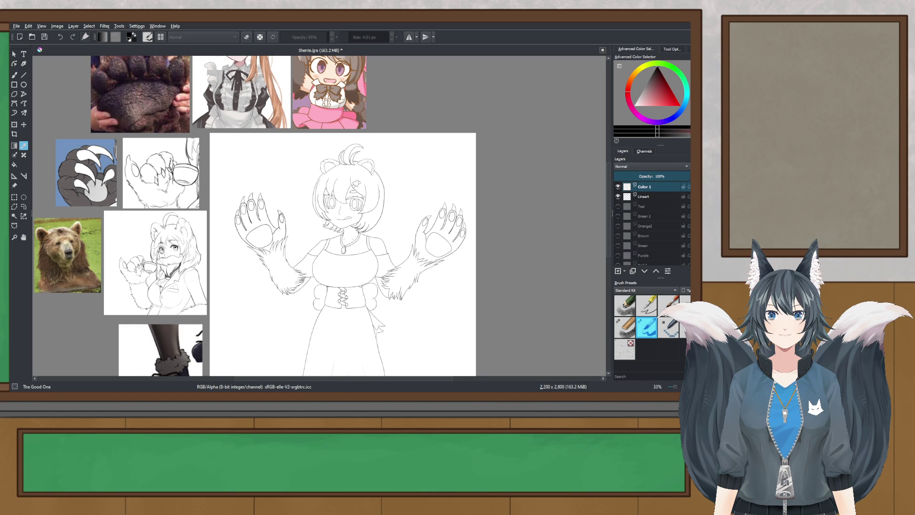
left_click(189, 279)
scroll(236, 237, "down", 1)
left_click_drag(337, 198, 328, 154)
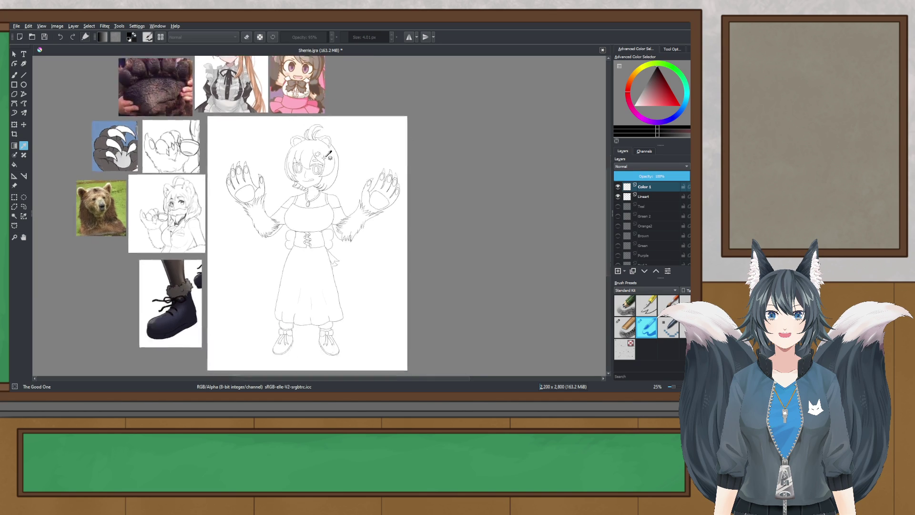
- Paste the copied bear-paw picture as a reference image and place it above the canvas, beside the chibi bear-girl reference
left_click(15, 185)
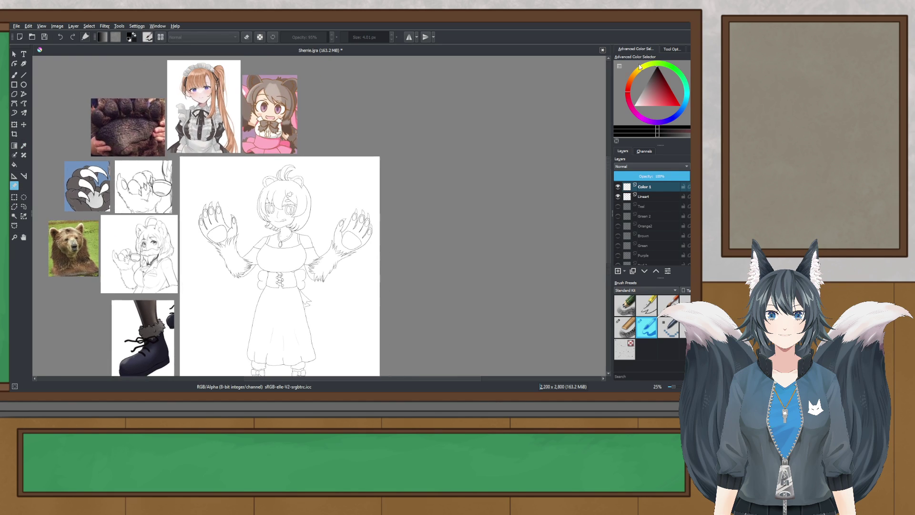
left_click(671, 48)
left_click(634, 86)
scroll(251, 182, "up", 2)
mouse_move(131, 156)
left_mouse_down()
mouse_move(359, 79)
mouse_move(388, 84)
left_mouse_up()
scroll(398, 147, "up", 3)
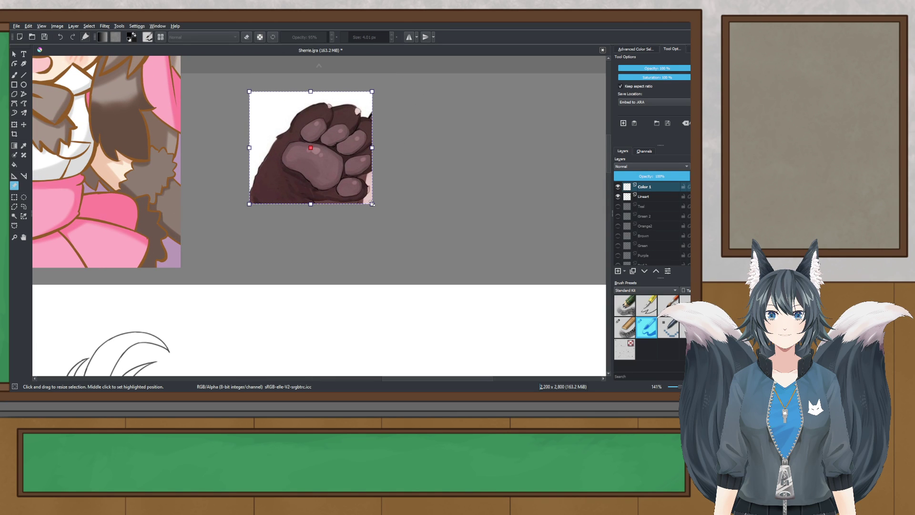
- Enlarge the bear-paw reference image, keeping its aspect ratio, and deselect it
scroll(441, 226, "down", 1)
left_click_drag(440, 227, 388, 214)
left_click(399, 216)
scroll(385, 190, "up", 2)
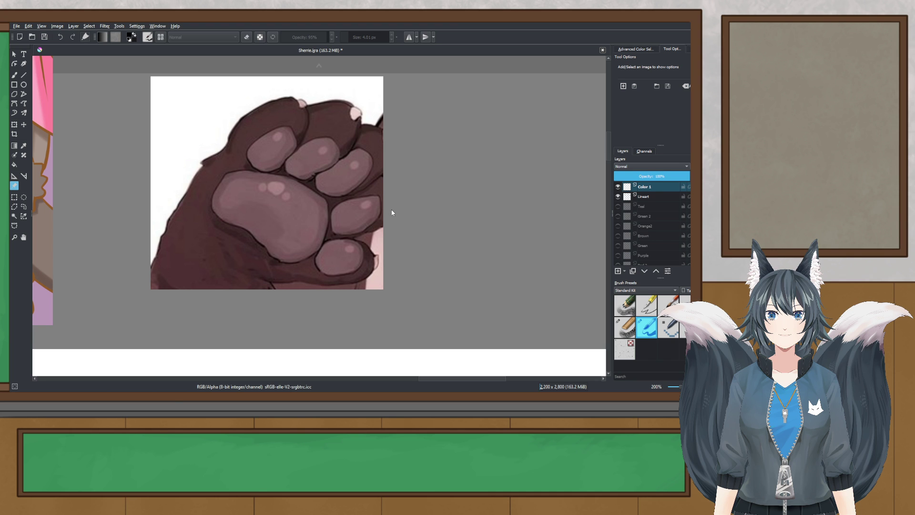
- Move the bear-paw reference image close against the chibi bear-girl picture, just above the canvas, and deselect it
scroll(377, 193, "down", 4)
scroll(358, 186, "up", 2)
scroll(376, 189, "up", 1)
left_click(312, 165)
left_click_drag(312, 165, 270, 184)
left_click(386, 155)
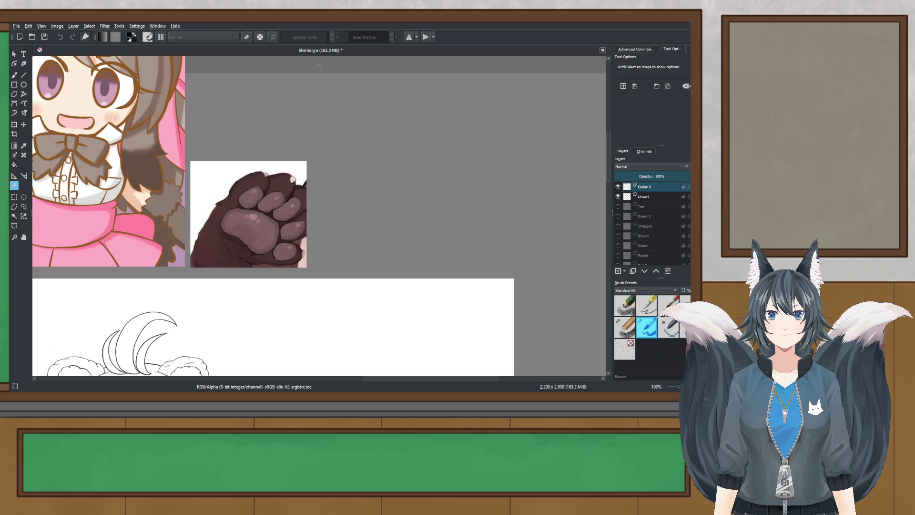
- Pick a muted pinkish-purple foreground colour in the Advanced Color Selector
scroll(253, 217, "down", 2)
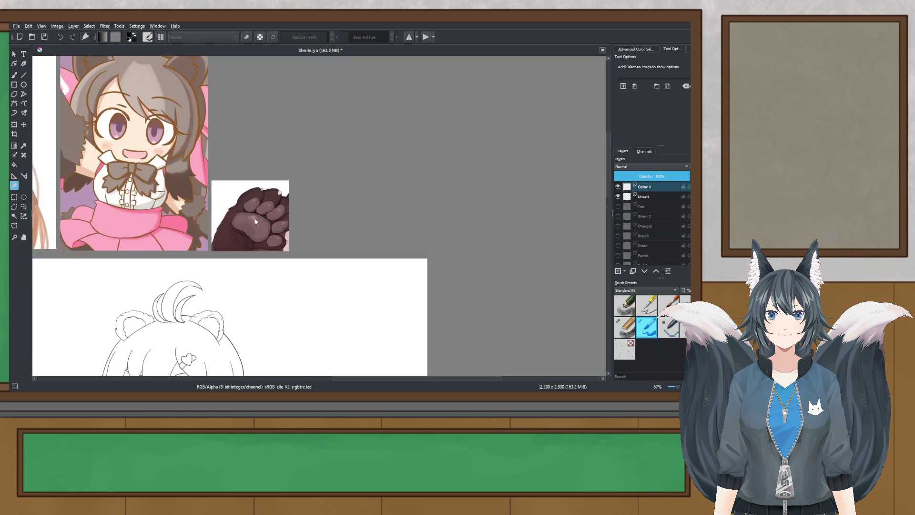
left_click_drag(254, 218, 285, 70)
scroll(253, 172, "up", 2)
left_click_drag(245, 169, 361, 217)
scroll(361, 217, "up", 1, "ctrl")
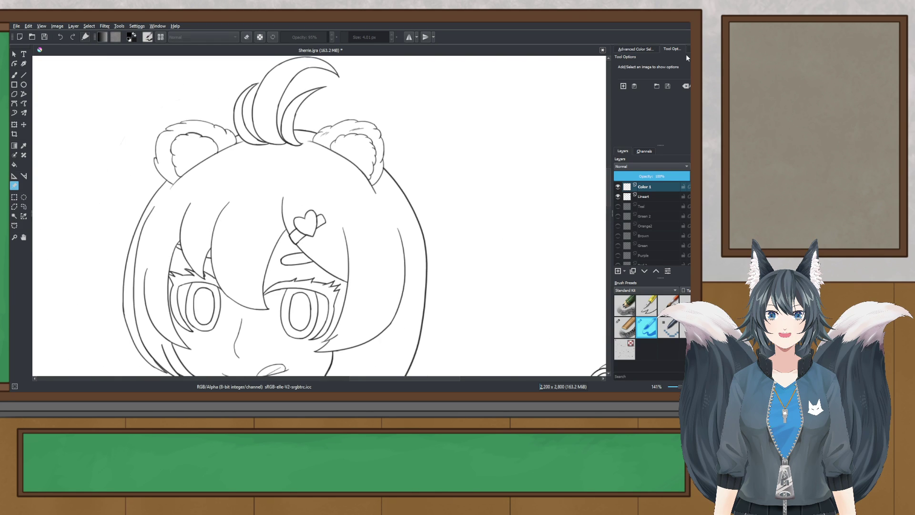
left_click(643, 50)
left_click(636, 115)
left_click(651, 95)
left_click(652, 98)
scroll(400, 138, "down", 3, "ctrl")
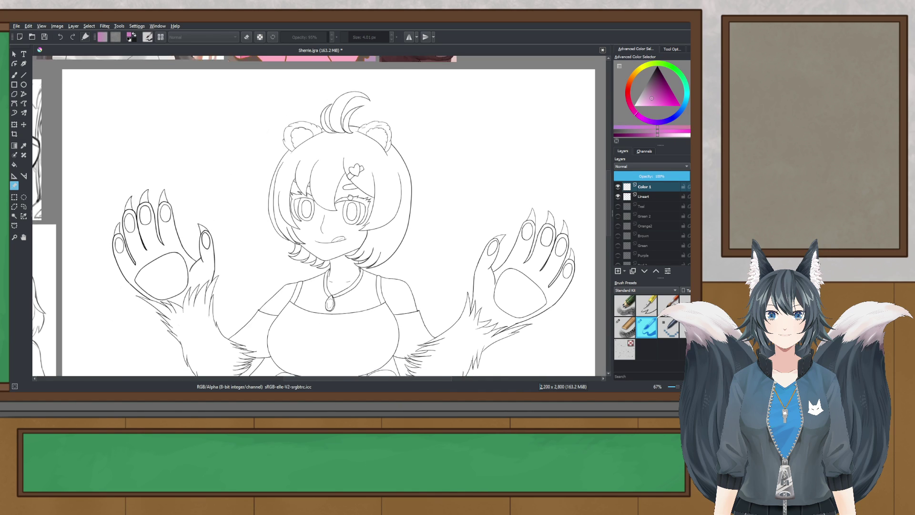
scroll(485, 211, "up", 1, "ctrl")
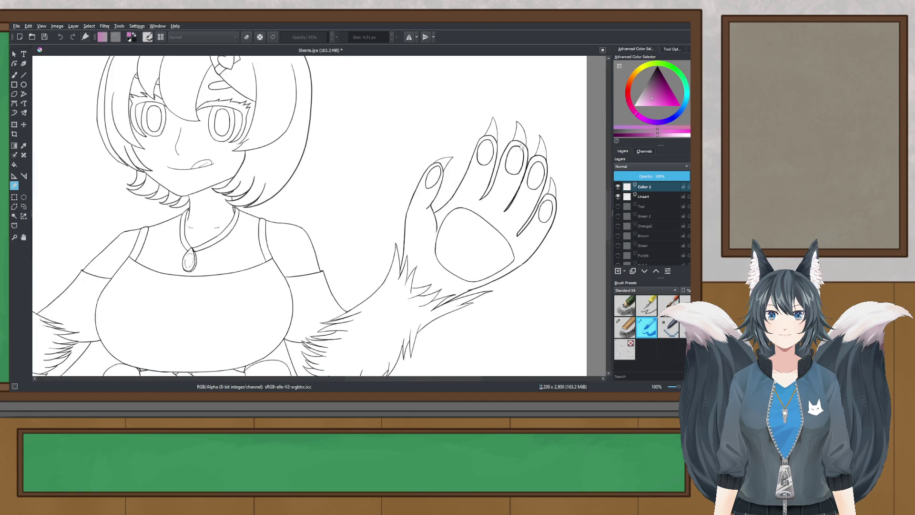
- Switch to the Lineart layer with the default black colour and set the freehand brush opacity to 95%
key("d")
left_click(642, 196)
scroll(270, 270, "up", 4, "ctrl")
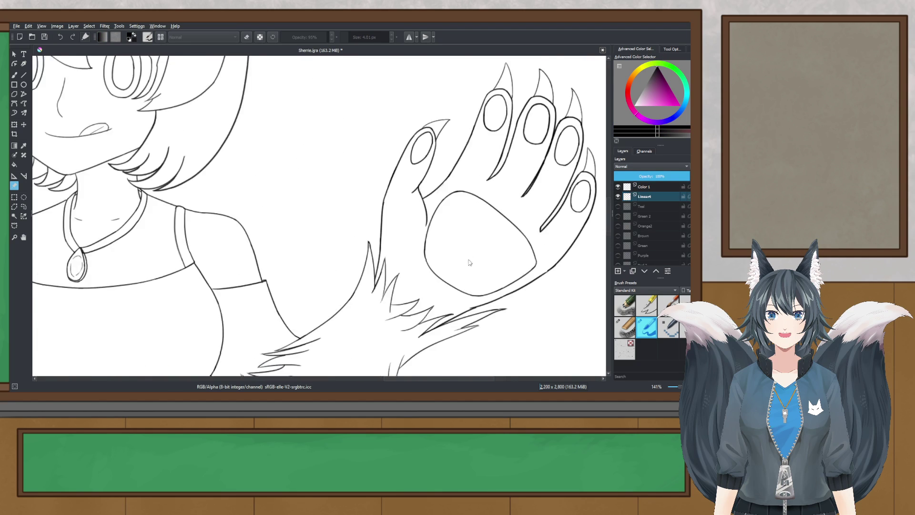
key("b")
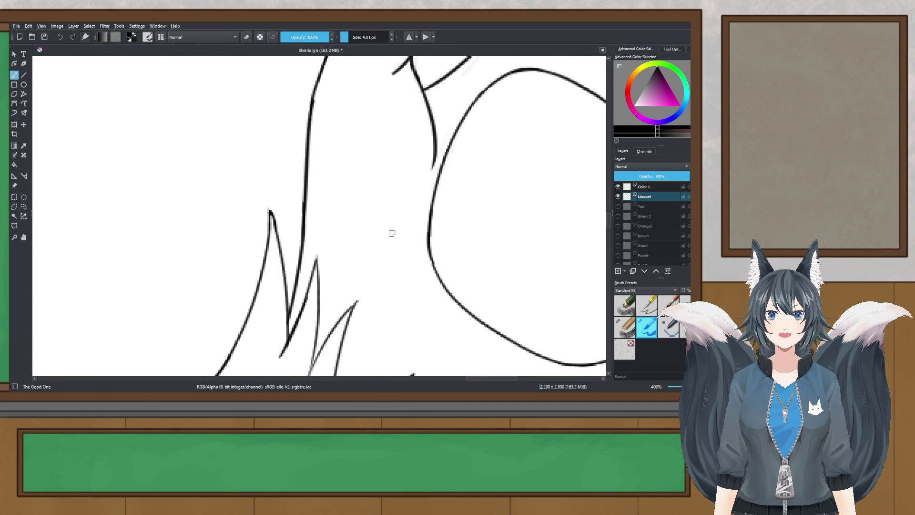
scroll(390, 233, "up", 2, "ctrl")
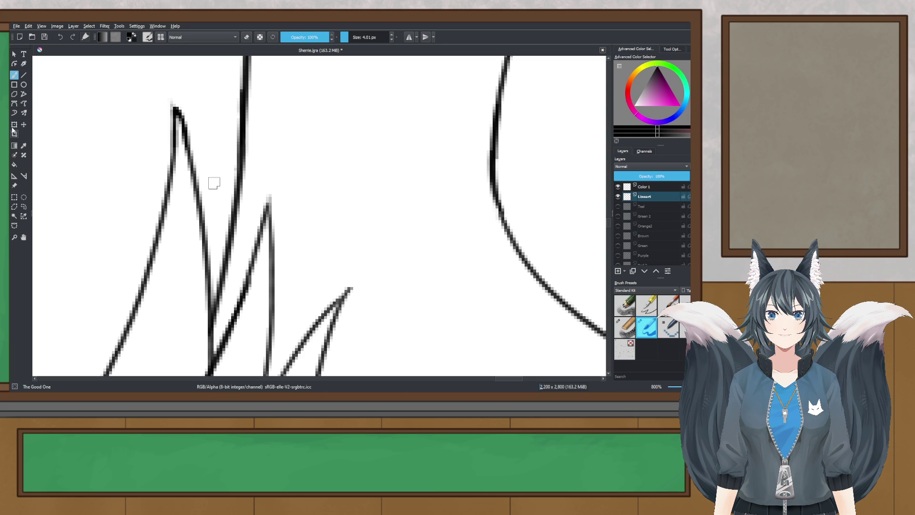
left_click_drag(201, 170, 228, 260)
key("ctrl+z")
left_click_drag(201, 177, 223, 255)
key("ctrl+z")
left_click_drag(333, 40, 329, 40)
- Draw a short fur strand at the wrist, connecting the tallest fur tuft to the thumb-side outline of the paw
left_click_drag(196, 164, 225, 256)
key("ctrl+z")
left_click_drag(192, 158, 233, 219)
key("ctrl+z")
left_click_drag(190, 155, 223, 232)
key("ctrl+z")
left_click_drag(186, 143, 223, 242)
key("ctrl+z")
left_click_drag(190, 148, 223, 245)
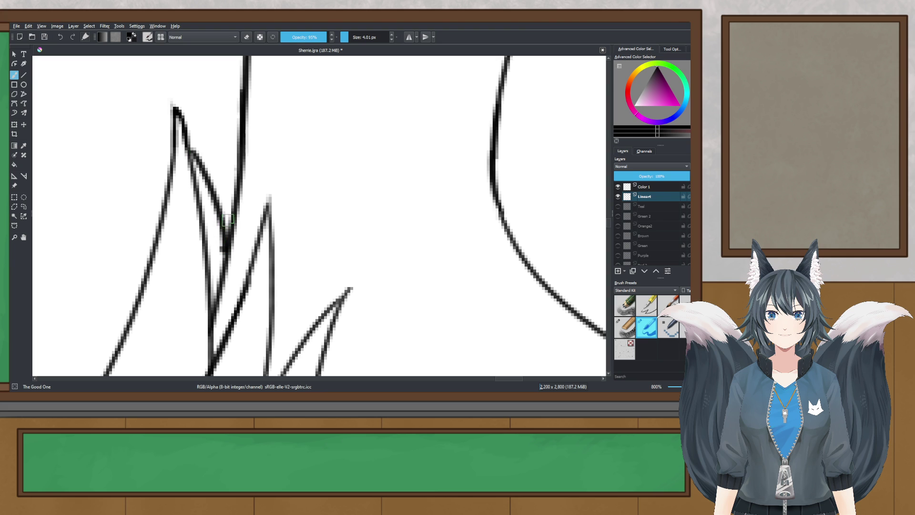
key("ctrl+z")
left_click_drag(190, 144, 225, 245)
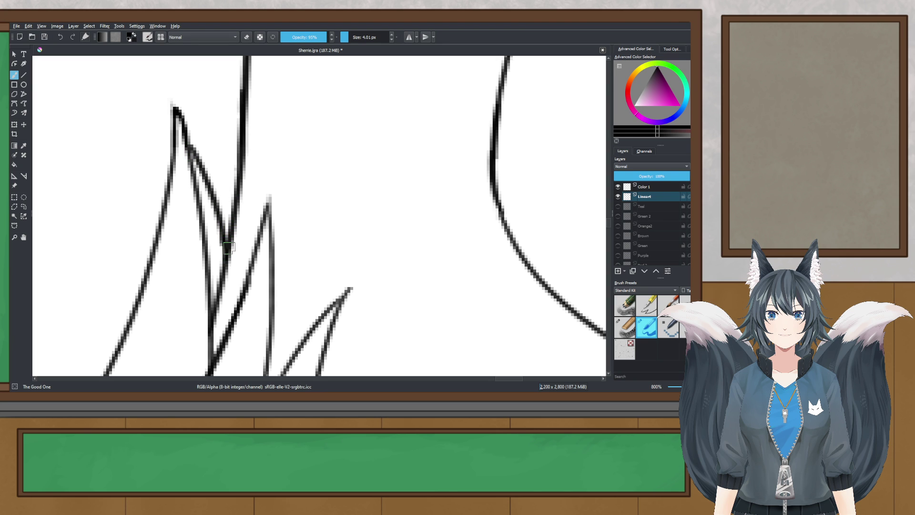
scroll(232, 229, "down", 8)
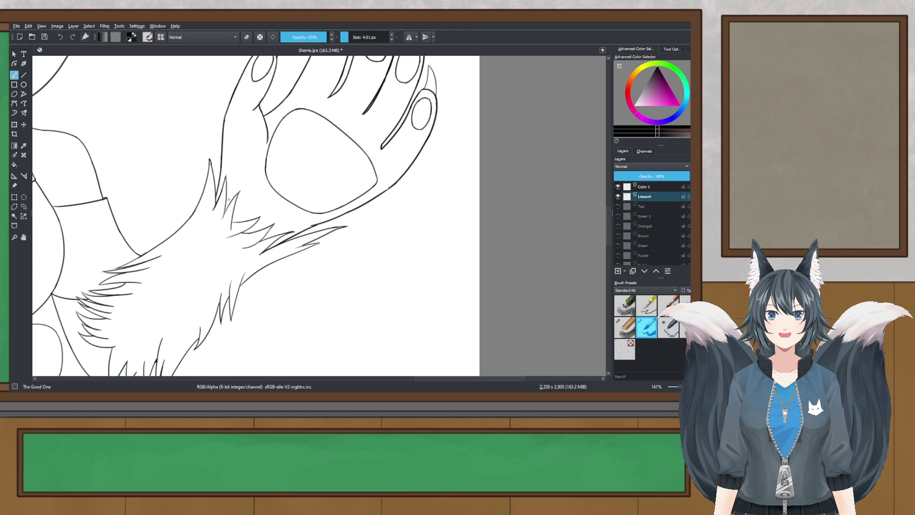
scroll(229, 200, "down", 6)
- Make Color 1 the active layer and save the document
left_click(644, 198)
left_click(650, 189)
left_click_drag(239, 192, 296, 131)
key("ctrl+s")
- Examine the chibi bear-girl and bear-paw reference images above the canvas and compare them with the line art
scroll(404, 123, "down", 1)
scroll(404, 123, "up", 8)
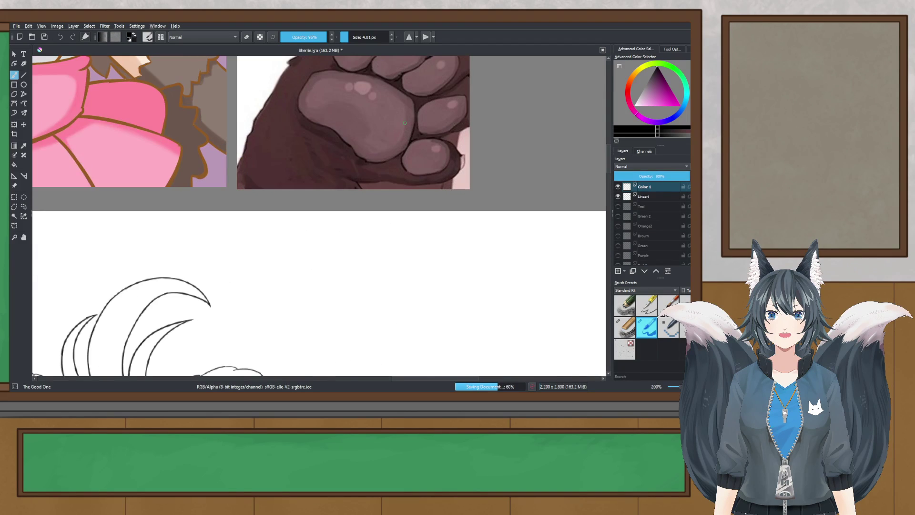
scroll(405, 123, "down", 4)
scroll(411, 155, "up", 1)
left_click_drag(413, 164, 390, 113)
scroll(410, 153, "down", 1)
left_click_drag(432, 230, 449, 252)
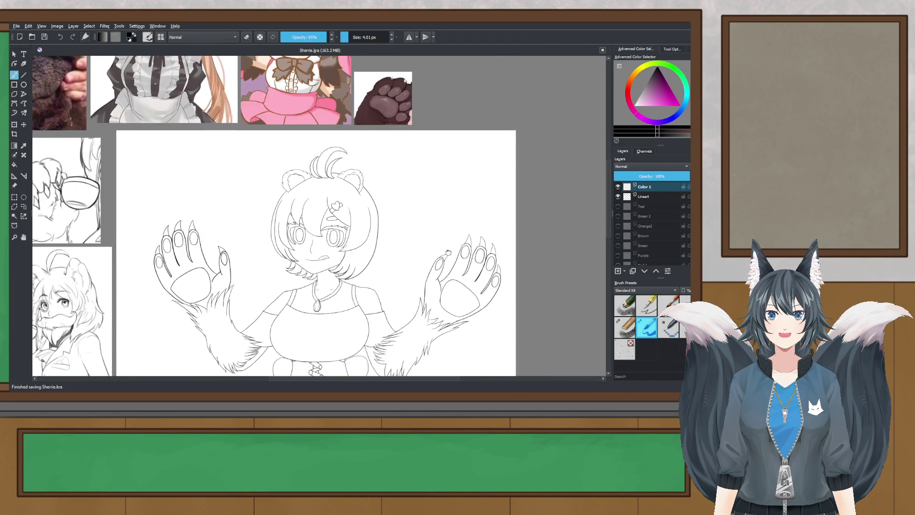
scroll(448, 253, "down", 4)
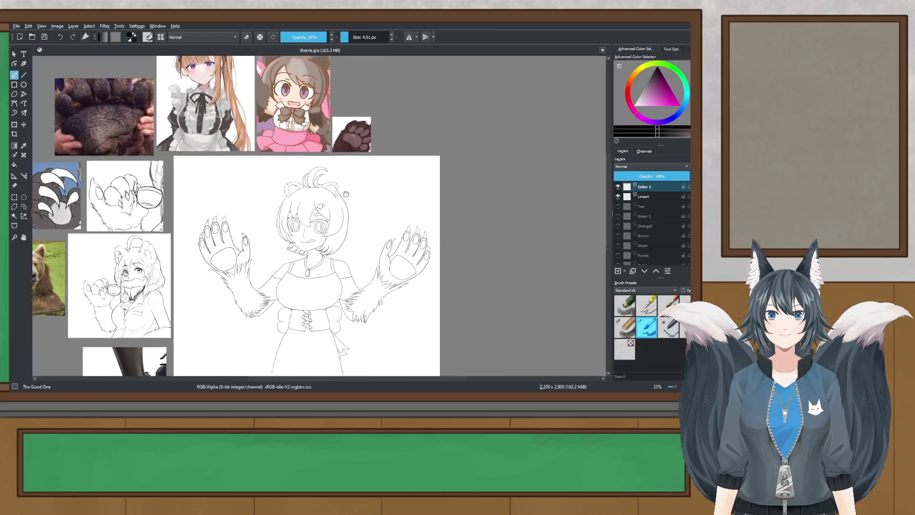
scroll(345, 194, "up", 2)
scroll(324, 186, "down", 2)
scroll(305, 179, "up", 3)
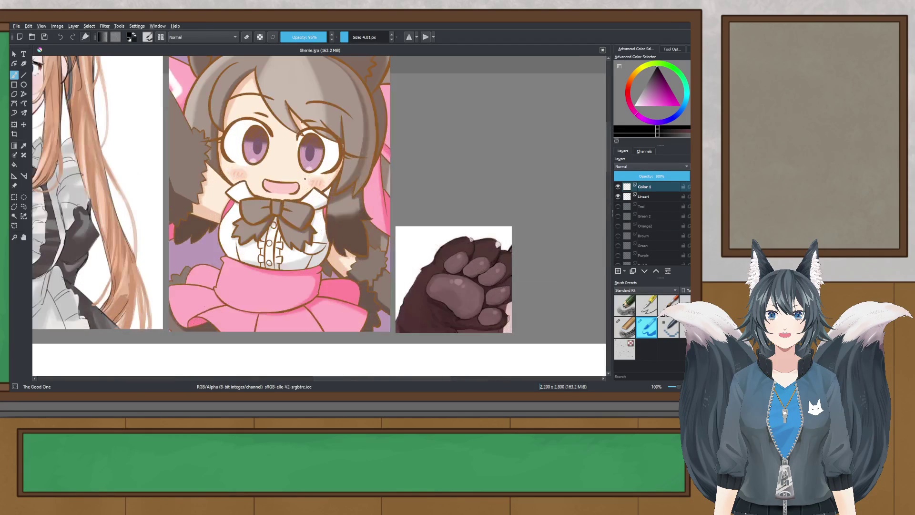
scroll(394, 217, "down", 3)
scroll(394, 218, "up", 4)
right_click(394, 217)
right_click(393, 217)
scroll(259, 296, "down", 2)
left_click_drag(252, 276, 301, 346)
- Sample the muted purple from the chibi bear-girl reference's eye as the foreground colour
left_click(25, 147)
scroll(333, 84, "up", 4)
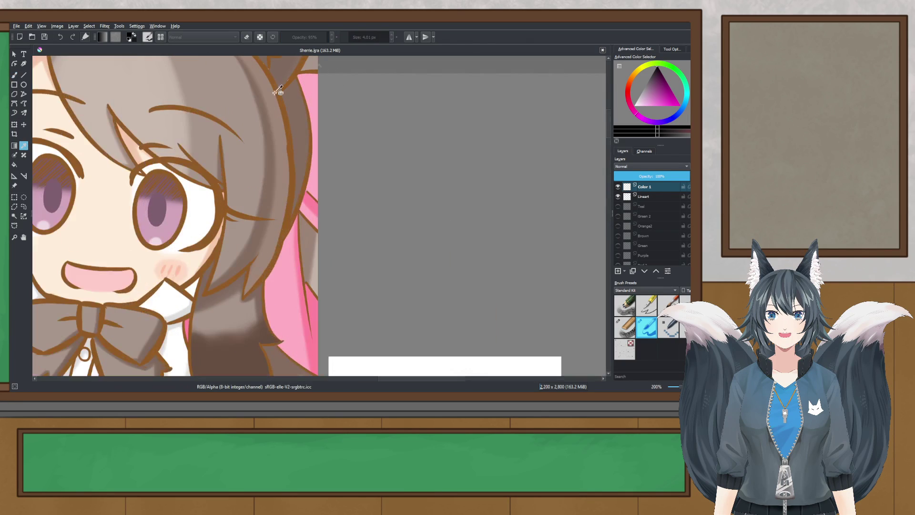
left_click(165, 205)
scroll(179, 215, "down", 4)
left_click_drag(152, 343, 266, 48)
- Move the Color 1 layer below Lineart and select the inside of both pupils with the Contiguous Selection tool
left_click(14, 216)
left_click_drag(650, 193, 651, 204)
scroll(329, 173, "up", 5)
scroll(329, 173, "up", 2)
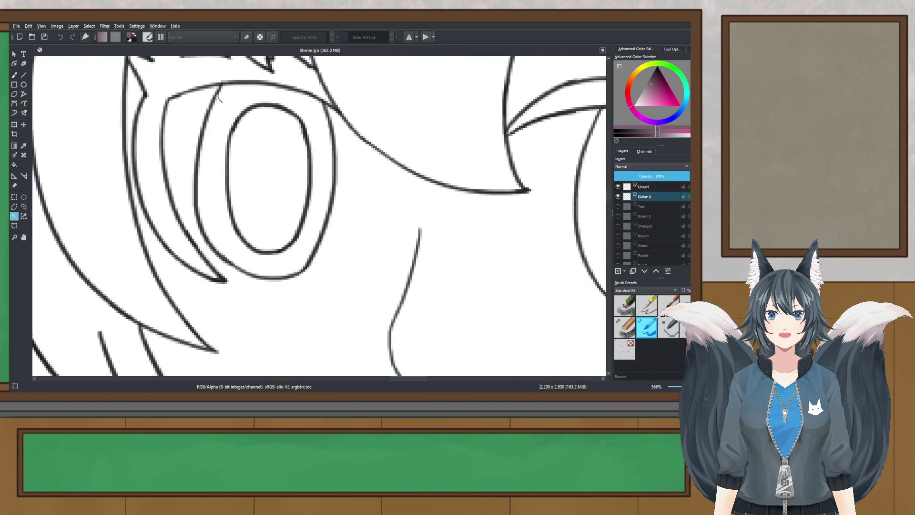
scroll(279, 182, "down", 2)
left_click(197, 190)
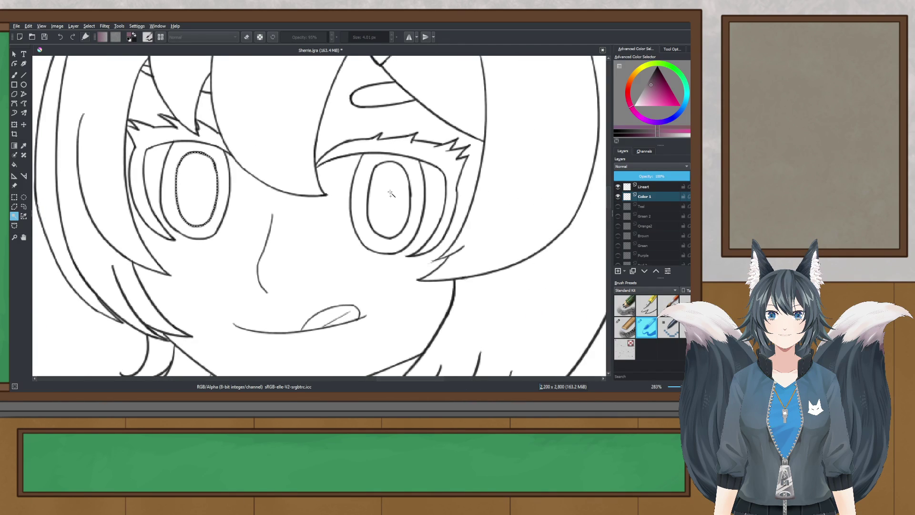
left_click(387, 191, "shift")
- Try painting the selected pupils with the sampled purple using a 1,000 px brush
left_click(14, 75)
left_click_drag(367, 37, 397, 37)
left_click(213, 188)
scroll(214, 190, "down", 4)
scroll(216, 190, "up", 3)
key("ctrl+z")
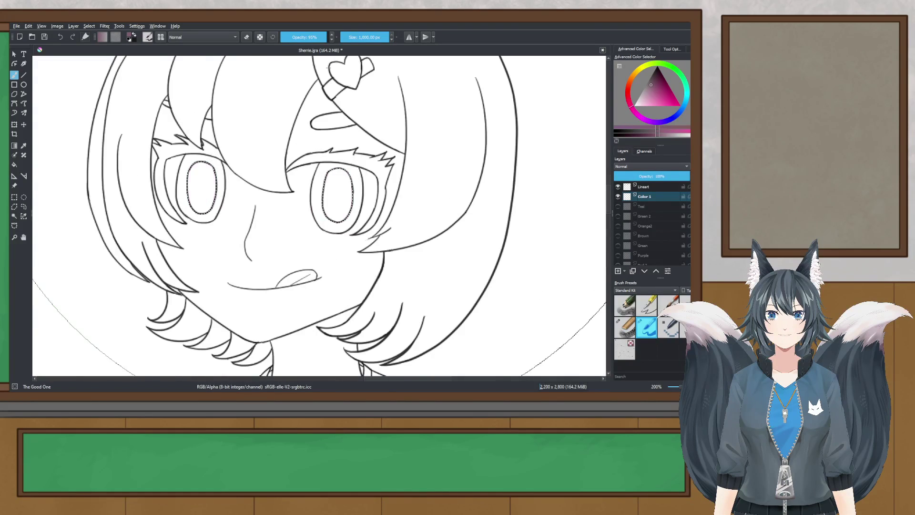
- Set the brush opacity to 100% and try filling the selected pupils with the sampled purple
left_click(331, 36)
key("shift+BackSpace")
scroll(267, 182, "down", 4)
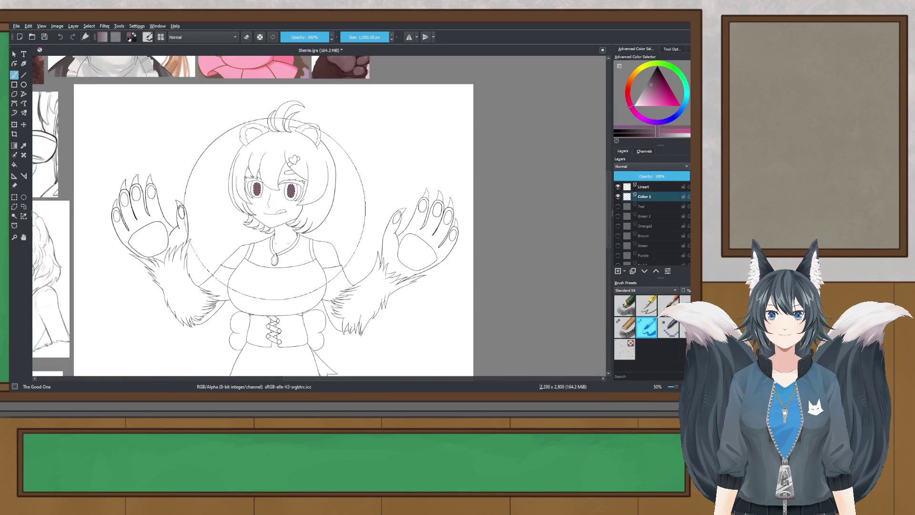
scroll(267, 182, "up", 1)
key("ctrl+z")
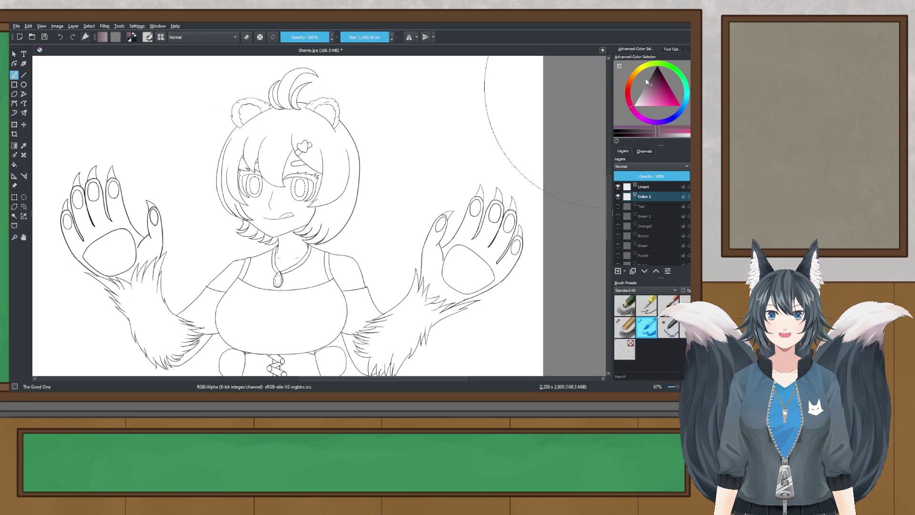
- Try filling both pupils with a darker purple on the Color 1 layer and deselect them to judge the colour
left_click(654, 80)
key("shift+BackSpace")
scroll(268, 183, "up", 2)
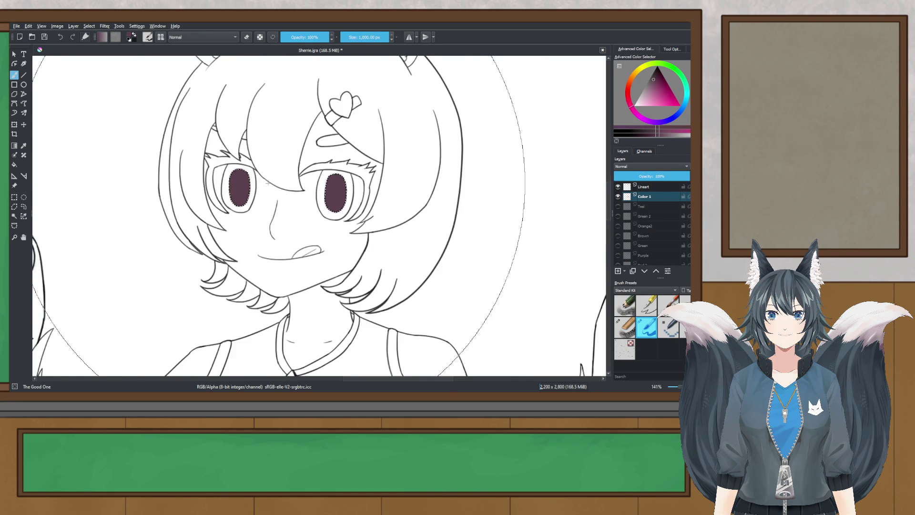
scroll(268, 183, "down", 3)
key("ctrl+r")
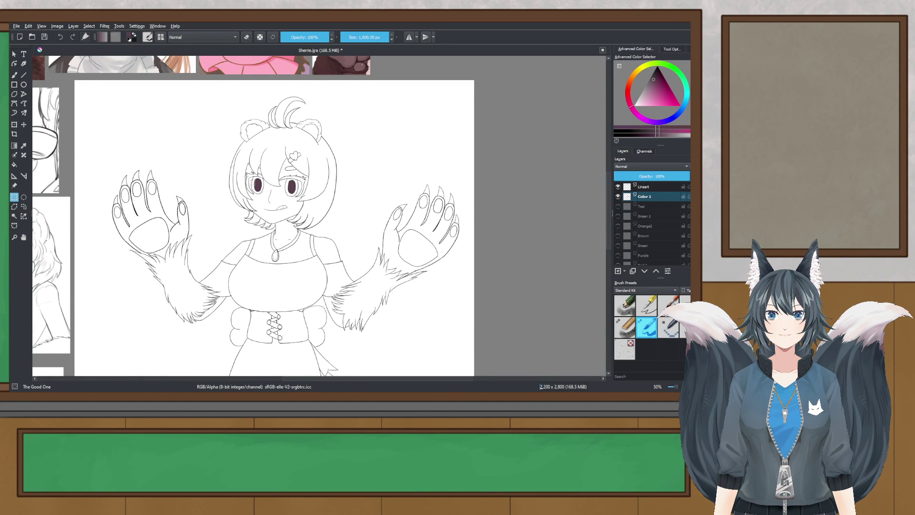
scroll(253, 183, "up", 1)
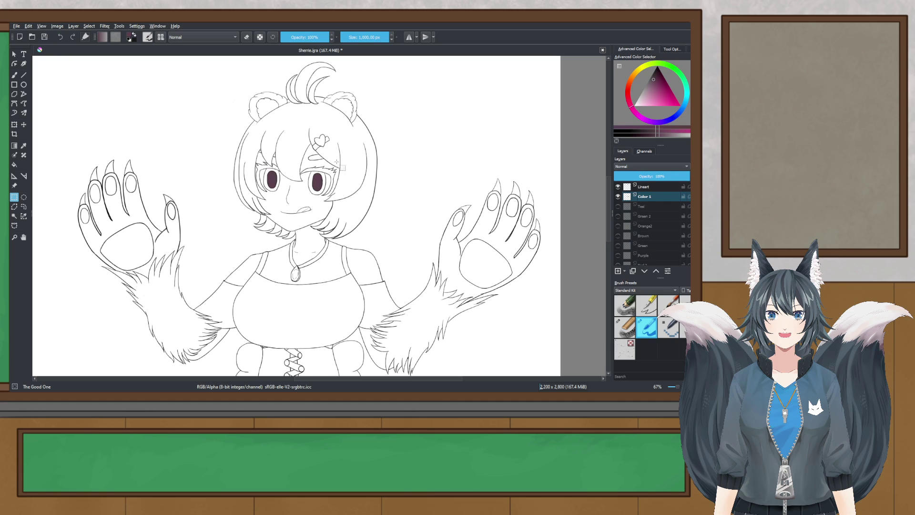
scroll(336, 162, "up", 2)
scroll(337, 162, "down", 2)
scroll(286, 179, "up", 2)
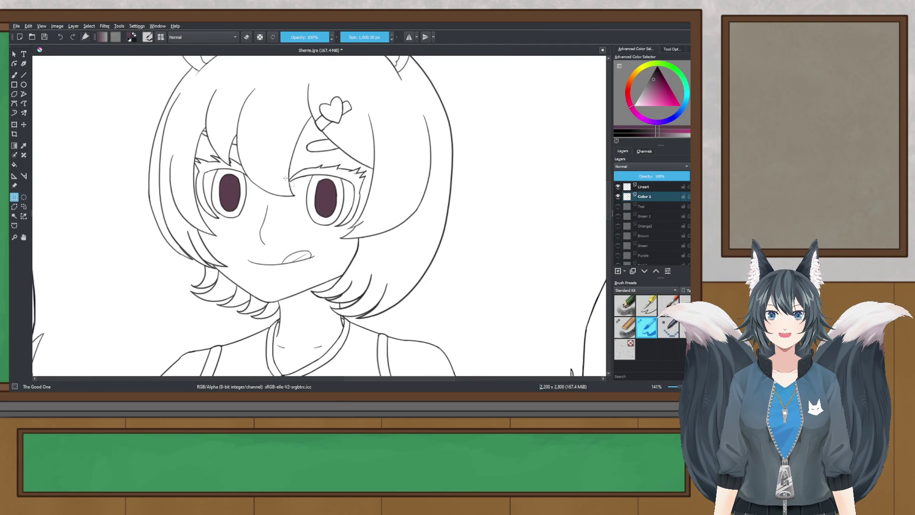
scroll(286, 179, "up", 1)
scroll(285, 179, "up", 1)
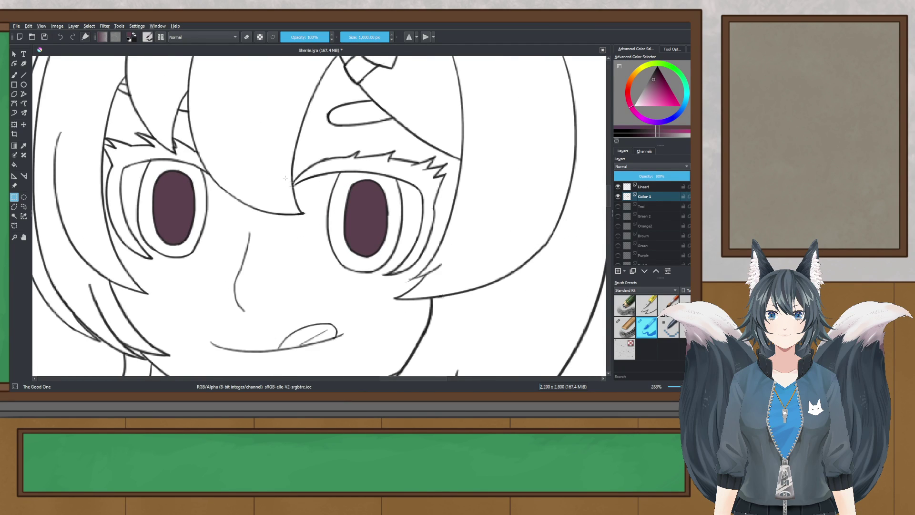
key("ctrl+z")
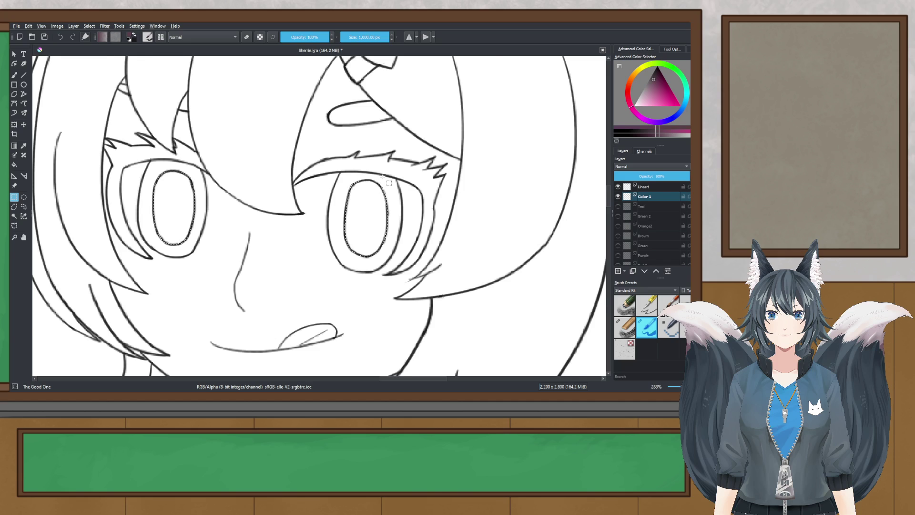
- Set the brush to erase at 2.01 px on the Lineart layer and save the document
scroll(384, 179, "up", 1)
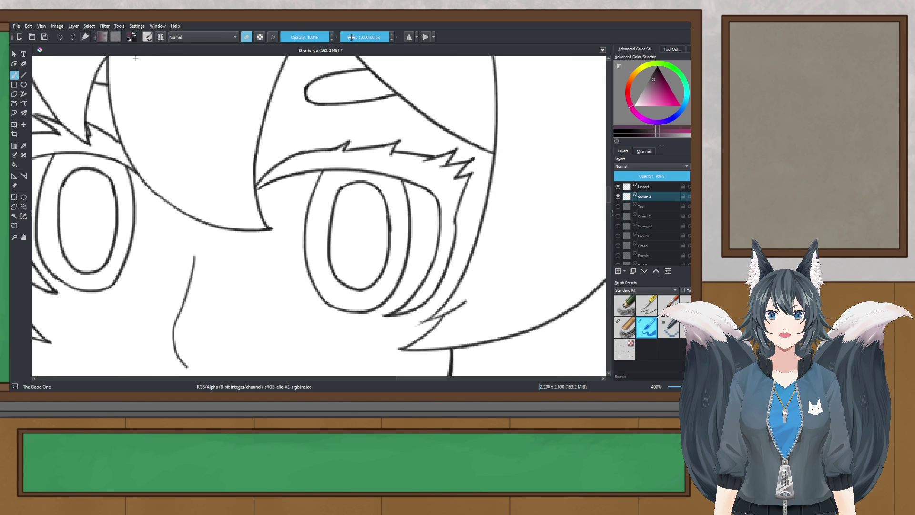
left_click_drag(352, 38, 356, 41)
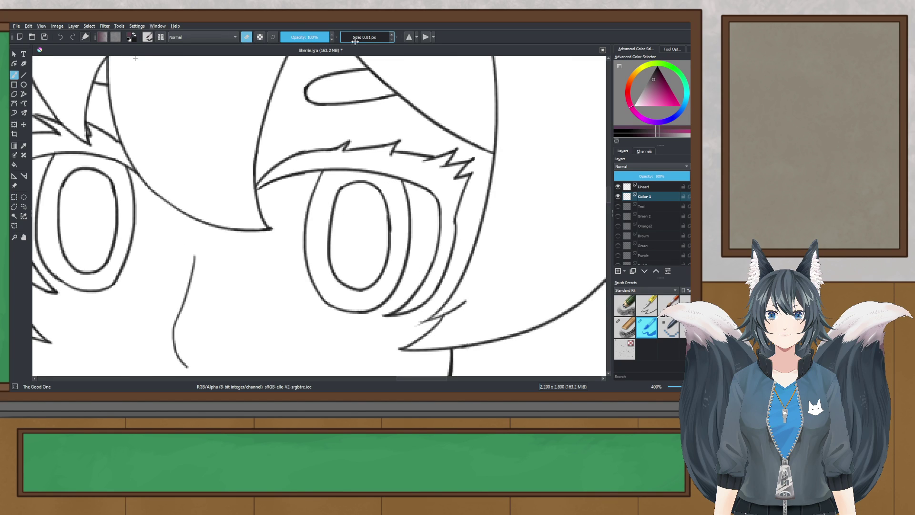
left_click(646, 188)
scroll(367, 198, "up", 8)
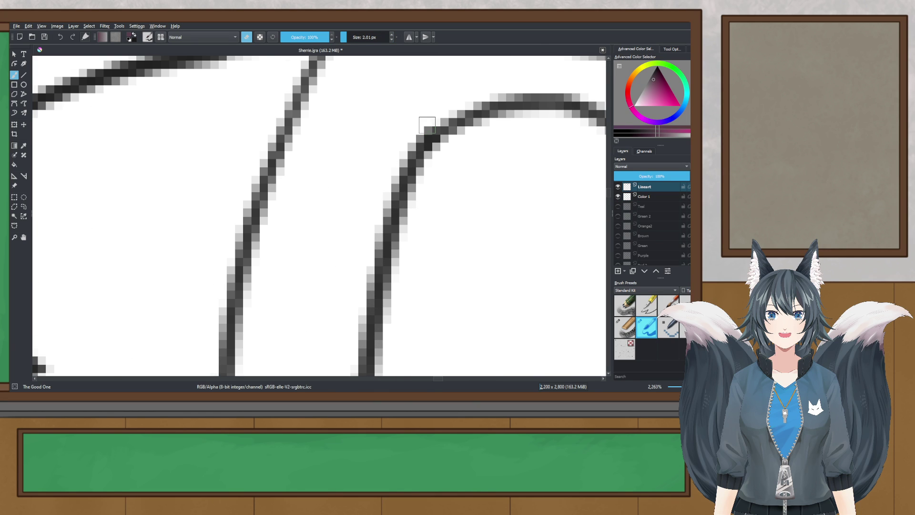
scroll(496, 159, "down", 8)
scroll(503, 186, "down", 4)
scroll(399, 234, "up", 2)
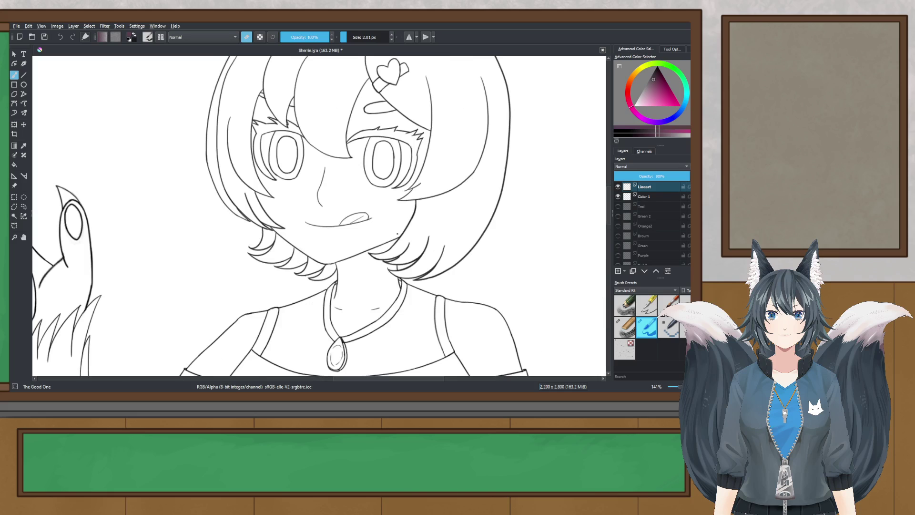
key("ctrl+s")
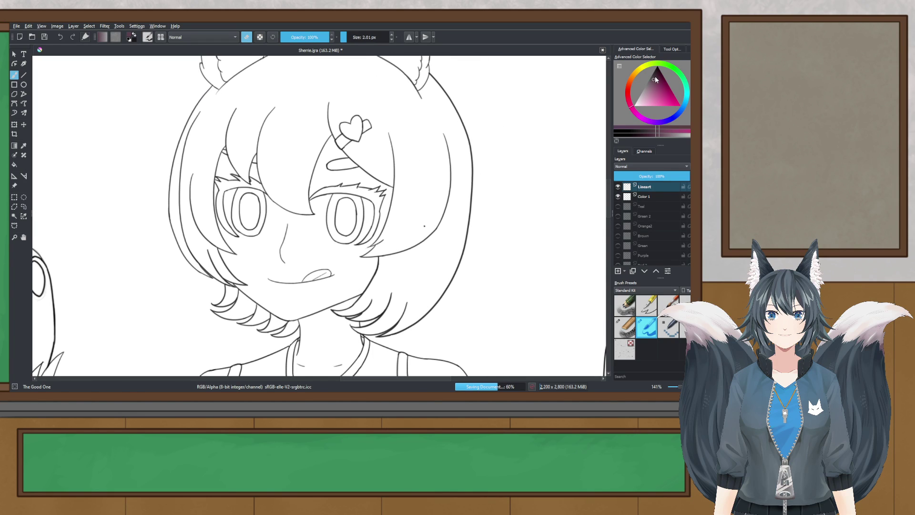
- Turn off erasing, pick an even darker purple foreground colour and select the inside of both pupils
key("e")
left_click(655, 76)
left_click(13, 218)
scroll(262, 229, "up", 1)
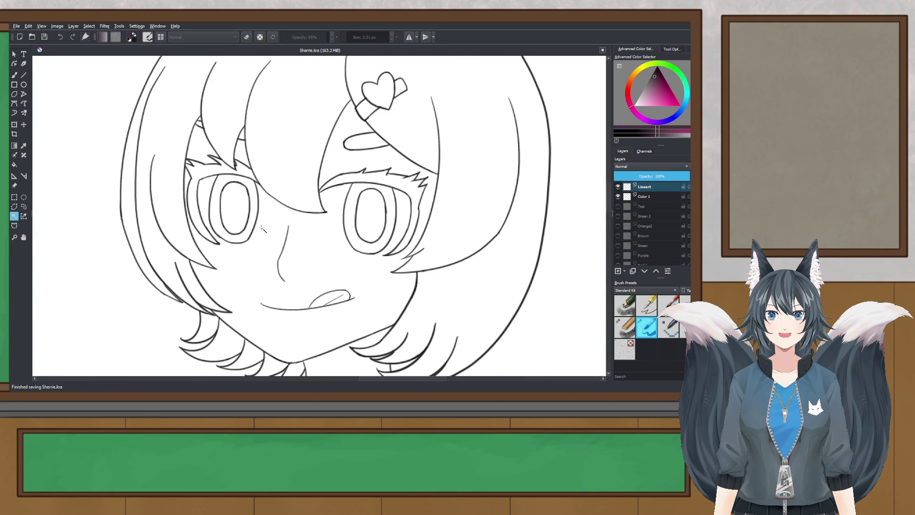
left_click(231, 209)
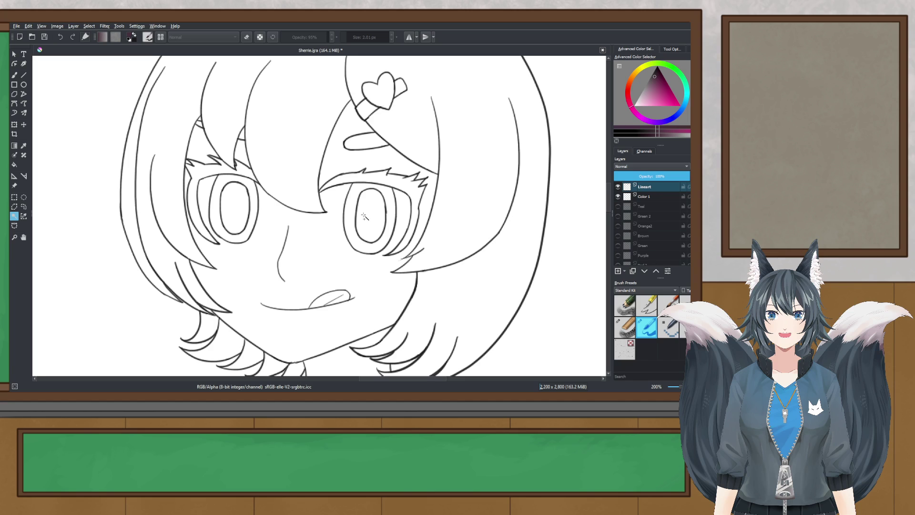
- Try painting both pupils dark purple on the Lineart layer with a 1,000 px brush and deselect them to judge the result
left_click(14, 74)
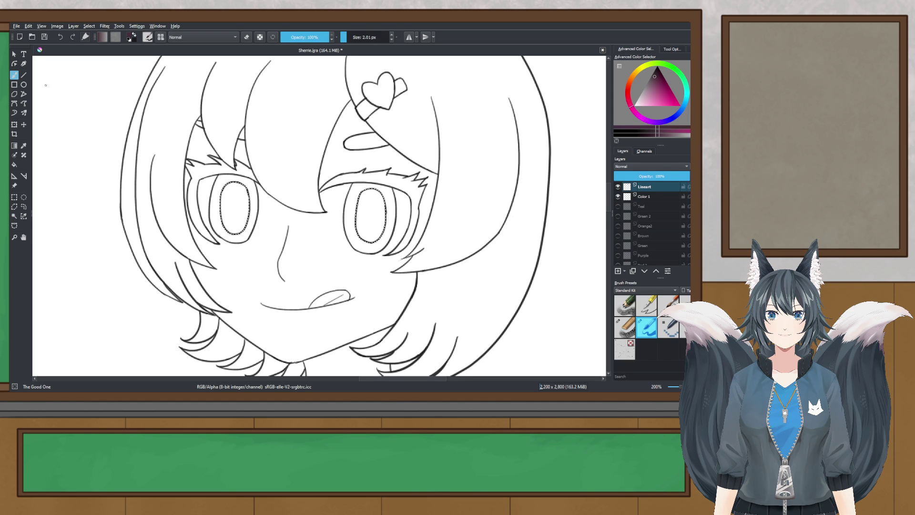
left_click(395, 38)
left_click(285, 225)
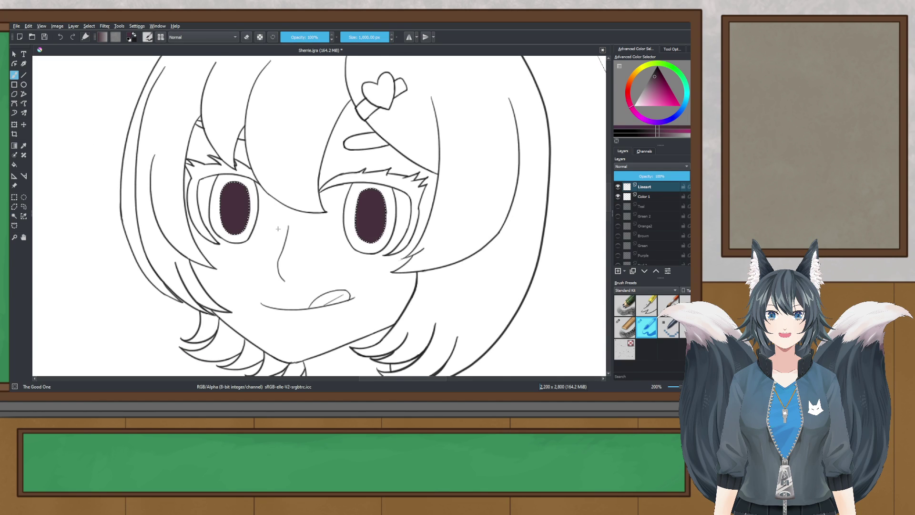
scroll(285, 225, "down", 2)
left_click_drag(285, 225, 295, 186)
left_click(14, 197)
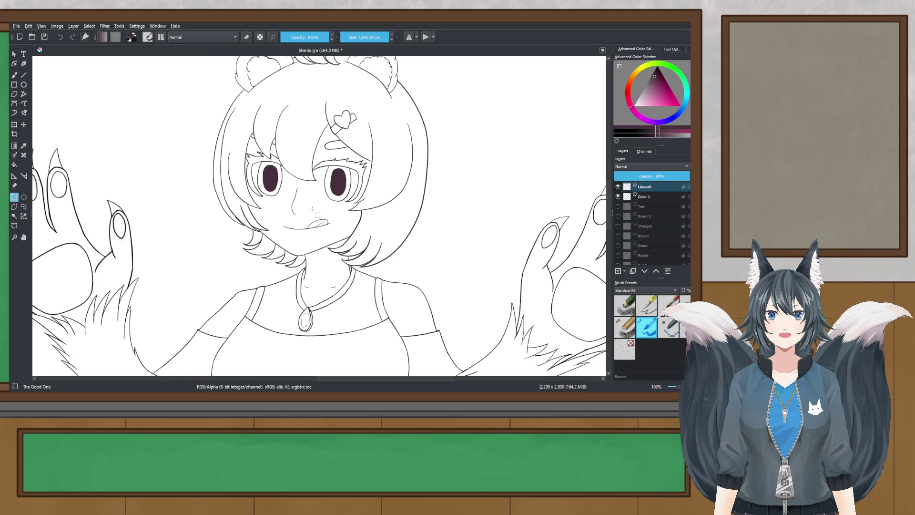
scroll(312, 209, "up", 1)
scroll(310, 191, "down", 2)
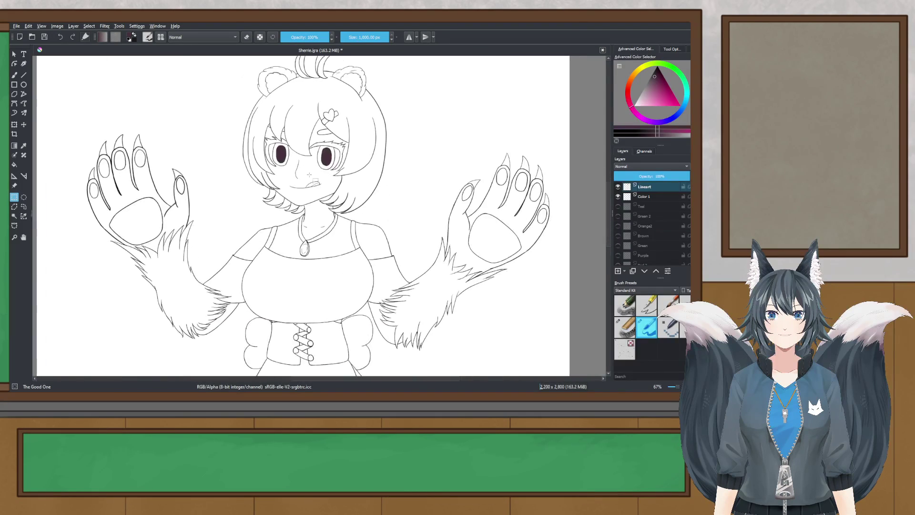
scroll(310, 175, "down", 1)
scroll(334, 174, "up", 5)
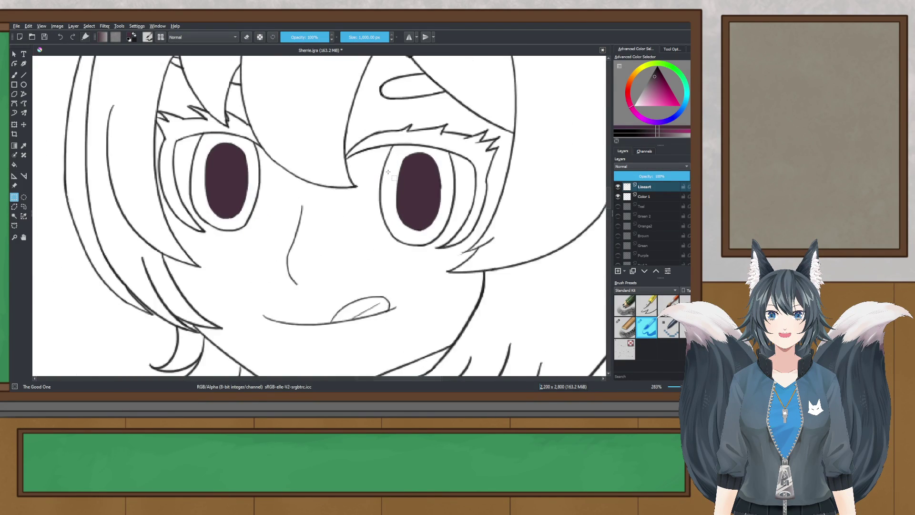
key("ctrl+z")
- Paint both pupils dark purple on the Color 1 layer with the 1,000 px brush and deselect them
left_click(650, 200)
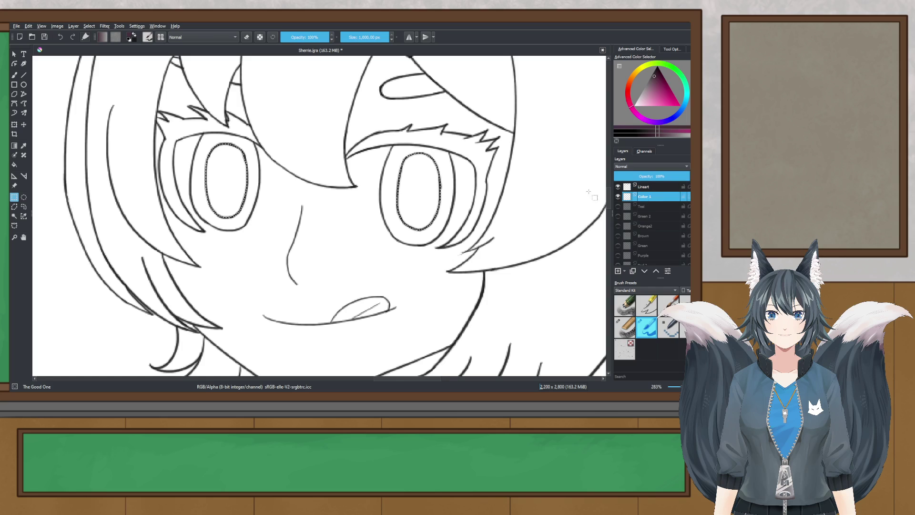
left_click(14, 75)
left_click(276, 169)
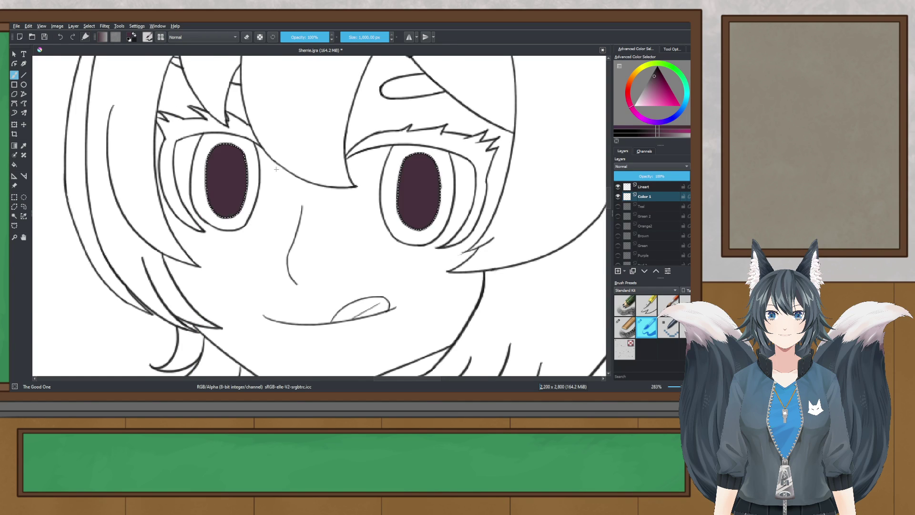
scroll(277, 168, "down", 3)
scroll(298, 205, "up", 1)
key("ctrl+r")
scroll(241, 187, "down", 3)
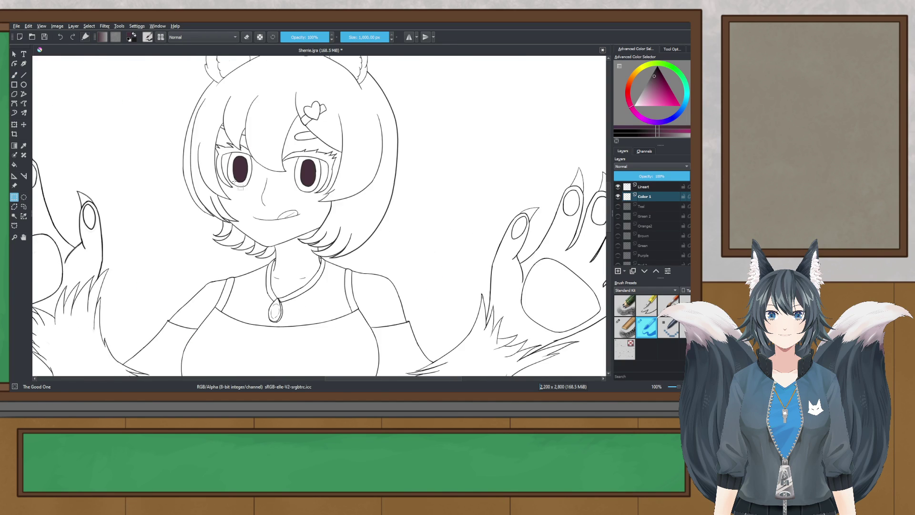
scroll(241, 188, "up", 3)
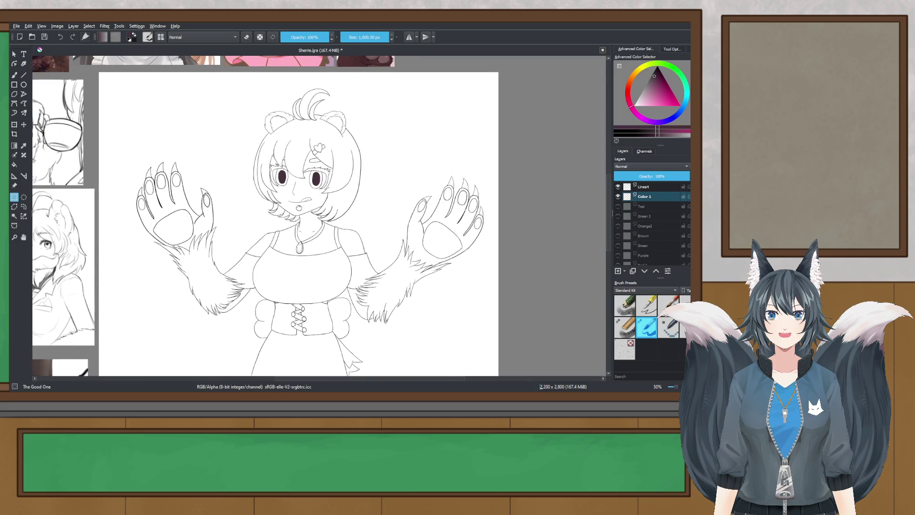
scroll(277, 175, "up", 2)
- Select the iris areas around both pupils by contiguous area
key("ctrl+w")
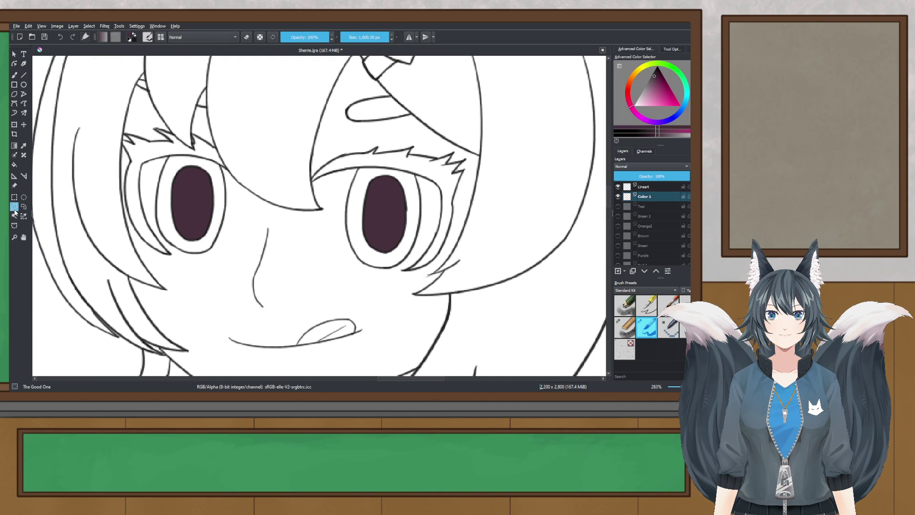
scroll(153, 210, "down", 3)
scroll(176, 199, "up", 2)
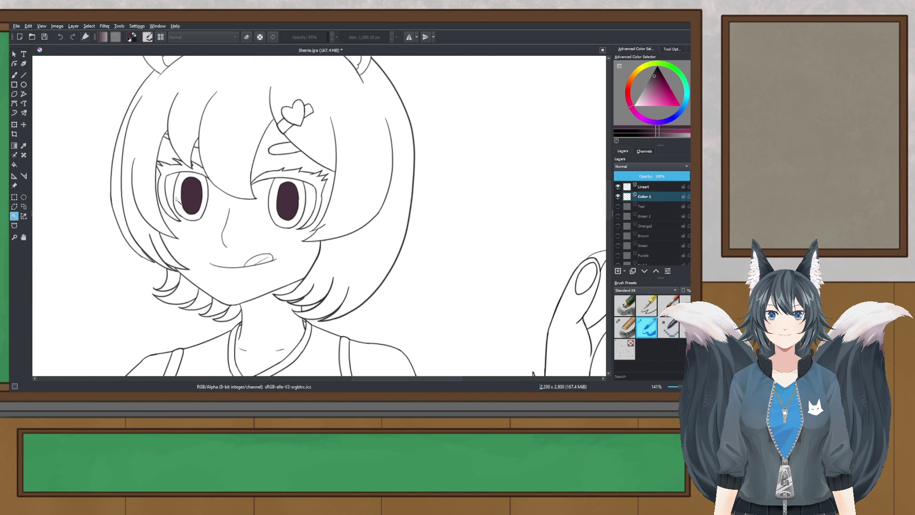
scroll(176, 199, "down", 3)
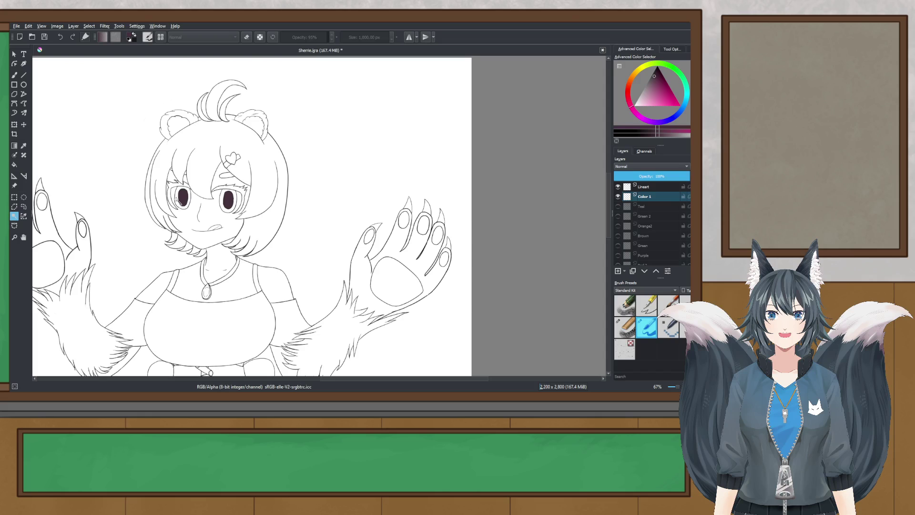
scroll(177, 200, "up", 2)
scroll(176, 199, "up", 2)
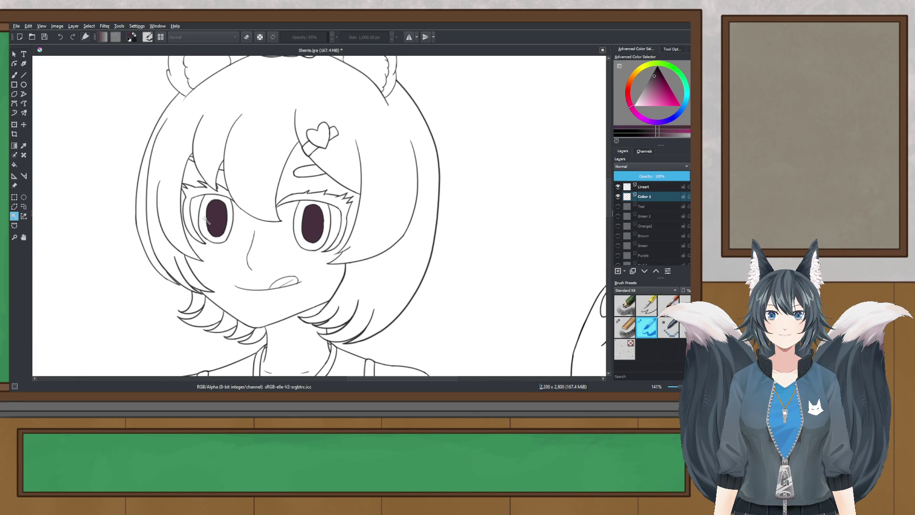
scroll(302, 226, "up", 1)
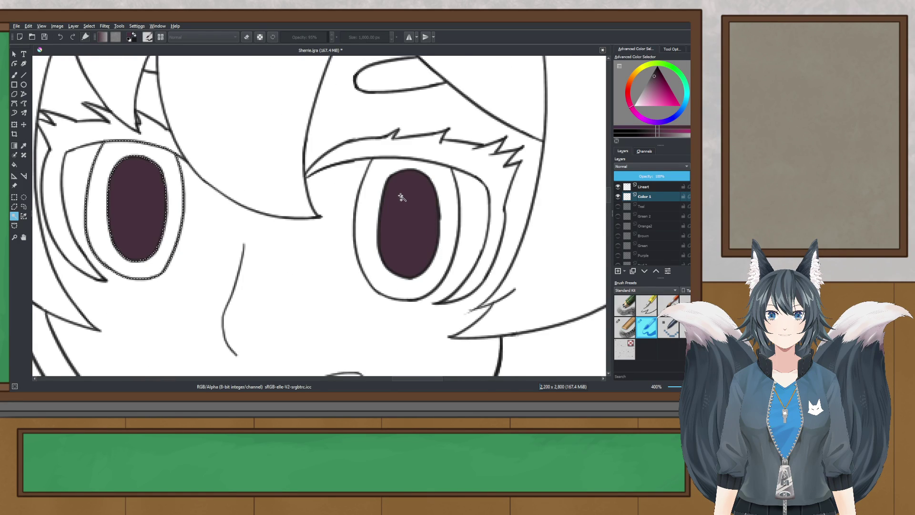
scroll(370, 194, "down", 5)
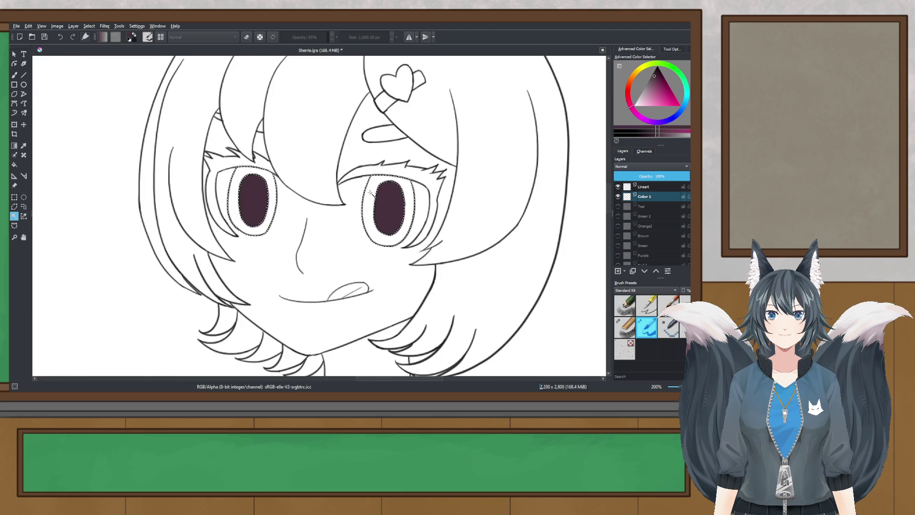
- Compare the reference characters' eyes, pick a muted pink foreground colour and try it on the selected irises
scroll(365, 267, "up", 3)
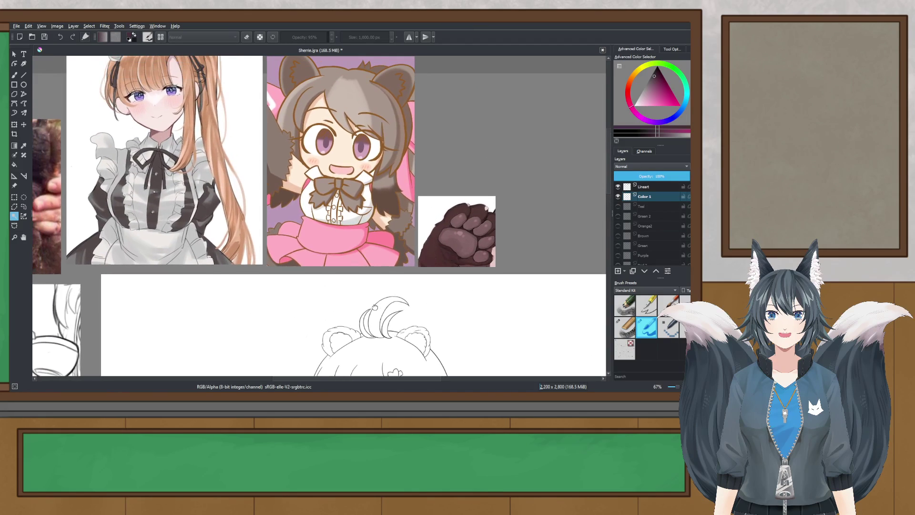
scroll(371, 303, "down", 3)
scroll(230, 210, "up", 4)
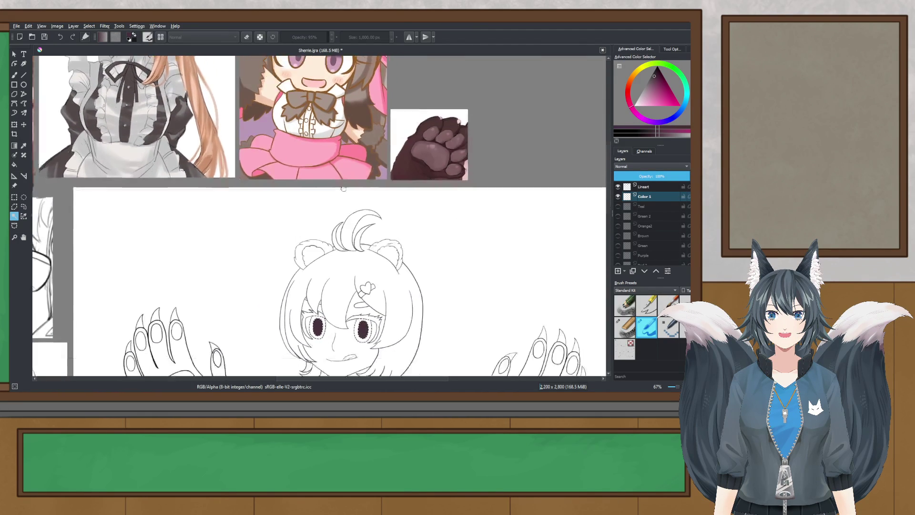
scroll(229, 210, "up", 1)
left_click_drag(229, 209, 331, 260)
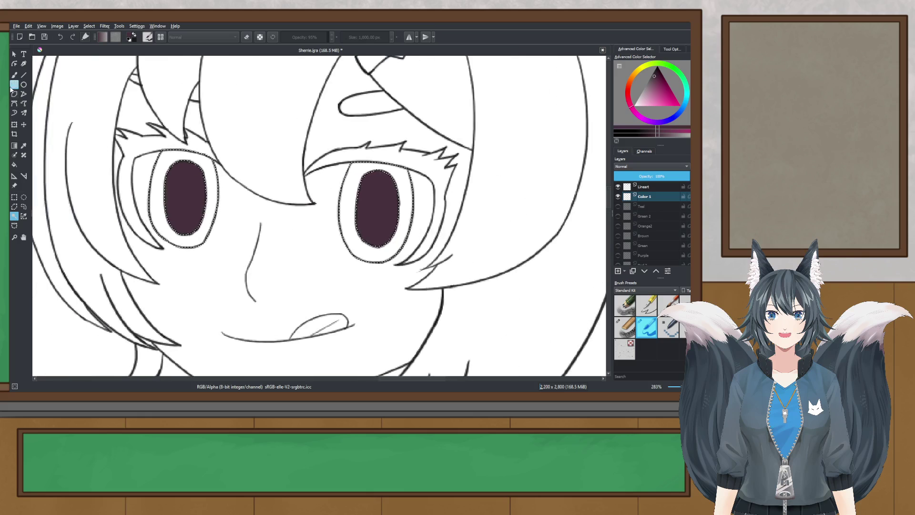
left_click(15, 75)
left_click(649, 95)
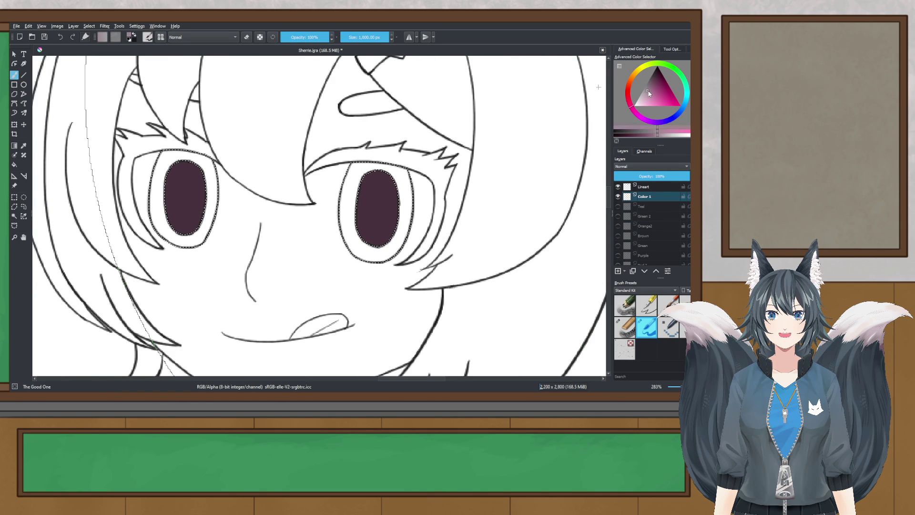
scroll(295, 210, "down", 3)
scroll(295, 211, "up", 3)
key("ctrl+z")
- Try painting both irises a lighter pink and compare them with the reference characters' eyes
left_click(645, 98)
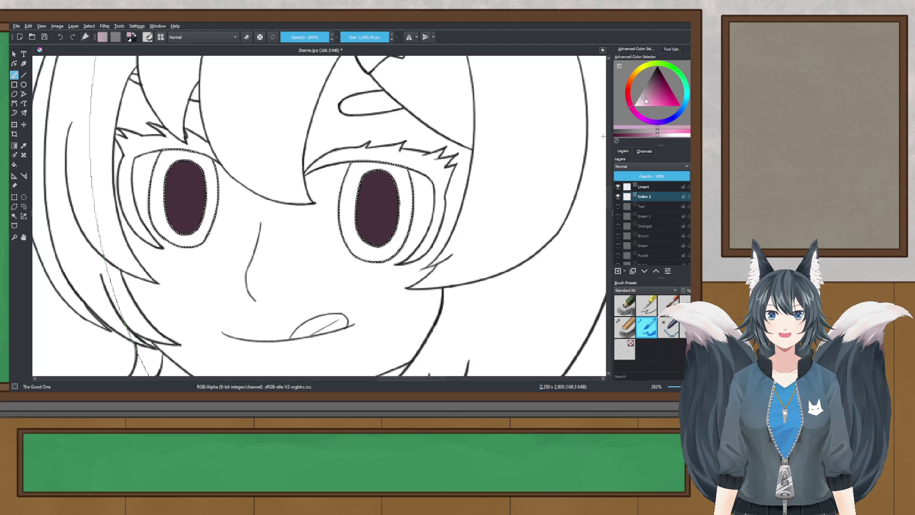
scroll(204, 198, "down", 5)
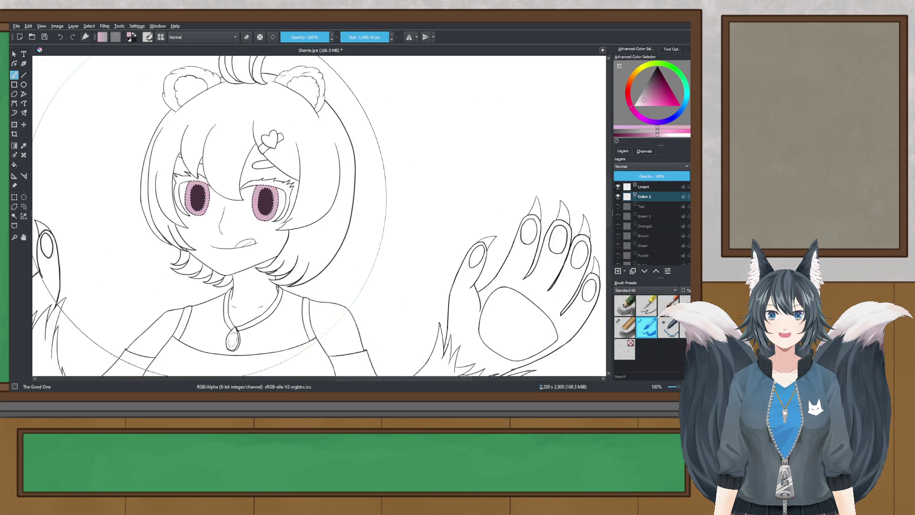
left_click_drag(204, 198, 262, 355)
scroll(272, 281, "down", 2)
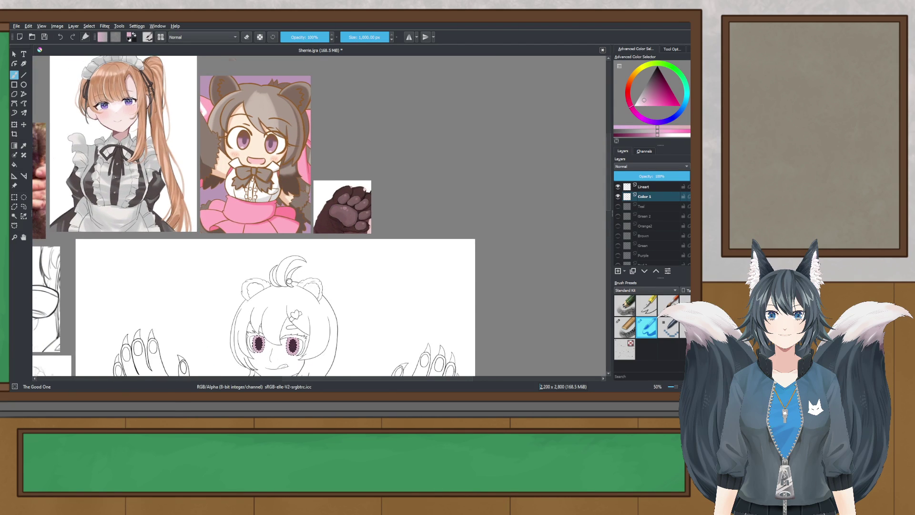
scroll(286, 267, "up", 8)
- Pick a darker muted purple foreground colour and paint the selected irises of both eyes with the 1,000 px brush
mouse_move(645, 106)
left_mouse_down()
mouse_move(655, 87)
mouse_move(649, 93)
left_mouse_up()
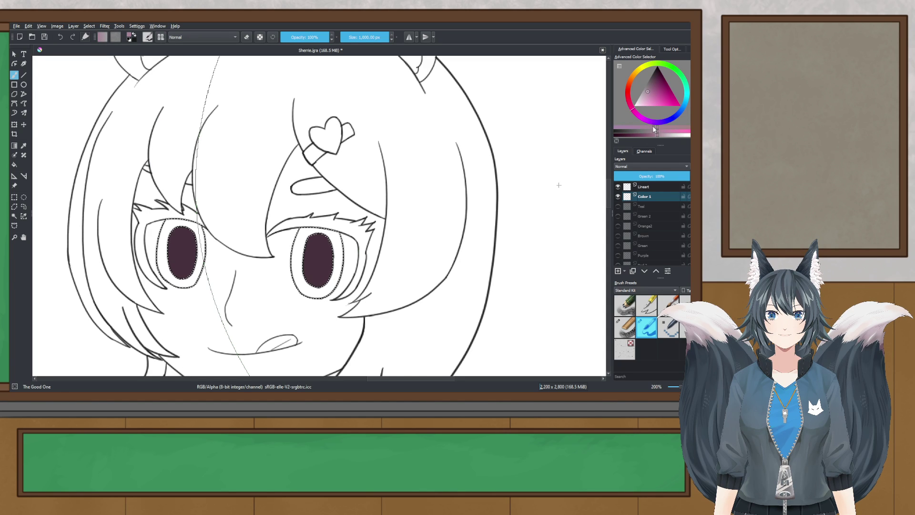
left_click_drag(648, 127, 634, 125)
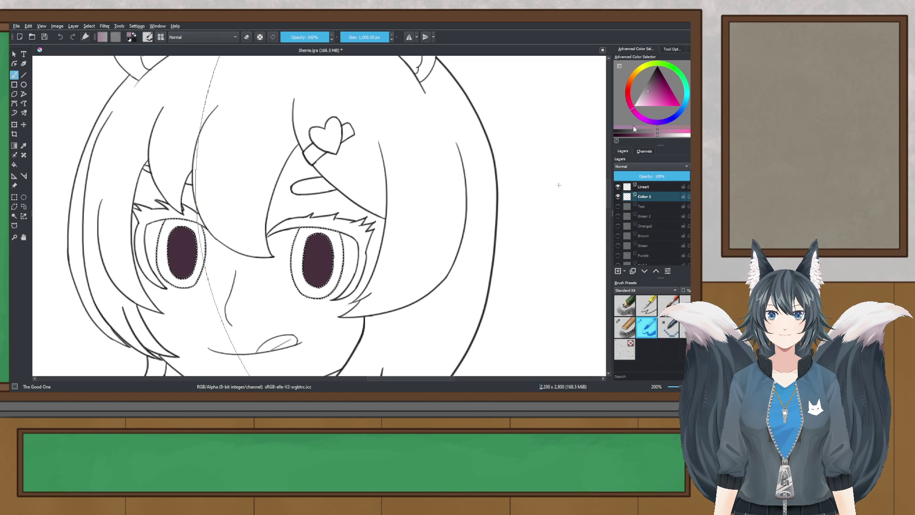
left_click(161, 300)
scroll(161, 299, "down", 2)
scroll(269, 246, "up", 3)
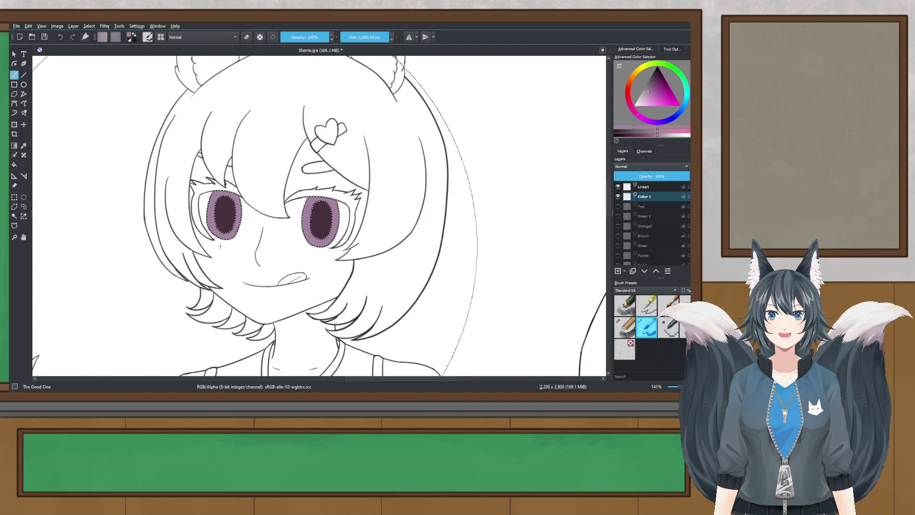
- Examine the purple irises at several zoom levels and compare them with the eyes in the reference images
scroll(269, 246, "down", 5)
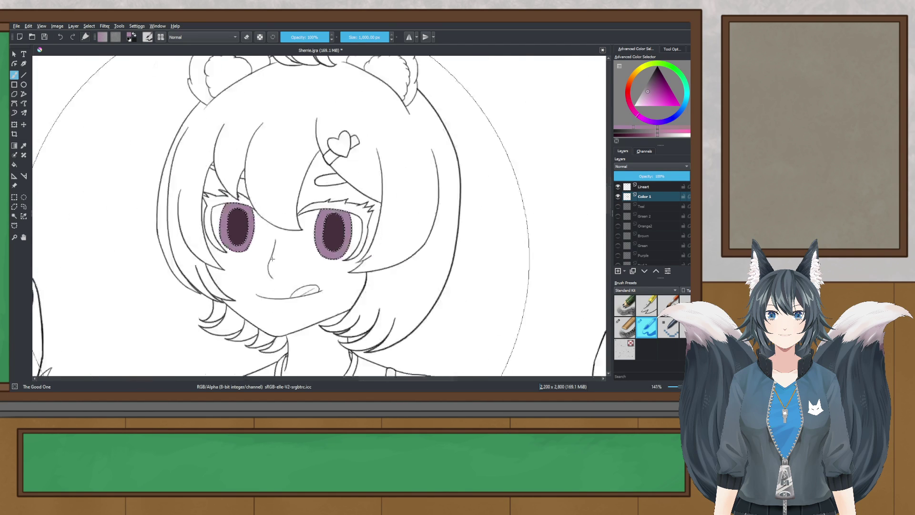
scroll(274, 261, "up", 2)
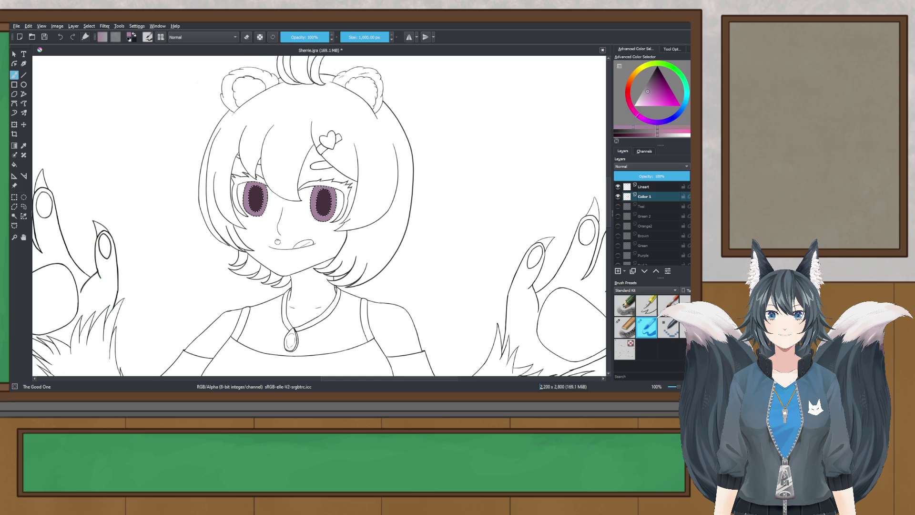
scroll(317, 325, "down", 3)
left_click_drag(314, 314, 615, 170)
scroll(463, 255, "up", 4)
mouse_move(493, 257)
left_mouse_down()
mouse_move(373, 295)
mouse_move(341, 332)
left_mouse_up()
scroll(295, 229, "down", 2)
mouse_move(295, 229)
left_mouse_down()
mouse_move(247, 229)
mouse_move(317, 272)
mouse_move(321, 289)
left_mouse_up()
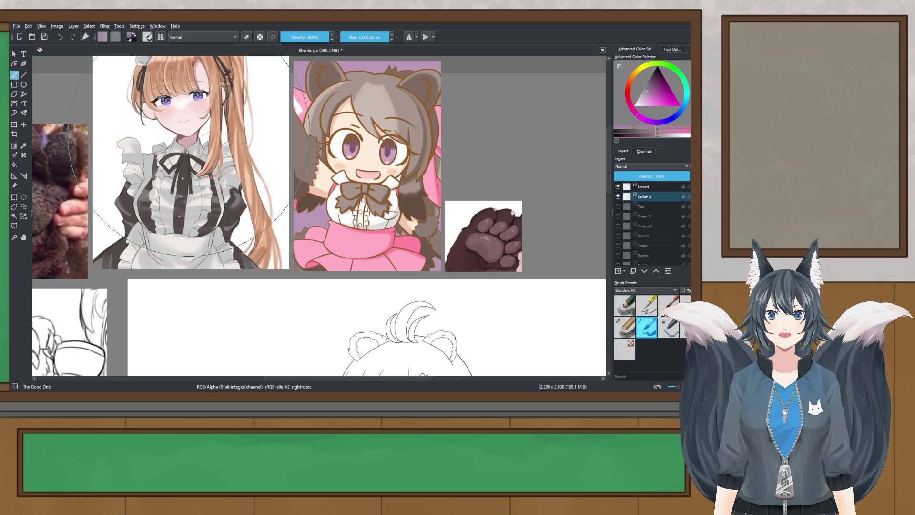
left_click_drag(398, 367, 284, 155)
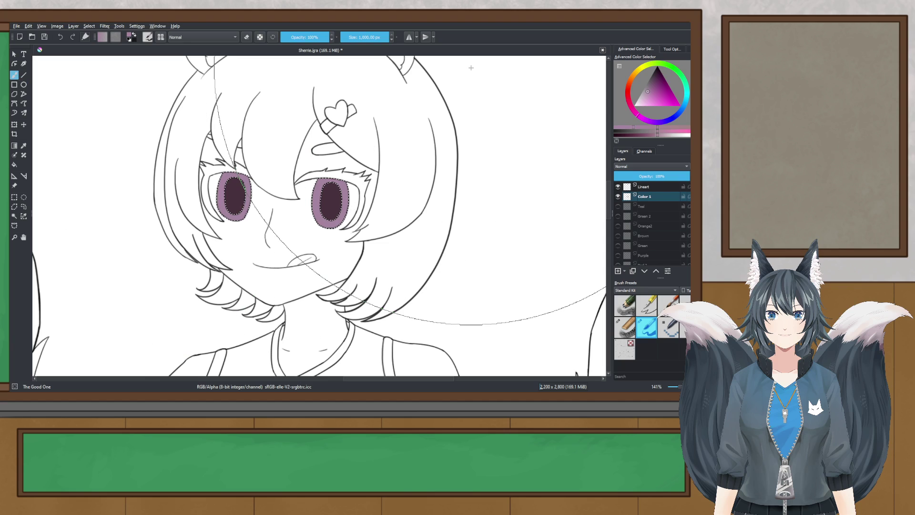
- Pick a darker purple foreground colour for iris shading and set the brush size to 27.21 px
left_click(651, 84)
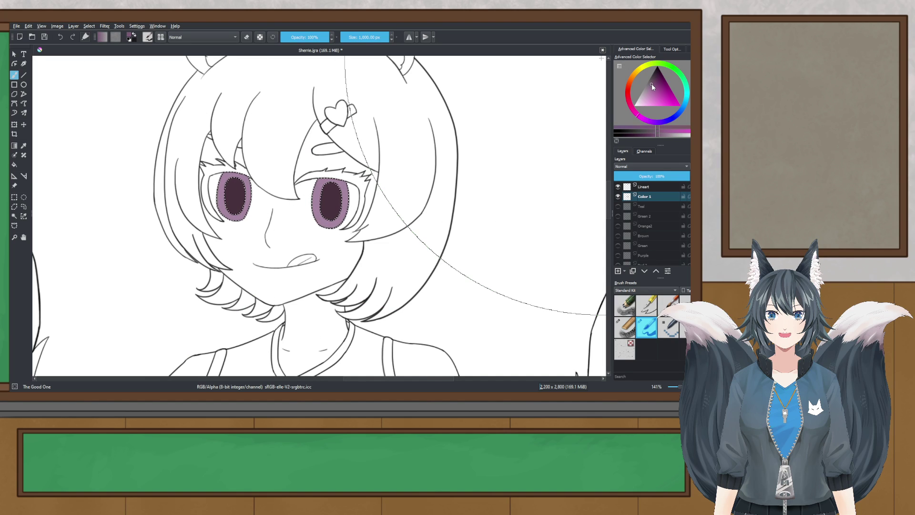
left_click(341, 35)
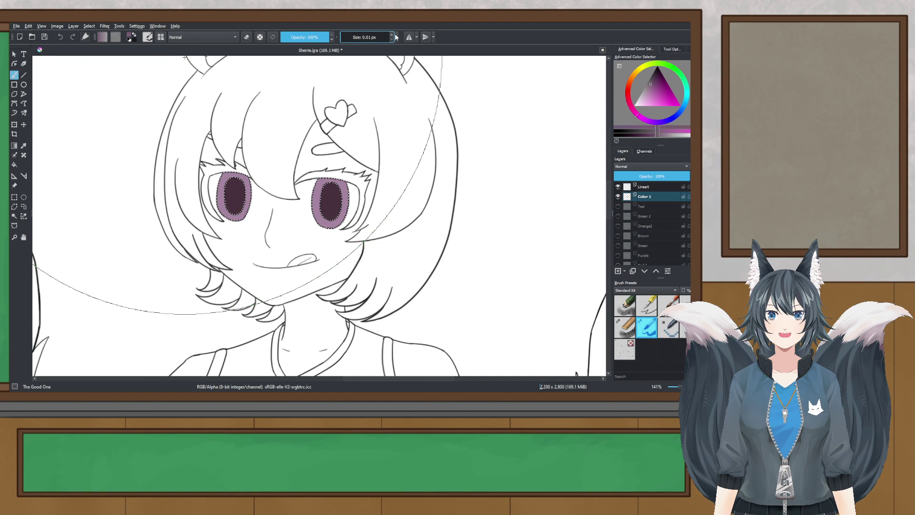
left_click(392, 35)
scroll(270, 133, "up", 2)
left_click(355, 37)
- Try shading the upper part of the left-hand iris darker purple twice, undoing the strokes each time
mouse_move(215, 179)
left_mouse_down()
mouse_move(268, 187)
mouse_move(193, 189)
left_mouse_up()
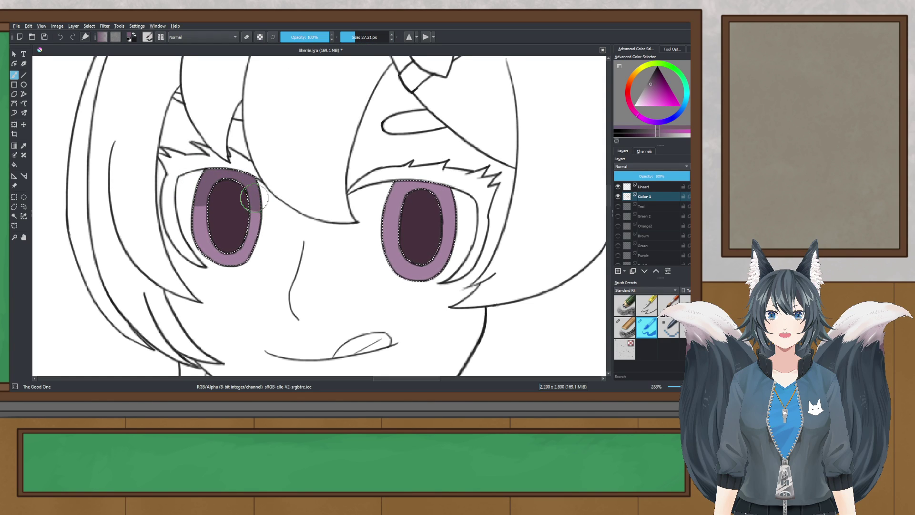
scroll(273, 179, "down", 5)
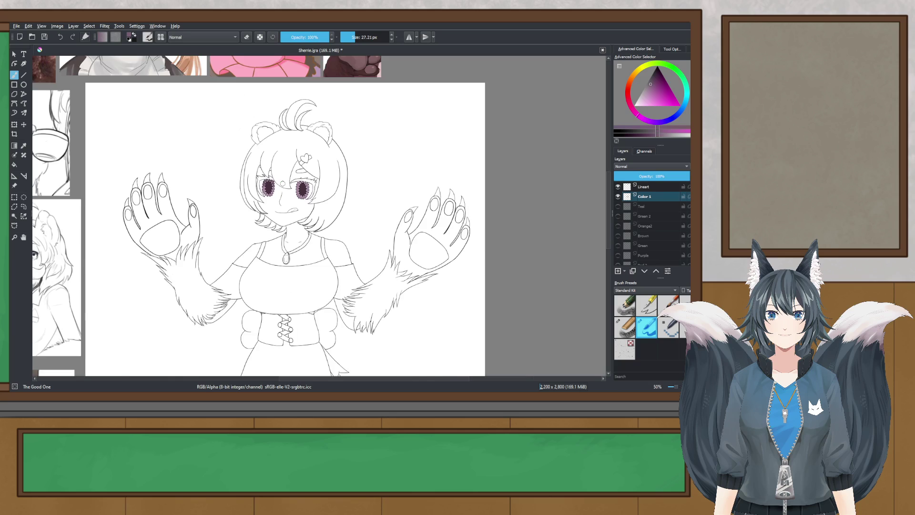
scroll(276, 182, "up", 7)
key("ctrl+z")
mouse_move(128, 199)
left_mouse_down()
mouse_move(279, 215)
mouse_move(219, 180)
mouse_move(115, 168)
mouse_move(212, 160)
mouse_move(156, 175)
left_mouse_up()
mouse_move(111, 204)
left_mouse_down()
mouse_move(224, 210)
mouse_move(298, 233)
left_mouse_up()
scroll(277, 226, "down", 4)
scroll(305, 239, "up", 2)
key("ctrl+z")
key("ctrl+z")
scroll(199, 202, "up", 2)
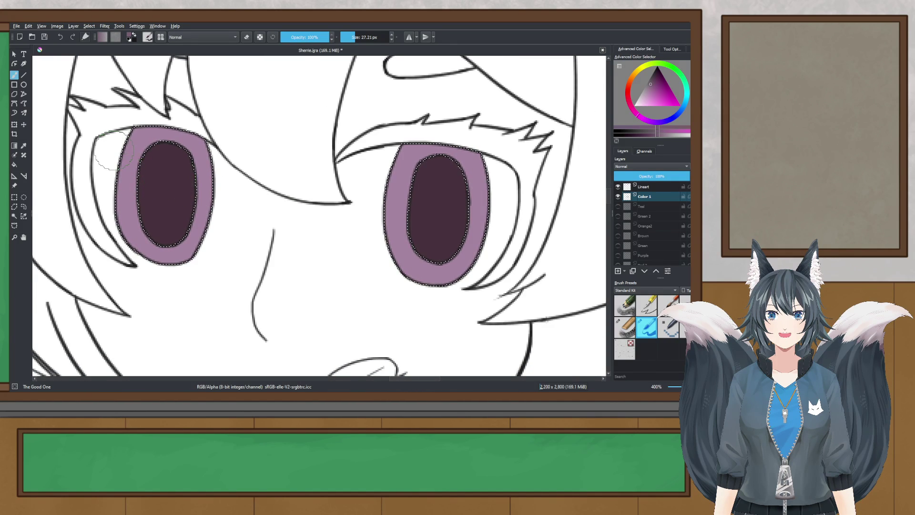
- Try shading the left-hand iris's upper half again, extend the shadow's lower edge beside the pupil, and undo the strokes
left_click_drag(217, 184, 102, 171)
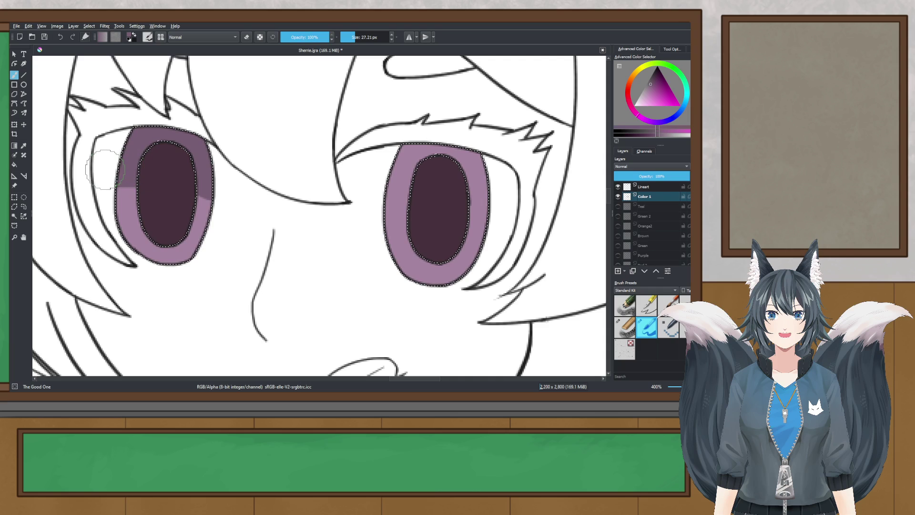
scroll(229, 194, "down", 3)
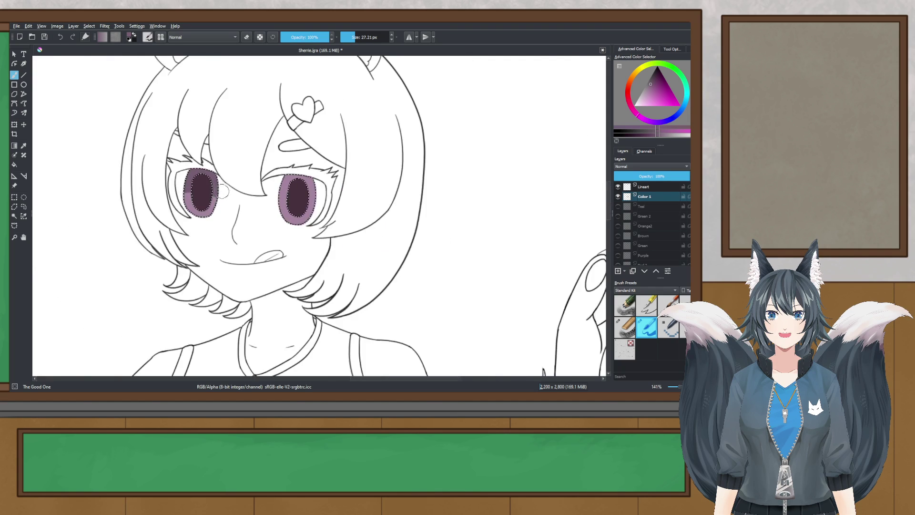
scroll(251, 200, "up", 2)
scroll(93, 163, "up", 2)
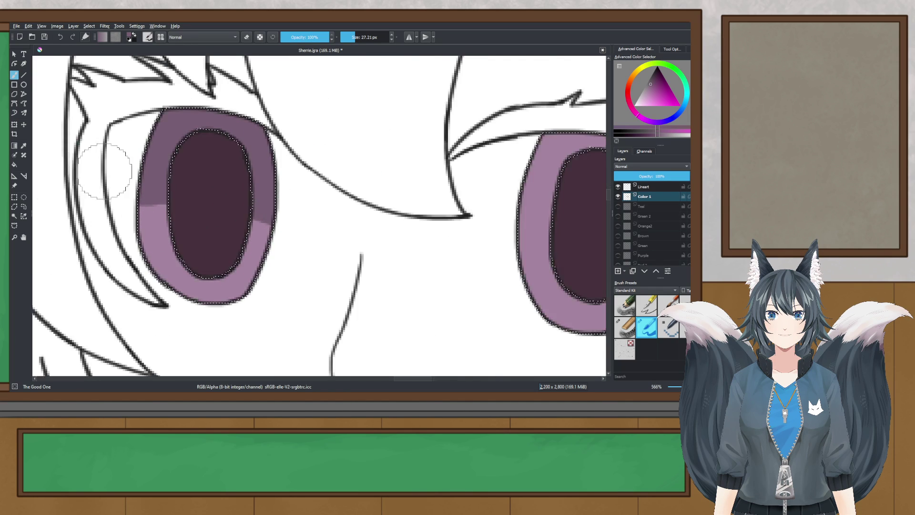
left_click_drag(178, 184, 143, 187)
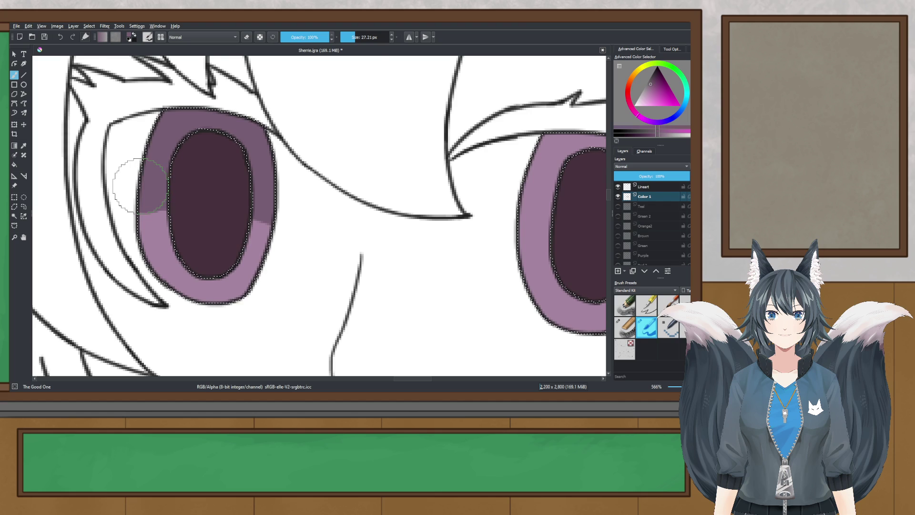
scroll(142, 188, "down", 3)
scroll(184, 183, "up", 3)
key("ctrl+z")
key("ctrl+z")
key("ctrl+z")
- Shade the upper half of the left-hand iris with the darker purple on the Color 1 layer
mouse_move(44, 188)
left_mouse_down()
mouse_move(253, 203)
mouse_move(90, 180)
mouse_move(53, 158)
mouse_move(86, 133)
left_mouse_up()
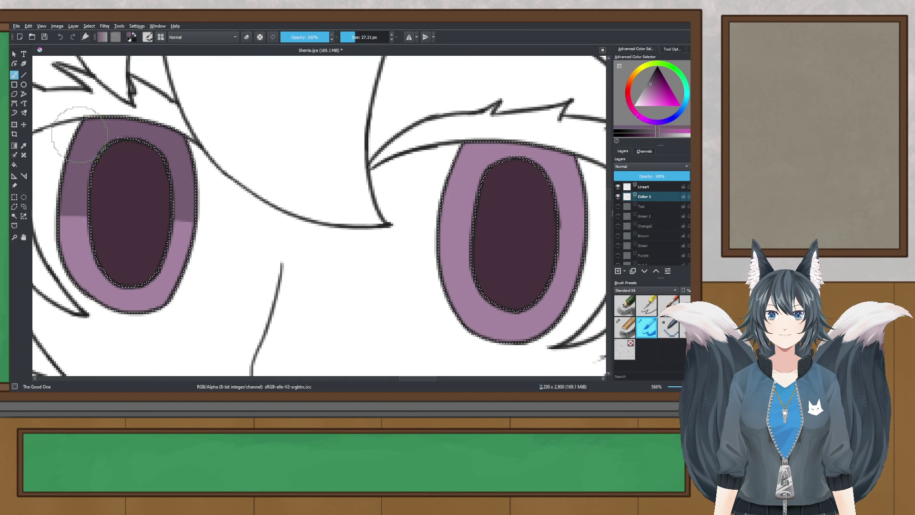
scroll(248, 220, "down", 4)
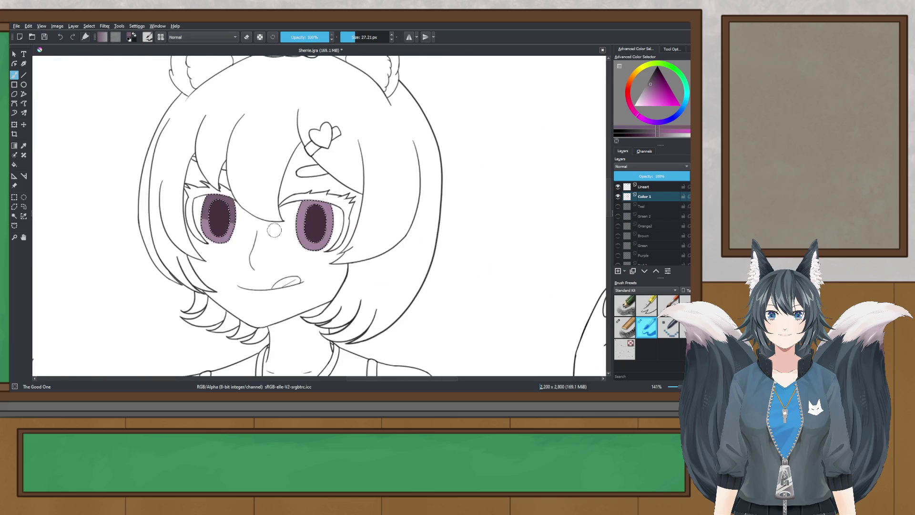
- Shade the upper halves of both irises with the darker purple, painting inside the selection on the Color 1 layer
scroll(252, 233, "up", 2)
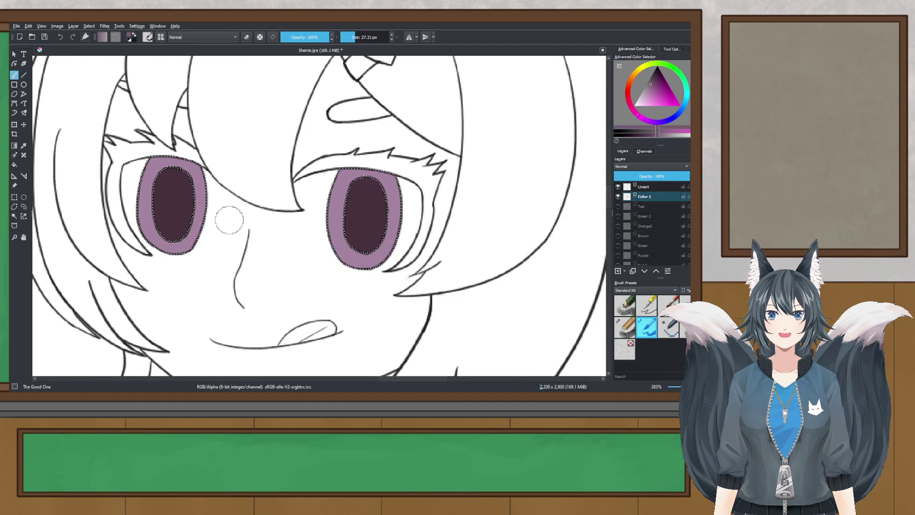
scroll(285, 220, "up", 1)
left_click_drag(300, 214, 361, 196)
mouse_move(137, 140)
left_mouse_down()
mouse_move(208, 120)
mouse_move(230, 127)
mouse_move(239, 156)
mouse_move(134, 151)
mouse_move(197, 169)
left_mouse_up()
scroll(229, 171, "down", 3)
scroll(297, 159, "down", 2)
scroll(296, 159, "down", 2)
scroll(202, 187, "up", 5)
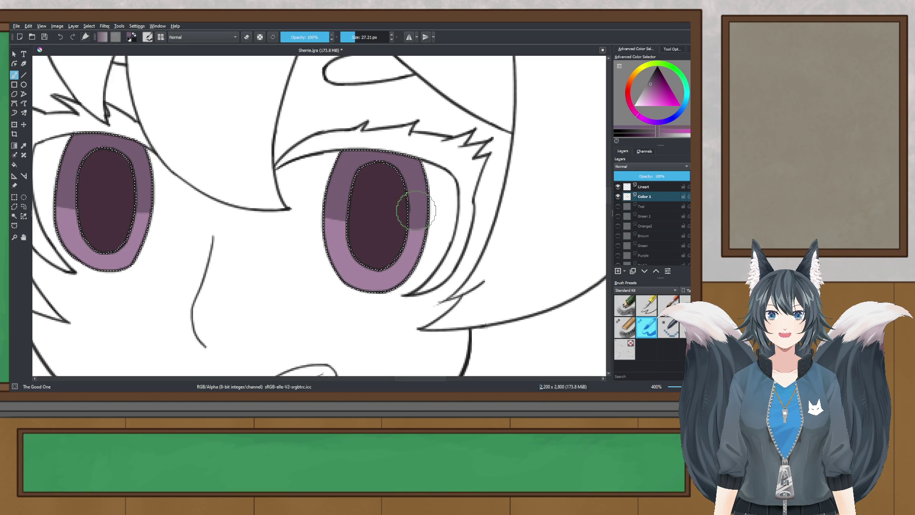
- Repaint the darker purple shading on the right-hand iris to even out its lower edge beside the pupil
scroll(437, 212, "down", 3)
scroll(428, 217, "up", 5)
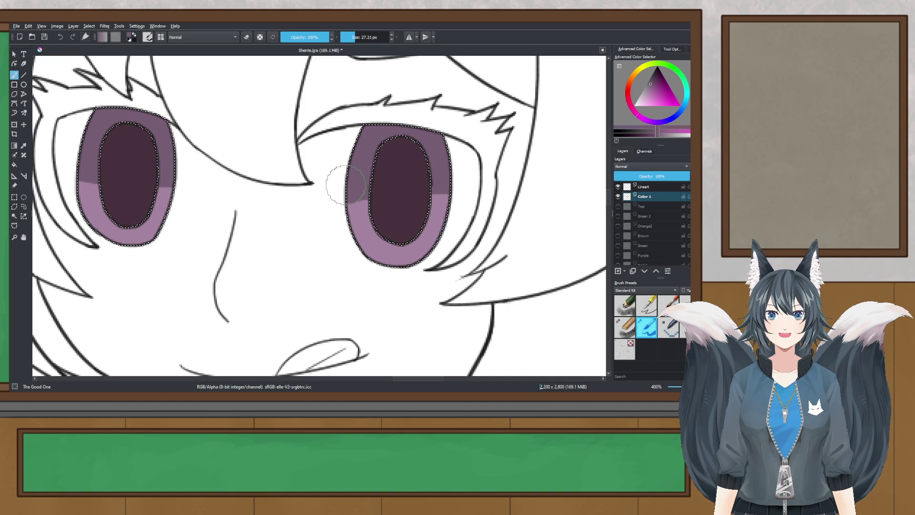
scroll(425, 159, "down", 1)
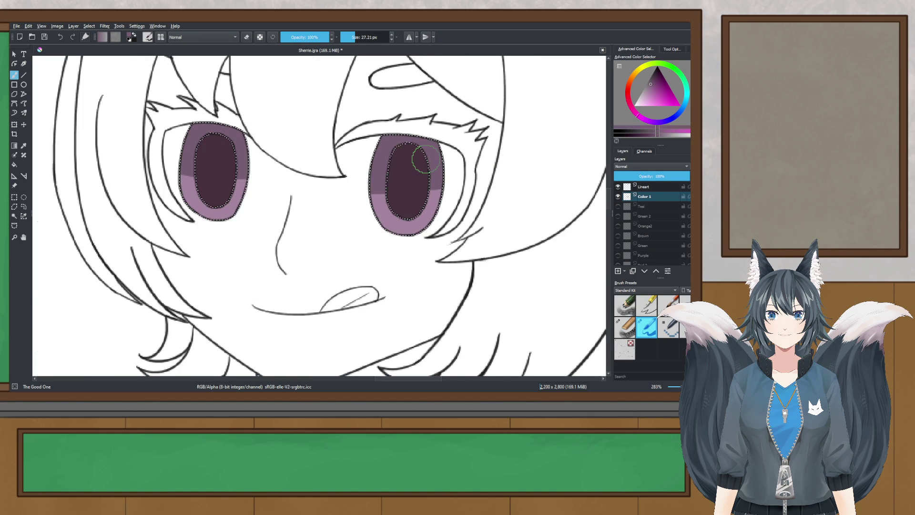
scroll(361, 159, "up", 1)
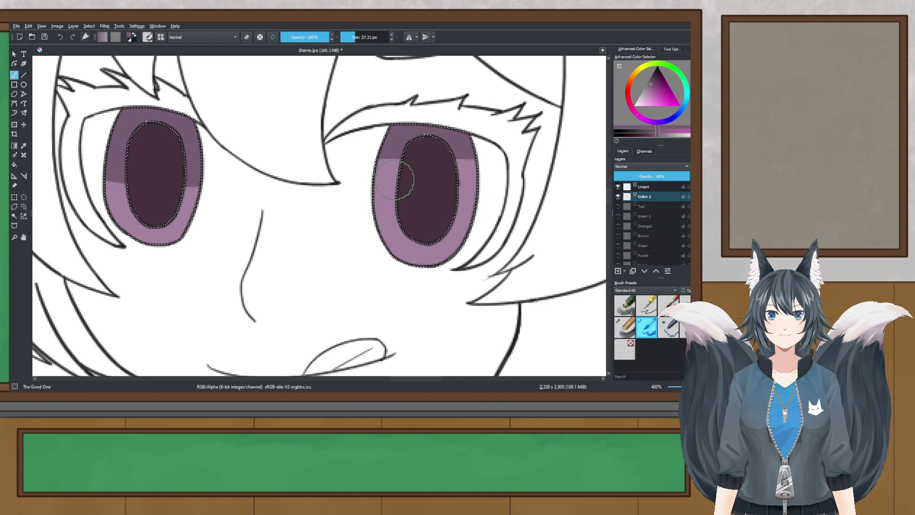
scroll(336, 178, "down", 6)
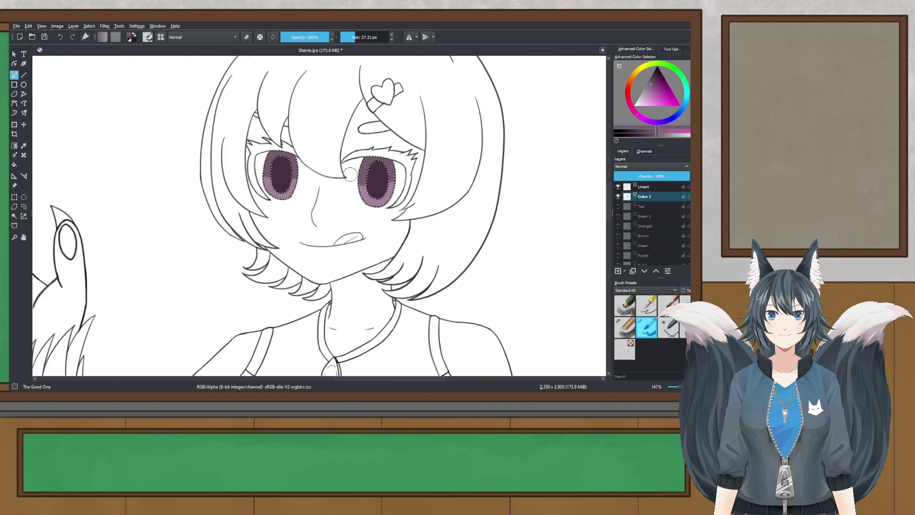
scroll(400, 179, "up", 11)
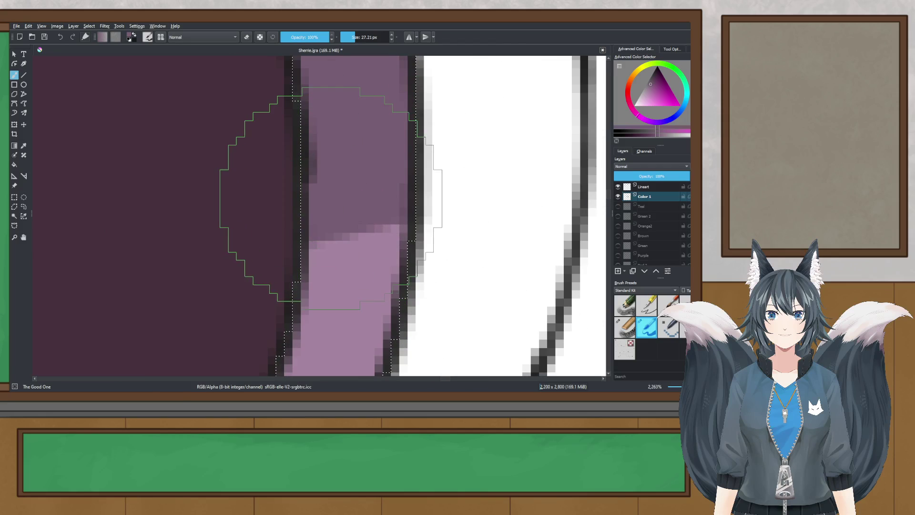
- Set the brush size to 9.34 px and level the shadow's lower edge on the right-hand iris
left_click(351, 37)
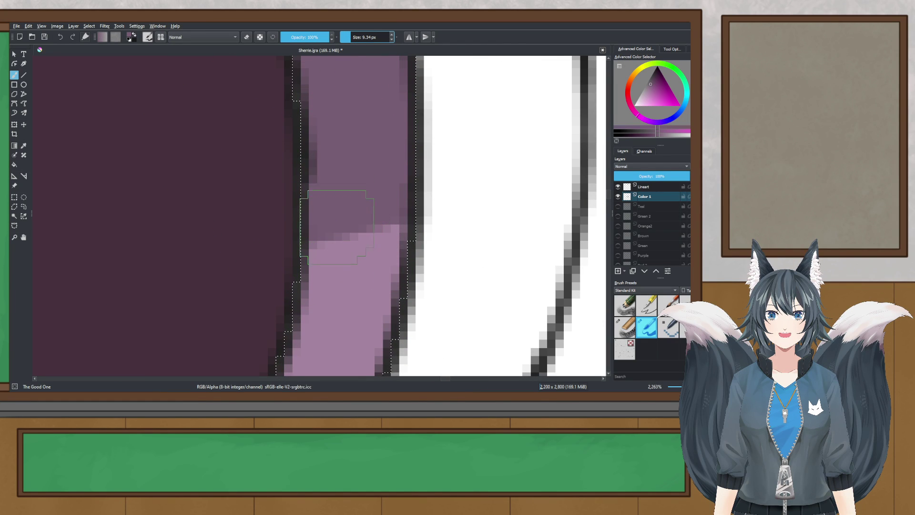
left_click_drag(320, 238, 415, 234)
scroll(432, 222, "down", 2)
scroll(432, 222, "down", 2)
scroll(432, 222, "up", 3)
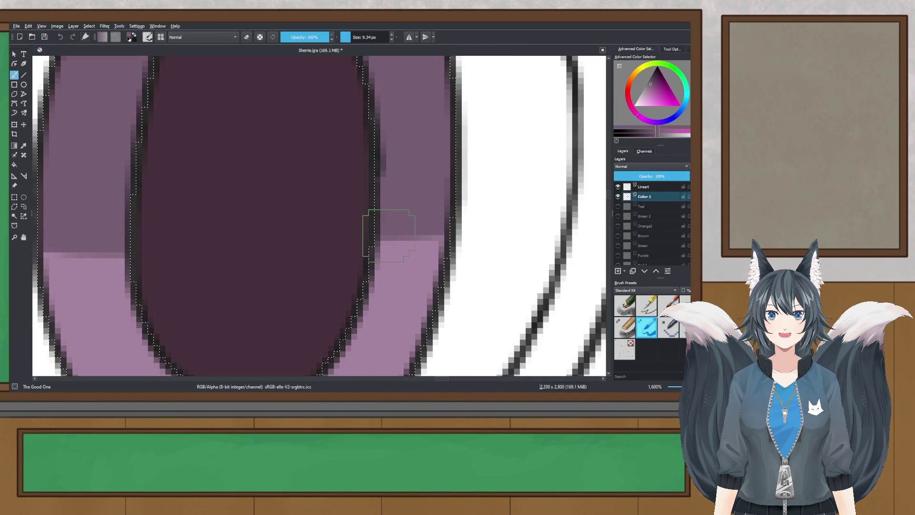
scroll(482, 202, "down", 7)
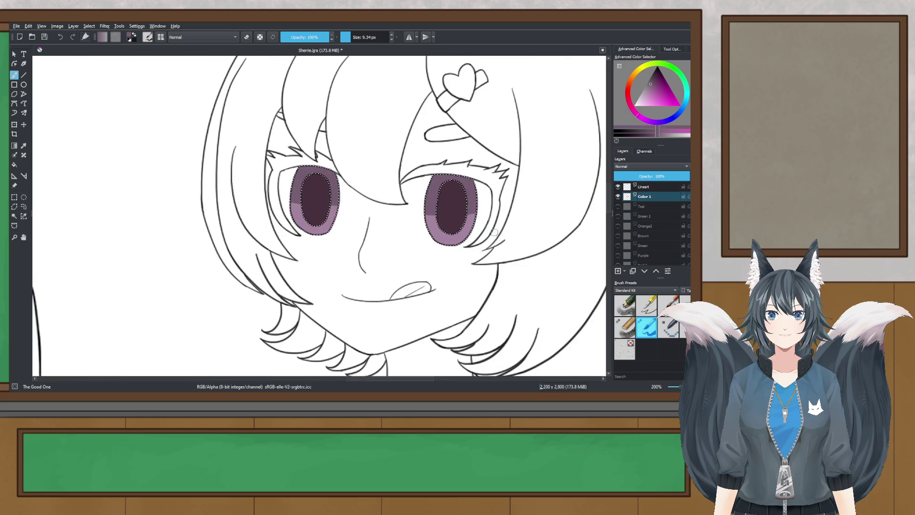
scroll(471, 212, "up", 4)
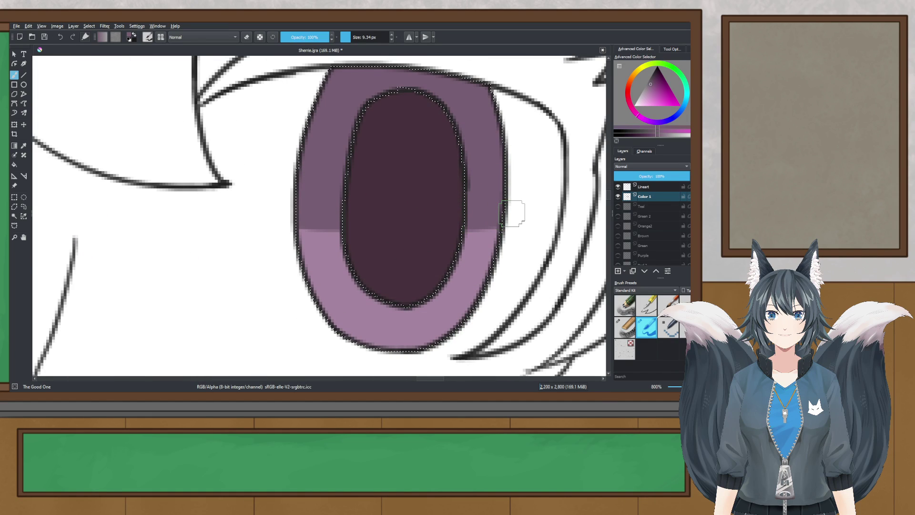
- Refine the lower edge of the dark purple shadow on the left-hand iris, on the side nearest the nose
scroll(514, 214, "down", 4)
scroll(149, 158, "up", 6)
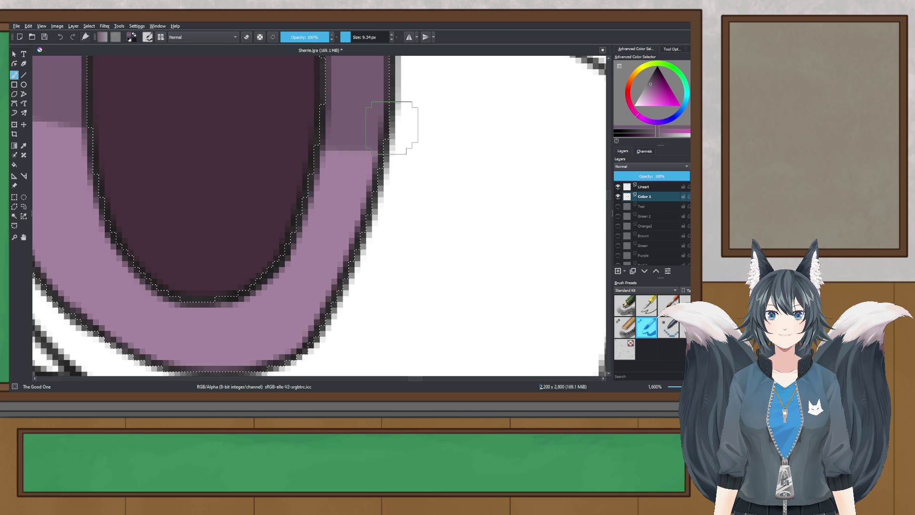
scroll(432, 144, "down", 6)
scroll(388, 150, "up", 5)
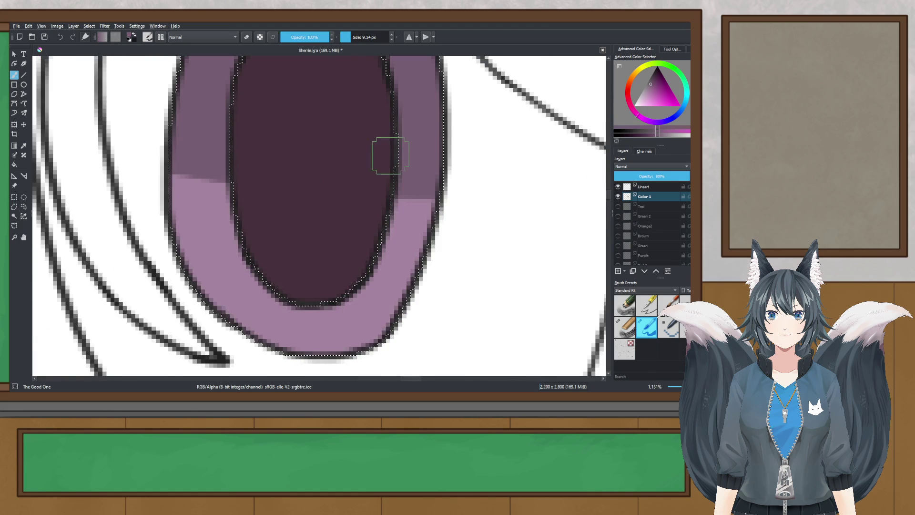
scroll(404, 181, "down", 5)
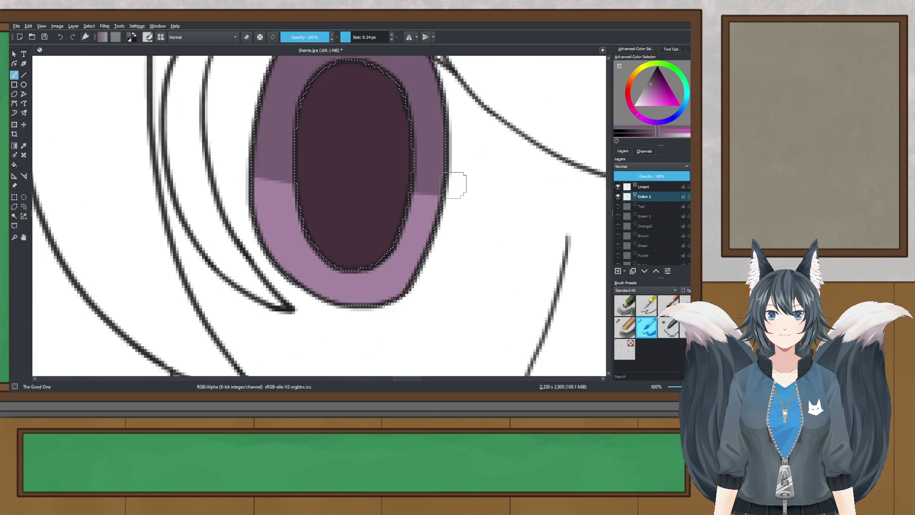
scroll(436, 184, "up", 5)
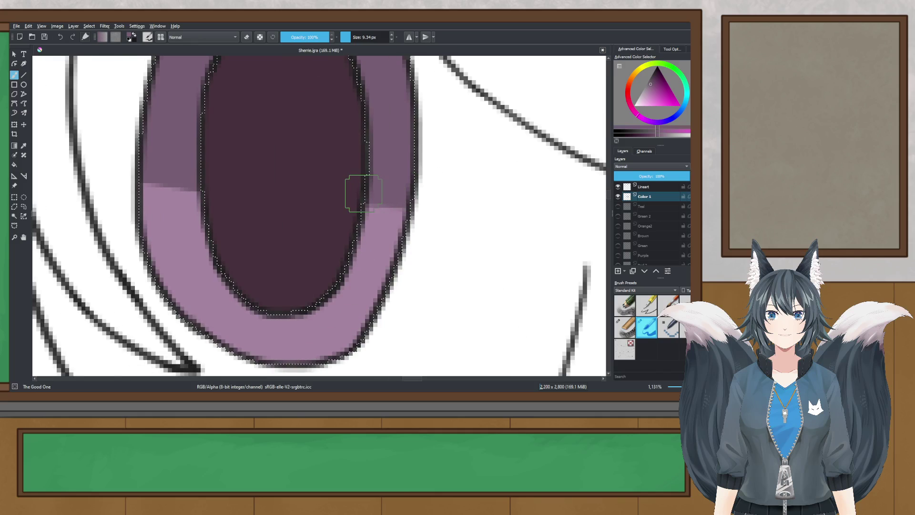
scroll(393, 195, "down", 7)
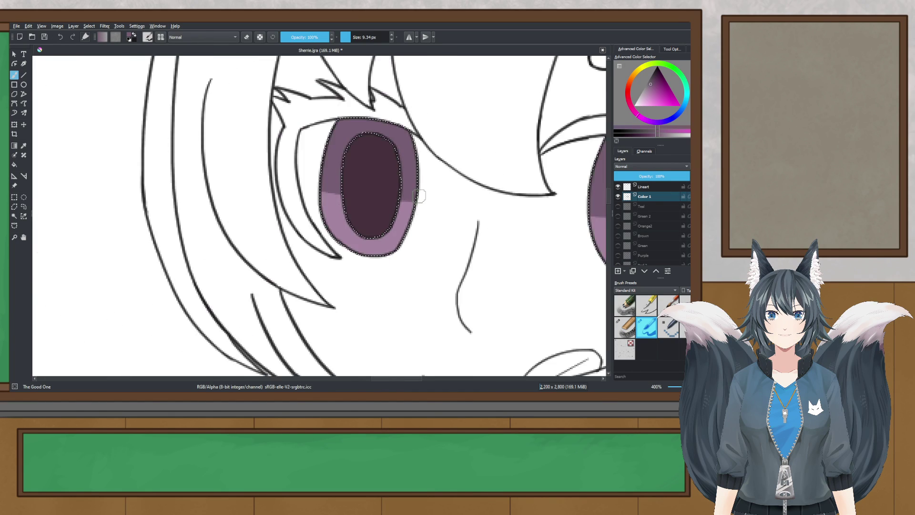
scroll(286, 176, "up", 2)
scroll(310, 177, "down", 3)
- Sample the lighter iris purple and trim the shadow's lower edge on the nose side of the right-hand iris into a slant
scroll(331, 180, "up", 5)
scroll(391, 173, "up", 4)
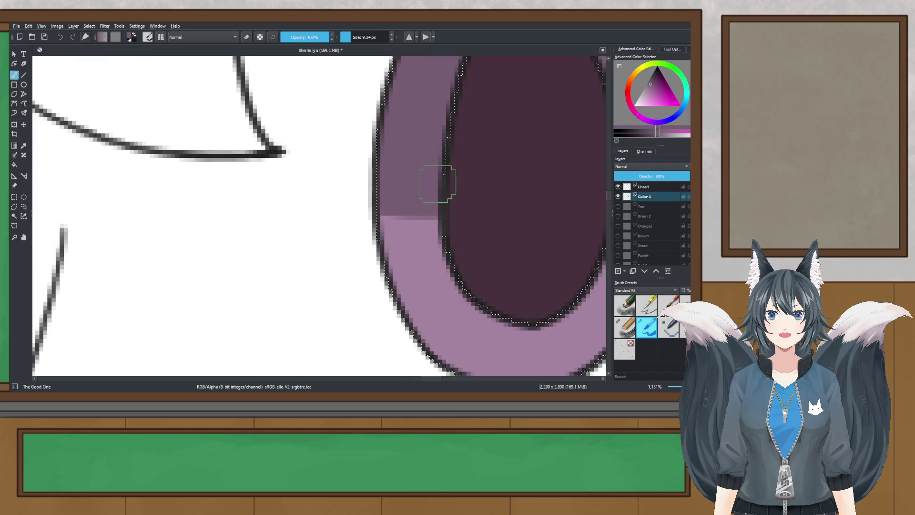
scroll(362, 188, "down", 4)
scroll(363, 188, "up", 2)
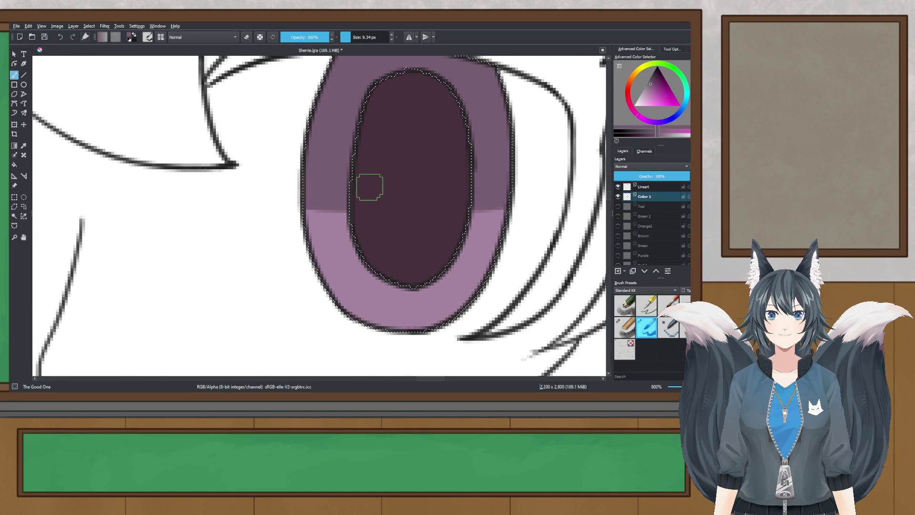
scroll(368, 186, "down", 3)
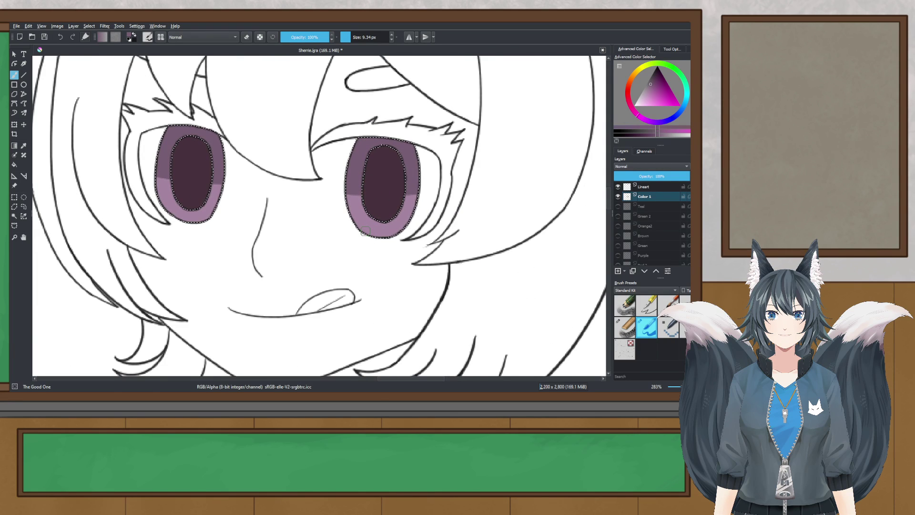
scroll(342, 197, "up", 3)
scroll(401, 202, "up", 1)
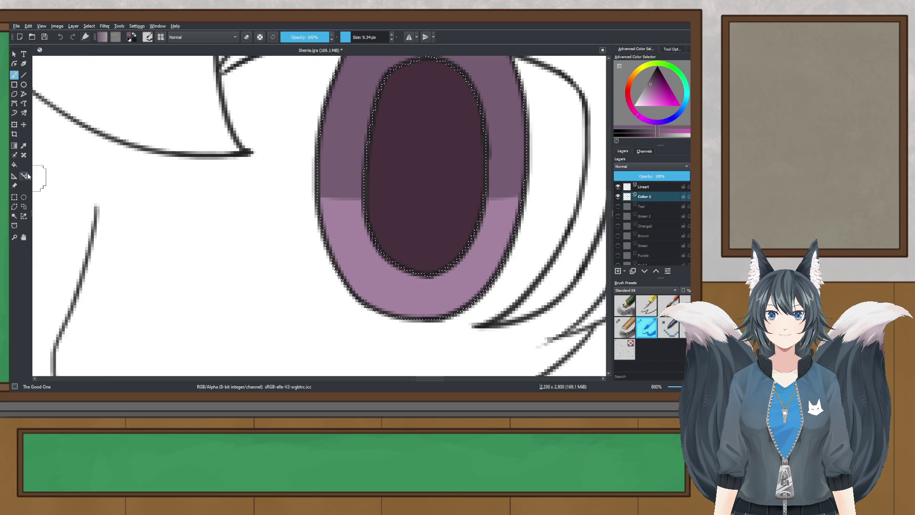
left_click(320, 210, "ctrl")
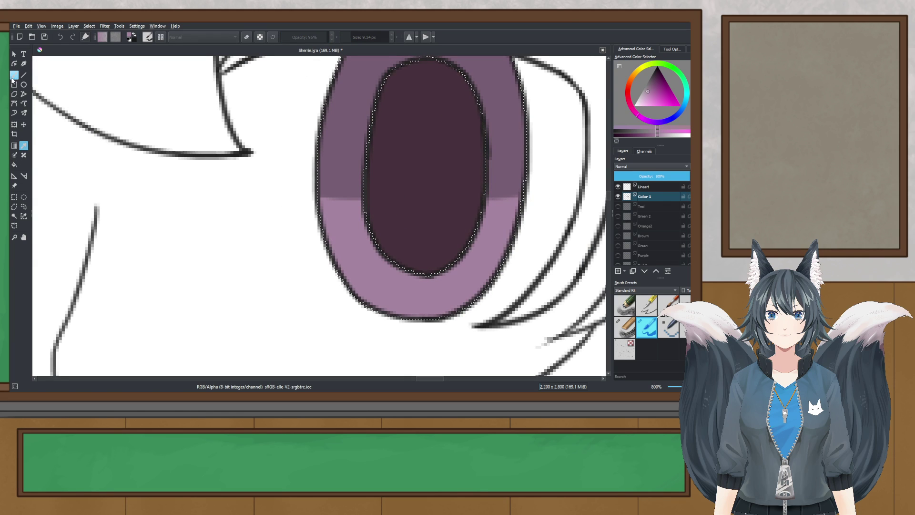
left_click_drag(314, 201, 347, 204)
scroll(546, 206, "down", 3)
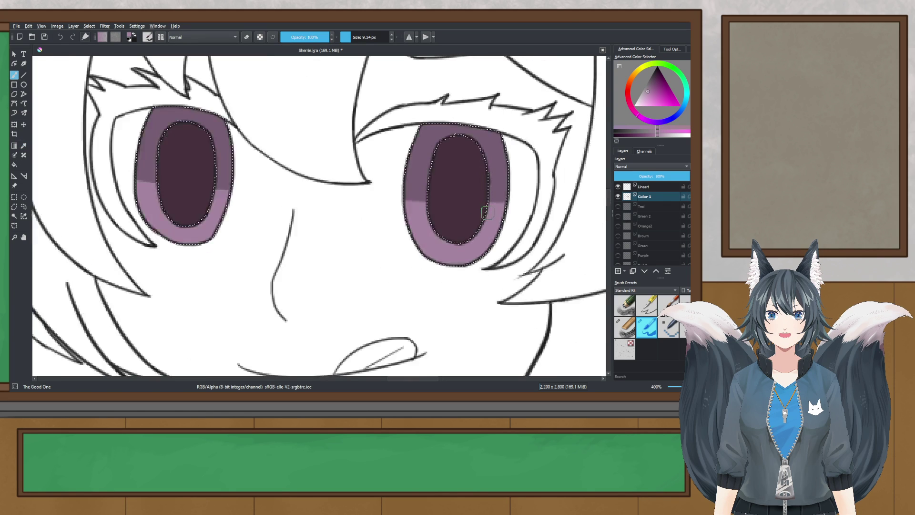
scroll(423, 217, "up", 3)
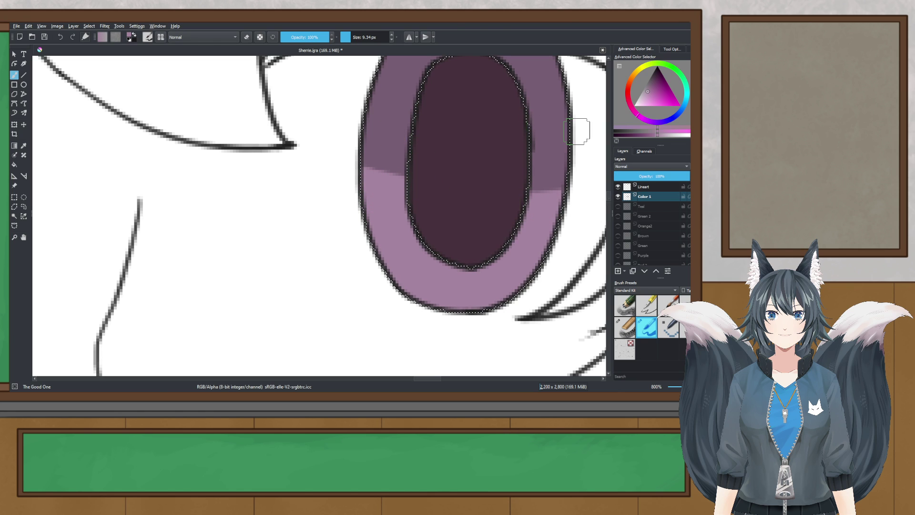
- Sample the darker iris purple and touch up the shadow's lower edge on the right-hand iris with the brush
left_click(23, 147)
left_click(546, 156)
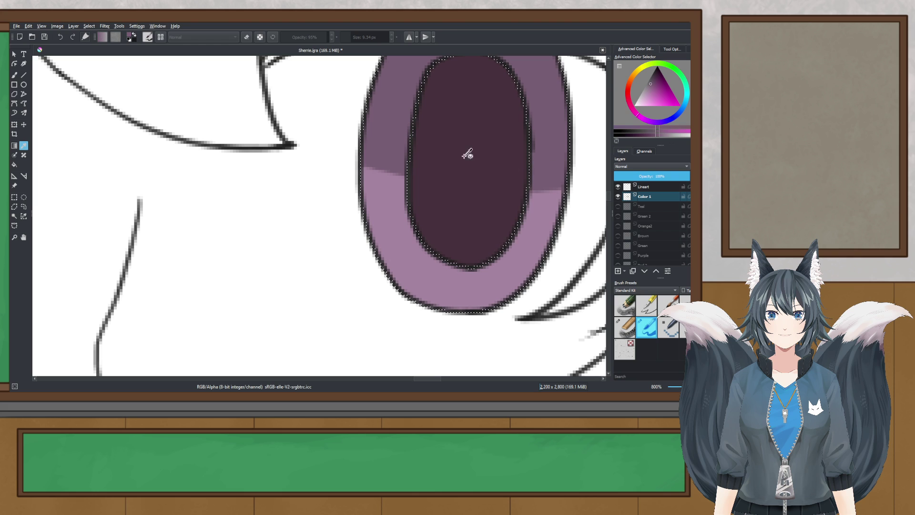
left_click(14, 75)
scroll(564, 185, "down", 3)
scroll(332, 176, "up", 2)
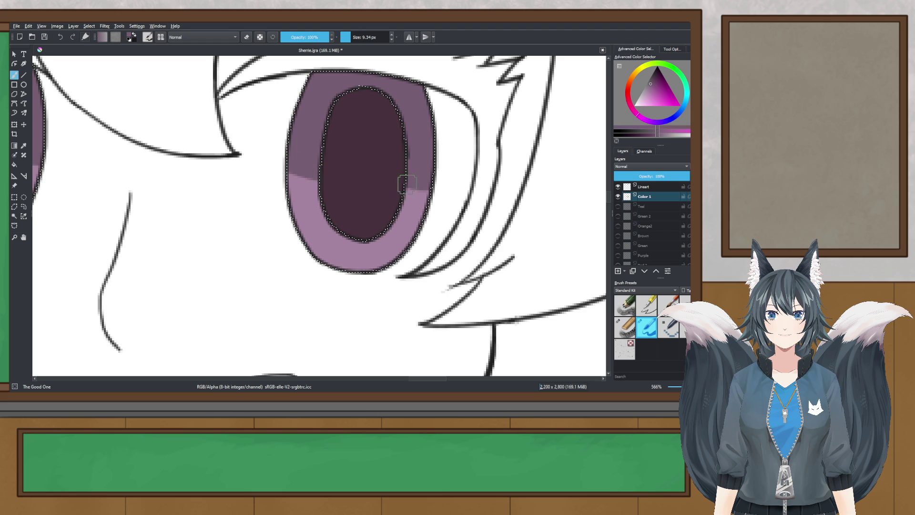
scroll(424, 189, "down", 6)
scroll(423, 187, "up", 6)
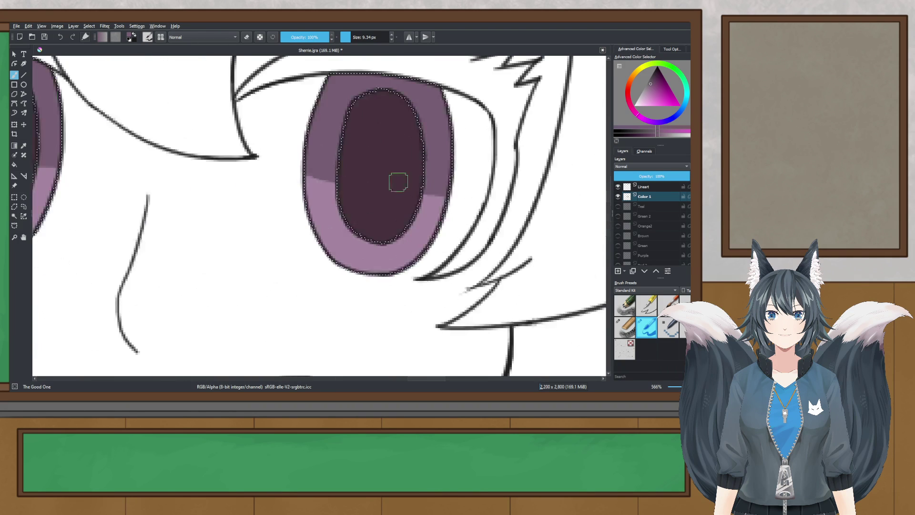
scroll(352, 169, "up", 1)
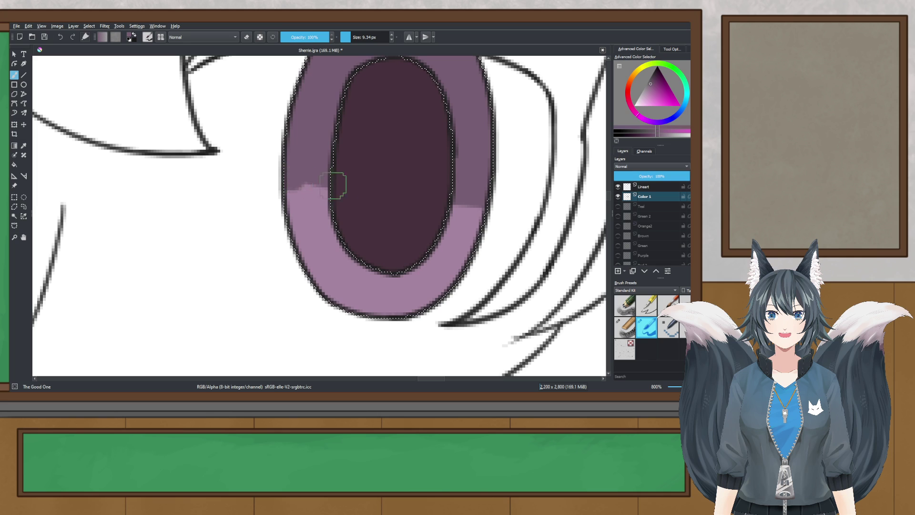
- Clear the selection around the irises
scroll(341, 200, "down", 4)
scroll(368, 240, "down", 3)
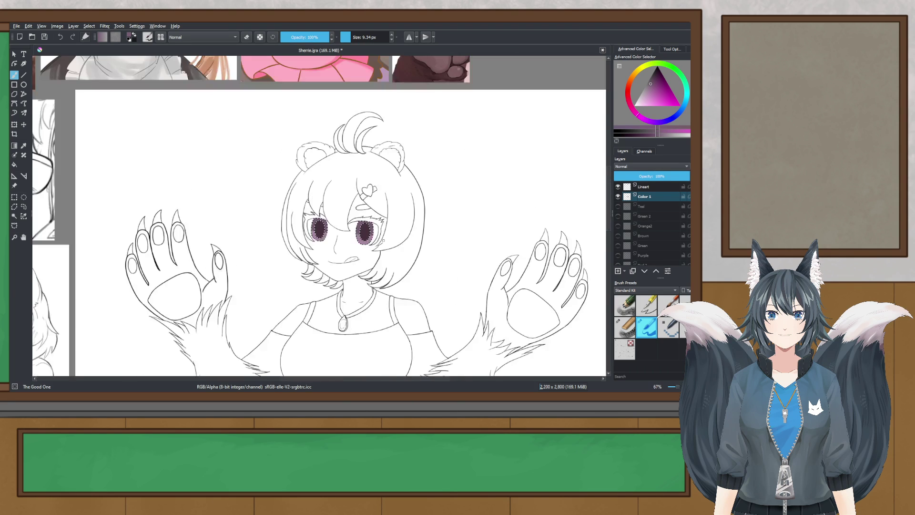
scroll(292, 194, "up", 2)
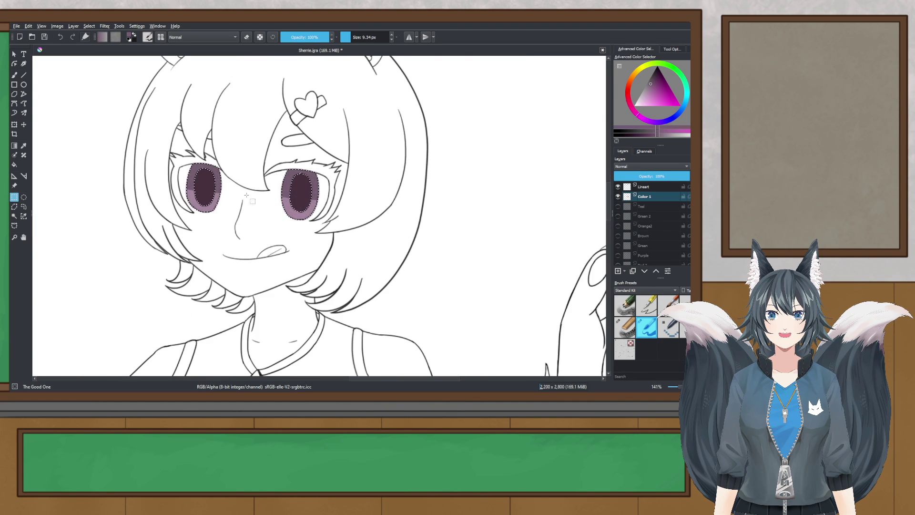
scroll(230, 201, "up", 3)
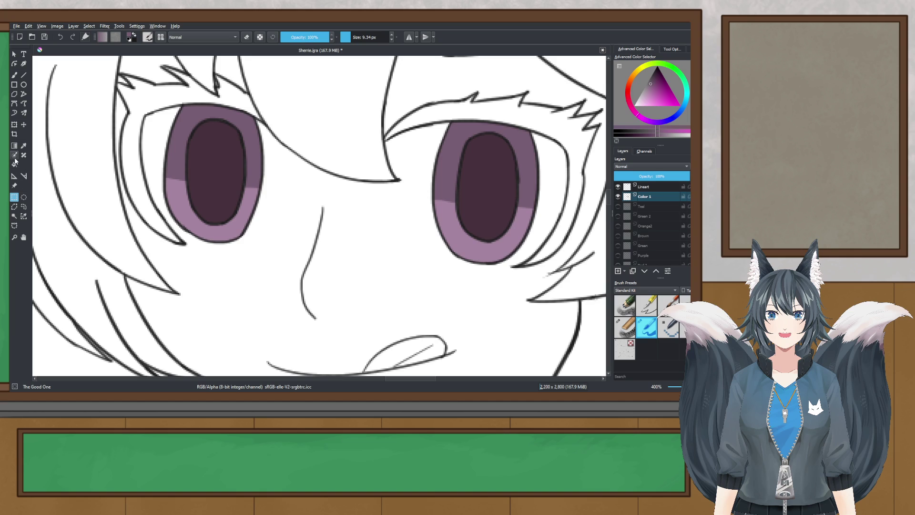
- Try to select the left-hand iris's light purple lower area by contiguous colour twice, clearing the selection each time
left_click(14, 216)
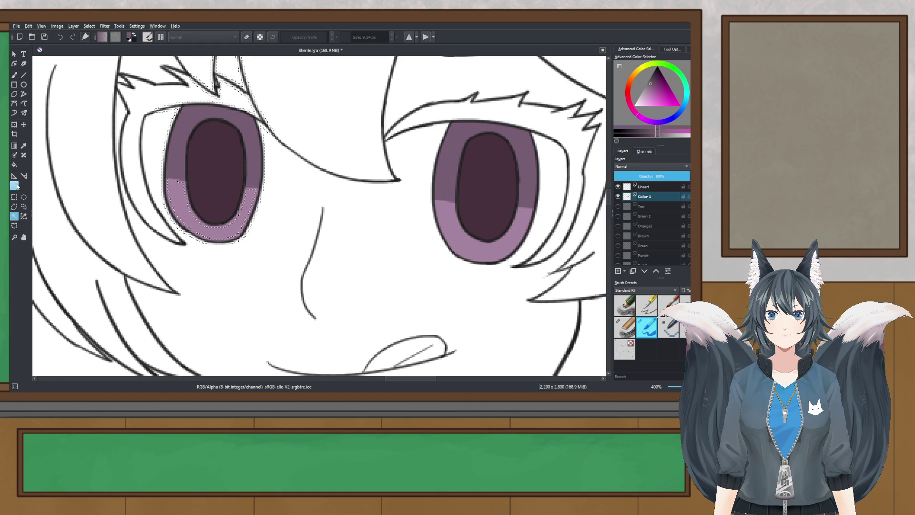
left_click(23, 197)
left_click(274, 189)
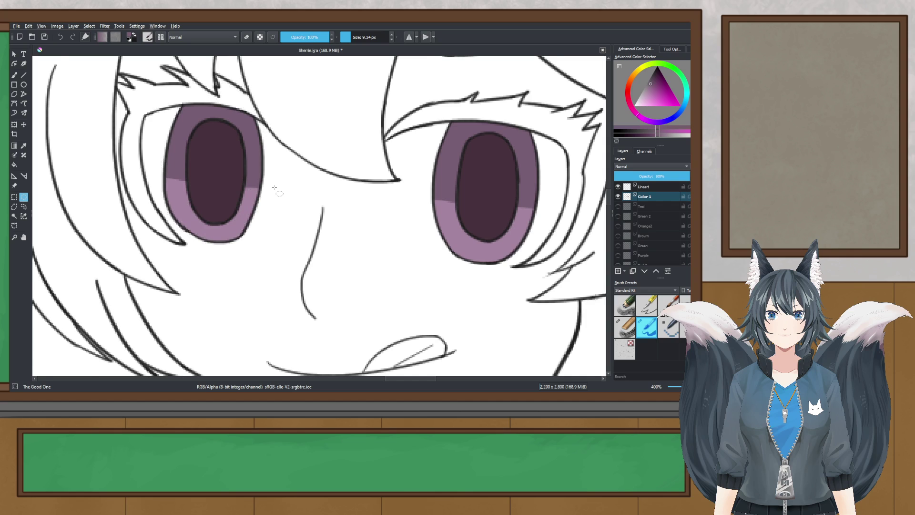
scroll(274, 189, "up", 1)
left_click(17, 217)
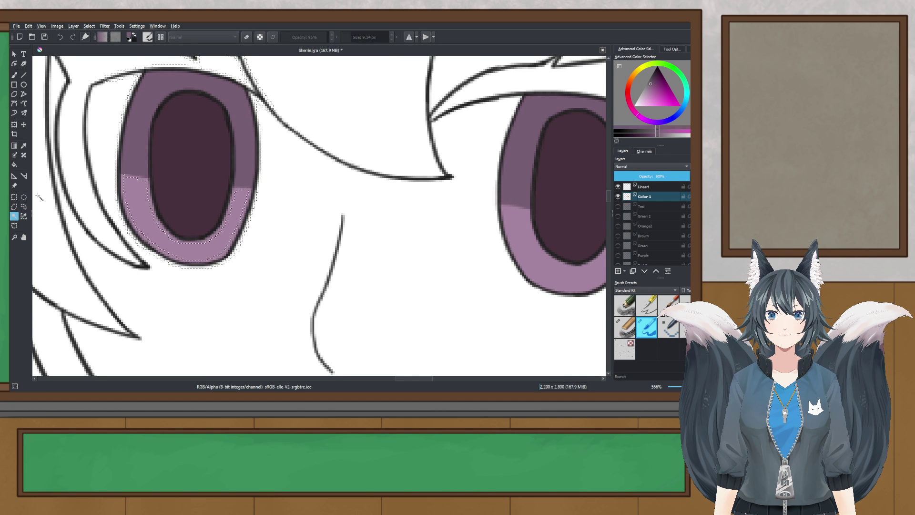
key("ctrl+r")
- Hide Color 1, select the insides of both pupils by contiguous colour on the Lineart layer, and show Color 1 again
left_click(619, 197)
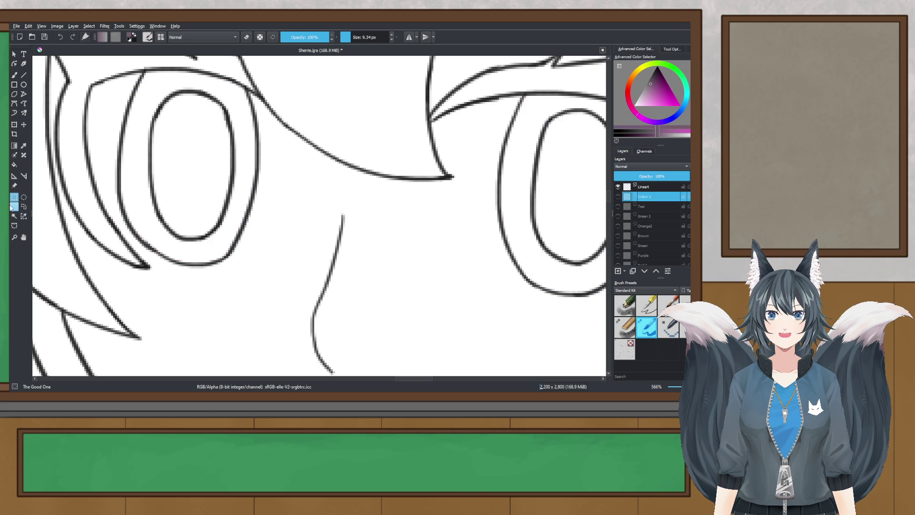
left_click(14, 215)
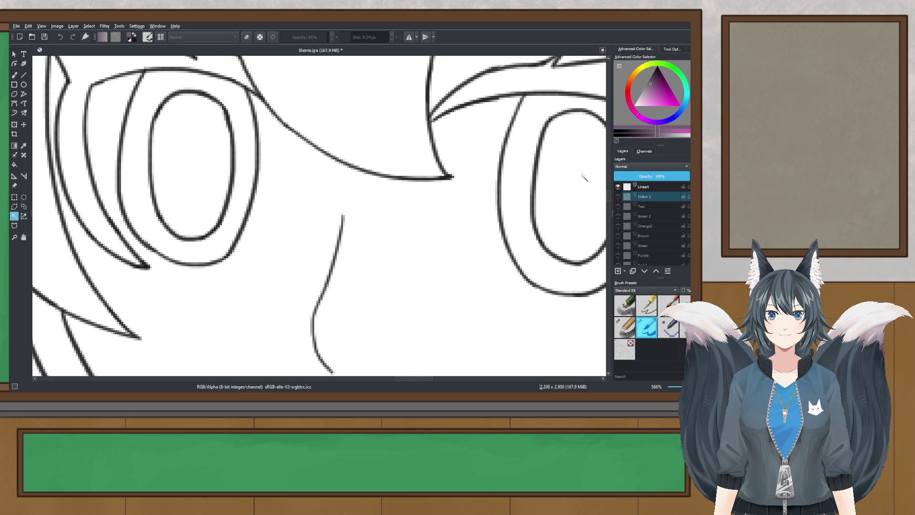
scroll(214, 184, "down", 2)
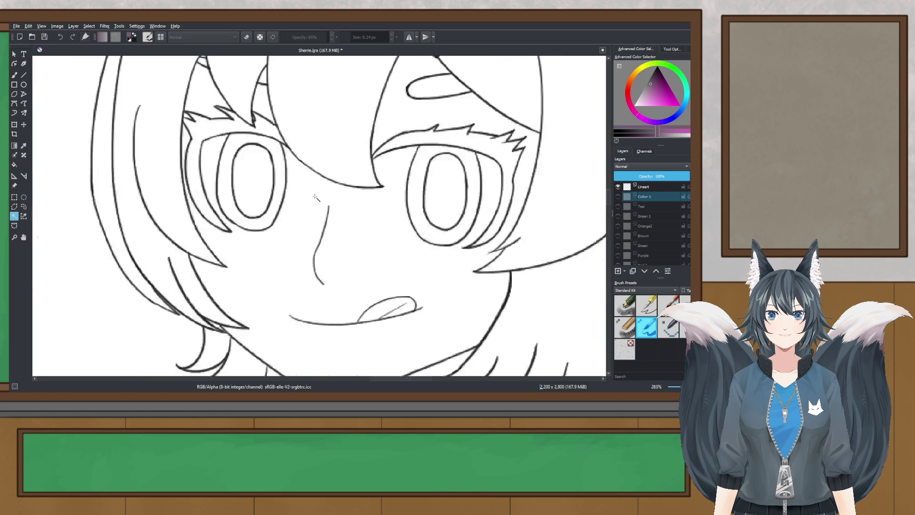
scroll(286, 195, "up", 1)
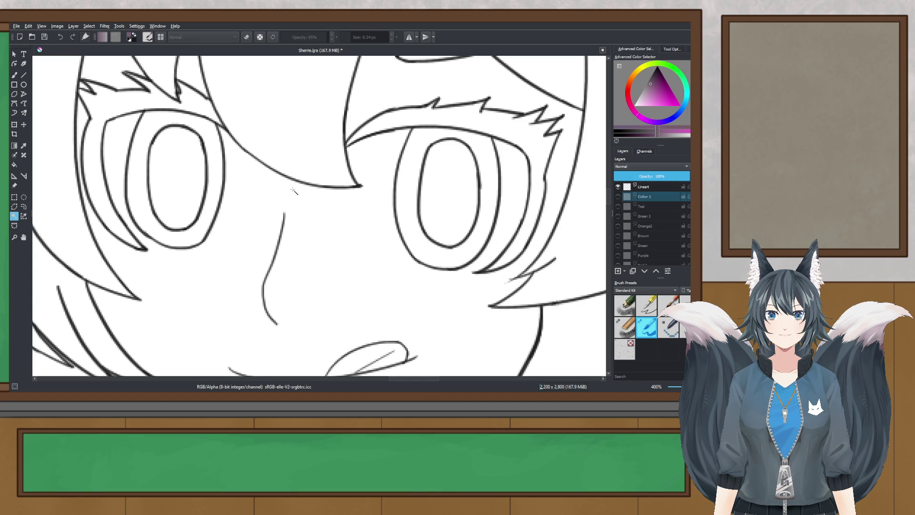
scroll(307, 194, "down", 2)
left_click(628, 189)
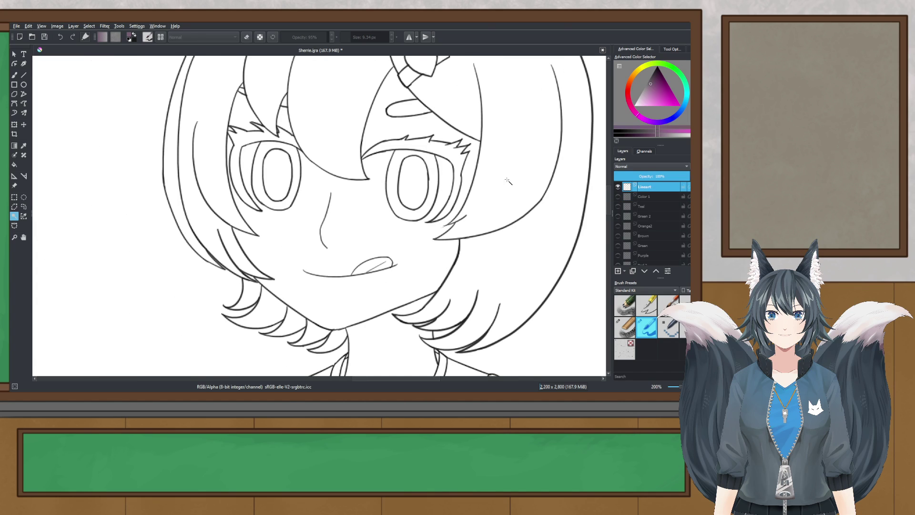
scroll(335, 188, "up", 2)
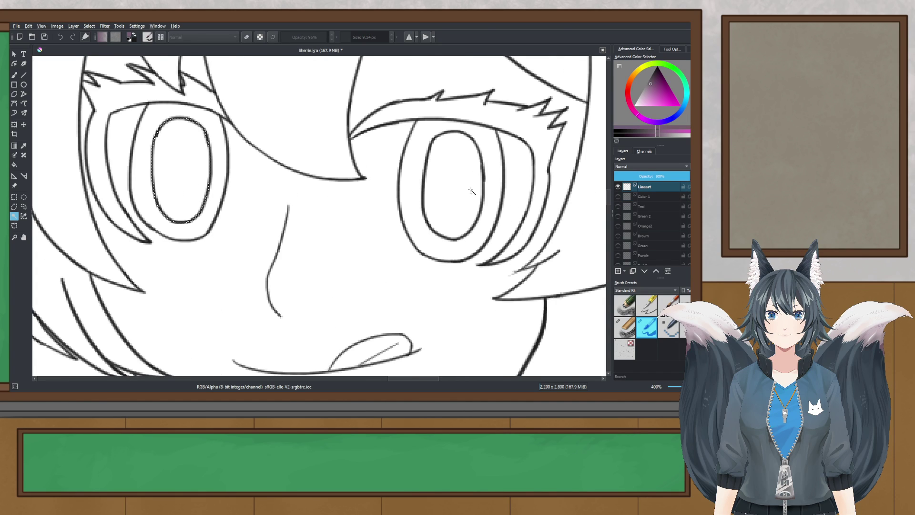
left_click(618, 196)
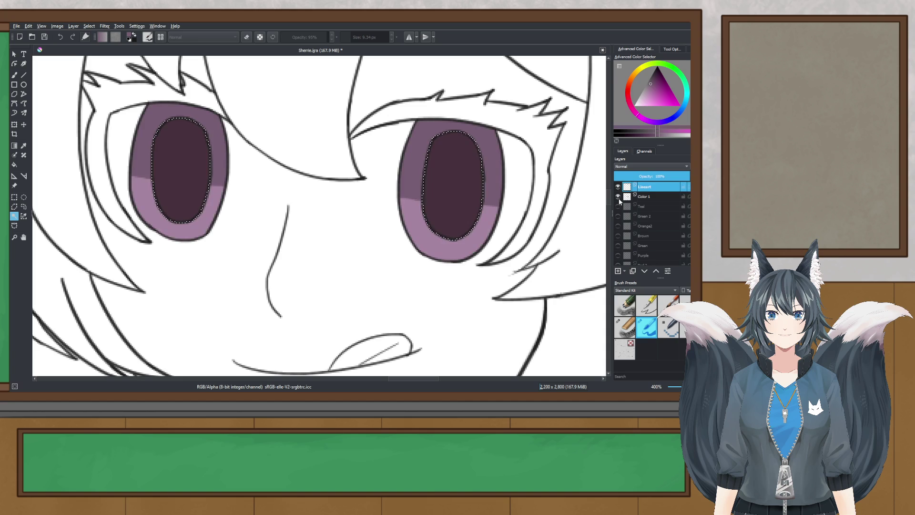
- Try a slightly lighter tint of the pupil's dark purple as a highlight at the bottom of the right-hand pupil
left_click(13, 75)
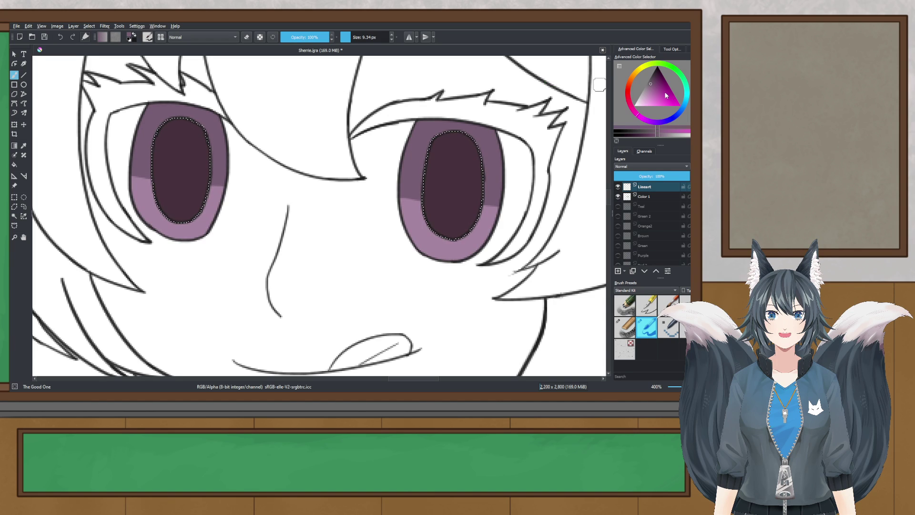
left_click(643, 94)
scroll(449, 206, "up", 2)
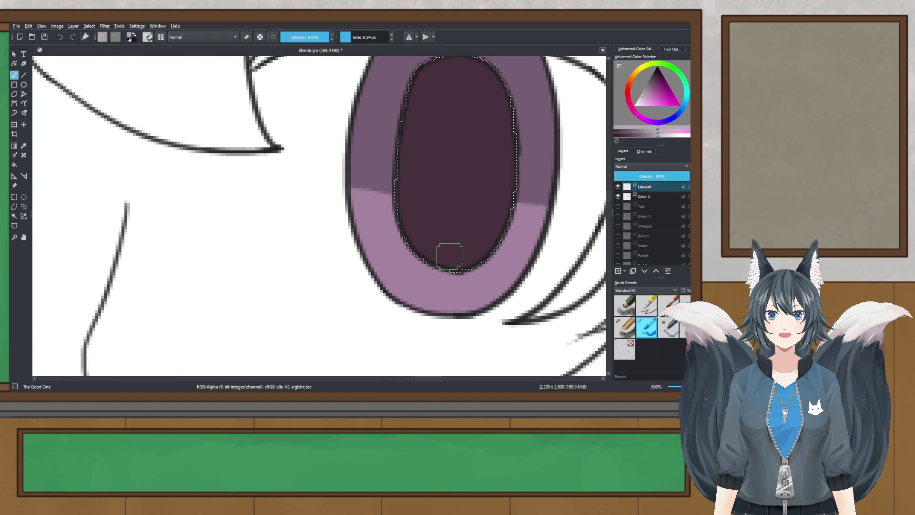
left_click(648, 87)
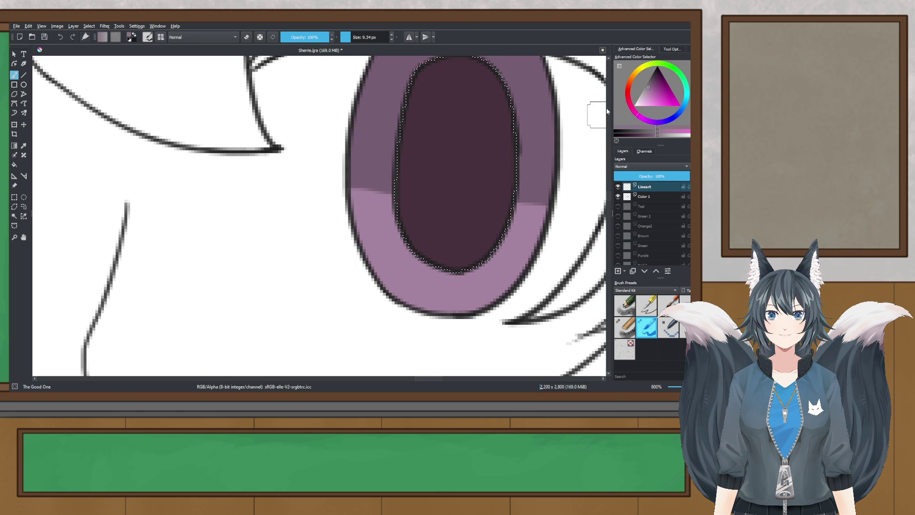
left_click(652, 81)
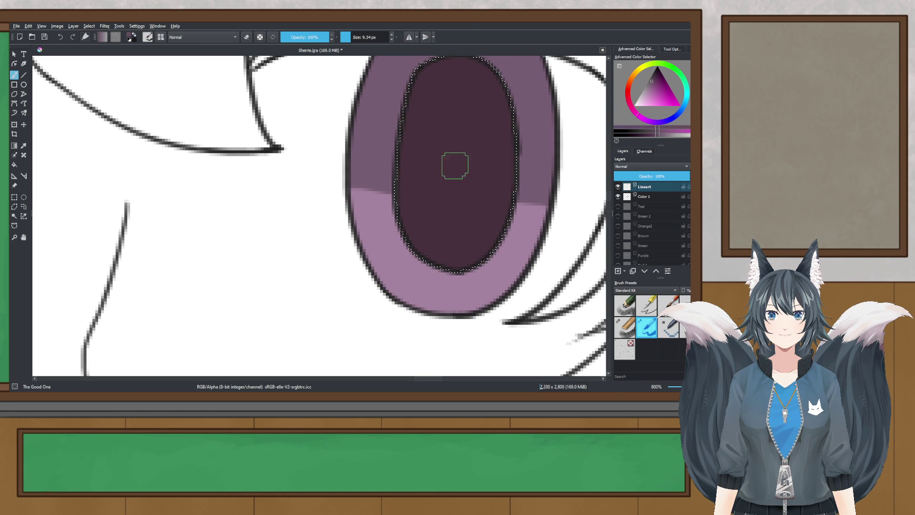
left_click(24, 146)
left_click(482, 155)
left_click(650, 82)
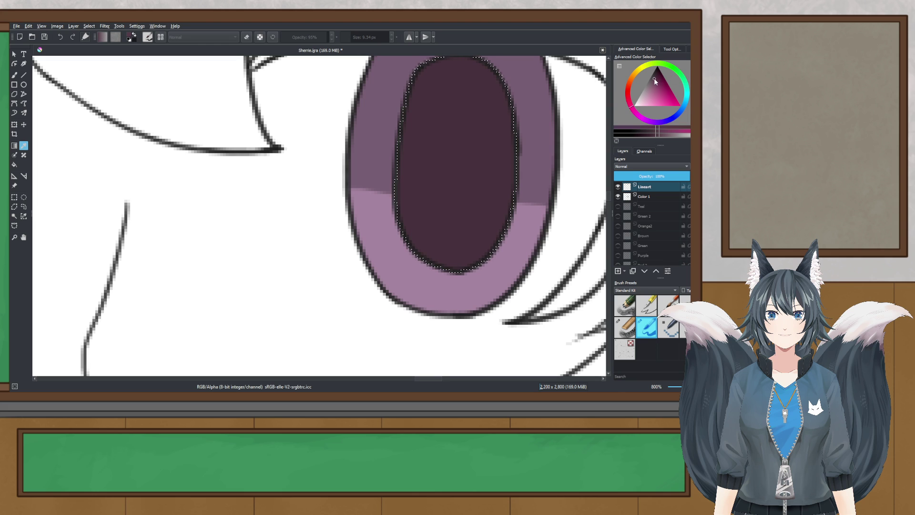
left_click(13, 75)
scroll(456, 259, "down", 3)
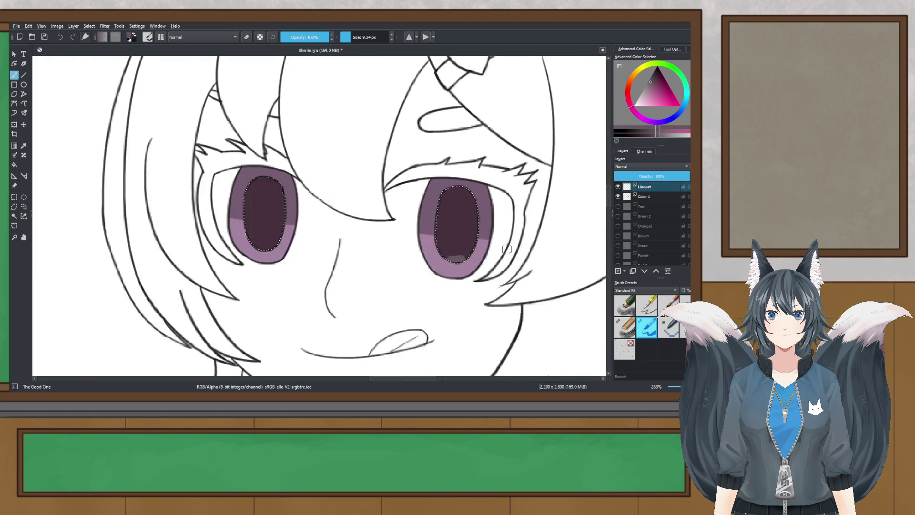
scroll(411, 256, "up", 2)
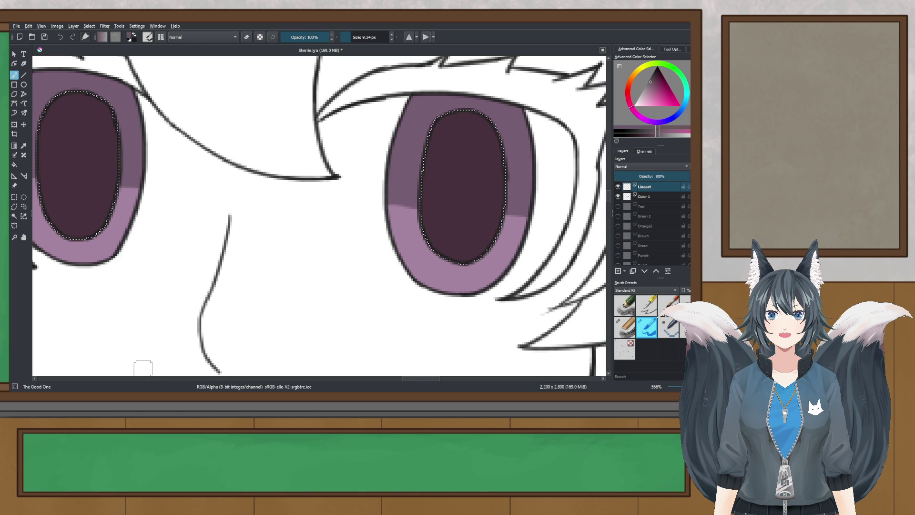
- Sample the dark pupil purple and choose a slightly lighter shade of it for the brush
left_click(270, 228)
scroll(286, 217, "down", 1)
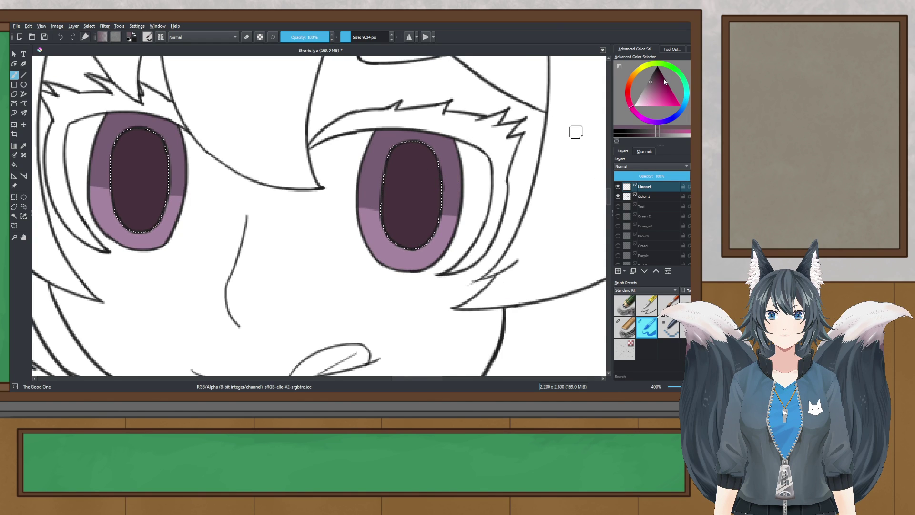
left_click(22, 148)
left_click(444, 208)
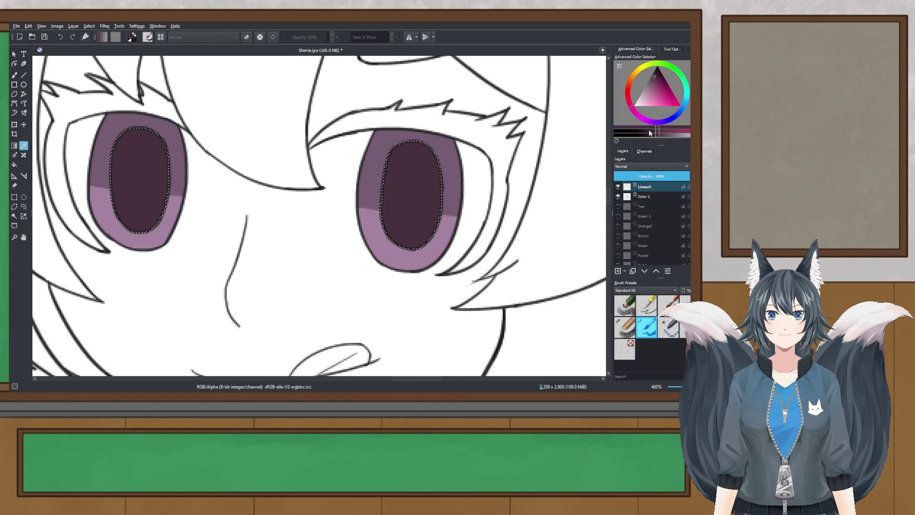
key("b")
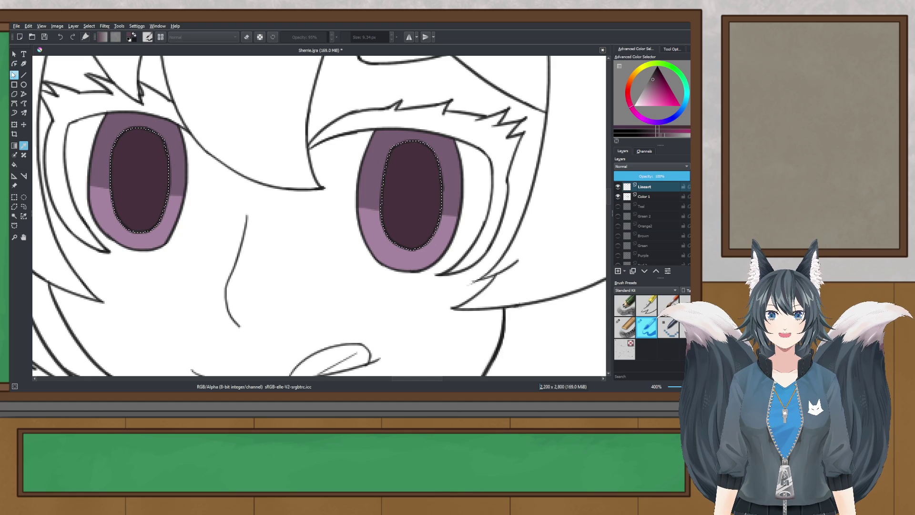
- Try small rounded highlights in the lighter purple at the bottom of both pupils
scroll(419, 221, "up", 4)
scroll(397, 266, "down", 5)
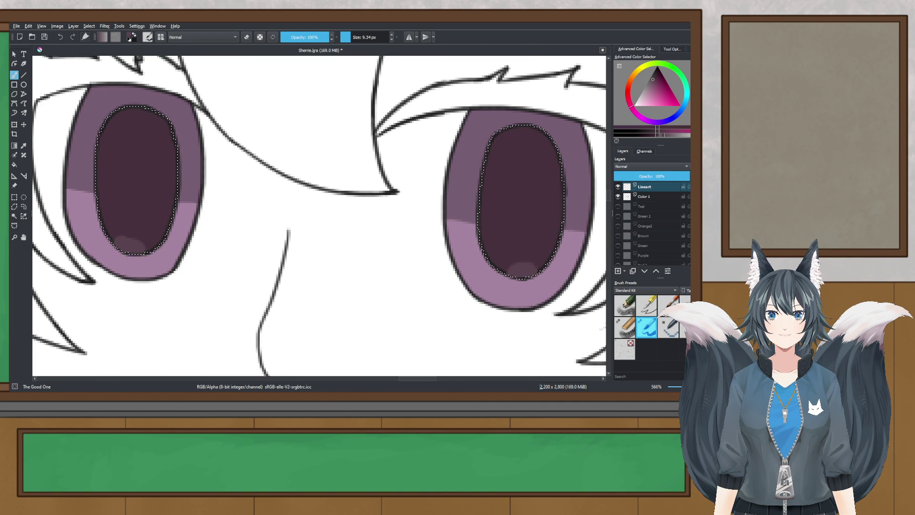
scroll(122, 244, "down", 3)
scroll(148, 243, "down", 4)
scroll(278, 180, "up", 3)
scroll(278, 179, "down", 1)
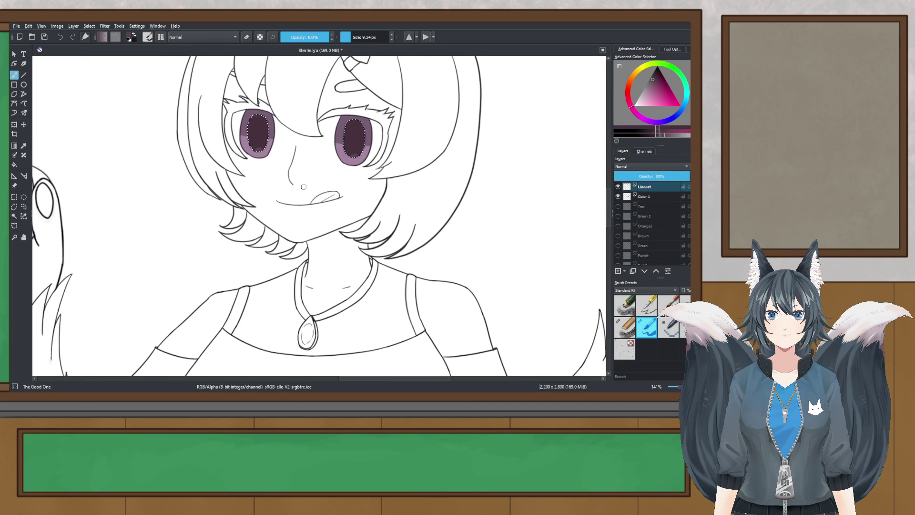
- Examine how the pupils and their highlights are drawn on the reference characters above the canvas
scroll(348, 334, "down", 1)
scroll(349, 334, "down", 1)
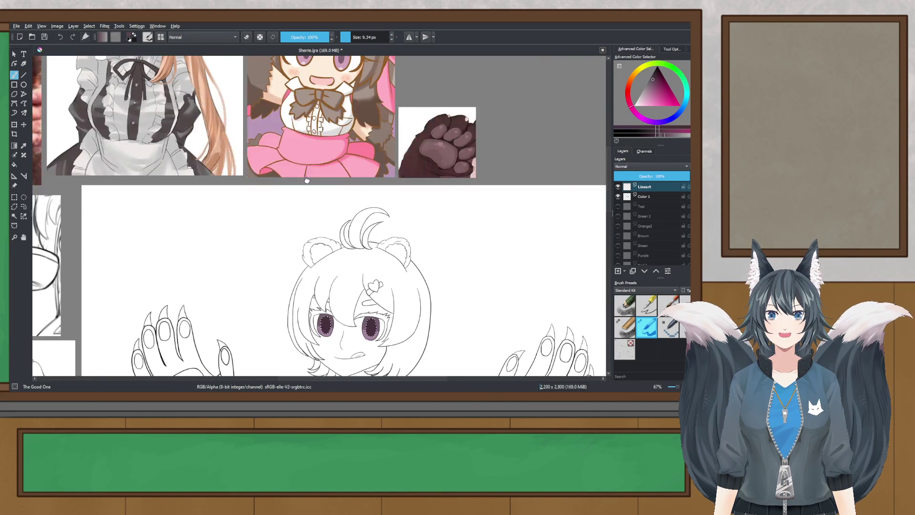
left_click_drag(307, 180, 440, 296)
scroll(302, 113, "up", 3)
scroll(260, 131, "down", 3)
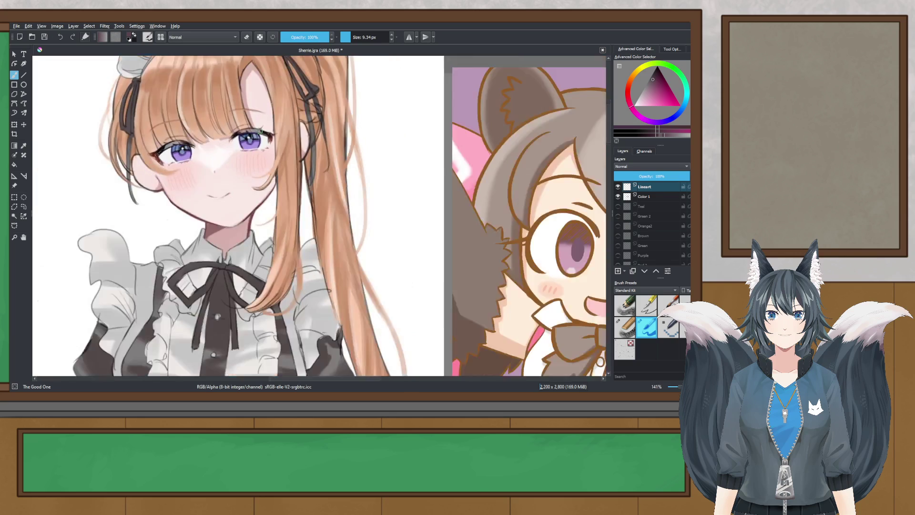
left_click_drag(317, 305, 274, 131)
left_click_drag(372, 267, 283, 152)
- Paint a thin curved highlight in the lighter purple along the upper left inside of both pupils
scroll(282, 151, "up", 1)
scroll(347, 170, "up", 4)
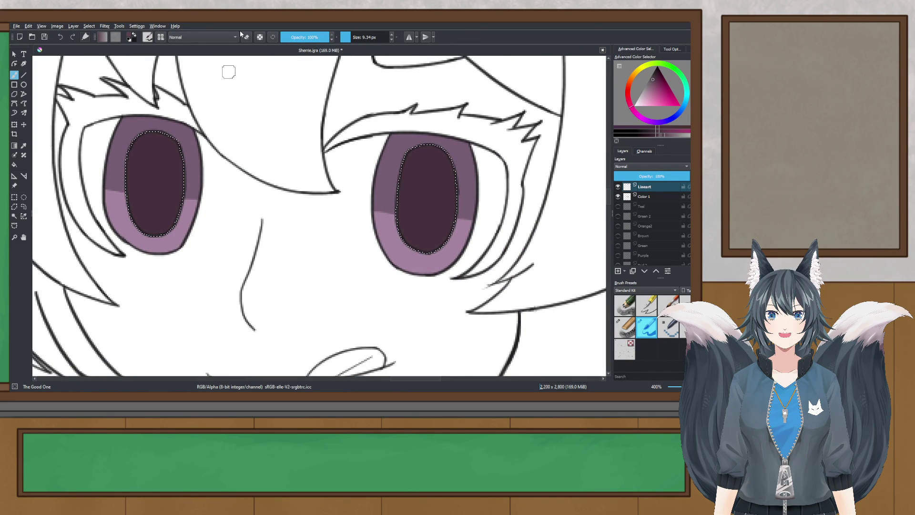
left_click_drag(154, 142, 137, 171)
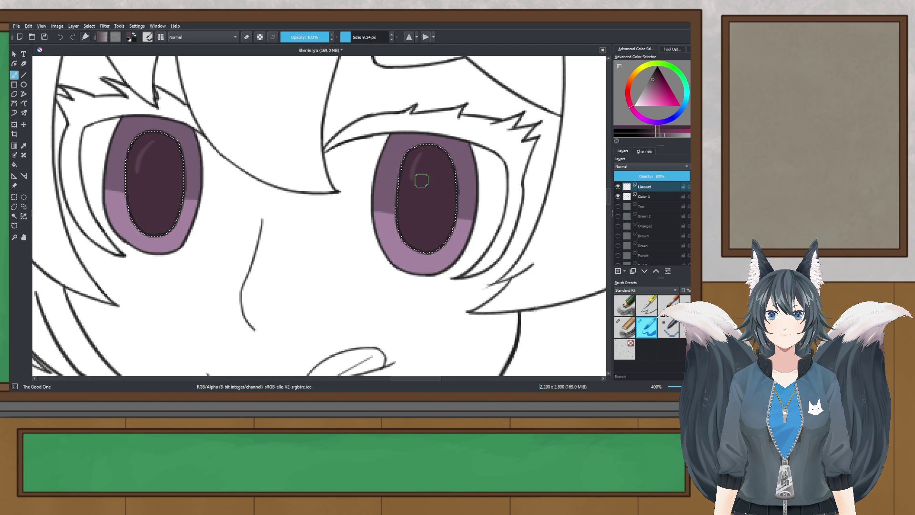
scroll(453, 194, "down", 3)
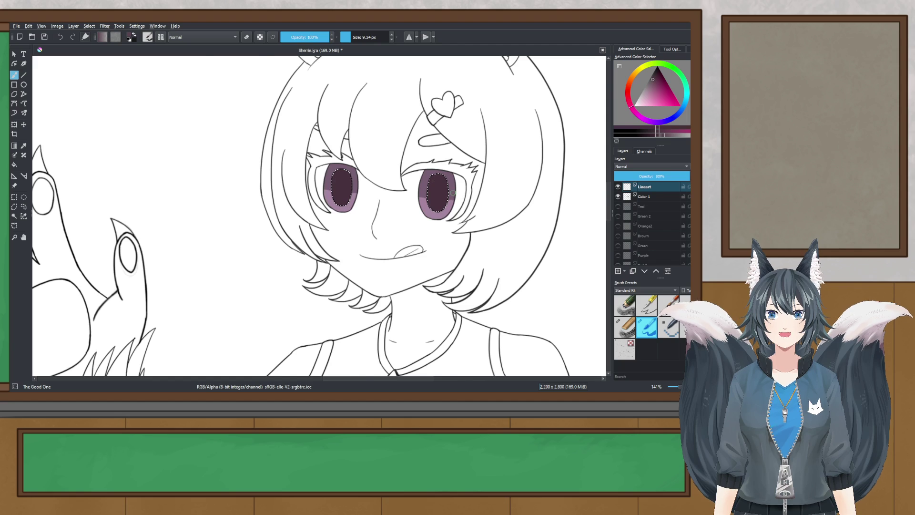
scroll(456, 197, "up", 2)
scroll(456, 195, "down", 3)
- Clear the selection around the pupils and save the document
left_click_drag(349, 191, 115, 195)
left_click(14, 197)
scroll(195, 198, "down", 3)
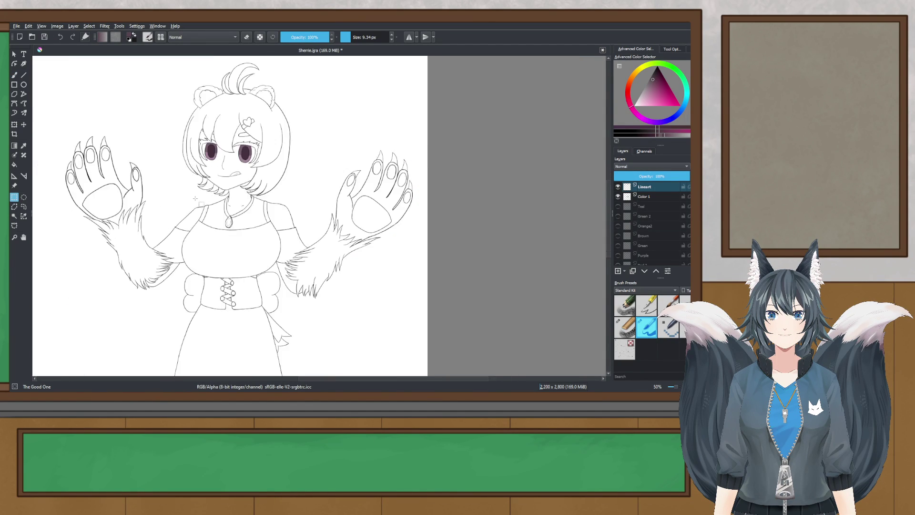
left_click_drag(195, 198, 307, 182)
key("ctrl+s")
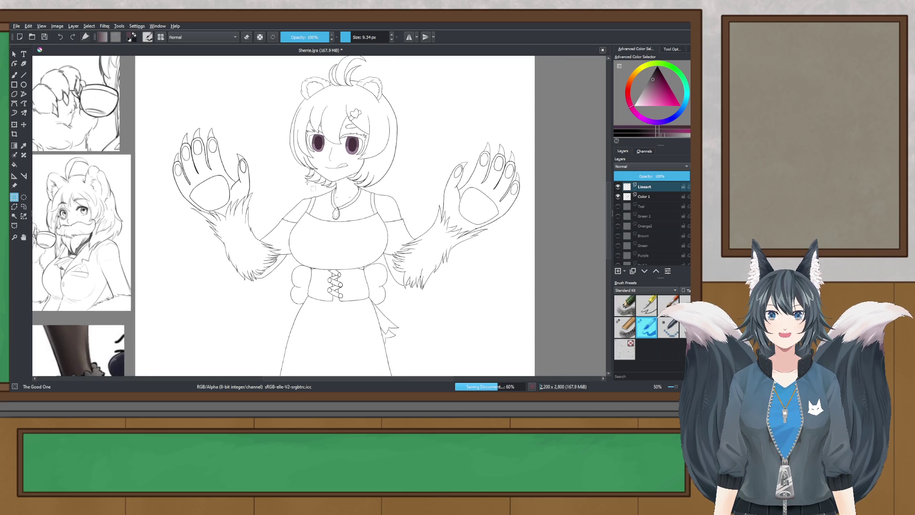
- Make Color 1 the active layer and set the brush colour to a muted red
left_click(654, 196)
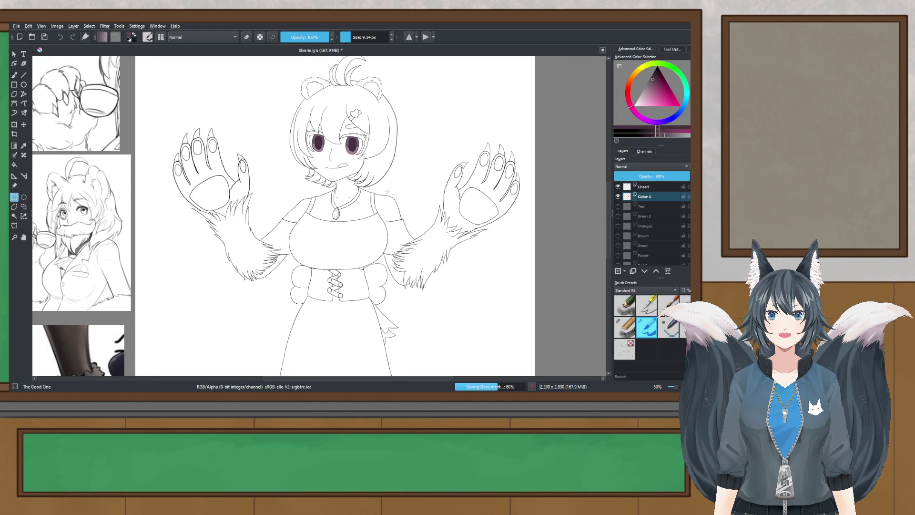
scroll(410, 186, "up", 1)
mouse_move(628, 101)
left_mouse_down()
mouse_move(663, 94)
mouse_move(654, 95)
left_mouse_up()
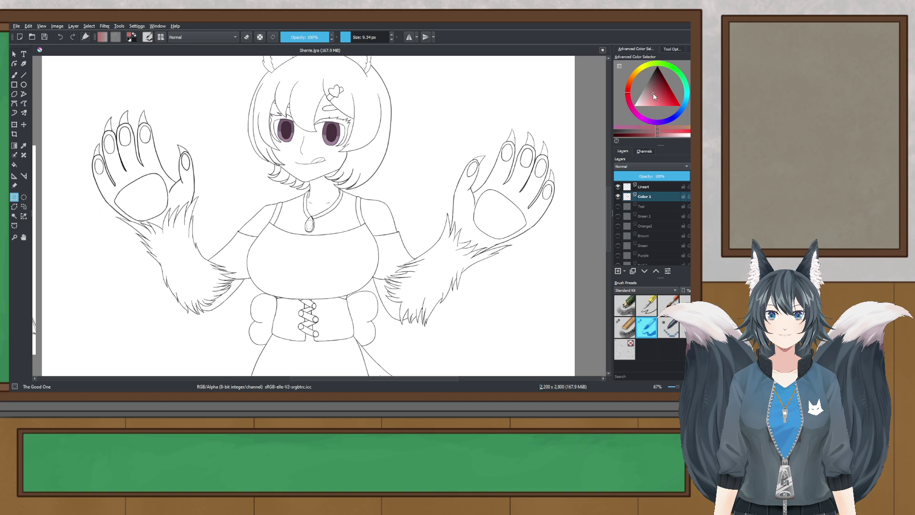
left_click(661, 98)
left_click(660, 98)
- Select the tongue's interior by contiguous colour and fill it with the muted red using a 1,000 px brush
scroll(313, 159, "up", 6)
left_click(13, 216)
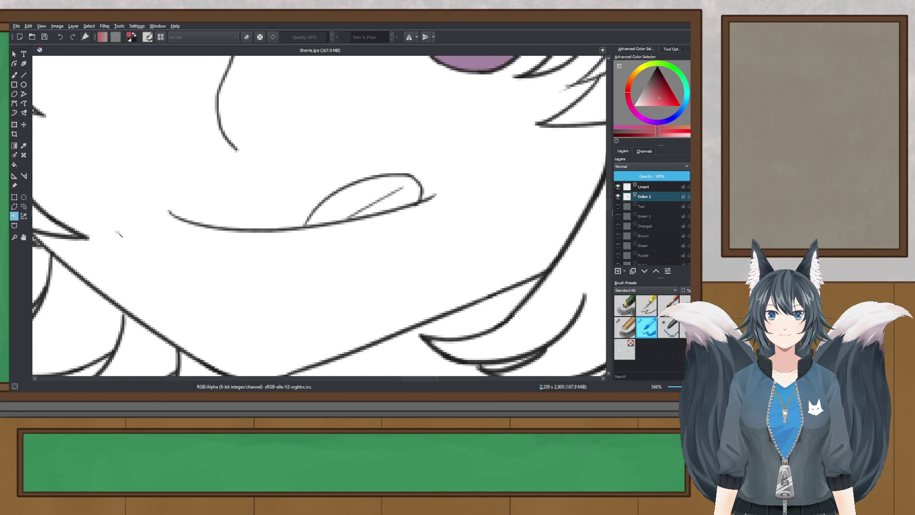
scroll(423, 231, "up", 2)
left_click(14, 75)
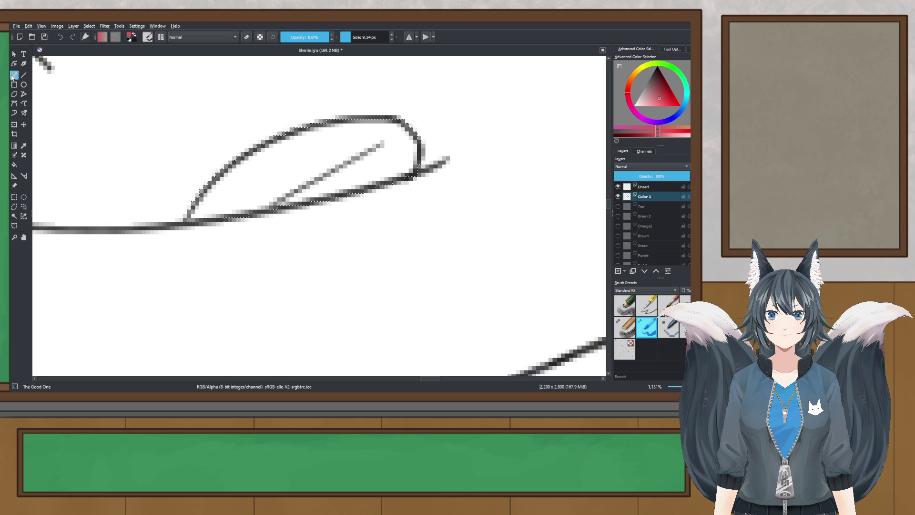
left_click_drag(373, 38, 391, 38)
left_click(388, 158)
- Clear the selection around the tongue
scroll(387, 158, "down", 3)
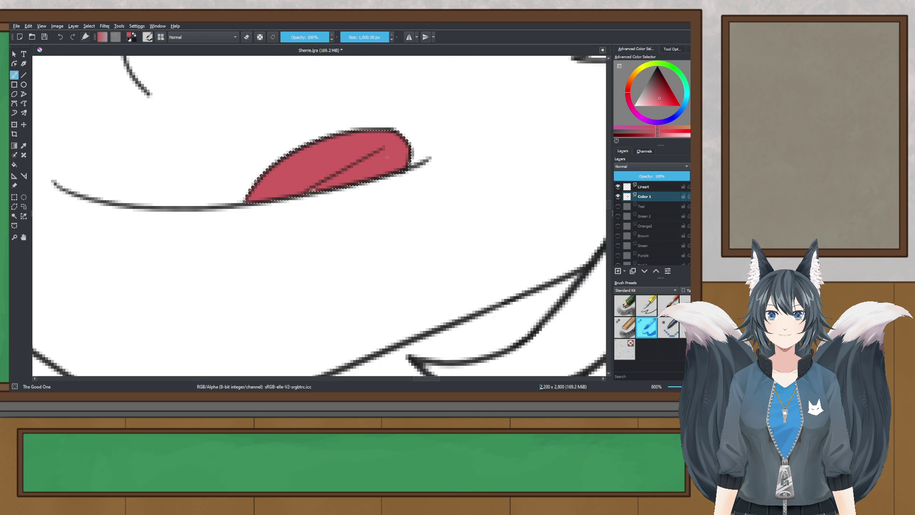
scroll(377, 161, "down", 1)
scroll(373, 162, "up", 1)
left_click(24, 197)
left_click(220, 218)
- Reduce the brush size to about 2 px, touch up the red along the tongue's crease and lower edge, and save the document
left_click(16, 77)
left_click(14, 76)
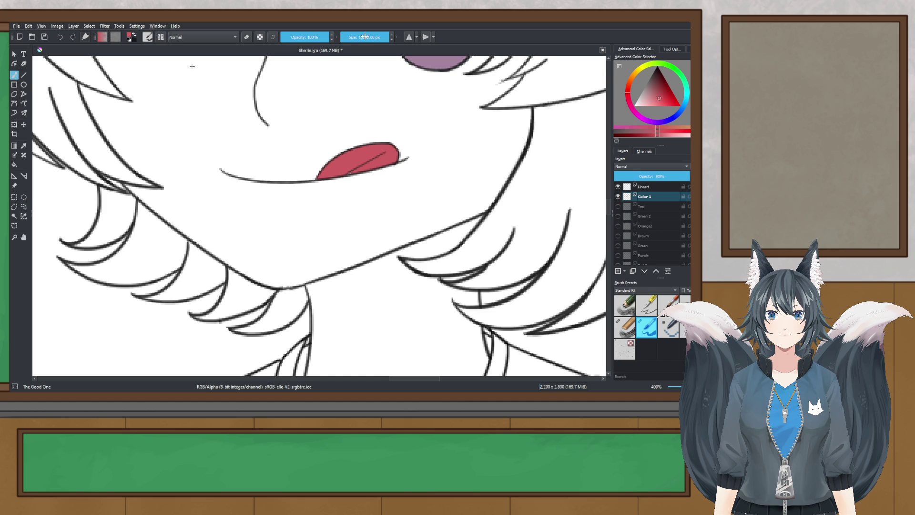
left_click_drag(365, 37, 342, 38)
left_click(392, 34)
scroll(361, 161, "up", 6)
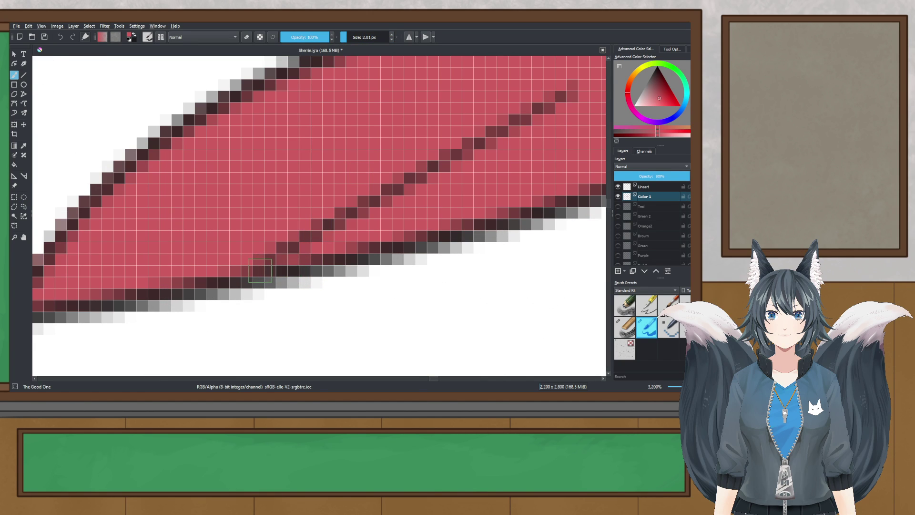
scroll(274, 272, "down", 8)
scroll(392, 240, "down", 4)
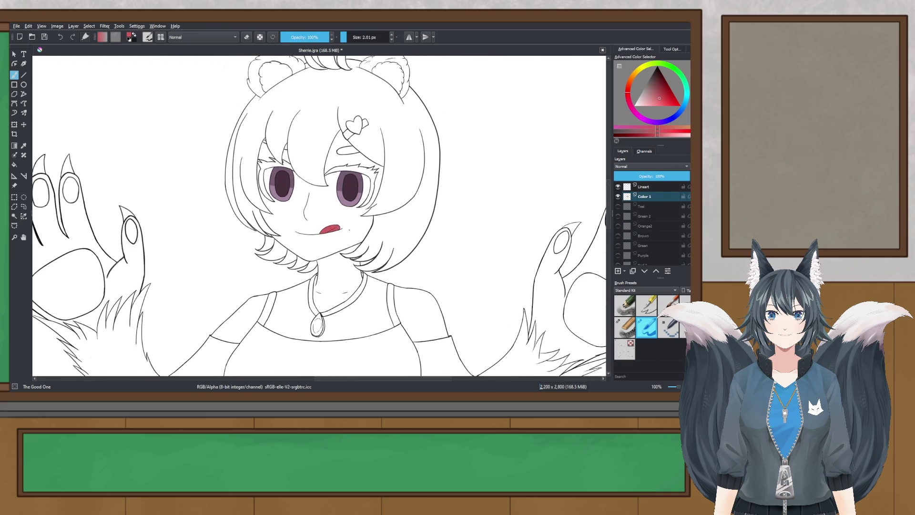
key("ctrl+s")
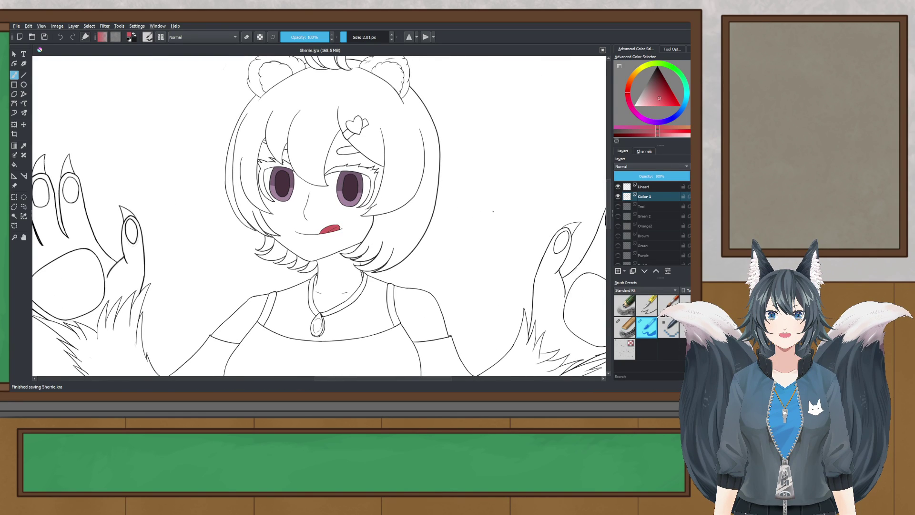
- Review the coloured eyes and tongue against the whole figure and the nearby reference images
scroll(439, 199, "down", 2)
left_click_drag(384, 171, 335, 153)
scroll(364, 110, "down", 1)
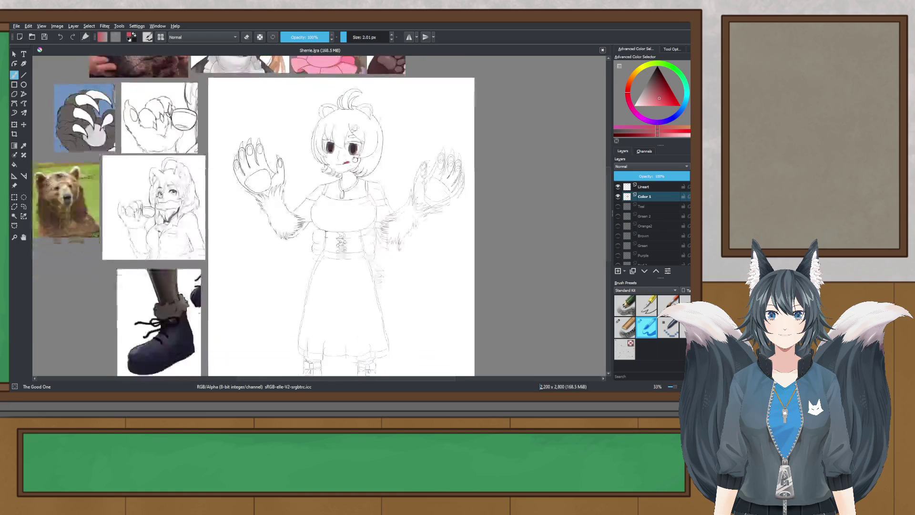
scroll(361, 200, "up", 2)
scroll(451, 220, "down", 1)
left_click_drag(451, 225, 427, 273)
right_click(496, 181)
right_click(495, 181)
scroll(372, 128, "up", 1)
scroll(338, 179, "up", 2)
scroll(338, 179, "down", 1)
left_click_drag(338, 194, 339, 202)
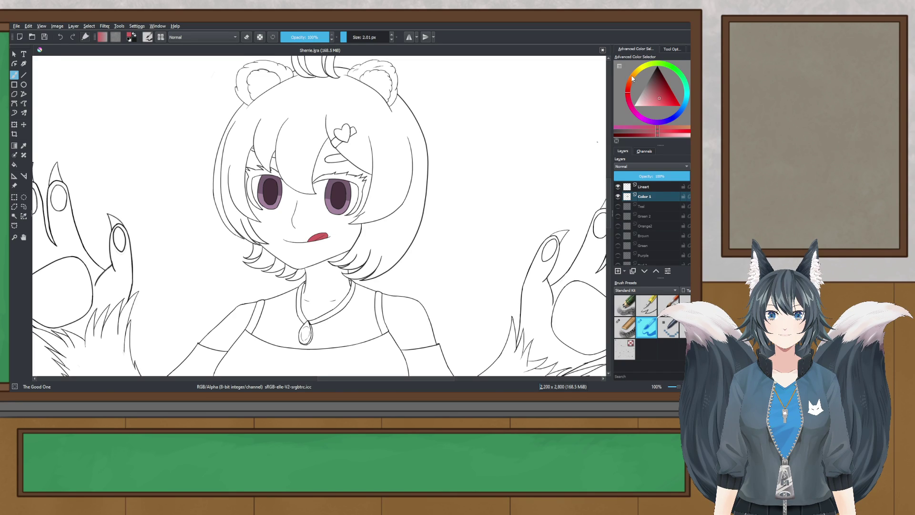
- Set the brush colour to a muted yellow
left_click_drag(632, 77, 641, 67)
left_click(656, 102)
left_click_drag(656, 103, 663, 103)
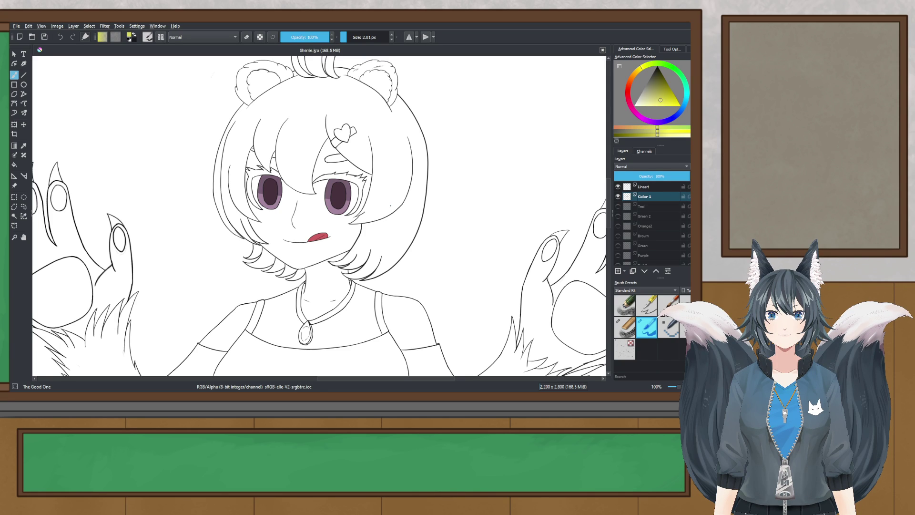
scroll(353, 176, "down", 3)
scroll(353, 176, "up", 1)
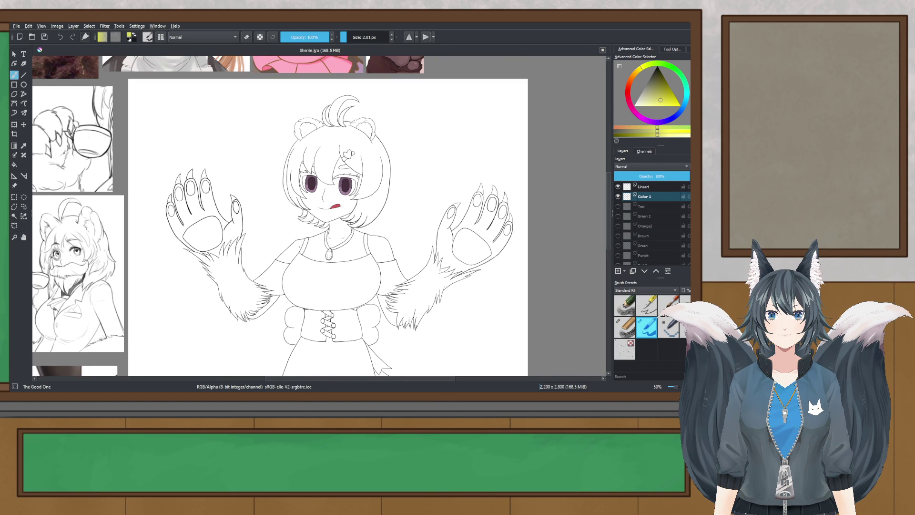
left_click_drag(286, 272, 256, 254)
right_click(401, 264)
left_click(322, 239)
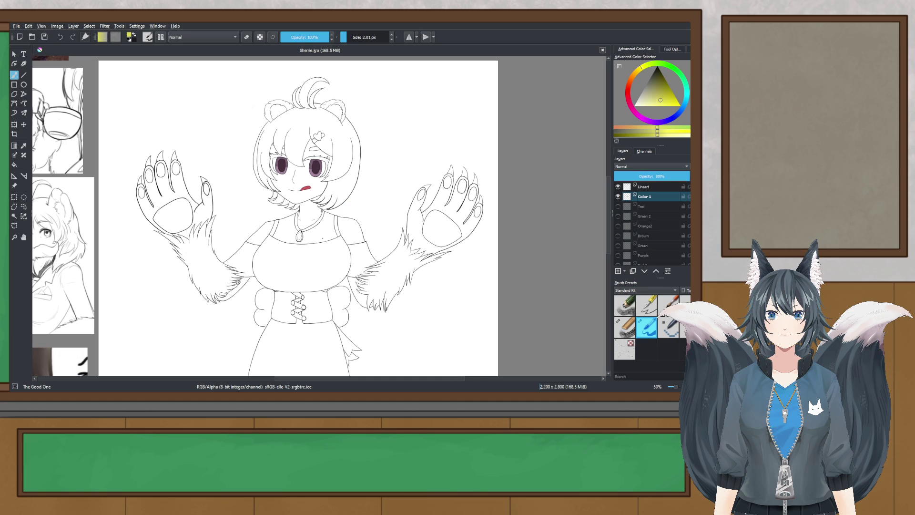
key("plus")
key("plus")
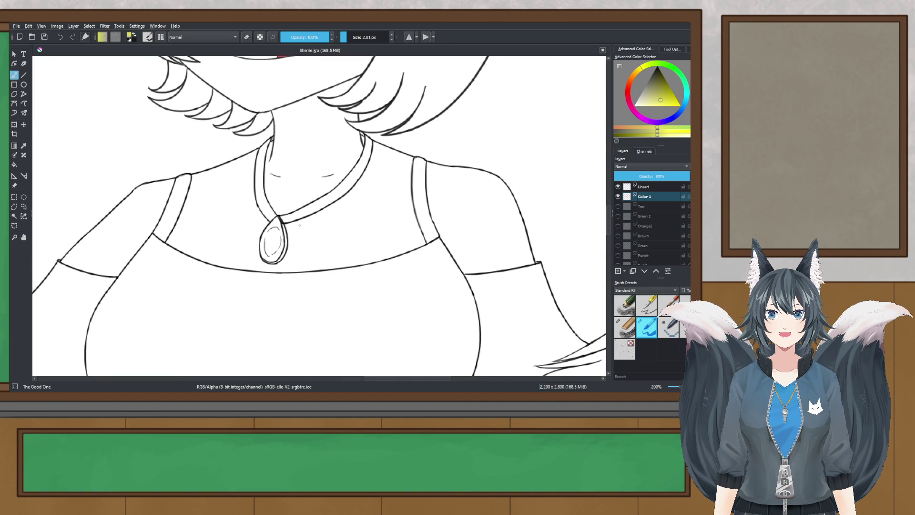
key("minus")
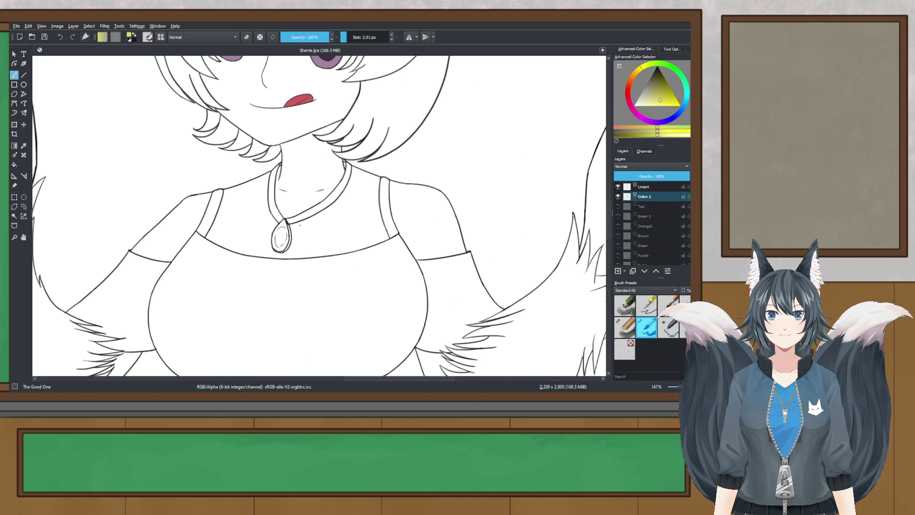
key("minus")
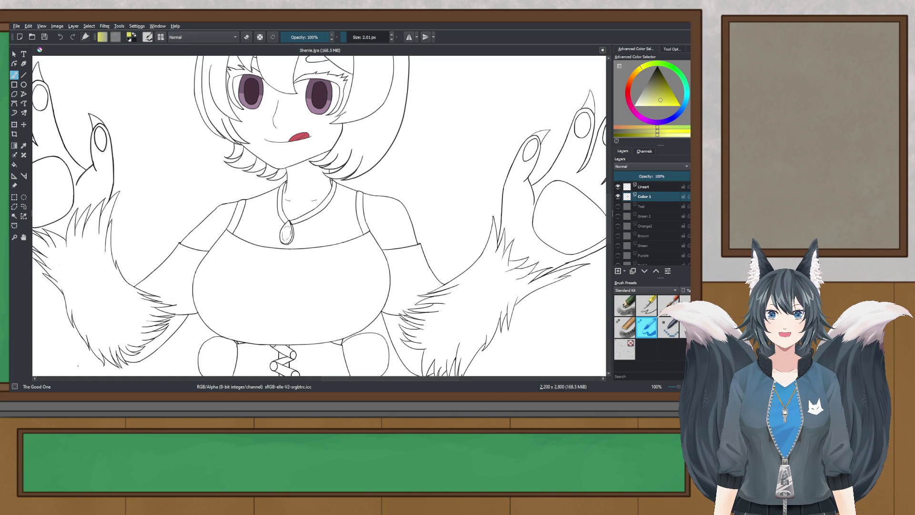
left_click(243, 248)
scroll(243, 247, "down", 2)
mouse_move(243, 248)
left_mouse_down()
mouse_move(274, 226)
mouse_move(283, 263)
mouse_move(331, 258)
mouse_move(311, 257)
left_mouse_up()
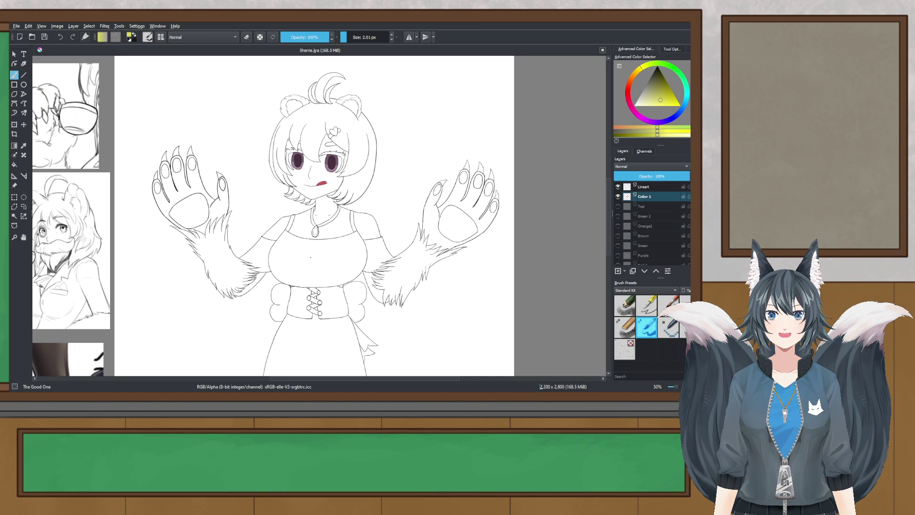
scroll(163, 208, "up", 1)
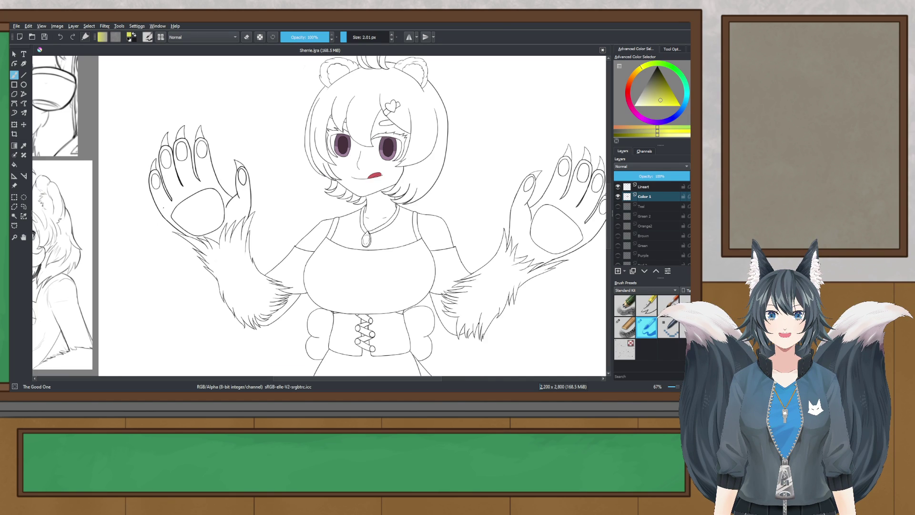
scroll(280, 189, "up", 1)
left_click_drag(286, 189, 234, 285)
scroll(194, 284, "up", 1)
scroll(194, 284, "down", 4)
scroll(242, 255, "up", 3)
right_click(424, 232)
left_click(317, 219)
mouse_move(315, 219)
left_mouse_down()
mouse_move(310, 245)
mouse_move(329, 231)
left_mouse_up()
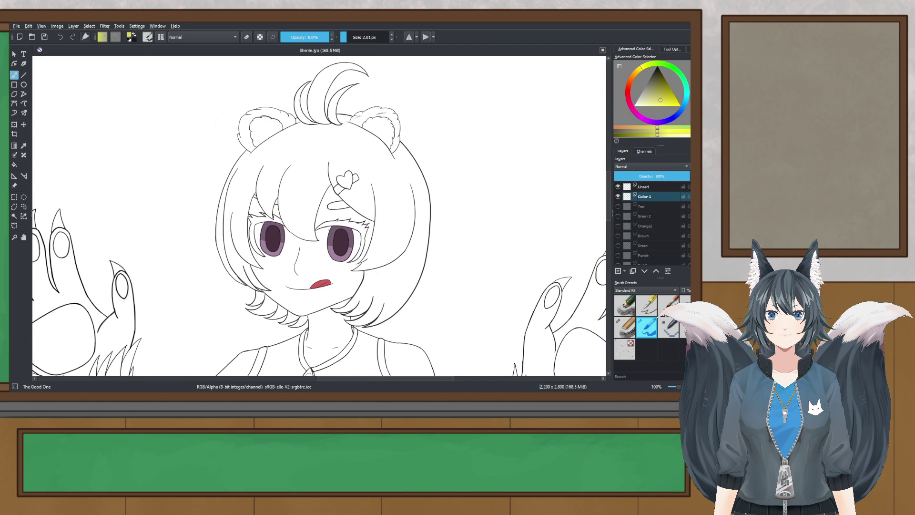
scroll(353, 353, "up", 1)
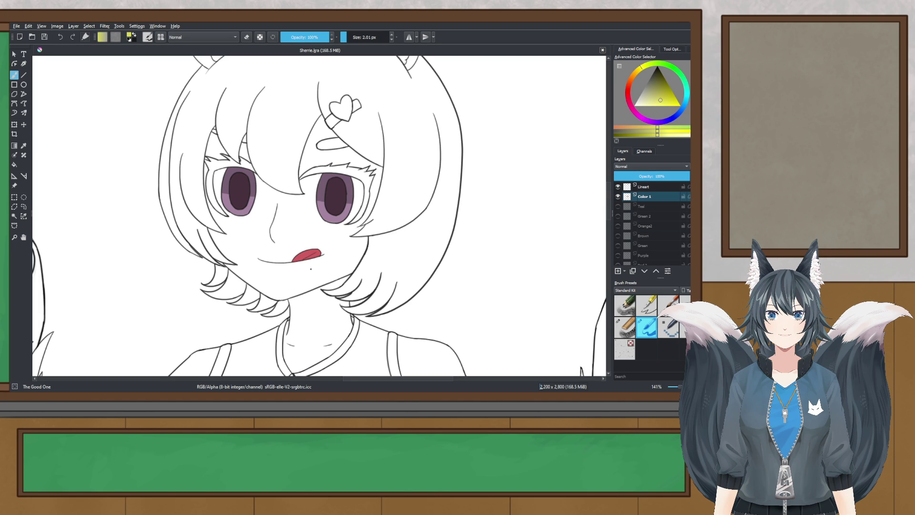
scroll(278, 328, "up", 3)
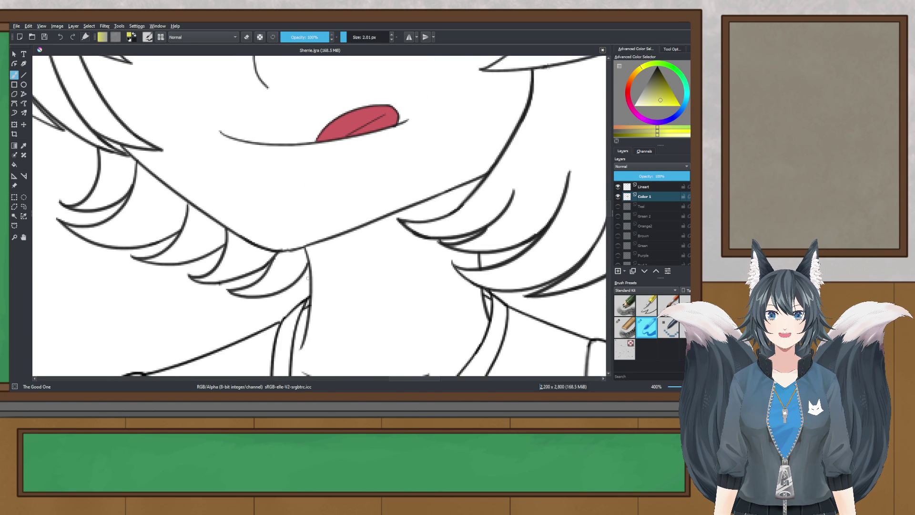
scroll(308, 278, "down", 2)
scroll(343, 319, "down", 3)
scroll(343, 319, "down", 1)
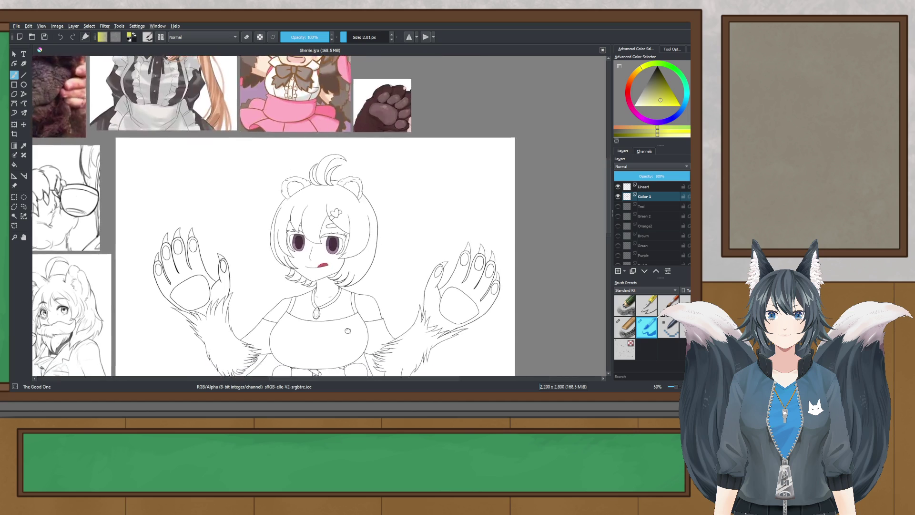
- Examine the maid, bear-girl, paw and sketch reference images around the canvas alongside the full figure
left_click_drag(338, 332, 336, 394)
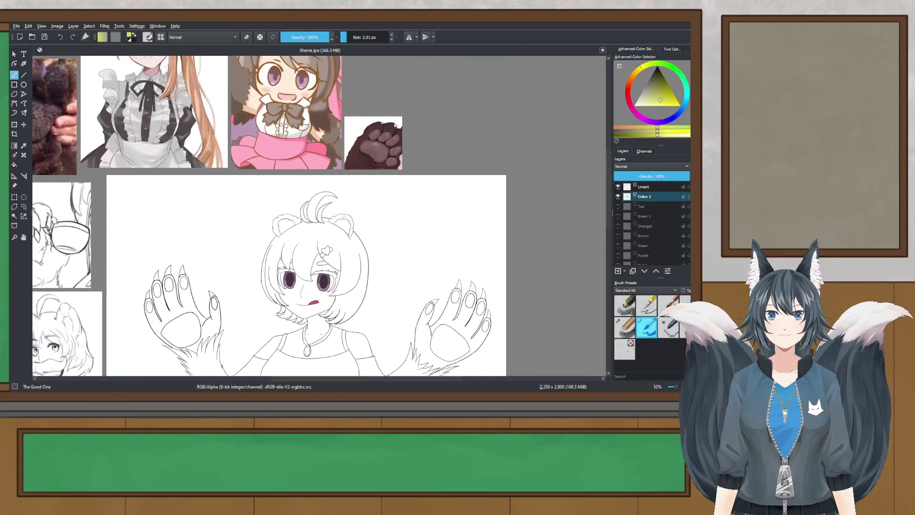
scroll(265, 289, "up", 1)
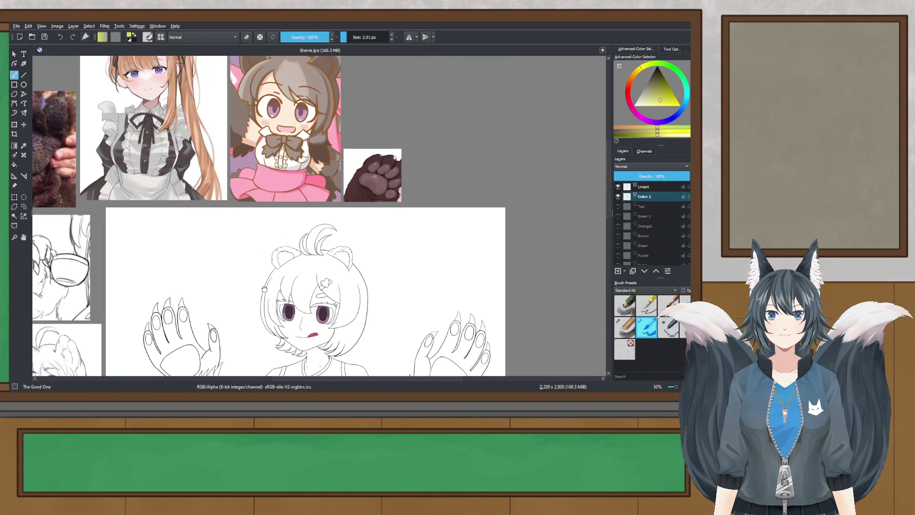
left_click_drag(265, 289, 394, 215)
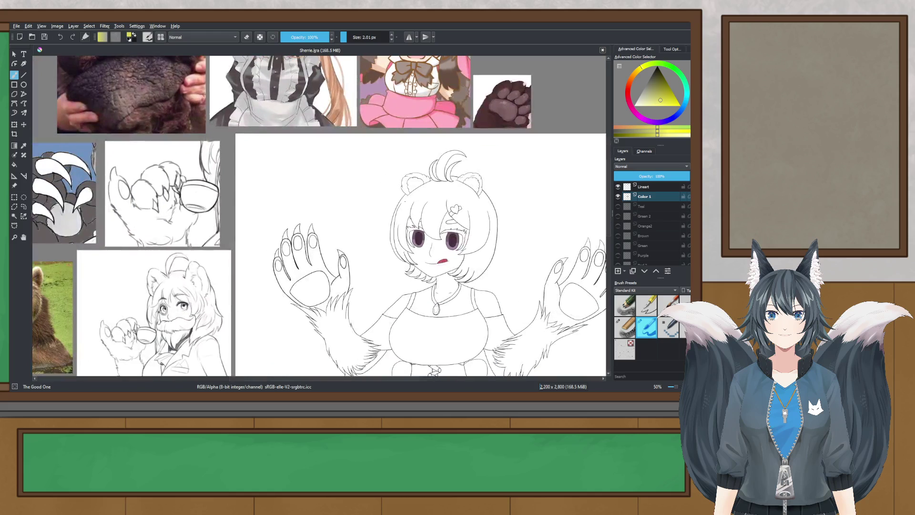
scroll(262, 293, "down", 3)
left_click_drag(262, 294, 330, 197)
scroll(330, 198, "up", 1)
scroll(306, 251, "up", 1)
left_click_drag(307, 253, 130, 238)
right_click(288, 242)
left_click(206, 245)
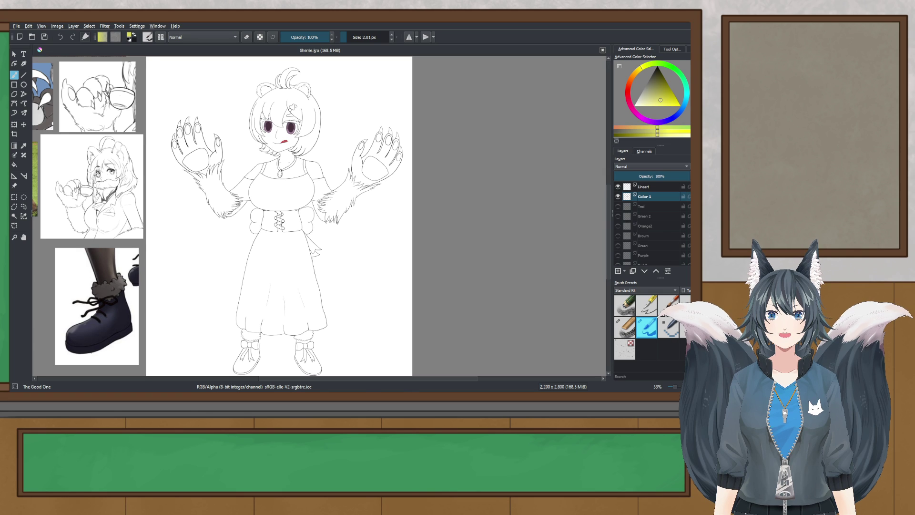
left_click(91, 352)
scroll(250, 181, "up", 2)
scroll(251, 182, "down", 1)
left_click_drag(281, 139, 256, 305)
scroll(258, 304, "up", 2)
left_click_drag(252, 182, 252, 226)
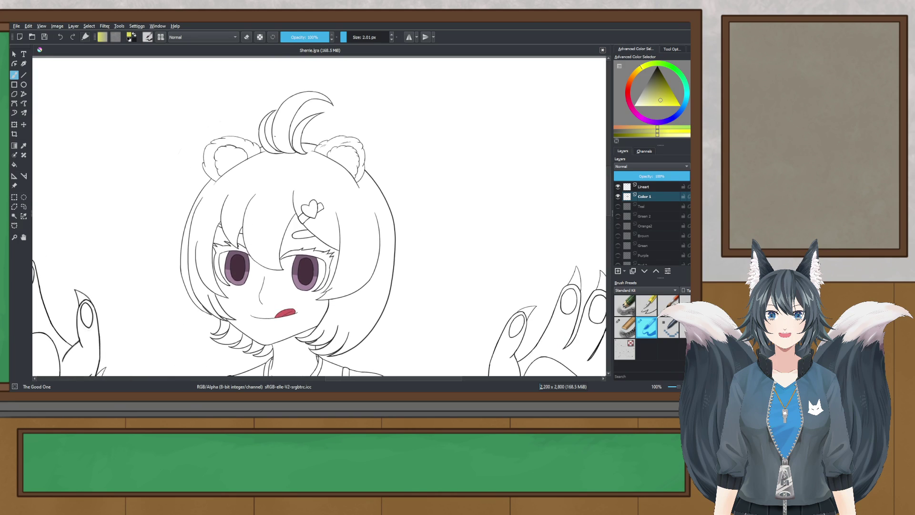
scroll(275, 136, "up", 1)
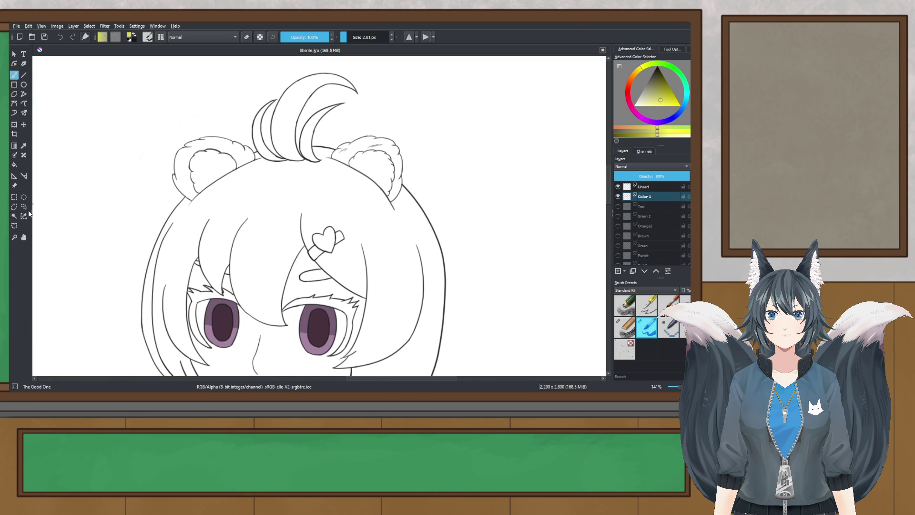
scroll(237, 153, "down", 2)
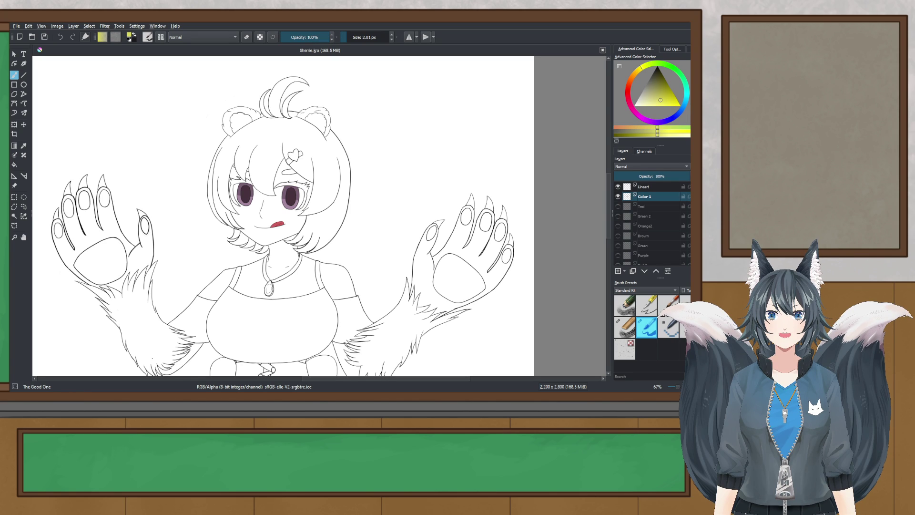
left_click(249, 214)
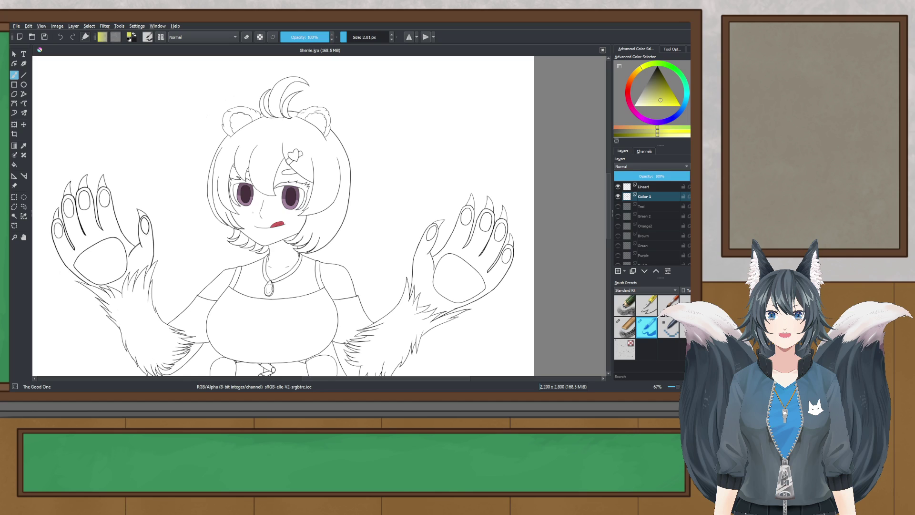
left_click_drag(208, 275, 222, 263)
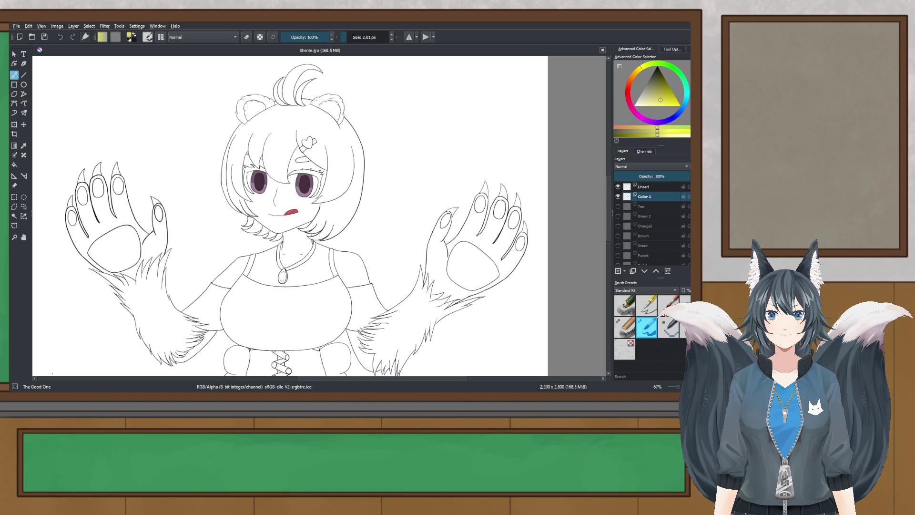
left_click(219, 265)
scroll(219, 265, "down", 2)
left_click_drag(219, 266, 263, 176)
scroll(284, 248, "up", 1)
scroll(381, 281, "down", 1)
left_click_drag(381, 280, 317, 228)
right_click(397, 250)
left_click(317, 215)
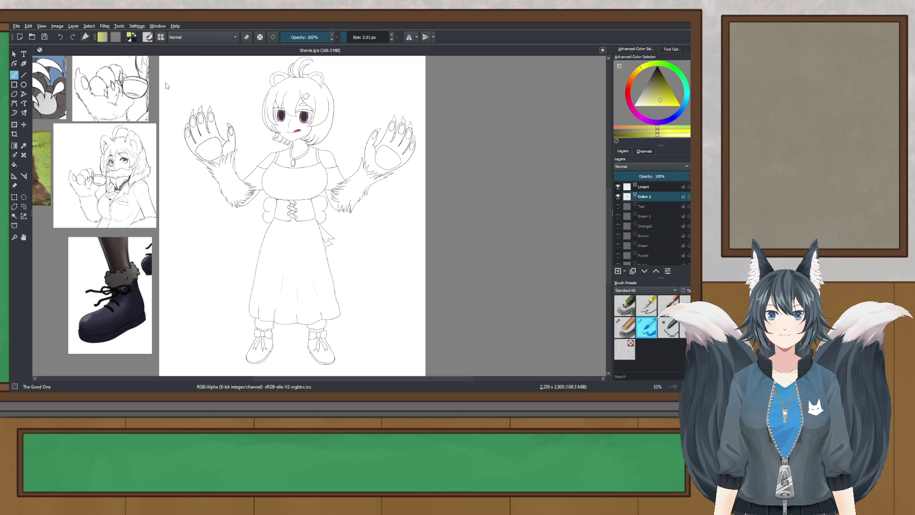
- Open Zarra (Head).png, examine its flat hair and clothing colours, and return to the bear-girl drawing
double_click(363, 113)
scroll(307, 150, "down", 3)
key("plus")
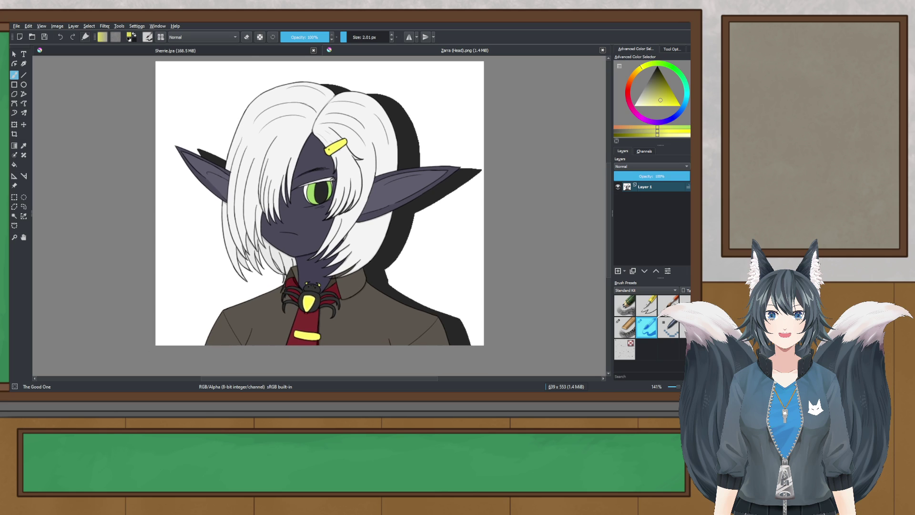
left_click(239, 48)
left_click_drag(284, 116, 288, 128)
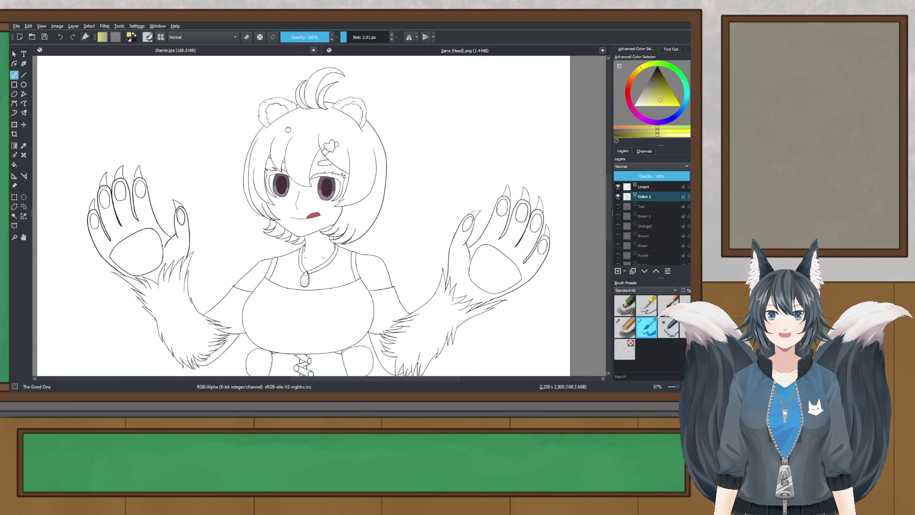
- Select the main hair area around the bear-girl's face by contiguous colour and check the selection's outline
scroll(289, 117, "down", 1)
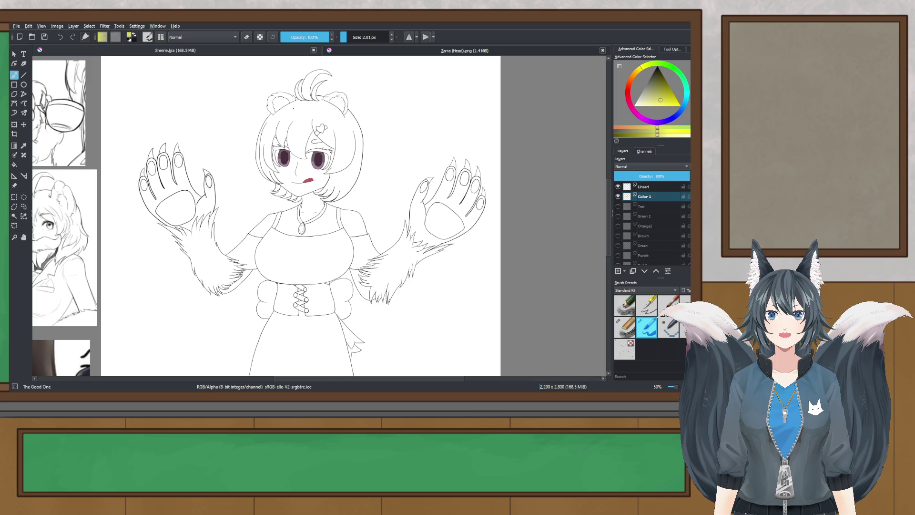
left_click_drag(297, 103, 295, 99)
left_click(14, 217)
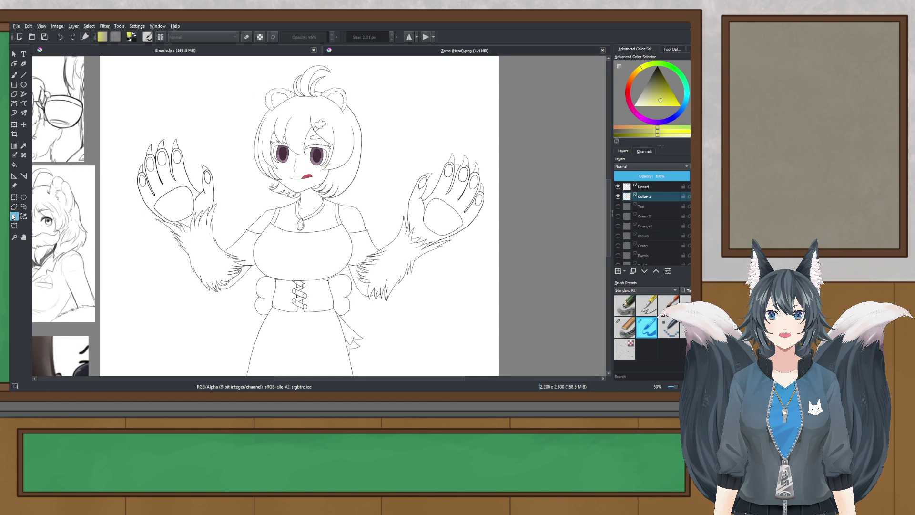
scroll(271, 197, "up", 1)
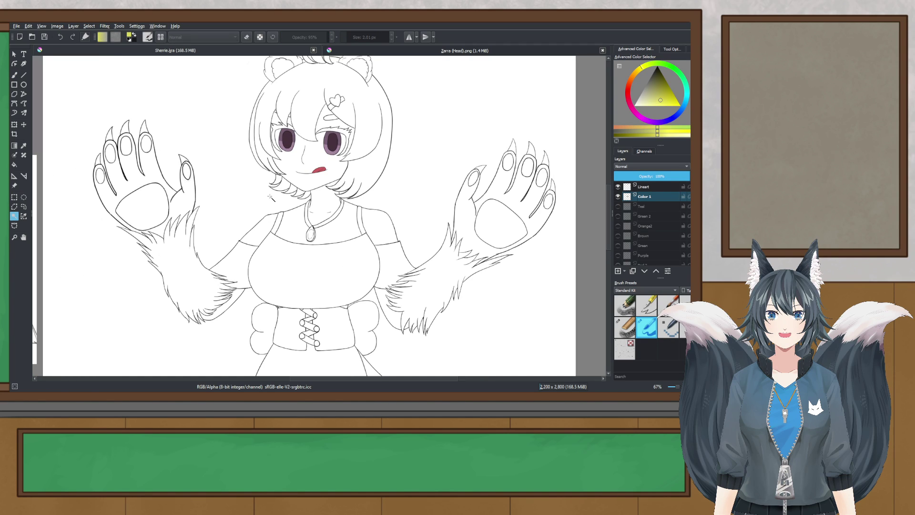
left_click_drag(272, 198, 266, 226)
scroll(356, 123, "up", 1)
scroll(362, 129, "down", 1)
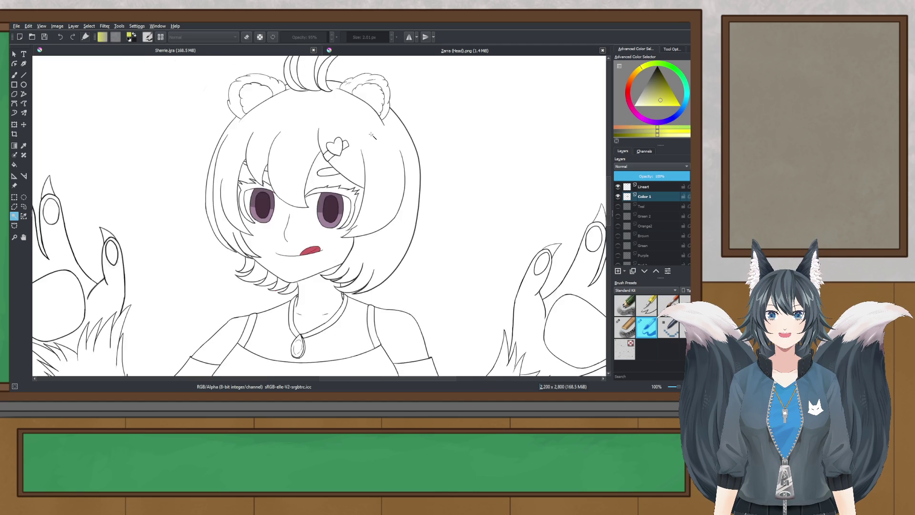
scroll(372, 136, "up", 3)
left_click(341, 203)
left_click_drag(341, 203, 338, 223)
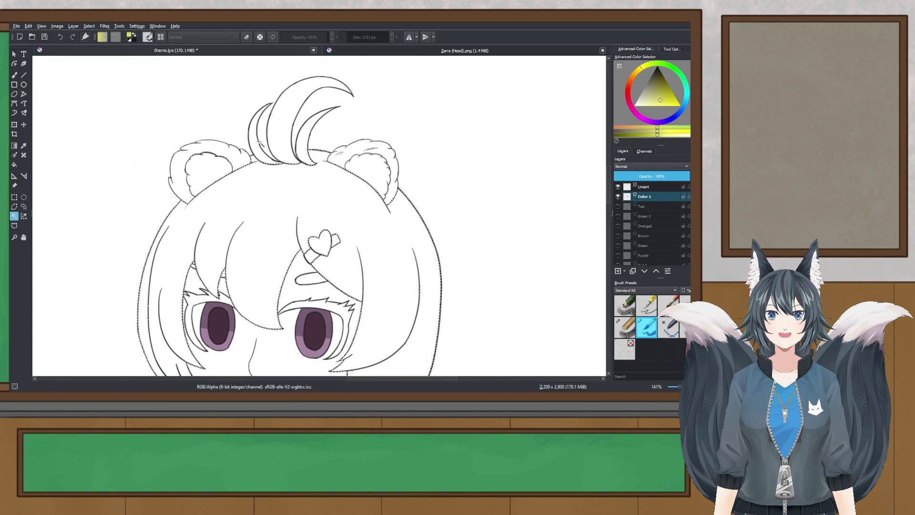
scroll(289, 172, "up", 2)
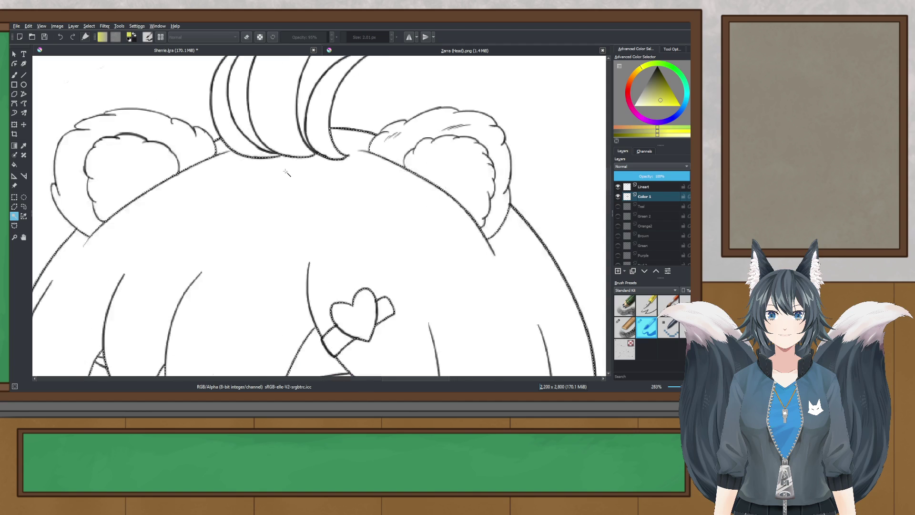
scroll(296, 215, "down", 5)
scroll(302, 251, "up", 1)
scroll(303, 251, "down", 1)
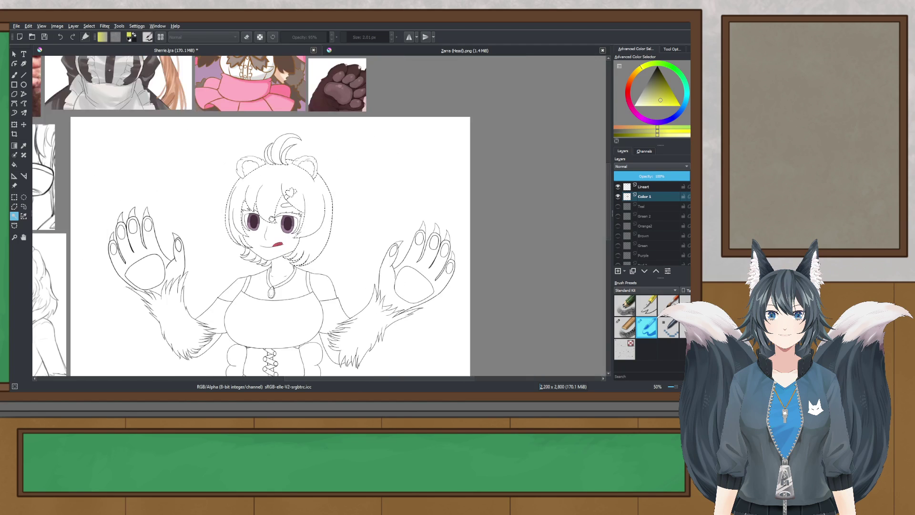
- Check the hair in the reference images and set the brush colour to a dark reddish brown
scroll(262, 239, "up", 6)
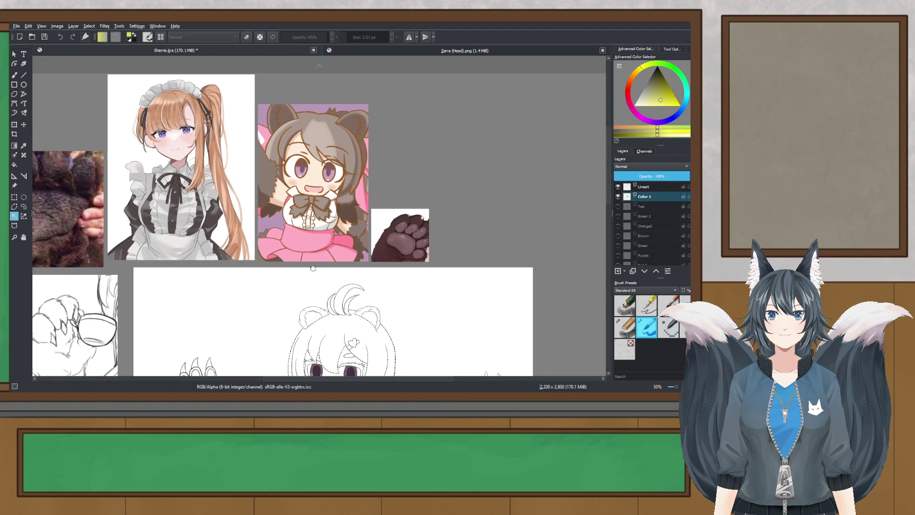
scroll(324, 172, "down", 5)
left_click_drag(630, 80, 665, 79)
left_click(659, 77)
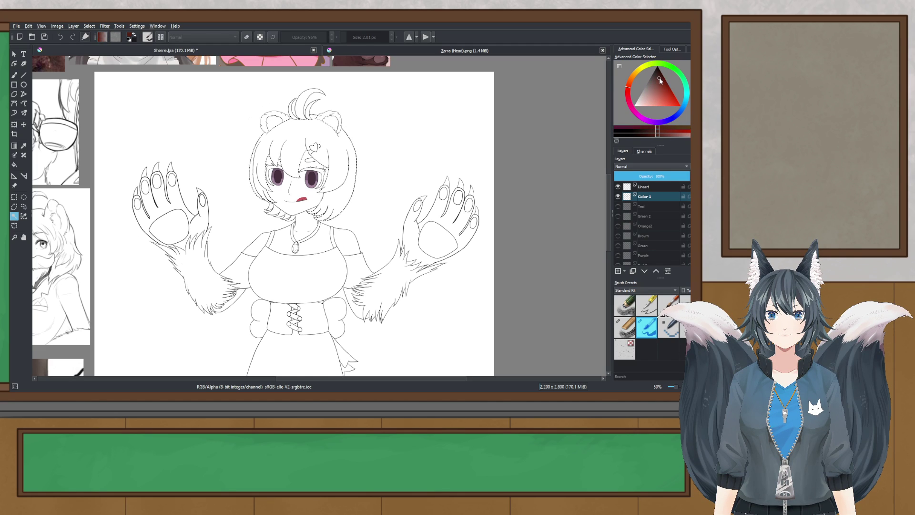
- Set the colour to a dark muted brown with an orange hue and switch to the Freehand Brush
left_click(665, 129)
left_click_drag(636, 89, 632, 85)
left_click(656, 80)
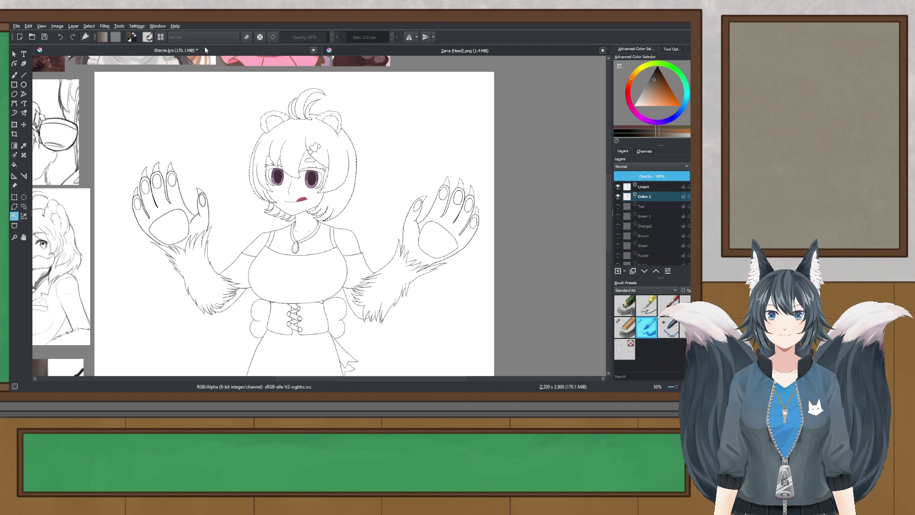
left_click(14, 75)
scroll(307, 107, "up", 1)
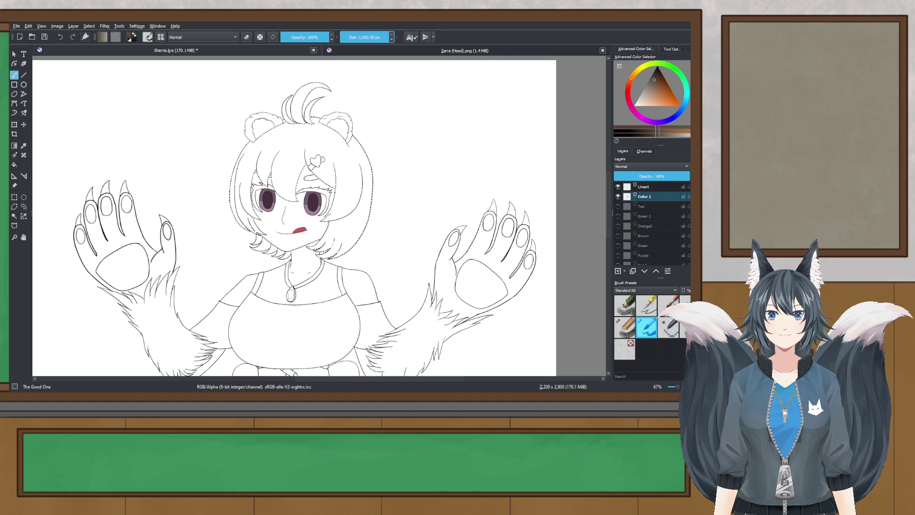
- Try filling the selected hair area with the dark muted brown using the 1,000 px brush, and undo it
left_click(311, 134)
key("ctrl+z")
left_click(307, 161)
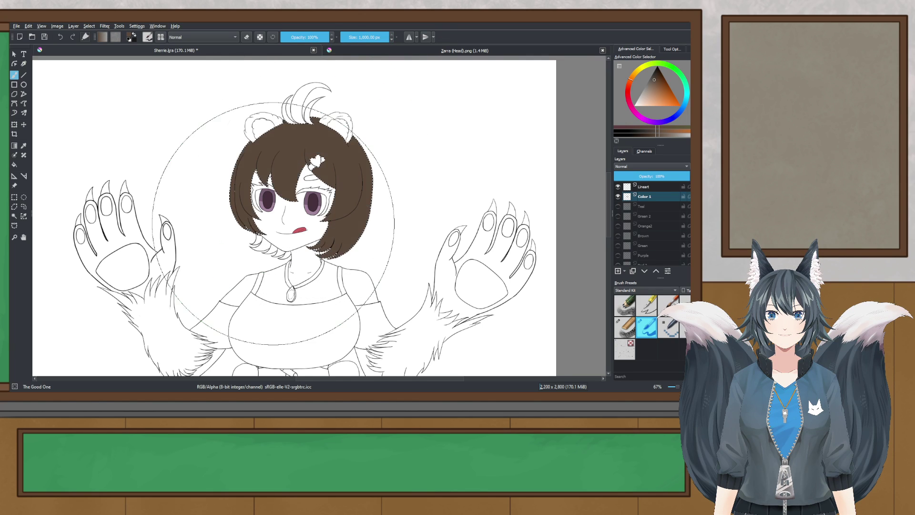
scroll(318, 191, "up", 1)
key("ctrl+z")
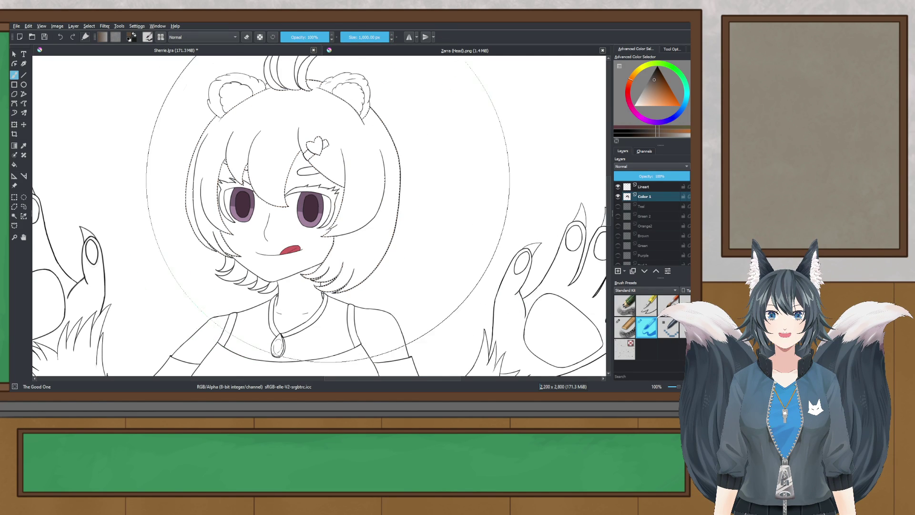
- Try a lighter, medium greyish brown across the selected hair, compare it with the whole figure, and undo the fill
left_click(656, 91)
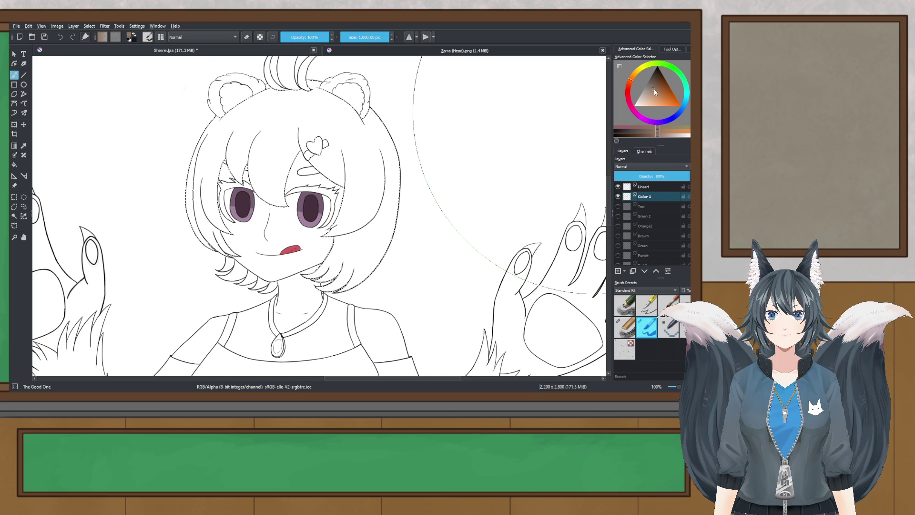
left_click(305, 225)
scroll(301, 203, "down", 2)
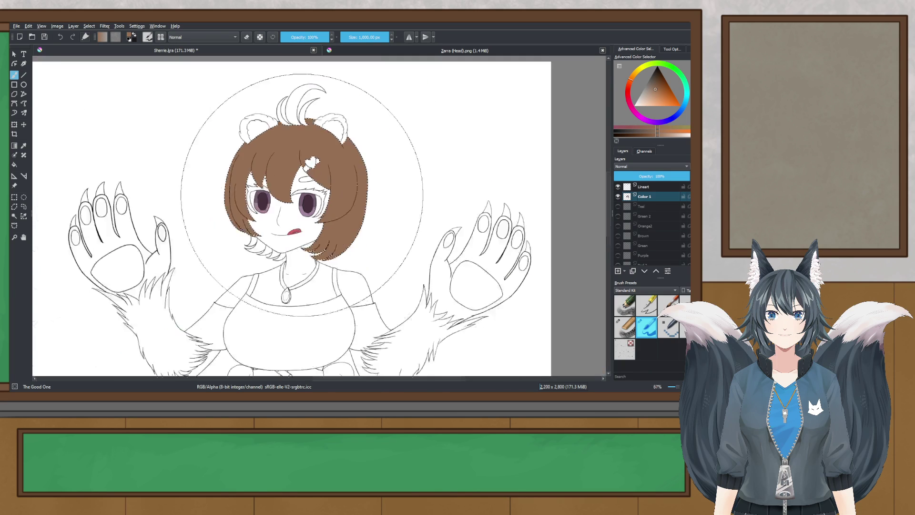
scroll(300, 200, "up", 1)
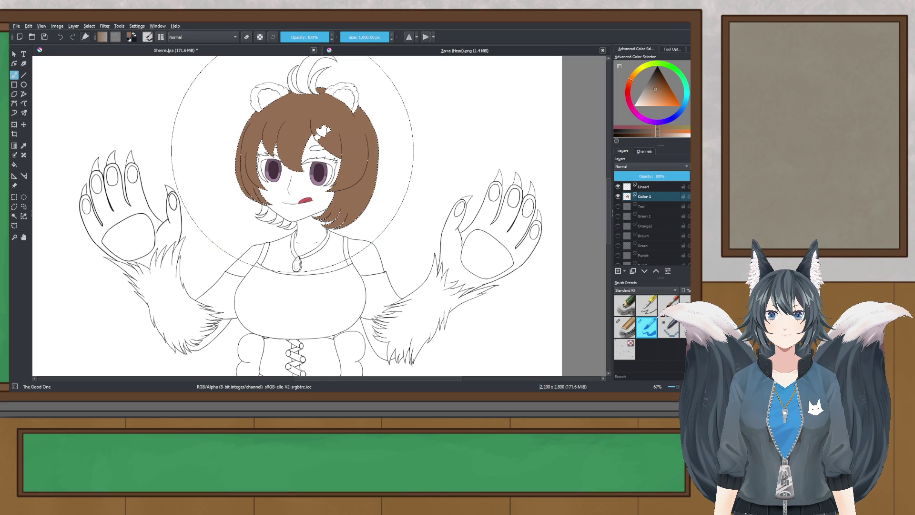
key("ctrl+z")
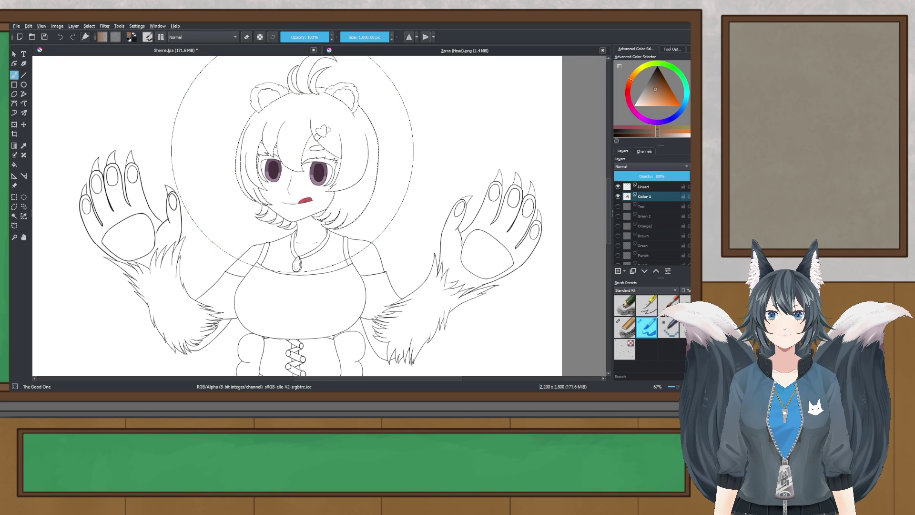
- Reapply the same medium greyish brown to the hair, judge it around the face, and undo the fill
scroll(297, 147, "up", 4)
scroll(298, 147, "down", 1)
left_click_drag(302, 148, 301, 190)
left_click(325, 209)
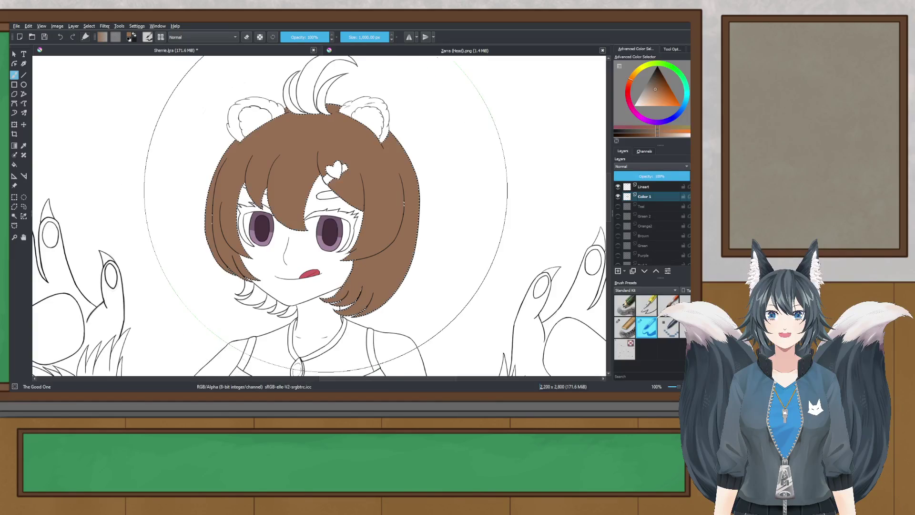
scroll(318, 217, "up", 2)
scroll(305, 214, "down", 2)
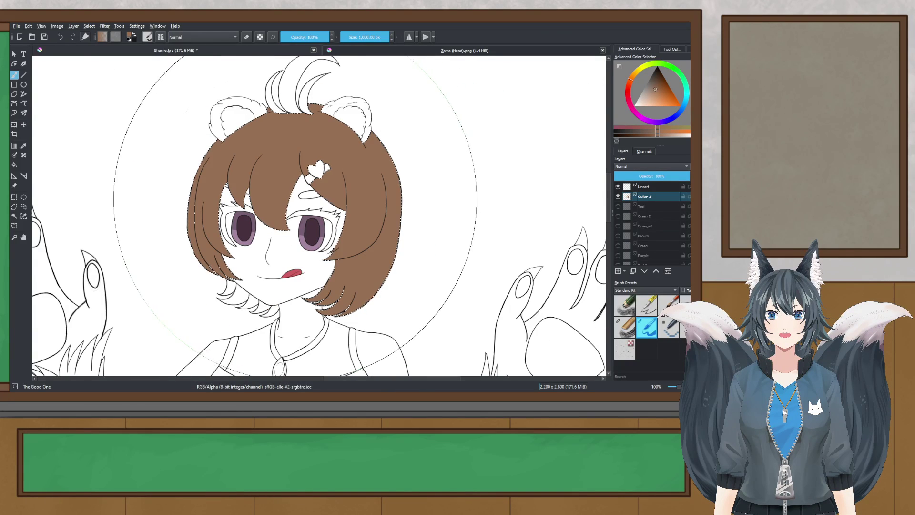
scroll(289, 213, "up", 2)
key("ctrl+z")
- Try a warmer orange-brown on the selected hair, check it against the eyes and body, and undo the fills
left_click(660, 95)
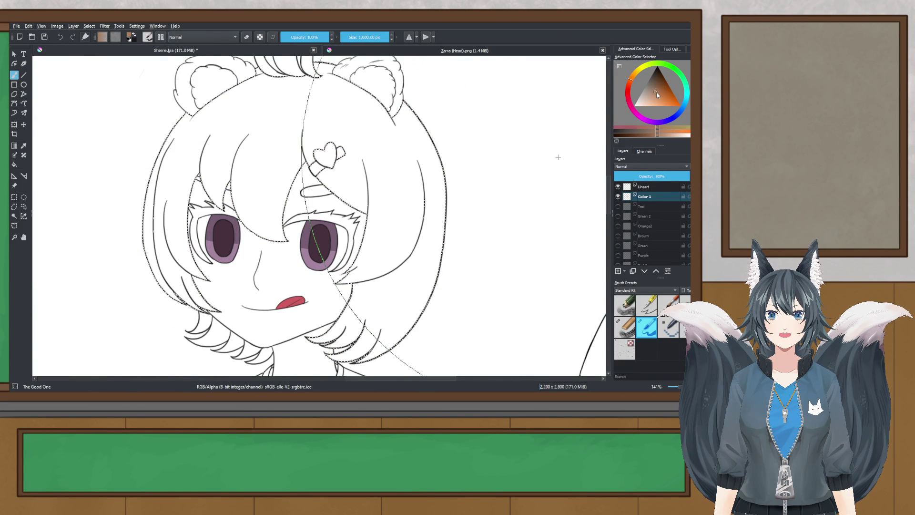
left_click(314, 215)
scroll(267, 210, "down", 3)
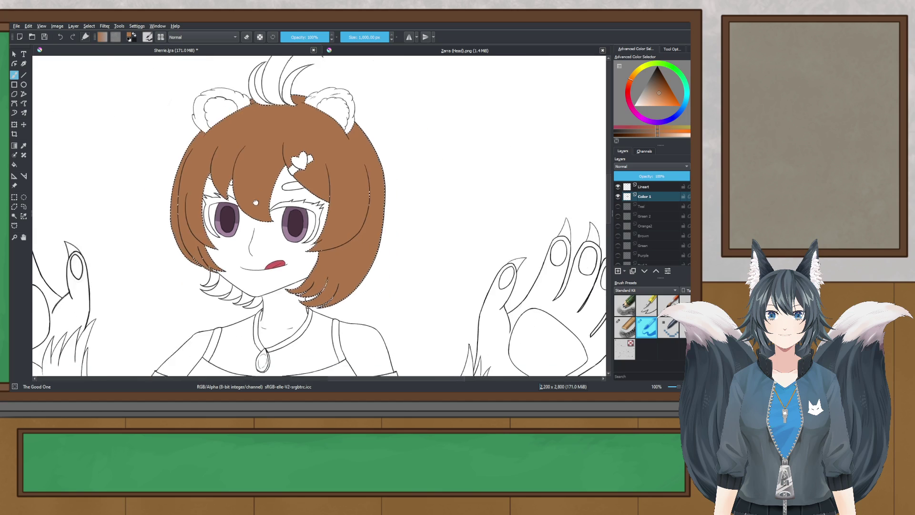
left_click_drag(256, 202, 266, 191)
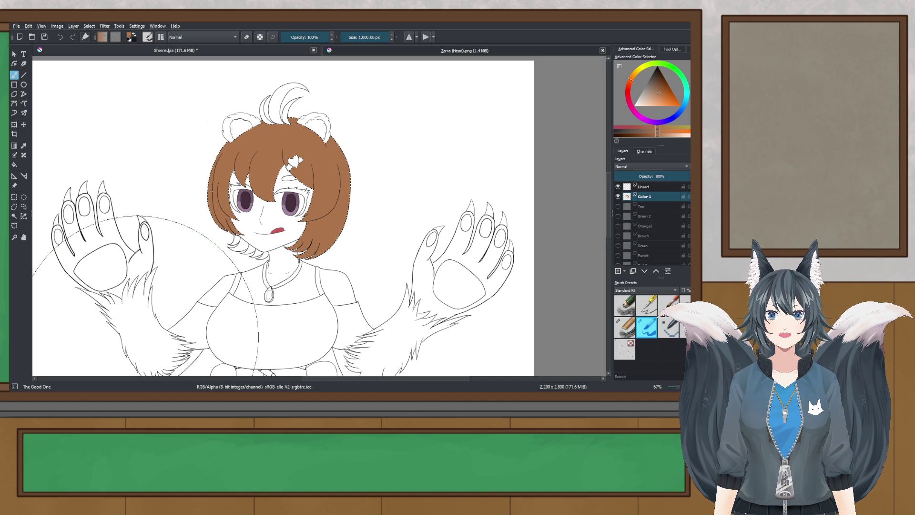
scroll(294, 168, "up", 1)
left_click_drag(282, 161, 320, 187)
key("ctrl+z")
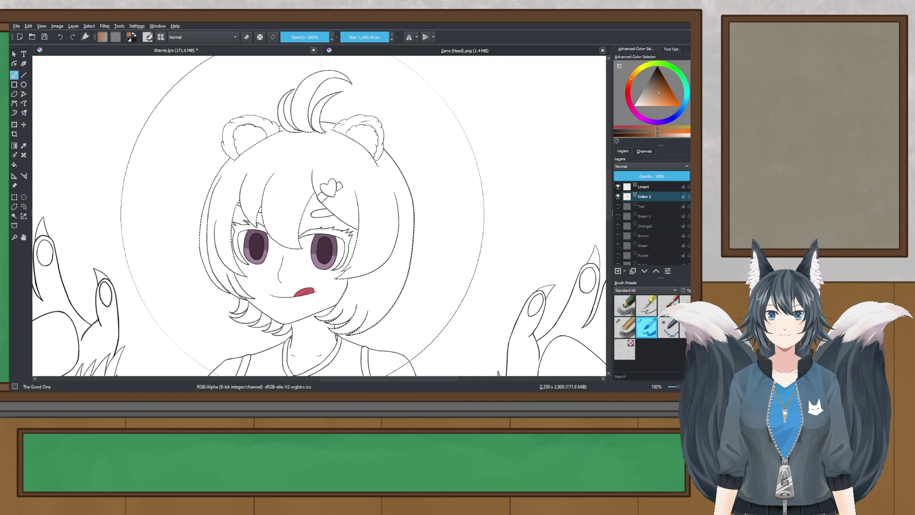
left_click(324, 239)
left_click_drag(342, 265, 336, 238)
key("ctrl+z")
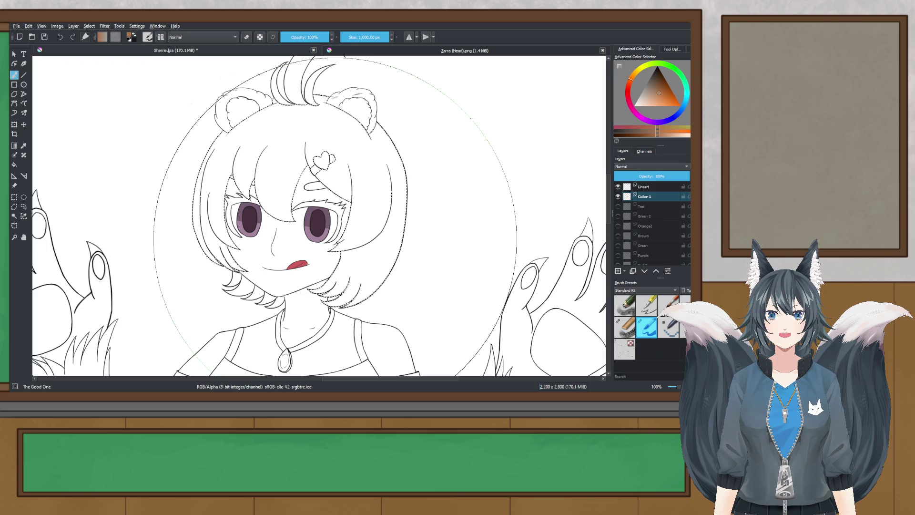
- Adjust the orange-brown's saturation and brightness, try it on the selected hair, and undo the fills
left_click_drag(667, 99, 665, 94)
left_click(317, 158)
key("ctrl+z")
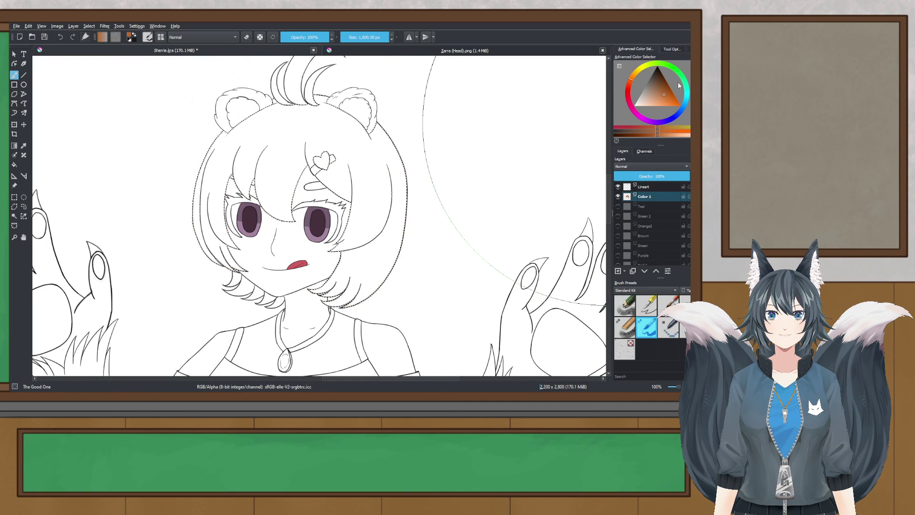
left_click(336, 162)
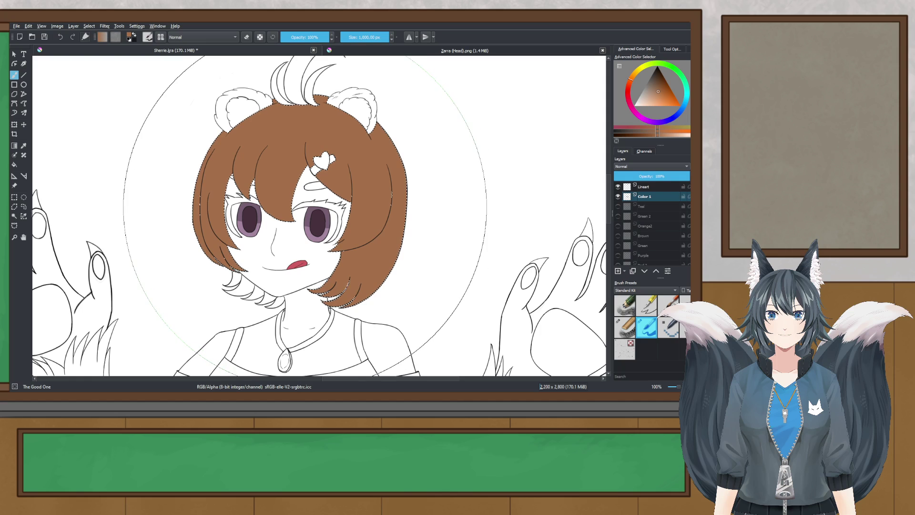
key("ctrl+z")
- Try a light peachy orange on the selected hair, view it from near and far, and undo the fill
left_click(659, 103)
left_click(315, 195)
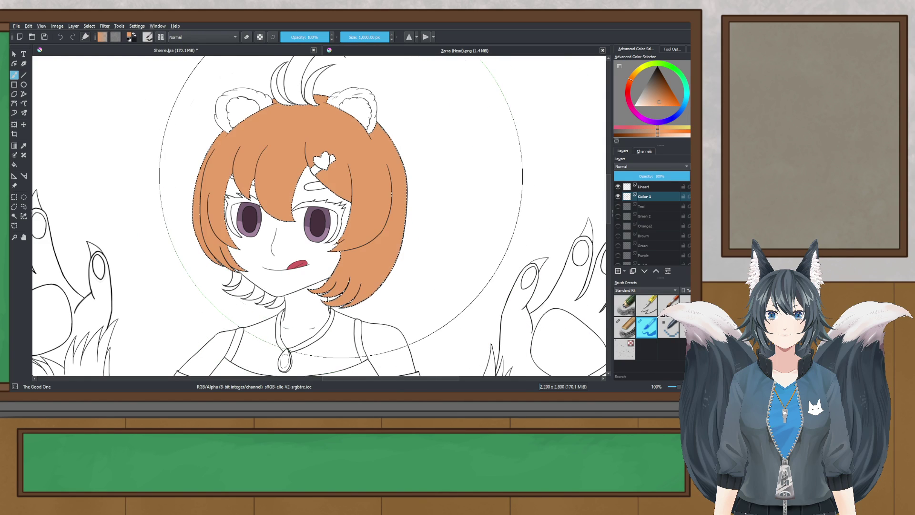
scroll(306, 195, "down", 2)
scroll(304, 196, "up", 2)
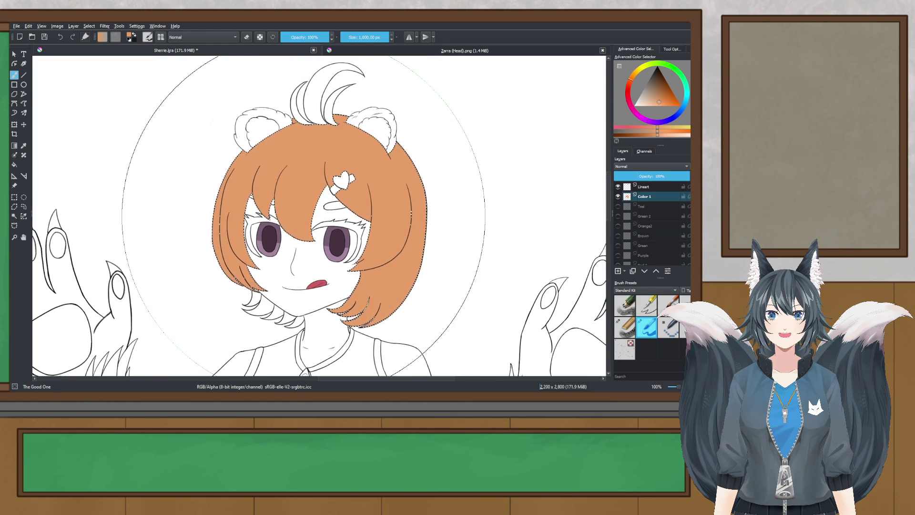
key("ctrl+z")
- Try a deep, saturated chestnut brown on the selected hair, view the figure as a whole, and undo the fill
left_click(661, 89)
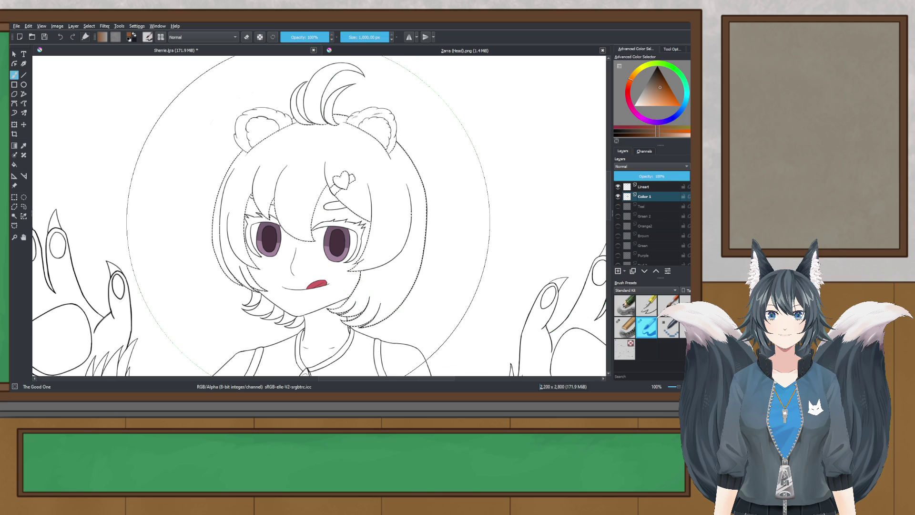
left_click(316, 204)
scroll(317, 202, "down", 2)
scroll(317, 202, "up", 1)
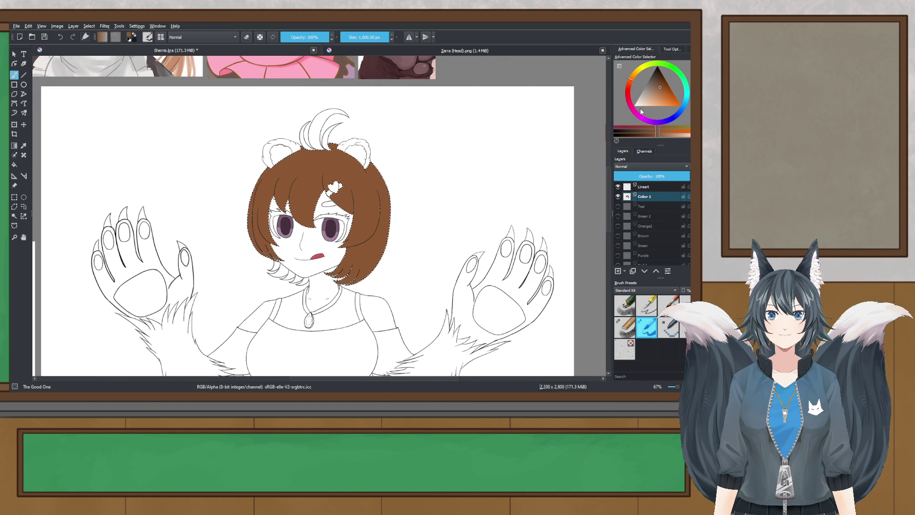
key("ctrl+z")
- Try a darker, less saturated brown on the selected hair and undo the fill
left_click(656, 90)
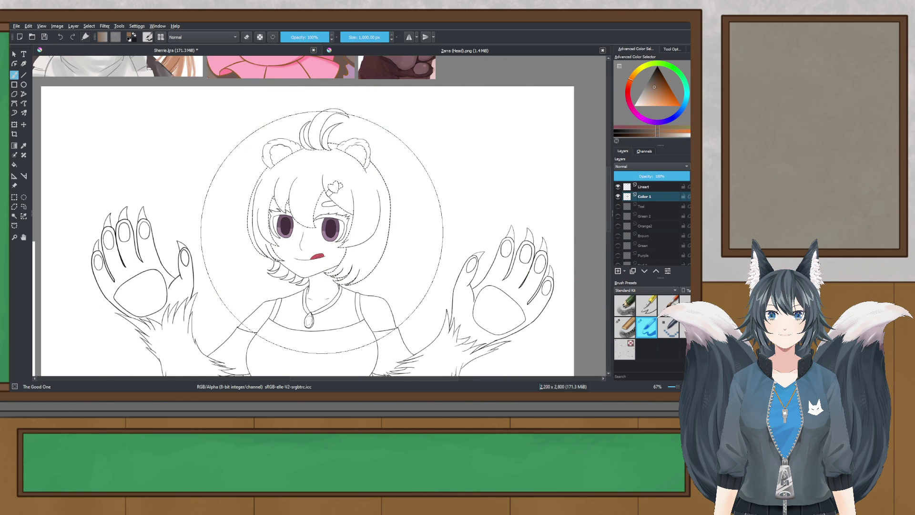
left_click(319, 229)
scroll(319, 229, "up", 1)
key("ctrl+z")
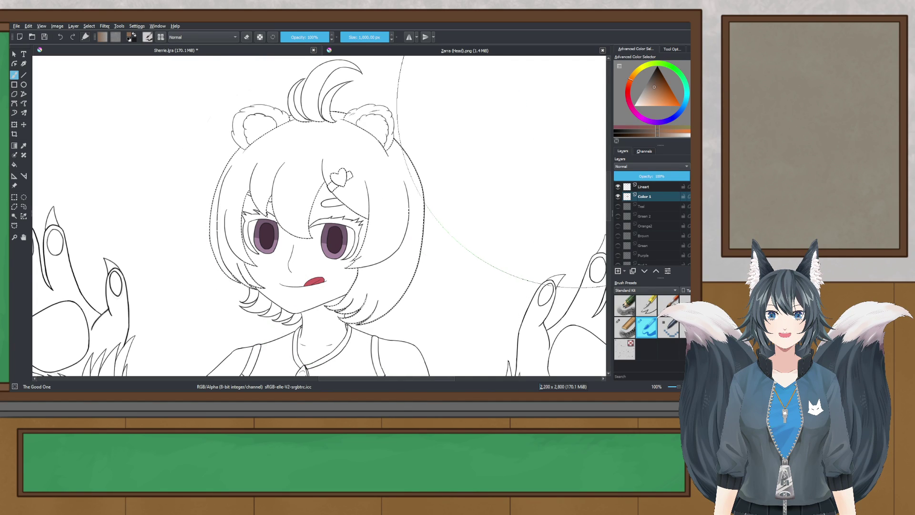
- Test a medium brown and a slightly lighter caramel brown on the selected hair, undoing each fill
left_click(658, 90)
left_click(312, 217)
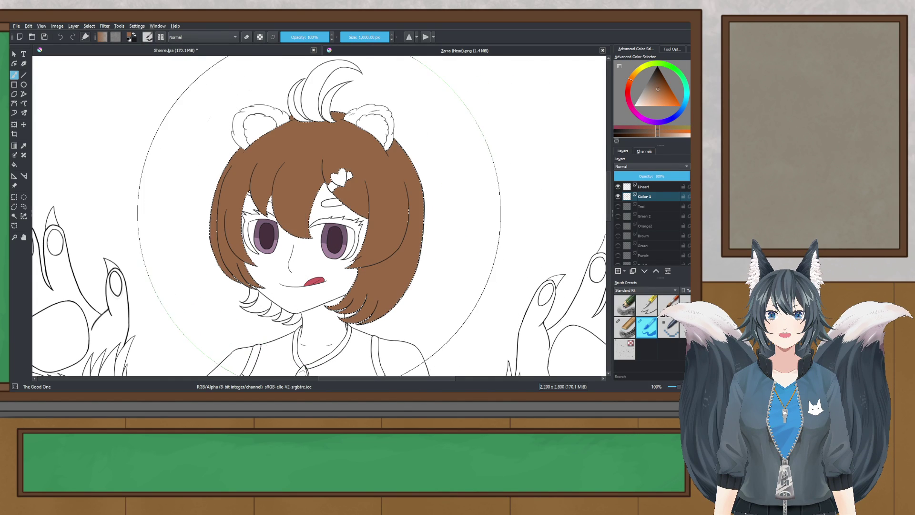
key("ctrl+z")
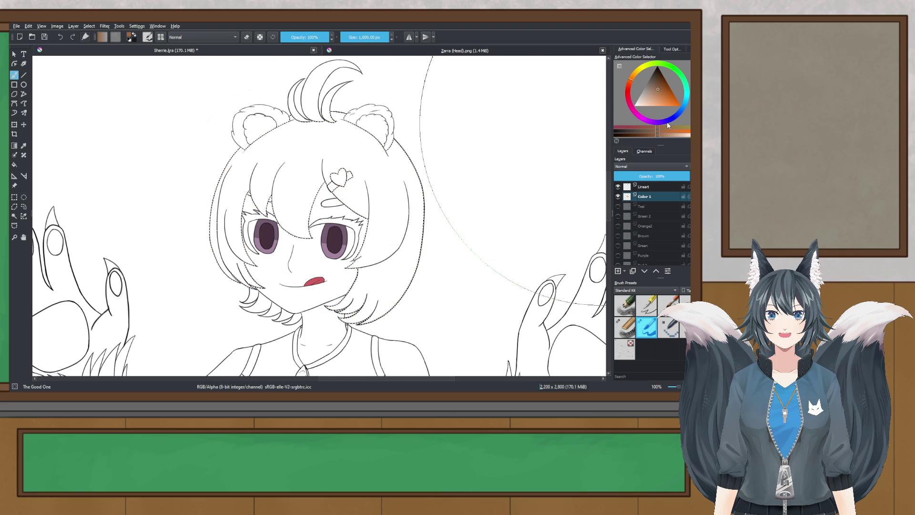
left_click(660, 94)
left_click(315, 217)
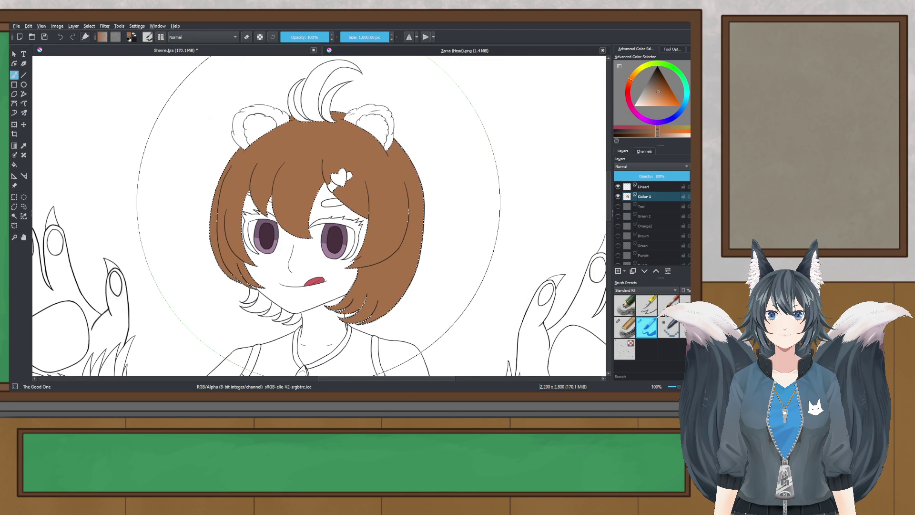
key("ctrl+z")
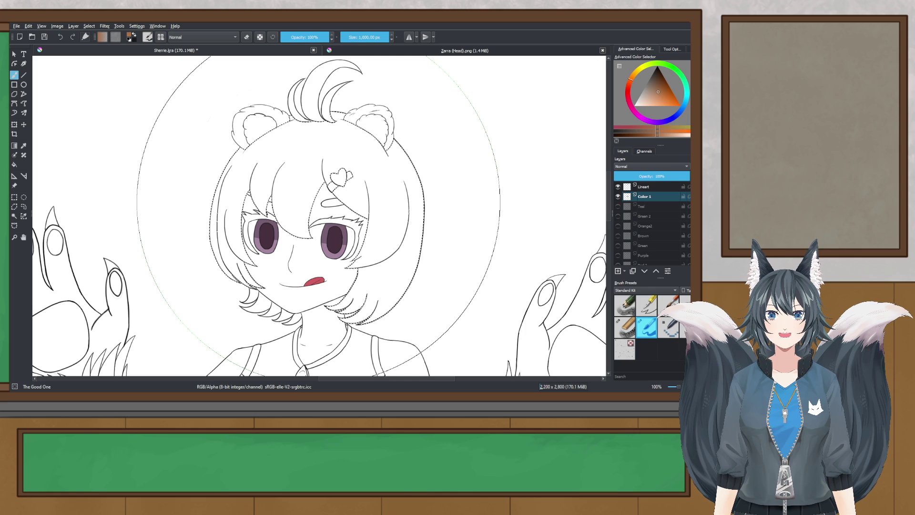
- Try a vivid, saturated orange on the selected hair and undo the fill
left_click(671, 100)
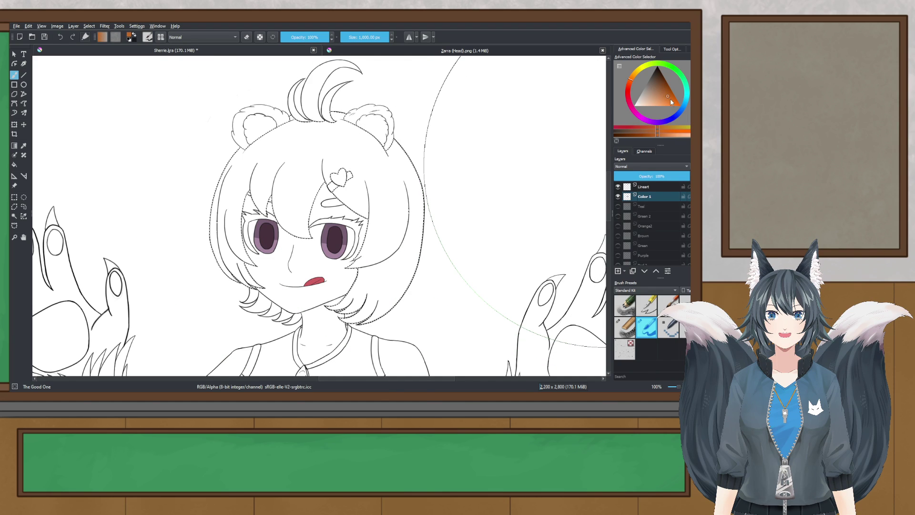
left_click(317, 183)
scroll(335, 212, "down", 1)
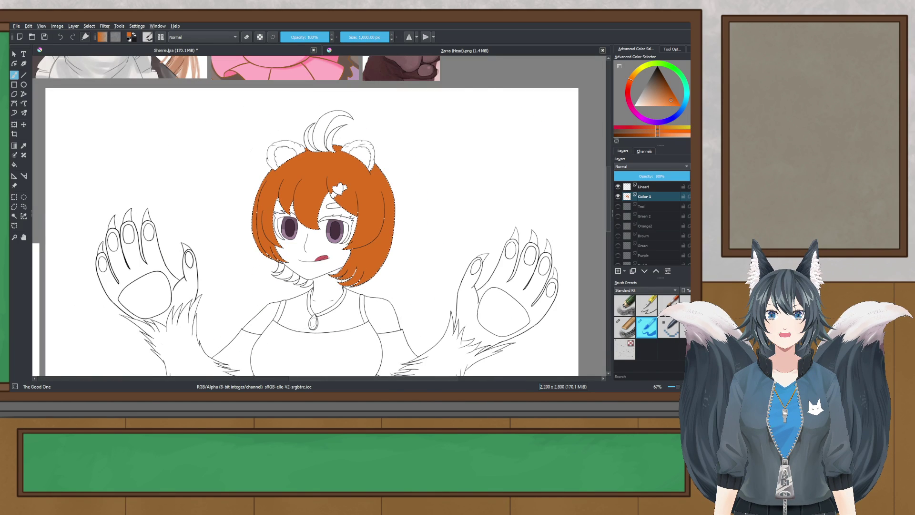
key("ctrl+z")
- Soften the orange to a pale peach tone, try it on the selected hair, and undo the fill
left_click_drag(670, 101, 659, 104)
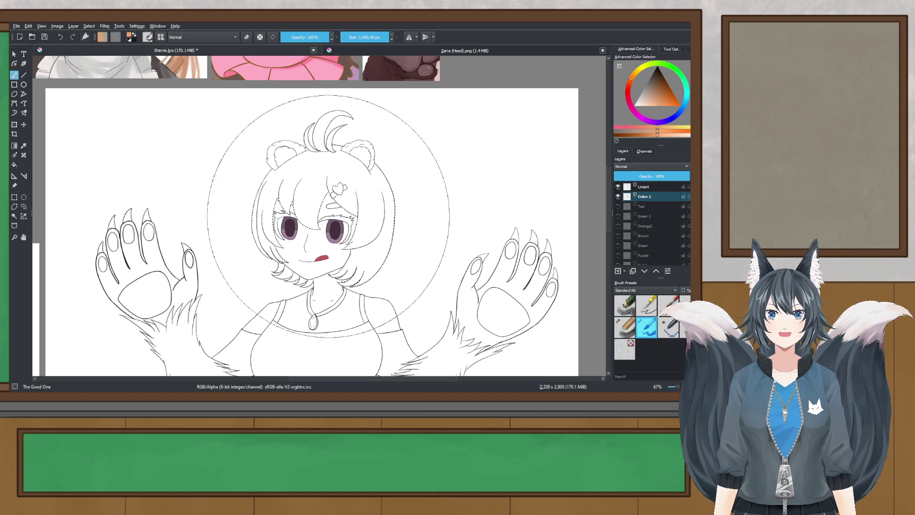
left_click(328, 216)
key("plus")
key("ctrl+z")
- Try a rich reddish brown on the selected hair, compare close-up and full-figure views, and undo the fill
left_click(659, 93)
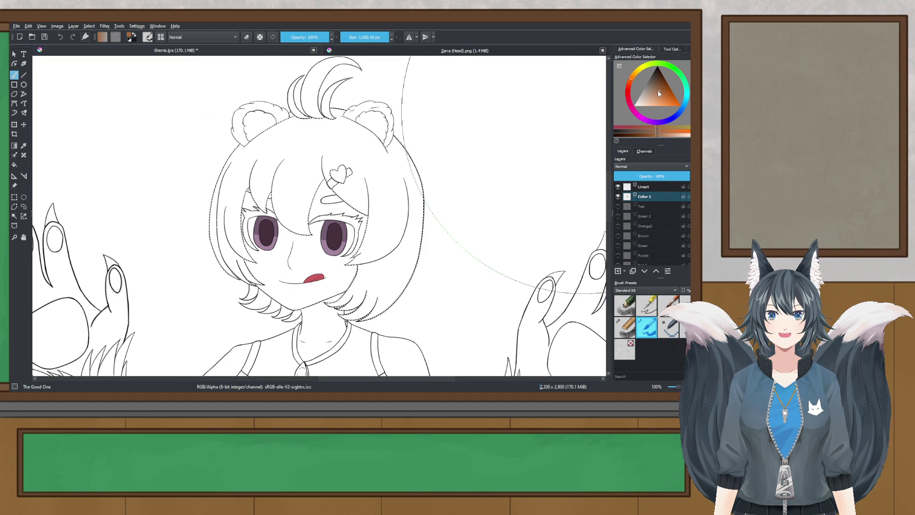
left_click(663, 92)
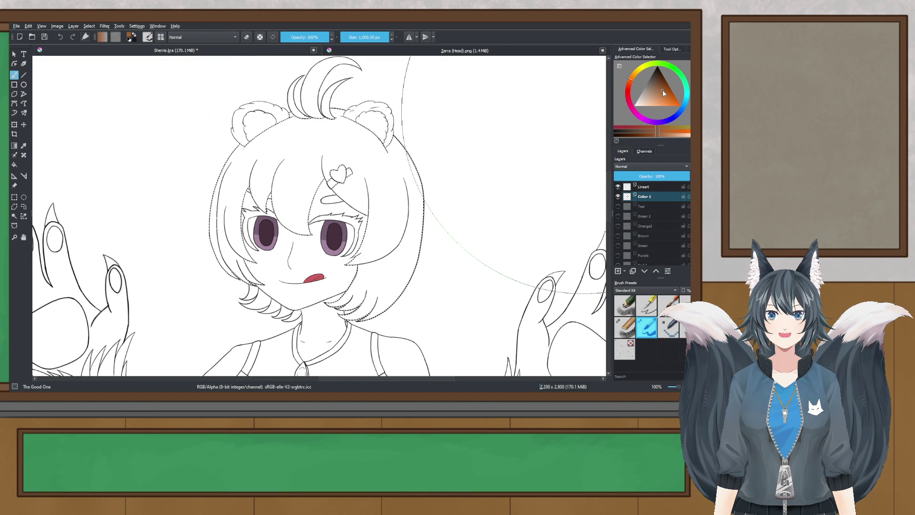
left_click(333, 213)
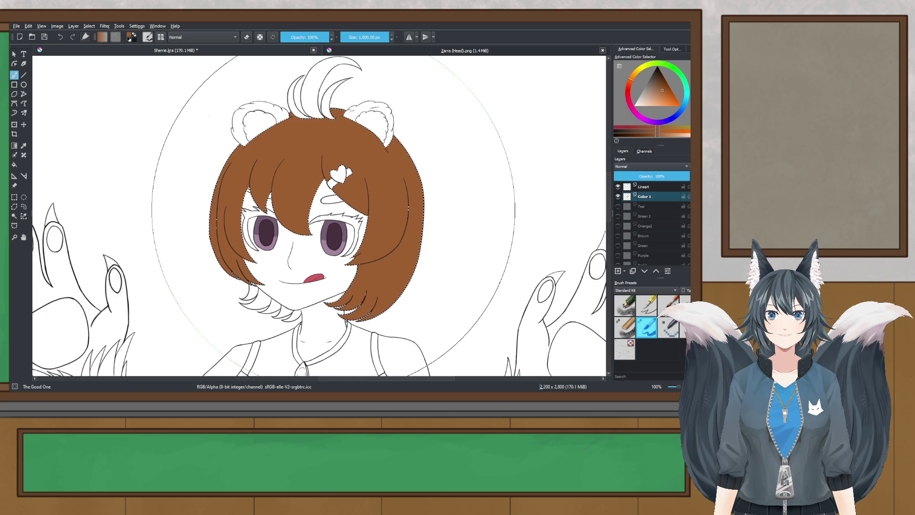
key("minus")
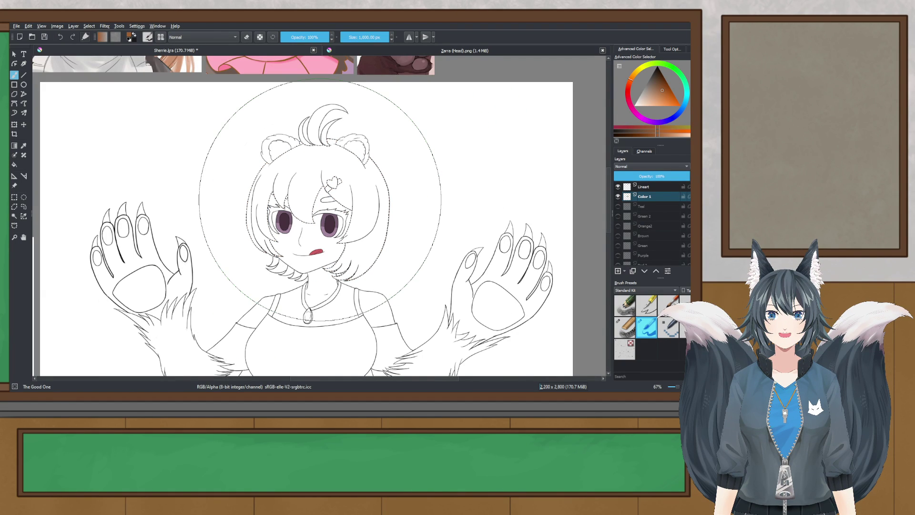
key("plus")
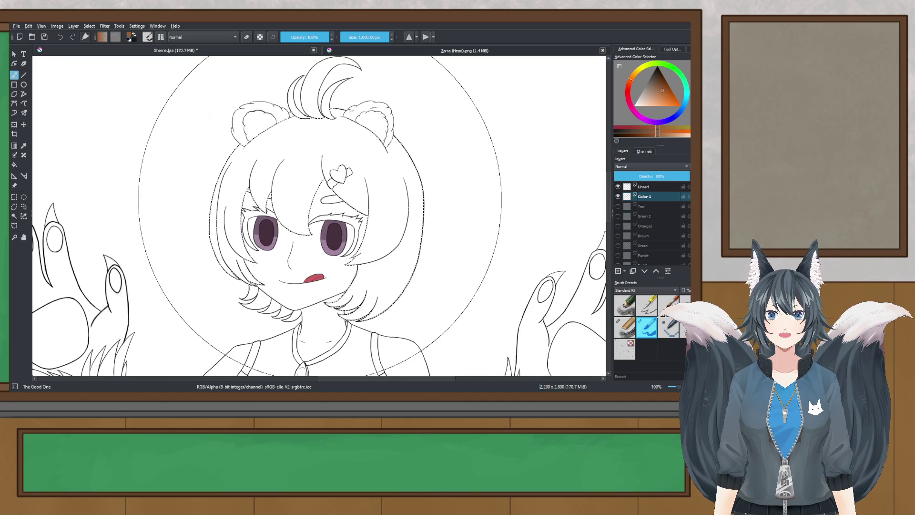
- Try a warm saturated brown on the selected hair, compare it at different zoom levels, and undo the fill
left_click_drag(314, 229, 325, 211)
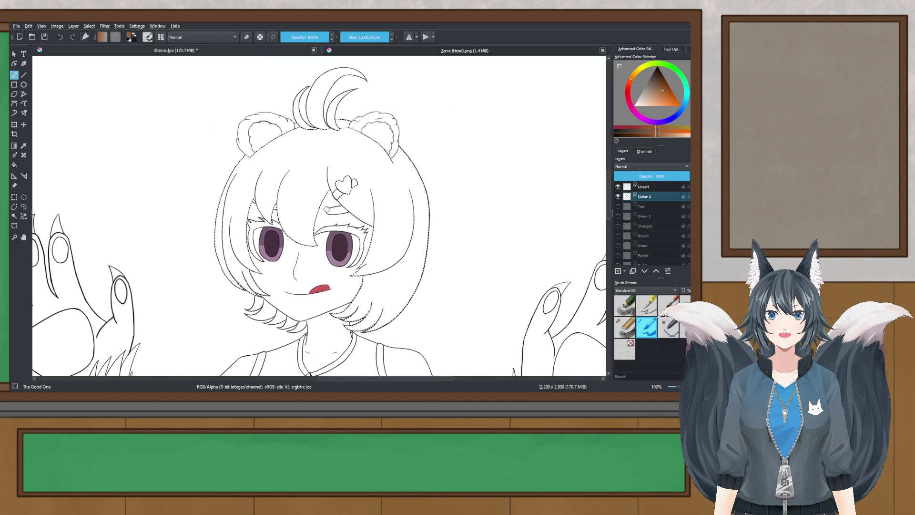
key("shift+BackSpace")
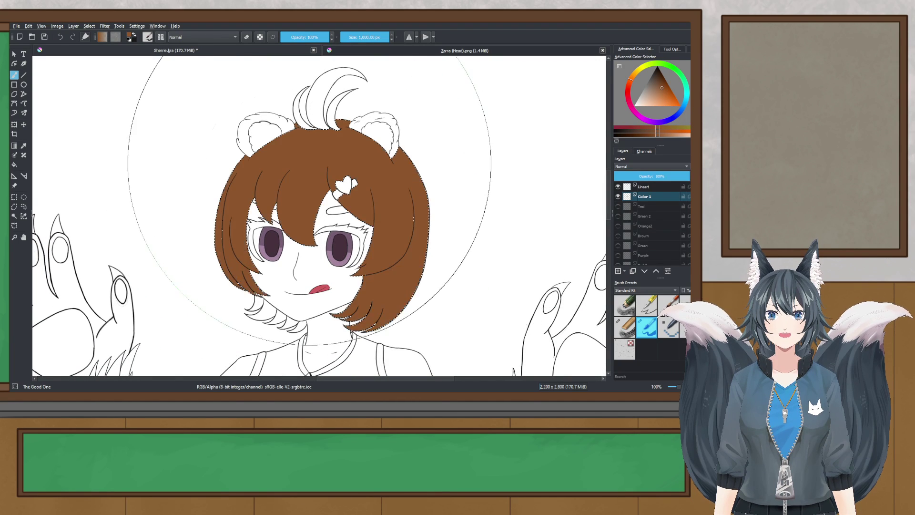
key("minus")
key("minus")
key("plus")
key("plus")
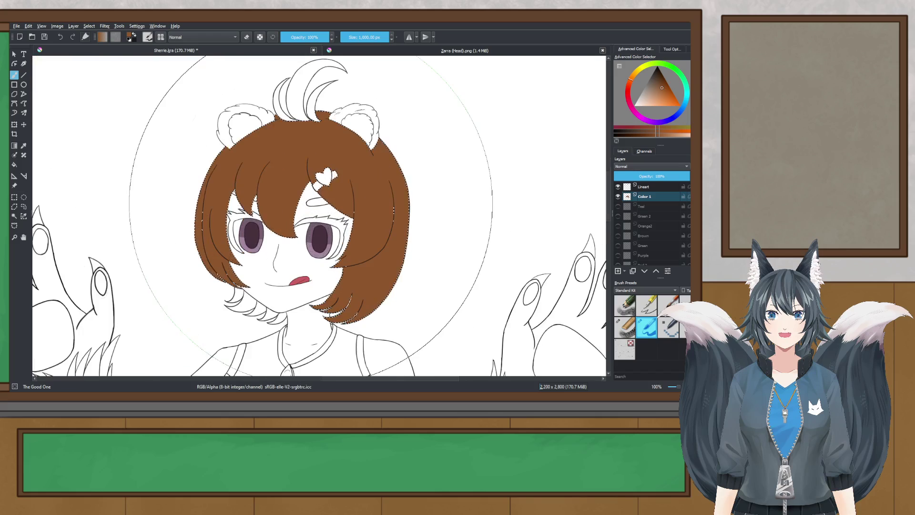
key("ctrl+z")
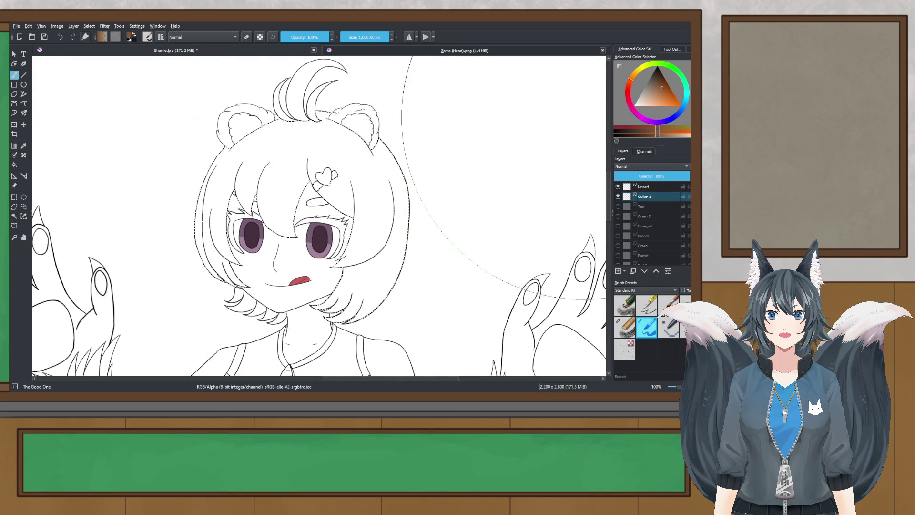
- Try a darker, more muted brown on the selected hair and undo the fill
left_click(659, 87)
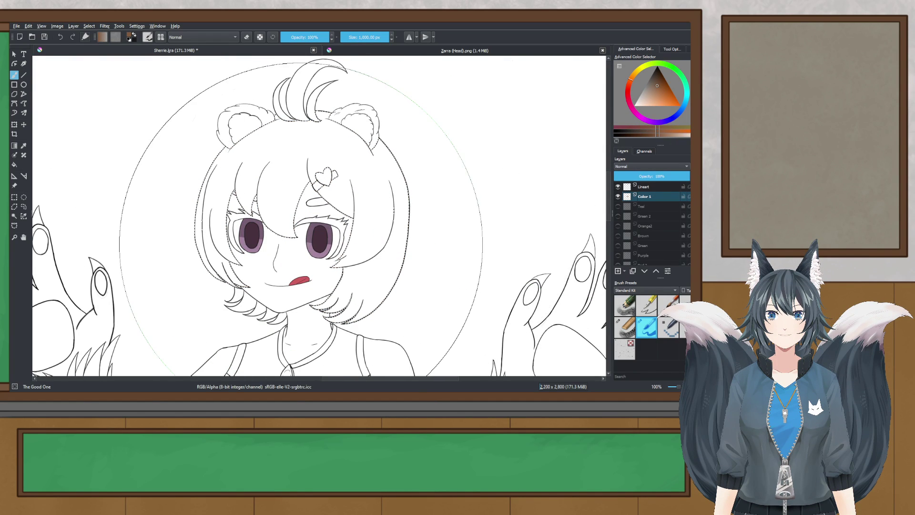
key("shift+BackSpace")
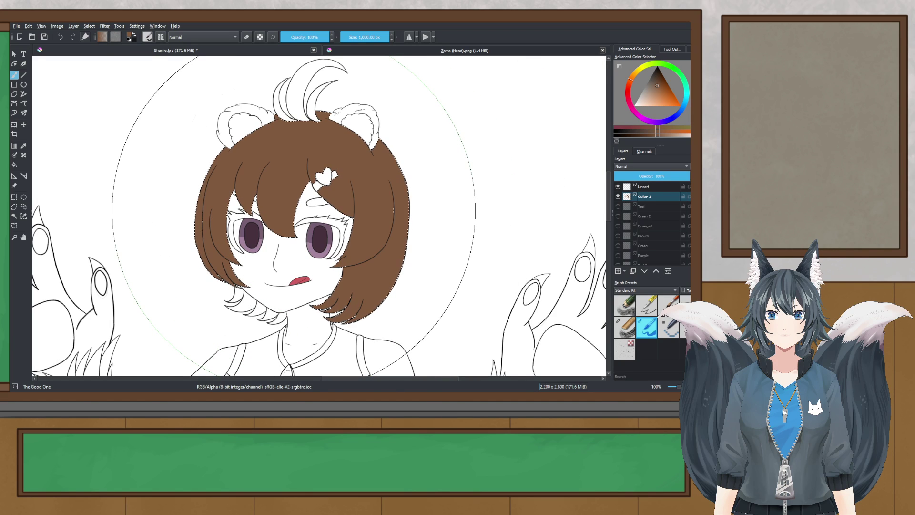
key("ctrl+z")
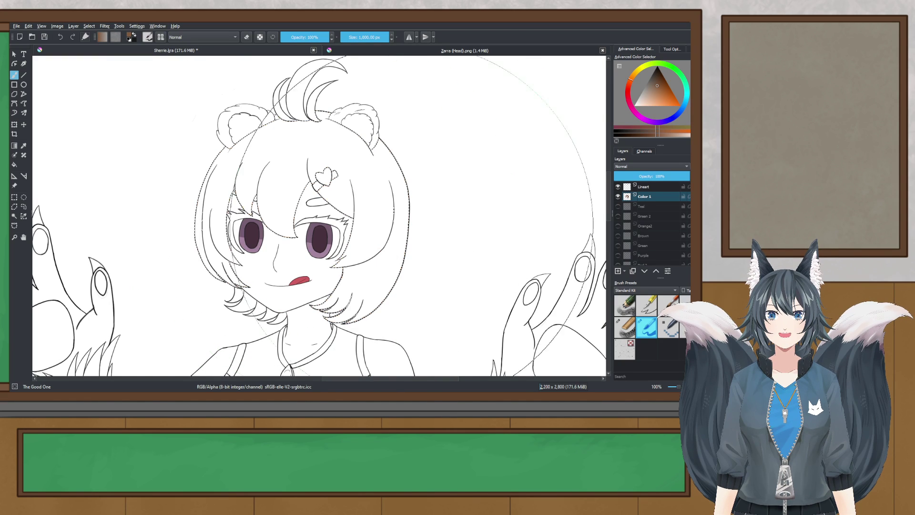
- Try a slightly lighter greyish brown on the selected hair, check it against the full figure, and undo the fill
left_click(664, 134)
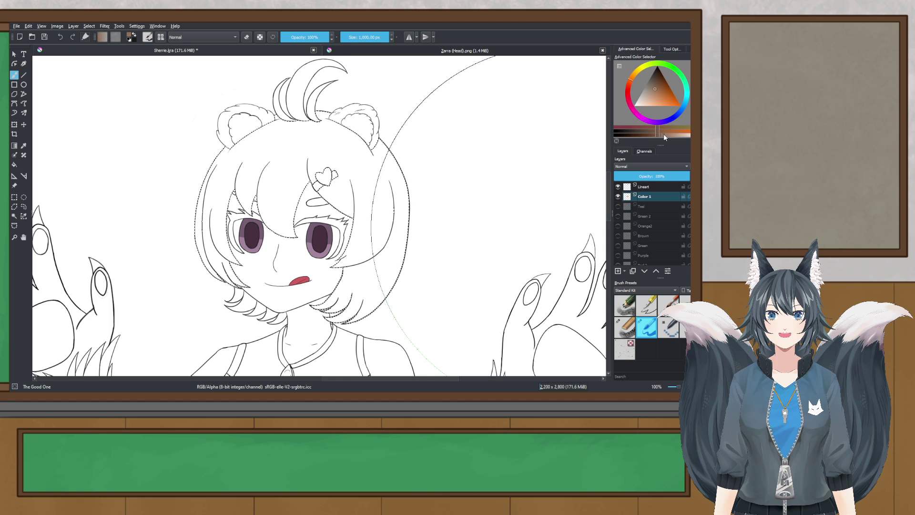
left_click_drag(257, 231, 280, 230)
scroll(328, 229, "down", 1)
scroll(328, 229, "down", 3)
scroll(333, 220, "up", 2)
mouse_move(335, 220)
left_mouse_down()
mouse_move(343, 297)
mouse_move(357, 321)
mouse_move(347, 214)
left_mouse_up()
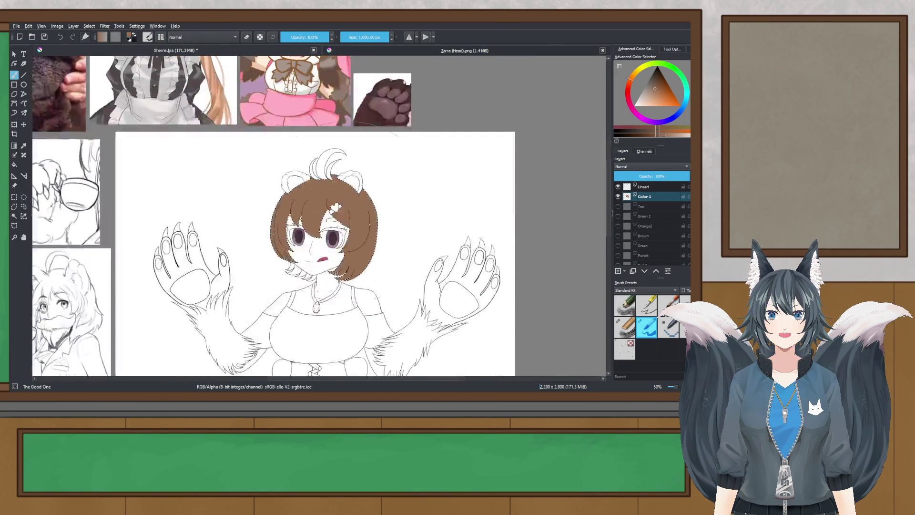
scroll(347, 219, "up", 3)
key("ctrl+z")
- Try a light tan brown on the selected hair, compare it from farther out, and undo the fill
left_click(663, 92)
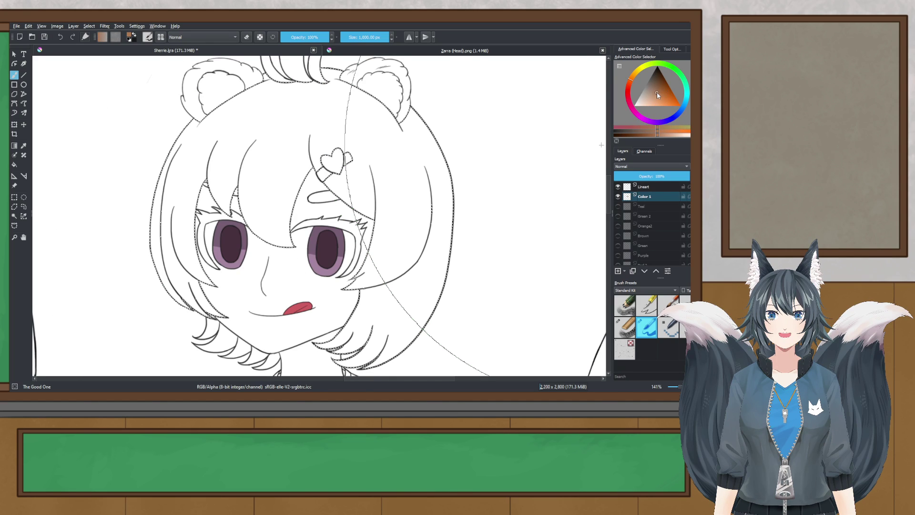
left_click(311, 215)
scroll(313, 215, "down", 1)
scroll(313, 216, "down", 1)
scroll(313, 215, "up", 1)
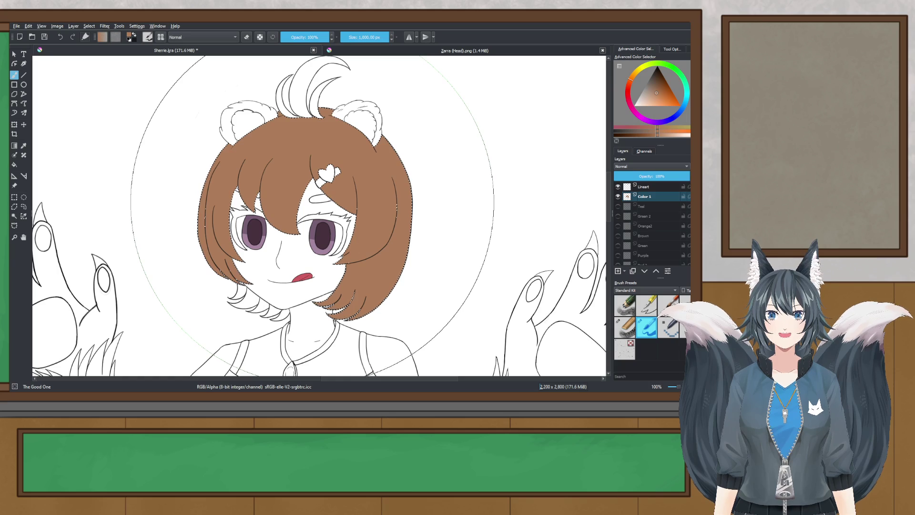
key("ctrl+z")
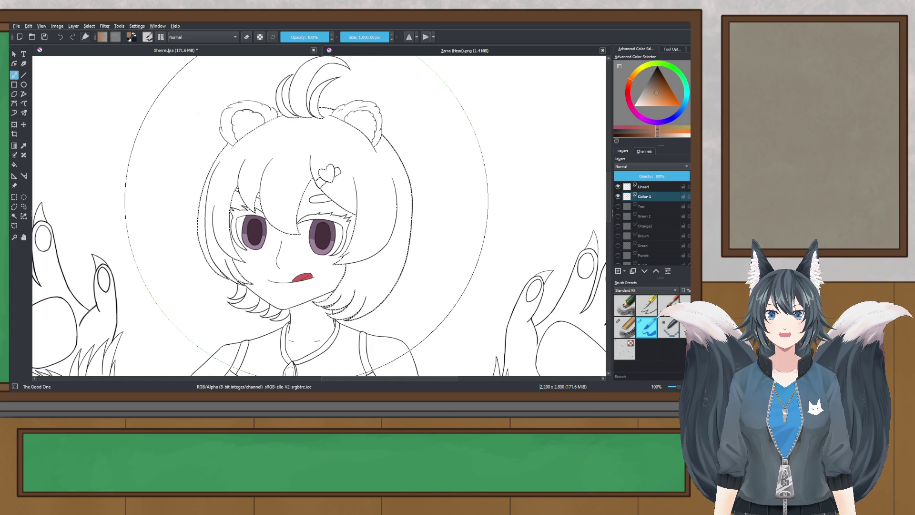
- Test a medium orange-brown and a darker brown on the selected hair, undoing each fill
left_click(659, 92)
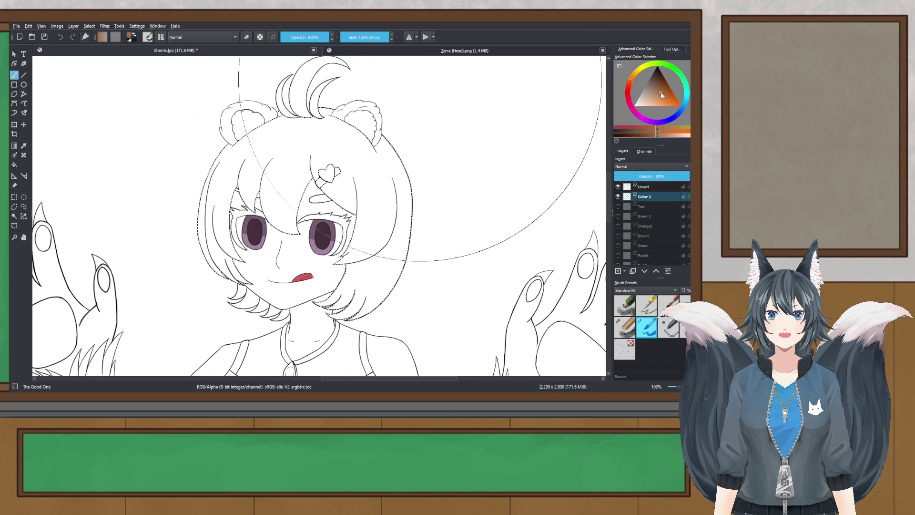
left_click(307, 207)
key("ctrl+z")
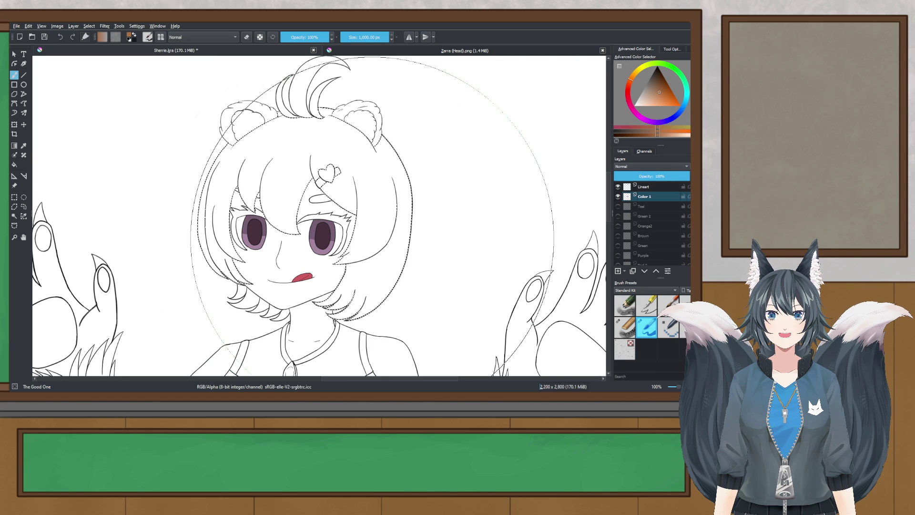
left_click(659, 89)
mouse_move(343, 183)
left_mouse_down()
mouse_move(239, 192)
mouse_move(281, 215)
left_mouse_up()
key("ctrl+z")
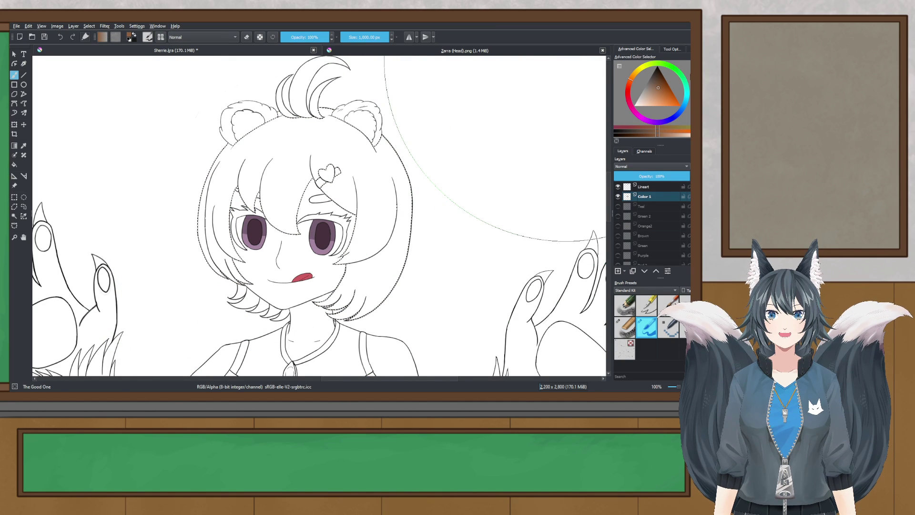
- Try a deep chocolate brown on the selected hair twice, undoing the fill each time
left_click(660, 85)
left_click(273, 250)
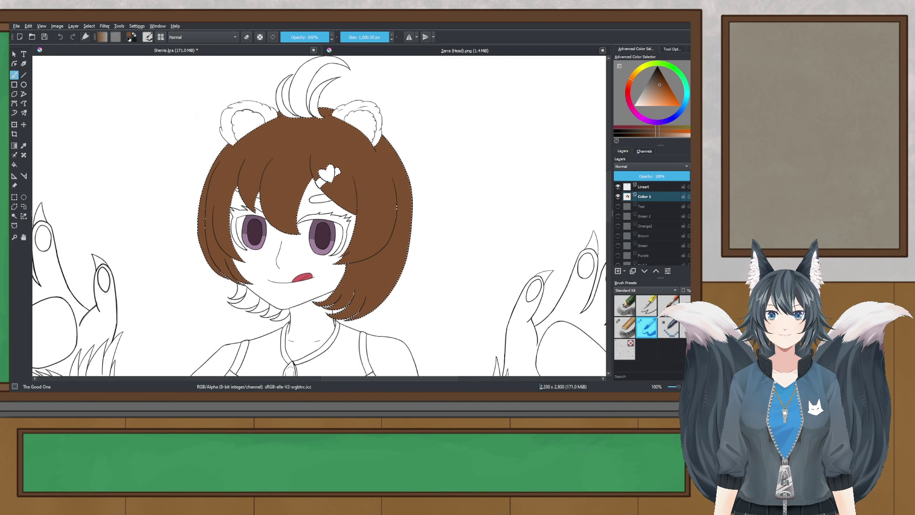
key("ctrl+z")
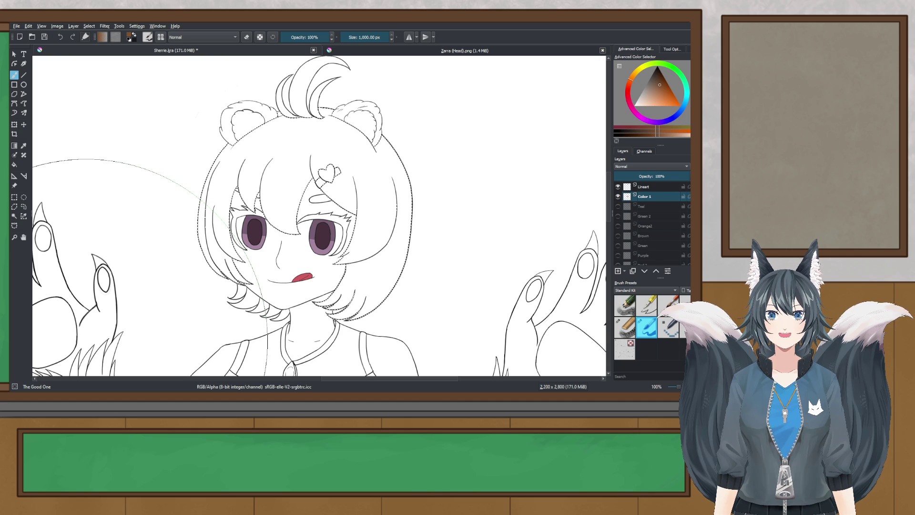
left_click(298, 212)
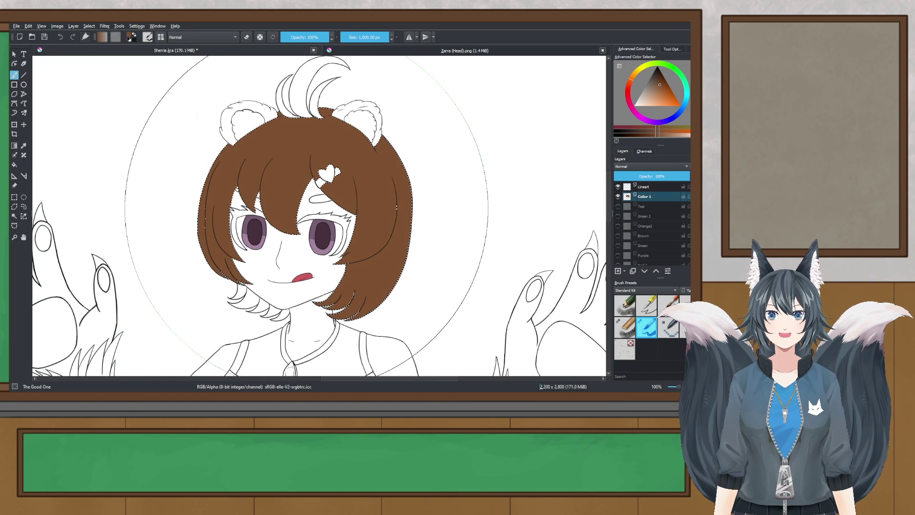
scroll(298, 212, "up", 1)
key("ctrl+z")
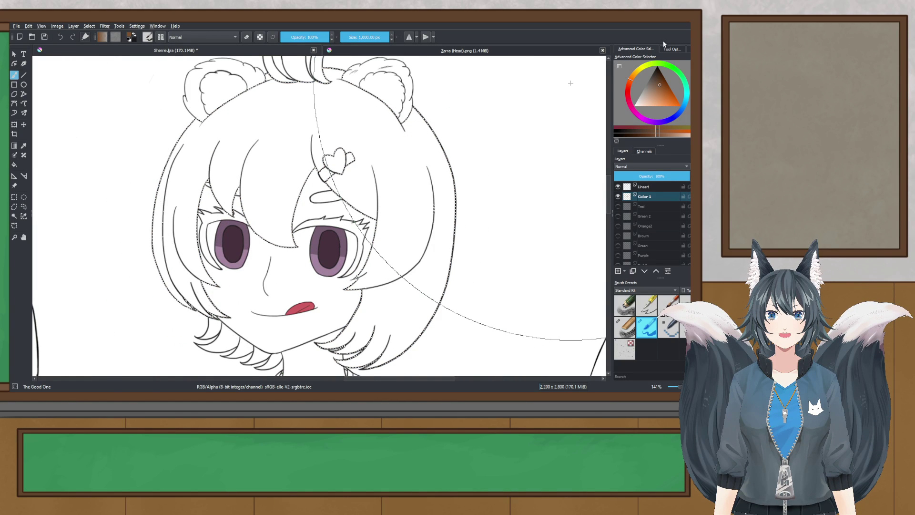
- Try a brighter, more saturated reddish brown on the selected hair and undo the fill
left_click(662, 87)
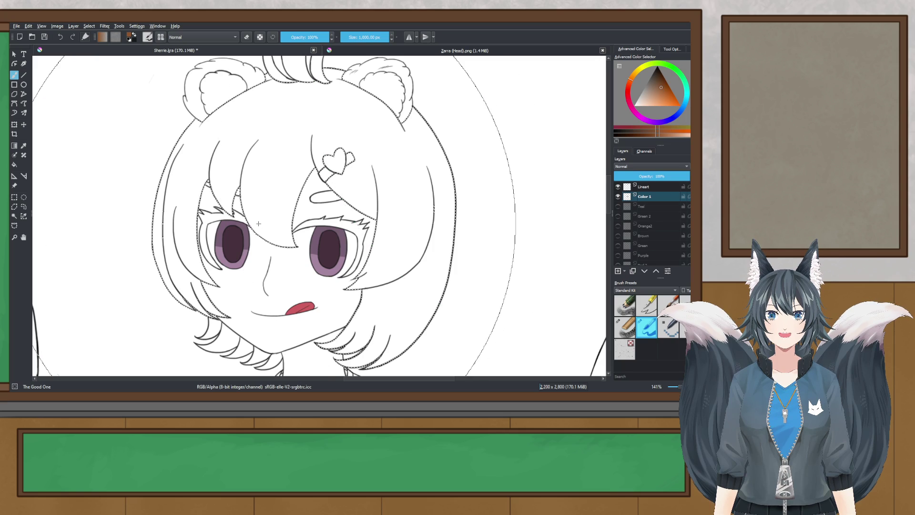
left_click(306, 222)
scroll(305, 222, "down", 1)
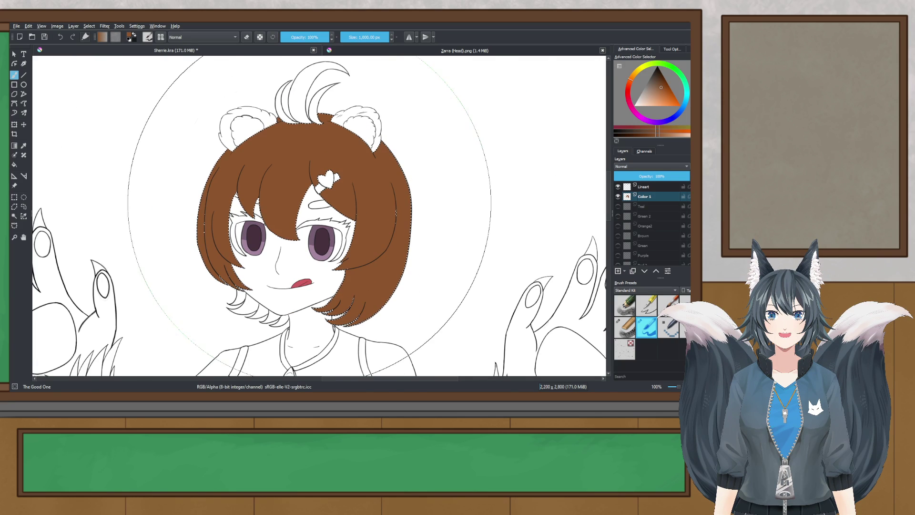
key("ctrl+z")
- Fill the selected hair repeatedly with a medium warm brown, compare it at different zoom levels, and undo each fill
left_click(660, 89)
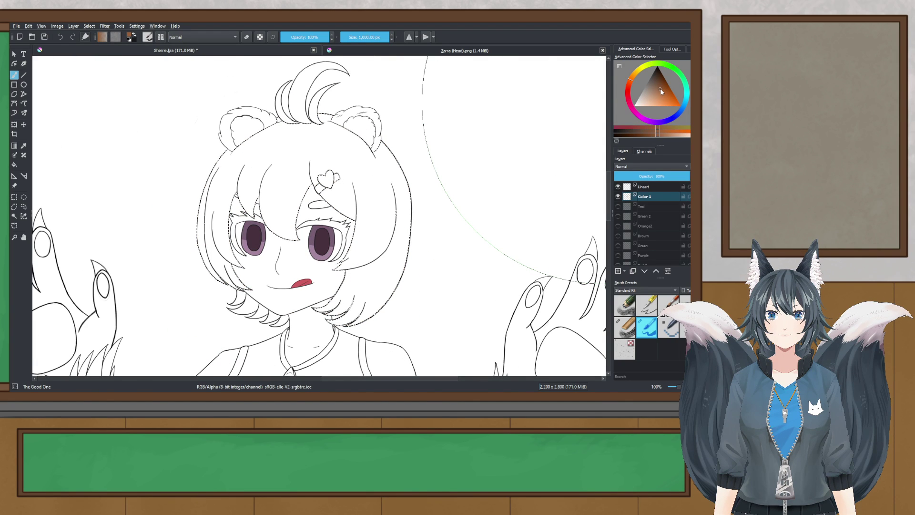
left_click(314, 215)
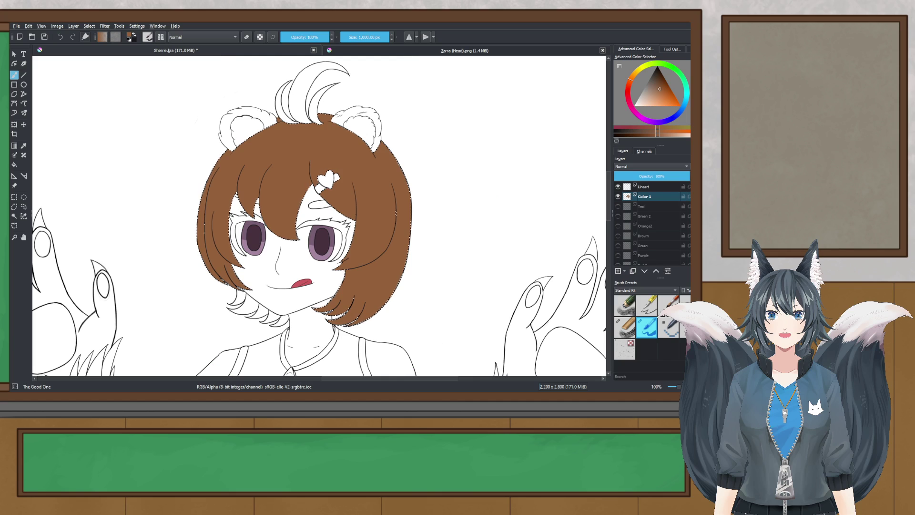
key("ctrl+z")
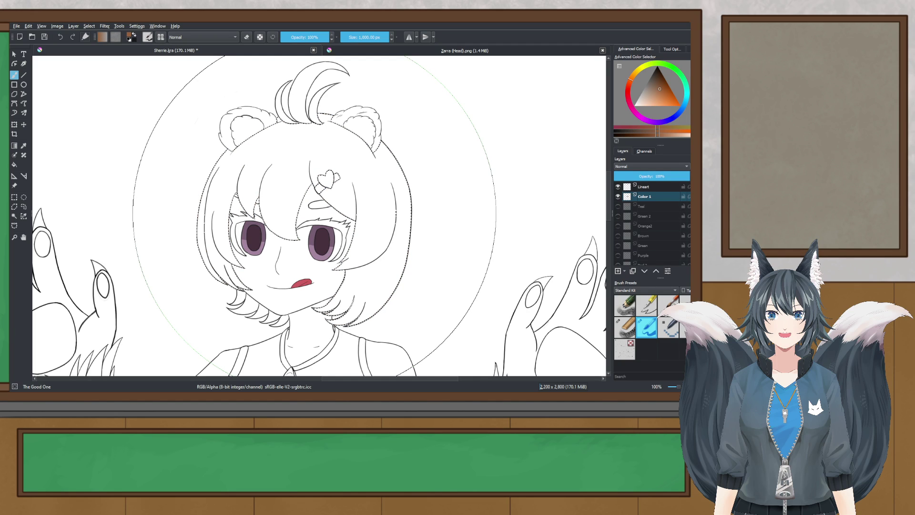
left_click(314, 214)
key("minus")
key("plus")
key("ctrl+z")
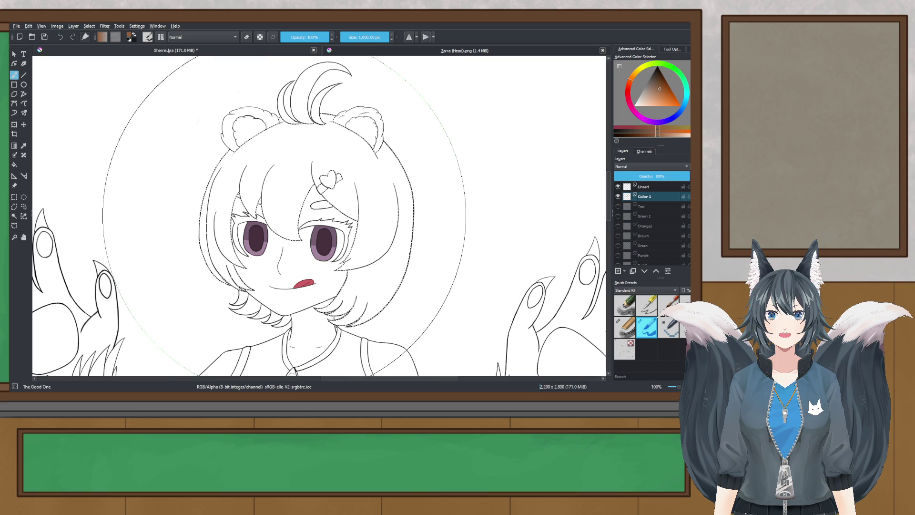
left_click(316, 212)
key("plus")
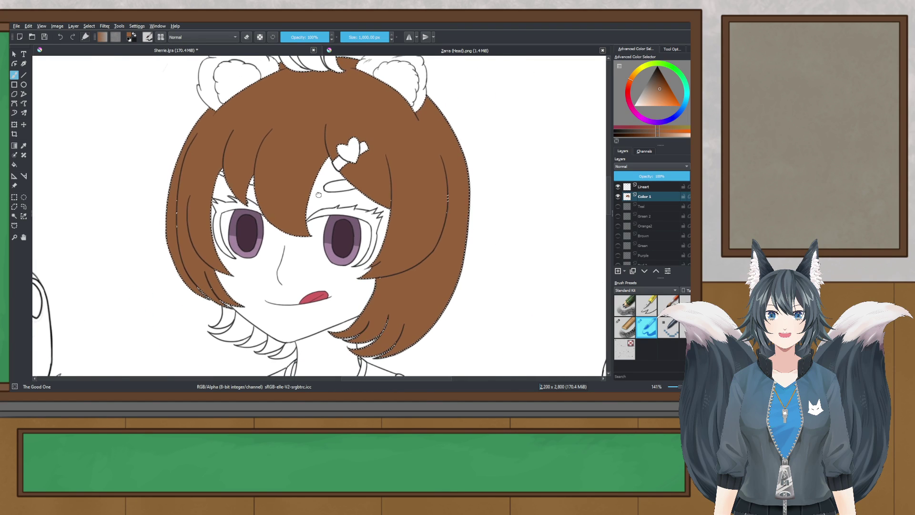
key("ctrl+z")
- Pick a light coppery orange-brown and fill the selected hair with it
left_click(660, 96)
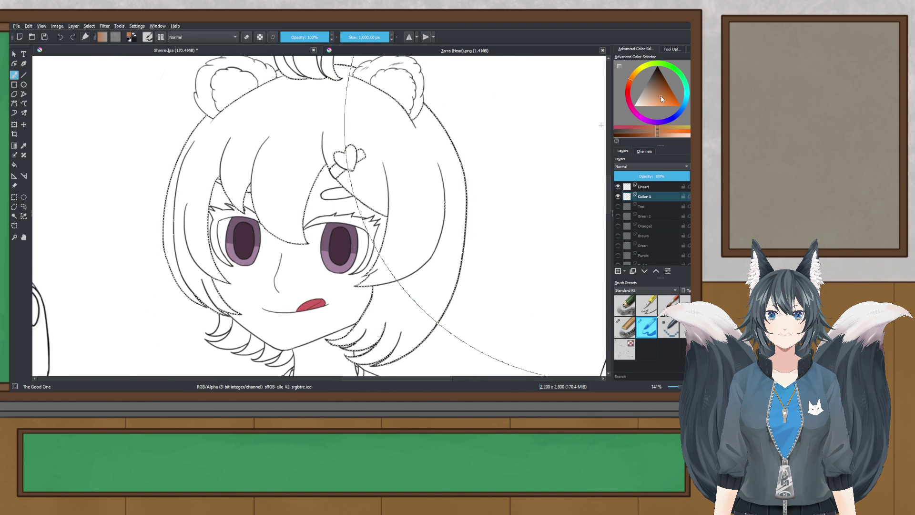
left_click(319, 193)
scroll(315, 190, "down", 2)
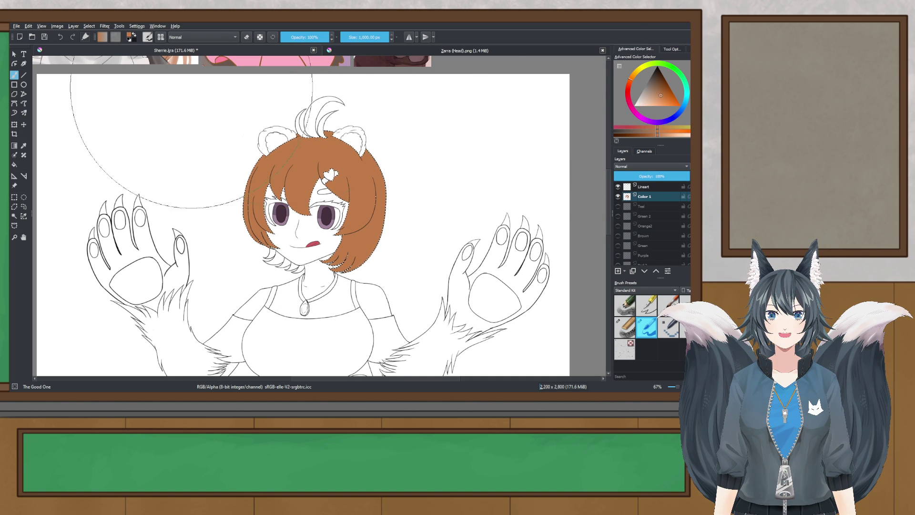
- Clear the selection, set the brush size to 41.38 px, and paint a small oval swatch of the coppery brown beside the head
left_click(357, 38)
scroll(444, 123, "up", 3)
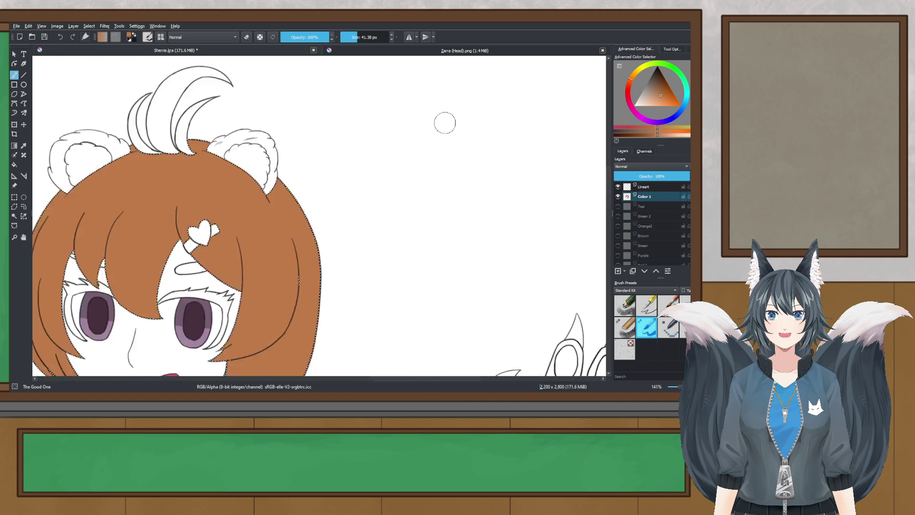
scroll(447, 160, "down", 2)
left_click(14, 197)
left_click(351, 123)
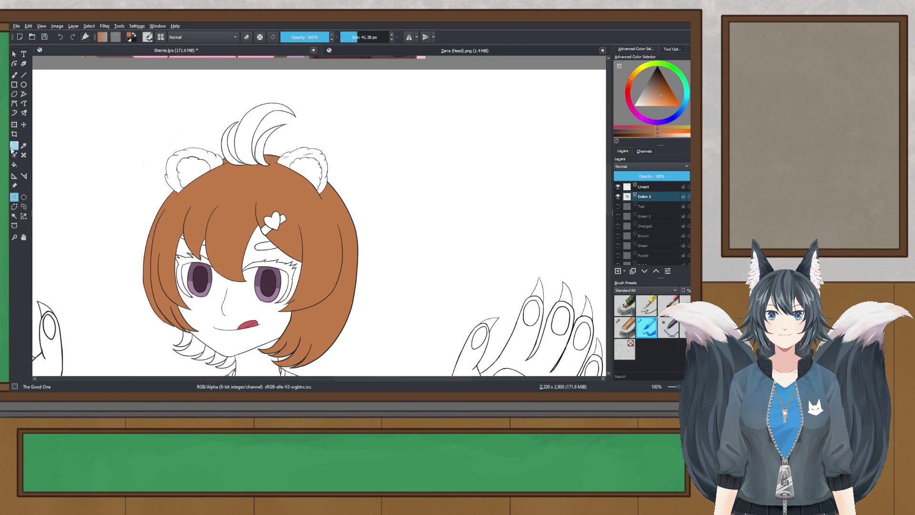
left_click(16, 76)
scroll(423, 176, "up", 2)
left_click_drag(427, 174, 463, 164)
scroll(476, 173, "down", 3)
scroll(479, 175, "up", 3)
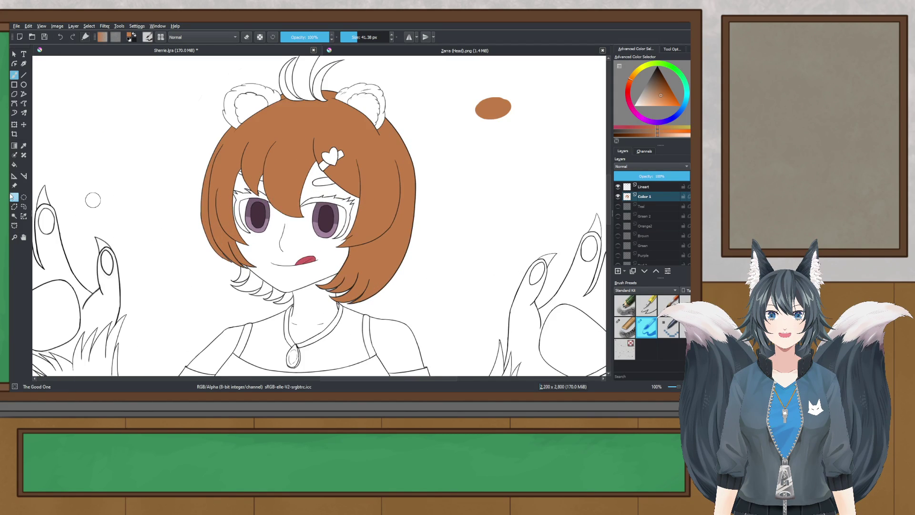
- Select the filled hair area by contiguous colour and delete its coppery fill, keeping the swatch beside the head
left_click(14, 216)
scroll(331, 124, "up", 1)
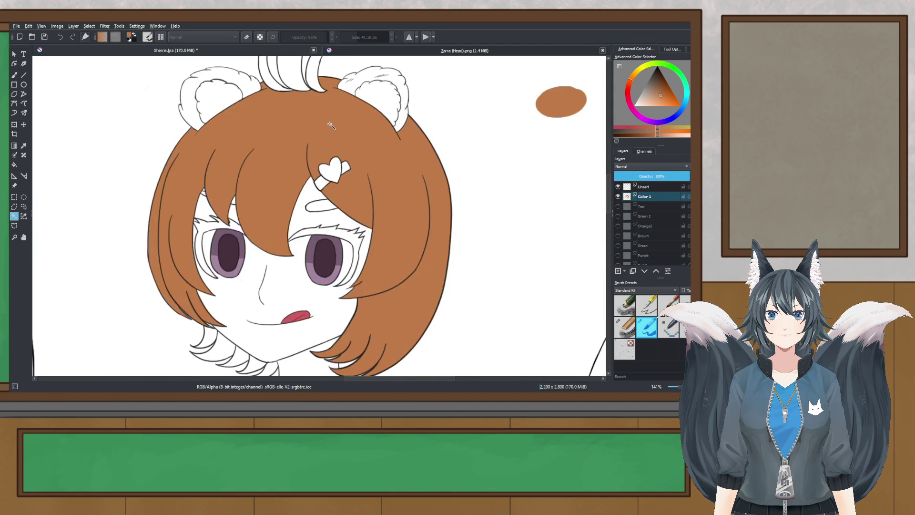
left_click(345, 149)
scroll(345, 149, "down", 1)
scroll(331, 205, "up", 1)
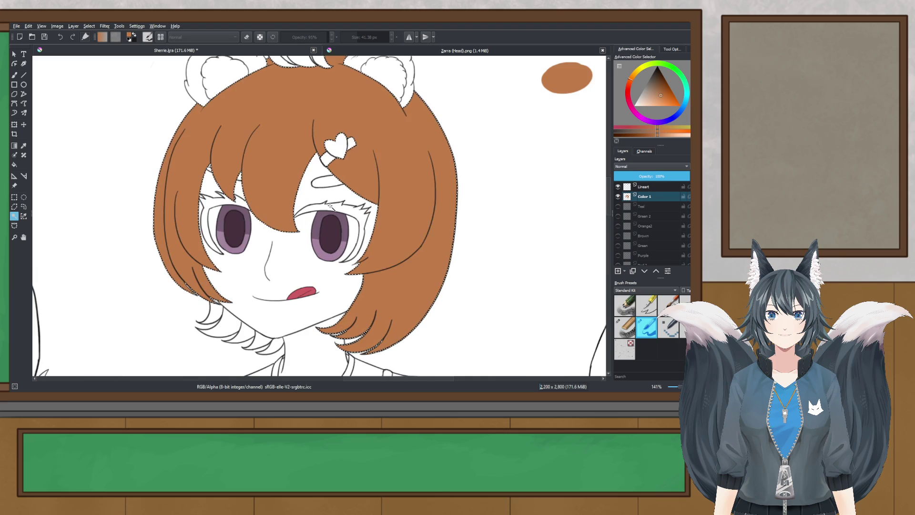
key("Delete")
scroll(286, 207, "down", 1)
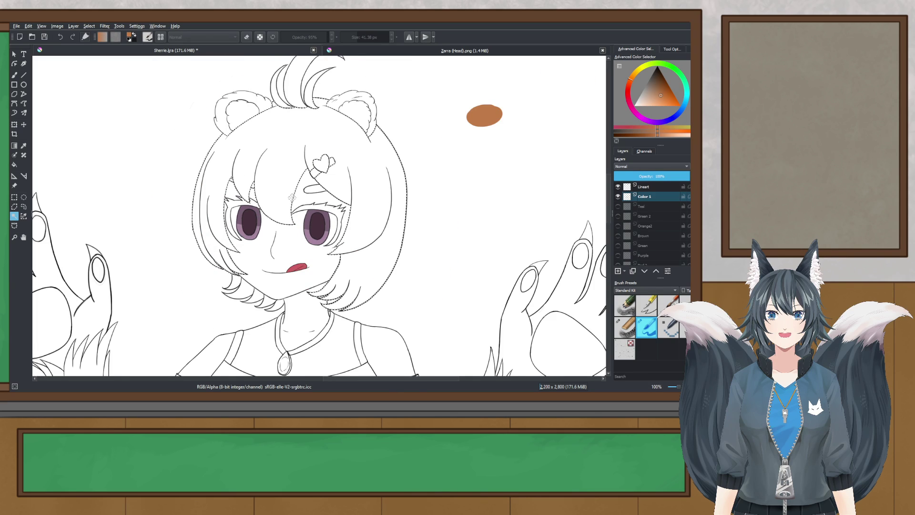
scroll(314, 134, "up", 1)
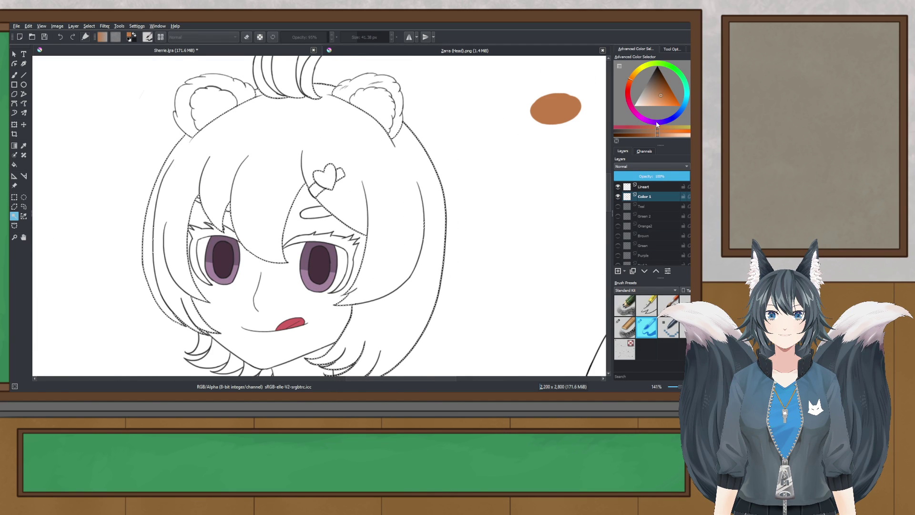
- Shift the colour to a redder brown, fill the selected hair using a 1,000 px brush, and undo the fill
left_click(632, 85)
left_click(14, 75)
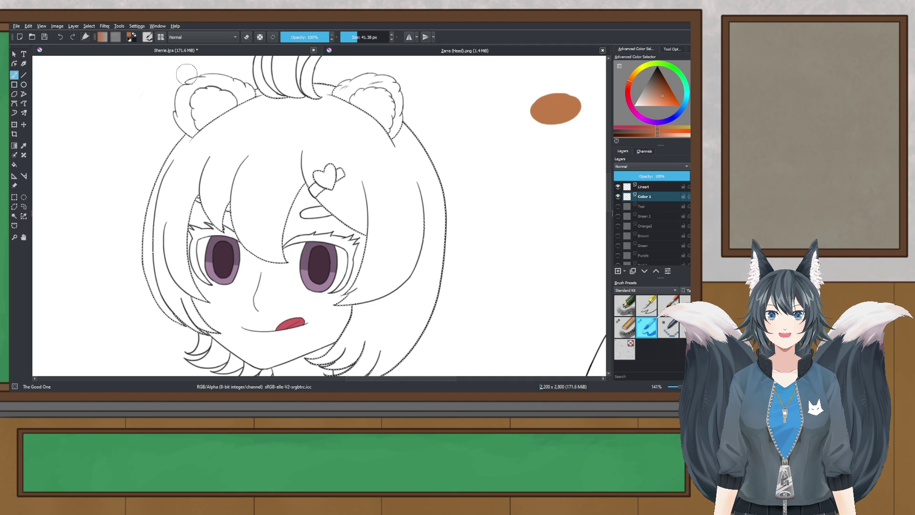
left_click(414, 50)
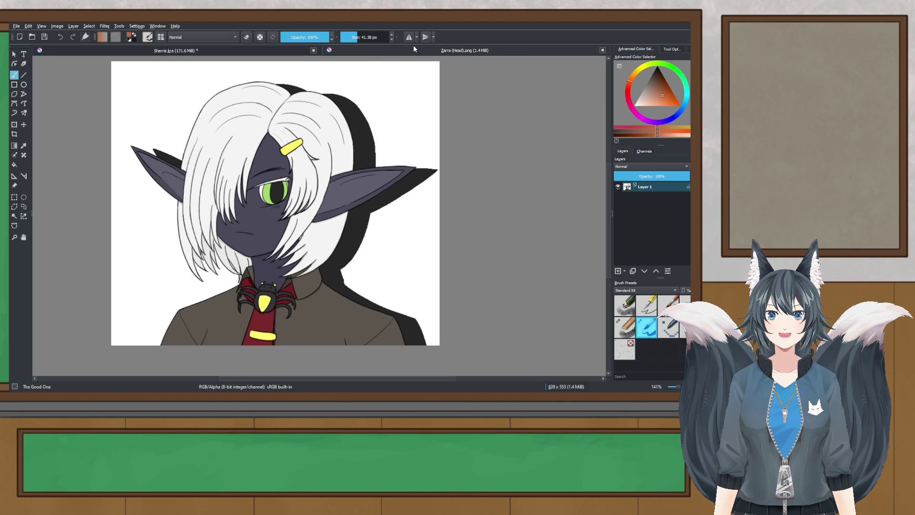
left_click(257, 51)
left_click_drag(382, 37, 415, 41)
left_click(299, 286)
scroll(294, 297, "down", 3)
left_click_drag(293, 296, 303, 253)
scroll(302, 261, "up", 2)
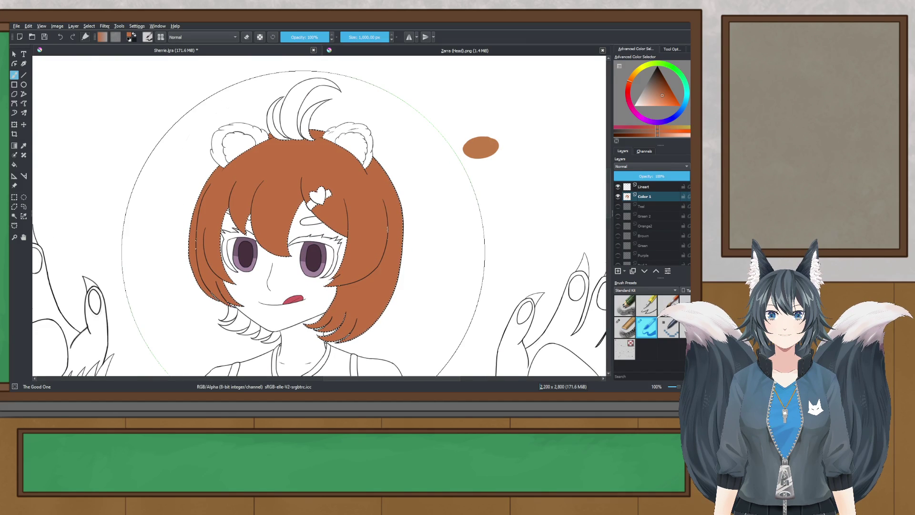
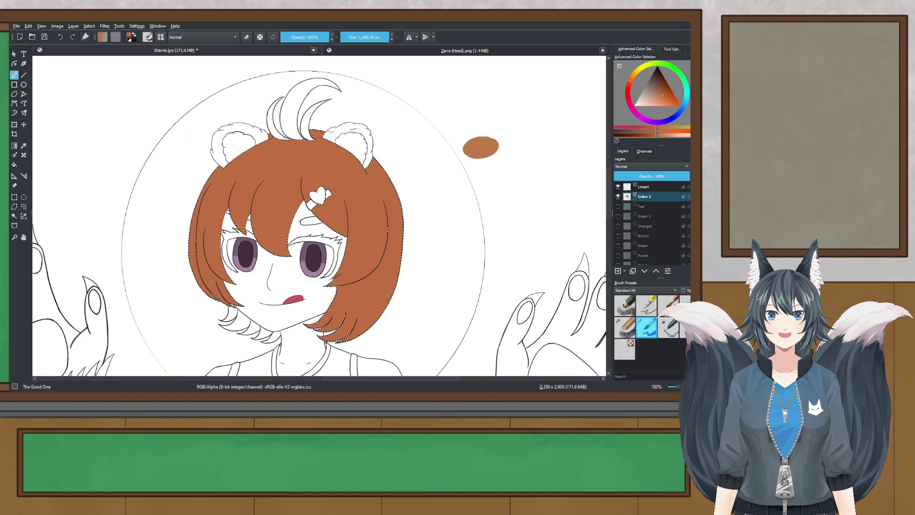
key("ctrl+z")
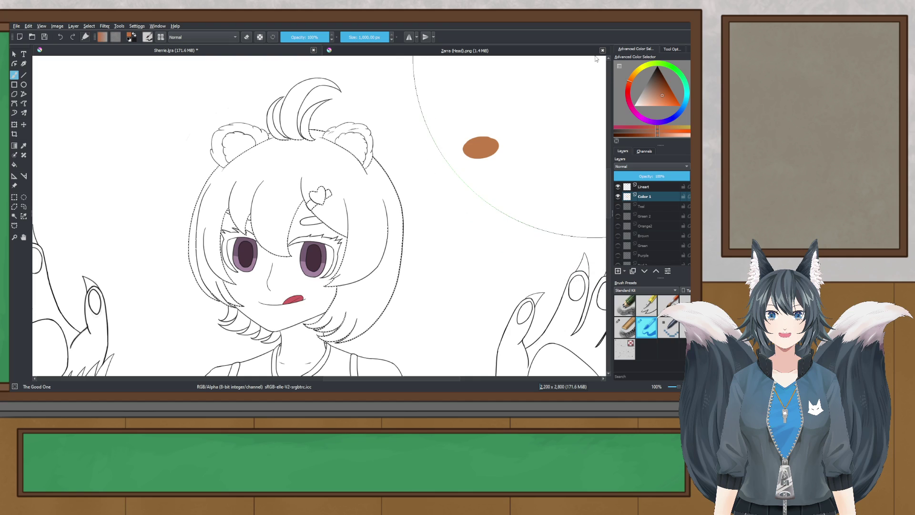
- Try two more warm orange-brown fills on the selected hair, undoing each one
left_click(291, 223)
left_click_drag(305, 236, 321, 205)
key("ctrl+z")
left_click(659, 95)
left_click(346, 205)
key("ctrl+z")
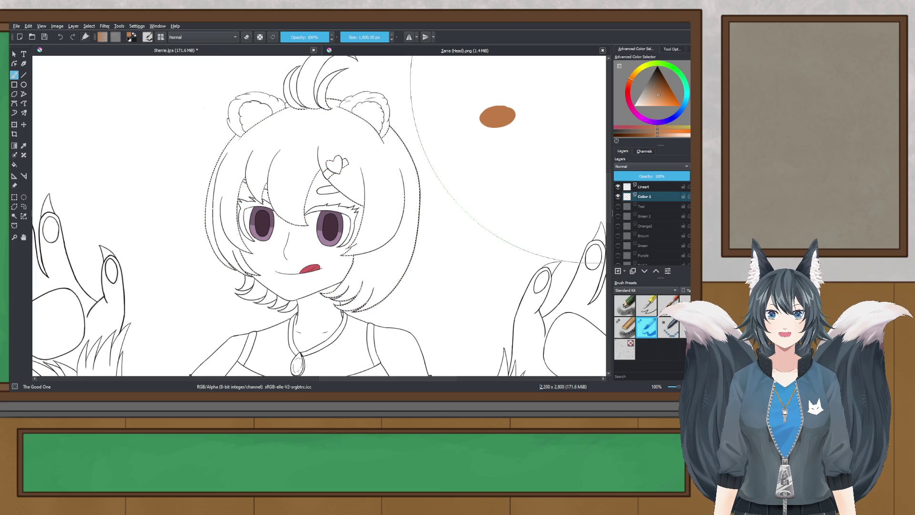
- Fill the selected hair with a softer, lighter brown, compare it up close, and undo the fill
left_click(310, 205)
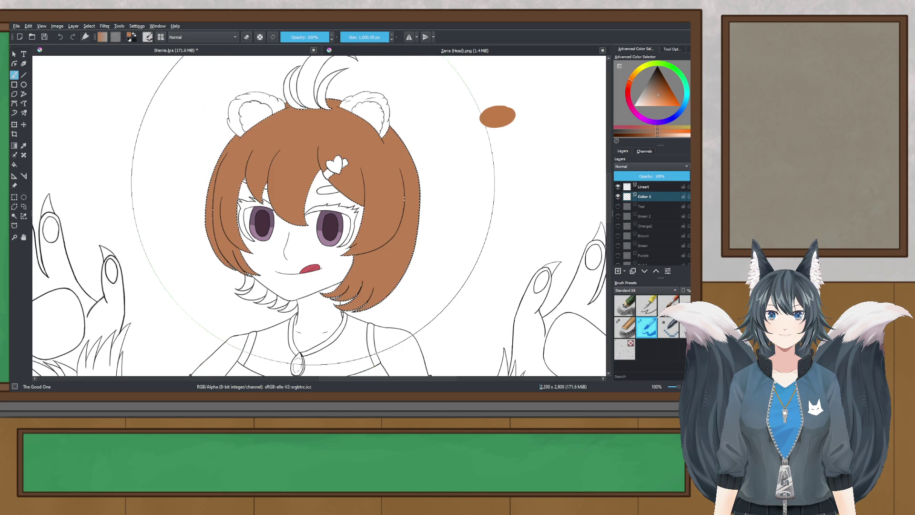
scroll(308, 206, "up", 1)
left_click_drag(307, 207, 313, 219)
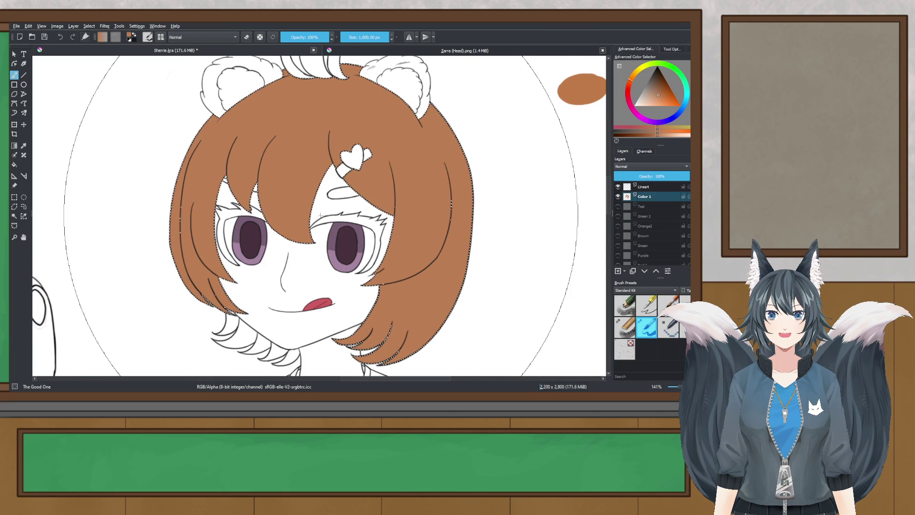
key("ctrl+z")
- Test a darker medium brown and a muted greyish brown on the selected hair, undoing each fill
left_click(661, 91)
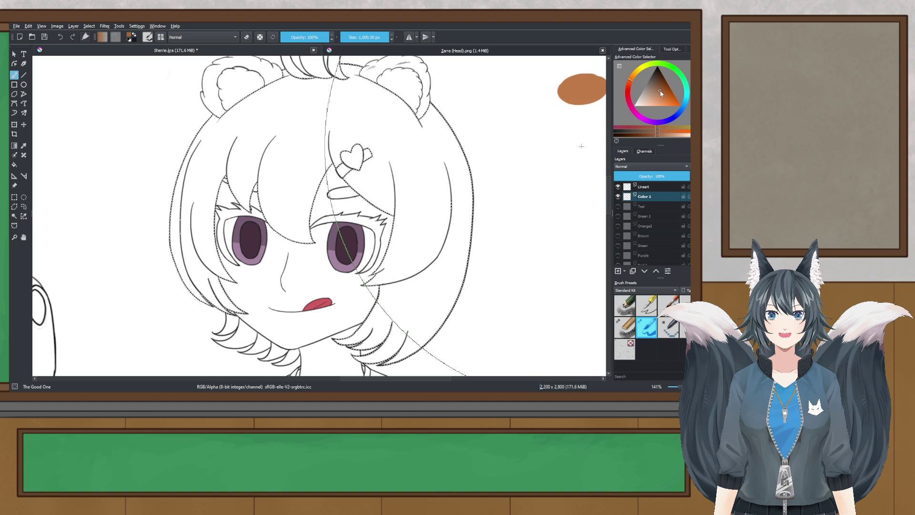
left_click(332, 214)
scroll(333, 213, "down", 1)
scroll(332, 214, "up", 1)
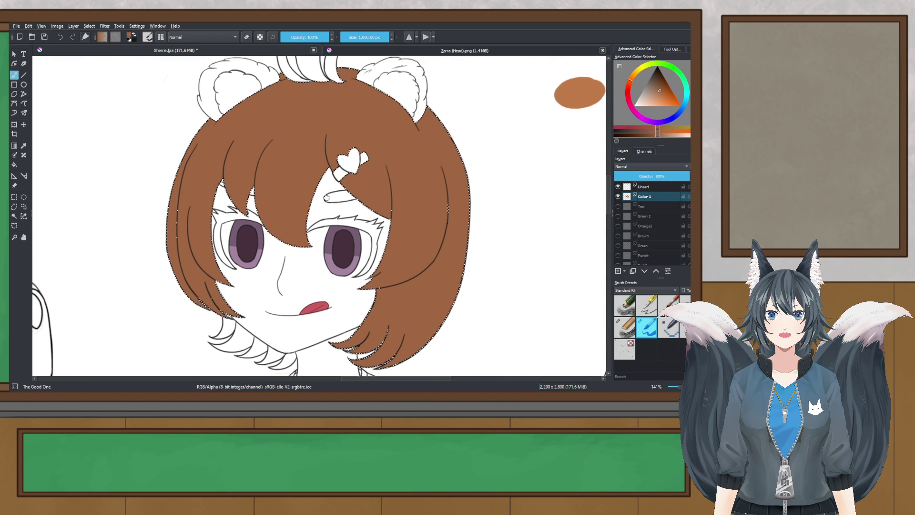
key("ctrl+z")
left_click(655, 90)
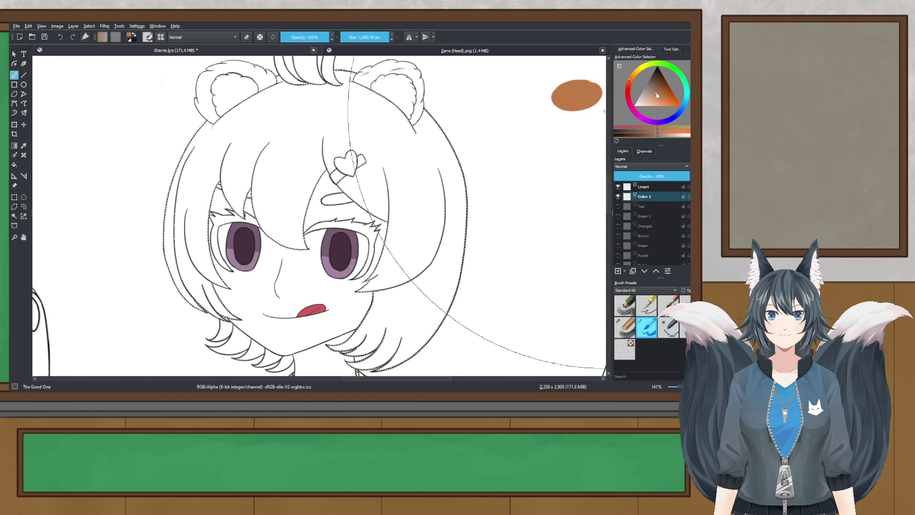
left_click(334, 235)
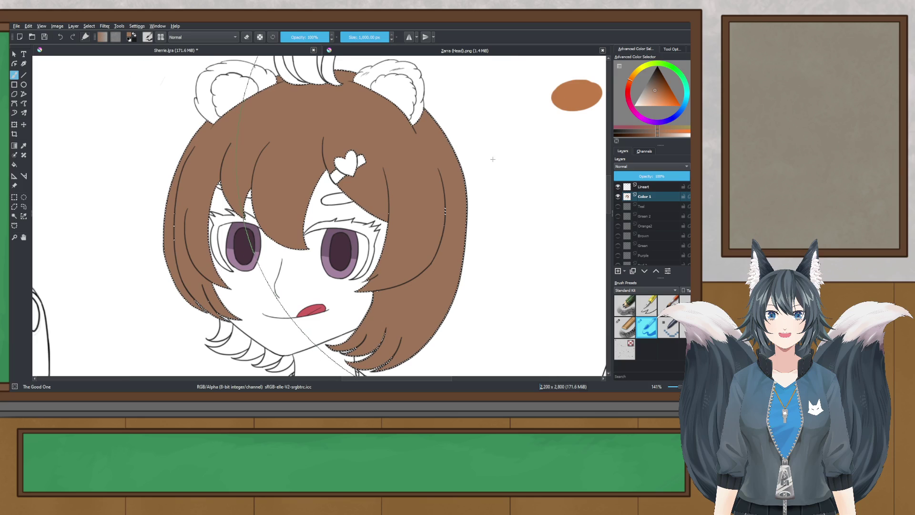
scroll(334, 235, "down", 1)
key("ctrl+z")
- Test a saturated reddish brown and a deeper rust brown on the selected hair, undoing each fill
left_click(665, 88)
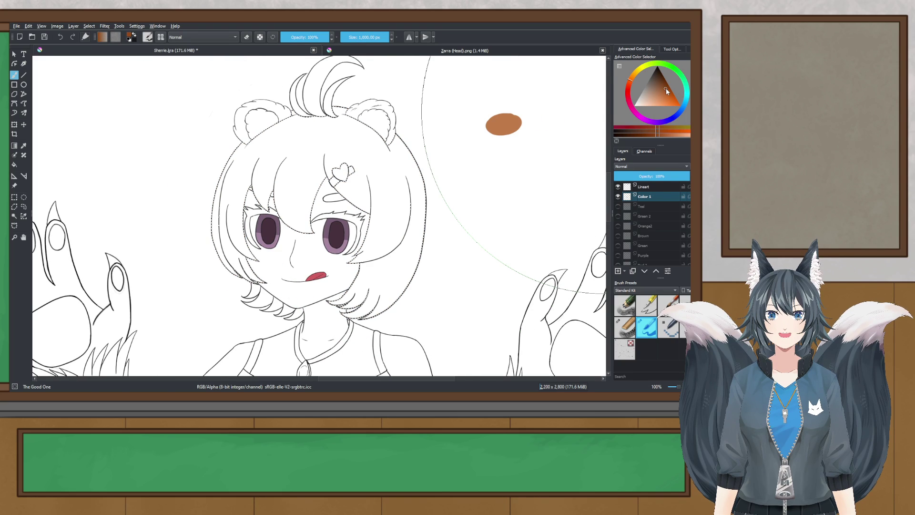
left_click(338, 219)
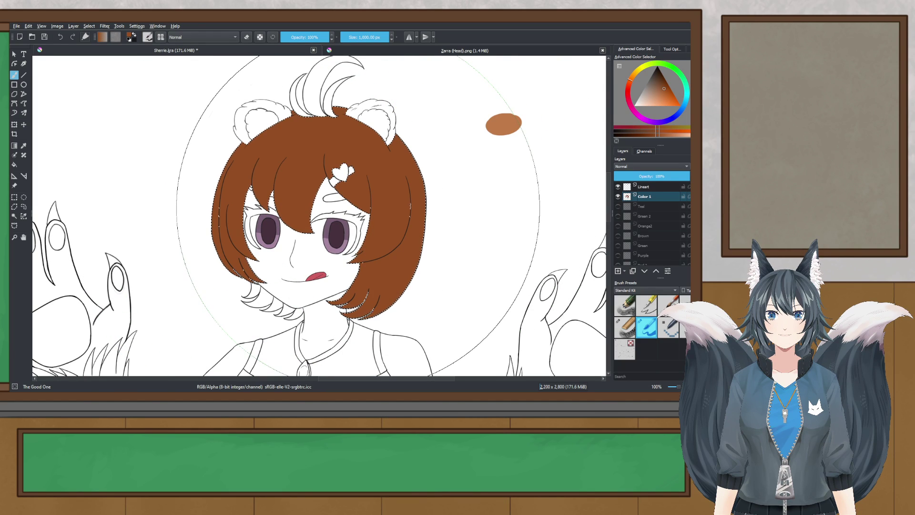
key("ctrl+z")
left_click_drag(670, 95, 671, 89)
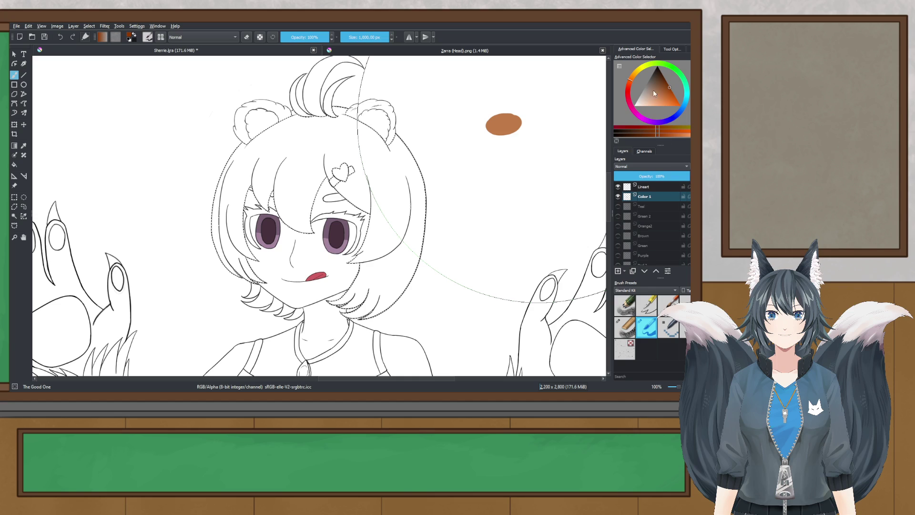
left_click(353, 229)
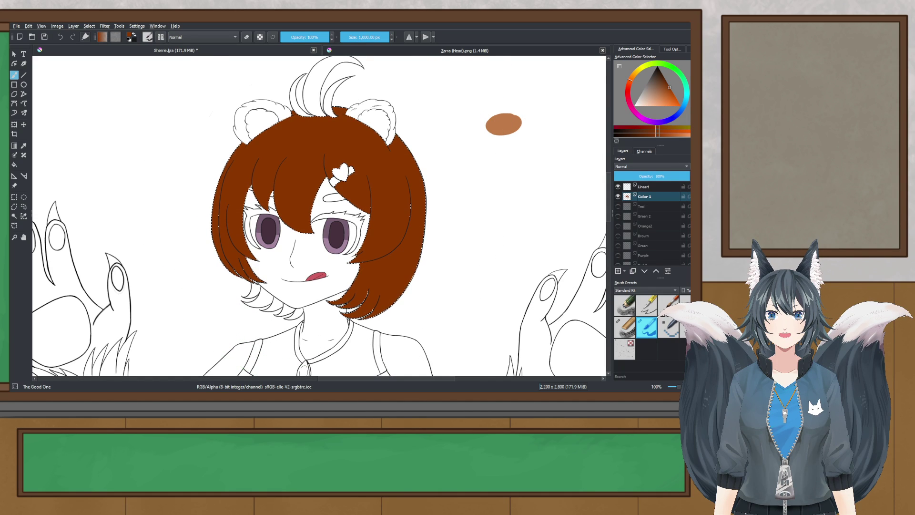
key("ctrl+z")
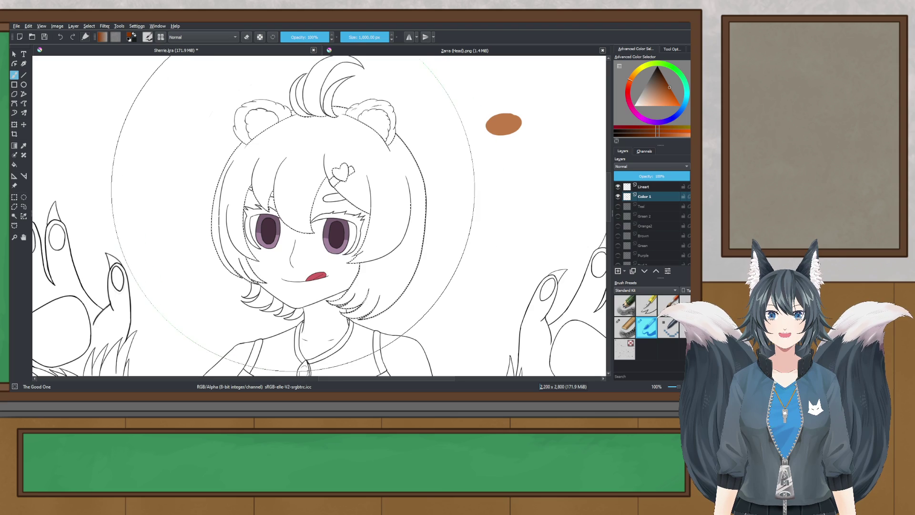
- Fill the selected hair with a light peachy orange and check it against the full figure
left_click_drag(669, 94, 661, 104)
left_click(353, 210)
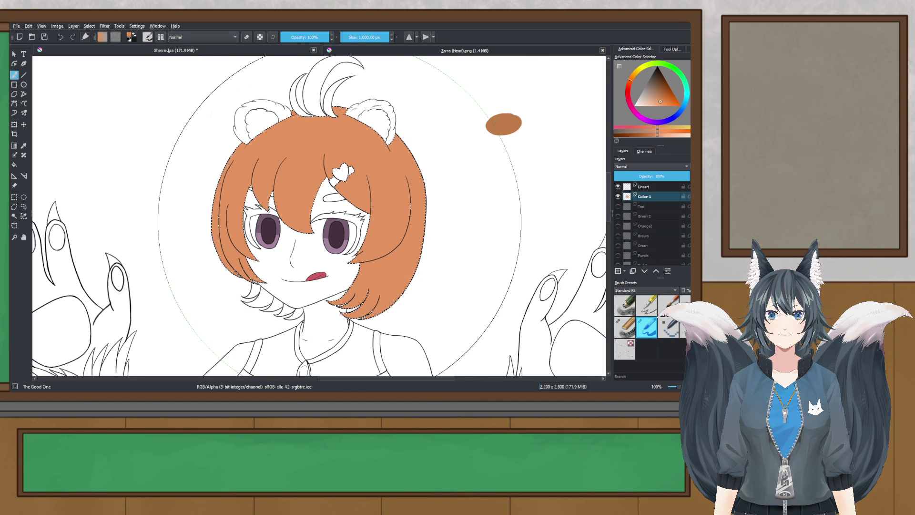
scroll(336, 220, "down", 1)
scroll(313, 216, "down", 2)
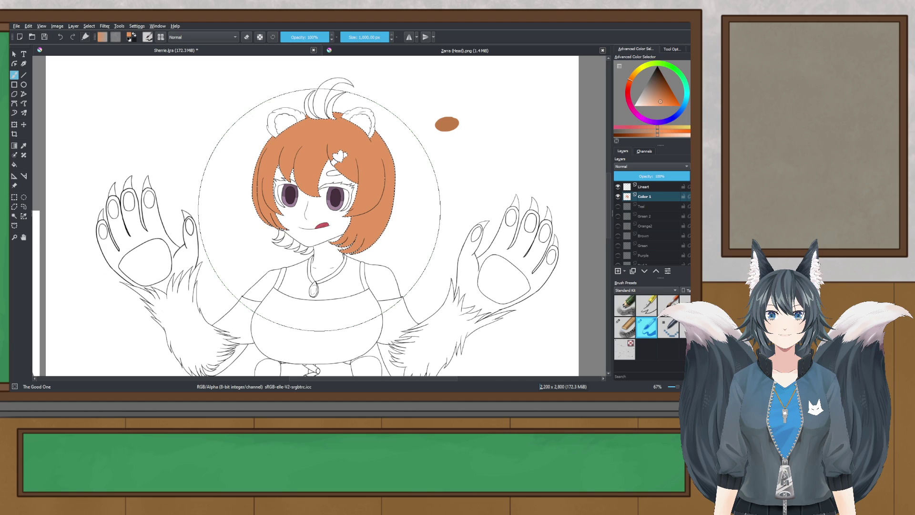
key("plus")
scroll(318, 201, "up", 2)
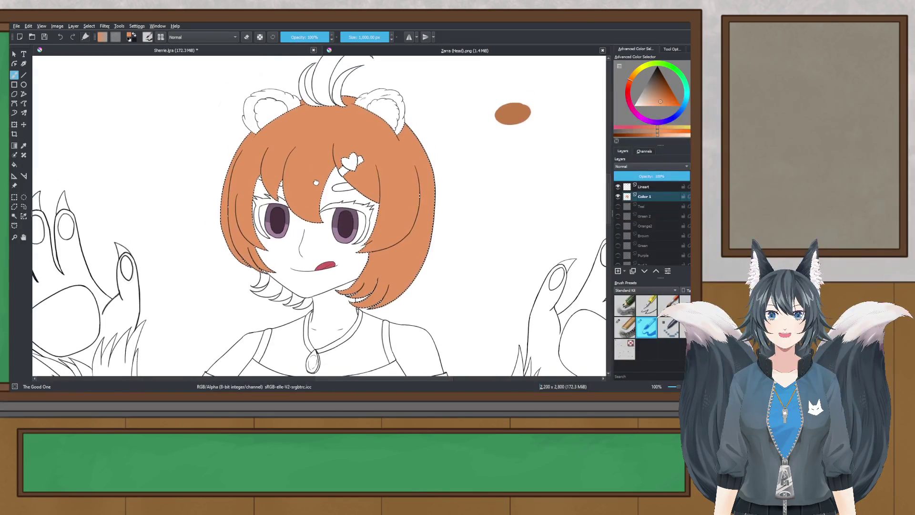
key("minus")
key("minus")
key("minus")
scroll(318, 191, "down", 5)
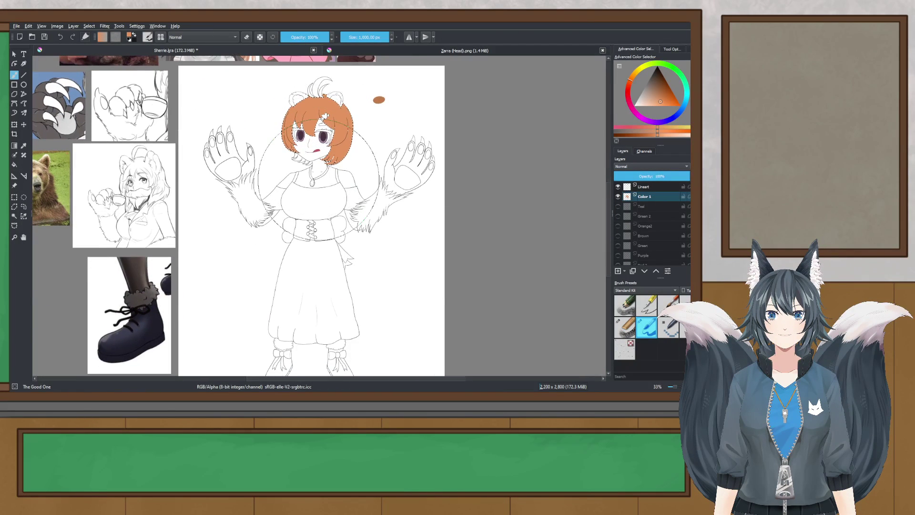
mouse_move(312, 284)
left_mouse_down()
mouse_move(318, 275)
mouse_move(315, 283)
left_mouse_up()
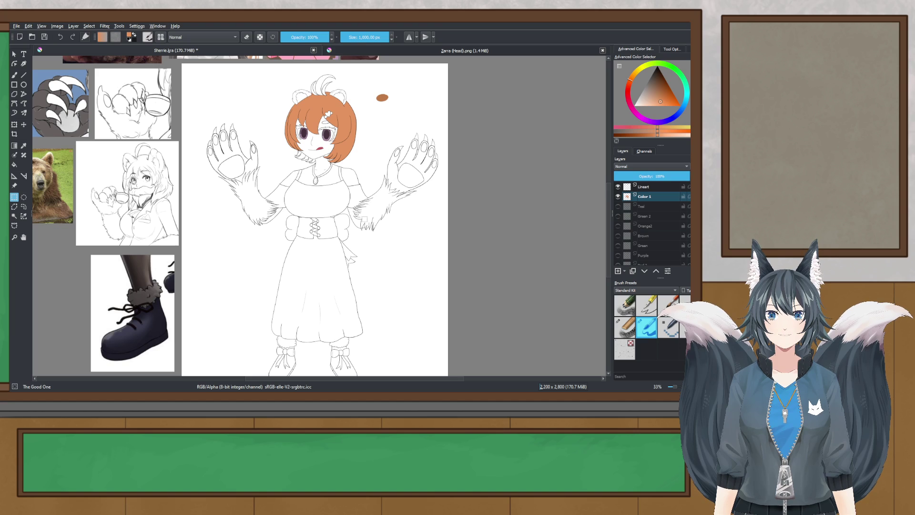
- Undo the deselection and the light peachy orange fill so the hair is blank and selected
key("plus")
key("plus")
key("plus")
key("plus")
key("plus")
key("ctrl+z")
key("ctrl+z")
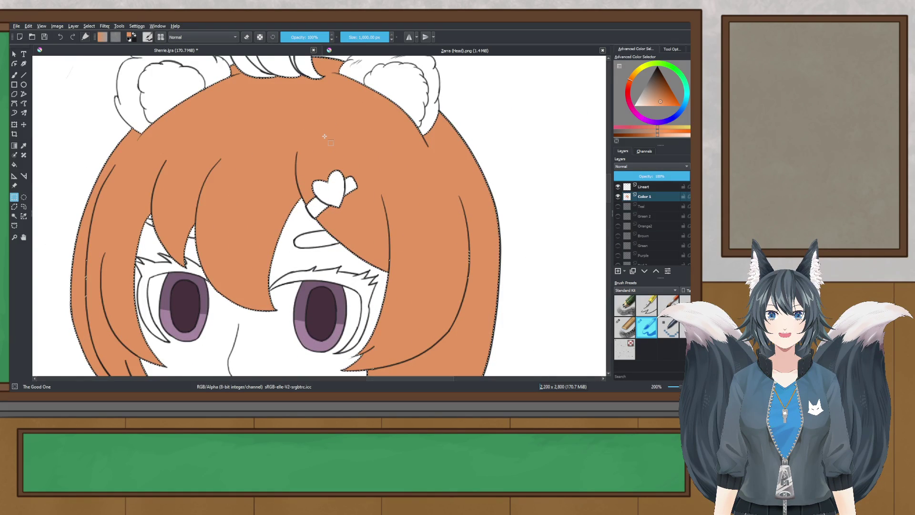
- Pick a brighter, more saturated orange, brush it over the selected hair, and undo the fill
left_click(666, 100)
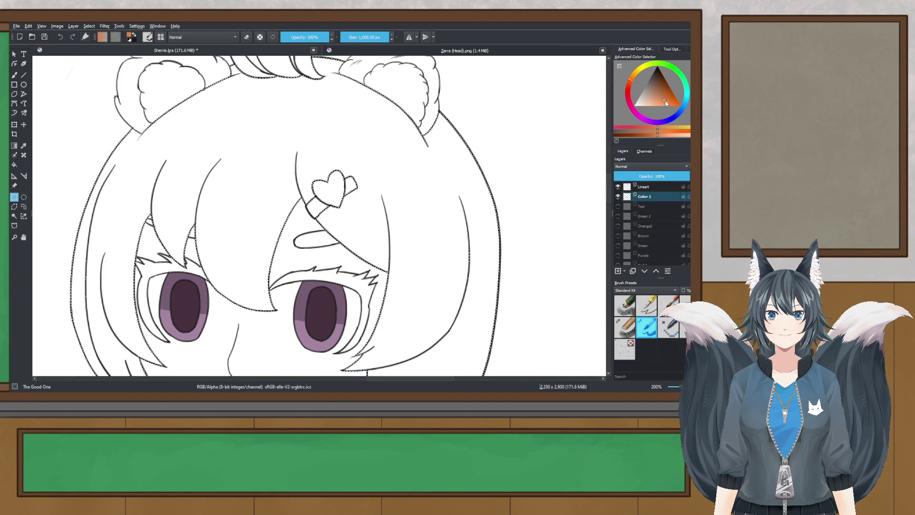
left_click(14, 75)
scroll(191, 129, "down", 3)
left_click_drag(286, 229, 221, 167)
scroll(194, 157, "up", 1)
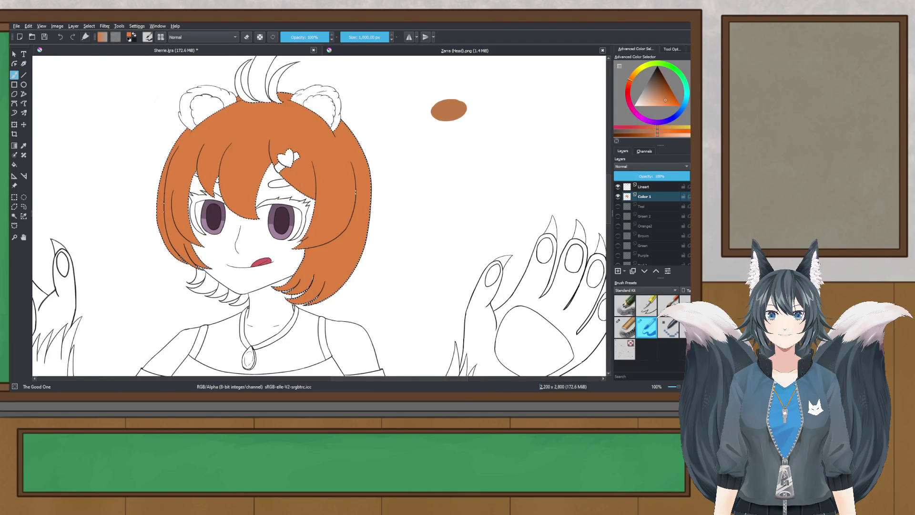
key("ctrl+z")
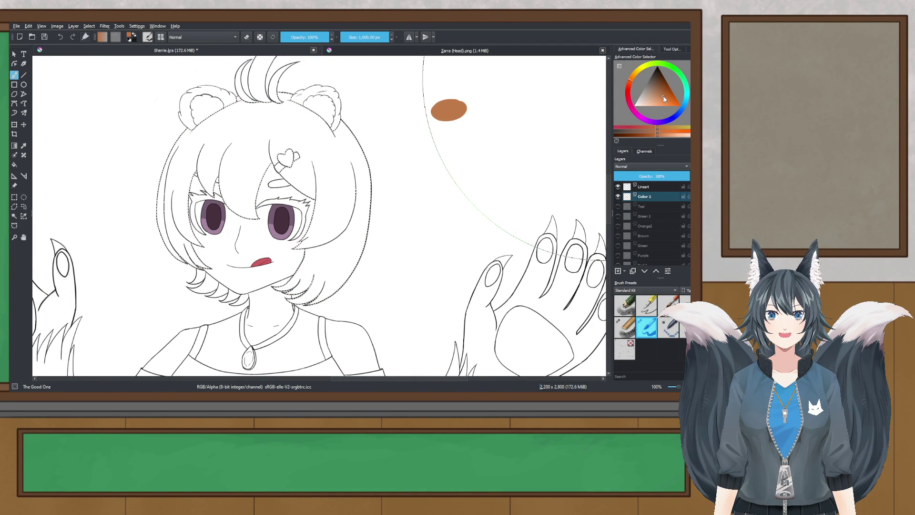
- Test a medium orange-brown on the selected hair, switch the colour to a light peachy orange, and undo the fill
mouse_move(256, 203)
left_mouse_down()
mouse_move(274, 194)
mouse_move(299, 207)
left_mouse_up()
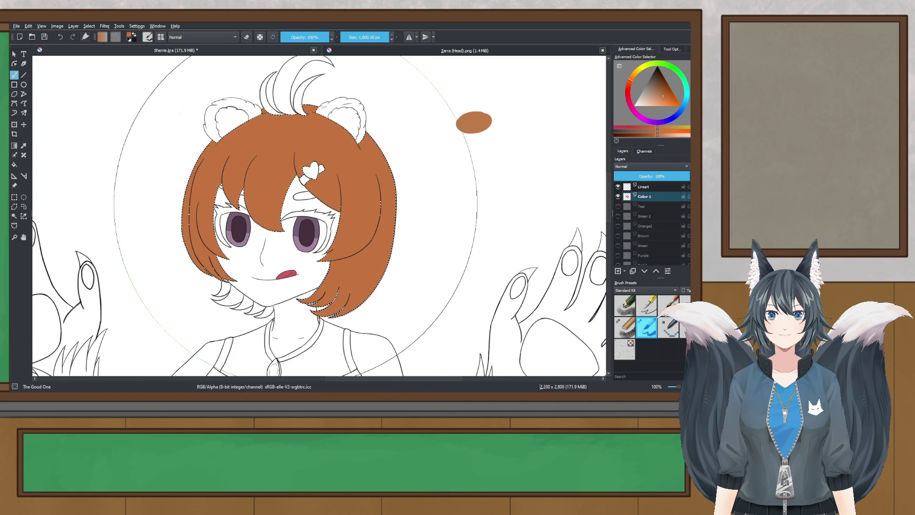
key("l")
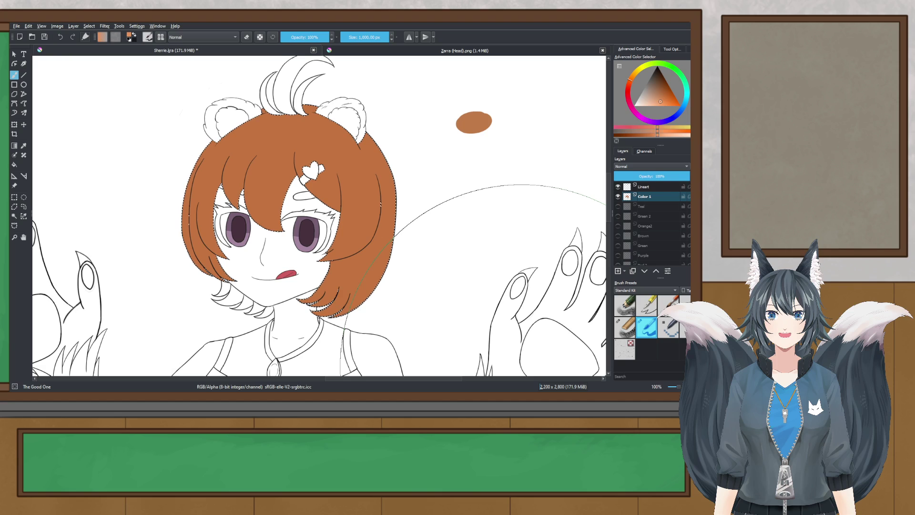
key("ctrl+z")
- Fill the hair with the light peachy orange, paint a more saturated orange over one side, and compare the two
left_click(284, 197)
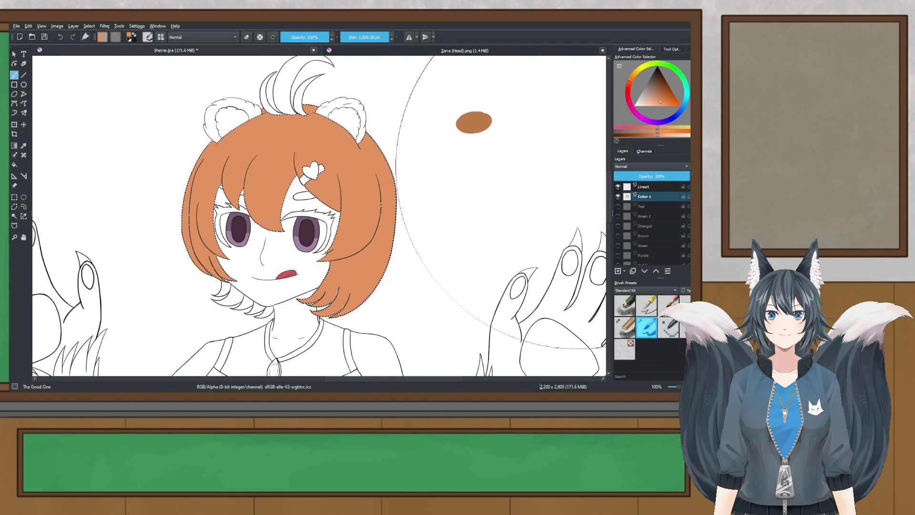
left_click(665, 100)
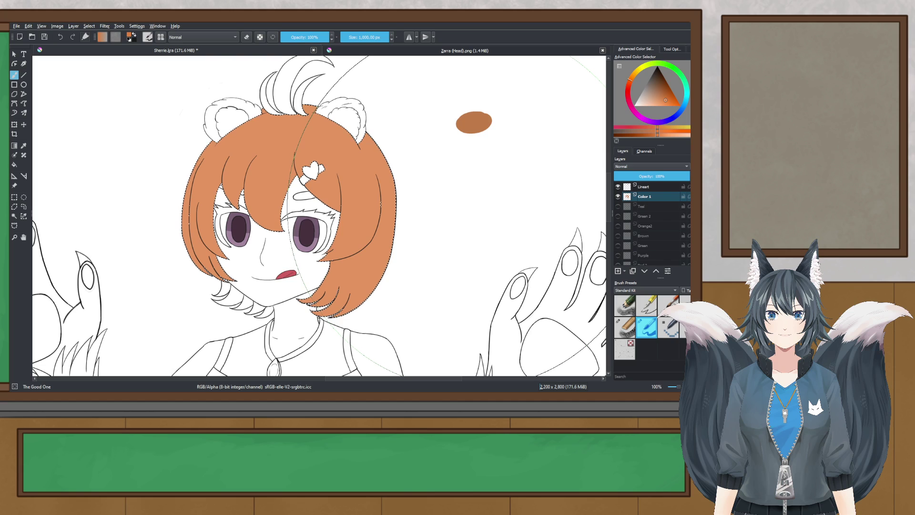
left_click(482, 217)
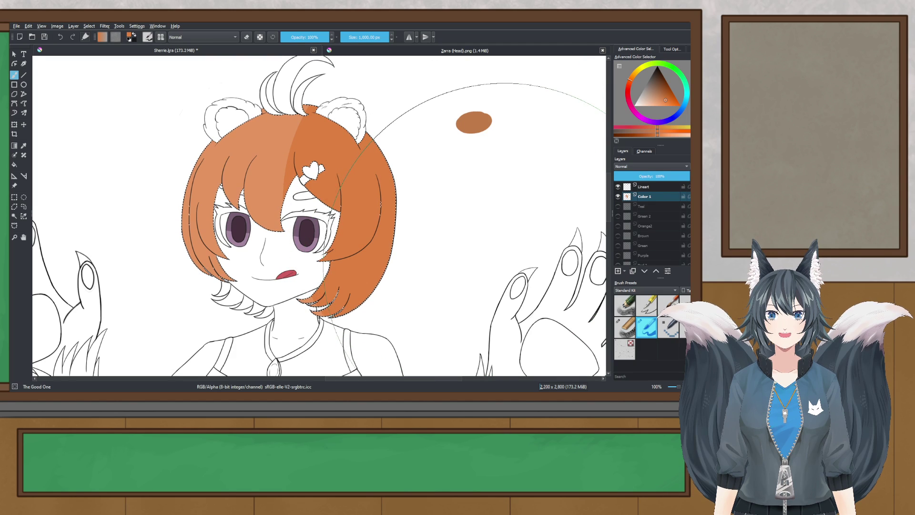
scroll(467, 217, "up", 2)
scroll(468, 216, "down", 1)
left_click_drag(472, 216, 522, 215)
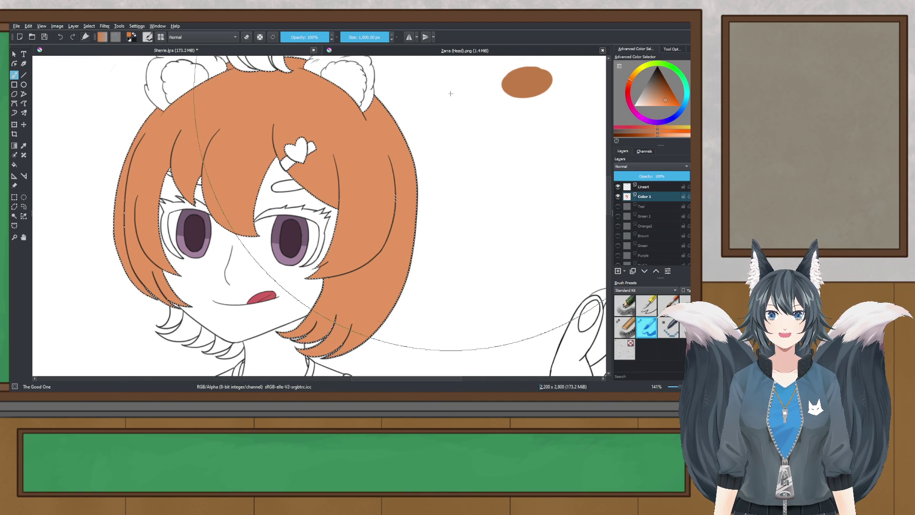
scroll(353, 165, "down", 3)
scroll(353, 167, "up", 1)
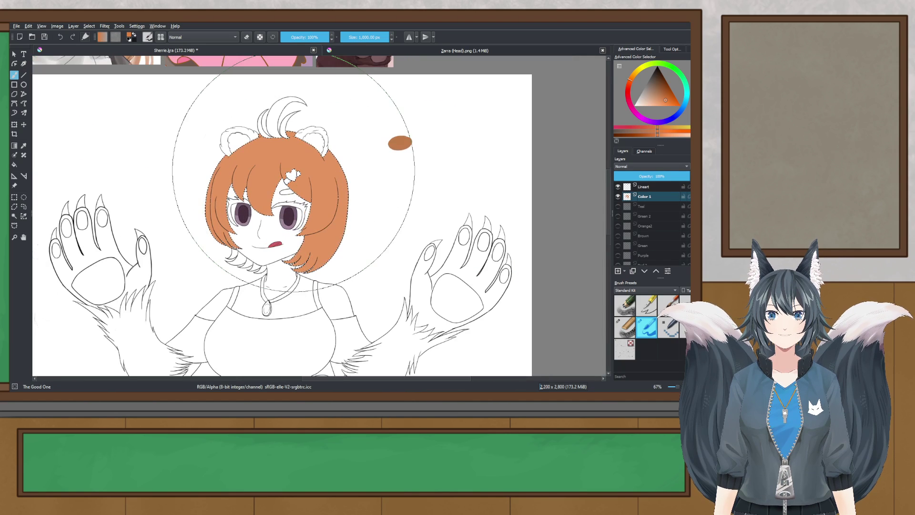
- Sample the light peachy orange from the hair as the painting colour, and undo both orange fills
left_click(23, 145)
scroll(217, 148, "up", 1)
left_click(292, 169)
left_click_drag(281, 174, 257, 179)
left_click(15, 197)
left_click(169, 158)
key("ctrl+z")
key("ctrl+z")
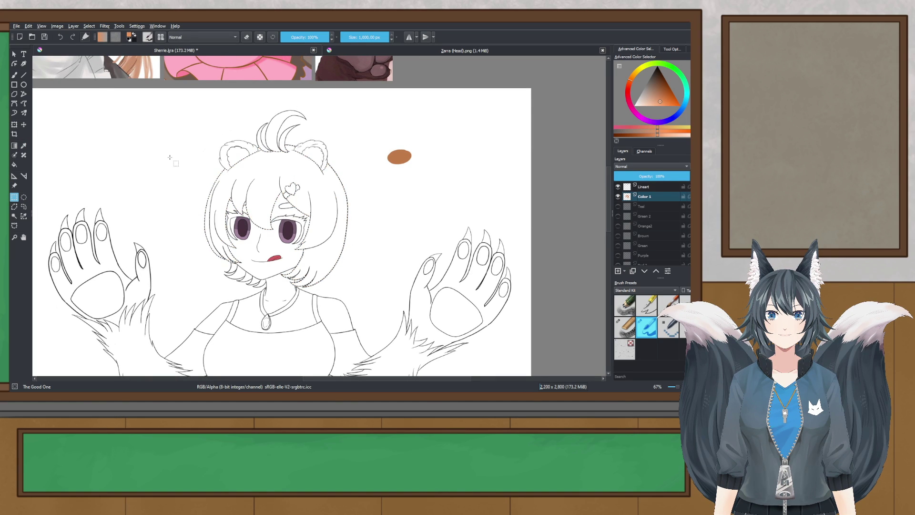
- Paint a light peachy orange swatch below the brown swatch beside the head with a brush about 36 px wide
left_click(15, 75)
left_click(344, 37)
scroll(424, 169, "up", 3)
scroll(398, 196, "up", 1)
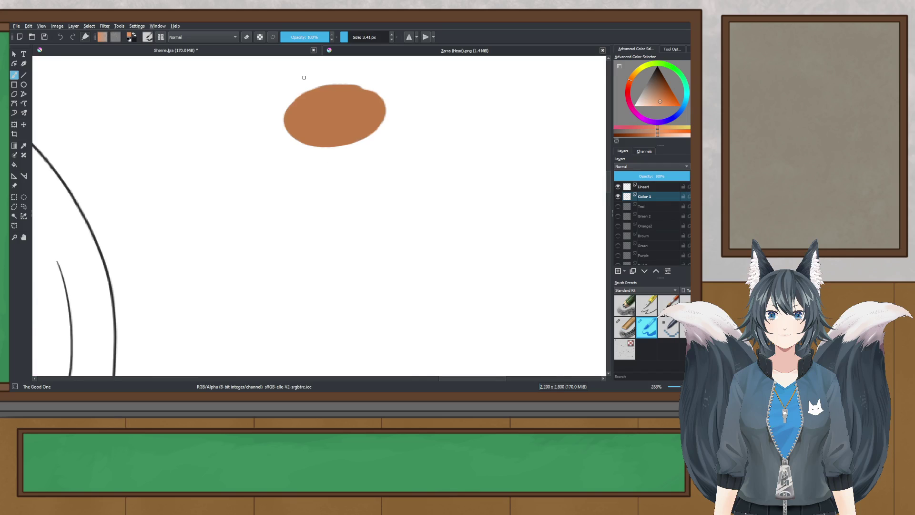
left_click_drag(310, 212, 343, 208)
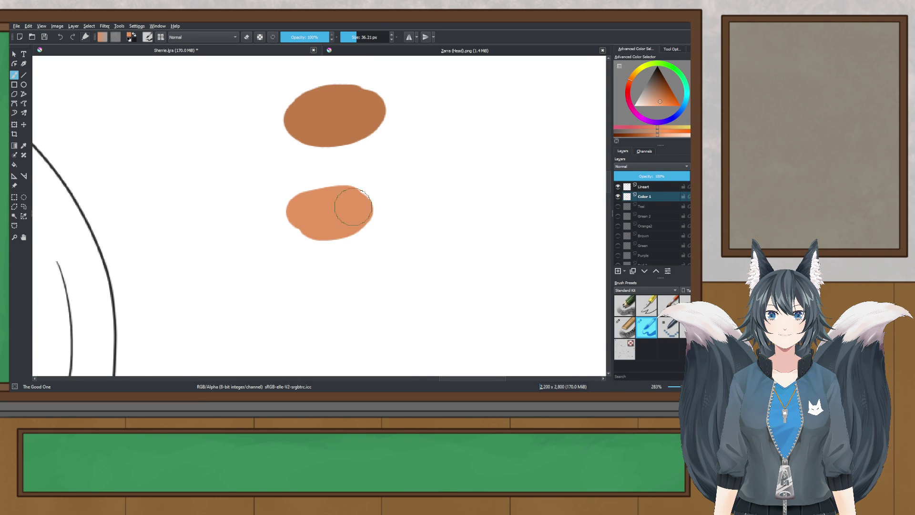
scroll(344, 205, "down", 4)
left_click_drag(362, 256, 484, 205)
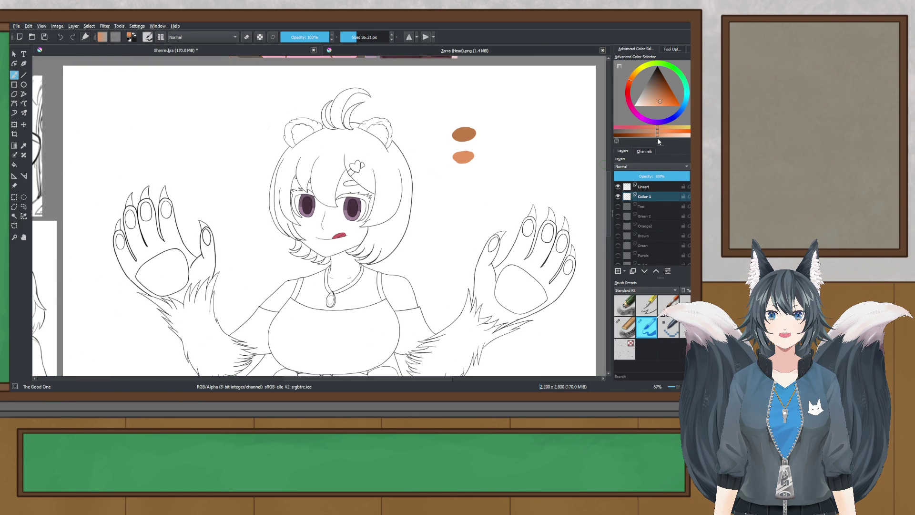
- Select the hair and fill it with a slightly lighter peachy orange using a 1,000 px brush
left_click(661, 136)
scroll(385, 223, "up", 2)
scroll(428, 210, "down", 1)
left_click_drag(425, 212, 319, 265)
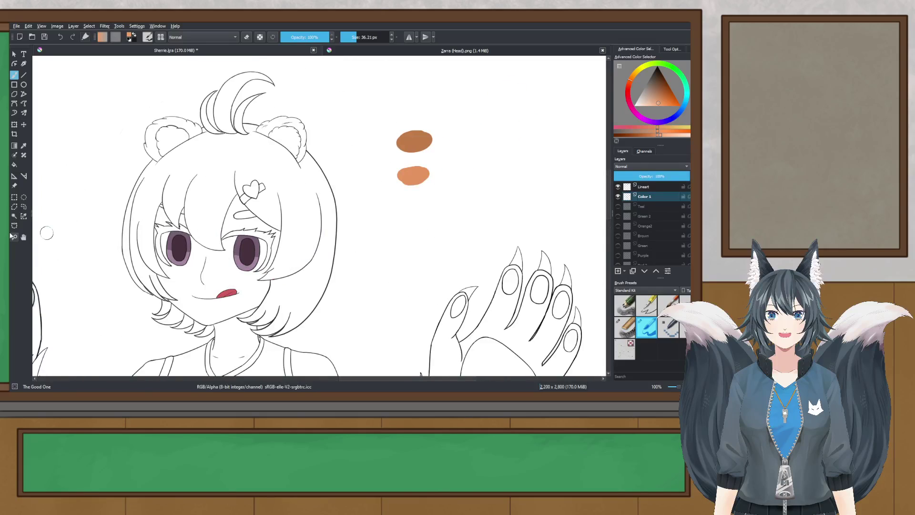
left_click(14, 216)
left_click(15, 75)
left_click(229, 234)
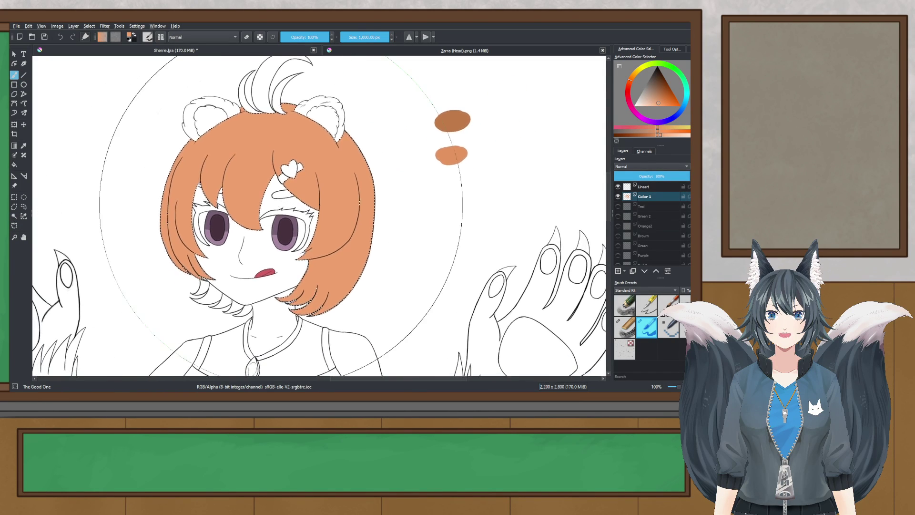
- Compare the orange hair with the whole figure and the reference images, and undo the fill
scroll(307, 191, "down", 2)
scroll(307, 190, "up", 1)
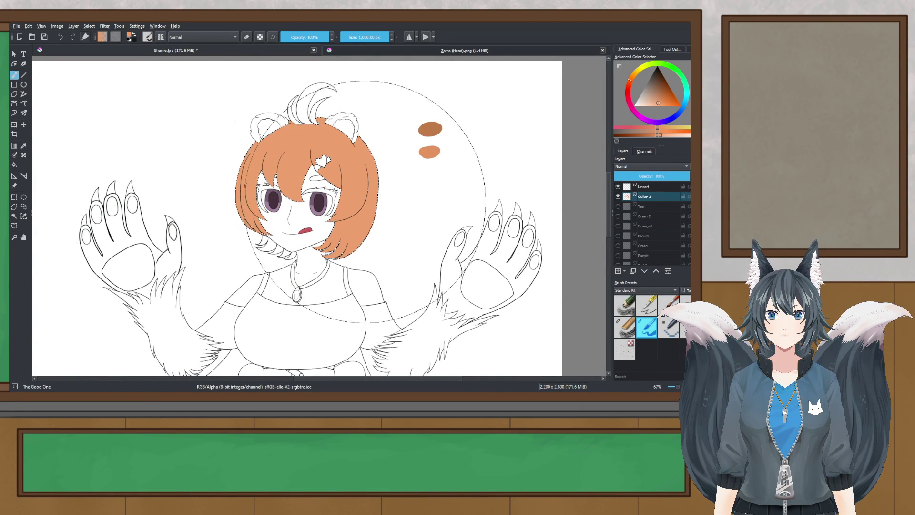
scroll(362, 165, "up", 1)
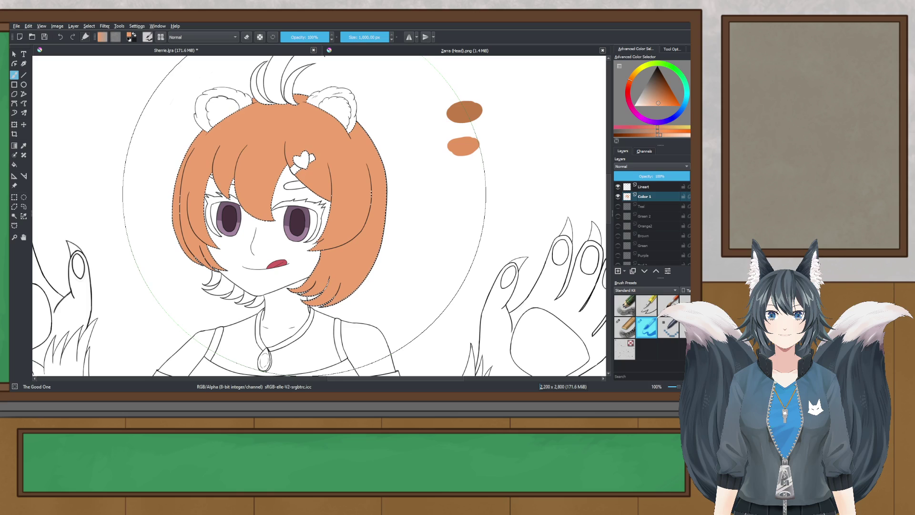
scroll(304, 195, "down", 1)
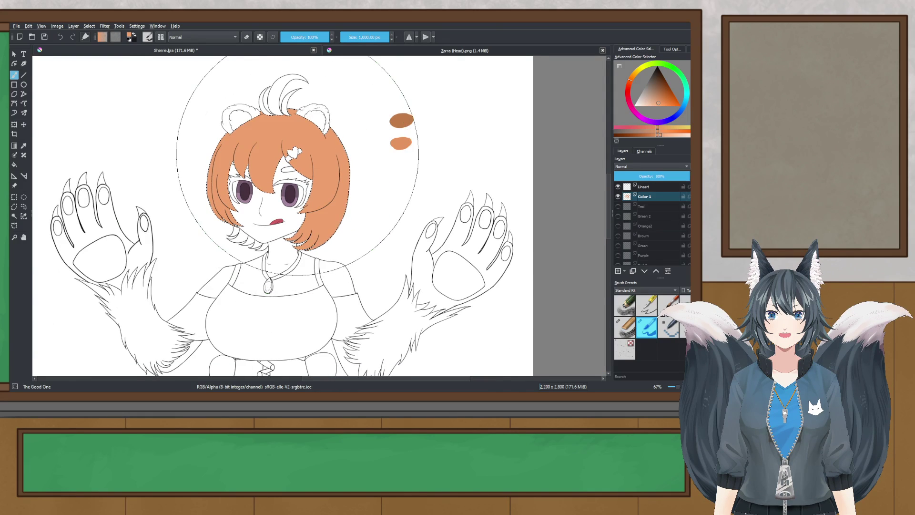
scroll(297, 154, "up", 1)
scroll(298, 155, "down", 2)
scroll(298, 155, "up", 1)
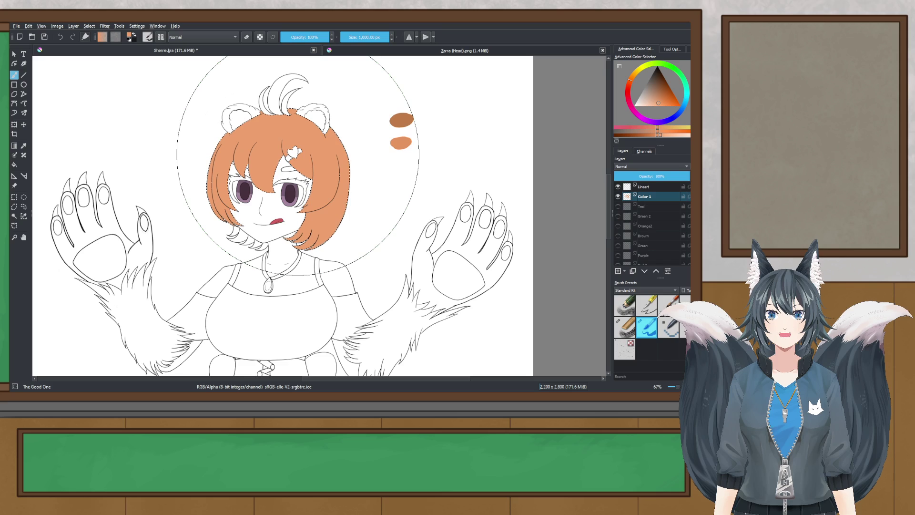
scroll(298, 154, "down", 3)
left_click_drag(291, 282, 306, 265)
scroll(302, 180, "up", 3)
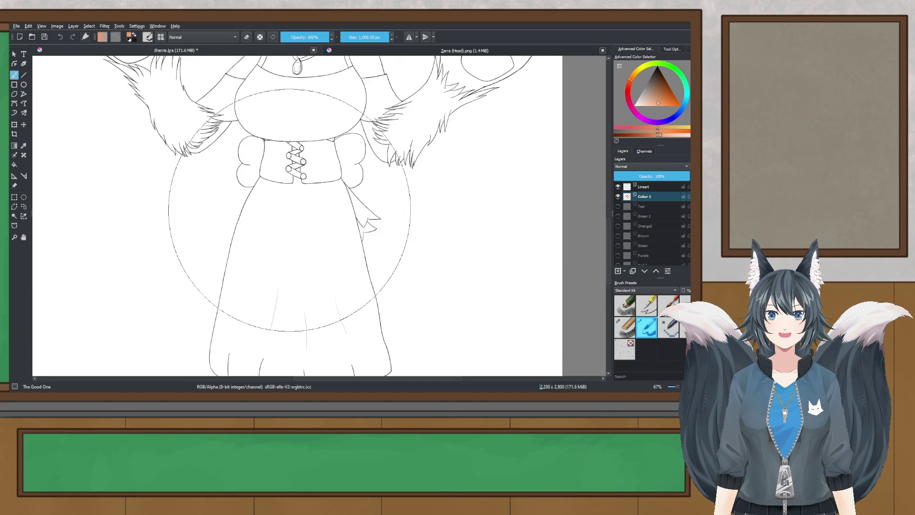
scroll(308, 316, "down", 3)
scroll(308, 316, "up", 3)
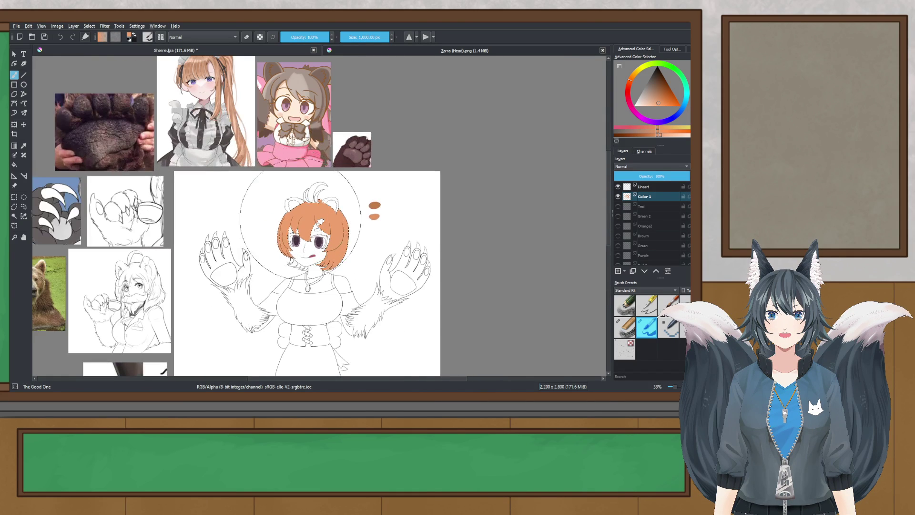
left_click_drag(337, 210, 330, 250)
scroll(293, 228, "up", 1)
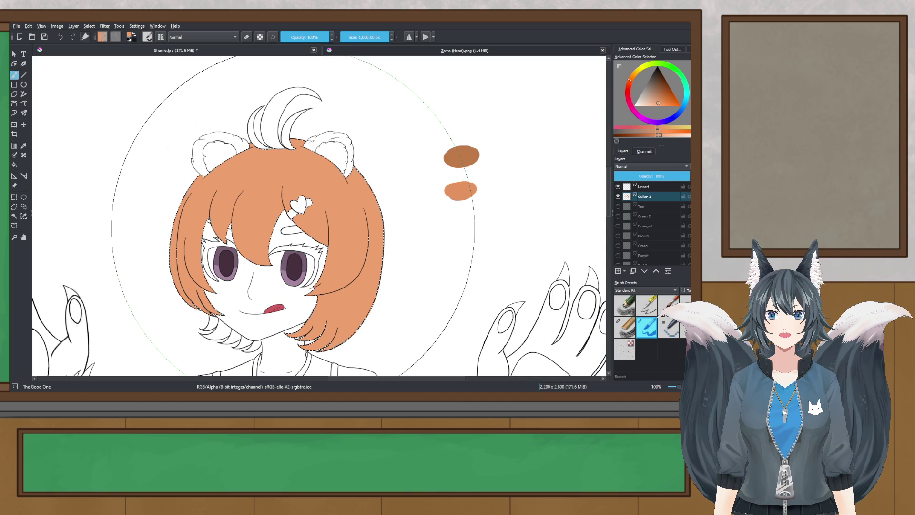
left_click_drag(293, 228, 278, 216)
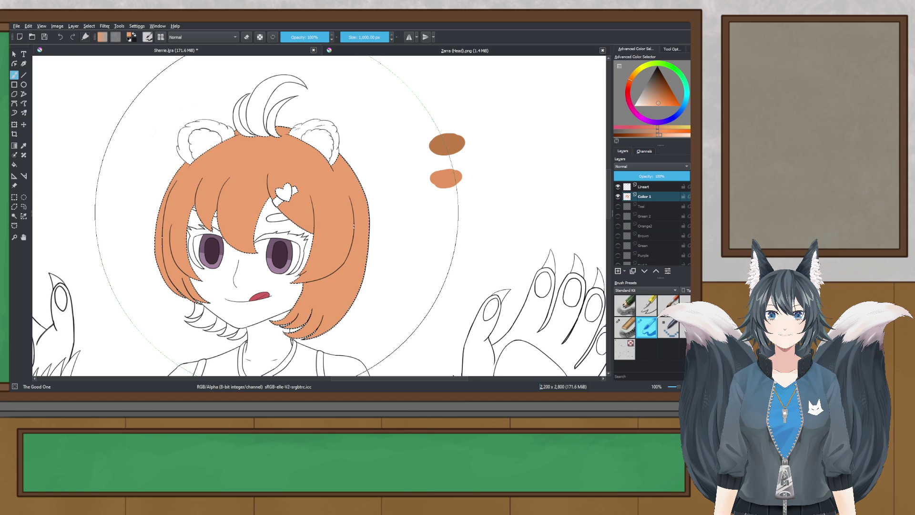
key("ctrl+z")
key("ctrl+z")
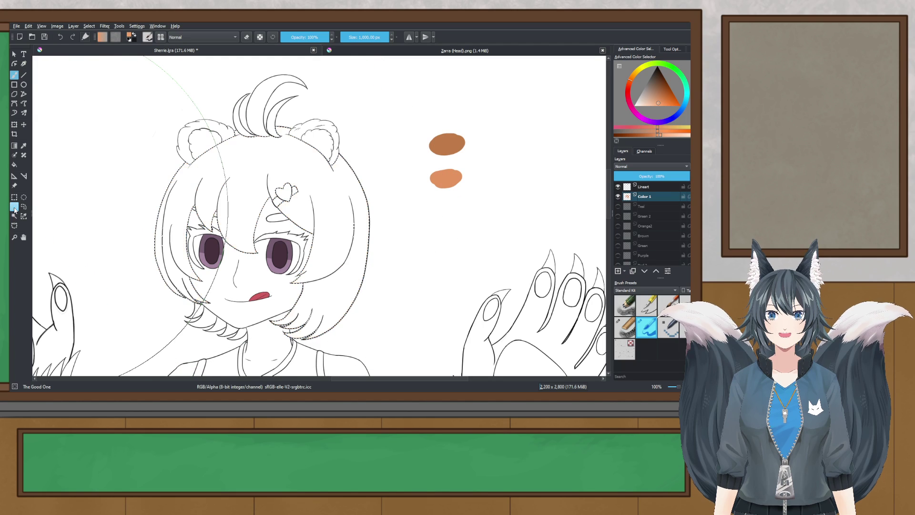
- Select the inner area of both bear ears and fill it with the lighter peachy orange
left_click(14, 197)
scroll(253, 140, "up", 2)
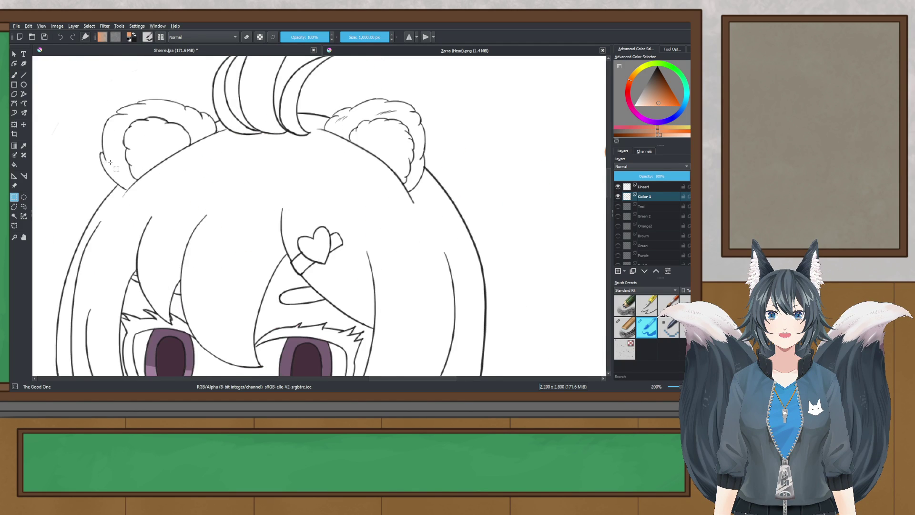
left_click(18, 216)
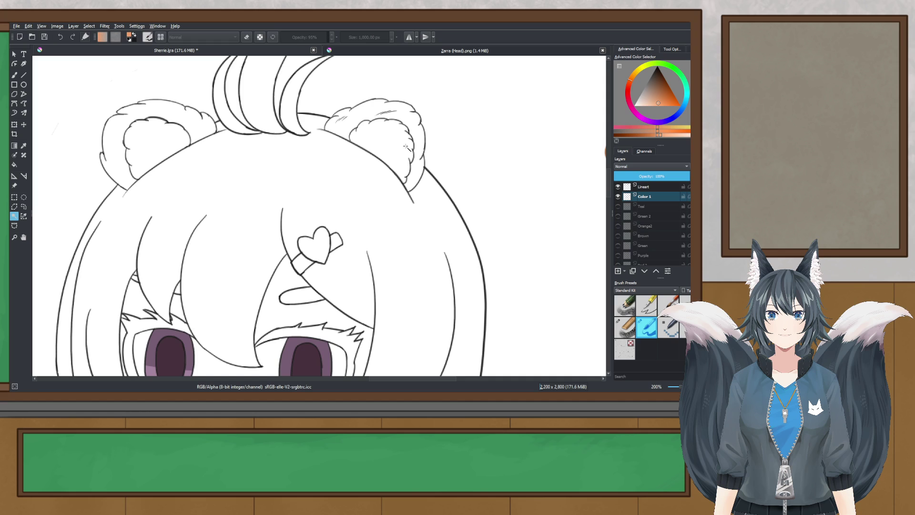
left_click(14, 75)
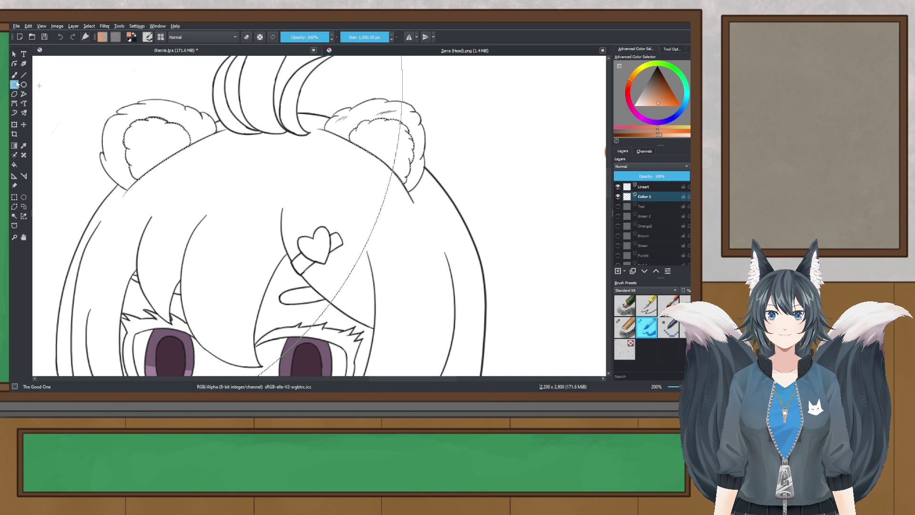
left_click(147, 152)
scroll(148, 151, "down", 2)
left_click_drag(148, 152, 67, 152)
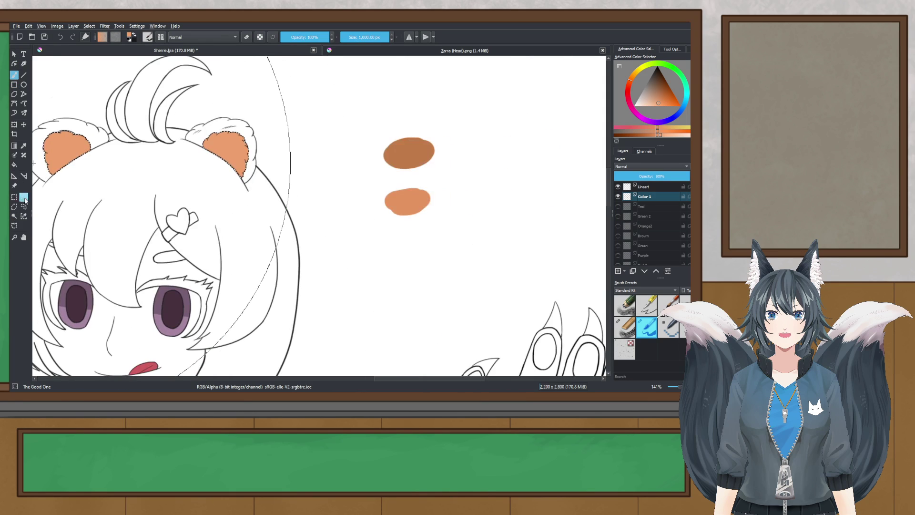
- Sample the lower, peachy orange swatch beside the head as the painting colour
left_click(24, 146)
scroll(403, 193, "up", 2)
left_click(422, 219)
scroll(420, 218, "down", 3)
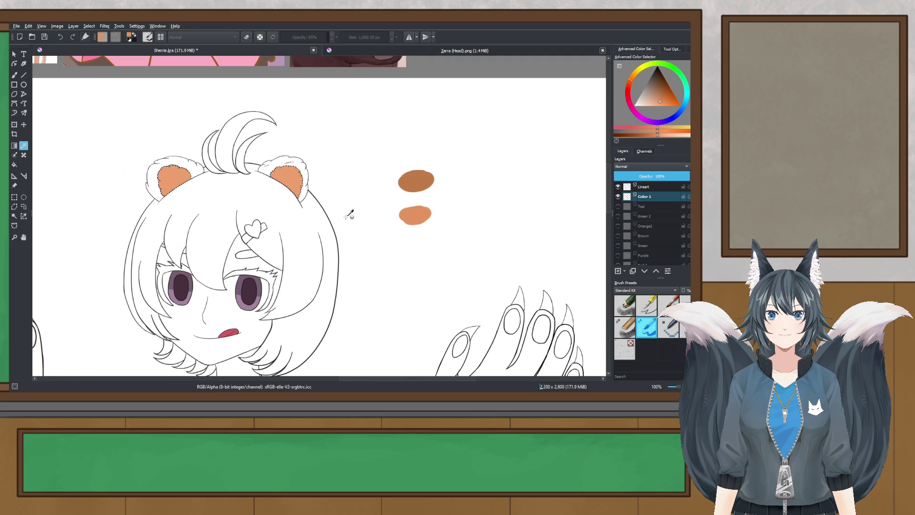
left_click_drag(348, 214, 375, 222)
- Select the outer fur of both ears, fill it with the sampled peachy orange, and clear the selection
scroll(202, 184, "up", 1)
left_click(14, 197)
left_click(259, 203)
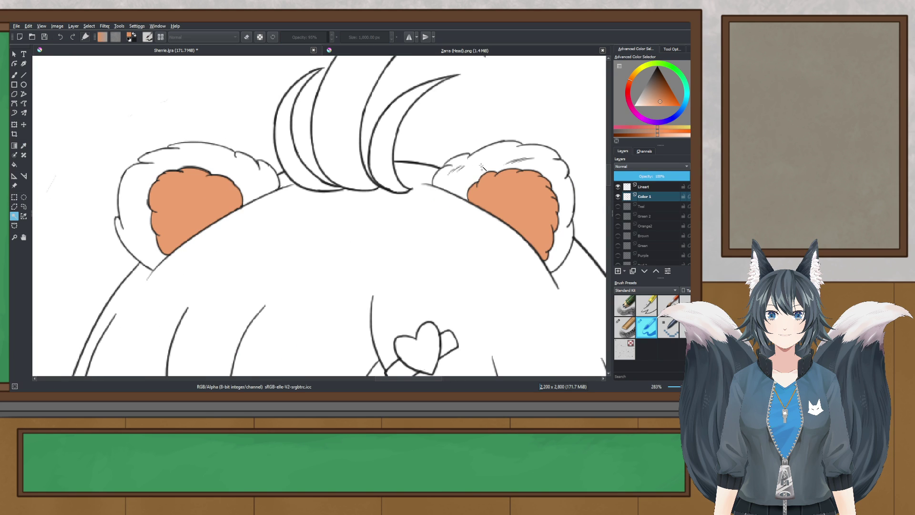
left_click(15, 74)
left_click(15, 75)
key("shift+BackSpace")
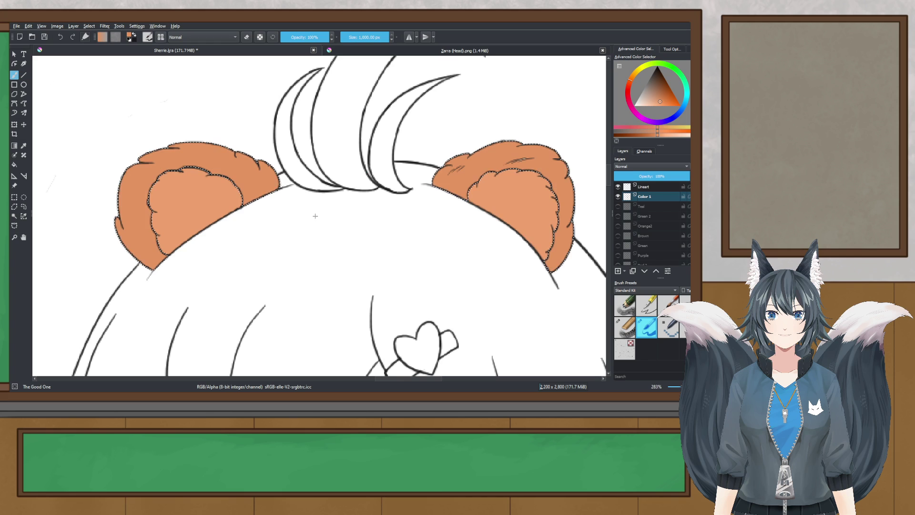
scroll(272, 167, "down", 4)
left_click(24, 198)
left_click(304, 187)
scroll(321, 201, "up", 1)
left_click_drag(319, 202, 321, 170)
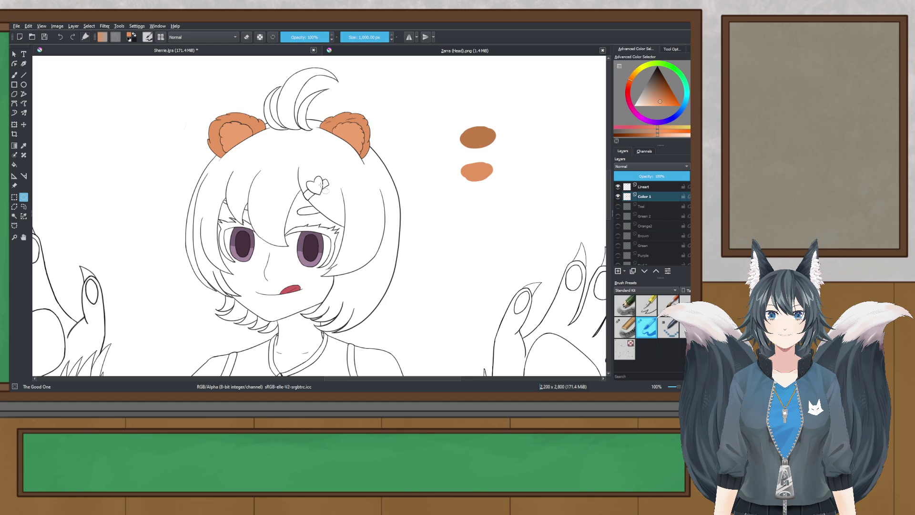
- Remove the orange fills from the outer and inner parts of both ears
scroll(333, 126, "up", 2)
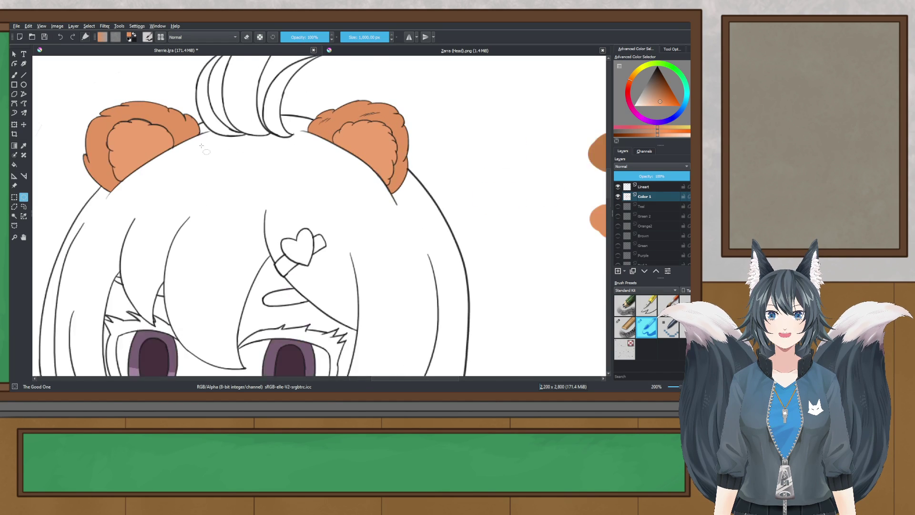
scroll(247, 163, "down", 3)
scroll(276, 172, "up", 2)
scroll(261, 172, "up", 1)
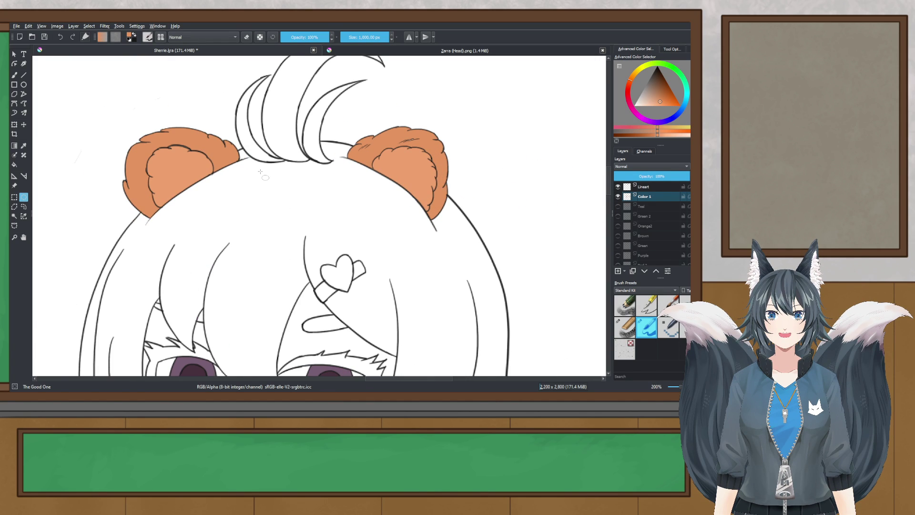
key("Delete")
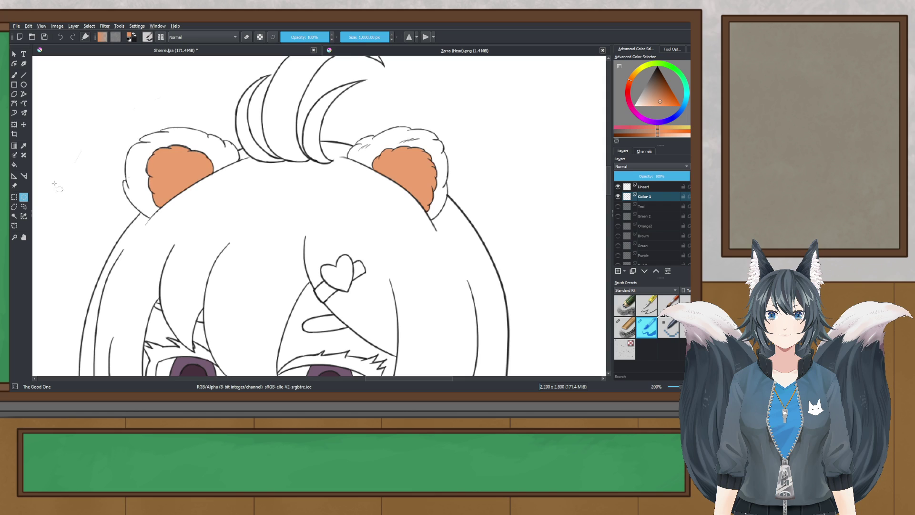
key("Delete")
- Pick a slightly lighter peachy orange as the painting colour
scroll(279, 207, "down", 1)
left_click_drag(279, 207, 243, 179)
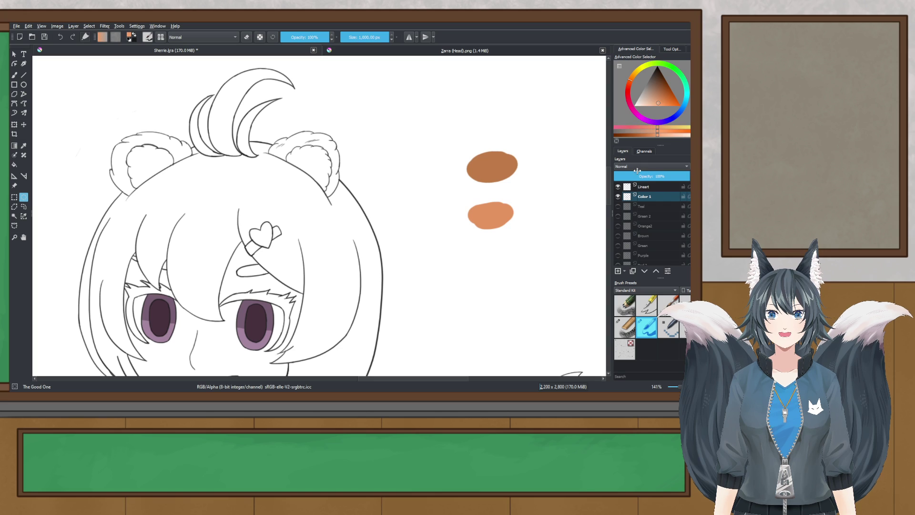
left_click(662, 136)
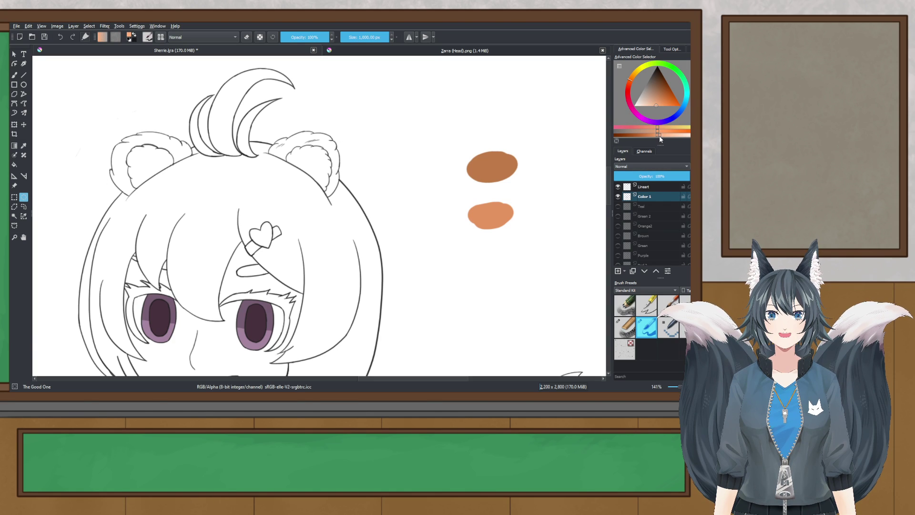
left_click(14, 217)
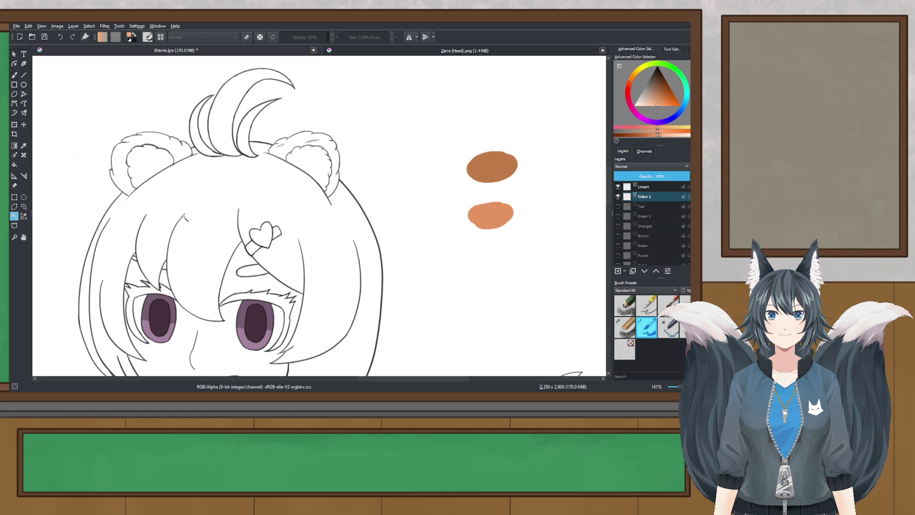
scroll(182, 217, "up", 1)
scroll(182, 217, "down", 1)
left_click_drag(213, 216, 284, 189)
scroll(258, 184, "up", 1)
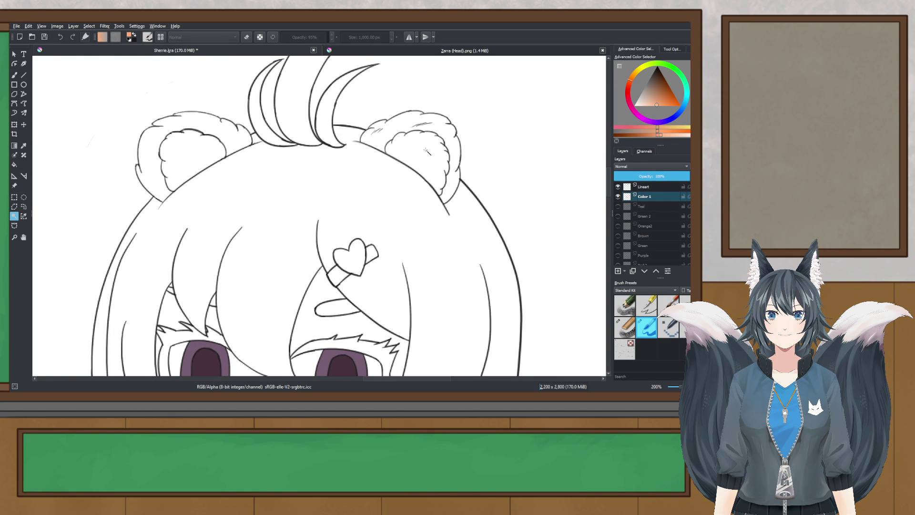
scroll(289, 184, "down", 1)
left_click(16, 201)
left_click(528, 144)
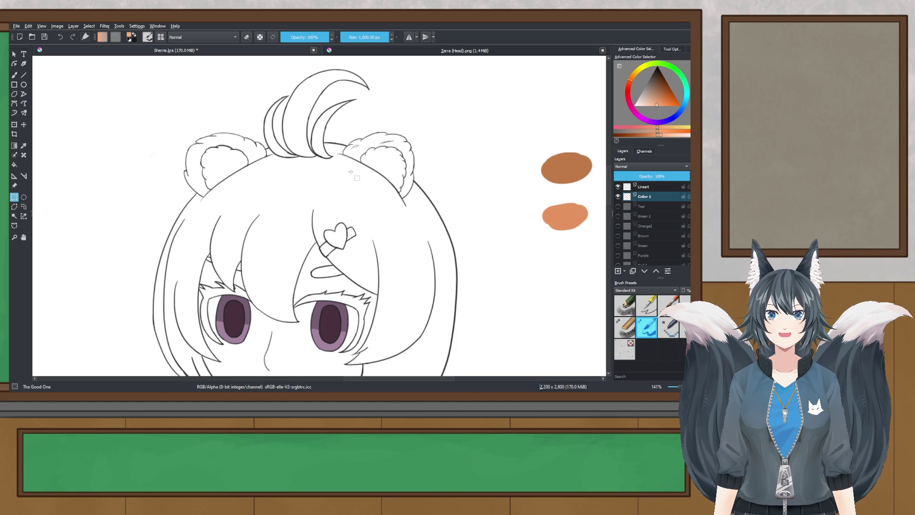
left_click_drag(528, 144, 487, 155)
scroll(428, 206, "up", 1)
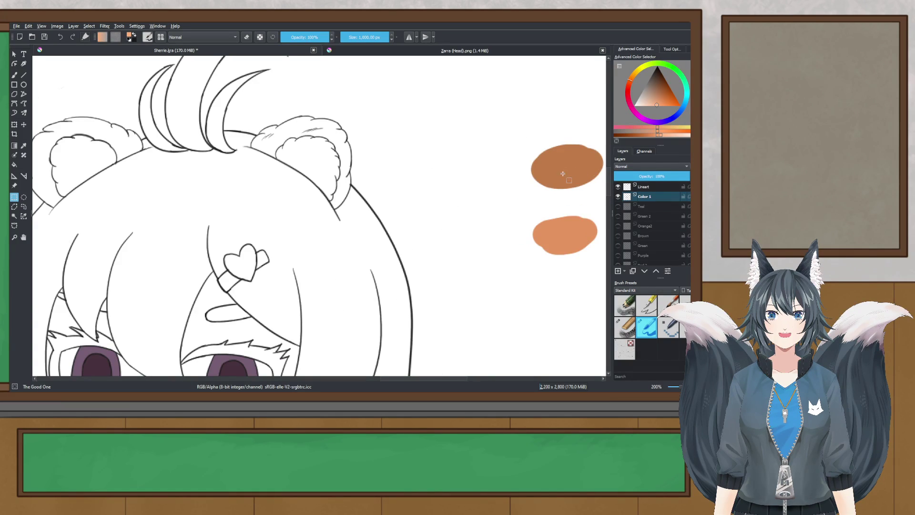
- Sample the lower orange swatch again as the painting colour for the ears
left_click_drag(563, 174, 430, 163)
left_click(24, 146)
left_click(454, 232)
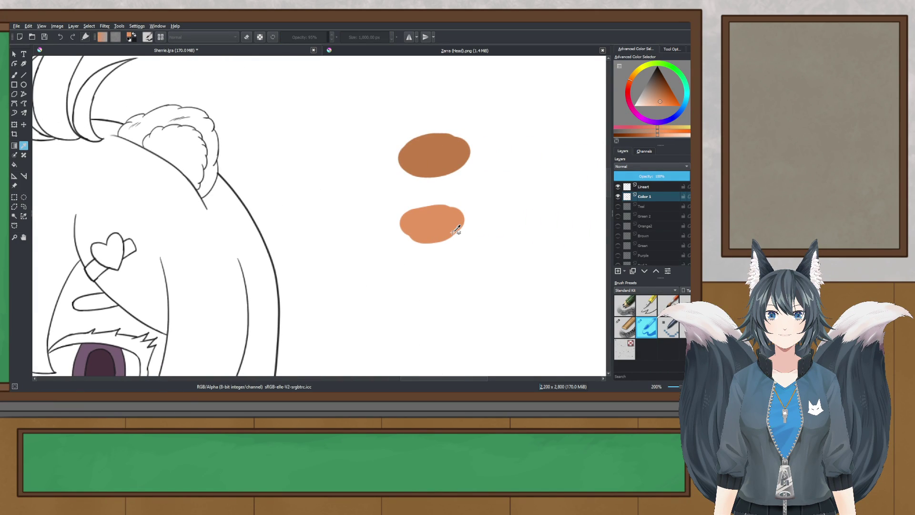
left_click_drag(282, 198, 442, 219)
- Select only the outer fur of both ears, brush the peachy orange over it, and clear the selection
left_click(14, 216)
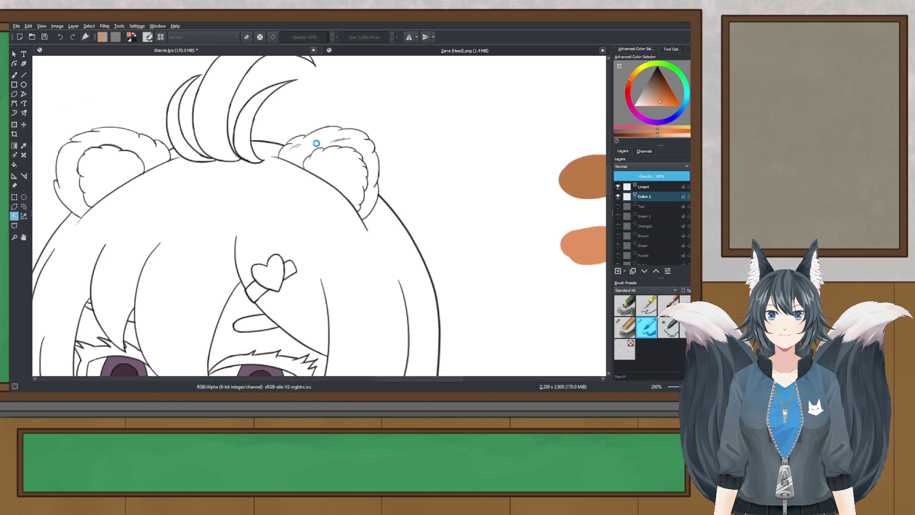
left_click(15, 75)
left_click_drag(140, 172, 96, 163)
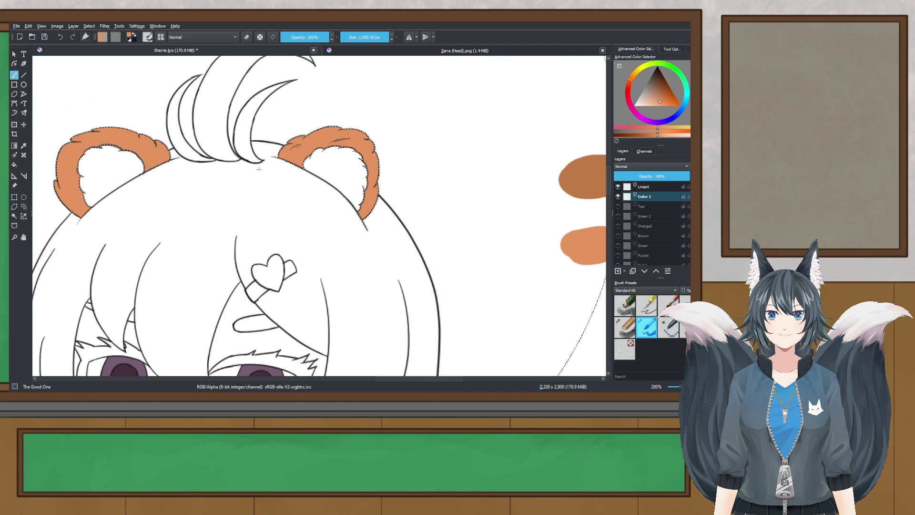
scroll(259, 170, "down", 1)
left_click_drag(226, 205, 253, 167)
scroll(240, 183, "down", 1)
scroll(242, 181, "up", 2)
left_click(18, 205)
left_click(16, 198)
left_click(248, 142)
scroll(245, 140, "down", 1)
left_click_drag(246, 143, 128, 186)
left_click_drag(235, 184, 328, 178)
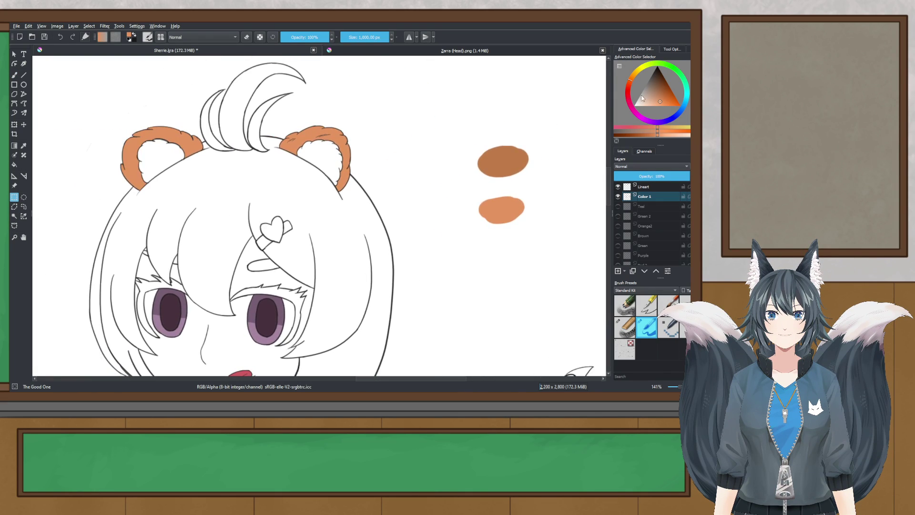
scroll(121, 151, "up", 1)
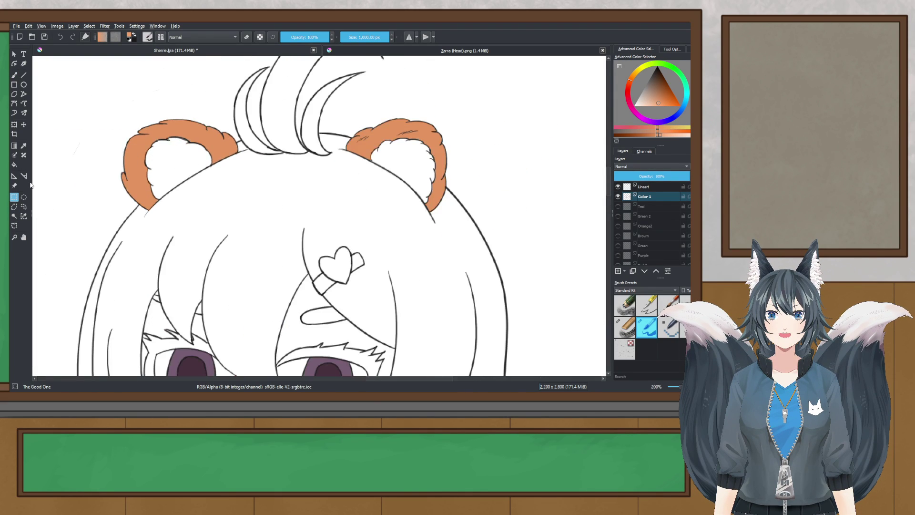
left_click(14, 217)
left_click(407, 158)
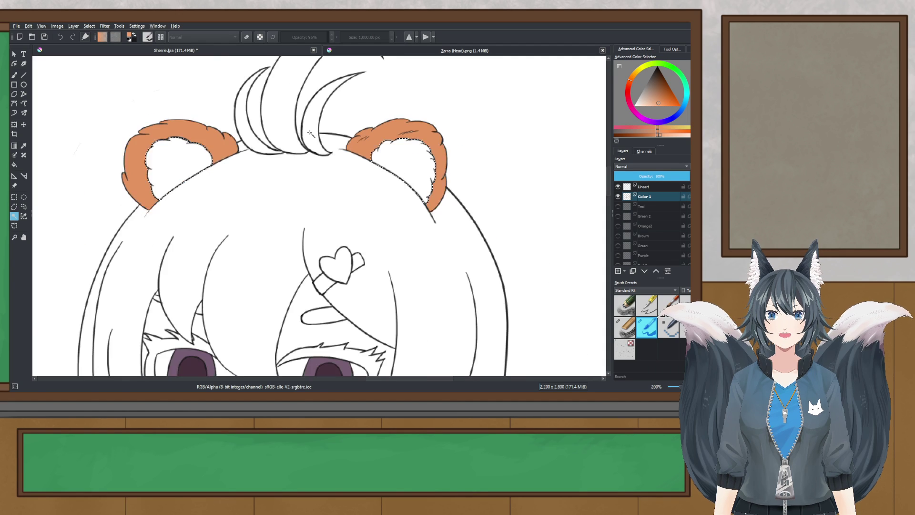
scroll(310, 134, "down", 1)
left_click(15, 198)
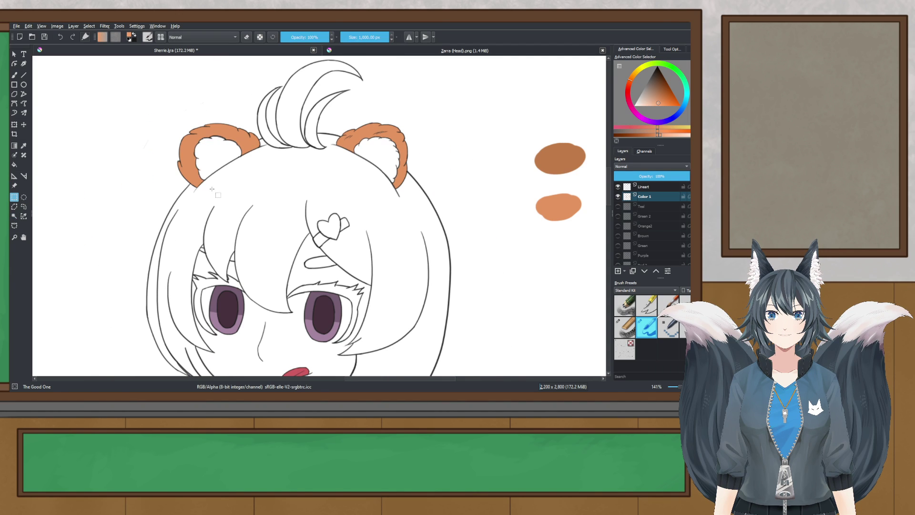
left_click(274, 180)
scroll(274, 180, "down", 3)
left_click_drag(274, 179, 273, 138)
scroll(288, 137, "up", 2)
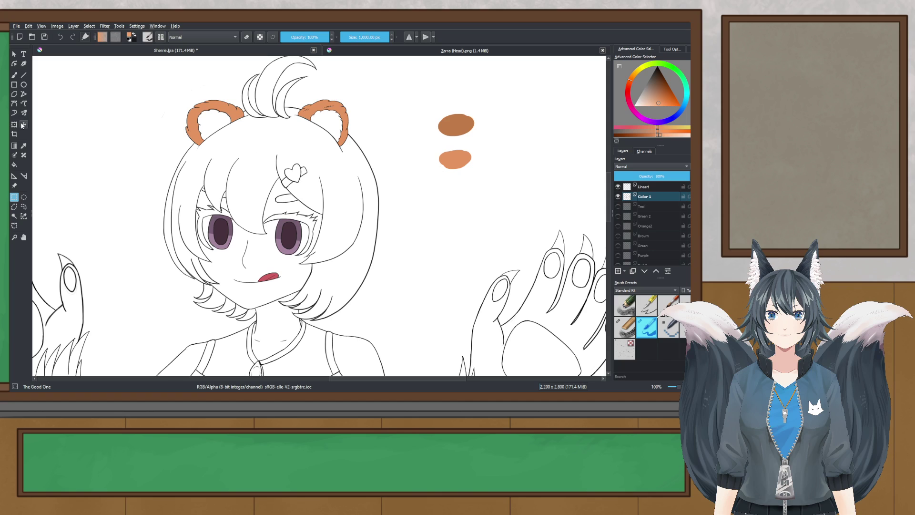
- Sample the lower orange swatch as the painting colour and select the main mass of the hair, including the bangs
key("p")
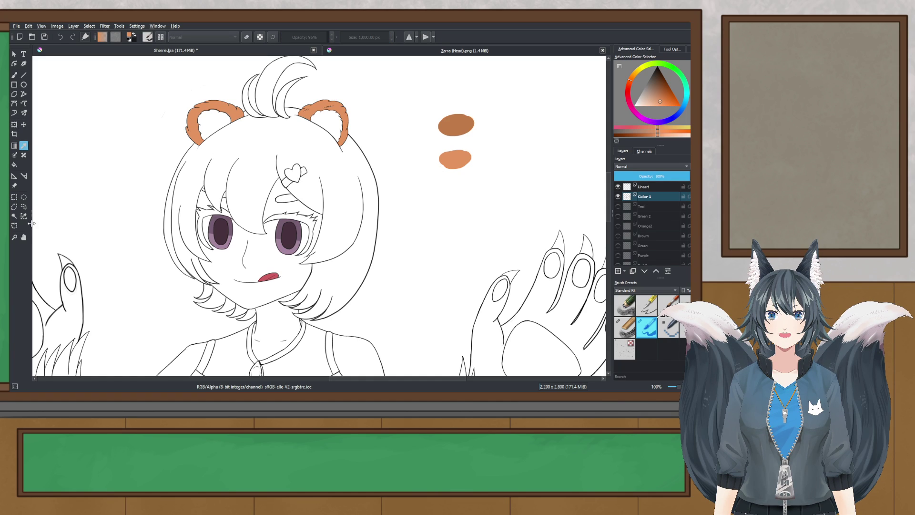
left_click(14, 217)
scroll(264, 157, "up", 1)
left_click(263, 157)
scroll(264, 158, "down", 1)
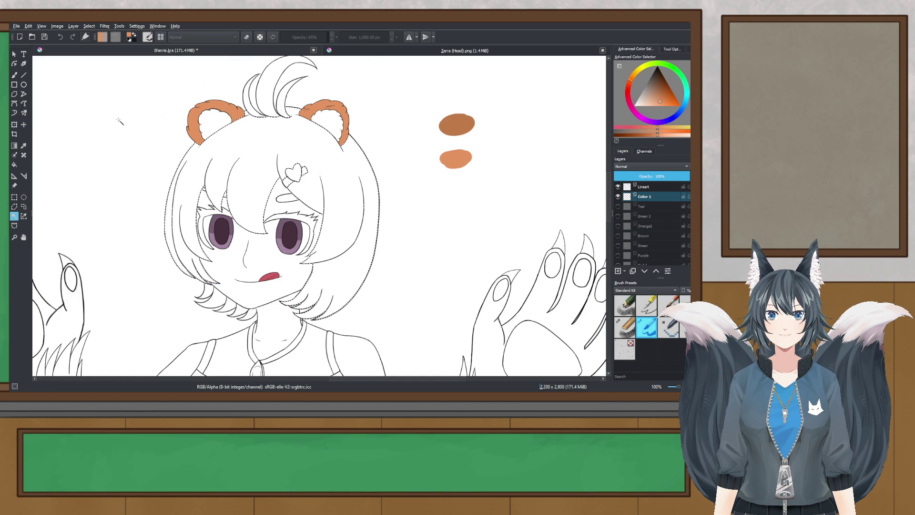
- Brush the sampled orange over the selected main hair and clear the selection
key("b")
left_click(251, 217)
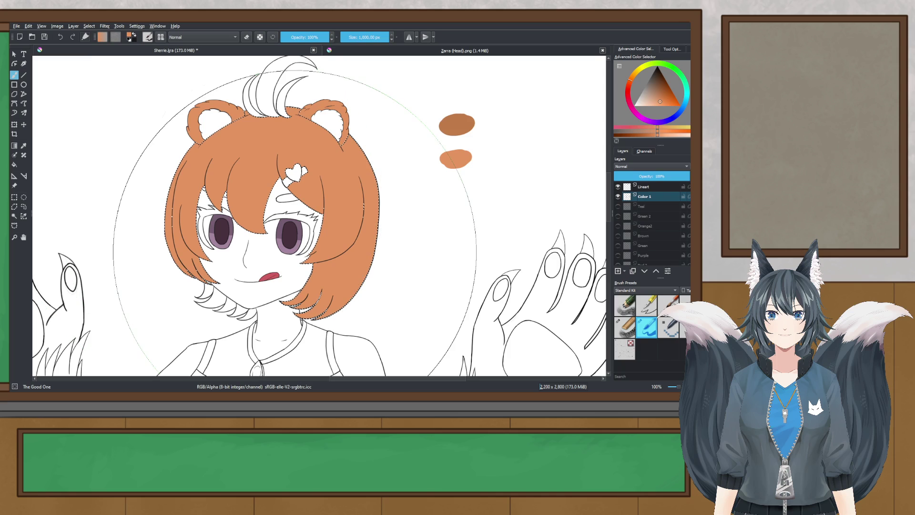
scroll(304, 216, "up", 2)
scroll(304, 217, "down", 1)
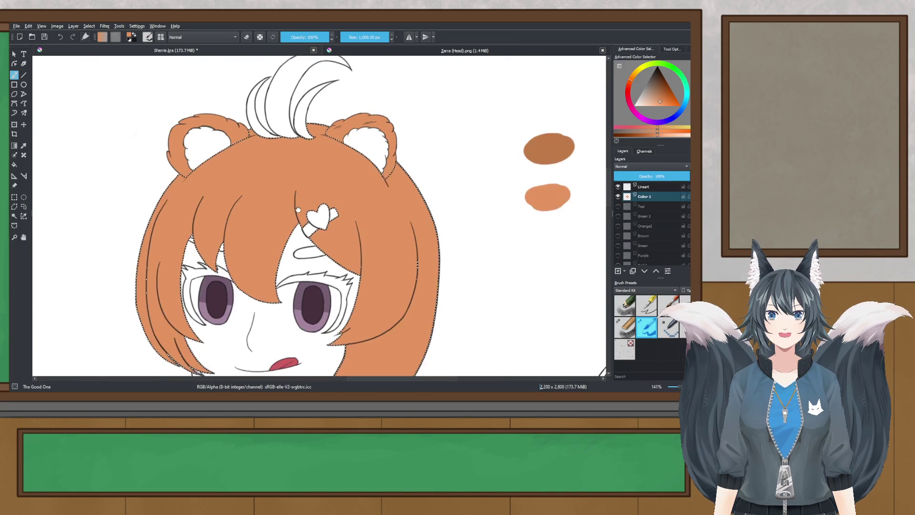
key("ctrl+z")
left_click(264, 189)
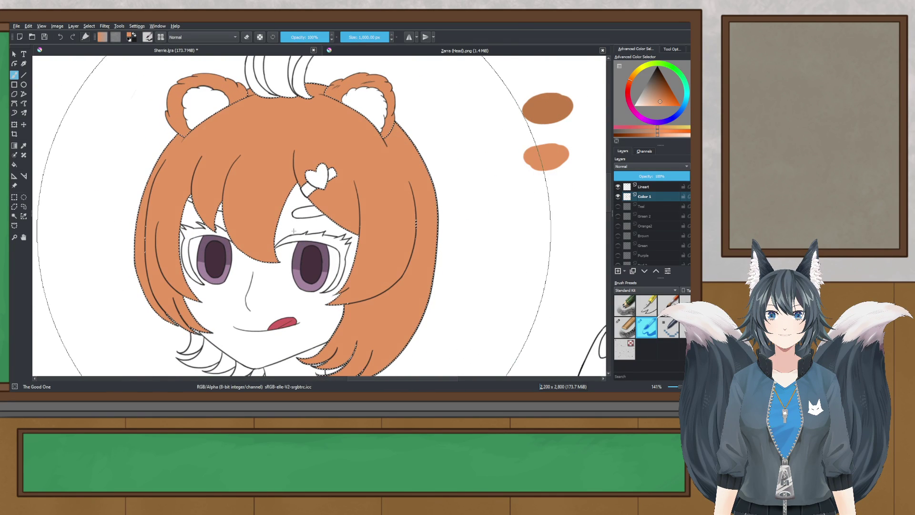
left_click(14, 197)
left_click(212, 133)
- Select all the strands of the hair tuft on top of the head and get the brush ready
scroll(213, 132, "down", 1)
scroll(212, 132, "down", 2)
scroll(259, 148, "up", 2)
scroll(293, 167, "down", 2)
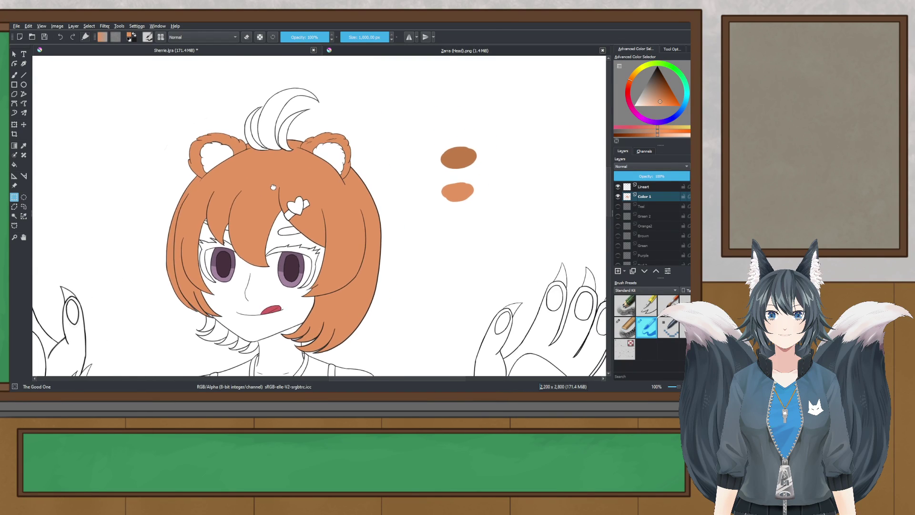
scroll(284, 141, "up", 4)
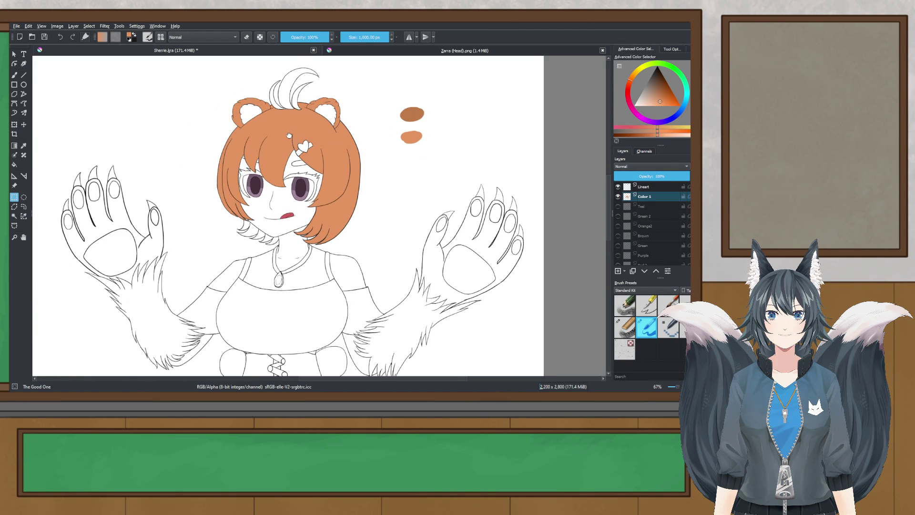
left_click(13, 217)
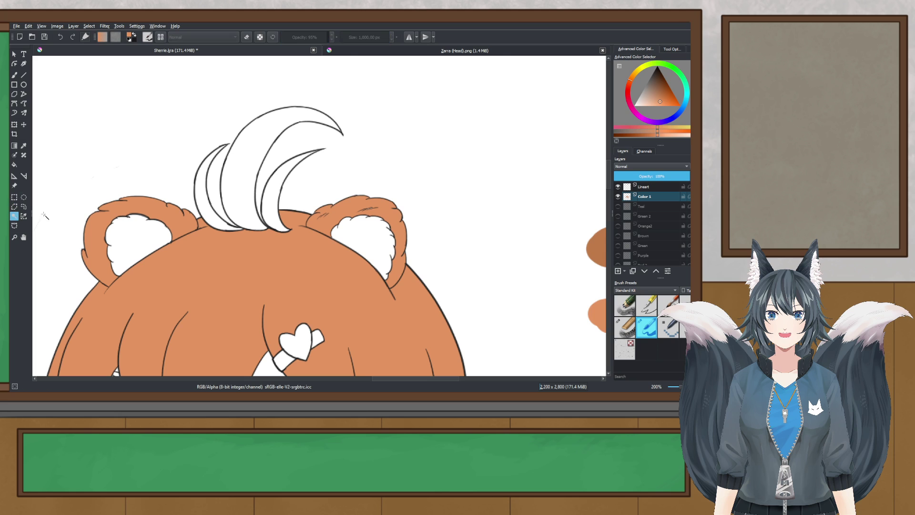
scroll(238, 204, "up", 2)
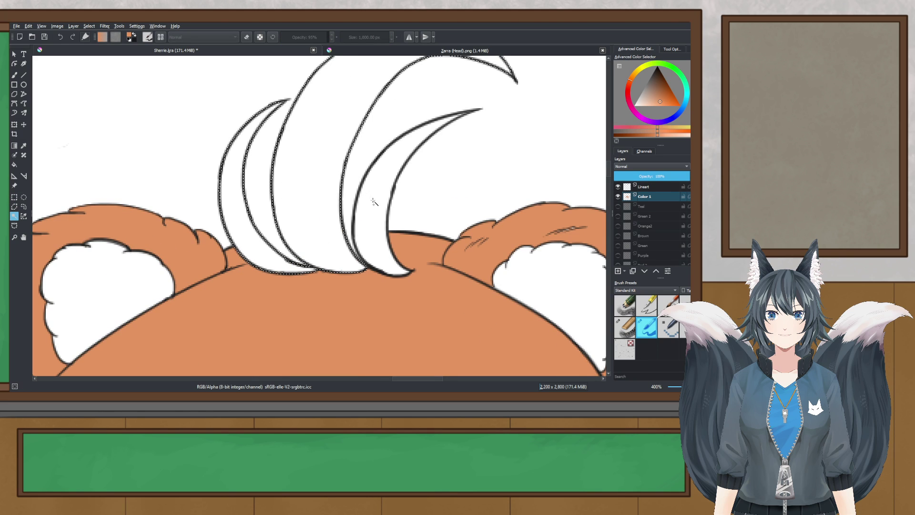
left_click(14, 75)
scroll(155, 111, "down", 2)
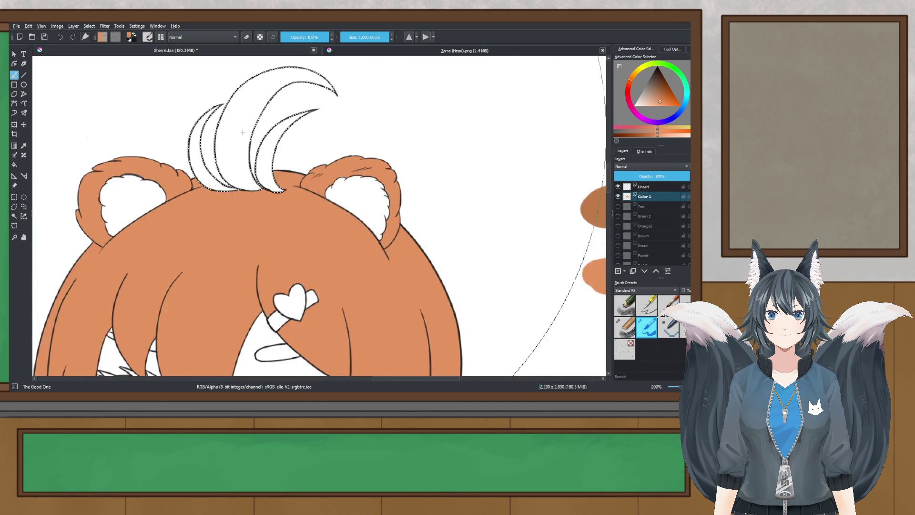
- Try the main hair's peachy orange on the selected tuft and undo it
left_click(231, 106)
scroll(231, 103, "down", 1)
scroll(229, 105, "up", 1)
left_click_drag(240, 116, 258, 146)
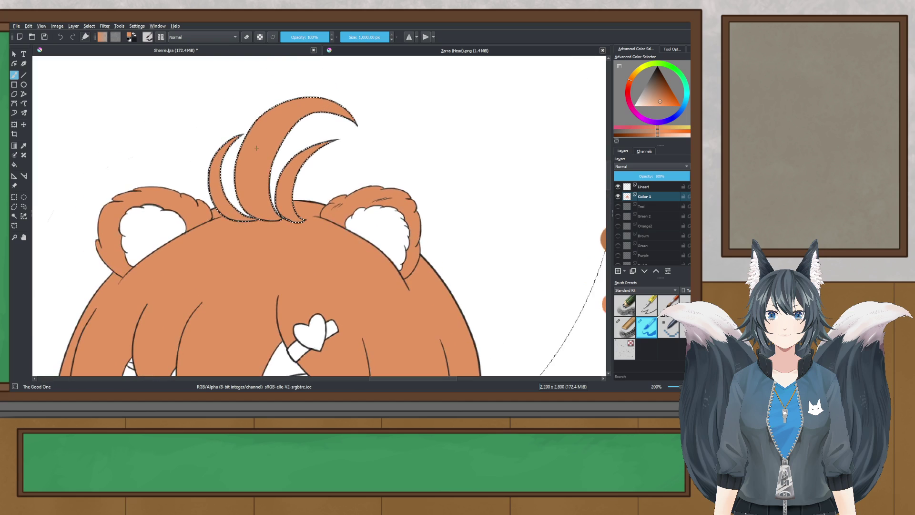
key("ctrl+z")
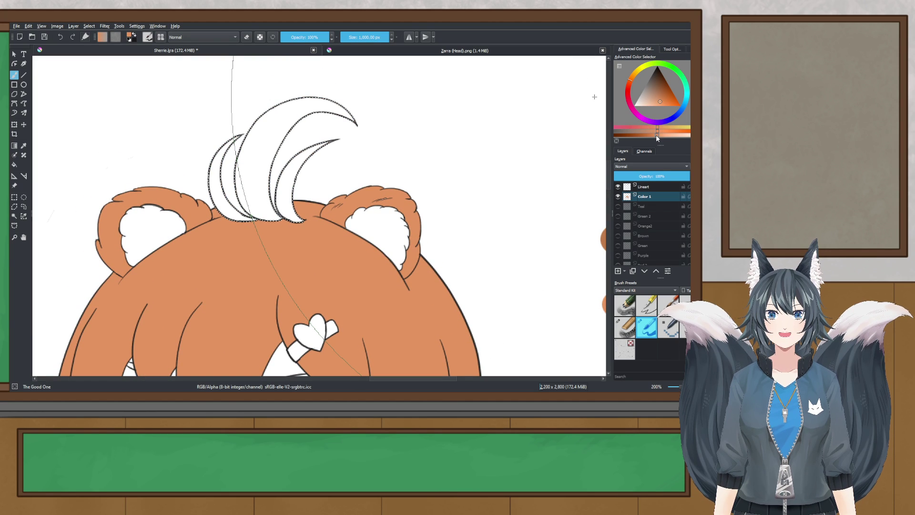
scroll(259, 153, "up", 2)
key("ctrl+z")
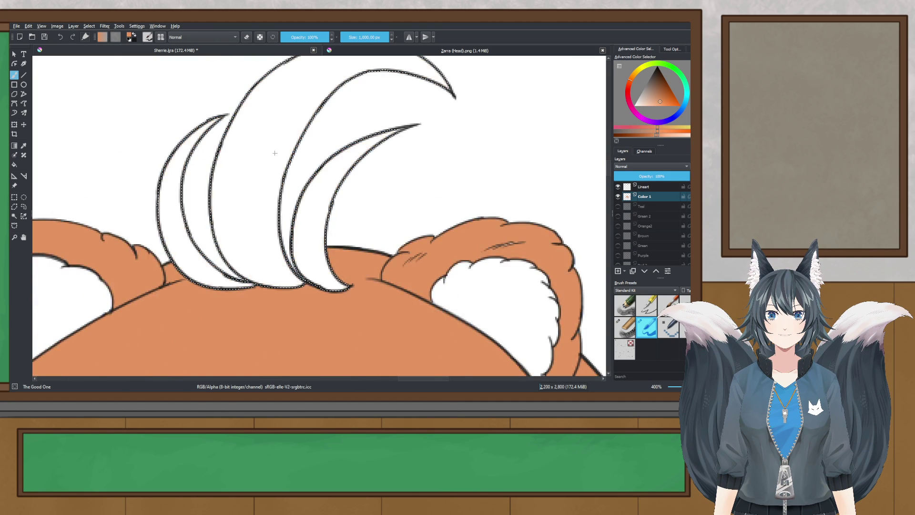
- Pick a slightly darker orange, brush it over the selected tuft, and clear the selection
left_click(655, 135)
left_click(196, 197)
scroll(231, 179, "down", 5)
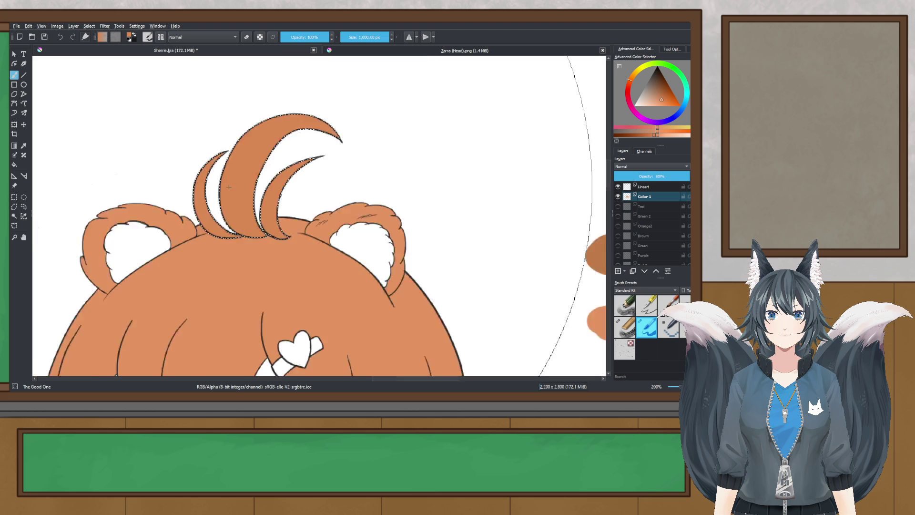
left_click_drag(225, 224, 271, 146)
left_click(13, 197)
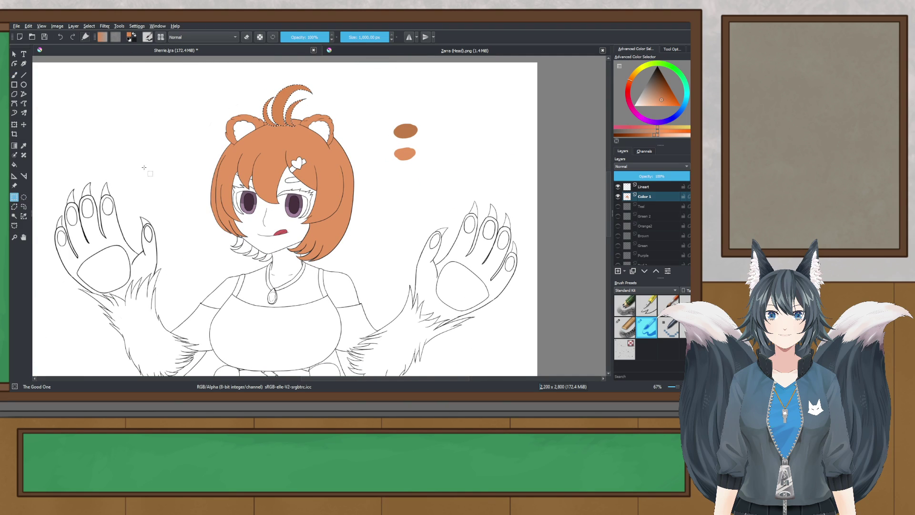
scroll(245, 150, "up", 2)
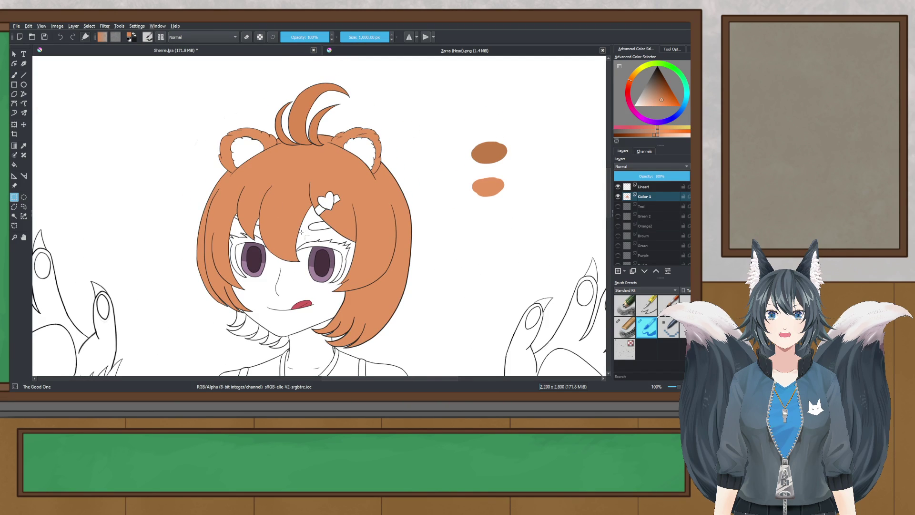
- Select all the uncoloured back hair strands below the jaw, down to the one beside the neck
scroll(337, 136, "up", 5)
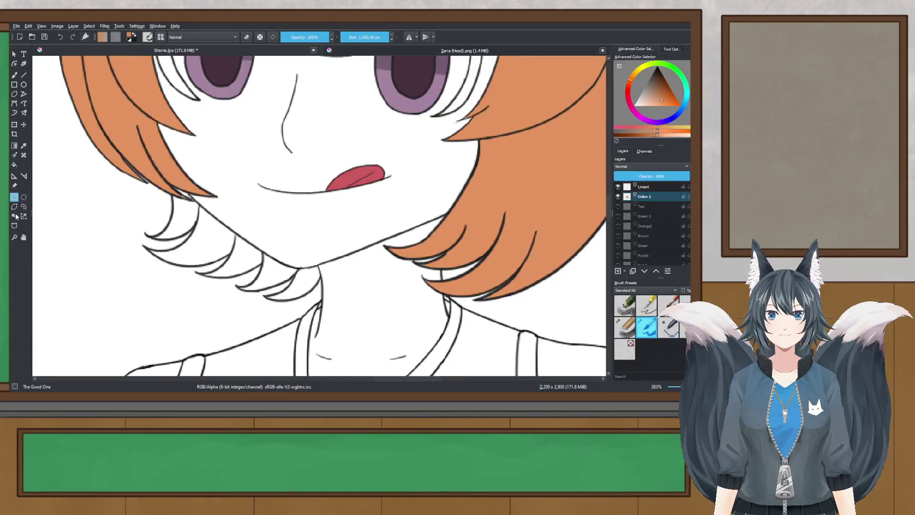
left_click(13, 216)
scroll(181, 223, "up", 1)
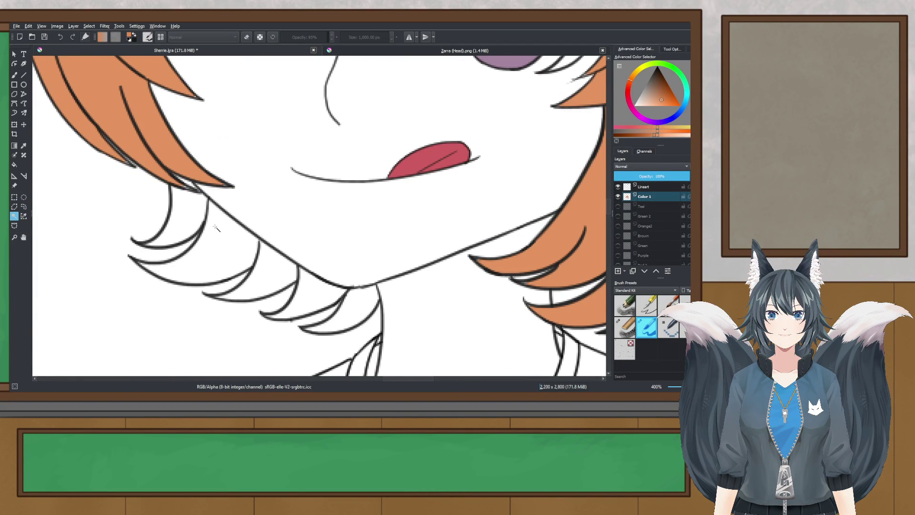
scroll(216, 229, "up", 1)
left_click(217, 246)
left_click(302, 280, "shift")
left_click(353, 320, "shift")
left_click(413, 330, "shift")
scroll(282, 149, "down", 1)
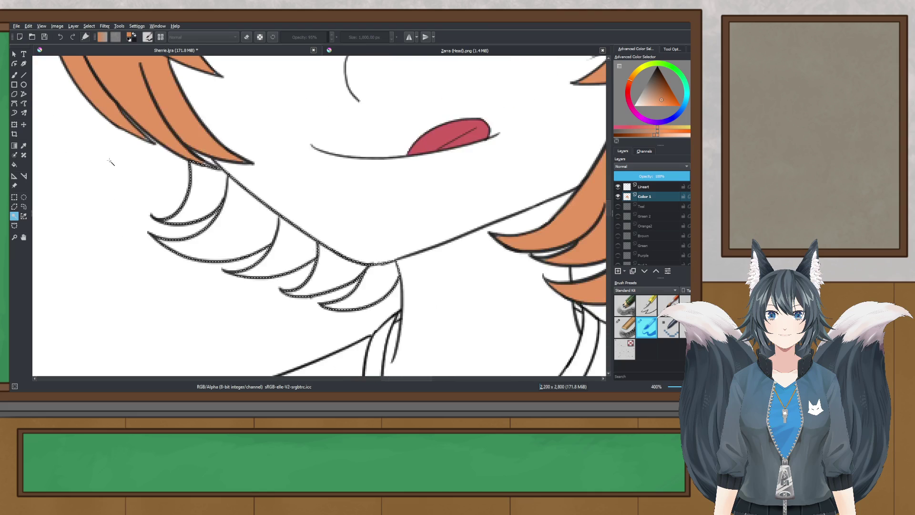
- Brush the darker orange over the selected back hair strands and clear the selection
key("b")
left_click(257, 312)
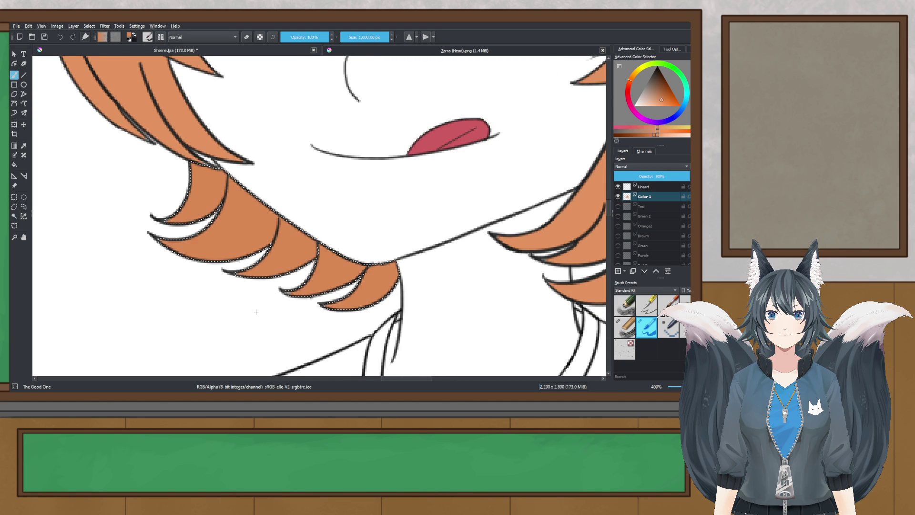
scroll(143, 222, "down", 2)
left_click(14, 197)
left_click(195, 190)
scroll(196, 189, "down", 5)
left_click_drag(196, 188, 218, 215)
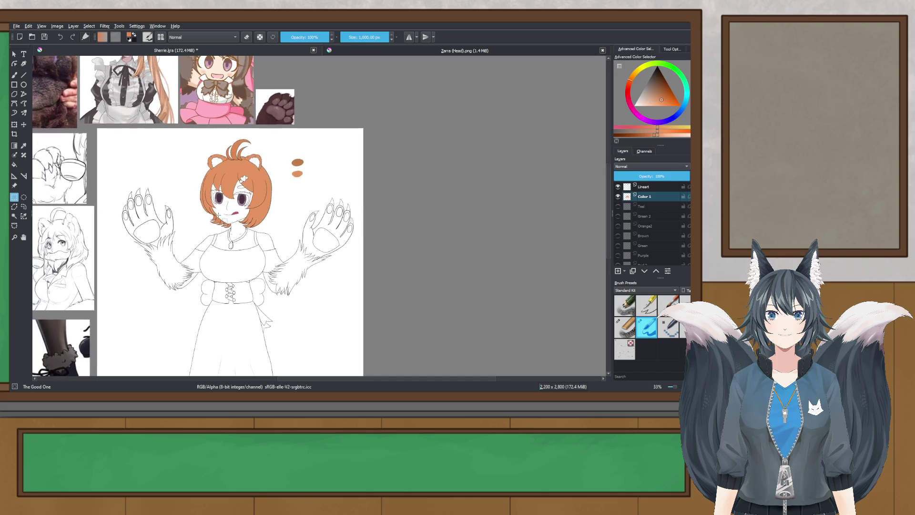
scroll(218, 215, "up", 2)
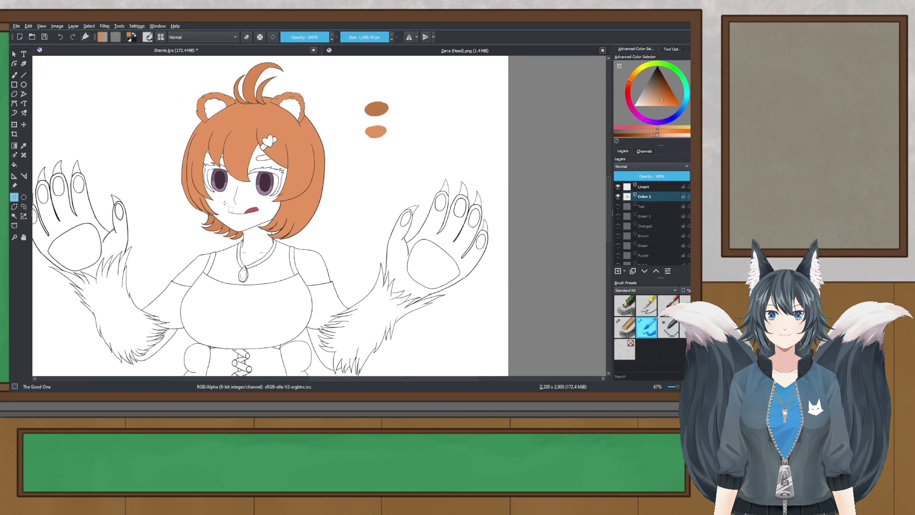
- Set the brush size to 2.01 px and fill the small uncoloured gaps at the tips of the back hair strands
scroll(228, 206, "up", 5)
left_click(14, 64)
left_click(19, 74)
left_click_drag(371, 35, 339, 37)
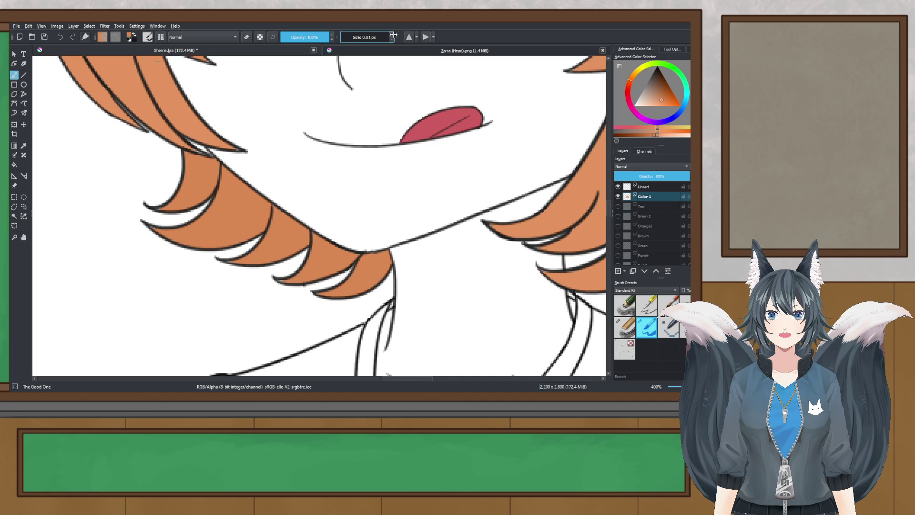
scroll(339, 262, "up", 3)
scroll(290, 317, "up", 2)
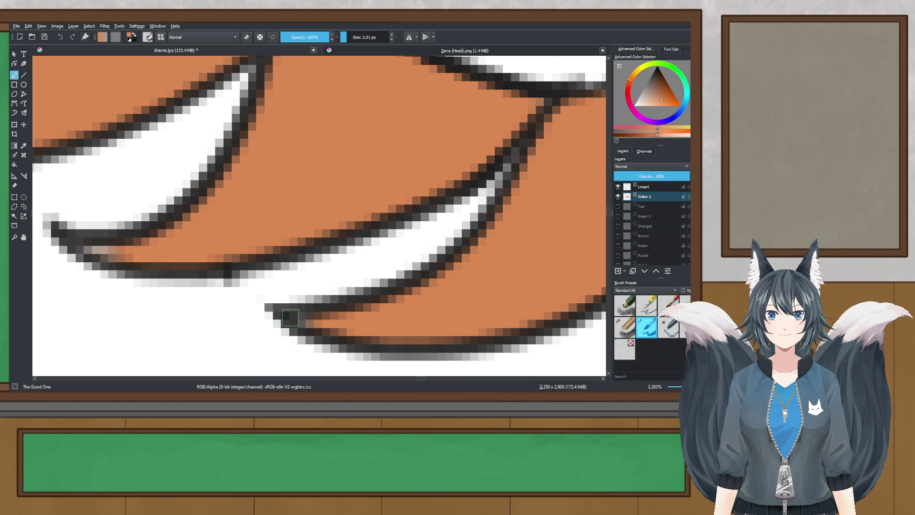
scroll(303, 320, "down", 2)
scroll(273, 284, "up", 3)
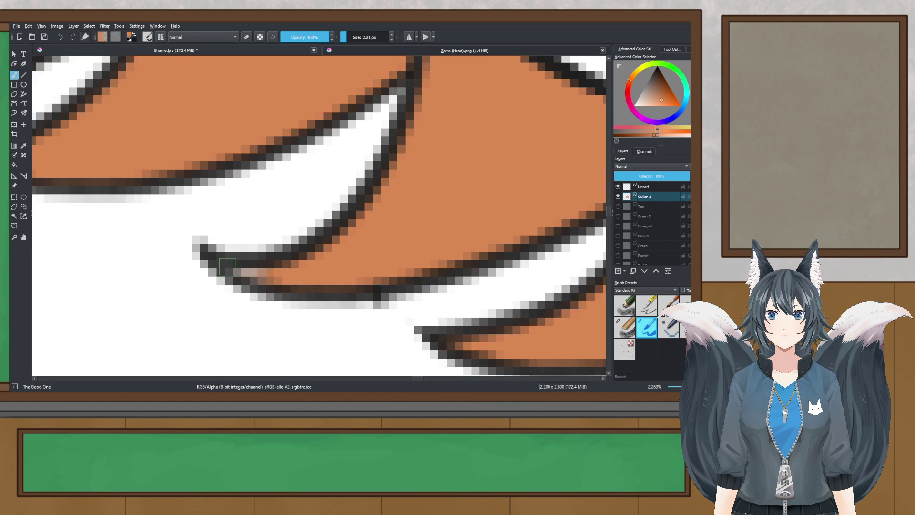
scroll(272, 274, "down", 2)
scroll(272, 274, "up", 1)
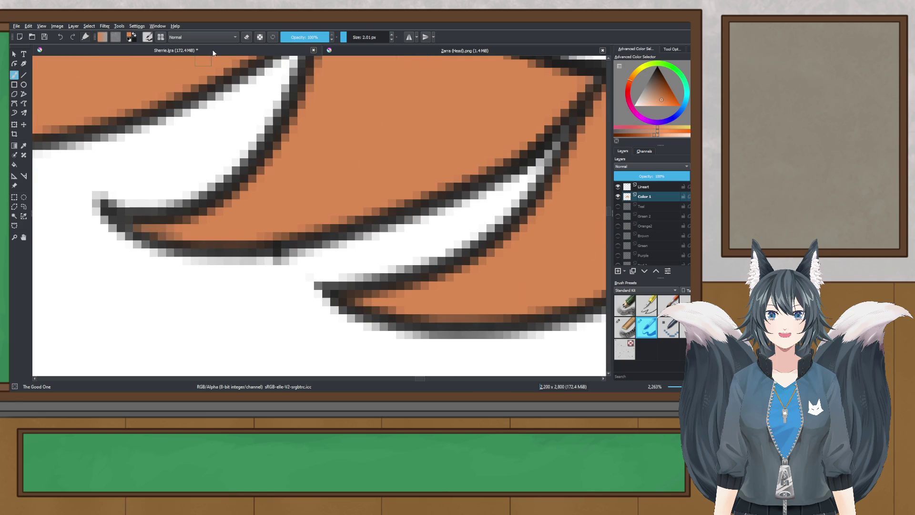
- Erase the stray pixels under the outline of a back hair strand on the Lineart layer
left_click(644, 187)
scroll(308, 253, "up", 2)
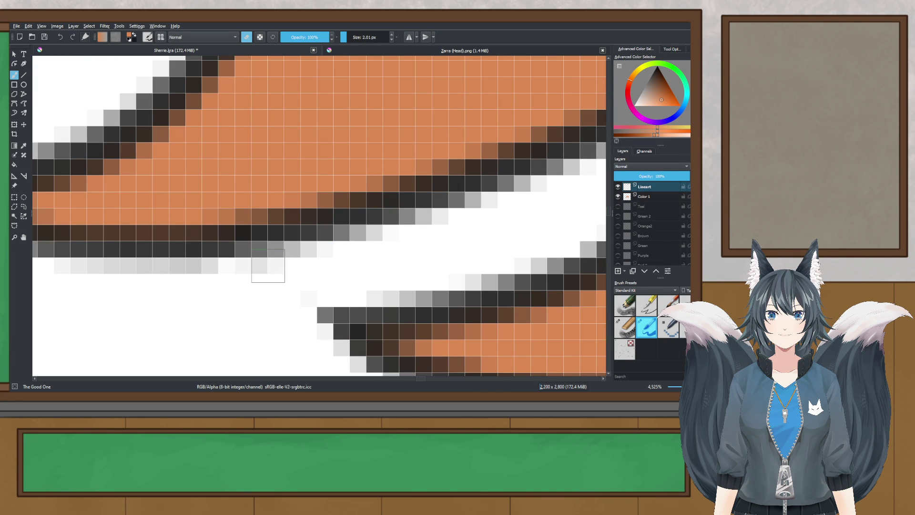
scroll(267, 275, "down", 1)
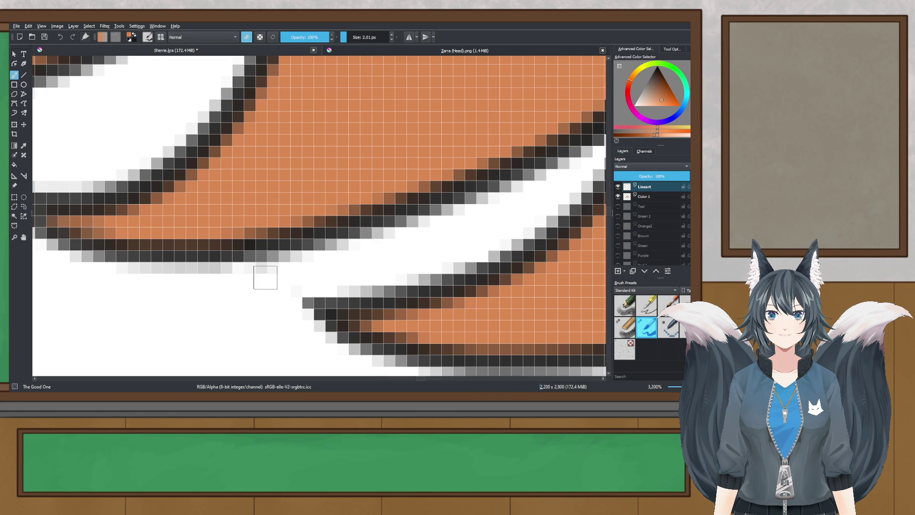
- Return to painting on the Color 1 layer and fill the remaining gap at a back strand's tip with the darker orange
left_click(647, 198)
scroll(312, 215, "down", 2)
left_click_drag(312, 214, 302, 305)
scroll(265, 138, "down", 1)
left_click_drag(271, 138, 366, 150)
scroll(124, 204, "up", 3)
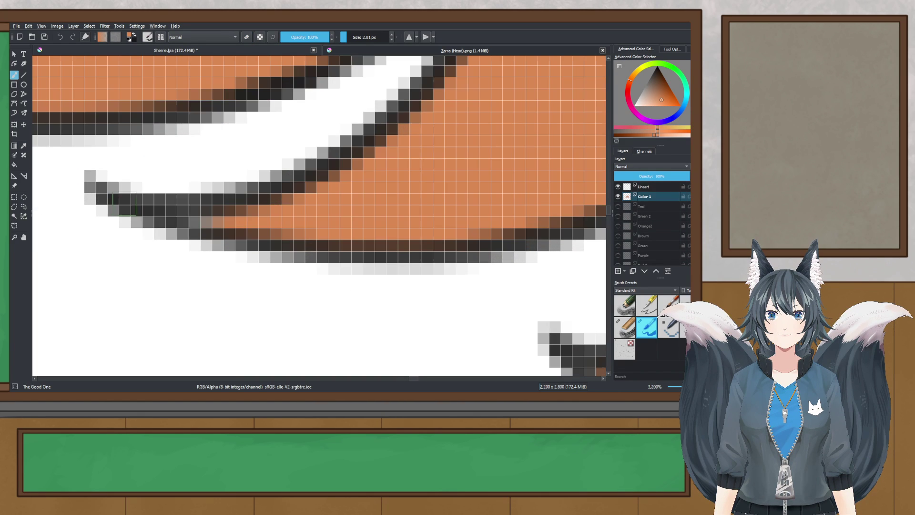
left_click_drag(200, 224, 229, 219)
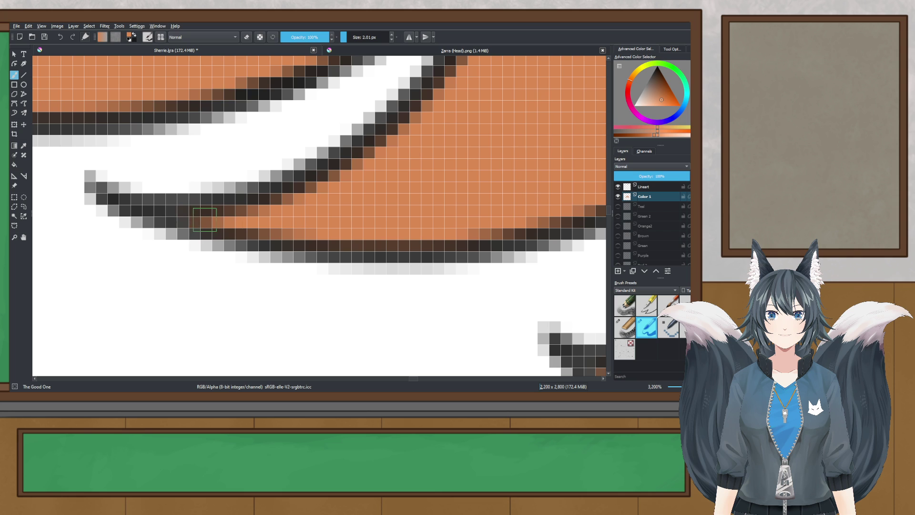
scroll(239, 144, "down", 10)
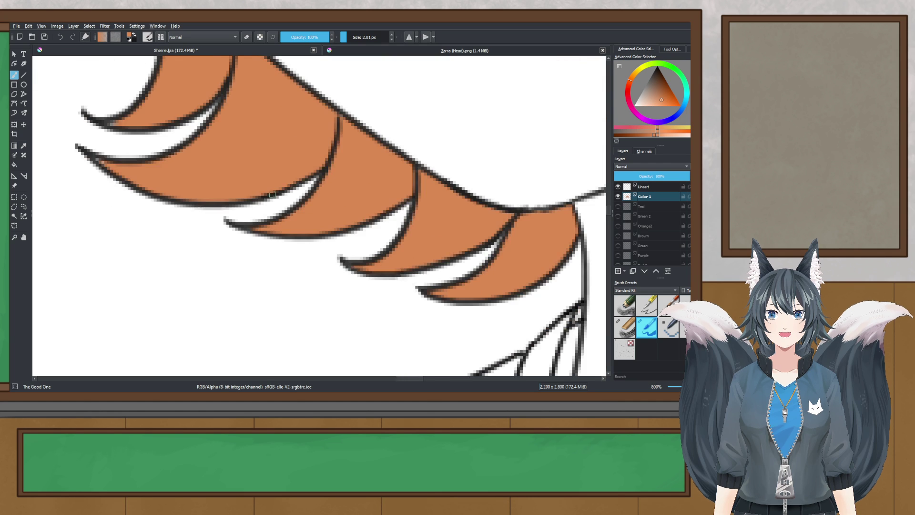
- Set the brush size to 4.01 px and fill the white gap between the overlapping hair locks above the back strands
scroll(299, 163, "up", 6)
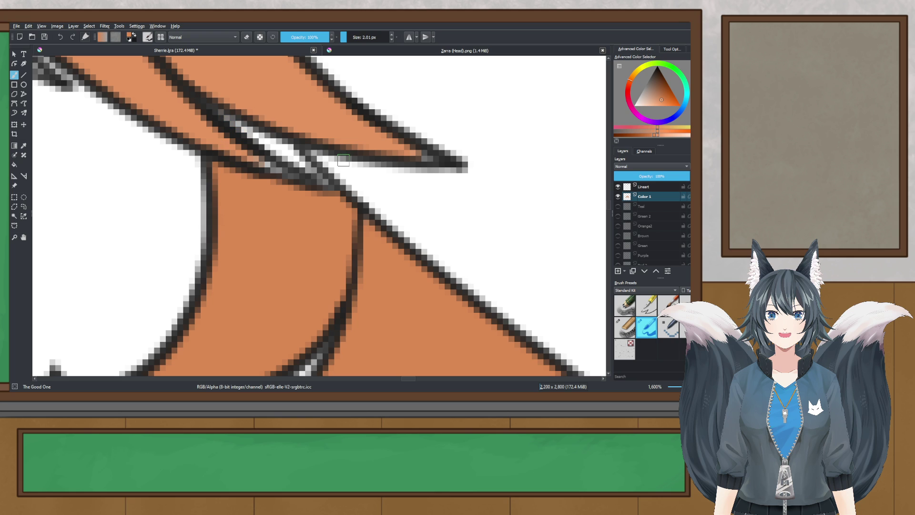
left_click_drag(391, 33, 339, 32)
mouse_move(221, 113)
left_mouse_down()
mouse_move(240, 125)
mouse_move(210, 105)
mouse_move(308, 167)
left_mouse_up()
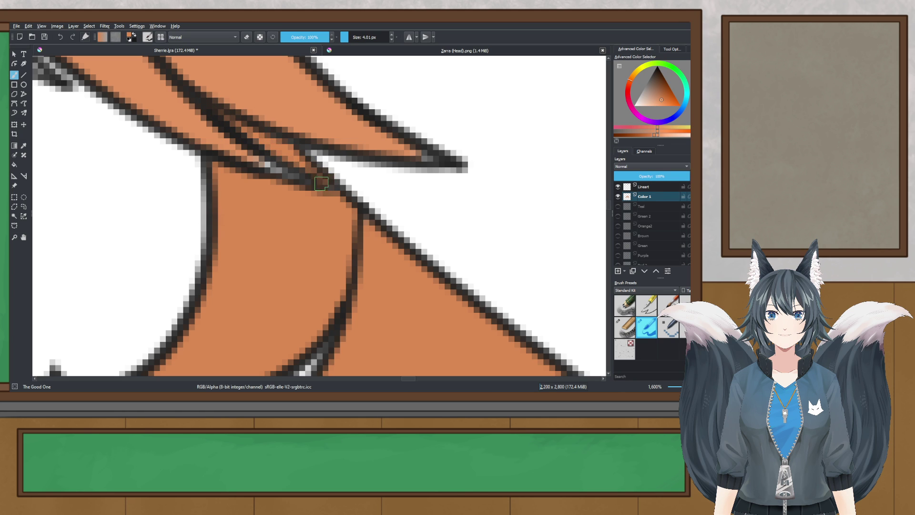
scroll(323, 161, "down", 7)
scroll(325, 158, "up", 4)
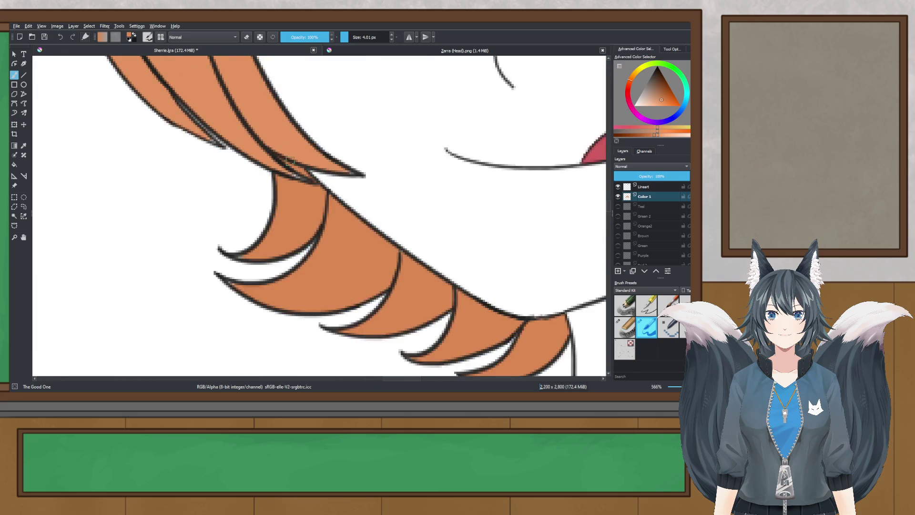
left_click_drag(282, 167, 266, 199)
scroll(267, 199, "down", 5)
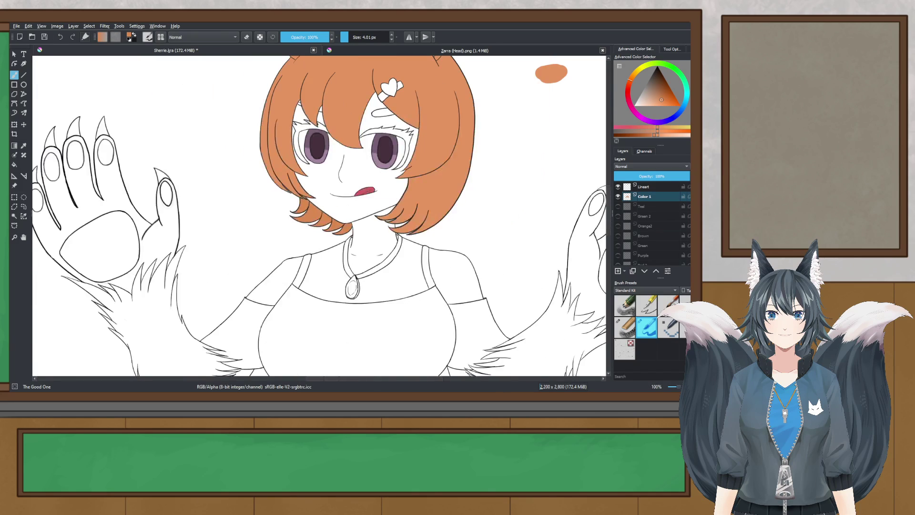
scroll(317, 191, "down", 1)
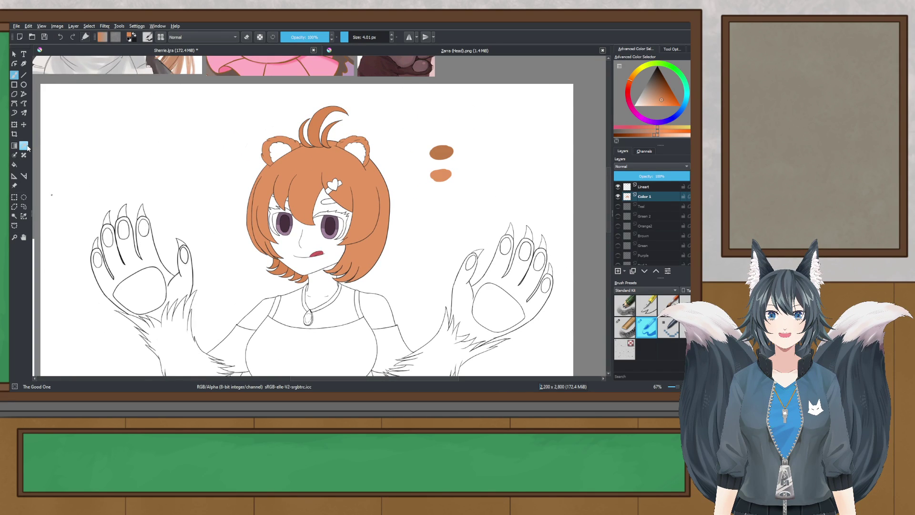
- Sample the light orange from the hair as the brush colour and return to the freehand brush
left_click(24, 146)
scroll(302, 202, "up", 1)
scroll(339, 251, "up", 2)
left_click_drag(263, 273, 241, 213)
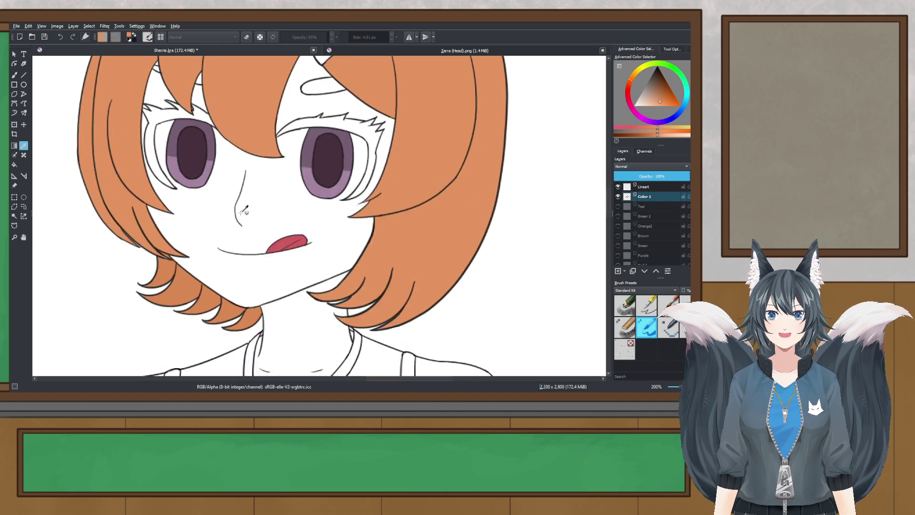
key("b")
scroll(450, 171, "up", 6)
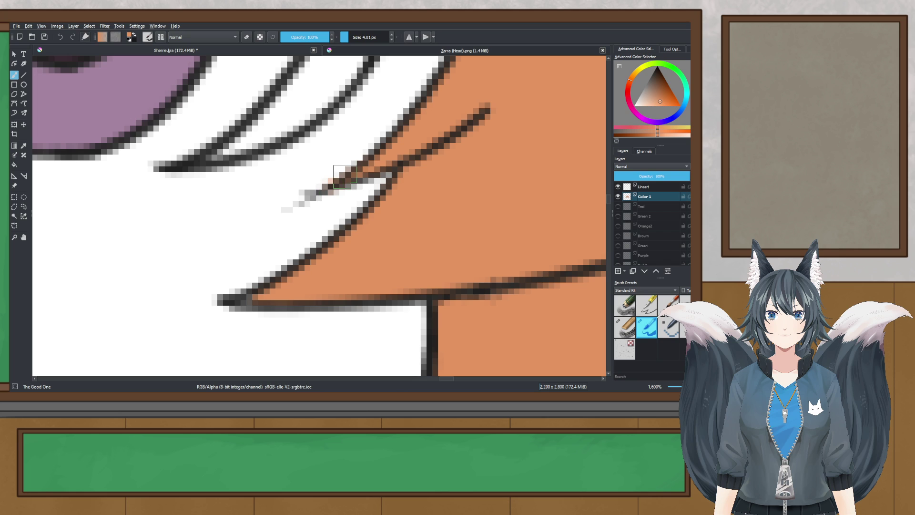
scroll(346, 177, "down", 4)
scroll(364, 171, "up", 4)
key("ctrl+z")
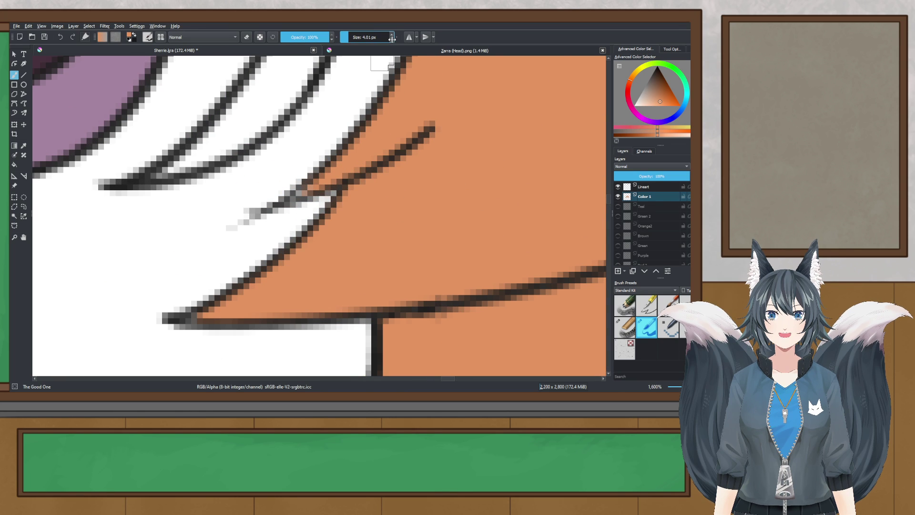
- Set the brush size to 2.01 px and fill the narrow tip of the hair strand beside the right eye with light orange
scroll(289, 217, "up", 2)
left_click_drag(317, 175, 266, 199)
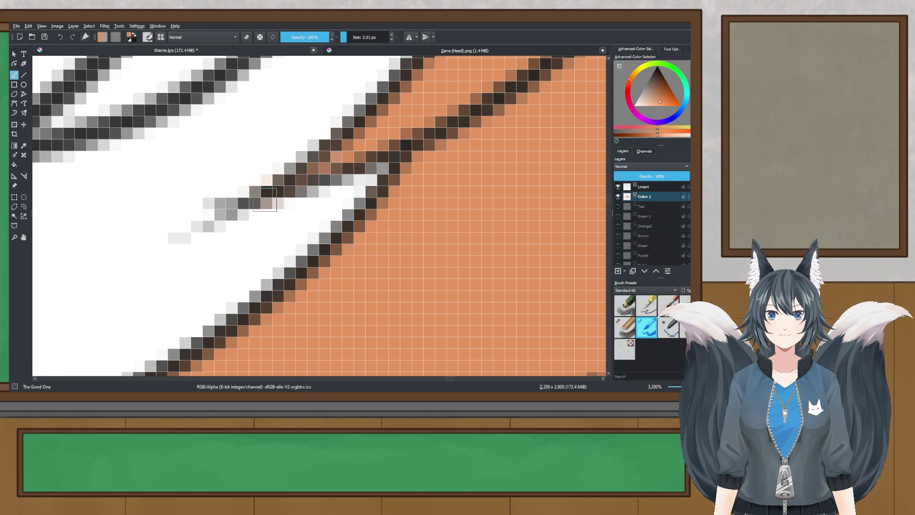
scroll(268, 199, "down", 6)
scroll(388, 183, "up", 5)
scroll(370, 192, "up", 1)
key("ctrl+z")
left_click_drag(340, 191, 332, 201)
scroll(343, 190, "down", 6)
scroll(373, 242, "up", 4)
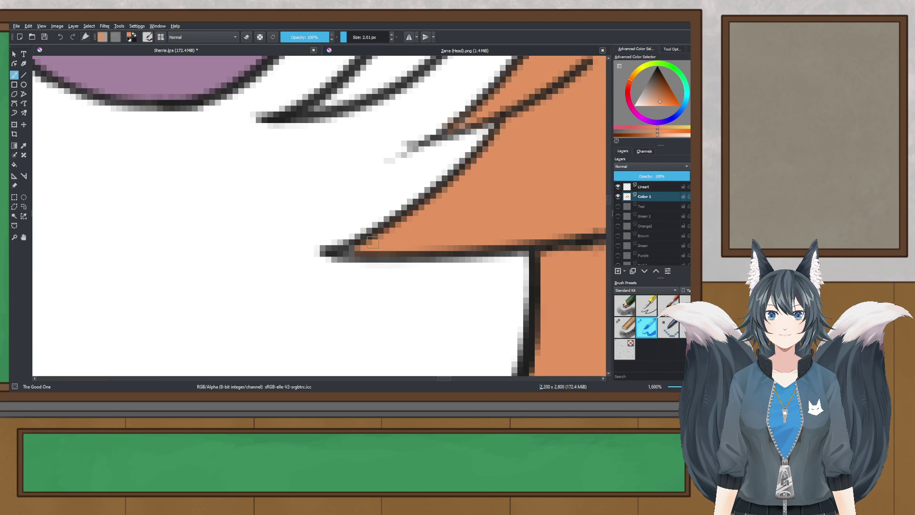
- Fill the unpainted tip of the uppermost curled lock below the right cheek with light orange
scroll(344, 254, "down", 5)
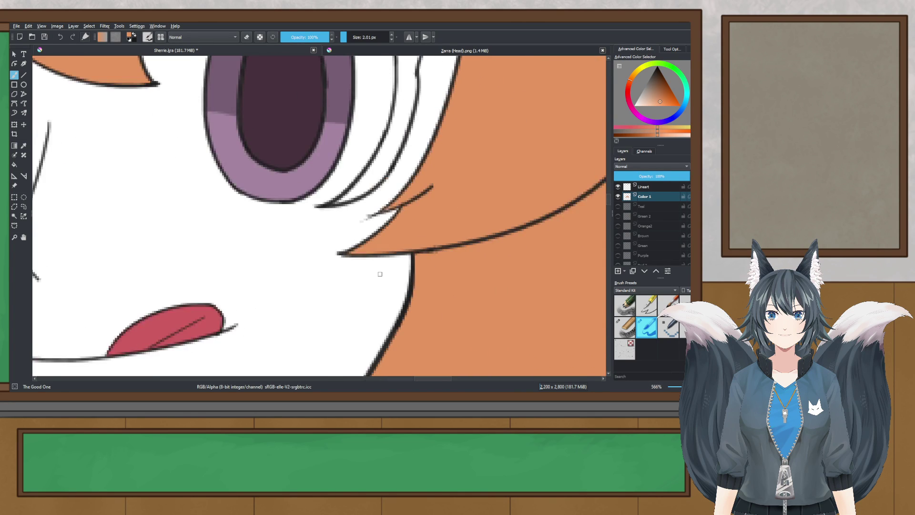
left_click_drag(380, 273, 379, 135)
scroll(290, 300, "up", 5)
scroll(271, 222, "up", 1)
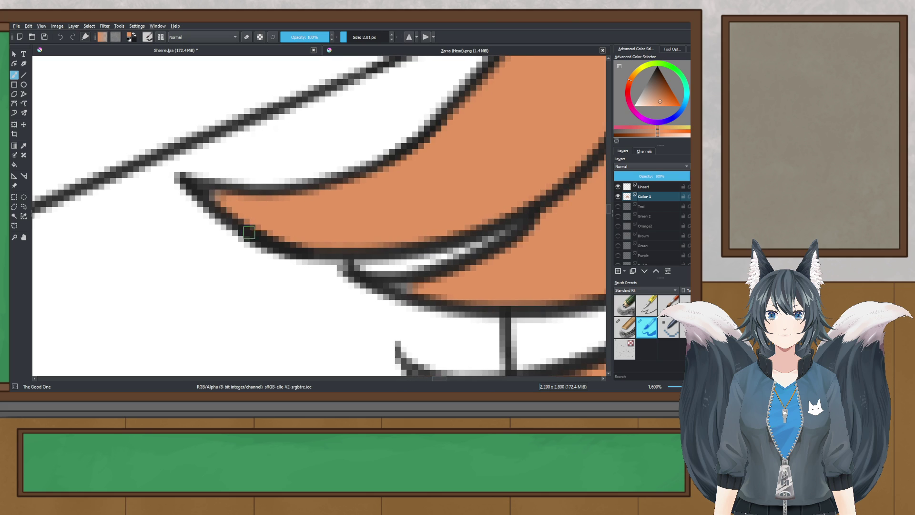
scroll(259, 210, "up", 1)
scroll(175, 187, "up", 1)
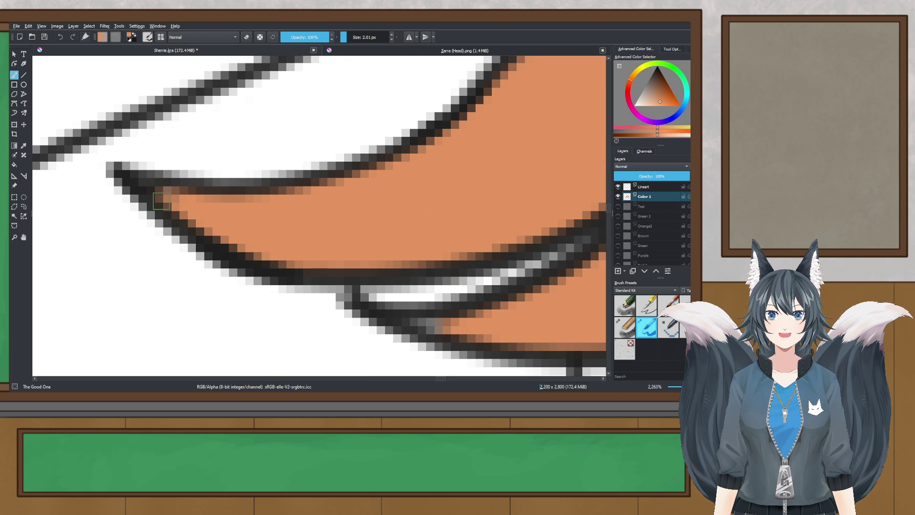
scroll(267, 239, "down", 3)
- Paint the unfilled tips of the three lower curled locks on the right side of the neck in light orange
scroll(205, 219, "up", 4)
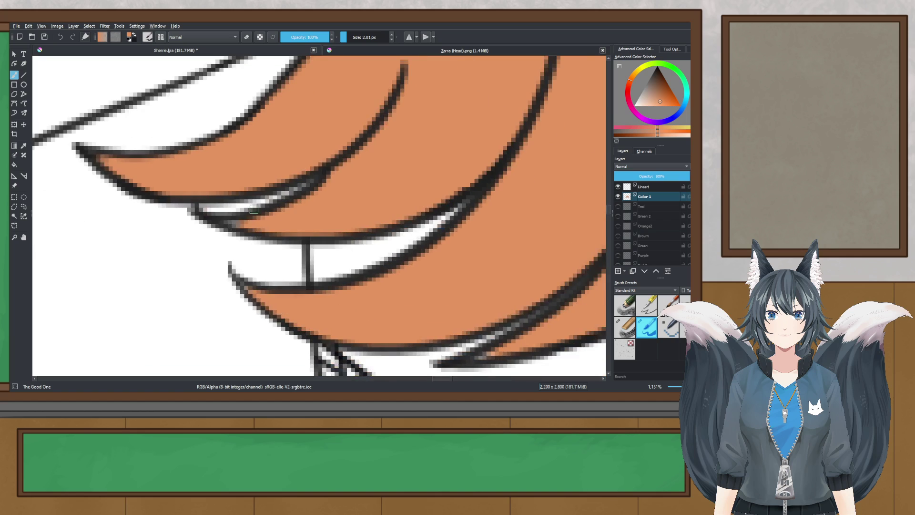
left_click_drag(204, 218, 216, 232)
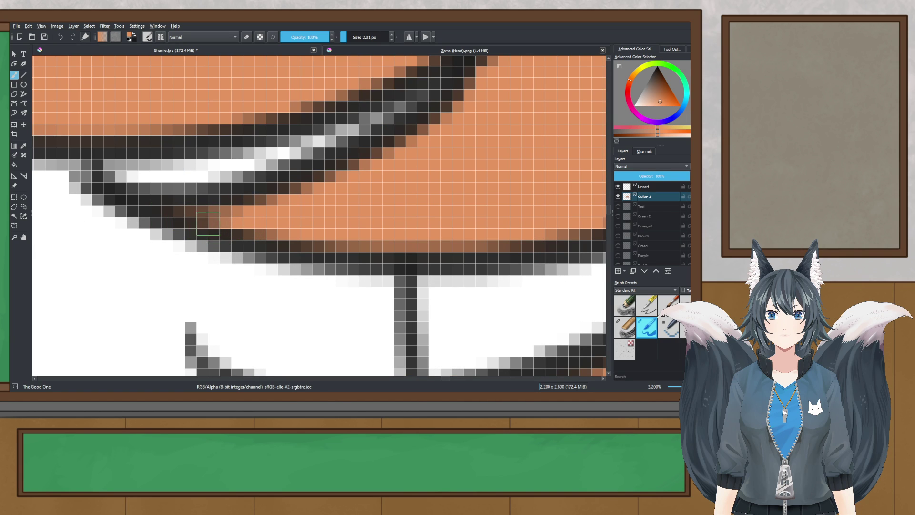
scroll(209, 223, "down", 3)
scroll(174, 237, "up", 3)
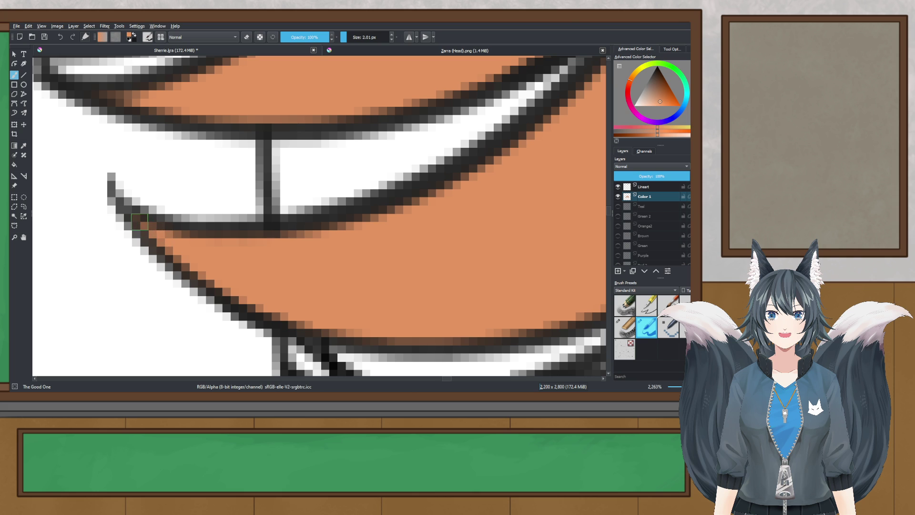
scroll(140, 222, "down", 3)
scroll(300, 262, "up", 5)
left_click_drag(177, 217, 152, 240)
scroll(267, 201, "down", 15)
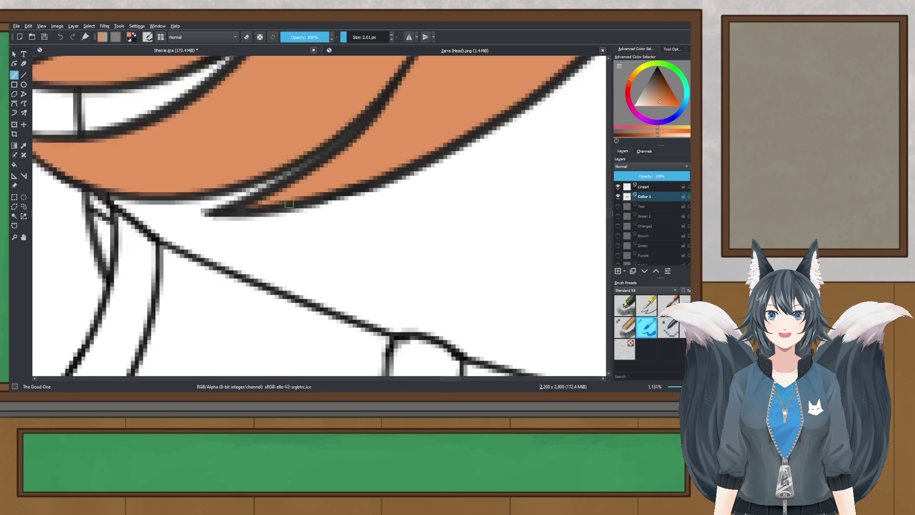
- Resample the light orange from the hair on the left side of the face and return to the freehand brush
scroll(326, 111, "up", 8)
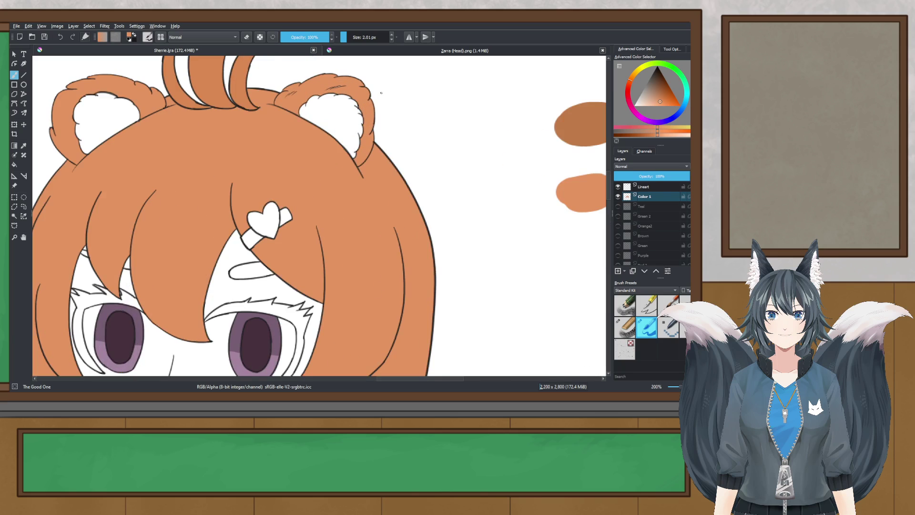
scroll(409, 186, "up", 3)
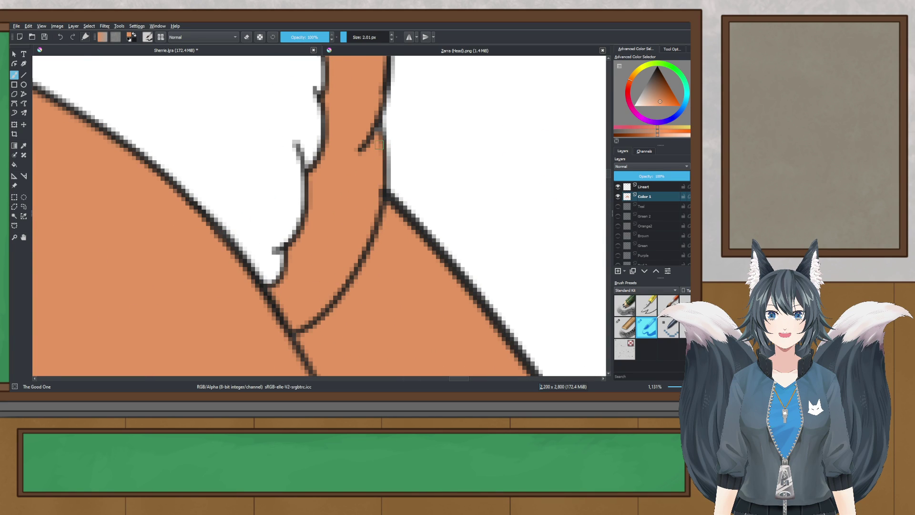
scroll(379, 144, "down", 10)
scroll(300, 270, "up", 3)
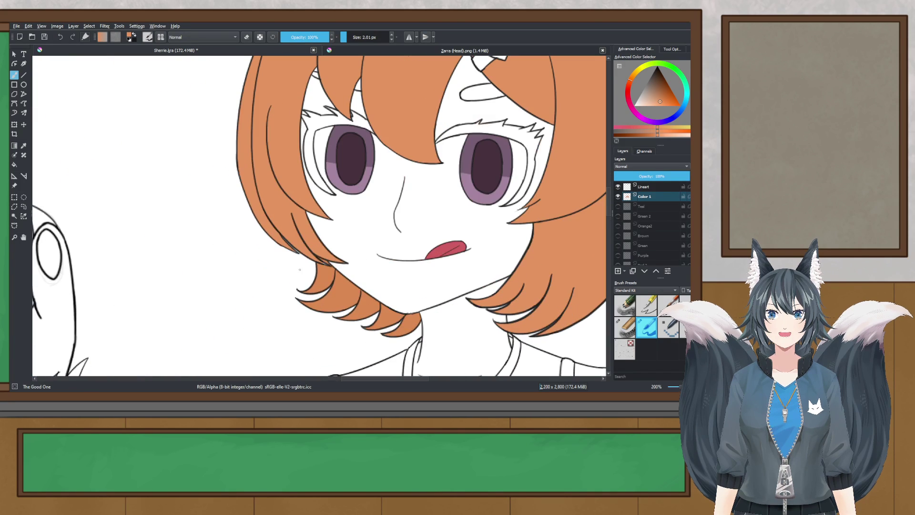
left_click_drag(356, 267, 328, 259)
left_click(23, 146)
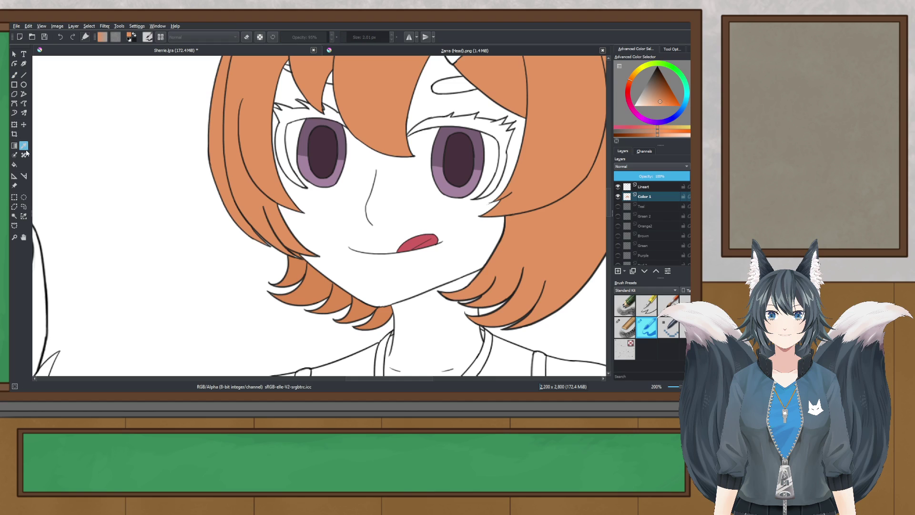
scroll(318, 216, "up", 5)
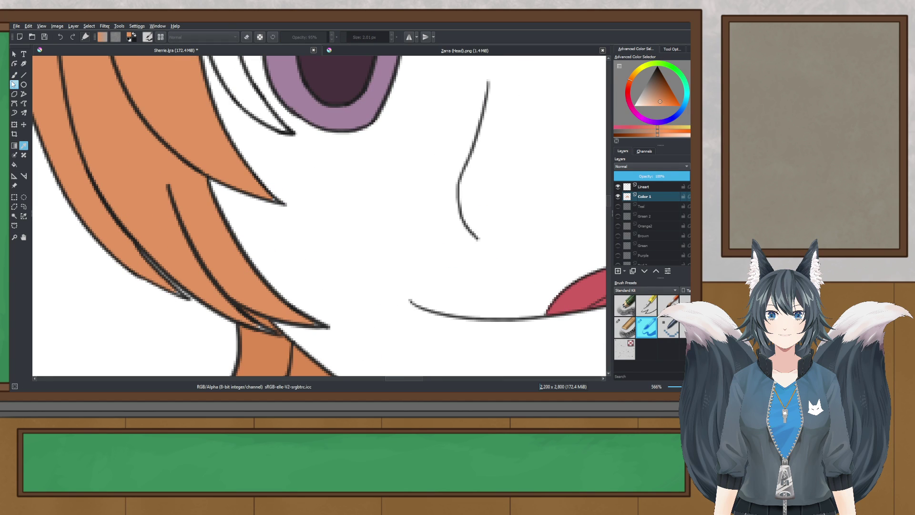
scroll(126, 128, "down", 2)
left_click_drag(131, 129, 181, 170)
scroll(208, 230, "up", 3)
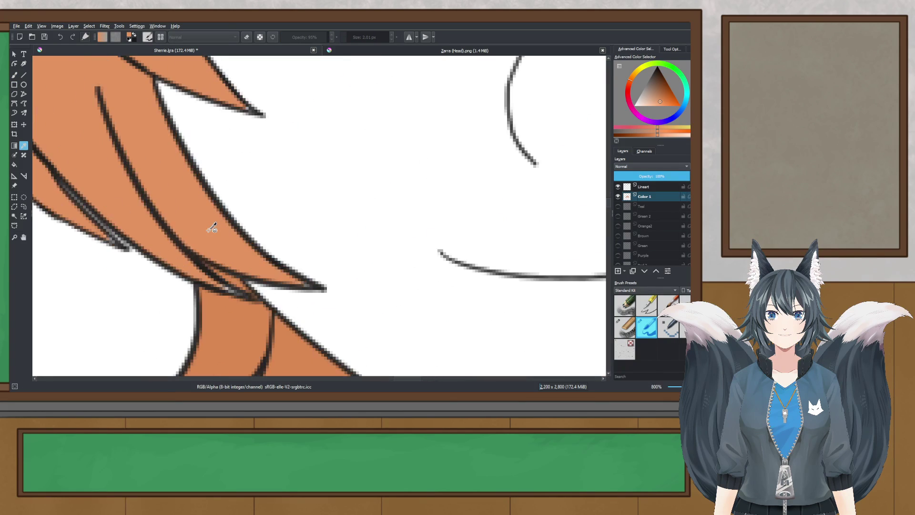
left_click(14, 75)
- Fill the small gaps where the hair strands cross and taper beside the left cheek with light orange
scroll(130, 238, "up", 3)
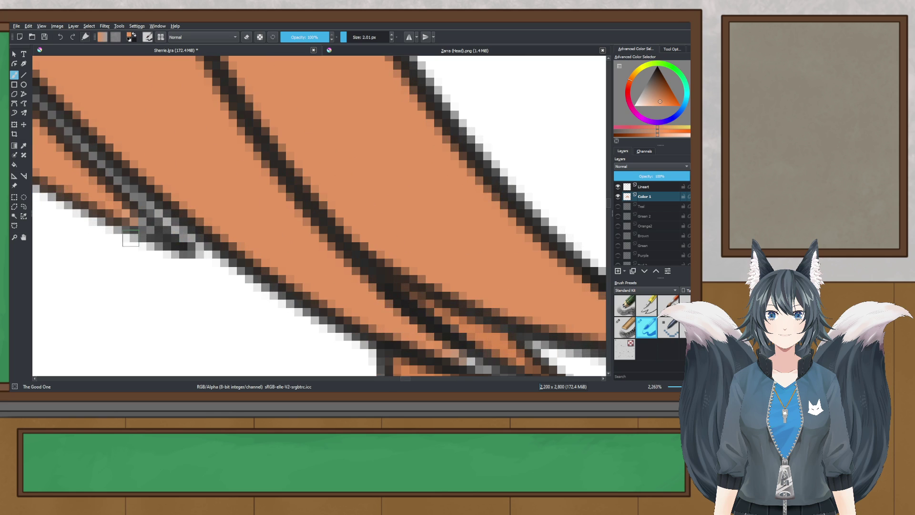
left_click_drag(312, 282, 83, 201)
scroll(231, 269, "up", 1)
left_click_drag(186, 265, 268, 298)
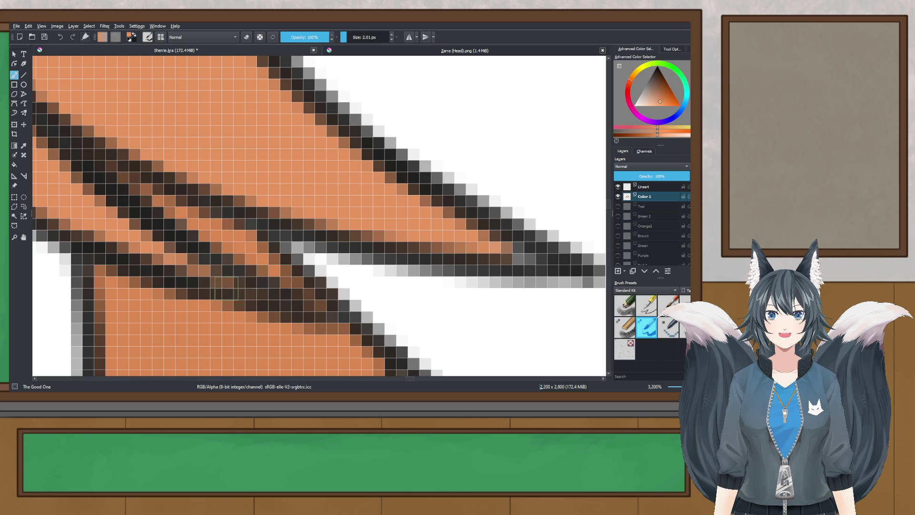
scroll(174, 265, "down", 2)
scroll(316, 262, "up", 2)
mouse_move(380, 261)
left_mouse_down()
mouse_move(399, 265)
mouse_move(363, 264)
mouse_move(301, 212)
left_mouse_up()
- Sample the darker orange of the back hair and paint the unfilled tips of the curled locks below the left cheek
scroll(363, 265, "down", 6)
scroll(231, 275, "up", 4)
scroll(232, 275, "up", 1)
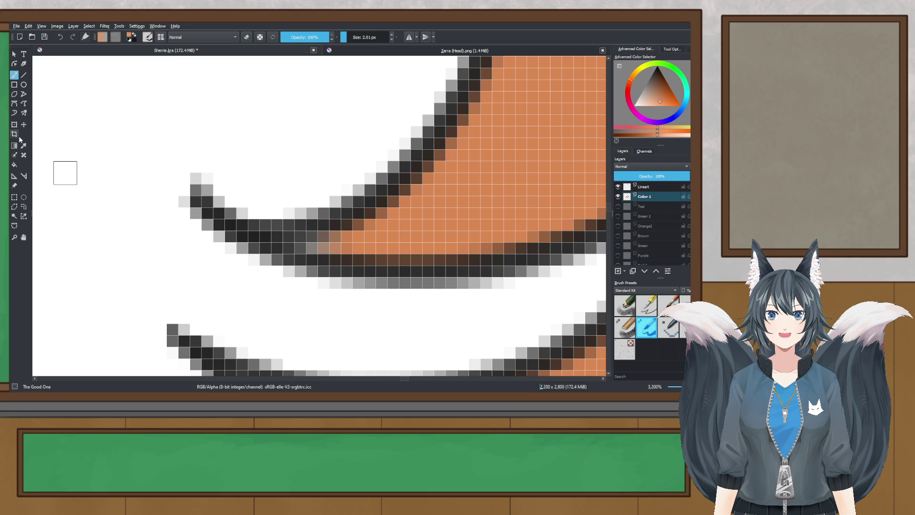
left_click(470, 231, "ctrl")
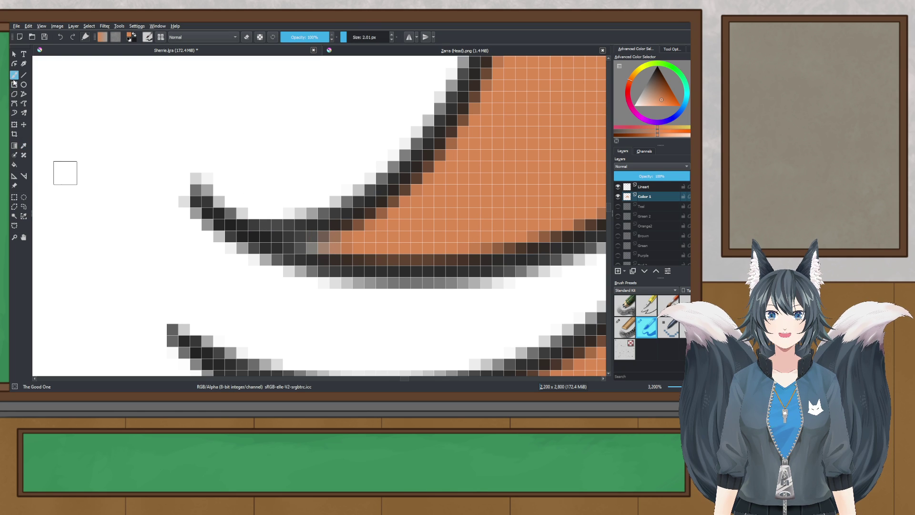
left_click_drag(328, 253, 290, 249)
scroll(334, 255, "down", 2)
scroll(334, 302, "up", 2)
left_click_drag(268, 293, 289, 306)
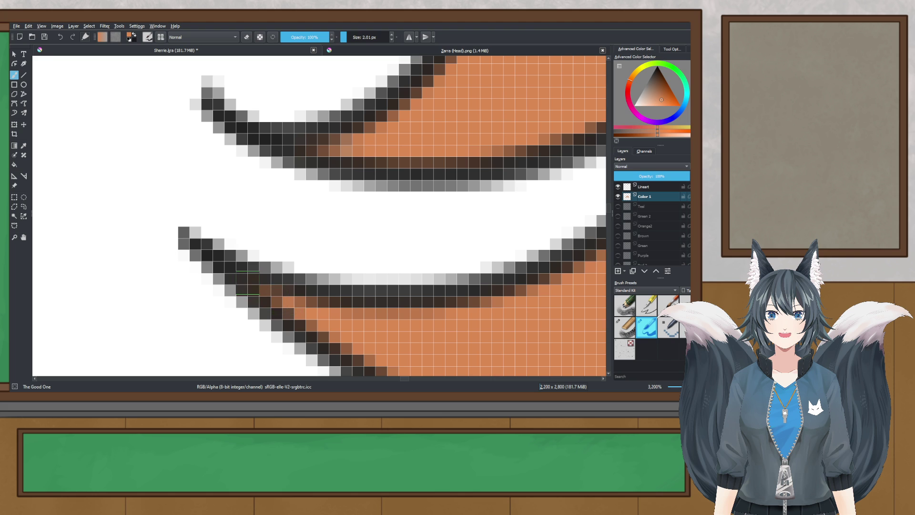
- Switch back to the light orange and fill the tip of the pointed strand on the left cheek
scroll(248, 282, "down", 7)
scroll(391, 272, "up", 10)
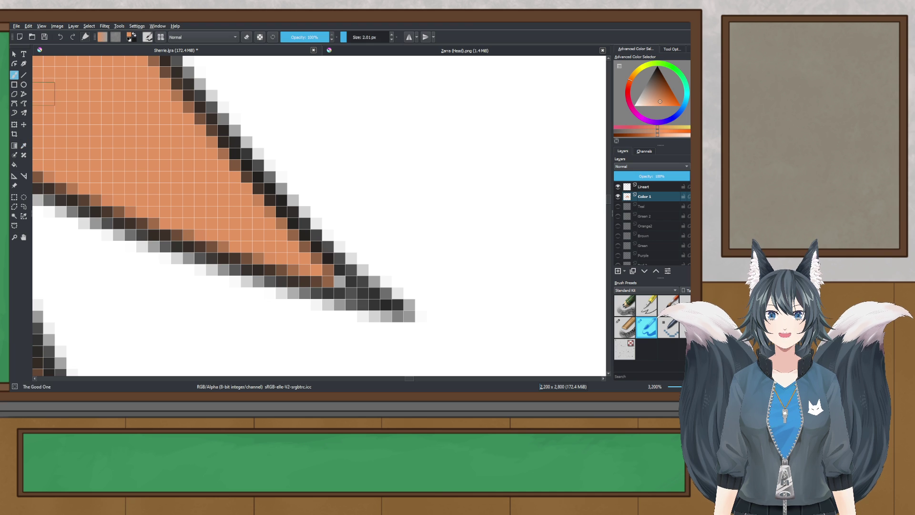
scroll(340, 275, "up", 1)
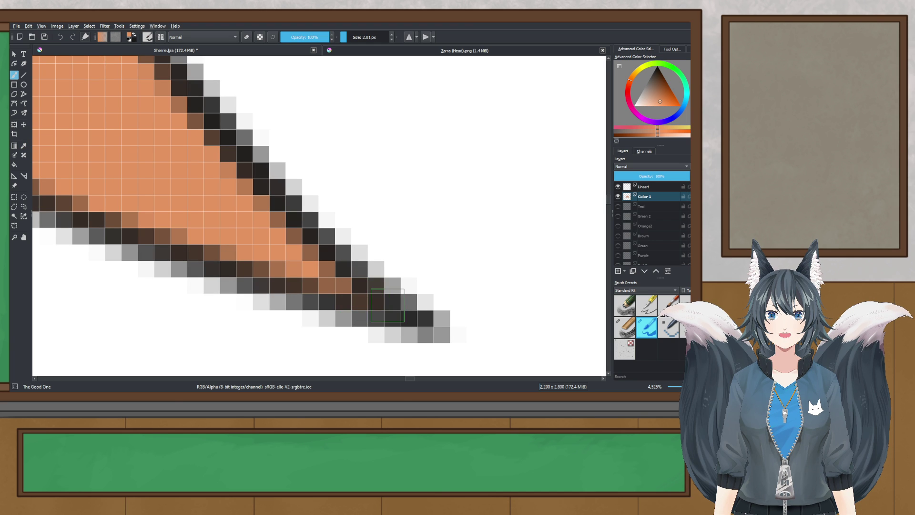
scroll(356, 285, "down", 4)
- Fill the tip of the fringe strand above the left eye with light orange and save the drawing
scroll(356, 285, "down", 4)
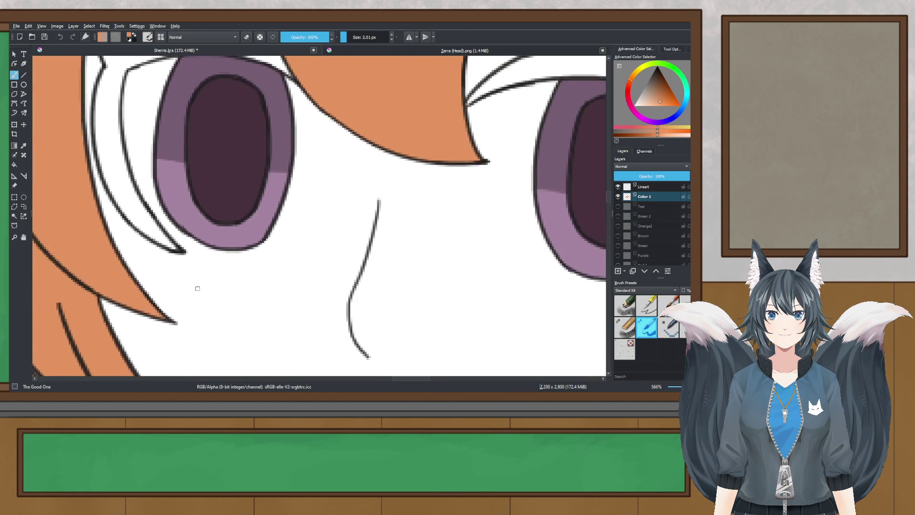
scroll(244, 213, "up", 5)
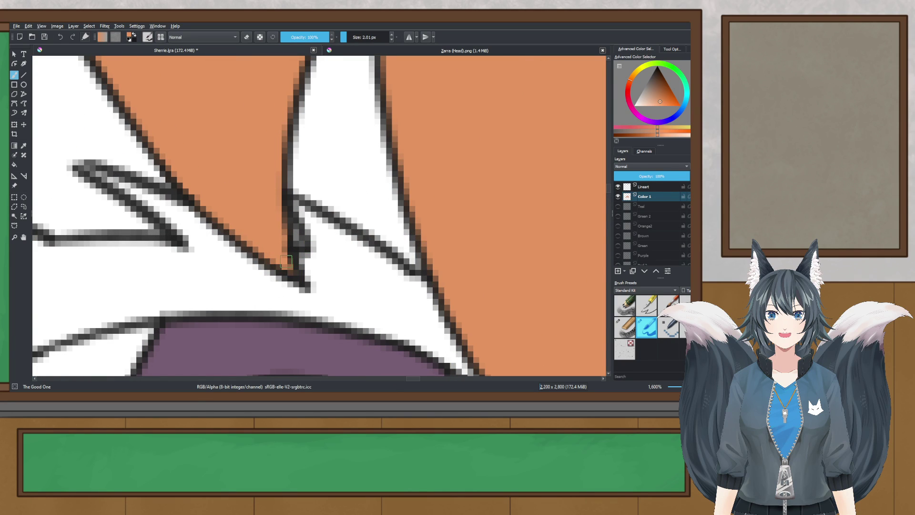
scroll(286, 261, "down", 5)
key("ctrl+s")
- Touch up the light orange along the outlines at the base of the hair tuft on top of the head
left_click_drag(307, 242, 253, 269)
scroll(308, 215, "down", 1)
left_click_drag(305, 217, 276, 249)
scroll(202, 207, "up", 2)
left_click_drag(185, 182, 112, 371)
scroll(332, 188, "up", 5)
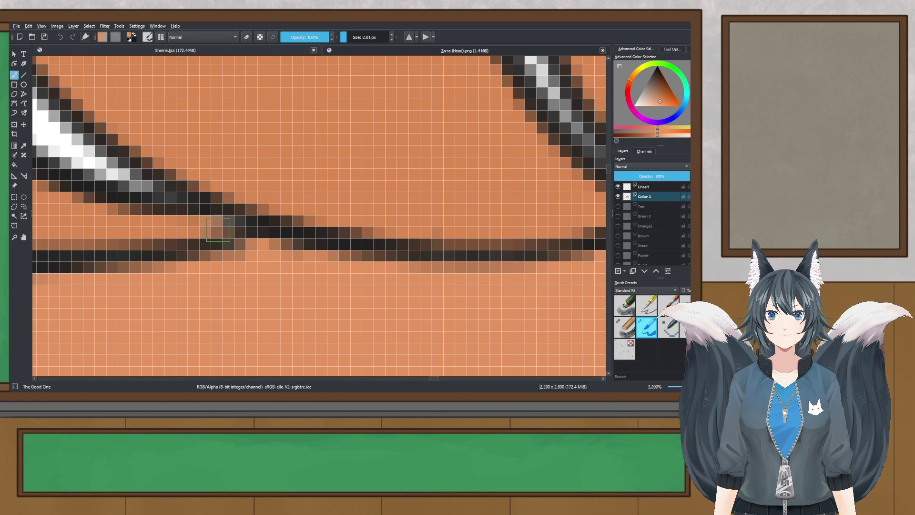
scroll(251, 234, "down", 4)
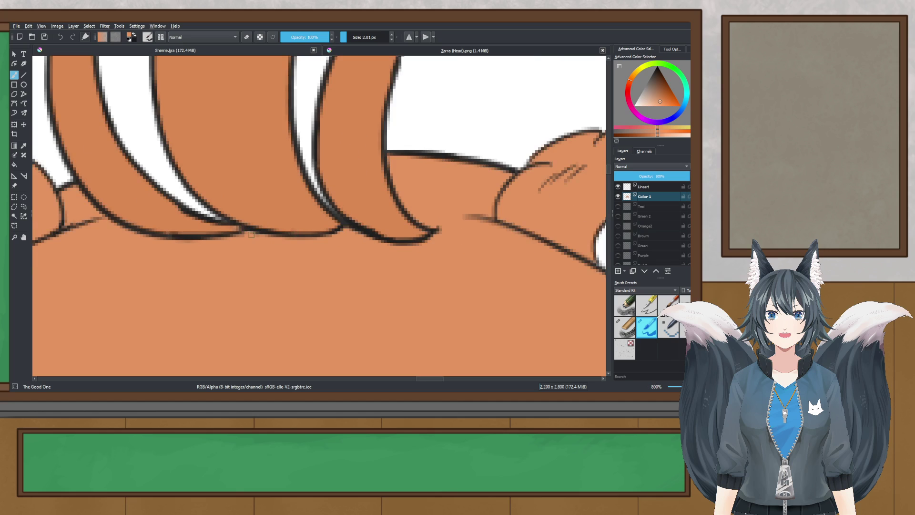
scroll(157, 234, "up", 2)
scroll(202, 244, "down", 4)
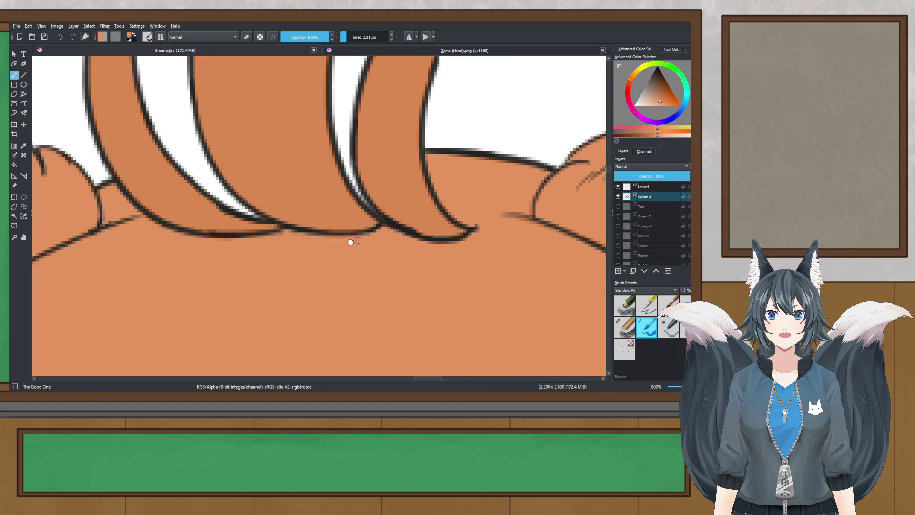
scroll(141, 228, "up", 4)
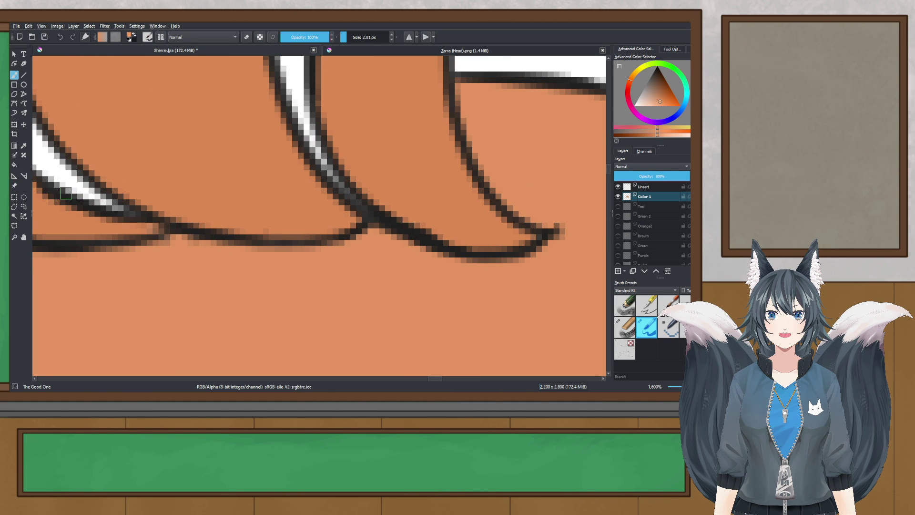
- Sample the tuft's darker orange and fill the gaps where its strands join at the base
scroll(65, 192, "up", 1)
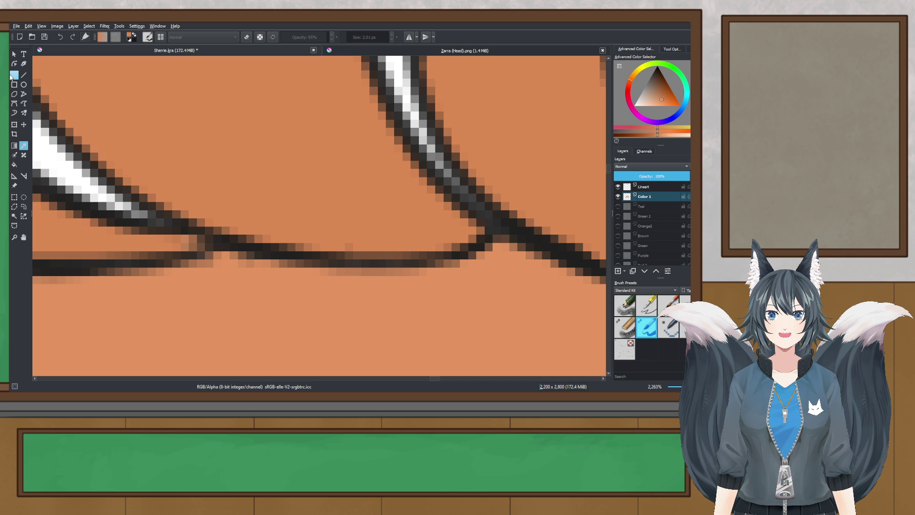
scroll(190, 244, "up", 3)
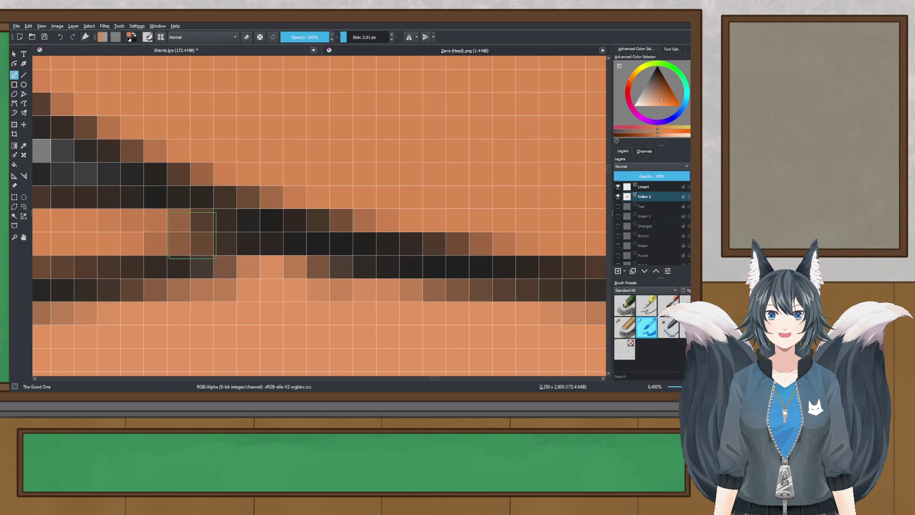
scroll(242, 234, "down", 4)
scroll(242, 234, "down", 3)
scroll(244, 230, "up", 5)
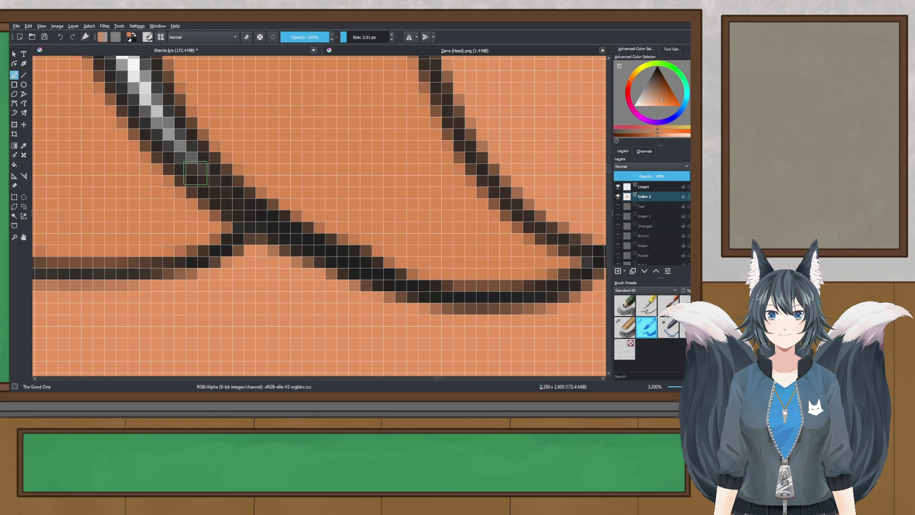
scroll(300, 210, "down", 8)
scroll(335, 233, "up", 1)
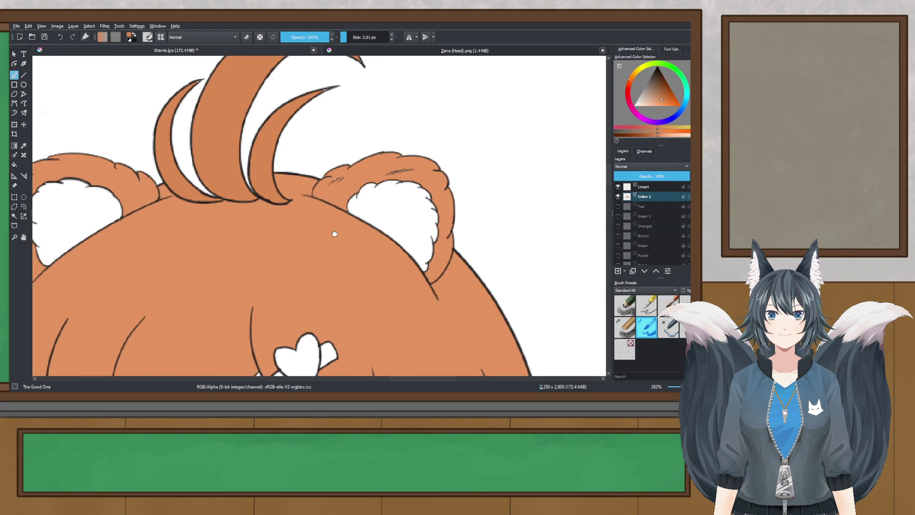
- Check the hair colouring across the whole head for remaining gaps and save the drawing
left_click_drag(335, 234, 215, 186)
mouse_move(246, 367)
left_mouse_down()
mouse_move(202, 208)
mouse_move(291, 71)
left_mouse_up()
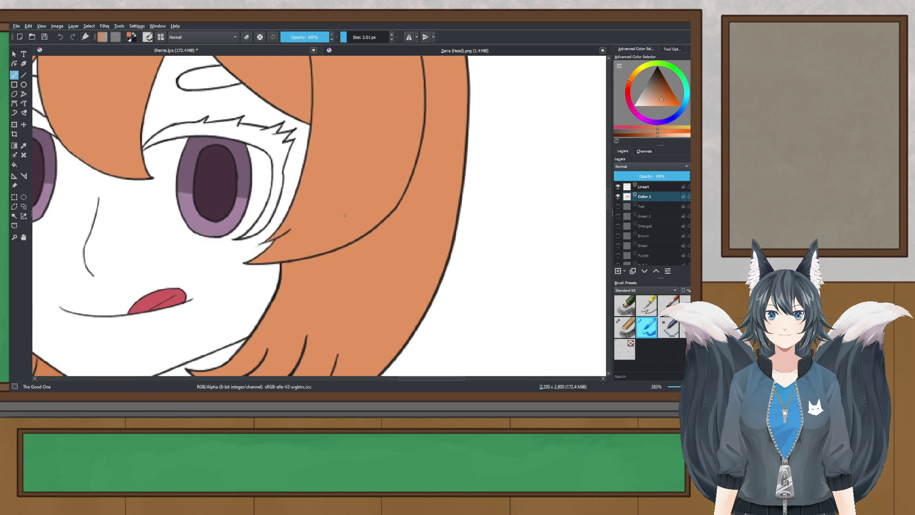
scroll(289, 256, "down", 6)
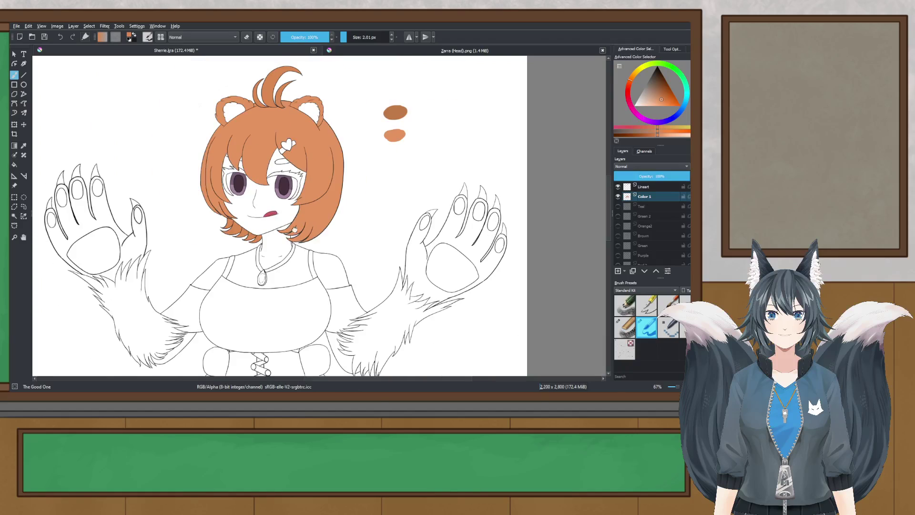
key("ctrl+s")
scroll(355, 172, "up", 1)
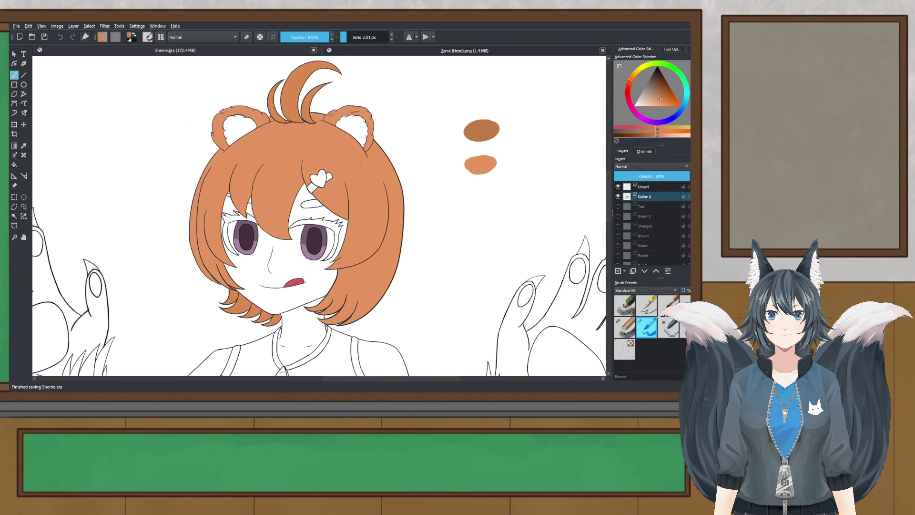
scroll(361, 163, "down", 2)
left_click_drag(361, 163, 327, 117)
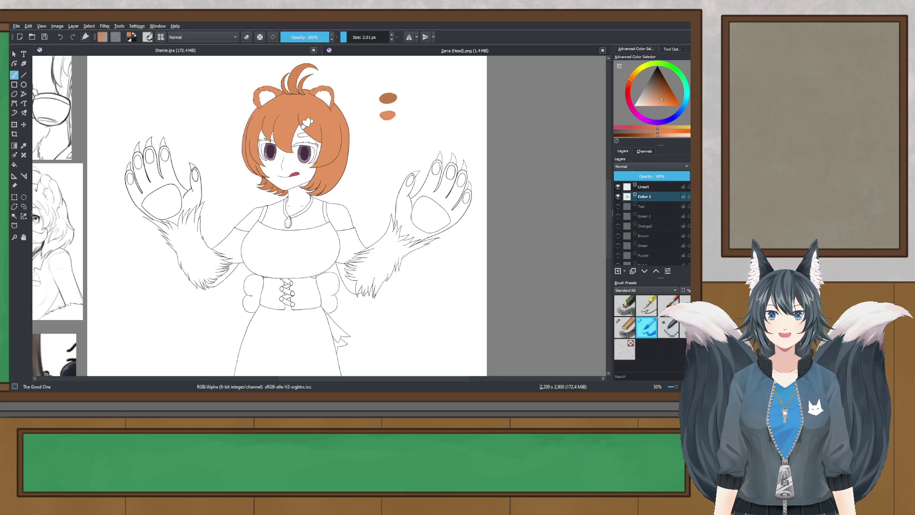
scroll(345, 96, "up", 2)
left_click_drag(345, 97, 288, 126)
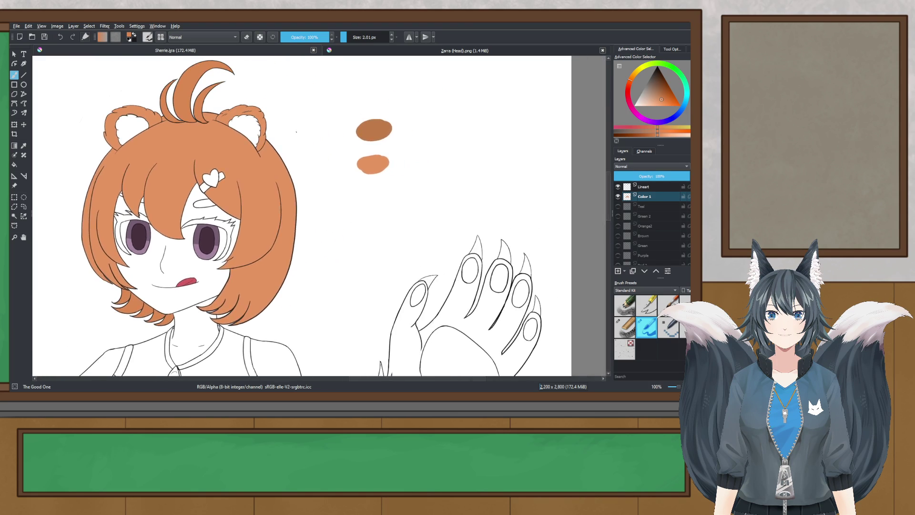
- Select both white inner ears and prepare a 1,000 px brush with a lighter tint sampled from the hair's light orange
left_click(23, 146)
left_click(659, 135)
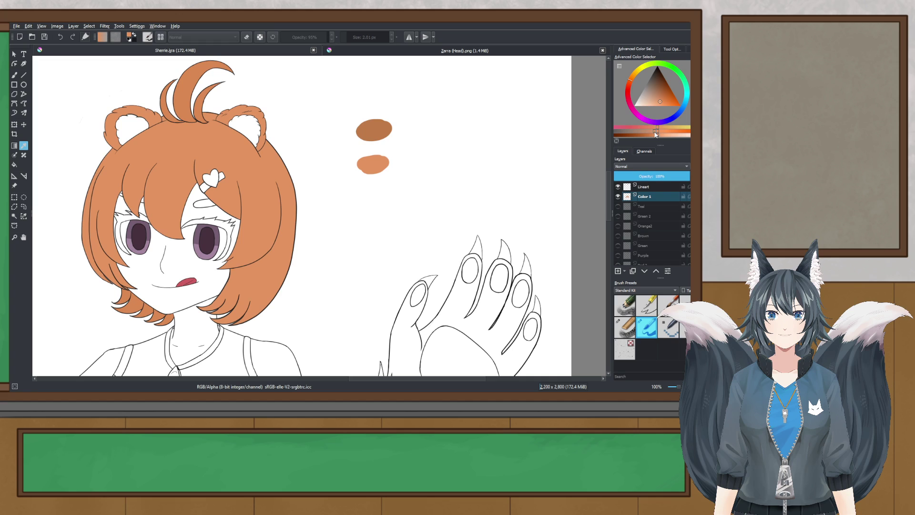
scroll(122, 150, "up", 4)
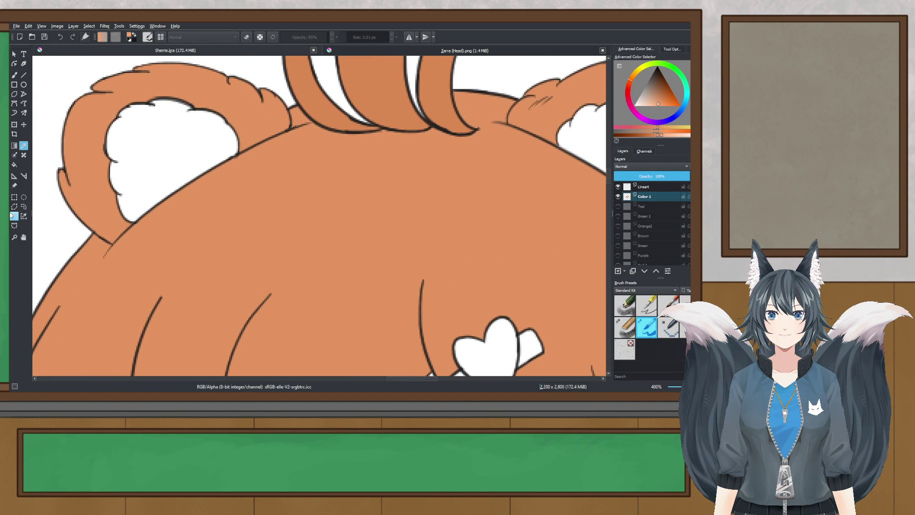
scroll(176, 153, "down", 1)
left_click_drag(404, 143, 342, 185)
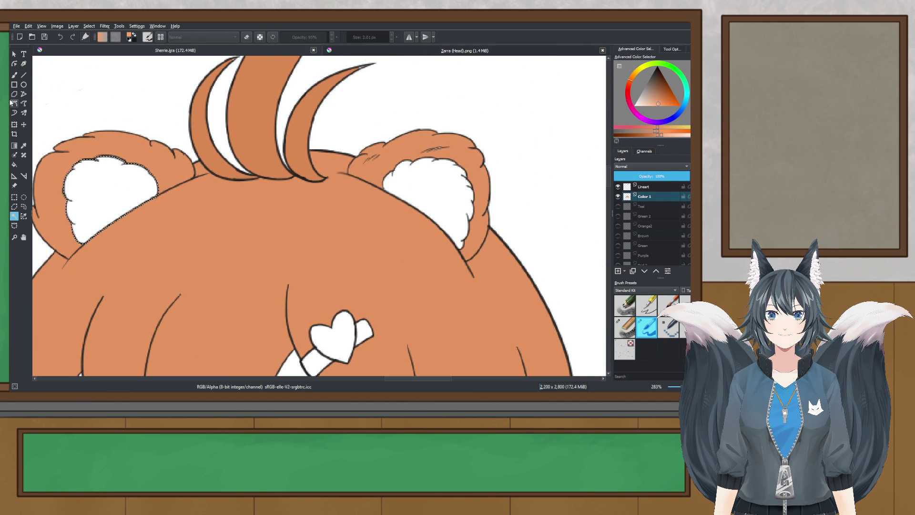
left_click(14, 75)
left_click_drag(356, 37, 486, 50)
- Try two lighter orange tints in the selected inner ears, undoing each fill
left_click(316, 196)
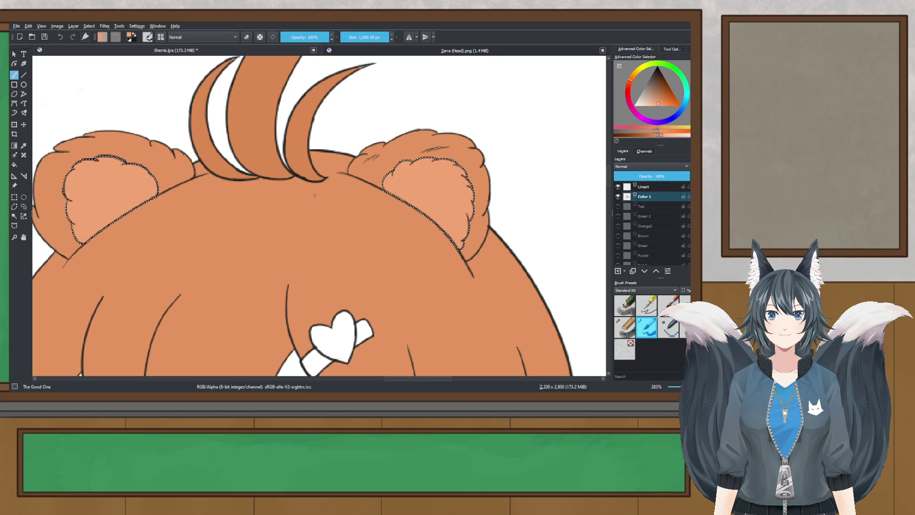
scroll(316, 196, "down", 1)
key("ctrl+z")
left_click(655, 106)
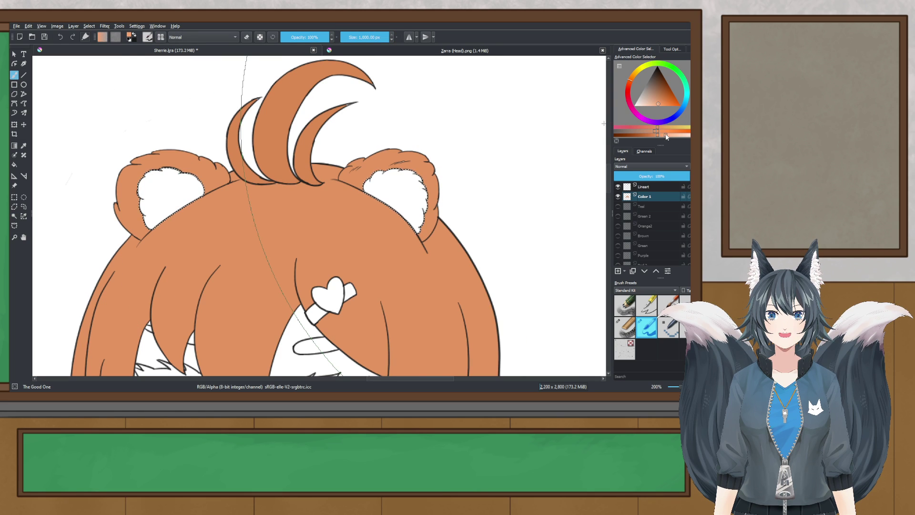
left_click(198, 217)
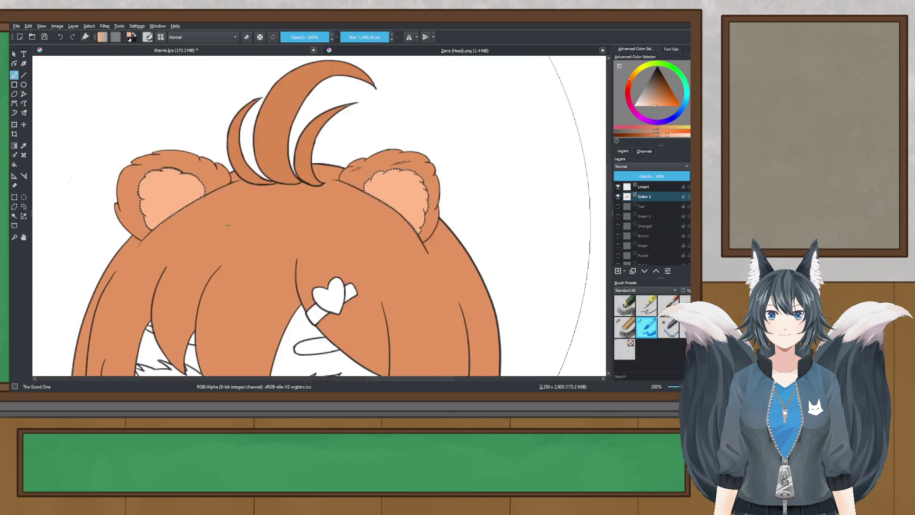
key("ctrl+z")
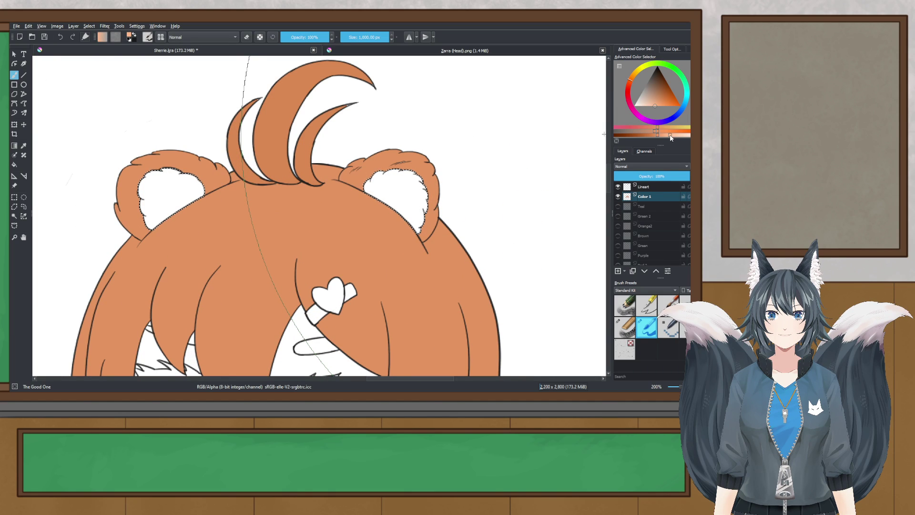
- Fill both selected inner ears with a paler peach tint, clear the selection and save the drawing
left_click(316, 212)
scroll(315, 213, "down", 3)
scroll(316, 213, "down", 2)
key("ctrl+r")
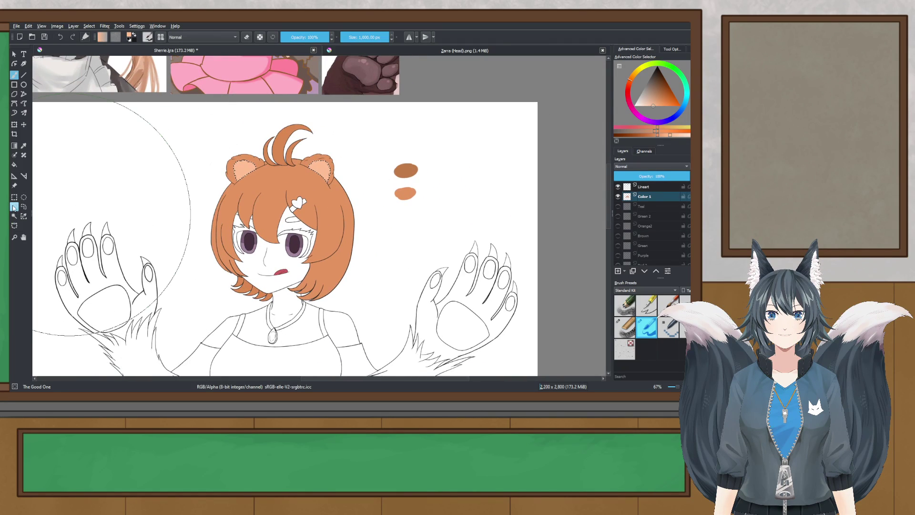
scroll(285, 192, "up", 2)
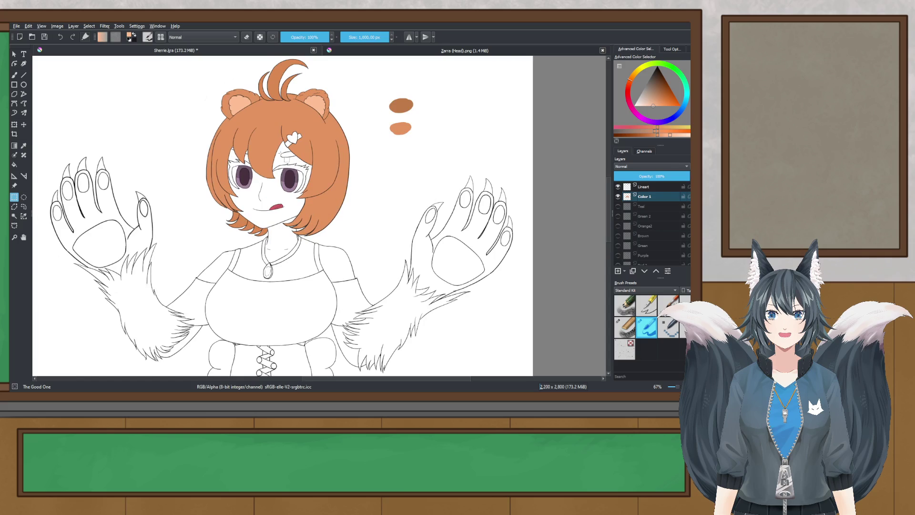
left_click_drag(278, 161, 283, 174)
key("ctrl+s")
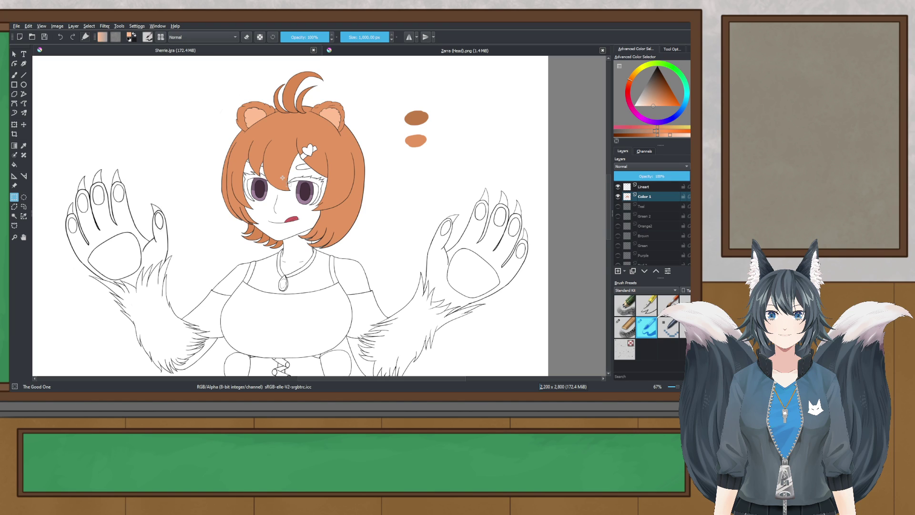
- Sample the outer ear's light orange and fill the small gap along the right ear's outer outline with a 3.01 px brush
scroll(334, 128, "up", 10)
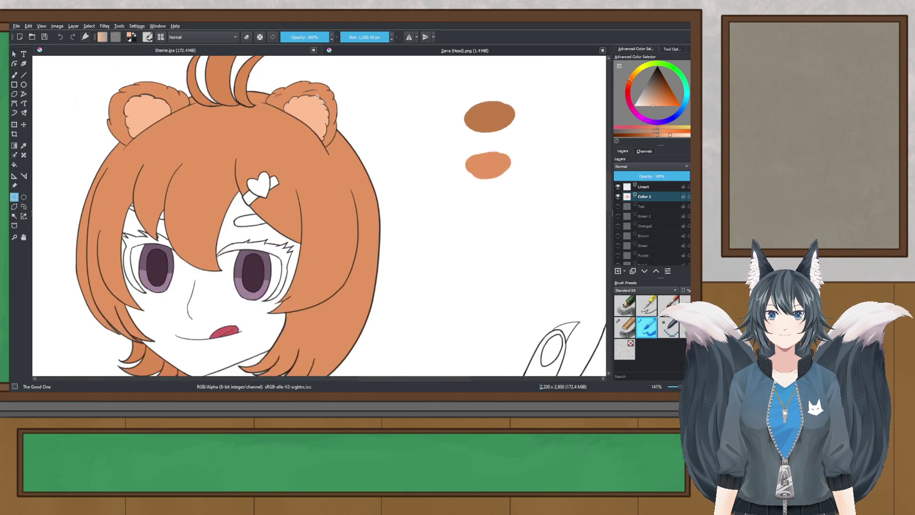
left_click(23, 146)
scroll(212, 192, "up", 2)
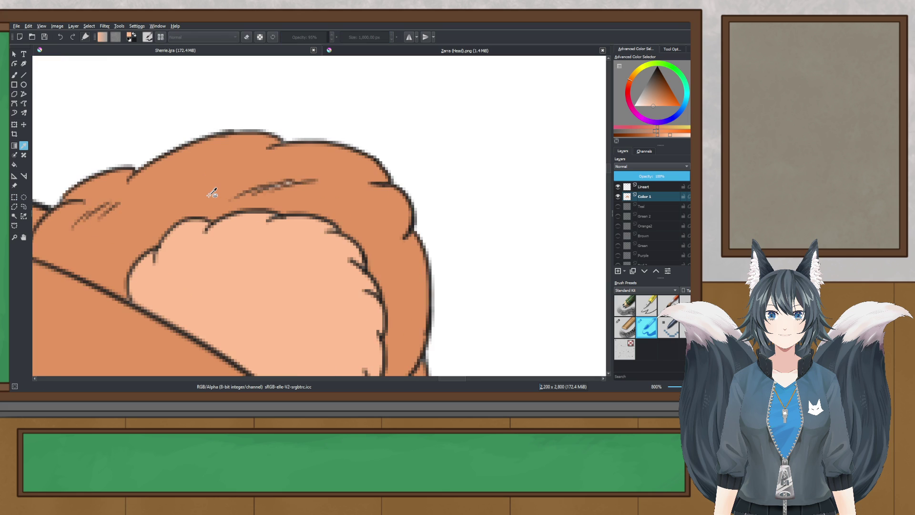
left_click(14, 75)
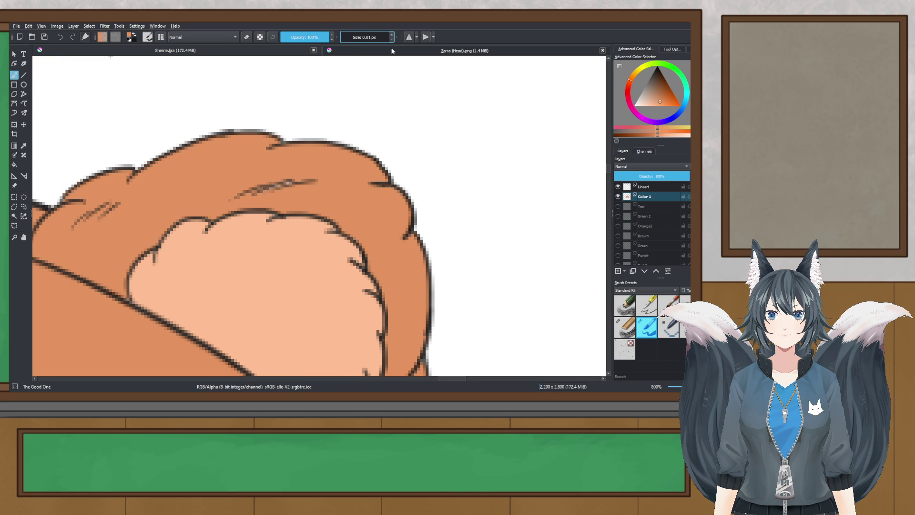
scroll(282, 133, "up", 2)
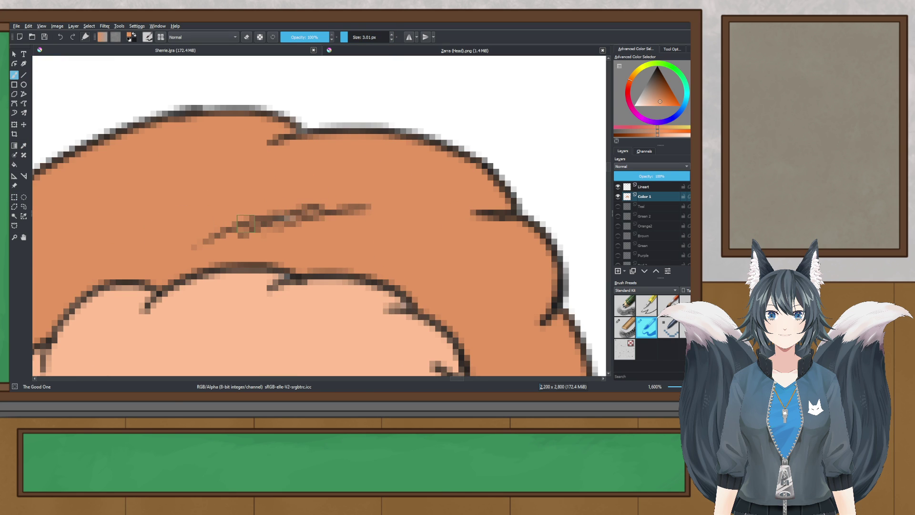
scroll(270, 212, "down", 3)
left_click_drag(270, 213, 295, 132)
scroll(265, 151, "down", 1)
scroll(410, 224, "up", 4)
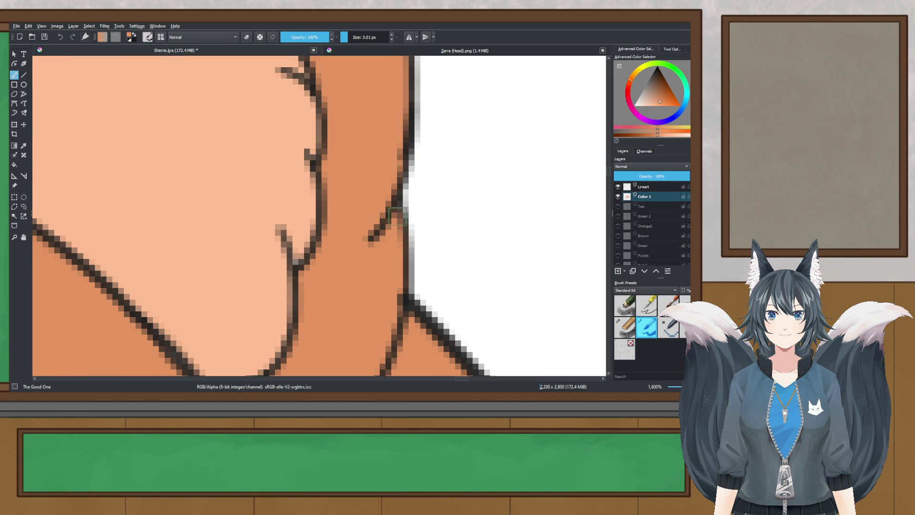
- Sample the inner ear's peach and touch up the colour along the inner outlines of both ears
left_click(24, 146)
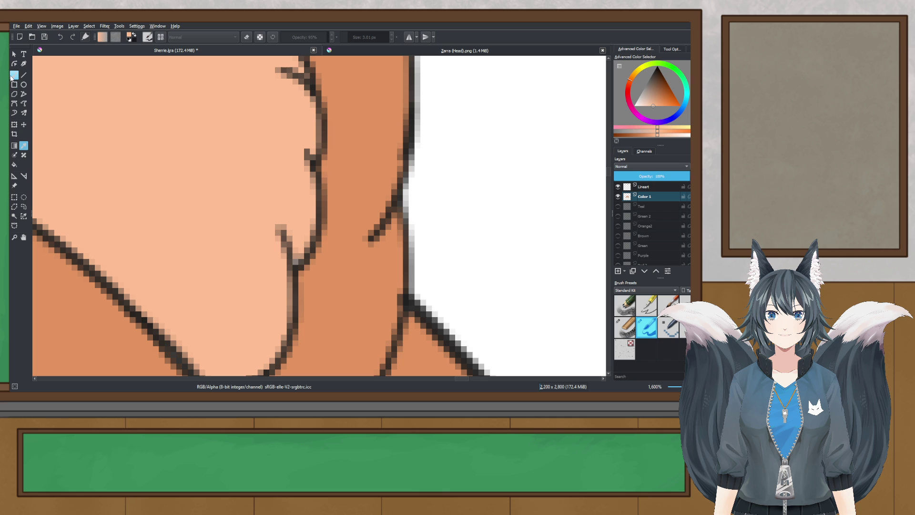
left_click(15, 75)
scroll(346, 268, "down", 3)
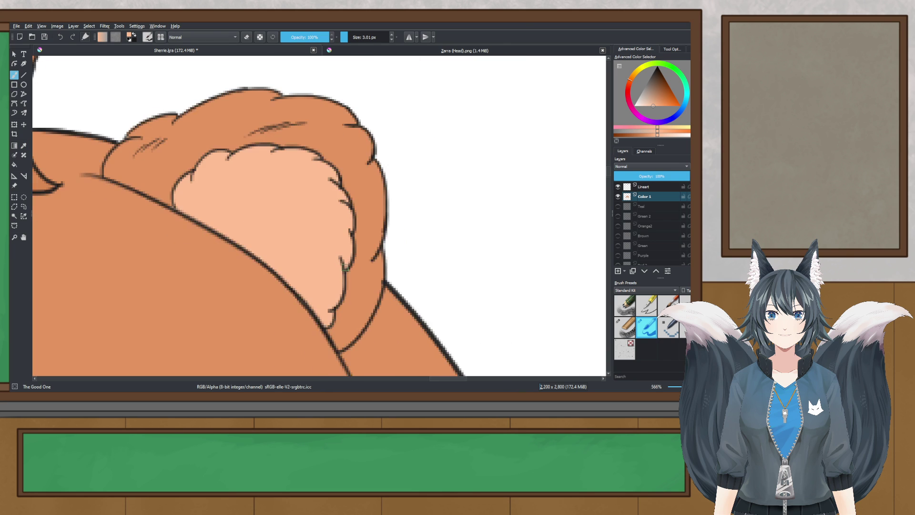
scroll(345, 268, "down", 4)
scroll(232, 165, "up", 7)
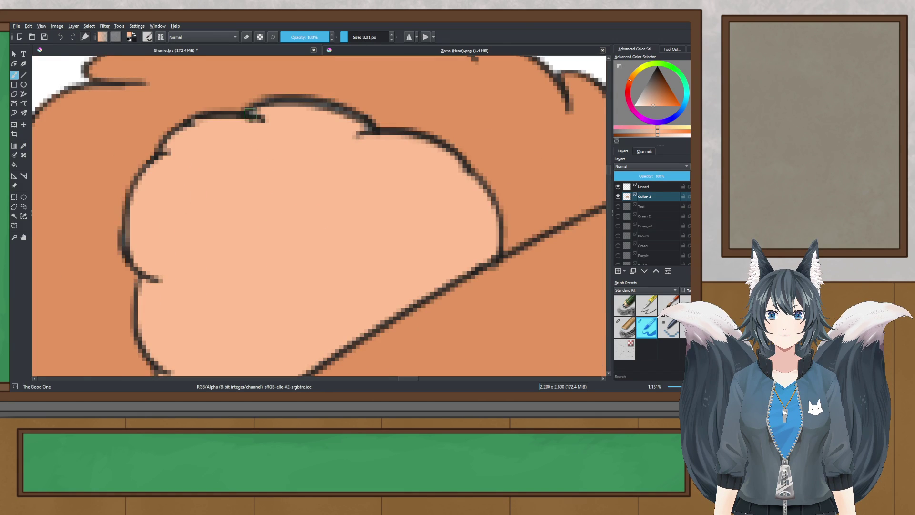
scroll(250, 115, "up", 3)
scroll(327, 116, "down", 3)
scroll(301, 98, "up", 3)
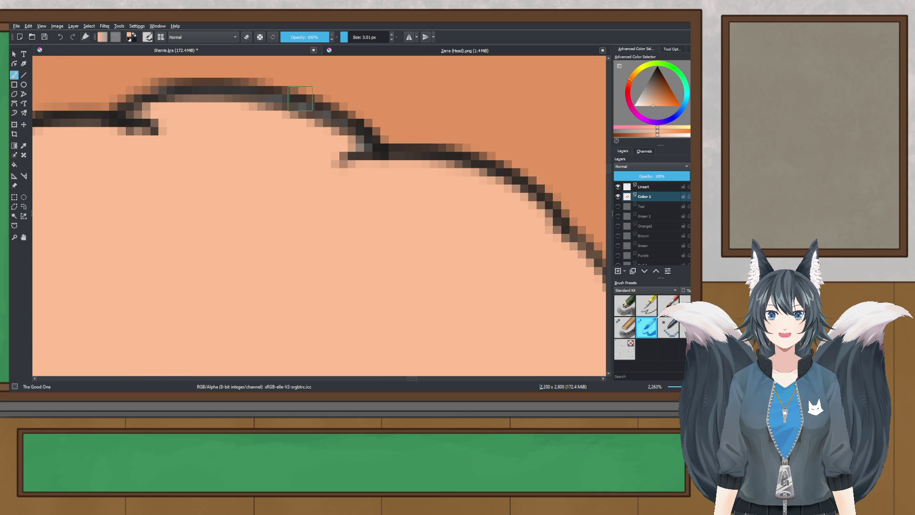
scroll(300, 99, "up", 1)
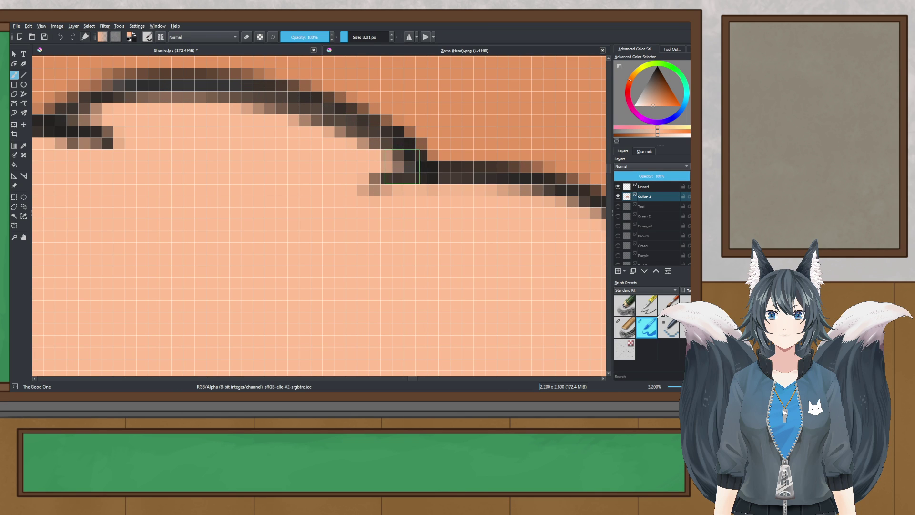
scroll(402, 166, "down", 3)
scroll(251, 154, "up", 3)
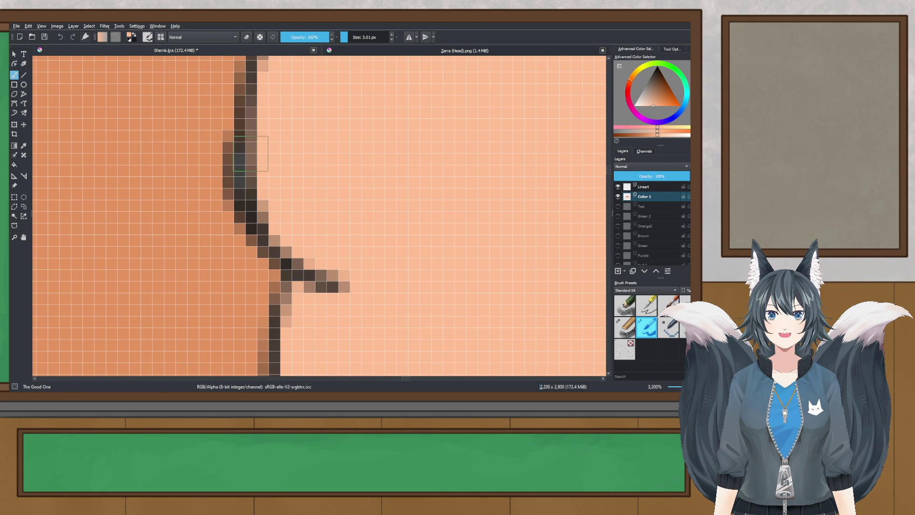
scroll(253, 204, "down", 3)
scroll(286, 329, "up", 4)
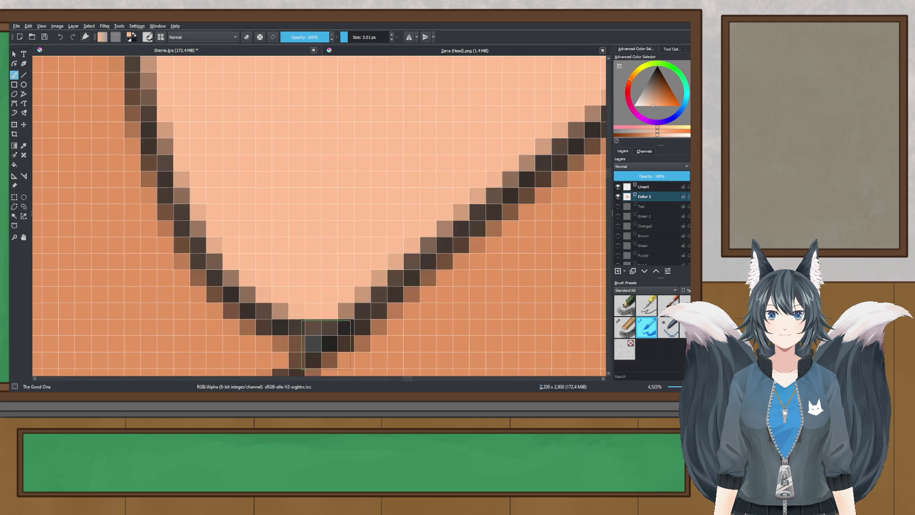
- Fill the line joint at the lower corner of the left inner ear with the hair's light orange and save the drawing
left_click(23, 147)
left_click(167, 215)
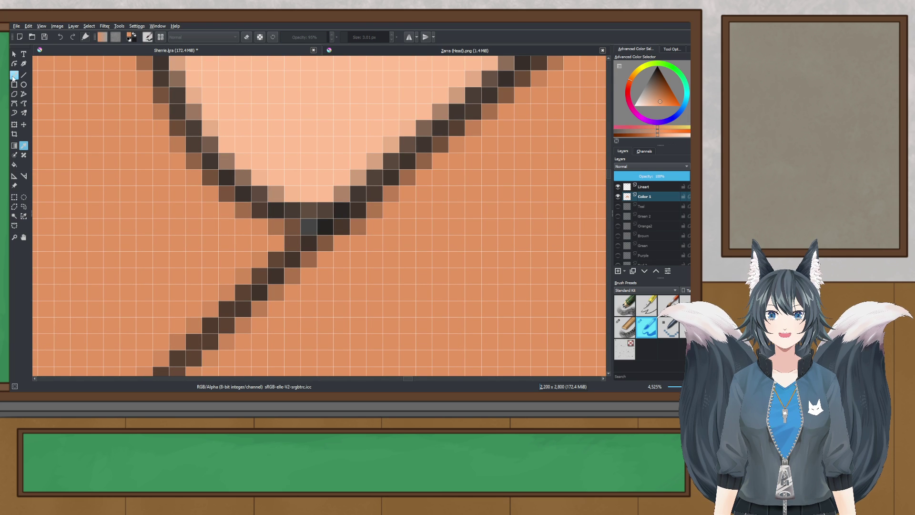
left_click(15, 76)
left_click_drag(303, 232, 312, 231)
scroll(215, 189, "down", 8)
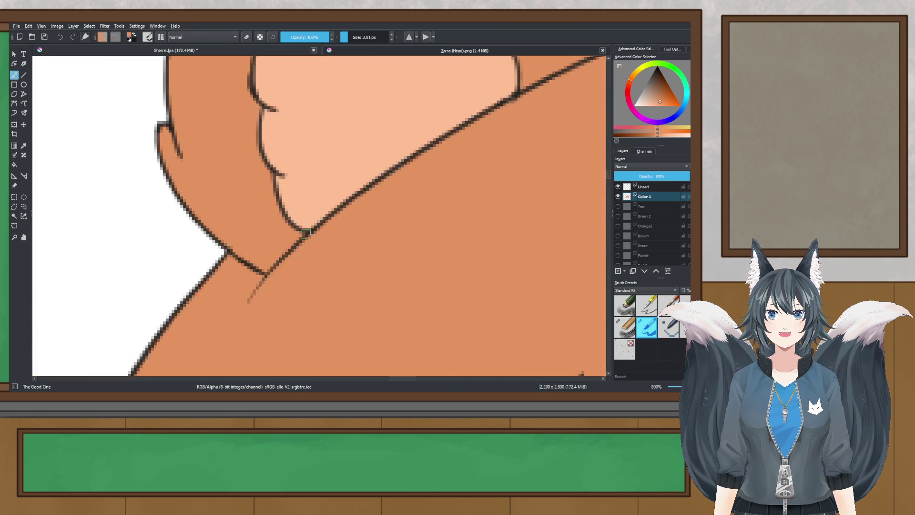
key("ctrl+s")
scroll(135, 112, "down", 2)
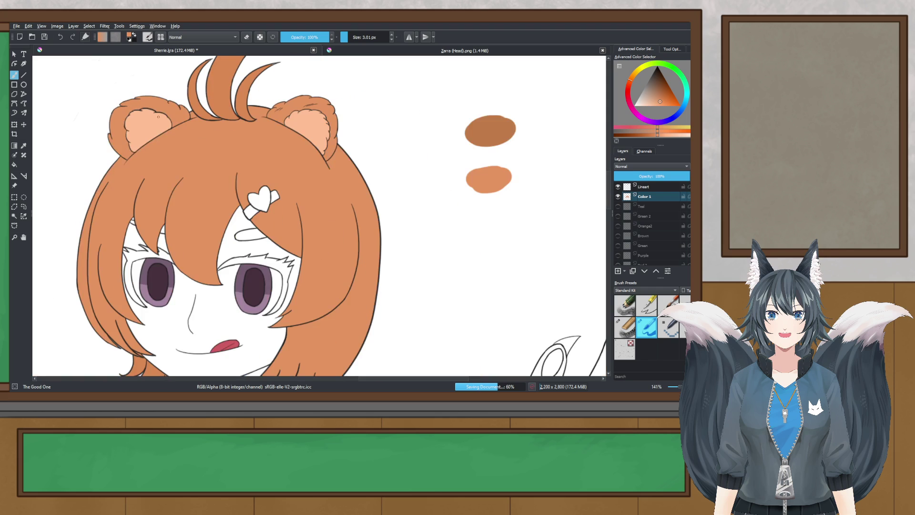
- Sample the tuft's darker orange and fill the unpainted tip of the tuft's leftmost strand
left_click_drag(191, 86, 228, 139)
scroll(264, 81, "up", 1)
scroll(200, 163, "up", 8)
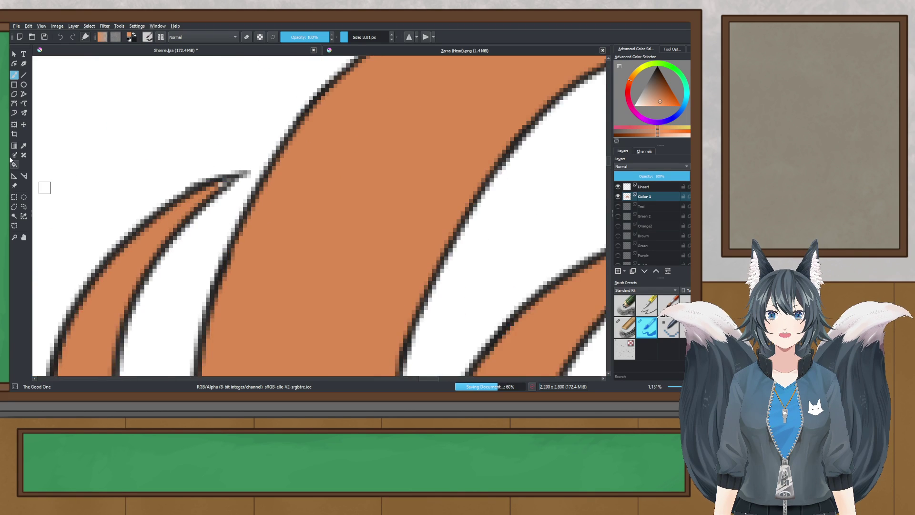
scroll(185, 218, "up", 3)
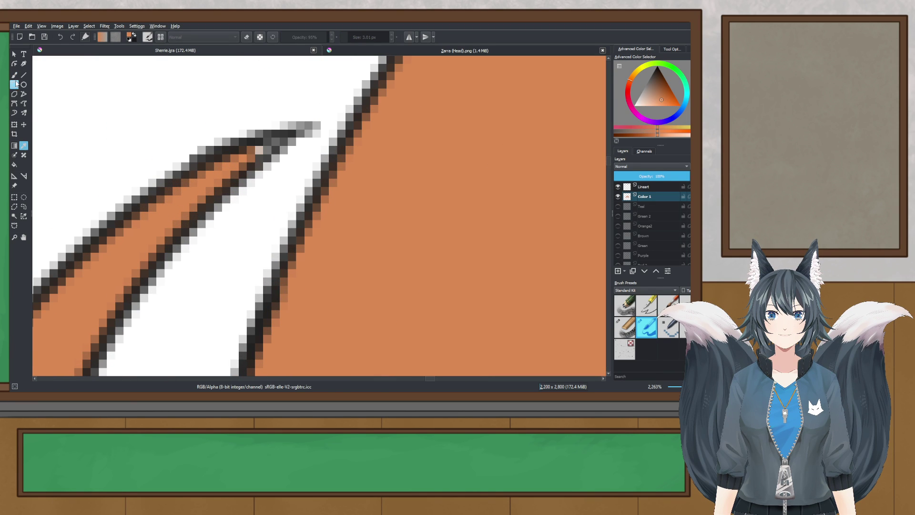
left_click(14, 75)
scroll(259, 159, "up", 2)
left_click_drag(260, 159, 310, 130)
key("ctrl+z")
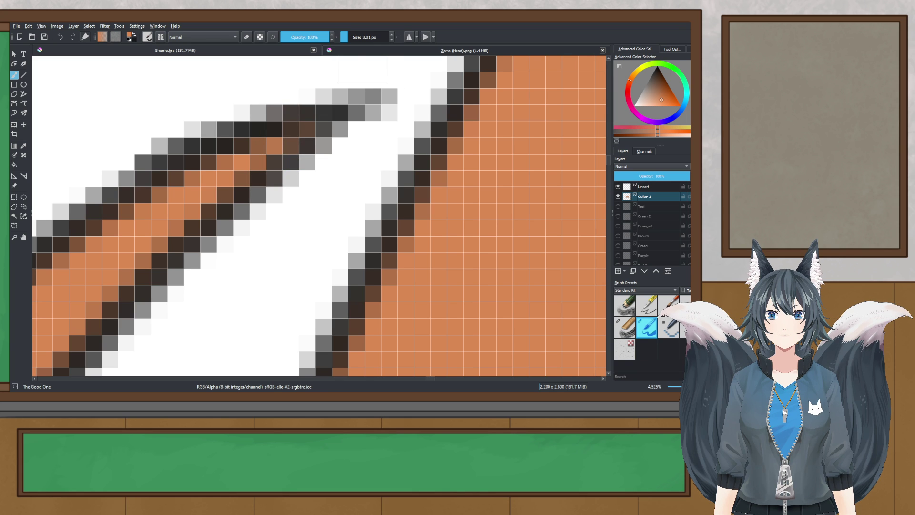
- Fill the tips of the tuft's large middle strand and right strand with darker orange, reducing the brush to 2.01 px
scroll(341, 88, "down", 8)
left_click_drag(280, 184, 158, 299)
scroll(364, 171, "up", 5)
left_click_drag(295, 250, 304, 107)
scroll(465, 140, "up", 1)
left_click_drag(468, 94, 477, 99)
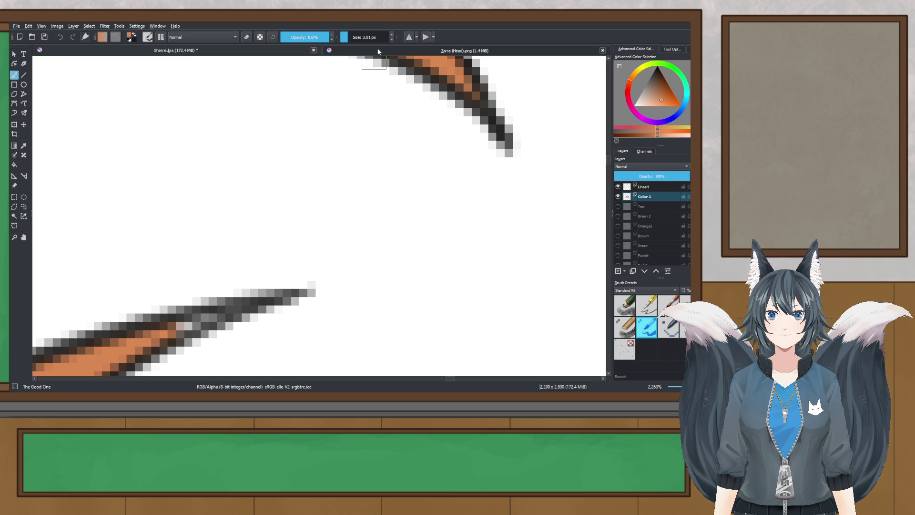
mouse_move(177, 325)
left_mouse_down()
mouse_move(224, 319)
mouse_move(177, 332)
left_mouse_up()
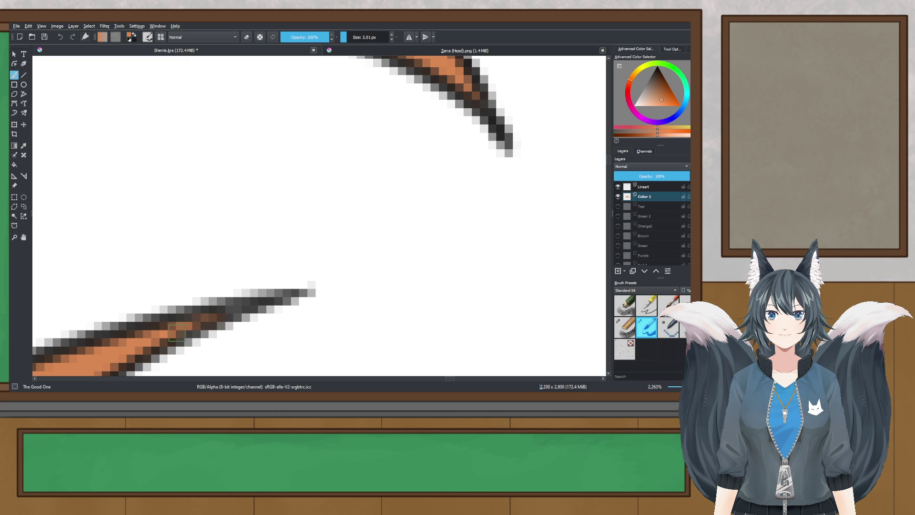
- Save the drawing and inspect the hair outline around the lower strands on the left side of the face
scroll(228, 318, "down", 12)
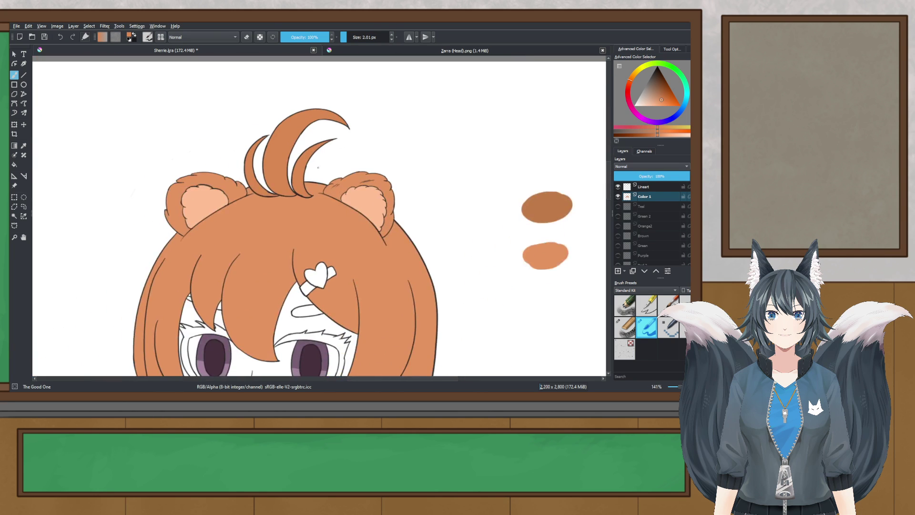
key("ctrl+s")
left_click_drag(270, 162, 235, 108)
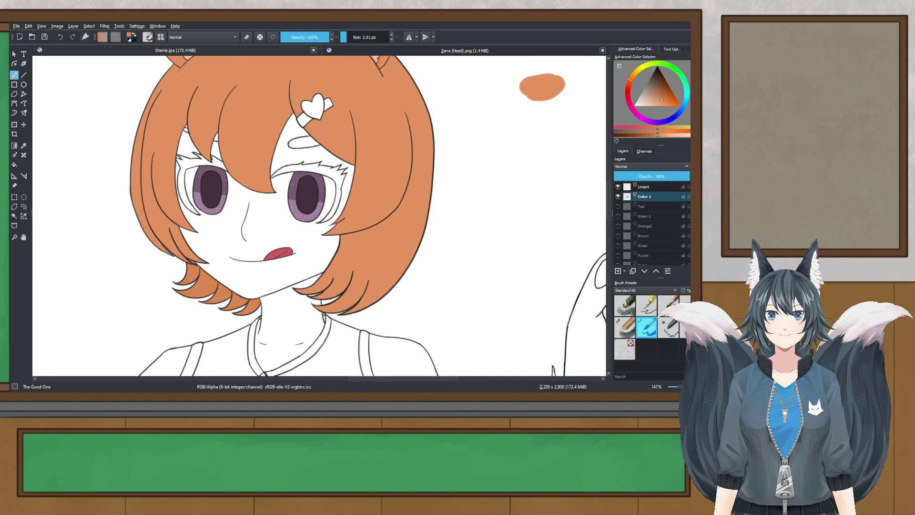
scroll(292, 185, "down", 1)
left_click_drag(229, 217, 231, 230)
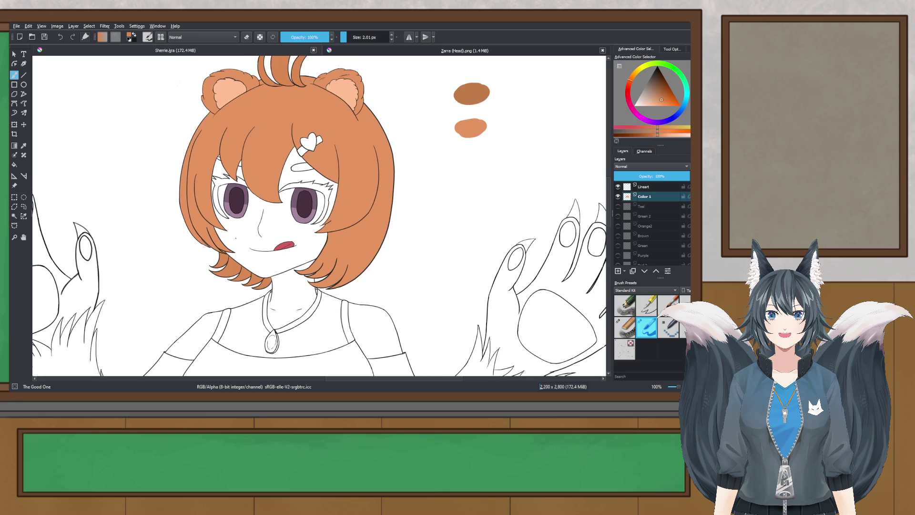
scroll(280, 141, "up", 7)
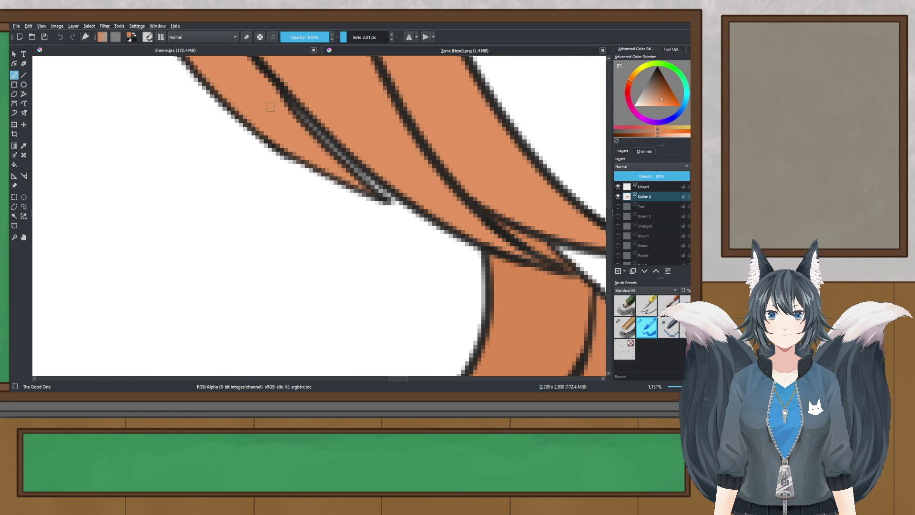
scroll(271, 107, "up", 2)
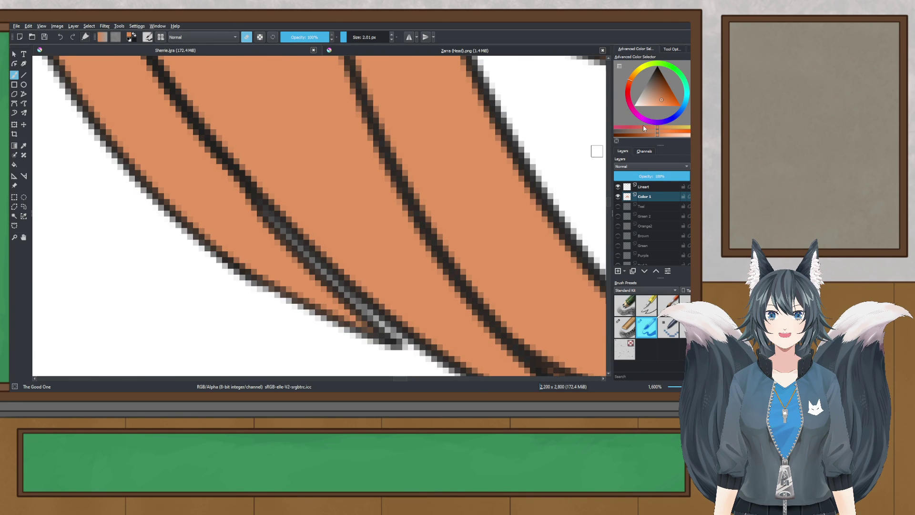
- Try to erase along the outer edge of the left hair strand on the Lineart layer
left_click(659, 188)
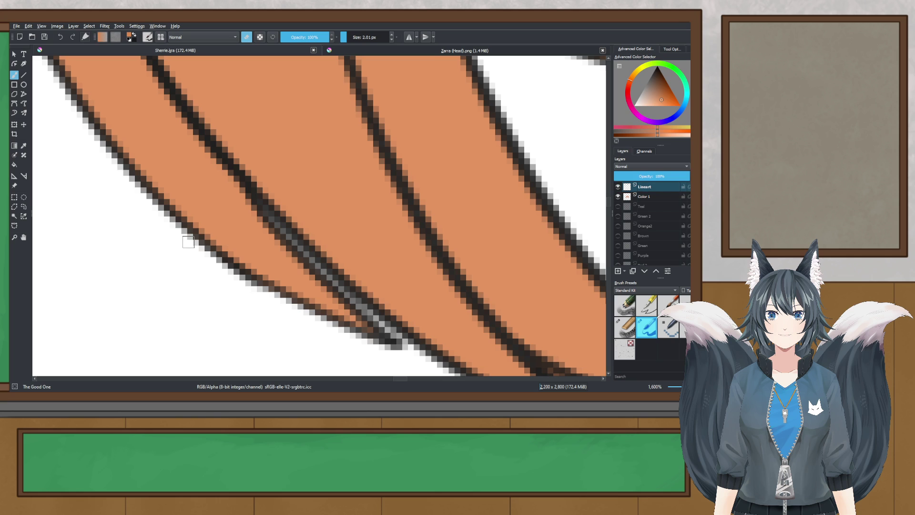
left_click_drag(216, 261, 266, 292)
key("ctrl+z")
scroll(212, 263, "up", 2)
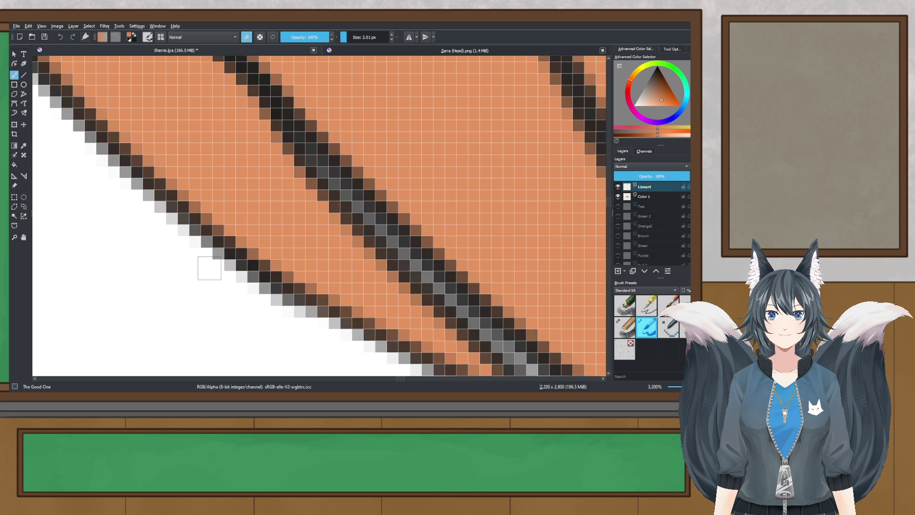
- Check the left hair outline and the base of the hair tuft for flaws and save the drawing
scroll(305, 319, "down", 8)
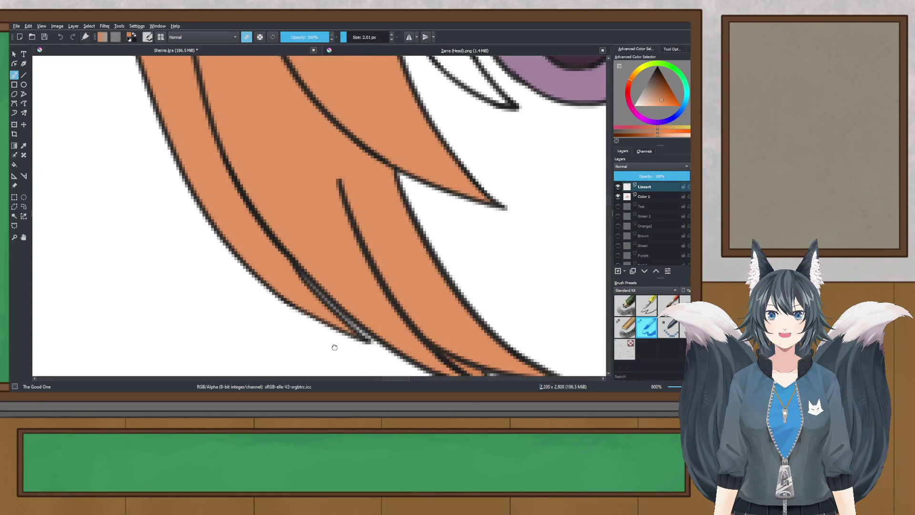
left_click_drag(227, 259, 205, 253)
scroll(205, 253, "down", 2)
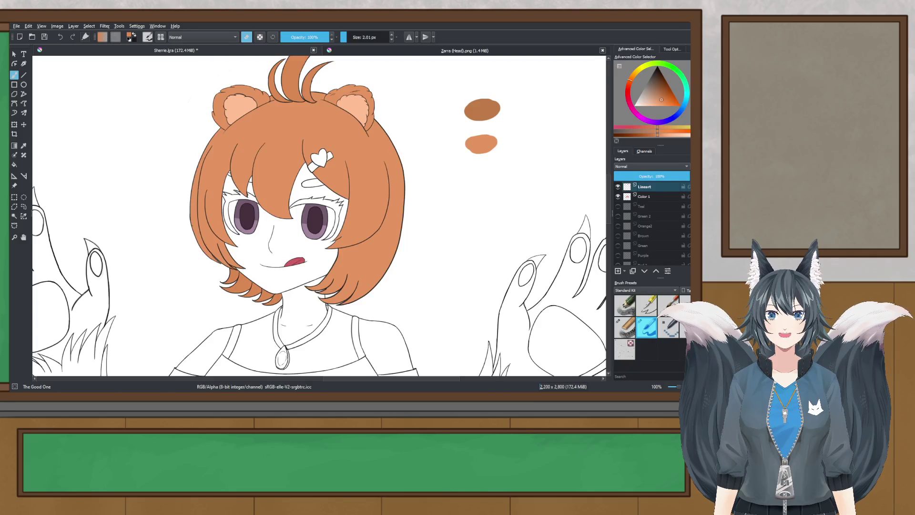
scroll(196, 228, "up", 4)
scroll(167, 182, "up", 1)
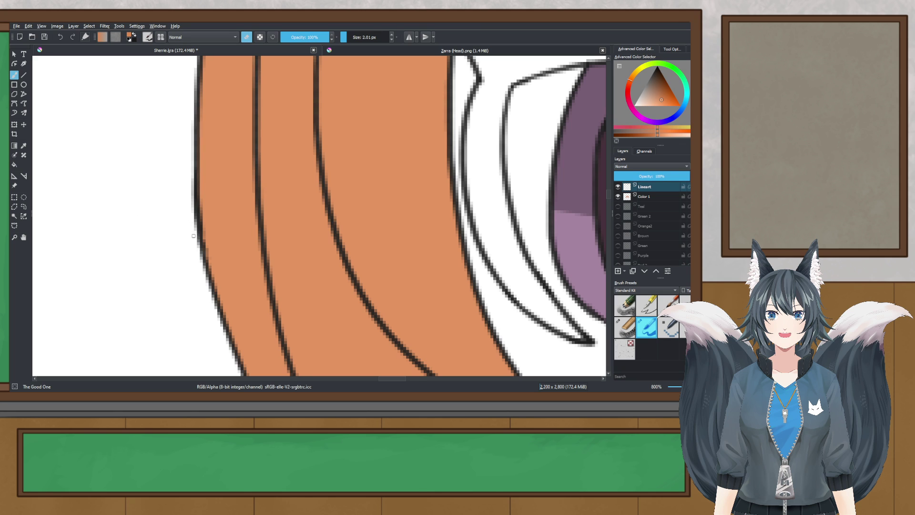
scroll(193, 169, "down", 5)
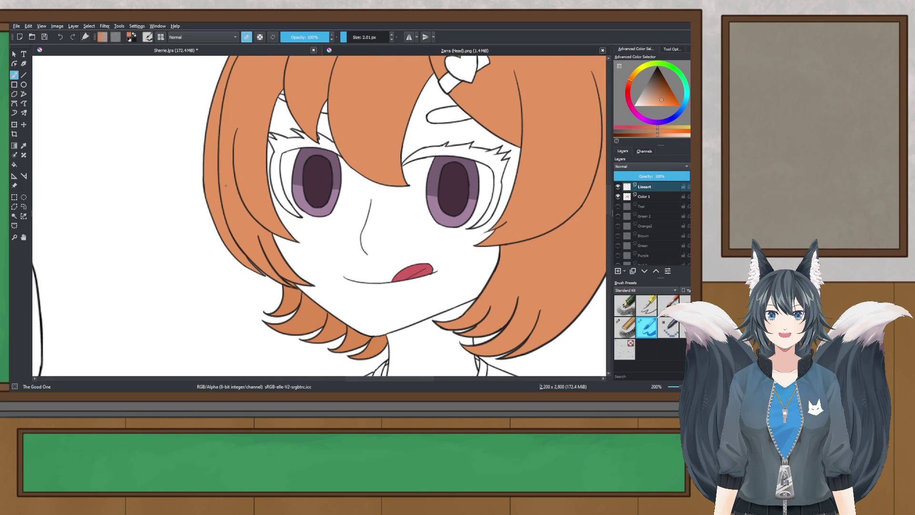
key("ctrl+s")
scroll(311, 333, "down", 1)
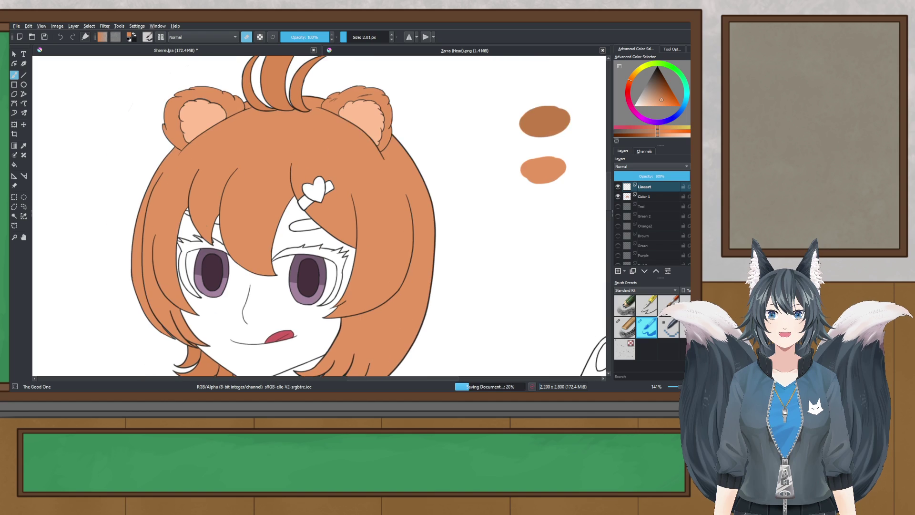
scroll(265, 126, "up", 8)
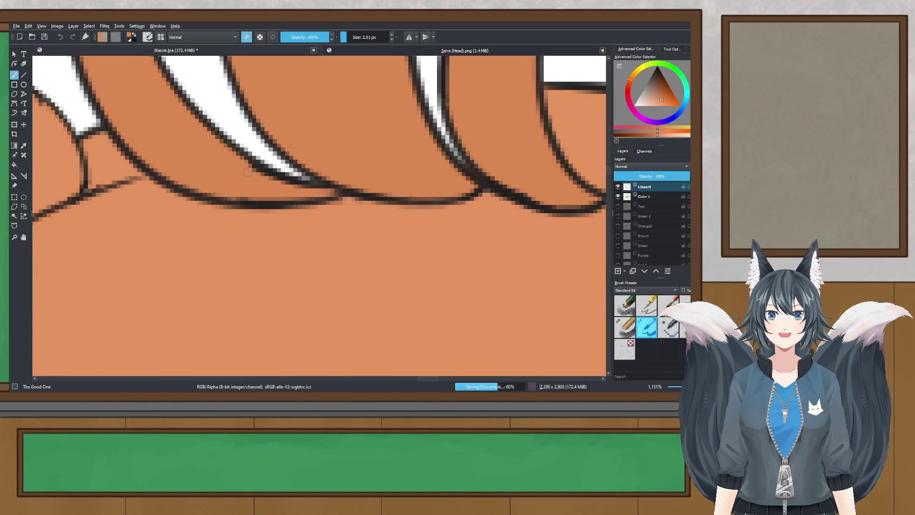
scroll(255, 200, "down", 6)
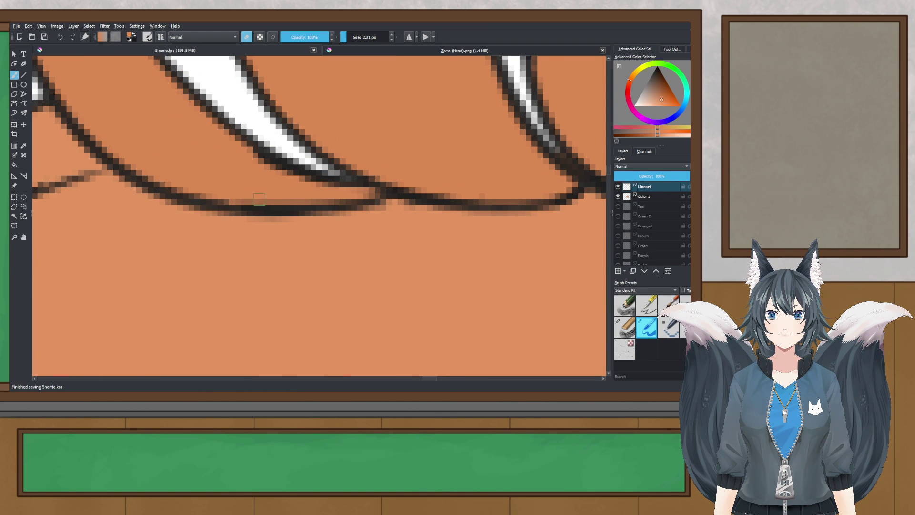
key("ctrl+s")
- Switch to colour sampling to pick up the hair's light orange
left_click_drag(233, 239, 297, 123)
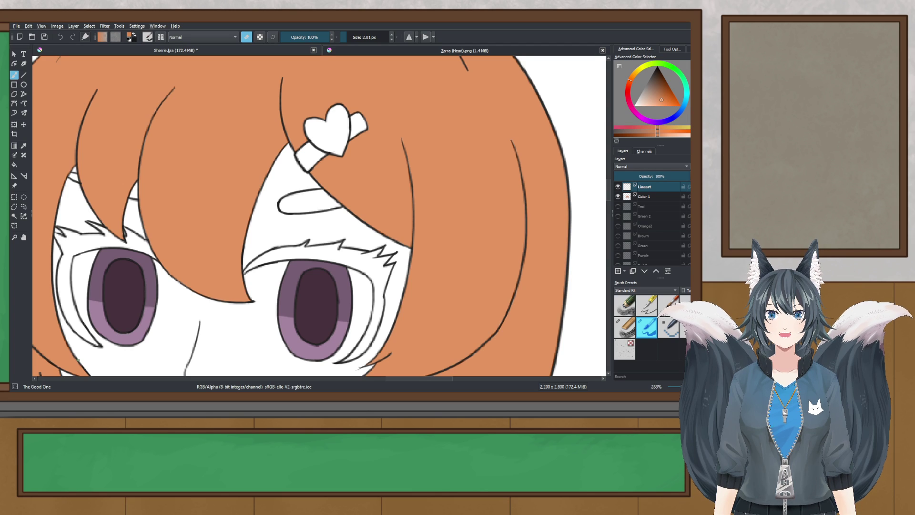
scroll(300, 227, "down", 2)
left_click_drag(298, 225, 260, 86)
scroll(336, 181, "up", 2)
scroll(335, 177, "down", 3)
left_click_drag(436, 157, 327, 209)
left_click(23, 145)
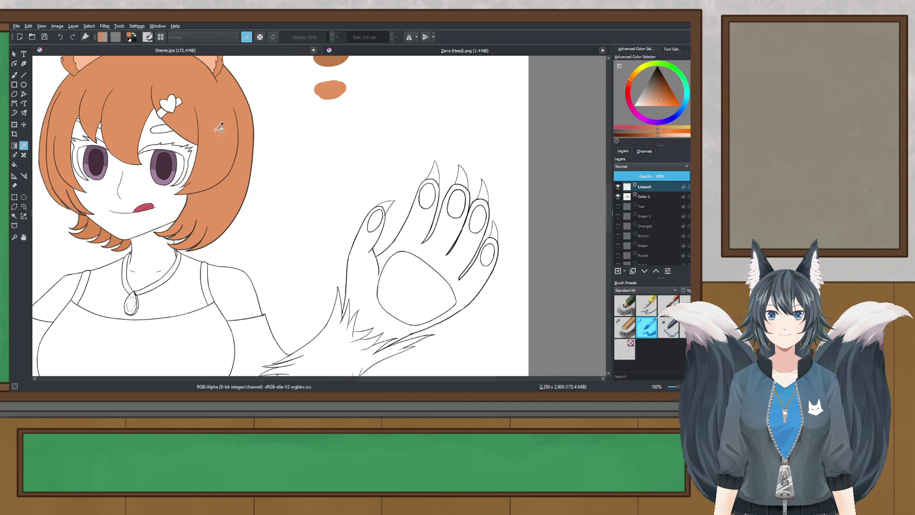
- Examine the uncoloured paws, furry forearms and face to decide which areas to colour
scroll(304, 179, "down", 5)
scroll(300, 182, "up", 2)
left_click_drag(296, 173, 268, 240)
scroll(279, 205, "down", 1)
scroll(267, 239, "down", 1)
scroll(267, 239, "down", 1)
scroll(330, 169, "up", 2)
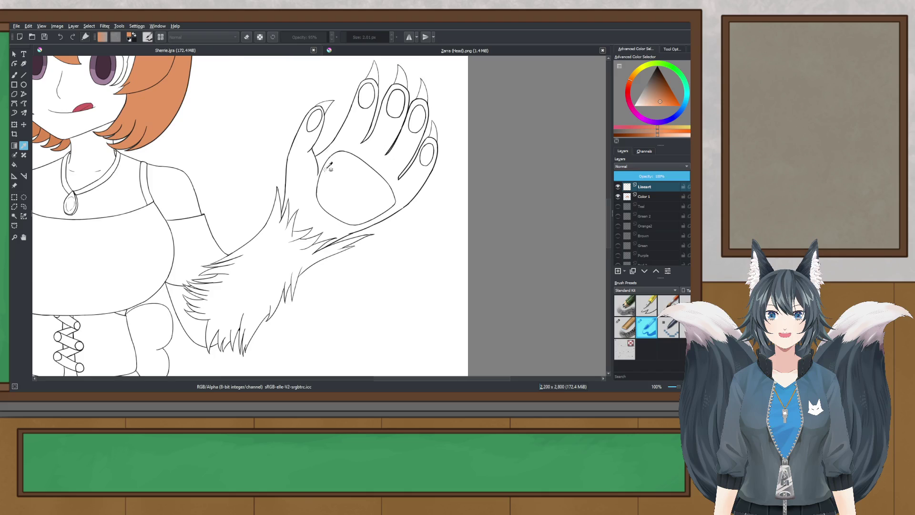
left_click_drag(330, 169, 308, 214)
scroll(309, 213, "down", 1)
scroll(323, 203, "up", 1)
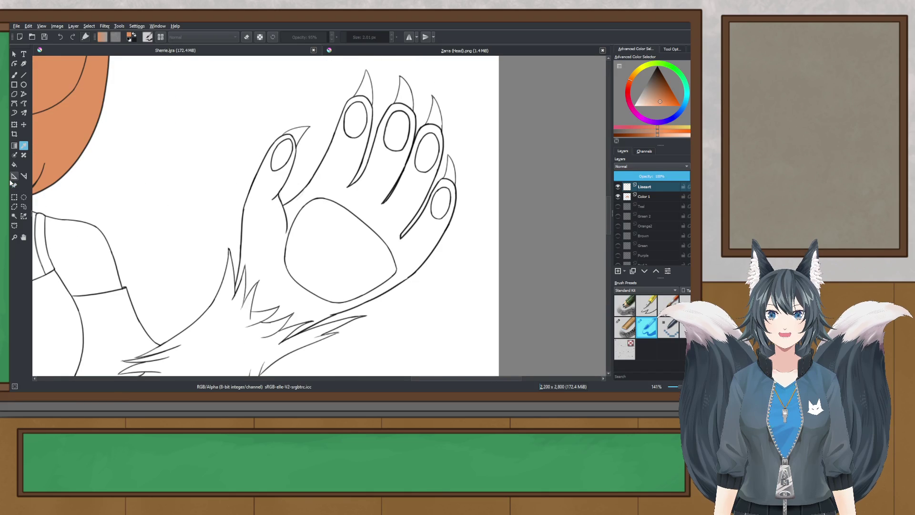
left_click(15, 207)
key("ctrl+r")
scroll(288, 180, "down", 3, "ctrl")
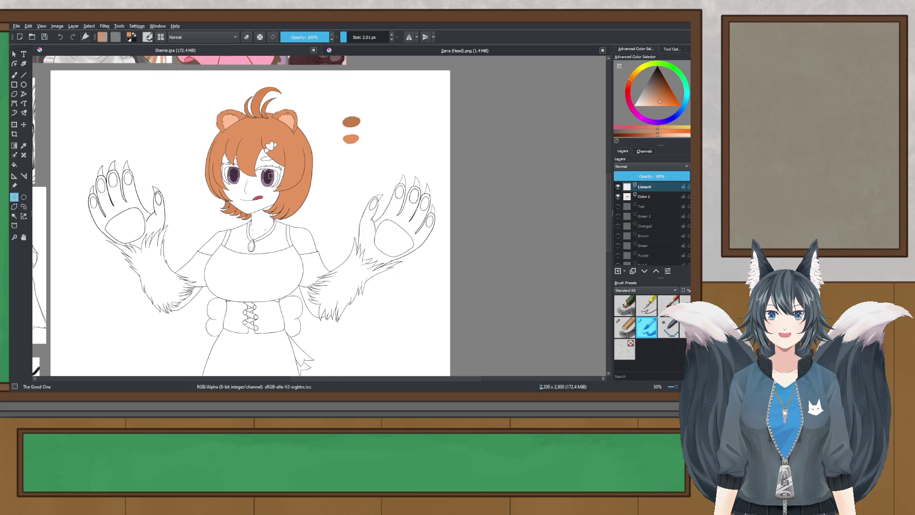
scroll(275, 193, "up", 2, "ctrl")
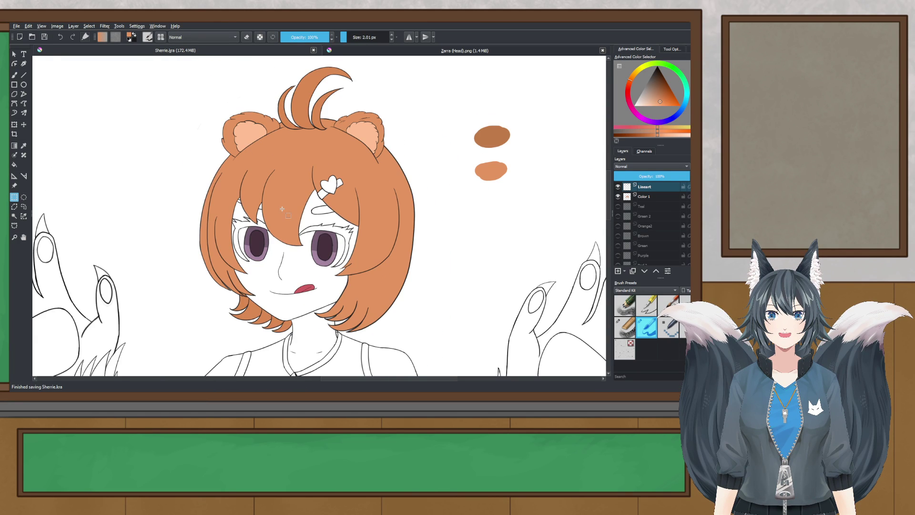
scroll(332, 278, "up", 2, "ctrl")
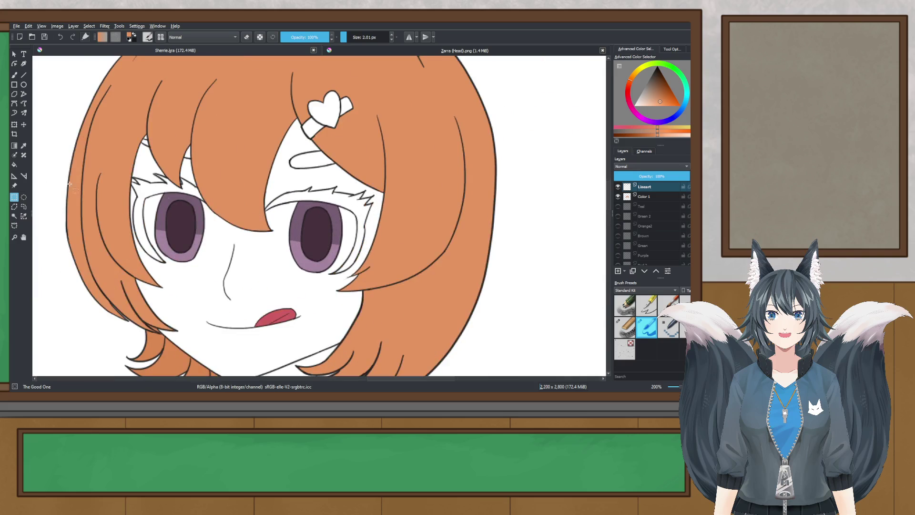
- Select the inside of the fully visible eyebrow below the heart hair clip and enlarge the brush to 1,000 px
left_click(15, 216)
scroll(145, 191, "up", 2, "ctrl")
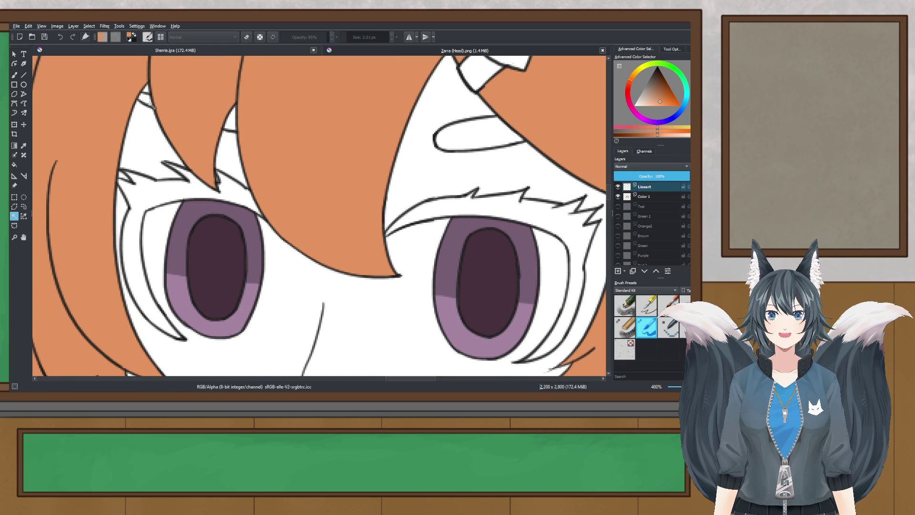
left_click_drag(494, 130, 399, 152)
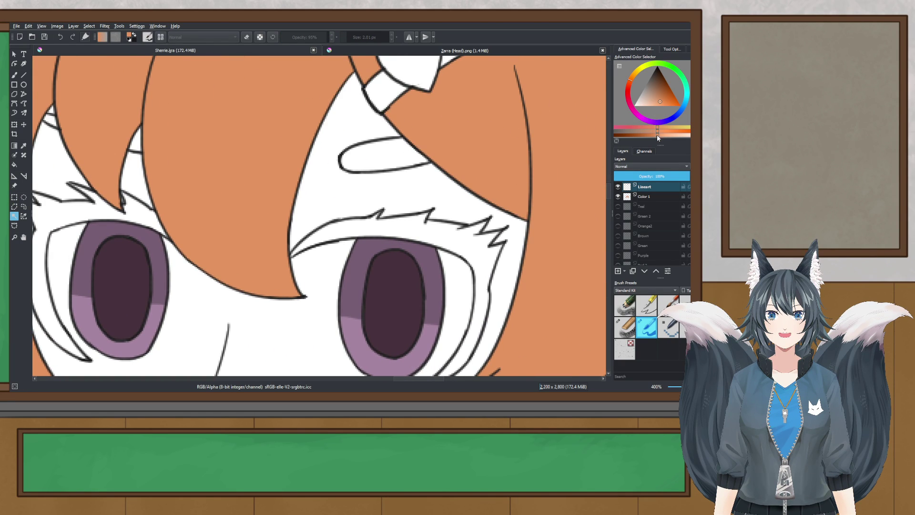
left_click(14, 76)
left_click_drag(366, 38, 435, 44)
- Undo the last change and fill the selected eyebrow with darker orange on the Color 1 layer
scroll(395, 179, "down", 2)
scroll(403, 174, "up", 3)
key("ctrl+z")
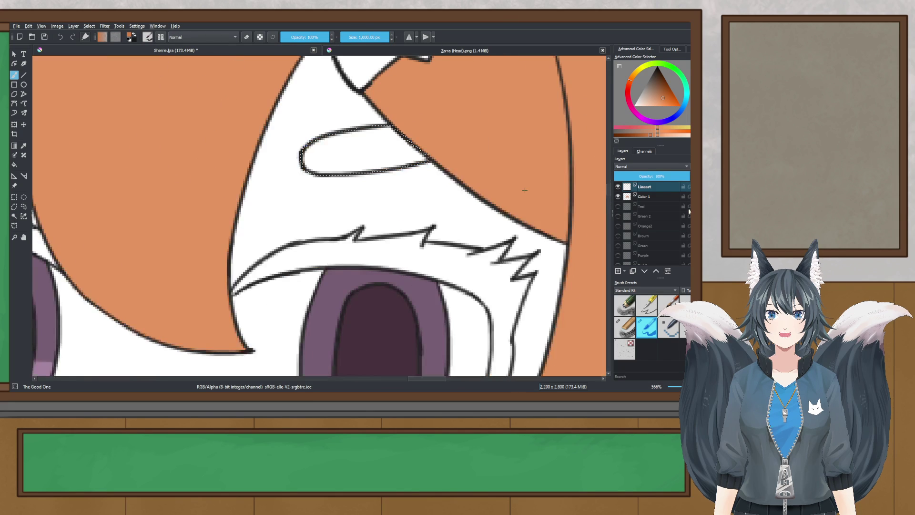
left_click(667, 197)
left_click(379, 122)
scroll(379, 122, "down", 5)
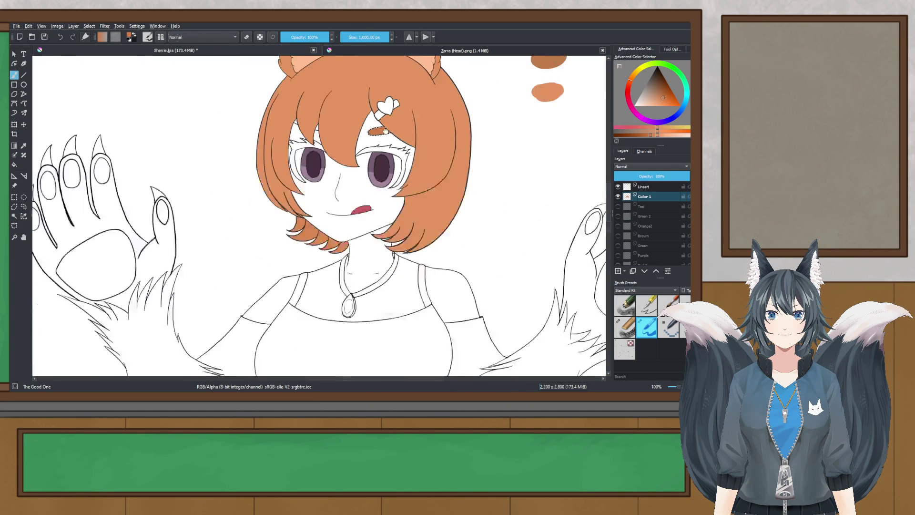
- Undo the eyebrow's fill and recolour it with another shade of darker orange
left_click_drag(389, 130, 356, 171)
scroll(355, 171, "up", 2)
key("ctrl+z")
left_click(649, 135)
scroll(349, 182, "down", 3, "ctrl")
scroll(348, 182, "up", 3, "ctrl")
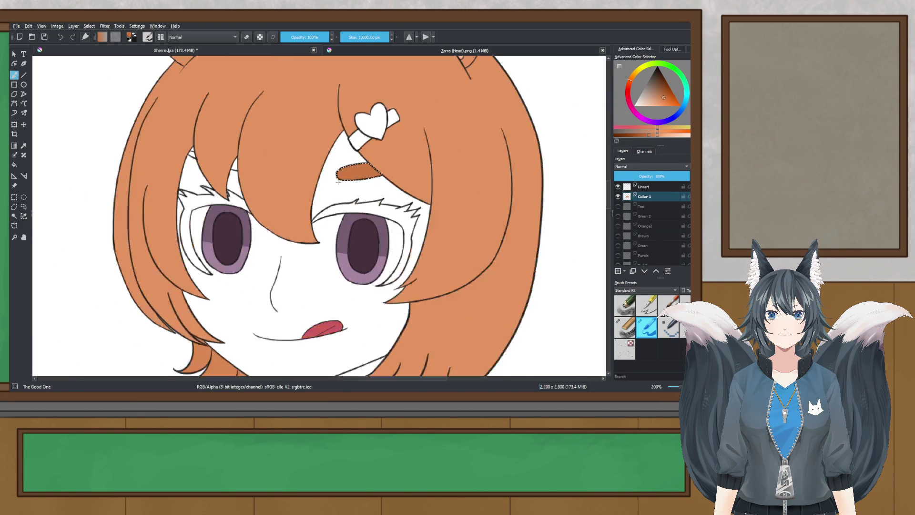
- Select the two pieces of the other eyebrow showing between the fringe strands and fill them with the same darker orange
left_click(14, 217)
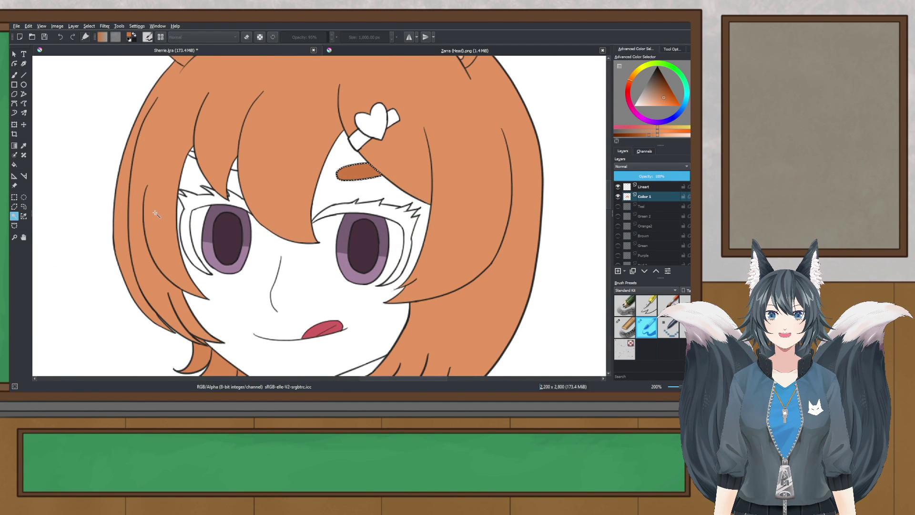
scroll(278, 196, "up", 1, "ctrl")
left_click_drag(317, 191, 282, 203)
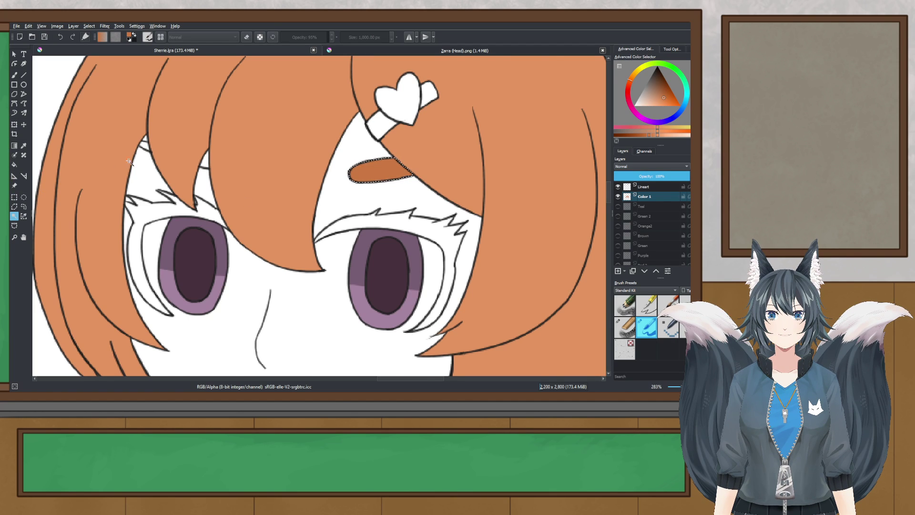
scroll(129, 162, "up", 2)
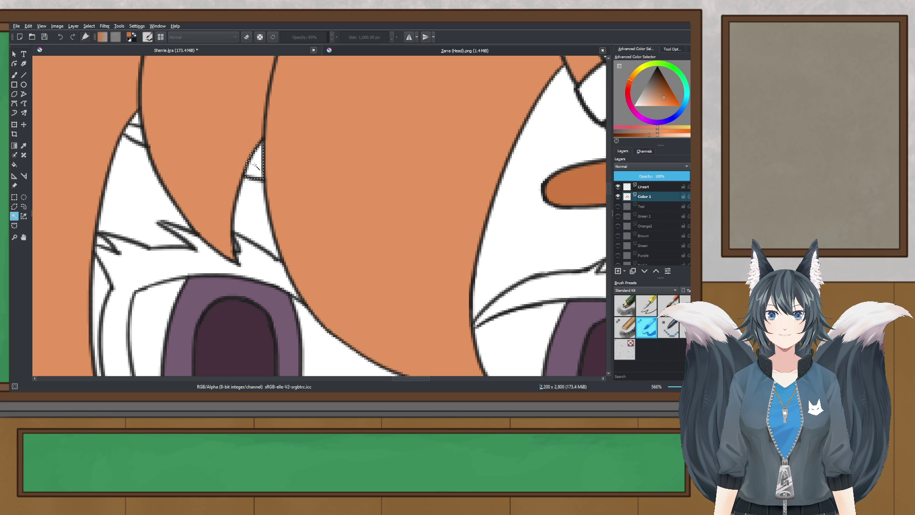
left_click(14, 75)
left_click(193, 131)
scroll(193, 131, "down", 4)
scroll(429, 162, "up", 2)
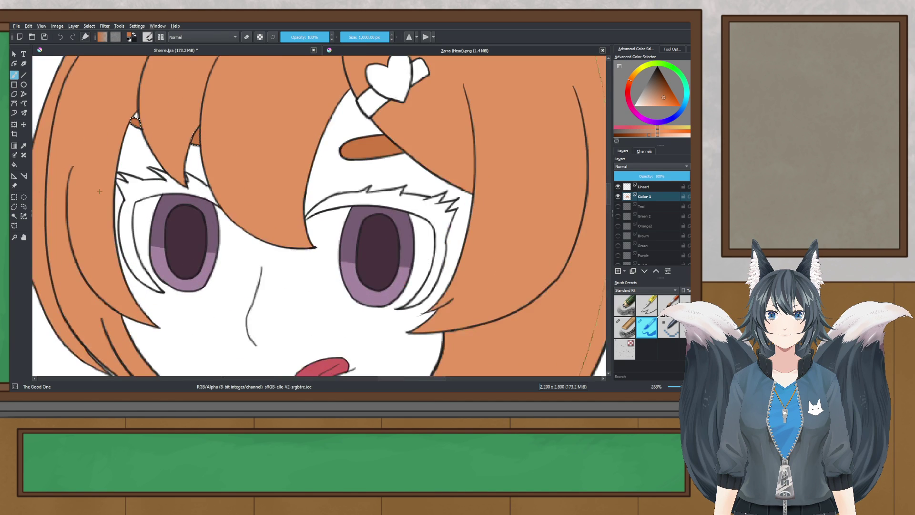
- Select the inside of the upper eyelash shapes around both eyes
left_click(14, 216)
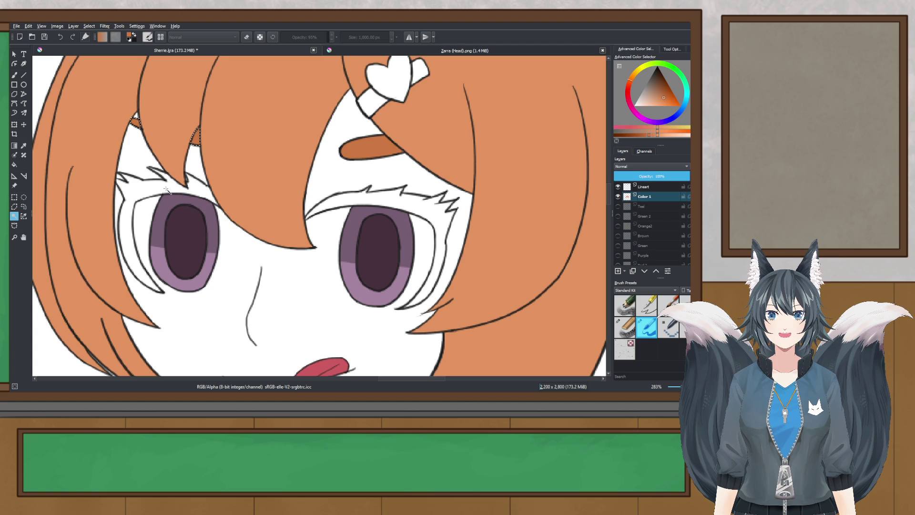
scroll(181, 196, "up", 1)
left_click_drag(181, 197, 136, 185)
left_click(135, 179)
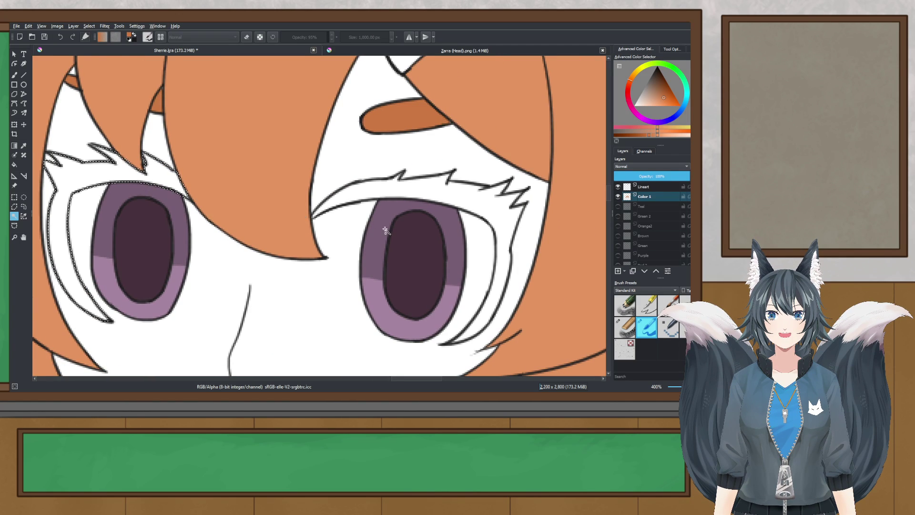
left_click(387, 193, "shift")
scroll(387, 193, "down", 1)
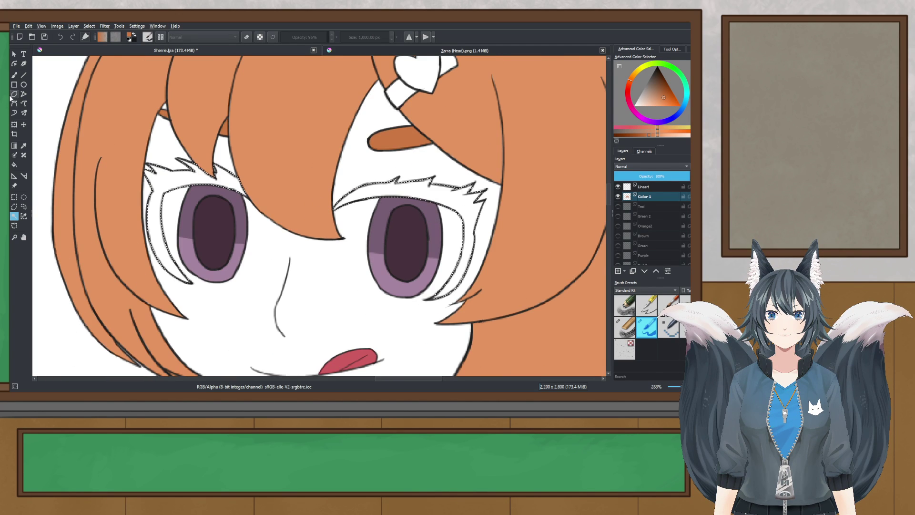
- Fill the selected eyelashes of both eyes with the eyebrows' darker orange
left_click(14, 75)
left_click(297, 205)
scroll(297, 205, "down", 2)
scroll(297, 205, "down", 2)
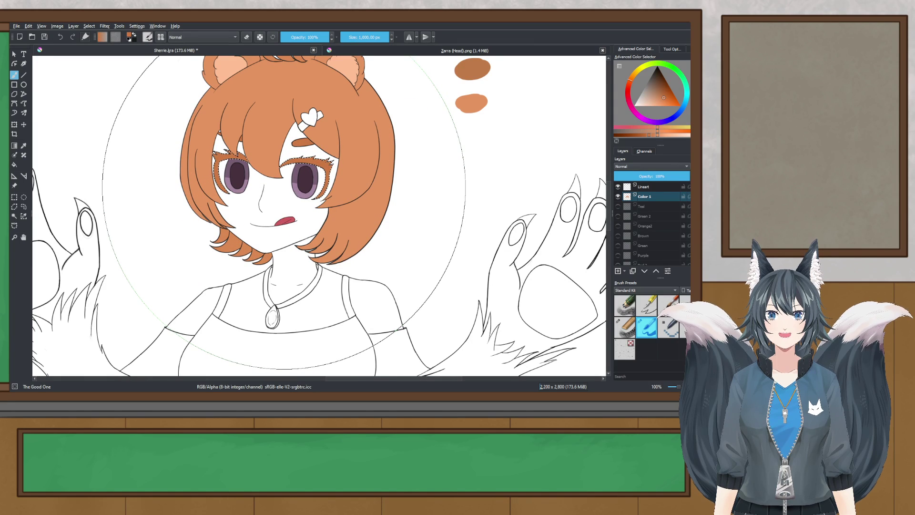
scroll(262, 172, "up", 1)
mouse_move(262, 172)
left_mouse_down()
mouse_move(283, 201)
mouse_move(273, 154)
mouse_move(288, 180)
left_mouse_up()
scroll(281, 185, "down", 2)
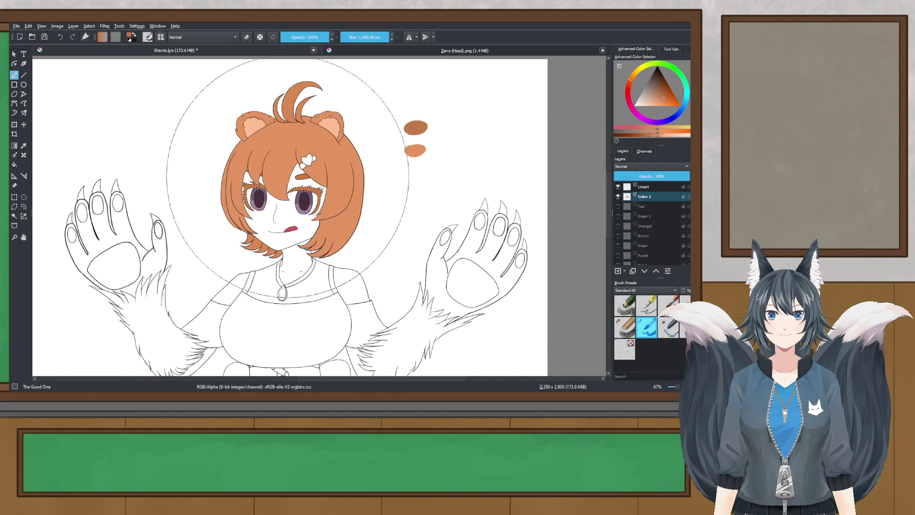
- Clear the selection around the filled eyelashes of both eyes
scroll(288, 180, "up", 1)
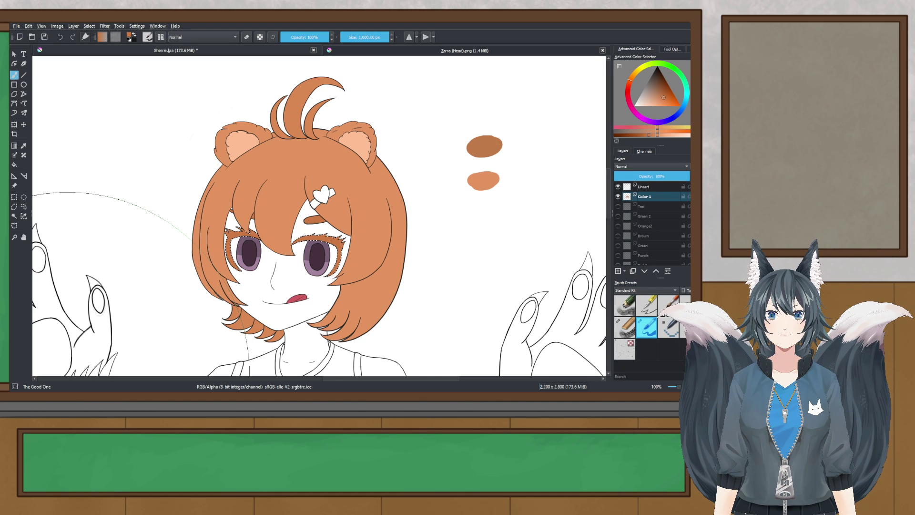
scroll(291, 255, "up", 3)
left_click_drag(297, 230, 309, 195)
left_click(14, 198)
left_click(138, 213)
scroll(175, 188, "up", 1)
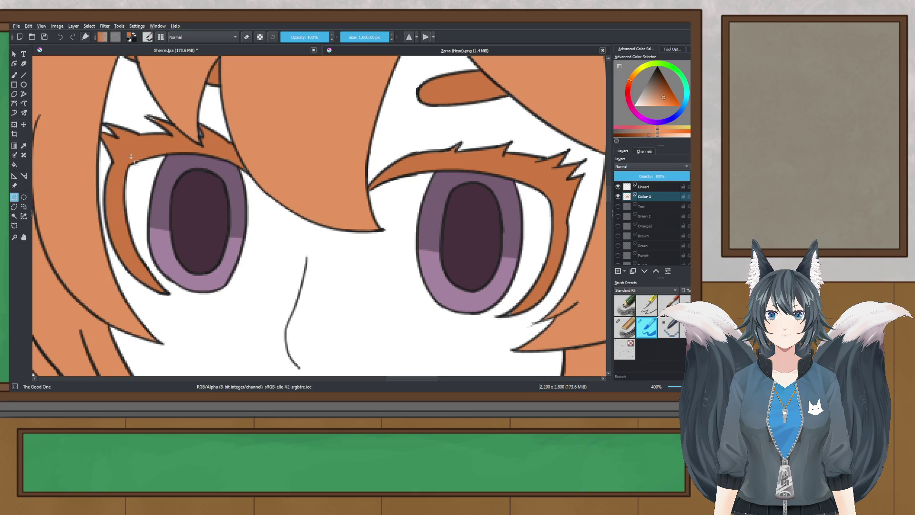
- Set the brush size to about 2 px and paint the unfilled pixels in the upper lash spikes of the eye below the hair clip
key("b")
left_click_drag(355, 36, 335, 39)
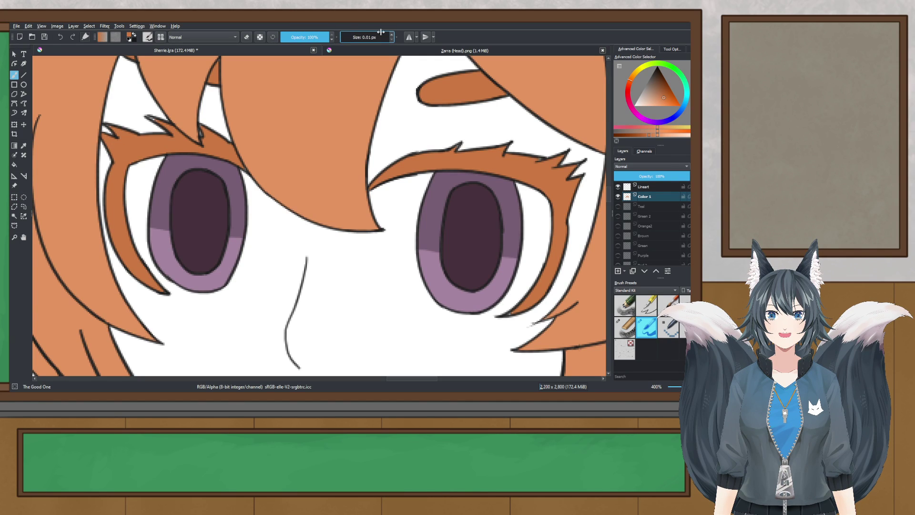
double_click(392, 33)
scroll(521, 189, "up", 1)
left_click_drag(522, 189, 268, 228)
scroll(287, 188, "up", 3)
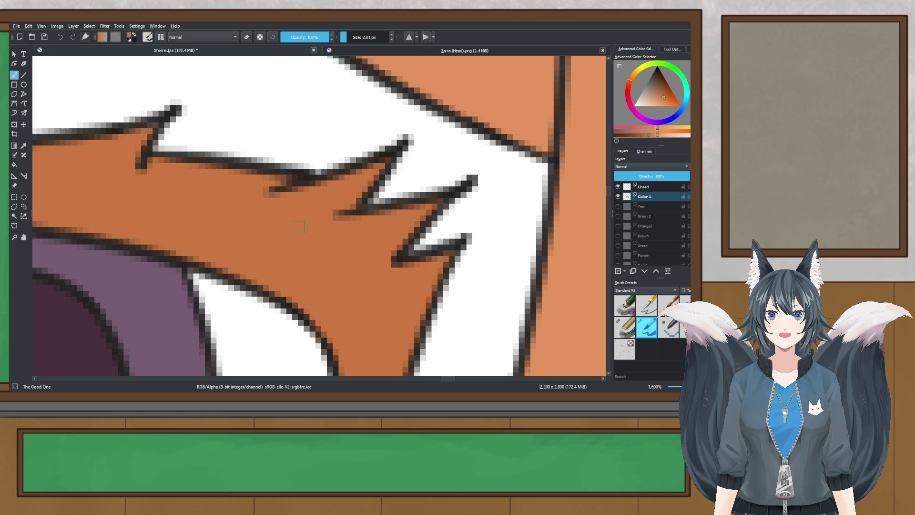
scroll(298, 228, "down", 2)
scroll(254, 181, "up", 4)
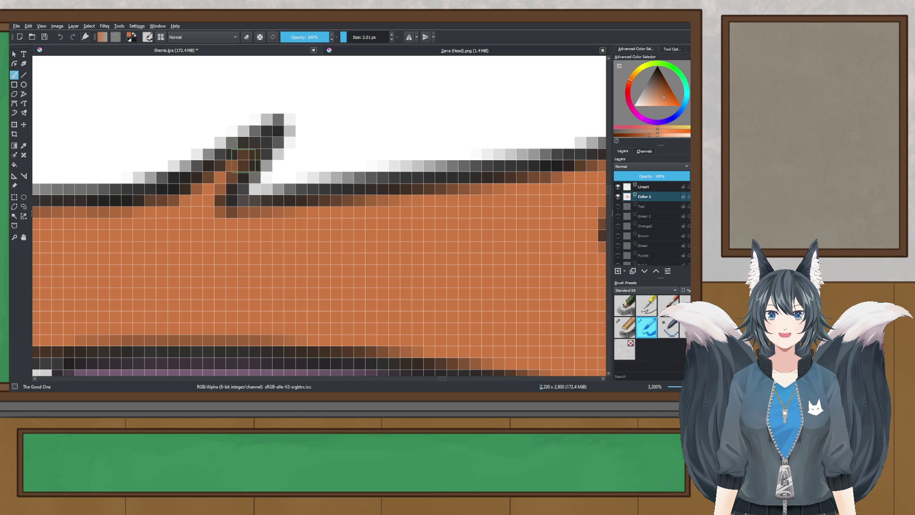
left_click_drag(539, 166, 309, 222)
left_click_drag(286, 256, 413, 203)
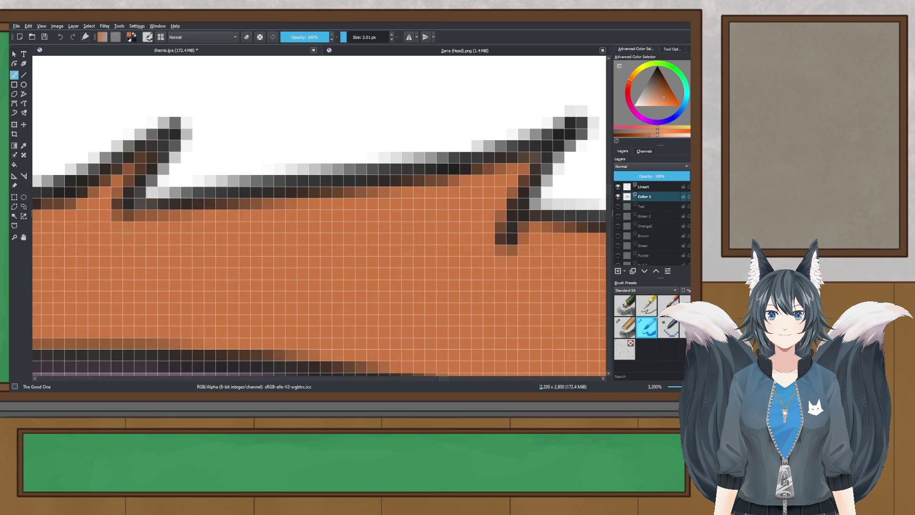
scroll(225, 255, "down", 4)
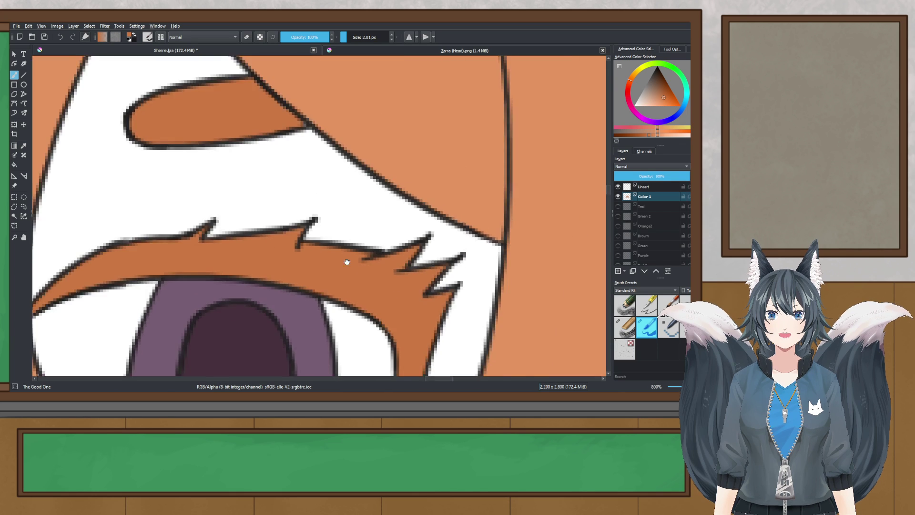
- Touch up the darker orange in the lower outer tip and inner corner of the same eye's lash
left_click_drag(347, 262, 313, 123)
left_click_drag(356, 374, 376, 228)
scroll(322, 277, "up", 3)
scroll(252, 299, "up", 2)
left_click_drag(285, 279, 267, 281)
scroll(295, 270, "down", 2)
scroll(371, 241, "down", 4)
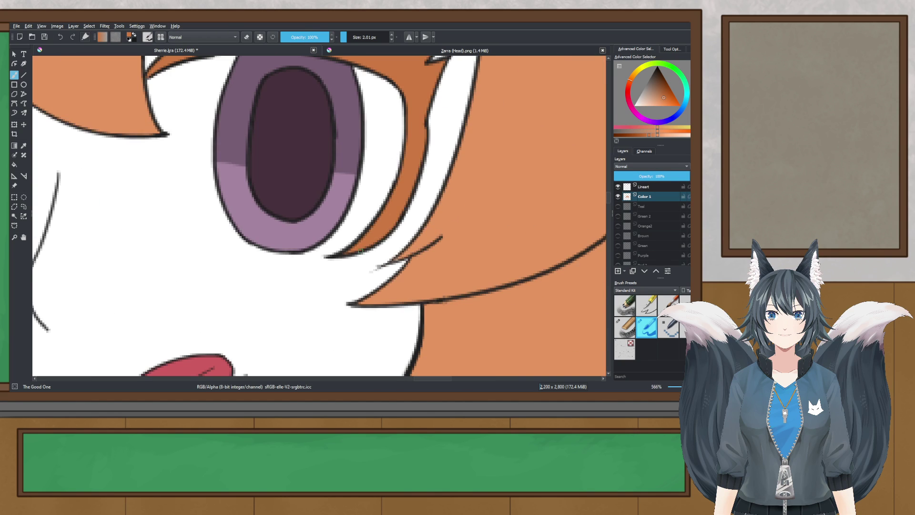
left_click_drag(342, 257, 490, 333)
left_click_drag(298, 135, 306, 147)
scroll(307, 147, "up", 5)
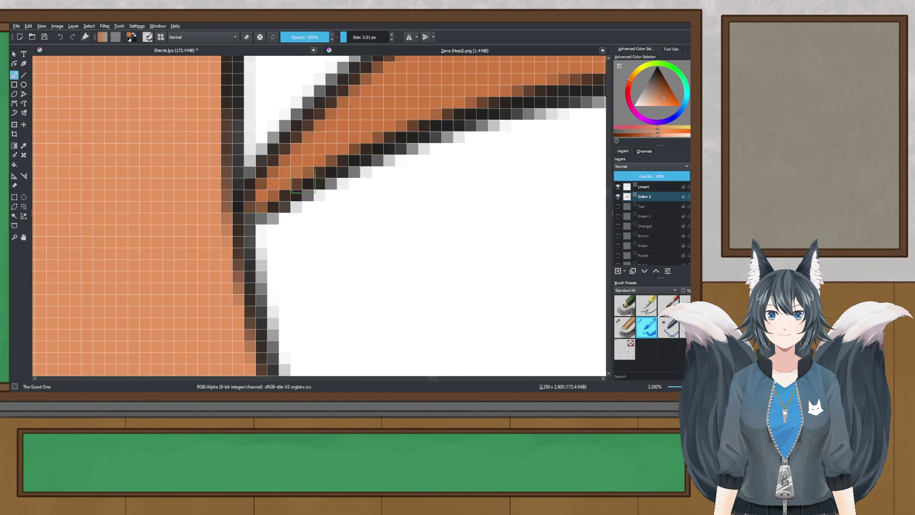
- Paint the unfilled tip of the thin lash spike beside the fringe on the other eye with the darker orange
scroll(256, 218, "down", 3)
scroll(256, 219, "down", 1)
left_click_drag(146, 222, 428, 243)
left_click_drag(100, 76, 227, 180)
scroll(231, 173, "up", 4)
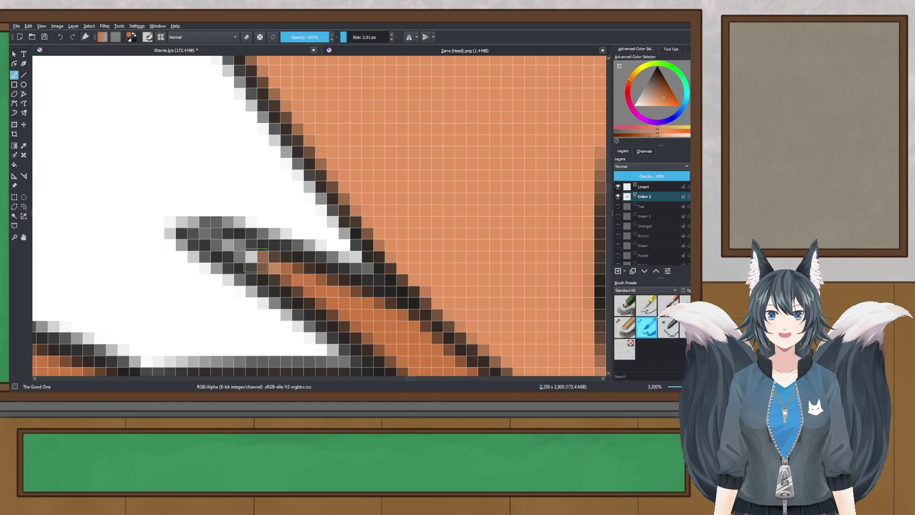
left_click_drag(256, 260, 204, 233)
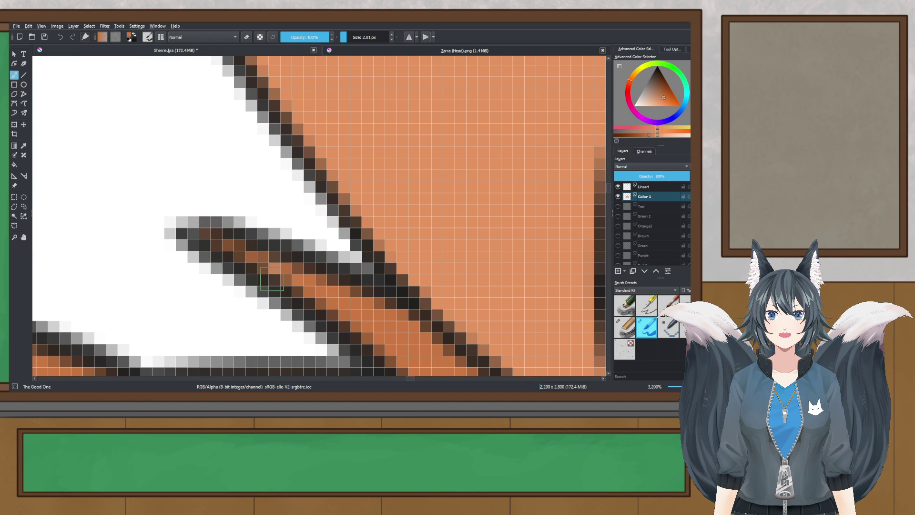
- Touch up the remaining gaps in that eye's lash at its inner corner, fringe edge and outer tips, and save the document
scroll(202, 240, "down", 3)
scroll(330, 327, "up", 4)
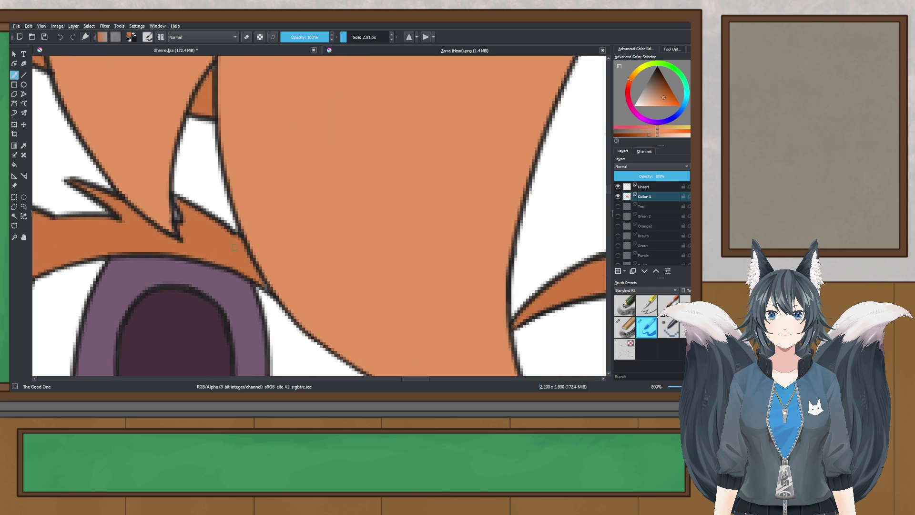
left_click_drag(330, 327, 350, 349)
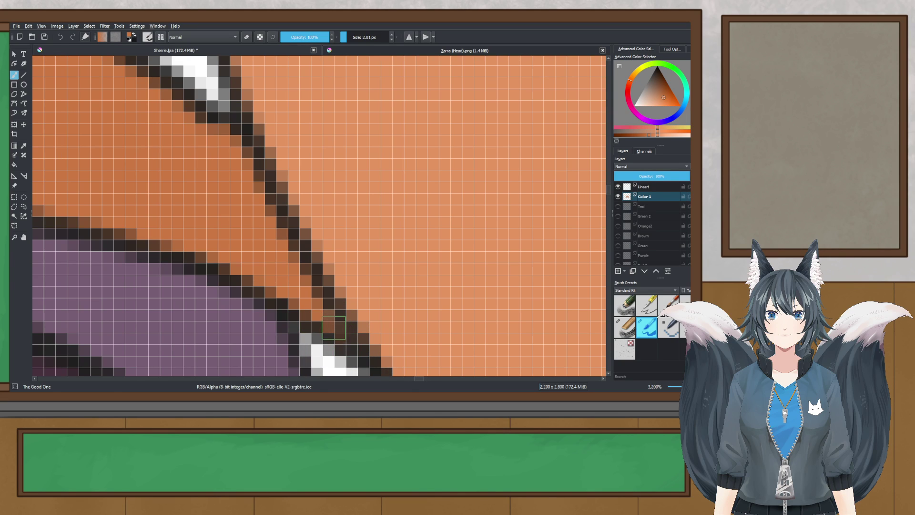
scroll(334, 328, "down", 3)
scroll(336, 219, "up", 4)
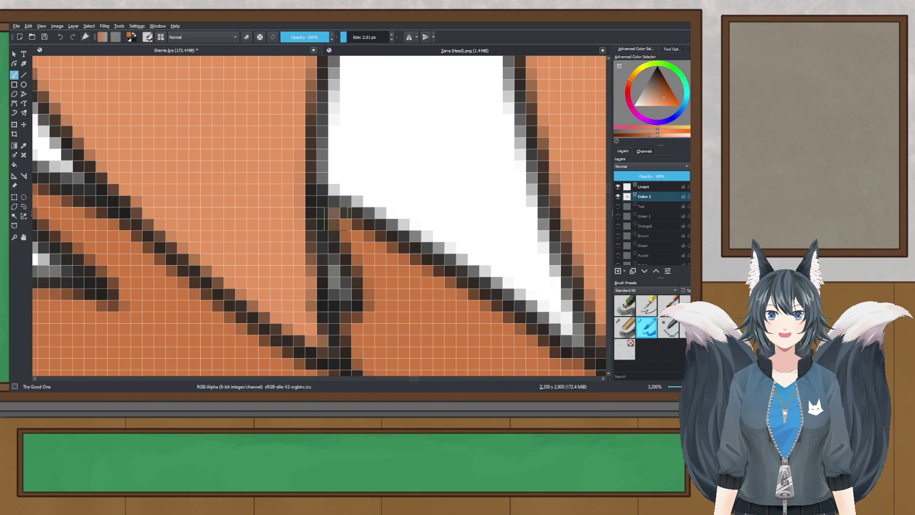
scroll(332, 210, "down", 3)
scroll(177, 182, "up", 4)
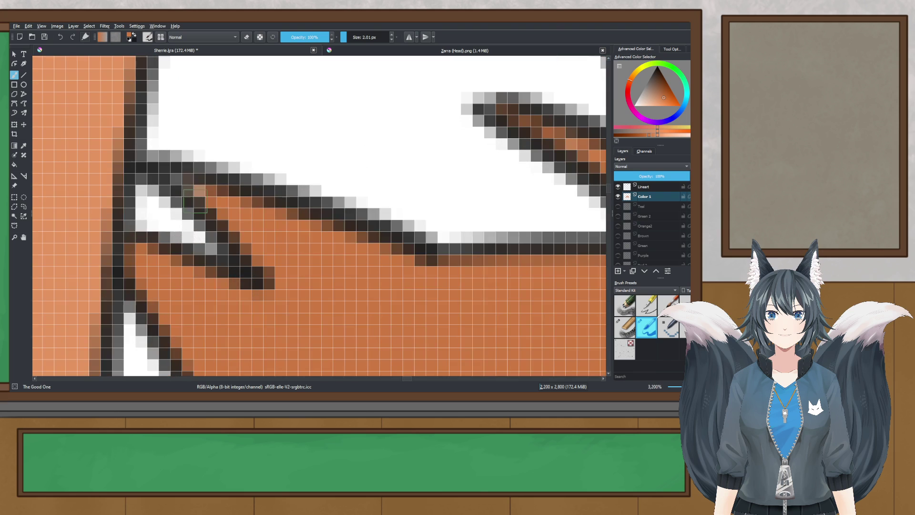
scroll(219, 219, "down", 4)
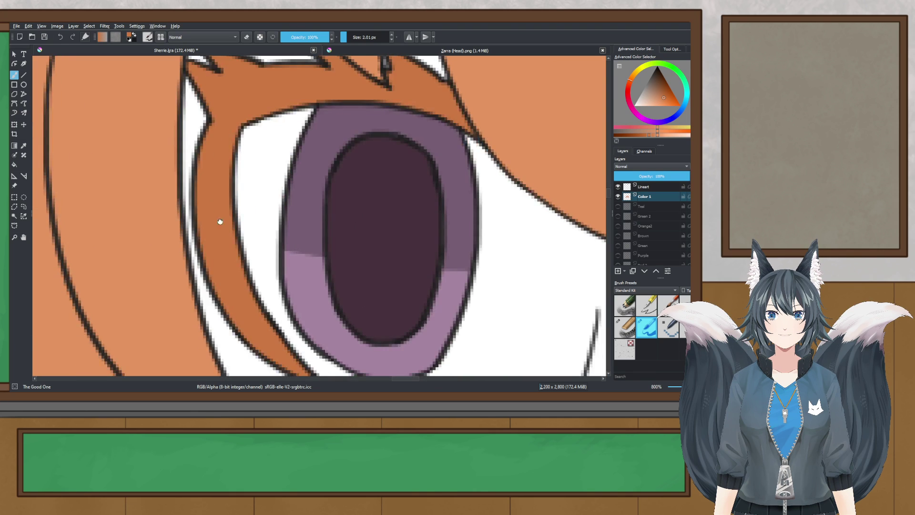
scroll(267, 247, "up", 4)
scroll(302, 316, "down", 6)
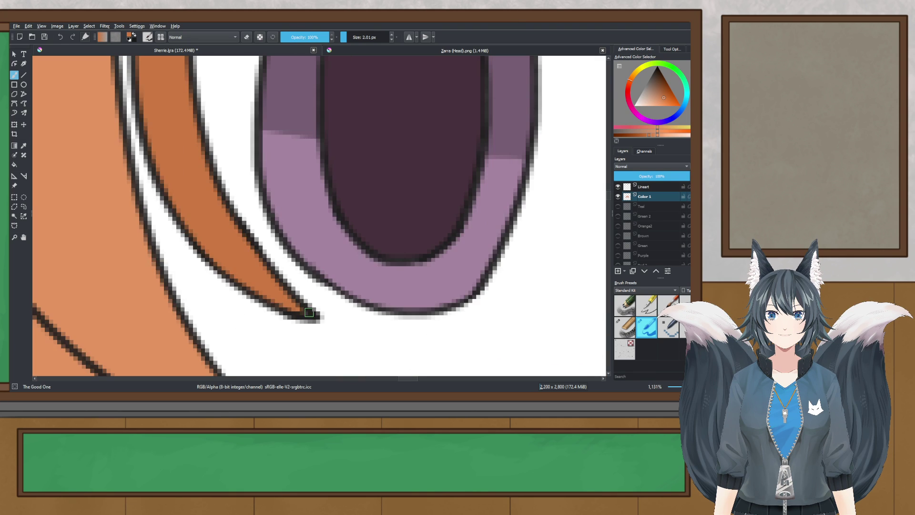
scroll(281, 191, "down", 6)
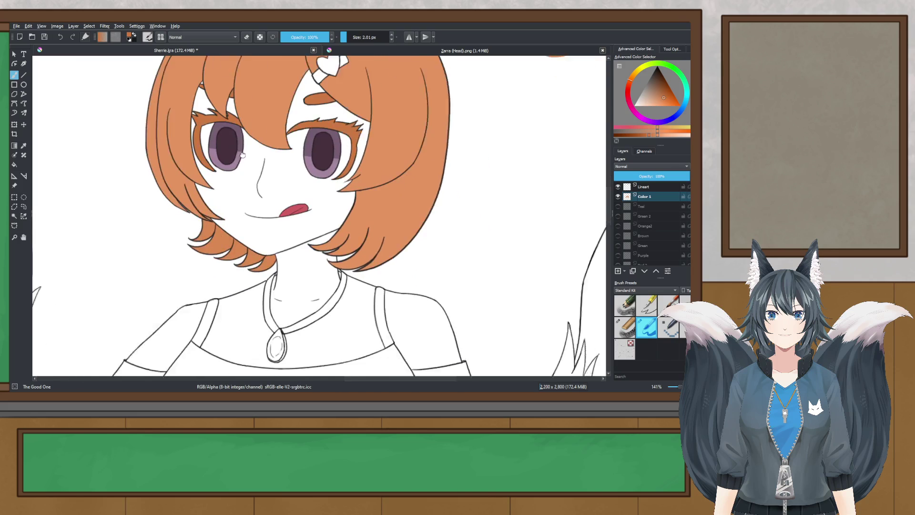
key("ctrl+s")
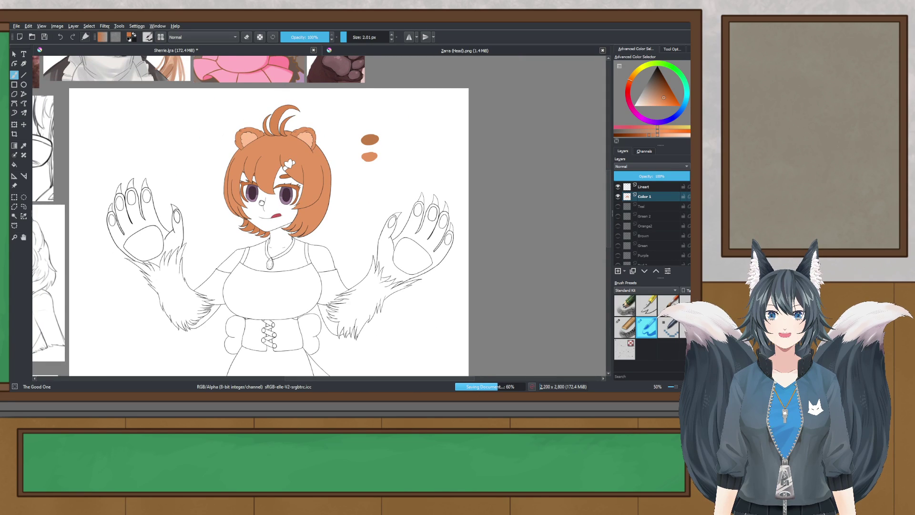
left_click_drag(262, 202, 281, 198)
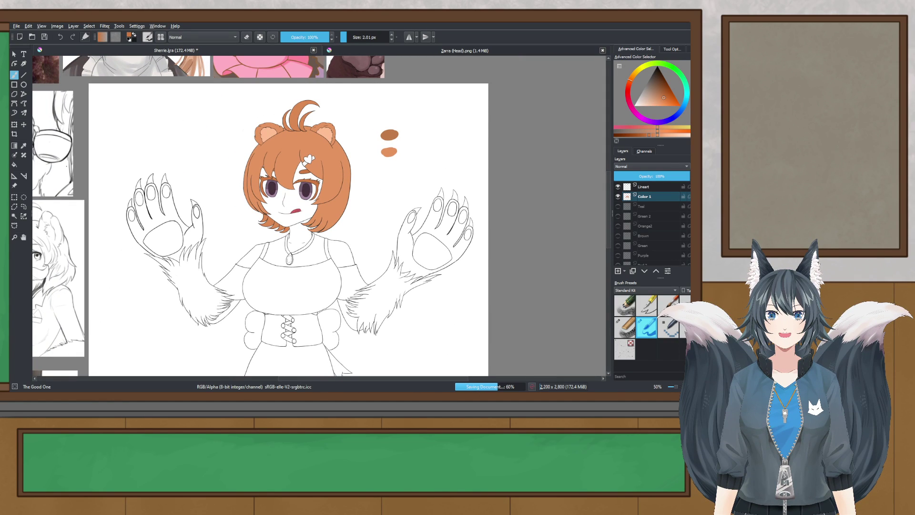
- Choose the pinkish red from the recently used colours as the painting colour
left_click(23, 146)
left_click_drag(321, 170, 334, 170)
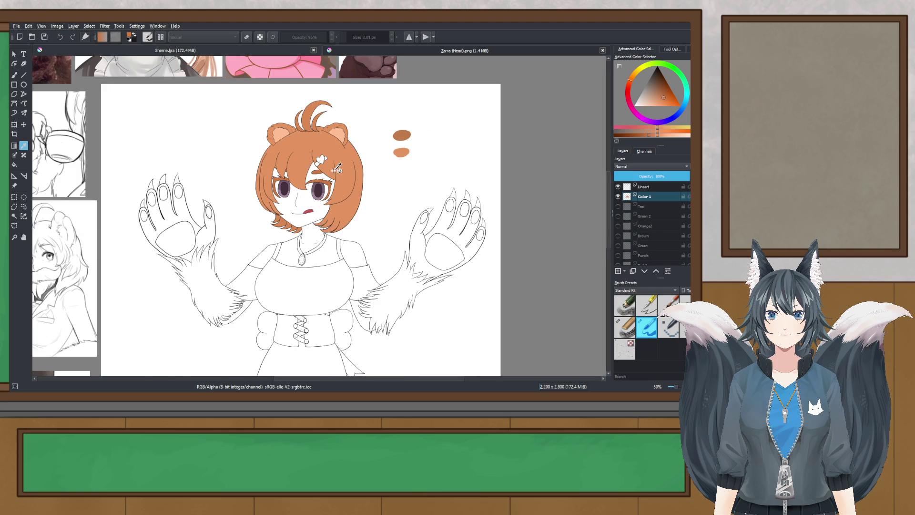
scroll(338, 168, "up", 4)
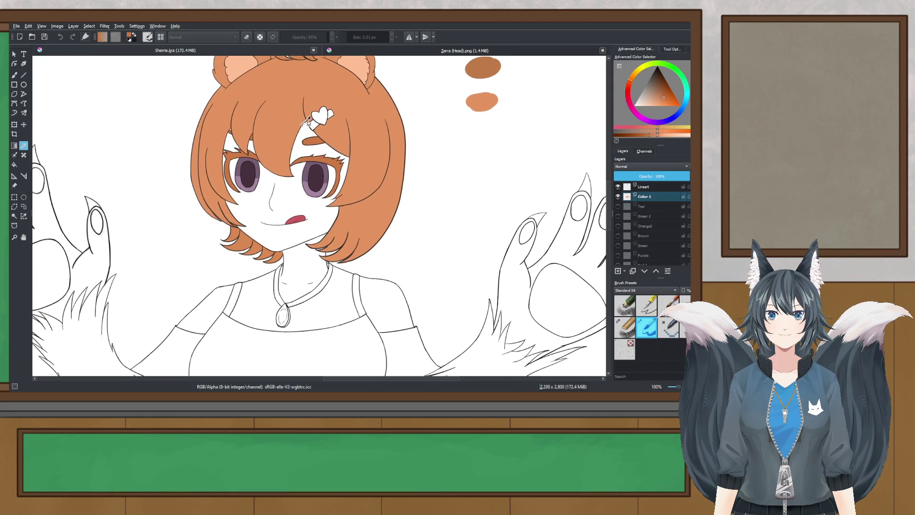
scroll(307, 121, "down", 2)
scroll(291, 167, "up", 1)
scroll(283, 224, "up", 1)
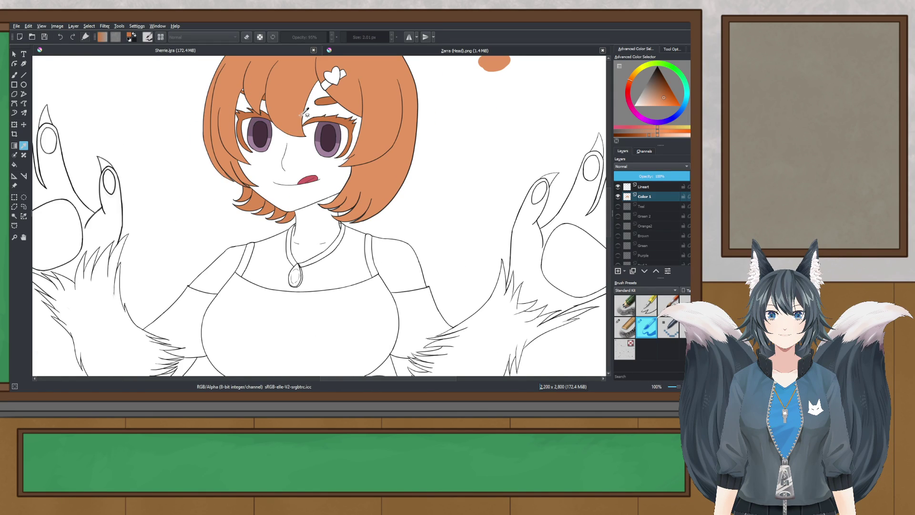
left_click_drag(259, 218, 262, 271)
scroll(262, 271, "up", 3)
scroll(308, 196, "up", 2)
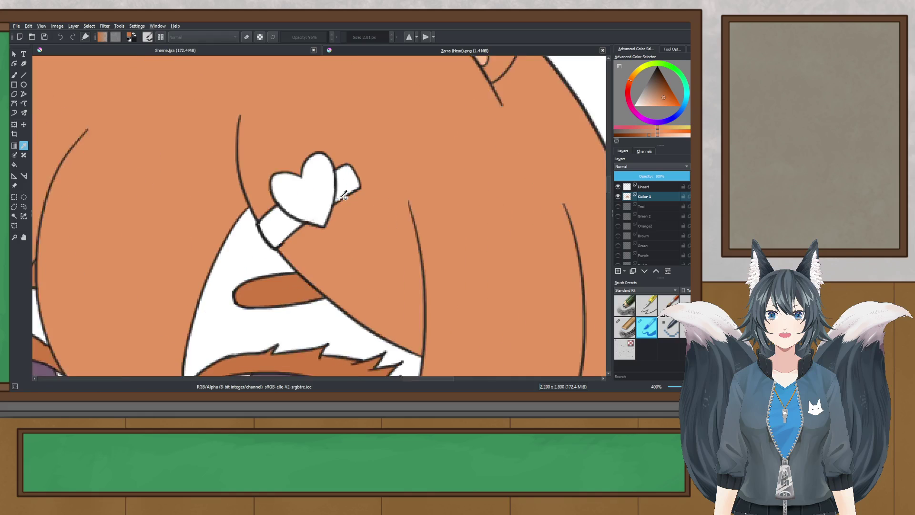
scroll(303, 195, "down", 4)
scroll(303, 194, "up", 1)
left_click(628, 128)
scroll(291, 196, "up", 2)
scroll(298, 196, "down", 4)
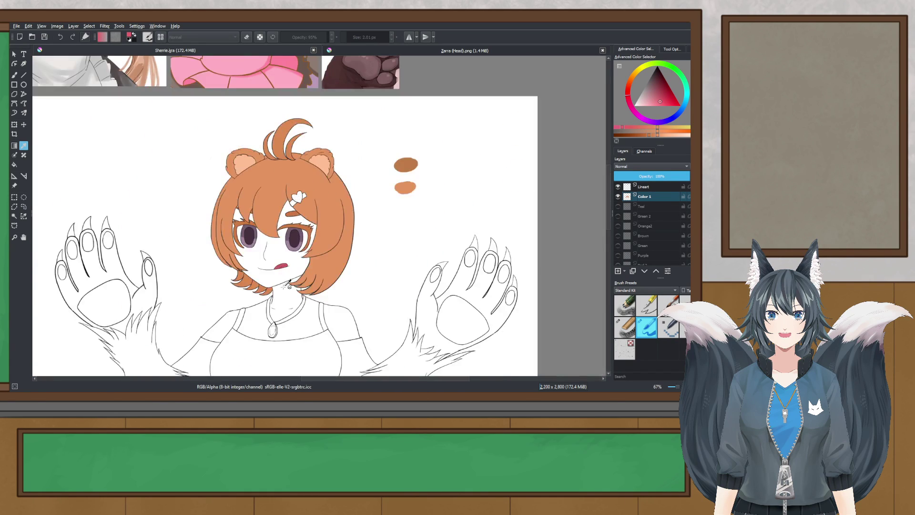
scroll(297, 196, "up", 2)
scroll(285, 235, "down", 1)
left_click_drag(314, 218, 334, 266)
scroll(313, 238, "up", 1)
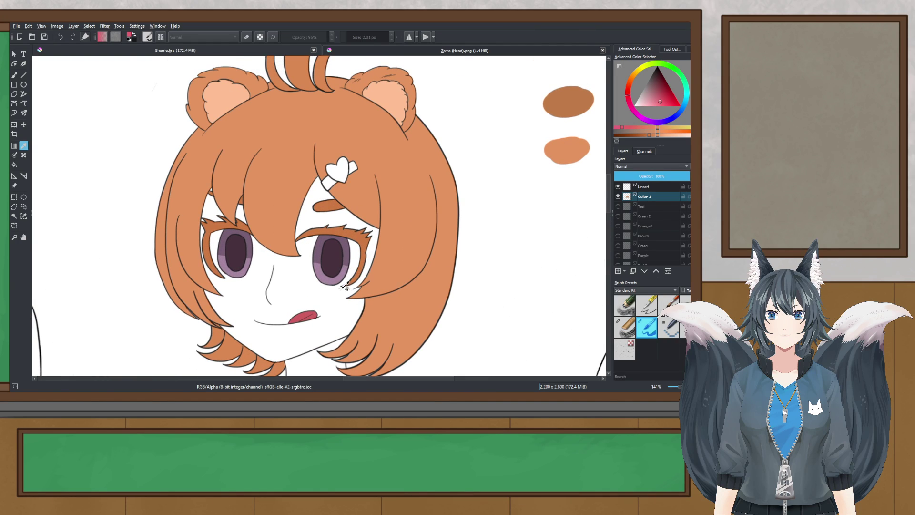
scroll(344, 287, "up", 1)
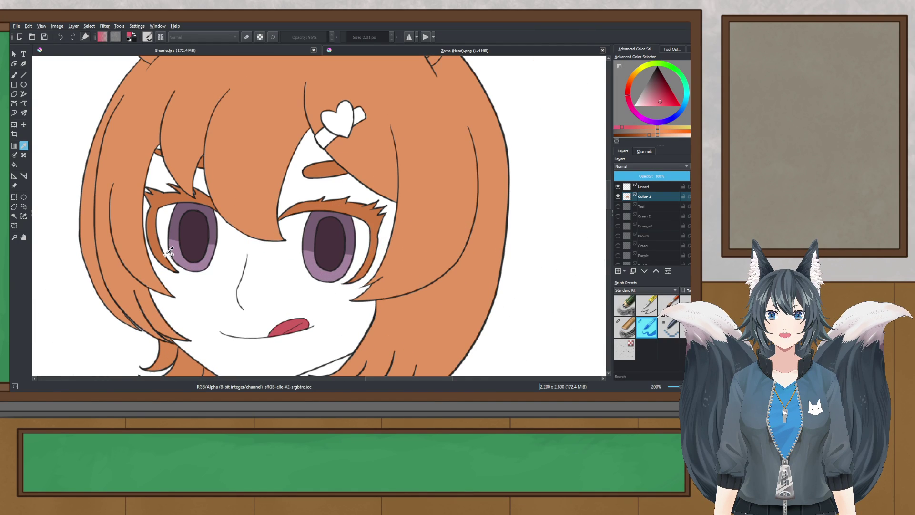
- Look at the finished white-haired character in the other open image and return to the character drawing
left_click(13, 198)
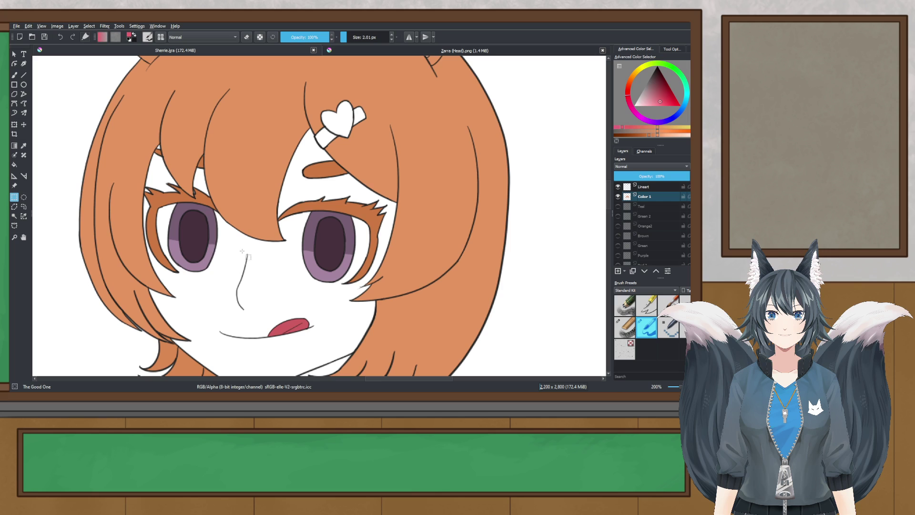
scroll(242, 251, "up", 1)
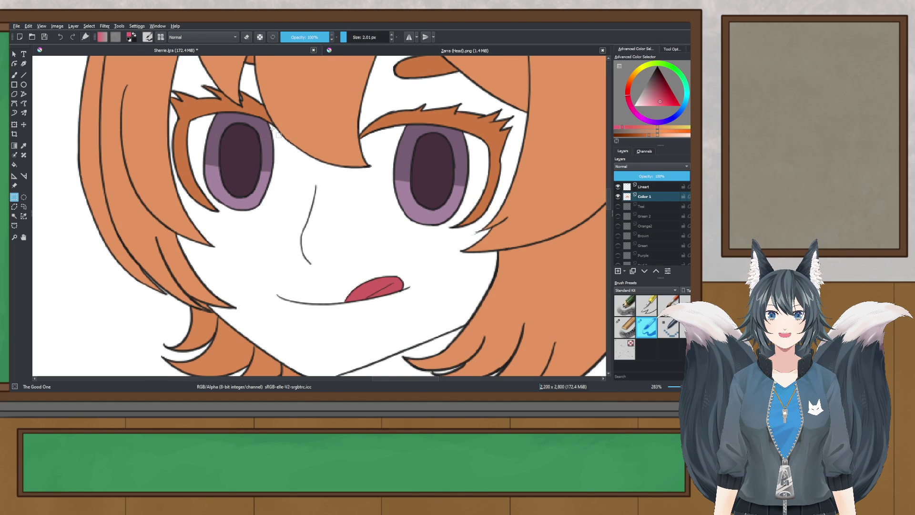
scroll(276, 134, "down", 2)
left_click(357, 53)
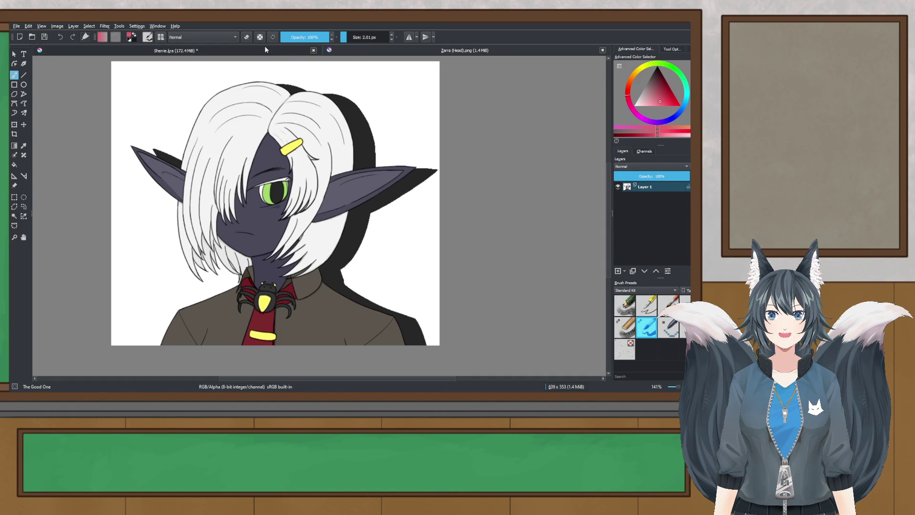
left_click(262, 48)
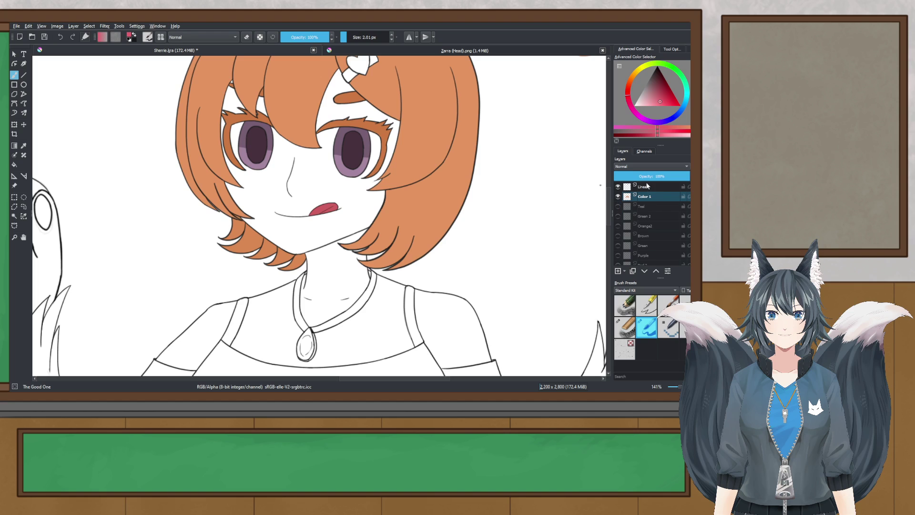
- Make the Lineart layer active, reset the painting colour to black and save the document
left_click(645, 187)
scroll(294, 120, "up", 3)
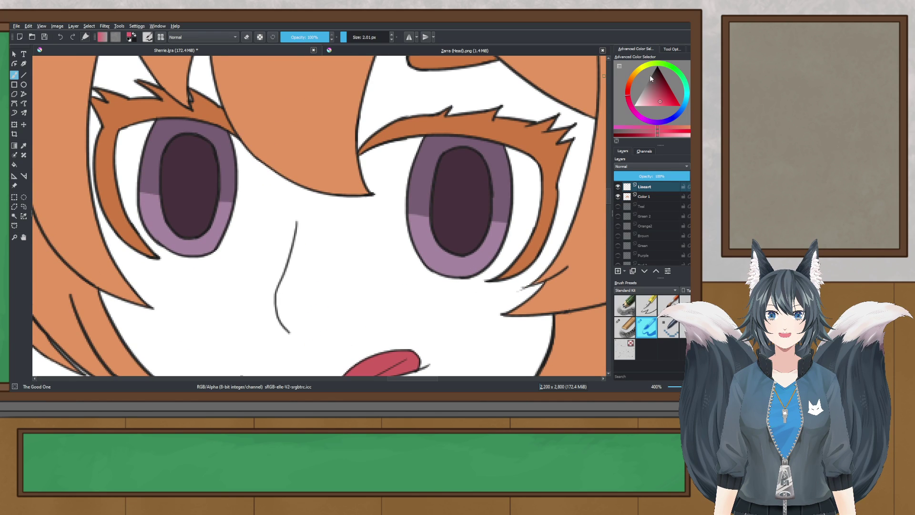
key("d")
scroll(285, 179, "up", 1)
left_click_drag(285, 179, 324, 173)
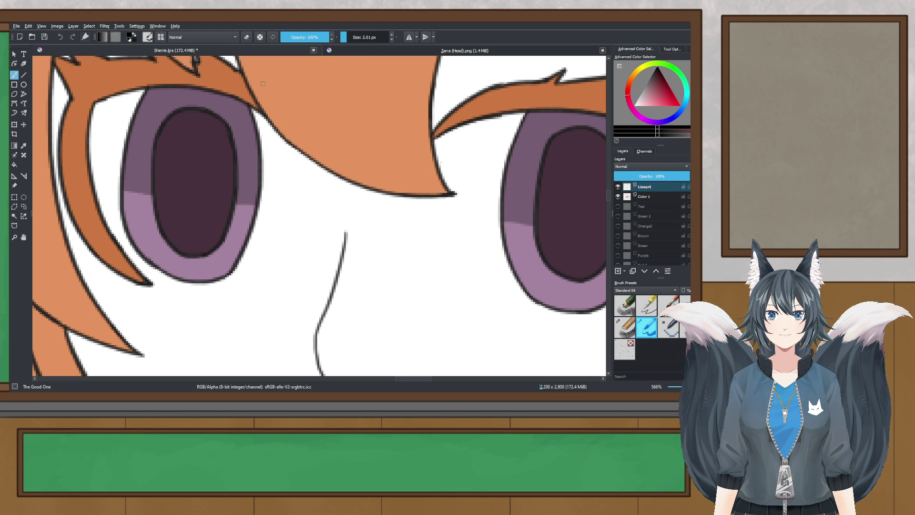
key("ctrl+s")
- Try to draw a curved inner outline for the white of the eye below the hair clip with a 4.01 px brush
scroll(364, 154, "down", 2)
left_click_drag(481, 183, 362, 201)
scroll(362, 201, "up", 2)
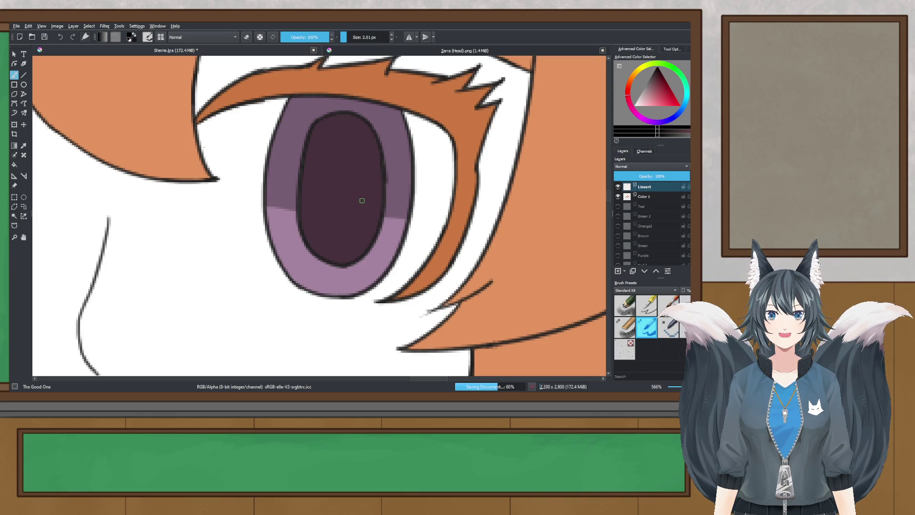
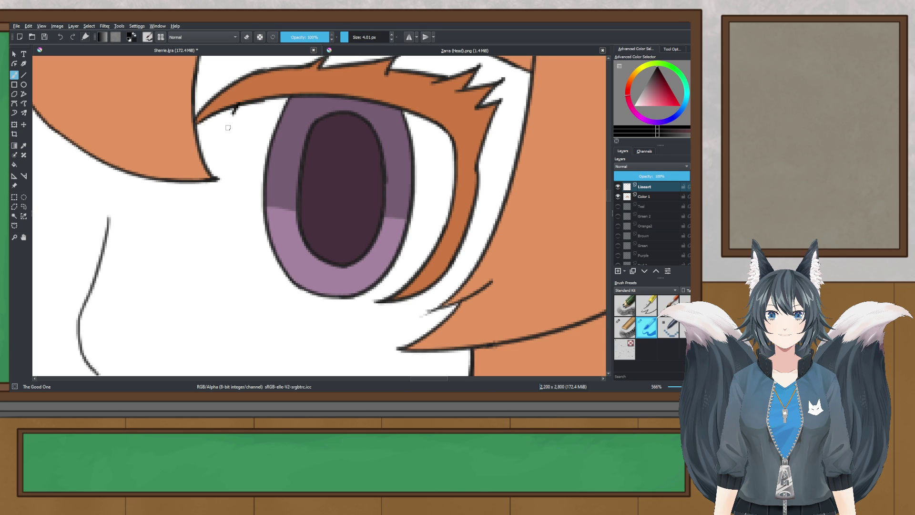
left_click_drag(228, 128, 268, 262)
key("ctrl+z")
mouse_move(247, 106)
left_mouse_down()
mouse_move(226, 145)
mouse_move(275, 272)
left_mouse_up()
key("ctrl+z")
mouse_move(241, 105)
left_mouse_down()
mouse_move(231, 131)
mouse_move(314, 301)
left_mouse_up()
key("ctrl+z")
- Examine the eyes and face both close up and within the whole figure to judge the eye line art
scroll(338, 238, "down", 5)
scroll(315, 242, "up", 1)
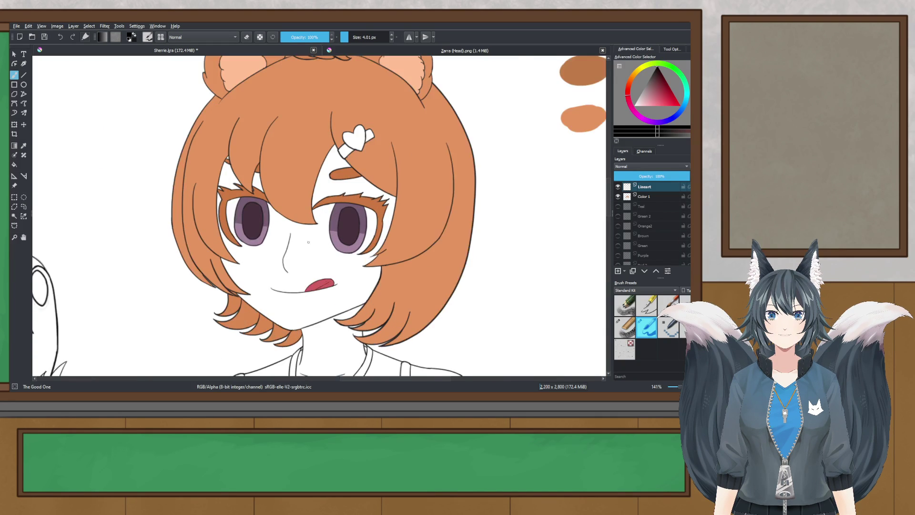
left_click_drag(291, 243, 301, 204)
scroll(282, 204, "up", 2)
scroll(282, 203, "up", 1)
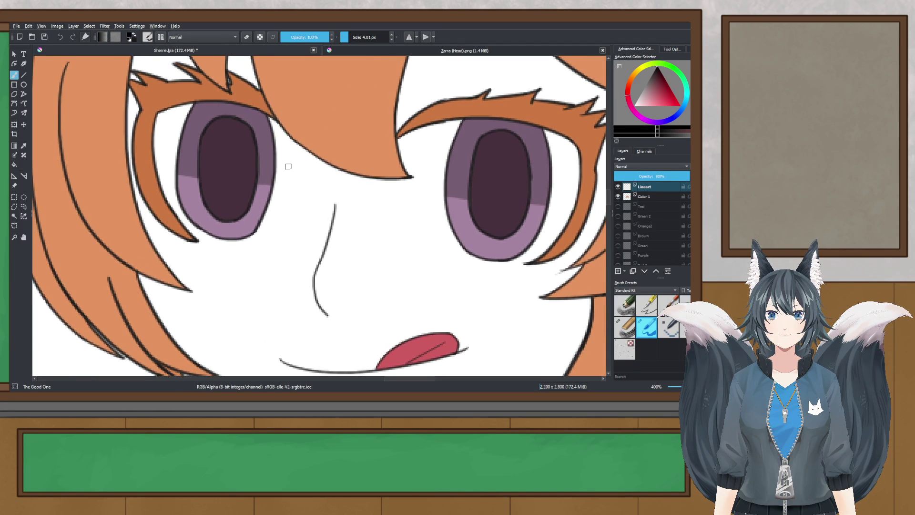
left_click_drag(289, 167, 287, 173)
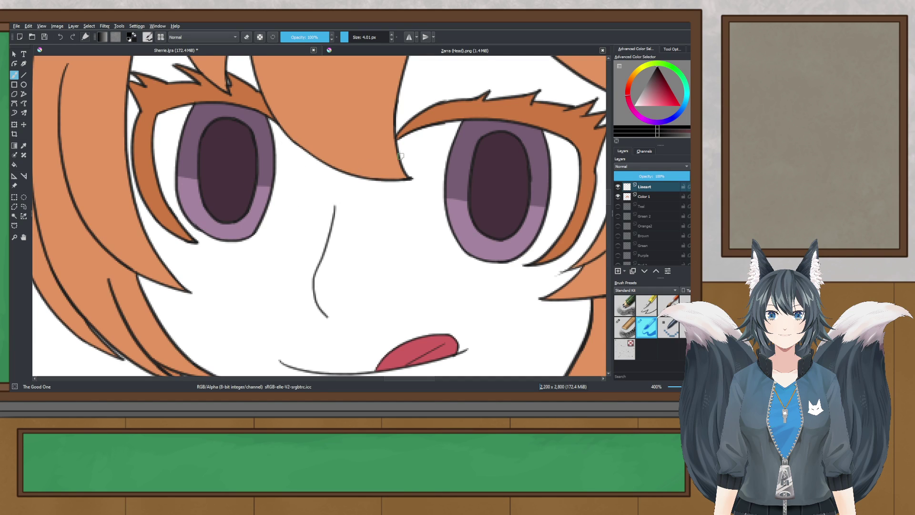
scroll(361, 111, "down", 6)
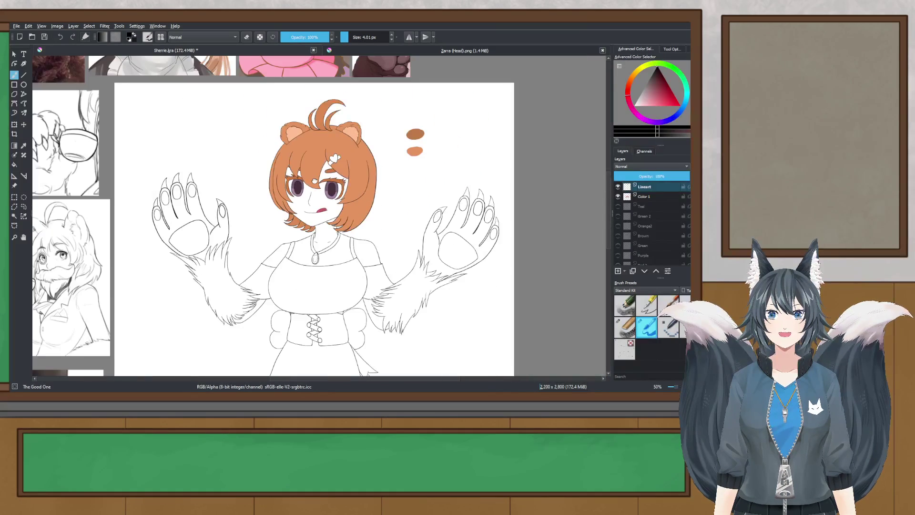
scroll(313, 133, "up", 2)
left_click_drag(314, 134, 285, 157)
scroll(288, 160, "down", 1)
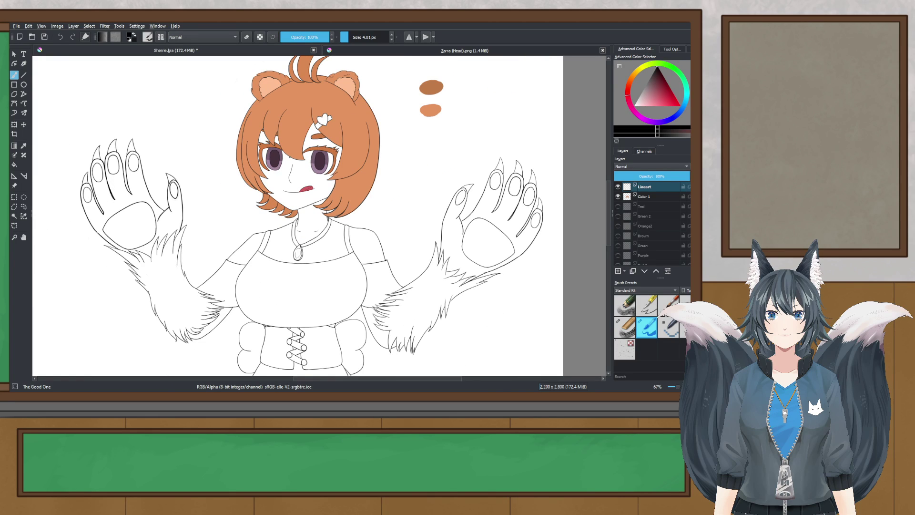
scroll(290, 158, "up", 3)
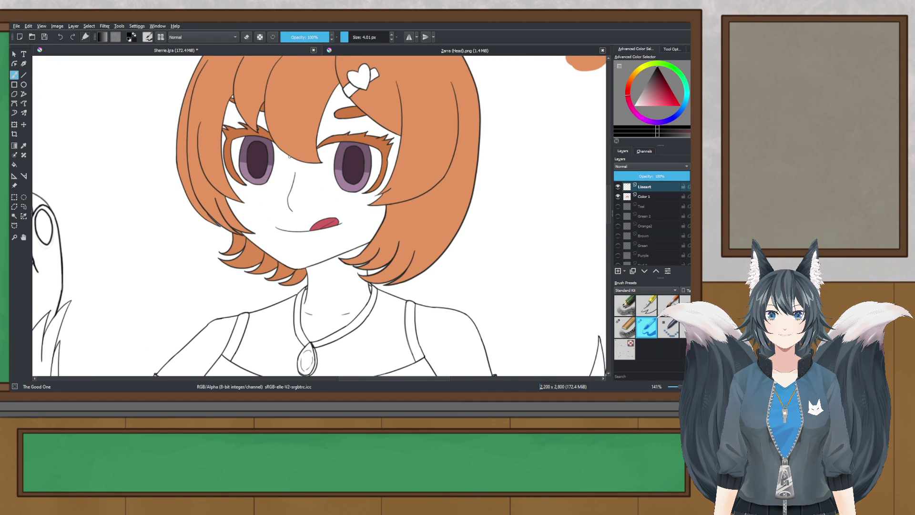
scroll(289, 156, "down", 2)
scroll(272, 204, "down", 1)
mouse_move(273, 204)
left_mouse_down()
mouse_move(264, 139)
mouse_move(275, 196)
left_mouse_up()
scroll(319, 162, "up", 1)
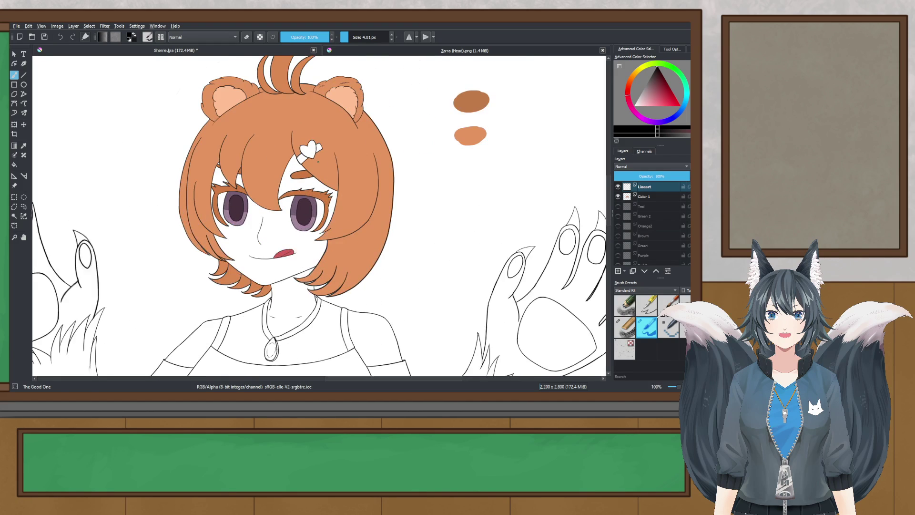
scroll(283, 214, "up", 2)
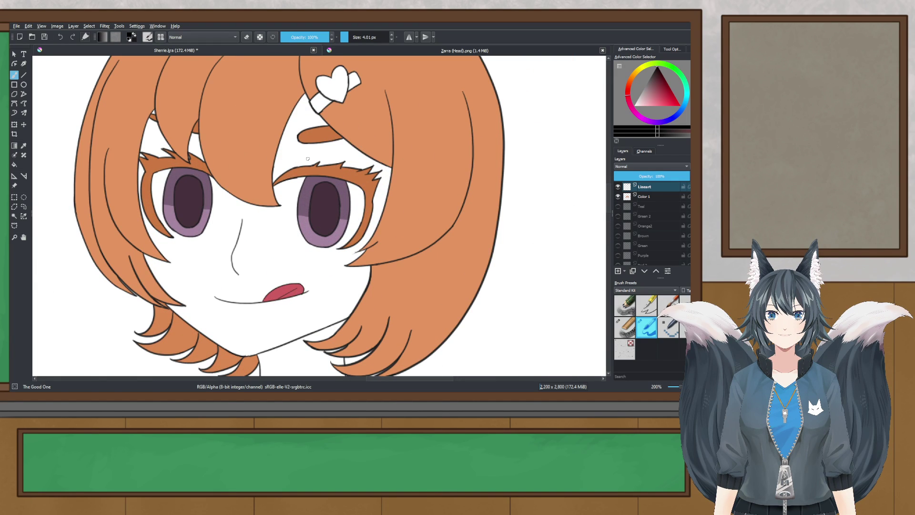
- Undo the curved lines drawn beside the inner edge of the iris below the hair clip
scroll(212, 228, "up", 1)
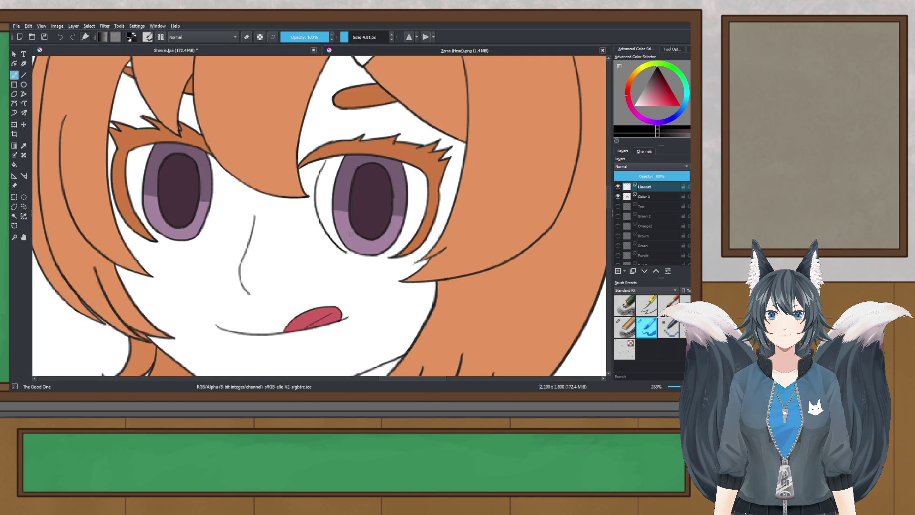
key("ctrl+z")
key("ctrl+z")
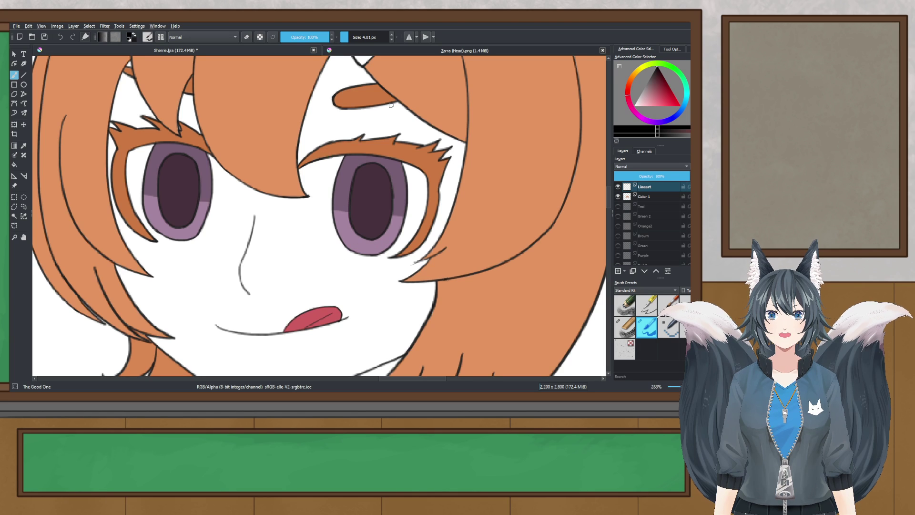
- Save the character drawing, checking the eye and the full figure with its surrounding references
scroll(438, 272, "up", 2)
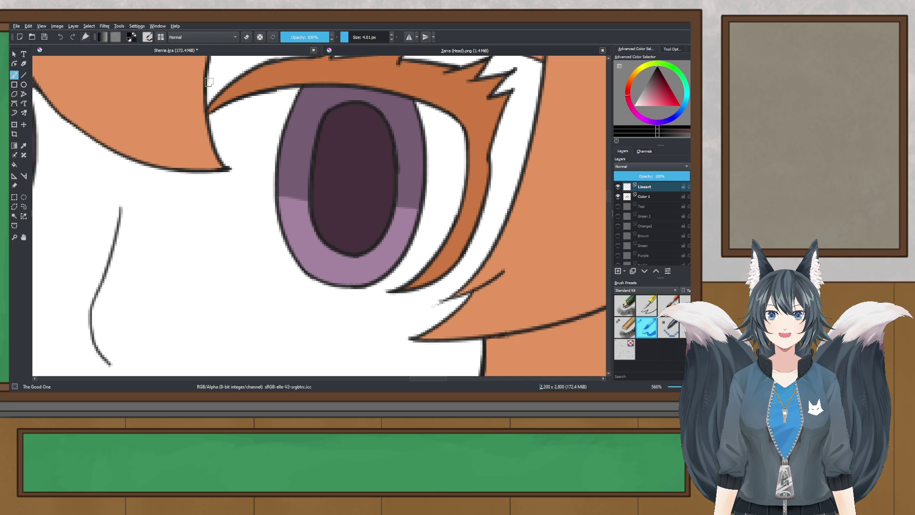
scroll(213, 88, "down", 6)
left_click_drag(219, 110, 294, 178)
scroll(295, 176, "up", 4)
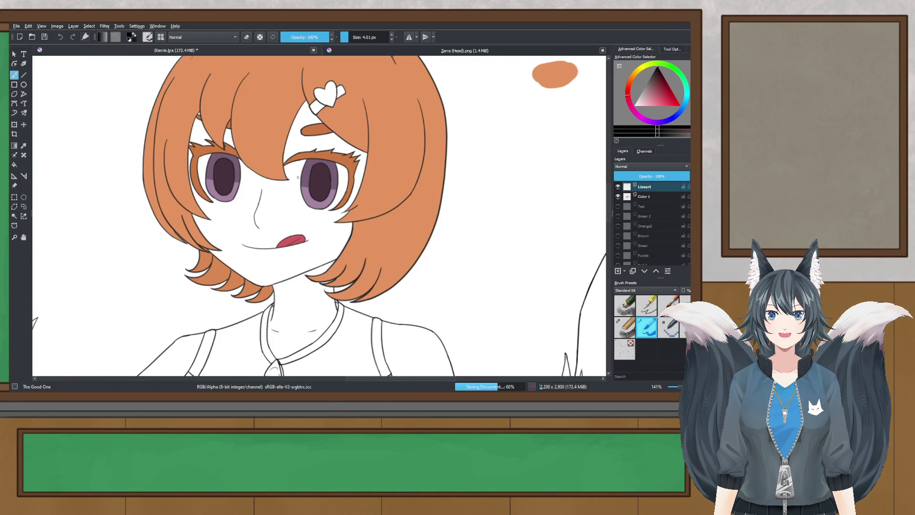
scroll(588, 126, "down", 5)
scroll(301, 218, "up", 4)
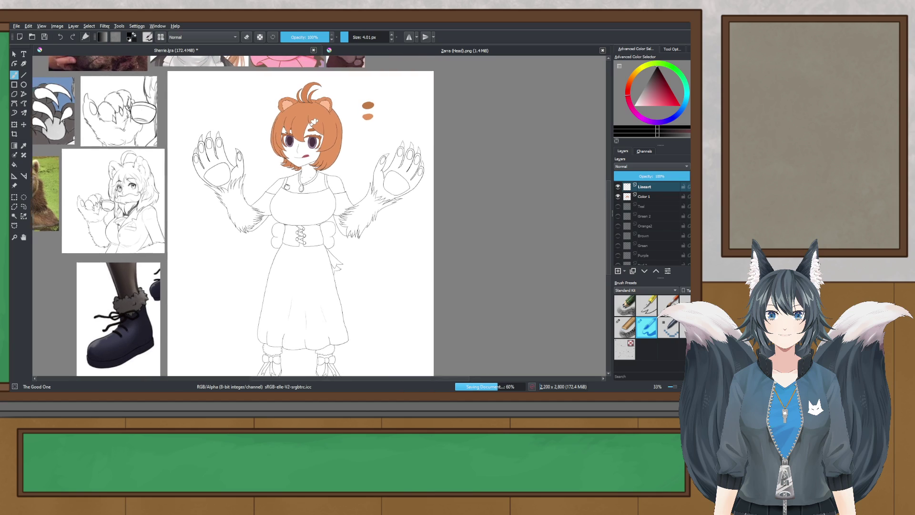
scroll(301, 219, "down", 4)
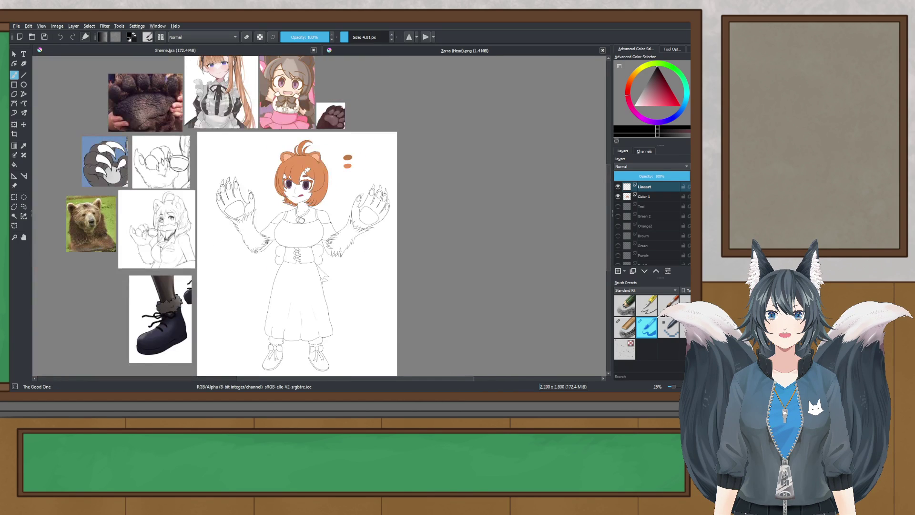
- Examine the uncoloured dress, arm fur and paws and compare them with the coloured head
scroll(299, 191, "up", 3)
scroll(368, 289, "up", 4)
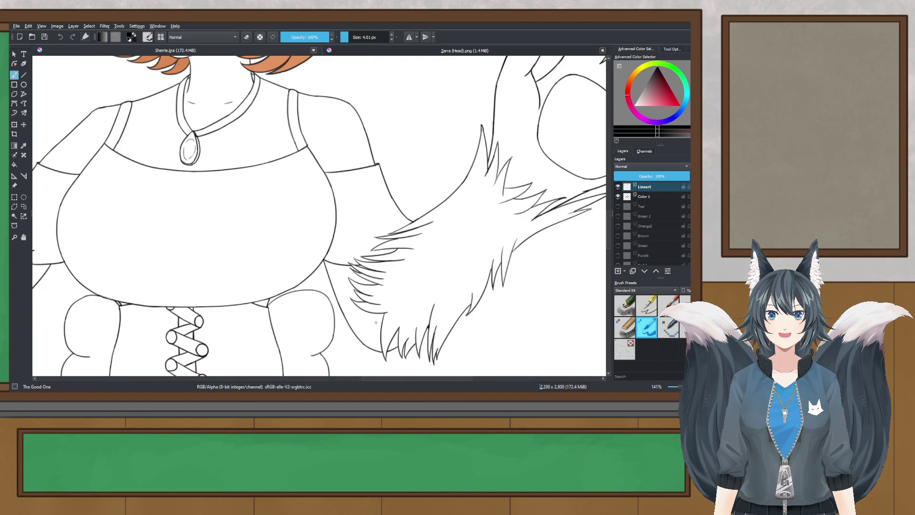
scroll(369, 289, "down", 5)
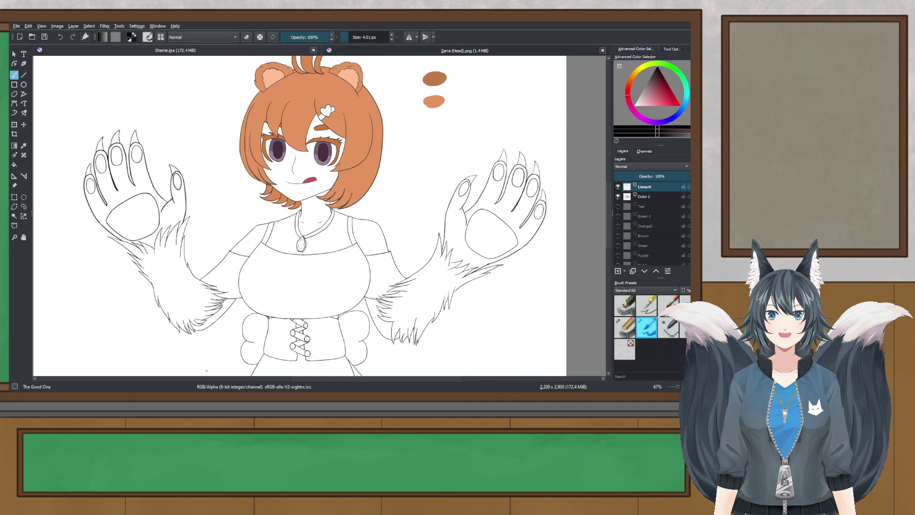
scroll(341, 139, "down", 1)
left_click_drag(341, 138, 288, 214)
scroll(306, 331, "up", 1)
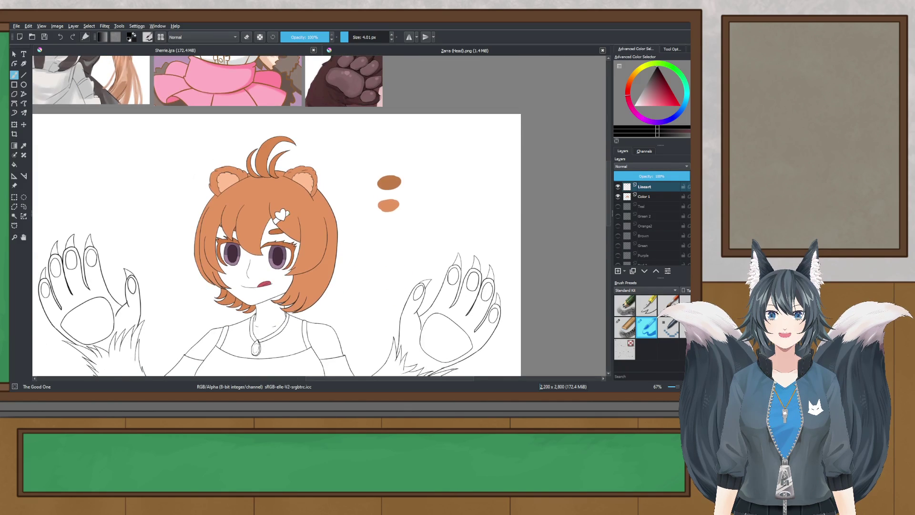
left_click_drag(287, 262, 313, 158)
scroll(338, 174, "up", 2)
left_click_drag(342, 185, 369, 294)
scroll(326, 278, "down", 1)
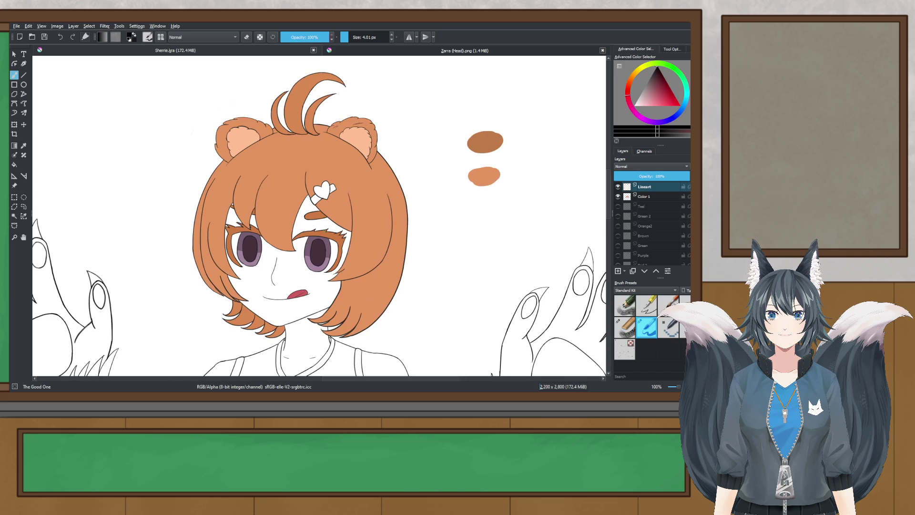
- Turn on eraser mode and thin the line between the heart ornament and its hair clip
scroll(312, 223, "up", 6)
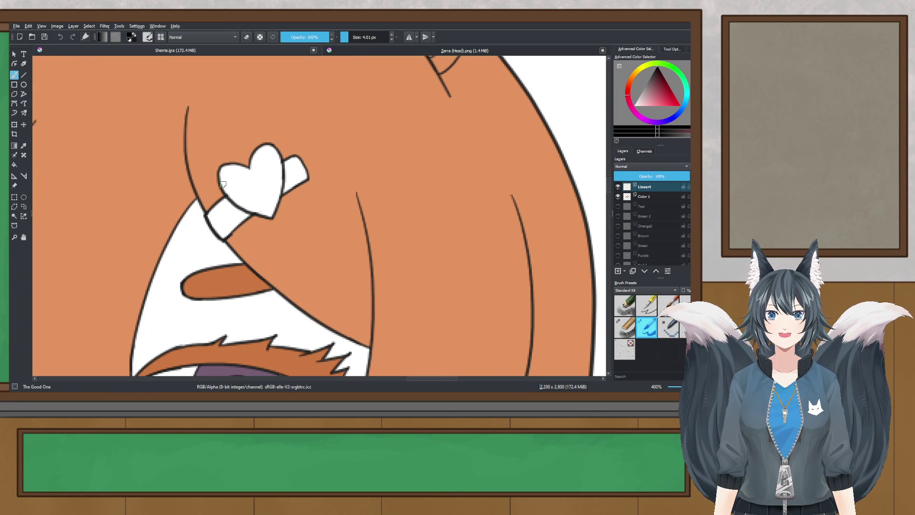
left_click(248, 37)
scroll(291, 149, "up", 2)
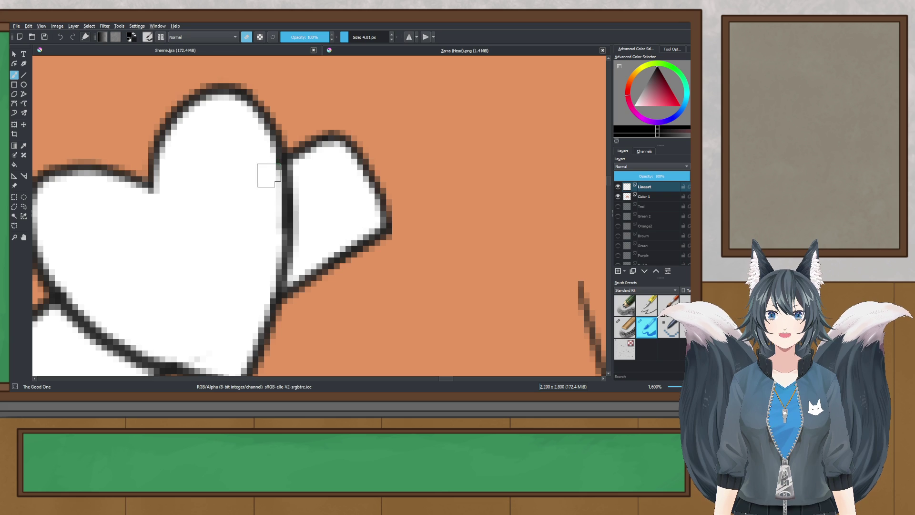
scroll(307, 226, "down", 3)
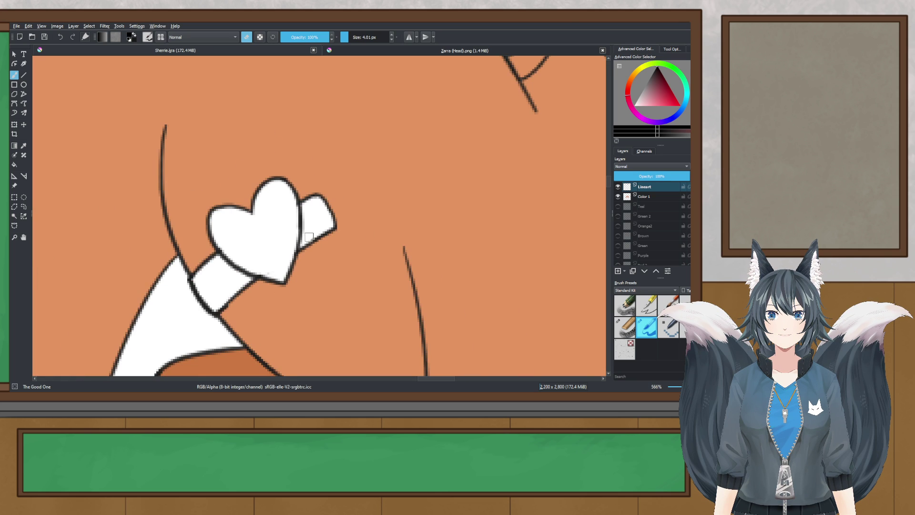
scroll(298, 214, "up", 6)
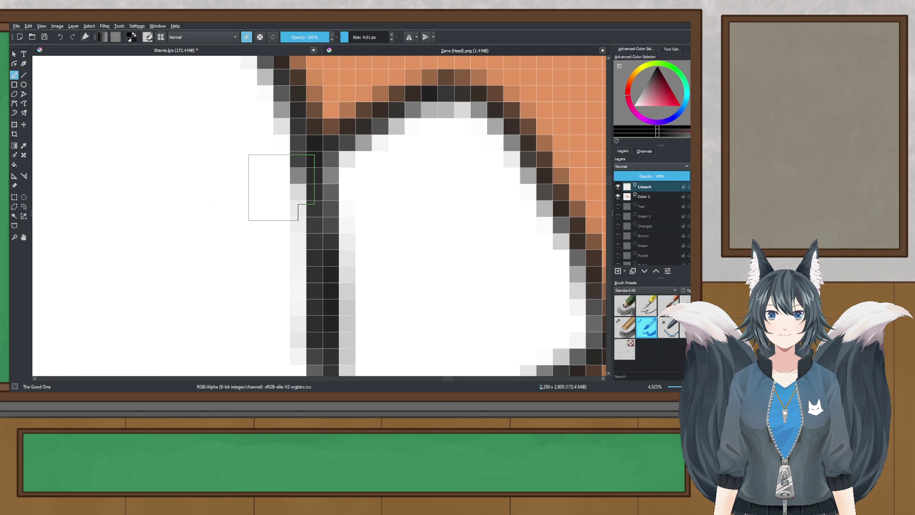
scroll(281, 187, "down", 11)
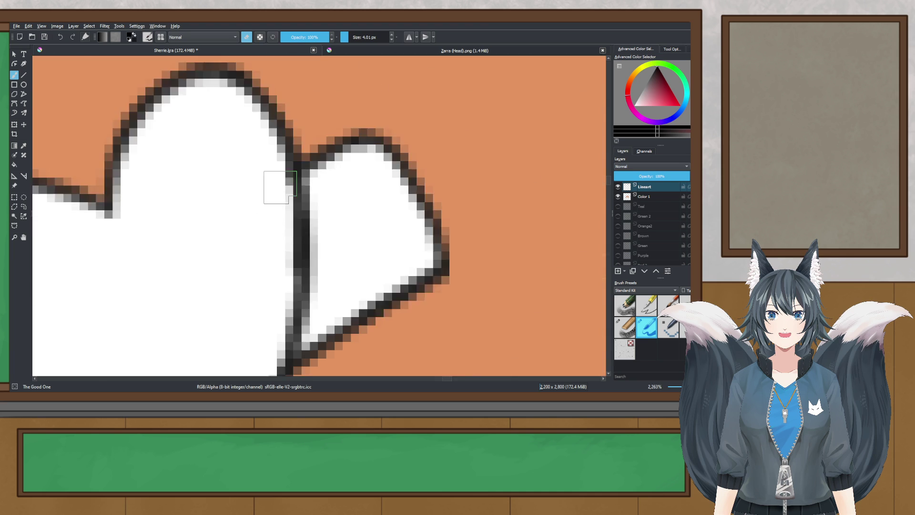
scroll(324, 258, "up", 8)
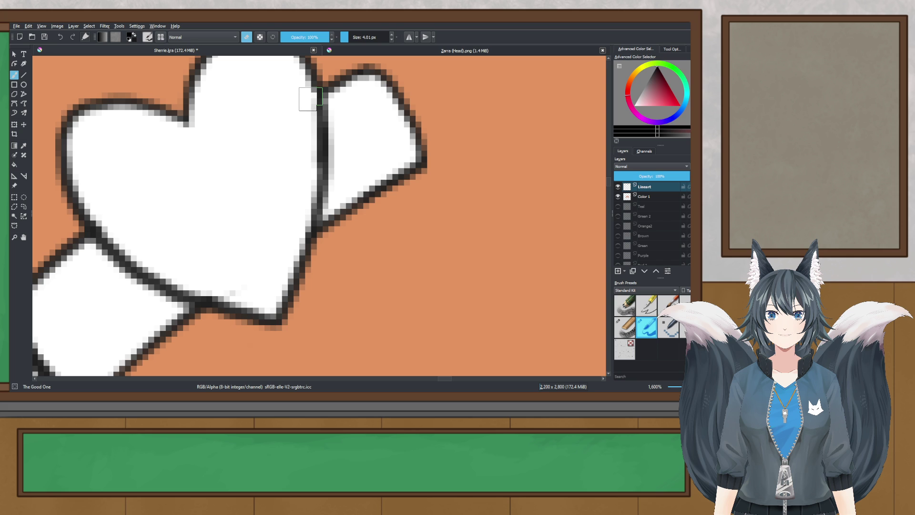
scroll(439, 227, "down", 6)
scroll(429, 225, "down", 2)
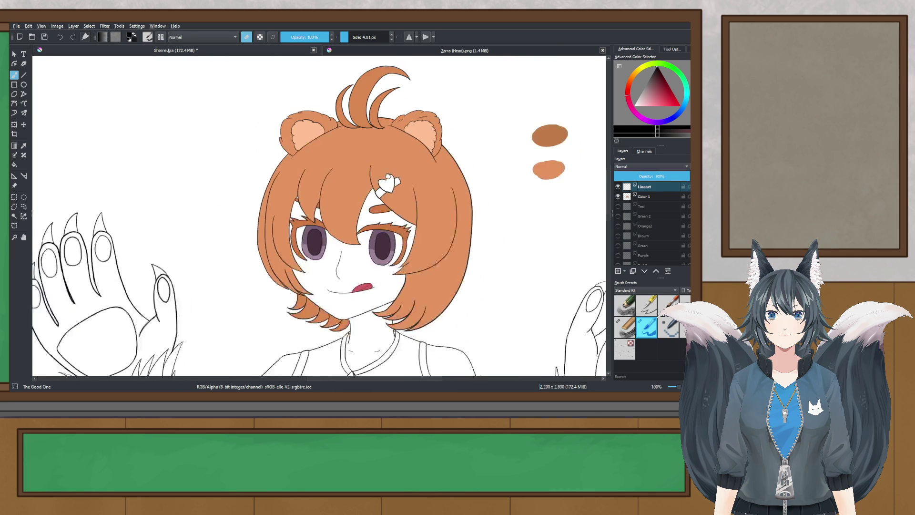
- Sample the orange hair colour and select the palm and fingers of the raised paw beside the colour swatches with contiguous selection
left_click(23, 145)
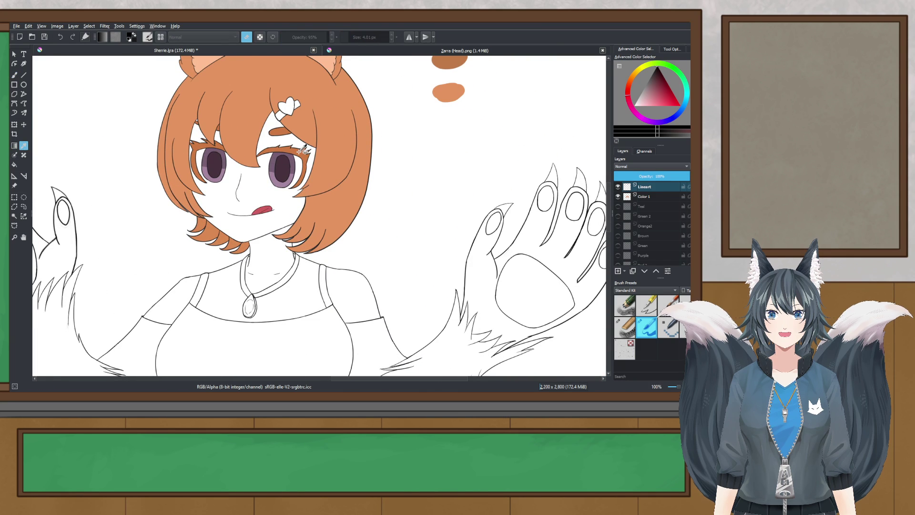
left_click(327, 147)
scroll(327, 148, "down", 1)
left_click(14, 216)
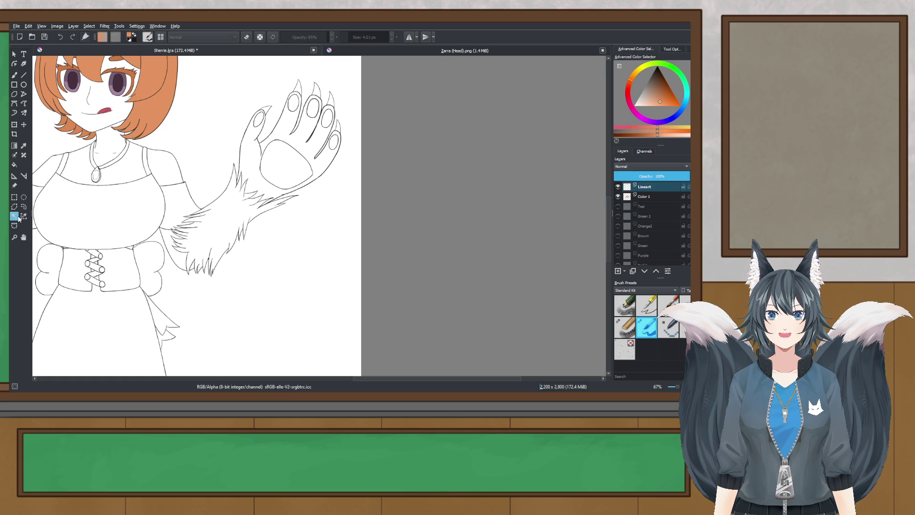
scroll(282, 153, "up", 3)
left_click(322, 125)
scroll(322, 125, "down", 3)
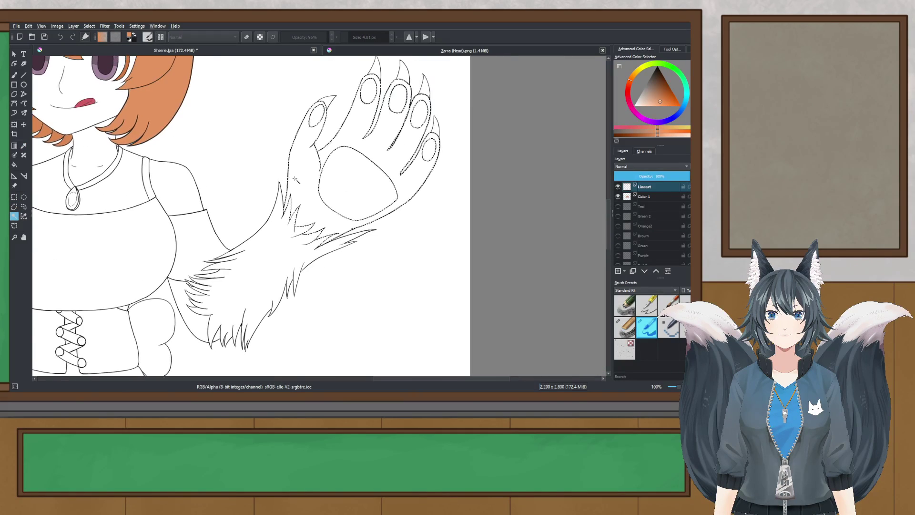
- Sample the light peach of the inner ear as the painting colour
scroll(320, 170, "up", 4)
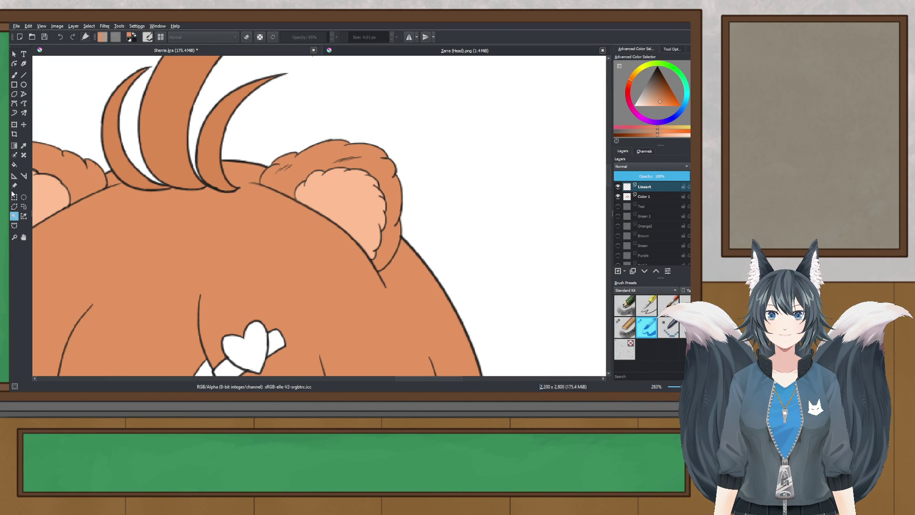
left_click(23, 145)
scroll(320, 138, "up", 2)
left_click(323, 136)
left_click(319, 138)
left_click(327, 171)
left_click(320, 138)
left_click(327, 171)
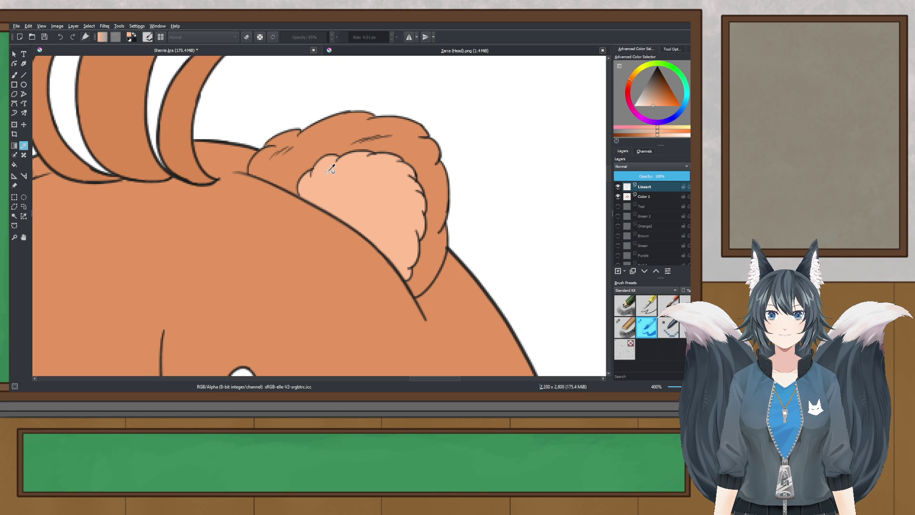
- Select the furry forearm below the raised paw beside the colour swatches with contiguous selection
scroll(327, 172, "down", 4)
left_click_drag(353, 371, 285, 193)
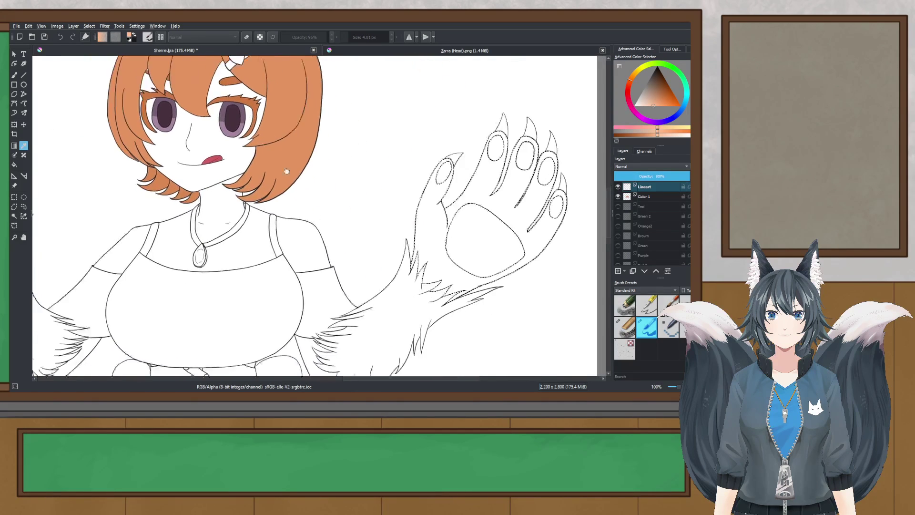
left_click_drag(354, 285, 297, 173)
scroll(350, 250, "up", 1)
left_click(14, 216)
scroll(250, 214, "down", 2)
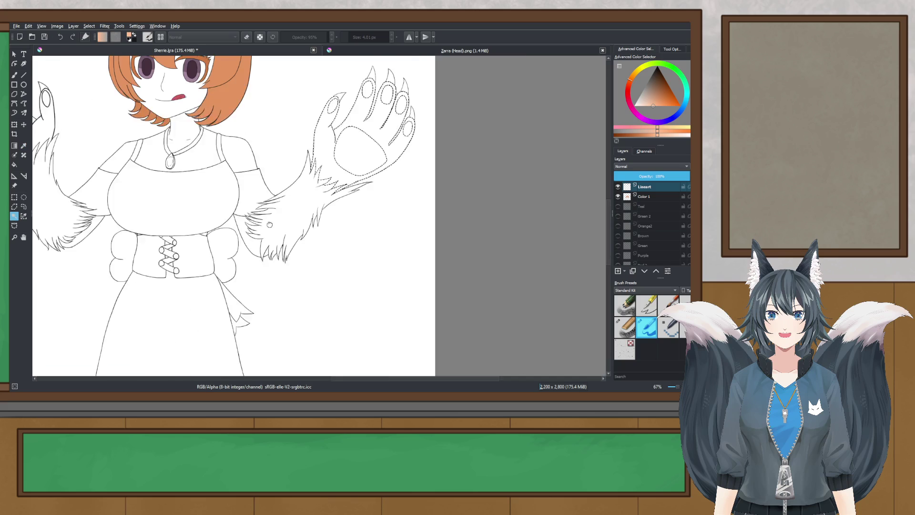
left_click_drag(253, 214, 288, 214)
scroll(289, 212, "up", 2)
left_click_drag(380, 164, 368, 268)
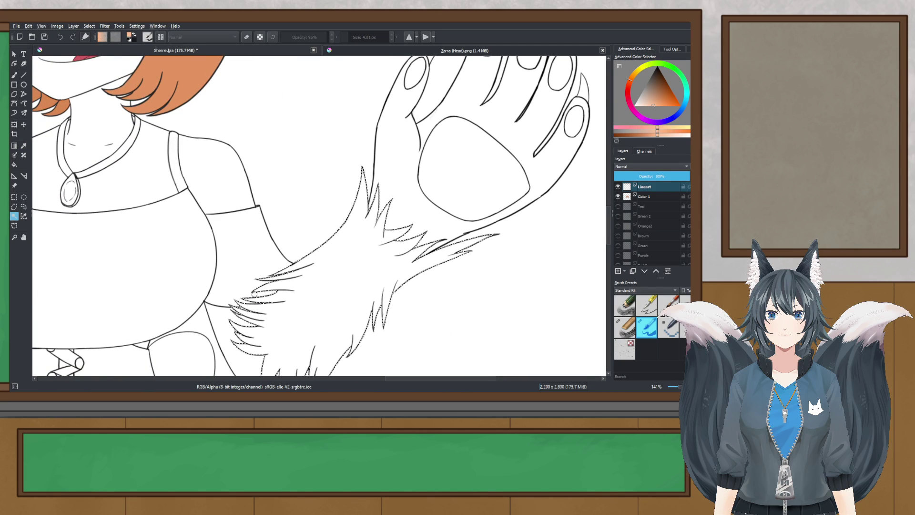
- Try to fill a furry forearm with light peach using a 1,000 px brush, and clear the spilled selection
left_click_drag(255, 295, 370, 245)
scroll(368, 245, "down", 2)
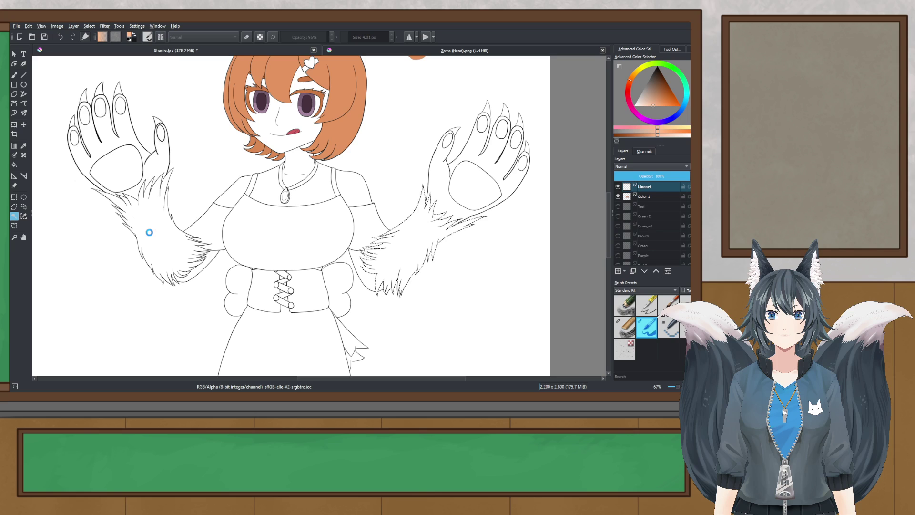
left_click(13, 75)
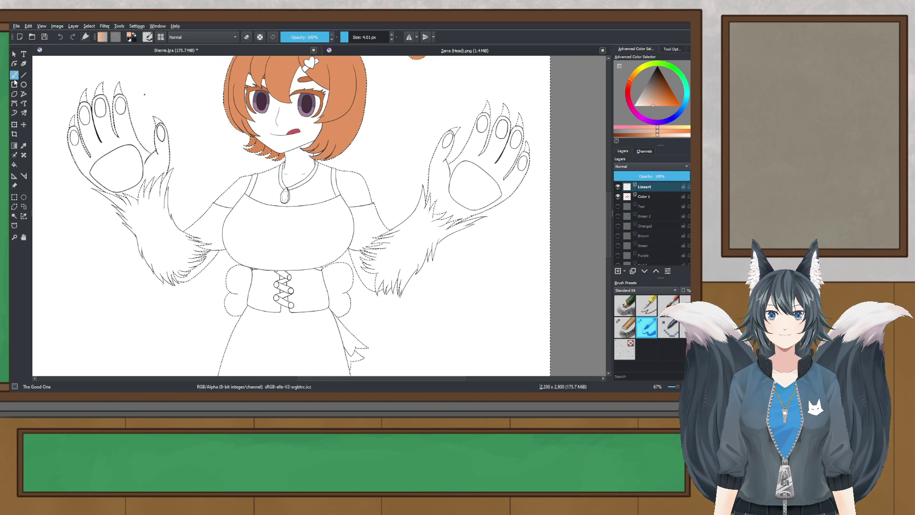
left_click_drag(353, 37, 392, 37)
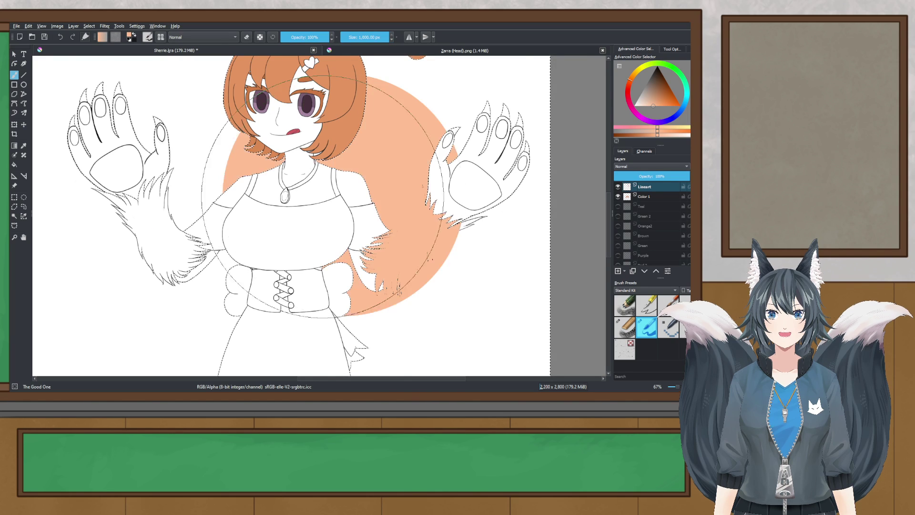
left_click(677, 199)
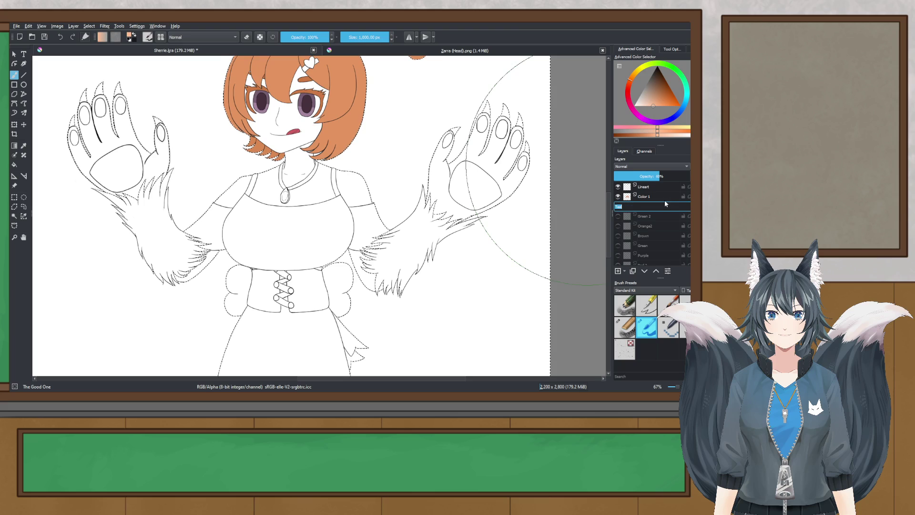
left_click(14, 216)
scroll(153, 232, "up", 1)
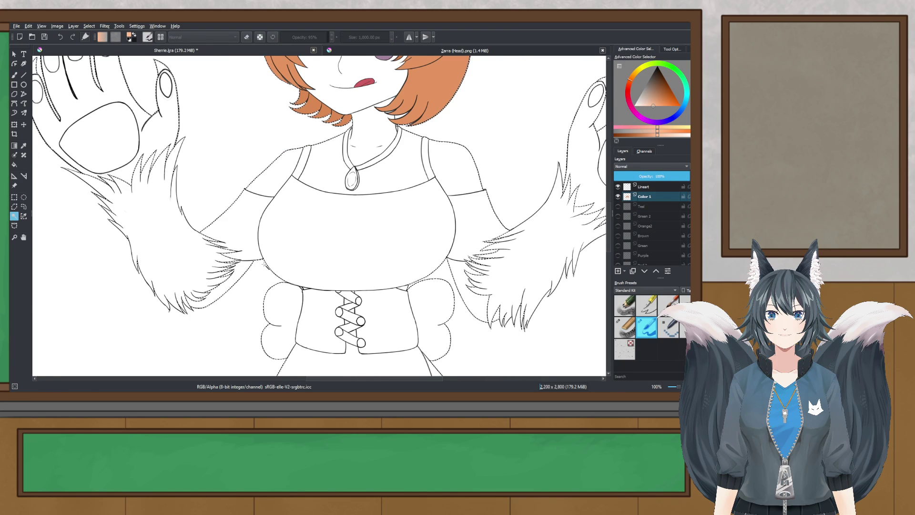
left_click_drag(517, 266, 443, 265)
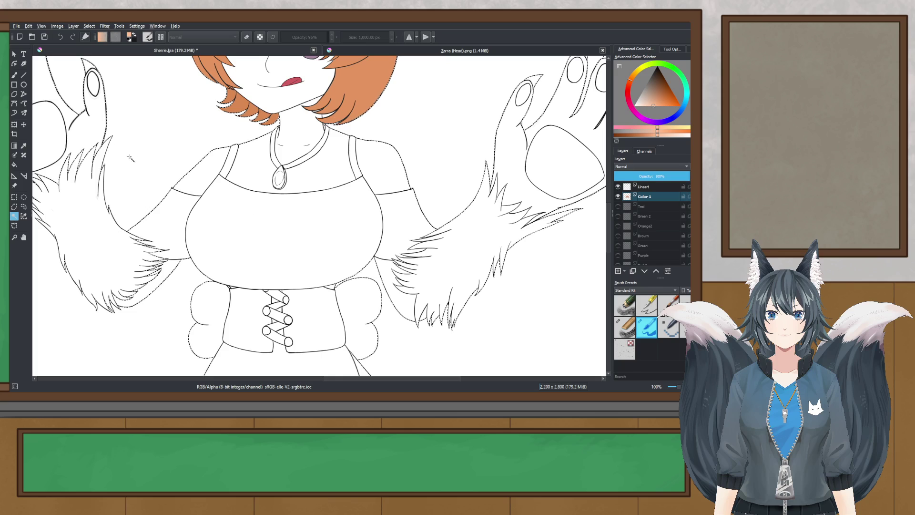
left_click(13, 197)
left_click(115, 271)
- Erase the faint stray marks between the palm pad and the forearm's fur tips on the Lineart layer with a 4.01 px eraser
left_click_drag(115, 270, 195, 228)
scroll(195, 202, "up", 3)
scroll(196, 228, "down", 2)
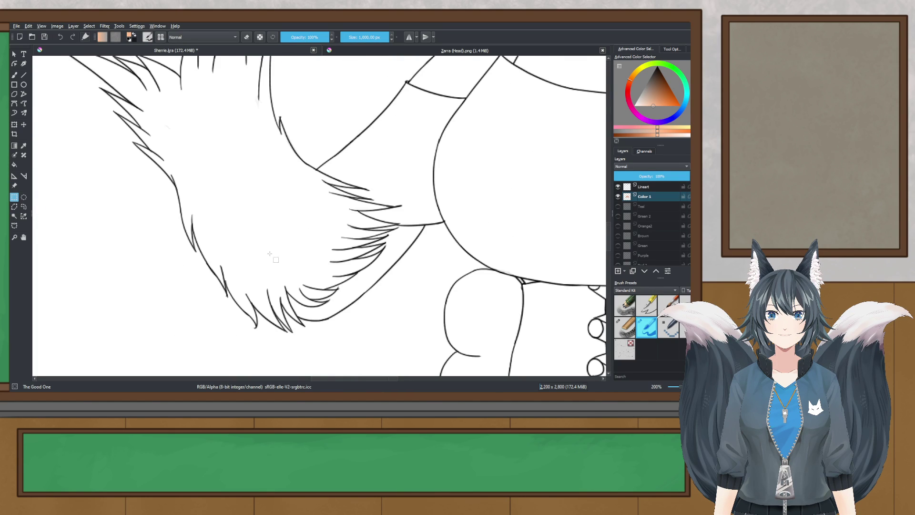
scroll(230, 267, "up", 6)
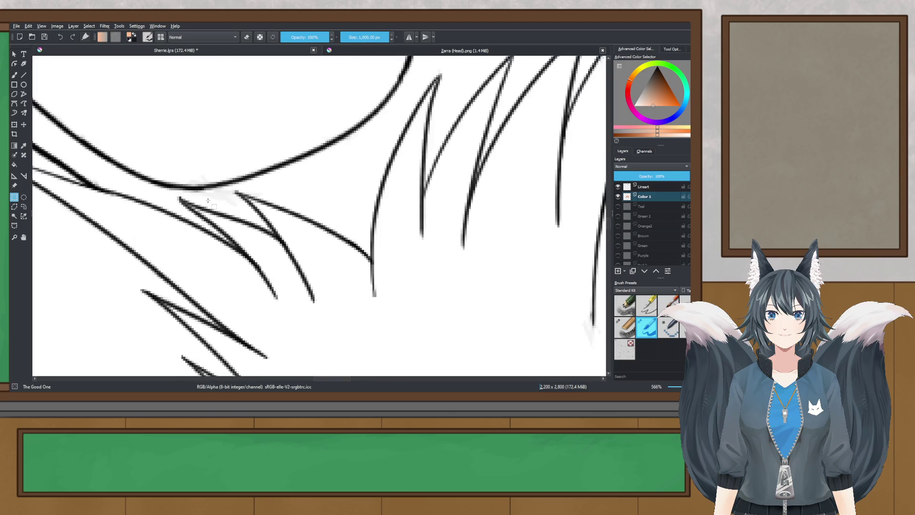
left_click(646, 190)
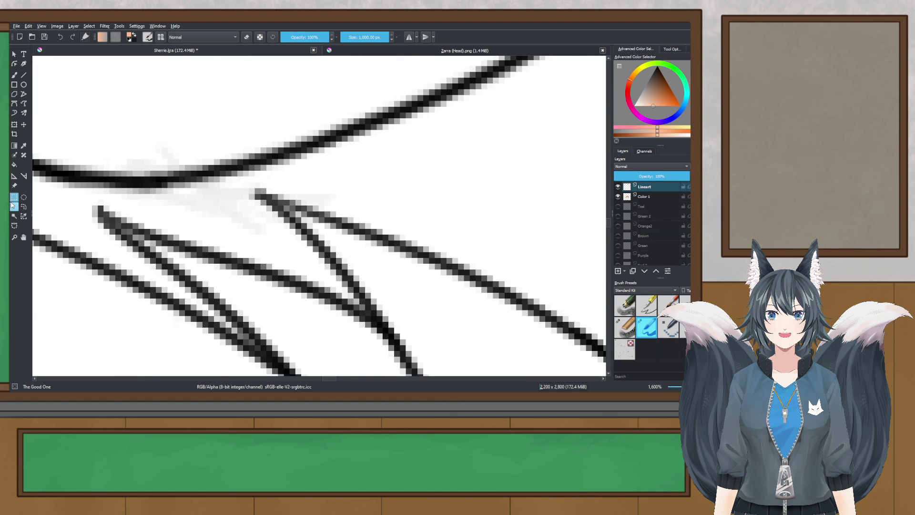
left_click_drag(383, 40, 339, 38)
scroll(191, 207, "up", 1)
mouse_move(191, 207)
left_mouse_down()
mouse_move(300, 187)
mouse_move(297, 177)
mouse_move(373, 200)
mouse_move(377, 182)
mouse_move(404, 230)
left_mouse_up()
left_click_drag(325, 205, 244, 188)
mouse_move(198, 125)
left_mouse_down()
mouse_move(298, 121)
mouse_move(249, 121)
mouse_move(387, 196)
mouse_move(373, 202)
mouse_move(404, 217)
left_mouse_up()
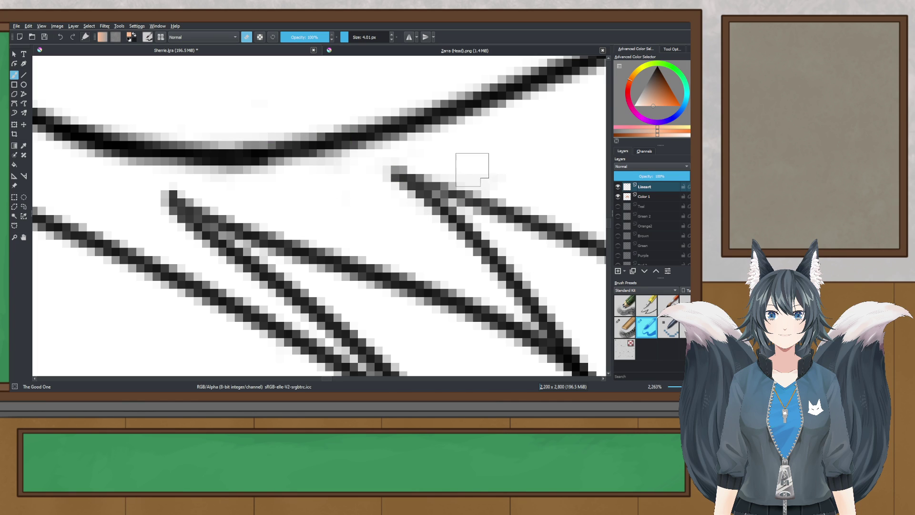
- Save the drawing
scroll(483, 194, "down", 4)
scroll(482, 194, "down", 5)
key("ctrl+s")
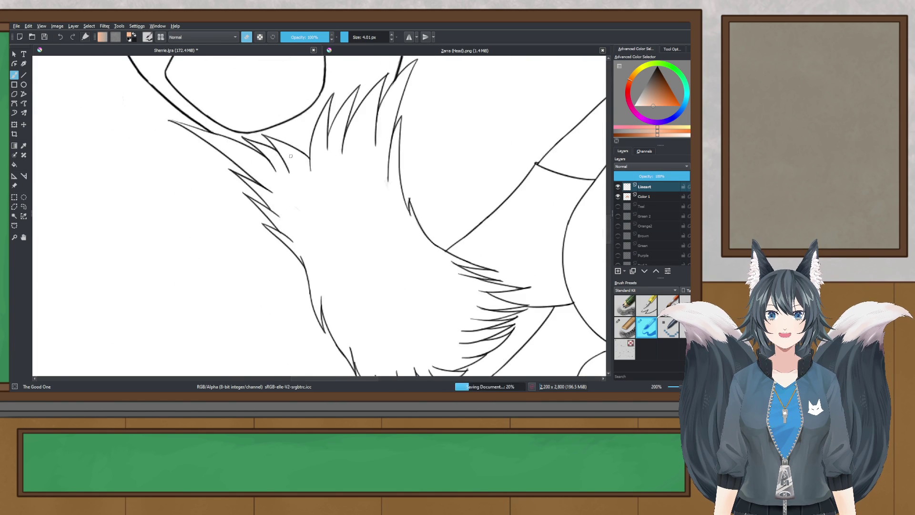
- Make Color 1 the active layer and choose contiguous selection for the furry forearms
scroll(256, 143, "up", 6)
scroll(262, 125, "down", 7)
left_click(15, 216)
scroll(322, 189, "up", 1)
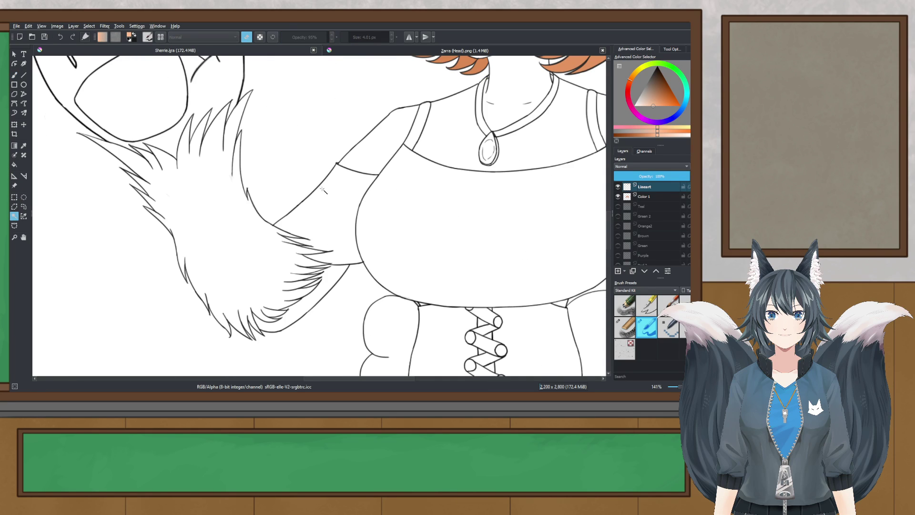
left_click(229, 200)
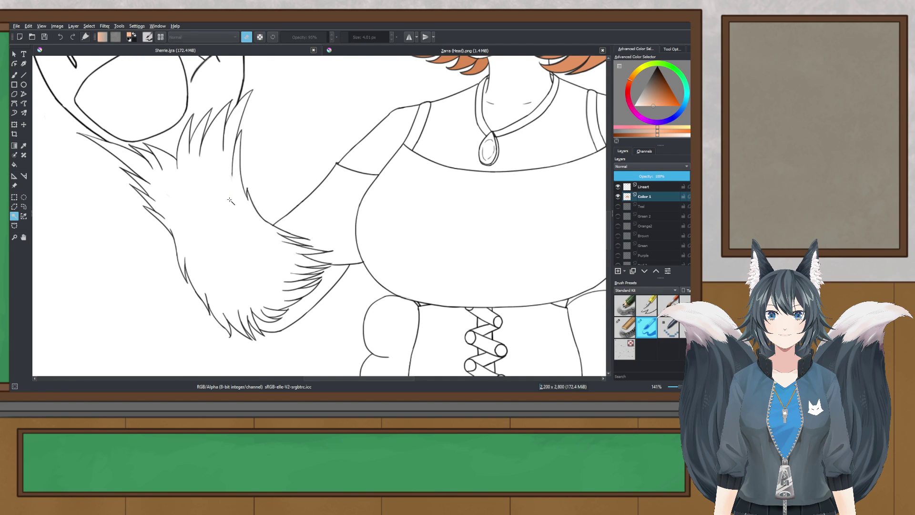
- Try to select the furry forearm farther from the colour swatches with contiguous selection
scroll(229, 199, "up", 2)
scroll(230, 200, "down", 4)
left_click(202, 214)
scroll(203, 215, "up", 3)
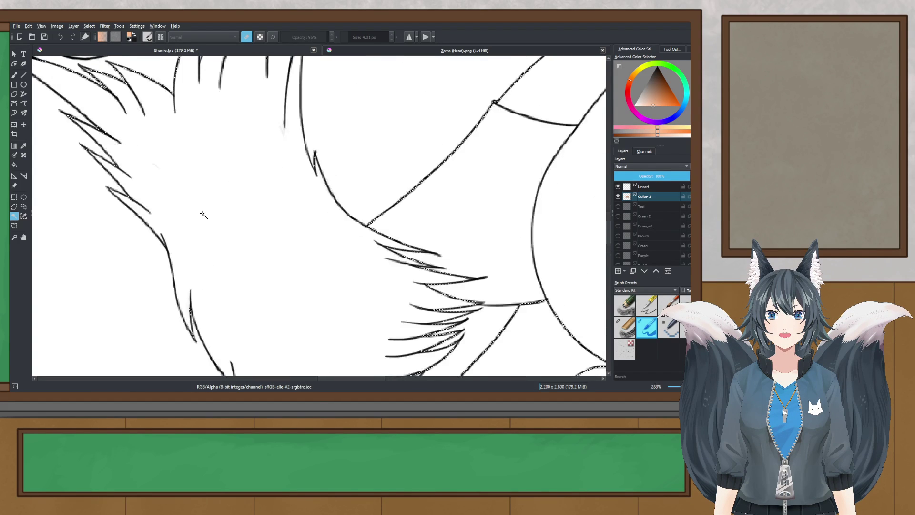
scroll(201, 212, "down", 3)
scroll(200, 215, "down", 1)
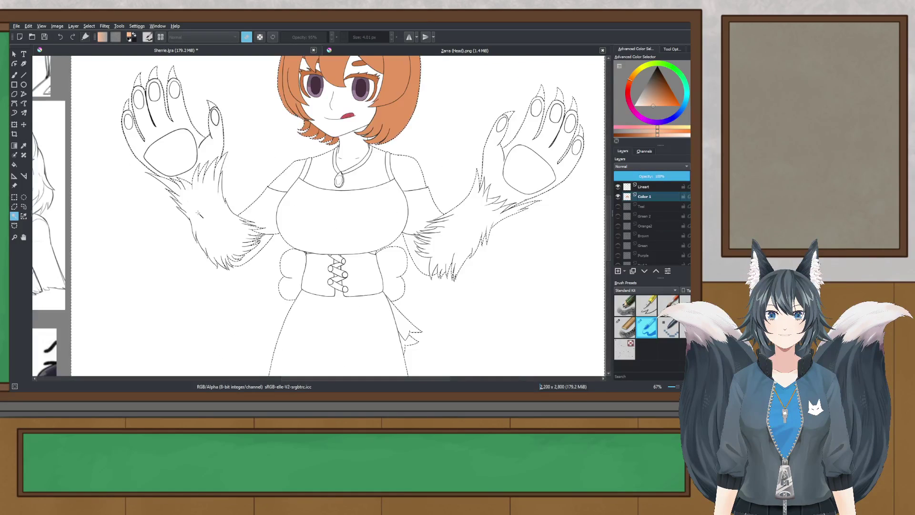
- Select only the furry forearm below the raised paw nearer the colour swatches with contiguous selection
left_click_drag(316, 219, 229, 248)
scroll(384, 248, "up", 1)
left_click(385, 248)
scroll(384, 247, "up", 1)
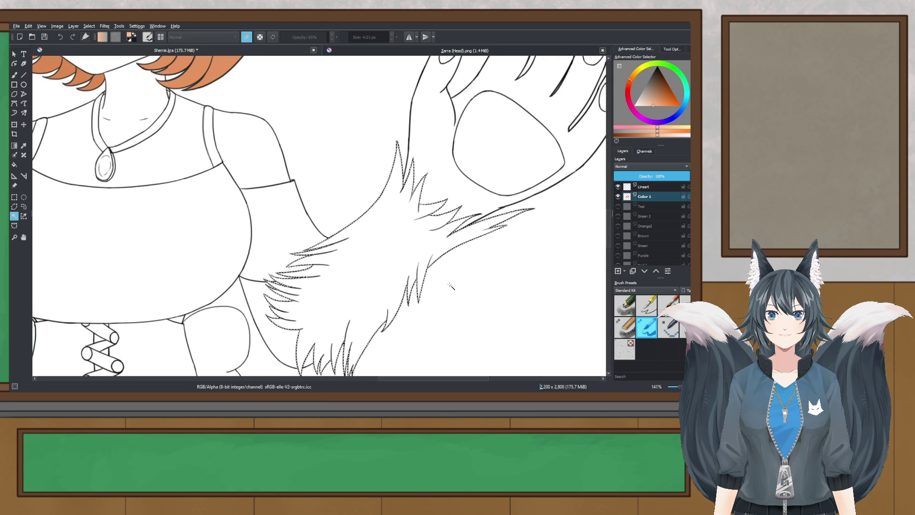
scroll(409, 221, "up", 2)
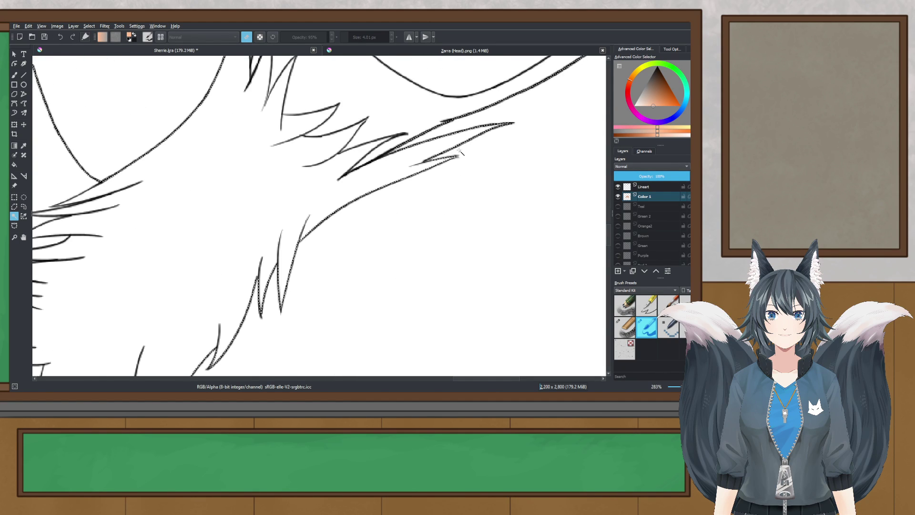
left_click(247, 184)
scroll(246, 184, "down", 2)
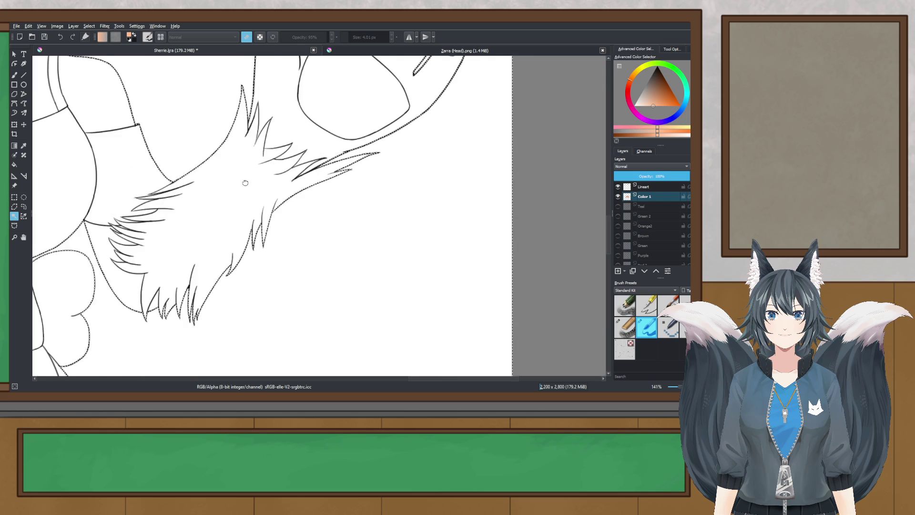
- Fill the selected furry forearm with light peach on the Color 1 layer using a 1,000 px brush with eraser mode off
left_click(14, 74)
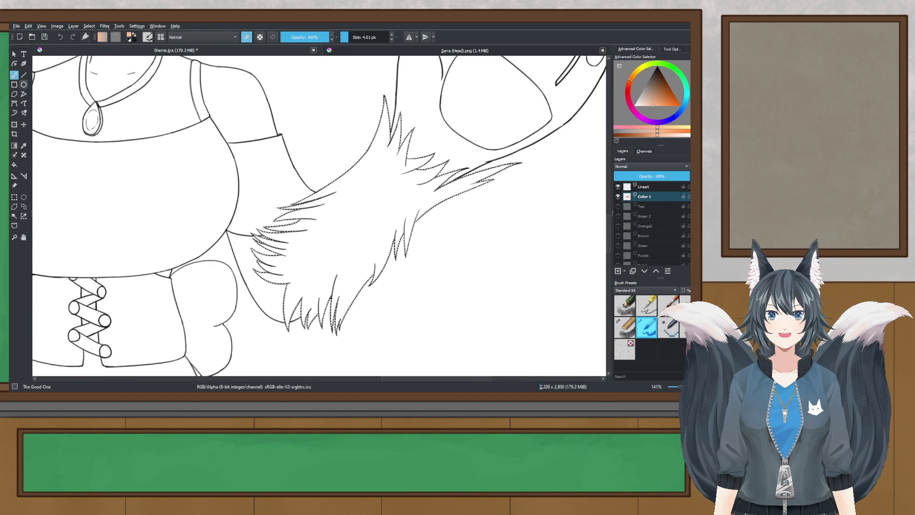
left_click_drag(367, 37, 397, 37)
left_click_drag(374, 221, 344, 238)
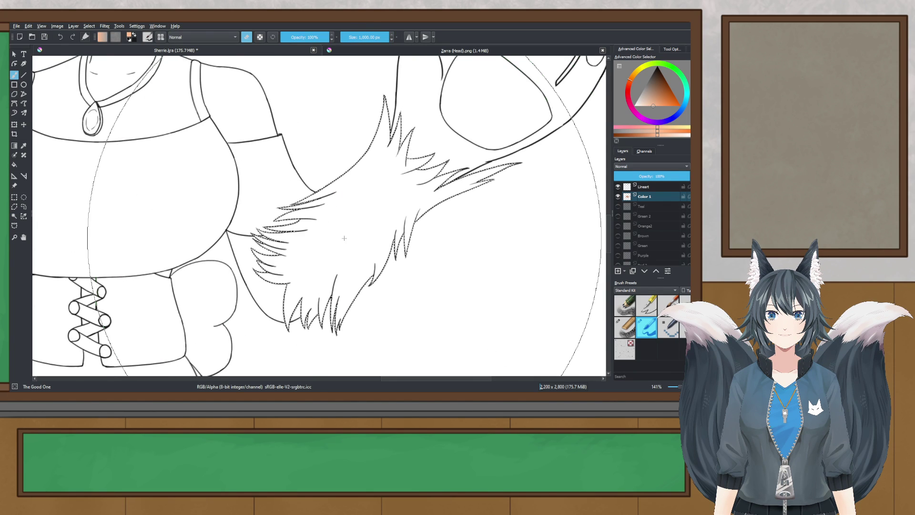
scroll(345, 238, "down", 3)
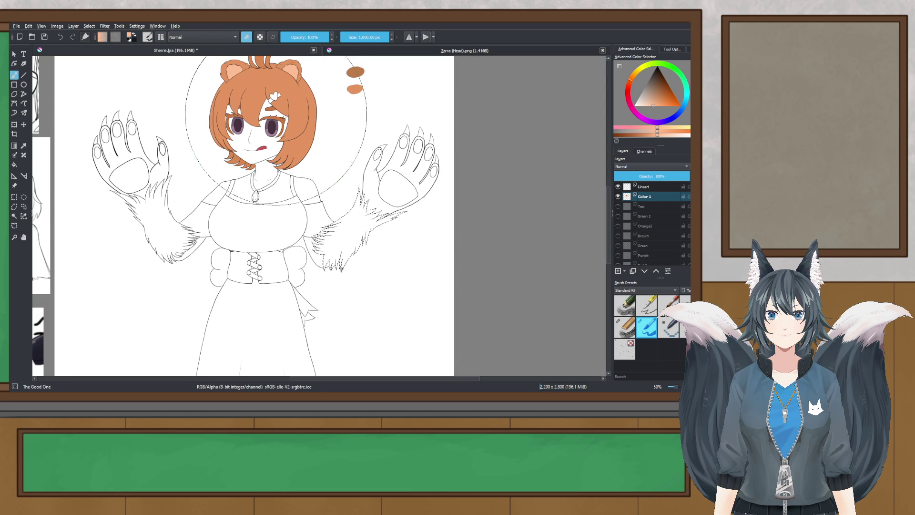
left_click(247, 36)
mouse_move(350, 256)
left_mouse_down()
mouse_move(393, 243)
mouse_move(337, 224)
mouse_move(530, 207)
left_mouse_up()
scroll(354, 228, "up", 4)
scroll(356, 228, "down", 2)
scroll(334, 248, "down", 3)
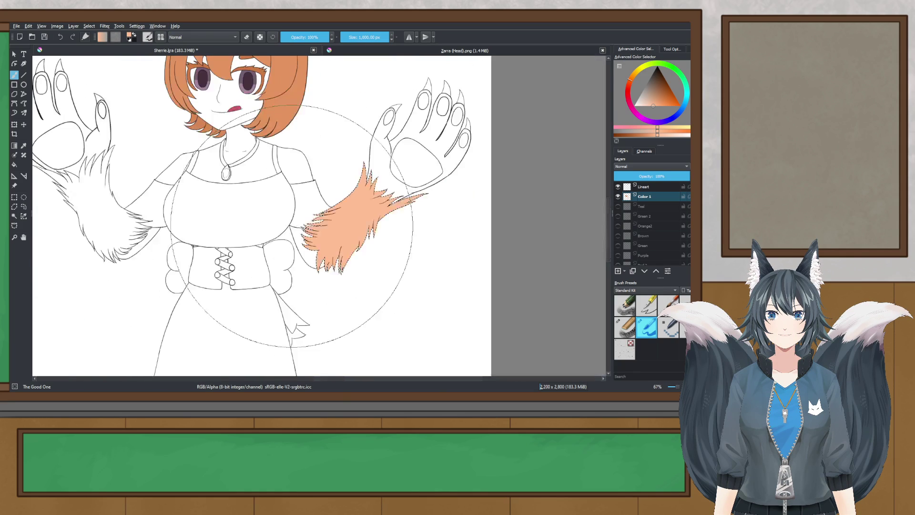
scroll(228, 165, "up", 1)
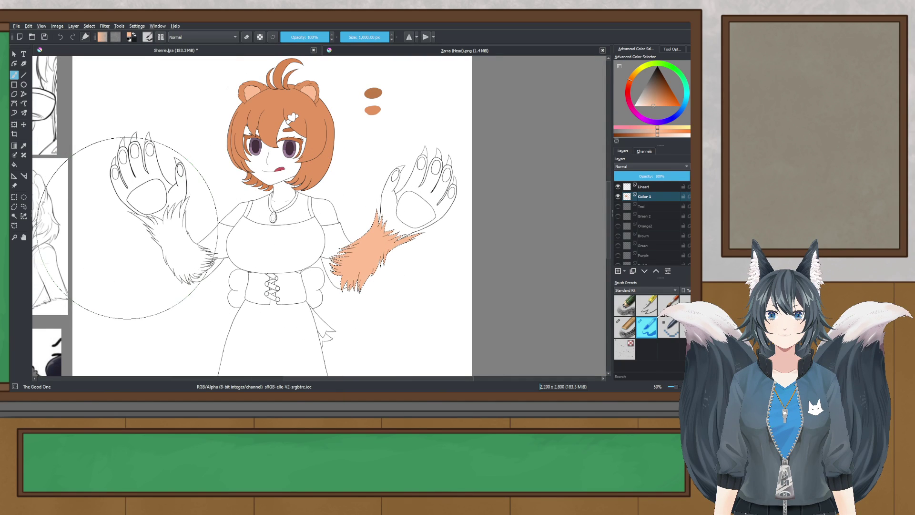
- Clear the selection around the peach forearm
key("ctrl+r")
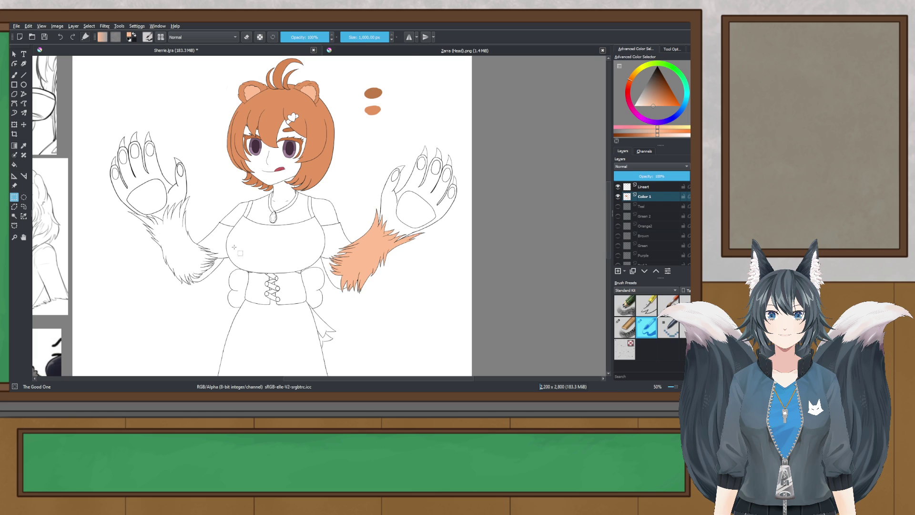
scroll(234, 247, "up", 1)
left_click_drag(261, 248, 272, 257)
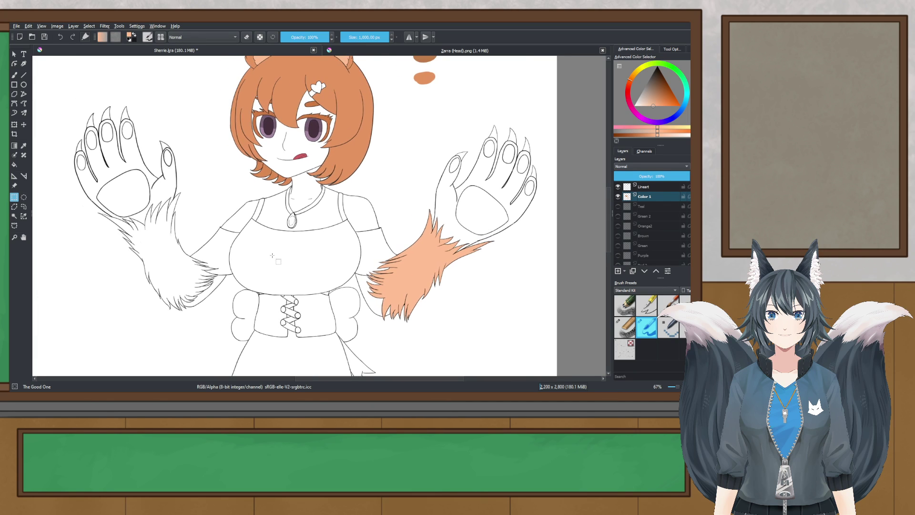
- Try to select the unpainted furry forearm and fill it with light peach using the 1,000 px brush
left_click(23, 216)
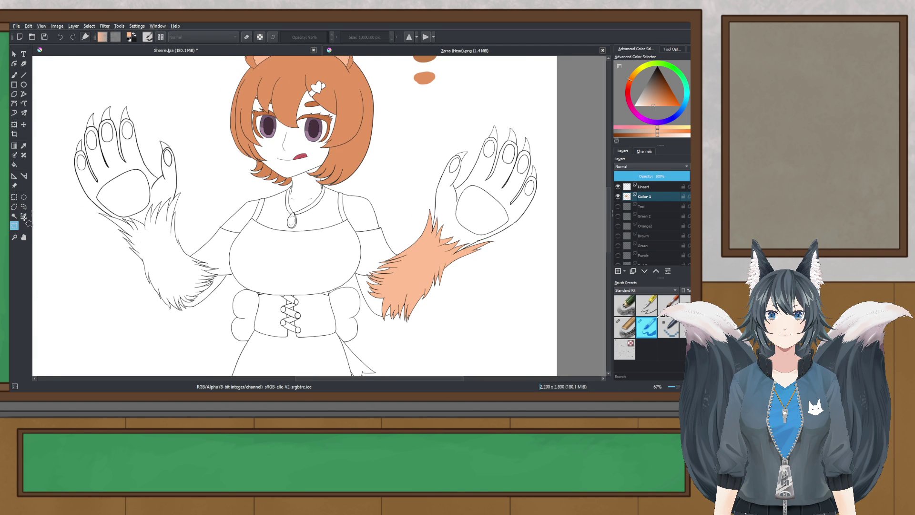
left_click(15, 75)
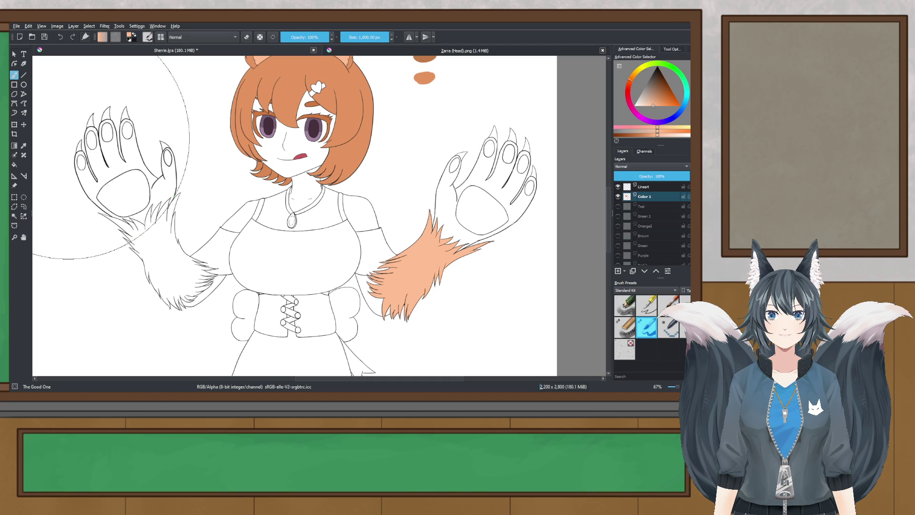
left_click(122, 262)
- Examine the second forearm's fur outline for gaps, and undo the spilled peach fill and its selection
scroll(233, 267, "up", 7)
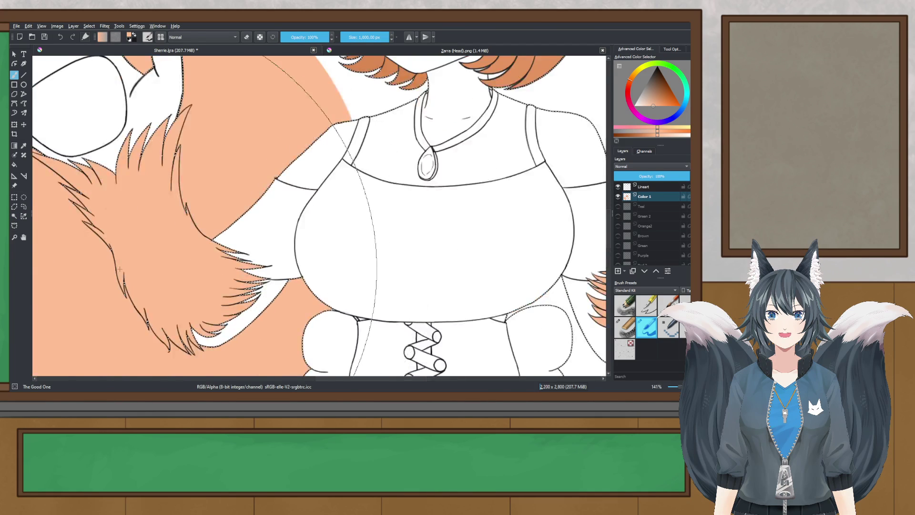
scroll(234, 267, "up", 3)
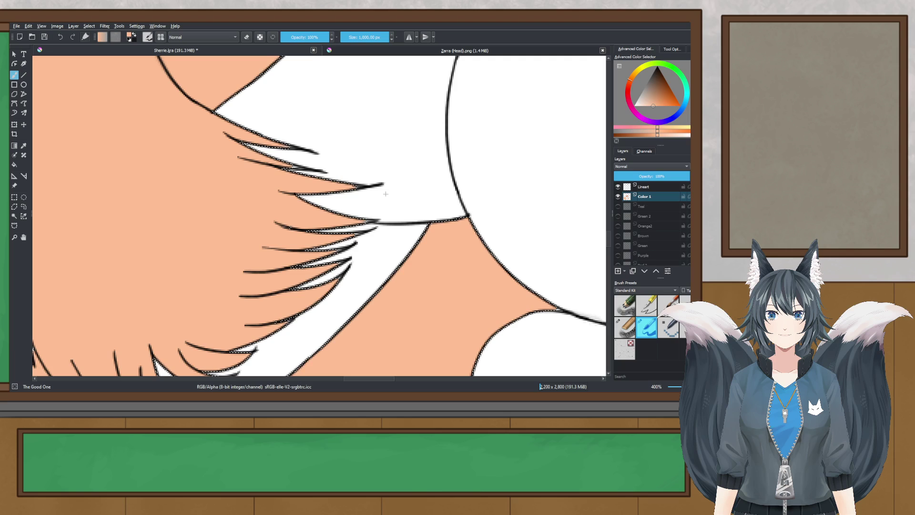
scroll(254, 281, "up", 2)
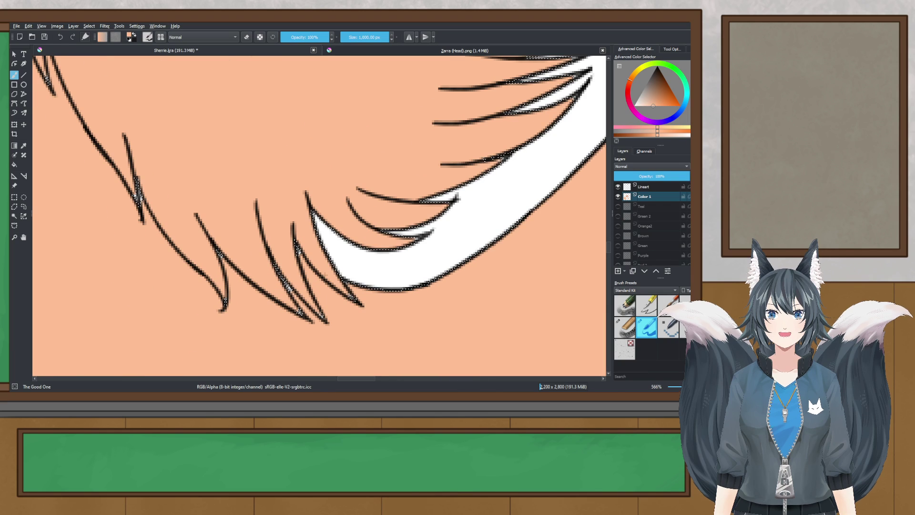
scroll(365, 283, "down", 2)
left_click_drag(190, 96, 291, 314)
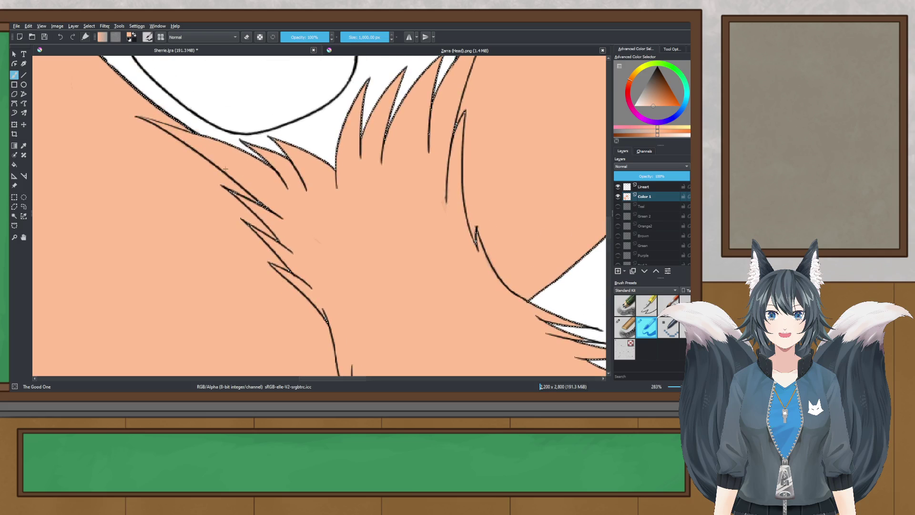
scroll(216, 122, "up", 2)
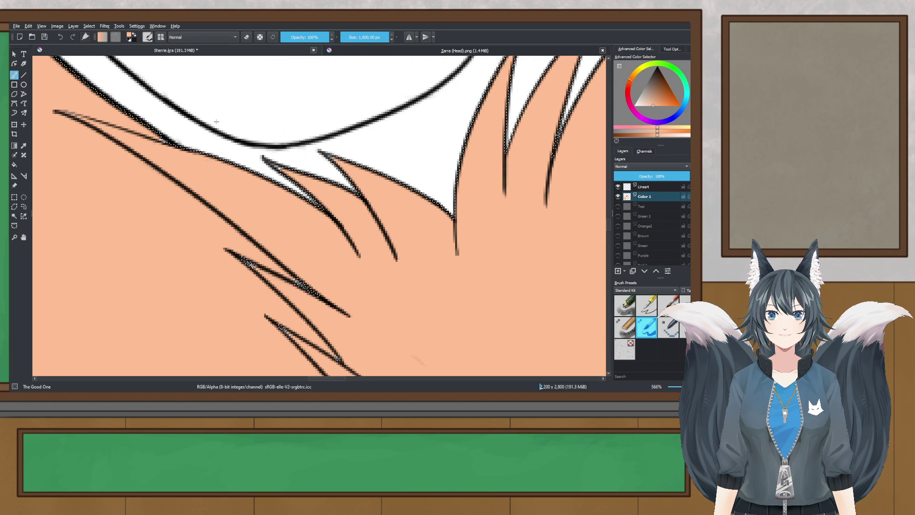
scroll(217, 121, "up", 2)
key("ctrl+r")
key("ctrl+shift+a")
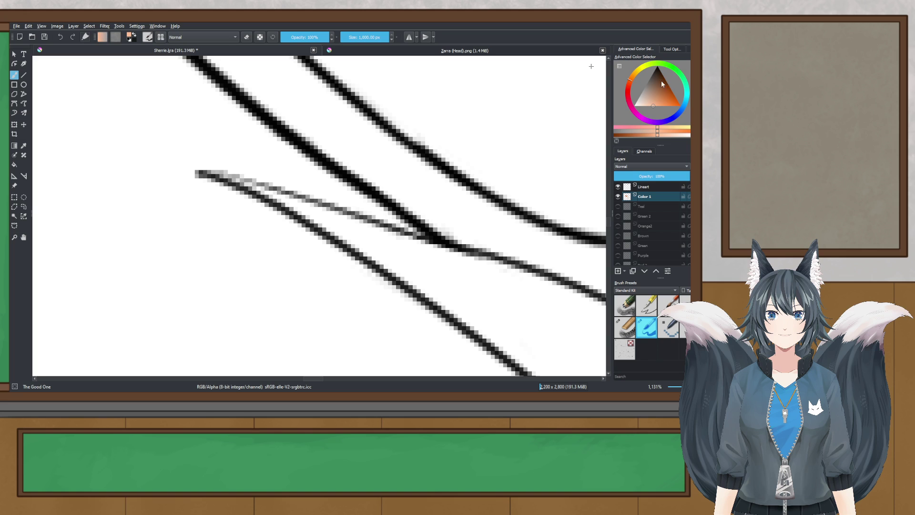
- Prepare a black brush at 4.01 px on the Lineart layer for repairing the forearm's fur outline
left_click(658, 66)
left_click(648, 187)
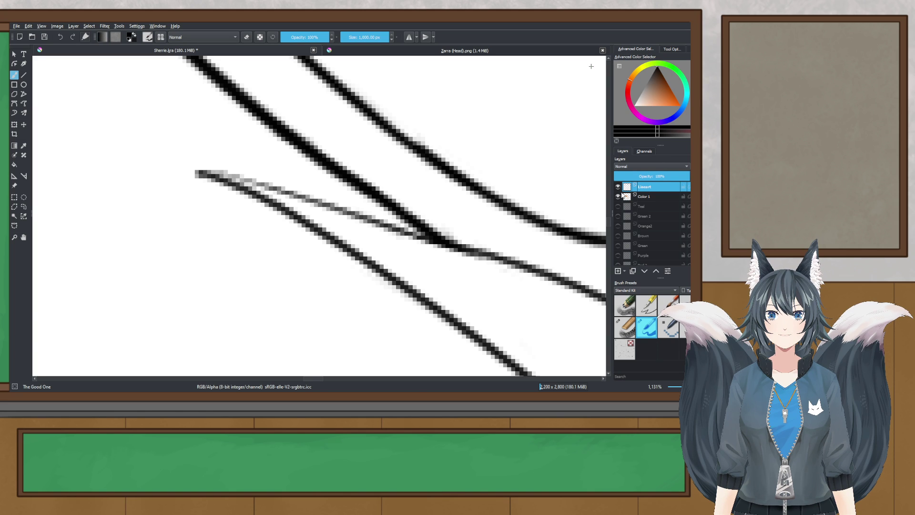
scroll(278, 193, "down", 1)
left_click(323, 236)
key("ctrl+z")
left_click_drag(363, 37, 340, 38)
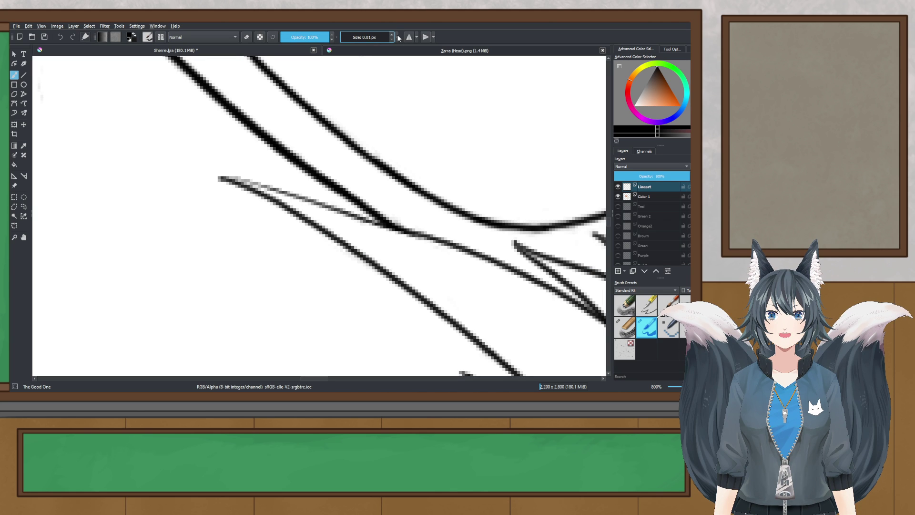
triple_click(393, 34)
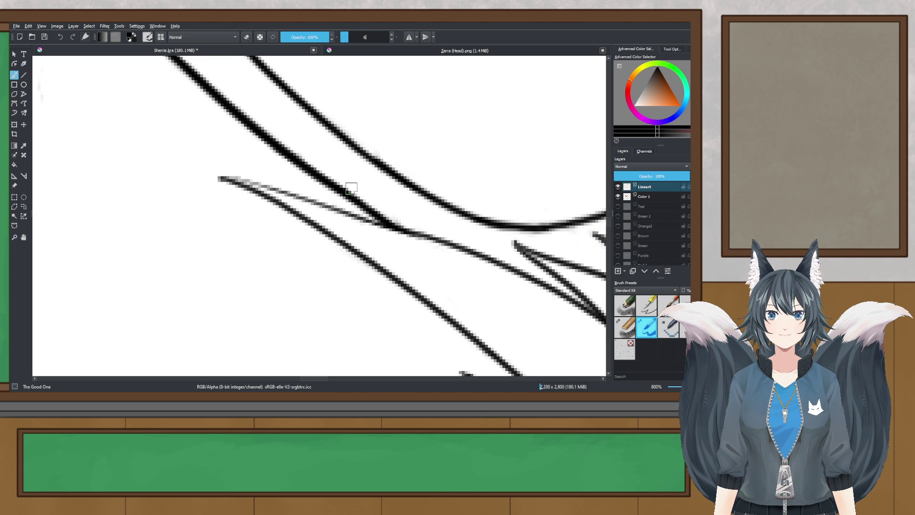
key("Return")
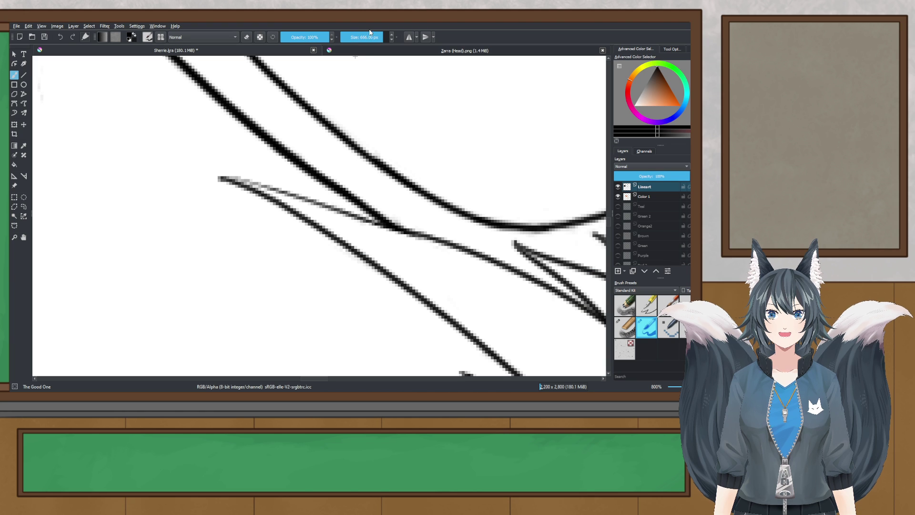
left_click(358, 37)
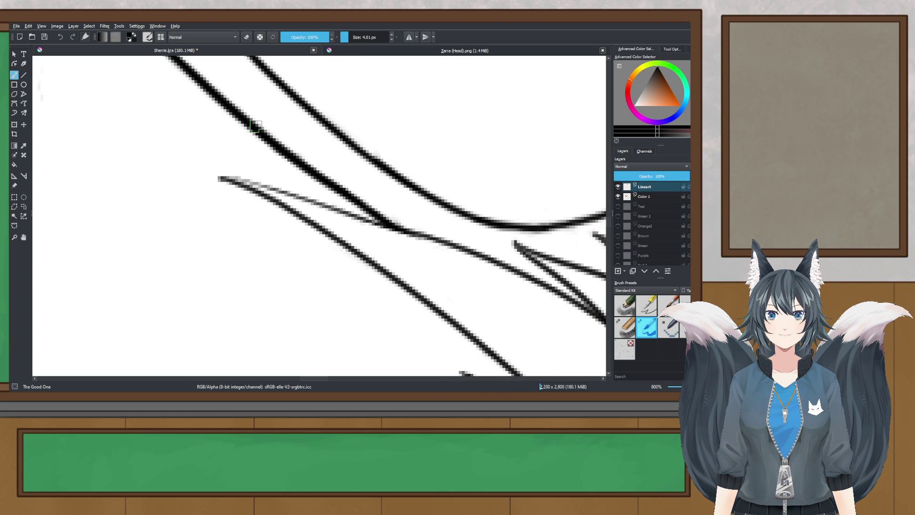
- Retrace the faint fur strand in solid black from its tip to the junction with the forearm outline
key("6")
key("6")
key("6")
key("6")
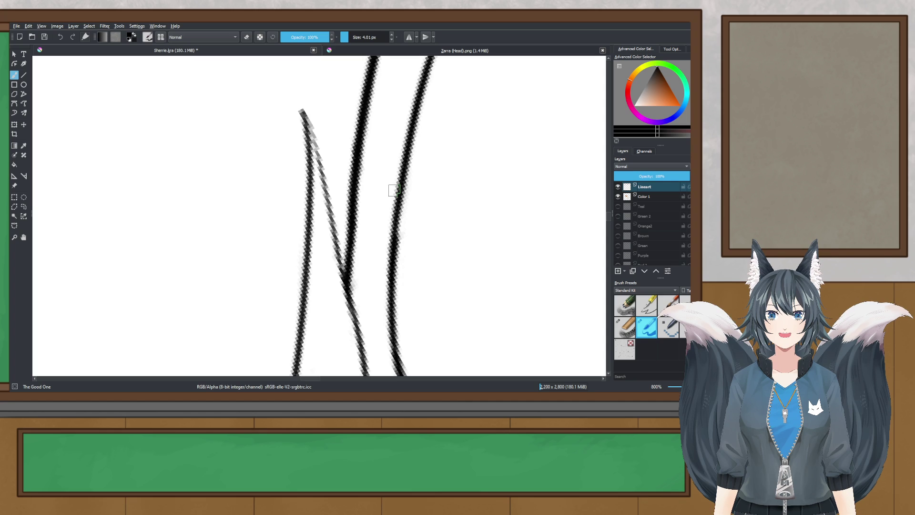
left_click_drag(307, 114, 326, 217)
key("ctrl+z")
left_click_drag(302, 112, 343, 256)
key("ctrl+z")
left_click_drag(301, 111, 350, 298)
key("ctrl+z")
key("ctrl+z")
left_click_drag(336, 237, 354, 315)
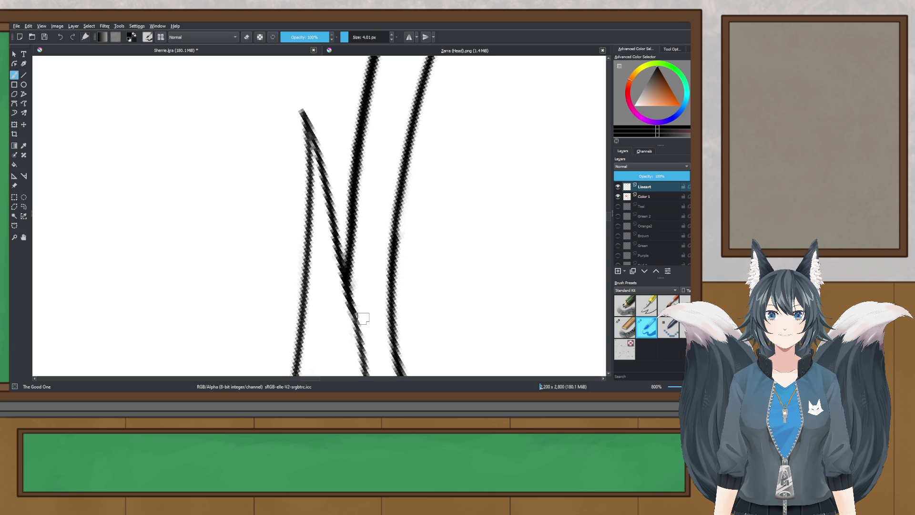
key("5")
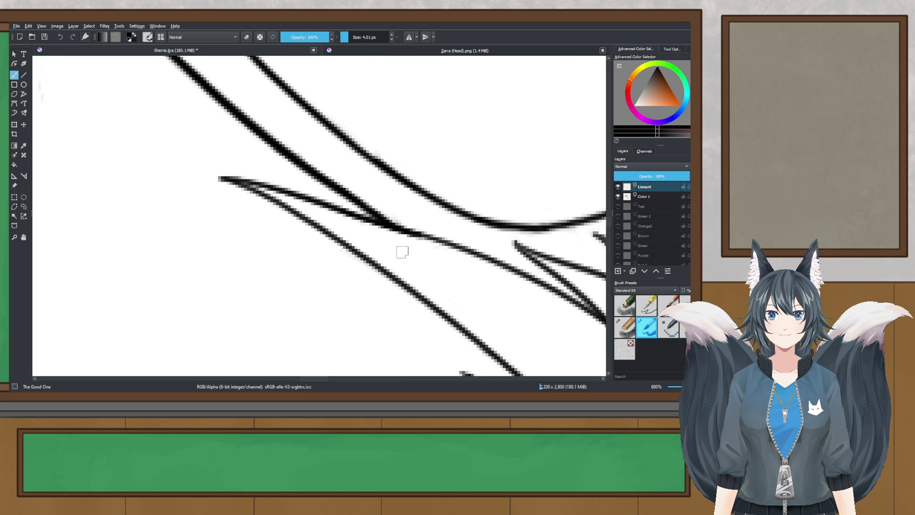
- Trim the excess thickness where the retraced strand joins the forearm outline using the brush in eraser mode
scroll(403, 252, "down", 6)
left_click_drag(471, 278, 342, 236)
scroll(342, 235, "up", 8)
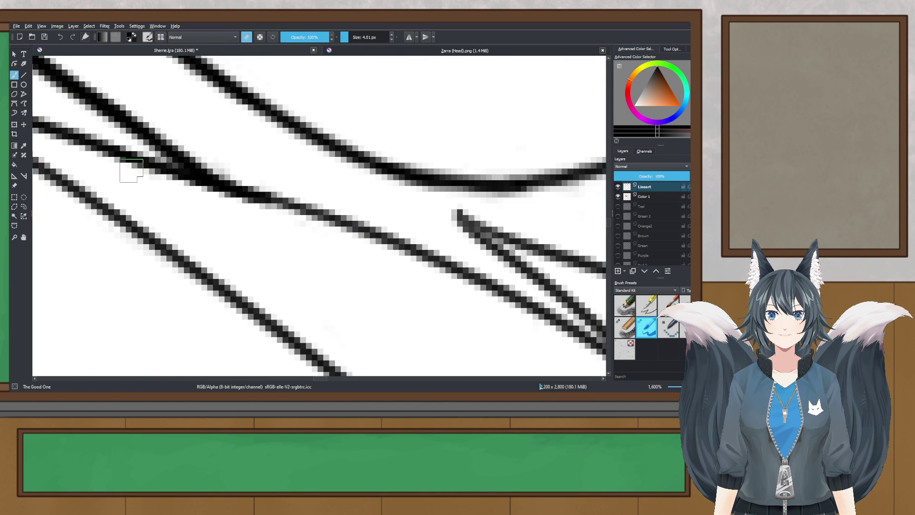
left_click_drag(145, 172, 256, 202)
key("ctrl+z")
left_click_drag(156, 176, 284, 213)
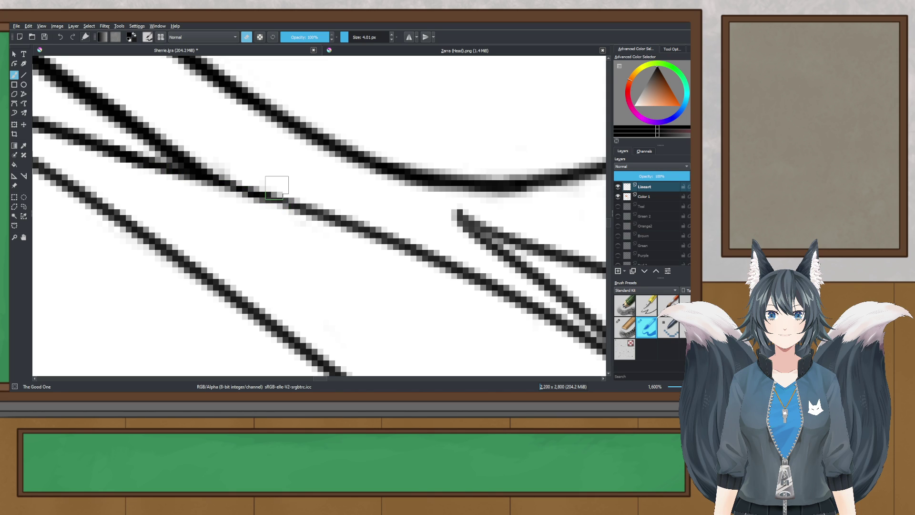
scroll(277, 185, "down", 10)
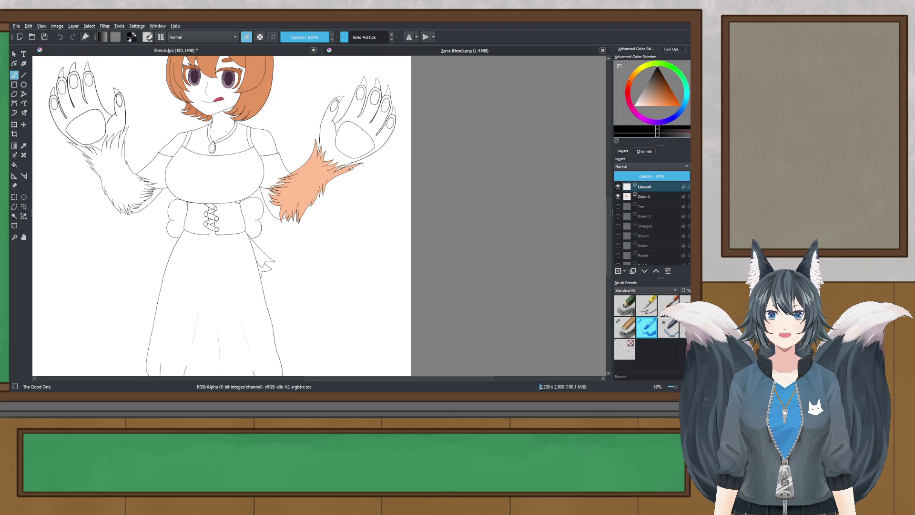
- Erase the light peach fill from the painted forearm on the Color 1 layer with a 1,000 px eraser brush
scroll(374, 165, "up", 2)
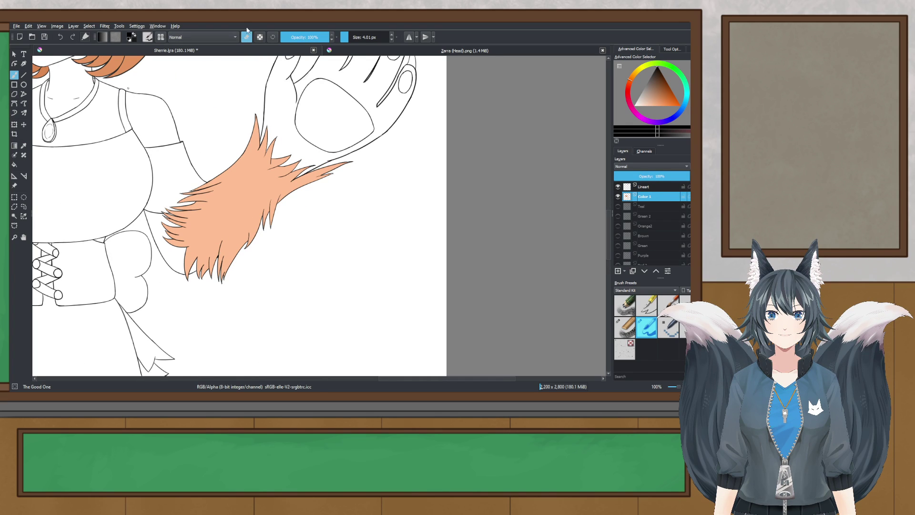
left_click_drag(356, 36, 391, 37)
left_click(240, 225)
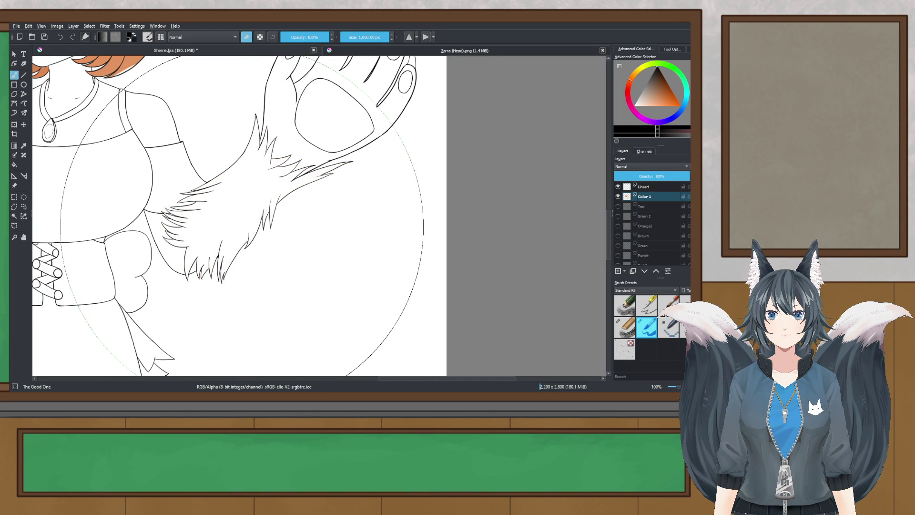
key("ctrl+z")
left_click(266, 224)
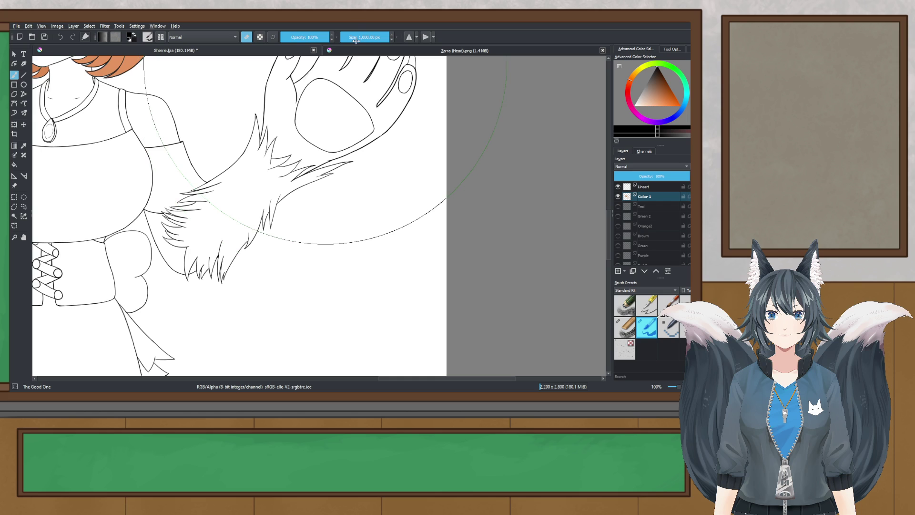
- Turn eraser mode off and sample the orange of the curled hair tuft on top of the head
scroll(230, 140, "down", 2)
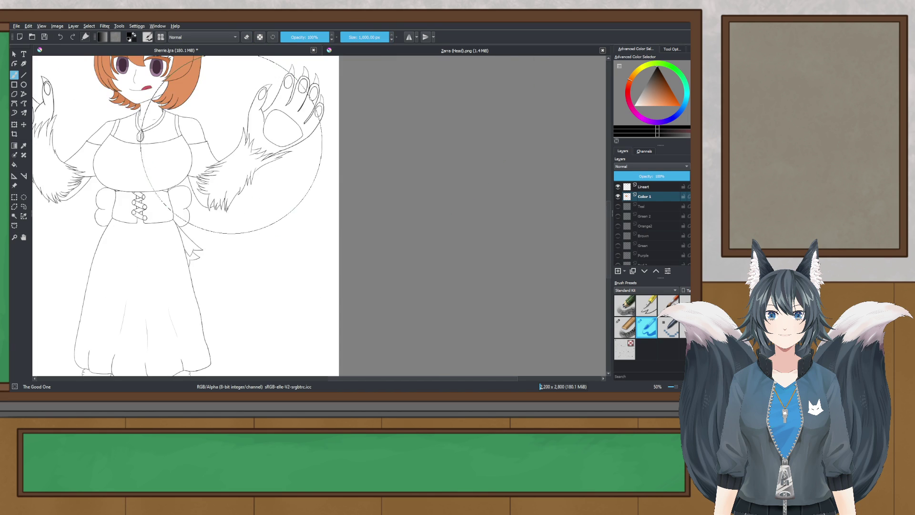
left_click_drag(230, 140, 295, 262)
scroll(203, 157, "up", 5)
left_click_drag(256, 120, 189, 202)
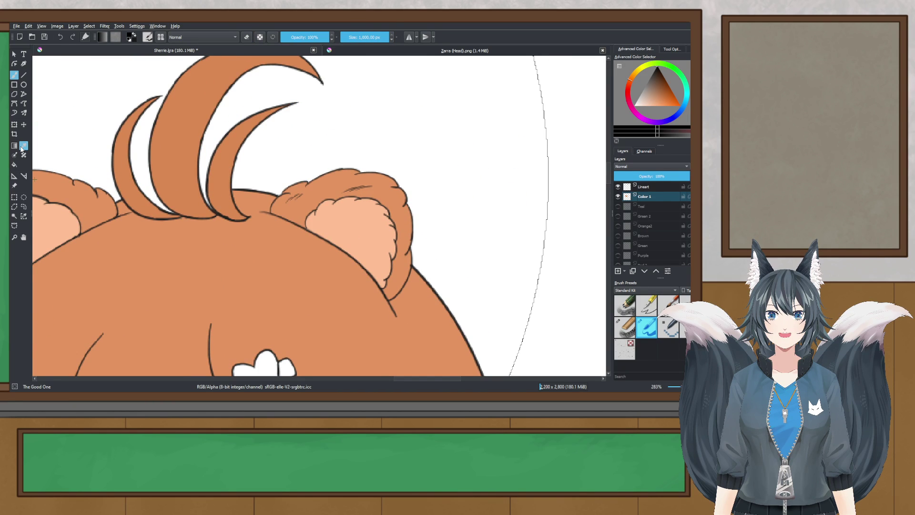
left_click(21, 147)
left_click(224, 174)
scroll(232, 173, "down", 4)
scroll(337, 282, "down", 1)
left_click_drag(400, 364, 313, 250)
scroll(312, 250, "up", 1)
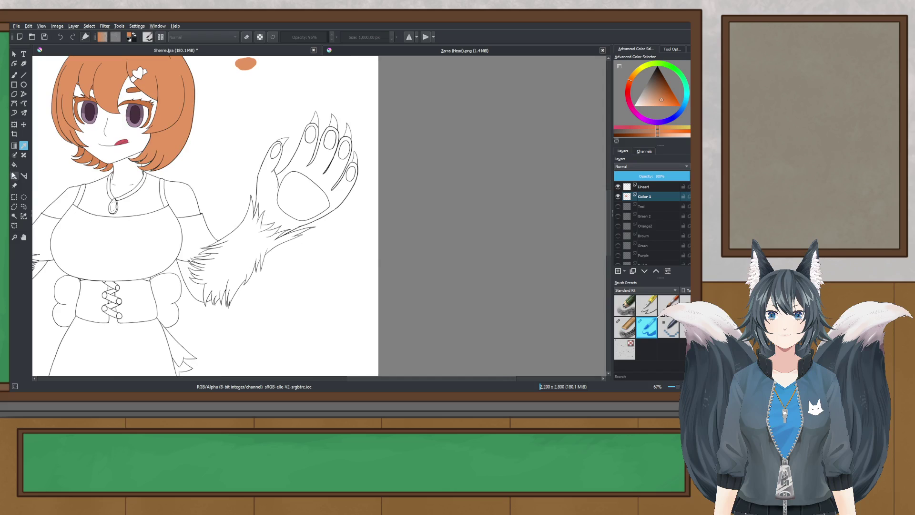
- Select the interiors of both furry forearms together with the contiguous selection tool
scroll(242, 253, "up", 2)
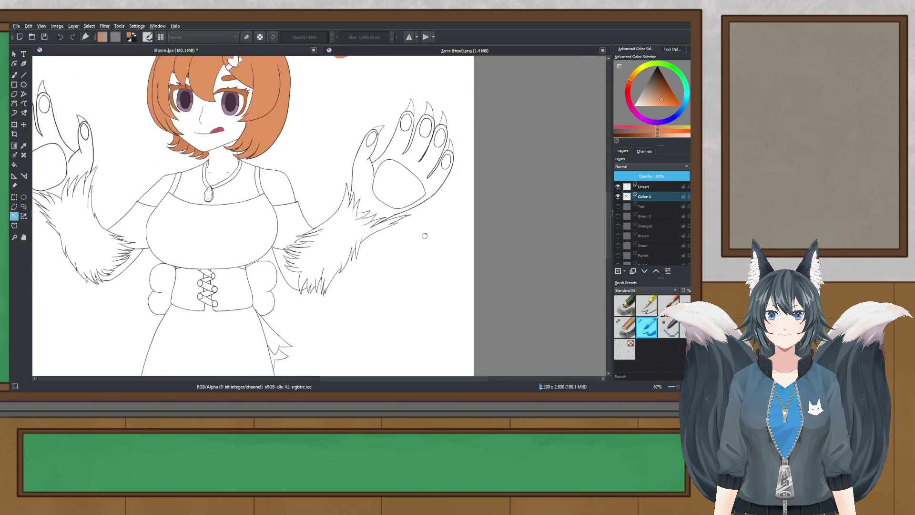
scroll(284, 217, "left", 3)
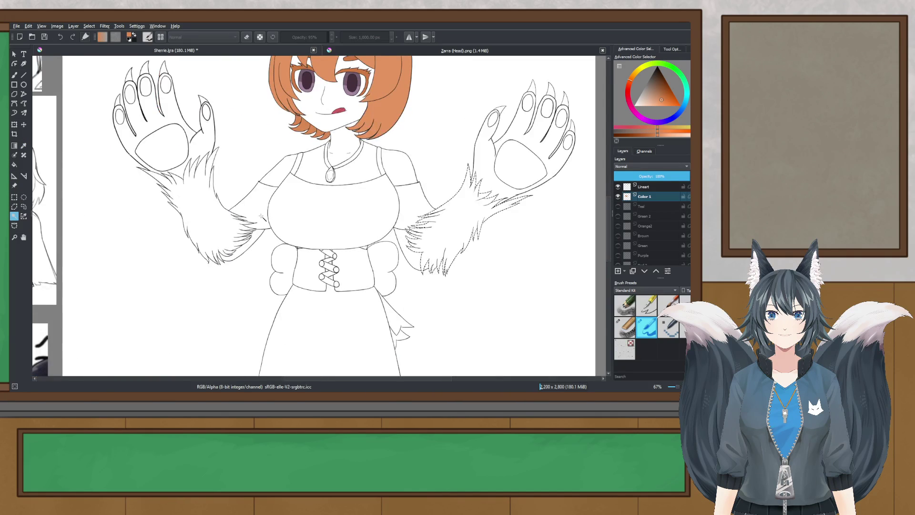
left_click(255, 221, "shift")
- Fill both selected forearms with the sampled hair orange using the 1,000 px brush, and clear the selection
left_click(14, 75)
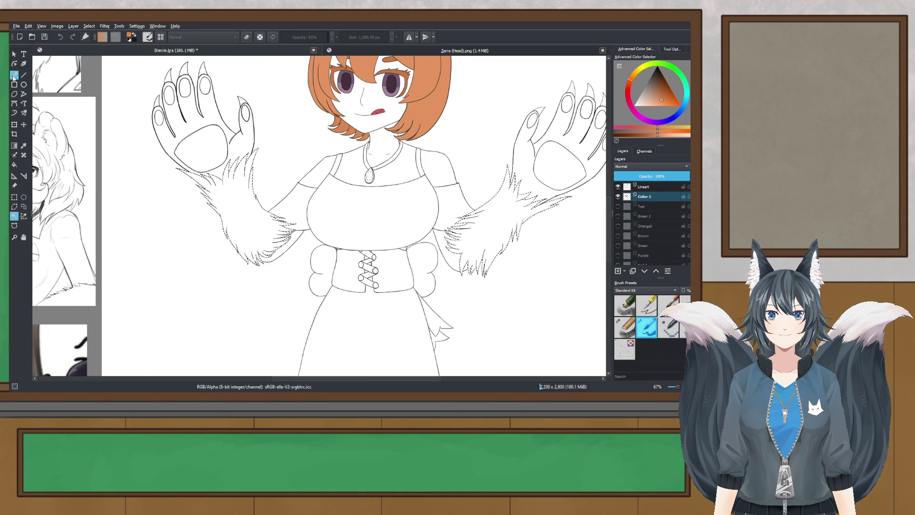
left_click_drag(265, 221, 235, 206)
left_click_drag(539, 214, 548, 212)
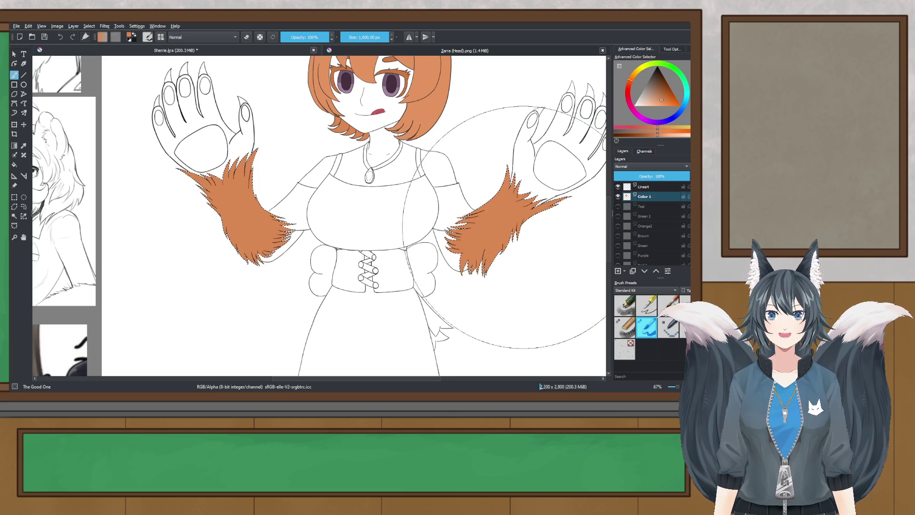
left_click_drag(415, 213, 309, 241)
left_click(14, 197)
left_click(288, 233)
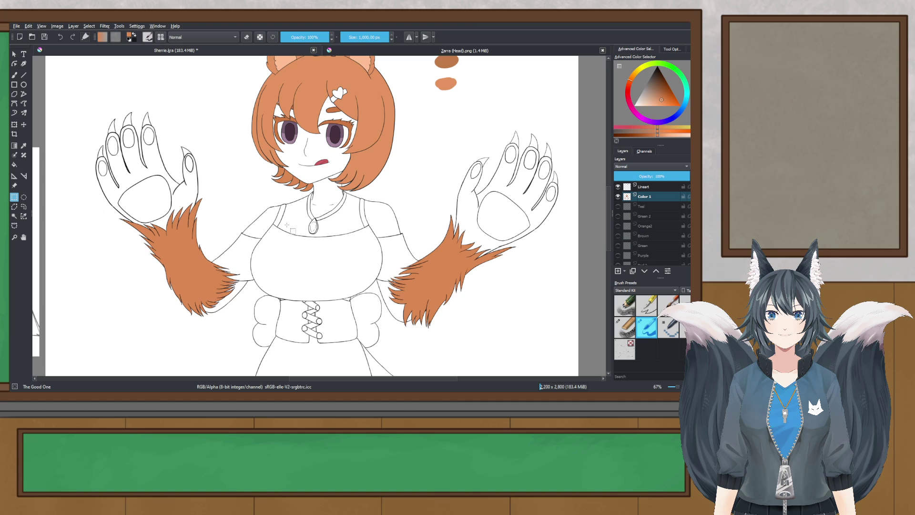
- Compare the forearm colour with the hair, and undo the deselection and the orange fill
left_click_drag(280, 227, 269, 251)
scroll(273, 260, "down", 1)
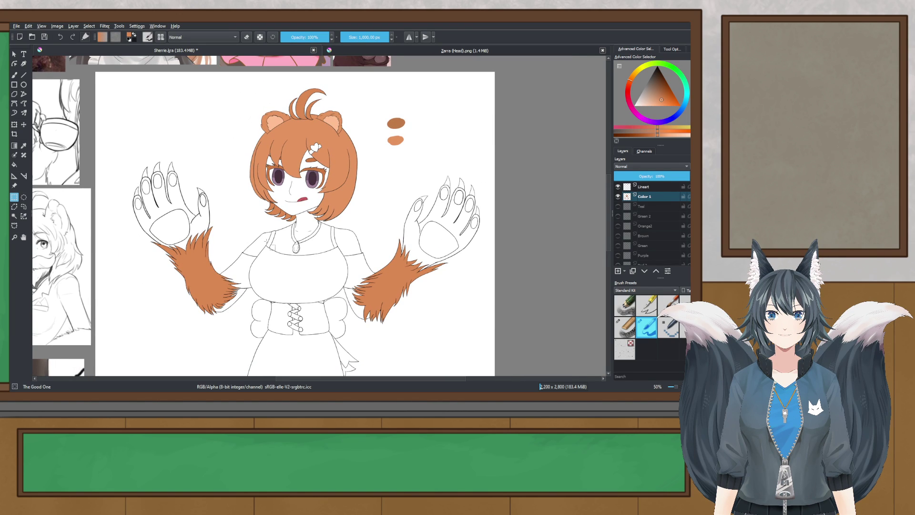
scroll(287, 252, "up", 1)
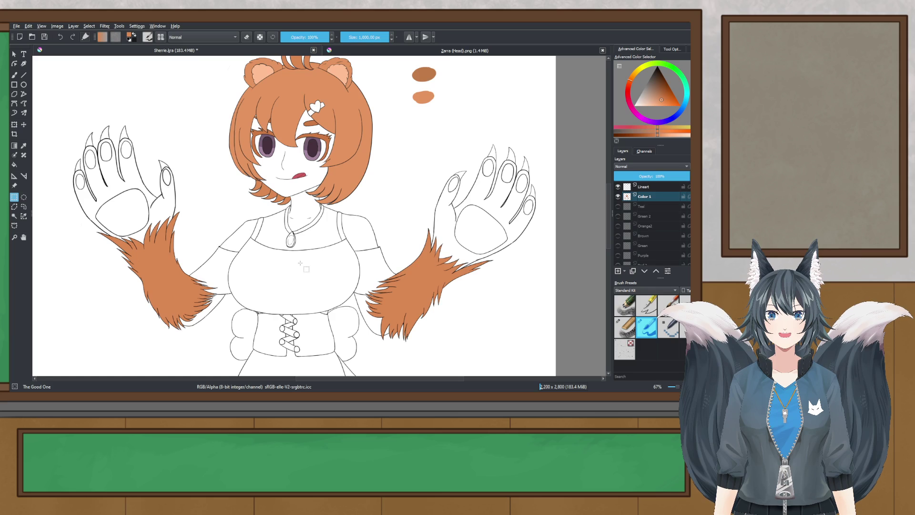
key("ctrl+z")
- Sample a slightly darker orange from the character's head as the fur colour
scroll(269, 169, "up", 1)
left_click_drag(269, 169, 211, 247)
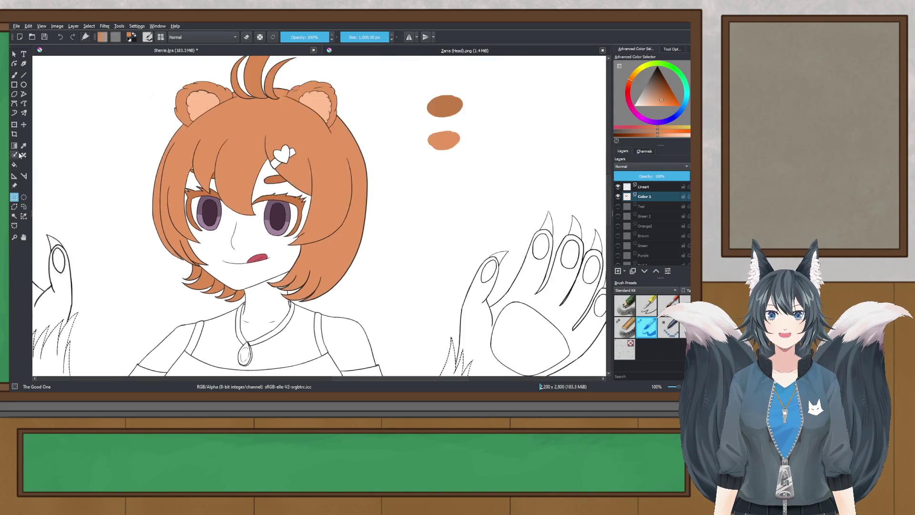
left_click(24, 146)
scroll(173, 194, "up", 4)
left_click(262, 199)
scroll(263, 200, "down", 5)
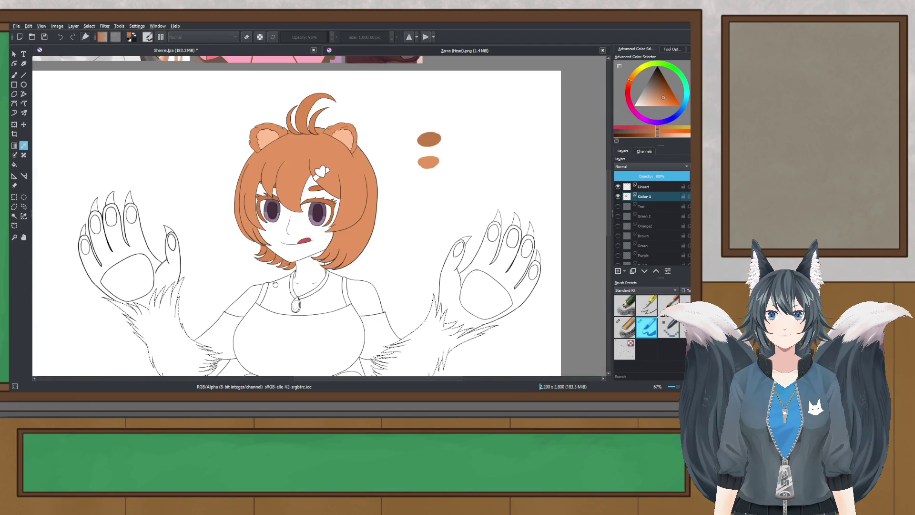
- Fill both selected forearms with the newly sampled darker orange using the 1,000 px brush
left_click_drag(374, 371, 347, 266)
left_click(13, 78)
left_click(14, 75)
left_click(176, 243)
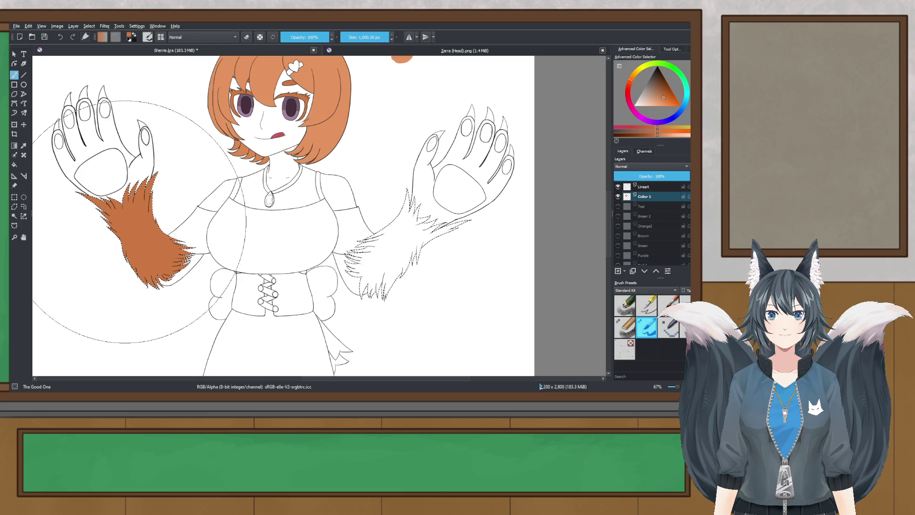
left_click(439, 248)
scroll(309, 253, "down", 2)
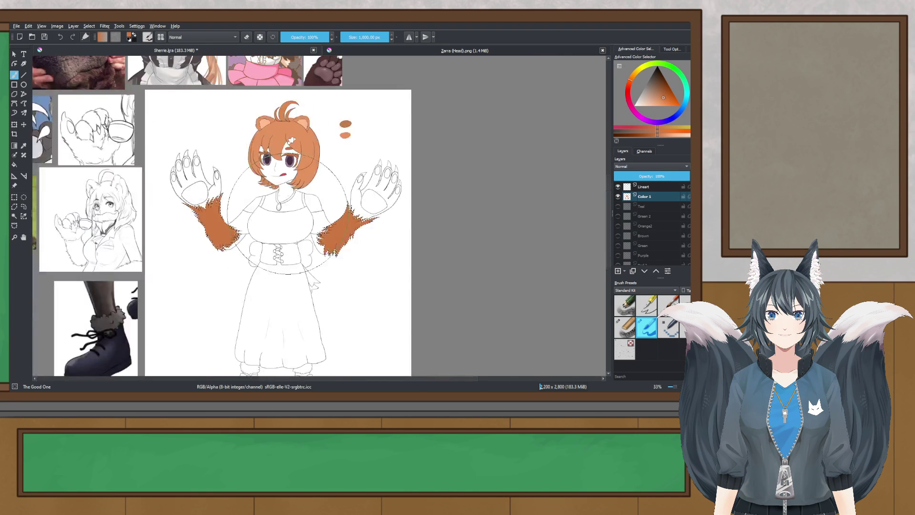
- Try a deeper brownish orange over both selected forearms, and undo those strokes
scroll(309, 253, "up", 2)
scroll(308, 253, "down", 1)
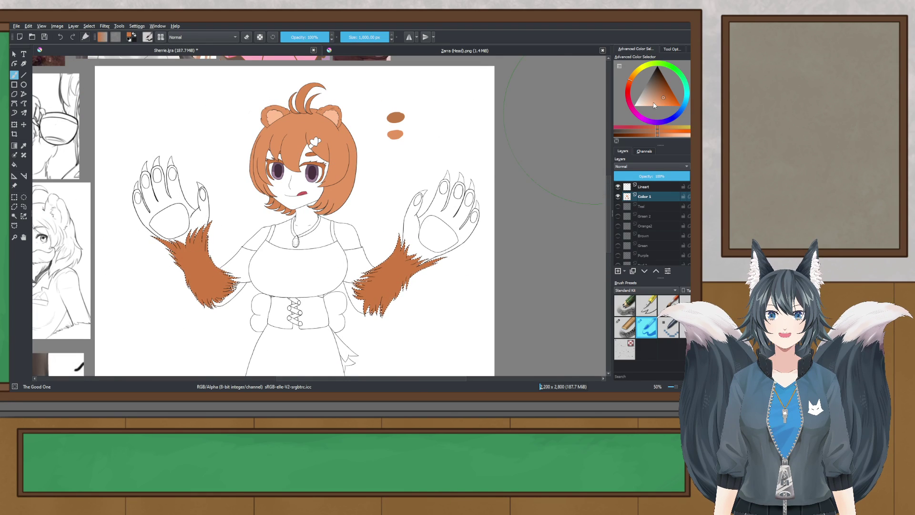
left_click(654, 137)
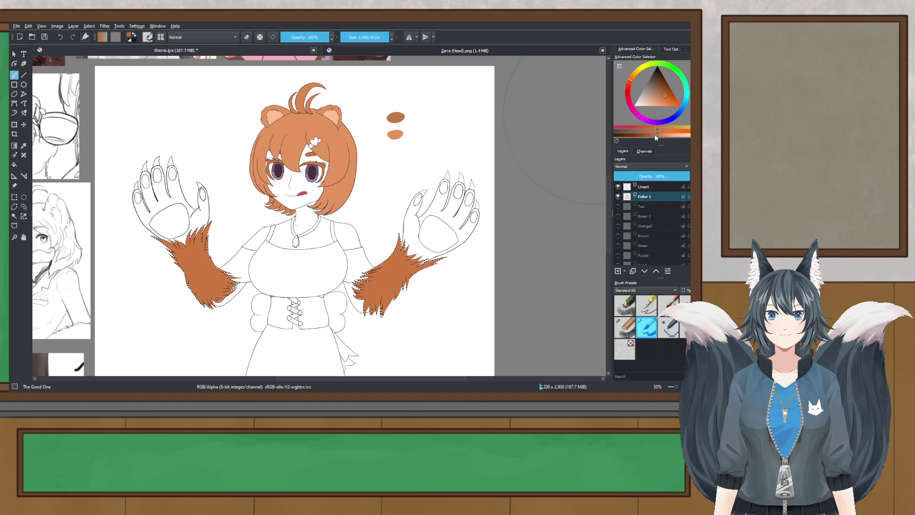
left_click(652, 136)
left_click_drag(273, 285, 230, 247)
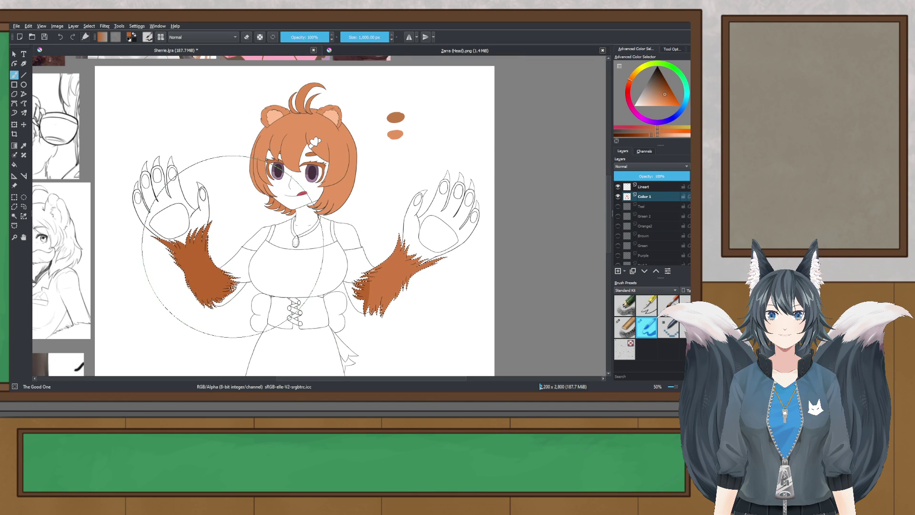
left_click_drag(305, 267, 406, 260)
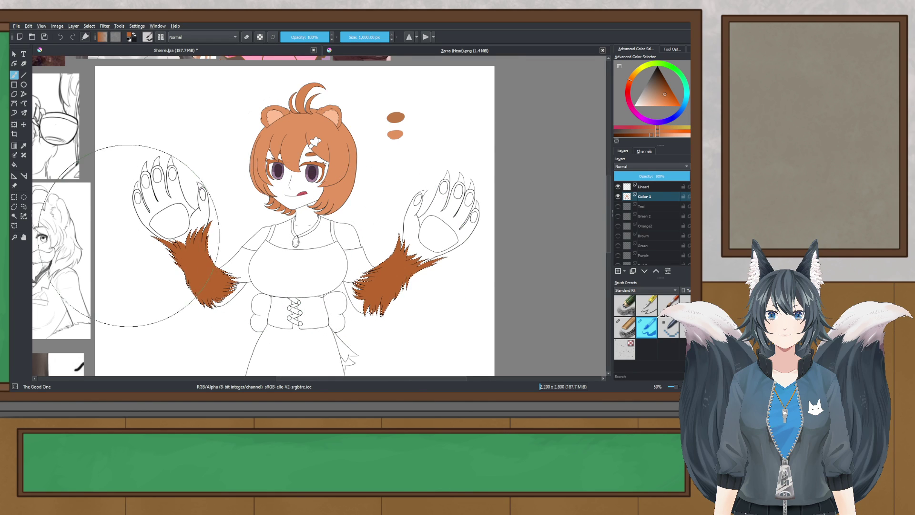
scroll(280, 285, "up", 1)
left_click_drag(284, 279, 282, 299)
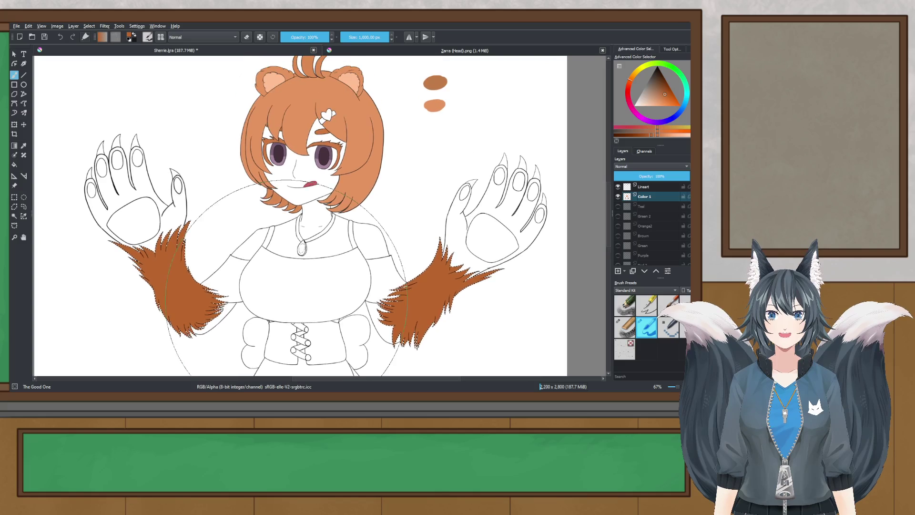
key("ctrl+z")
key("ctrl+z")
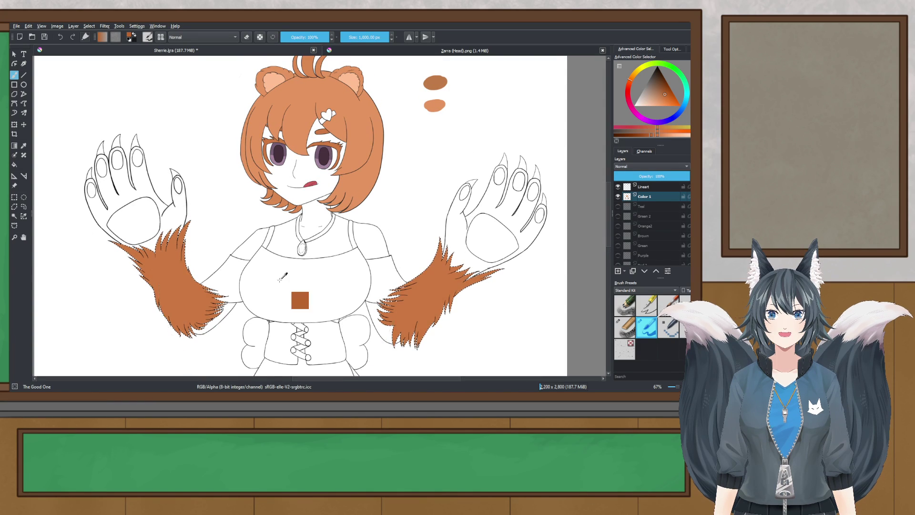
- Clear the selection around both filled forearms
scroll(242, 255, "down", 1)
left_click_drag(242, 255, 232, 227)
left_click(15, 198)
left_click(160, 188)
scroll(161, 189, "down", 1)
scroll(244, 211, "up", 1)
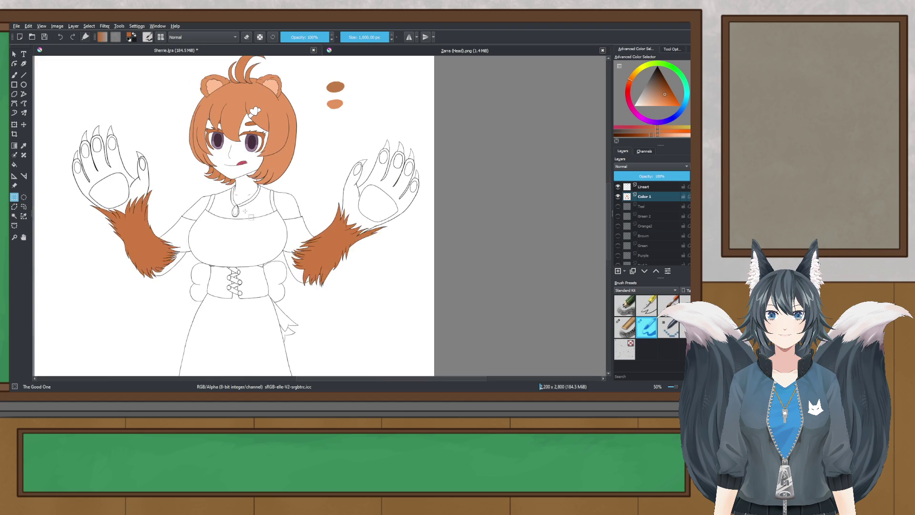
- Save the drawing and sample the lighter orange from the character's hair
key("ctrl+s")
scroll(265, 211, "up", 2)
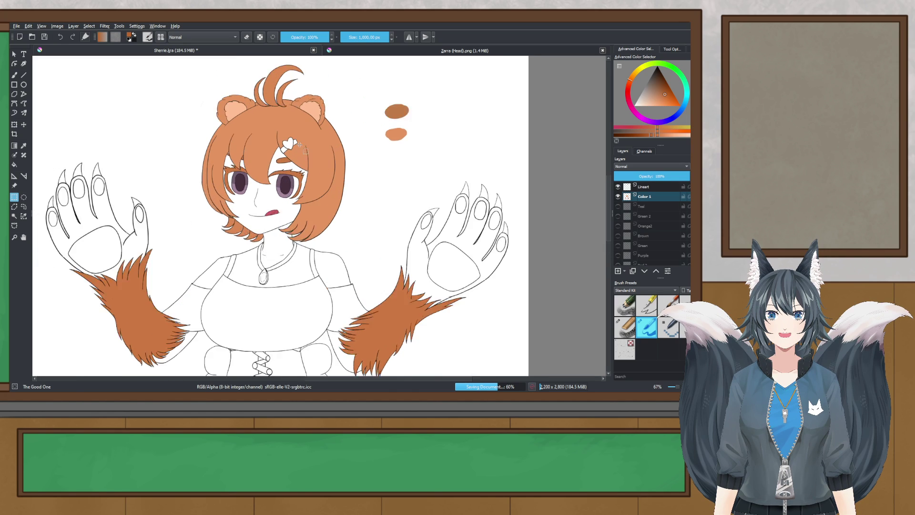
left_click(24, 148)
left_click(243, 129)
scroll(244, 129, "down", 2)
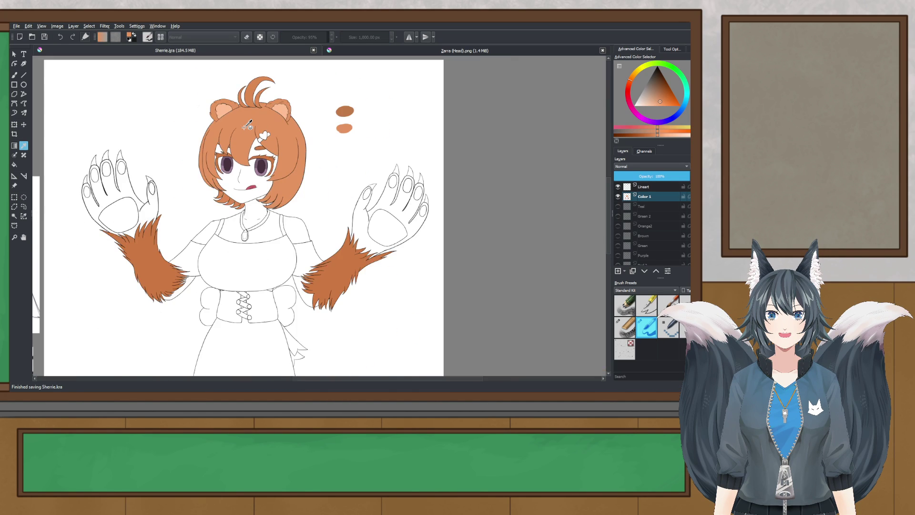
- Select the fur areas of both paws by contiguous area, leaving out the pads and claws
scroll(406, 258, "up", 2)
left_click_drag(400, 260, 343, 307)
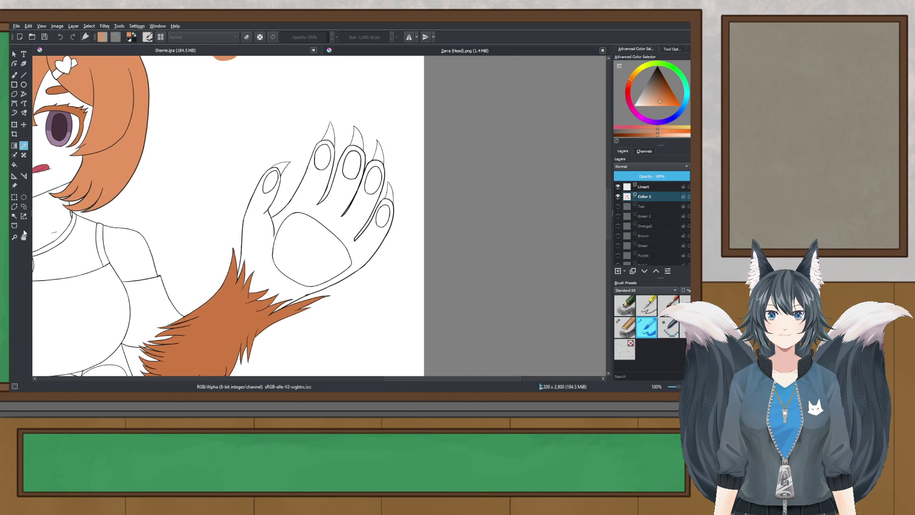
left_click(250, 235)
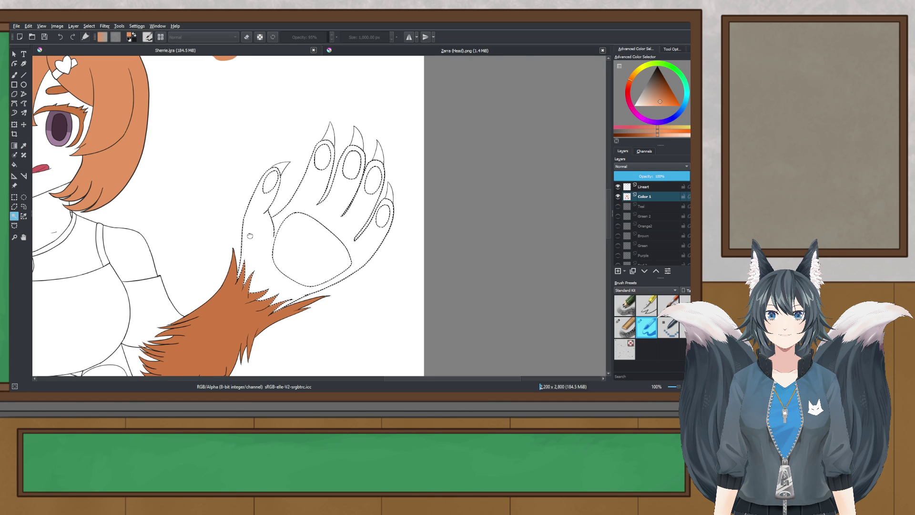
scroll(137, 202, "down", 2)
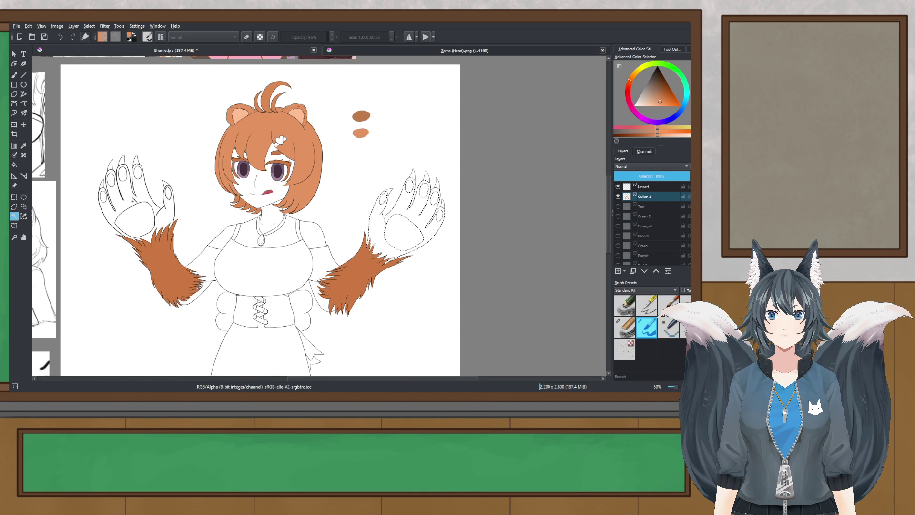
scroll(133, 198, "up", 1)
left_click(133, 198, "shift")
- Try the hair orange over both selected paws with the 1,000 px brush, and clear the selection
left_click(14, 75)
left_click_drag(129, 193, 136, 187)
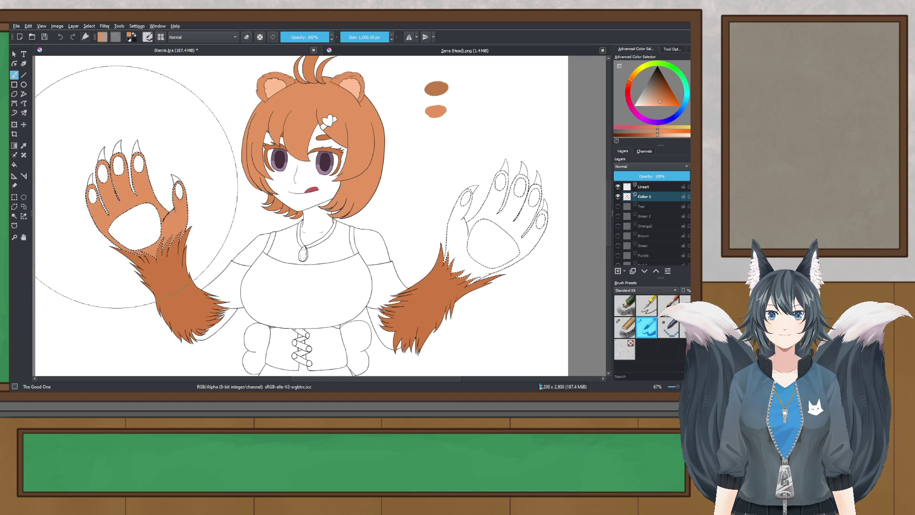
mouse_move(472, 200)
left_mouse_down()
mouse_move(481, 205)
mouse_move(452, 213)
left_mouse_up()
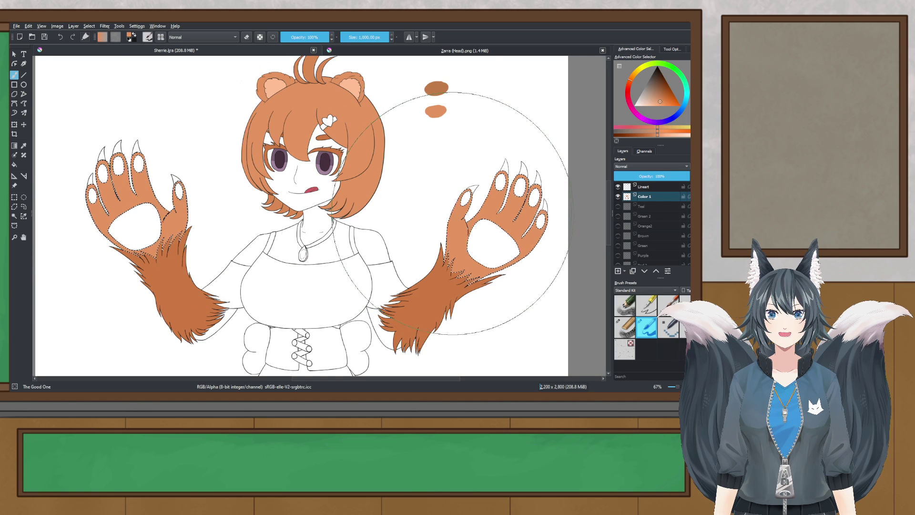
key("ctrl+r")
scroll(200, 191, "down", 2)
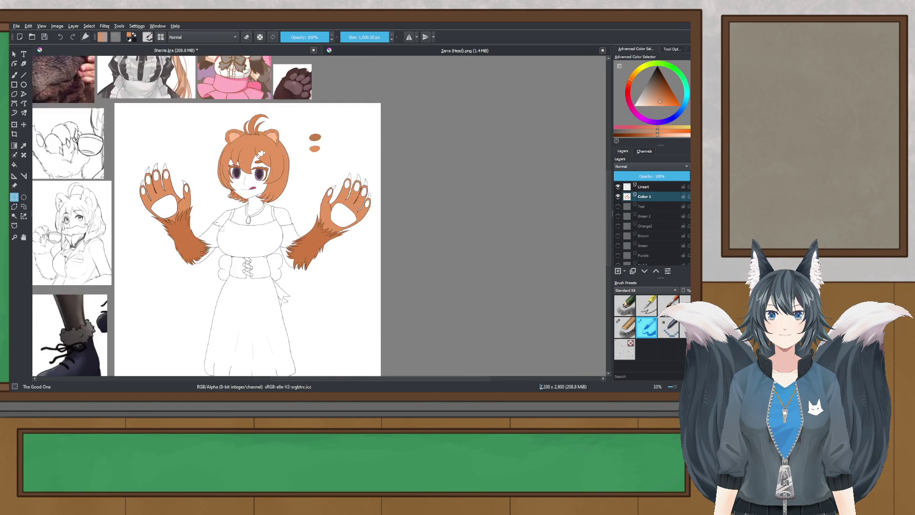
- Examine how the filled paws meet the darker forearm fur and how they match the hair
scroll(216, 222, "up", 1)
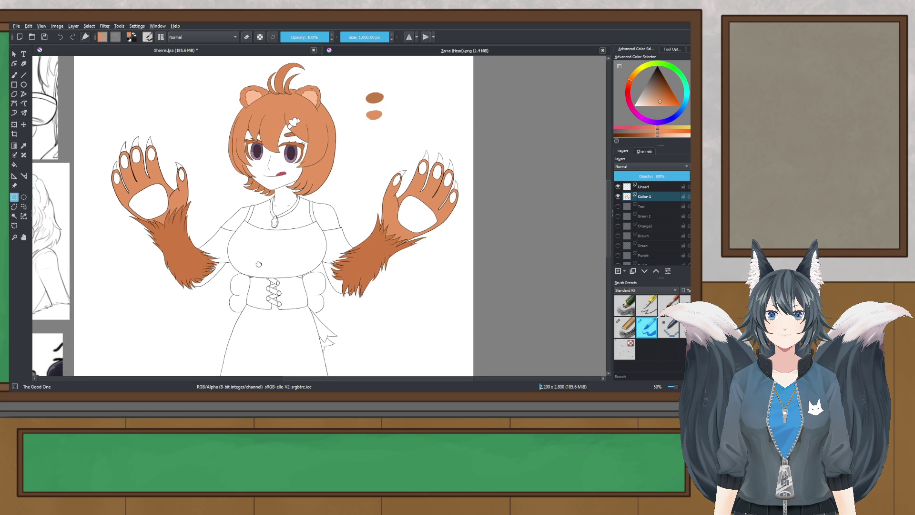
left_click_drag(251, 263, 258, 264)
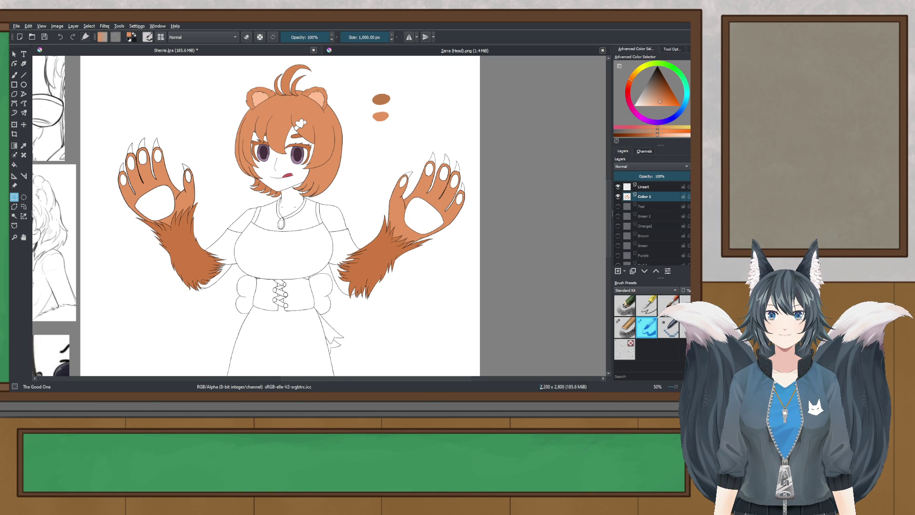
scroll(172, 233, "up", 2, "ctrl")
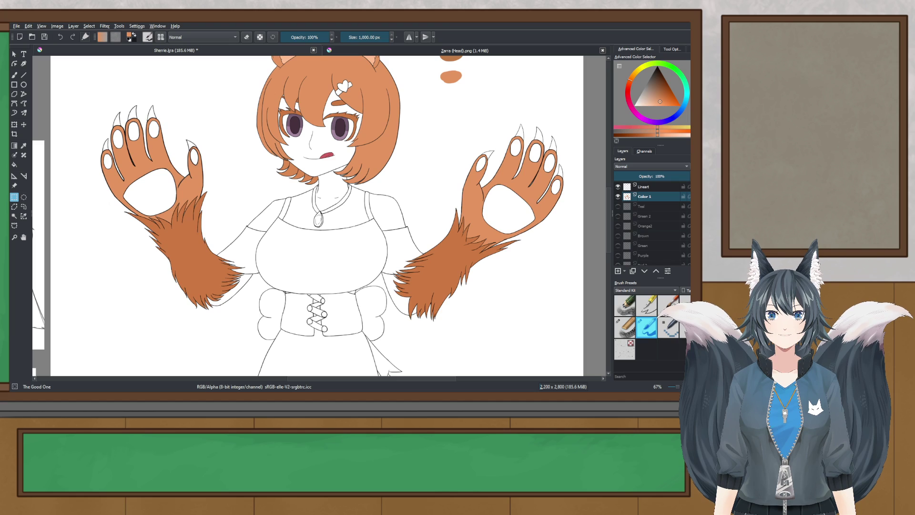
left_click(120, 277)
scroll(140, 116, "up", 3)
left_click_drag(262, 163, 397, 72)
left_click_drag(381, 268, 333, 284)
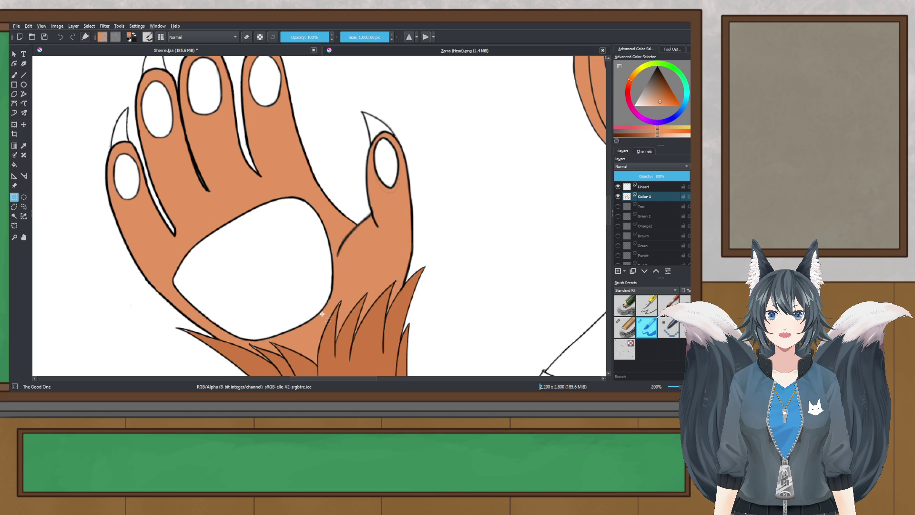
scroll(323, 314, "down", 2, "ctrl")
scroll(267, 196, "up", 2, "ctrl")
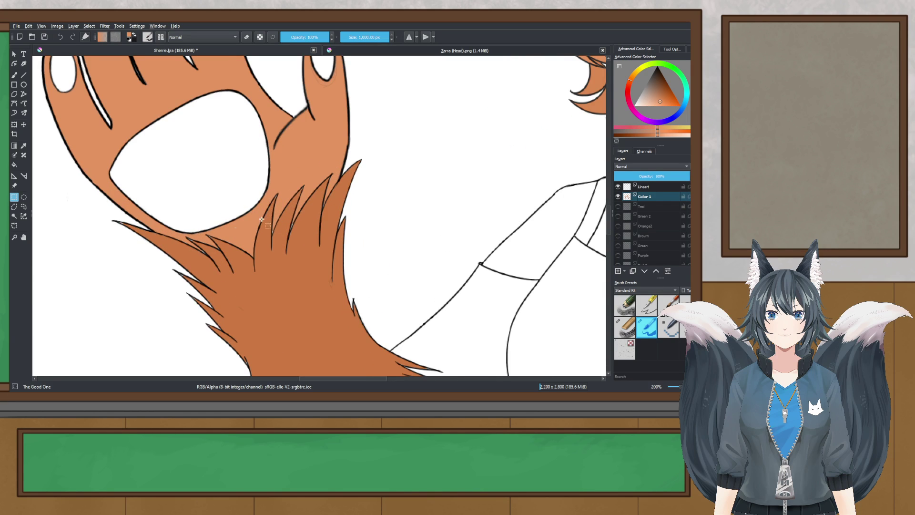
scroll(173, 250, "up", 2)
scroll(250, 261, "down", 5)
left_click_drag(236, 260, 69, 216)
left_click_drag(461, 205, 423, 214)
scroll(354, 228, "up", 2)
scroll(355, 225, "down", 4)
scroll(341, 212, "up", 2)
left_click_drag(321, 210, 356, 208)
- Undo the deselection and the orange fills on both paws
key("ctrl+z")
key("ctrl+z")
key("ctrl+z")
key("ctrl+z")
key("ctrl+z")
key("ctrl+z")
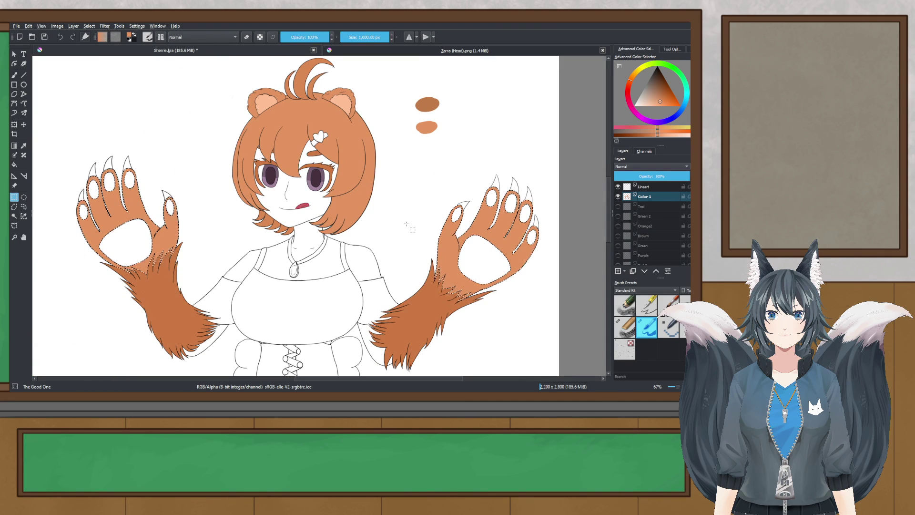
- Sample the light peach from the inner ear and try it over both selected paws
scroll(336, 116, "up", 3)
left_click_drag(223, 188, 217, 198)
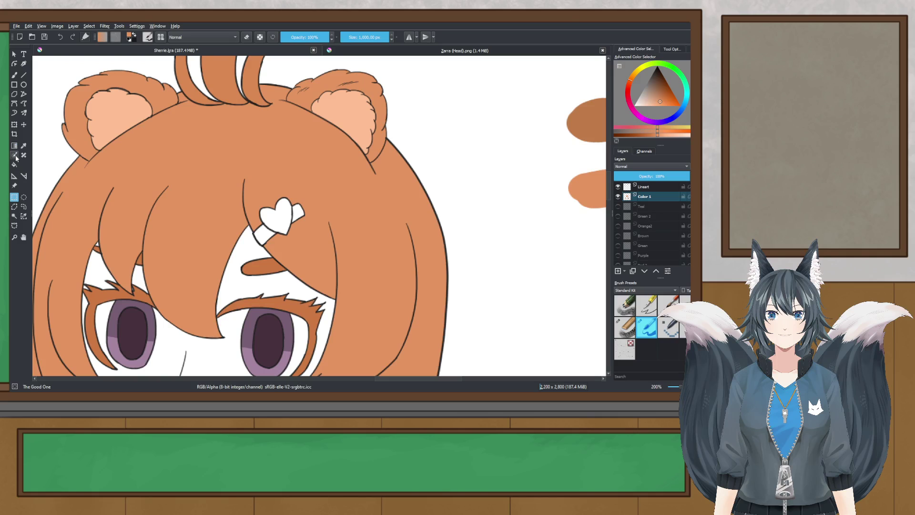
left_click(24, 145)
left_click(339, 104)
scroll(335, 108, "down", 4)
key("b")
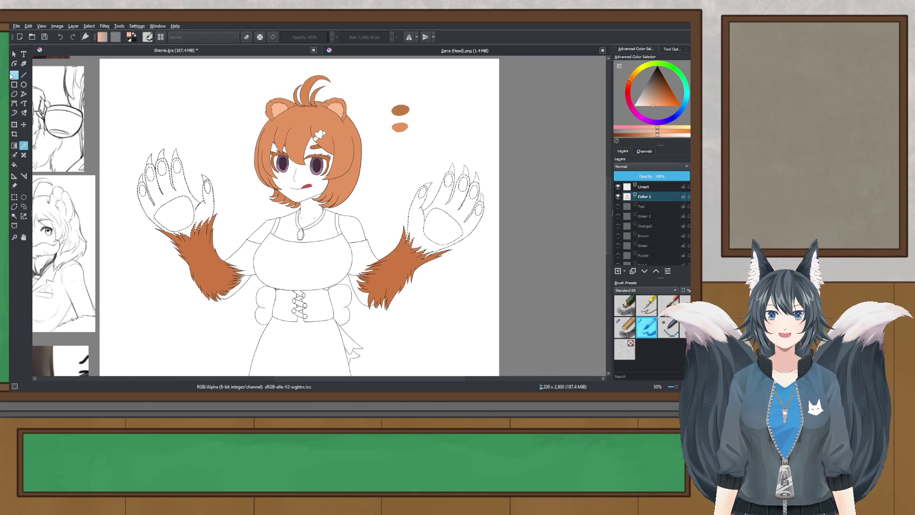
left_click(181, 211)
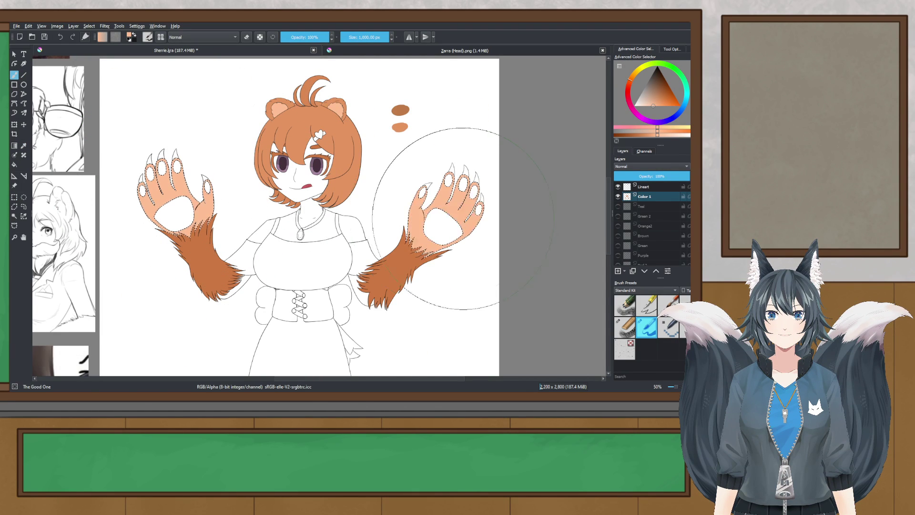
- Sample the hair orange again, deepen it slightly, and try it over both selected paws
scroll(339, 136, "up", 3)
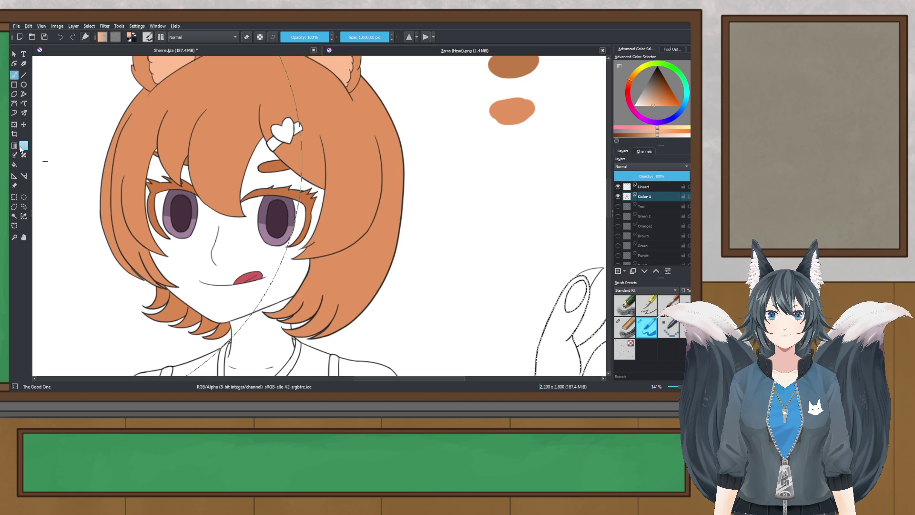
left_click(24, 146)
left_click(171, 116)
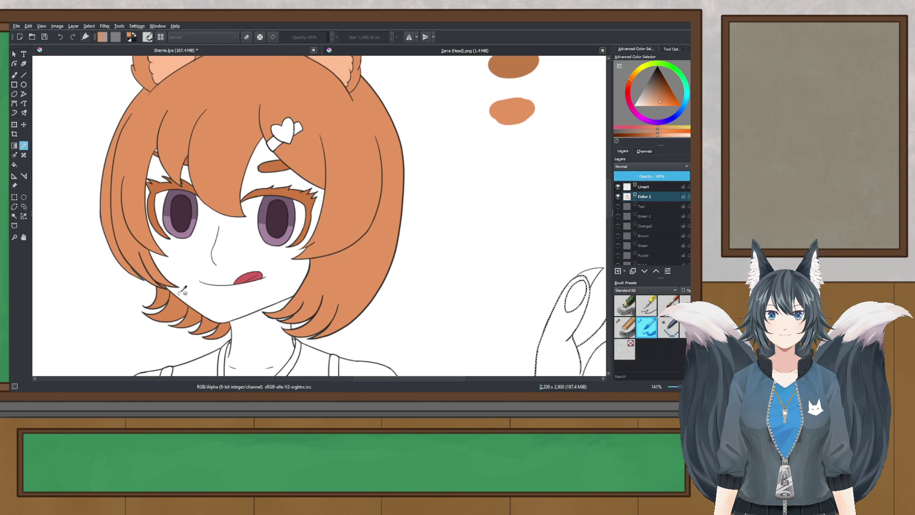
scroll(182, 291, "down", 3)
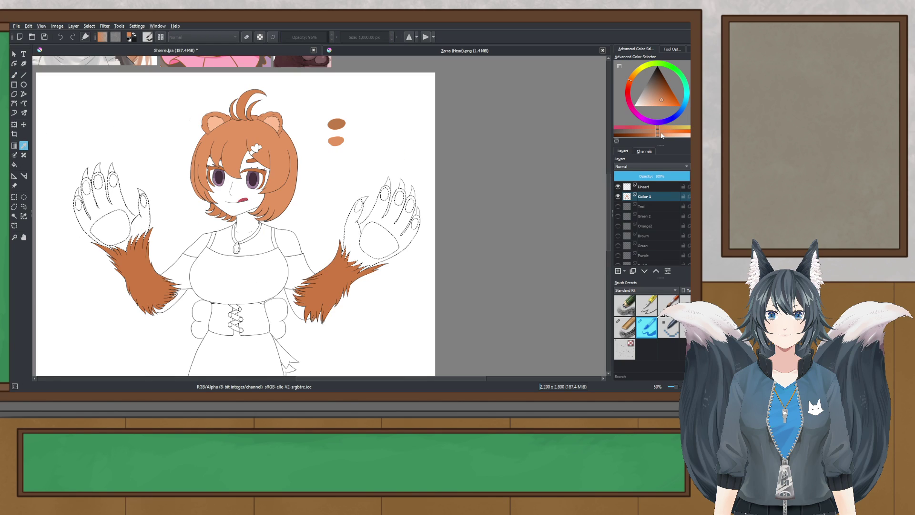
left_click(13, 75)
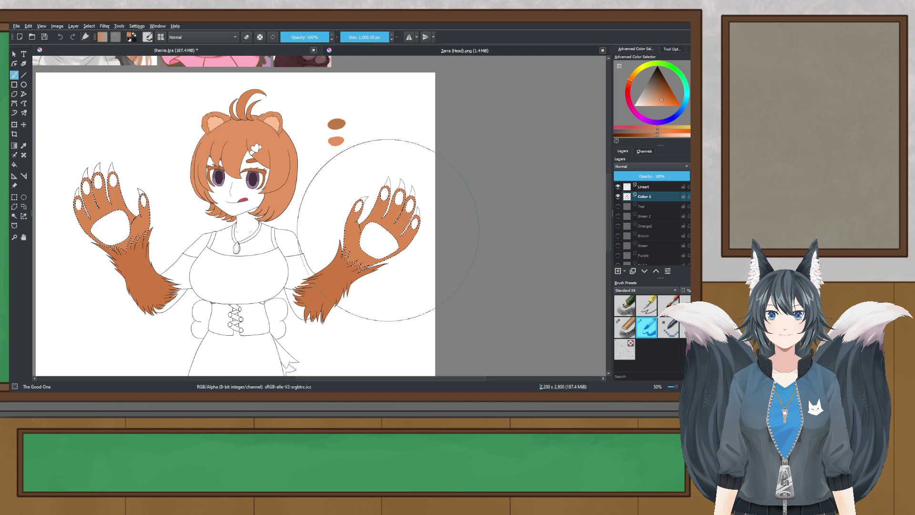
- Compare the deepened orange on both paws with the forearm fur, and undo that fill
scroll(384, 221, "up", 2)
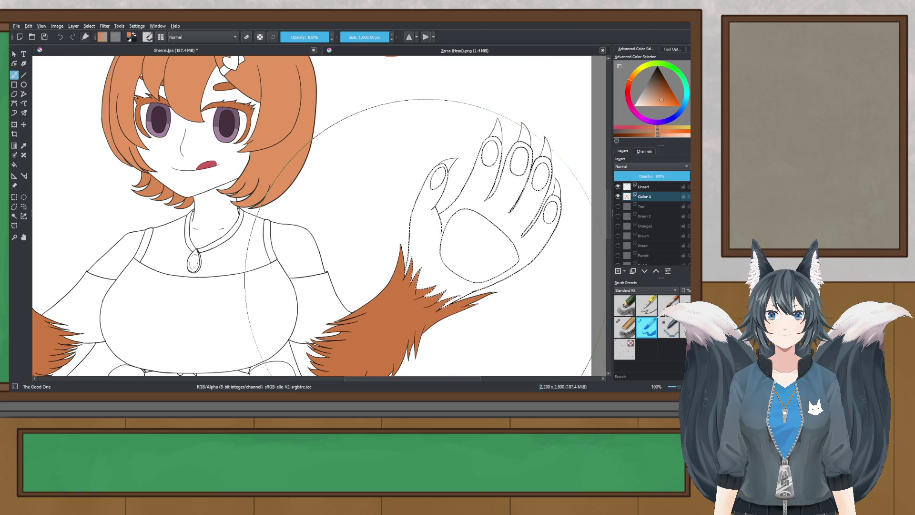
left_click_drag(476, 248, 391, 229)
scroll(412, 178, "down", 2)
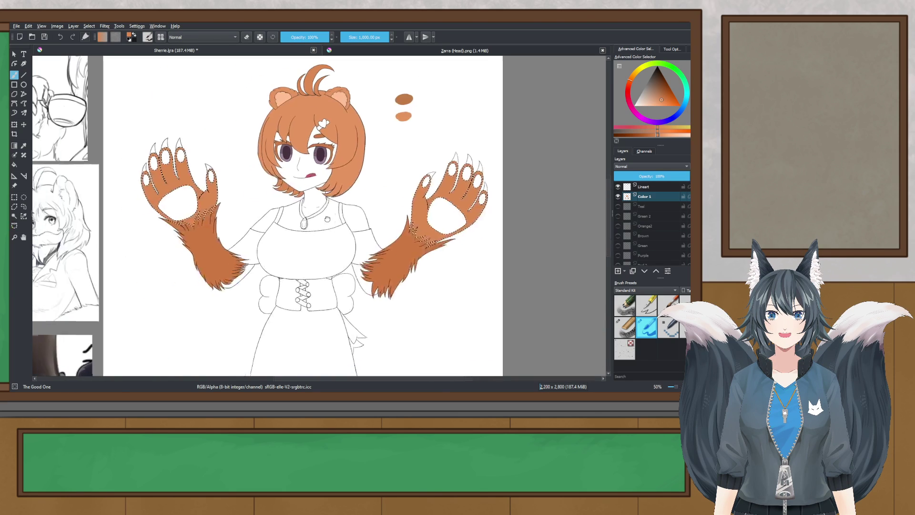
scroll(298, 196, "up", 1)
key("ctrl+z")
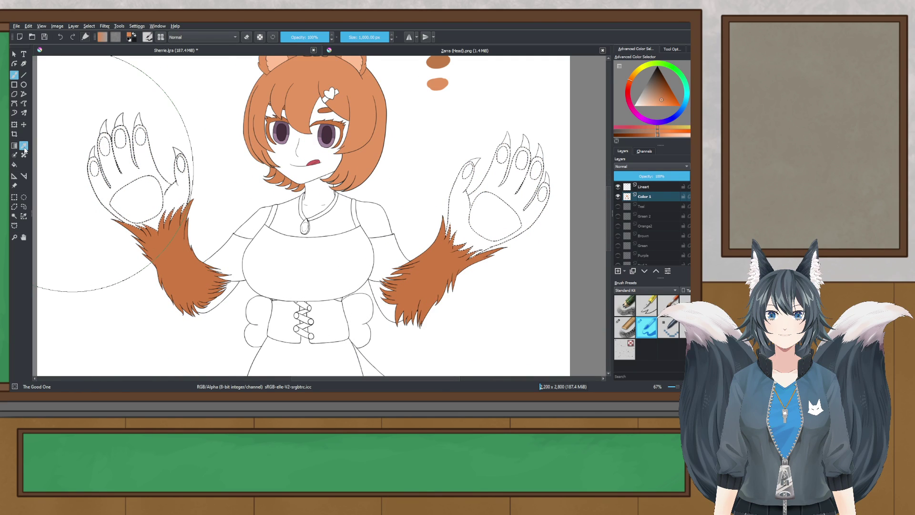
- Fill both selected paws with the sampled hair orange using the 1,000 px brush, and clear the selection
left_click_drag(72, 170, 91, 167)
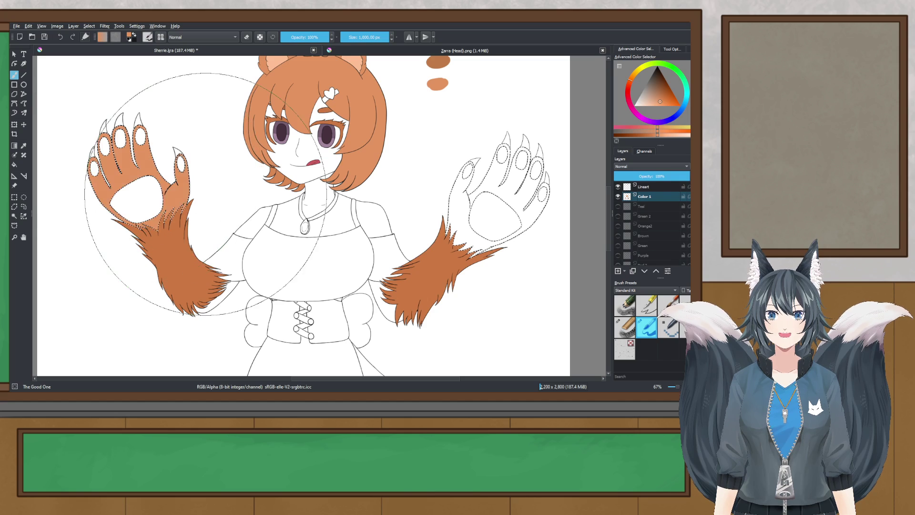
left_click_drag(524, 191, 563, 193)
left_click(14, 197)
left_click(230, 161)
- Check the filled paws against the rest of the figure and save the drawing
scroll(230, 161, "down", 3)
scroll(230, 161, "up", 1)
scroll(230, 161, "up", 2)
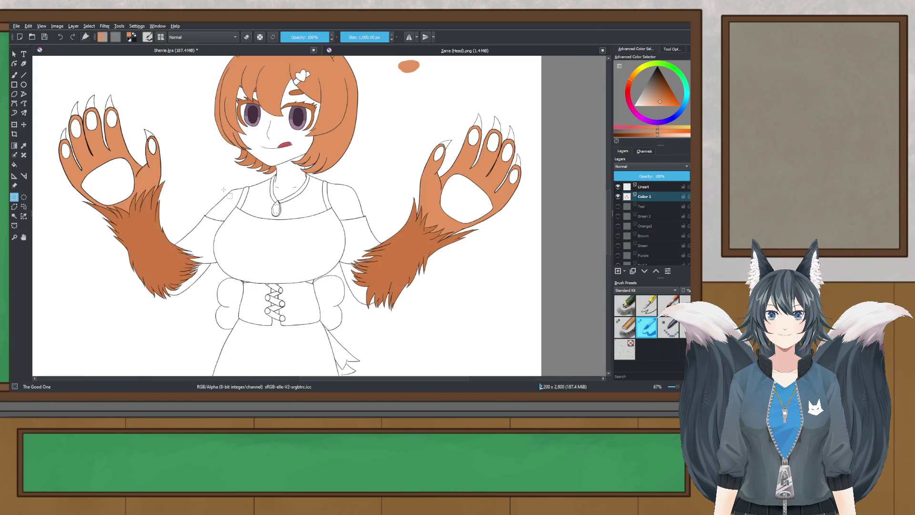
key("ctrl+s")
scroll(168, 260, "up", 3)
scroll(232, 264, "down", 3)
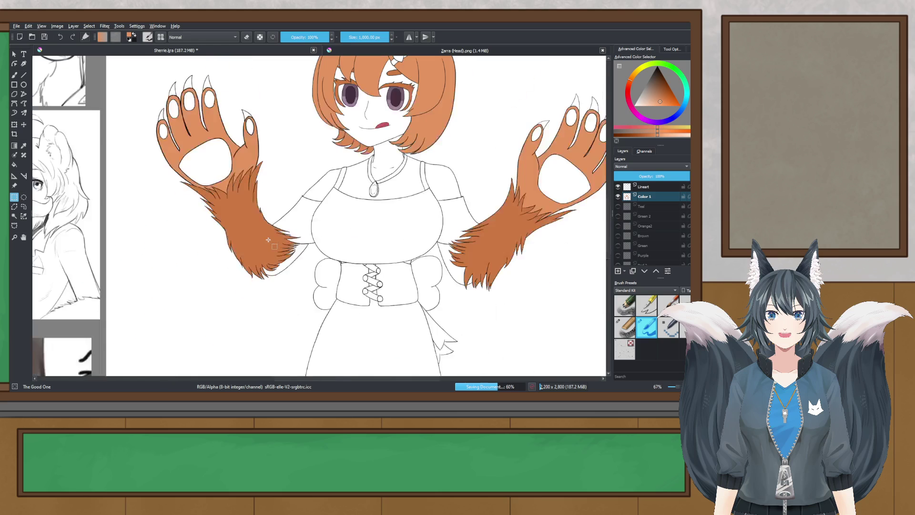
- Set the brush size to 2.01 px and paint orange over unfilled pixels between the fur lines below the left paw's palm pad
left_click(14, 75)
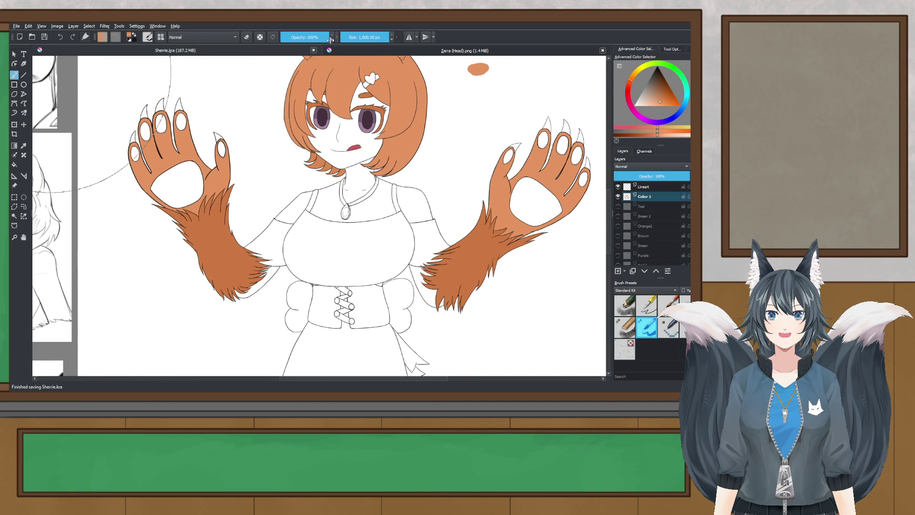
left_click_drag(354, 39, 342, 38)
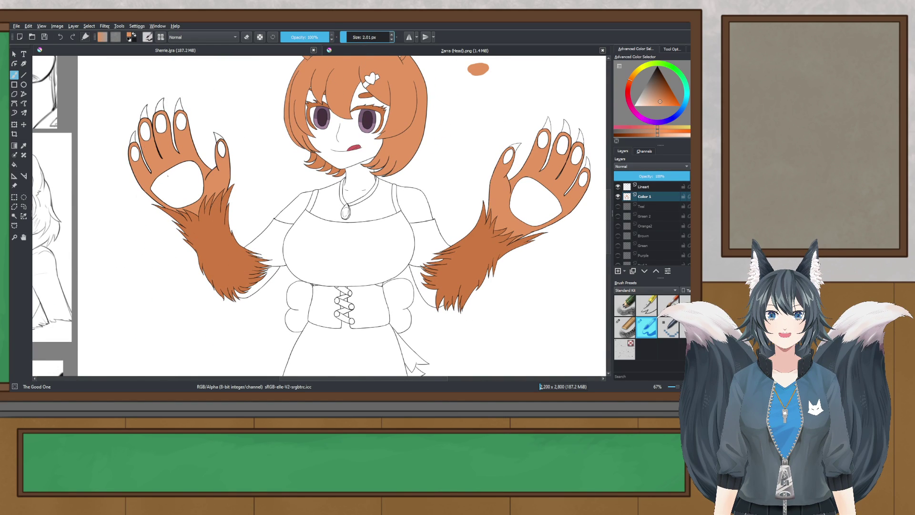
scroll(179, 195, "up", 4)
scroll(224, 271, "up", 2)
scroll(88, 271, "up", 2)
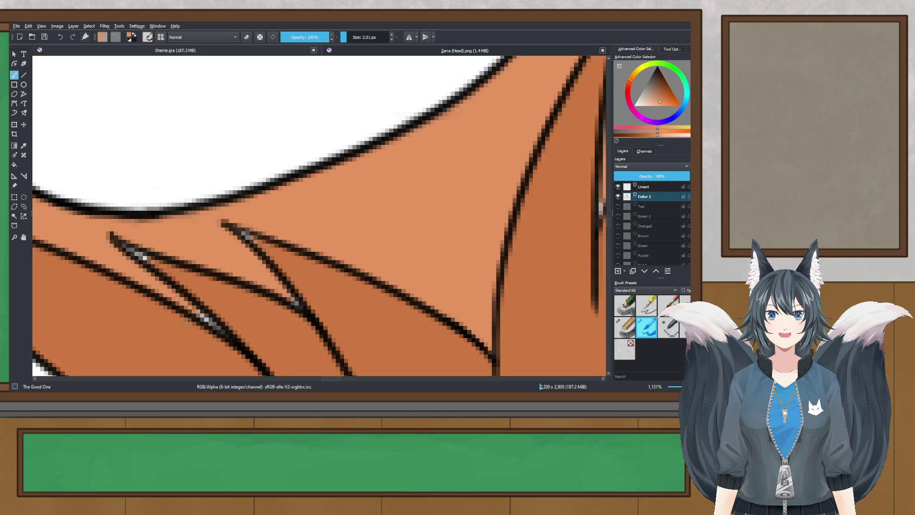
scroll(186, 323, "up", 2)
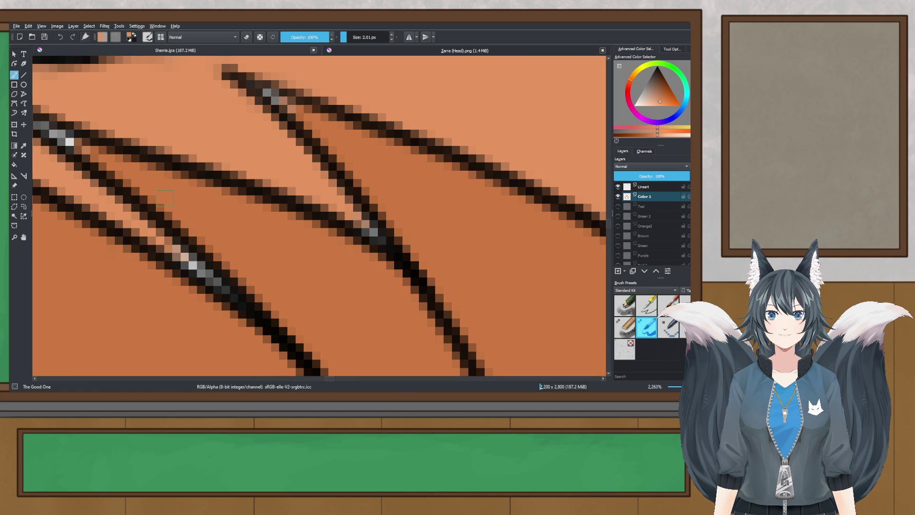
left_click_drag(195, 268, 214, 280)
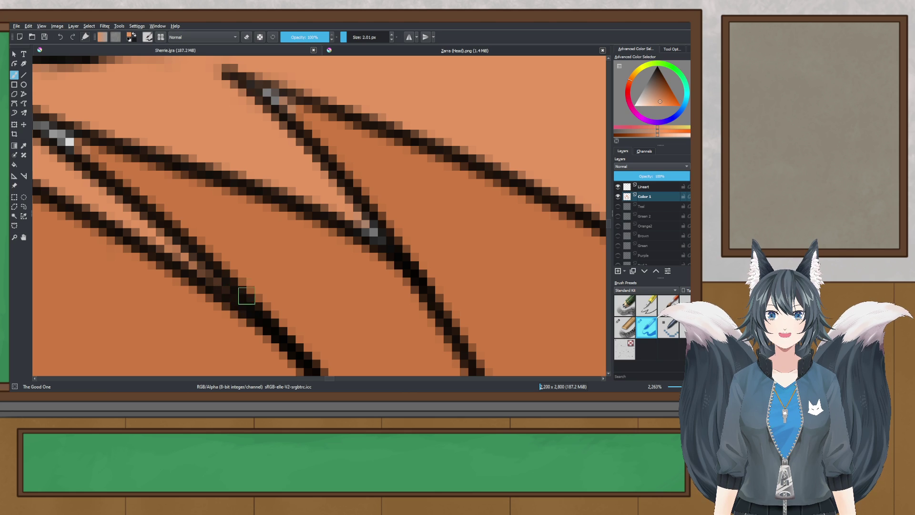
left_click_drag(355, 232, 374, 234)
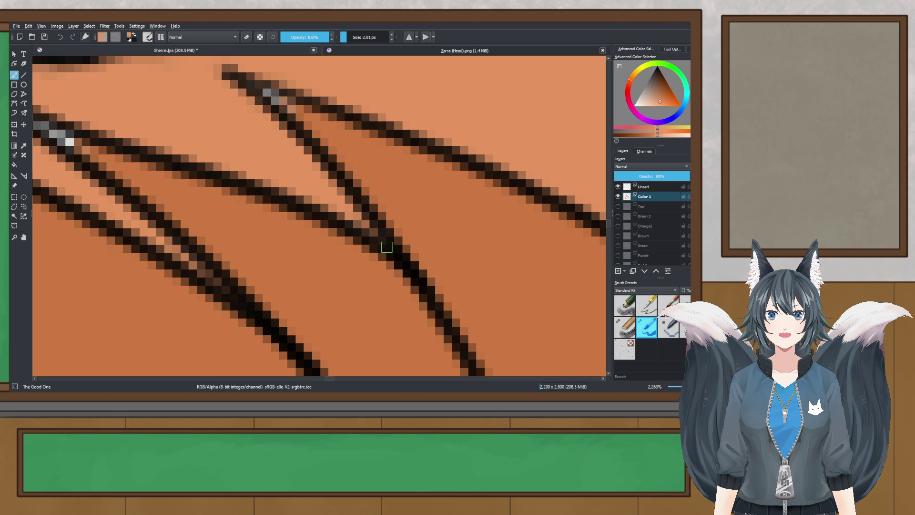
scroll(367, 218, "down", 15)
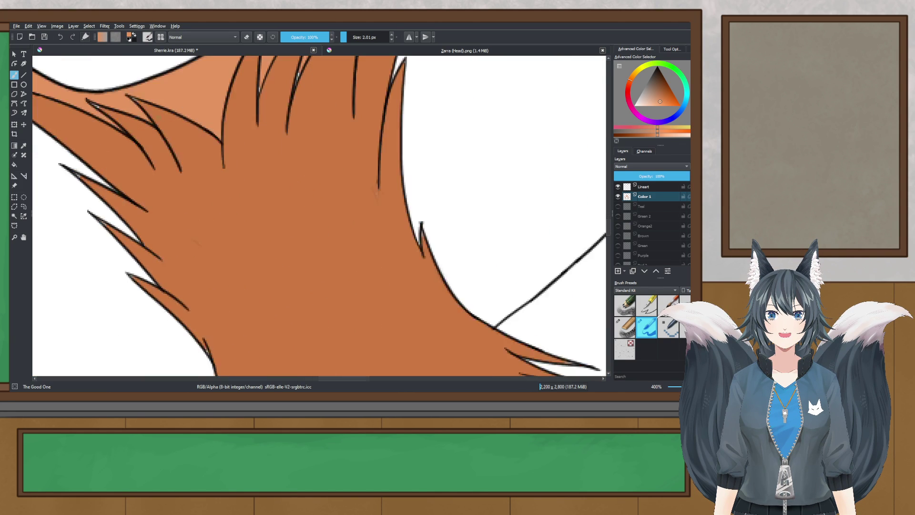
scroll(239, 166, "up", 5)
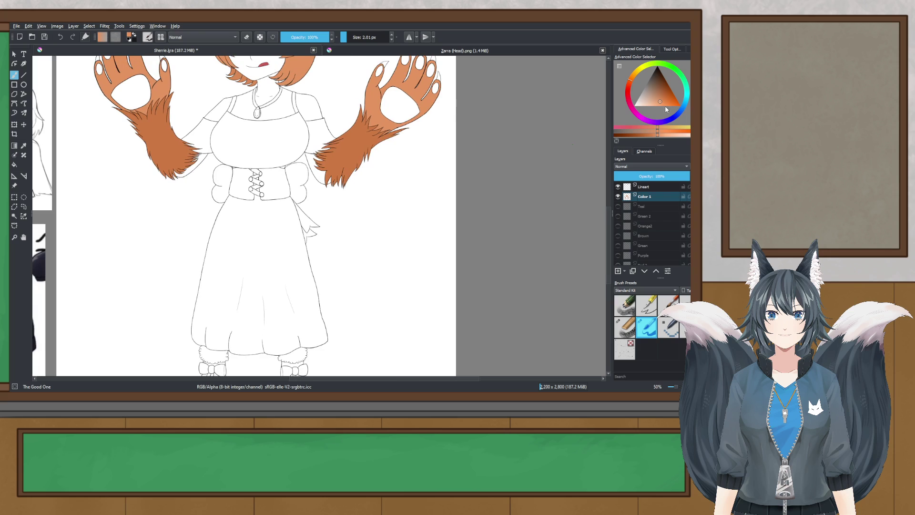
- Select the bodice and skirt areas on Color 1 and fill both with a light green using a 1,000 px brush
left_click(658, 69)
left_click(661, 100)
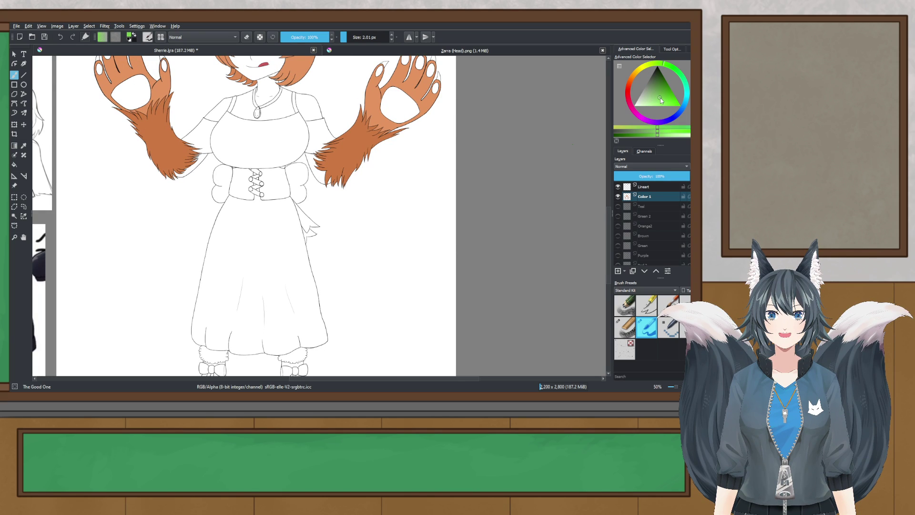
left_click(15, 216)
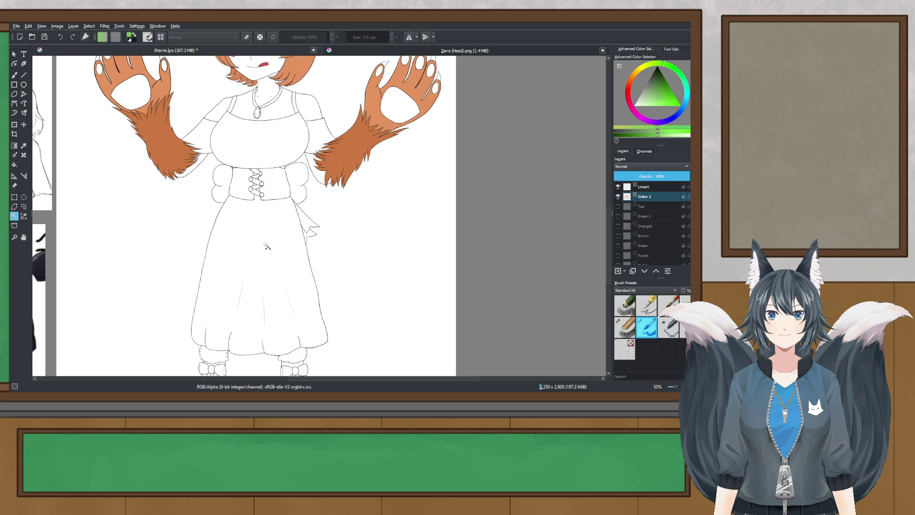
scroll(267, 246, "down", 1)
left_click(14, 74)
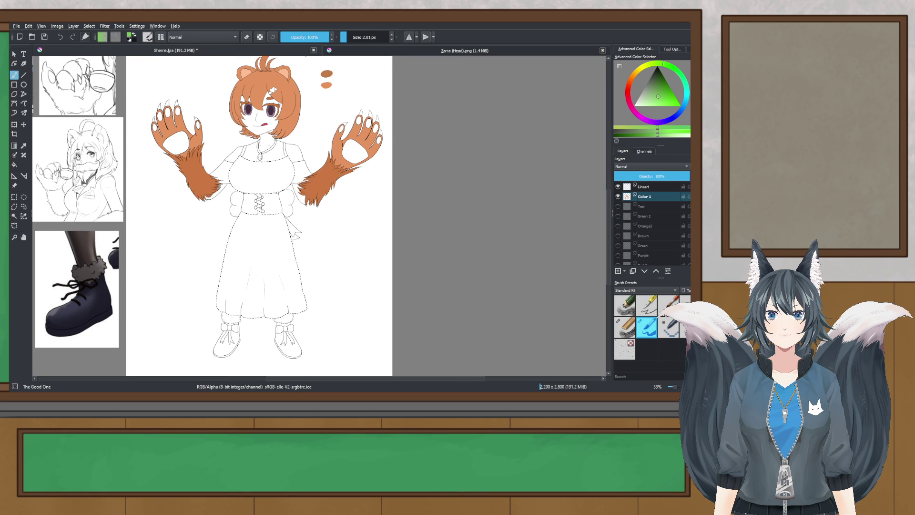
left_click_drag(361, 35, 389, 37)
mouse_move(281, 219)
left_mouse_down()
mouse_move(235, 235)
mouse_move(224, 211)
mouse_move(261, 180)
mouse_move(265, 293)
mouse_move(276, 252)
left_mouse_up()
- Clear the selection and check the light green dress against the whole figure
scroll(324, 219, "down", 1)
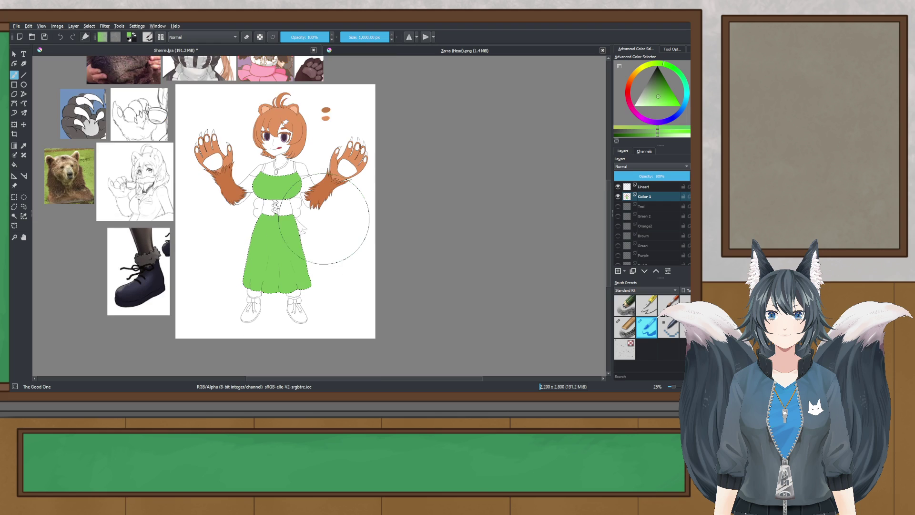
left_click_drag(307, 217, 313, 232)
left_click(15, 197)
left_click(265, 213)
scroll(279, 217, "up", 1)
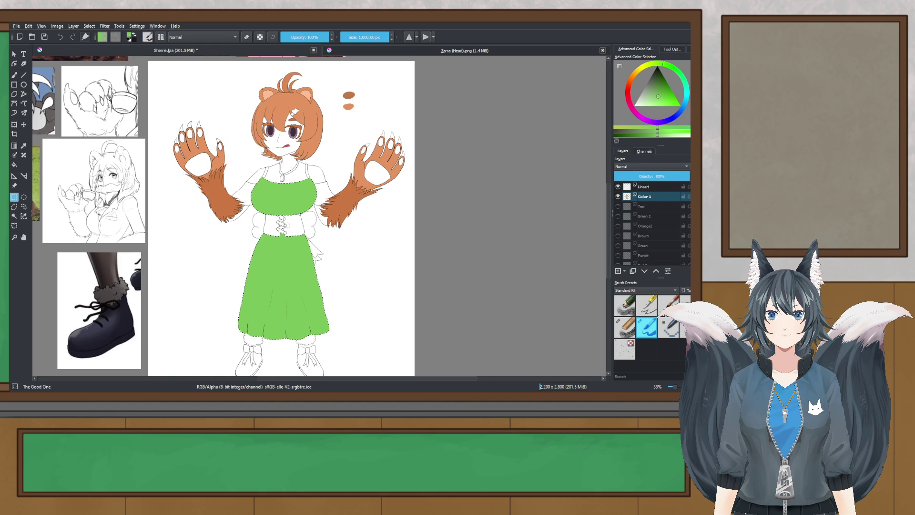
left_click_drag(286, 232, 298, 215)
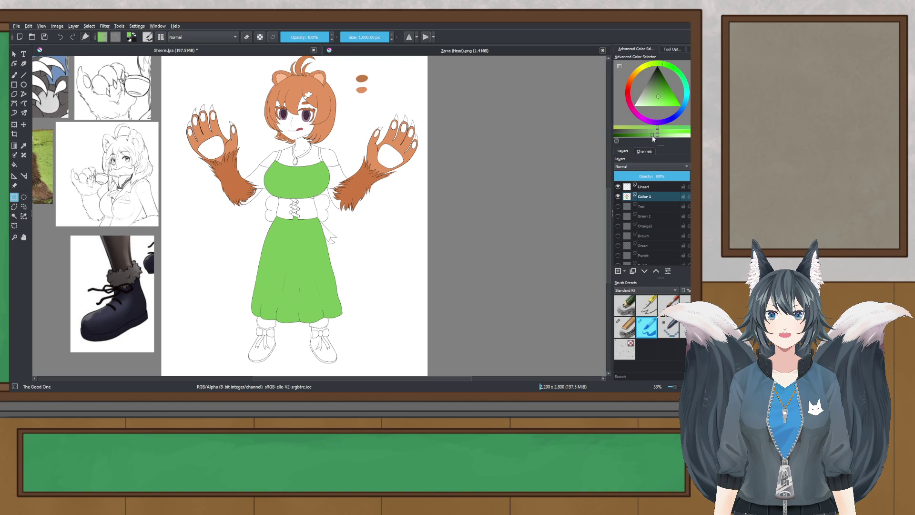
- Reselect the bodice and skirt and refill them with a slightly deeper, more saturated green
left_click(14, 217)
scroll(341, 237, "up", 2)
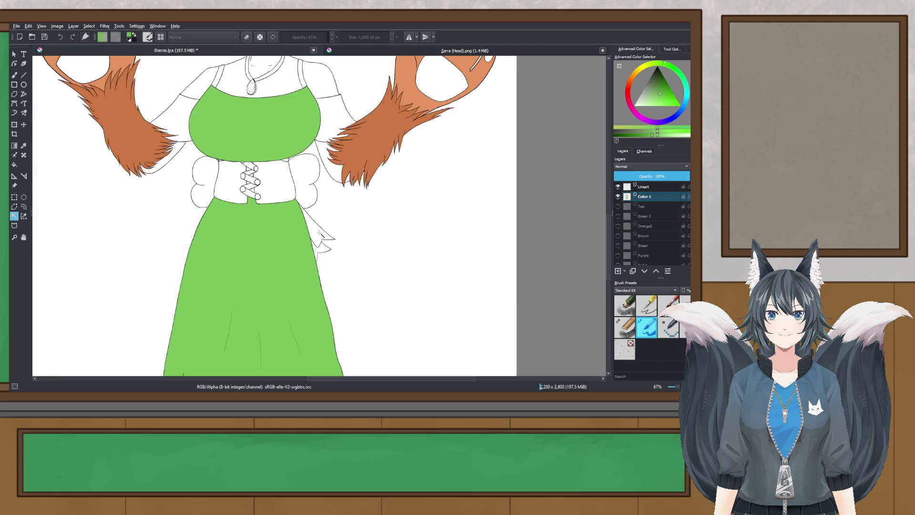
scroll(271, 220, "down", 1)
key("b")
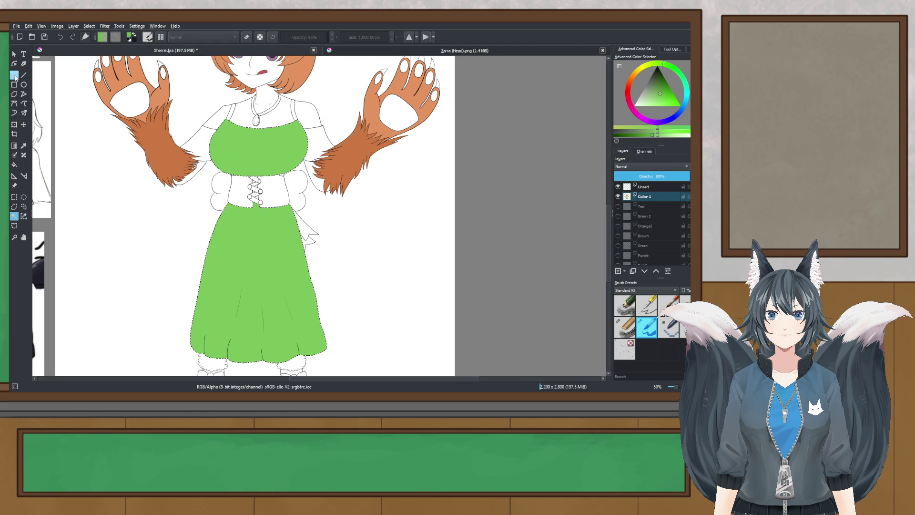
left_click(236, 171)
mouse_move(236, 172)
left_mouse_down()
mouse_move(262, 184)
mouse_move(281, 261)
mouse_move(286, 332)
mouse_move(249, 359)
left_mouse_up()
scroll(243, 334, "down", 4)
scroll(286, 288, "up", 3)
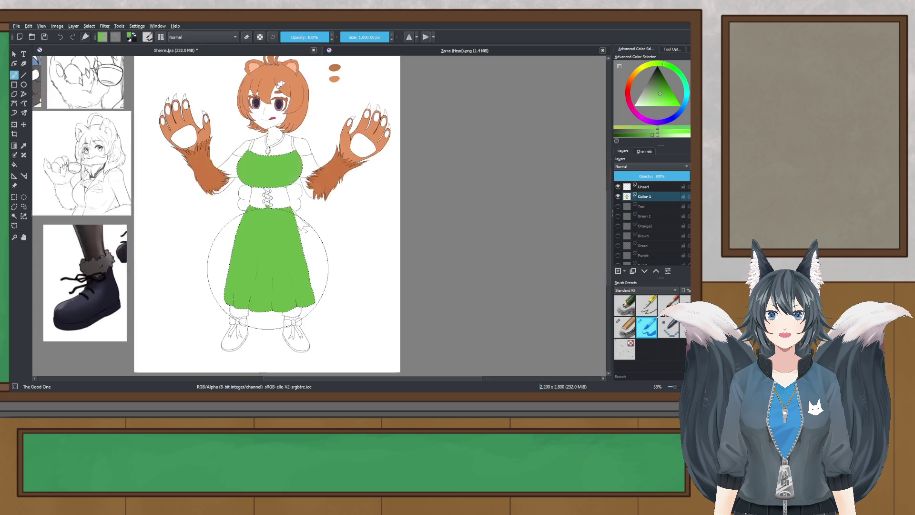
- Deselect the dress and compare its deeper green with the orange hair and fur
key("ctrl+r")
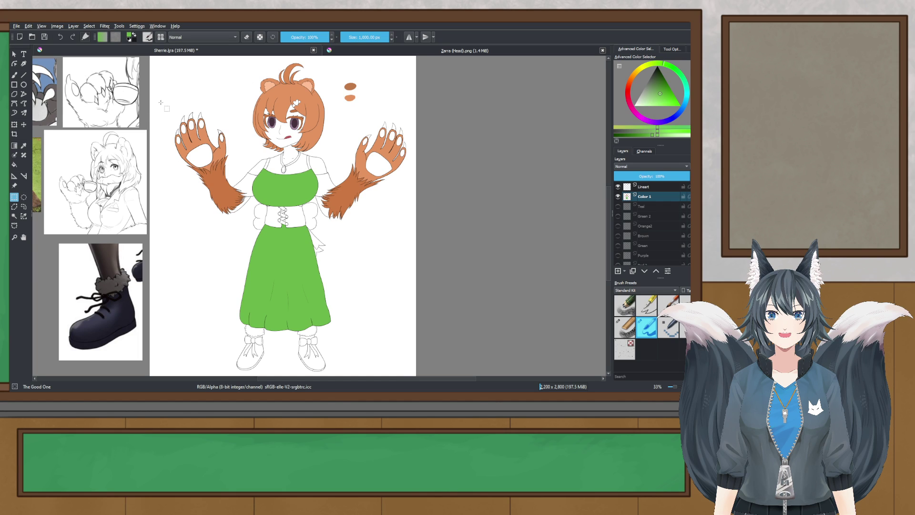
scroll(287, 167, "up", 1)
scroll(304, 203, "down", 1)
left_click_drag(331, 223, 349, 210)
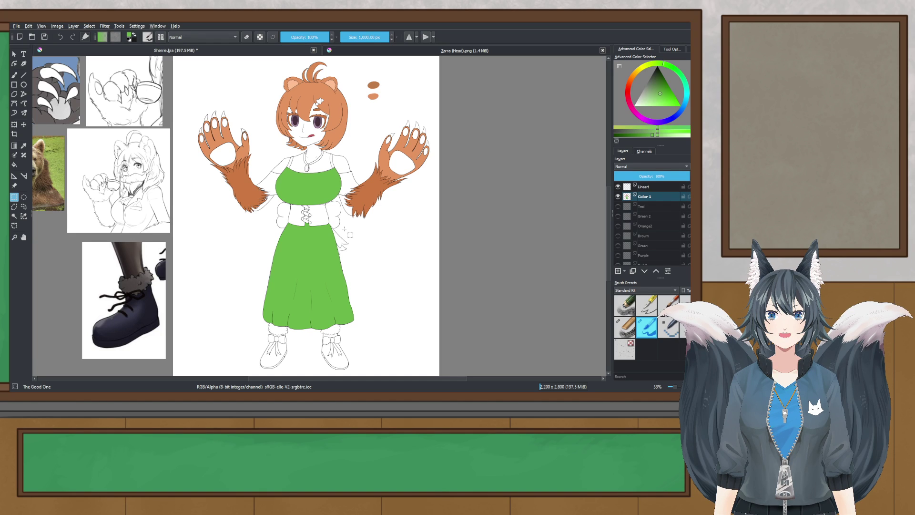
left_click_drag(354, 228, 353, 230)
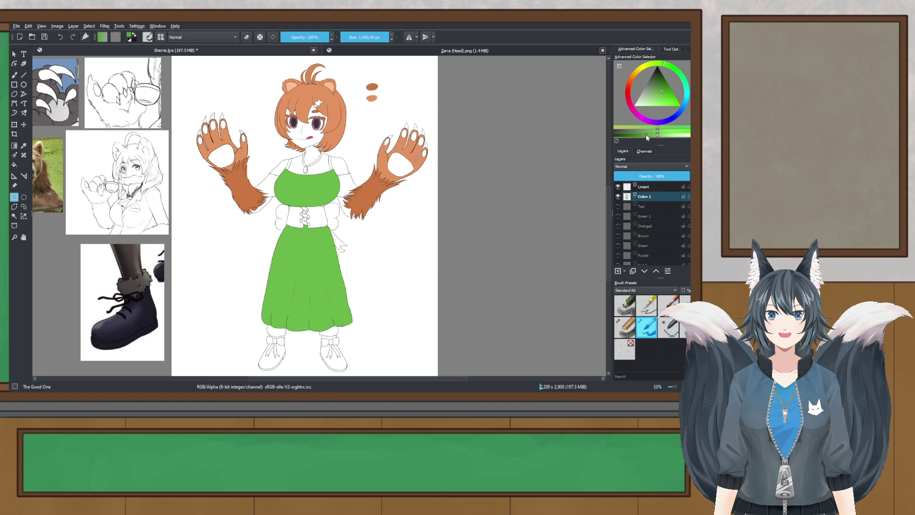
- Restore the bodice and skirt selection and paint both areas a darker green
scroll(388, 273, "up", 1)
left_click_drag(210, 278, 233, 242)
key("ctrl+z")
left_click(15, 75)
mouse_move(288, 127)
left_mouse_down()
mouse_move(326, 130)
mouse_move(279, 343)
left_mouse_up()
scroll(301, 243, "down", 2)
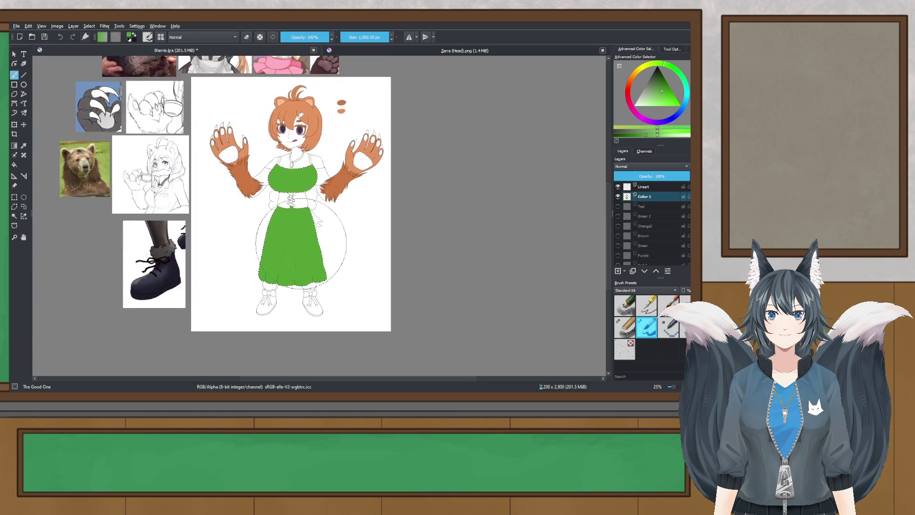
- Save the drawing, clear the selection and examine the darker green dress up close and at full-figure view
scroll(302, 243, "up", 1)
key("ctrl+s")
key("ctrl+r")
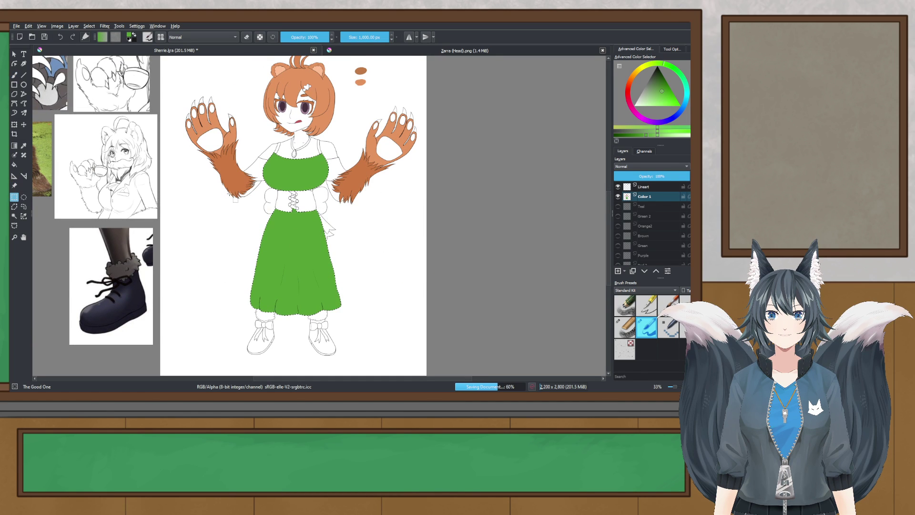
scroll(236, 200, "up", 1)
scroll(315, 189, "up", 3)
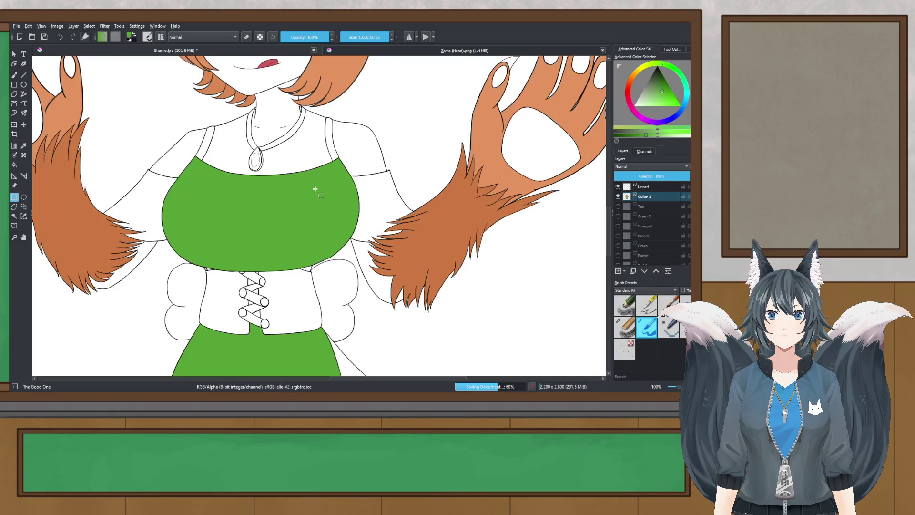
scroll(315, 189, "down", 3)
scroll(322, 197, "up", 1)
scroll(329, 205, "down", 1)
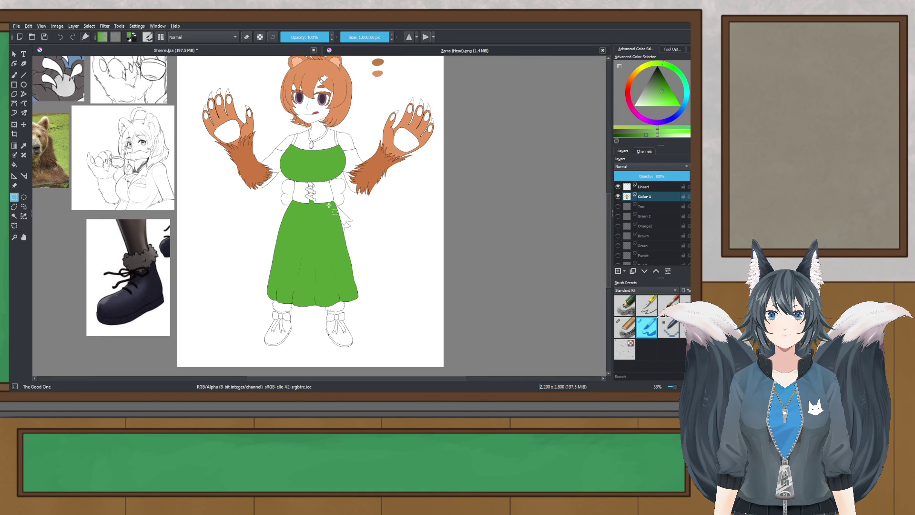
- Bring back the dress selection and repaint the bodice and skirt in a lighter medium green
left_click_drag(646, 135, 648, 134)
scroll(333, 209, "up", 1)
scroll(333, 209, "down", 1)
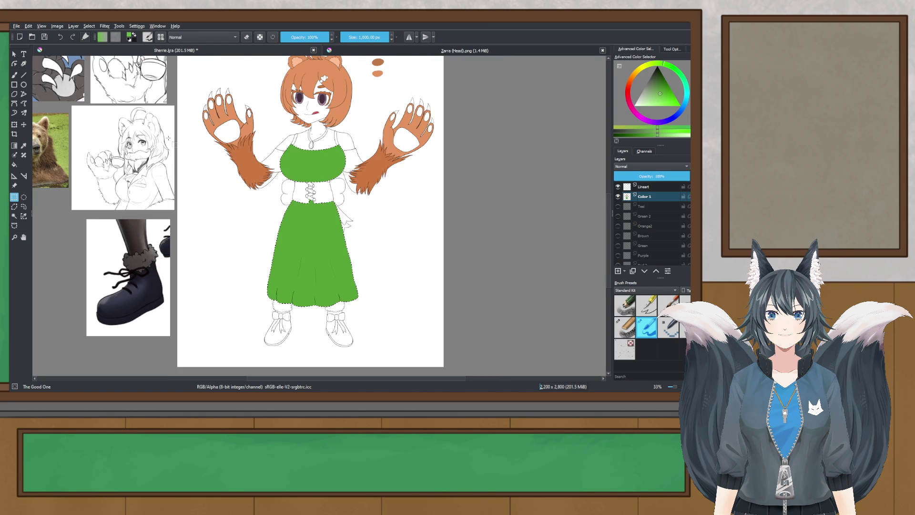
left_click(15, 75)
mouse_move(290, 162)
left_mouse_down()
mouse_move(322, 216)
mouse_move(325, 332)
mouse_move(294, 342)
mouse_move(299, 318)
left_mouse_up()
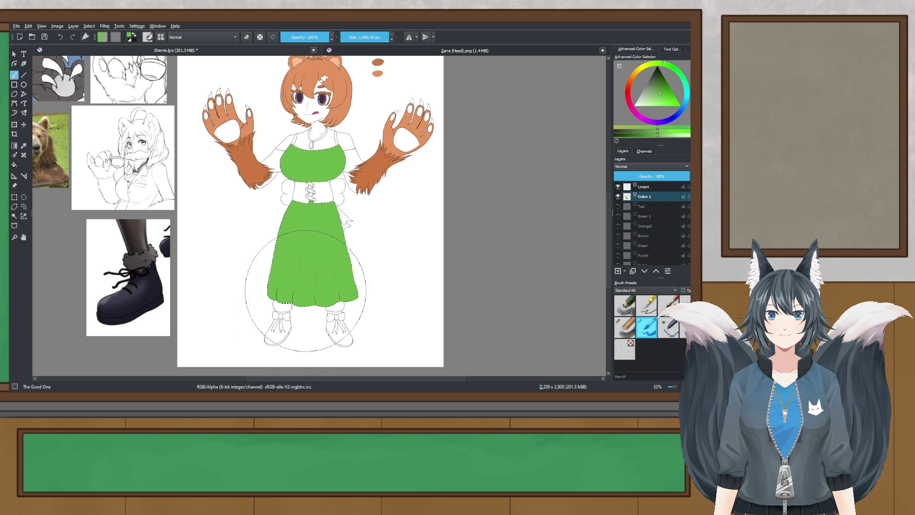
scroll(324, 162, "up", 2)
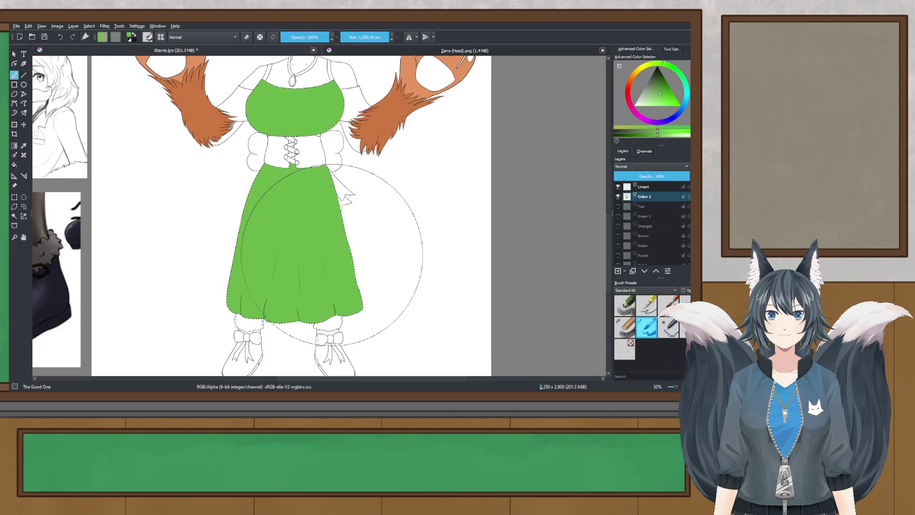
scroll(346, 238, "down", 2)
- Clear the dress selection and judge the medium green against the rest of the figure
left_click(14, 198)
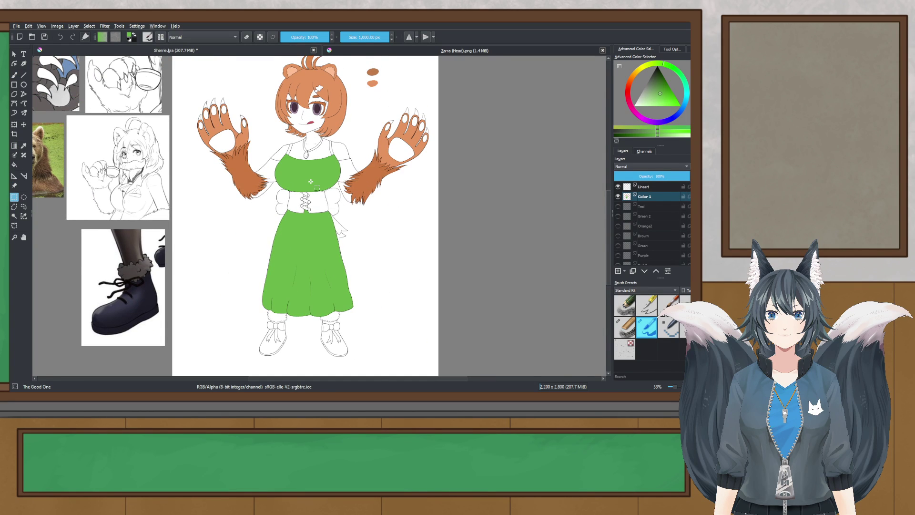
scroll(310, 182, "up", 2)
scroll(329, 213, "down", 2)
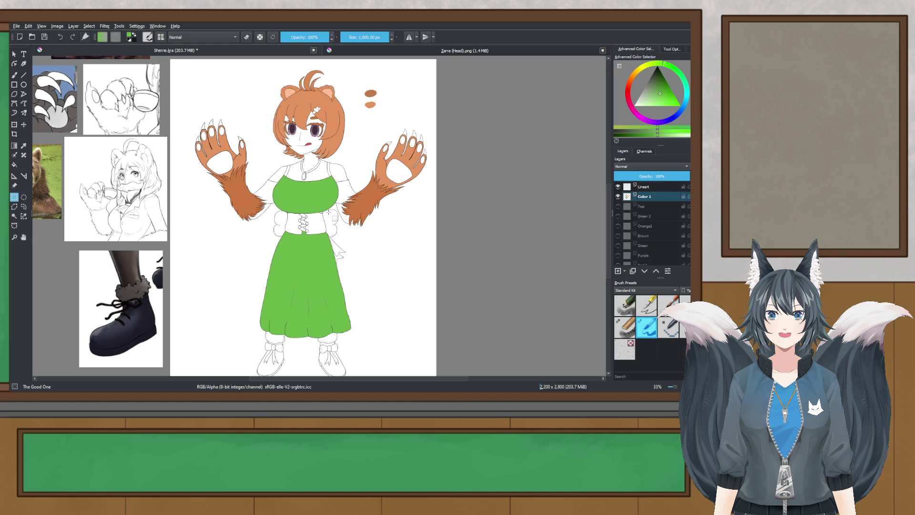
left_click_drag(328, 213, 334, 195)
left_click_drag(364, 242, 365, 267)
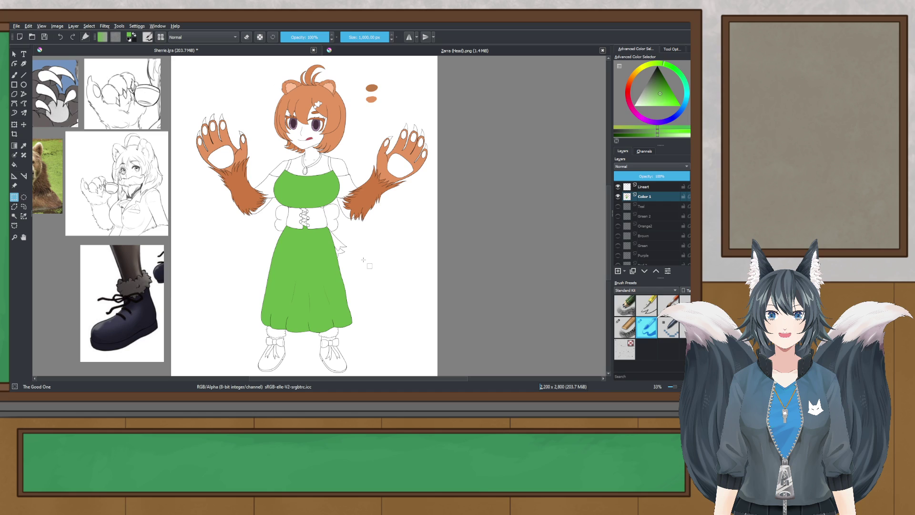
- Switch the colour to a muted light yellow, select the bodice and skirt, and fill both areas with it
left_click(641, 71)
left_click_drag(660, 94, 653, 102)
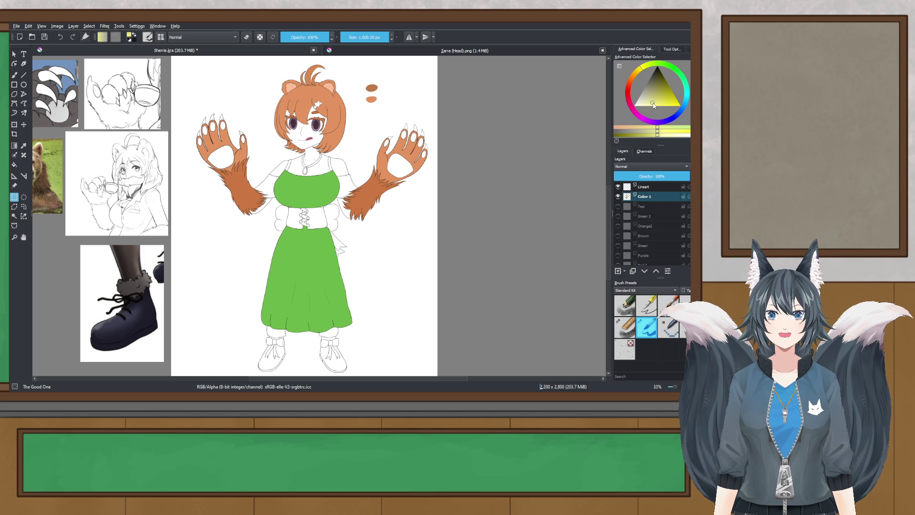
left_click_drag(399, 237, 413, 210)
scroll(413, 209, "up", 1)
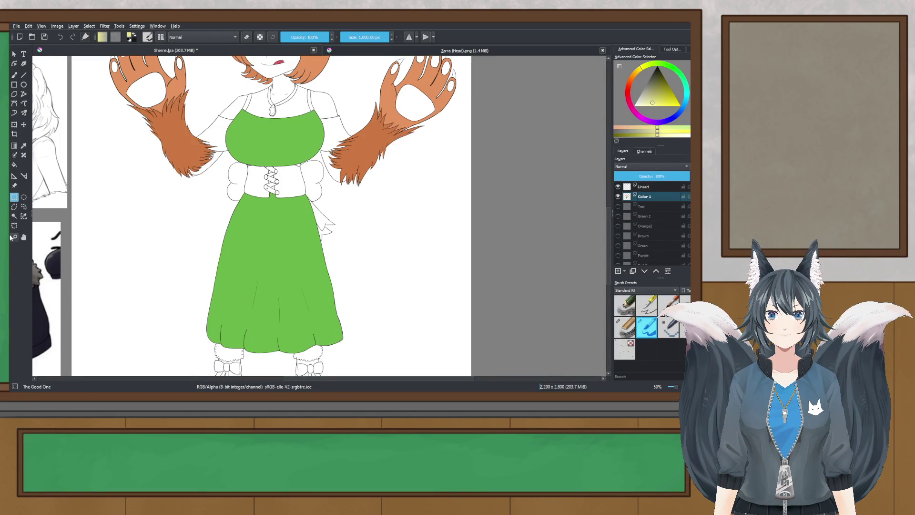
left_click(14, 216)
left_click(274, 149)
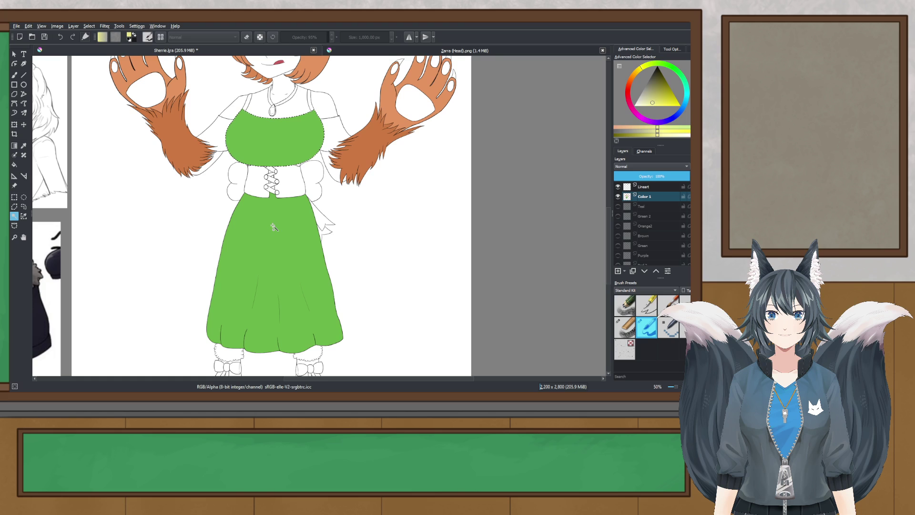
left_click(14, 75)
left_click_drag(274, 119, 270, 225)
left_click_drag(250, 339, 249, 347)
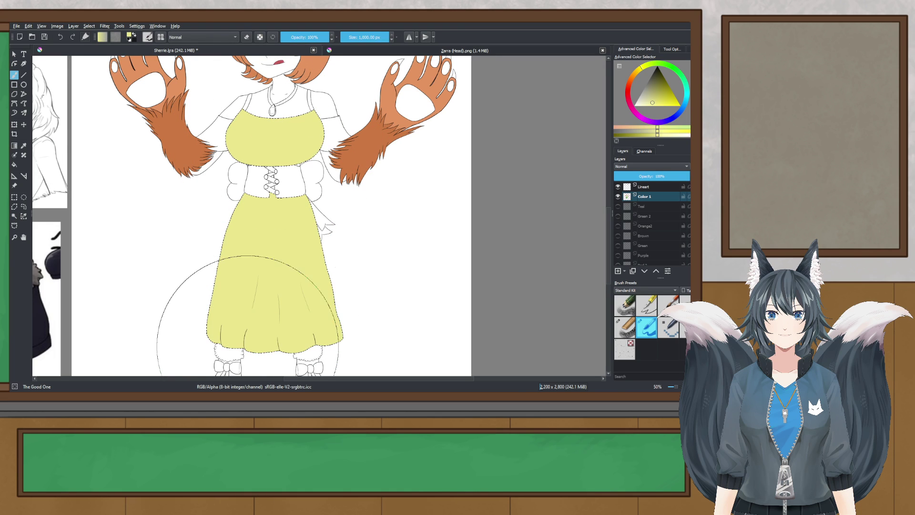
scroll(218, 211, "down", 2)
scroll(233, 205, "up", 1)
left_click_drag(239, 207, 283, 211)
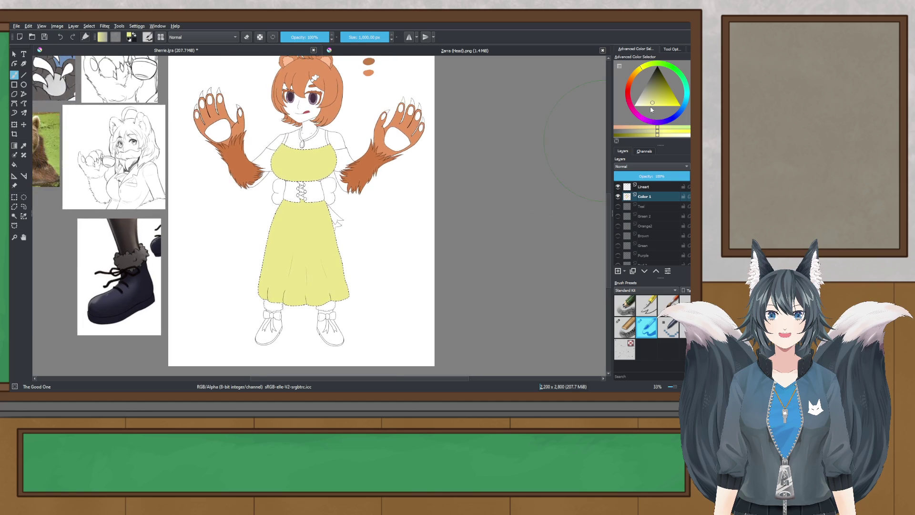
- Refill the selected bodice and skirt with a paler, creamier yellow
left_click(649, 99)
left_click(646, 104)
left_click_drag(241, 244, 221, 210)
mouse_move(357, 190)
left_mouse_down()
mouse_move(338, 217)
mouse_move(248, 170)
mouse_move(305, 319)
left_mouse_up()
- Examine the pale yellow dress up close and at full-figure view with the selection cleared
scroll(392, 220, "up", 4)
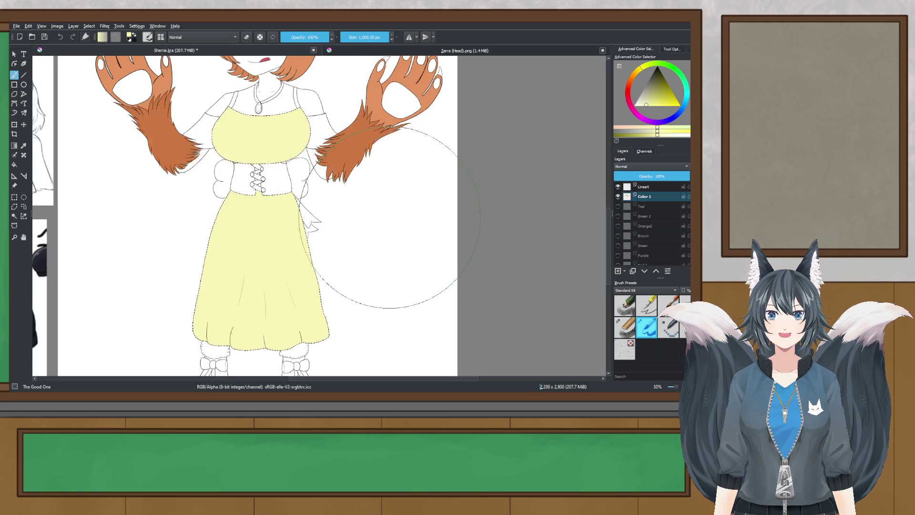
scroll(392, 222, "down", 4)
left_click_drag(391, 226, 384, 239)
left_click(15, 197)
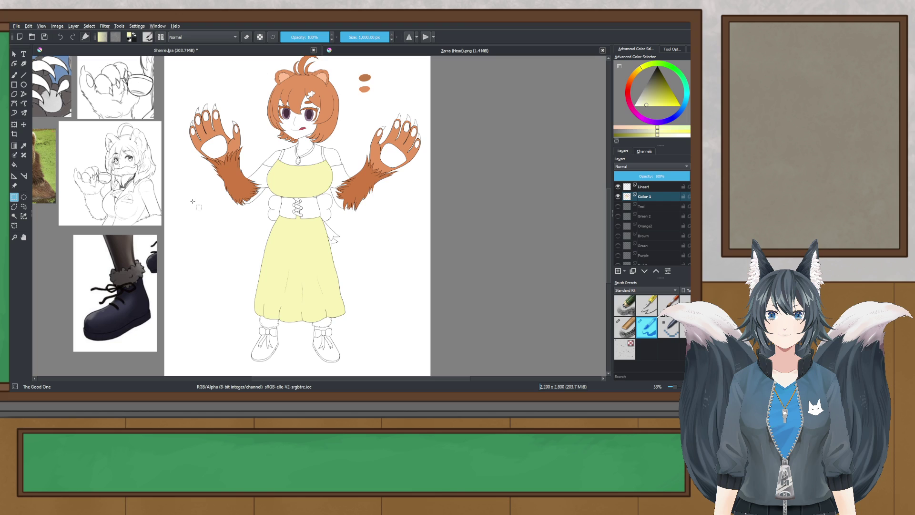
scroll(319, 210, "up", 2)
scroll(317, 202, "down", 2)
mouse_move(312, 184)
left_mouse_down()
mouse_move(315, 209)
mouse_move(318, 182)
left_mouse_up()
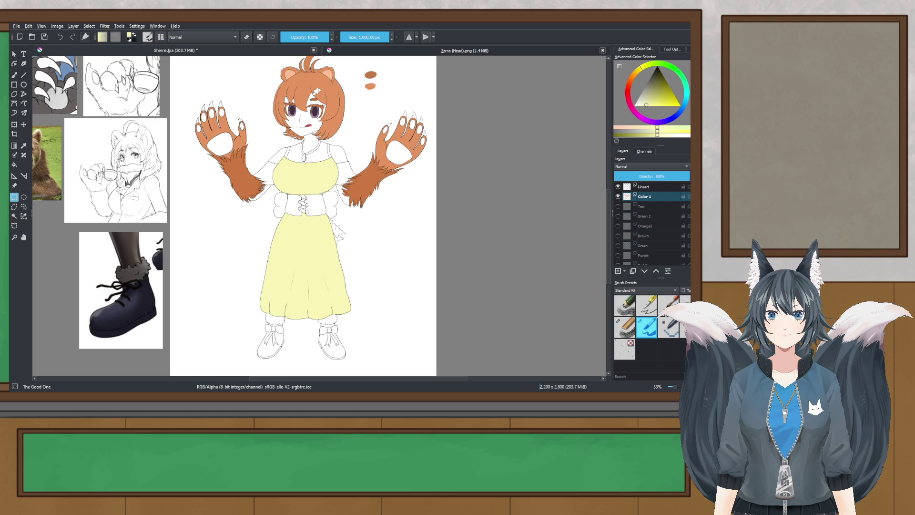
left_click_drag(367, 235, 342, 234)
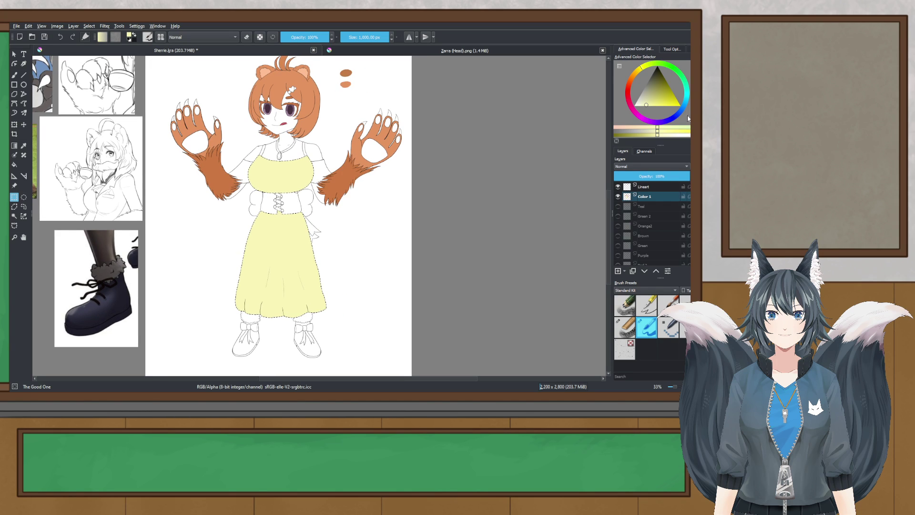
- Restore the dress selection and fill the bodice and skirt with a bright, saturated yellow
left_click(660, 106)
left_click_drag(258, 193, 205, 161)
key("ctrl+z")
left_click(15, 75)
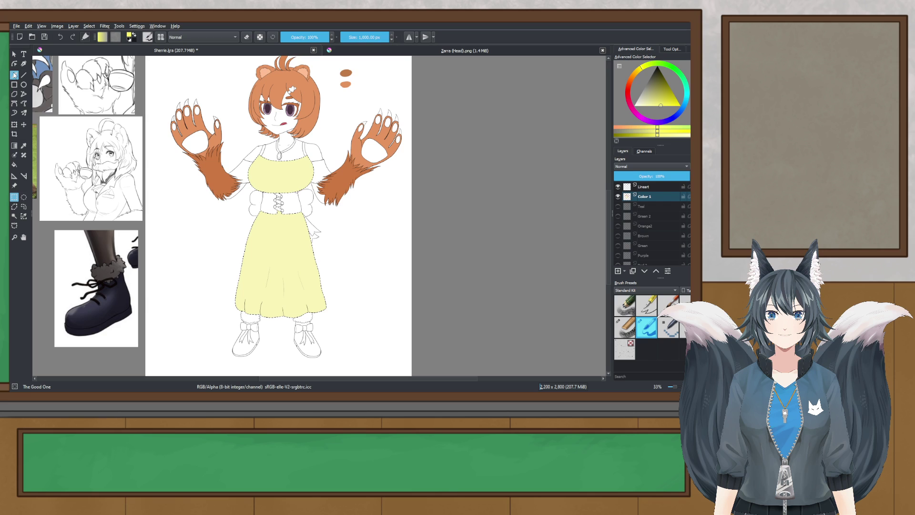
left_click_drag(275, 212, 274, 314)
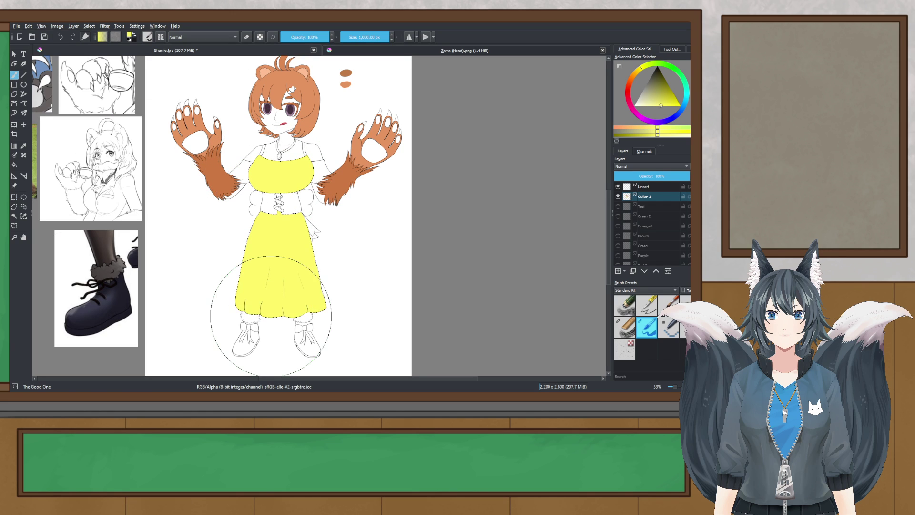
- Undo the bright yellow fill and repaint the selected bodice and skirt with a softer medium yellow
key("ctrl+z")
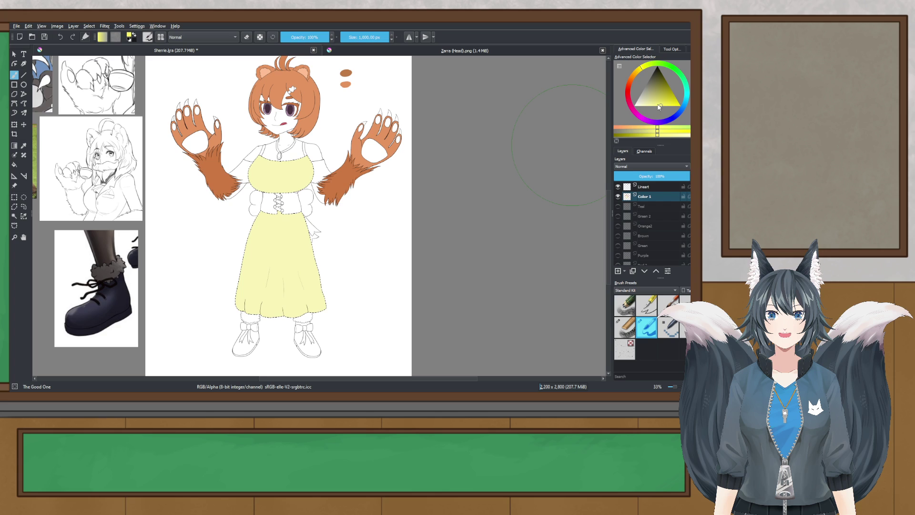
mouse_move(270, 193)
left_mouse_down()
mouse_move(315, 188)
mouse_move(319, 201)
mouse_move(295, 316)
mouse_move(275, 320)
left_mouse_up()
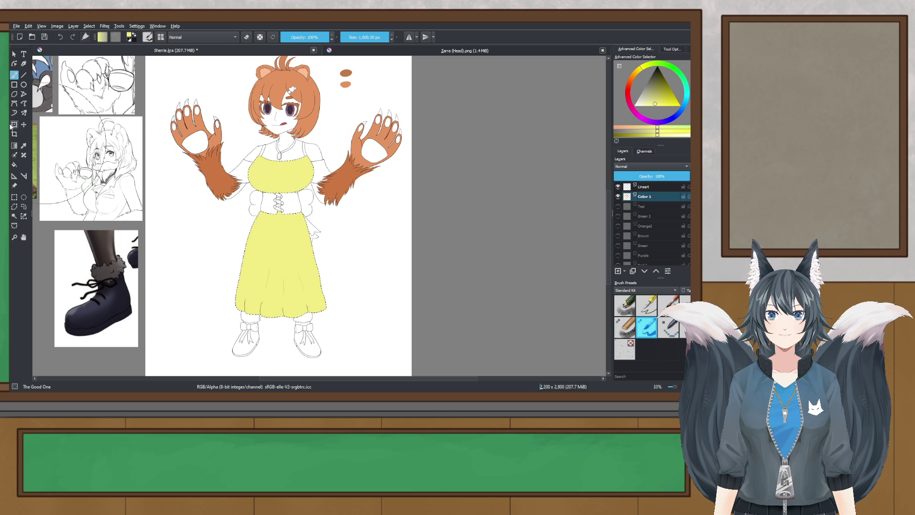
- Examine the medium yellow dress up close and at full-figure view with the selection cleared
left_click(14, 197)
scroll(262, 243, "up", 1)
scroll(263, 244, "down", 1)
left_click_drag(265, 245, 292, 252)
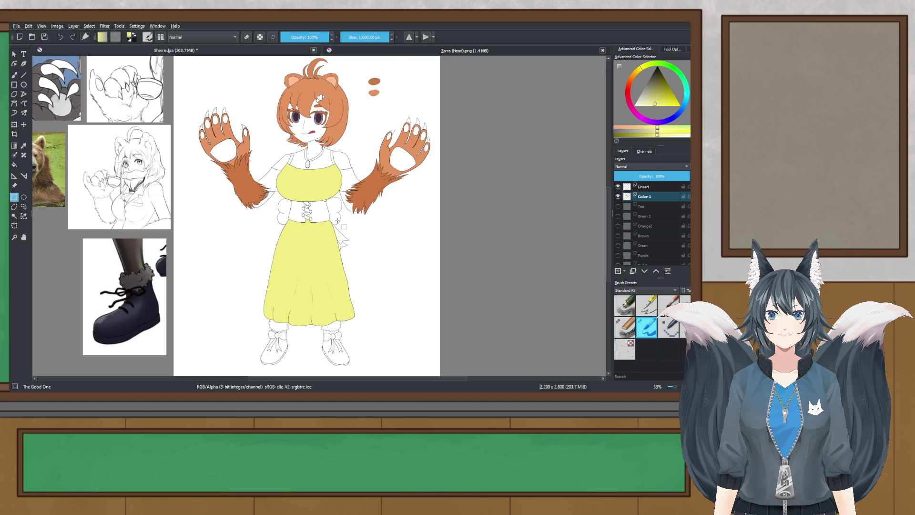
scroll(332, 201, "up", 2)
scroll(338, 224, "down", 2)
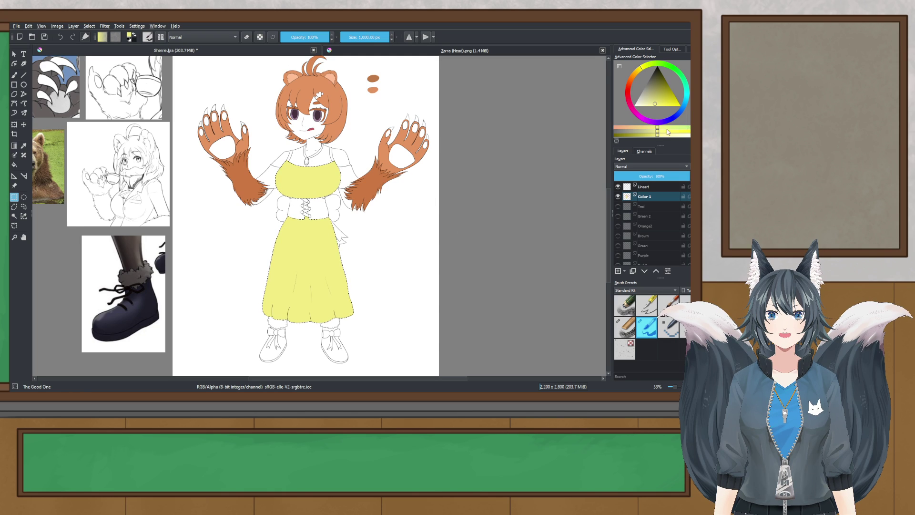
- Try a duller, slightly olive yellow on the selected bodice and skirt
left_click(654, 102)
left_click(14, 75)
mouse_move(311, 181)
left_mouse_down()
mouse_move(331, 203)
mouse_move(295, 328)
left_mouse_up()
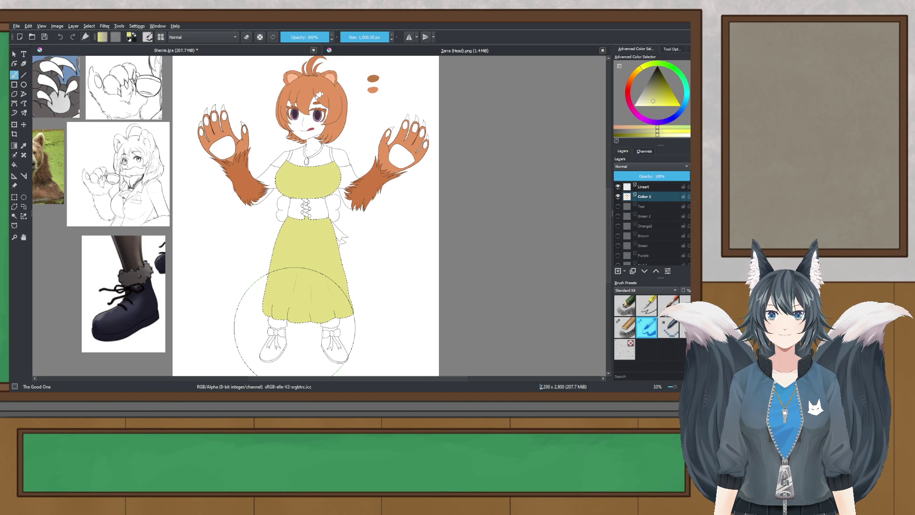
- Try a brighter yellow on the selected bodice and skirt, then undo that fill
left_click(662, 102)
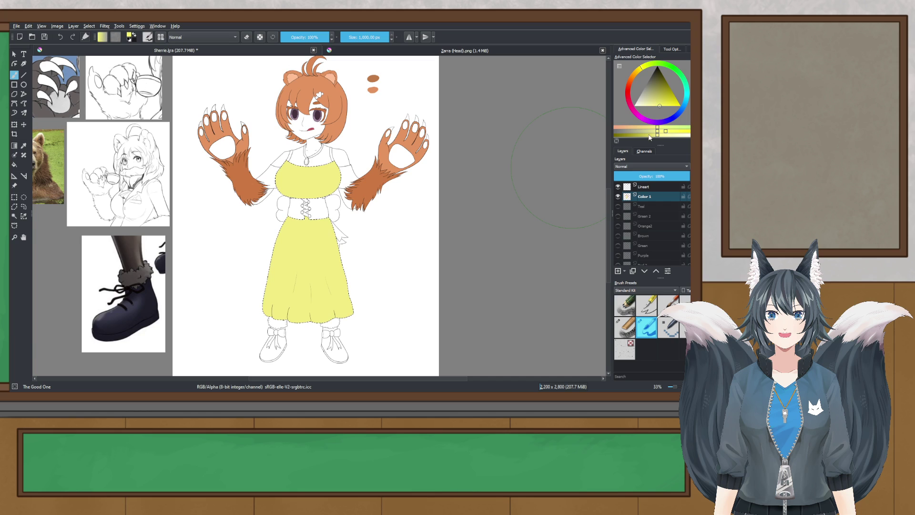
mouse_move(279, 219)
left_mouse_down()
mouse_move(348, 174)
mouse_move(341, 237)
left_mouse_up()
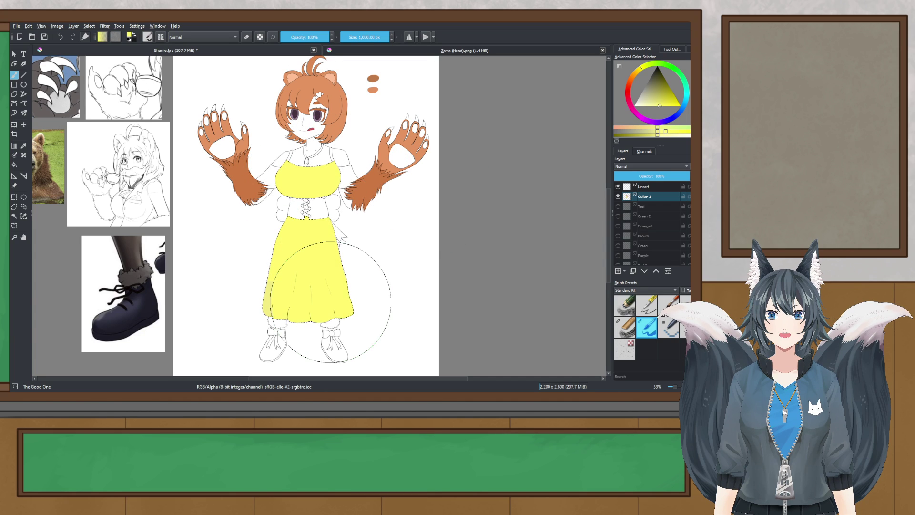
key("ctrl+z")
- Adjust the colour to a bright light yellow and repaint the whole selected bodice and skirt with it
left_click(664, 132)
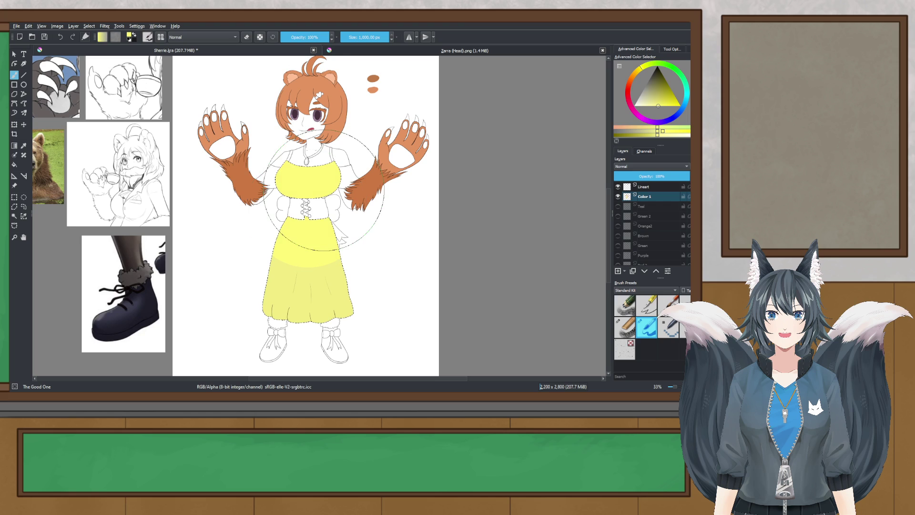
scroll(392, 185, "up", 2)
scroll(392, 185, "down", 2)
left_click_drag(392, 185, 384, 192)
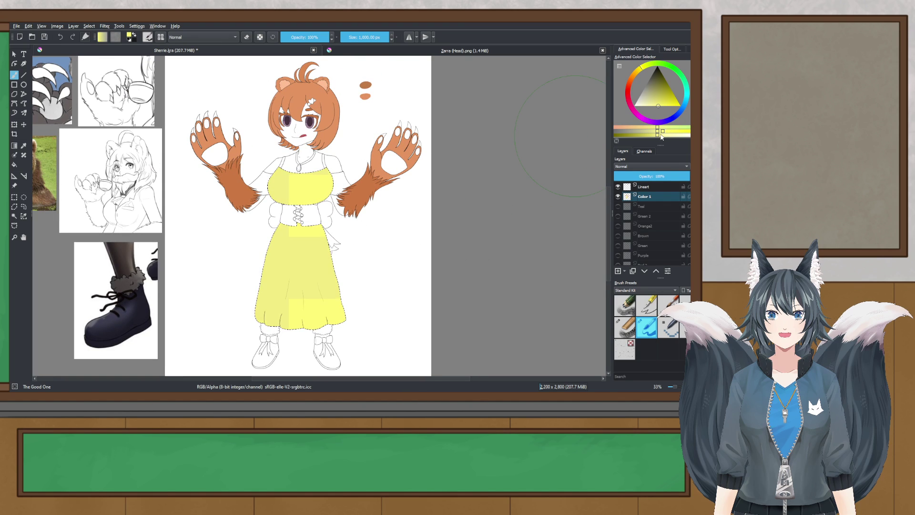
mouse_move(308, 182)
left_mouse_down()
mouse_move(311, 372)
mouse_move(294, 357)
left_mouse_up()
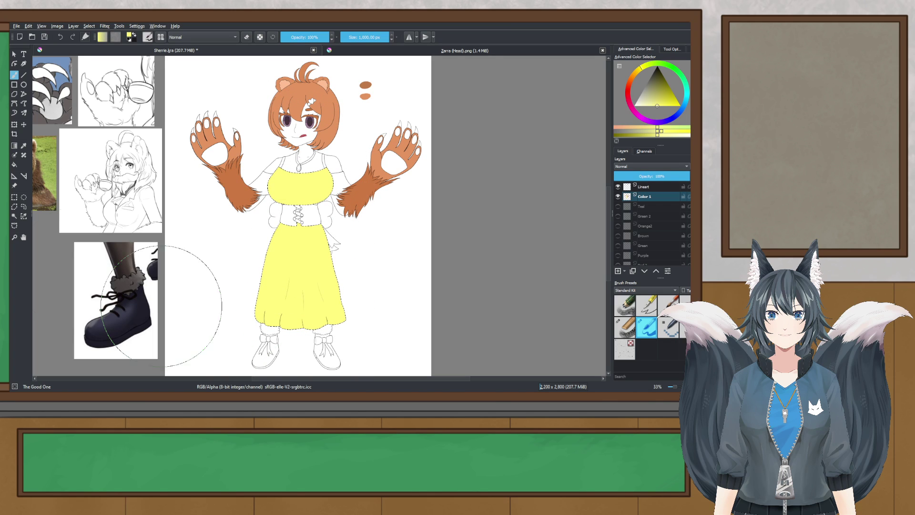
- Clear the dress selection and examine the bright light yellow at full-figure view
left_click(15, 197)
left_click_drag(260, 226, 263, 225)
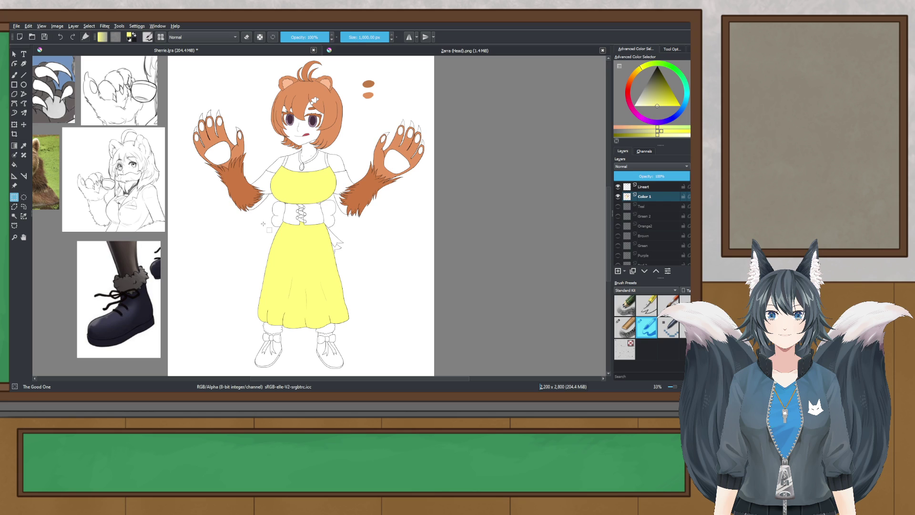
left_click_drag(302, 219, 311, 221)
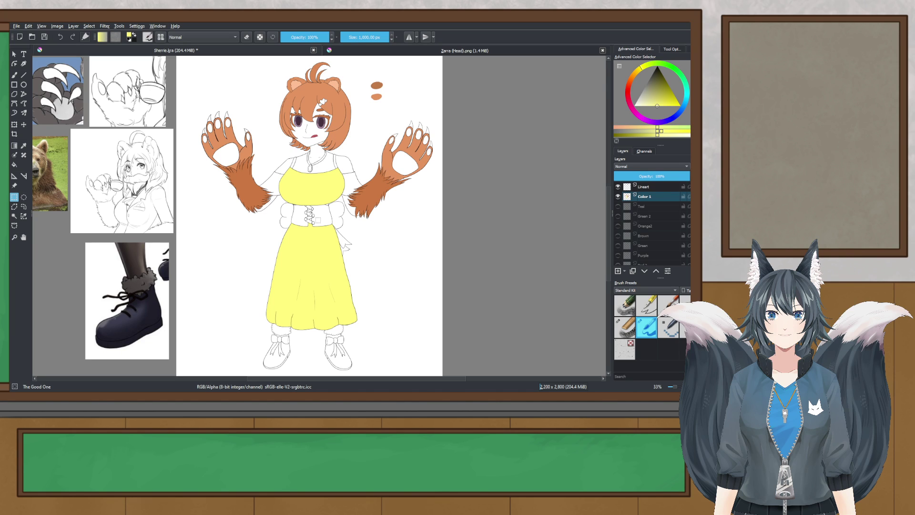
- Select both off-shoulder sleeve areas between the bodice and the arm fur
scroll(314, 217, "up", 3)
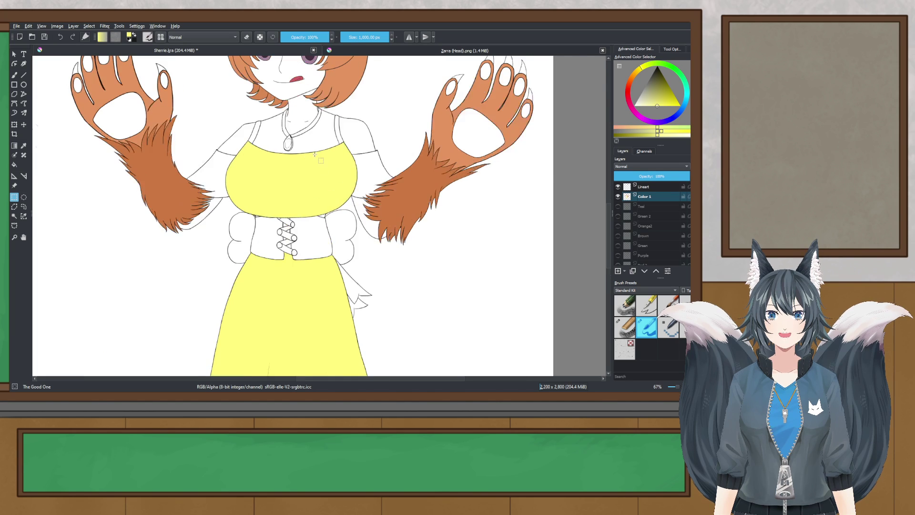
scroll(228, 155, "up", 1)
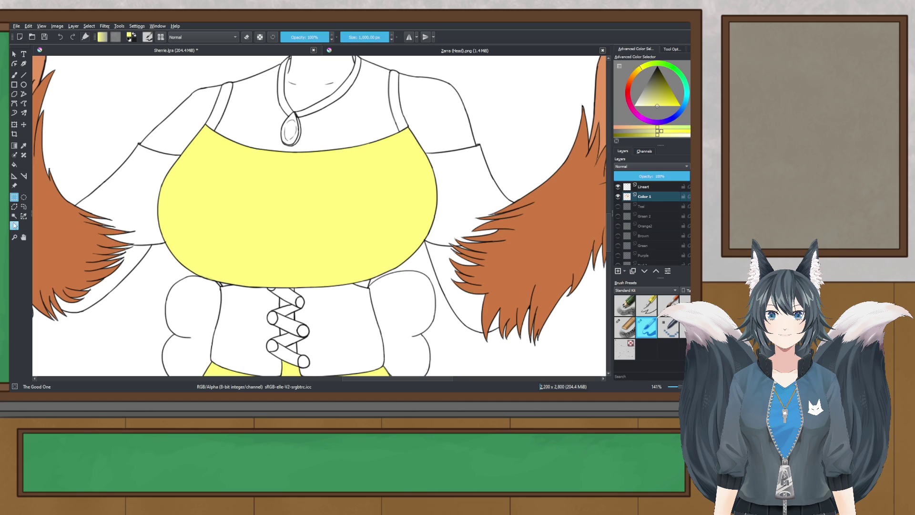
left_click(15, 216)
left_click(470, 192)
- Try painting the selected sleeves in the dress's yellow, then undo the stroke
key("b")
mouse_move(135, 210)
left_mouse_down()
mouse_move(247, 188)
mouse_move(334, 190)
left_mouse_up()
key("ctrl+z")
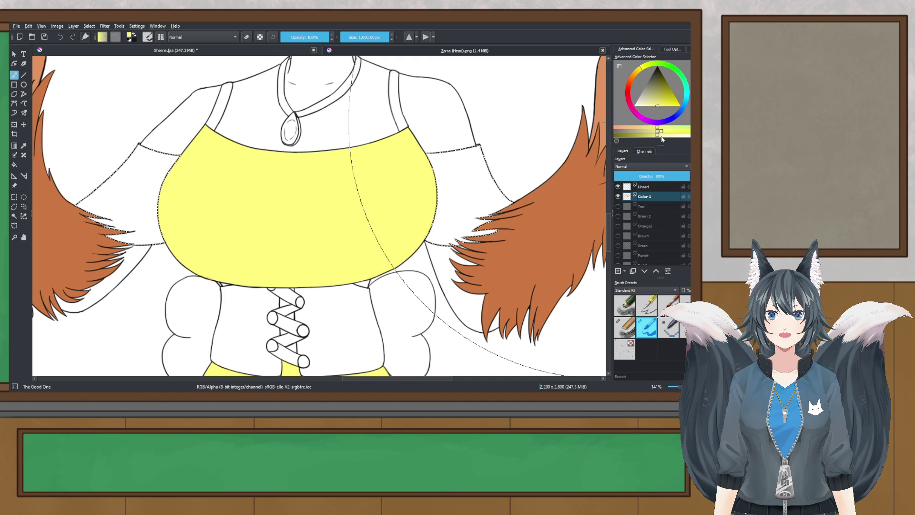
- Paint the selected sleeves in a slightly muted yellow and compare them with the bodice at several zoom levels
left_click(658, 133)
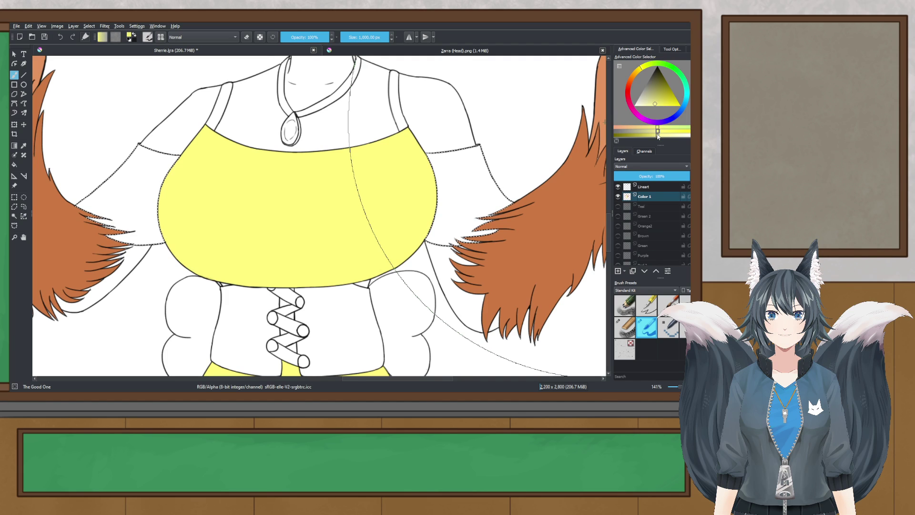
left_click(661, 135)
mouse_move(441, 197)
left_mouse_down()
mouse_move(321, 207)
mouse_move(135, 192)
left_mouse_up()
scroll(120, 191, "down", 3)
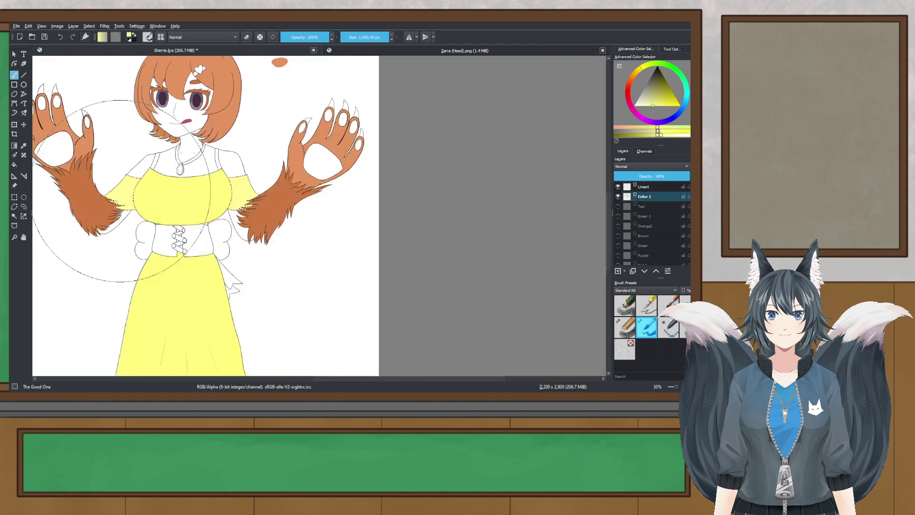
scroll(233, 193, "up", 2)
scroll(253, 192, "down", 3)
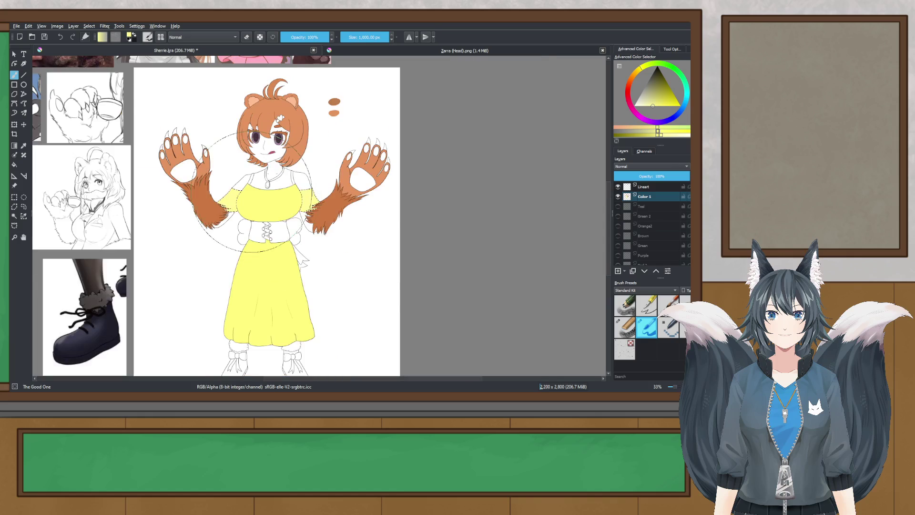
scroll(254, 191, "up", 2)
- Undo the sleeve fill, repaint both sleeves in a paler yellow and clear the selection
key("ctrl+z")
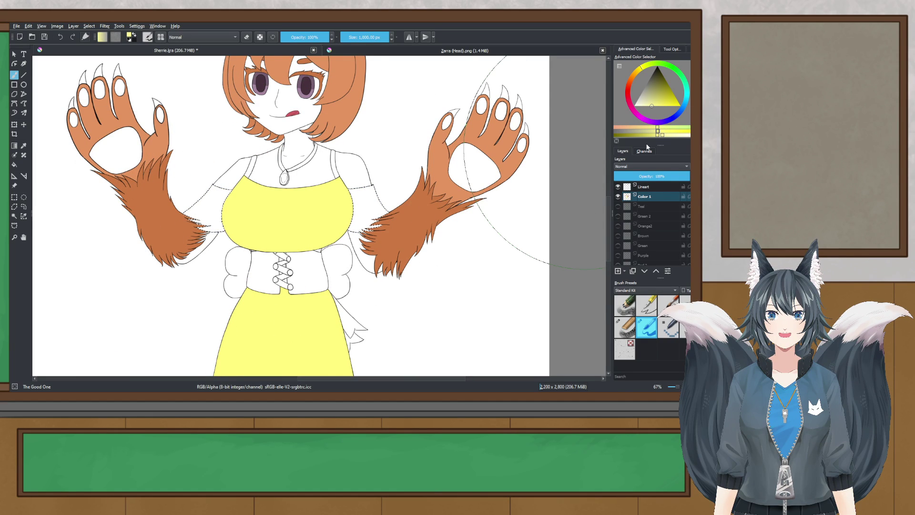
left_click_drag(350, 210, 245, 208)
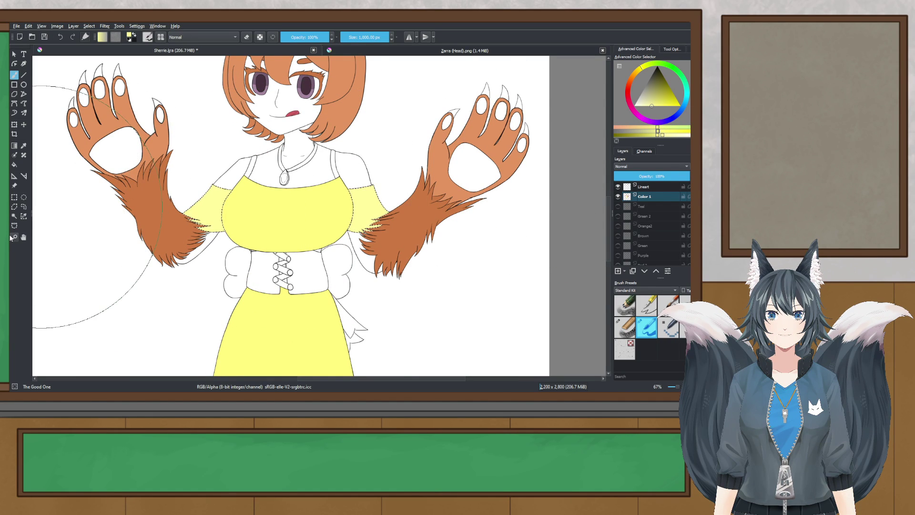
left_click(14, 197)
- Examine the pale yellow sleeves against the bodice and skirt, both up close and at full-figure view
scroll(307, 168, "down", 3)
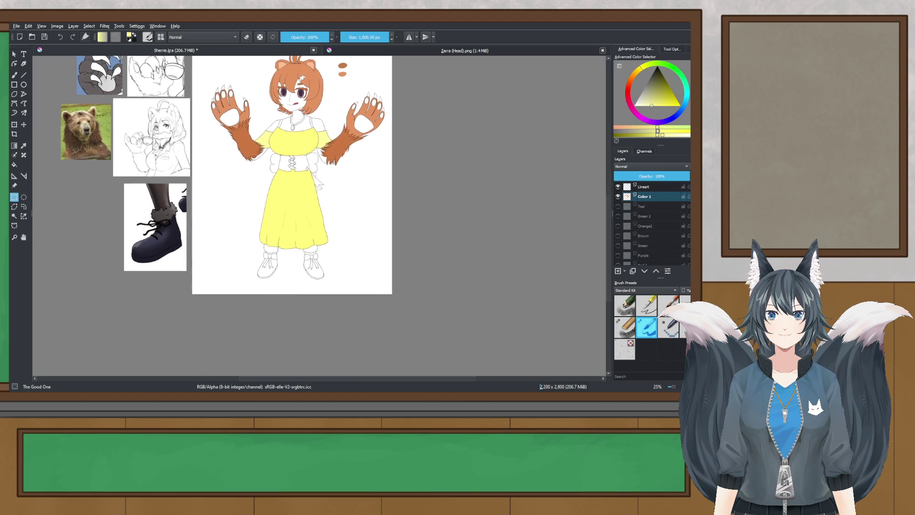
scroll(308, 168, "up", 4)
scroll(330, 150, "down", 3)
scroll(329, 151, "up", 1)
left_click_drag(327, 184, 363, 225)
scroll(352, 269, "down", 1)
scroll(369, 231, "up", 2)
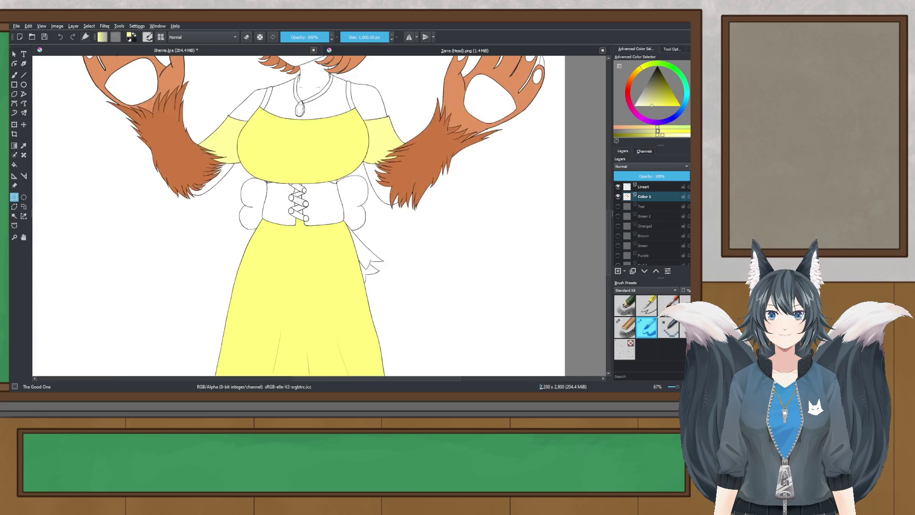
scroll(294, 193, "up", 3)
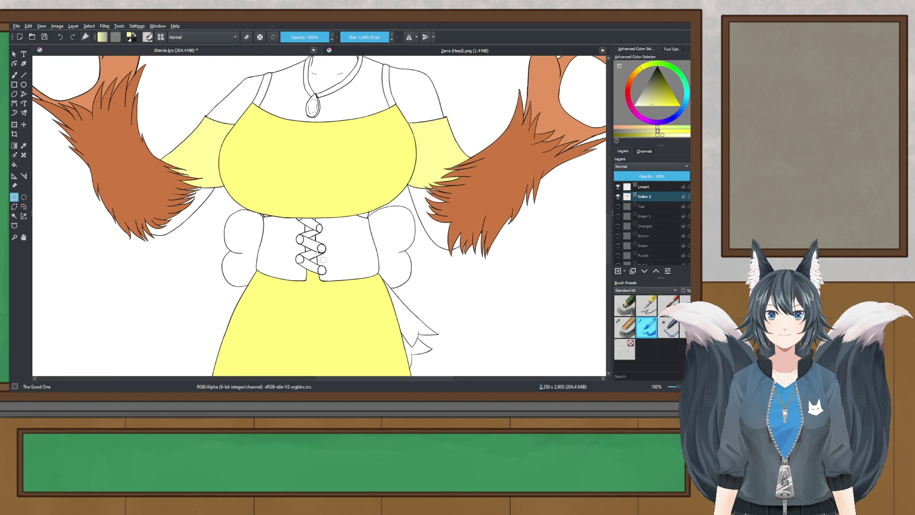
scroll(323, 260, "up", 2)
scroll(264, 291, "down", 2)
left_click_drag(258, 284, 290, 285)
- Sample the dress's yellow, select the gaps between the corset's crossed laces and fill them with yellow
left_click(24, 145)
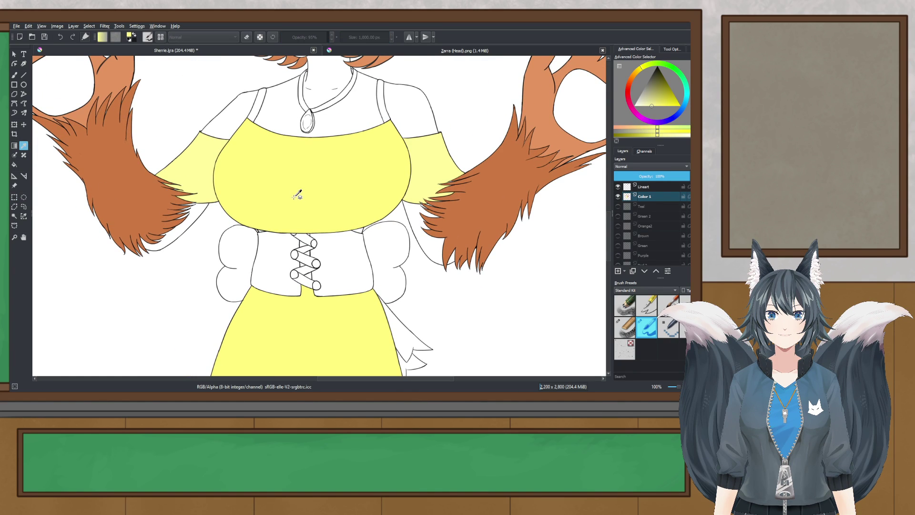
scroll(380, 246, "up", 2)
left_click_drag(205, 270, 240, 245)
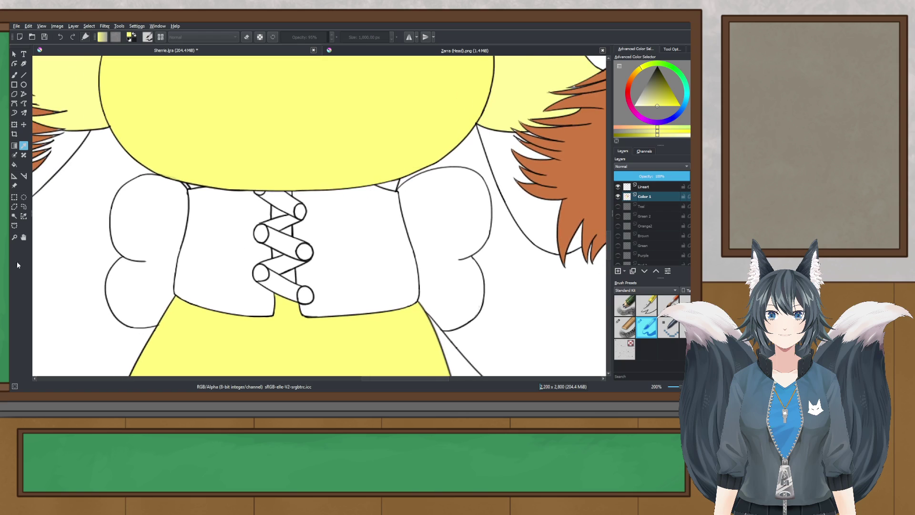
scroll(357, 275, "up", 2)
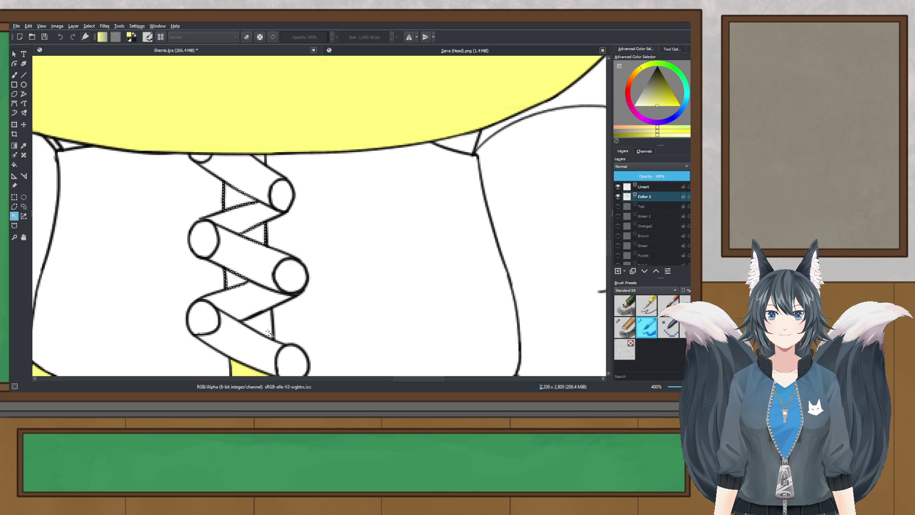
left_click(12, 76)
left_click(247, 236)
scroll(247, 235, "down", 2)
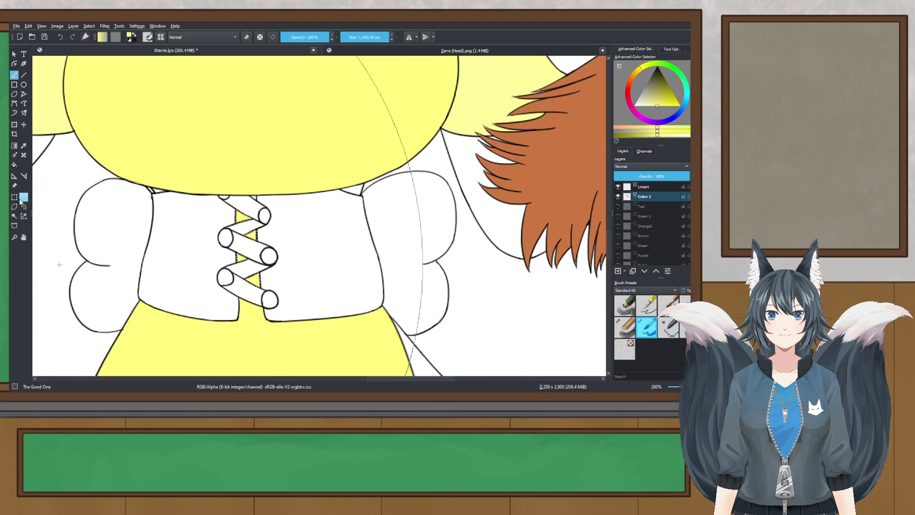
- Adjust the yellow slightly and repaint the selected gaps between the corset laces
left_click(657, 136)
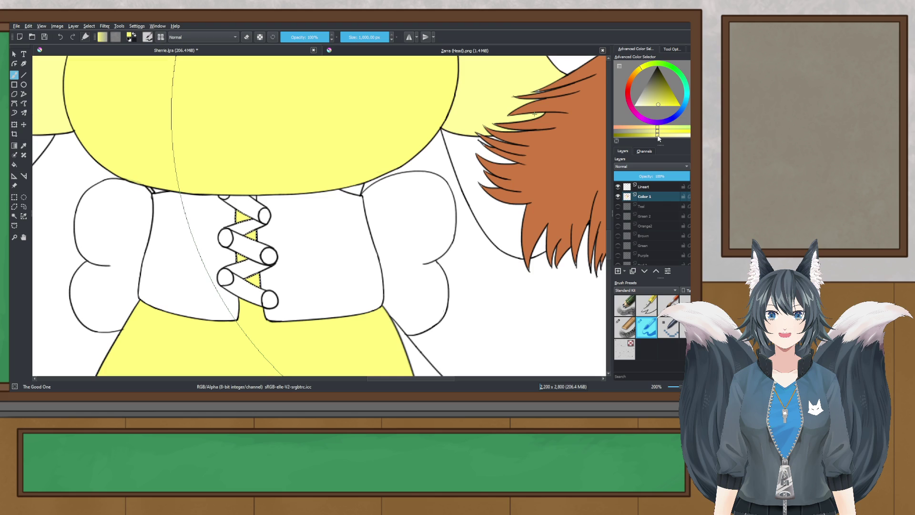
scroll(434, 161, "up", 2)
scroll(282, 173, "down", 1)
left_click_drag(281, 174, 423, 163)
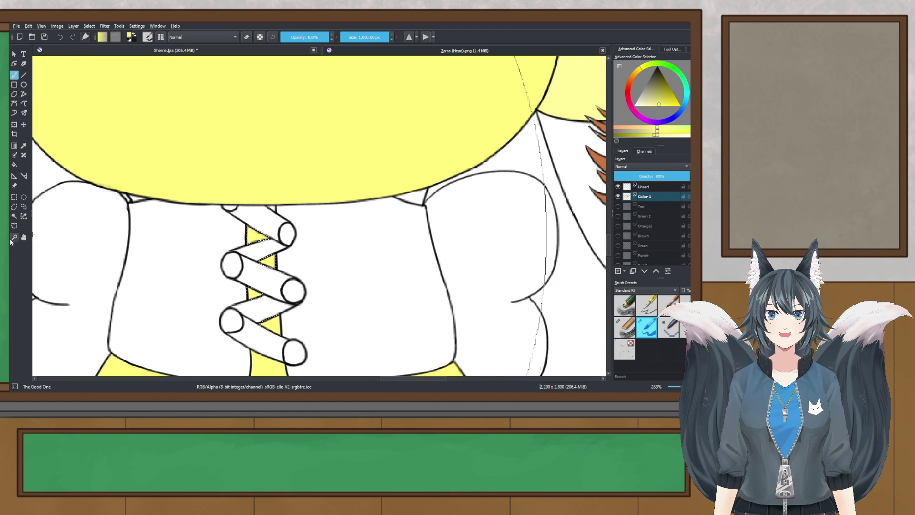
- Select the small triangular gaps between the bodice's lower edge and the corset, including the one beside the uppermost lace
scroll(131, 193, "up", 1)
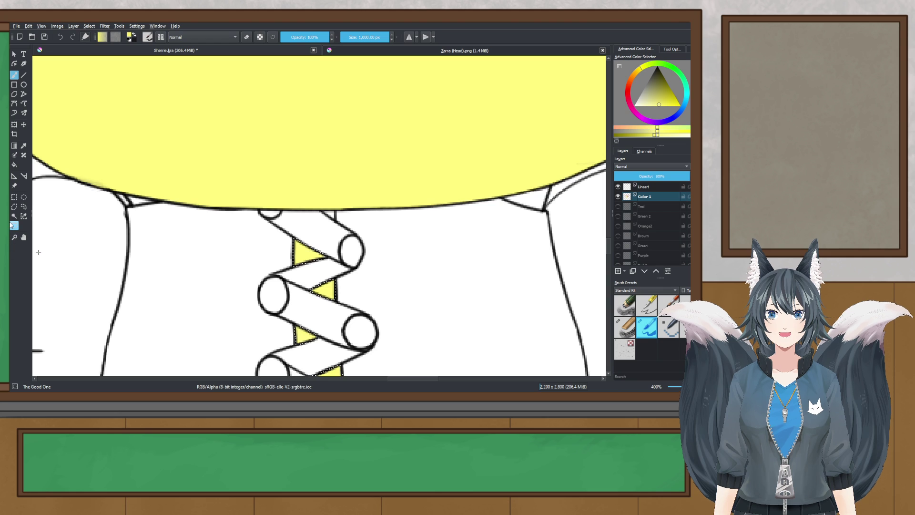
left_click(14, 216)
key("plus")
left_click(143, 197)
left_click_drag(419, 218, 377, 219)
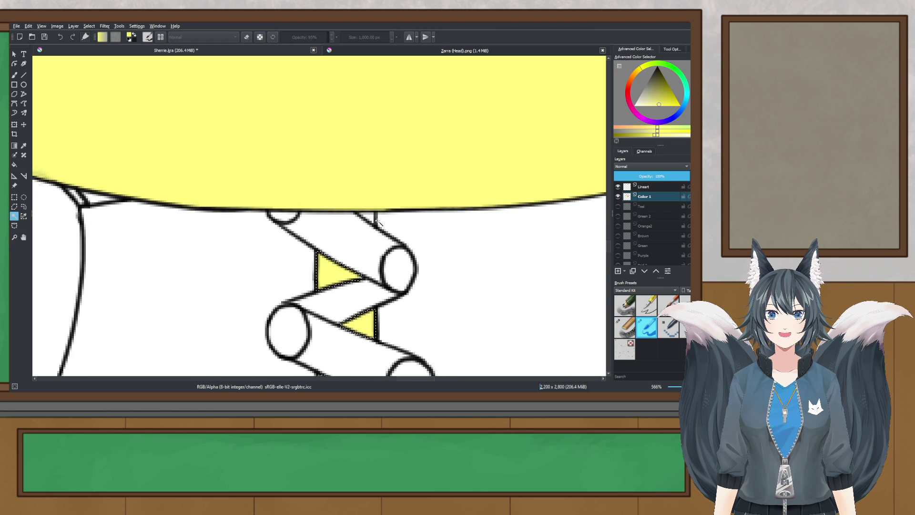
key("minus")
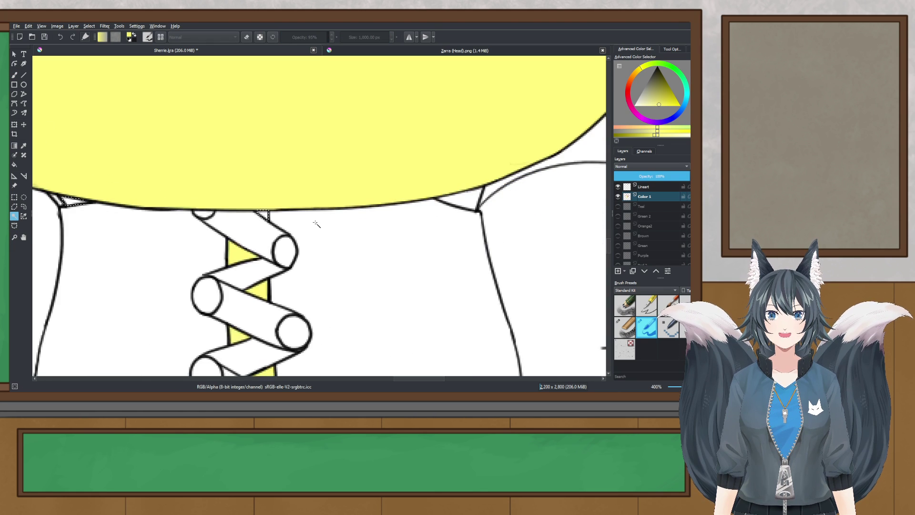
key("b")
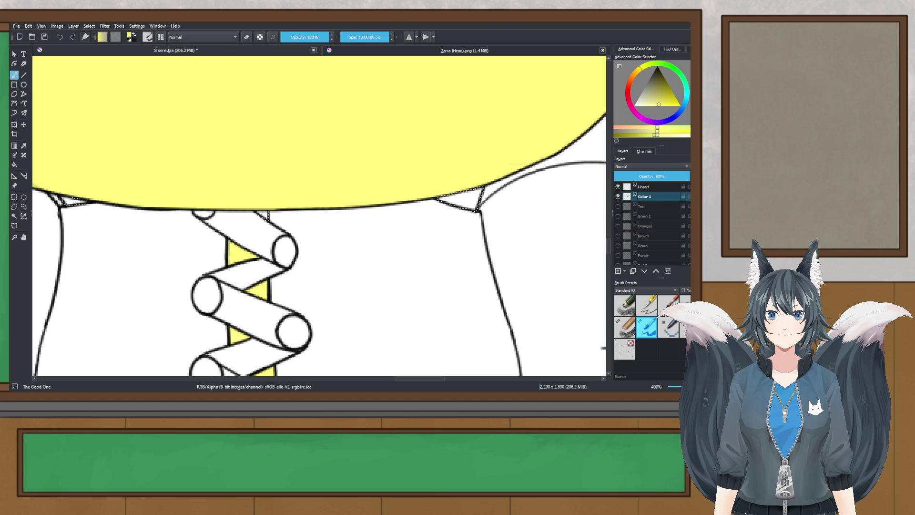
- Fill the selected gaps under the bodice with a slightly darker yellow, redoing the first attempt, and clear the selection
left_click(321, 176)
key("ctrl+z")
left_click(542, 164)
key("minus")
key("minus")
key("minus")
key("minus")
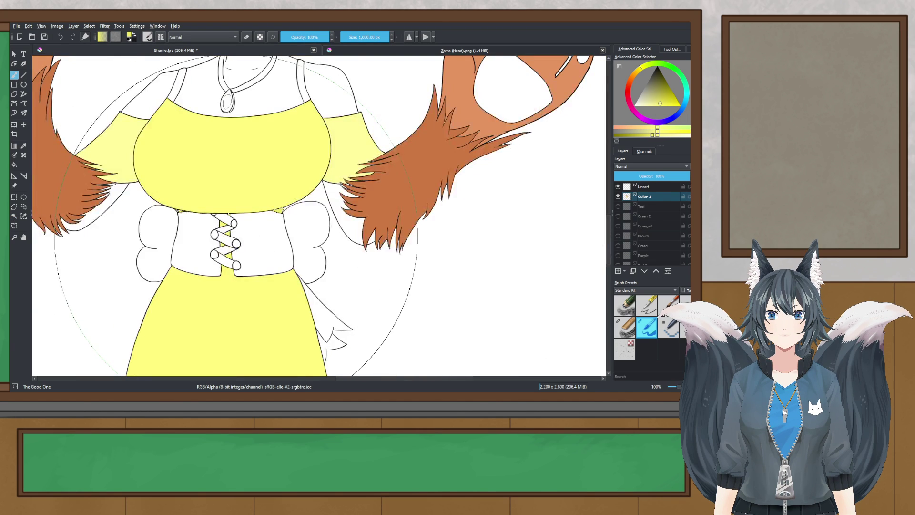
left_click(14, 197)
- Review the coloured outfit at full-figure view and save the drawing
key("minus")
key("minus")
key("minus")
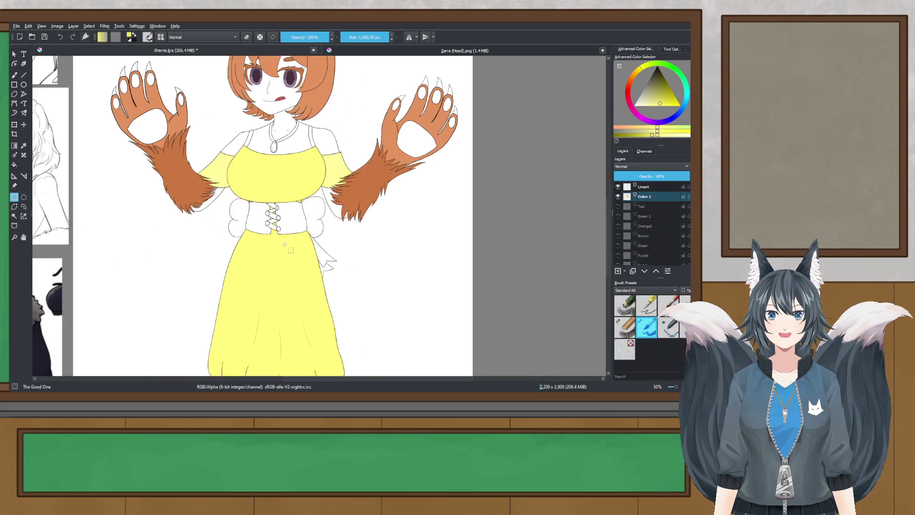
left_click_drag(296, 204, 299, 225)
key("ctrl+s")
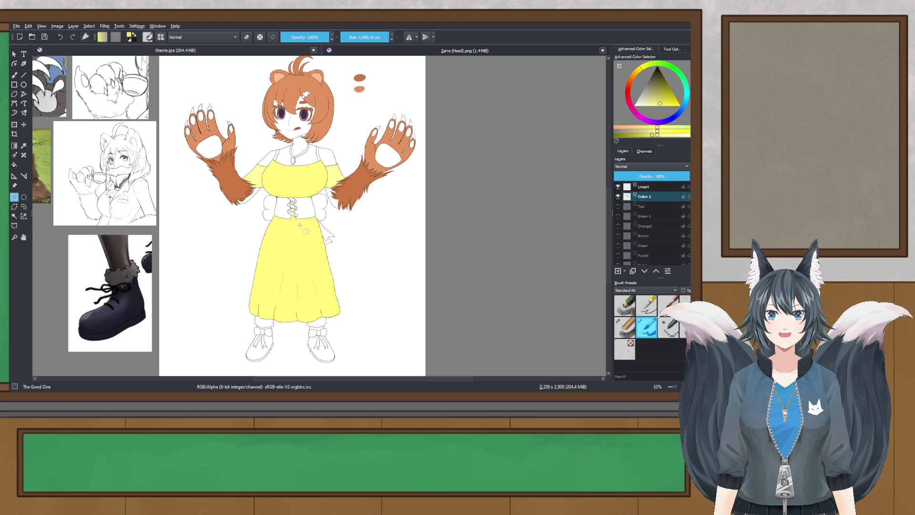
scroll(307, 308, "up", 1)
mouse_move(292, 221)
left_mouse_down()
mouse_move(292, 199)
mouse_move(295, 219)
left_mouse_up()
scroll(293, 174, "up", 1)
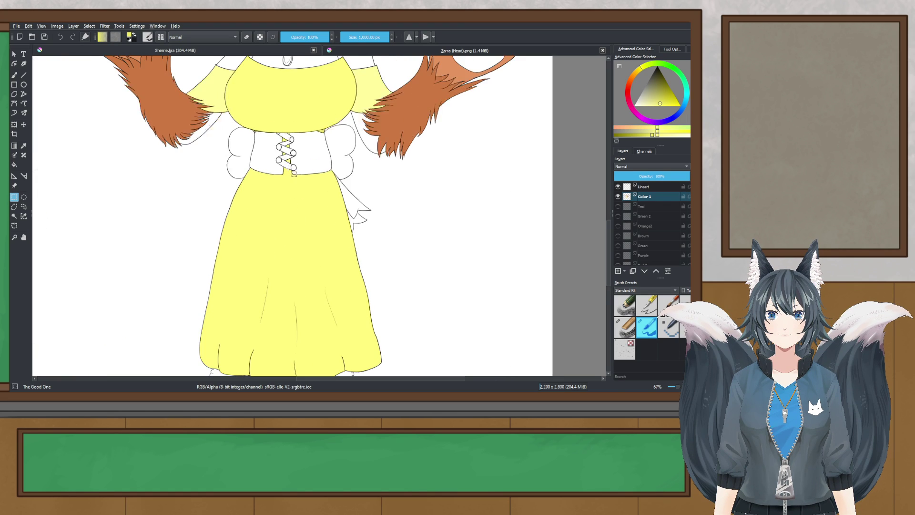
- Choose a red colour and select the bow loops and hanging ribbon tails beside the corset
left_click(628, 87)
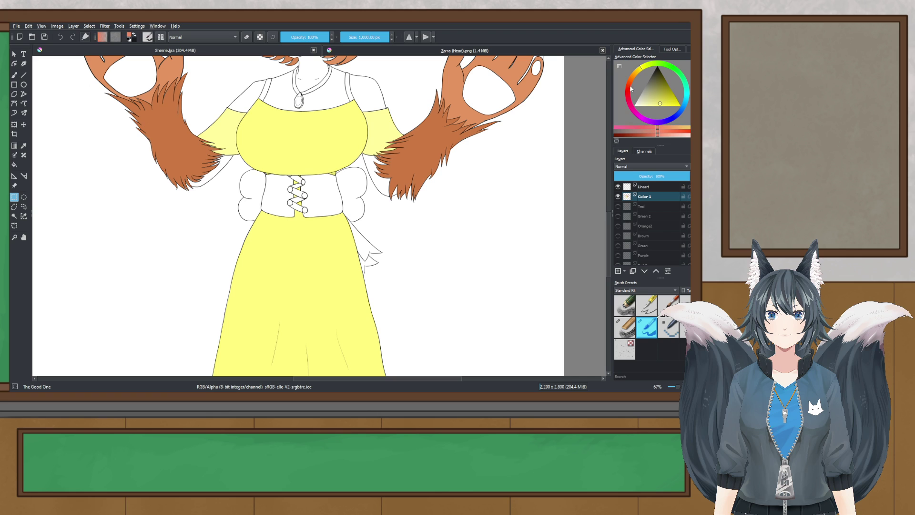
left_click(667, 96)
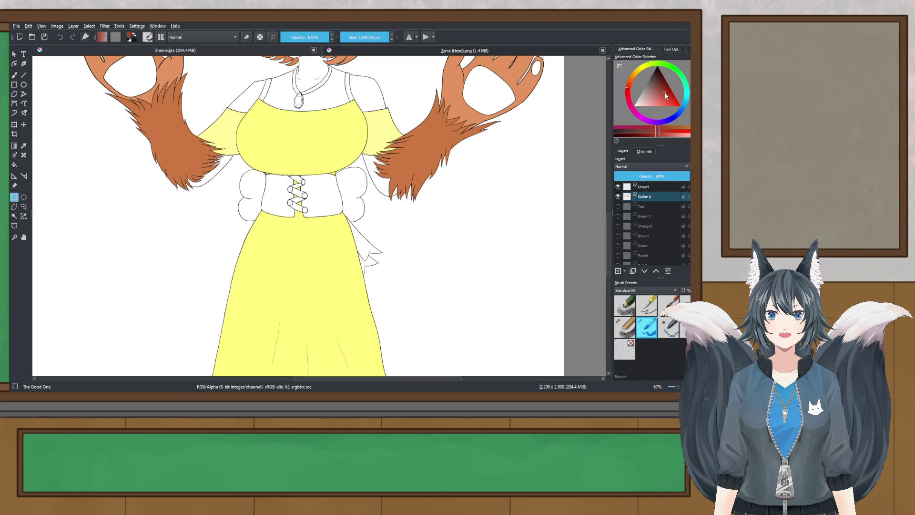
scroll(372, 161, "up", 1)
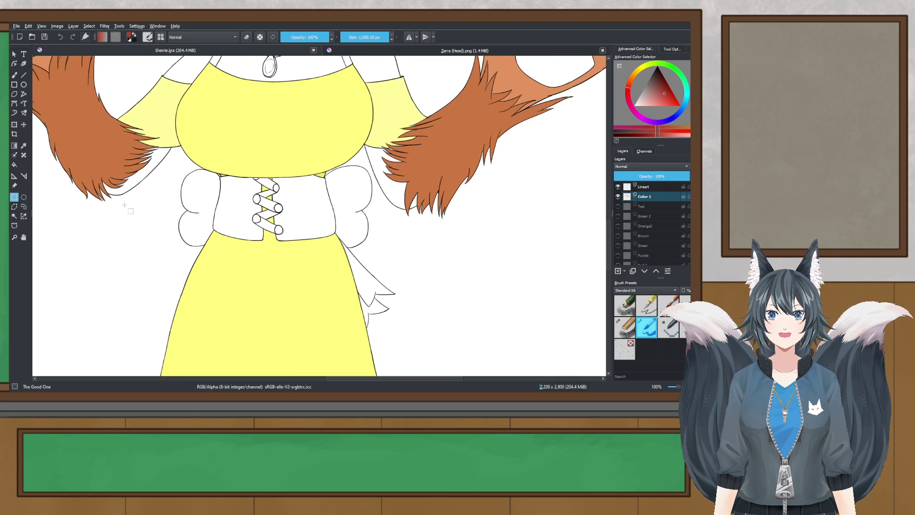
left_click(14, 216)
scroll(205, 201, "up", 1)
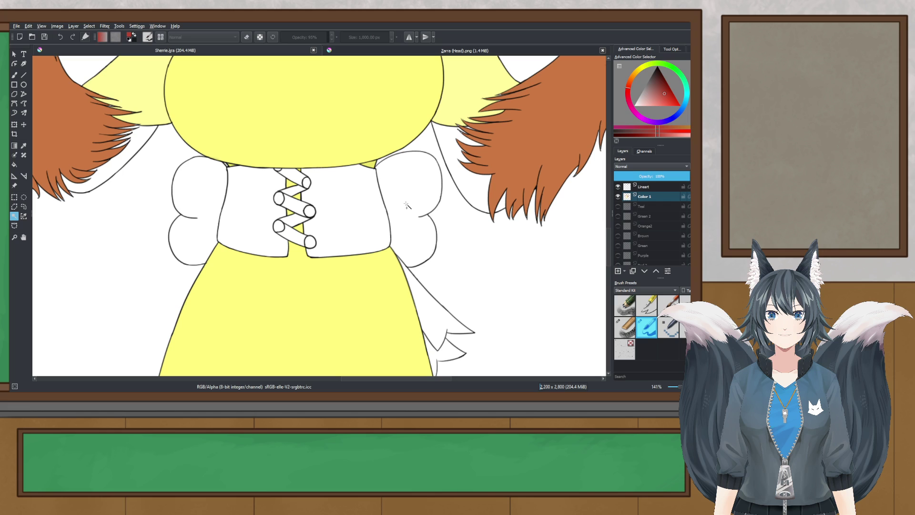
left_click(433, 352)
left_click(435, 323)
left_click(419, 208)
- Try the chosen red on the selected bow with a large brush, check it from farther out, and undo it
left_click(14, 75)
left_click(340, 274)
mouse_move(309, 278)
left_mouse_down()
mouse_move(272, 232)
mouse_move(282, 268)
left_mouse_up()
scroll(272, 232, "down", 3)
scroll(289, 264, "up", 1)
key("ctrl+z")
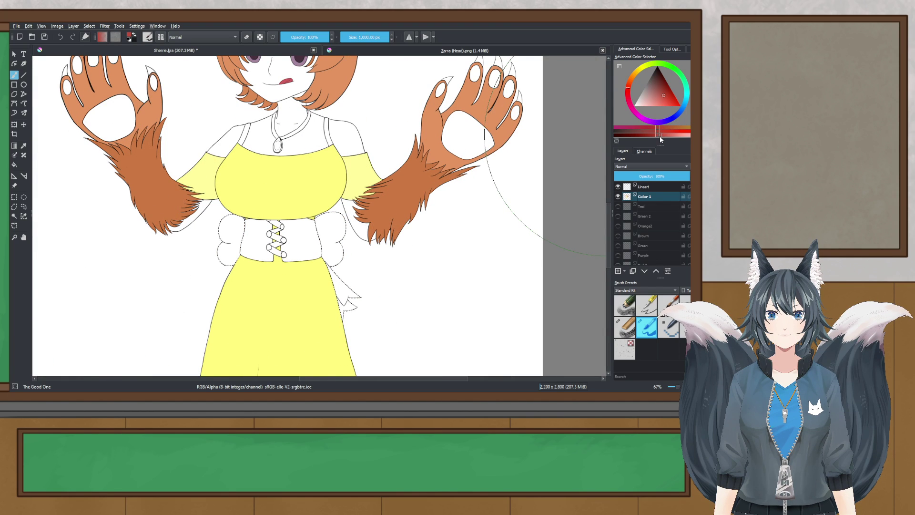
- Try a muted red and a darker brownish red on the bow and ribbons, undoing each
left_click(404, 280)
scroll(290, 240, "up", 1)
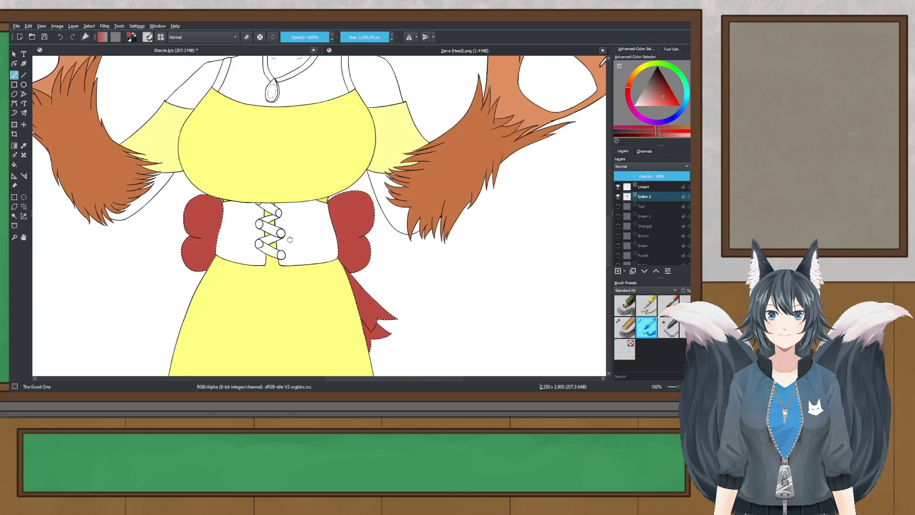
key("ctrl+z")
left_click(648, 130)
left_click(281, 229)
scroll(283, 234, "down", 2)
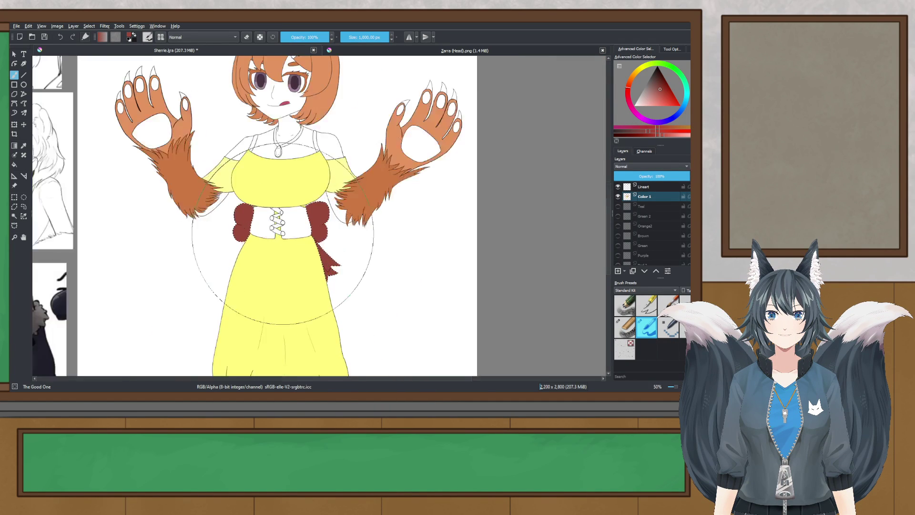
scroll(283, 222, "up", 1)
key("ctrl+z")
- Try a brighter red on the bow and ribbons, compare it at several zoom levels, and undo it
left_click(666, 99)
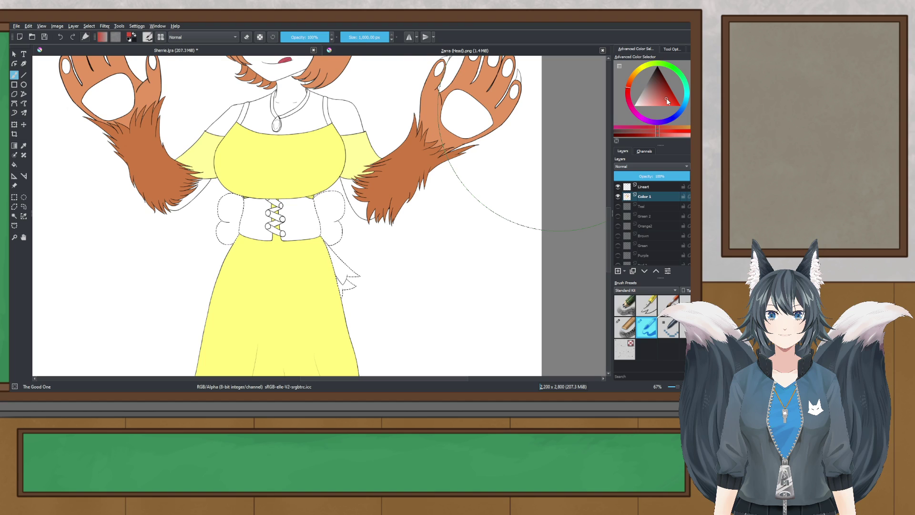
left_click(282, 238)
scroll(276, 242, "down", 2)
scroll(279, 242, "up", 2)
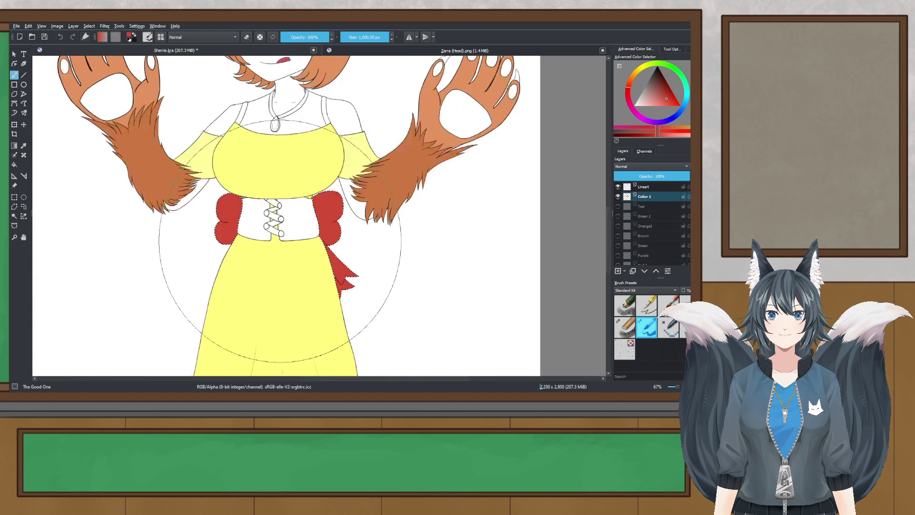
scroll(280, 242, "down", 1)
key("ctrl+z")
- Try a light coral red on the selected bow and ribbon tails, and undo it
left_click(662, 104)
mouse_move(337, 299)
left_mouse_down()
mouse_move(322, 315)
mouse_move(275, 256)
left_mouse_up()
scroll(275, 254, "down", 1)
scroll(276, 254, "up", 2)
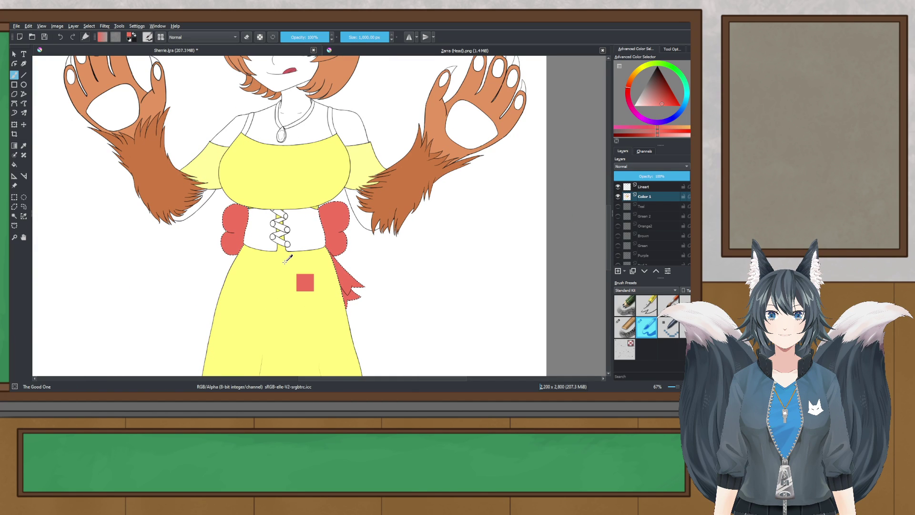
key("ctrl+z")
- Test a medium red and a darker, duller red on the bow, undoing both
left_click(665, 102)
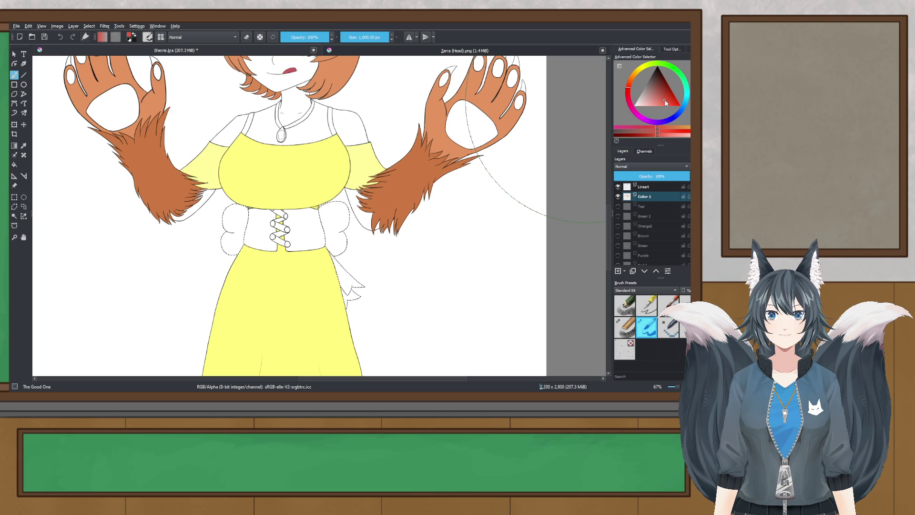
left_click(257, 260)
scroll(254, 256, "down", 1)
key("ctrl+z")
left_click(663, 90)
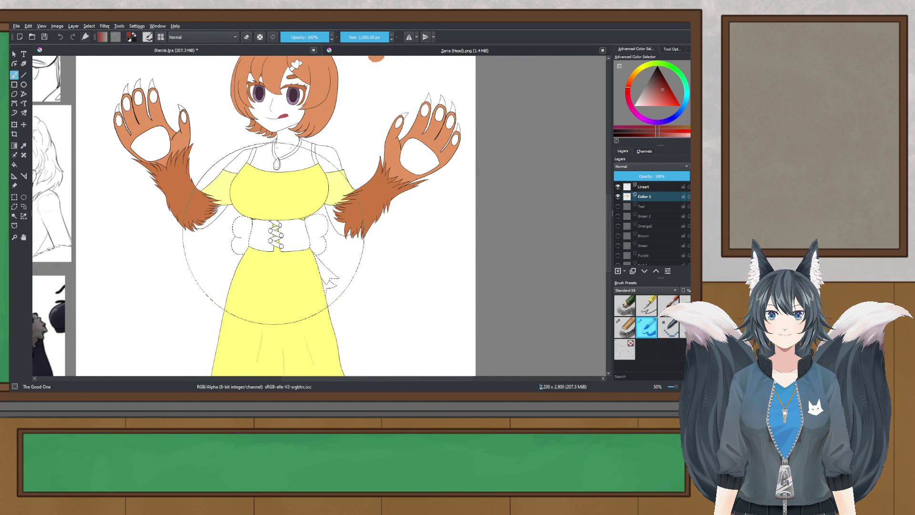
key("ctrl+z")
- Try a deep maroon on the bow and ribbons, compare it with the whole figure, and undo it
left_click(671, 87)
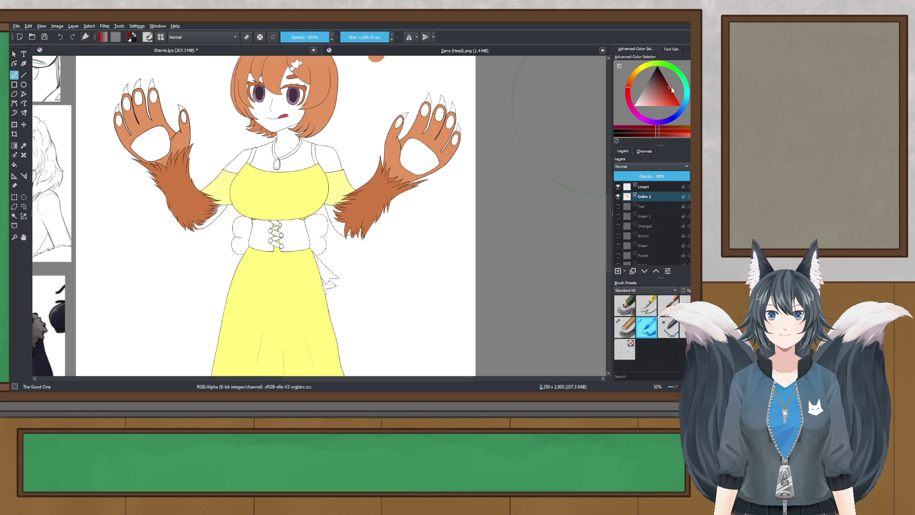
left_click(247, 270)
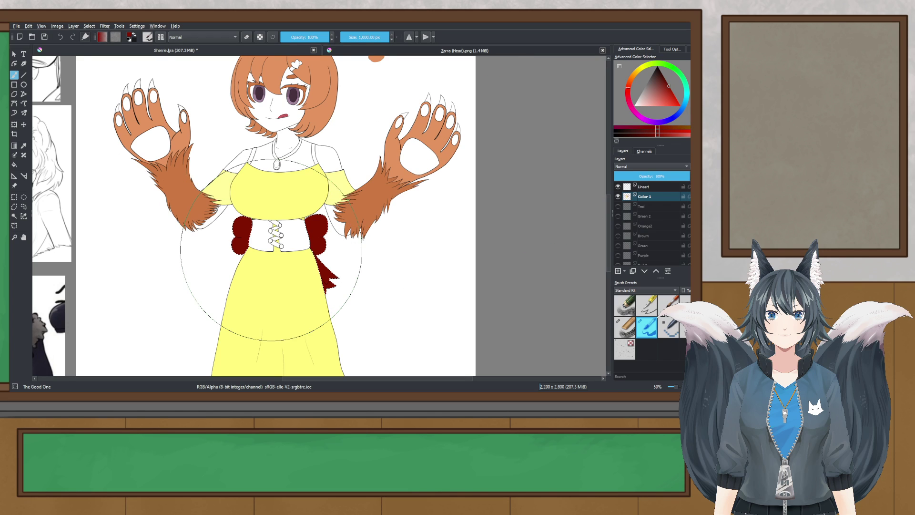
scroll(271, 250, "down", 3)
scroll(272, 250, "up", 4)
key("ctrl+z")
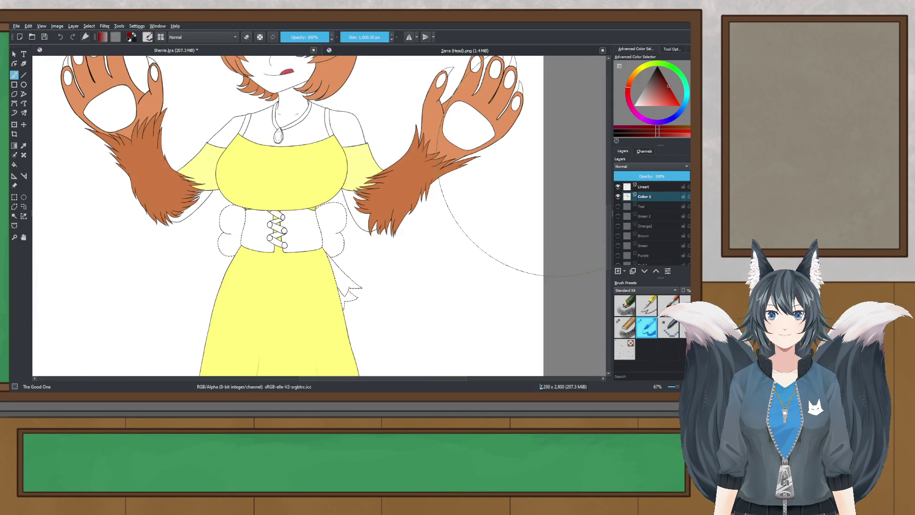
- Try a saturated deep red and a brighter one on the bow, review the full figure, and remove the colour
left_click(673, 94)
left_click(286, 281)
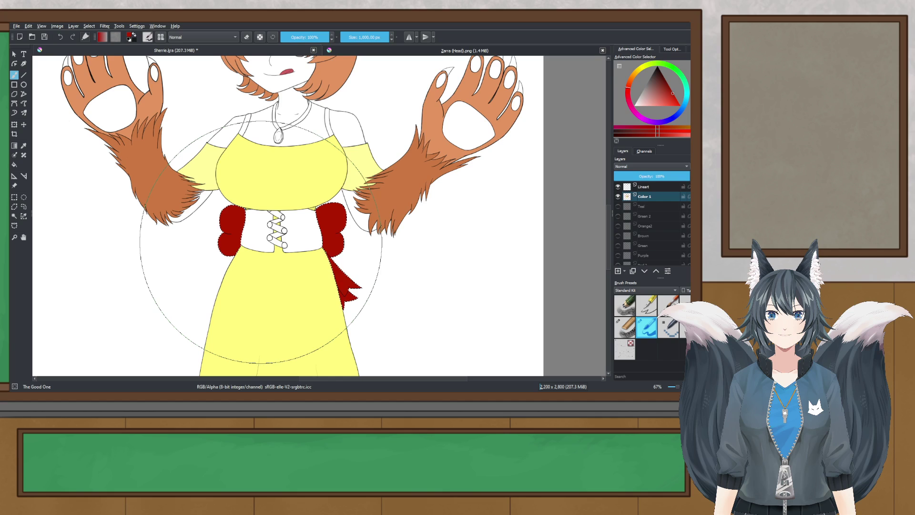
left_click(670, 97)
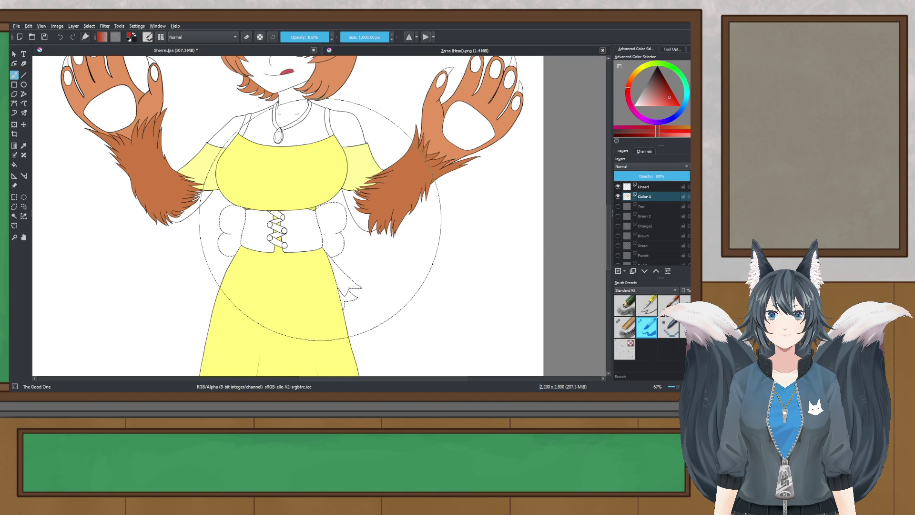
left_click(320, 219)
scroll(496, 276, "down", 2)
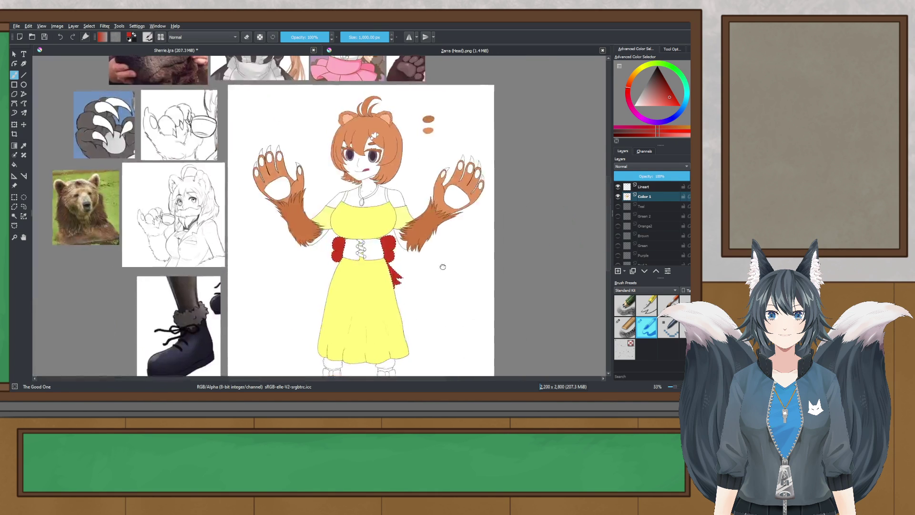
left_click_drag(499, 274, 493, 258)
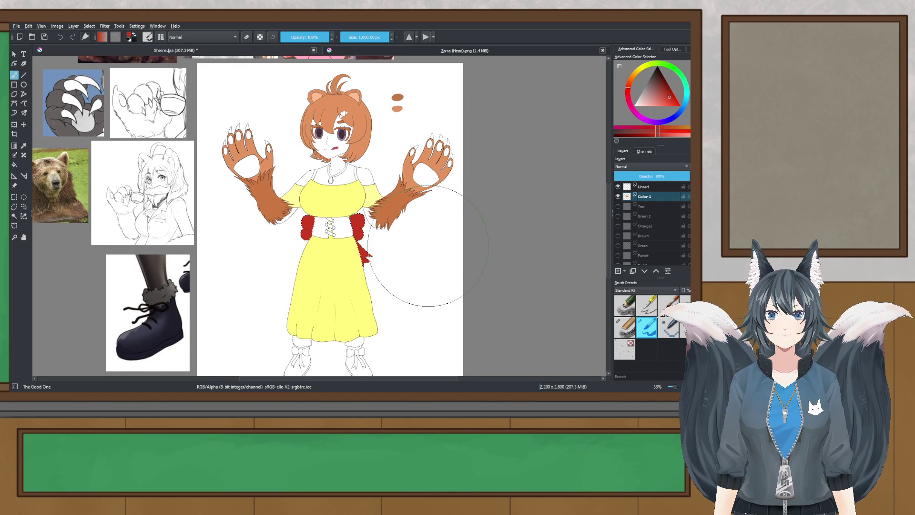
scroll(349, 222, "down", 2)
key("Delete")
- Try a salmon pink and a muted red on the selected bow and ribbons, undoing each
scroll(350, 222, "up", 1)
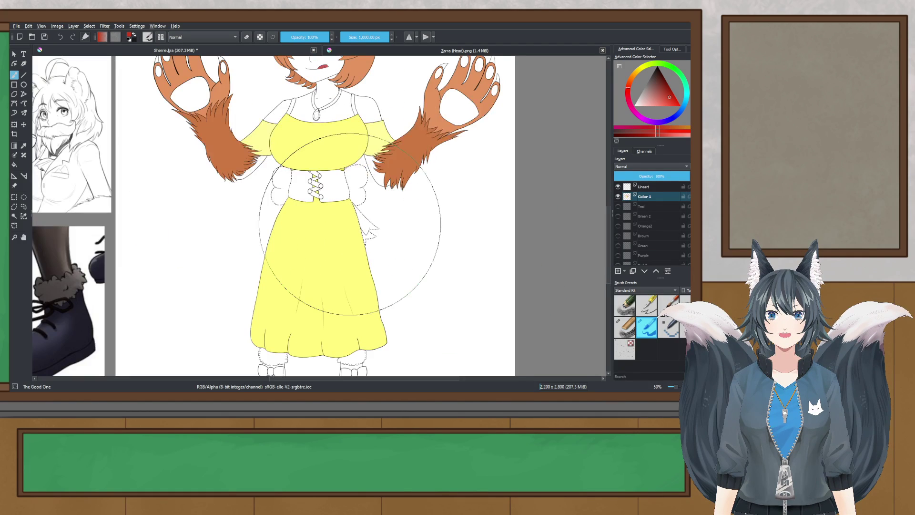
mouse_move(350, 223)
left_mouse_down()
mouse_move(328, 183)
mouse_move(337, 250)
left_mouse_up()
scroll(301, 224, "up", 1)
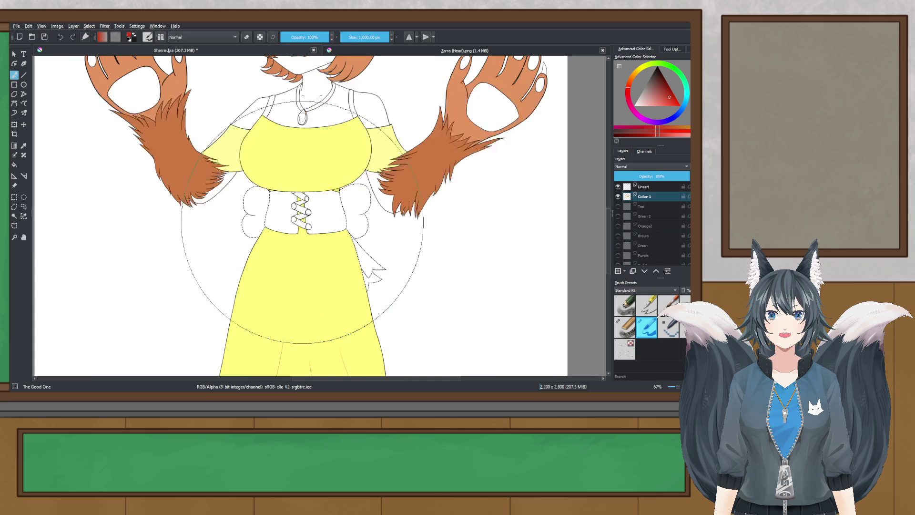
left_click_drag(303, 223, 292, 288)
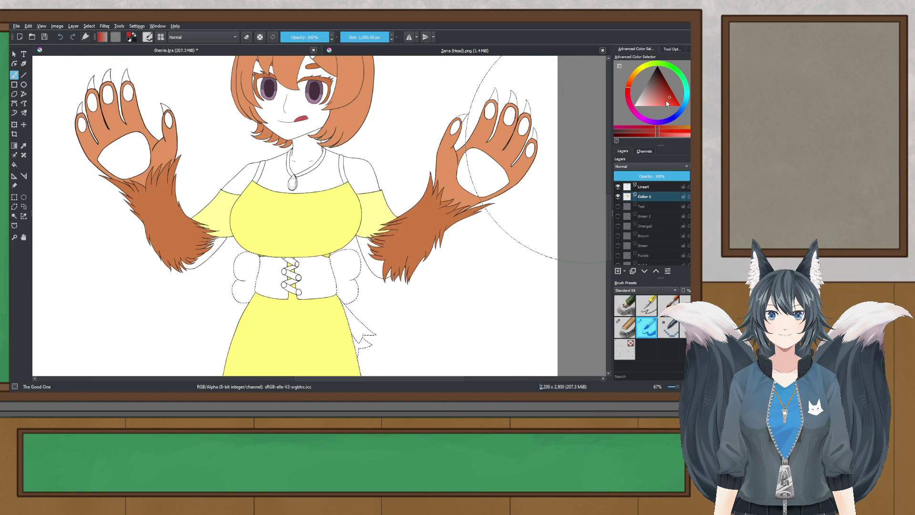
left_click(659, 105)
left_click(310, 305)
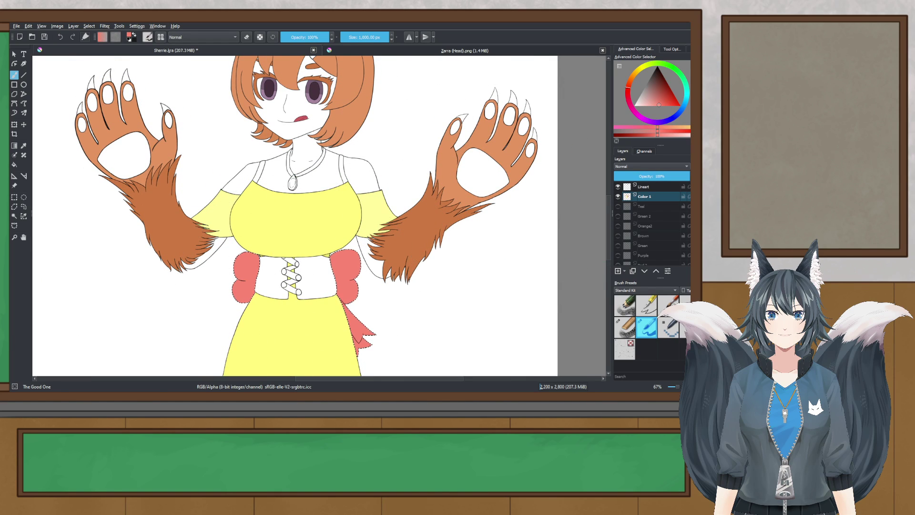
key("ctrl+z")
left_click(663, 94)
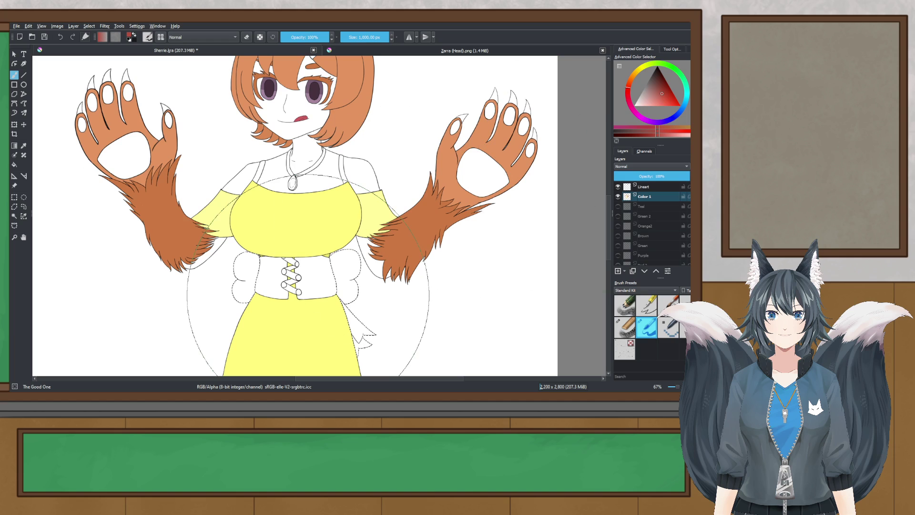
key("ctrl+z")
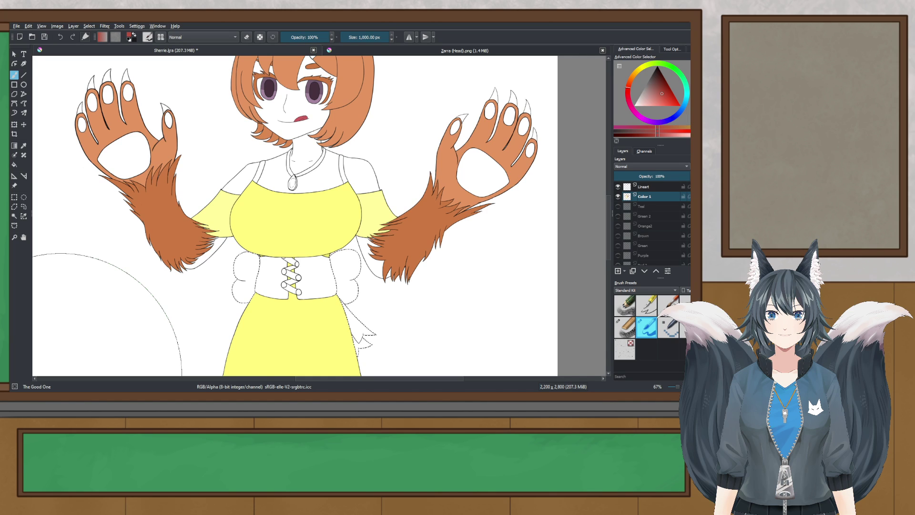
left_click(17, 290)
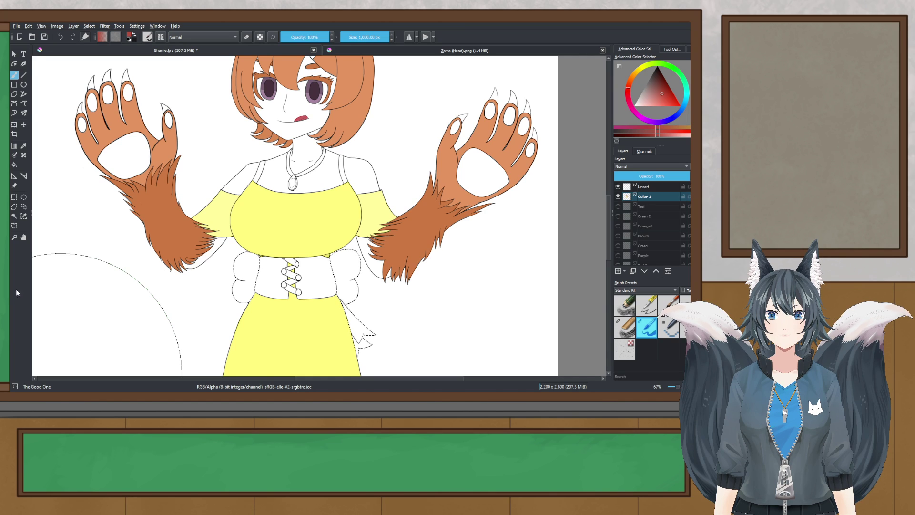
- Switch to green, try a medium and a light green on the bow and ribbons, and undo both
left_click(674, 70)
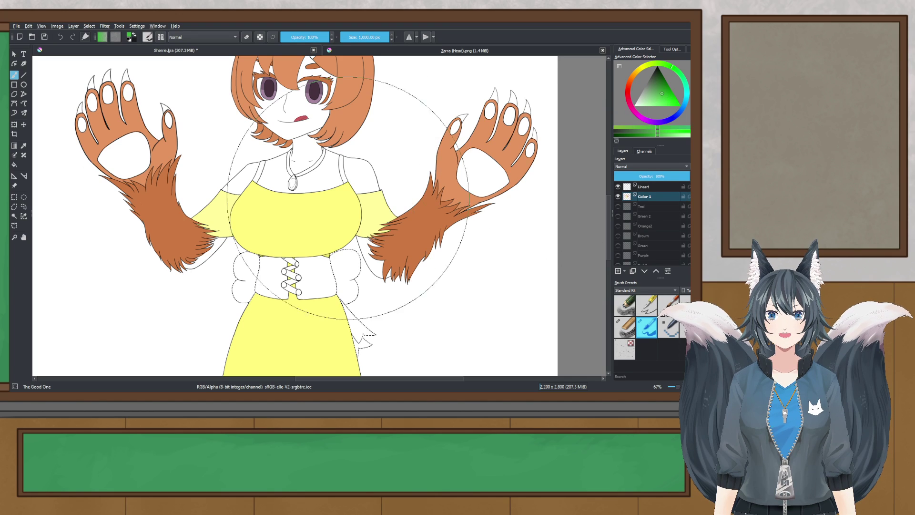
left_click(312, 275)
key("ctrl+z")
left_click(656, 101)
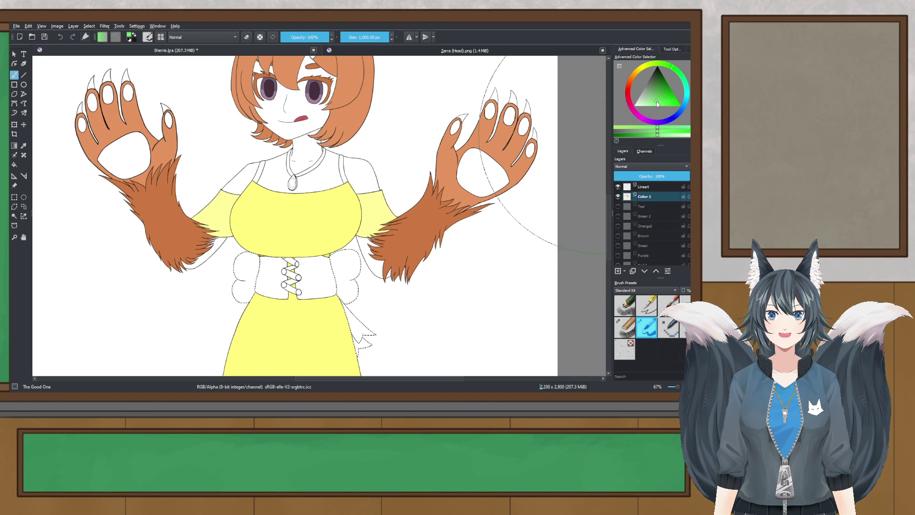
left_click(298, 263)
scroll(309, 265, "down", 1)
left_click_drag(311, 261, 328, 220)
scroll(328, 222, "up", 1)
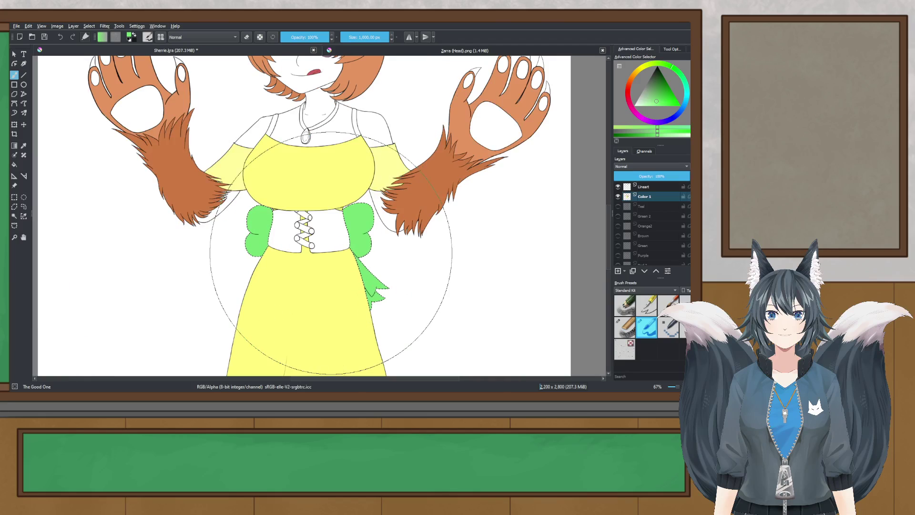
key("ctrl+z")
- Try darker greens on the bow and ribbons, compare them with the whole outfit, and undo them
left_click(664, 87)
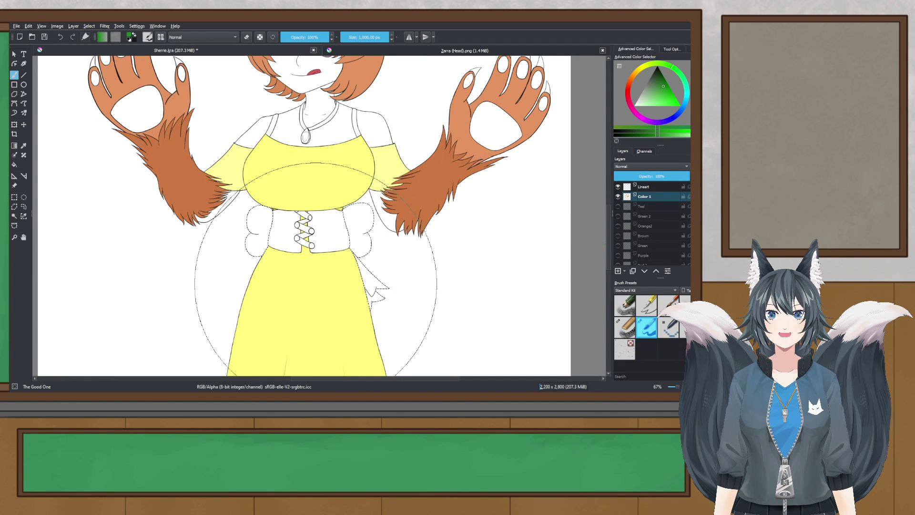
left_click(310, 298)
key("ctrl+z")
left_click(662, 133)
left_click(334, 267)
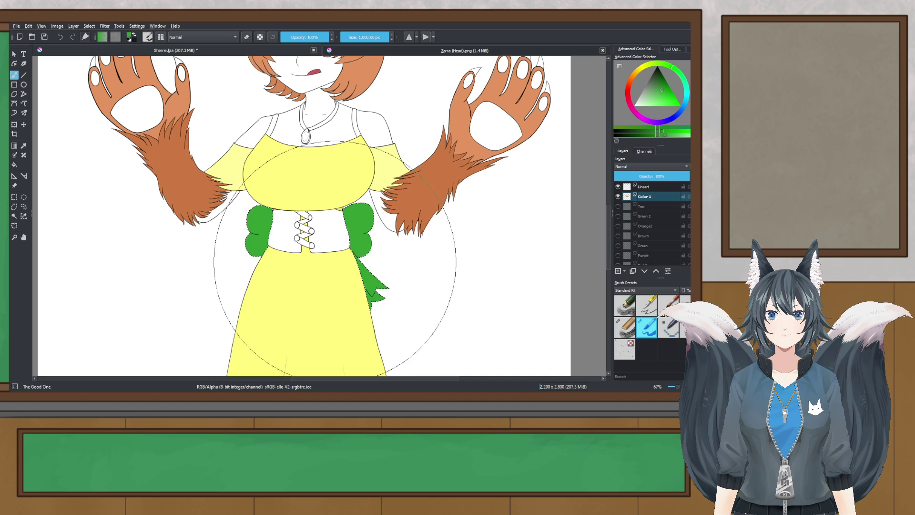
scroll(306, 258, "down", 3)
scroll(300, 243, "up", 3)
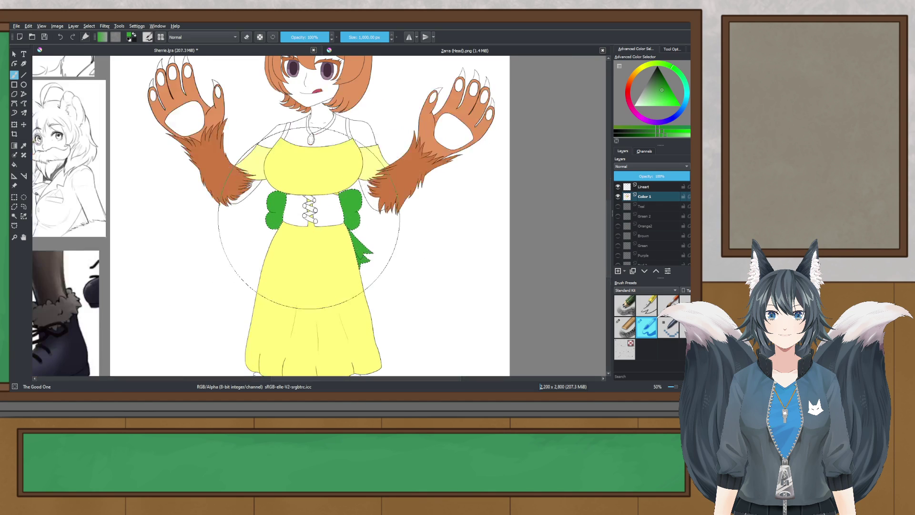
key("ctrl+z")
- Clear the selection around the uncoloured bow and save the drawing
left_click(15, 197)
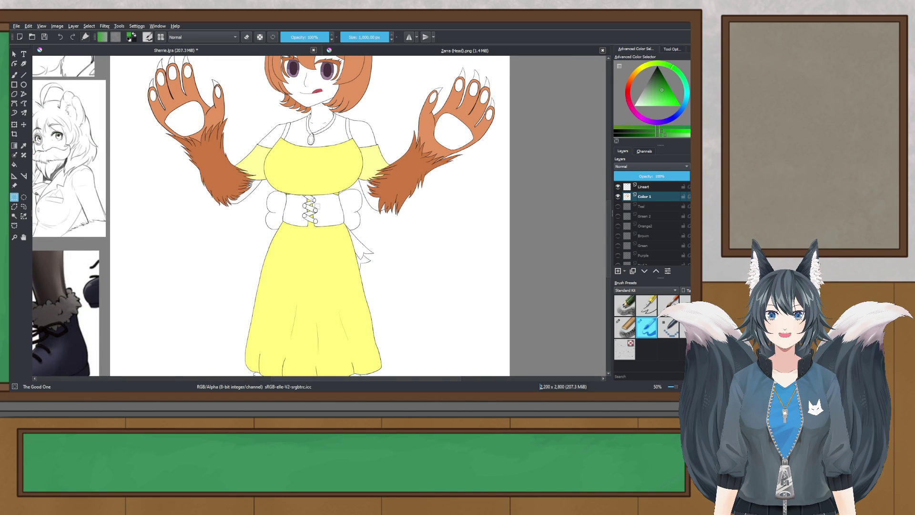
scroll(305, 214, "down", 1)
key("ctrl+s")
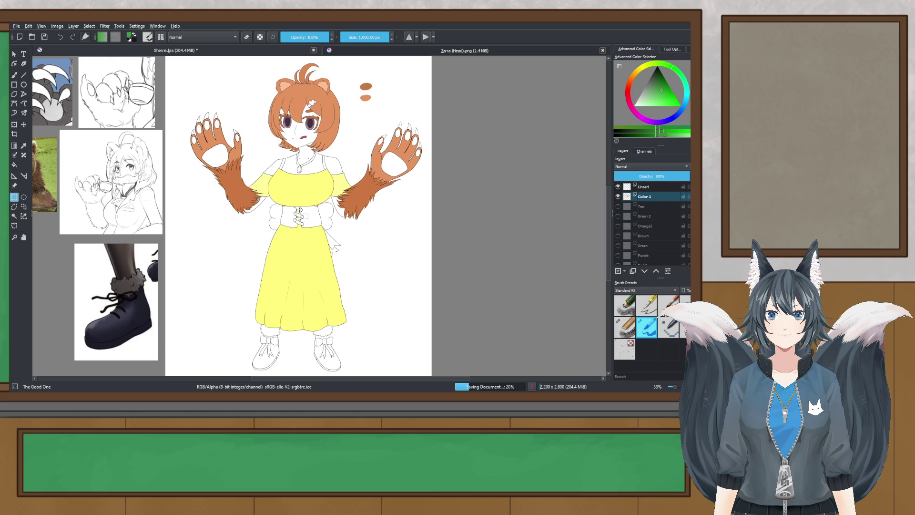
- Sample the dark purple from the character's pupil as the painting colour
scroll(305, 217, "up", 2)
left_click_drag(325, 339, 308, 310)
scroll(322, 122, "up", 4)
left_click_drag(317, 132, 359, 184)
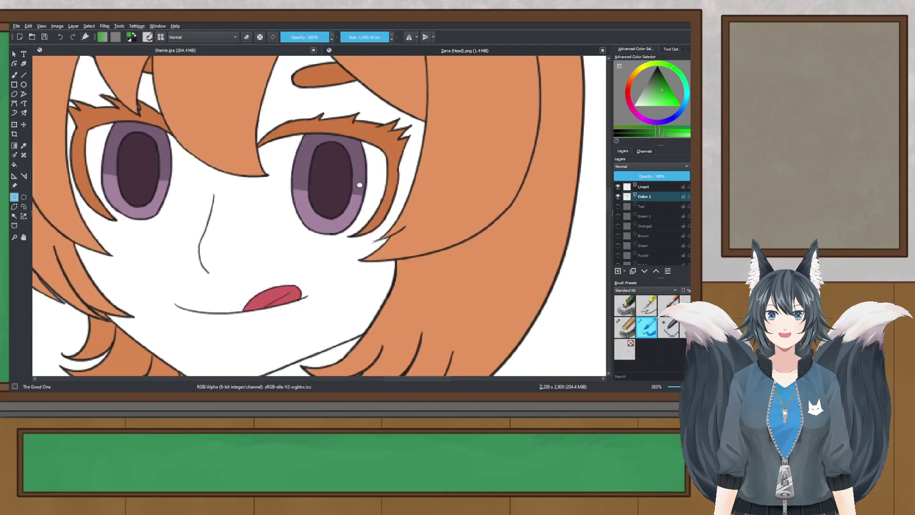
key("p")
left_click(327, 184)
scroll(315, 177, "down", 4)
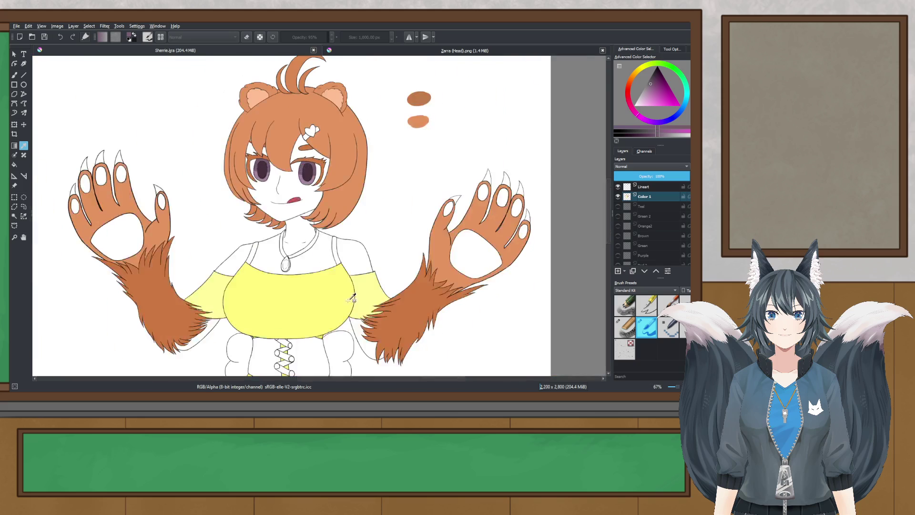
- Select the bow loops and hanging ribbon tails beside the corset, and adjust the sampled purple's shade slightly
scroll(333, 282, "down", 3)
scroll(320, 261, "up", 1)
scroll(265, 190, "up", 1)
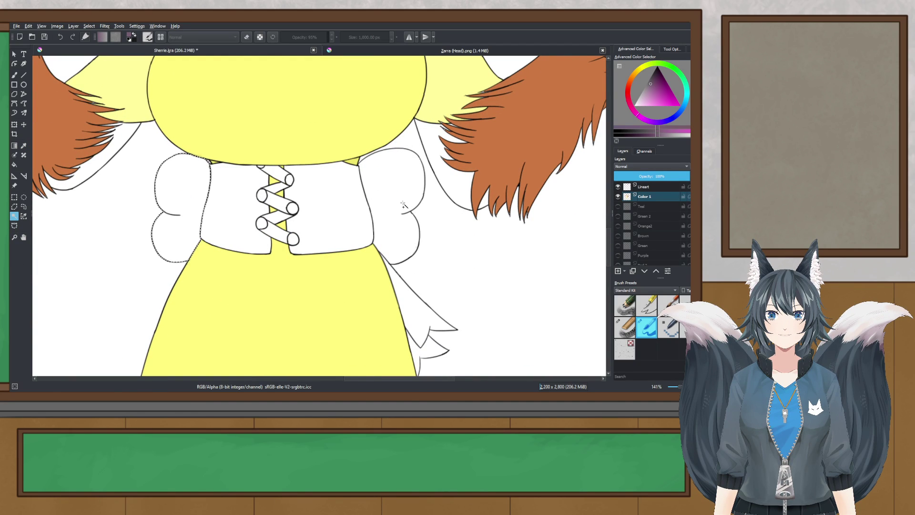
left_click(413, 328, "shift")
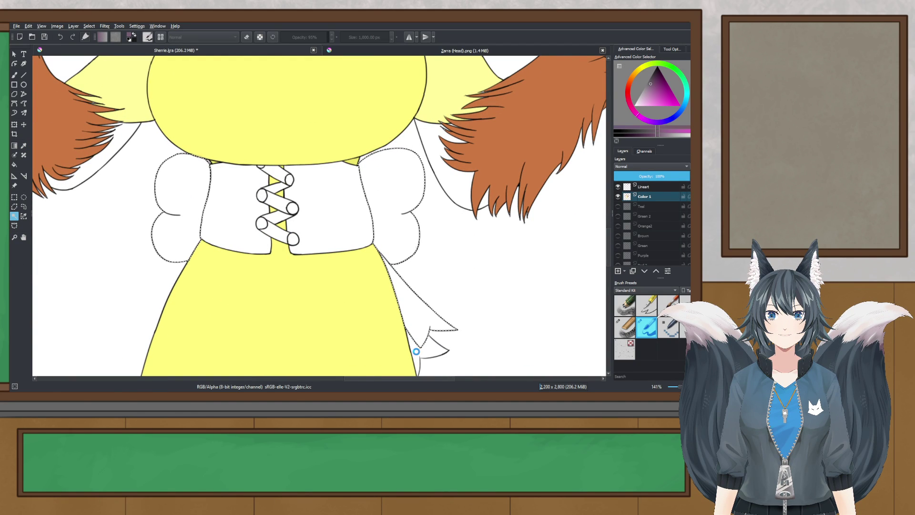
left_click(652, 135)
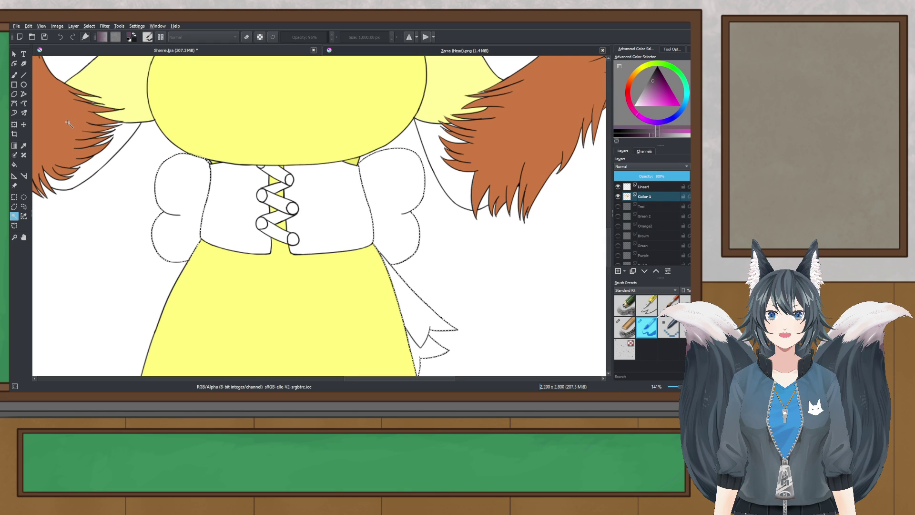
- Try painting the selected waist bow in a dark greyish purple and undo the stroke
left_click(15, 75)
scroll(230, 191, "down", 1)
left_click(254, 218)
scroll(254, 218, "down", 2)
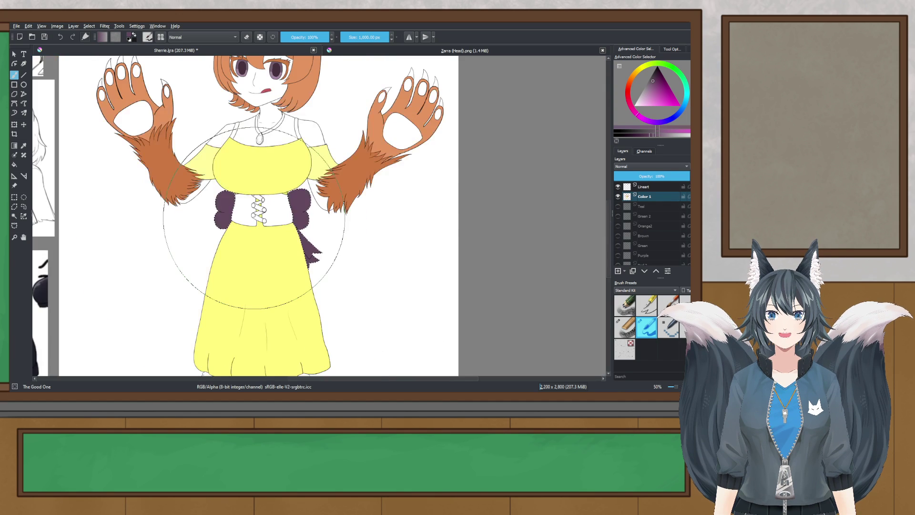
scroll(254, 218, "down", 1)
left_click_drag(254, 217, 266, 244)
scroll(266, 243, "up", 1)
key("ctrl+z")
- Choose a deeper, more saturated purple and test it on the selected waist bow
left_click(660, 137)
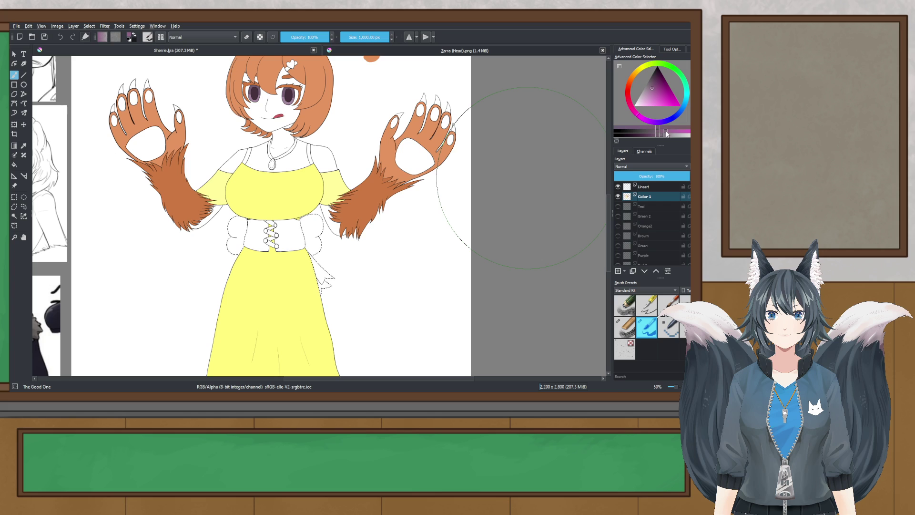
left_click(654, 100)
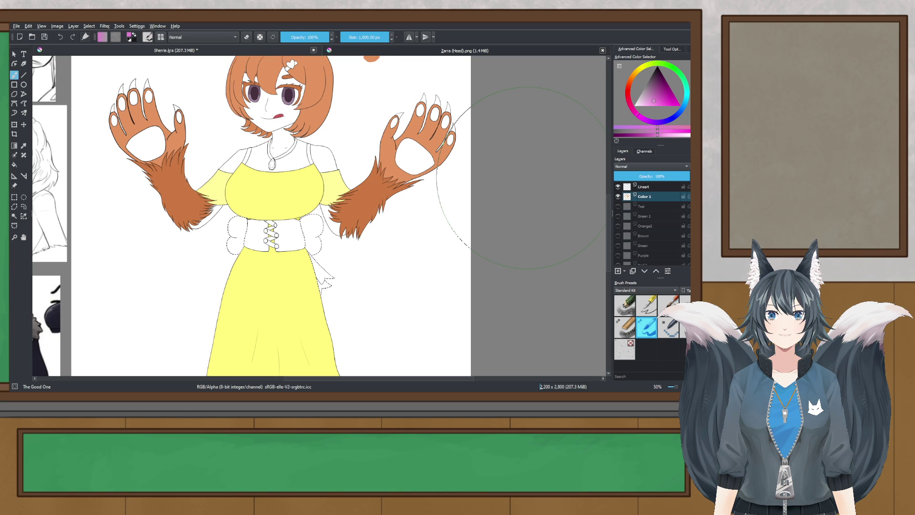
left_click(653, 80)
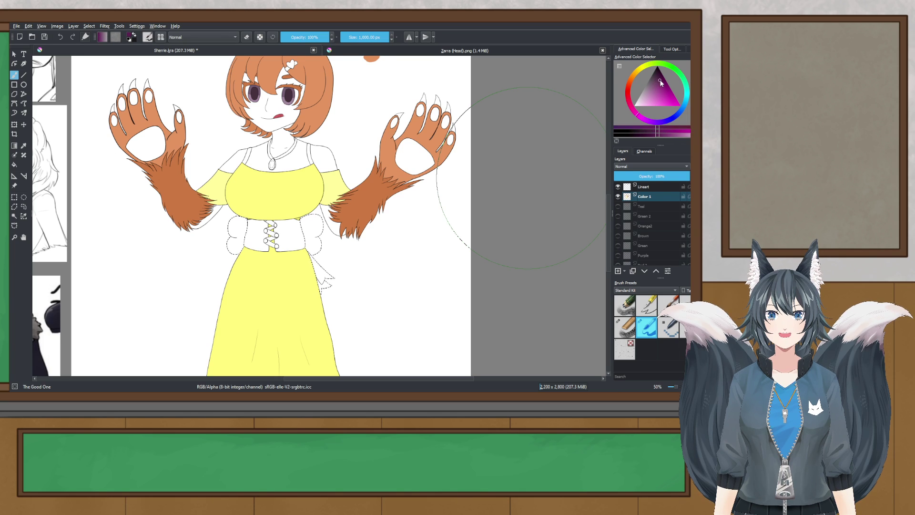
left_click(272, 234)
scroll(275, 234, "down", 2)
scroll(276, 234, "up", 2)
key("ctrl+z")
key("ctrl+shift+z")
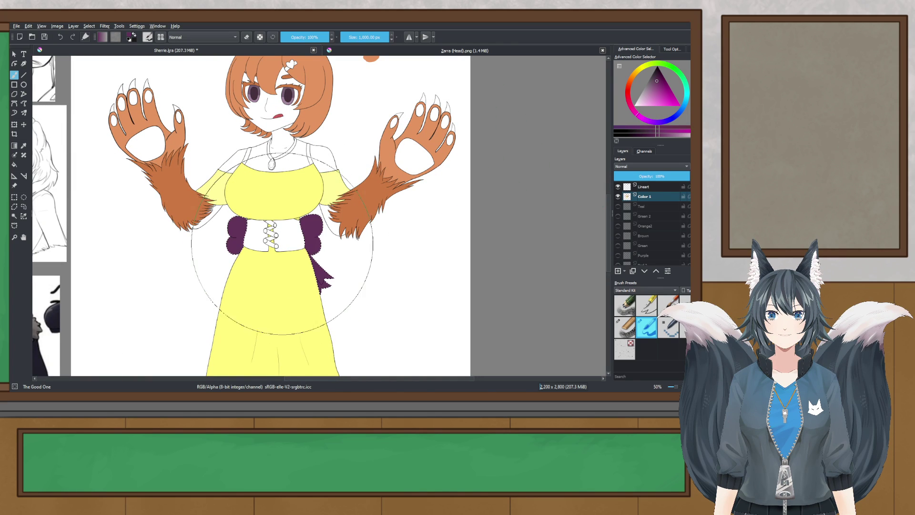
- Compare the deep purple bow with the whole character and undo the paint
left_click_drag(289, 257, 314, 265)
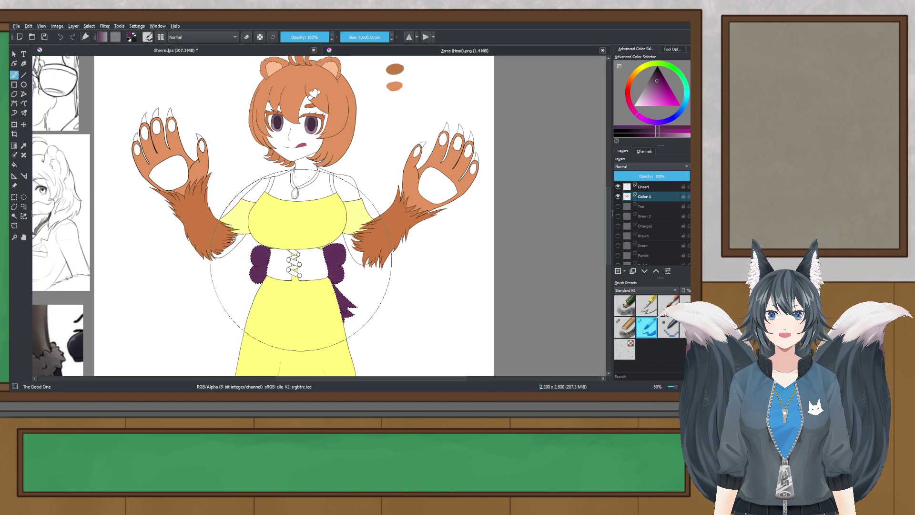
scroll(370, 274, "down", 3)
left_click_drag(369, 337, 358, 299)
scroll(353, 265, "up", 3)
left_click_drag(319, 179, 310, 234)
key("ctrl+z")
left_click_drag(226, 280, 180, 293)
scroll(180, 289, "up", 3)
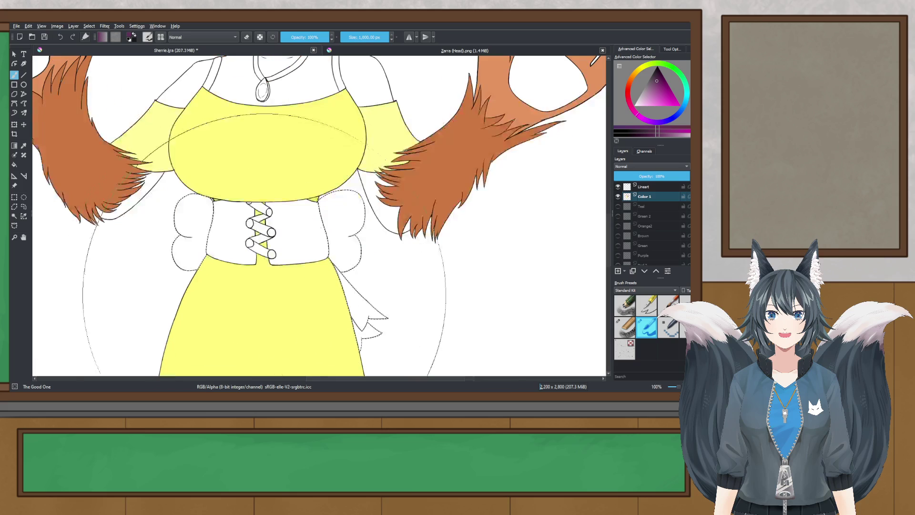
- Try a lighter medium purple on the waist bow and compare it with the full figure
left_click(653, 88)
left_click(281, 267)
scroll(280, 265, "down", 3)
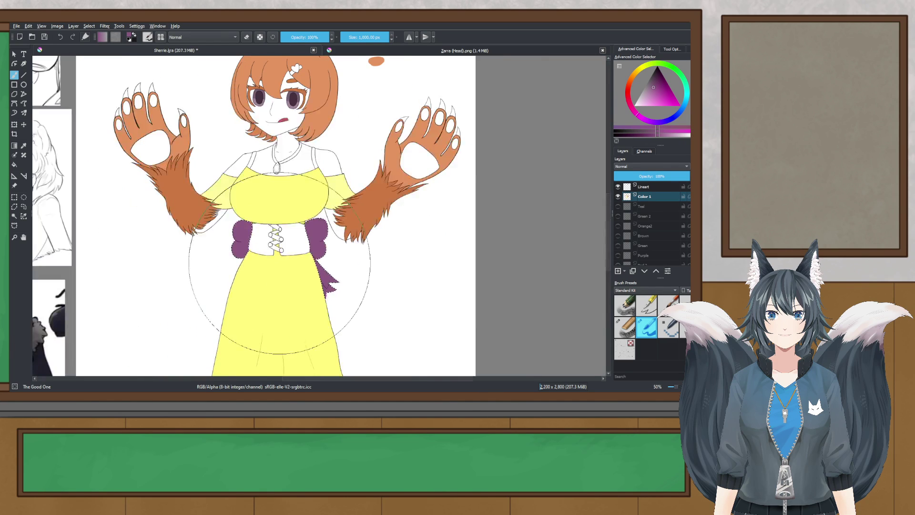
scroll(279, 264, "down", 3)
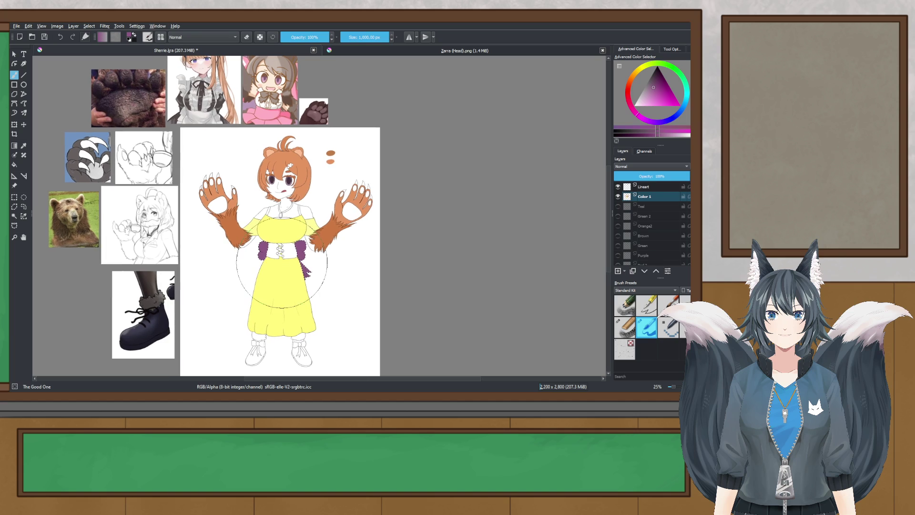
scroll(282, 261, "up", 1)
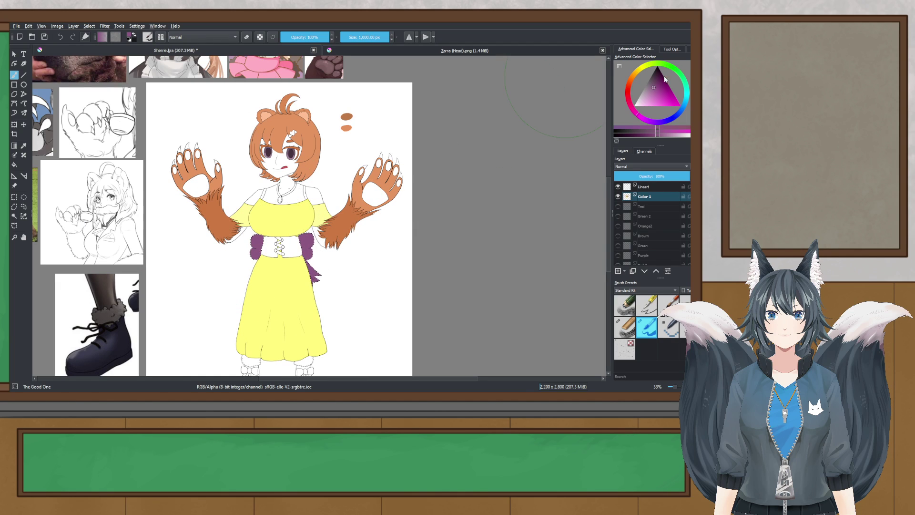
- Test a paler, greyer purple on the waist bow, clear the selection, and undo back to the unpainted bow
left_click(664, 136)
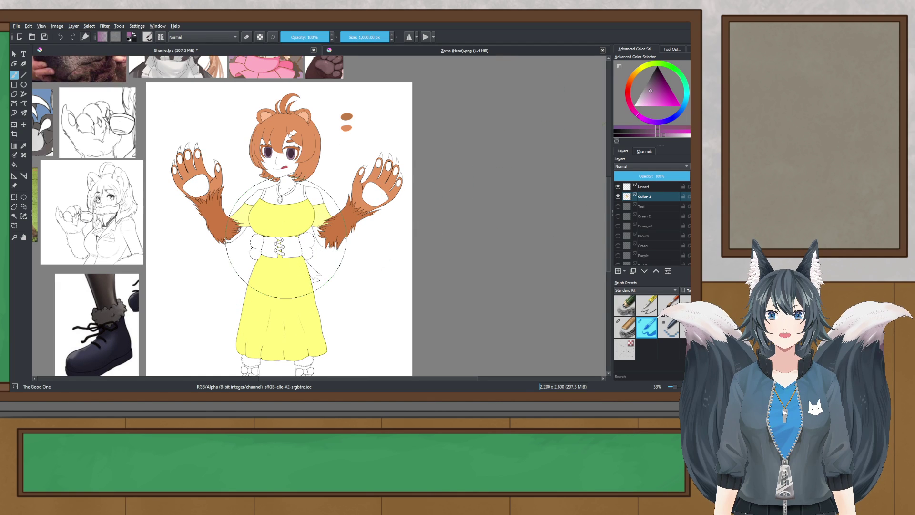
key("ctrl+r")
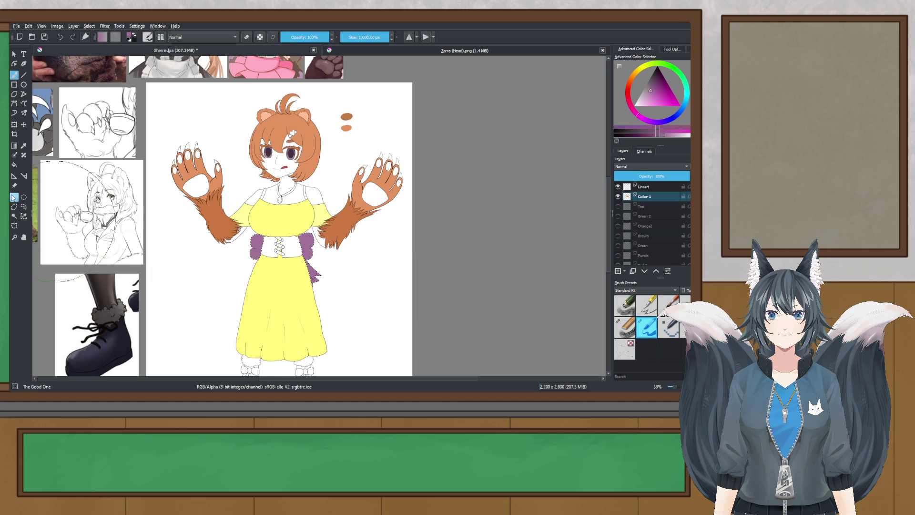
left_click_drag(231, 213, 263, 191)
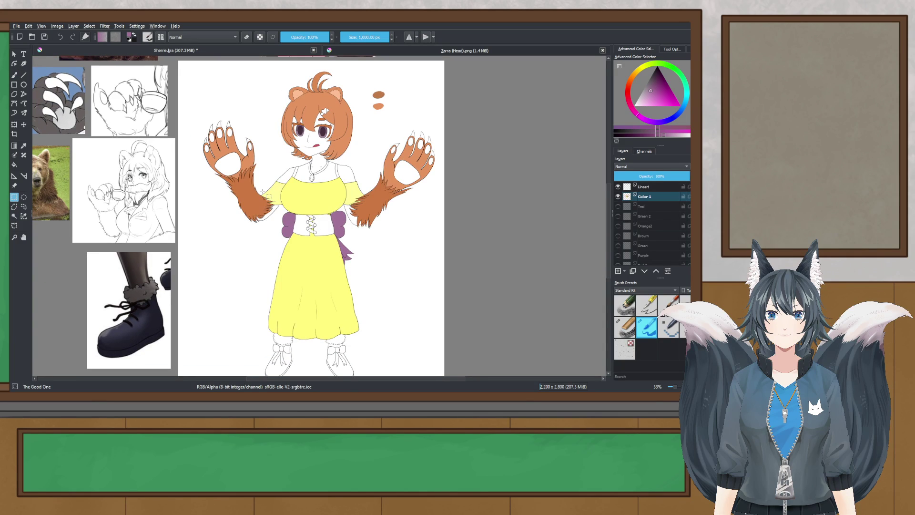
key("ctrl+z")
key("ctrl+z")
key("ctrl+z")
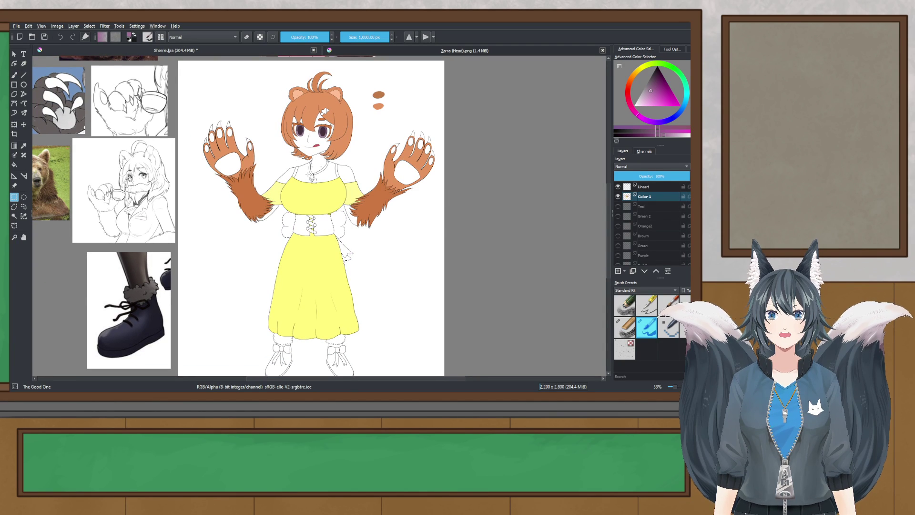
scroll(326, 254, "up", 3)
scroll(326, 255, "down", 2)
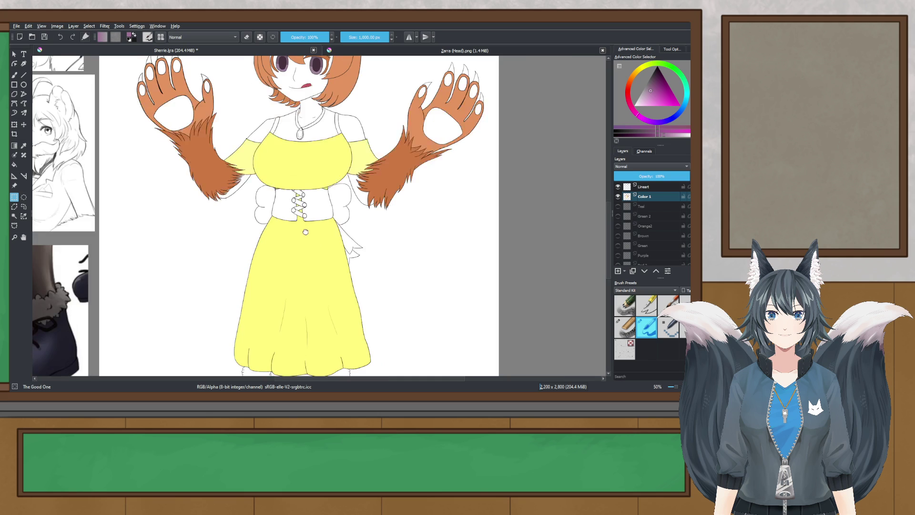
scroll(314, 245, "up", 1)
left_click_drag(267, 139, 317, 216)
scroll(296, 164, "up", 1)
scroll(308, 165, "down", 1)
scroll(310, 248, "down", 1)
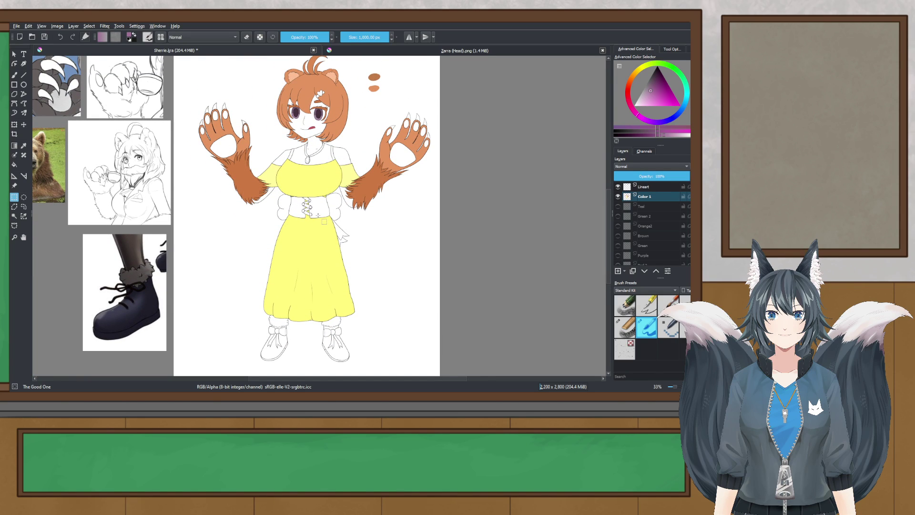
scroll(318, 215, "up", 4)
left_click(322, 213)
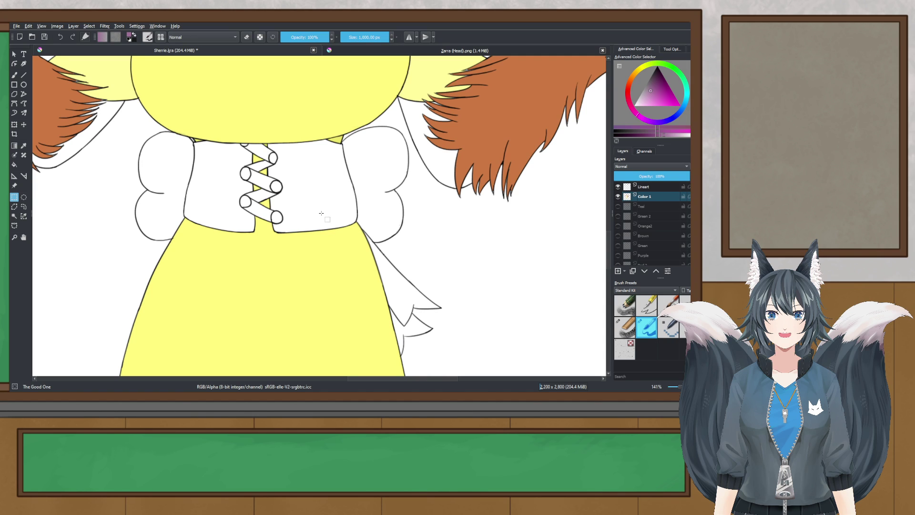
- Try brushing the pale greyish purple over the bow loops and upper tail and undo it
left_click(15, 74)
left_click_drag(62, 107, 296, 205)
scroll(305, 212, "down", 1)
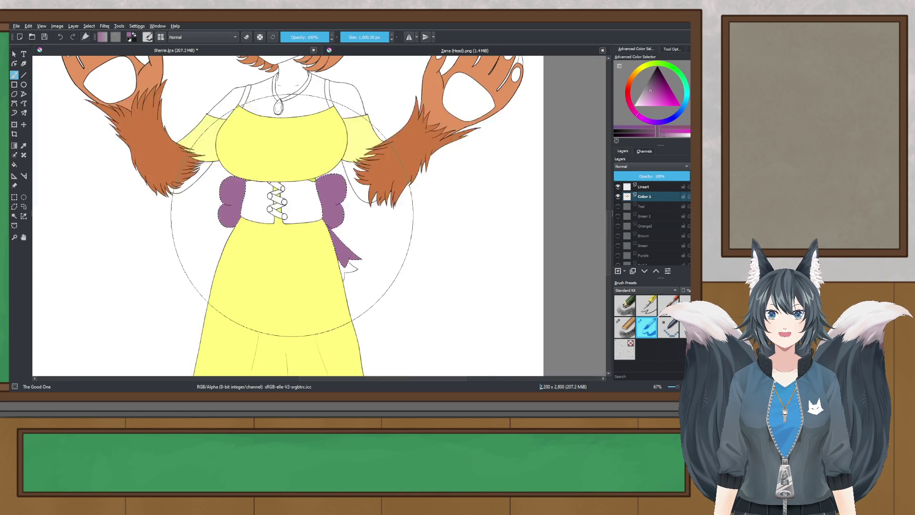
key("ctrl+z")
- Add the lower tail piece to the bow selection and paint the whole bow pale greyish purple
left_click(14, 216)
scroll(360, 277, "up", 3)
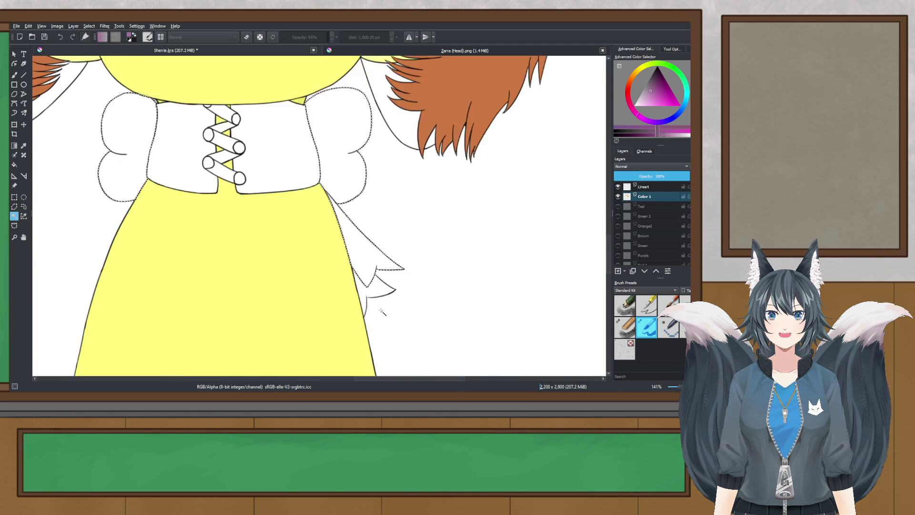
scroll(360, 277, "down", 4)
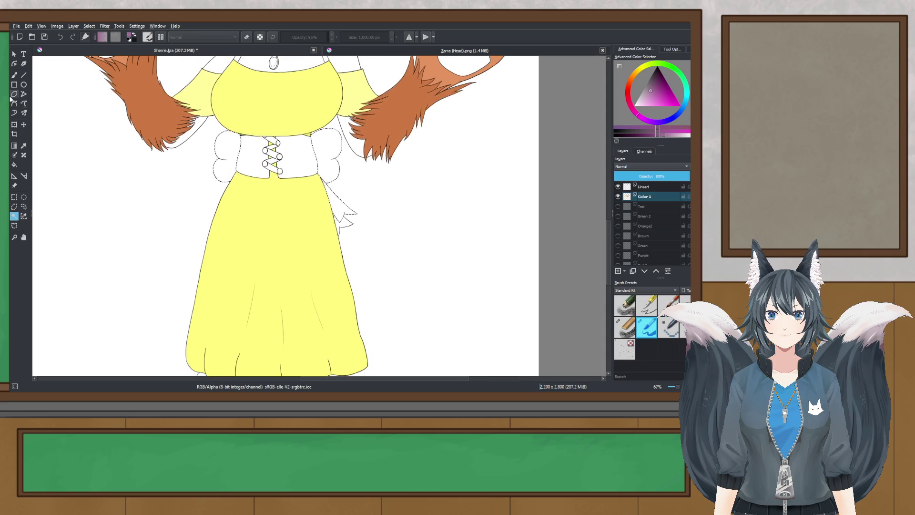
left_click(14, 76)
left_click(315, 199)
scroll(287, 159, "down", 2)
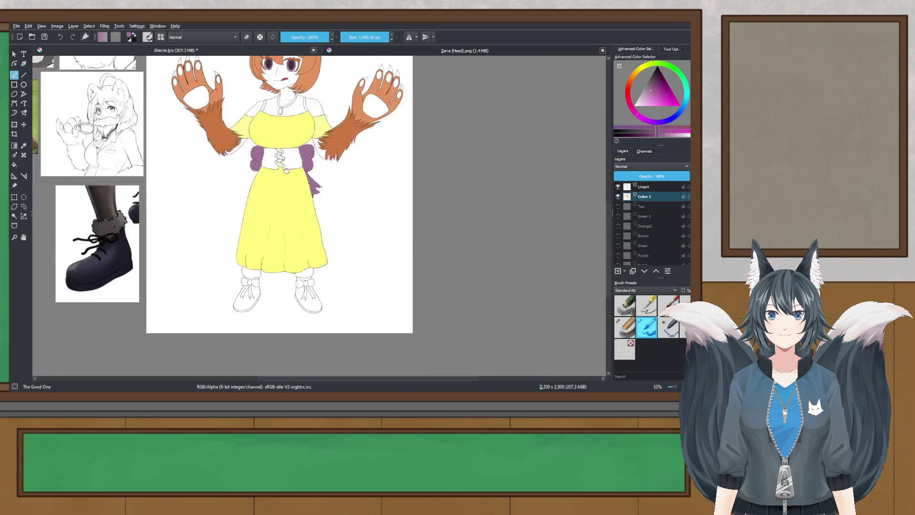
- Check the pale purple bow against the dress and the rest of the character, and undo the paint
left_click_drag(287, 159, 296, 238)
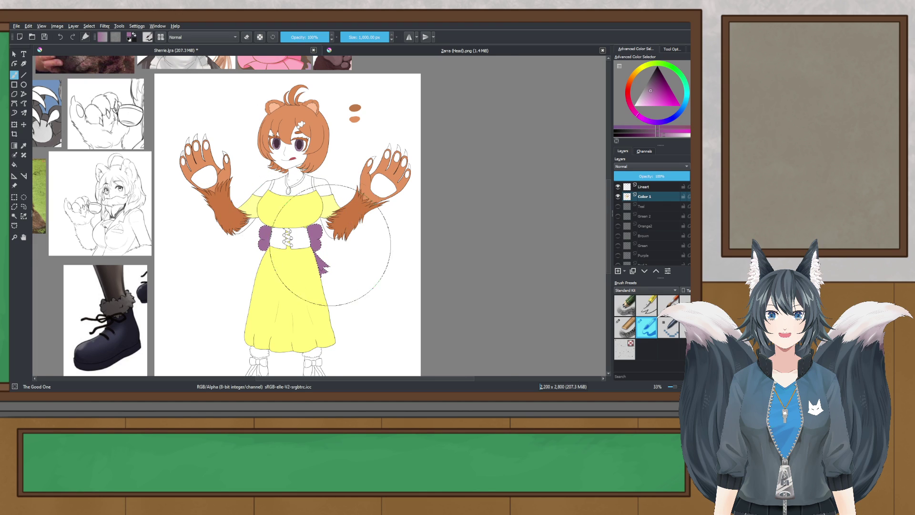
scroll(291, 230, "up", 2)
scroll(267, 250, "down", 1)
scroll(268, 249, "up", 1)
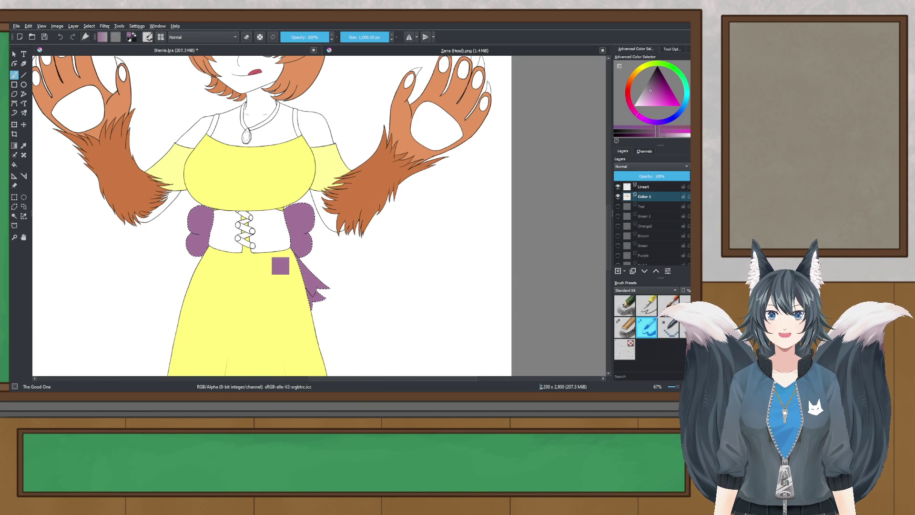
key("ctrl+z")
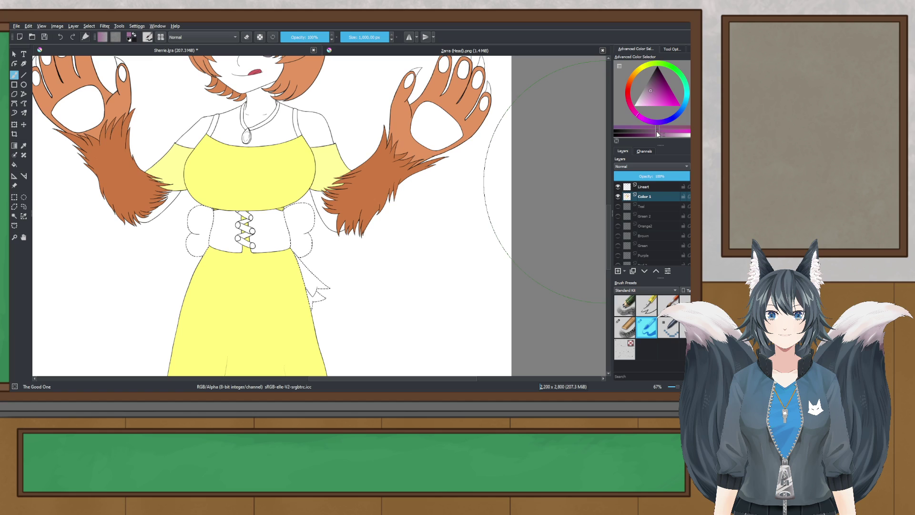
- Pick a slightly darker medium purple and test it on the selected waist bow
left_click(654, 132)
left_click(274, 237)
scroll(274, 237, "down", 1)
left_click_drag(273, 236, 323, 277)
left_click(653, 130)
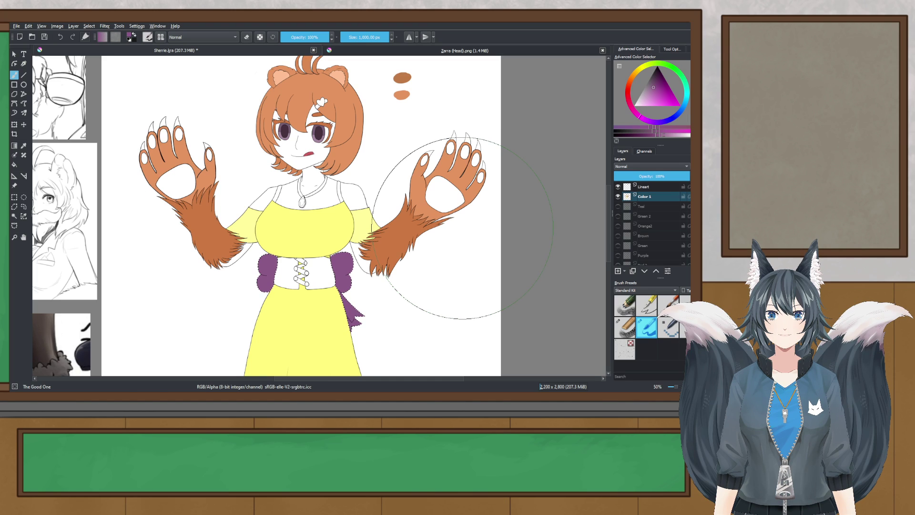
- Select the necklace cord around the neck and fill it with the medium dark purple
scroll(363, 360, "up", 6)
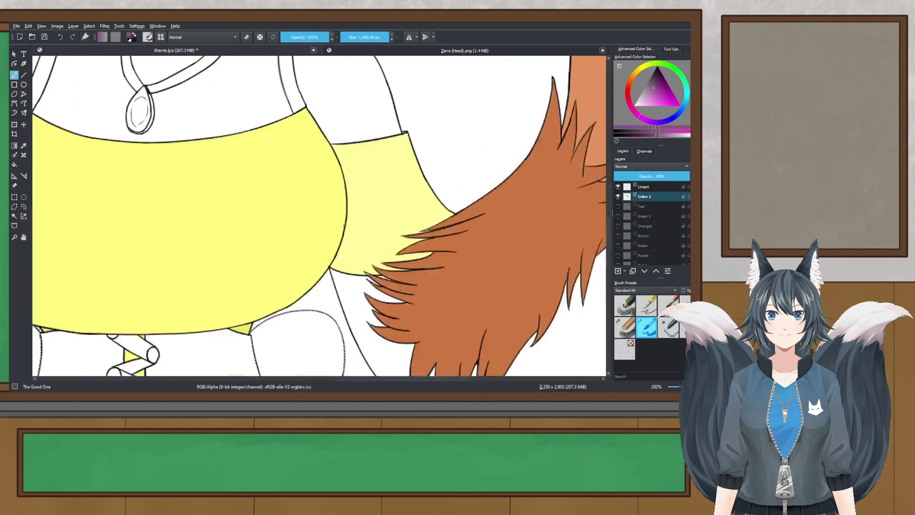
left_click_drag(363, 361, 368, 320)
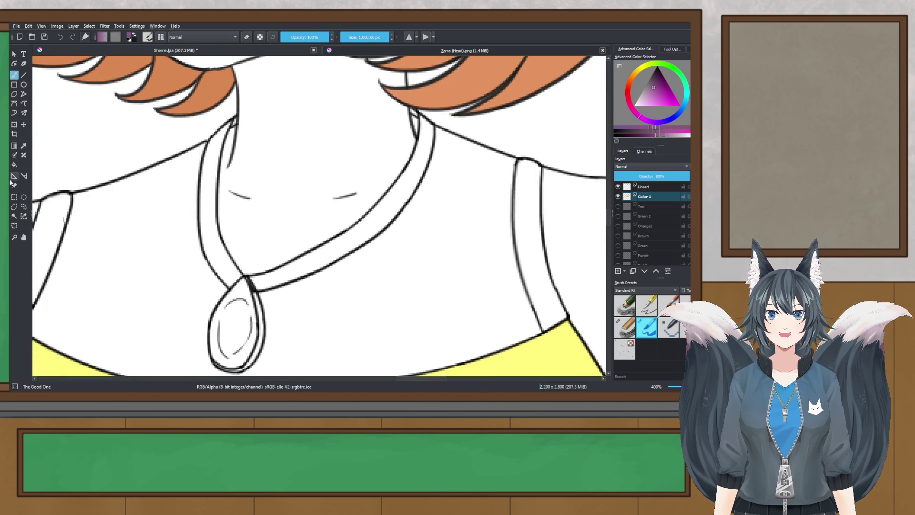
left_click(14, 216)
left_click(323, 260)
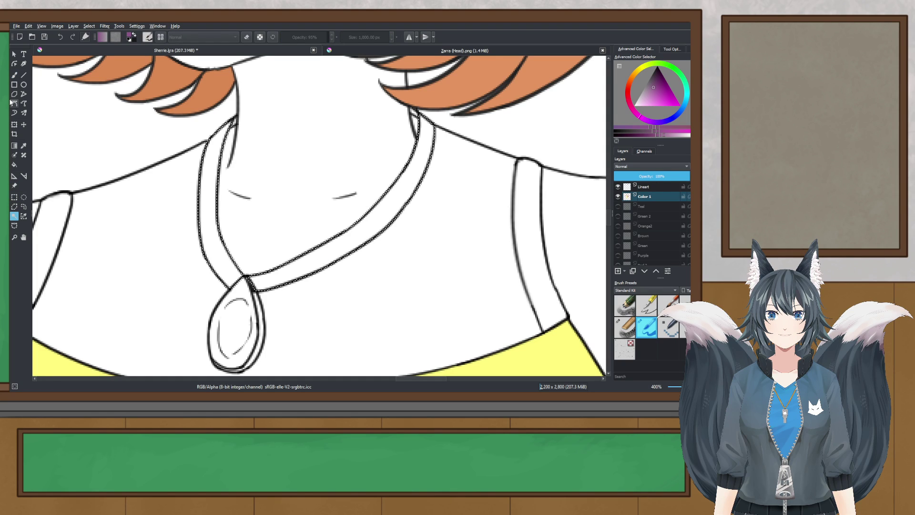
key("b")
key("shift+BackSpace")
scroll(268, 141, "down", 6)
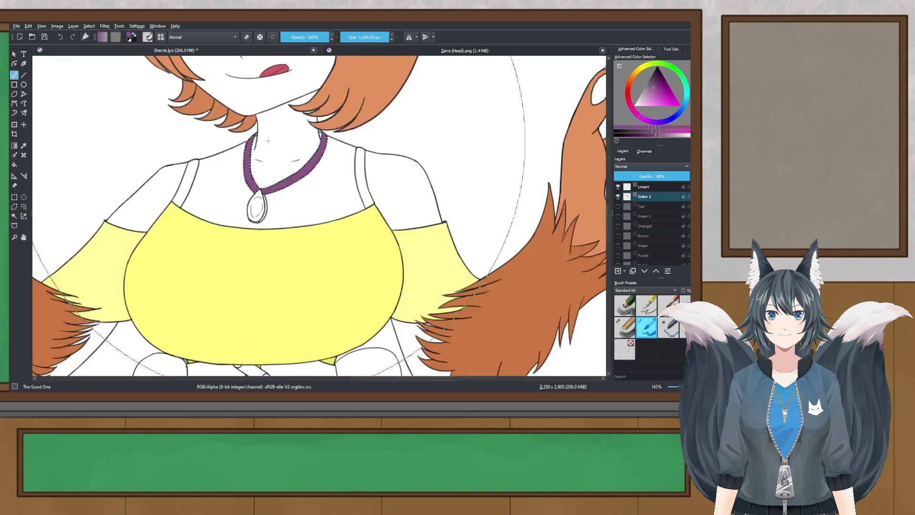
scroll(276, 158, "up", 3)
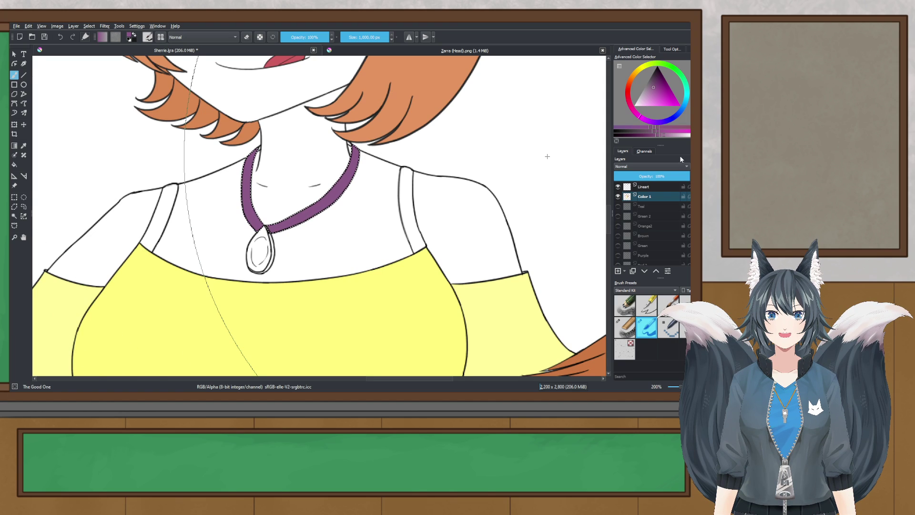
scroll(281, 177, "up", 1)
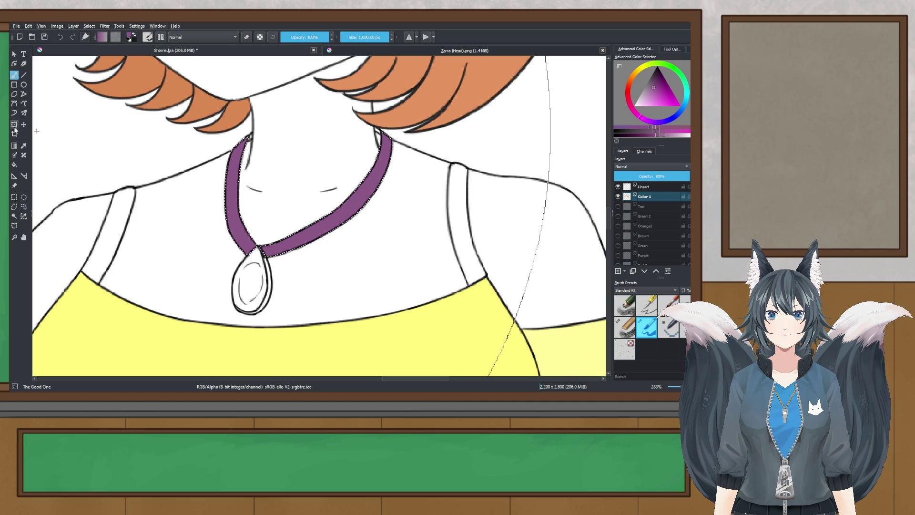
left_click(23, 147)
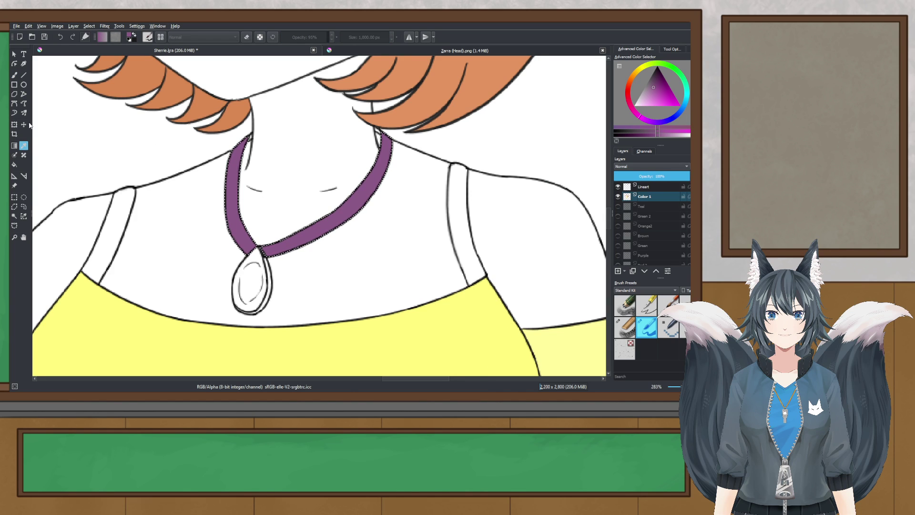
left_click(14, 75)
scroll(274, 146, "down", 4)
scroll(273, 148, "up", 3)
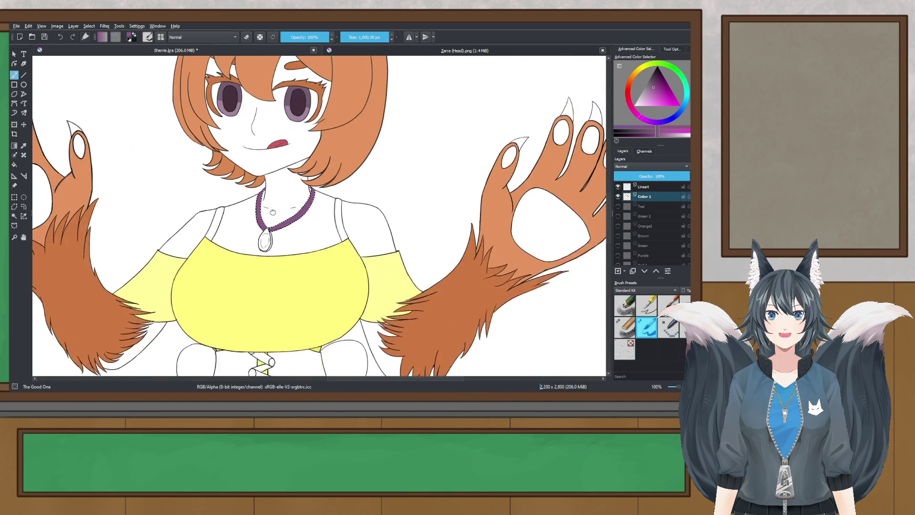
- Clear the selection around the necklace cord
key("ctrl+r")
left_click(283, 234)
scroll(291, 239, "down", 2)
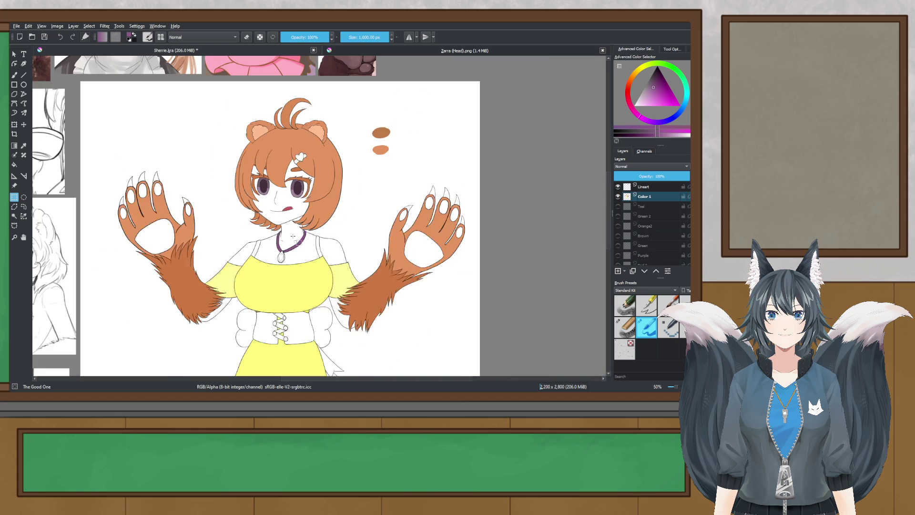
scroll(305, 255, "up", 1)
left_click_drag(287, 253, 301, 244)
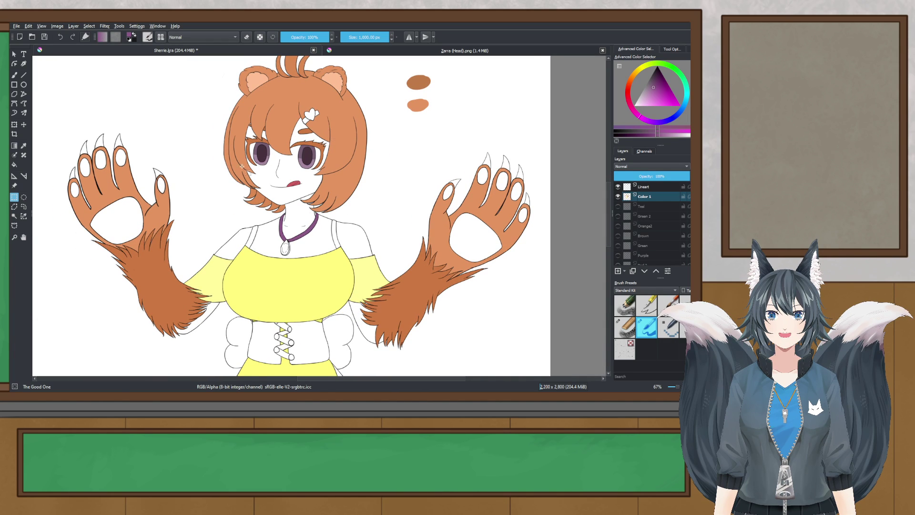
- Paint the unfilled gap at the necklace cord's end under the hair purple with a brush of about 3 px
scroll(266, 159, "up", 6)
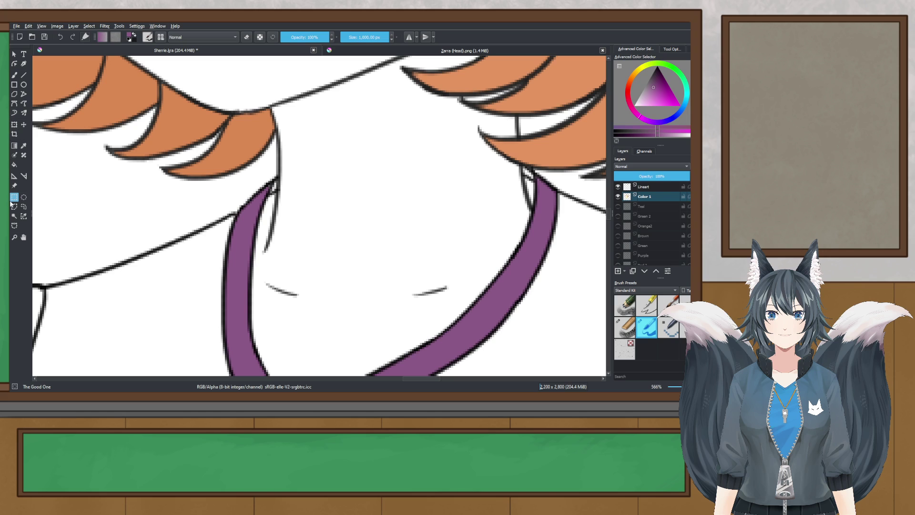
left_click(353, 37)
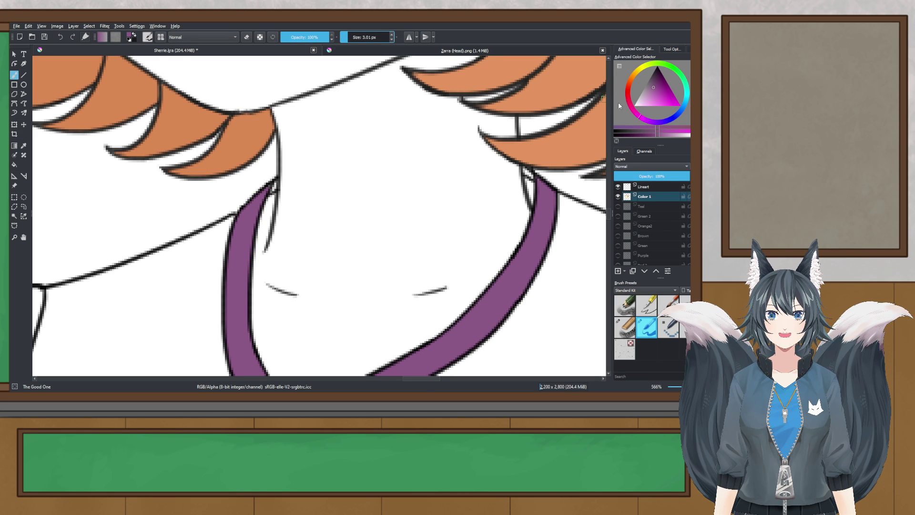
left_click(651, 136)
scroll(377, 190, "up", 5)
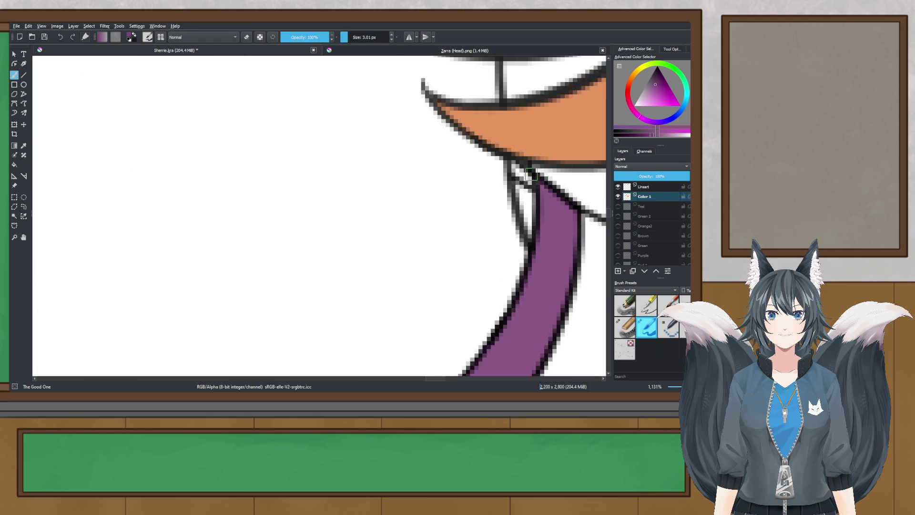
mouse_move(355, 190)
left_mouse_down()
mouse_move(341, 174)
mouse_move(375, 212)
mouse_move(362, 198)
left_mouse_up()
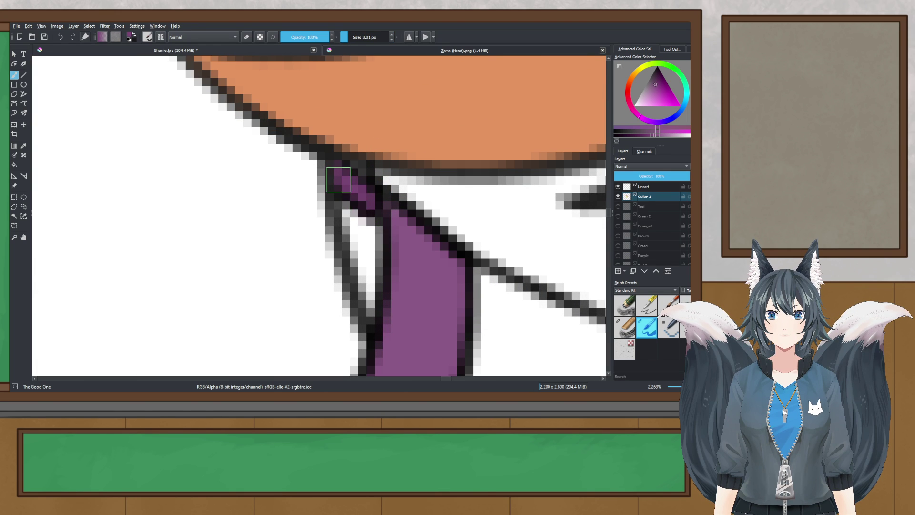
- Paint the small unfilled tip at the cord's other end, beside the neck line, in the same purple
scroll(348, 186, "down", 5)
left_click_drag(329, 229, 460, 208)
scroll(276, 220, "up", 6)
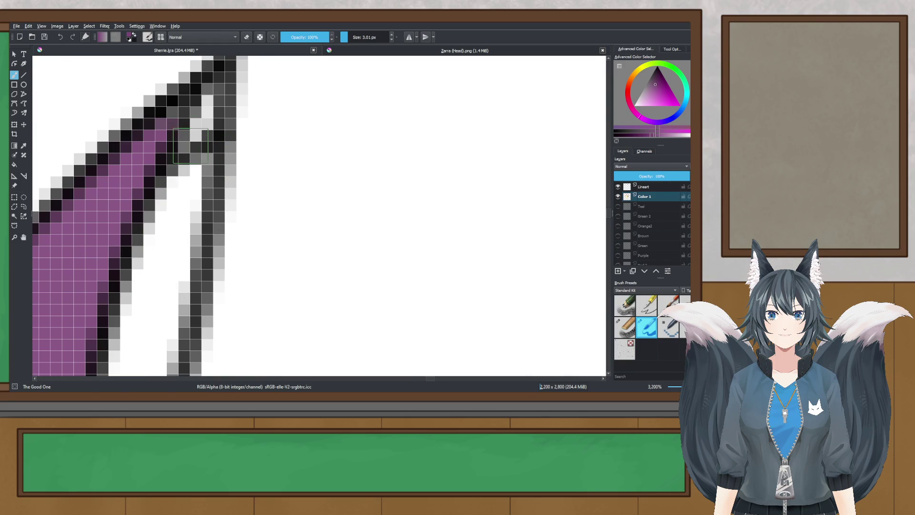
mouse_move(210, 98)
left_mouse_down()
mouse_move(187, 156)
mouse_move(205, 104)
left_mouse_up()
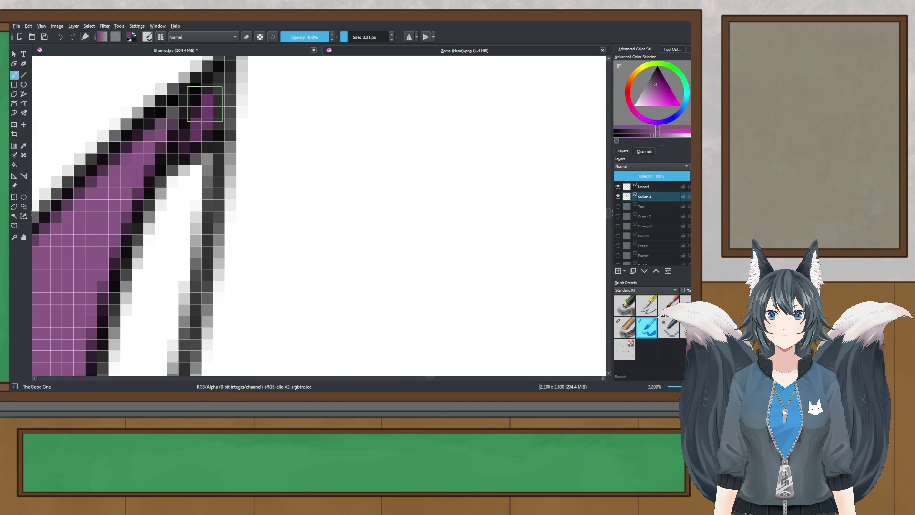
scroll(205, 103, "down", 10)
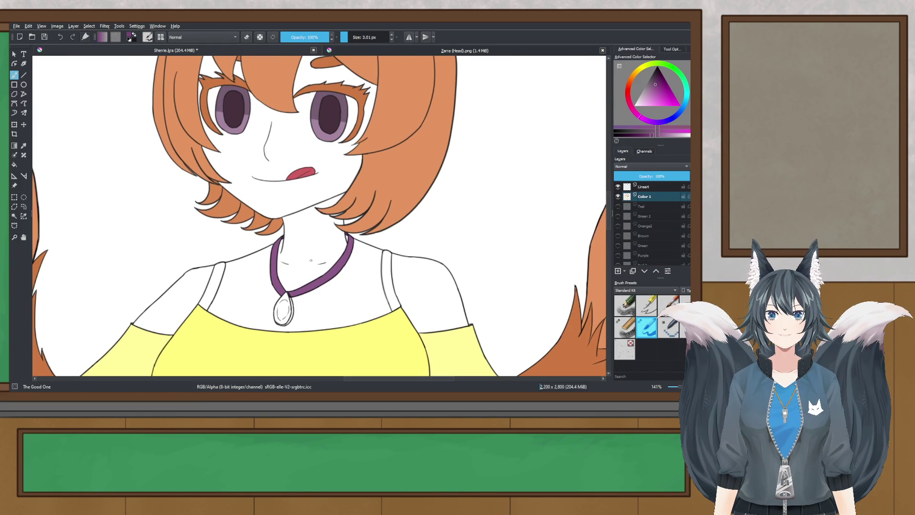
- Sample the necklace cord's purple to touch up the cord's tip beside the neck, and save the drawing
scroll(312, 258, "up", 3)
scroll(286, 248, "down", 5)
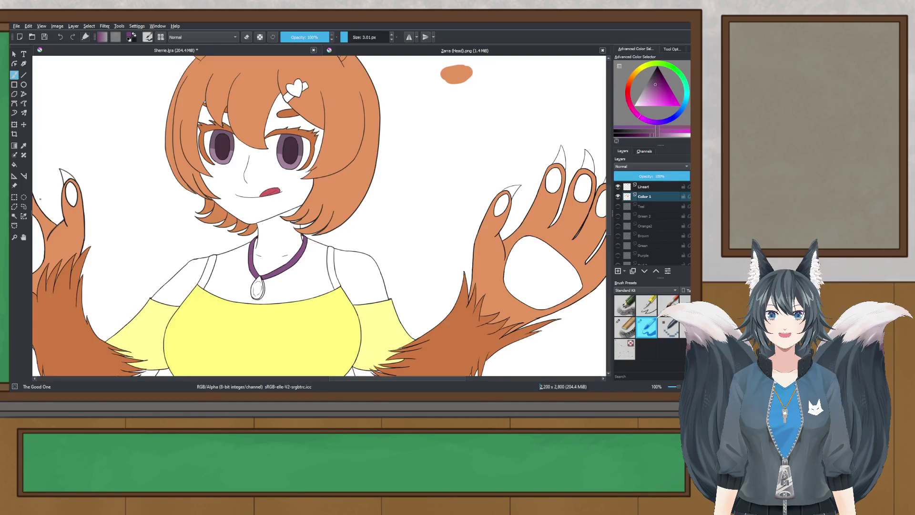
left_click(24, 146)
scroll(214, 232, "up", 2)
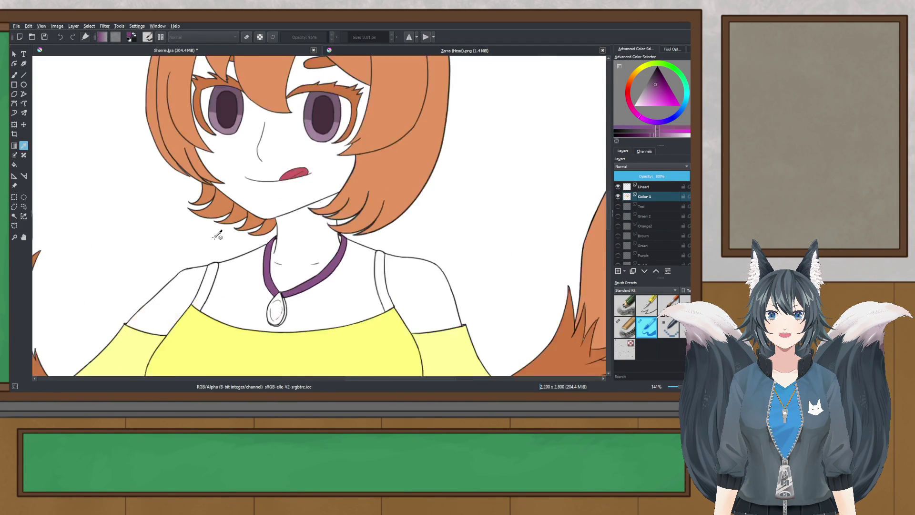
scroll(388, 272, "up", 2)
scroll(387, 265, "up", 4)
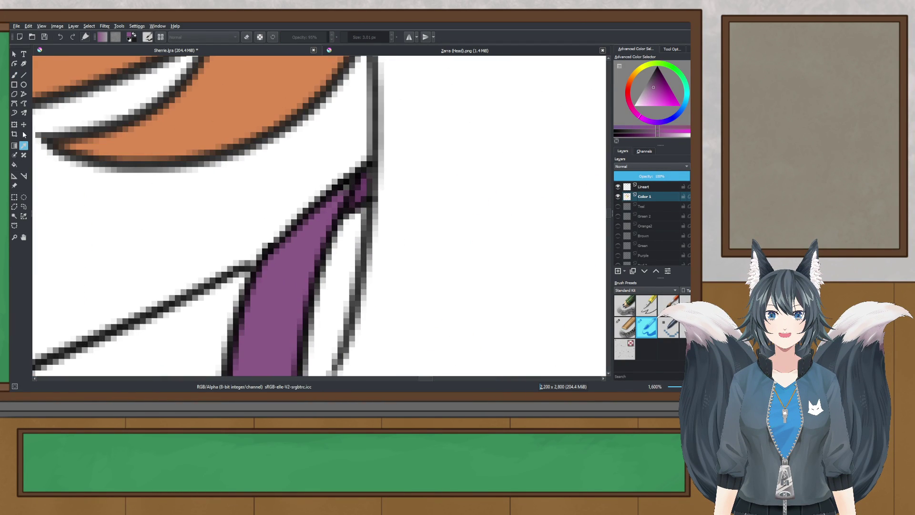
left_click(14, 76)
scroll(335, 157, "down", 2)
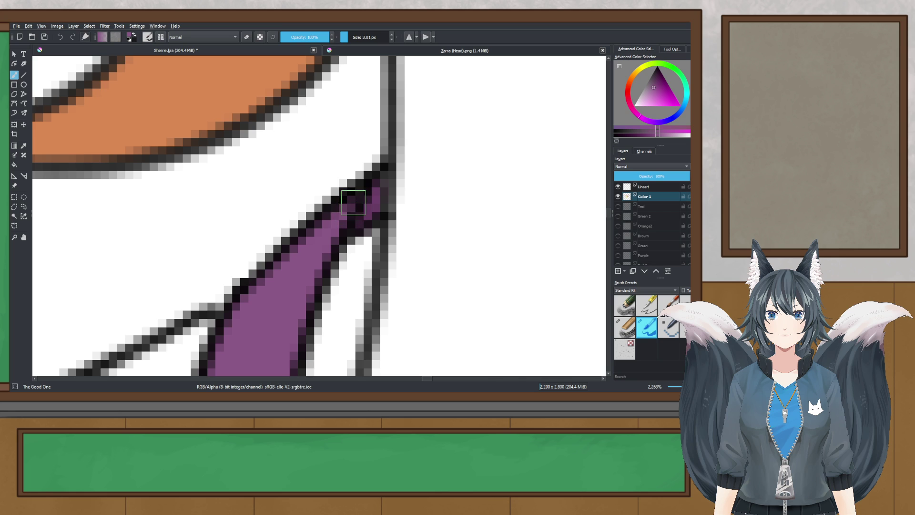
scroll(355, 201, "down", 1)
scroll(356, 201, "down", 3)
scroll(339, 195, "down", 4)
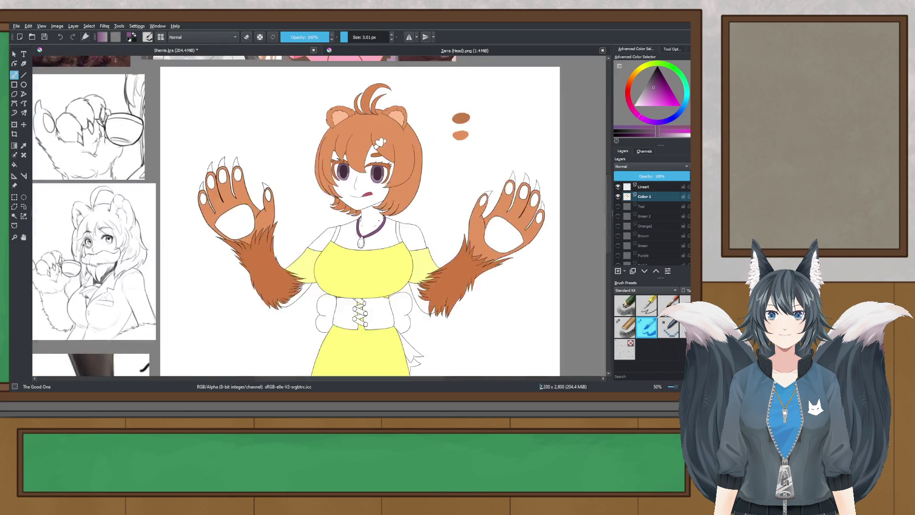
key("ctrl+s")
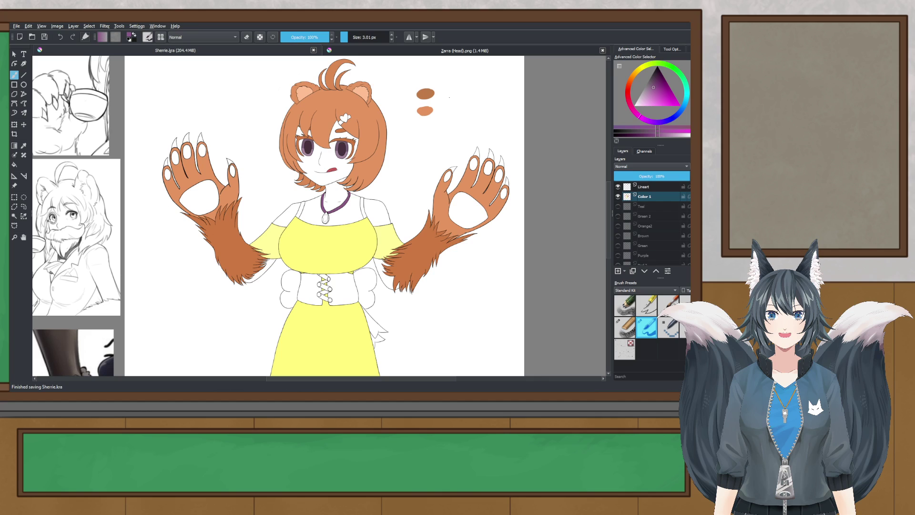
scroll(325, 214, "down", 2)
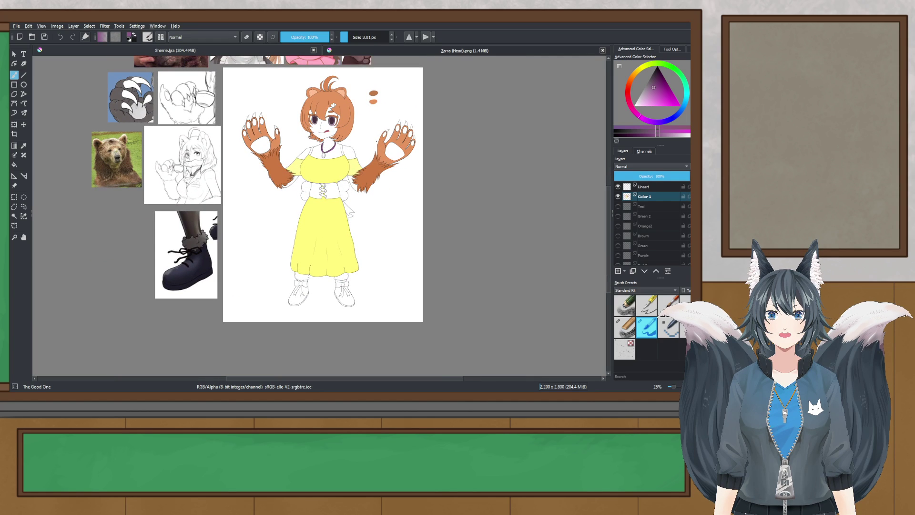
right_click(377, 143)
left_click(294, 126)
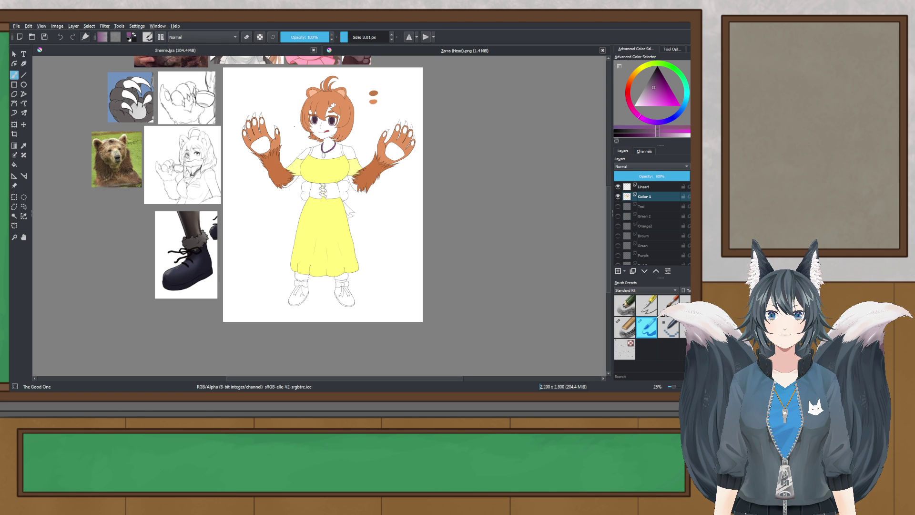
- Select the heart on the hair clip and set the brush to a more vivid purple at 1,000 px
scroll(370, 81, "up", 4)
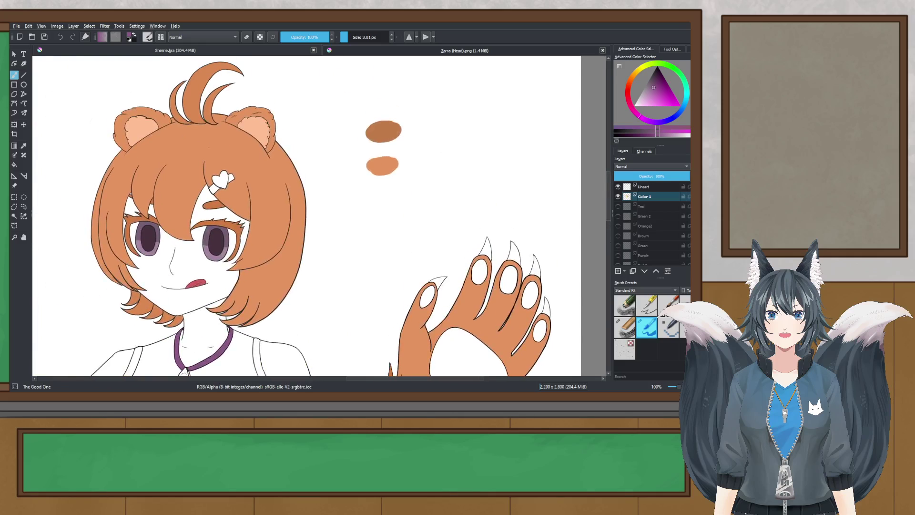
scroll(200, 187, "up", 3)
left_click(15, 216)
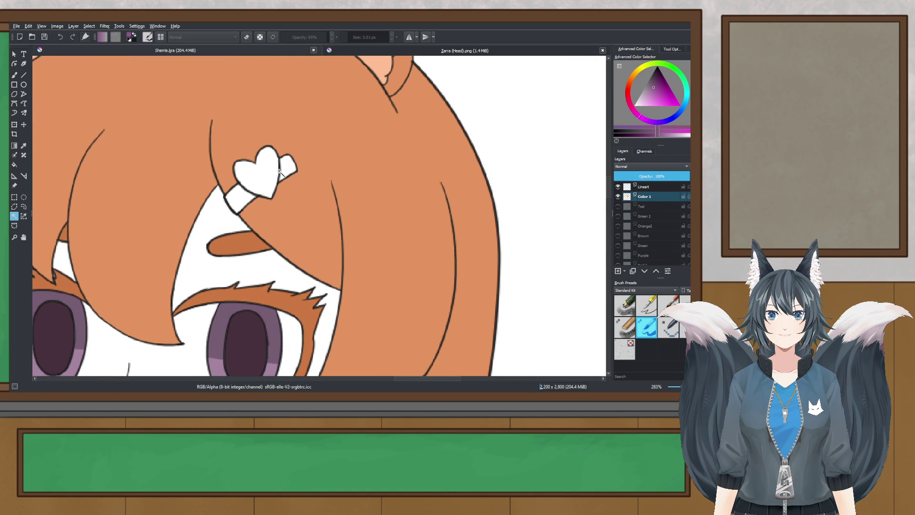
left_click(14, 75)
left_click_drag(657, 98, 662, 96)
left_click_drag(366, 37, 455, 51)
- Test the vivid purple on the selected heart, compare it with the character, and undo the paint
left_click(254, 174)
scroll(254, 175, "down", 5)
scroll(253, 188, "up", 4)
key("ctrl+z")
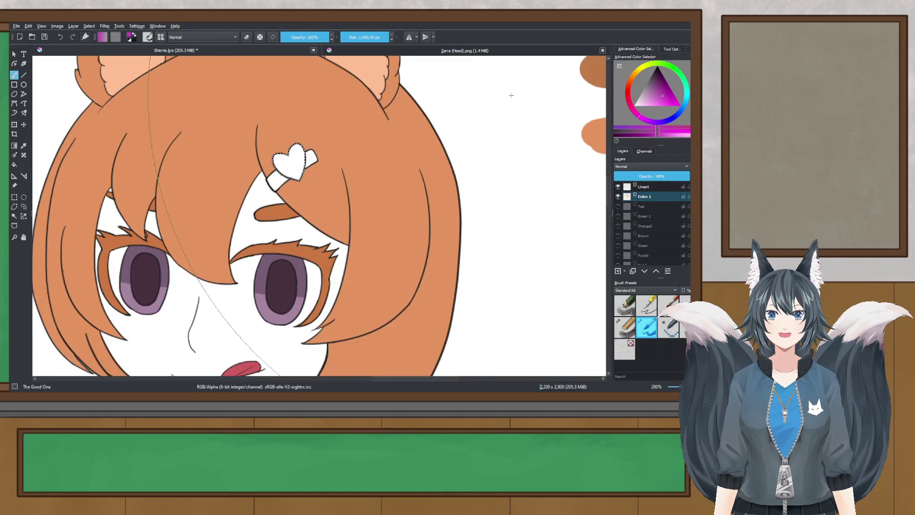
- Try another shade of purple on the selected heart, view it from a distance, and undo the paint
left_click(646, 135)
left_click(302, 212)
scroll(303, 210, "down", 4)
scroll(307, 148, "up", 2)
scroll(334, 205, "up", 1)
key("ctrl+z")
- Fill the selected heart with a medium purple and save the drawing
left_click(658, 91)
left_click(329, 186)
scroll(329, 186, "down", 2)
left_click(13, 197)
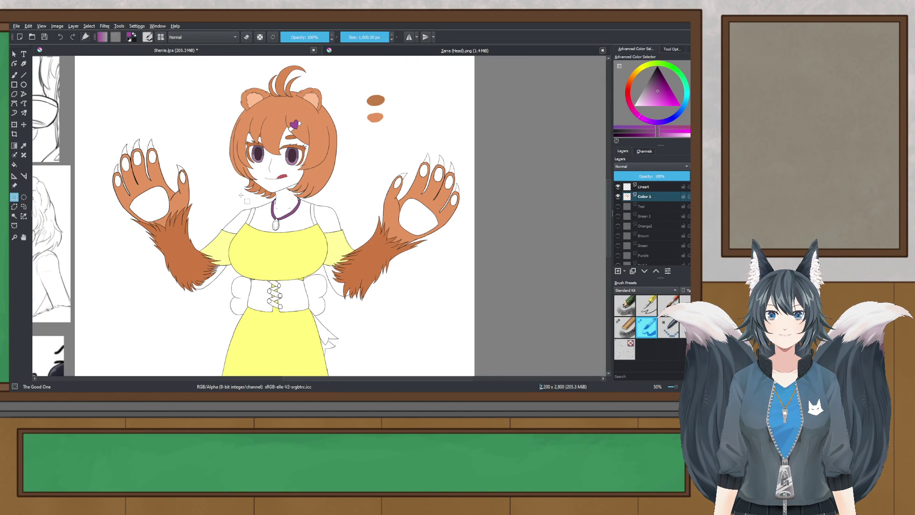
scroll(289, 164, "down", 2)
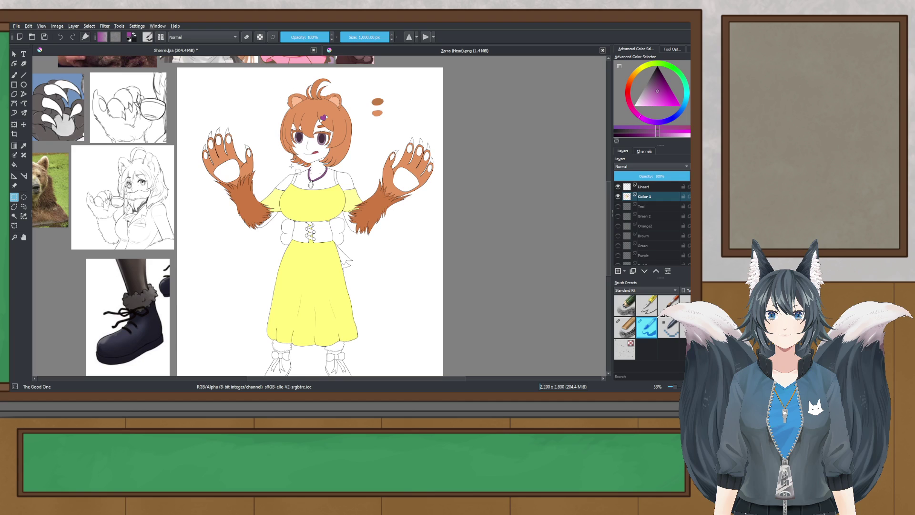
key("ctrl+s")
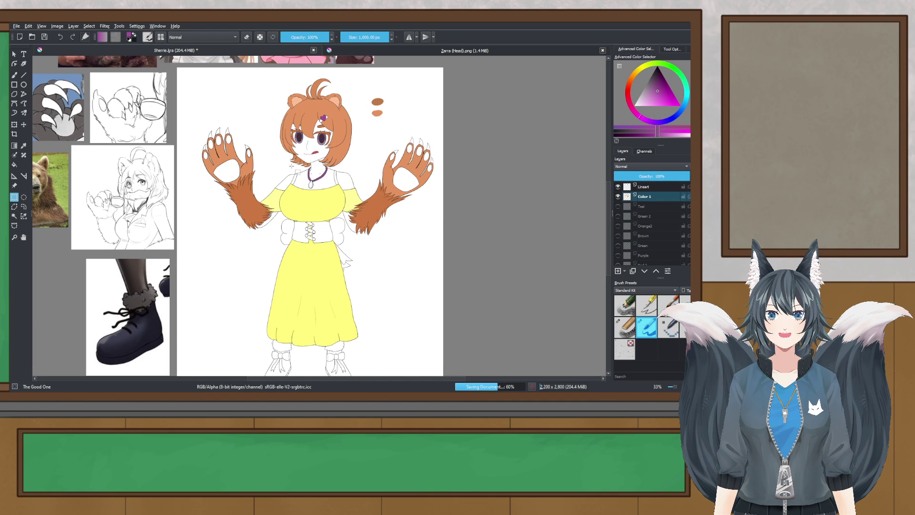
- Compare the heart with the waist and the whole figure, and erase its purple fill
scroll(292, 166, "up", 5)
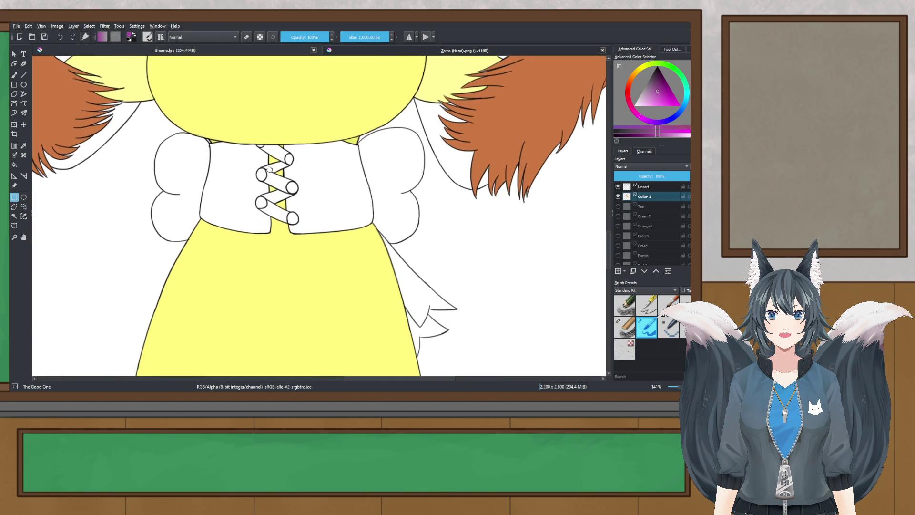
scroll(272, 169, "up", 2)
scroll(275, 167, "down", 5)
scroll(280, 161, "up", 3)
scroll(286, 167, "down", 5)
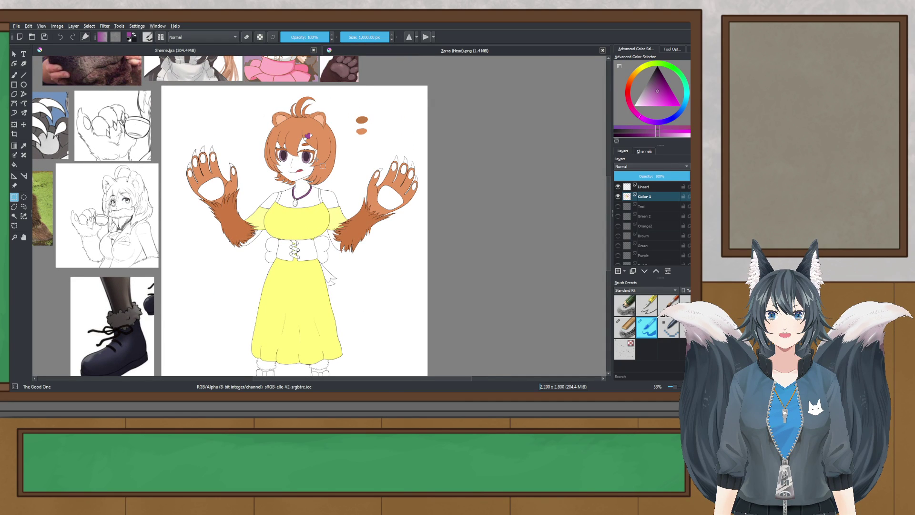
scroll(321, 160, "up", 6)
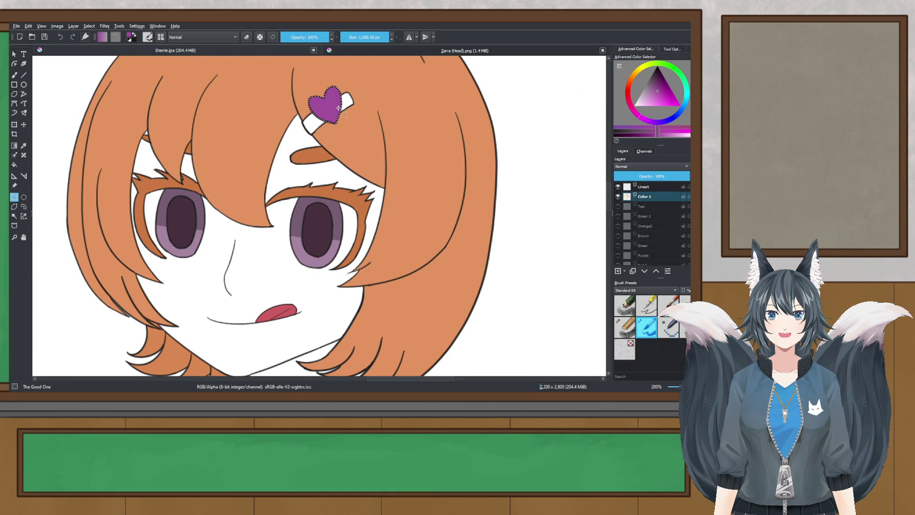
key("Delete")
- Test a slightly more muted purple on the selected heart and undo the paint
left_click(654, 94)
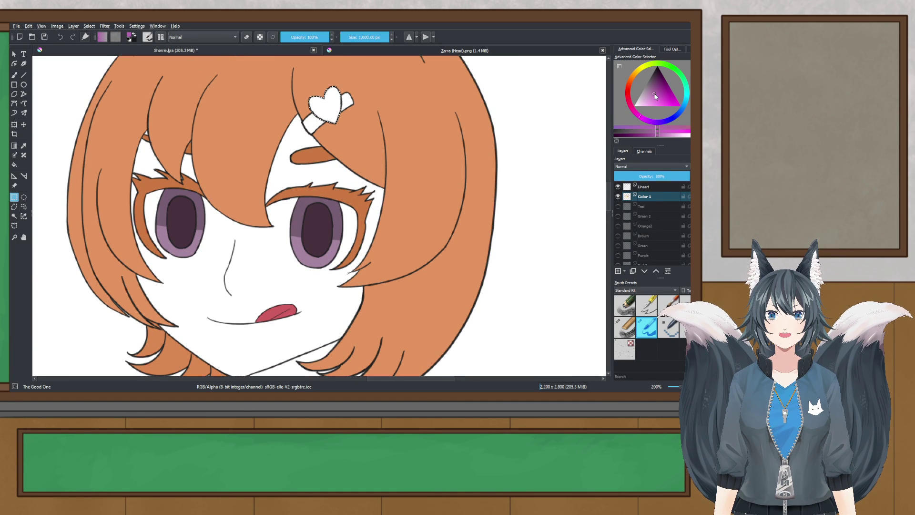
left_click(14, 75)
left_click(329, 92)
scroll(329, 92, "down", 2)
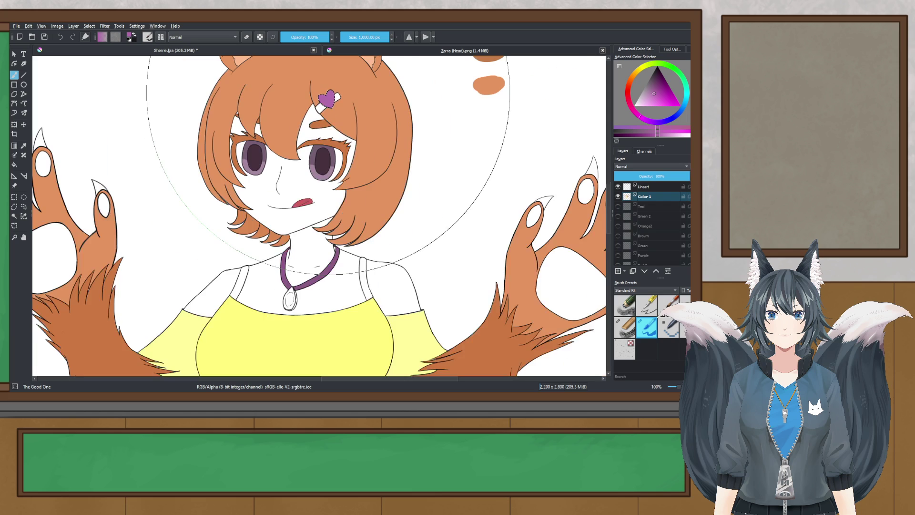
scroll(328, 147, "up", 1)
key("ctrl+z")
- Sample the necklace cord's purple, fill the selected heart with it, and check it on the full figure
left_click(23, 146)
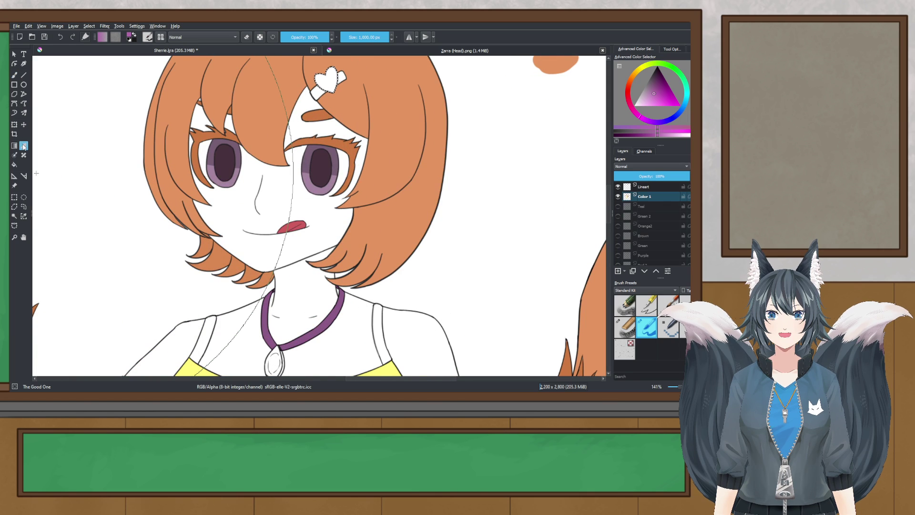
left_click(304, 338)
scroll(540, 157, "up", 3)
left_click(14, 75)
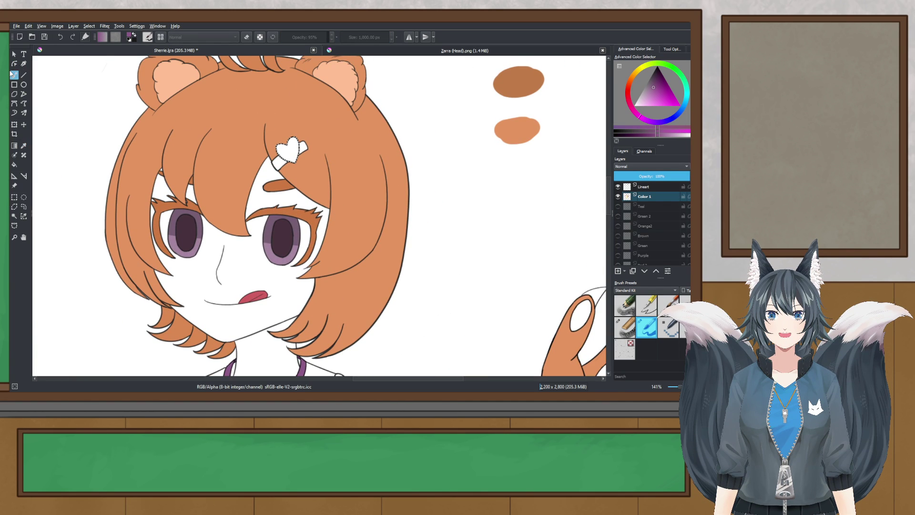
left_click(327, 161)
scroll(327, 160, "down", 4)
mouse_move(323, 228)
left_mouse_down()
mouse_move(317, 191)
mouse_move(279, 173)
left_mouse_up()
left_click(14, 197)
left_click(274, 198)
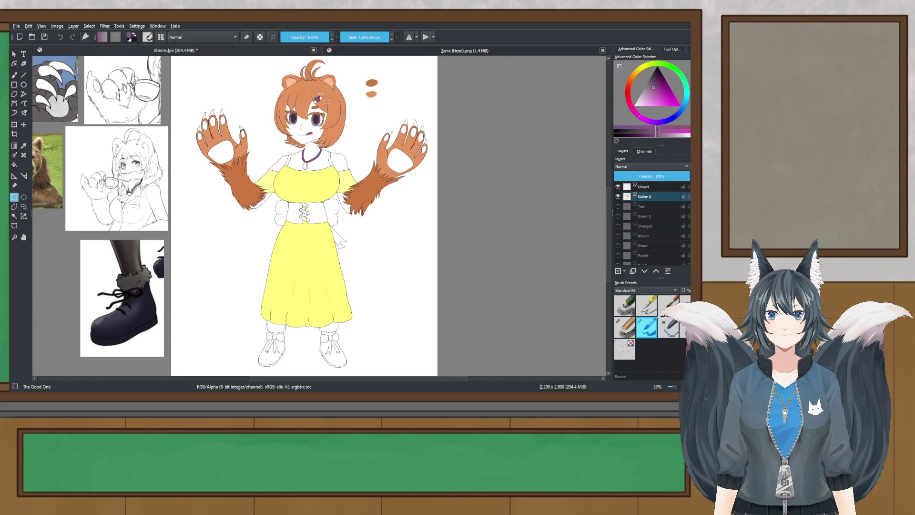
- Fill the selected heart with a slightly darker purple than the necklace cord and save the drawing
scroll(321, 94, "up", 5)
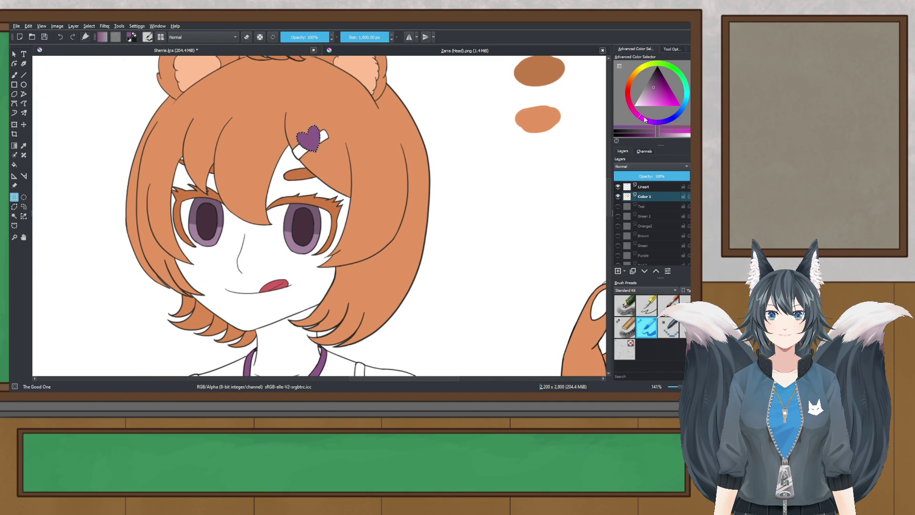
left_click(656, 88)
key("b")
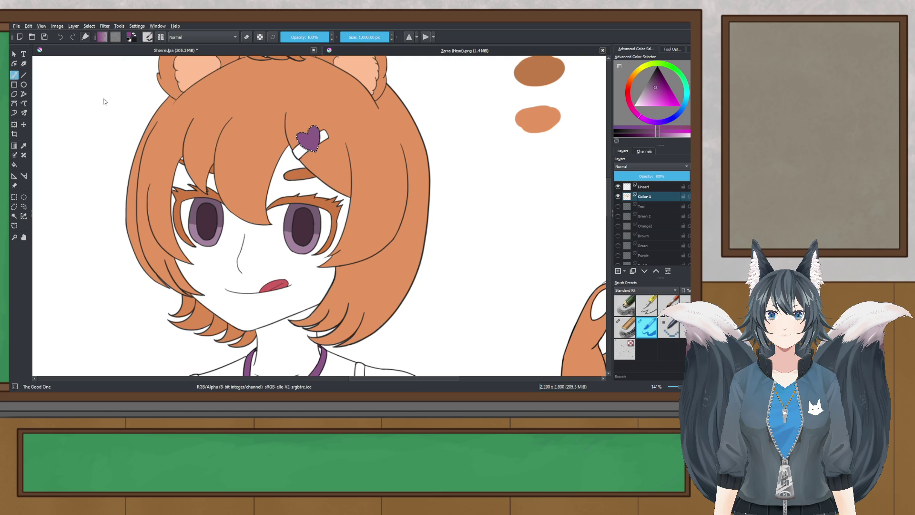
key("minus")
key("minus")
left_click(12, 200)
left_click(352, 210)
mouse_move(351, 210)
left_mouse_down()
mouse_move(354, 136)
mouse_move(361, 158)
left_mouse_up()
scroll(360, 157, "down", 2)
key("ctrl+s")
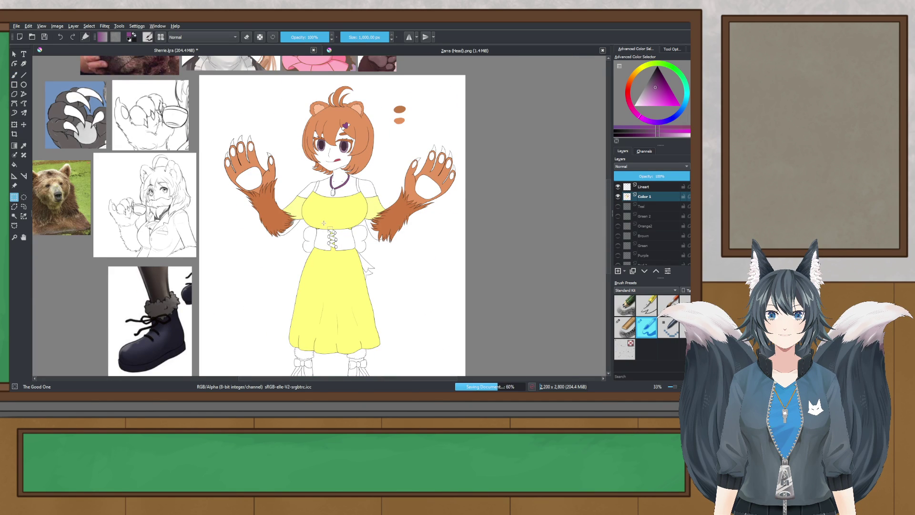
- Clear the selection around the hair clip's heart, save the drawing again, and view the whole character
key("plus")
left_click_drag(359, 156, 401, 99)
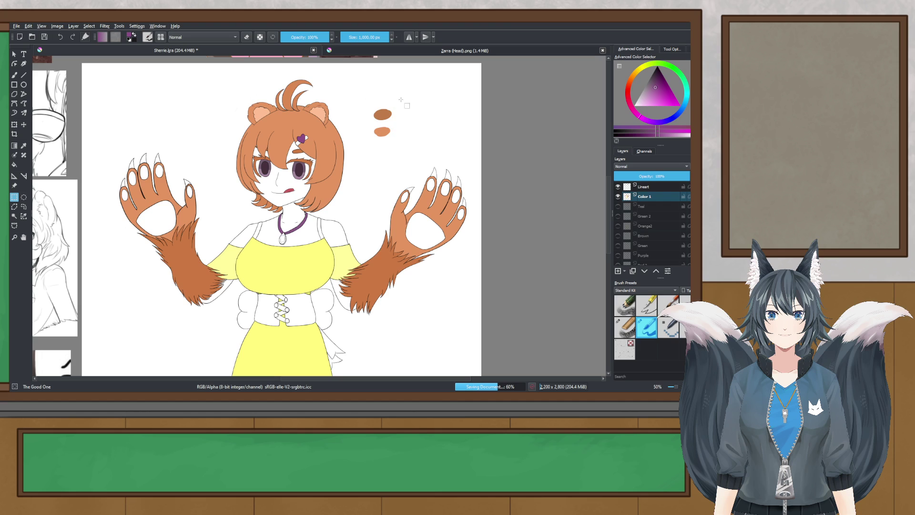
key("Delete")
left_click(425, 107)
scroll(426, 106, "down", 2)
scroll(396, 165, "up", 2)
left_click_drag(397, 165, 399, 203)
key("ctrl+s")
key("minus")
scroll(405, 214, "down", 2)
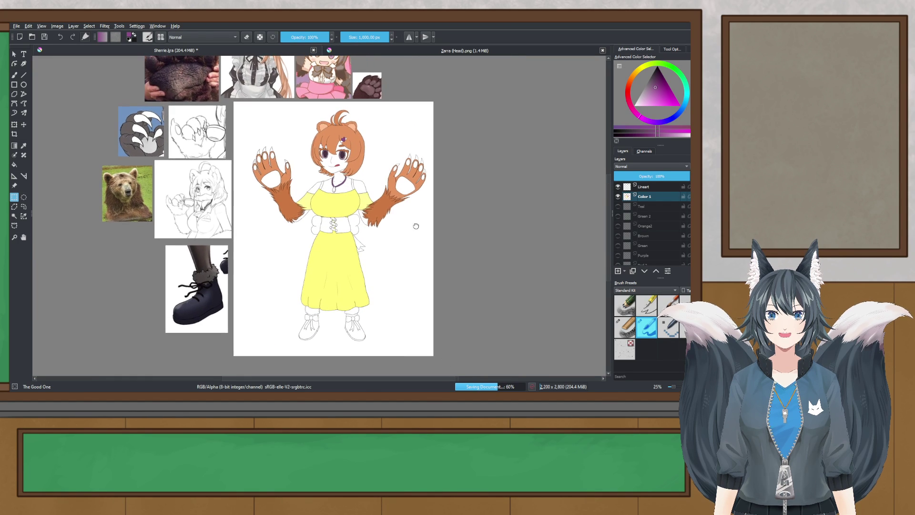
key("plus")
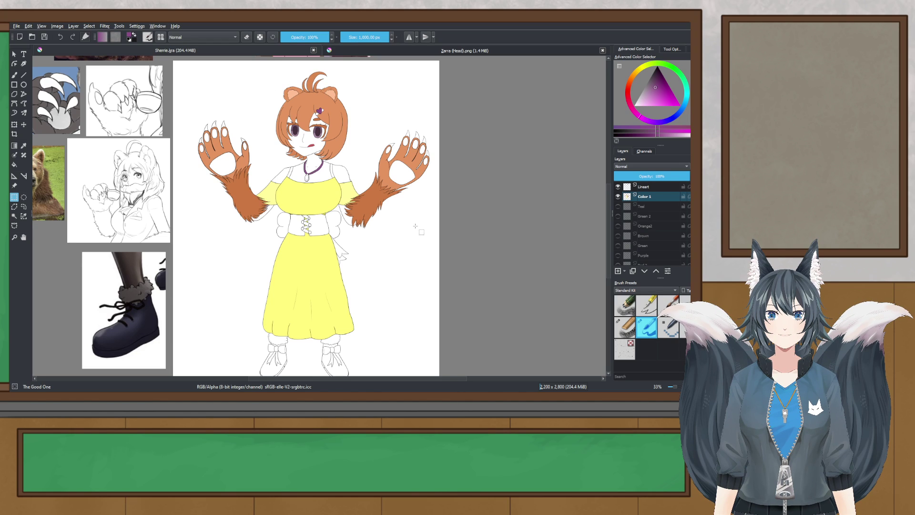
- Review the whole character and inspect the uncoloured shoes, bows and fur cuffs below the dress hem
key("plus")
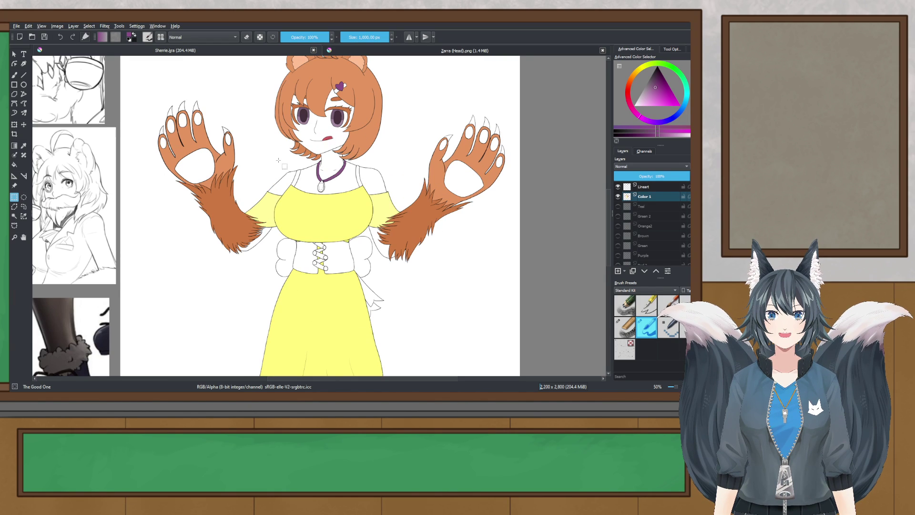
key("alt+Tab")
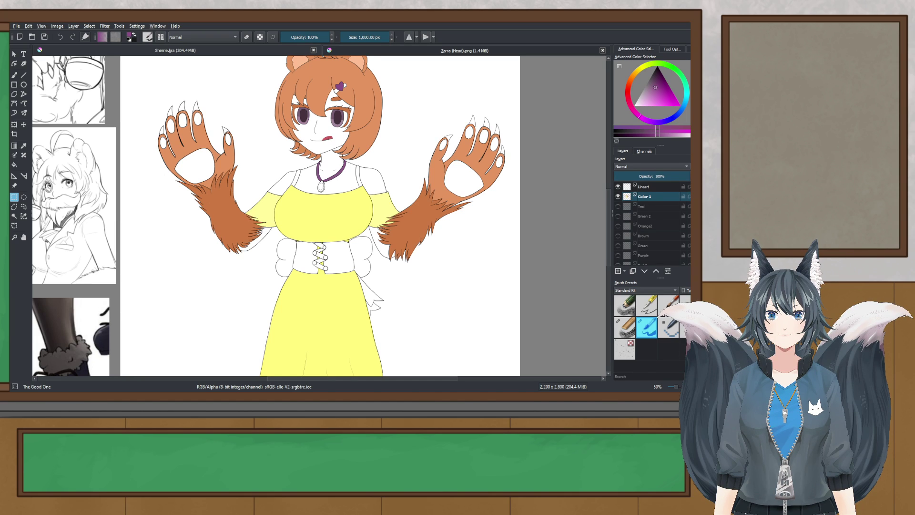
key("alt+Tab")
left_click_drag(309, 275, 276, 230)
scroll(276, 229, "down", 1)
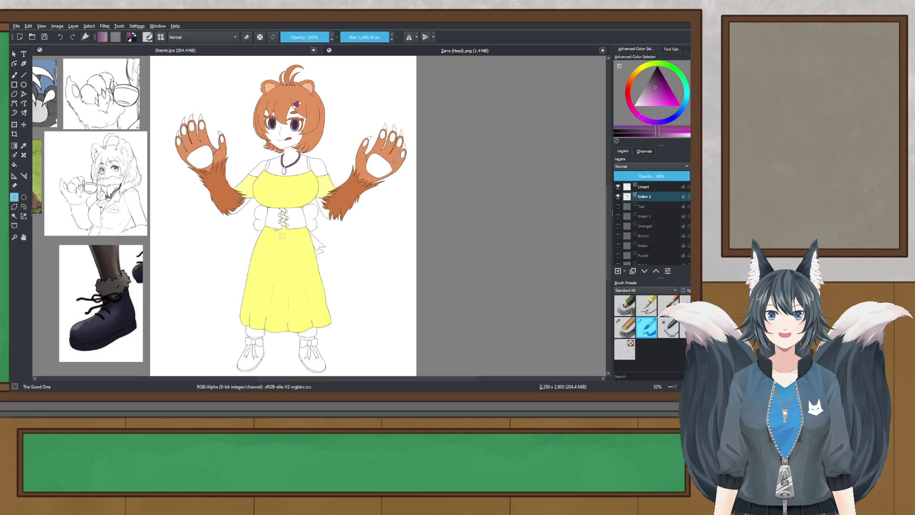
scroll(278, 167, "up", 2)
scroll(278, 167, "down", 1)
left_click_drag(277, 167, 303, 377)
left_click_drag(294, 200, 268, 75)
mouse_move(314, 222)
left_mouse_down()
mouse_move(302, 130)
mouse_move(310, 160)
left_mouse_up()
mouse_move(279, 258)
left_mouse_down()
mouse_move(300, 111)
mouse_move(273, 192)
left_mouse_up()
scroll(273, 191, "down", 1)
scroll(288, 248, "up", 4)
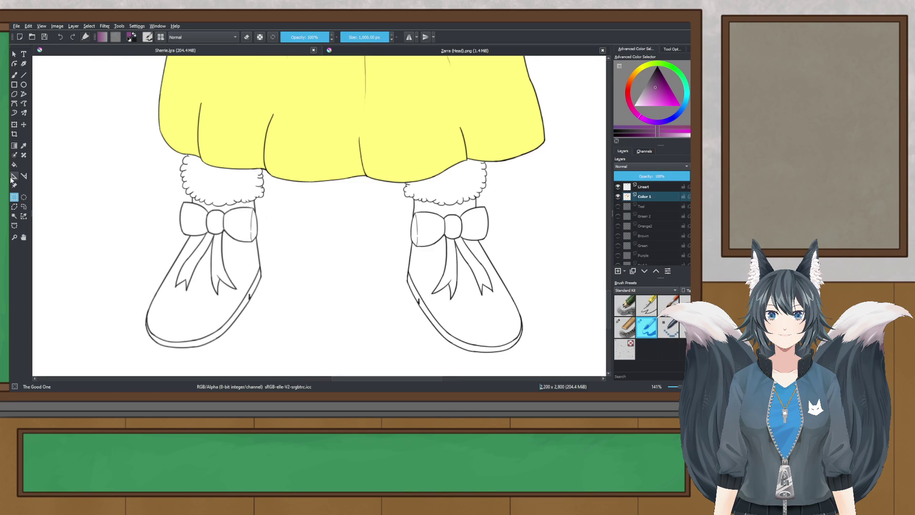
- Save the drawing while checking the dress, corset and upper body of the character
scroll(148, 185, "down", 3)
left_click_drag(149, 185, 208, 333)
left_click(179, 253)
left_click_drag(268, 160, 257, 207)
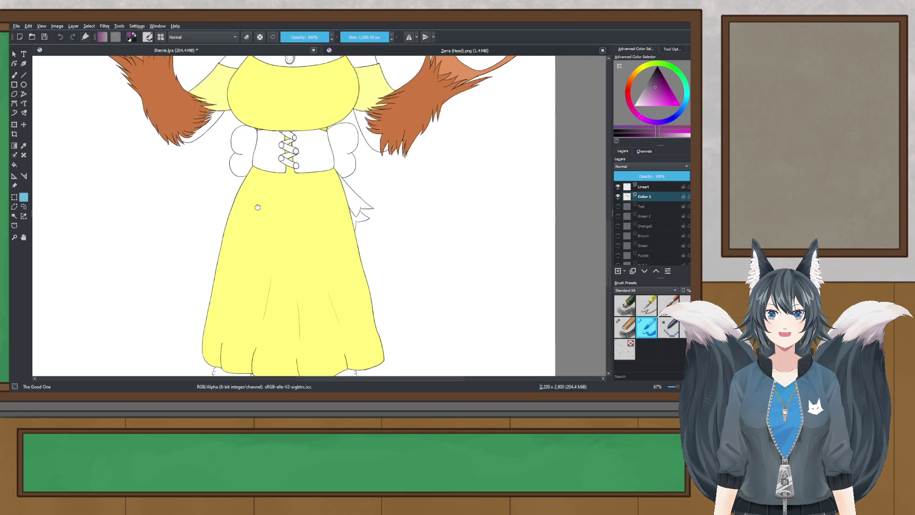
scroll(258, 207, "down", 1)
scroll(267, 224, "up", 1)
scroll(288, 263, "down", 1)
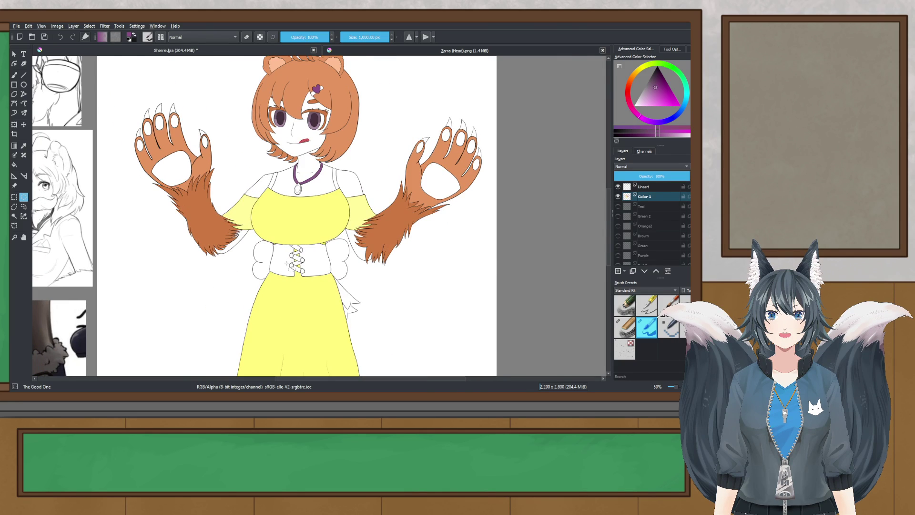
scroll(288, 263, "up", 3)
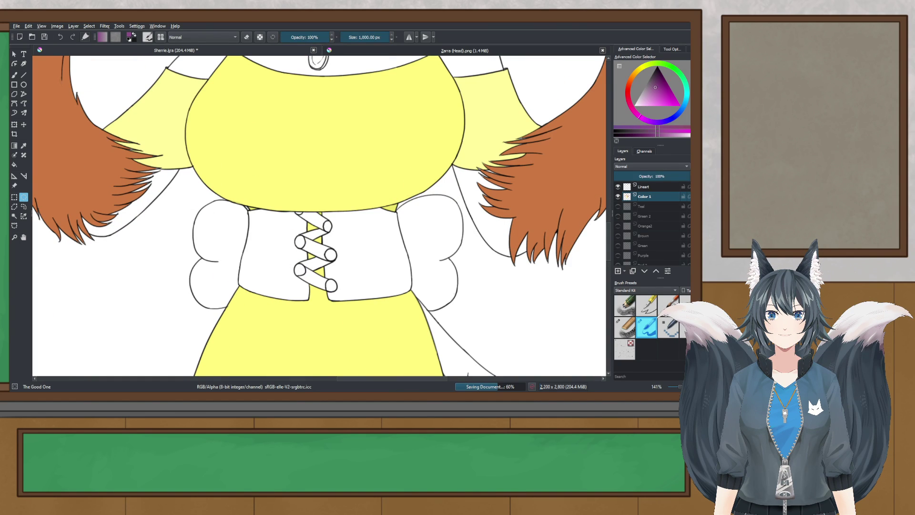
scroll(179, 200, "down", 3)
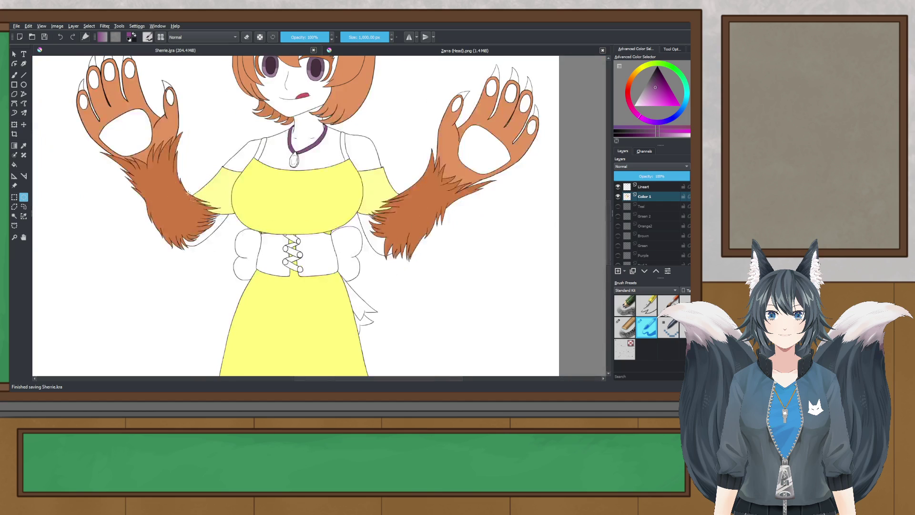
- Sample the paw's lighter orange, set the brush size to 3.01 px, and fill the gaps between the image-left wrist's fur tufts
scroll(178, 199, "up", 3)
left_click_drag(179, 200, 266, 252)
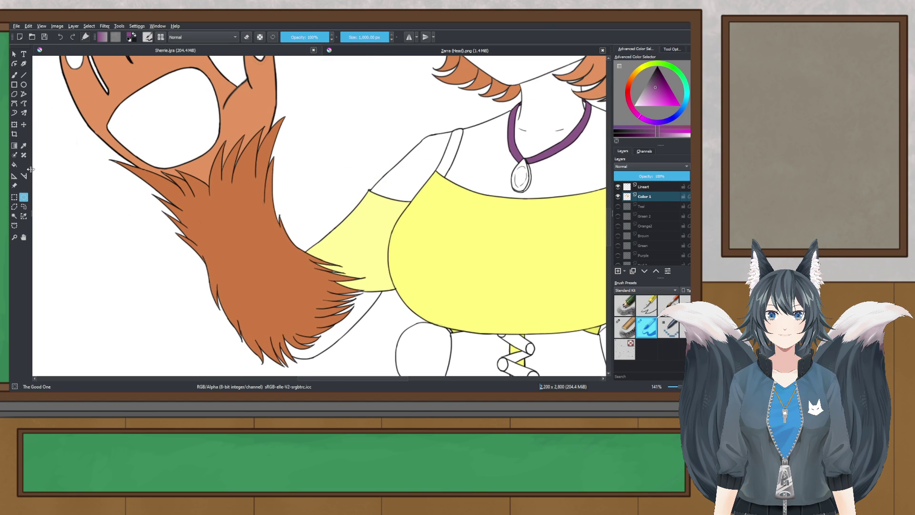
left_click(23, 145)
scroll(253, 95, "up", 2)
left_click(237, 114)
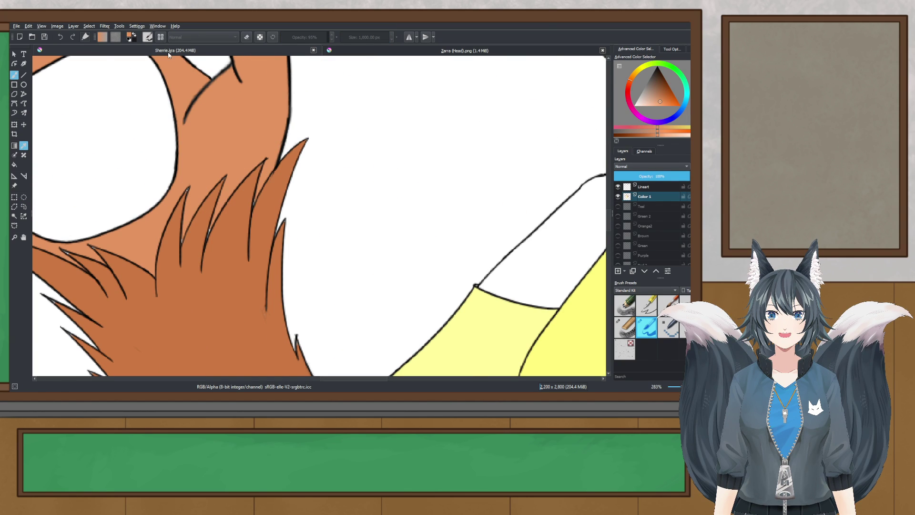
left_click_drag(370, 36, 327, 32)
left_click(392, 34)
scroll(299, 196, "up", 2)
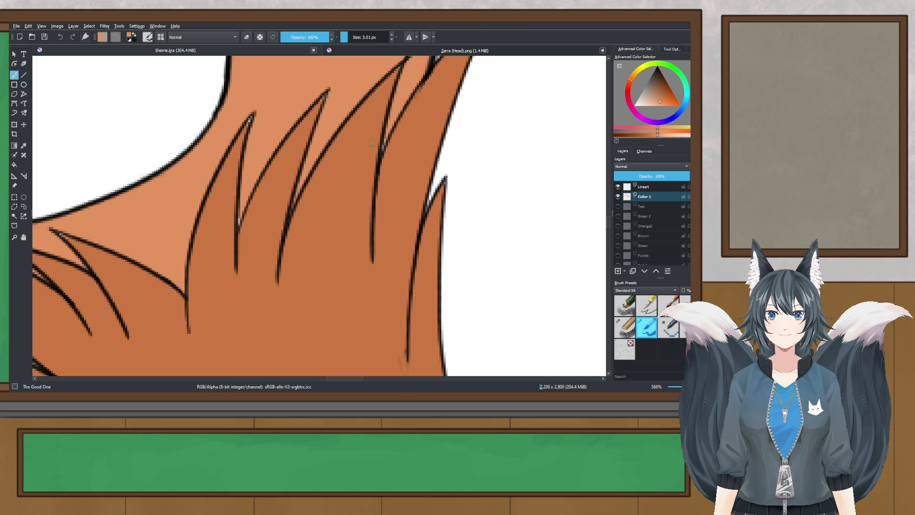
left_click_drag(384, 141, 384, 148)
scroll(477, 136, "down", 3)
scroll(336, 167, "up", 4)
scroll(267, 210, "down", 2)
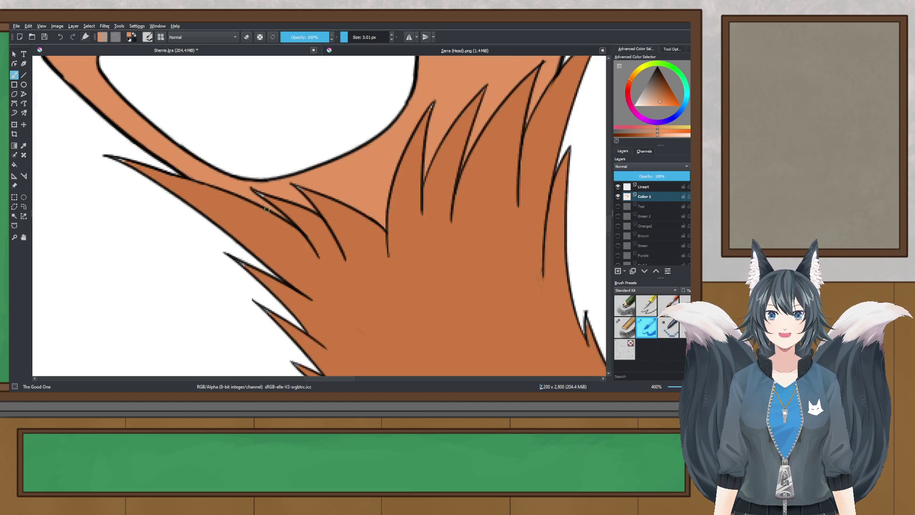
- Examine the fingers and edges of the image-left paw for unpainted spots and go over to the other paw
scroll(267, 210, "down", 2)
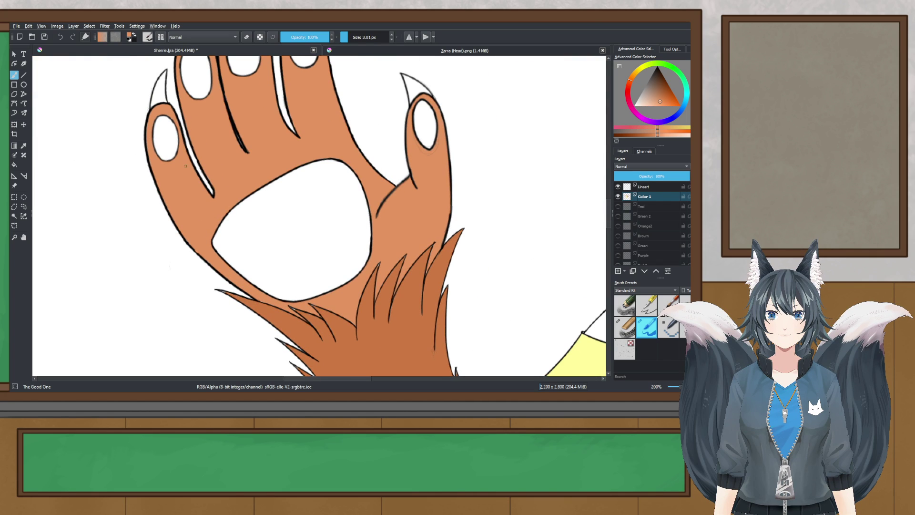
left_click_drag(201, 164, 213, 239)
scroll(230, 136, "up", 1)
left_click_drag(398, 203, 235, 210)
scroll(274, 123, "down", 3)
left_click_drag(577, 267, 227, 191)
scroll(370, 197, "up", 3)
left_click_drag(369, 197, 299, 184)
- Paint lighter orange into the small gaps between the image-right wrist's fur tufts and along the palm outline
scroll(298, 183, "up", 3)
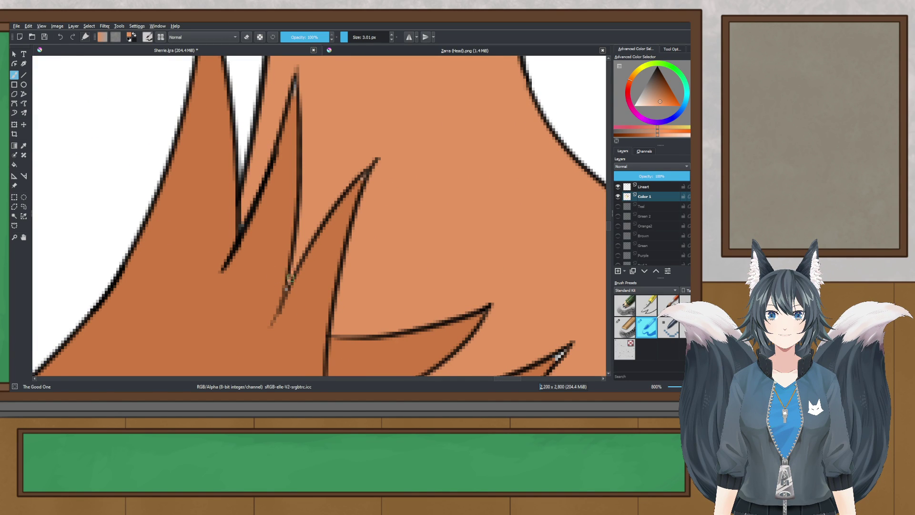
scroll(297, 263, "down", 3)
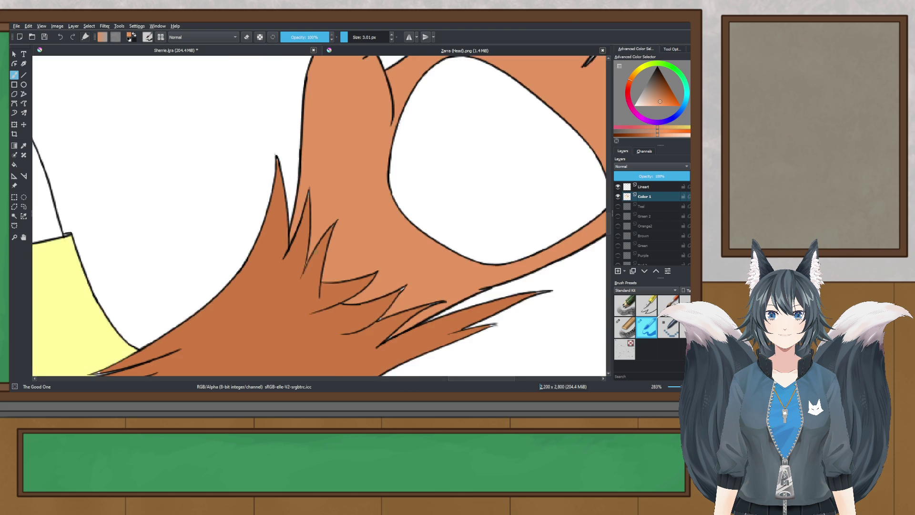
scroll(352, 302, "up", 1)
left_click_drag(351, 302, 245, 188)
scroll(245, 188, "up", 1)
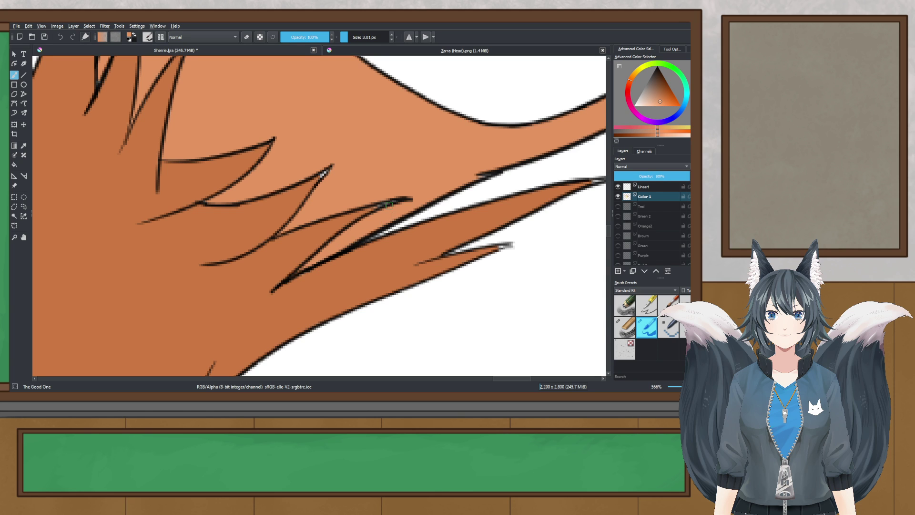
scroll(389, 205, "down", 3)
scroll(401, 204, "up", 8)
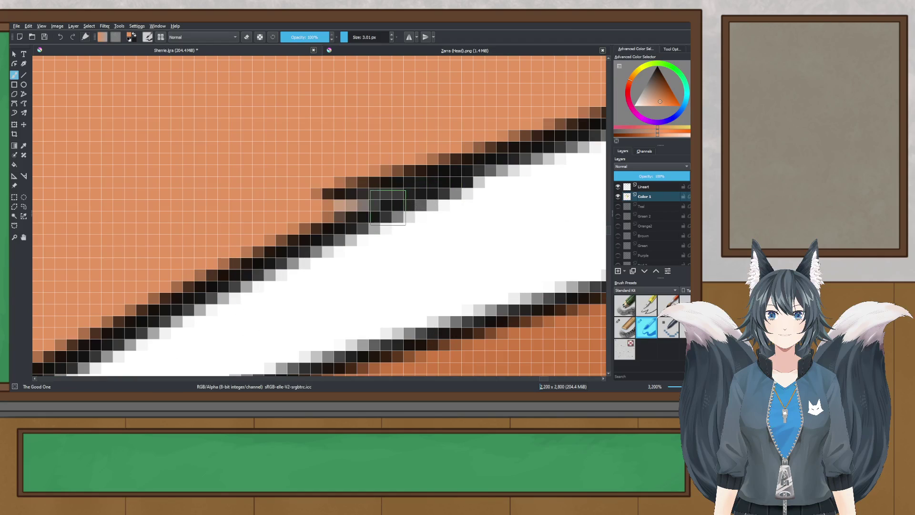
scroll(404, 204, "down", 10)
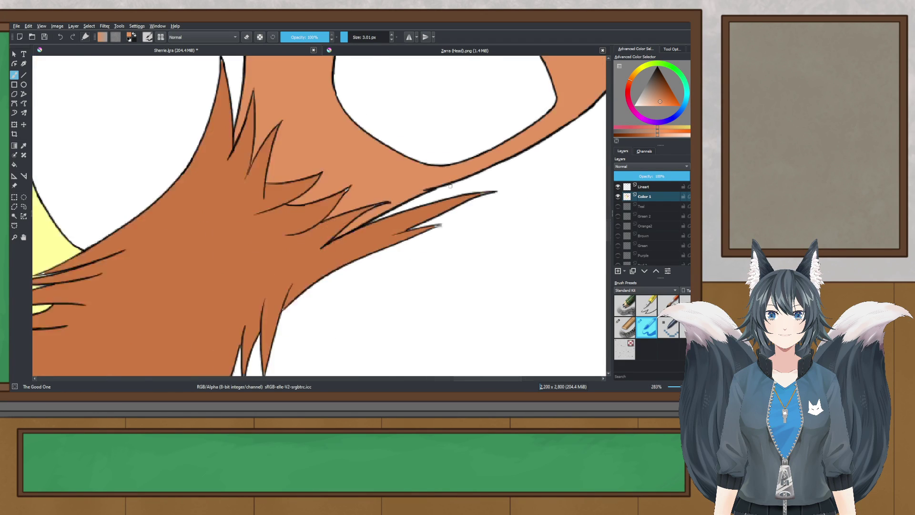
- Compare the fur edges of both wrists and look for remaining unpainted pixels
left_click_drag(286, 209, 475, 235)
left_click_drag(142, 238, 416, 254)
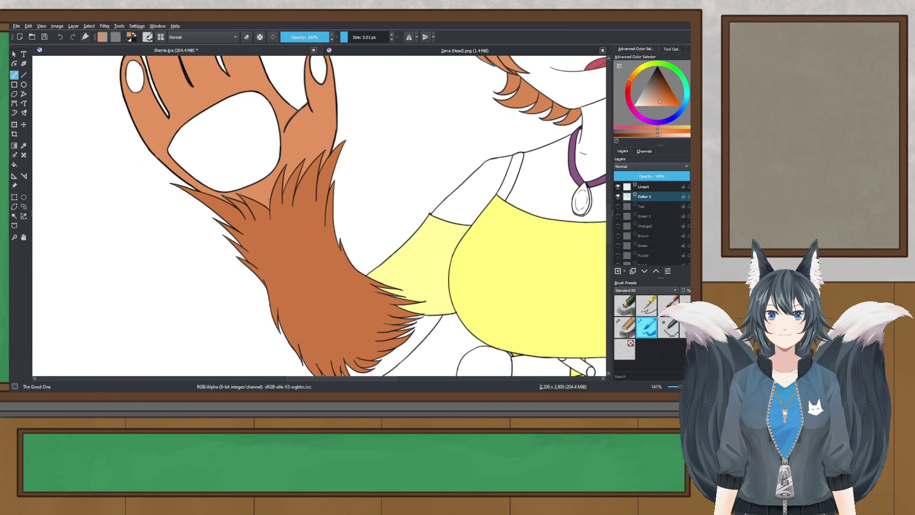
left_click_drag(331, 213, 260, 204)
scroll(258, 205, "down", 2)
mouse_move(568, 186)
left_mouse_down()
mouse_move(385, 200)
mouse_move(348, 259)
left_mouse_up()
scroll(406, 198, "up", 4)
scroll(296, 207, "down", 1)
left_click_drag(300, 189, 343, 66)
left_click_drag(273, 245, 394, 113)
- Sample the forearm fur's darker orange and paint it into the tips of the image-right wrist's upper tufts
left_click(24, 145)
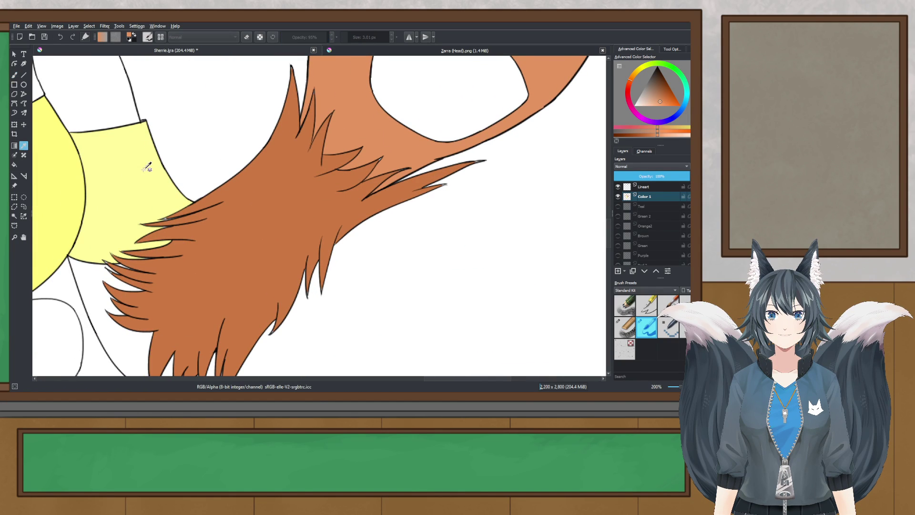
scroll(293, 76, "up", 4)
scroll(48, 130, "up", 1)
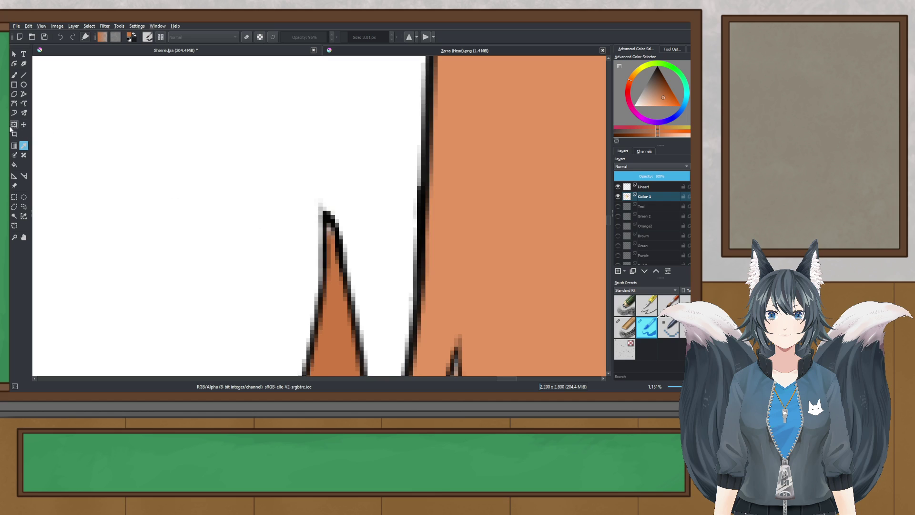
left_click(15, 74)
scroll(288, 150, "down", 3)
scroll(288, 149, "right", 2)
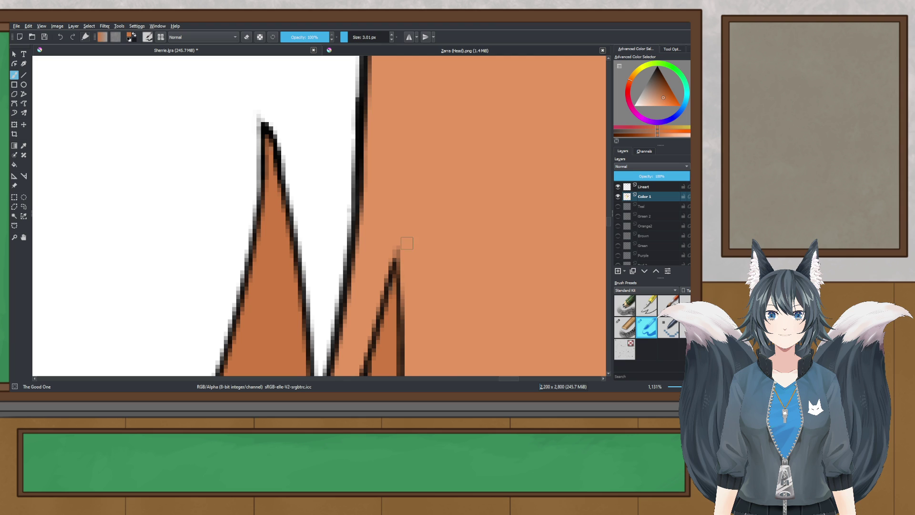
scroll(408, 243, "down", 3)
left_click_drag(407, 243, 322, 107)
scroll(365, 213, "up", 2)
left_click_drag(365, 213, 361, 191)
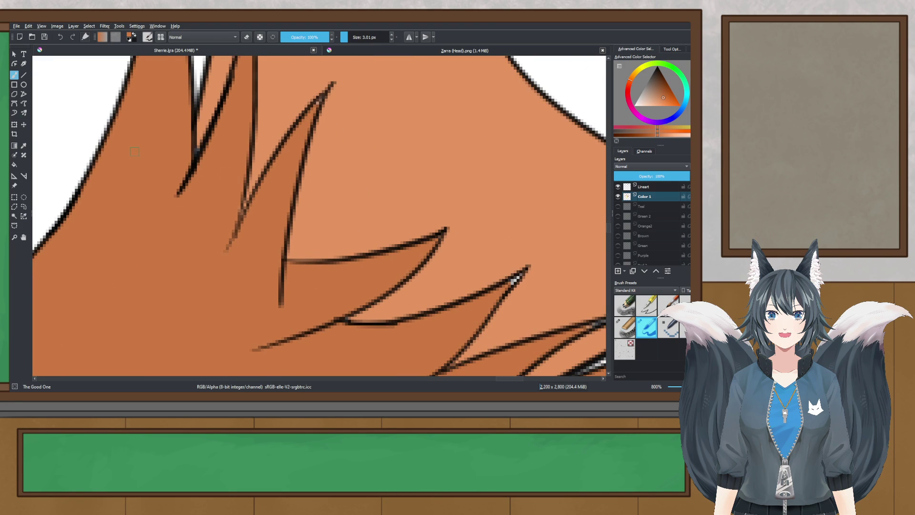
- Sample the paw's lighter orange again and fill the narrow gaps where the upper fur tufts meet
left_click(23, 145)
scroll(213, 96, "up", 1)
left_click(213, 97)
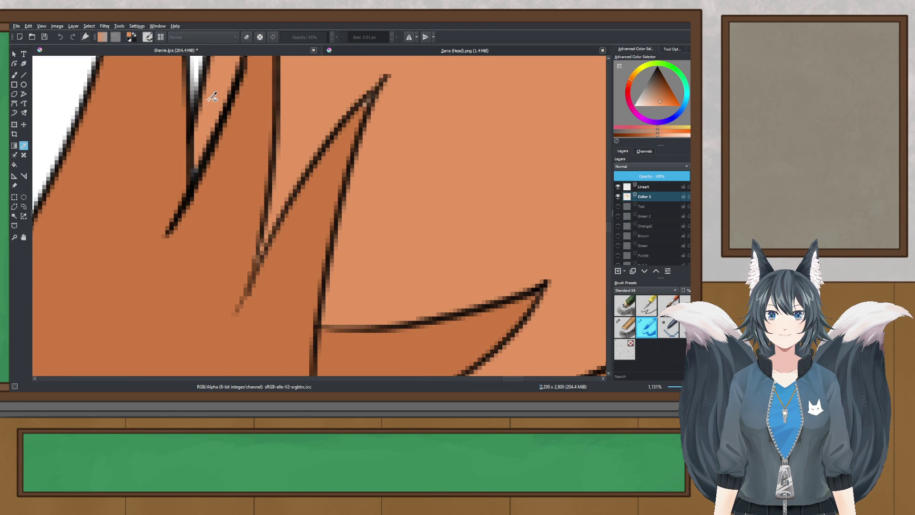
left_click(12, 76)
scroll(187, 133, "up", 2)
mouse_move(199, 207)
left_mouse_down()
mouse_move(194, 222)
mouse_move(143, 125)
left_mouse_up()
scroll(197, 205, "down", 4)
scroll(136, 172, "up", 3)
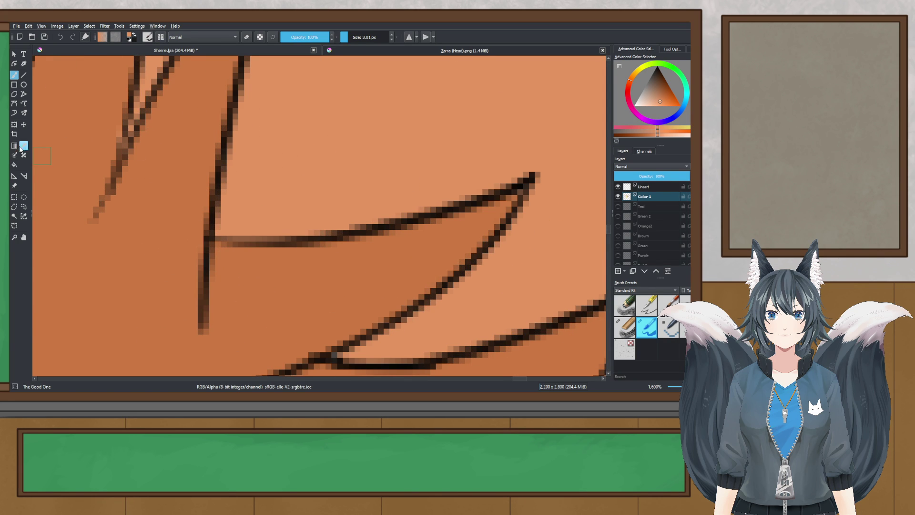
- Switch back to the darker fur orange and fill the tuft junction and the tip of the narrow upright tuft
left_click(169, 145, "ctrl")
left_click_drag(119, 138, 125, 154)
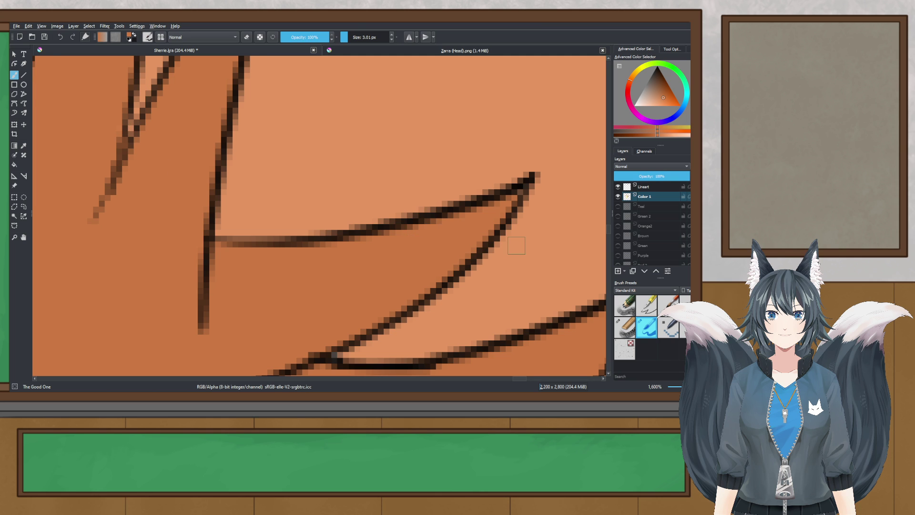
scroll(516, 245, "down", 1)
left_click_drag(410, 143, 336, 298)
scroll(276, 169, "up", 3)
mouse_move(280, 167)
left_mouse_down()
mouse_move(269, 191)
mouse_move(286, 165)
left_mouse_up()
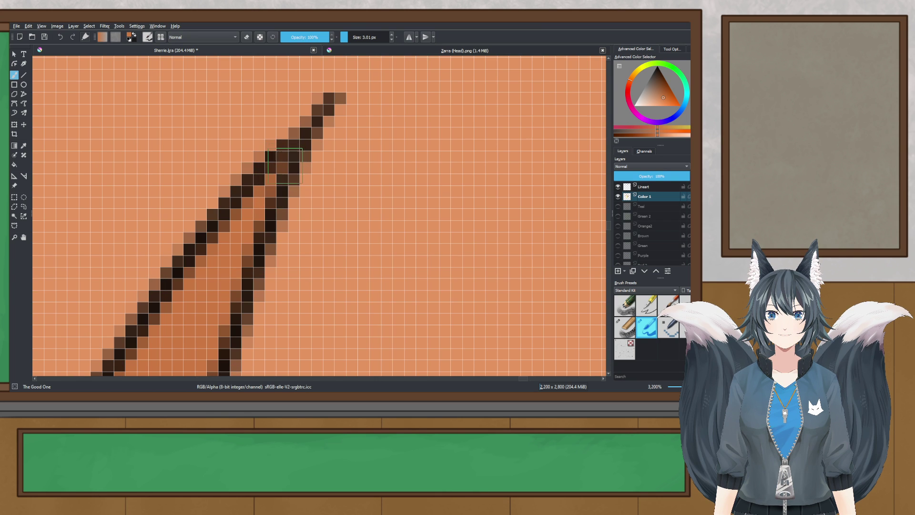
- Fill the white pixels in the tips of the sideways-pointing tufts beneath the palm with the darker orange
scroll(338, 263, "down", 5)
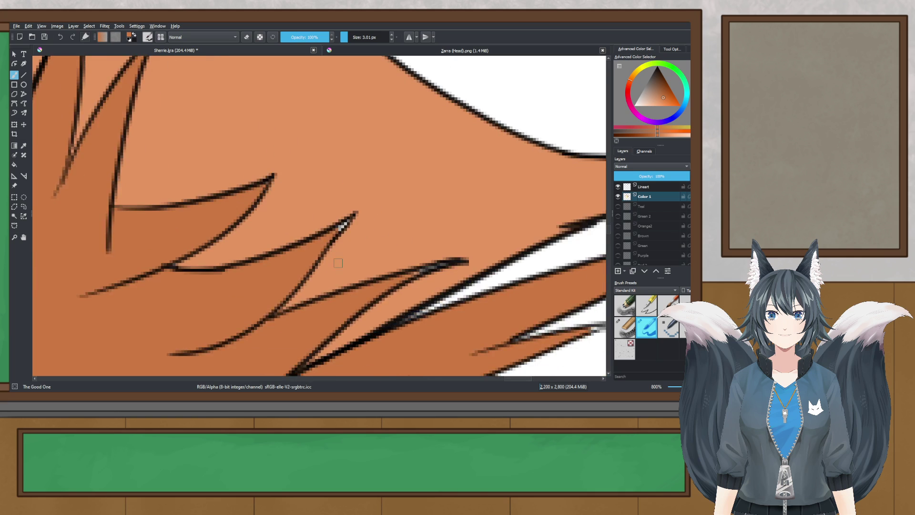
scroll(338, 262, "up", 3)
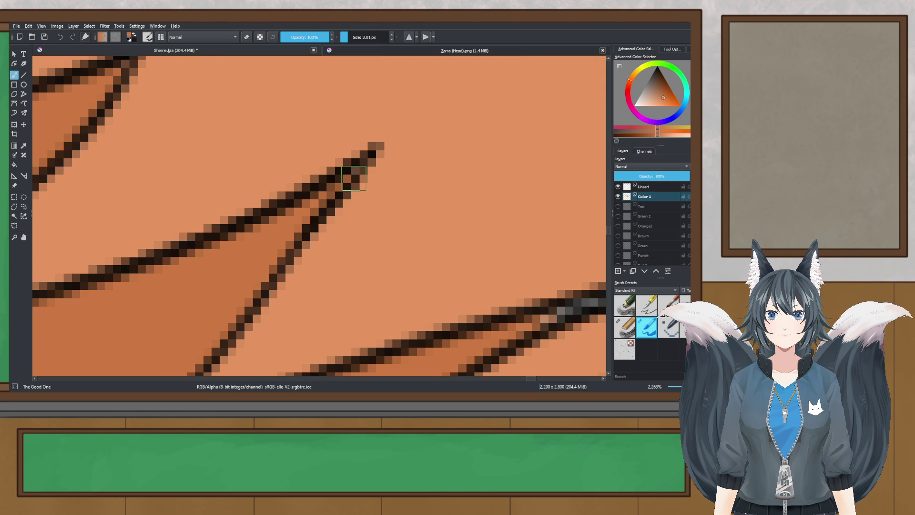
scroll(334, 182, "down", 2)
scroll(303, 169, "up", 3)
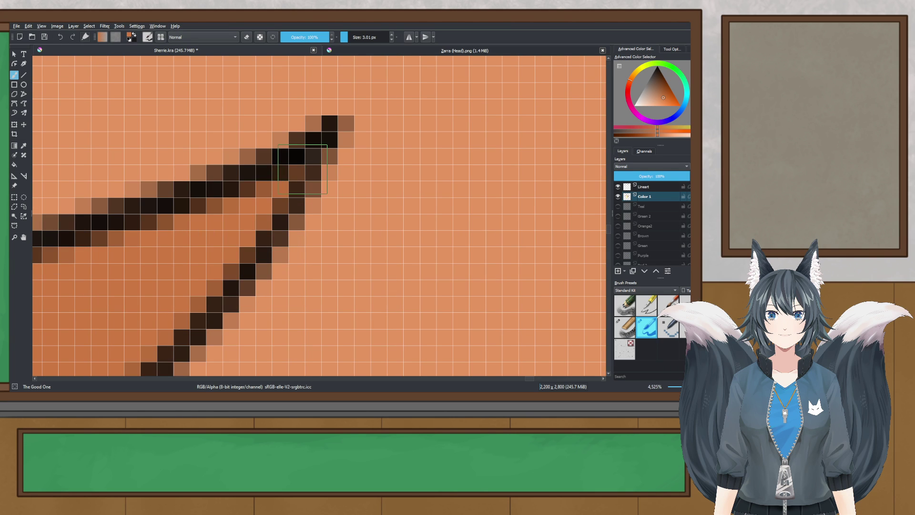
- Sample the lighter paw orange and fill the leftover pixels at the base of the gap between the sideways tufts
scroll(303, 169, "down", 5)
left_click_drag(302, 169, 189, 111)
scroll(98, 192, "up", 3)
left_click_drag(98, 192, 228, 231)
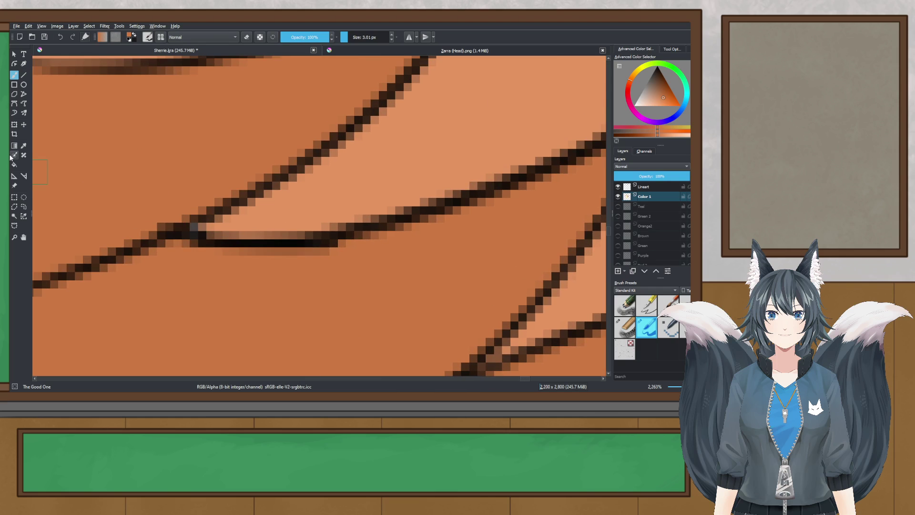
left_click(23, 145)
left_click(249, 178)
left_click(14, 75)
scroll(204, 241, "up", 1)
scroll(229, 258, "down", 3)
left_click_drag(228, 258, 81, 146)
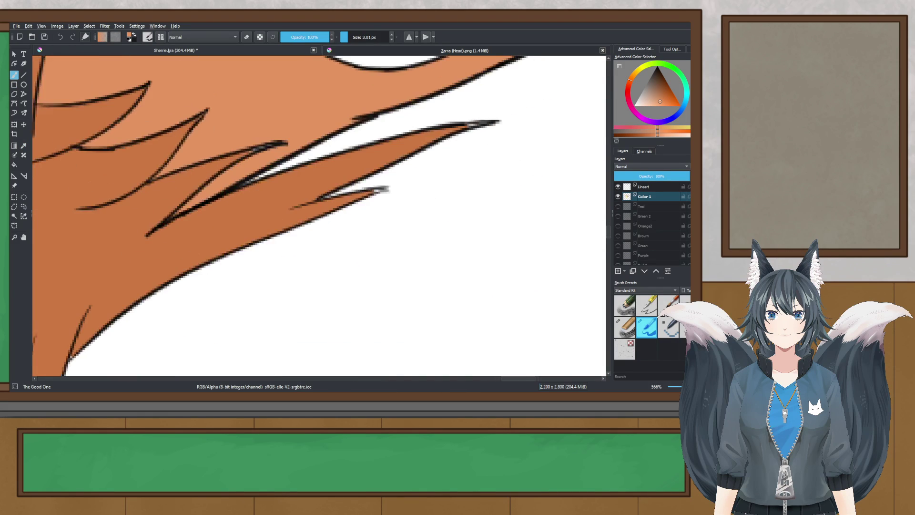
- Sample the darker fur orange and fill the grey pixels in the tip of the lowest tuft overlapping the paw
scroll(191, 180, "up", 2)
left_click_drag(187, 157, 45, 245)
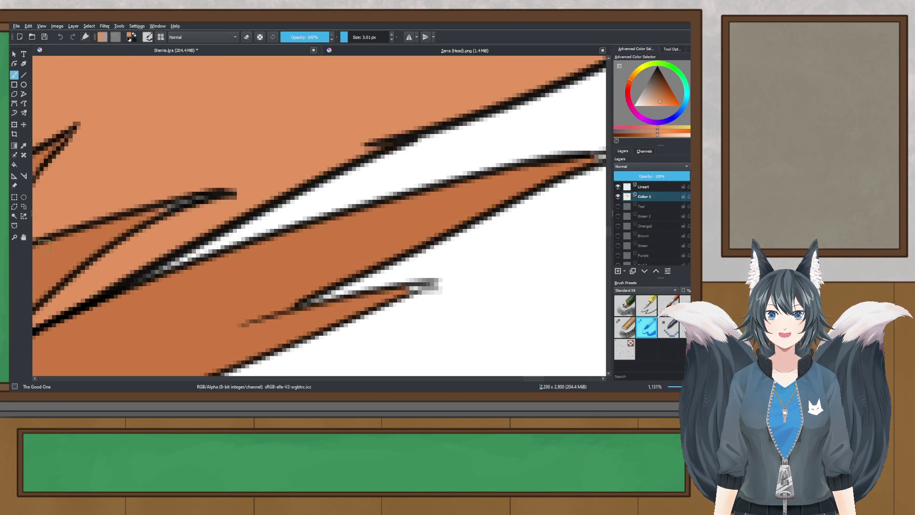
left_click(23, 146)
scroll(91, 205, "up", 2)
left_click(111, 246)
left_click(118, 262)
left_click(16, 84)
scroll(255, 196, "up", 1)
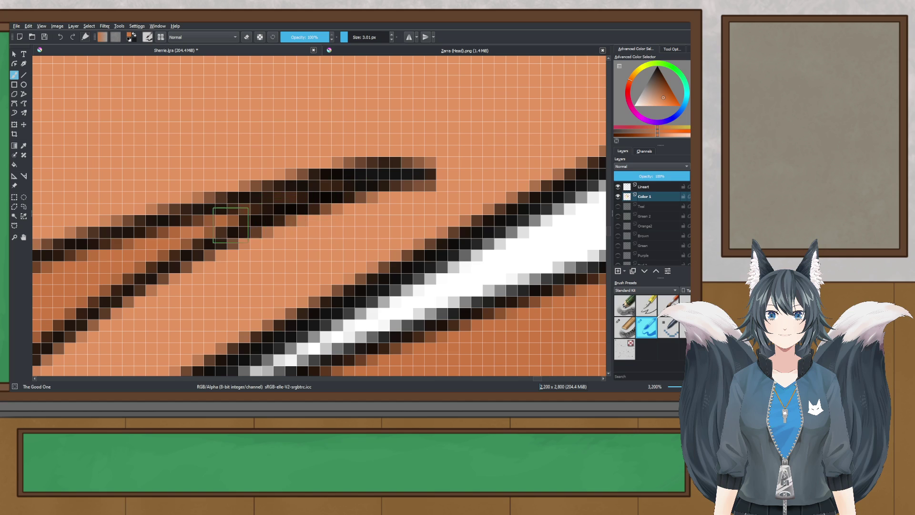
- Fill the grey pixels in the tips of the long sideways-pointing fur tufts with the darker orange
scroll(362, 188, "down", 3)
scroll(402, 179, "up", 2)
mouse_move(364, 192)
left_mouse_down()
mouse_move(418, 184)
mouse_move(329, 200)
left_mouse_up()
key("ctrl+z")
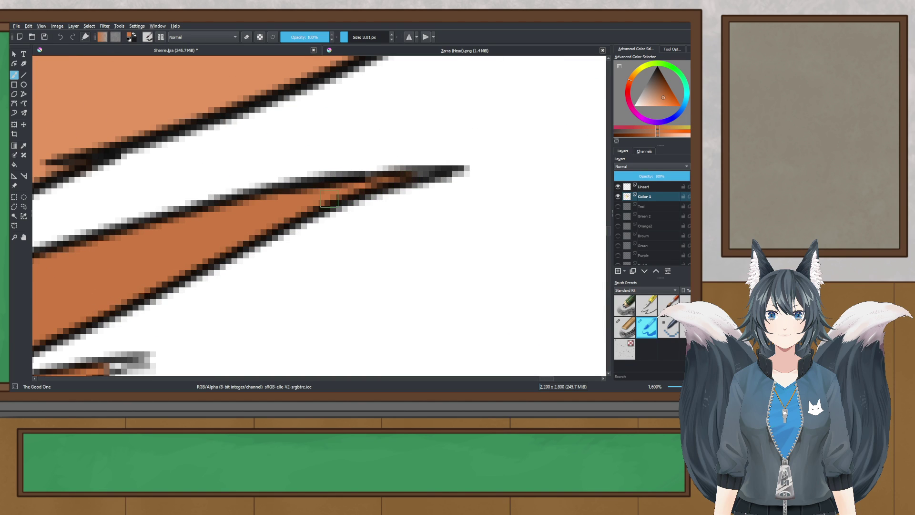
left_click_drag(96, 369, 272, 253)
mouse_move(306, 257)
left_mouse_down()
mouse_move(354, 244)
mouse_move(334, 246)
left_mouse_up()
- Fill the leftover pixels at the upper tuft junction and in the tips of the two hanging tufts on the forearm's outer edge
scroll(258, 272, "down", 6)
left_click_drag(372, 218, 545, 96)
left_click_drag(262, 221, 290, 164)
scroll(331, 210, "up", 3)
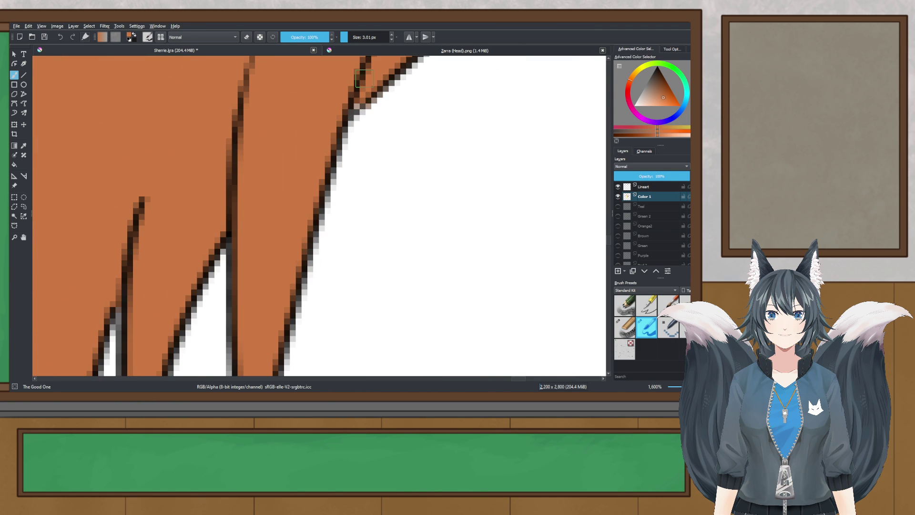
left_click_drag(358, 93, 351, 116)
scroll(362, 100, "down", 3)
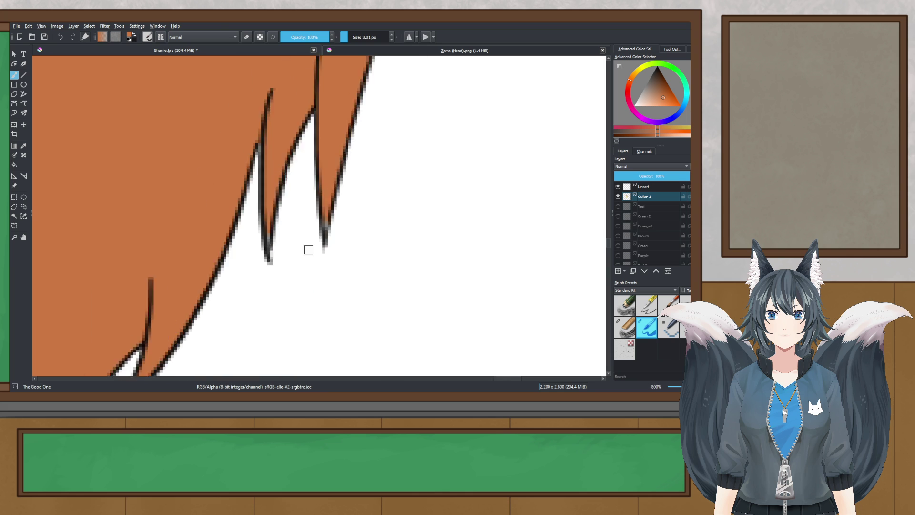
scroll(329, 214, "up", 3)
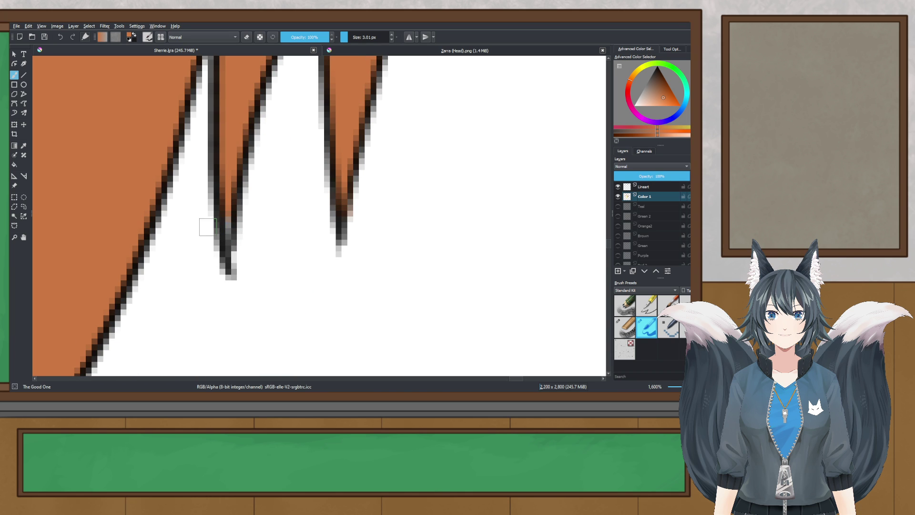
left_click_drag(227, 238, 226, 261)
scroll(227, 261, "down", 2)
scroll(227, 261, "down", 2)
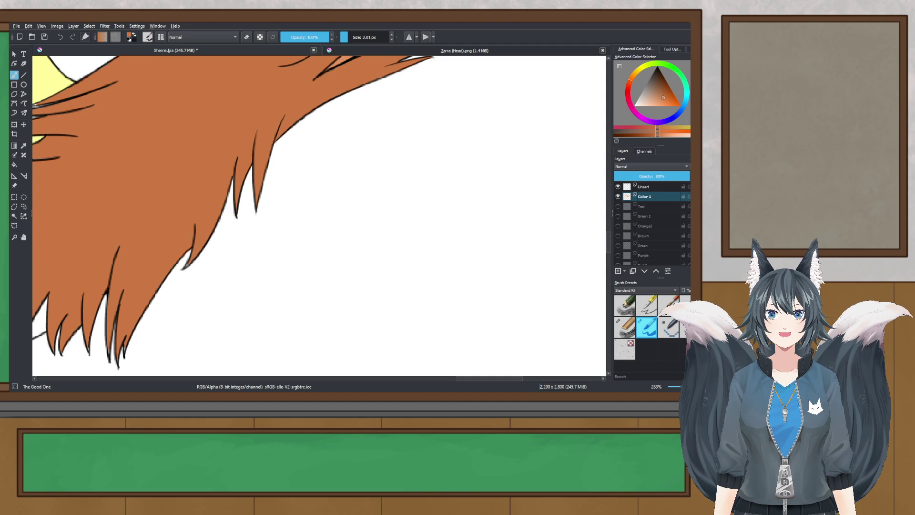
- Fill the grey pixels in the tip of the small slanted tuft lower down the forearm's outer edge
scroll(208, 234, "up", 3)
scroll(216, 234, "up", 3)
mouse_move(237, 233)
left_mouse_down()
mouse_move(224, 214)
mouse_move(213, 260)
left_mouse_up()
scroll(218, 268, "down", 3)
scroll(224, 243, "up", 2)
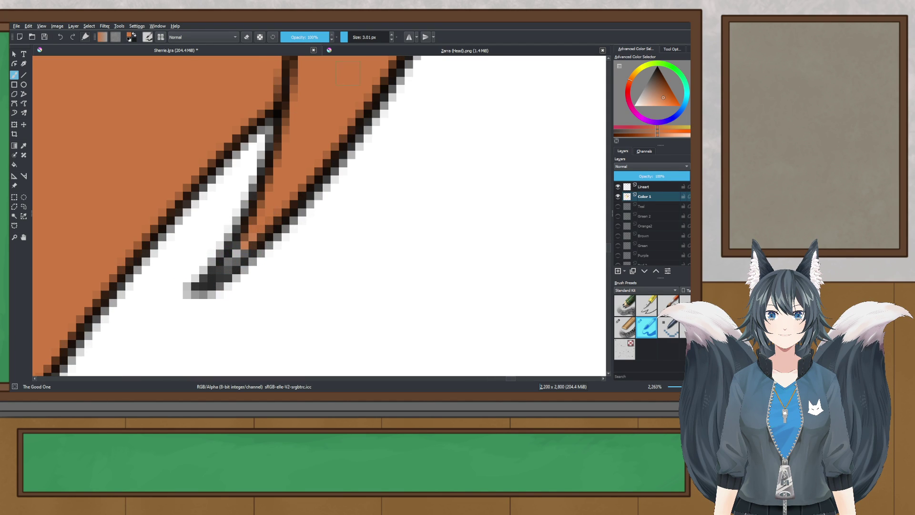
scroll(229, 228, "up", 2)
mouse_move(244, 253)
left_mouse_down()
mouse_move(266, 246)
mouse_move(223, 322)
mouse_move(268, 274)
left_mouse_up()
- Reduce the brush to 2.01 px and fill the tips of the narrow tufts hanging at the outer end of the lower fur edge
scroll(272, 243, "down", 7)
left_click_drag(353, 259, 265, 200)
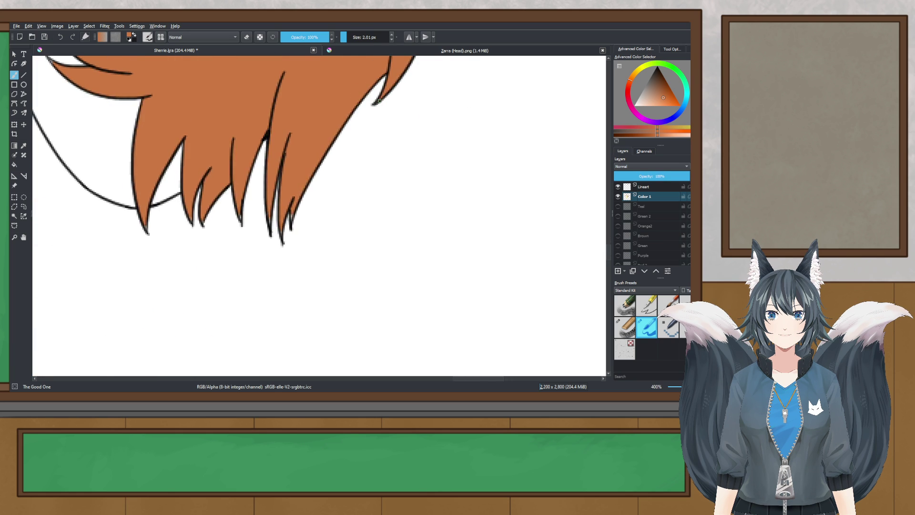
scroll(265, 201, "up", 3)
scroll(322, 248, "up", 2)
left_click_drag(320, 259, 319, 205)
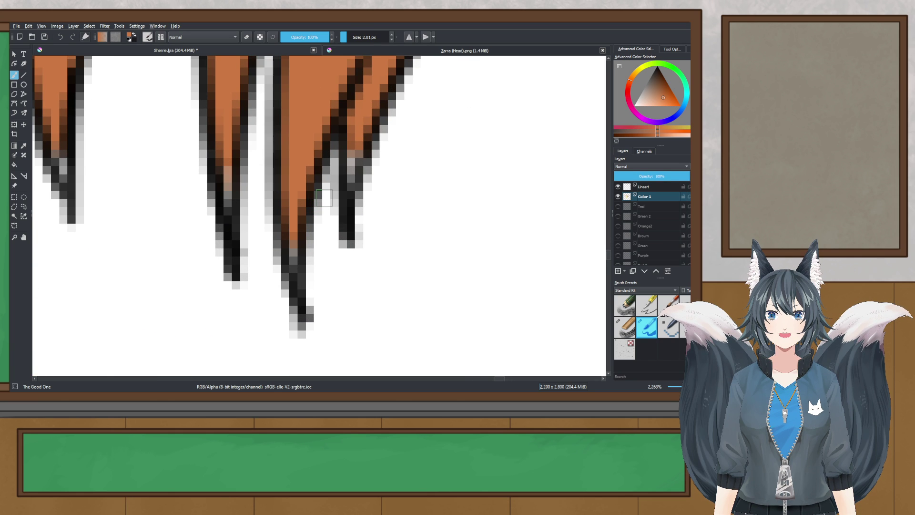
mouse_move(223, 157)
left_mouse_down()
mouse_move(234, 195)
mouse_move(227, 153)
left_mouse_up()
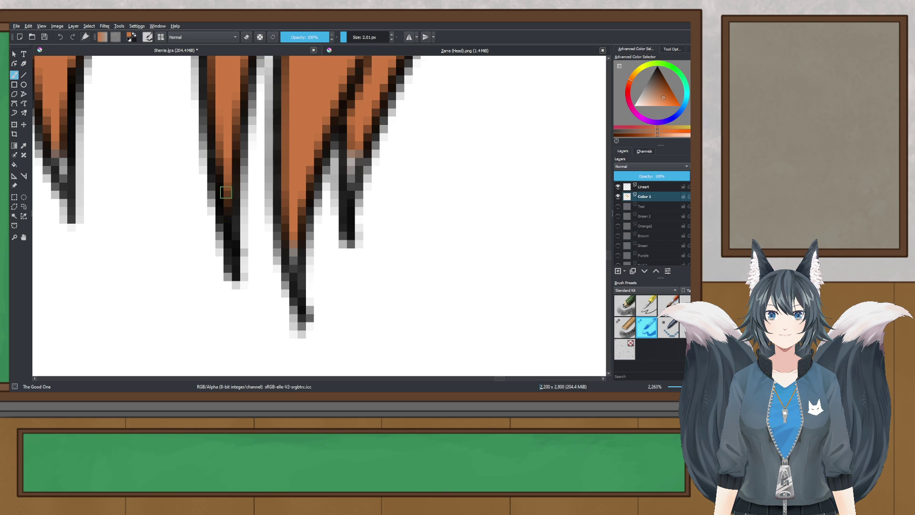
left_click_drag(294, 238, 293, 269)
mouse_move(345, 172)
left_mouse_down()
mouse_move(352, 145)
mouse_move(358, 169)
left_mouse_up()
scroll(341, 178, "down", 3)
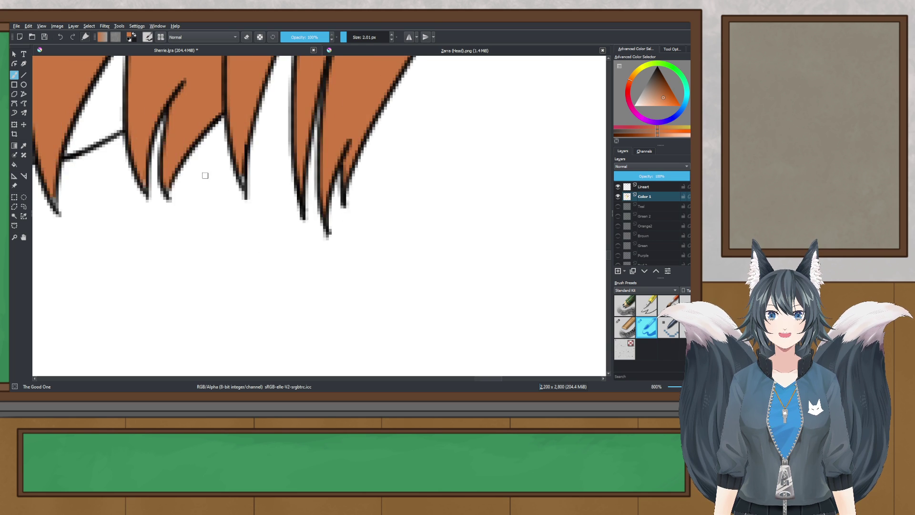
- Resample the darker fur orange and fill the tips of the remaining hanging tufts, including the one crossing the curved body outline
left_click_drag(205, 176, 346, 210)
scroll(224, 183, "up", 1)
left_click(182, 247, "ctrl")
left_click_drag(183, 247, 185, 259)
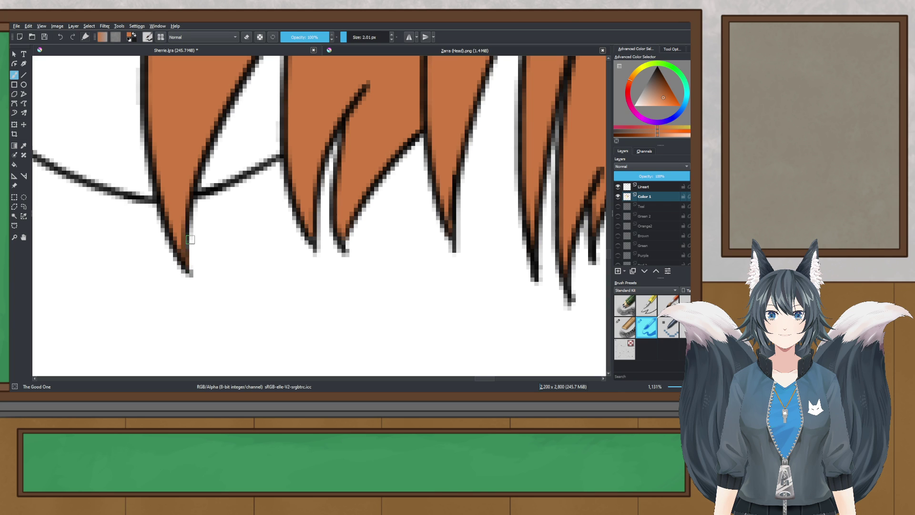
- Fill the unpainted tips of the inward-pointing tufts below and along the lower edge of the yellow sleeve
scroll(256, 196, "down", 5)
left_click_drag(268, 203, 316, 315)
scroll(187, 127, "up", 4)
left_click_drag(188, 128, 281, 122)
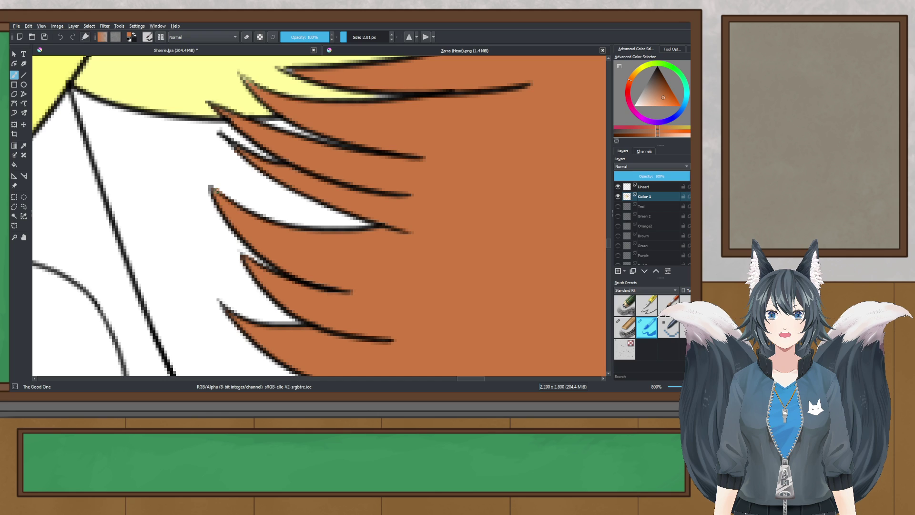
mouse_move(374, 71)
left_mouse_down()
mouse_move(316, 196)
mouse_move(319, 225)
left_mouse_up()
scroll(317, 198, "up", 1)
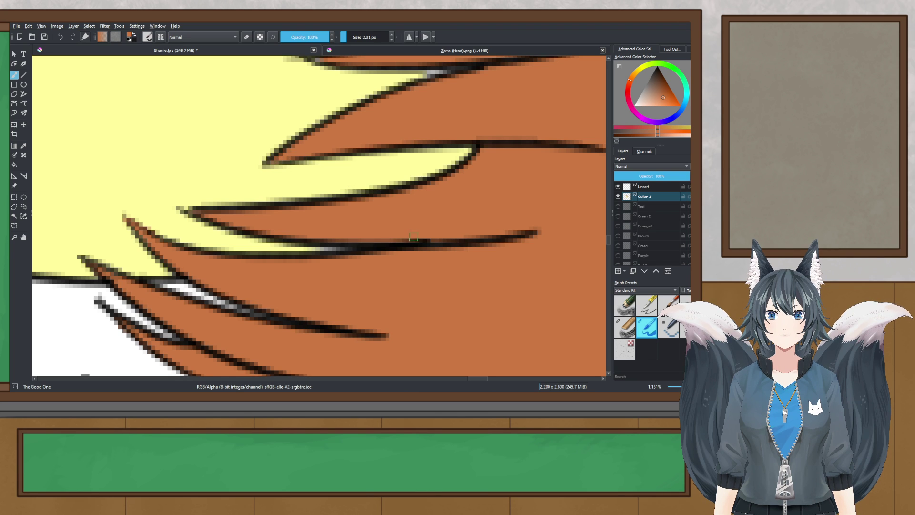
- Fill the white pixels in the tip of the uppermost thin tuft overlapping the yellow sleeve, redoing the stroke once
scroll(491, 165, "down", 2)
left_click_drag(491, 162, 342, 297)
scroll(287, 257, "up", 2)
scroll(329, 137, "up", 3)
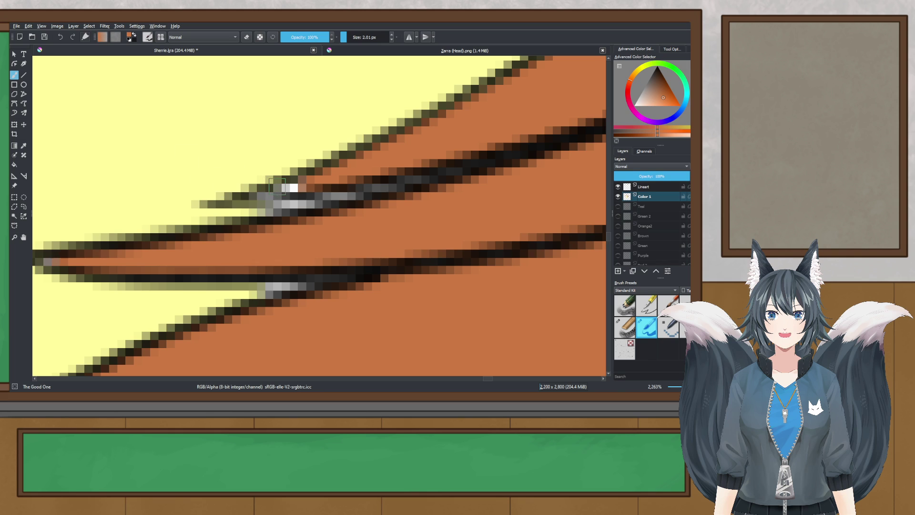
mouse_move(249, 203)
left_mouse_down()
mouse_move(316, 187)
mouse_move(253, 205)
mouse_move(325, 175)
mouse_move(268, 196)
mouse_move(288, 190)
left_mouse_up()
key("ctrl+z")
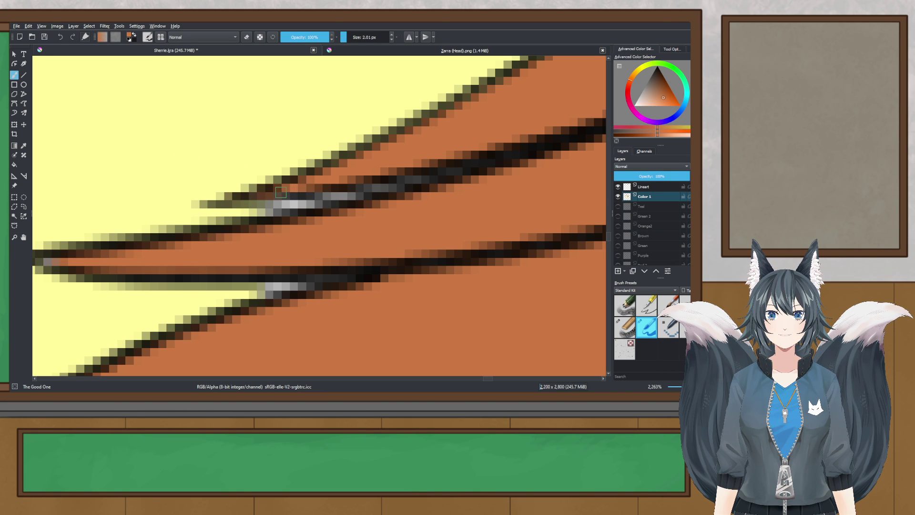
scroll(346, 153, "down", 8)
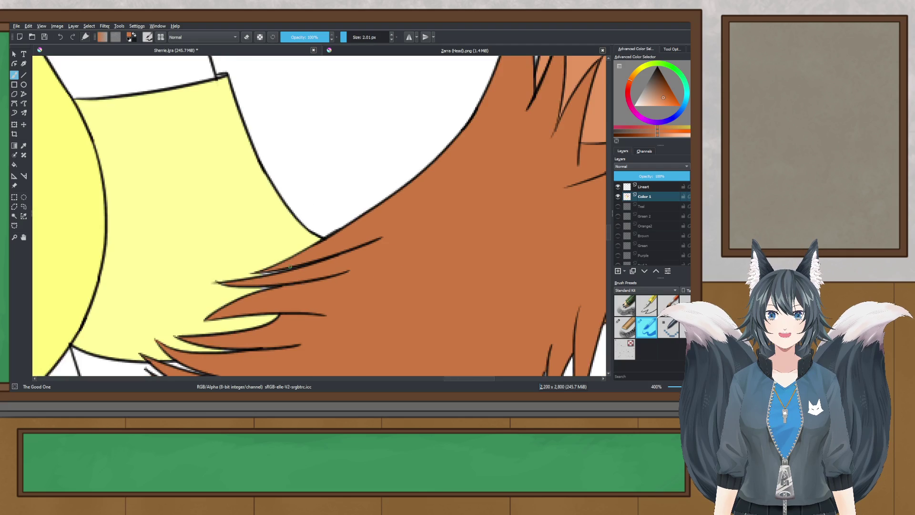
- On the opposite arm, fill the tips of the two uppermost thin tufts overlapping the yellow sleeve with the darker orange
left_click_drag(310, 252, 533, 158)
left_click_drag(349, 203, 535, 212)
scroll(102, 190, "up", 3)
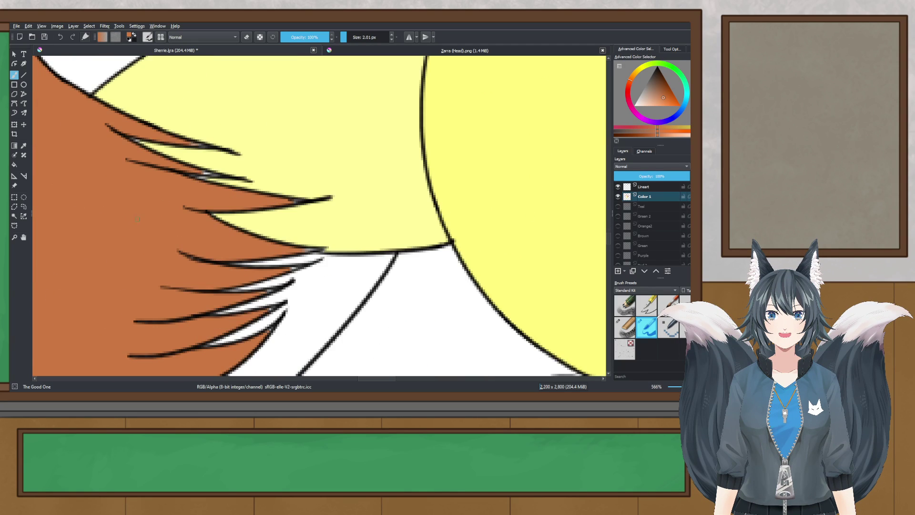
scroll(227, 132, "up", 3)
left_click_drag(228, 131, 368, 135)
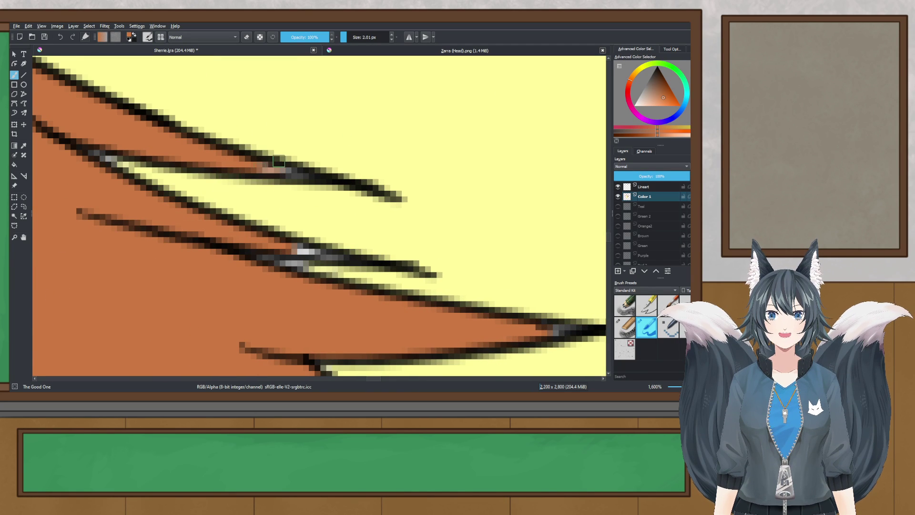
key("ctrl+z")
left_click_drag(263, 170, 278, 172)
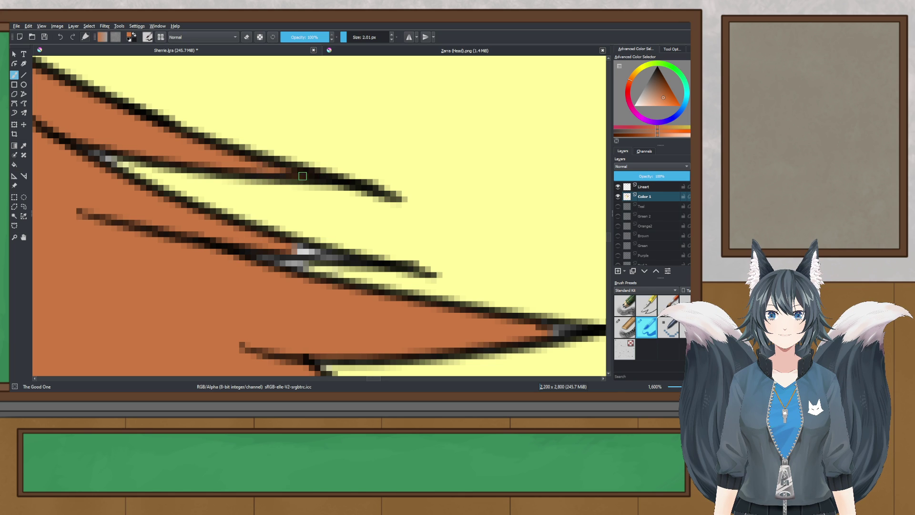
left_click_drag(285, 251, 314, 253)
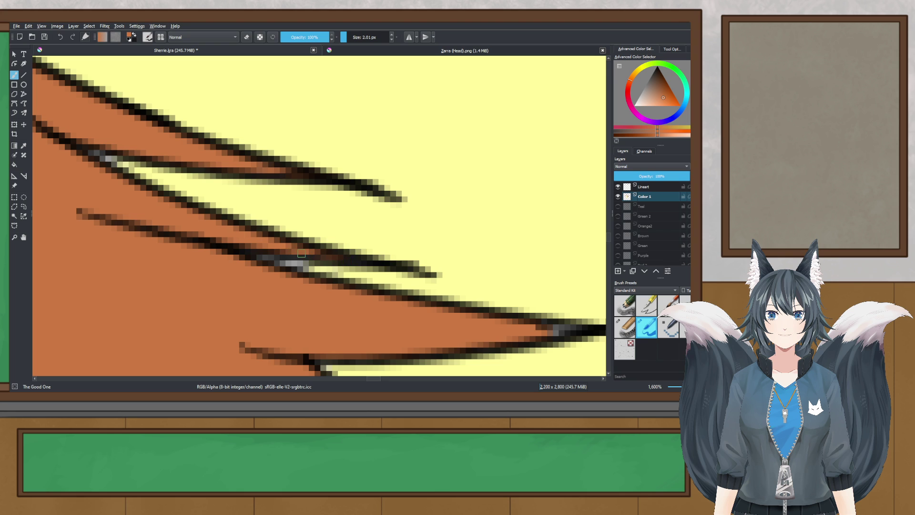
- Fill the tips of the two wider tufts at the lower part of the yellow sleeve and the tuft just beneath them
scroll(217, 170, "down", 1)
left_click_drag(217, 171, 182, 90)
scroll(440, 235, "up", 1)
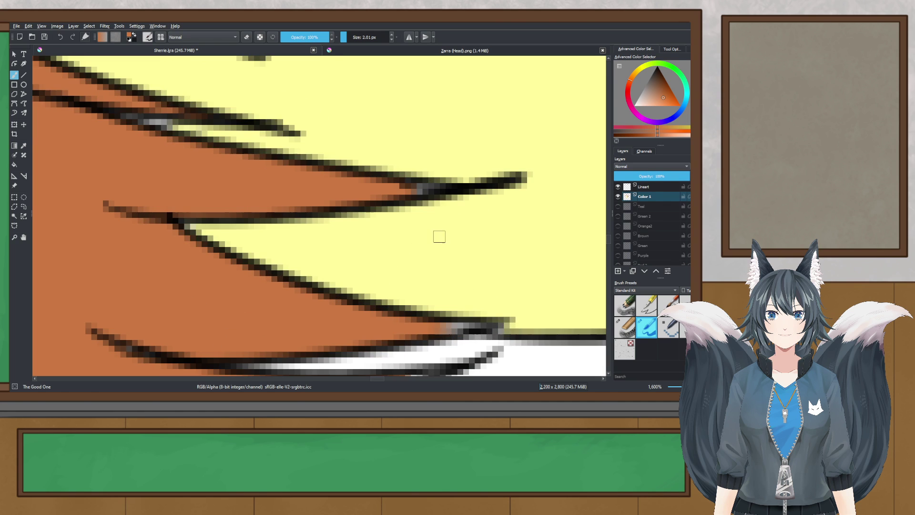
left_click_drag(432, 225, 405, 171)
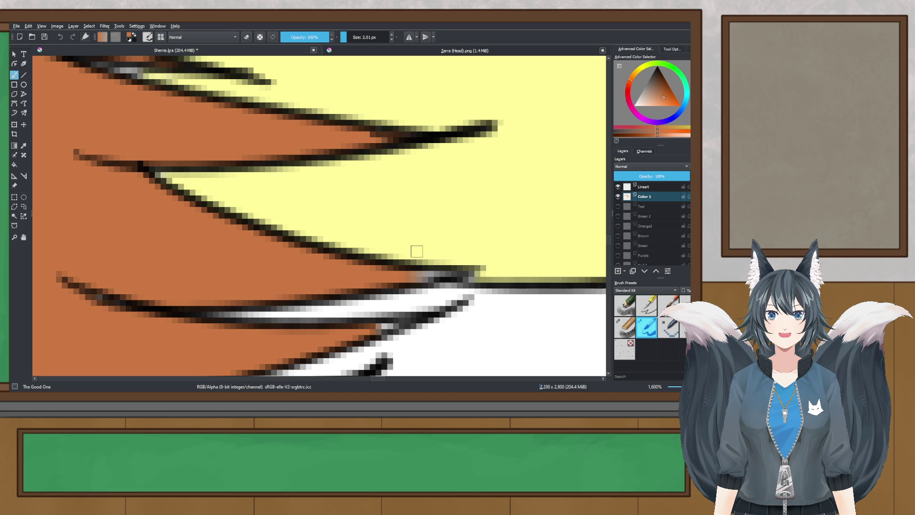
left_click_drag(414, 277, 424, 279)
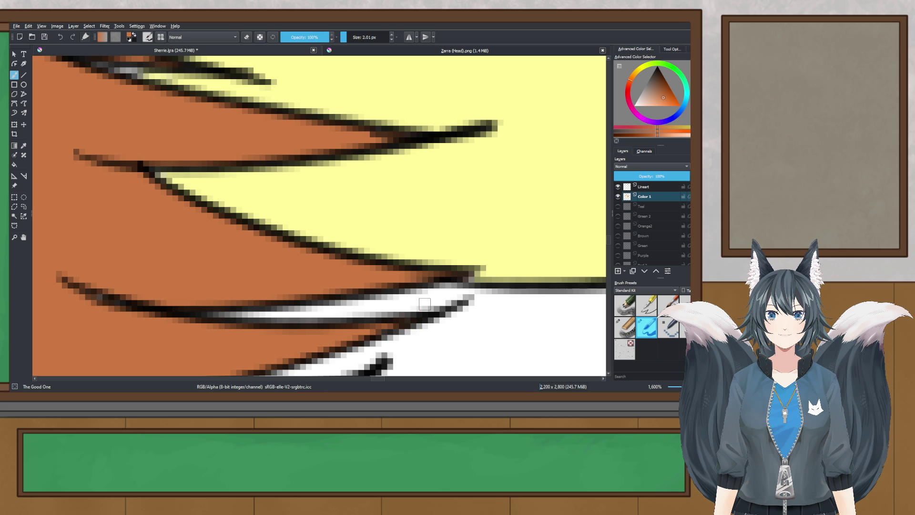
- Fill the grey pixels in the tips of the three tufts stacked below the yellow sleeve
scroll(425, 304, "down", 3)
left_click_drag(439, 280, 410, 168)
scroll(385, 209, "up", 4)
left_click_drag(391, 211, 412, 152)
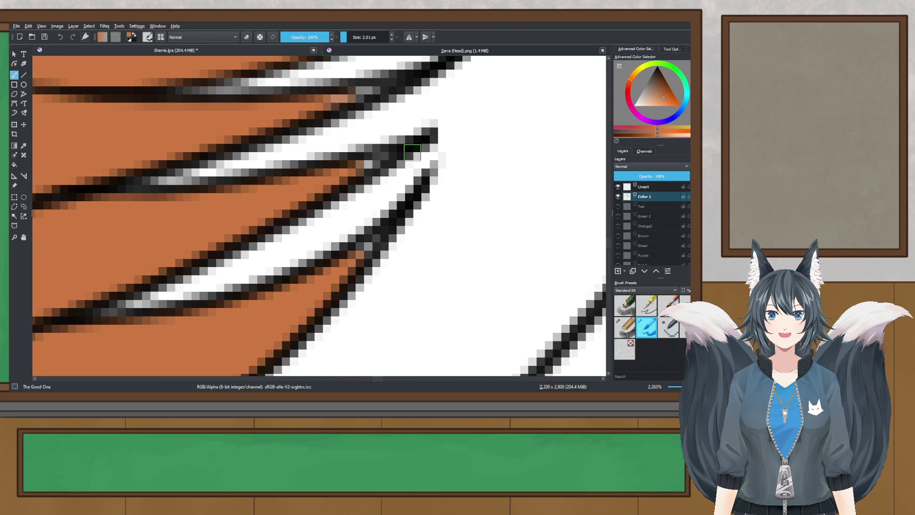
mouse_move(317, 86)
left_mouse_down()
mouse_move(381, 88)
mouse_move(350, 101)
left_mouse_up()
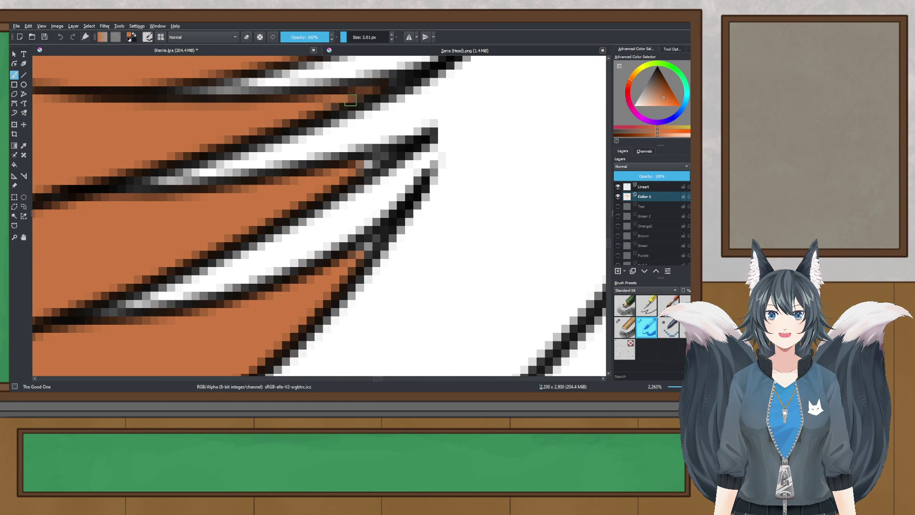
mouse_move(351, 181)
left_mouse_down()
mouse_move(387, 158)
mouse_move(346, 180)
left_mouse_up()
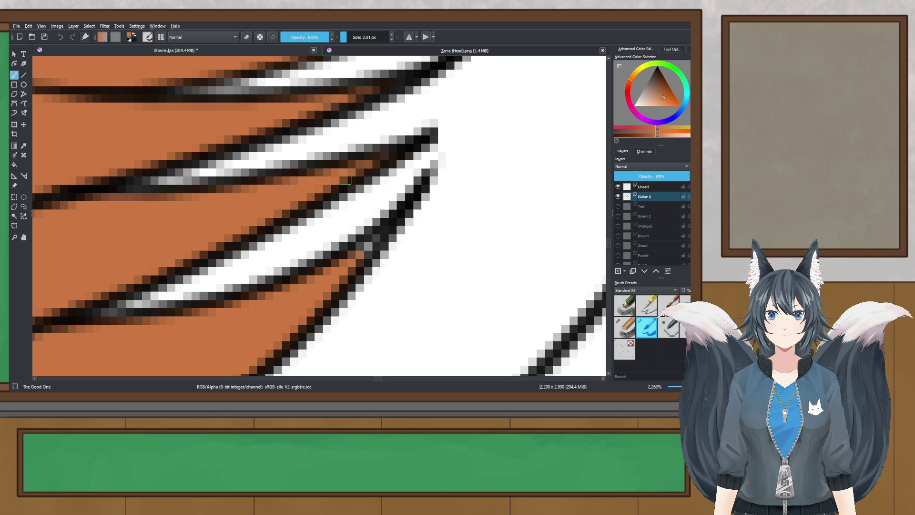
left_click_drag(343, 263, 369, 249)
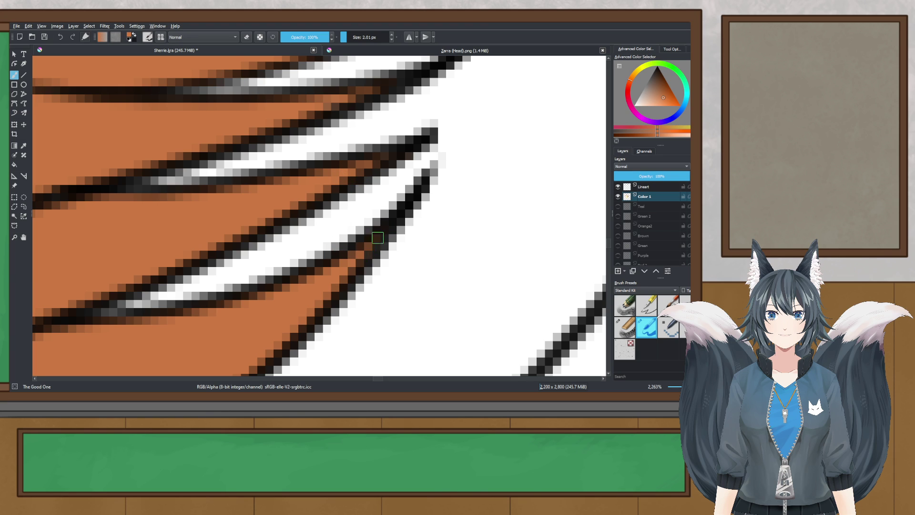
- Fill the leftover pixels in the tips of the curved, crescent-shaped tufts along the inner lower edge of the arm fur
scroll(377, 238, "down", 8)
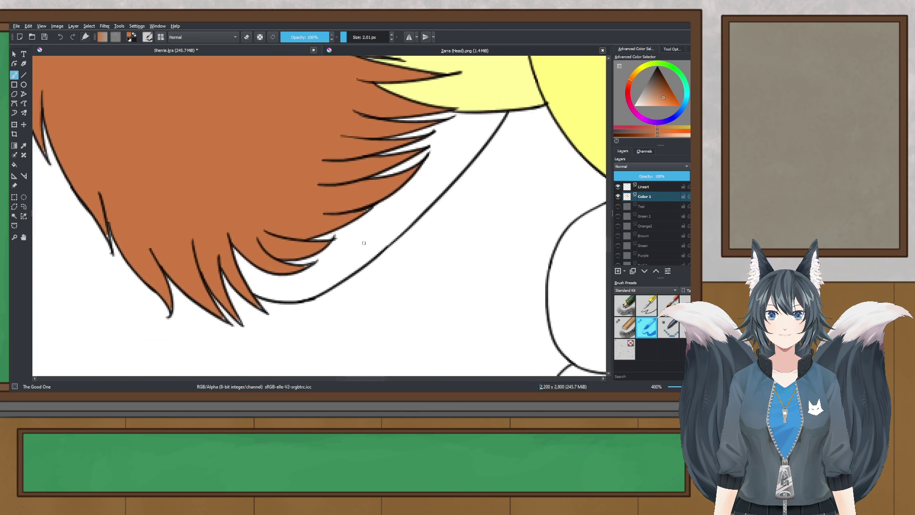
scroll(364, 244, "up", 10)
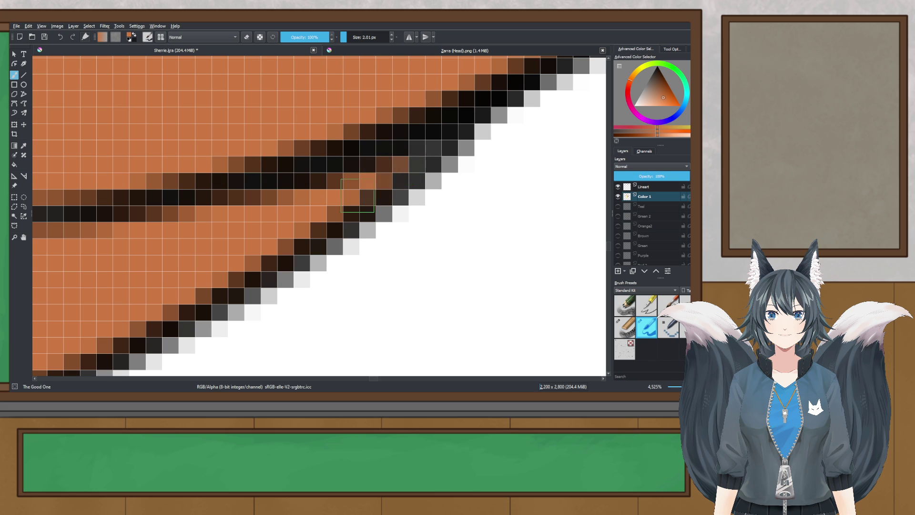
scroll(379, 159, "down", 5)
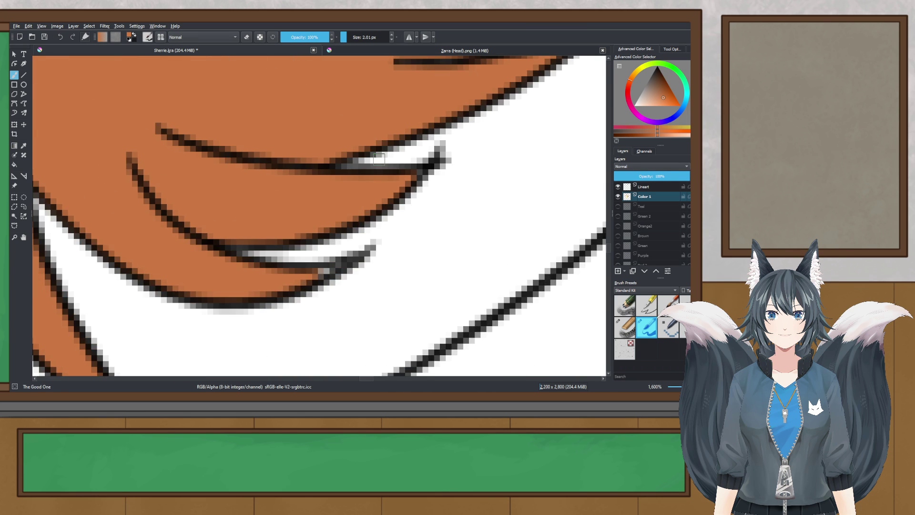
scroll(379, 159, "up", 5)
scroll(431, 148, "down", 5)
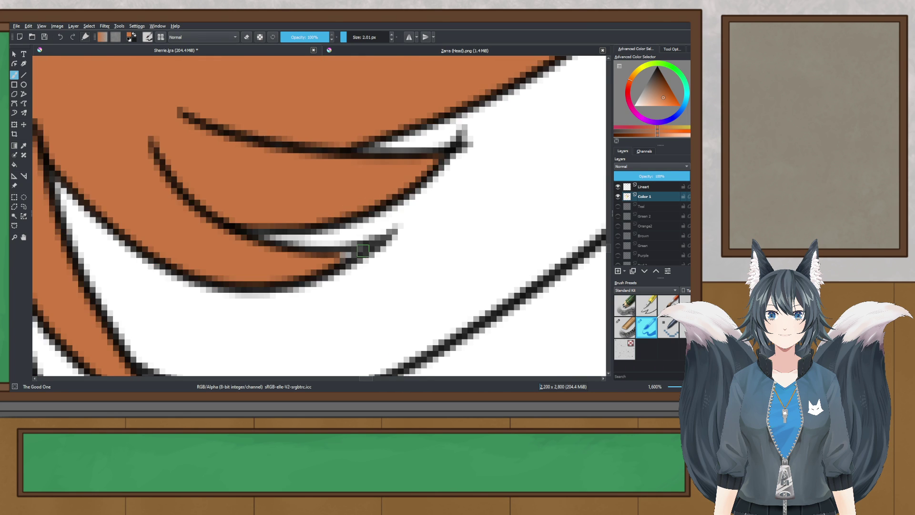
scroll(364, 252, "up", 2)
mouse_move(335, 252)
left_mouse_down()
mouse_move(385, 236)
mouse_move(337, 264)
left_mouse_up()
scroll(296, 276, "down", 3)
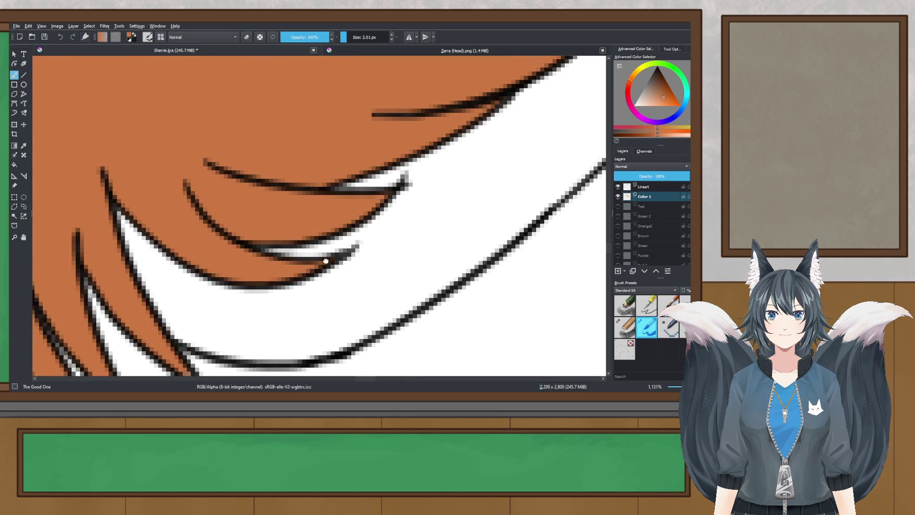
- Fill the tips of the slanted hanging tufts at the bottom of the arm fur with the darker orange
scroll(315, 262, "up", 4)
mouse_move(374, 234)
left_mouse_down()
mouse_move(421, 252)
mouse_move(456, 283)
left_mouse_up()
scroll(374, 143, "down", 2)
scroll(313, 262, "up", 2)
mouse_move(190, 239)
left_mouse_down()
mouse_move(253, 292)
mouse_move(245, 266)
mouse_move(257, 291)
left_mouse_up()
mouse_move(73, 229)
left_mouse_down()
mouse_move(265, 256)
mouse_move(263, 269)
mouse_move(295, 305)
left_mouse_up()
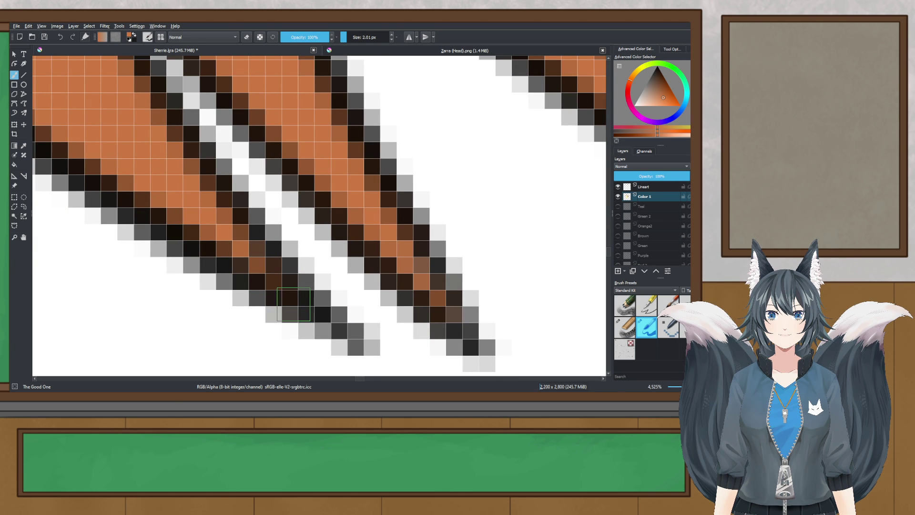
- Fill the grey pixels in the tip of the neighbouring hooked tuft on the bottom fur edge
scroll(245, 250, "down", 5)
left_click_drag(179, 244, 293, 254)
scroll(294, 254, "up", 5)
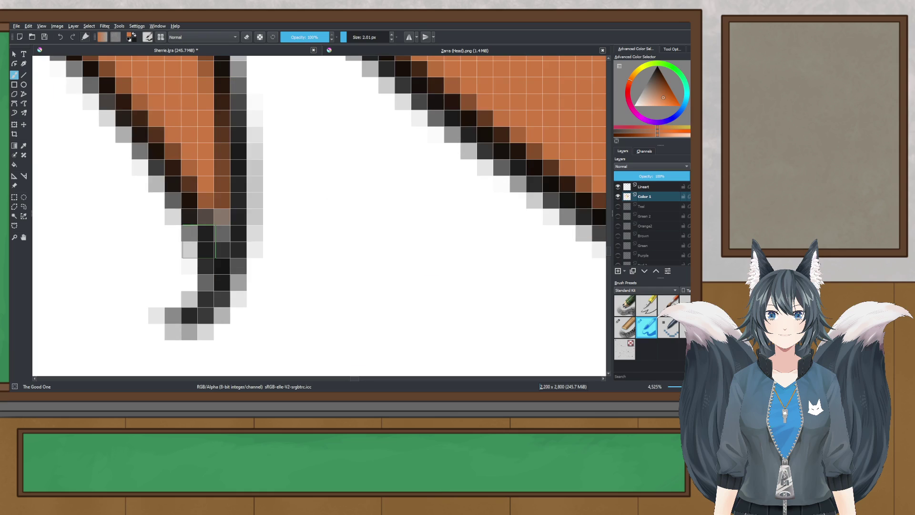
scroll(248, 234, "down", 2)
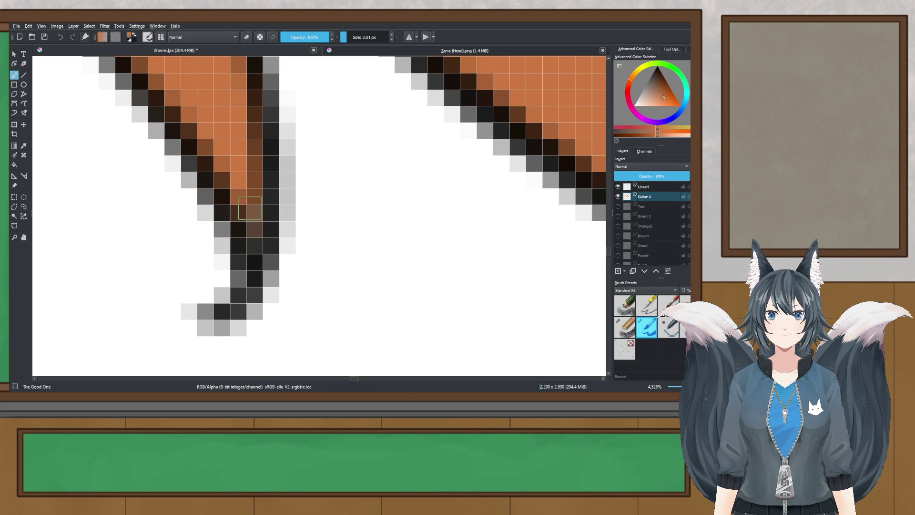
- Fill the grey pixels in the tips of the narrow hanging tufts along the outer edge of the arm fur with the darker orange
scroll(319, 170, "down", 1)
scroll(370, 319, "down", 1)
scroll(290, 119, "up", 4)
scroll(291, 119, "down", 3)
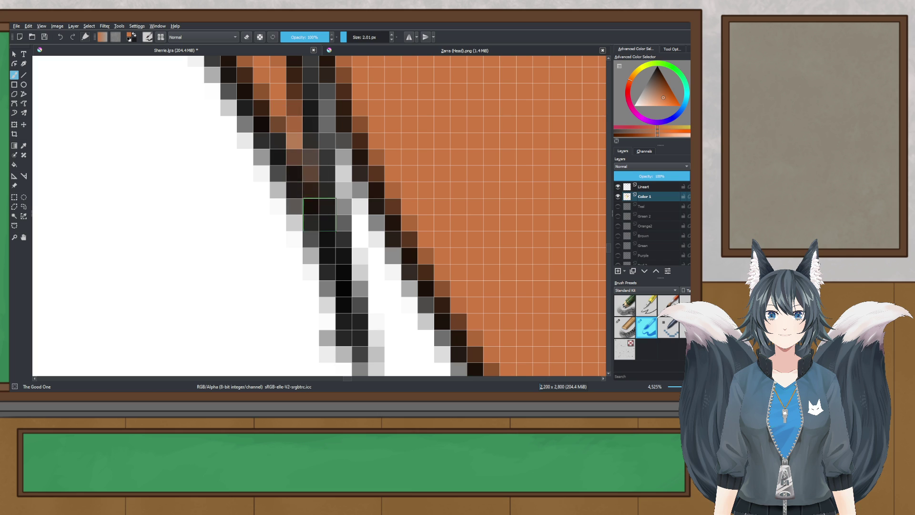
scroll(226, 147, "down", 1)
scroll(227, 146, "up", 4)
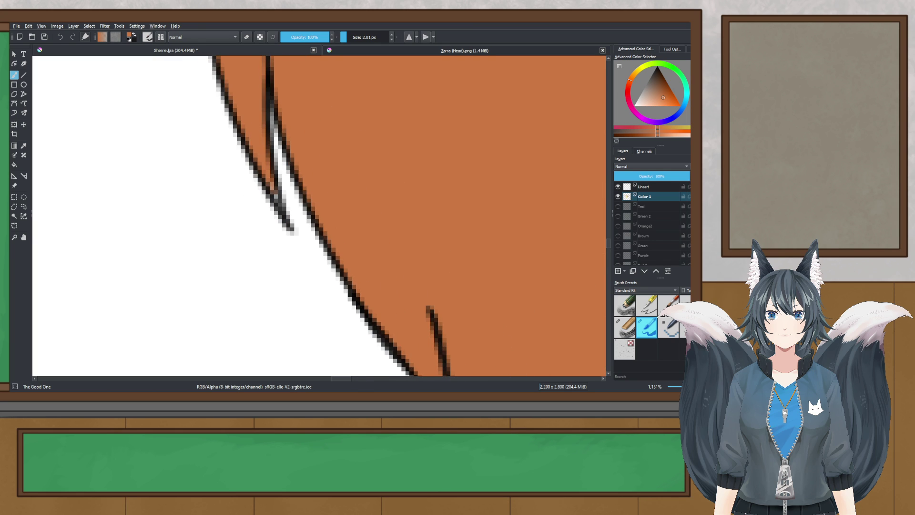
left_click(220, 180)
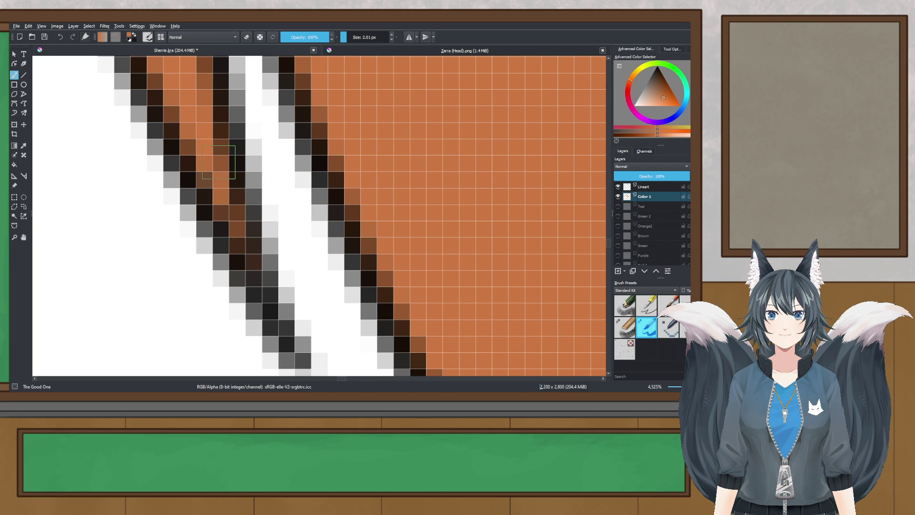
scroll(260, 222, "down", 8)
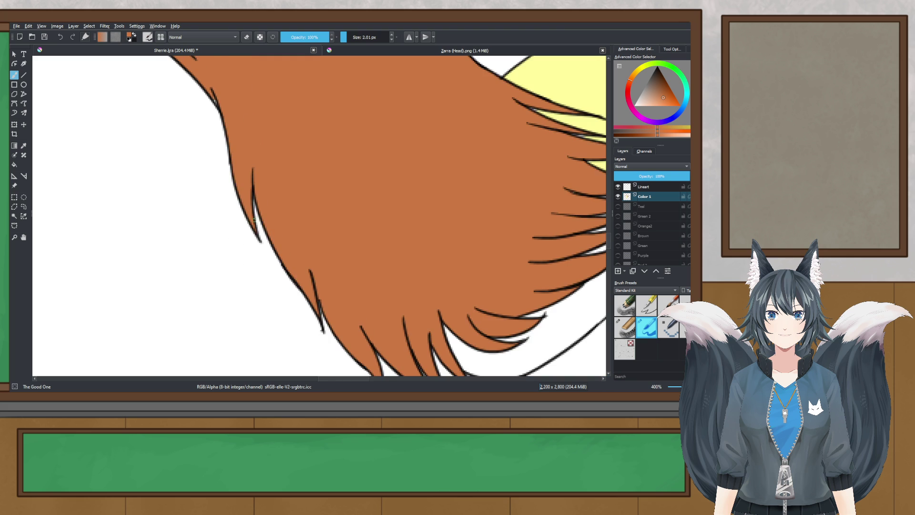
- Fill the leftover pixels beside the short fur line where it meets the outer outline of the arm fur
scroll(261, 221, "up", 8)
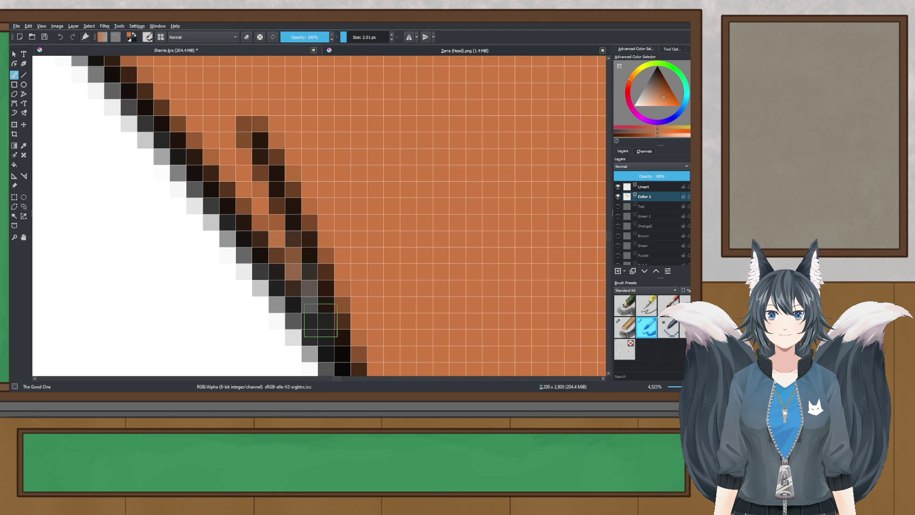
scroll(274, 220, "down", 6)
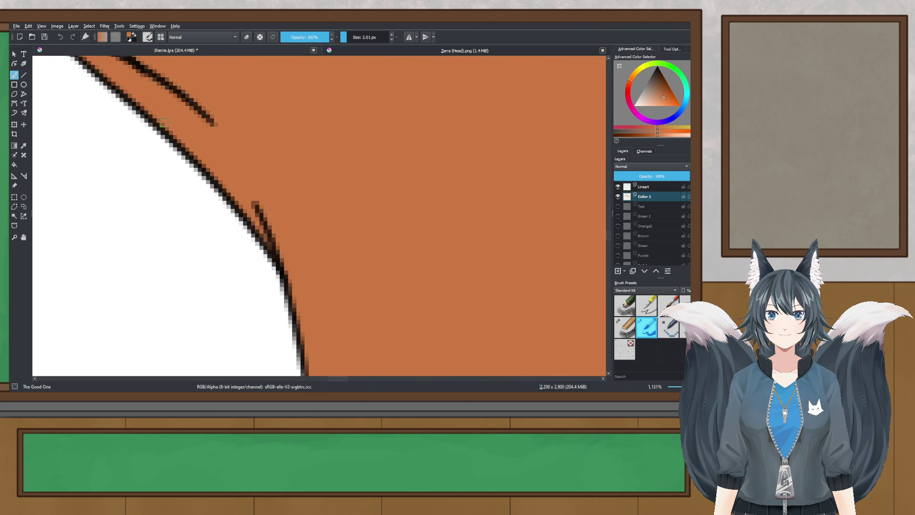
scroll(231, 196, "up", 4)
mouse_move(258, 270)
left_mouse_down()
mouse_move(244, 257)
mouse_move(253, 259)
left_mouse_up()
scroll(245, 251, "down", 4)
- Fill the tip of the slanted tuft on the outer fur edge with the darker orange, undoing a misplaced stroke
scroll(262, 262, "up", 5)
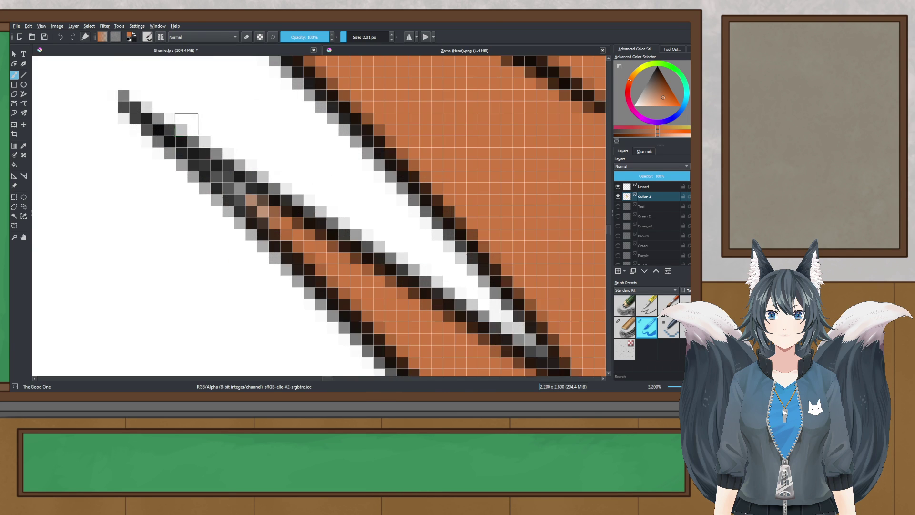
mouse_move(201, 171)
left_mouse_down()
mouse_move(254, 208)
mouse_move(214, 177)
left_mouse_up()
key("ctrl+z")
scroll(220, 181, "down", 3)
scroll(228, 186, "up", 3)
scroll(276, 219, "down", 2)
scroll(283, 310, "up", 4)
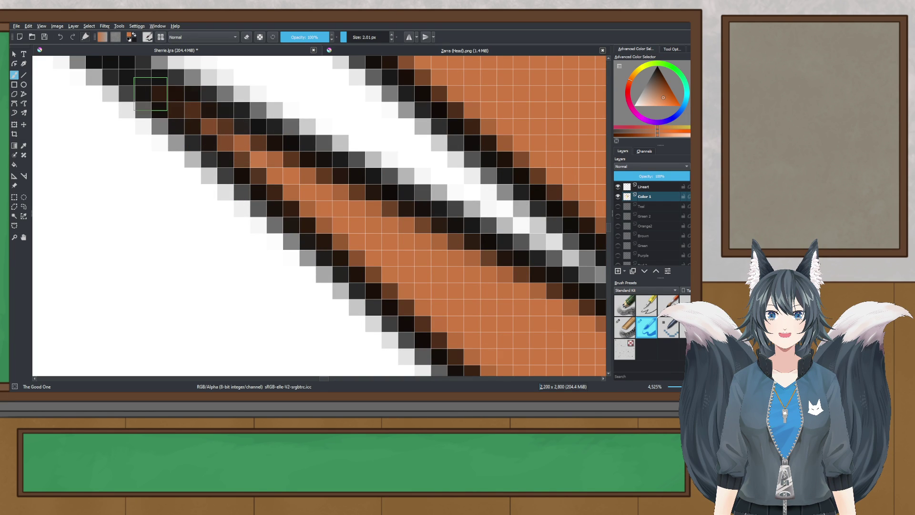
- Fill the leftover pixels in the tip of the long pointed tuft farther up the outer fur edge
scroll(237, 145, "down", 6)
scroll(303, 269, "up", 5)
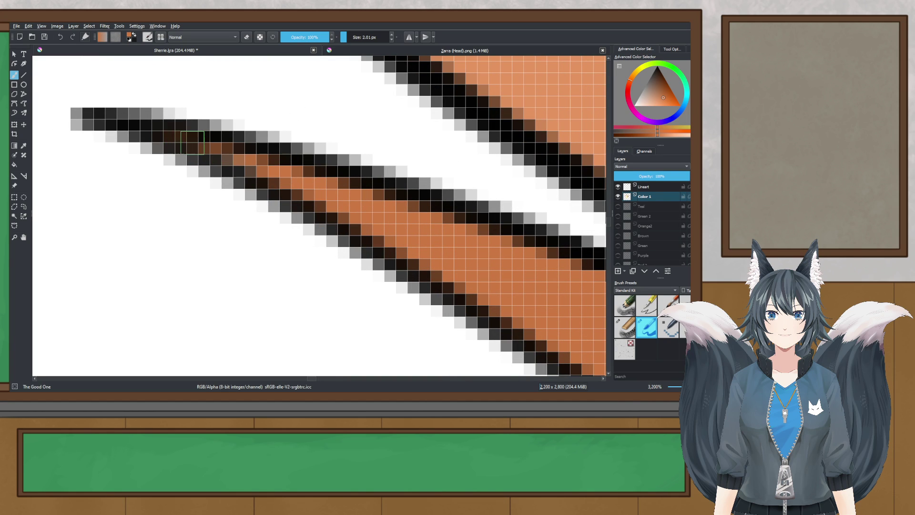
scroll(318, 185, "down", 4)
- Fill the grey pixels in the tips of the two pointed tufts overlapping the lighter orange area with the darker orange
scroll(437, 206, "up", 6)
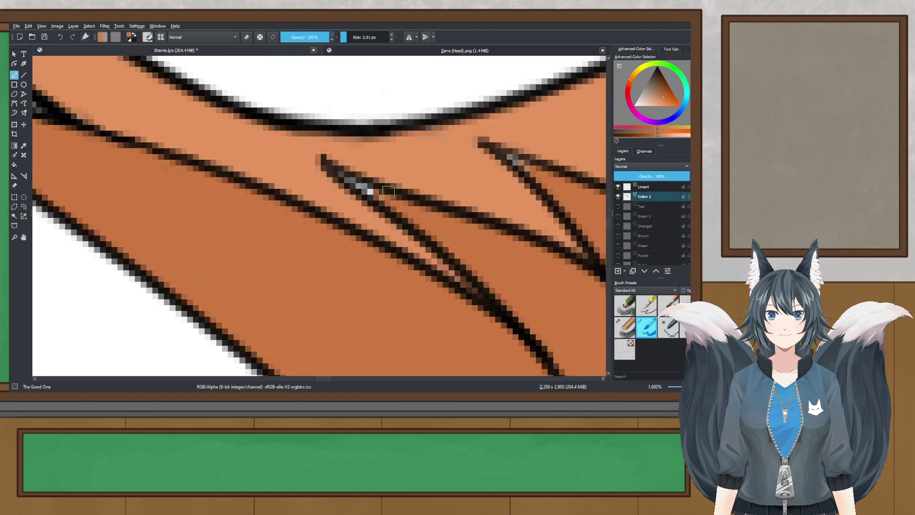
left_click_drag(385, 194, 294, 141)
left_click_drag(394, 191, 301, 137)
scroll(299, 135, "down", 3)
scroll(307, 116, "up", 3)
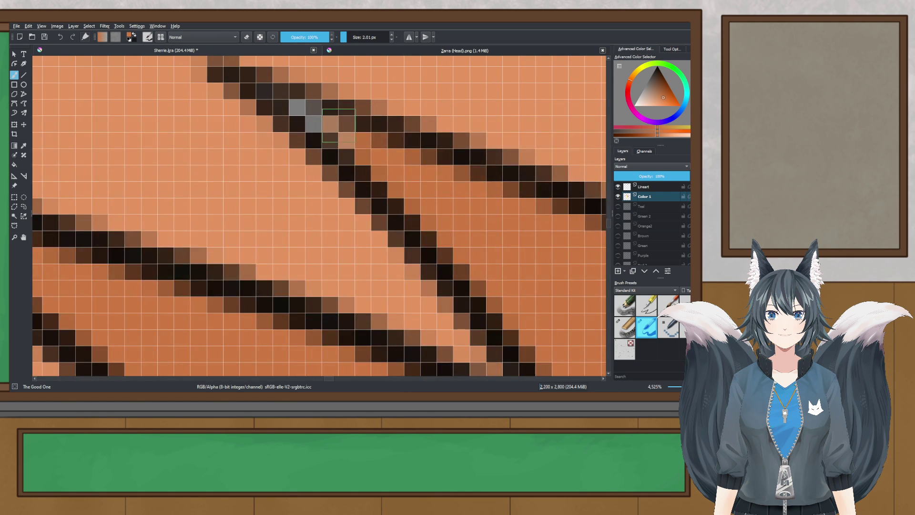
scroll(305, 115, "down", 6)
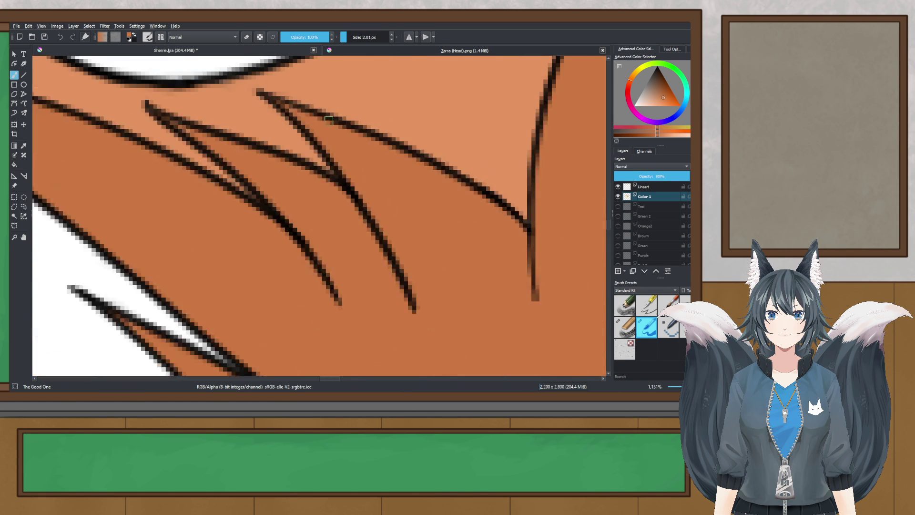
- Fill the grey tips of the first two upright tufts overlapping the lighter orange forearm with the darker orange
scroll(387, 142, "up", 5)
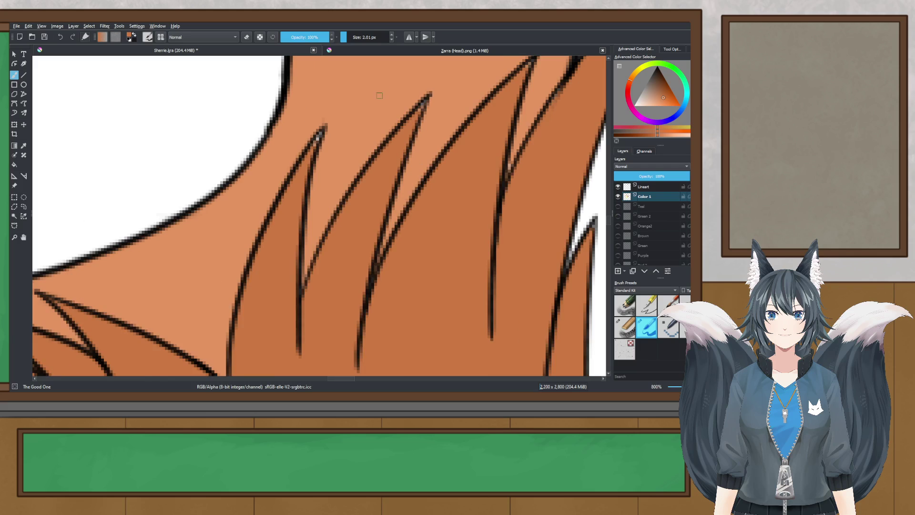
scroll(326, 120, "up", 1)
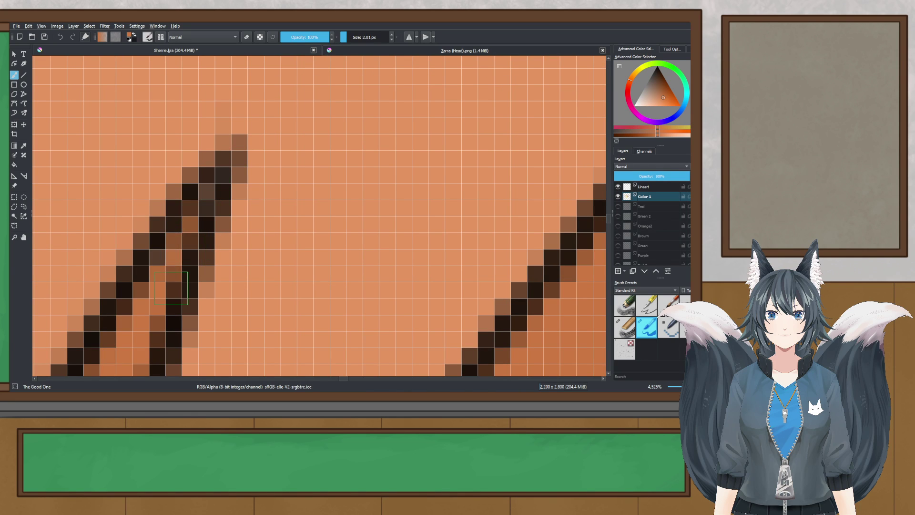
scroll(207, 198, "down", 6)
scroll(356, 147, "up", 5)
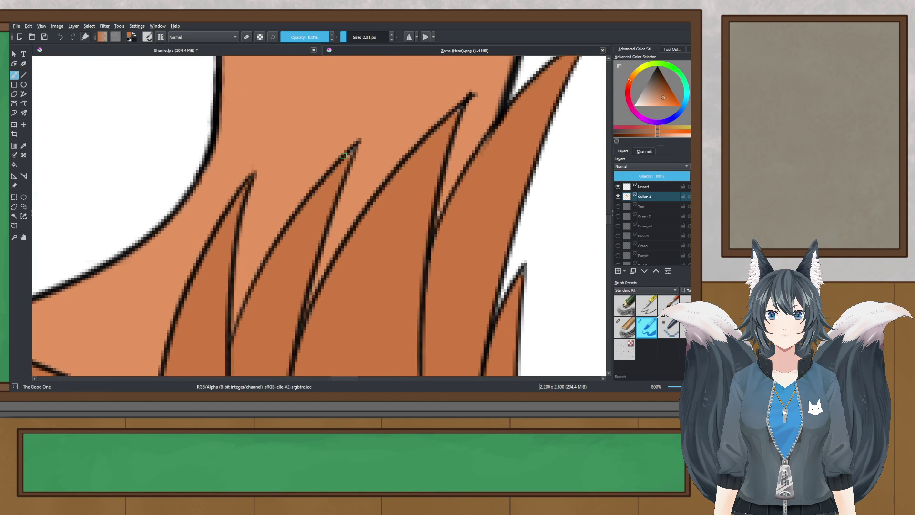
scroll(363, 148, "down", 1)
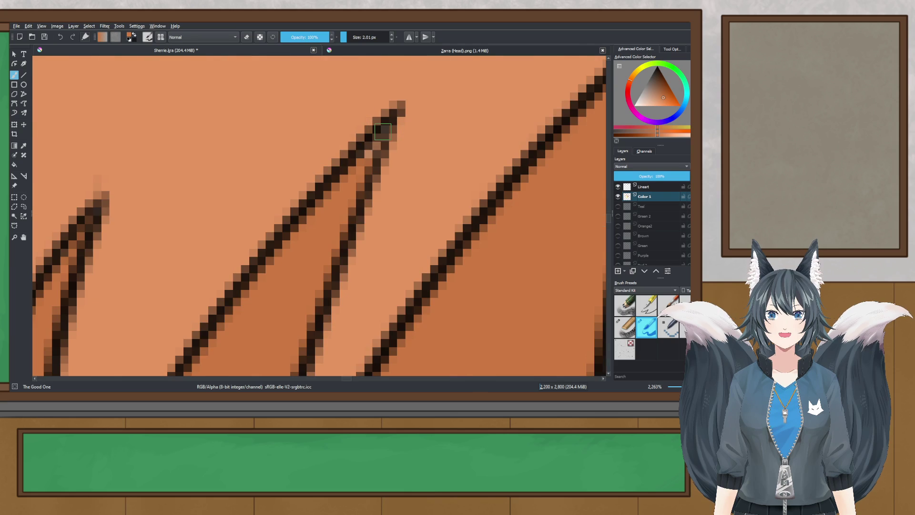
scroll(371, 150, "down", 5)
scroll(334, 145, "up", 1)
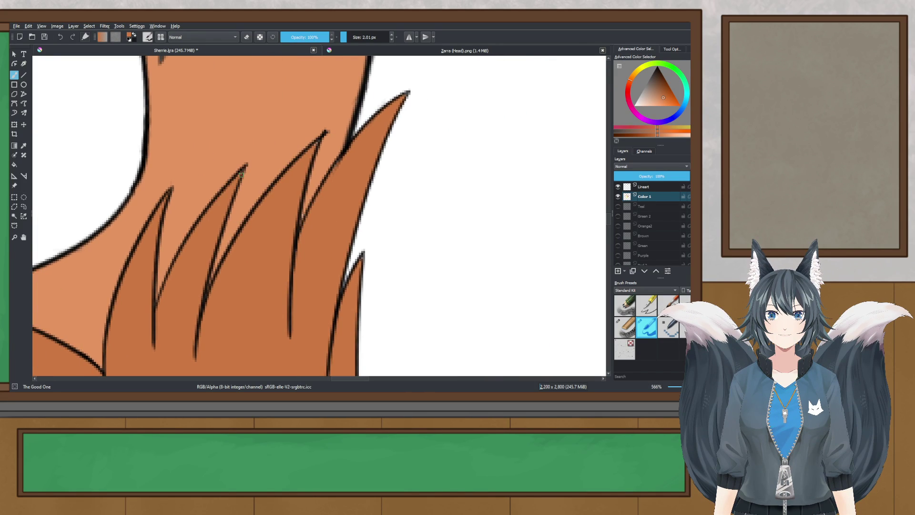
- Fill the leftover pixels in the tip of the third upright tuft over the lighter orange forearm
scroll(305, 143, "up", 4)
scroll(313, 125, "up", 1)
left_click_drag(315, 119, 261, 219)
left_click_drag(287, 172, 292, 168)
scroll(293, 168, "down", 3)
scroll(220, 285, "down", 1)
scroll(194, 318, "up", 2)
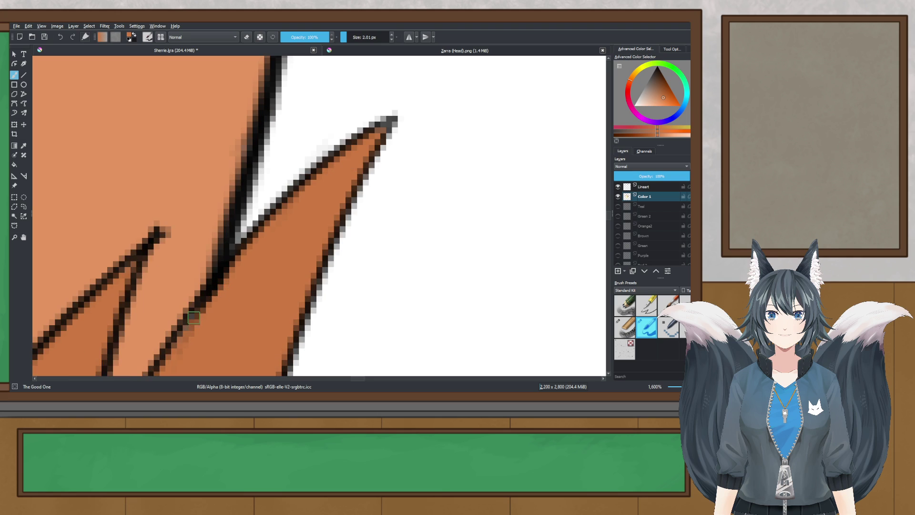
- Fill the tips of the tall outermost upright tuft and the shorter tuft below it with the darker orange
left_click_drag(373, 146, 389, 124)
scroll(386, 128, "down", 2)
left_click_drag(372, 232, 345, 91)
scroll(279, 247, "up", 1)
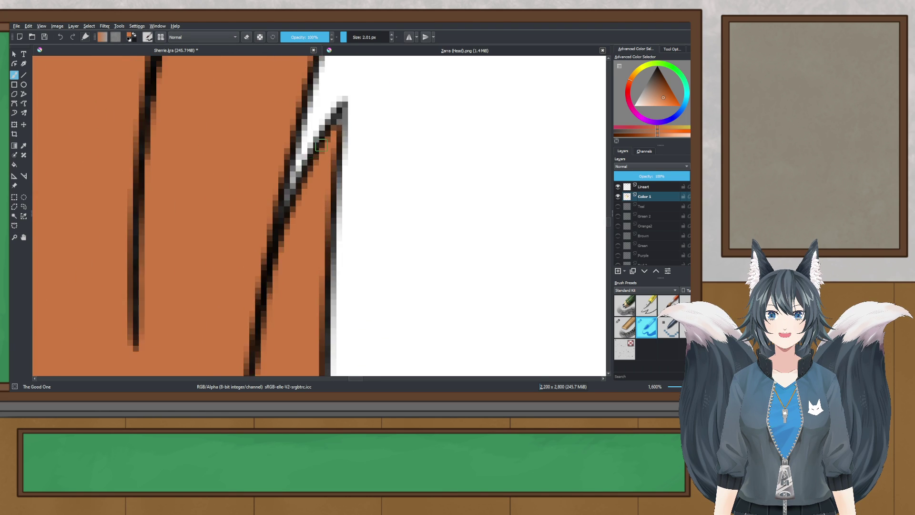
scroll(334, 124, "up", 1)
scroll(353, 104, "down", 2)
left_click_drag(352, 106, 380, 259)
- Sample the lighter orange, fill the bottom of the narrow gap between the upright tufts with it, and save the file
scroll(298, 128, "up", 2)
left_click(22, 147)
scroll(339, 155, "up", 2)
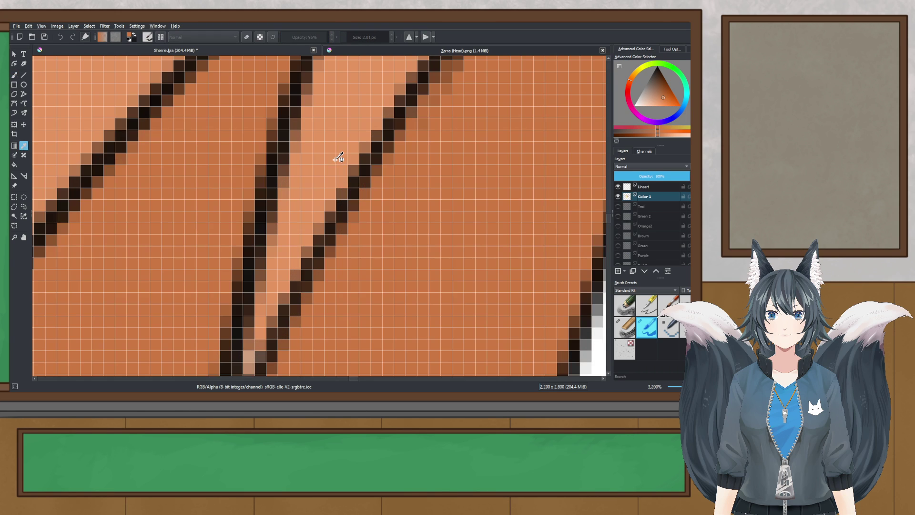
left_click(339, 156)
left_click_drag(179, 242, 199, 133)
left_click(15, 77)
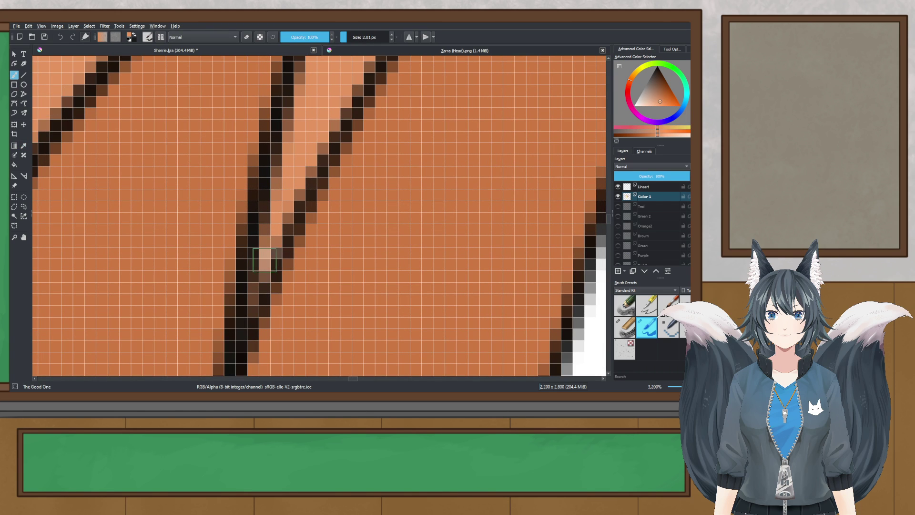
scroll(271, 243, "down", 10)
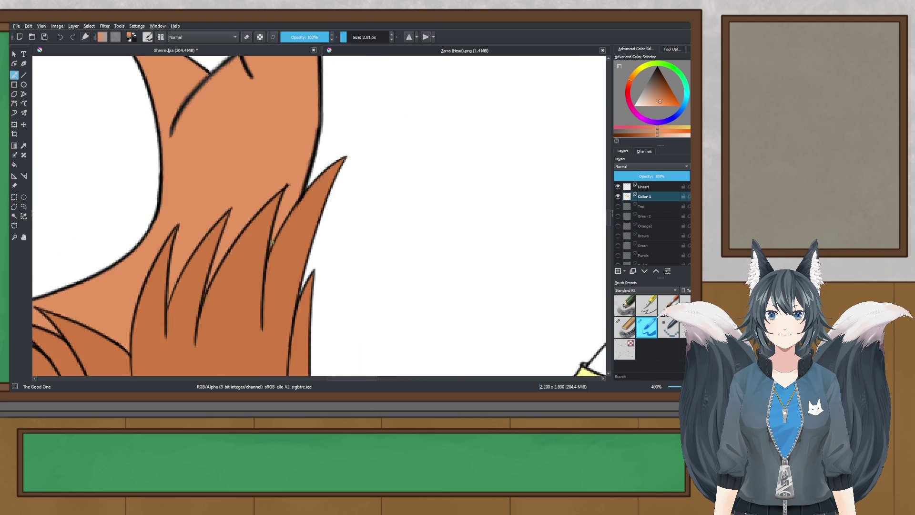
key("ctrl+s")
- Sample the sleeve's pale yellow and fill the grey pixels in the narrow gaps between the upper tufts overlapping the sleeve
scroll(300, 286, "up", 8)
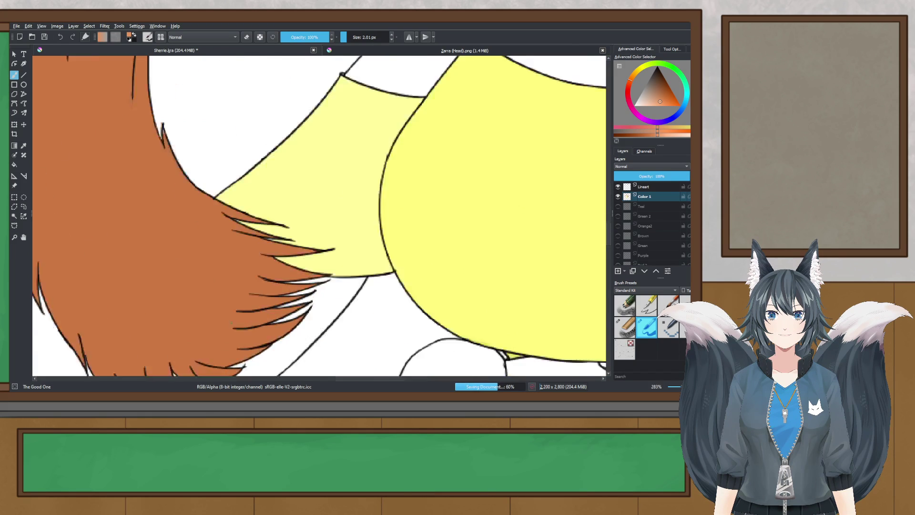
left_click(22, 146)
left_click(341, 140)
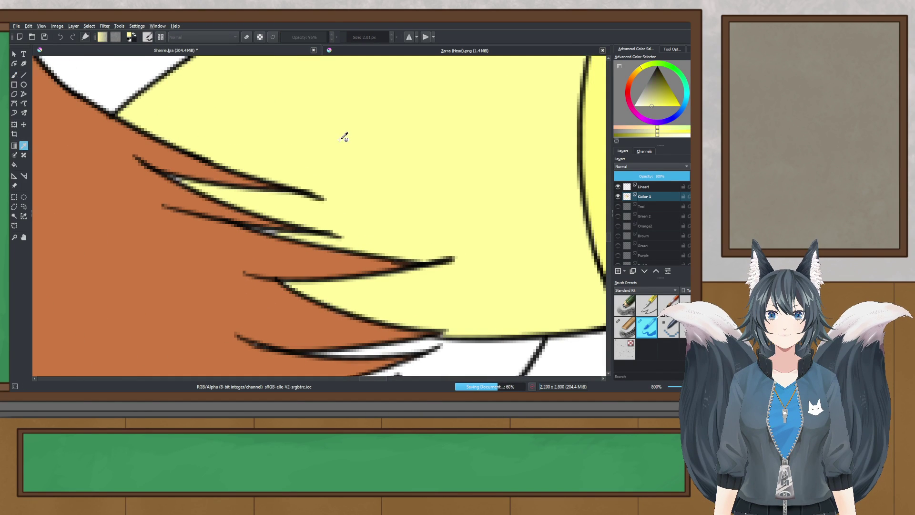
left_click(13, 75)
scroll(159, 168, "up", 3)
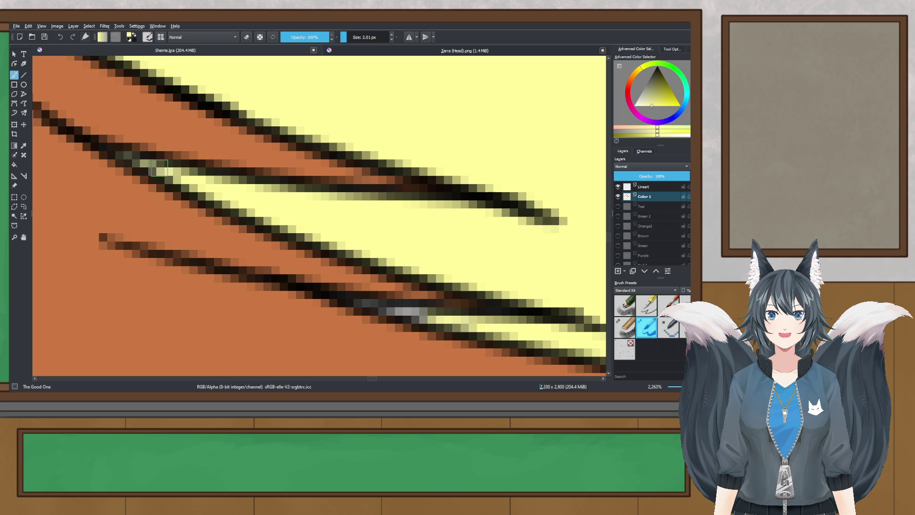
left_click_drag(128, 151, 172, 175)
scroll(170, 181, "down", 4)
scroll(177, 188, "up", 5)
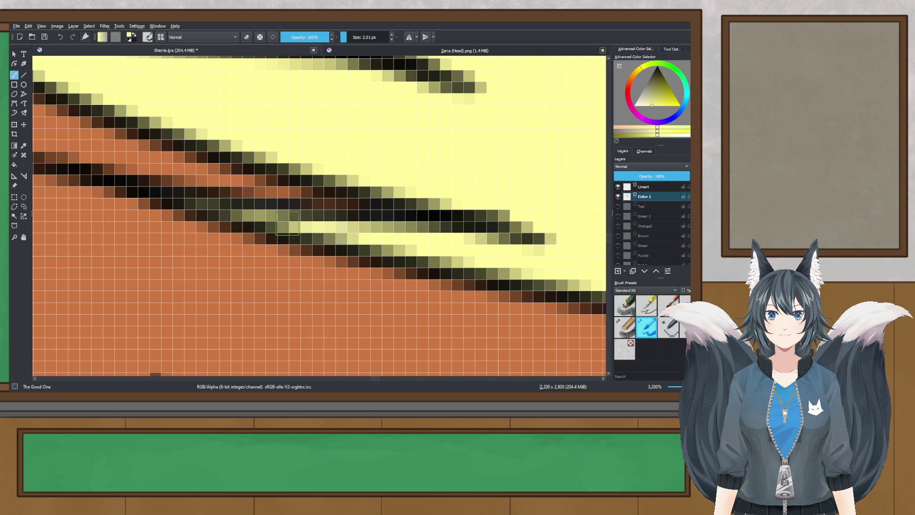
- Fill the inner corner of the lowest sleeve gap between the tufts with the pale yellow
scroll(359, 234, "down", 3)
scroll(334, 274, "up", 5)
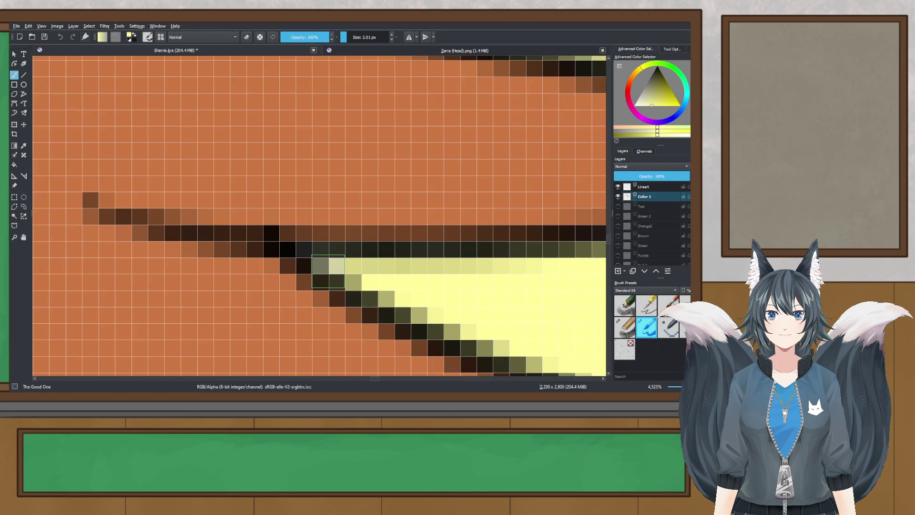
scroll(333, 273, "down", 4)
scroll(189, 214, "up", 3)
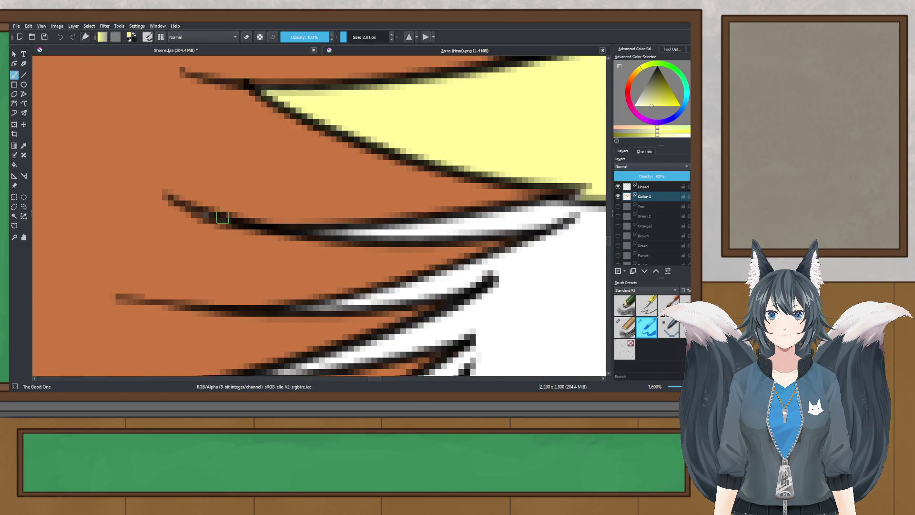
scroll(311, 243, "down", 3)
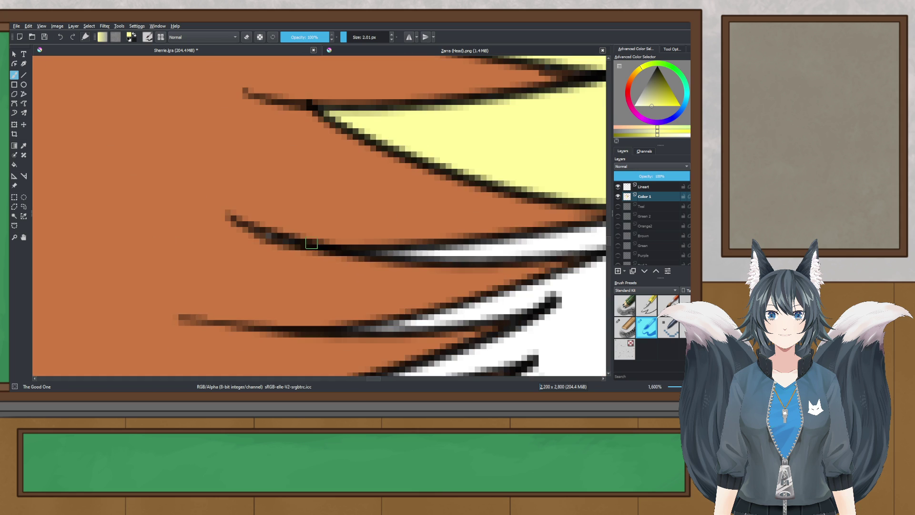
scroll(283, 189, "down", 3)
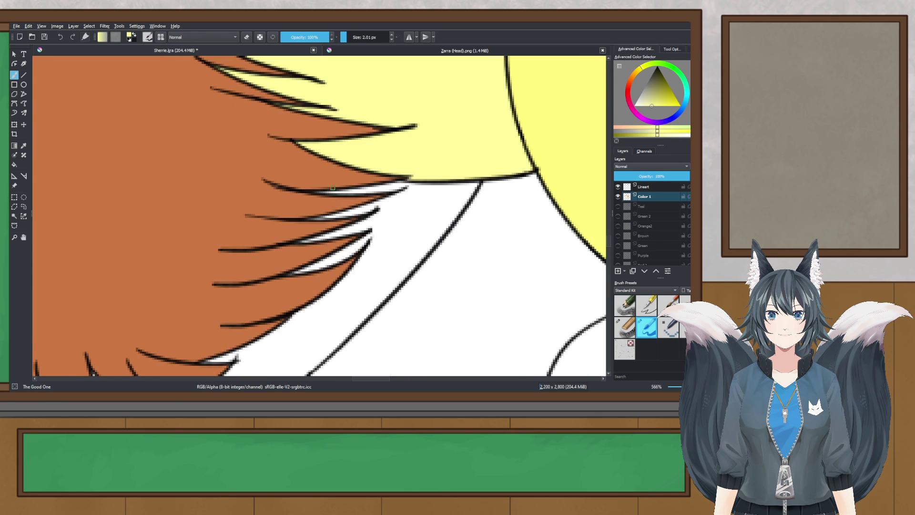
- Sample the darker orange and touch up the pixels along the start of the tuft line just below the sleeve
scroll(282, 170, "up", 3)
left_click(323, 190, "ctrl")
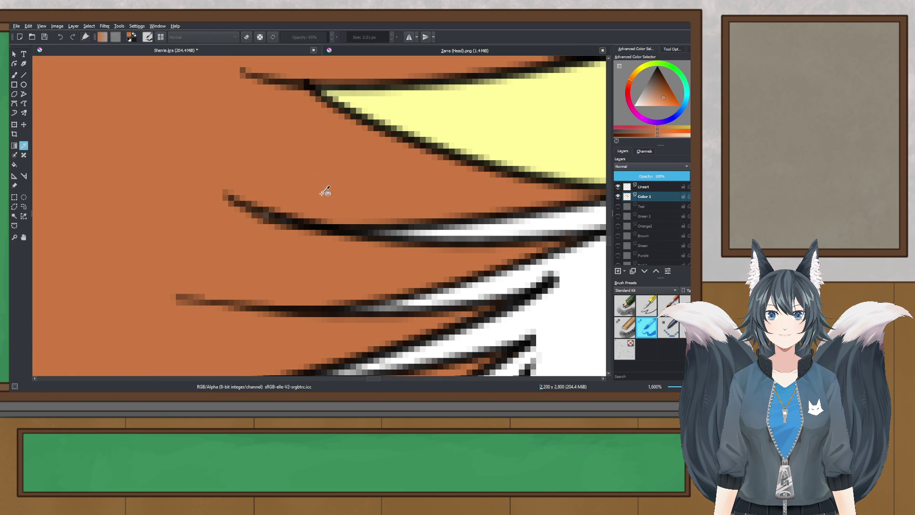
scroll(253, 209, "up", 2)
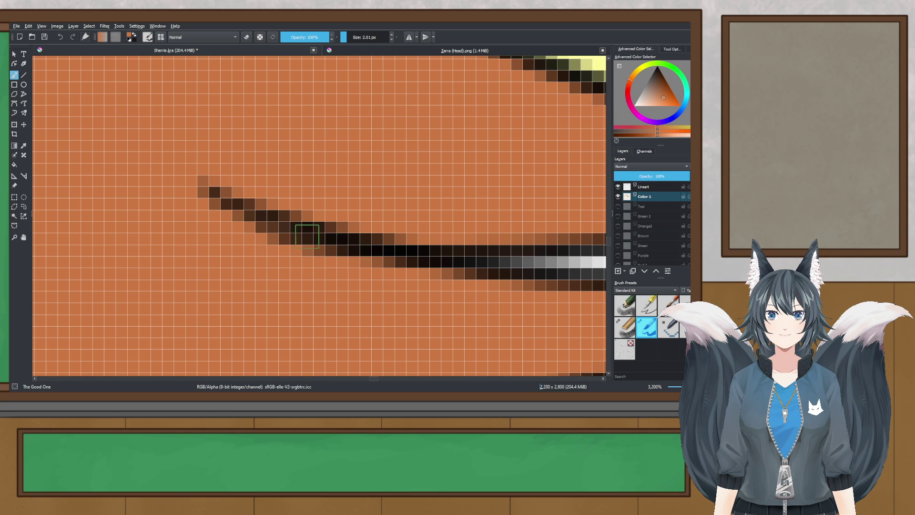
scroll(298, 239, "down", 5)
scroll(296, 240, "down", 6)
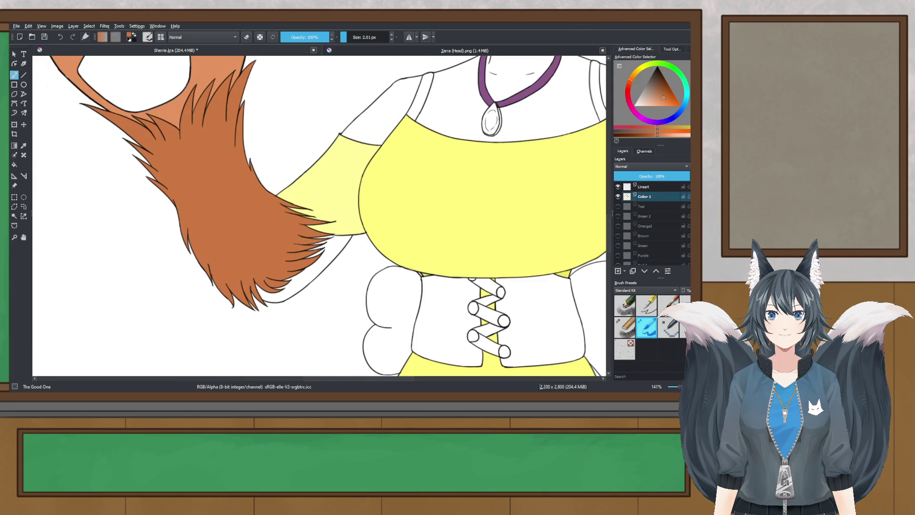
- Sample the darker orange and touch up the grey pixel at the tip of the long upper tuft overlapping the sleeve
scroll(352, 243, "up", 6)
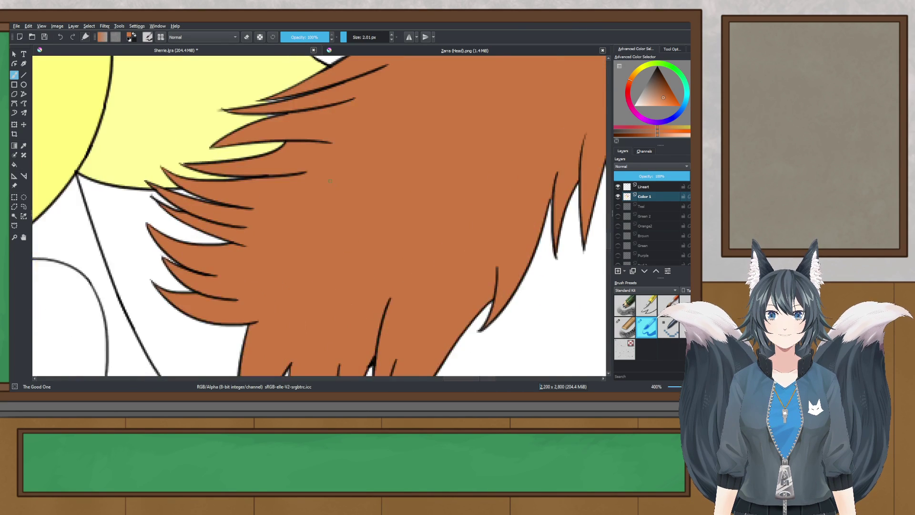
left_click(23, 146)
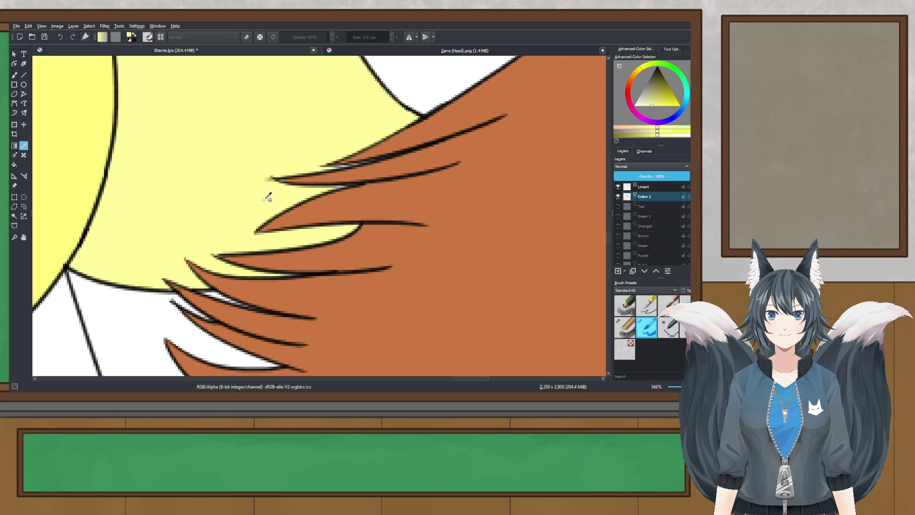
scroll(265, 194, "up", 2)
scroll(200, 150, "up", 2)
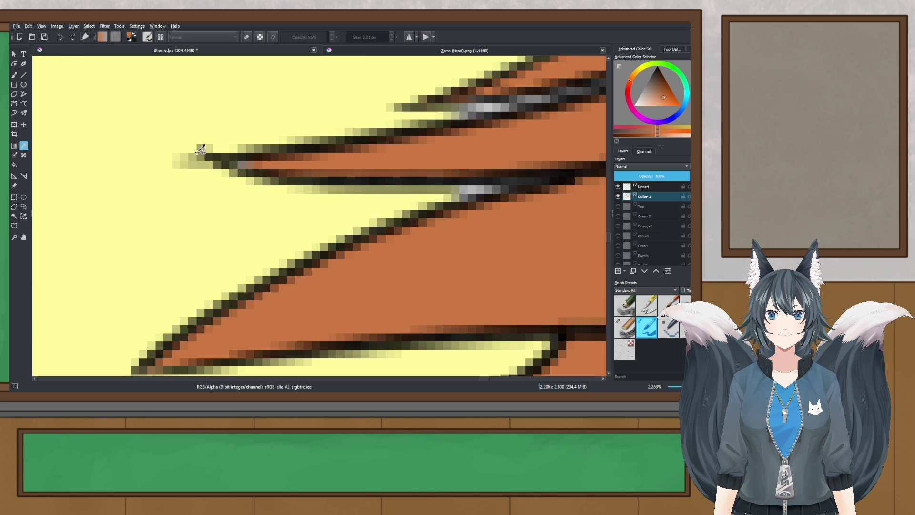
left_click(13, 75)
scroll(249, 151, "up", 1)
scroll(171, 214, "down", 2)
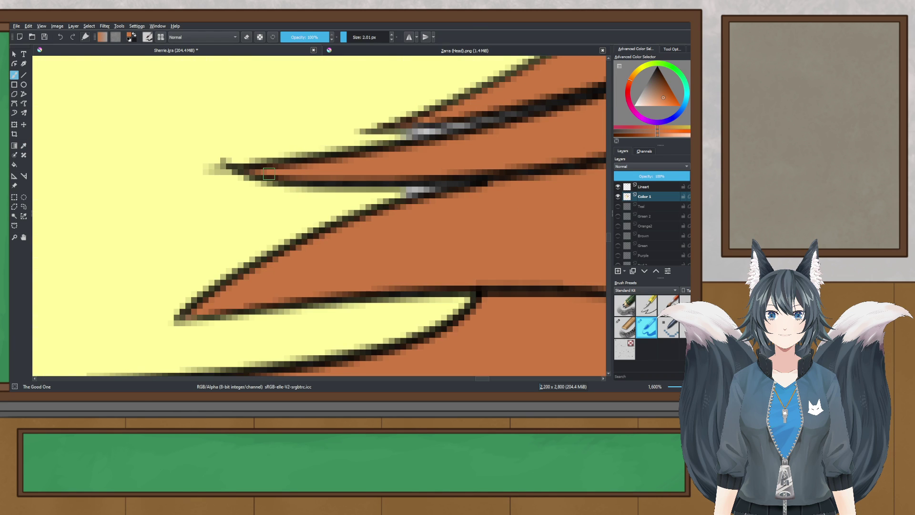
- Sample the sleeve's pale yellow and fill the grey pixels in the narrow gap between the top two tufts over the sleeve
left_click(225, 123, "ctrl")
scroll(403, 164, "up", 1)
scroll(403, 163, "up", 1)
mouse_move(337, 174)
left_mouse_down()
mouse_move(204, 253)
mouse_move(184, 256)
mouse_move(191, 243)
mouse_move(271, 227)
mouse_move(188, 238)
mouse_move(158, 230)
mouse_move(212, 234)
mouse_move(182, 240)
mouse_move(264, 230)
left_mouse_up()
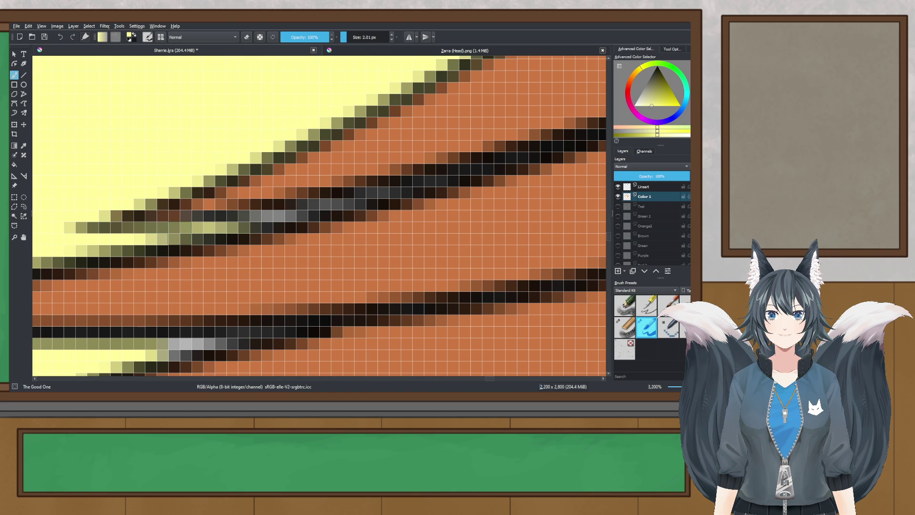
mouse_move(251, 219)
left_mouse_down()
mouse_move(347, 211)
mouse_move(383, 196)
left_mouse_up()
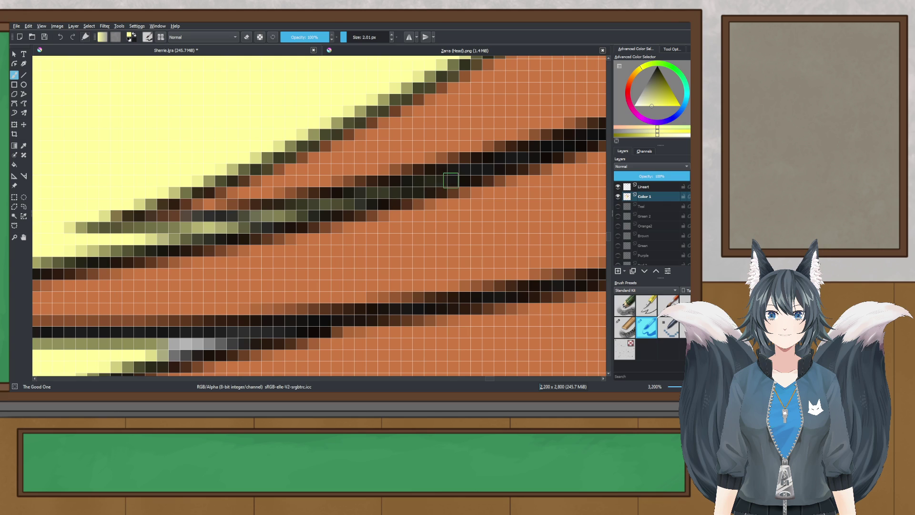
scroll(277, 206, "down", 10)
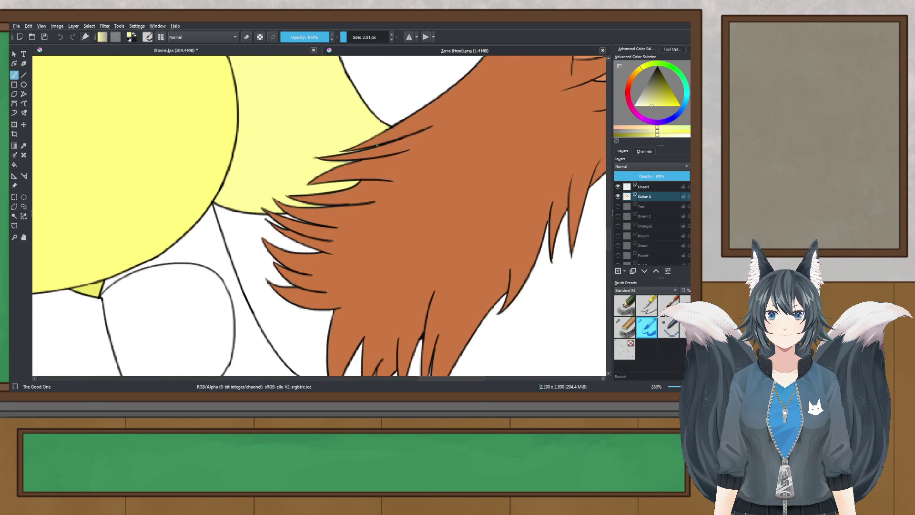
- Fill the grey pixels at the inner corner of the next sleeve gap down with the pale yellow
scroll(275, 210, "up", 10)
left_click(244, 230)
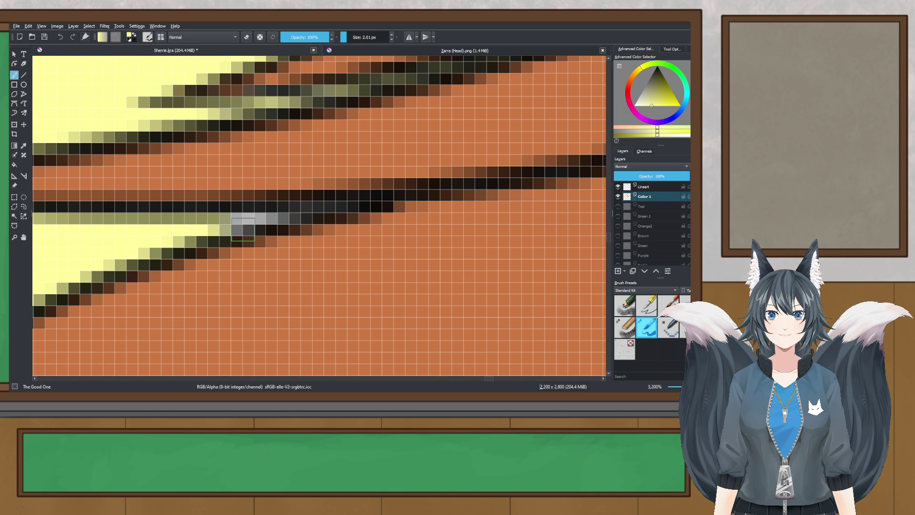
mouse_move(267, 223)
left_mouse_down()
mouse_move(328, 215)
mouse_move(315, 213)
left_mouse_up()
key("ctrl+z")
key("ctrl+z")
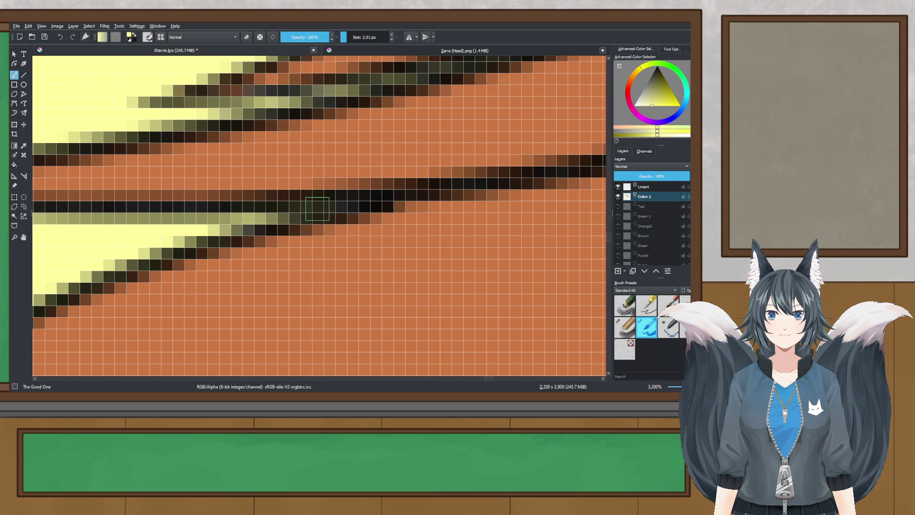
scroll(370, 205, "down", 4)
scroll(371, 213, "down", 2)
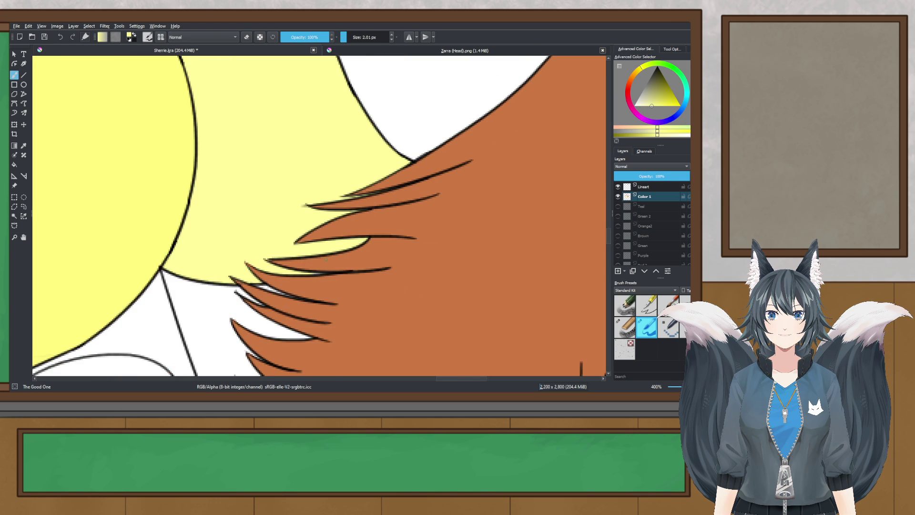
- Check the sleeve gaps between the tufts for leftover unpainted pixels and save the file
scroll(371, 213, "up", 8)
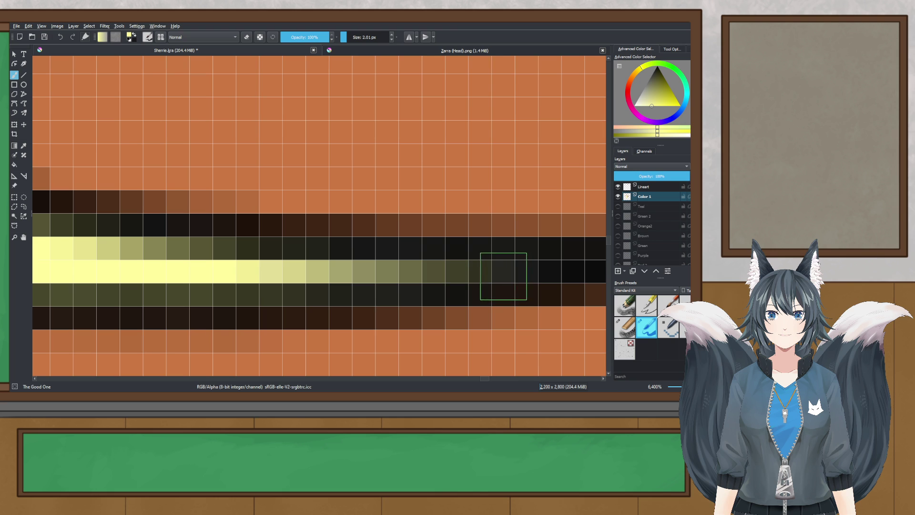
scroll(313, 282, "down", 3)
scroll(331, 275, "down", 3)
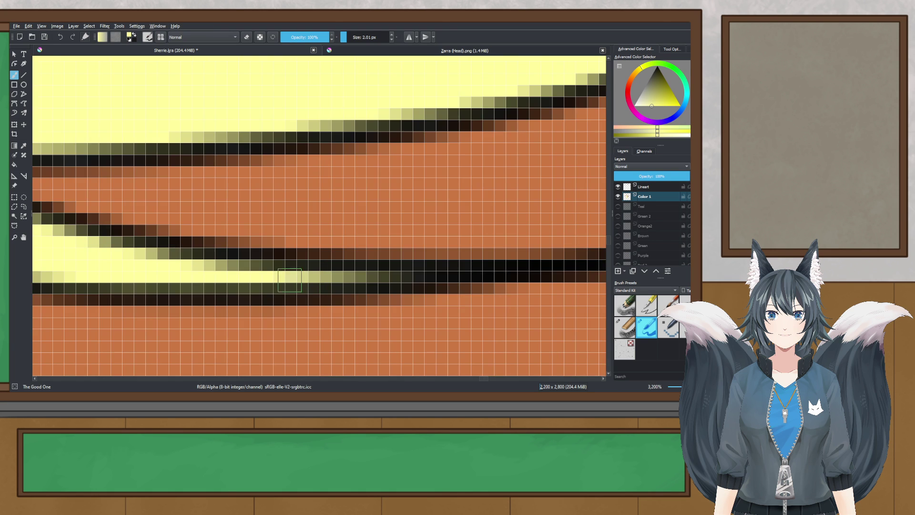
scroll(393, 153, "up", 3)
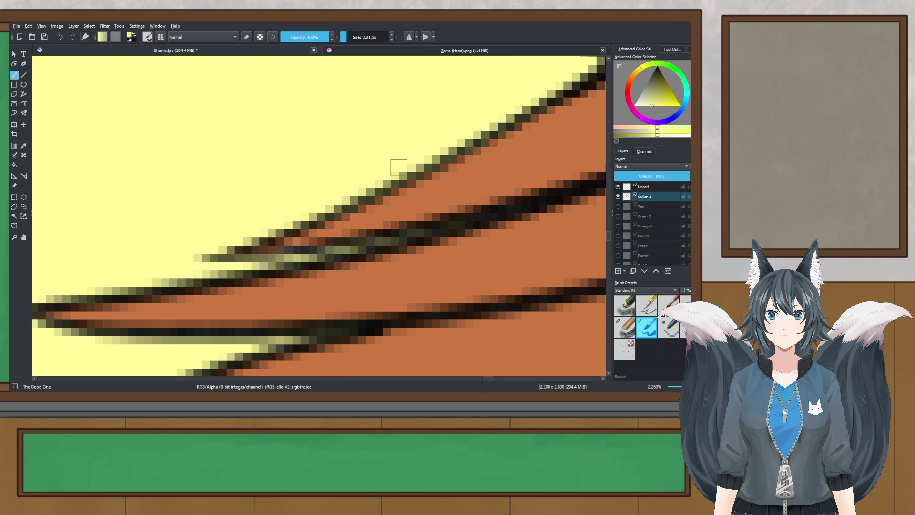
scroll(354, 256, "down", 10)
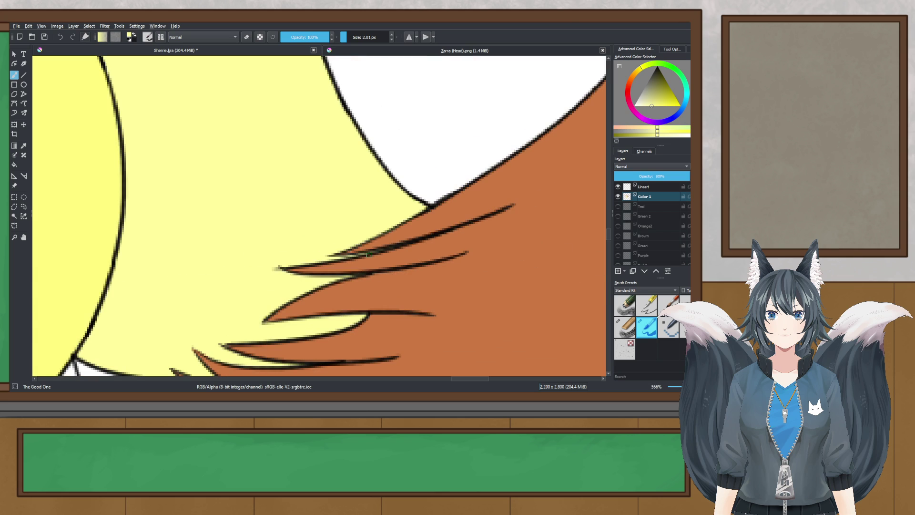
key("ctrl+s")
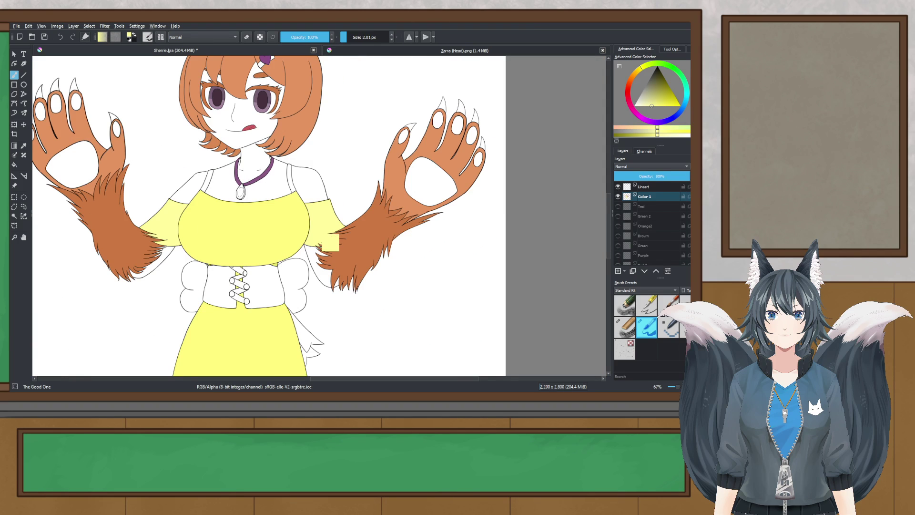
- Examine the whole figure from hair to boots and the surrounding reference images for the parts still lacking colour
left_click_drag(324, 206, 354, 193)
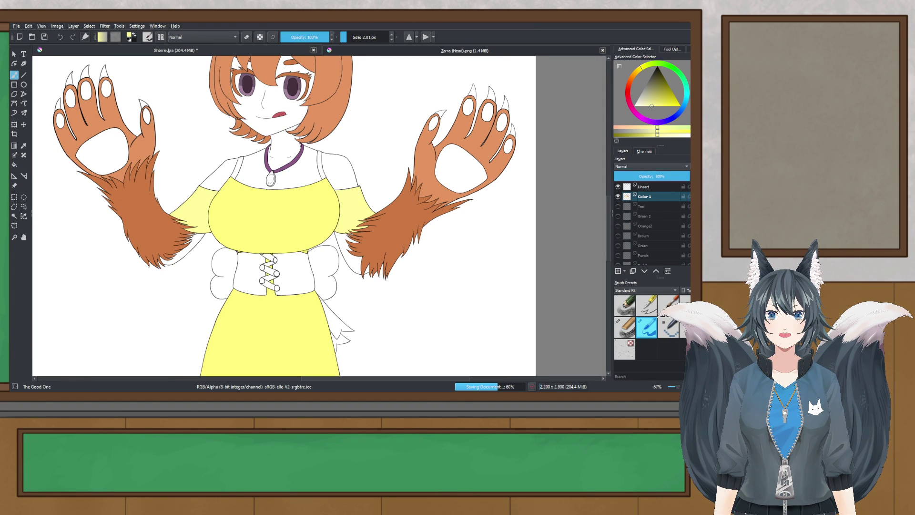
scroll(267, 189, "down", 1)
left_click_drag(272, 204, 281, 251)
left_click_drag(264, 288, 301, 129)
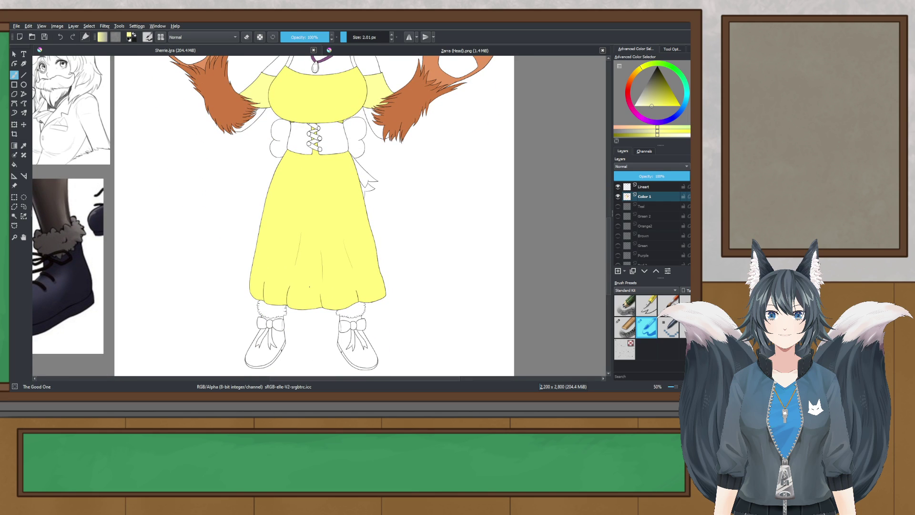
left_click_drag(306, 282, 284, 291)
scroll(281, 286, "down", 2)
scroll(314, 182, "up", 2)
scroll(228, 109, "up", 2)
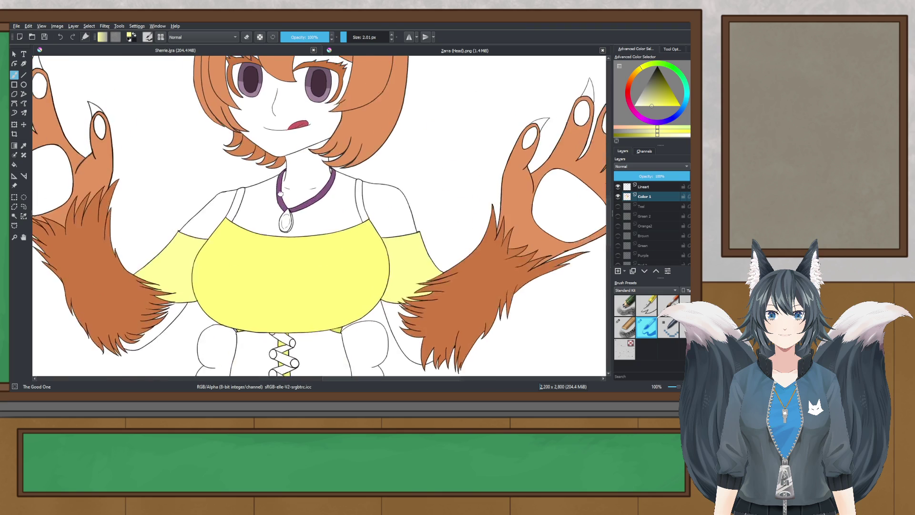
scroll(142, 178, "down", 3)
left_click_drag(145, 183, 226, 313)
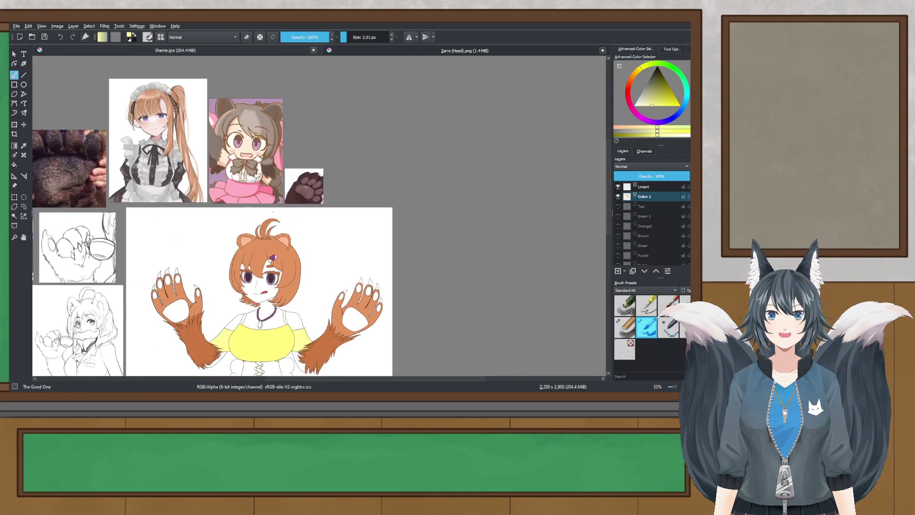
scroll(290, 207, "up", 4)
left_click_drag(333, 145, 329, 154)
left_click_drag(331, 292, 377, 124)
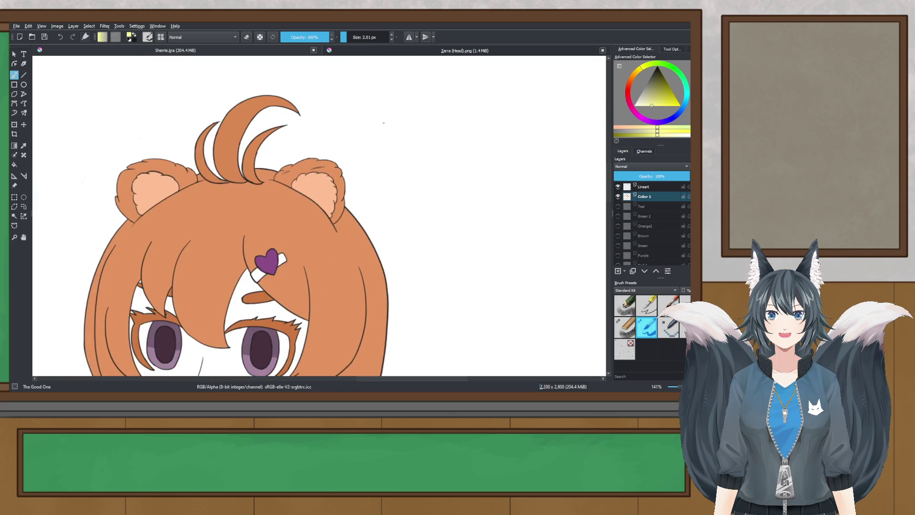
scroll(377, 124, "down", 3)
mouse_move(175, 152)
left_mouse_down()
mouse_move(198, 145)
mouse_move(331, 162)
mouse_move(331, 262)
mouse_move(272, 251)
left_mouse_up()
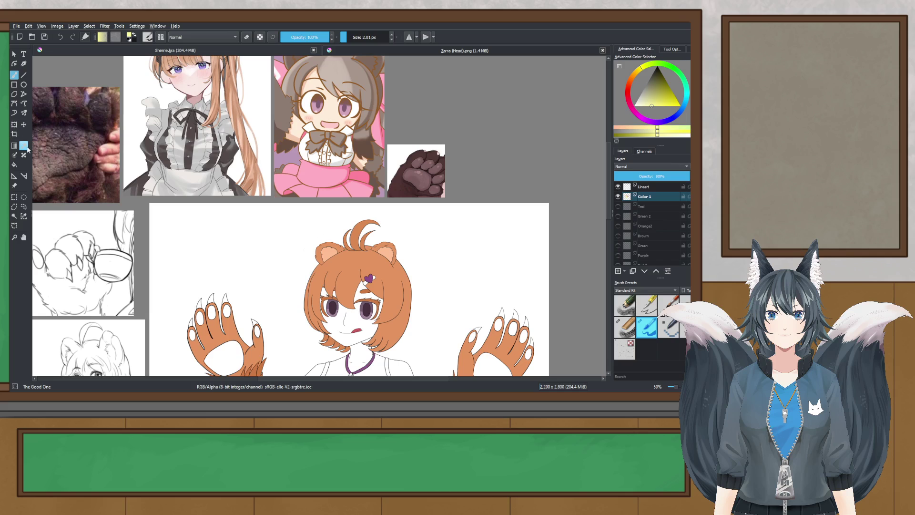
- Sample the pale skin tone from the chibi bear-girl reference image
left_click(27, 149)
left_click_drag(379, 252, 333, 182)
left_click_drag(282, 80, 276, 222)
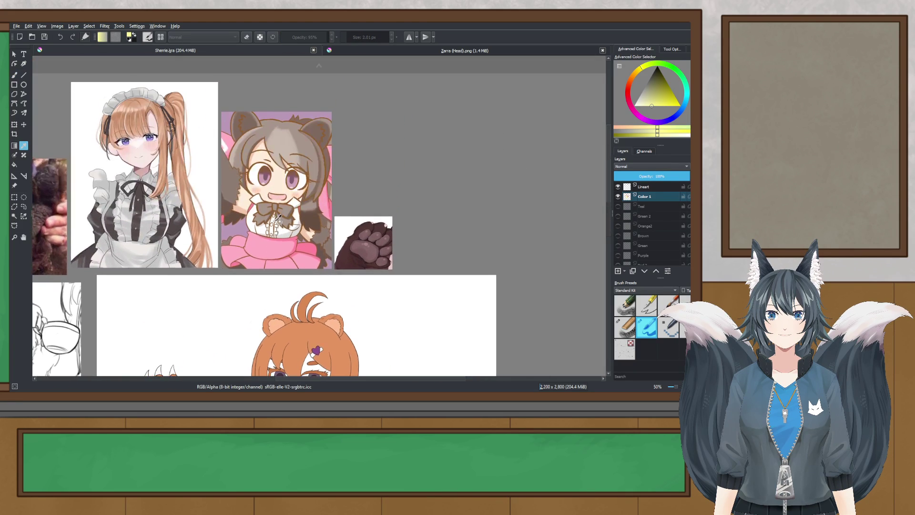
scroll(275, 202, "up", 2)
left_click(303, 216)
scroll(304, 216, "down", 3)
- Select the blank face area and set the brush size to 1,000 px
left_click_drag(281, 278, 229, 100)
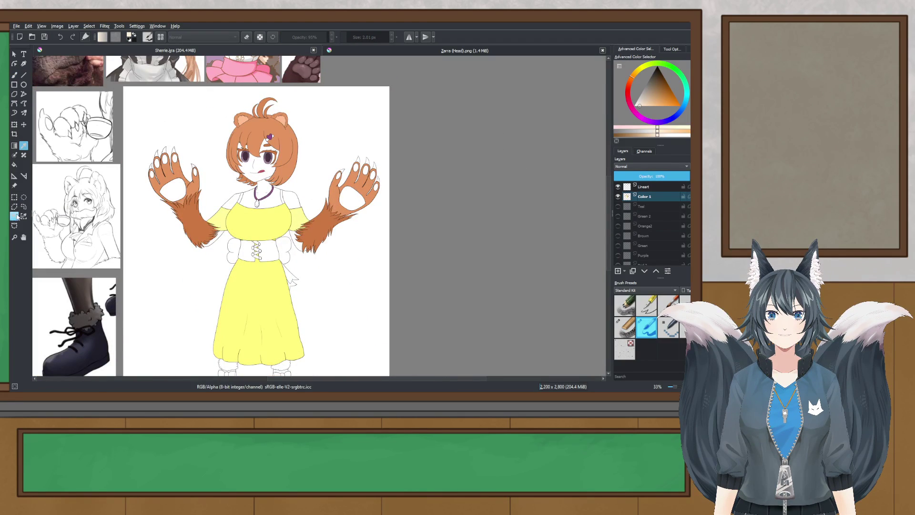
scroll(251, 220, "up", 8)
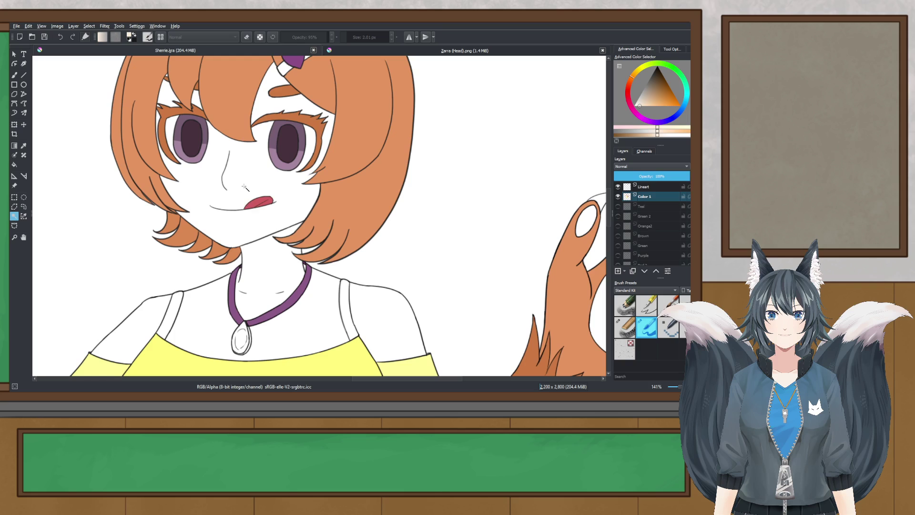
key("b")
left_click_drag(353, 37, 474, 43)
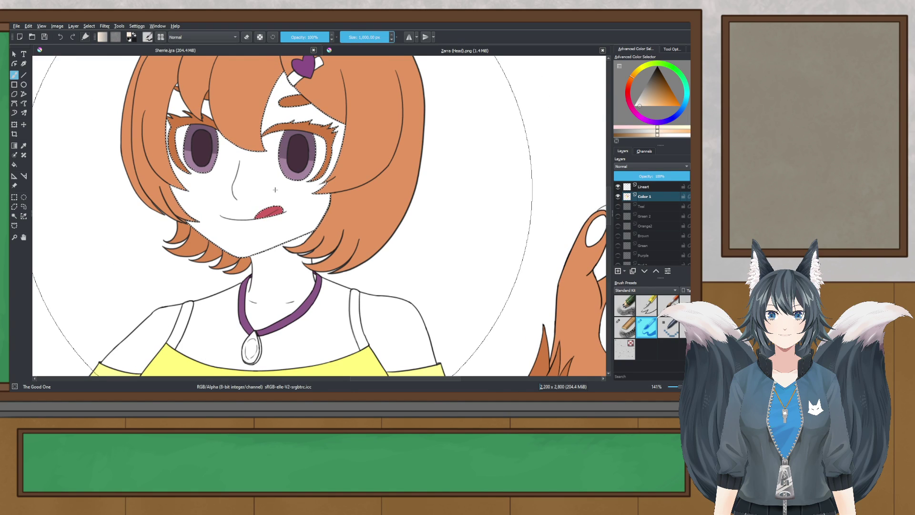
- Try the sampled skin tone across the selected face and undo it
left_click(276, 190)
scroll(272, 189, "down", 3)
scroll(260, 187, "up", 2)
key("ctrl+z")
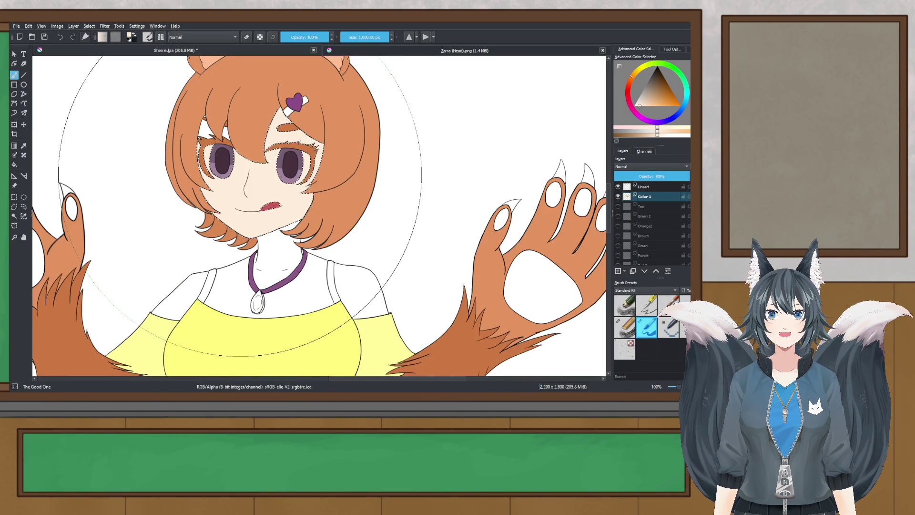
scroll(267, 200, "up", 2)
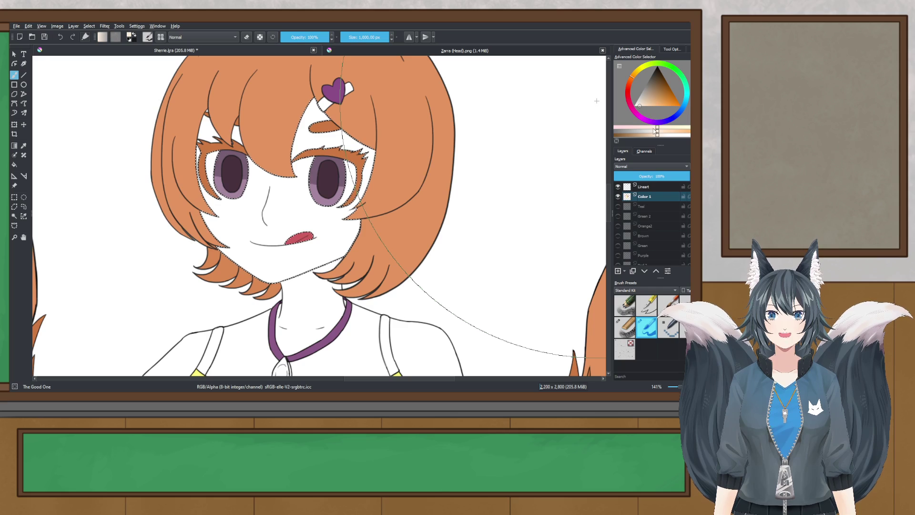
- Shift the skin tone's hue towards red, try it on the selected face and undo it
left_click(643, 128)
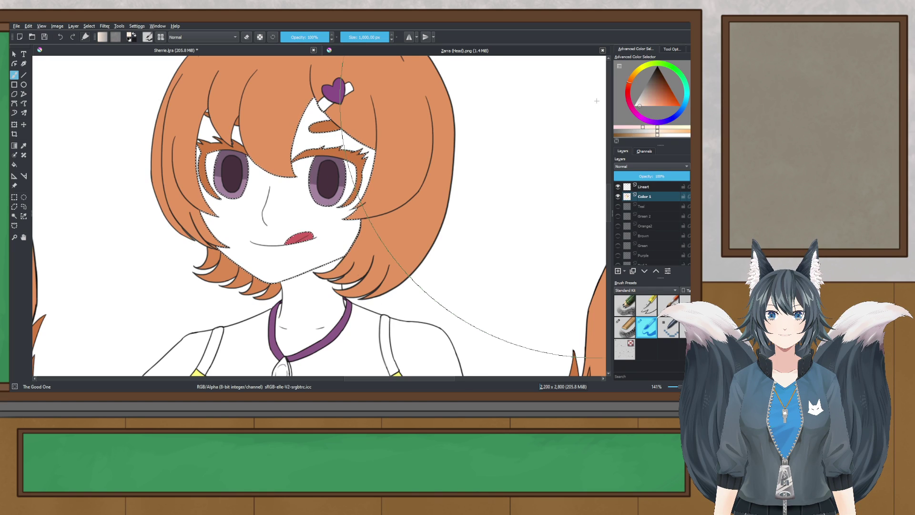
left_click(294, 195)
scroll(295, 196, "down", 3)
scroll(296, 198, "up", 2)
scroll(296, 215, "up", 2)
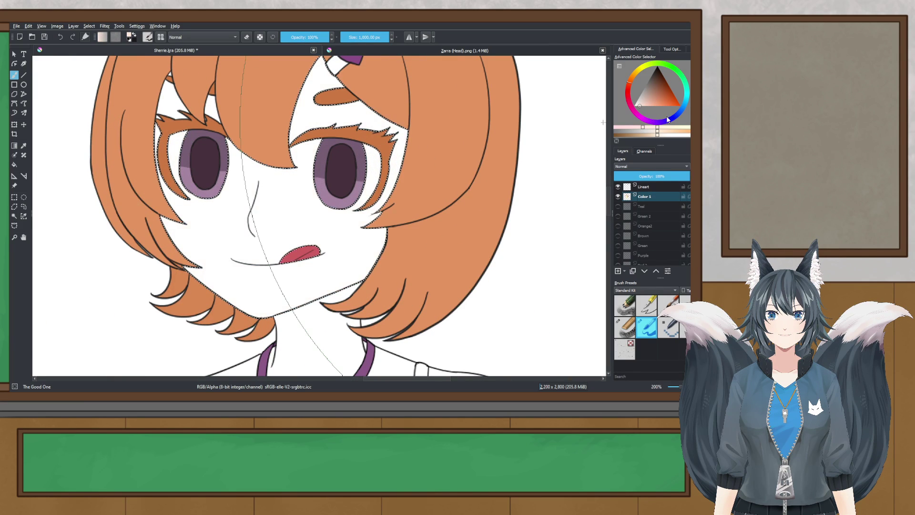
- Shift the skin tone's hue back towards orange, try it on the selected face and undo it
left_click(666, 128)
left_click(668, 136)
left_click(295, 214)
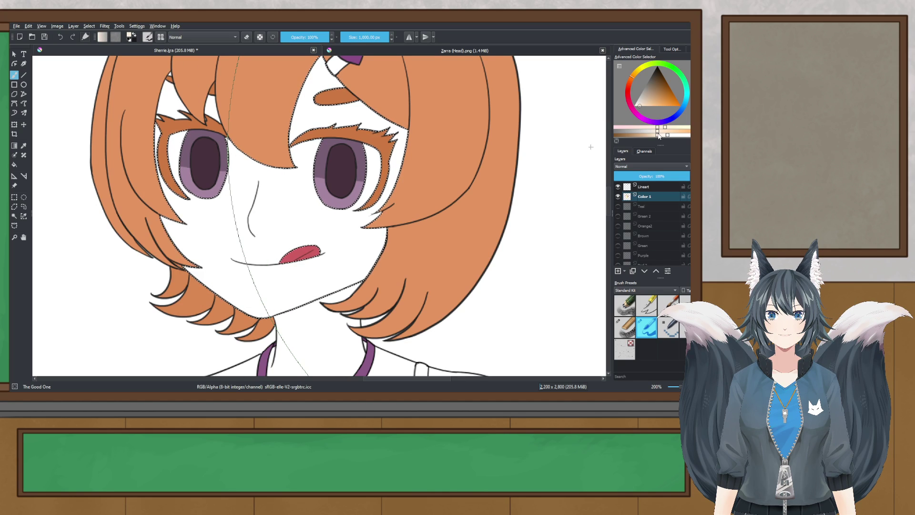
- Choose a slightly more saturated peach, try it across the selected face and undo it
left_click(644, 105)
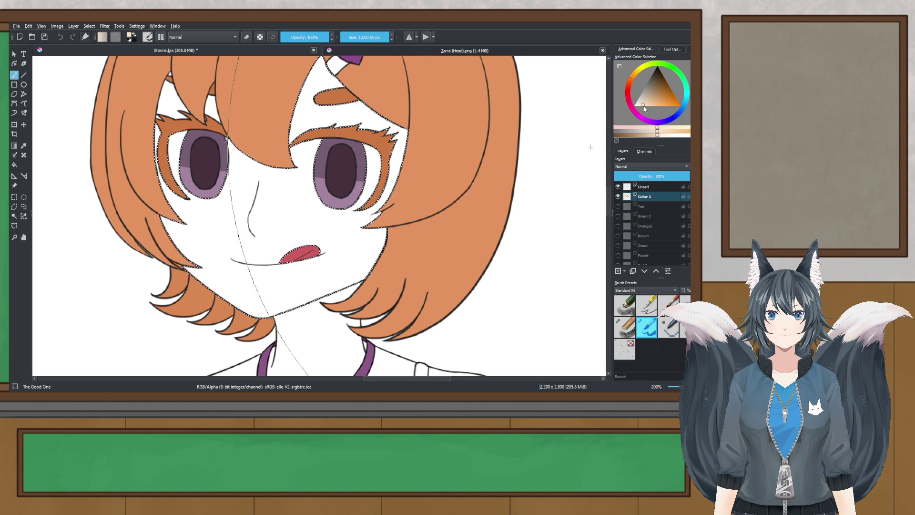
scroll(265, 173, "down", 3)
scroll(264, 173, "up", 3)
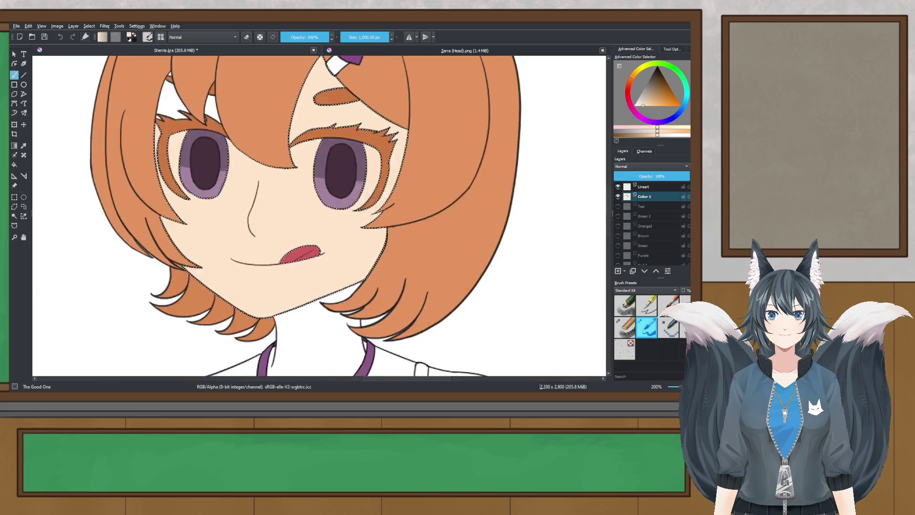
key("ctrl+z")
- Choose a paler, less saturated skin tone, try it across the selected face and undo it
left_click(640, 107)
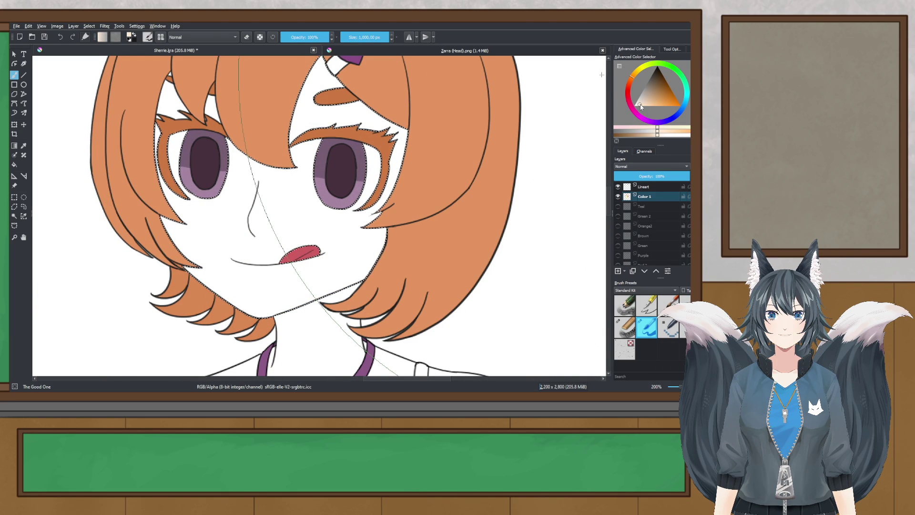
left_click(337, 192)
scroll(337, 192, "down", 4)
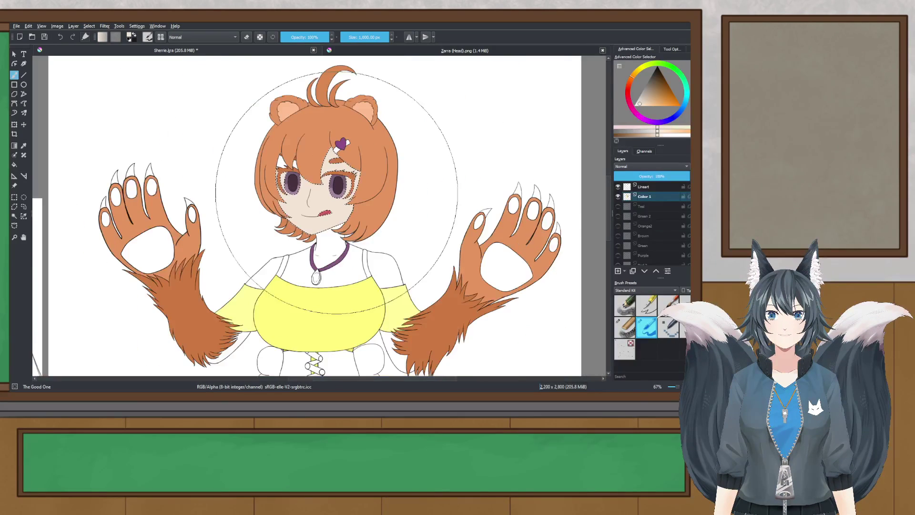
scroll(337, 192, "up", 3)
key("ctrl+z")
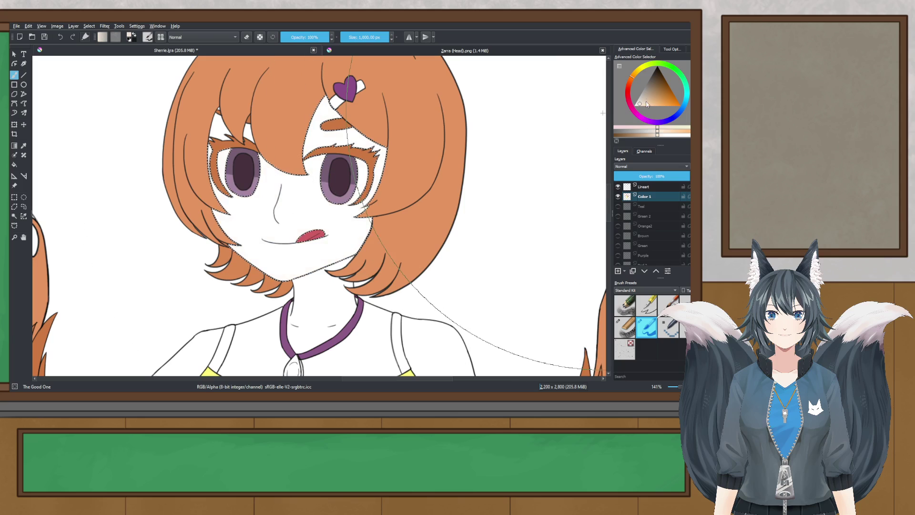
- Choose a lighter peach closer to white, try it across the selected face and undo it
left_click(639, 105)
left_click(266, 194)
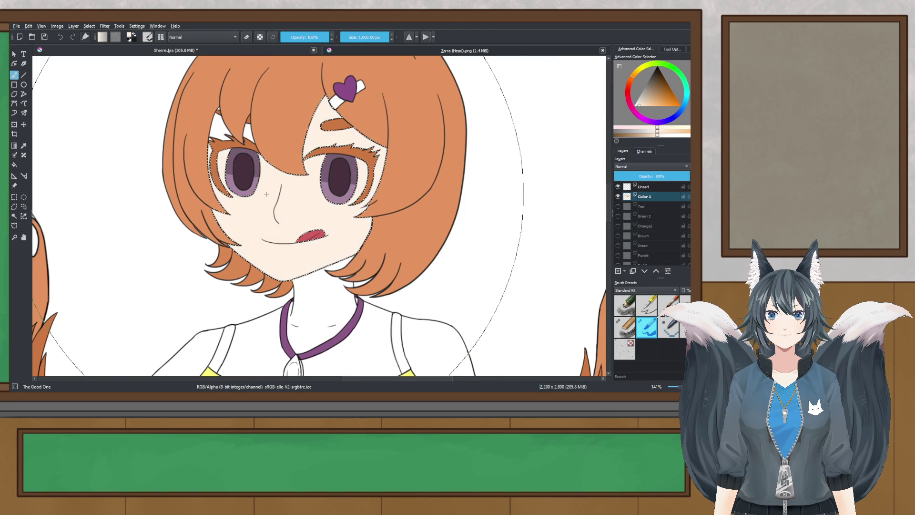
scroll(266, 194, "down", 3)
scroll(266, 194, "up", 3)
left_click_drag(266, 195, 276, 204)
key("ctrl+z")
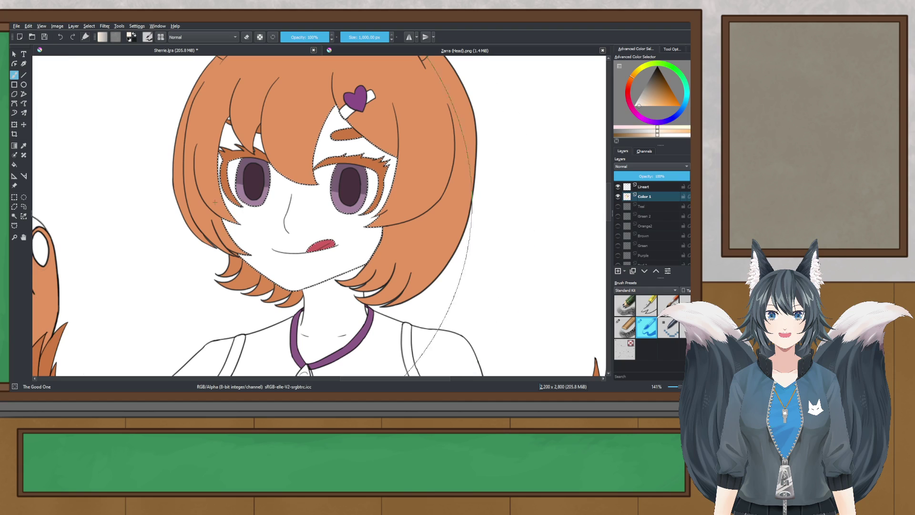
- Clear the face selection and save the document
left_click(14, 197)
key("minus")
key("minus")
key("minus")
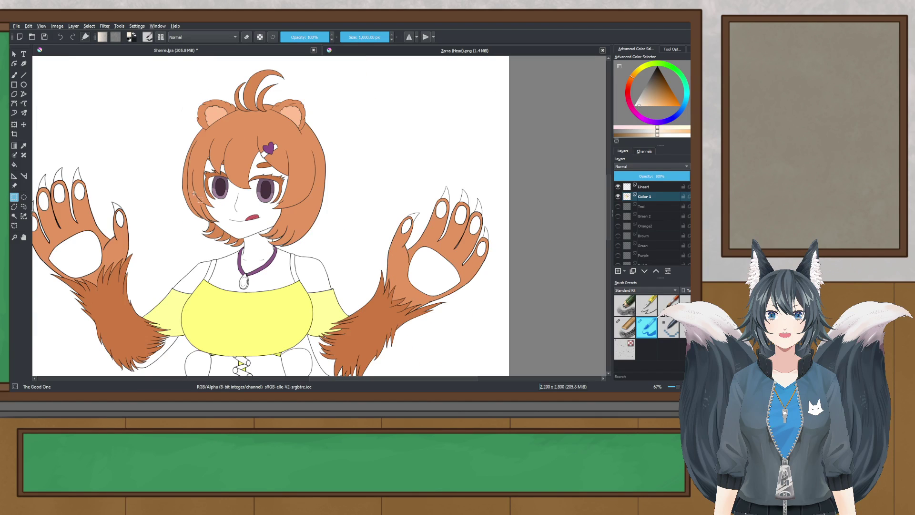
key("ctrl+s")
- On the Lineart layer, erase the stray line pixels where the bodice outline meets the sleeve hem, using a 2.01 px eraser
key("plus")
key("plus")
key("plus")
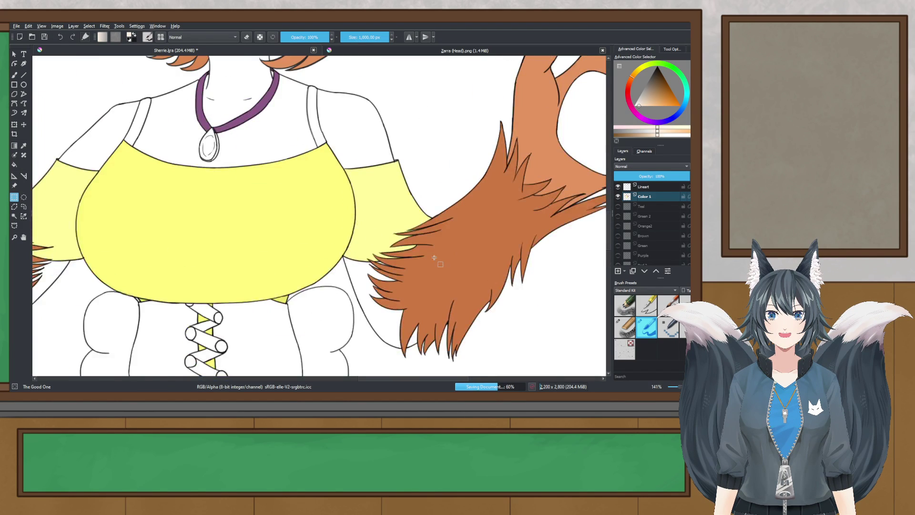
key("plus")
key("plus")
key("minus")
key("minus")
key("plus")
key("plus")
key("plus")
key("plus")
key("plus")
key("plus")
key("plus")
key("plus")
key("plus")
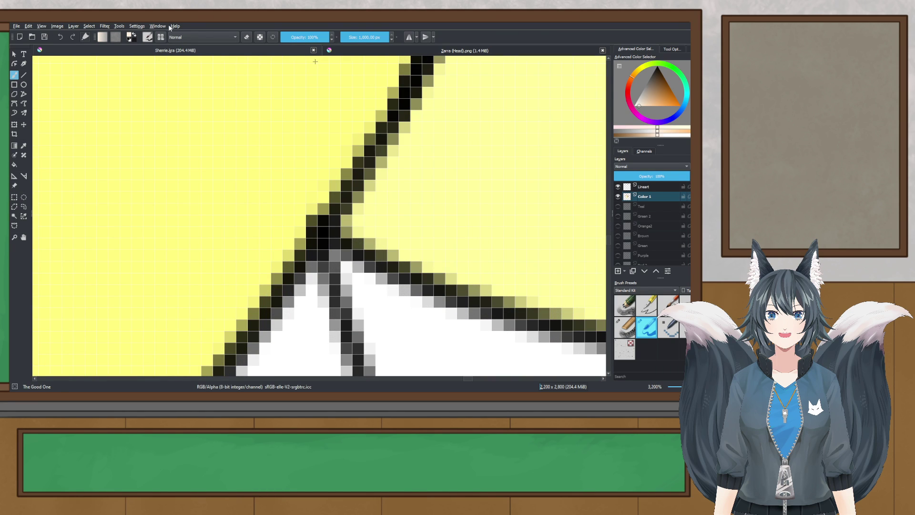
left_click(663, 187)
left_click_drag(354, 37, 341, 37)
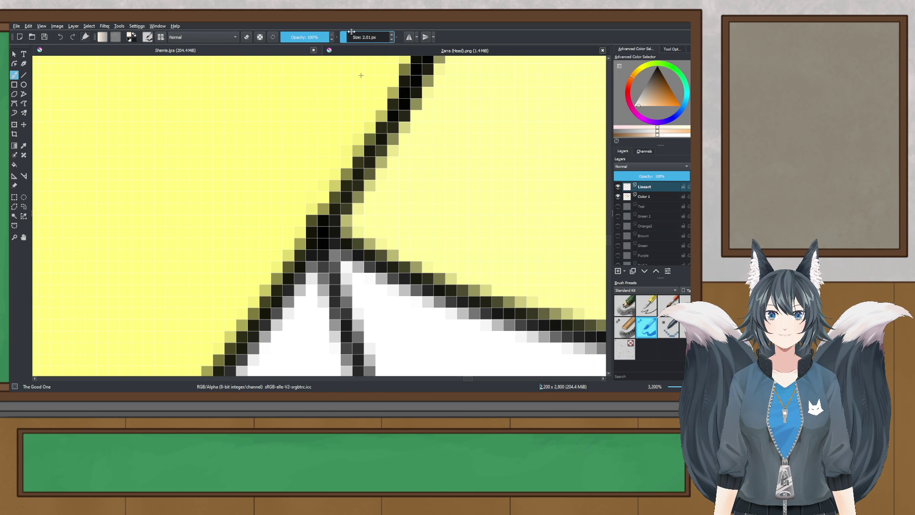
left_click(247, 38)
mouse_move(307, 220)
left_mouse_down()
mouse_move(321, 215)
mouse_move(306, 235)
mouse_move(312, 225)
left_mouse_up()
scroll(312, 172, "down", 8)
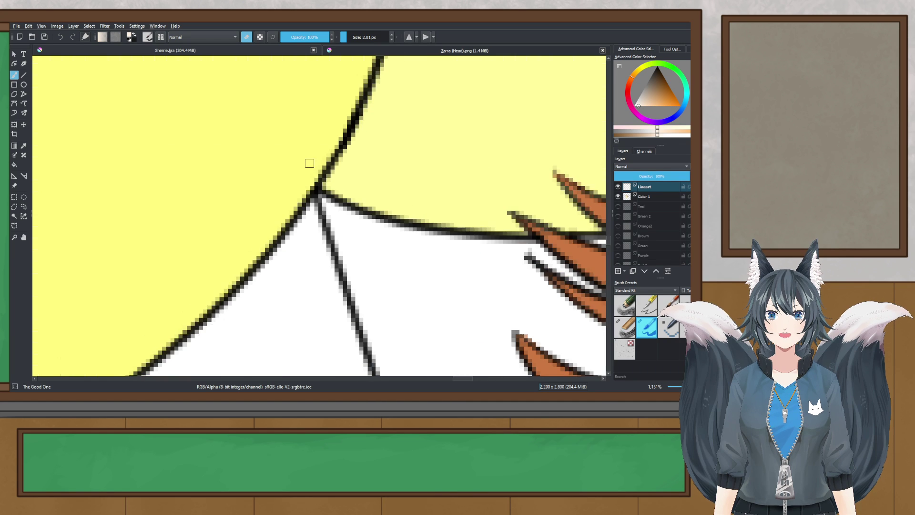
scroll(334, 159, "down", 2)
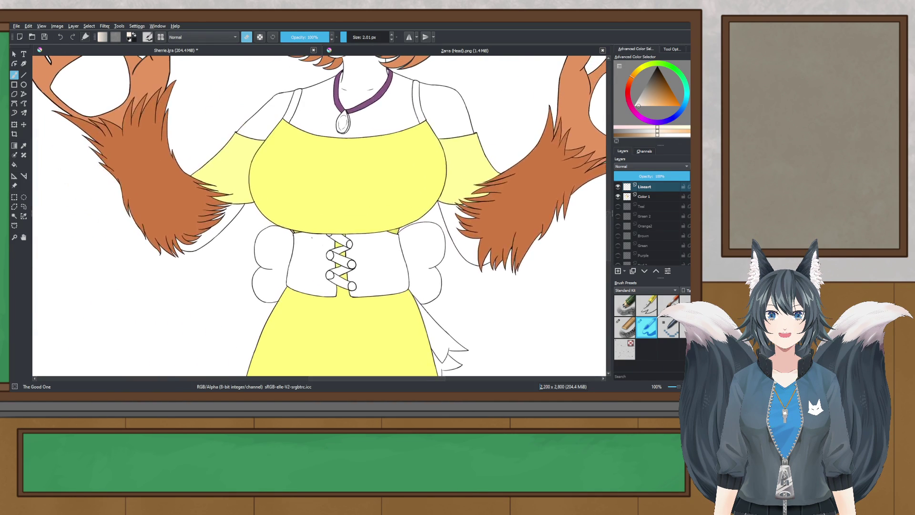
- Try erasing along the thin end of the fur spike overlapping the sleeve and undo it
scroll(267, 297, "up", 10)
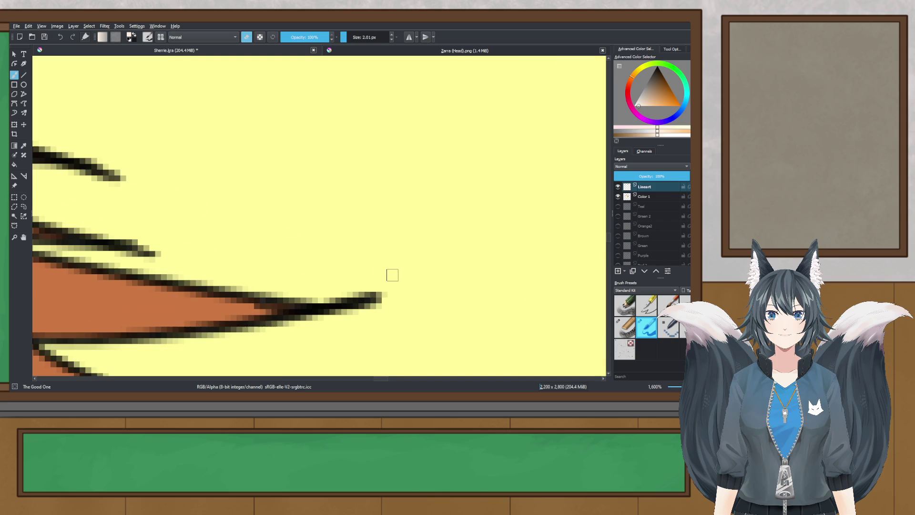
left_click_drag(341, 315, 371, 307)
key("ctrl+z")
scroll(380, 306, "down", 8)
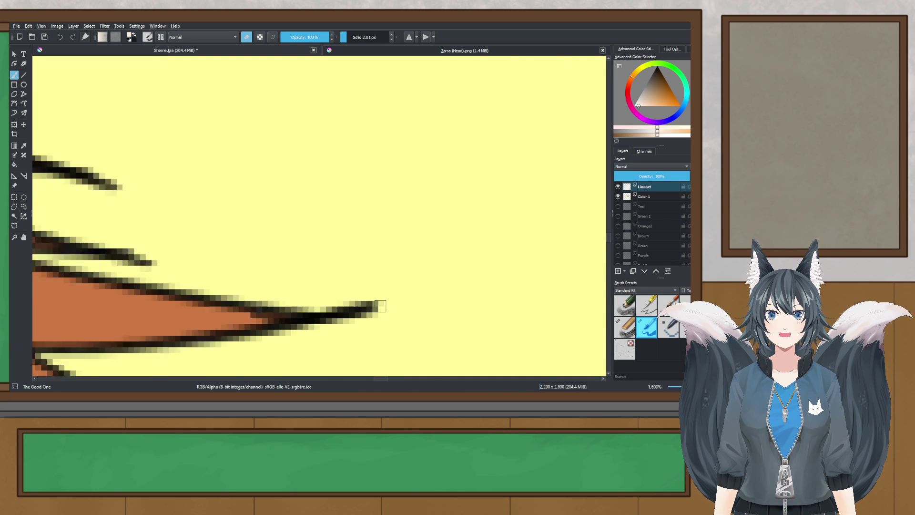
- Erase the thin tail of the long fur spike that overlaps the pale yellow sleeve on the Lineart layer
scroll(419, 297, "down", 3)
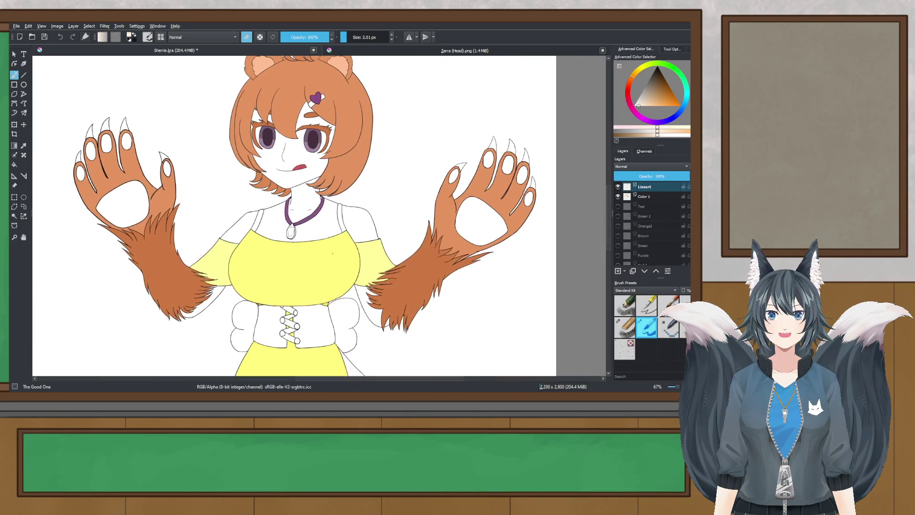
left_click_drag(208, 236, 223, 255)
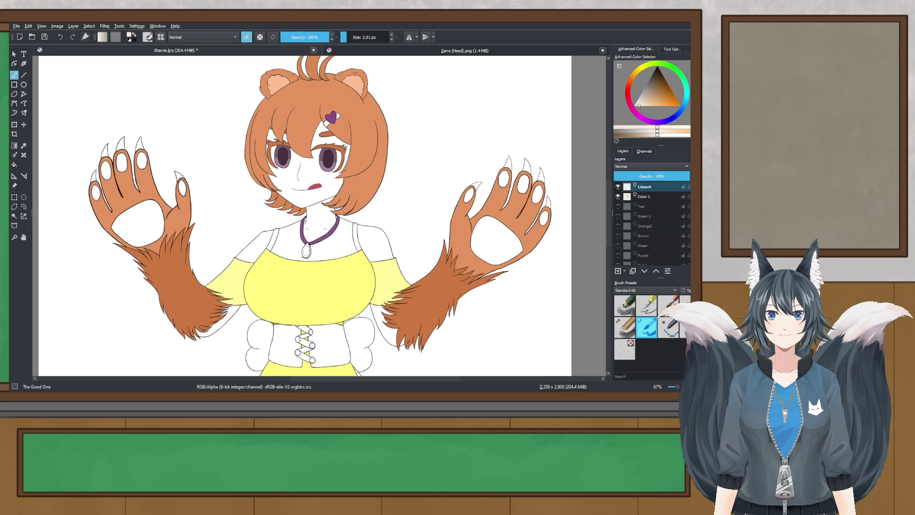
scroll(268, 201, "up", 3)
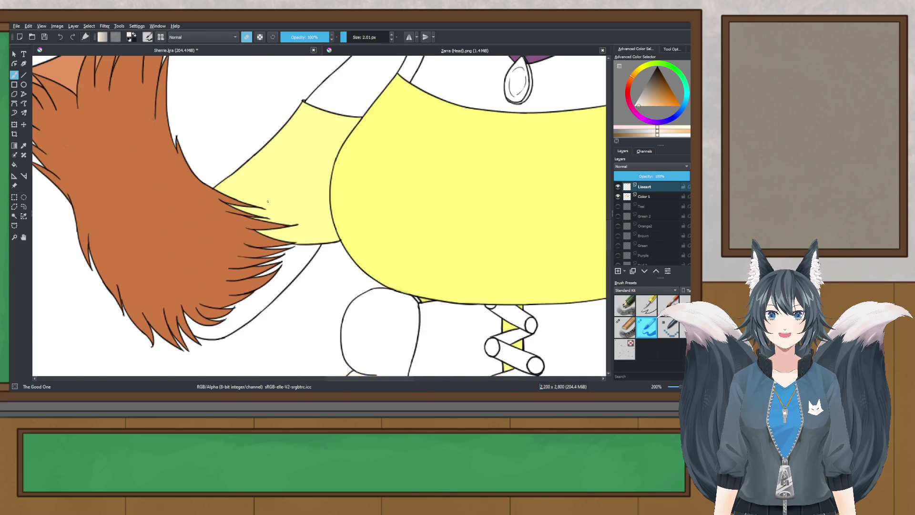
scroll(268, 202, "up", 8)
mouse_move(448, 261)
left_mouse_down()
mouse_move(443, 241)
mouse_move(403, 270)
mouse_move(450, 262)
mouse_move(357, 249)
left_mouse_up()
scroll(429, 232, "down", 7)
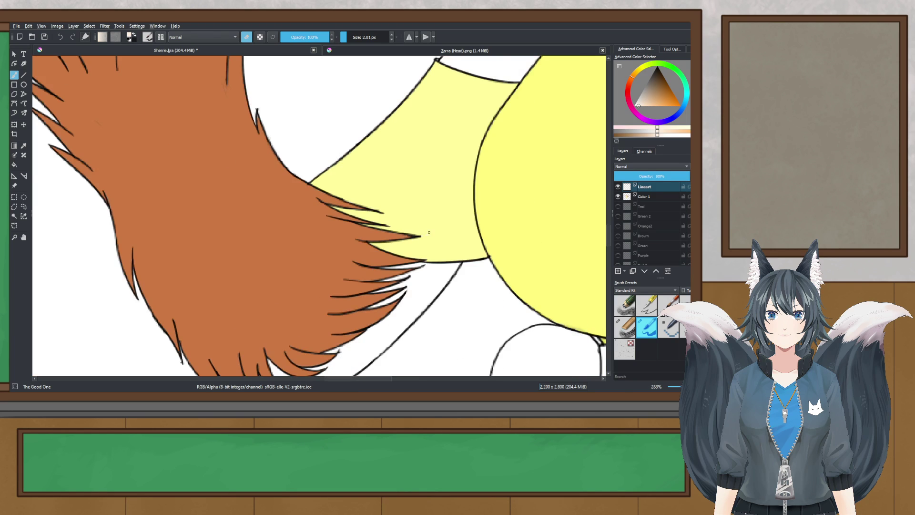
- Sample the sleeve's pale yellow, paint it over the white gap at the fur spike's tip and undo the strokes
scroll(429, 232, "up", 3)
left_click(14, 145)
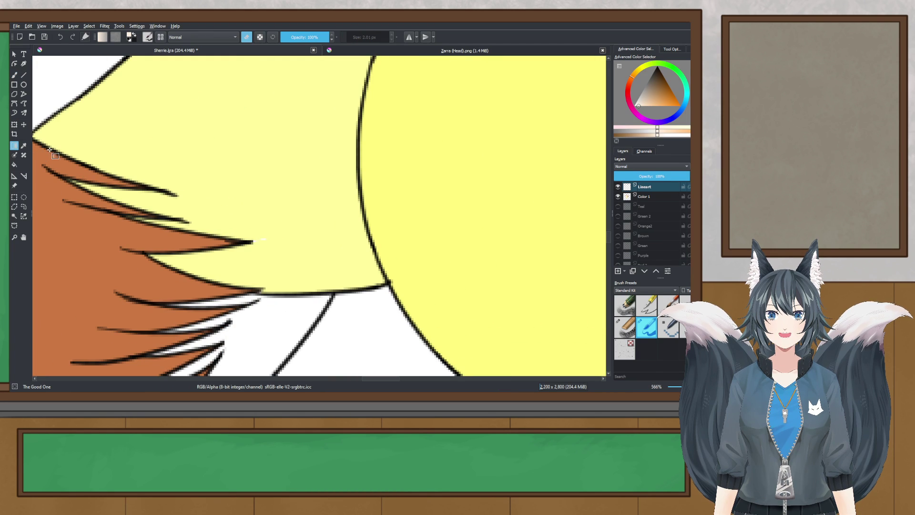
left_click(23, 145)
left_click(188, 161)
left_click(14, 75)
scroll(234, 233, "up", 5)
left_click_drag(336, 278, 396, 278)
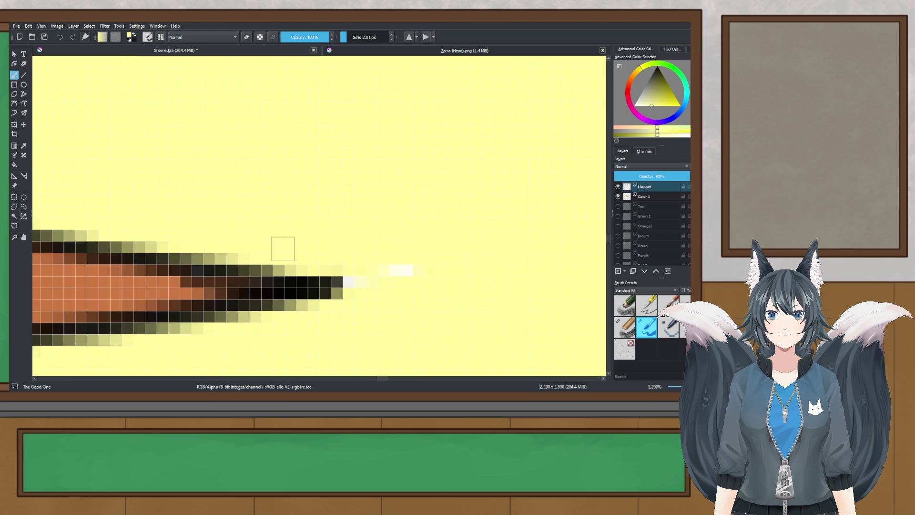
left_click_drag(321, 292, 394, 280)
key("ctrl+z")
key("ctrl+z")
- Cover the white gap at the fur spike's tip with pale yellow on the Color 1 layer and save the document
left_click(655, 199)
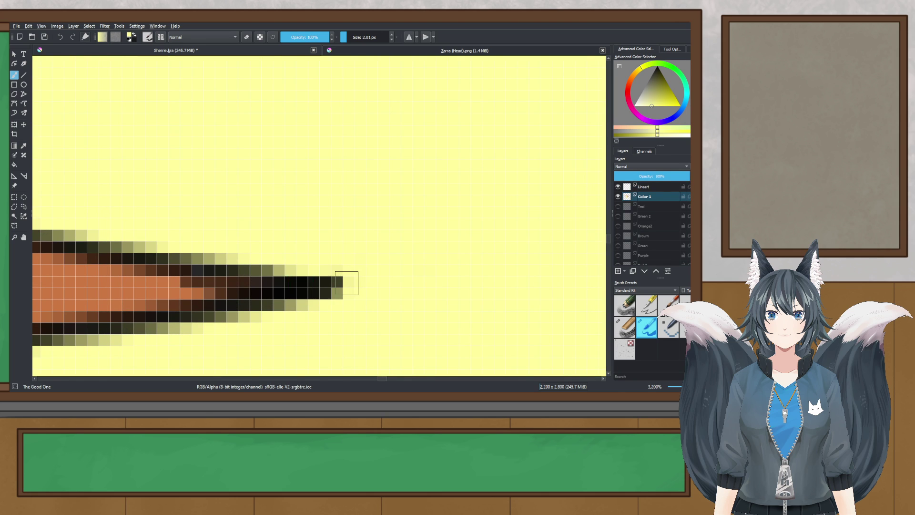
scroll(369, 281, "down", 9)
scroll(368, 275, "down", 1)
left_click_drag(368, 276, 273, 225)
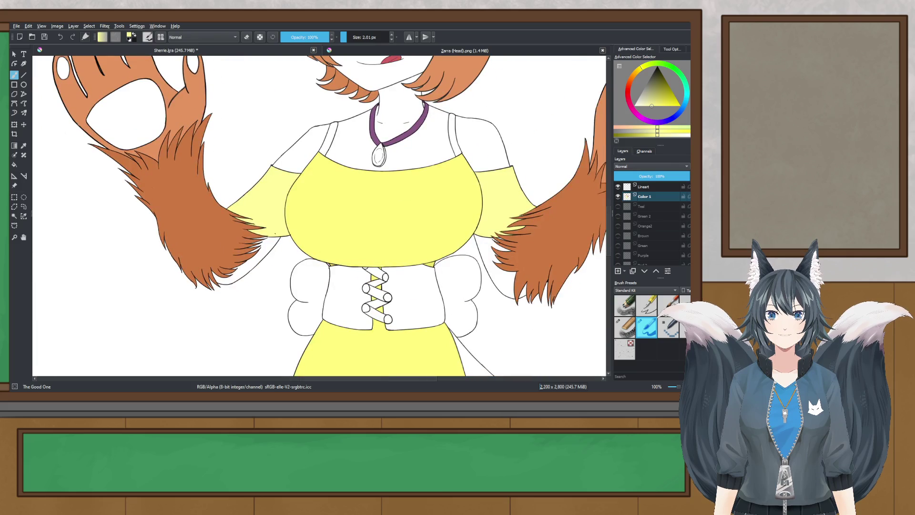
key("ctrl+s")
left_click_drag(321, 250, 267, 263)
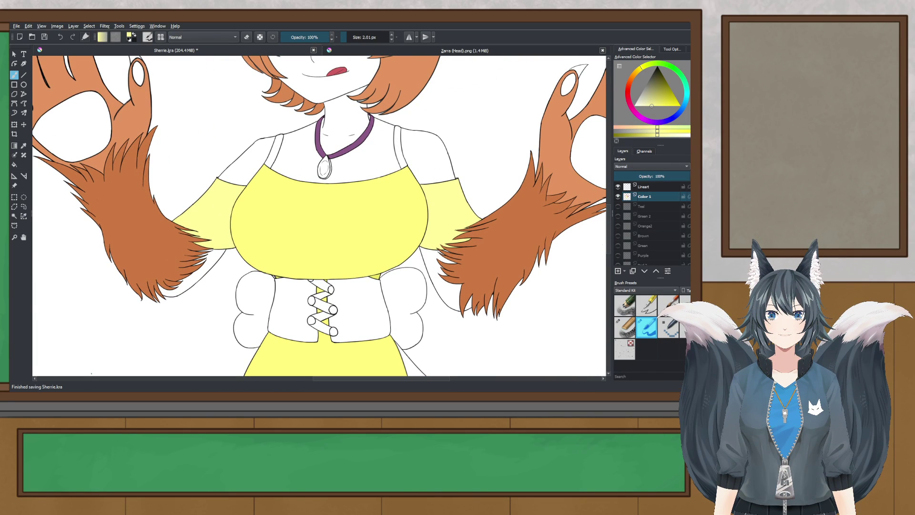
left_click_drag(324, 207, 313, 239)
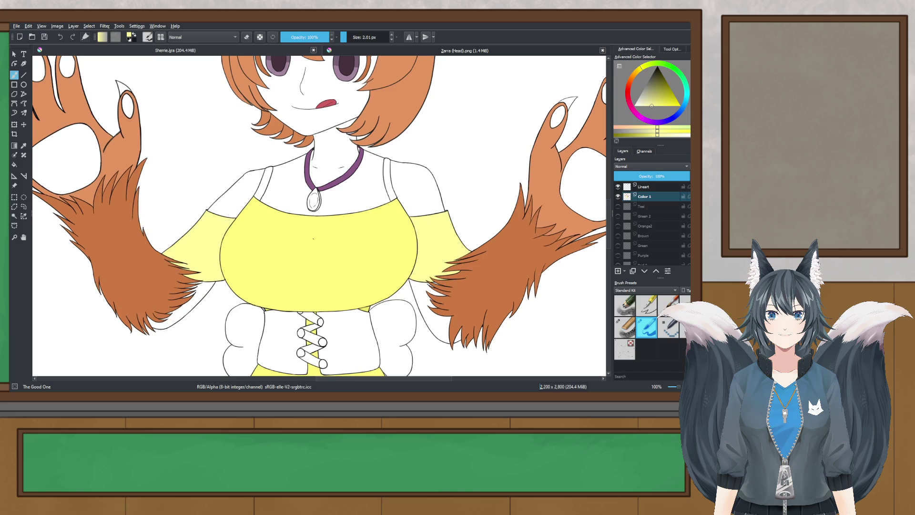
scroll(313, 229, "down", 2)
scroll(317, 193, "up", 3)
scroll(318, 196, "down", 2)
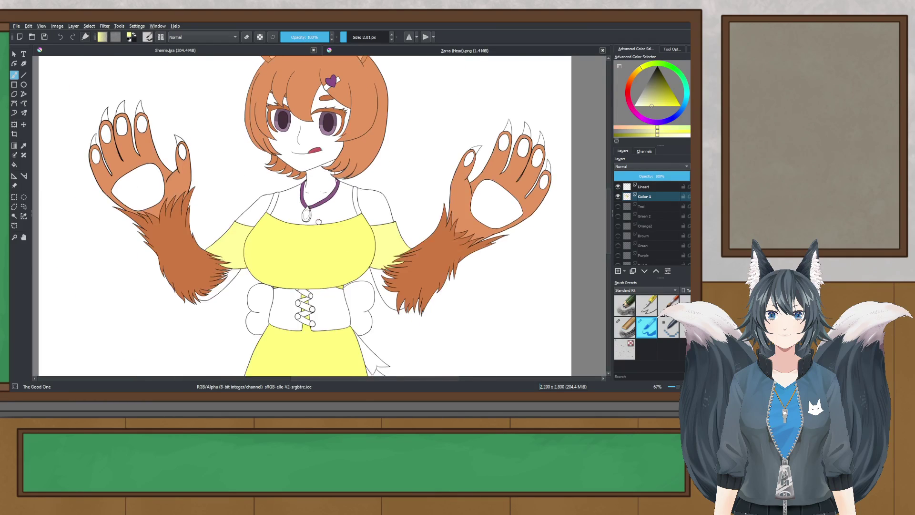
left_click_drag(319, 196, 320, 237)
key("equal")
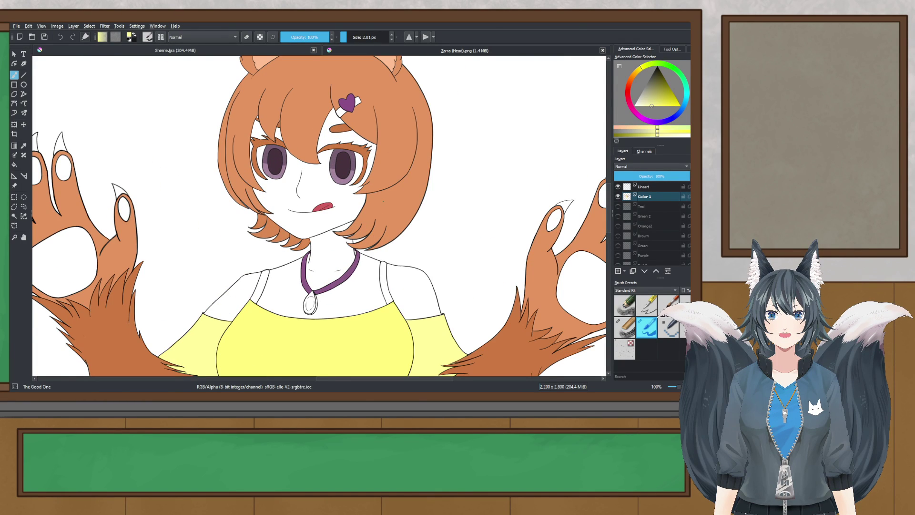
key("minus")
left_click_drag(306, 222, 323, 150)
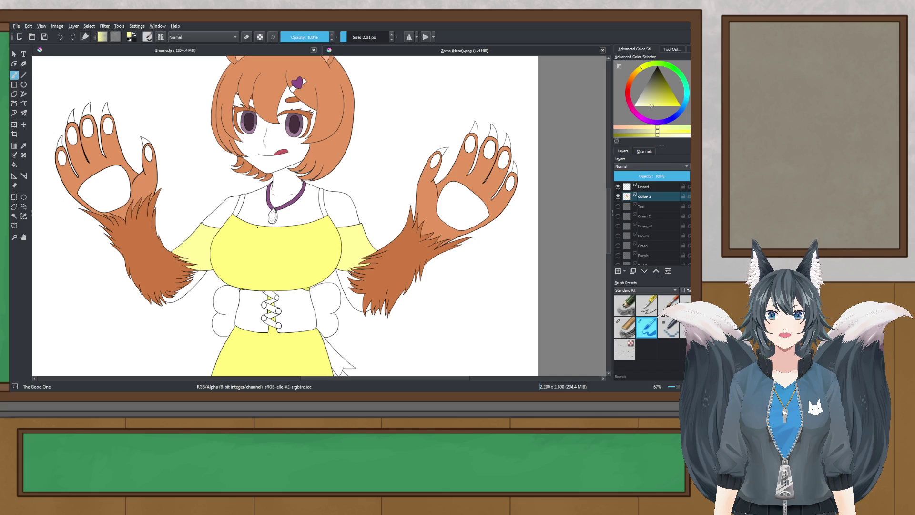
key("minus")
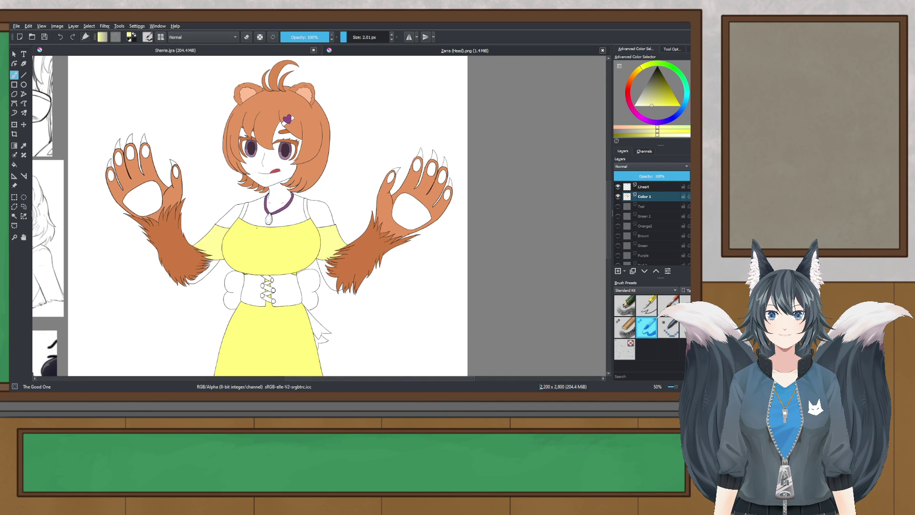
scroll(276, 300, "up", 3)
left_click_drag(281, 297, 294, 233)
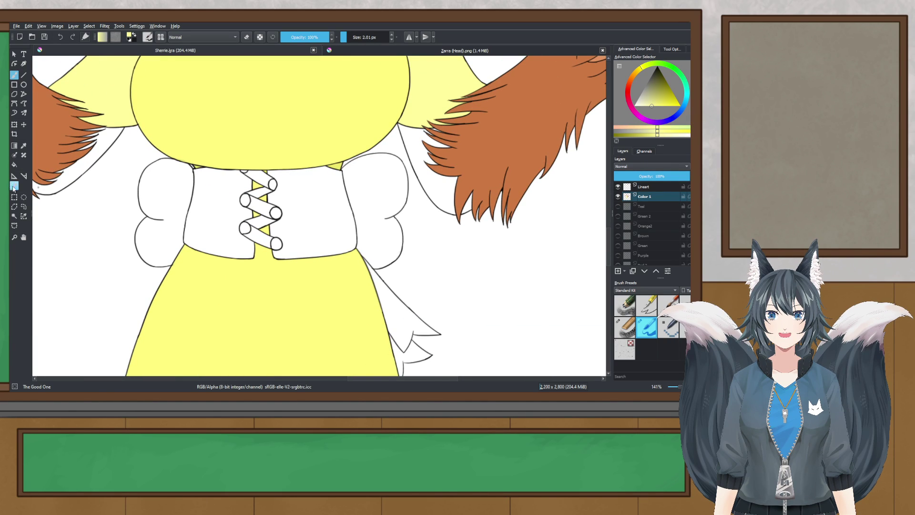
left_click(14, 215)
key("minus")
key("minus")
key("minus")
key("minus")
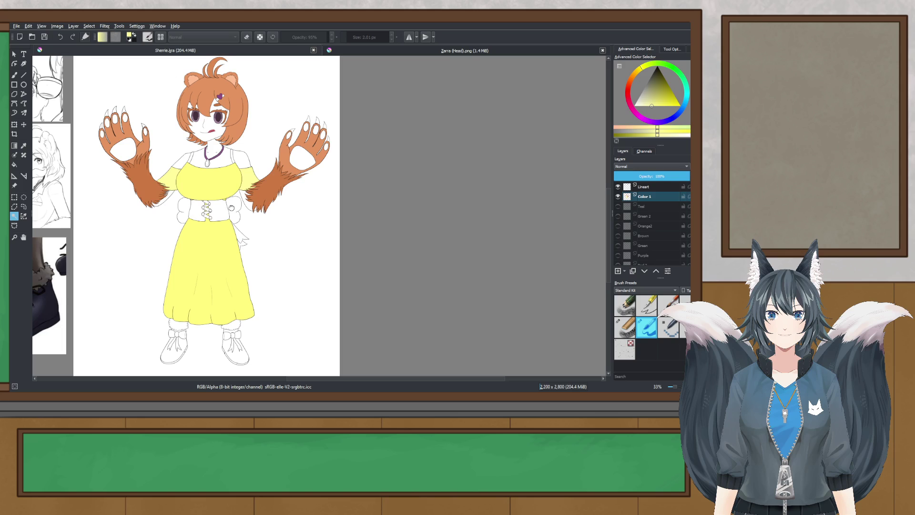
- Sample the light skin tone from the forehead of the grey-haired bear-girl reference image
left_click_drag(230, 208, 244, 203)
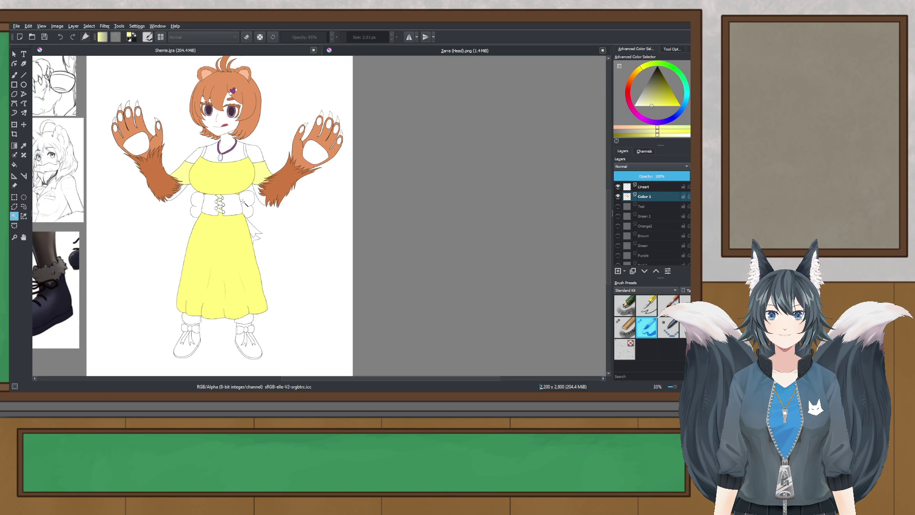
scroll(222, 114, "up", 1)
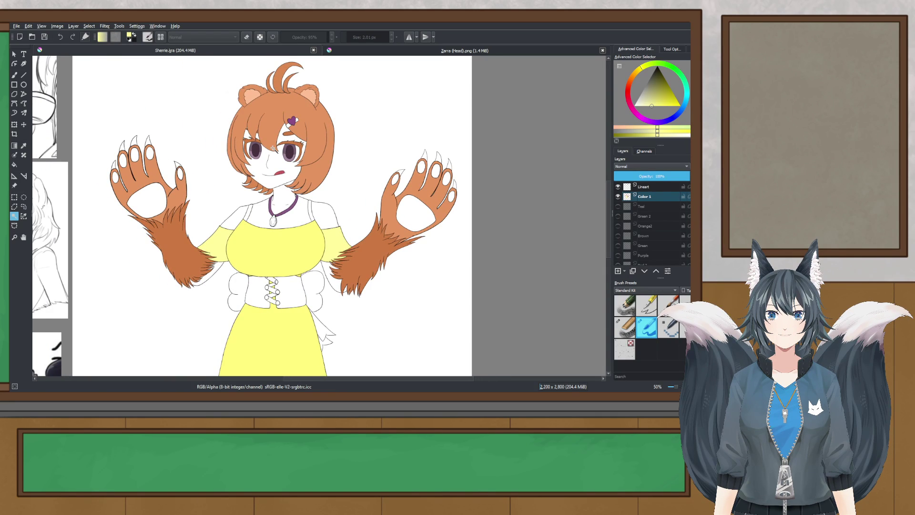
scroll(264, 179, "down", 1)
left_click_drag(238, 122, 263, 176)
left_click_drag(206, 62, 207, 144)
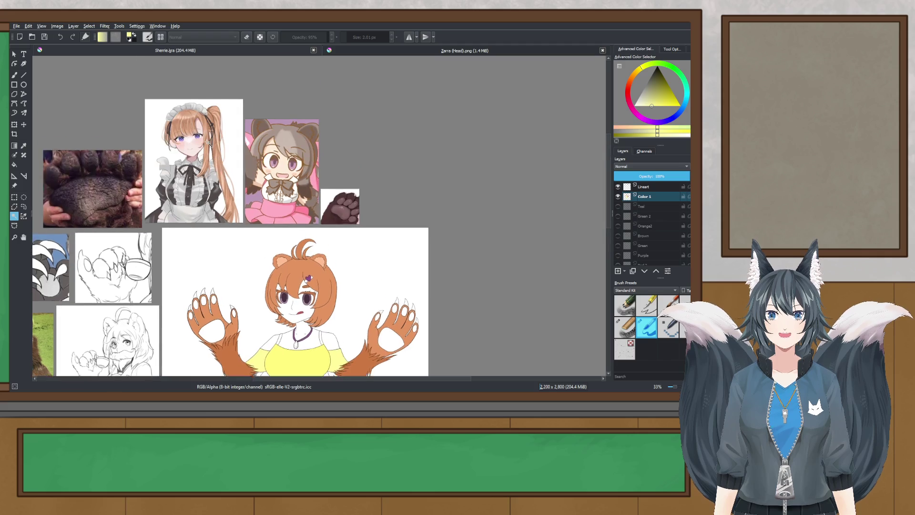
scroll(208, 142, "up", 3)
left_click(24, 145)
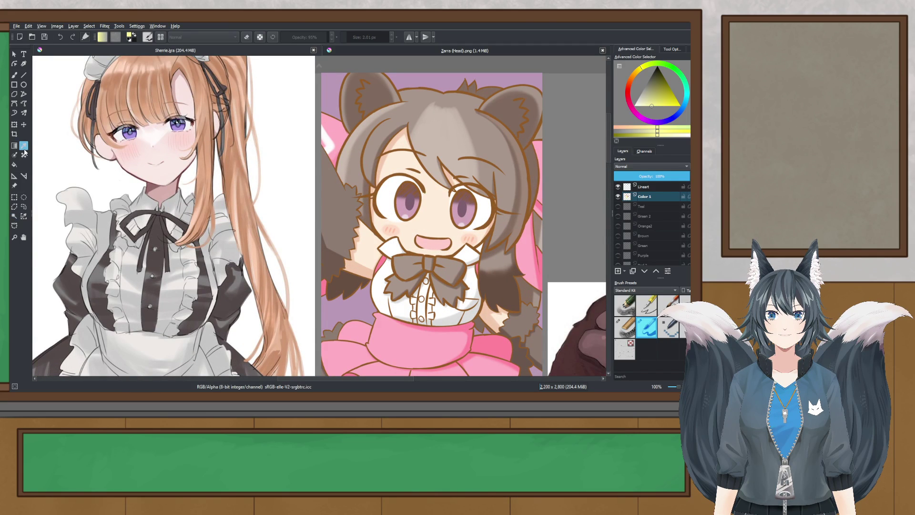
scroll(238, 149, "right", 3)
scroll(239, 149, "up", 2)
scroll(238, 149, "up", 2)
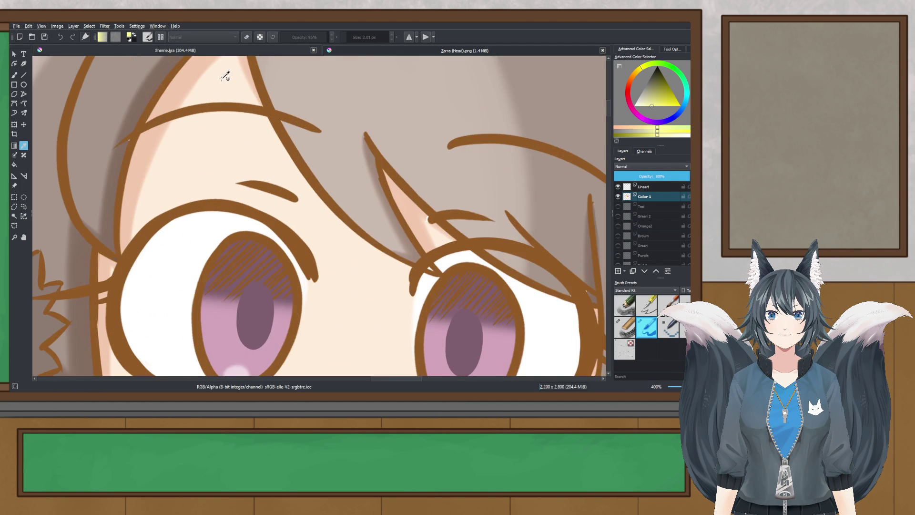
scroll(229, 105, "up", 2)
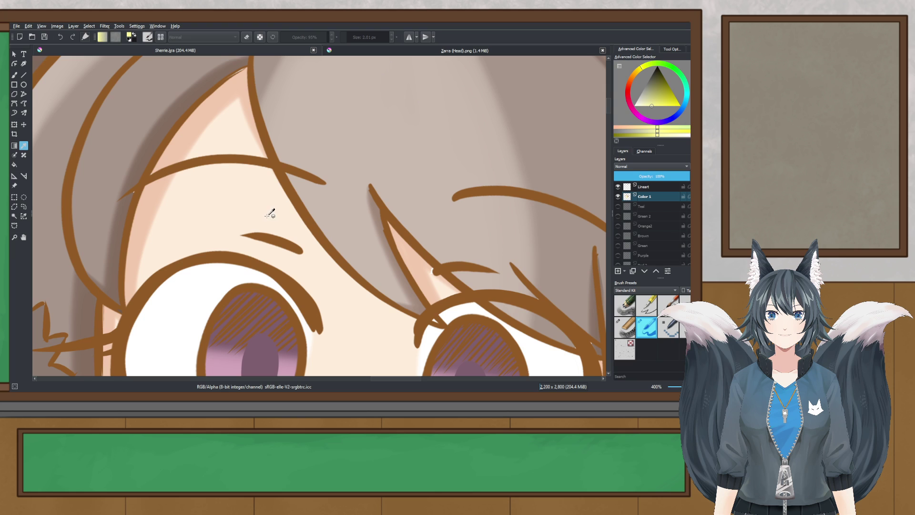
left_click(248, 137)
- Select the character's face areas and fill them with the sampled skin tone using a 1000 px brush
scroll(251, 135, "down", 3)
scroll(267, 119, "down", 5)
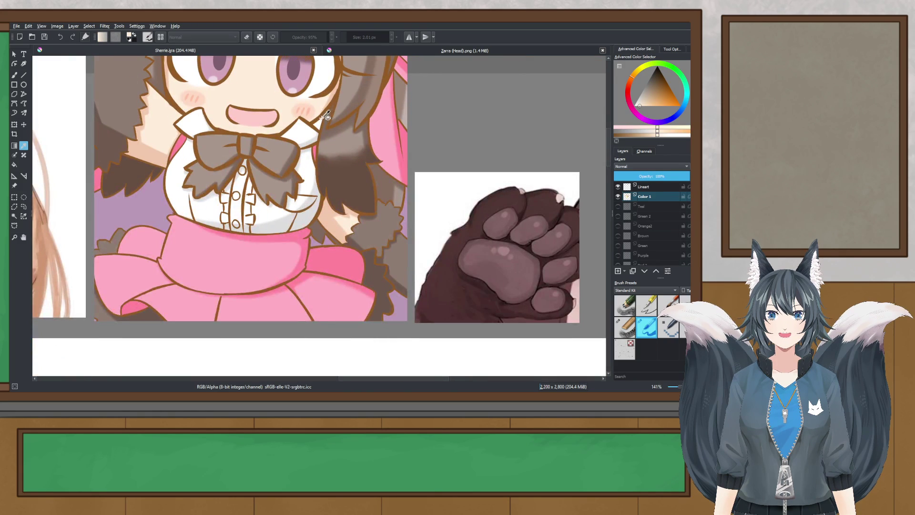
scroll(279, 115, "down", 3)
left_click_drag(305, 286, 331, 106)
scroll(331, 105, "up", 2)
left_click_drag(202, 169, 101, 208)
left_click(17, 219)
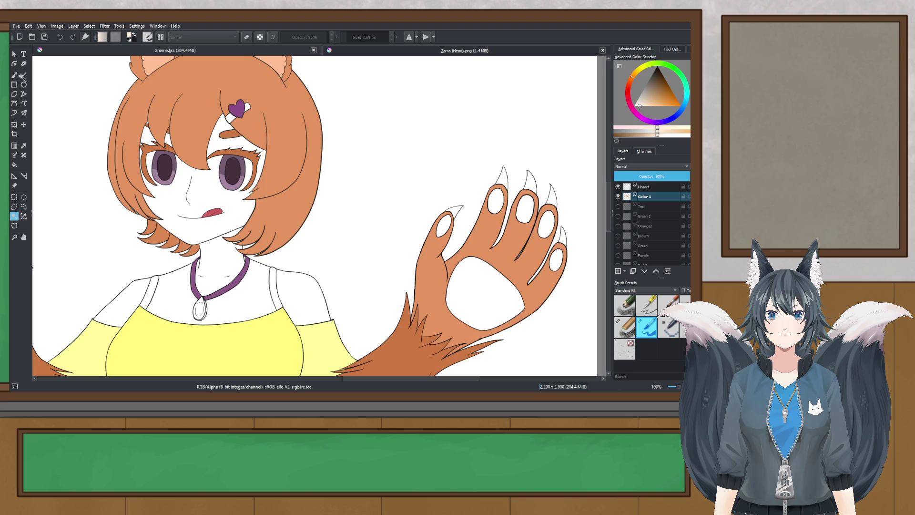
left_click(15, 76)
left_click_drag(373, 38, 483, 63)
left_click(236, 188)
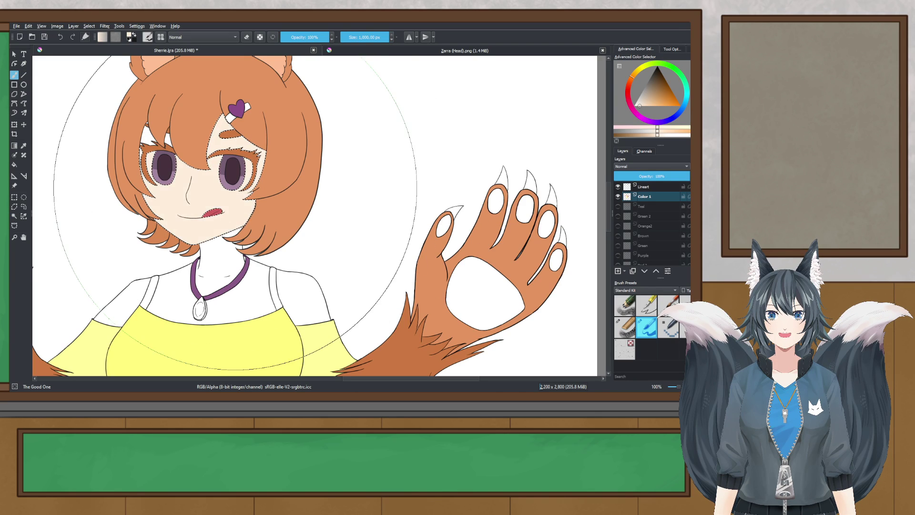
- Undo the skin-tone fill on the character's face
scroll(224, 189, "up", 3)
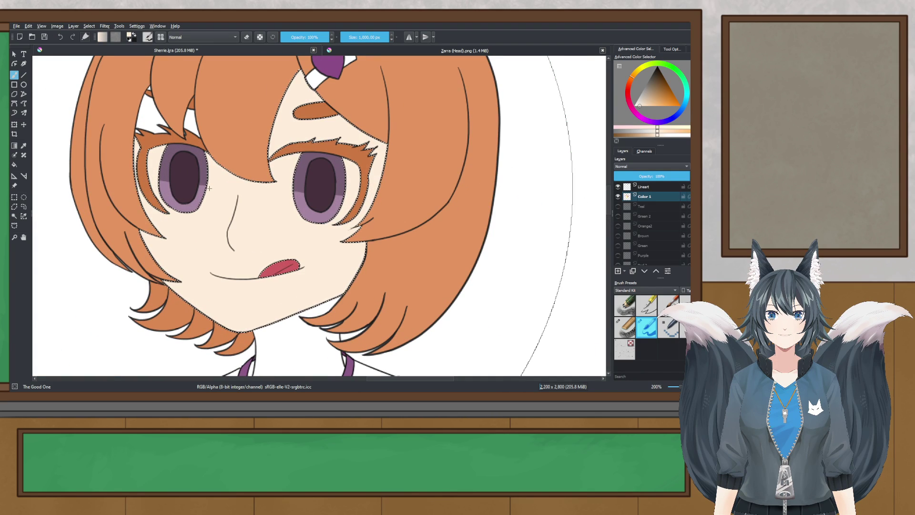
key("ctrl+z")
scroll(276, 231, "down", 3)
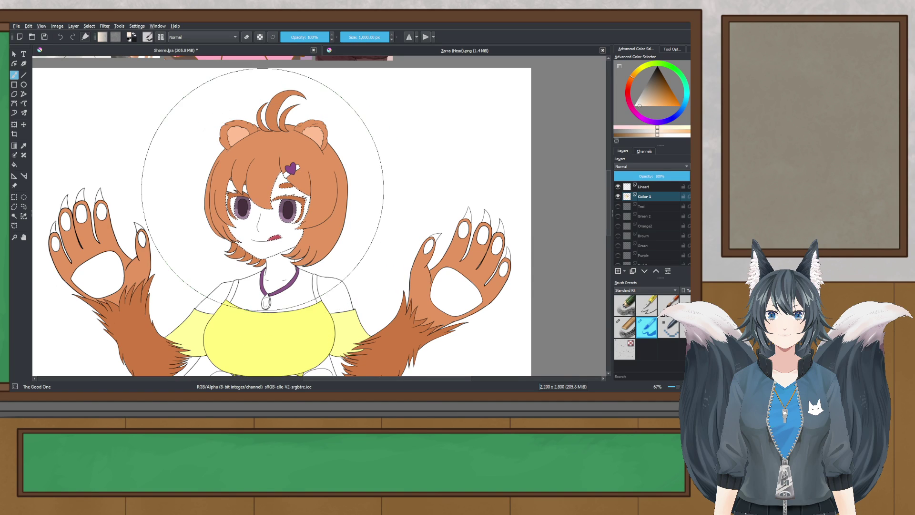
scroll(277, 231, "up", 1)
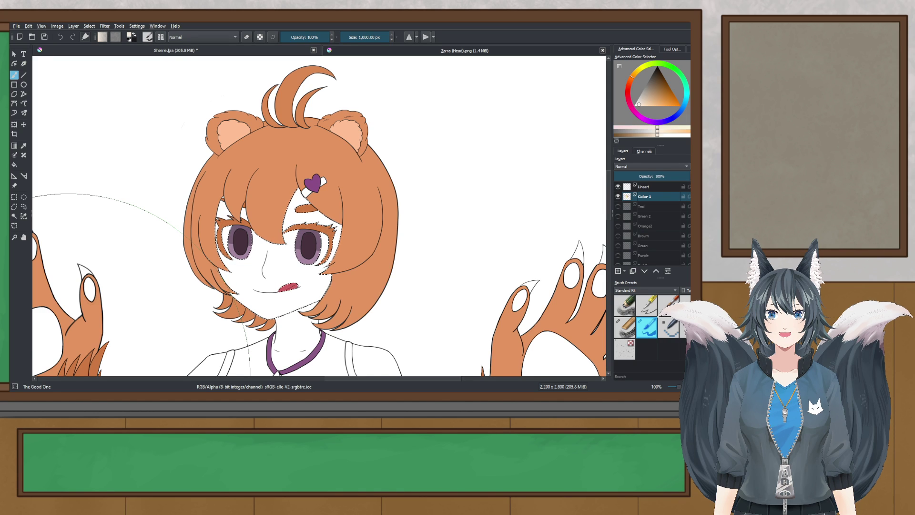
- Add the orange-haired girl in the purple vest as a reference image and place it beside the paw reference above the canvas
scroll(314, 172, "down", 4)
left_click_drag(335, 172, 296, 202)
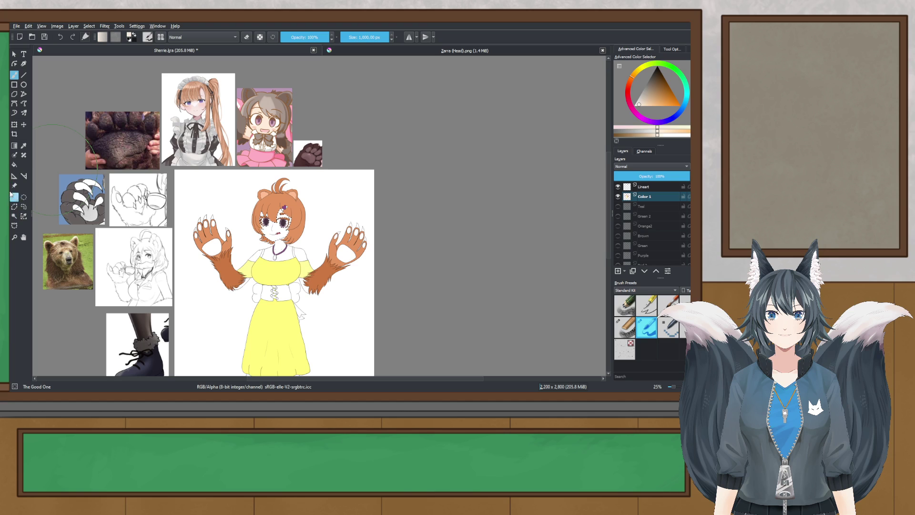
left_click(14, 186)
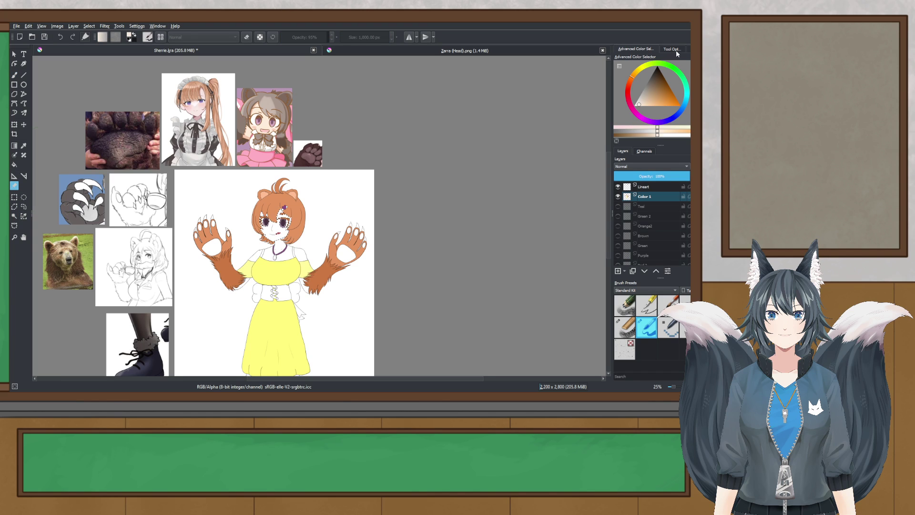
left_click(676, 51)
left_click(623, 86)
scroll(162, 201, "up", 2)
left_click(231, 193)
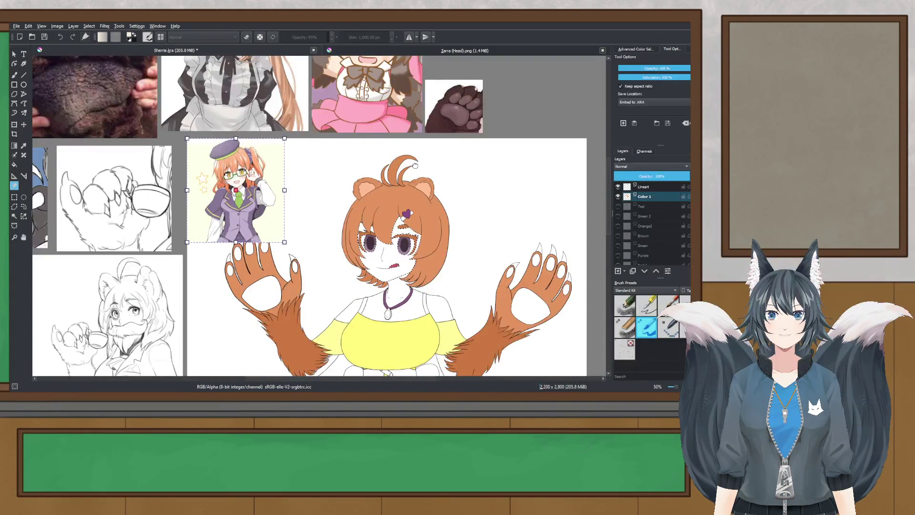
left_click_drag(415, 166, 281, 229)
left_click_drag(126, 230, 424, 125)
scroll(449, 123, "up", 3)
- Leave reference image editing, save the document and bring back the colour selector
left_click(14, 198)
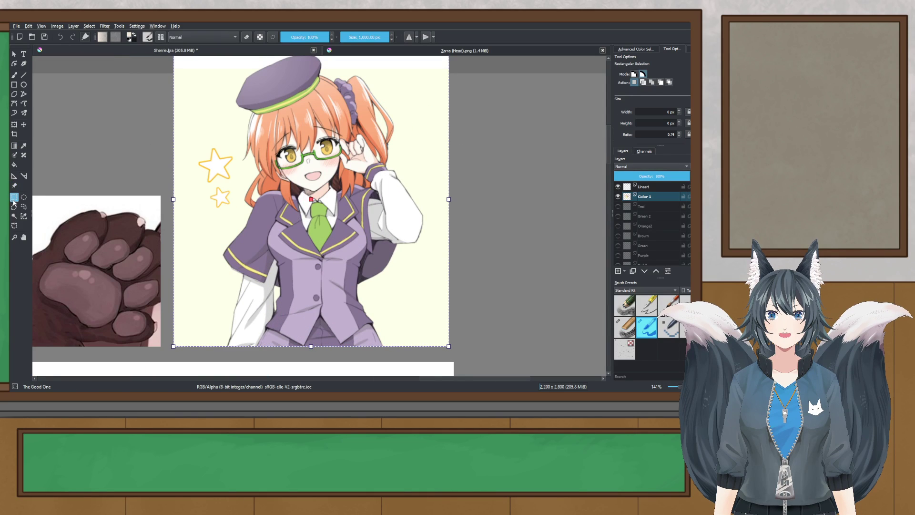
scroll(158, 134, "down", 3)
left_click_drag(193, 169, 347, 119)
key("ctrl+s")
left_click(655, 49)
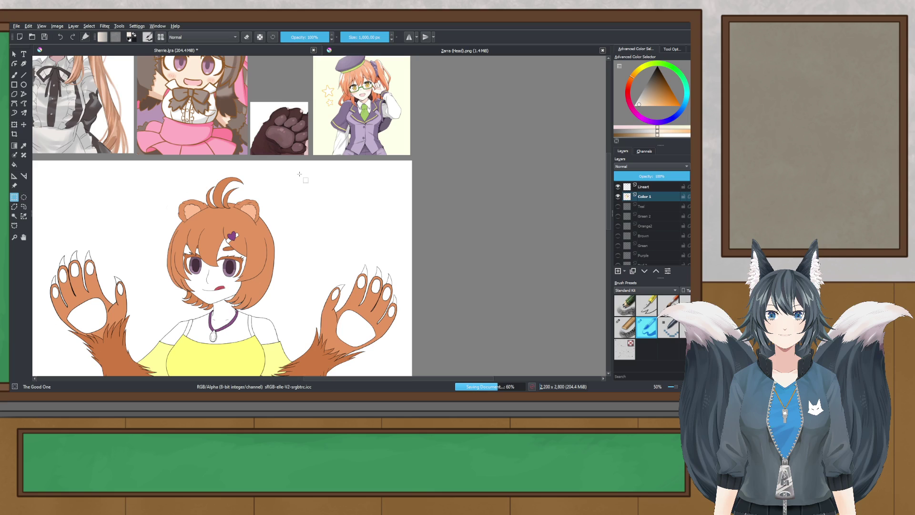
scroll(299, 174, "down", 1)
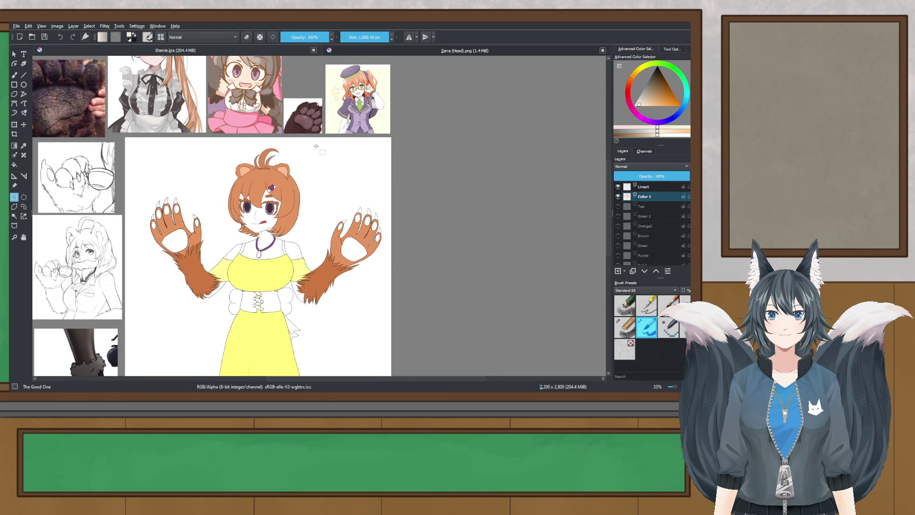
- Sample the light purple from the vest of the orange-haired girl reference image
scroll(321, 147, "up", 3)
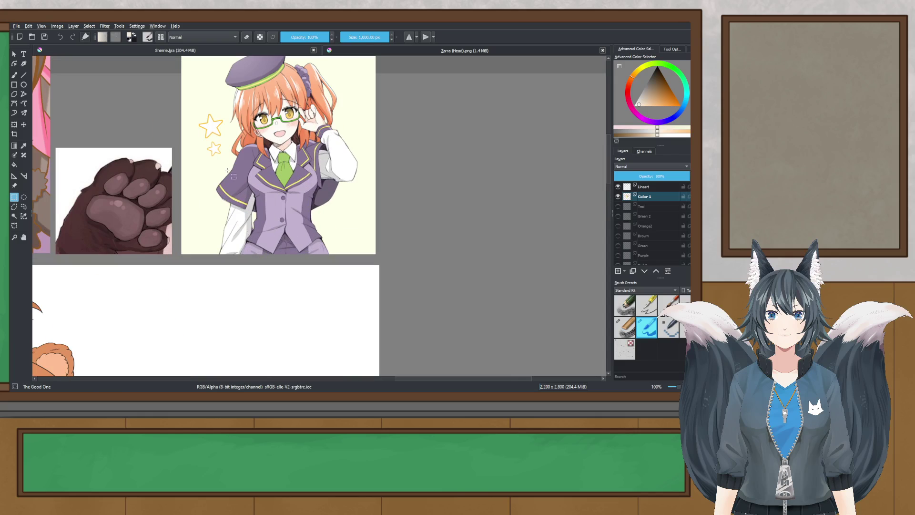
left_click(23, 146)
scroll(296, 220, "up", 2)
left_click(295, 219)
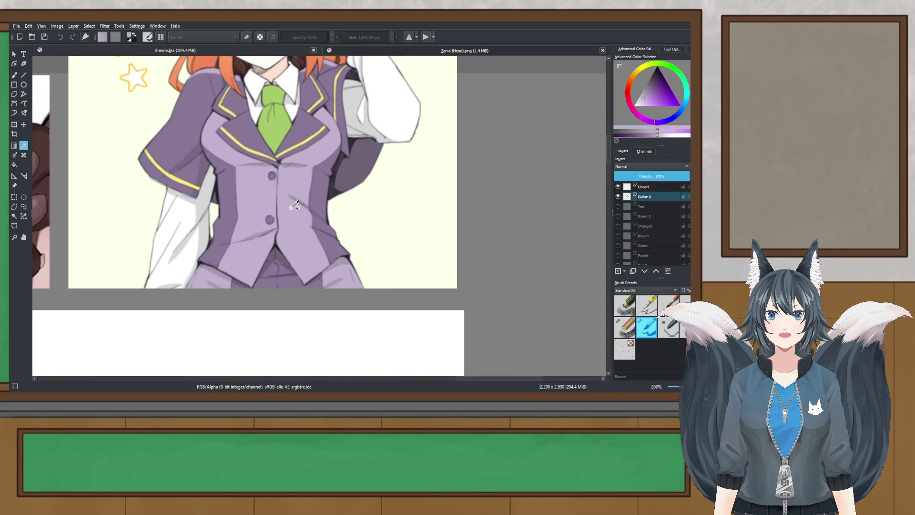
- Select the fluffy boot cuffs below the skirt and fill them with the sampled light purple using the 1000 px brush
scroll(297, 219, "down", 4)
left_click_drag(379, 202, 361, 42)
left_click_drag(267, 315, 376, 44)
scroll(216, 204, "up", 3)
left_click(14, 217)
scroll(184, 188, "up", 1)
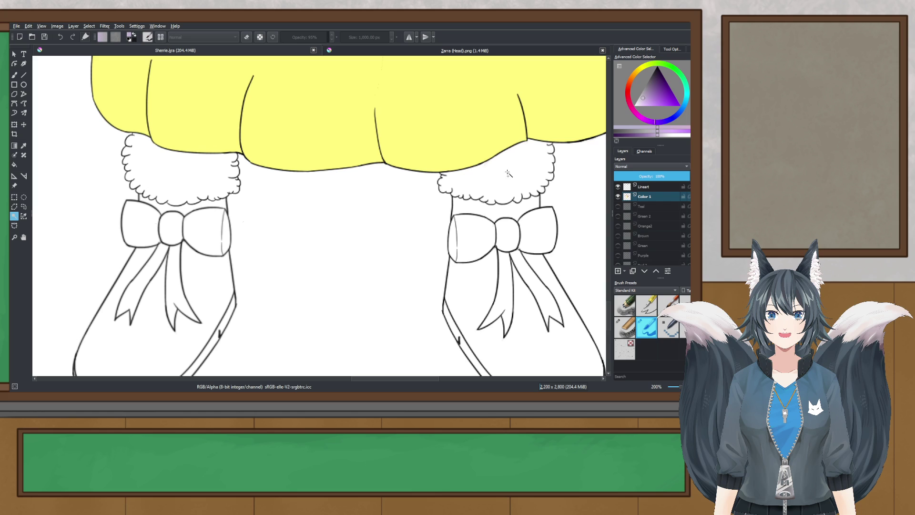
left_click(442, 160)
key("b")
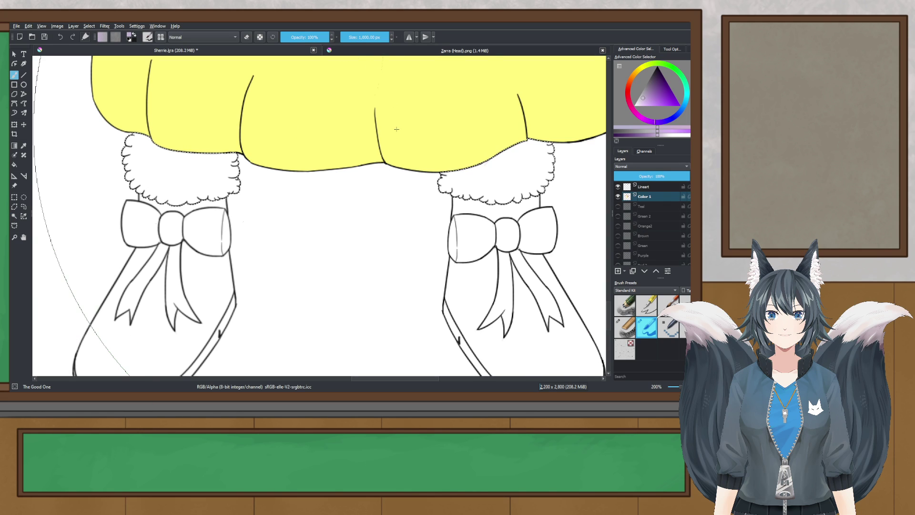
left_click(372, 129)
scroll(368, 130, "down", 4)
scroll(339, 159, "up", 2)
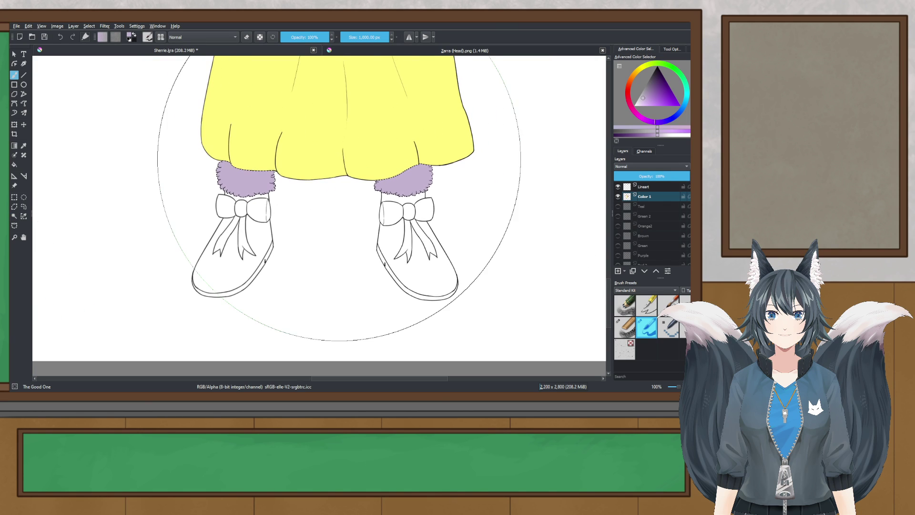
scroll(339, 158, "down", 2)
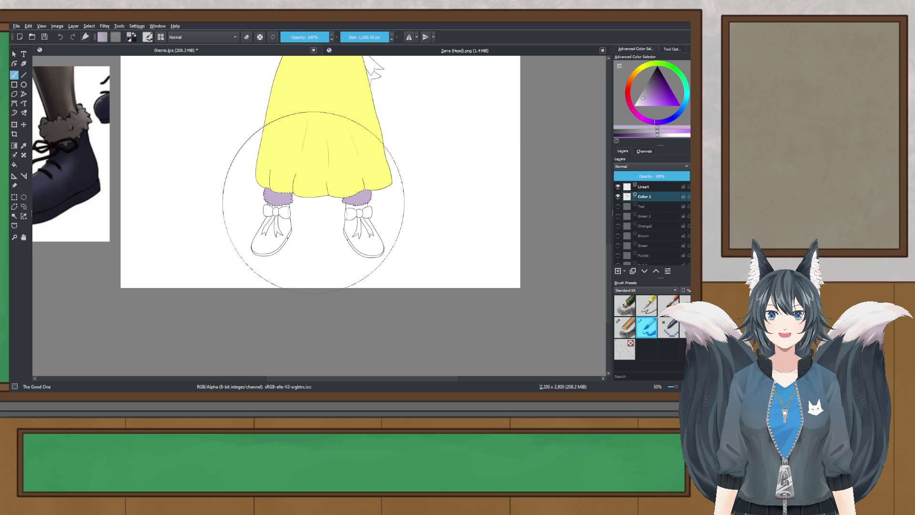
- Clear the selection and undo the light purple fill on the boot cuffs
scroll(314, 203, "up", 1)
left_click(15, 197)
left_click(215, 144)
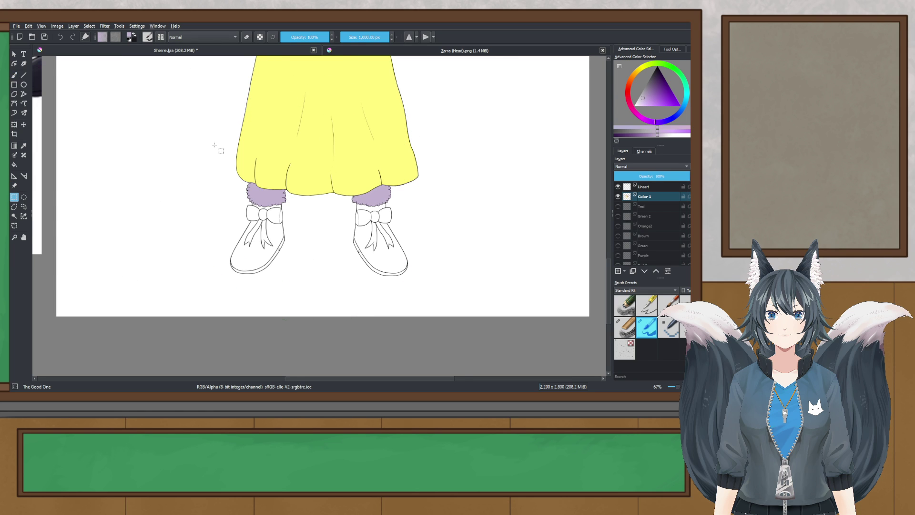
scroll(216, 144, "down", 1)
scroll(285, 168, "up", 2)
scroll(306, 188, "down", 3)
left_click_drag(308, 189, 303, 259)
left_click_drag(314, 209, 322, 268)
key("ctrl+z")
key("ctrl+z")
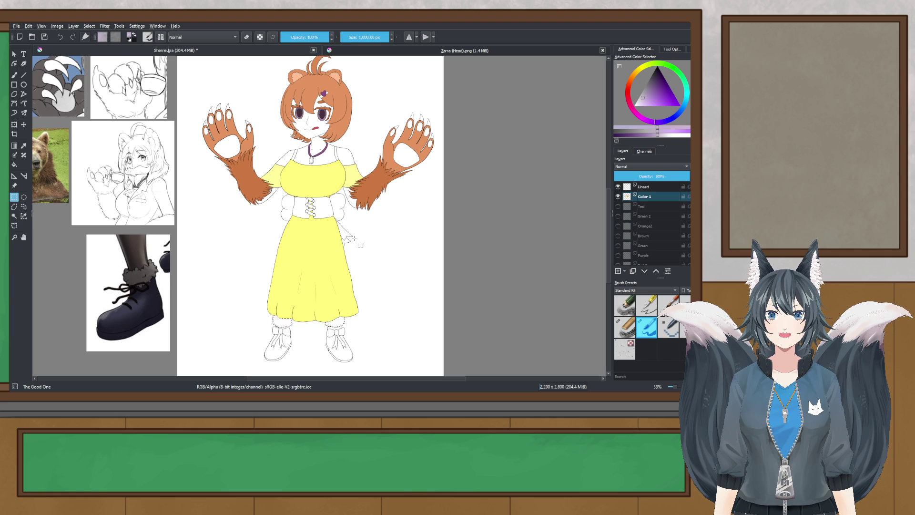
- Sample the green from the tie of the orange-haired girl reference image
left_click_drag(407, 105, 315, 254)
scroll(334, 182, "up", 3)
left_click_drag(268, 154, 272, 195)
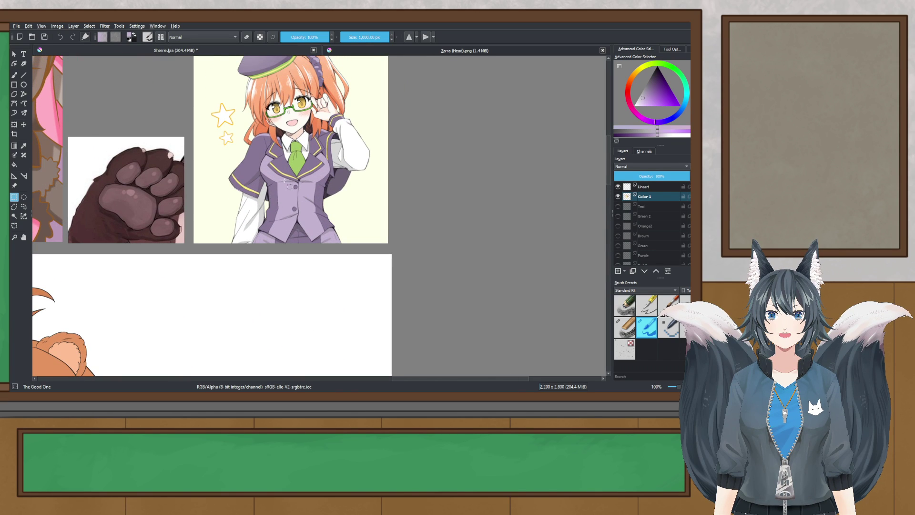
scroll(282, 180, "down", 2)
scroll(317, 160, "up", 1)
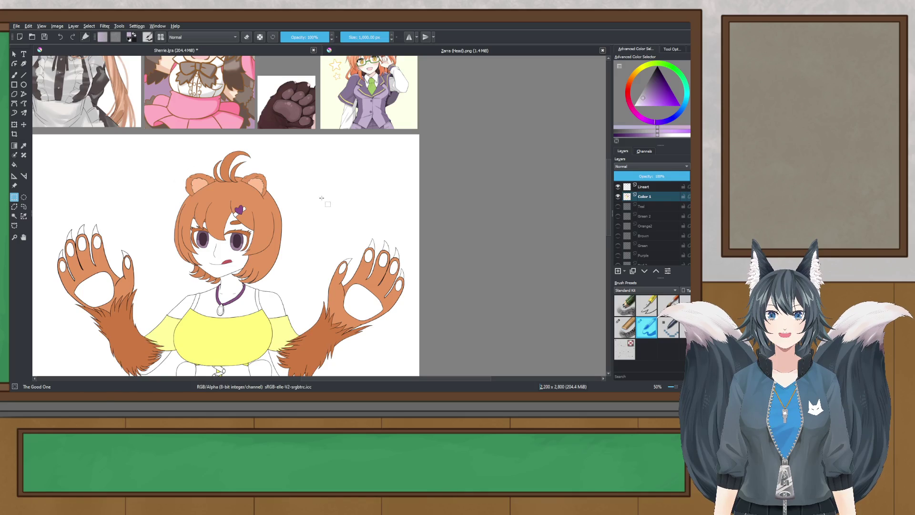
left_click(24, 145)
scroll(343, 109, "up", 5)
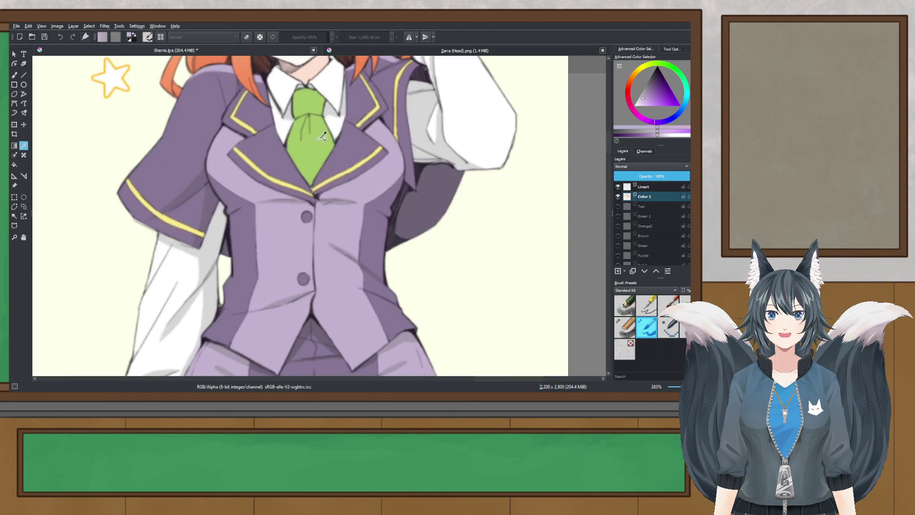
left_click(317, 143)
- Select both white ends of the hair clip behind the purple heart and fill them with the sampled tie green
scroll(317, 143, "down", 4)
left_click_drag(291, 250, 411, 66)
left_click_drag(249, 267, 335, 86)
scroll(350, 186, "up", 2)
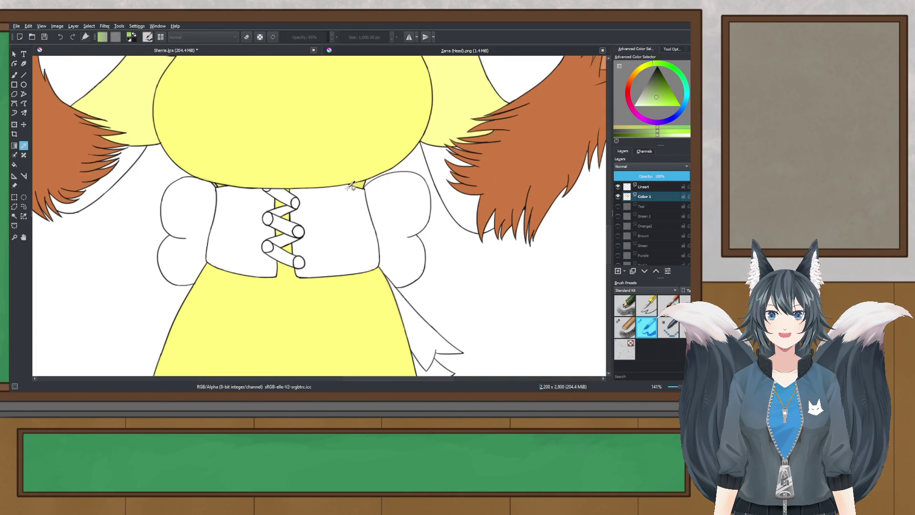
left_click(15, 216)
scroll(255, 208, "down", 4)
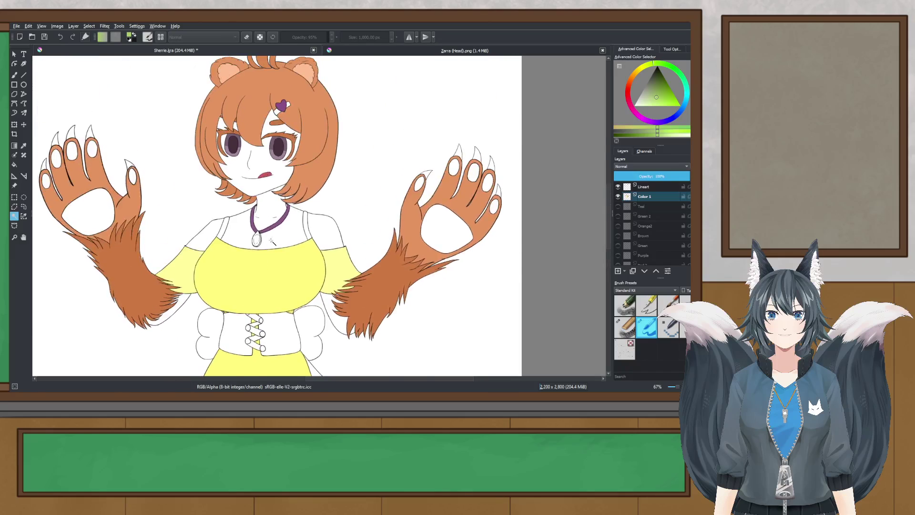
scroll(255, 208, "up", 1)
scroll(244, 289, "up", 5)
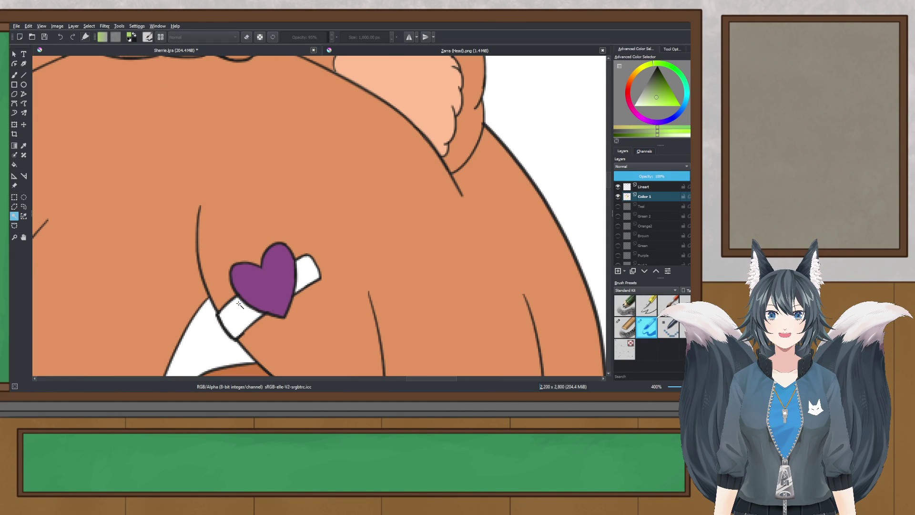
left_click(240, 304)
scroll(331, 160, "up", 1)
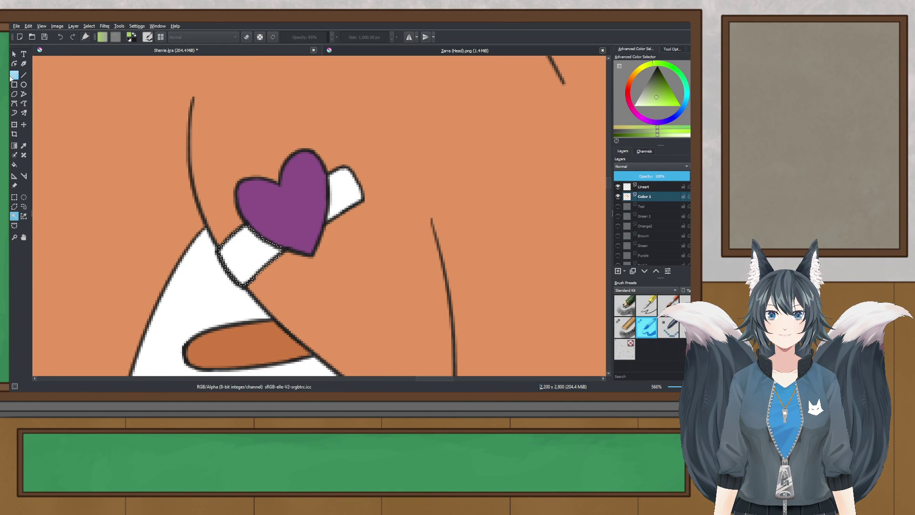
left_click(13, 76)
left_click(287, 202)
scroll(287, 202, "down", 4)
left_click_drag(287, 203, 272, 161)
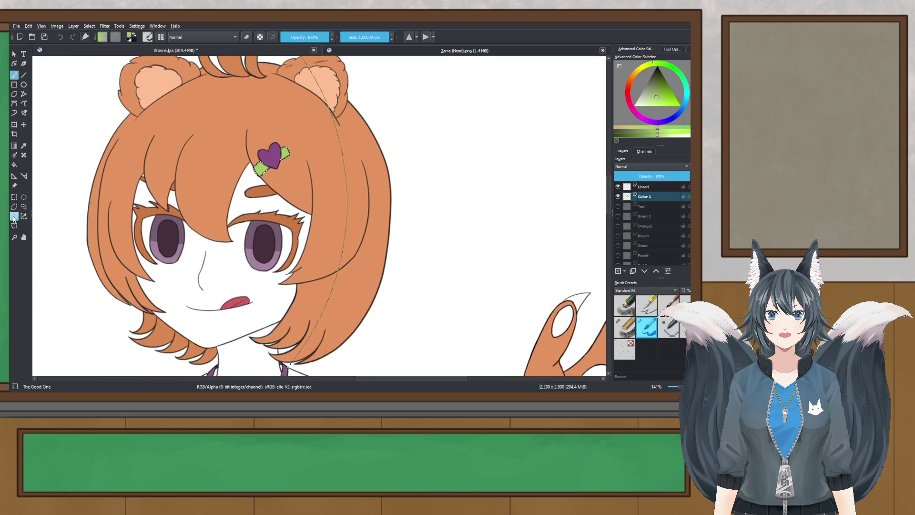
- Clear the selection and undo the green fill on the hair clip
left_click(15, 197)
scroll(251, 119, "down", 3)
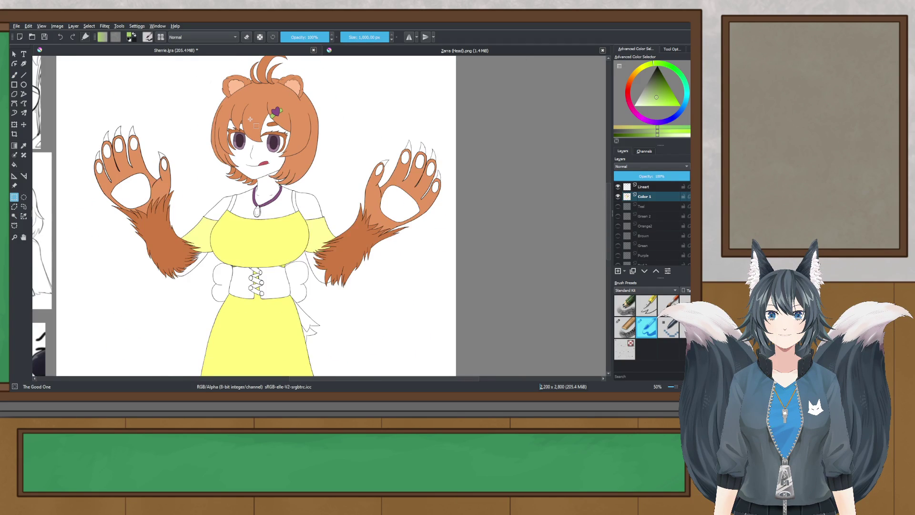
scroll(250, 120, "up", 4)
scroll(348, 160, "down", 3)
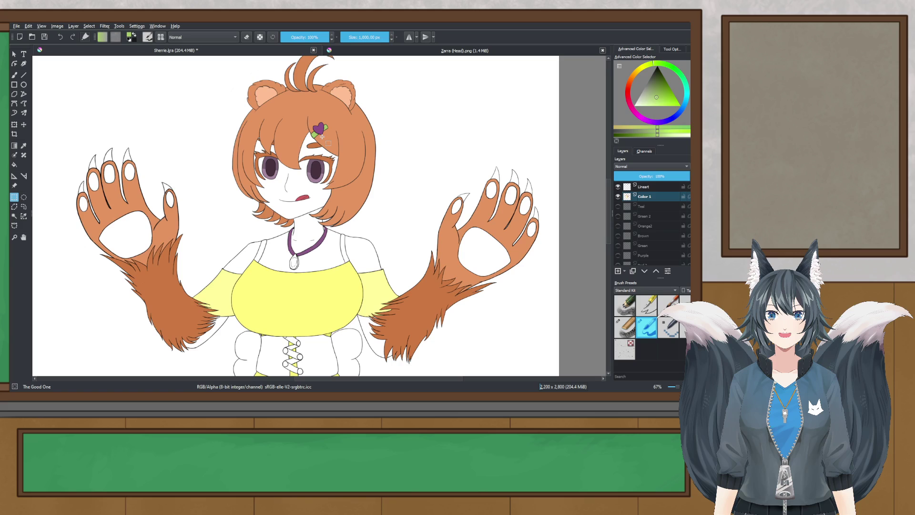
scroll(322, 137, "up", 3)
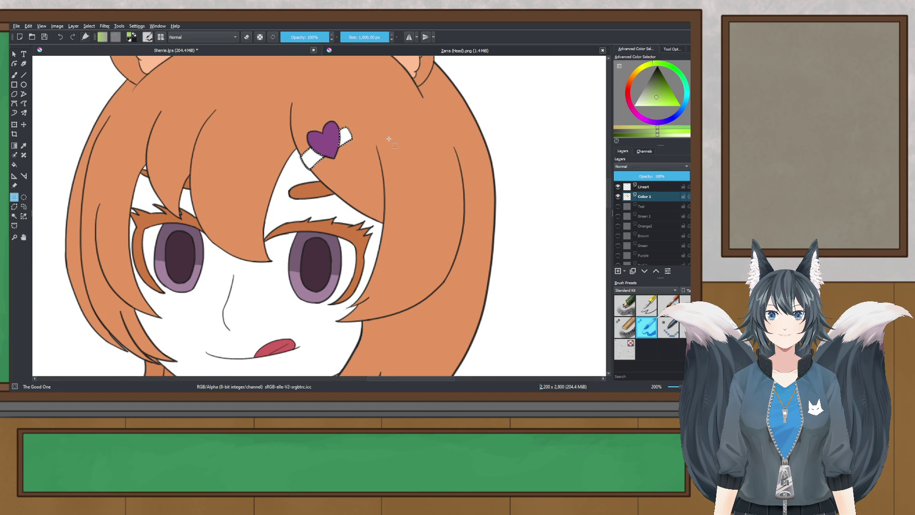
- Try a slightly more saturated green on the selected hair clip ends and undo the fill
scroll(389, 138, "up", 2)
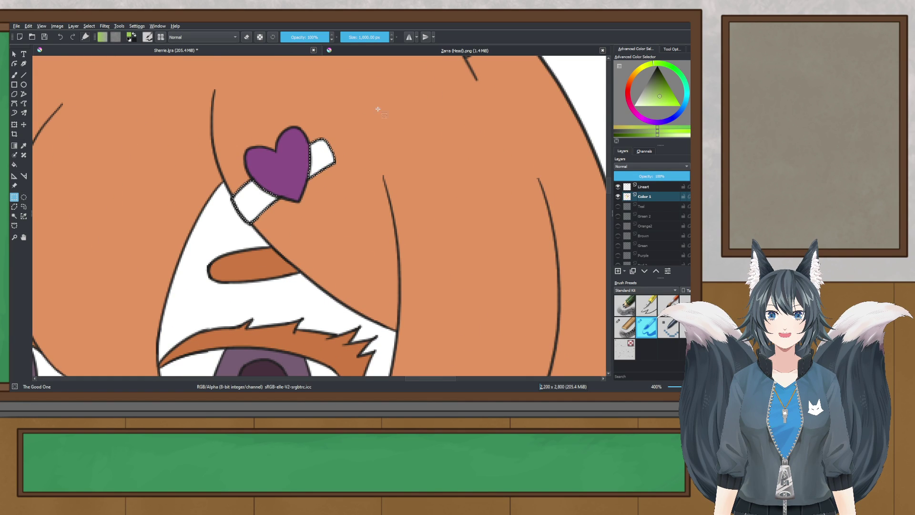
left_click(15, 76)
left_click(299, 165)
scroll(299, 165, "down", 4)
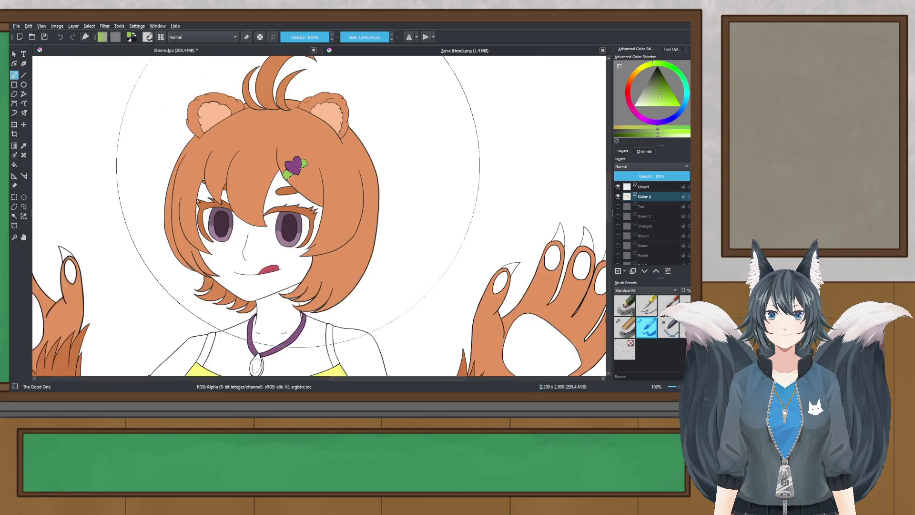
scroll(298, 167, "up", 4)
key("ctrl+z")
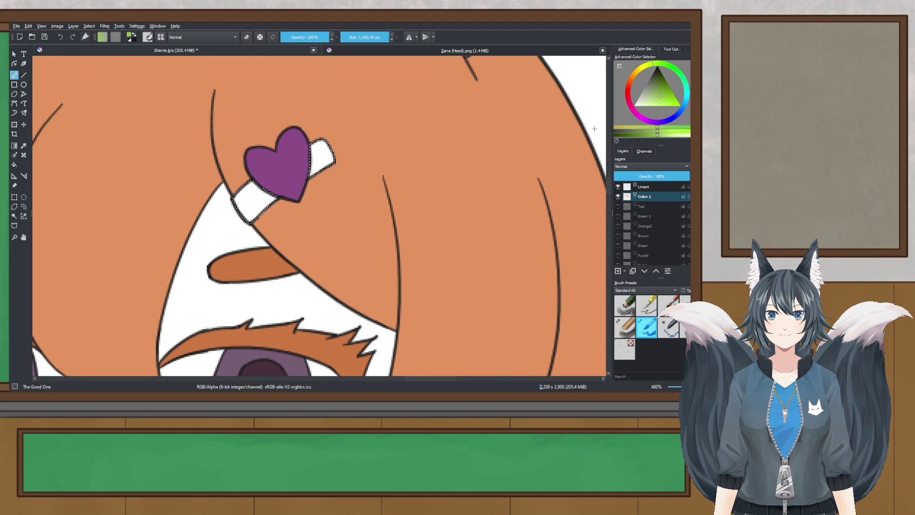
- Choose a slightly darker green, fill both ends of the hair clip with it and clear the selection
left_click(656, 98)
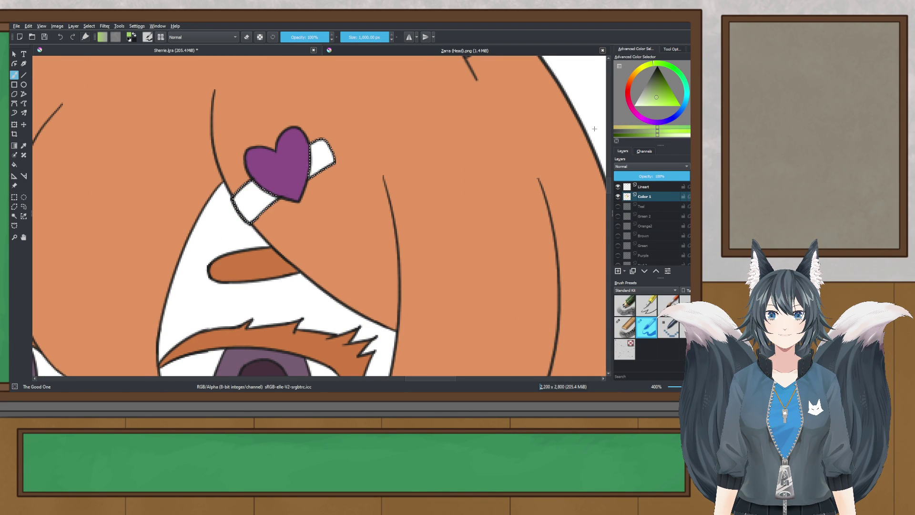
left_click(649, 137)
left_click(251, 191)
scroll(252, 189, "down", 4)
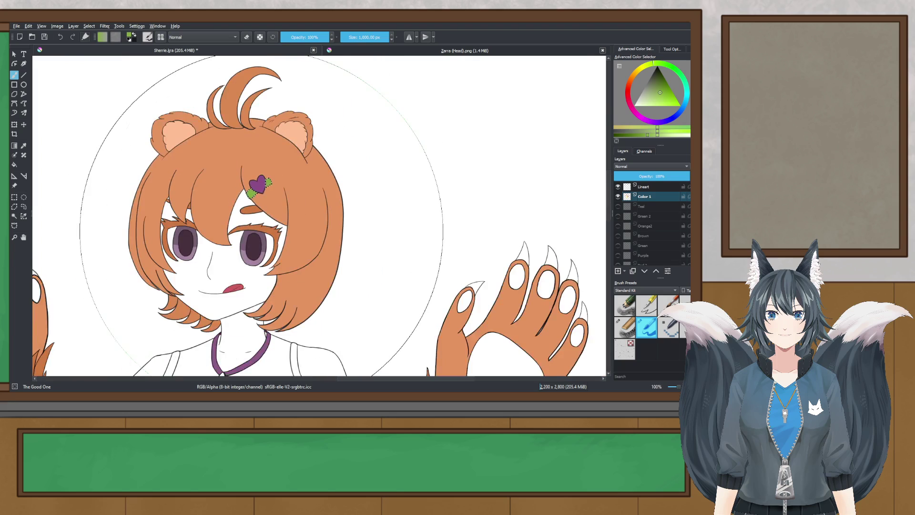
scroll(255, 218, "down", 2)
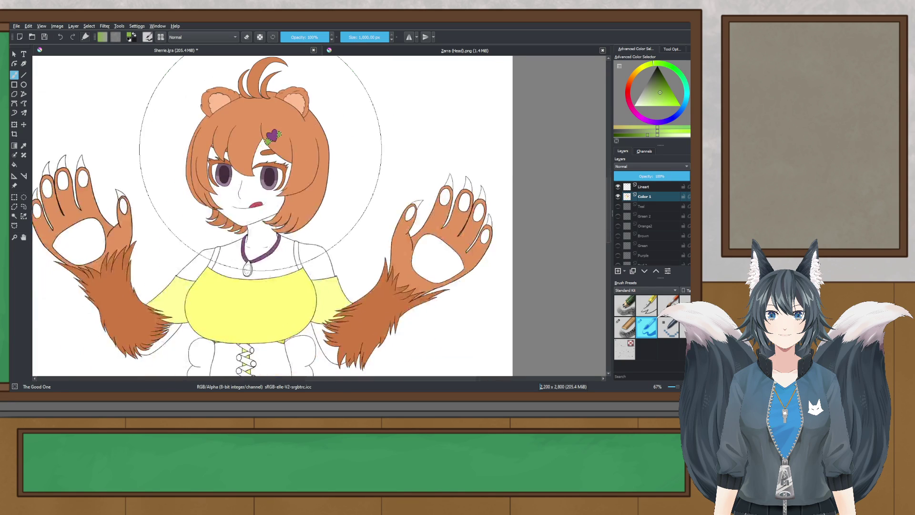
left_click(15, 197)
scroll(266, 155, "down", 3)
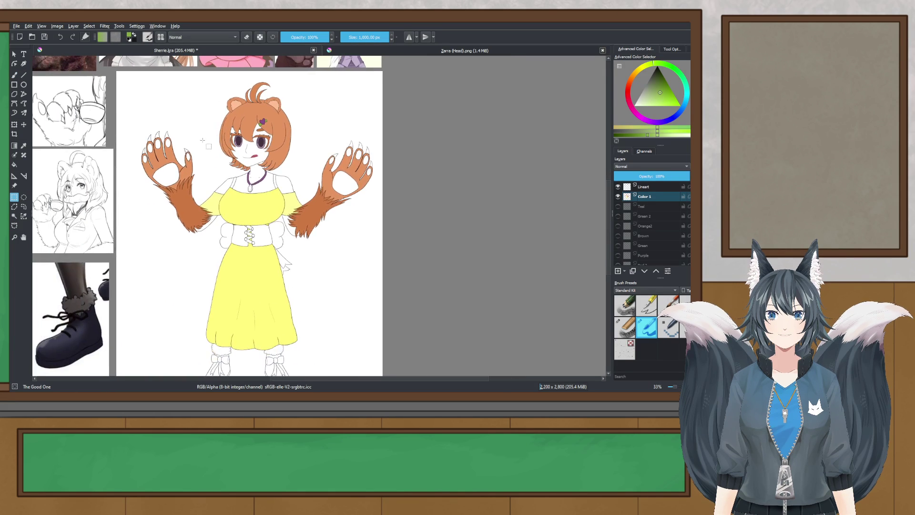
- Undo the hair clip's green fill, then try a slightly darker green on its selected ends and undo it
scroll(271, 148, "up", 7)
key("ctrl+z")
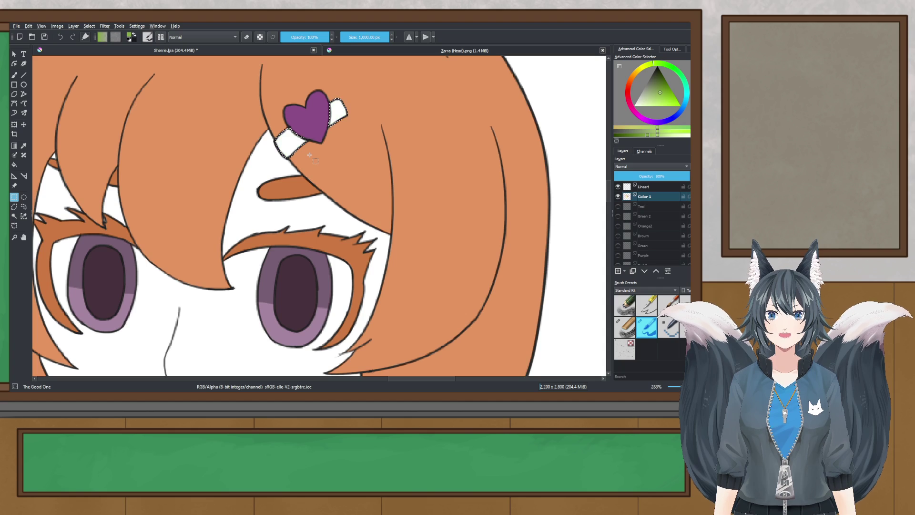
scroll(403, 193, "down", 3)
left_click_drag(361, 245, 314, 275)
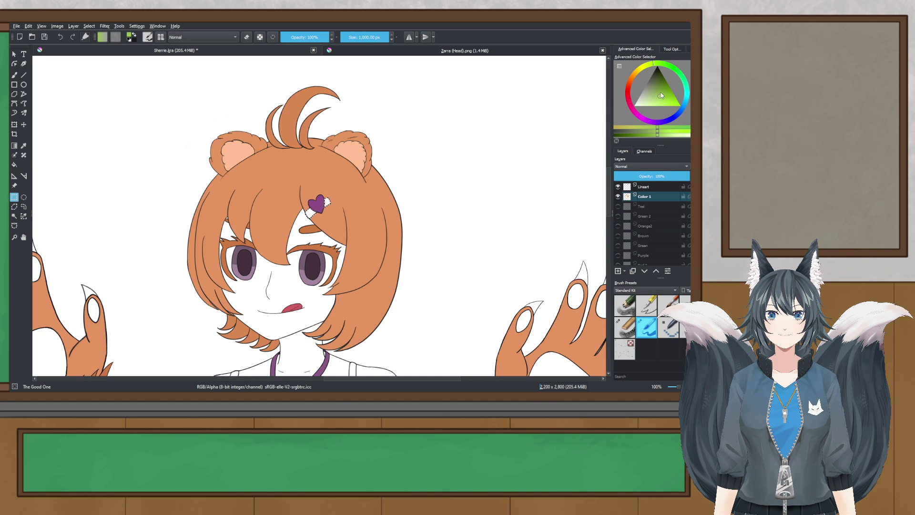
left_click_drag(660, 96, 661, 93)
key("b")
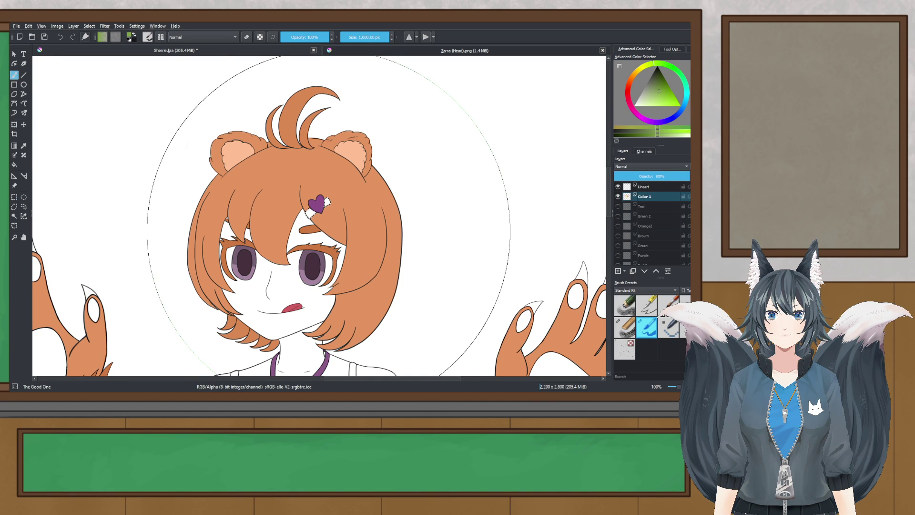
key("ctrl+z")
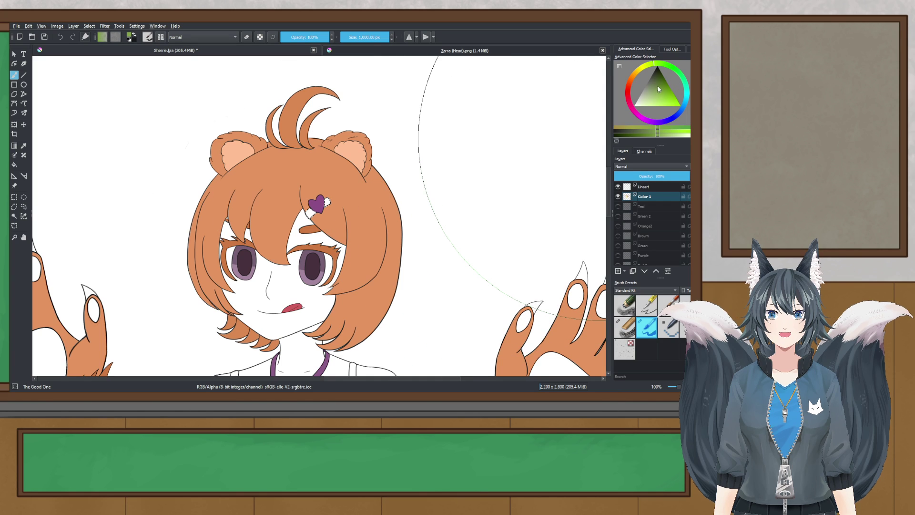
- Try a dark olive green and a brighter green on the selected hair clip ends and undo both fills
left_click(661, 85)
left_click(293, 200)
scroll(350, 217, "down", 3)
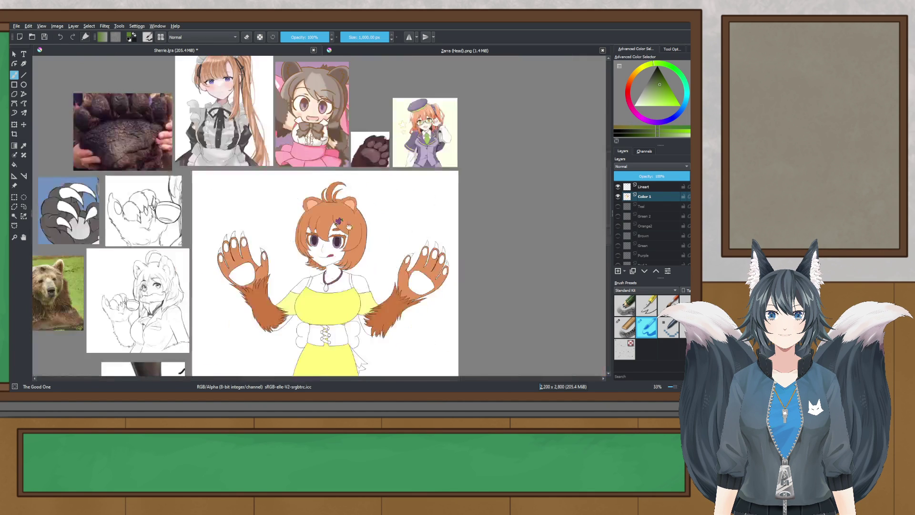
left_click_drag(349, 220, 300, 101)
scroll(294, 113, "up", 3)
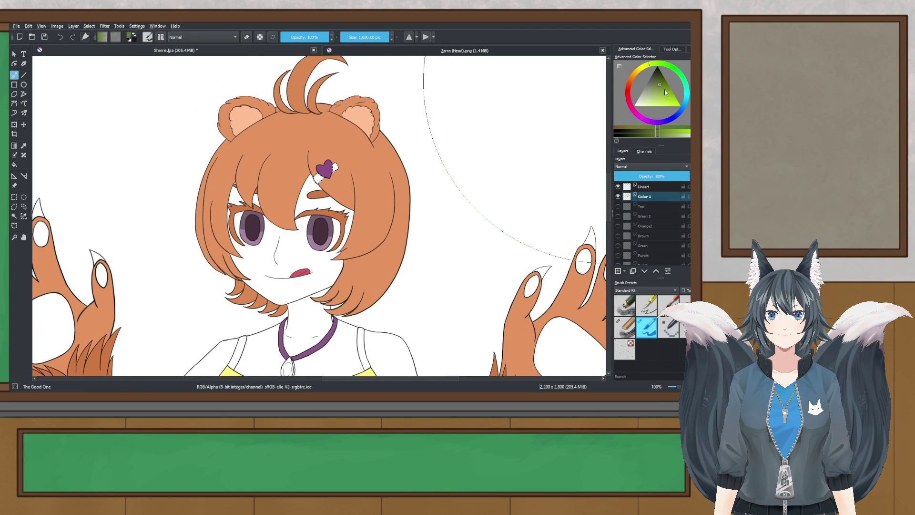
left_click(666, 91)
left_click(318, 198)
scroll(336, 194, "up", 2)
key("ctrl+z")
key("ctrl+z")
- Clear the hair clip selection and sample the yellow of the dress bodice
scroll(334, 190, "down", 2)
left_click_drag(306, 259, 281, 142)
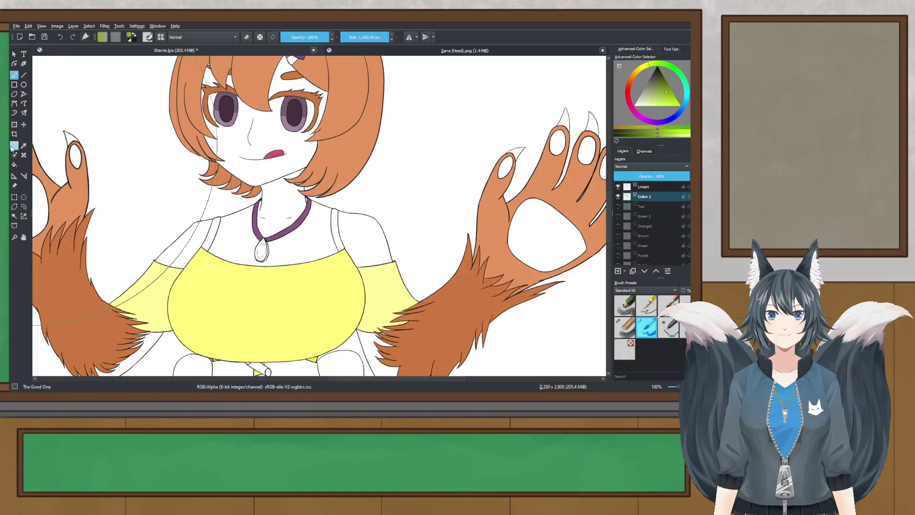
left_click(23, 197)
scroll(181, 181, "down", 2)
scroll(235, 224, "up", 2)
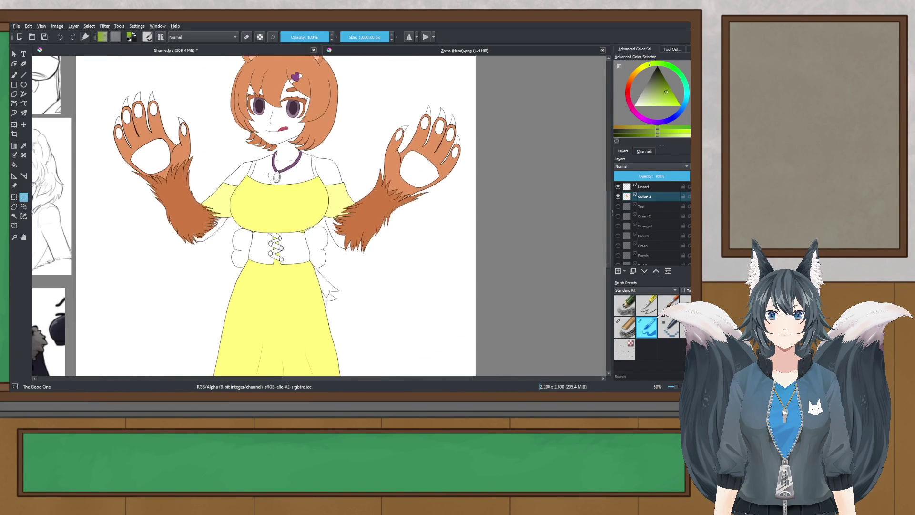
key("p")
scroll(266, 234, "up", 1)
left_click(290, 265)
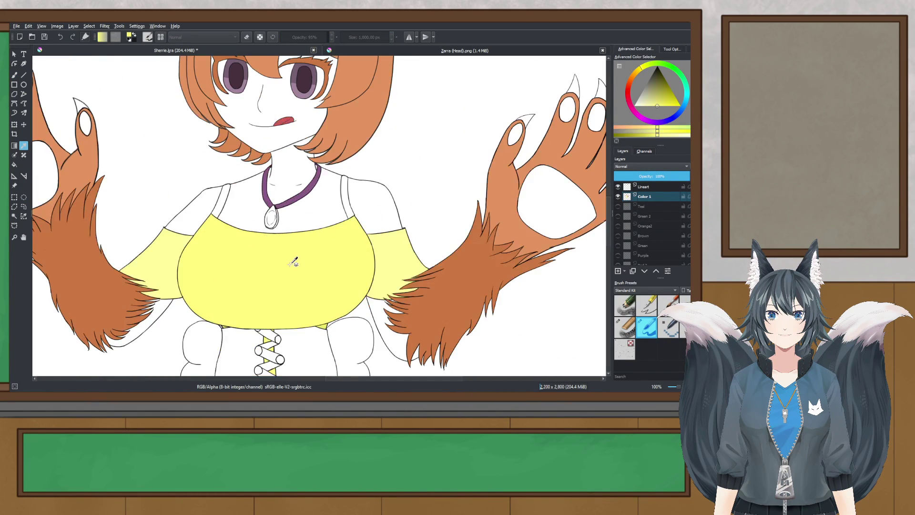
- Select the front face of the teardrop necklace pendant with the contiguous selection tool
scroll(282, 237, "up", 3)
left_click_drag(281, 237, 296, 273)
scroll(262, 214, "up", 1)
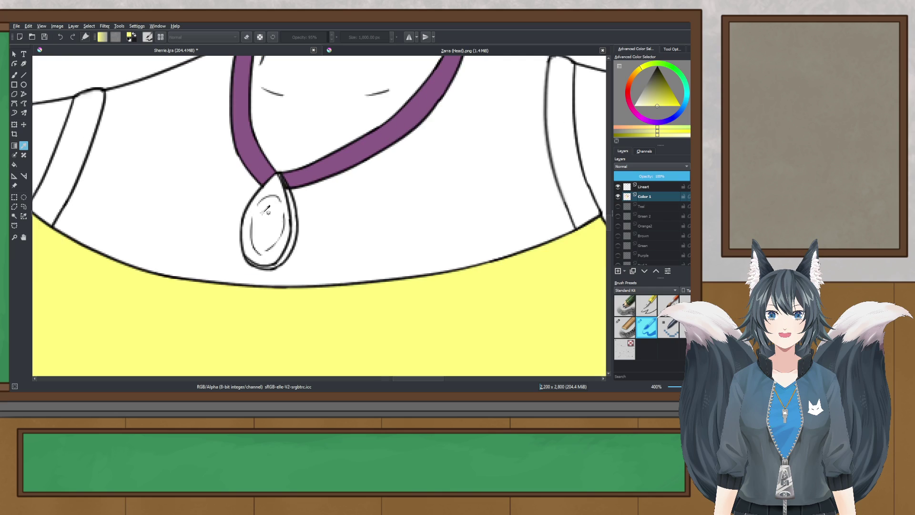
scroll(262, 215, "down", 1)
left_click_drag(263, 214, 285, 278)
scroll(263, 263, "up", 1)
left_click(14, 216)
scroll(286, 243, "up", 1)
scroll(269, 252, "up", 1)
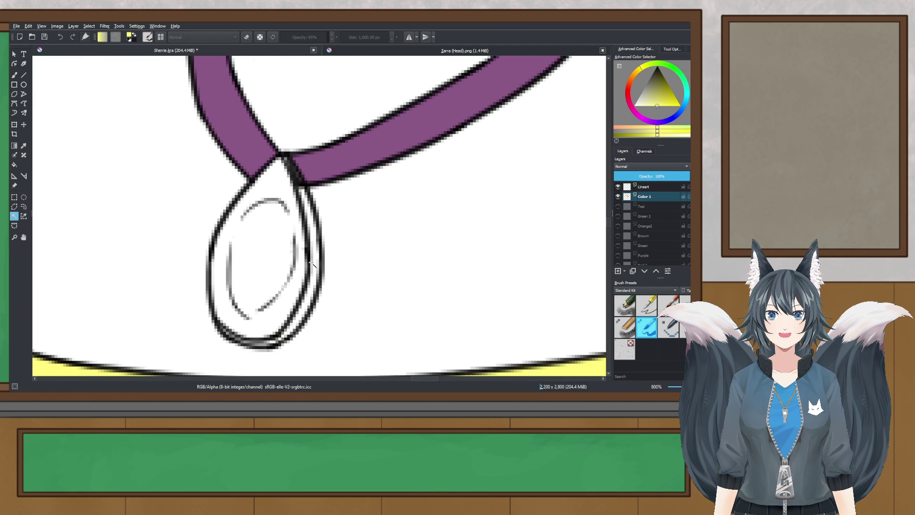
left_click(296, 260)
left_click(14, 75)
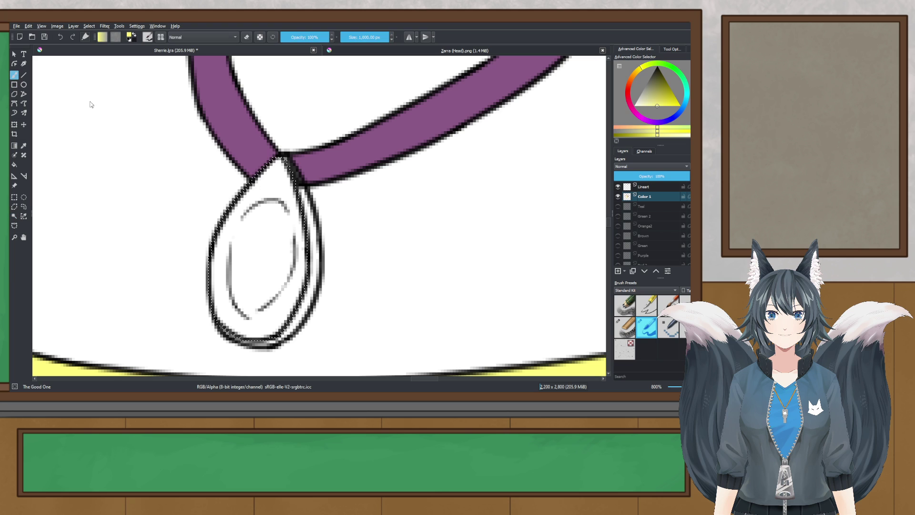
- Try the sampled yellow on the selected pendant face and undo the fill
left_click(262, 184)
scroll(261, 184, "down", 6)
scroll(262, 184, "up", 5)
key("ctrl+z")
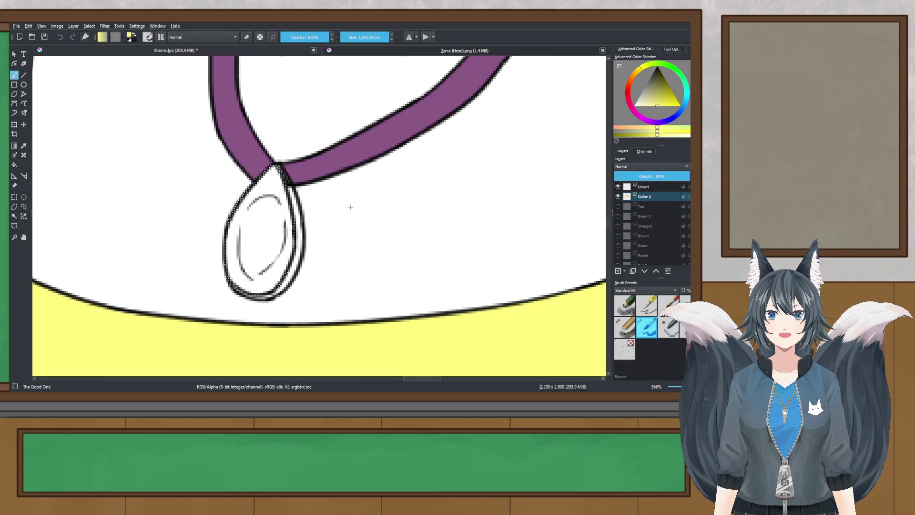
- Choose a dark brown and fill the selected pendant face with it
left_click(630, 82)
mouse_move(659, 99)
left_mouse_down()
mouse_move(679, 89)
mouse_move(661, 83)
left_mouse_up()
key("shift+BackSpace")
scroll(268, 214, "down", 4)
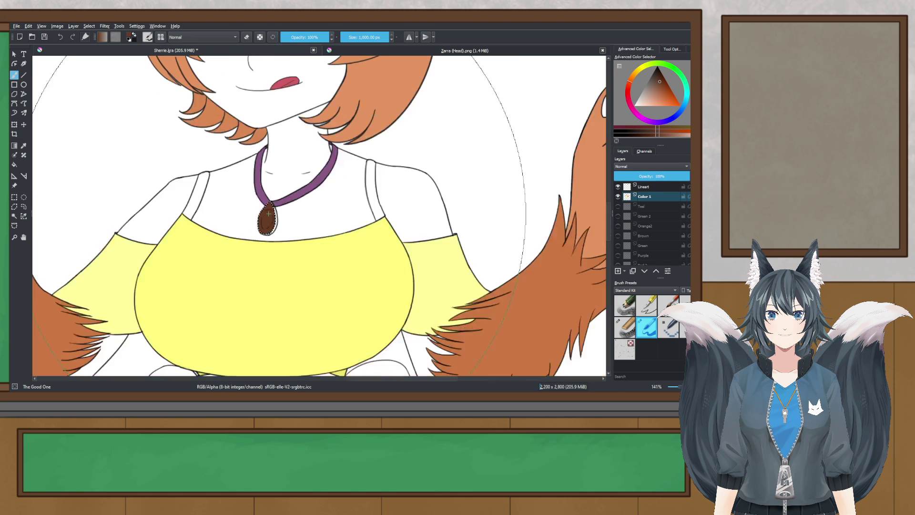
scroll(268, 214, "up", 3)
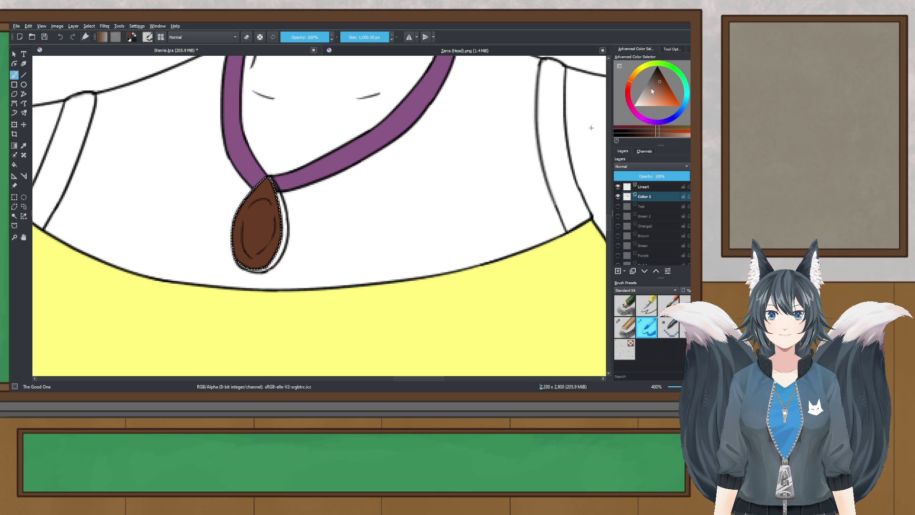
- Refill the pendant face with a slightly lighter reddish brown, then remove the fill
left_click(661, 86)
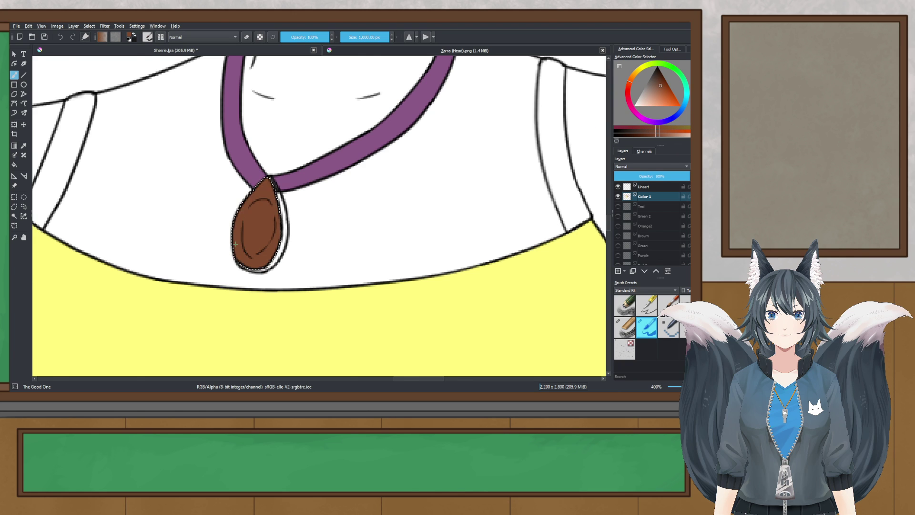
scroll(235, 244, "down", 4)
scroll(272, 197, "up", 3)
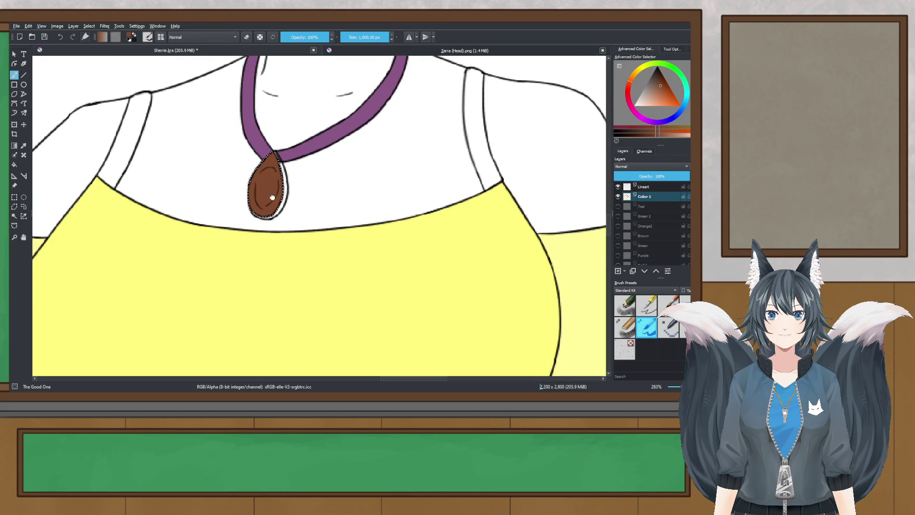
scroll(272, 198, "down", 2)
key("ctrl+r")
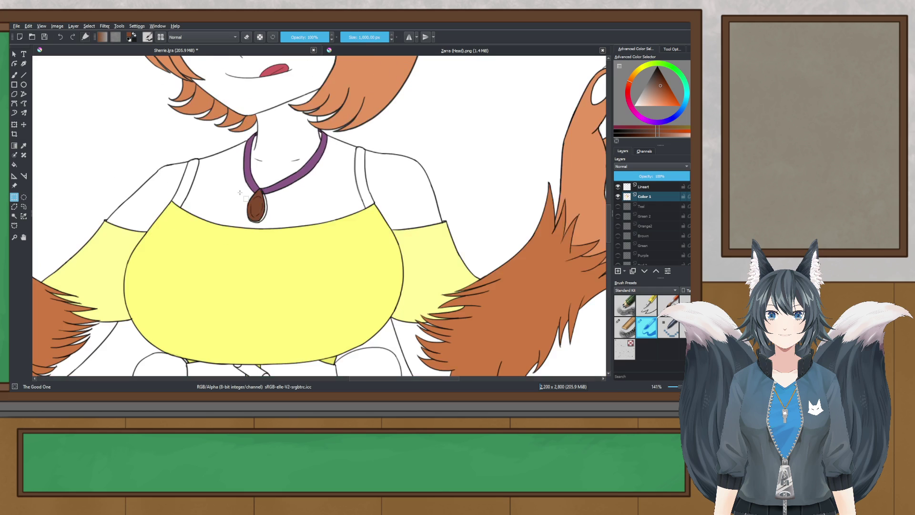
scroll(239, 192, "down", 2)
left_click_drag(223, 225, 247, 236)
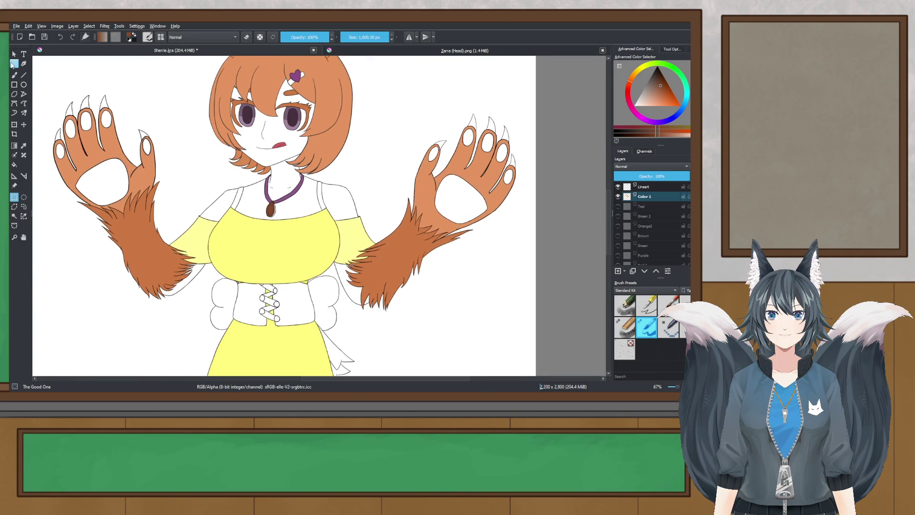
scroll(236, 191, "up", 3)
key("Delete")
scroll(372, 256, "up", 2)
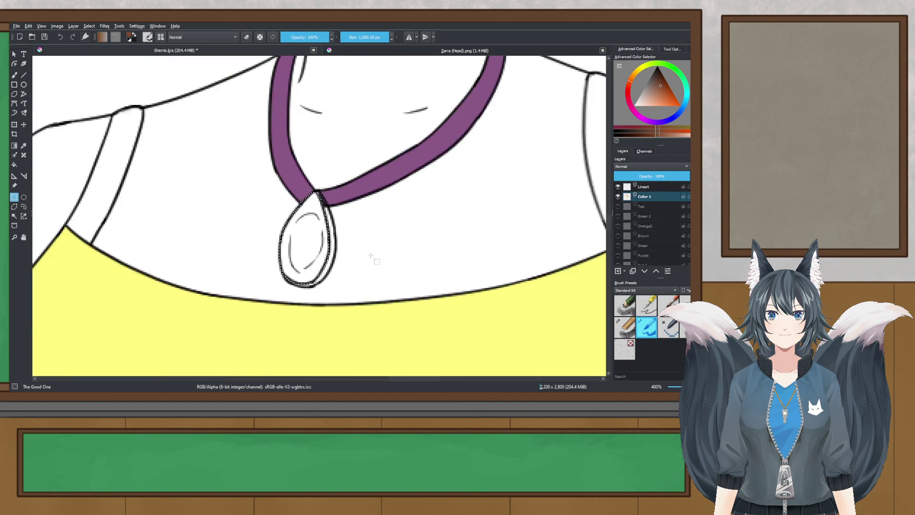
- Try a light grey on the selected pendant face and undo the fill
left_click(636, 102)
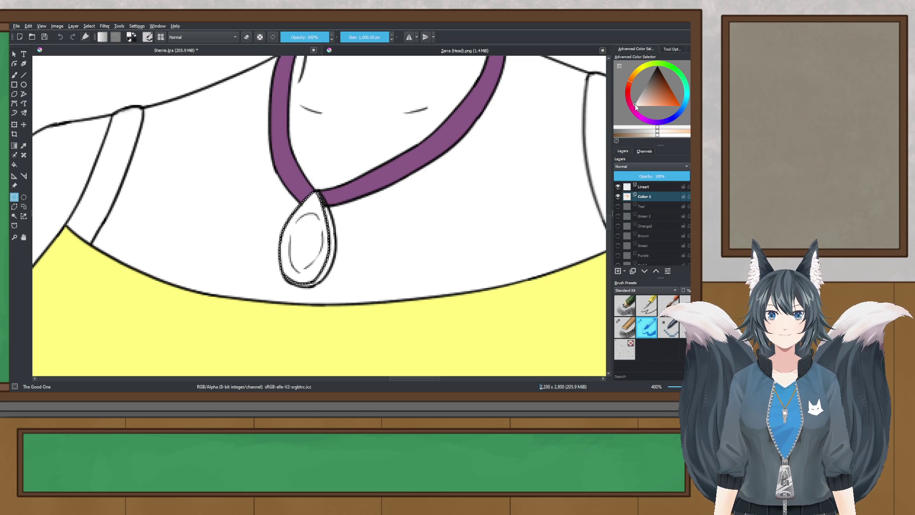
left_click(15, 75)
left_click(311, 218)
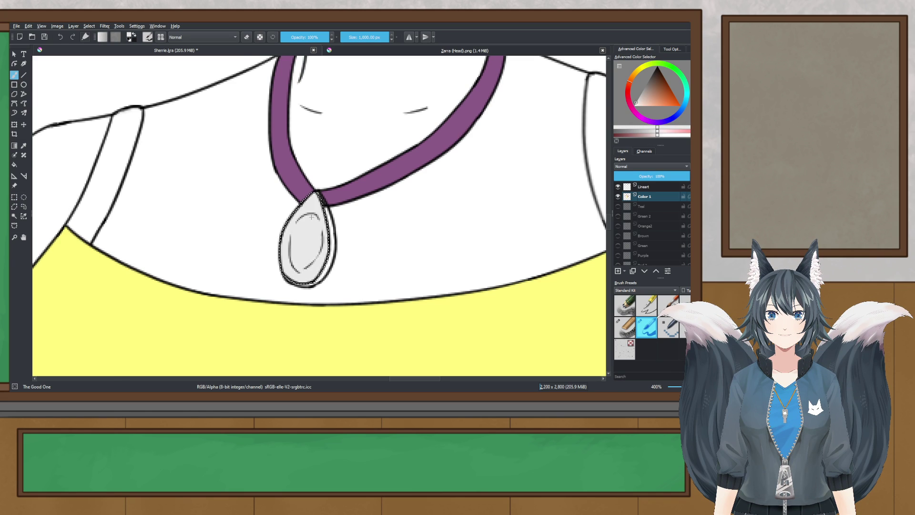
scroll(311, 217, "down", 4)
scroll(326, 229, "up", 3)
scroll(283, 218, "up", 1)
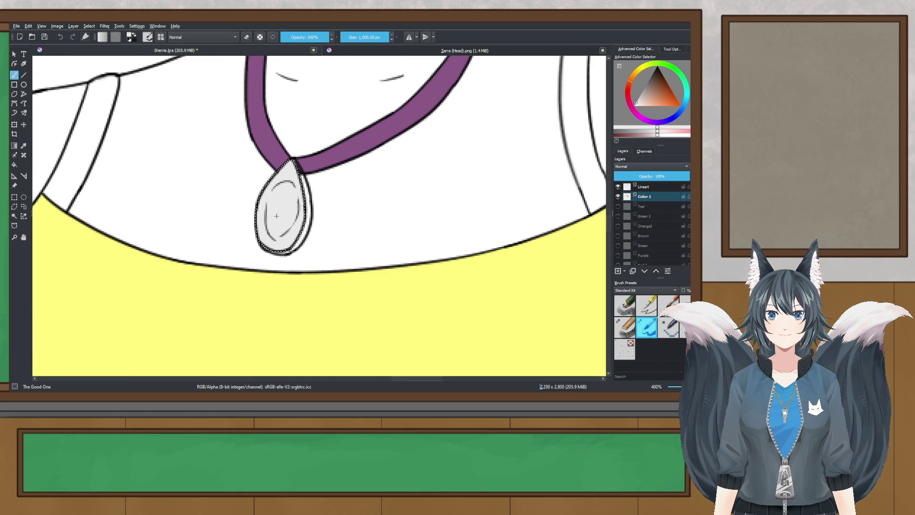
key("ctrl+z")
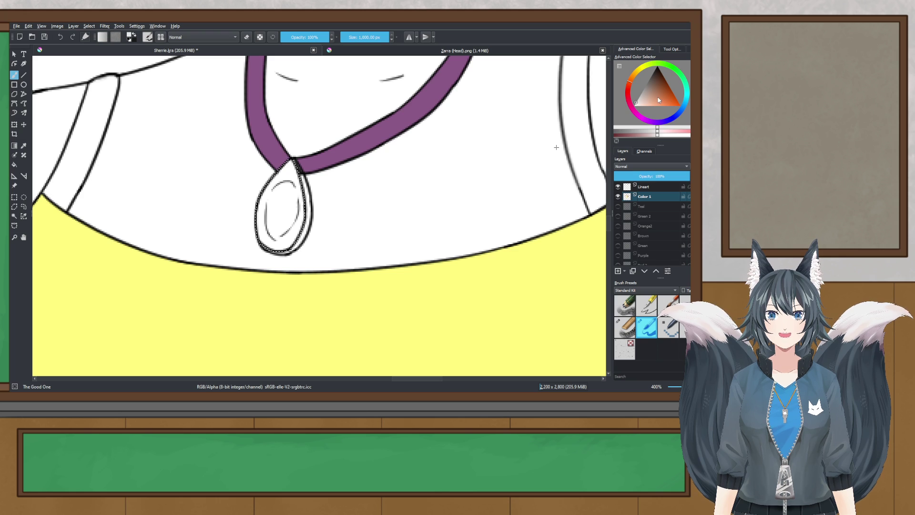
- Choose a darker, less saturated brown and fill the selected pendant face with it
left_click(661, 81)
left_click(658, 82)
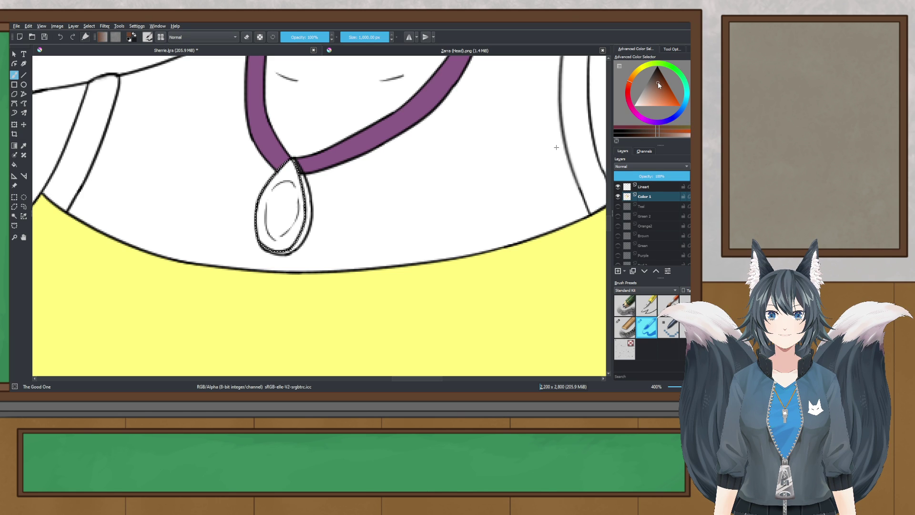
key("shift+BackSpace")
scroll(235, 195, "down", 2)
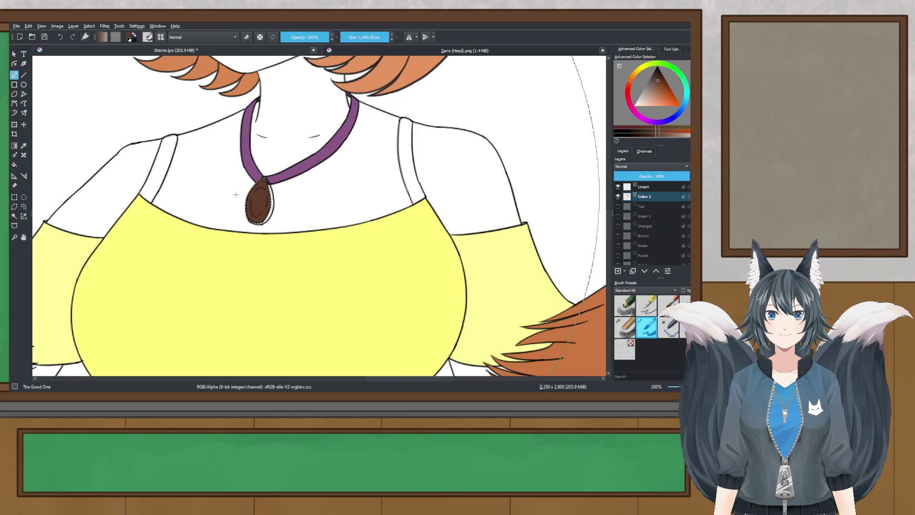
scroll(236, 194, "up", 2)
scroll(235, 200, "down", 1)
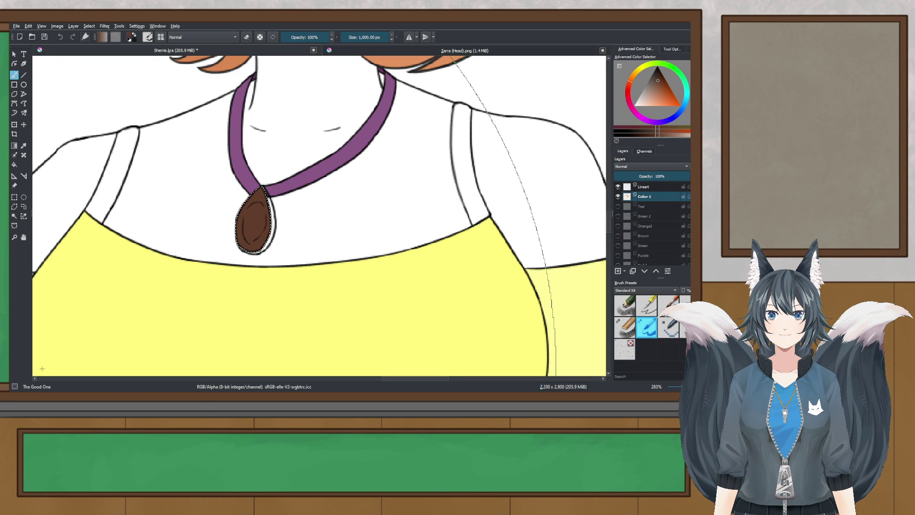
- Clear the selection, set the brush size to 4.01 px and paint the upper part of the pendant's rim in a lighter brown
key("j")
scroll(255, 203, "up", 4)
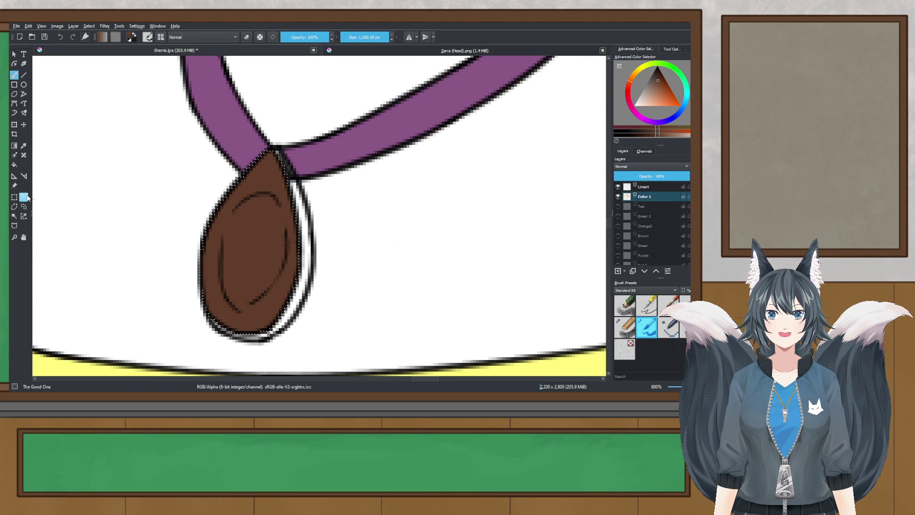
left_click(164, 189)
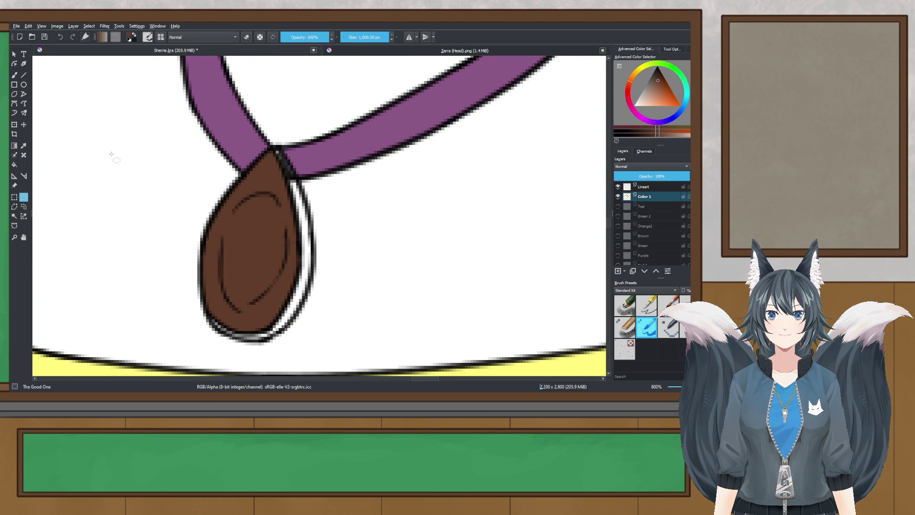
left_click(341, 37)
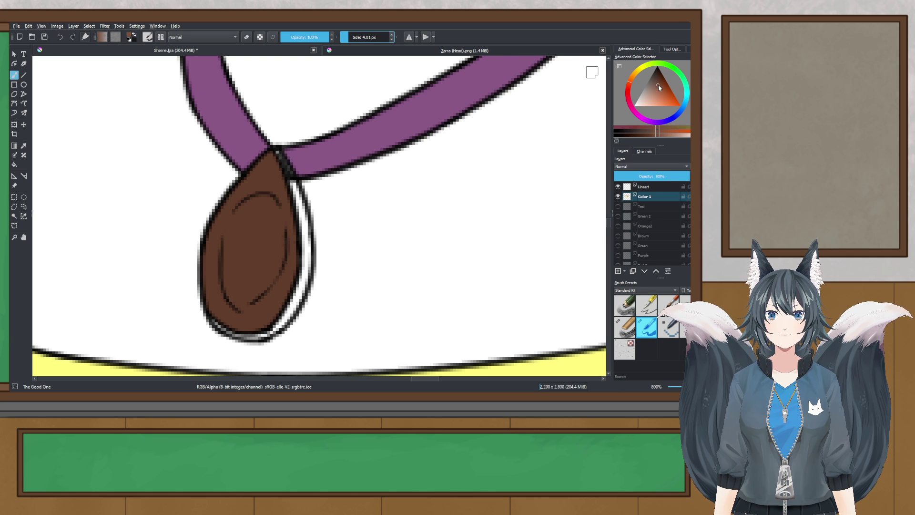
scroll(299, 178, "up", 1)
mouse_move(278, 140)
left_mouse_down()
mouse_move(305, 231)
mouse_move(305, 221)
left_mouse_up()
scroll(309, 233, "down", 4)
scroll(447, 157, "up", 3)
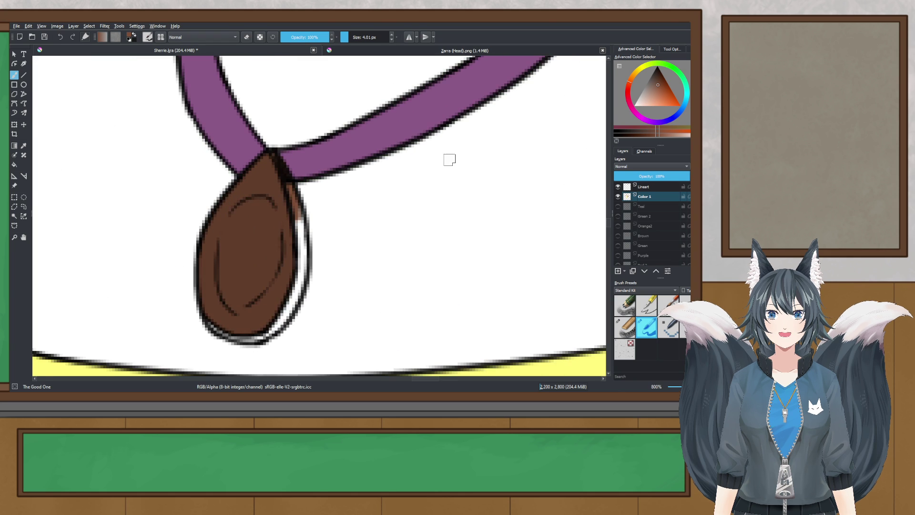
- Replace the brown stroke on the upper part of the pendant's rim with a darker brown
left_click(659, 82)
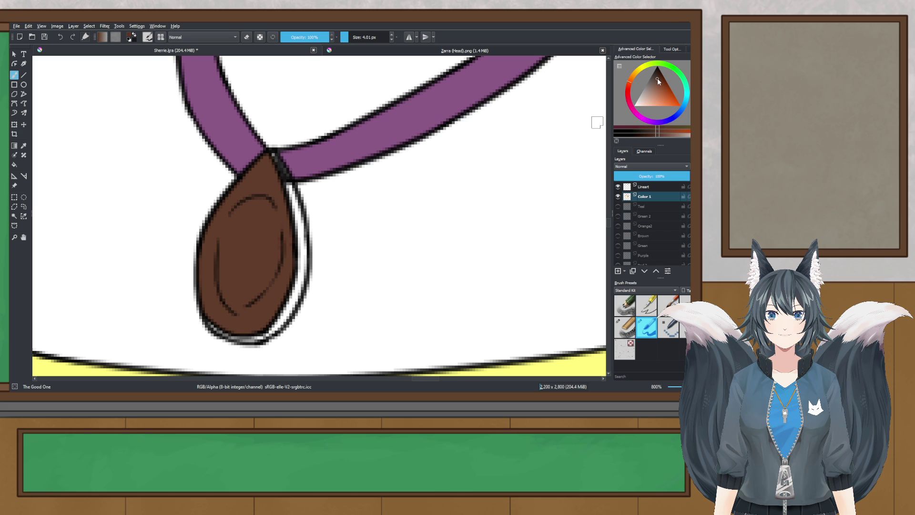
scroll(286, 193, "up", 2)
mouse_move(289, 198)
left_mouse_down()
mouse_move(300, 224)
mouse_move(297, 194)
mouse_move(309, 245)
mouse_move(304, 223)
left_mouse_up()
scroll(305, 223, "down", 3)
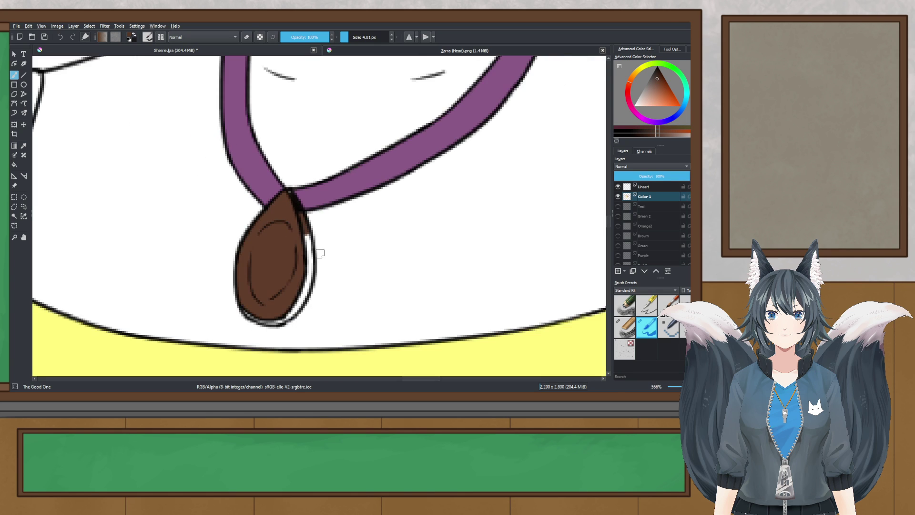
scroll(320, 254, "down", 3)
scroll(337, 220, "down", 3)
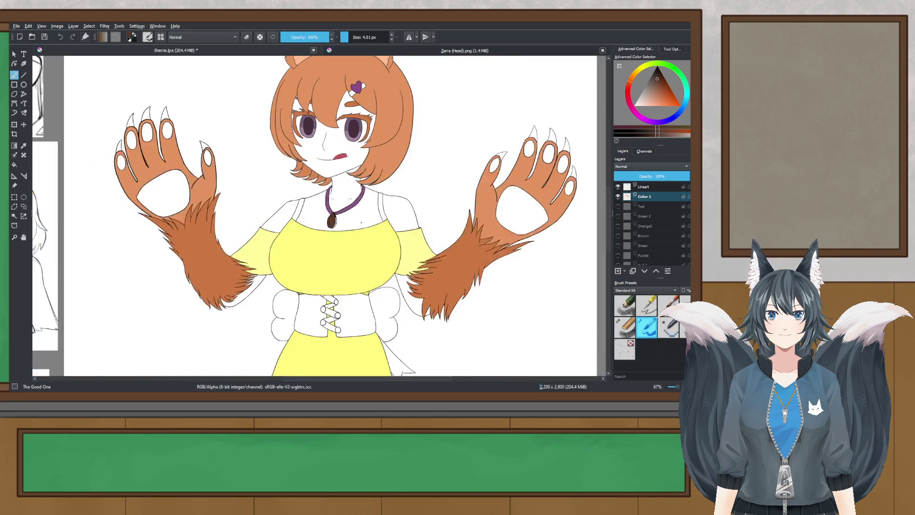
- Undo the rim stroke, the deselection and the brown fill of the pendant
scroll(362, 222, "up", 2)
key("ctrl+z")
key("ctrl+z")
key("ctrl+z")
key("ctrl+z")
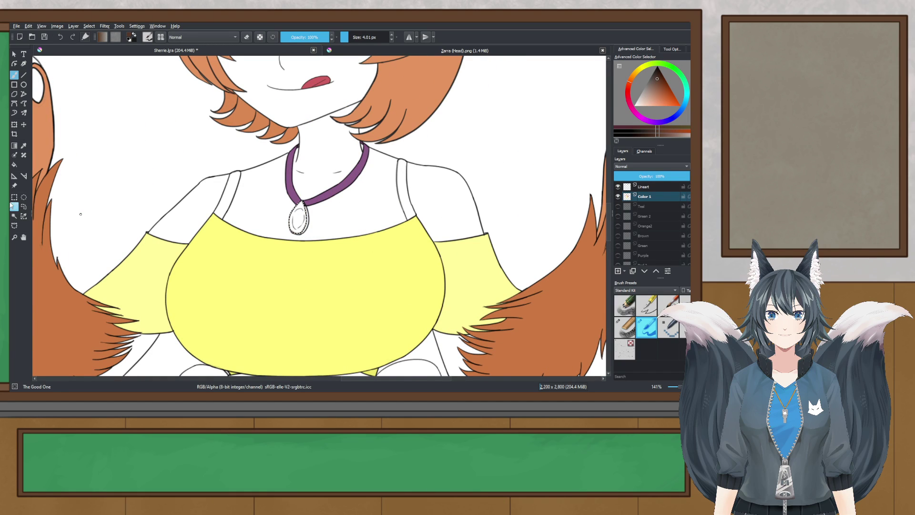
- Clear the selection around the pendant and save the drawing
left_click(162, 204)
scroll(234, 195, "down", 3)
left_click_drag(237, 196, 275, 189)
scroll(286, 200, "up", 3)
key("ctrl+s")
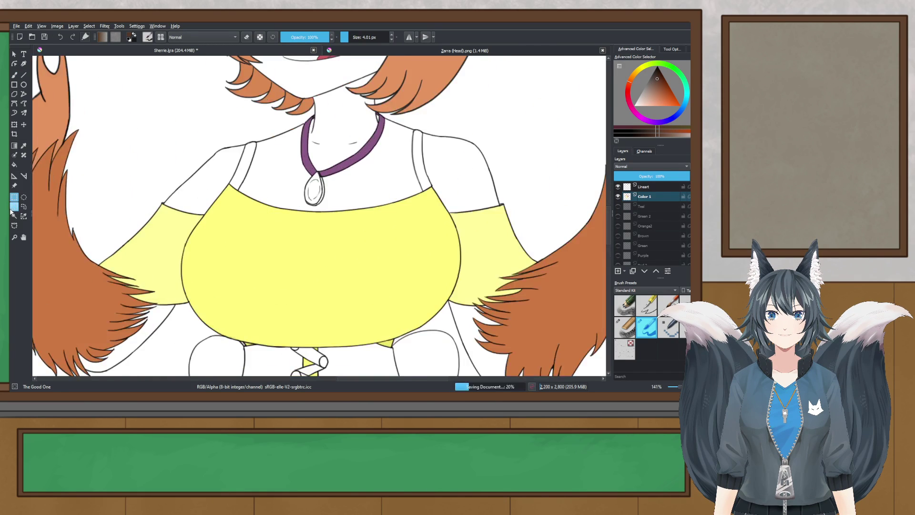
- Sample the yellow of the dress and change the painting colour to a medium green
left_click(23, 145)
left_click(246, 221)
scroll(238, 229, "down", 3)
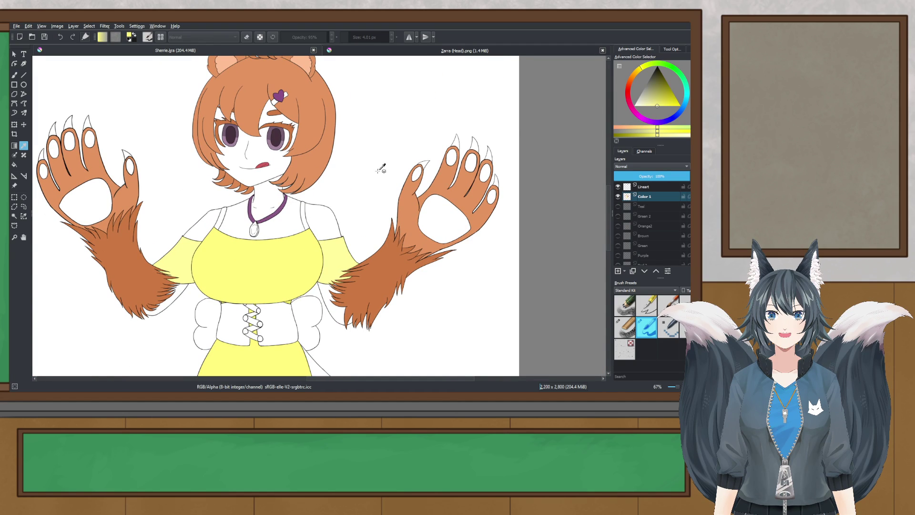
left_click_drag(648, 65, 657, 91)
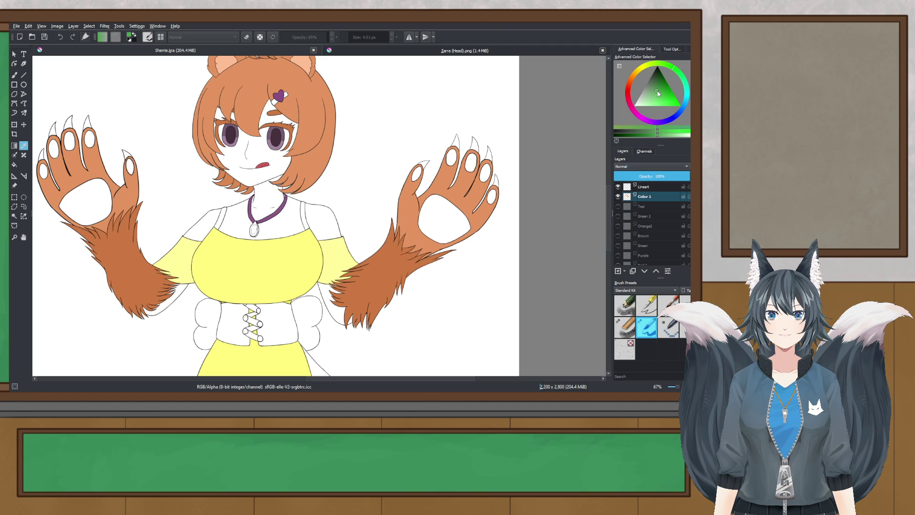
- Select both shoulder straps, paint them green with a 1,000 px brush and clear the selection
scroll(245, 226, "up", 3)
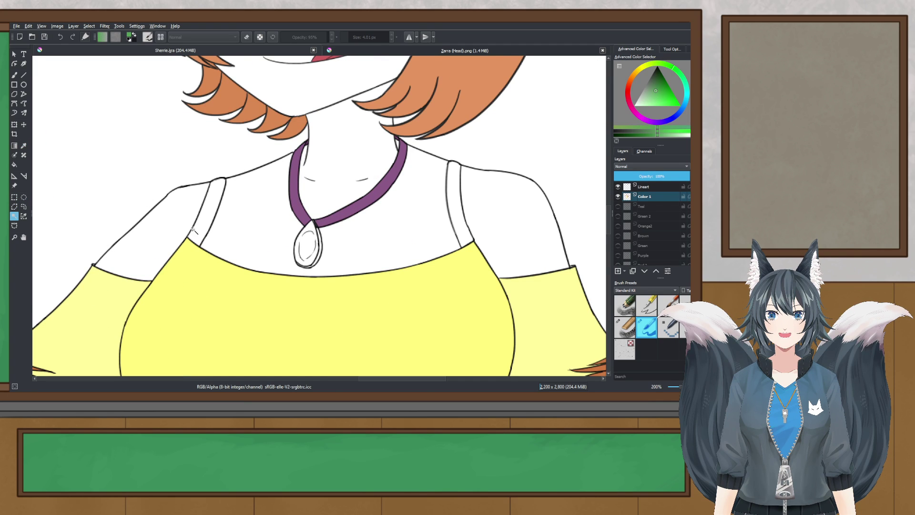
scroll(193, 230, "up", 1)
left_click_drag(399, 204, 301, 215)
left_click(464, 193, "shift")
left_click(14, 75)
scroll(292, 155, "down", 3)
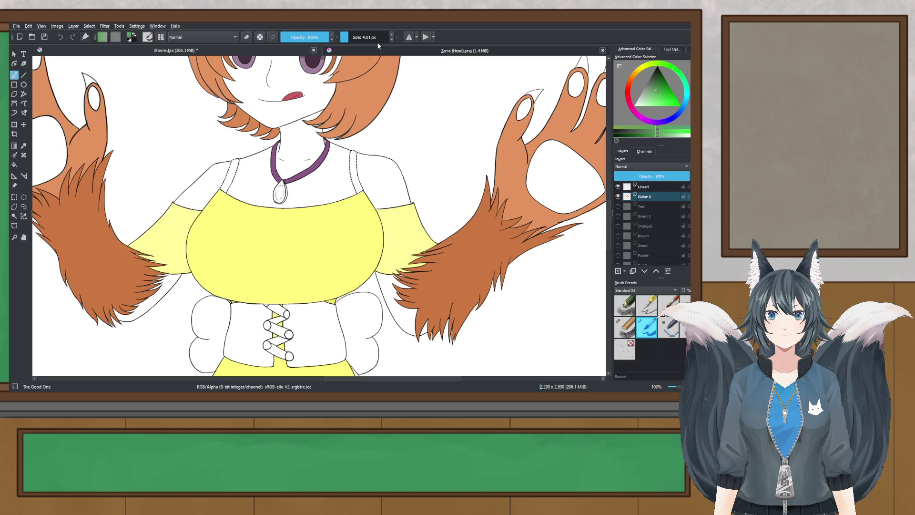
left_click_drag(384, 39, 398, 40)
left_click(253, 192)
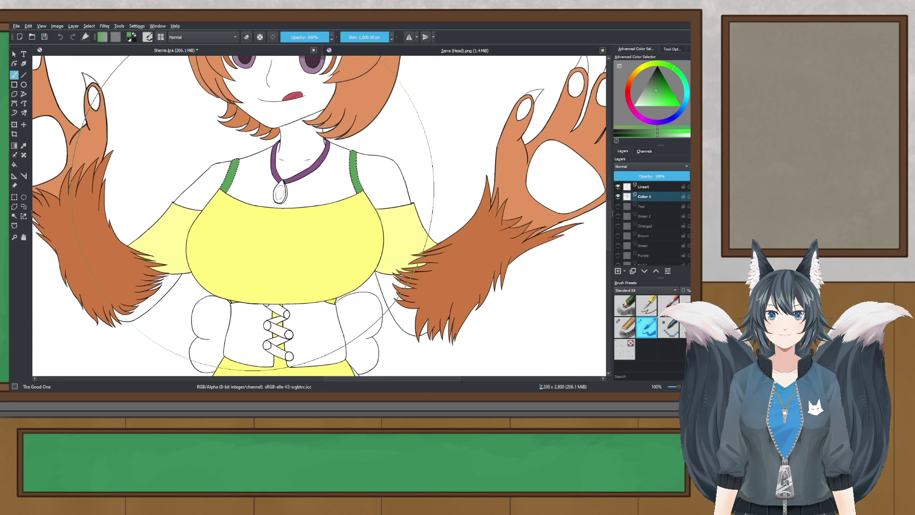
scroll(254, 192, "down", 3)
scroll(256, 198, "up", 2)
left_click(14, 197)
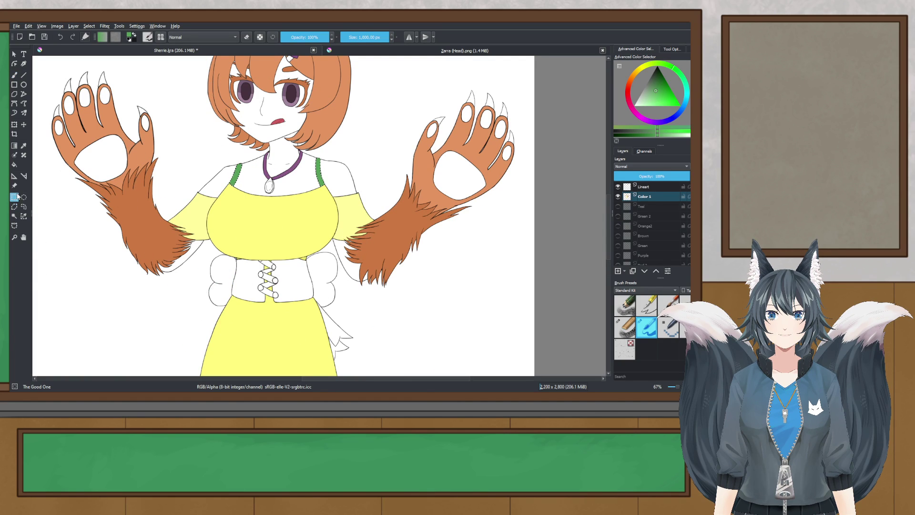
scroll(253, 161, "down", 2)
scroll(295, 221, "up", 2)
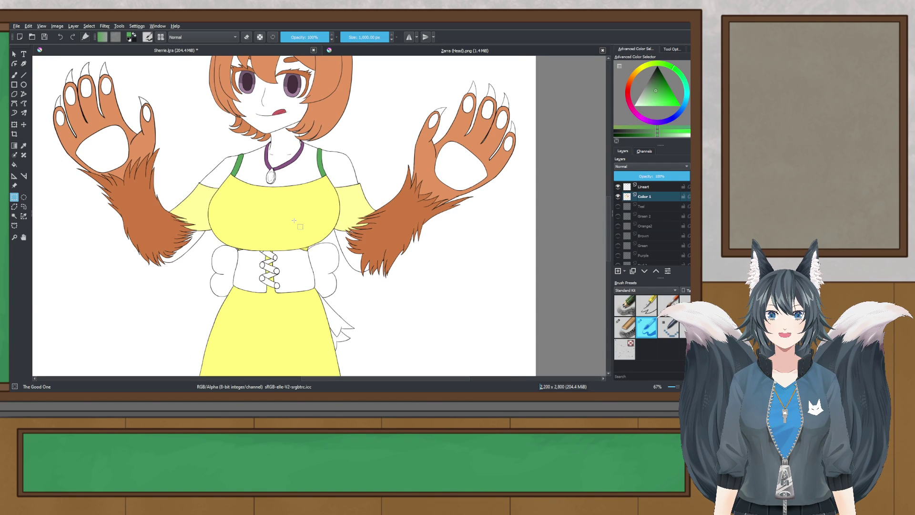
- Select the criss-cross lacing bands on the front of the corset and paint them green with the 1,000 px brush
scroll(299, 217, "down", 2)
scroll(266, 181, "up", 3)
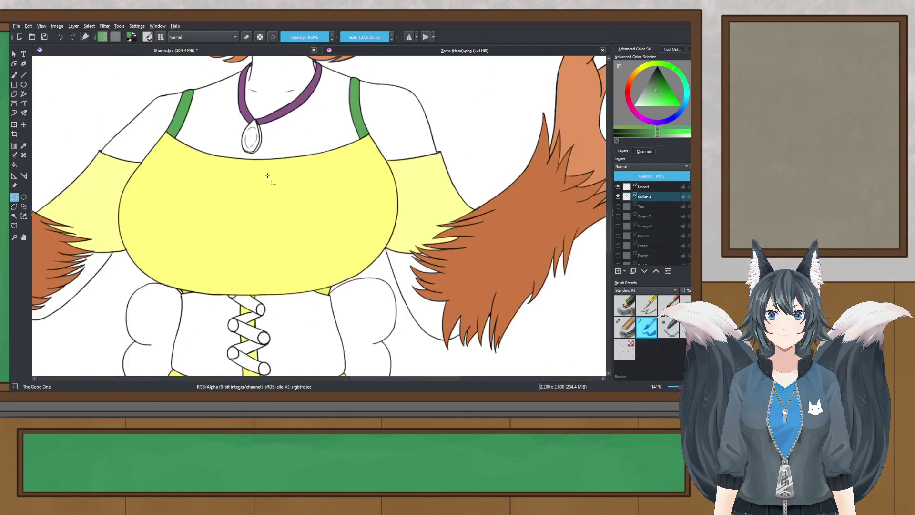
left_click_drag(268, 200, 280, 141)
left_click_drag(250, 260, 250, 204)
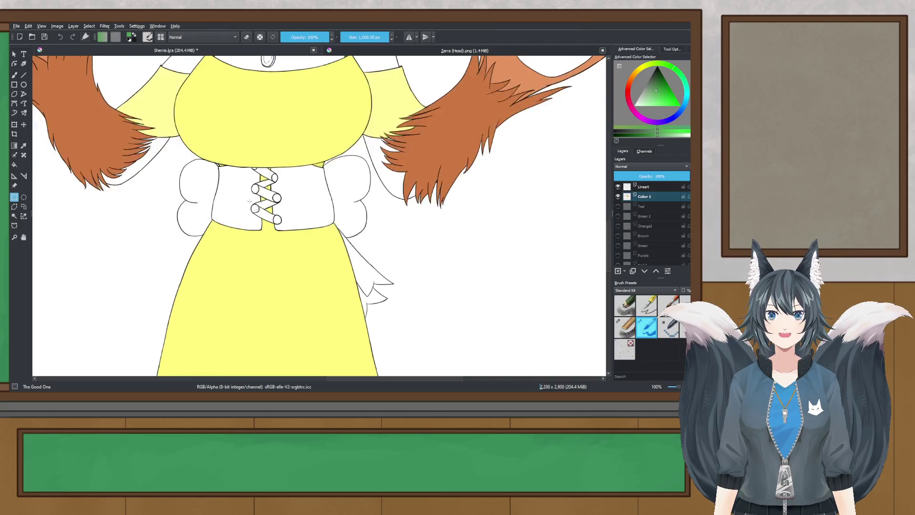
scroll(250, 204, "up", 2)
left_click(15, 216)
scroll(139, 178, "down", 1)
scroll(262, 189, "up", 1)
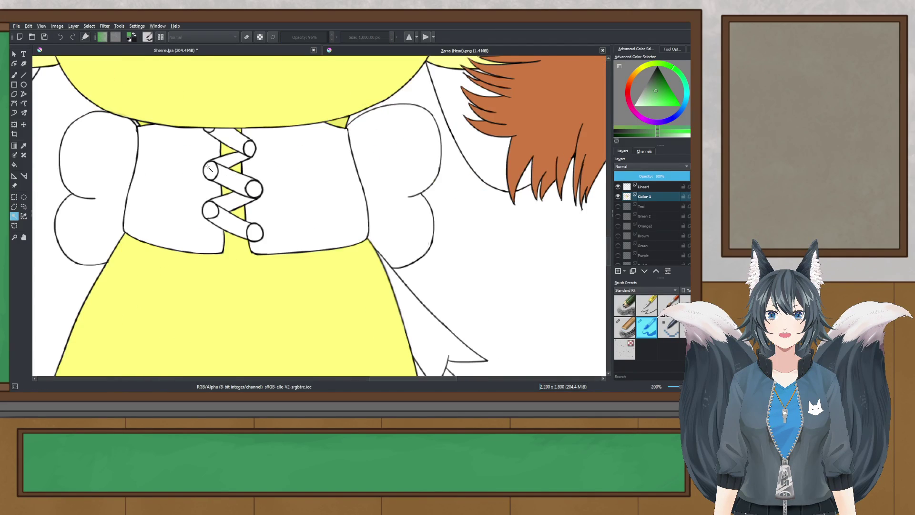
left_click_drag(163, 169, 232, 192)
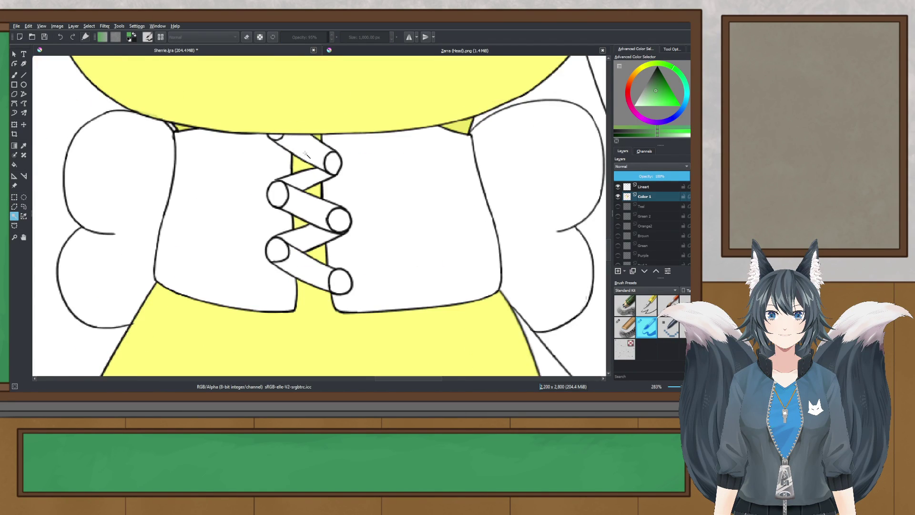
scroll(305, 154, "up", 3)
left_click(309, 215)
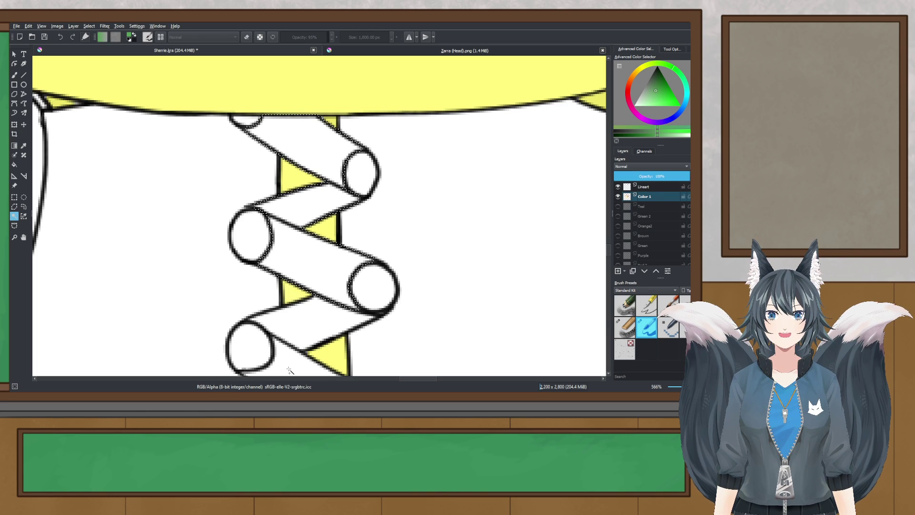
scroll(290, 370, "down", 3)
scroll(286, 239, "up", 2)
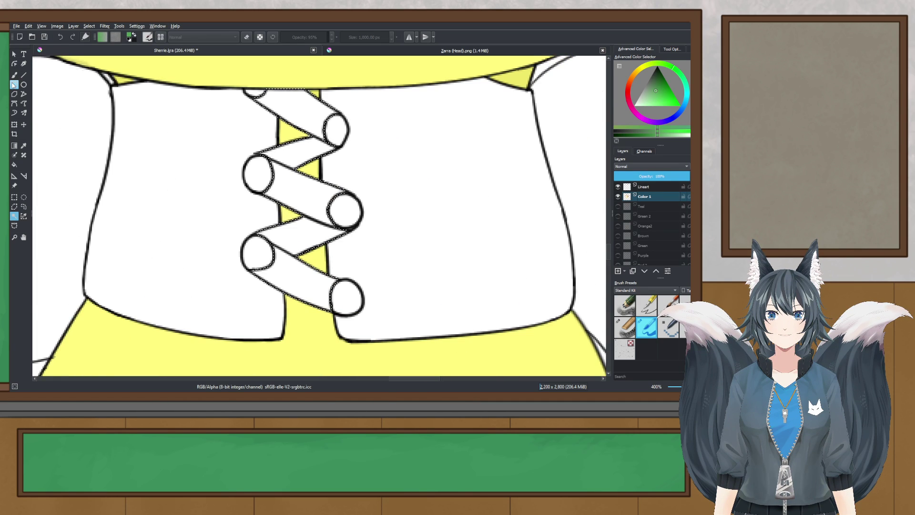
left_click(15, 76)
left_click(307, 152)
- Check the green lacing against the whole outfit and clear the selection around it
scroll(308, 151, "down", 6)
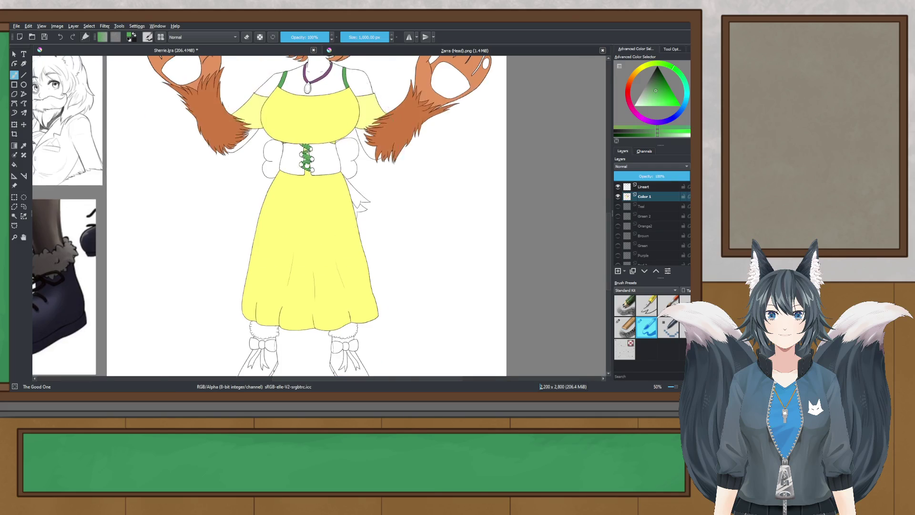
scroll(307, 217, "up", 3)
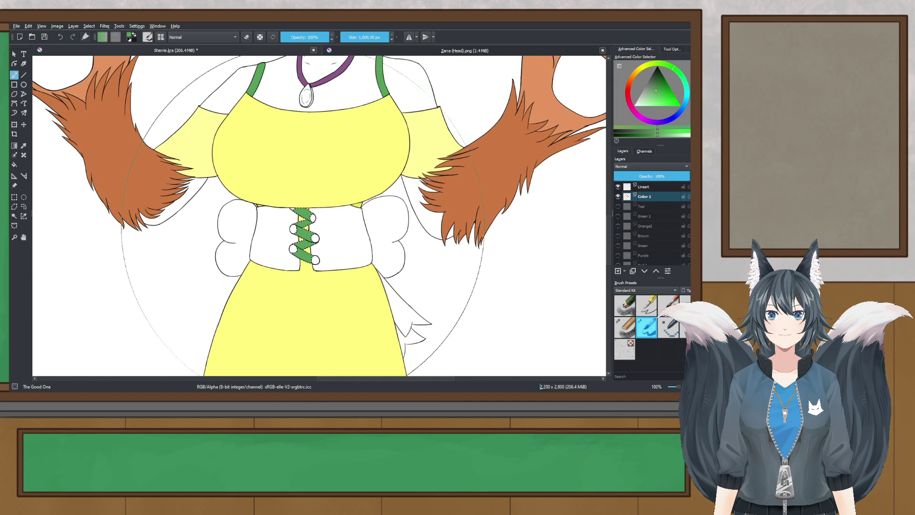
scroll(303, 217, "up", 2)
scroll(304, 226, "down", 4)
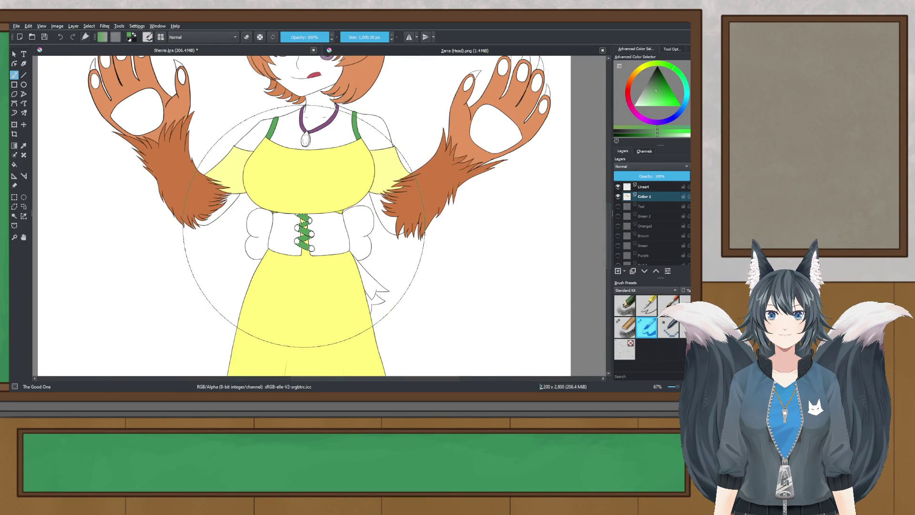
left_click(16, 207)
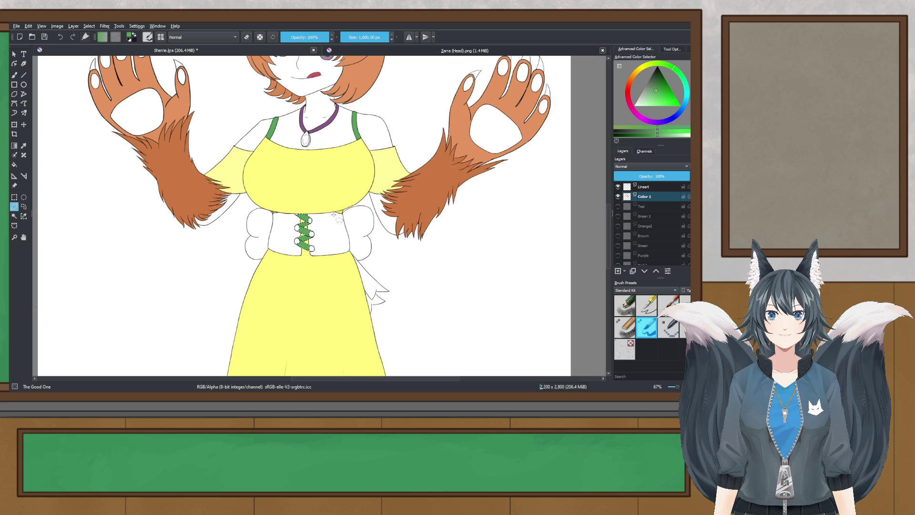
left_click(23, 197)
scroll(305, 194, "down", 3)
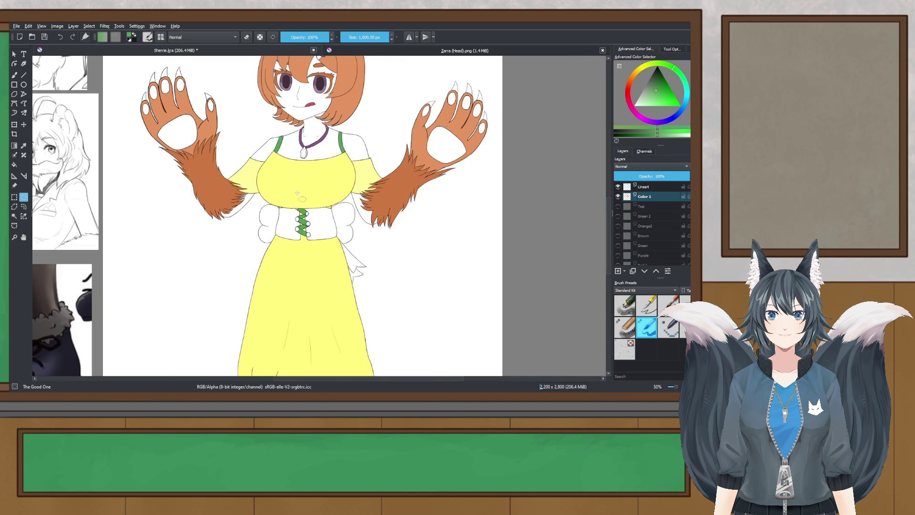
mouse_move(305, 194)
left_mouse_down()
mouse_move(303, 183)
mouse_move(306, 192)
left_mouse_up()
- Set the brush size to 3.01 px and touch up the green in the corners of the upper lacing bands
scroll(314, 211, "up", 10)
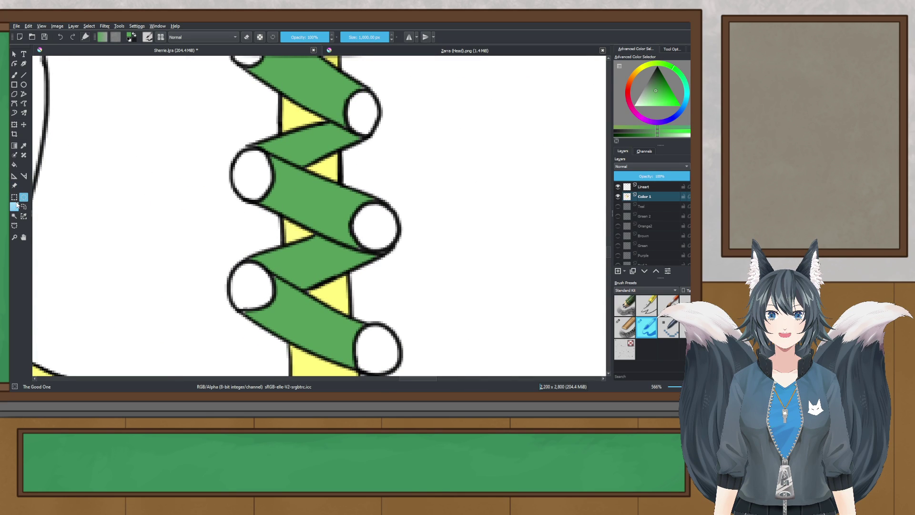
left_click(341, 37)
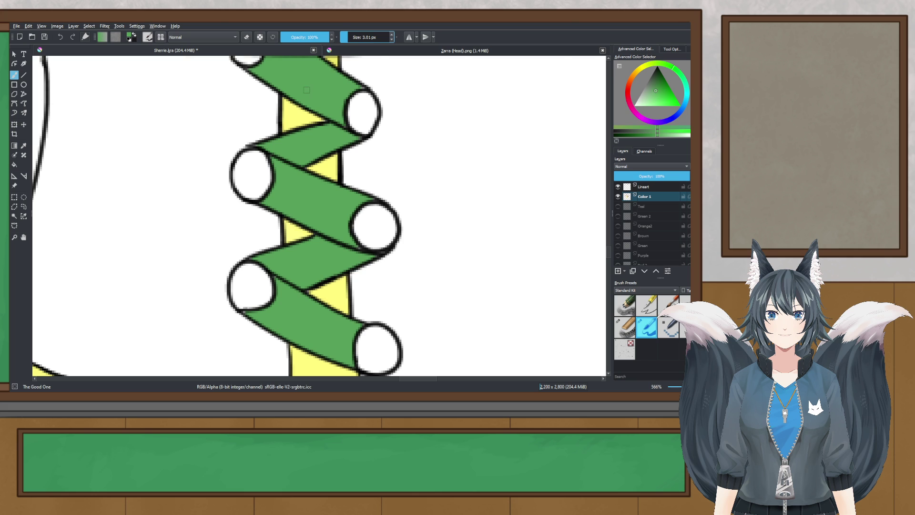
scroll(307, 90, "up", 4)
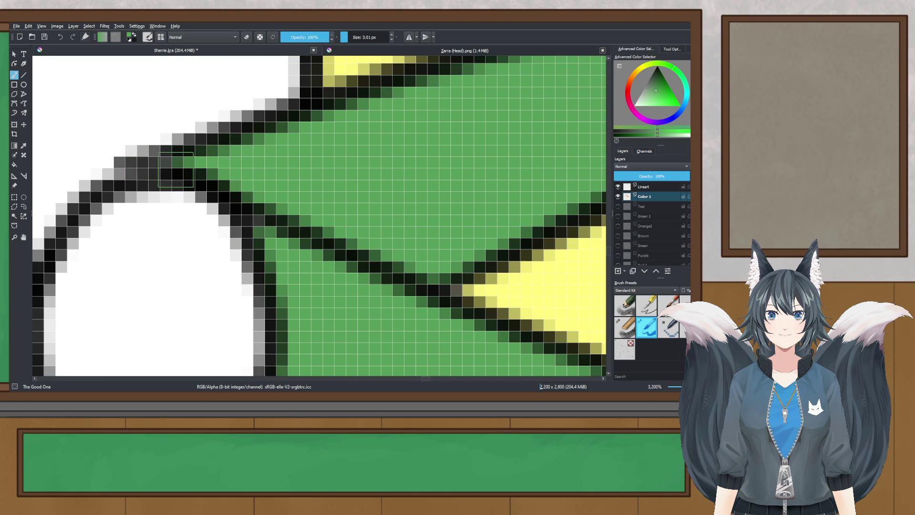
scroll(311, 162, "down", 5)
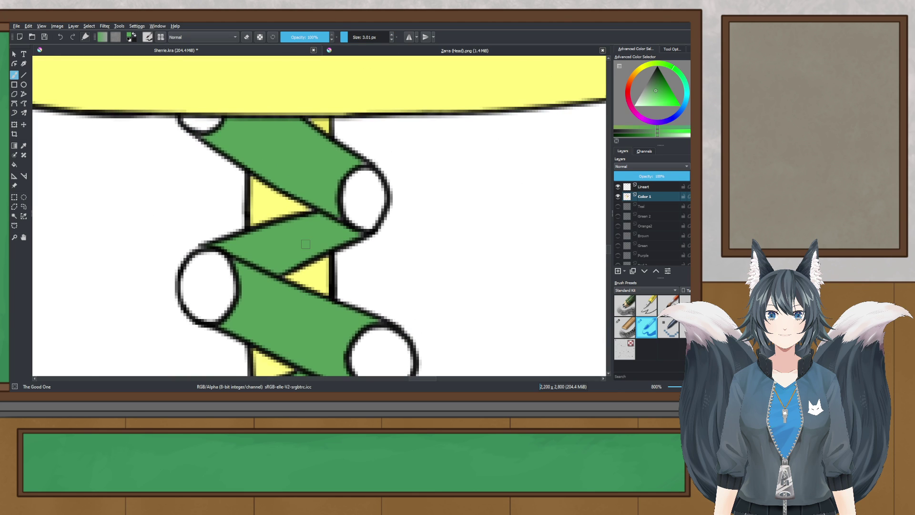
scroll(370, 198, "down", 2)
scroll(315, 191, "up", 5)
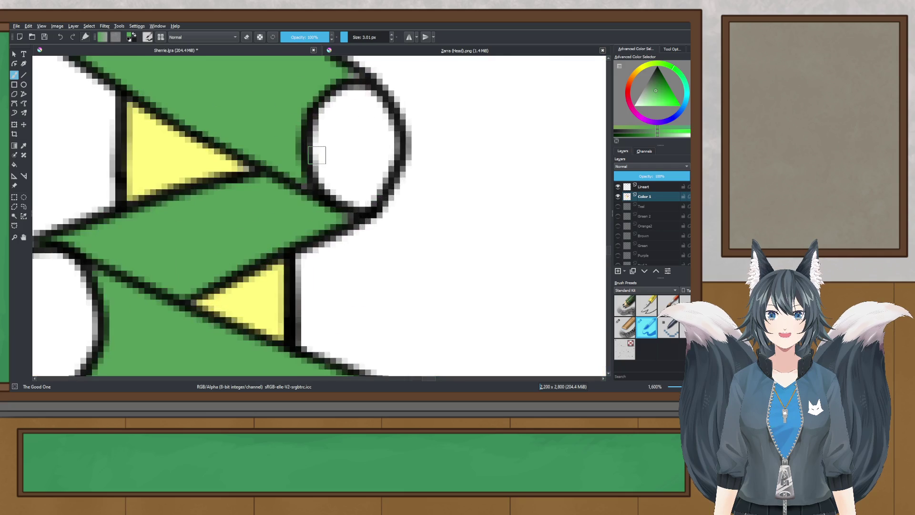
scroll(307, 208, "down", 5)
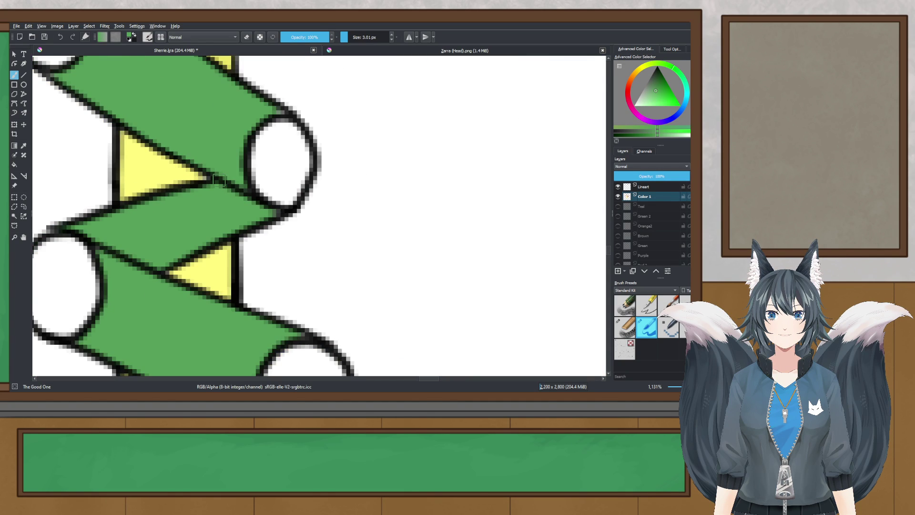
scroll(294, 158, "up", 5)
scroll(293, 158, "down", 4)
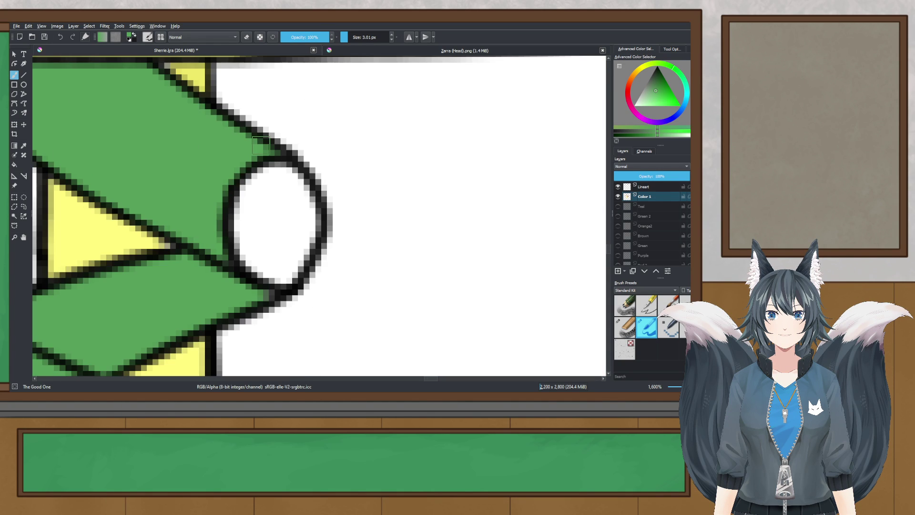
left_click_drag(248, 232, 284, 173)
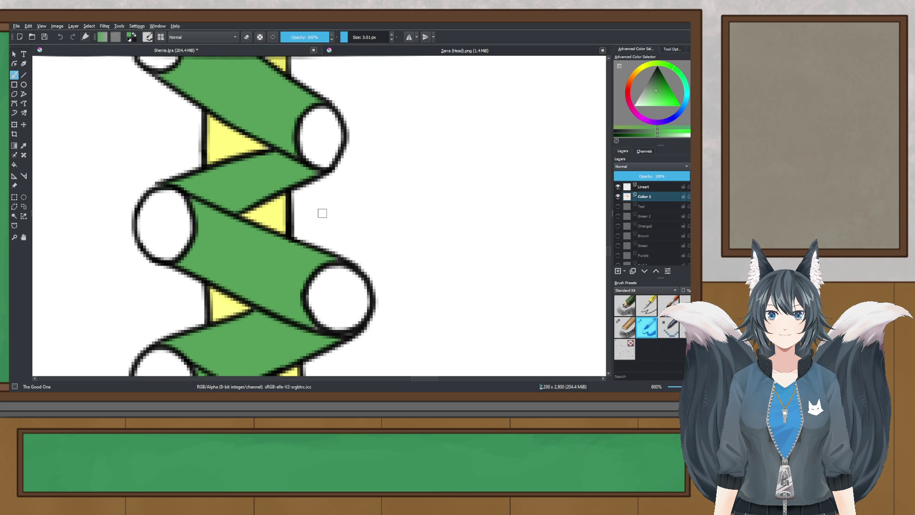
- Touch up the green where the middle lacing band meets the top of its right eyelet
scroll(323, 213, "up", 2)
scroll(295, 105, "down", 1)
scroll(295, 103, "up", 1)
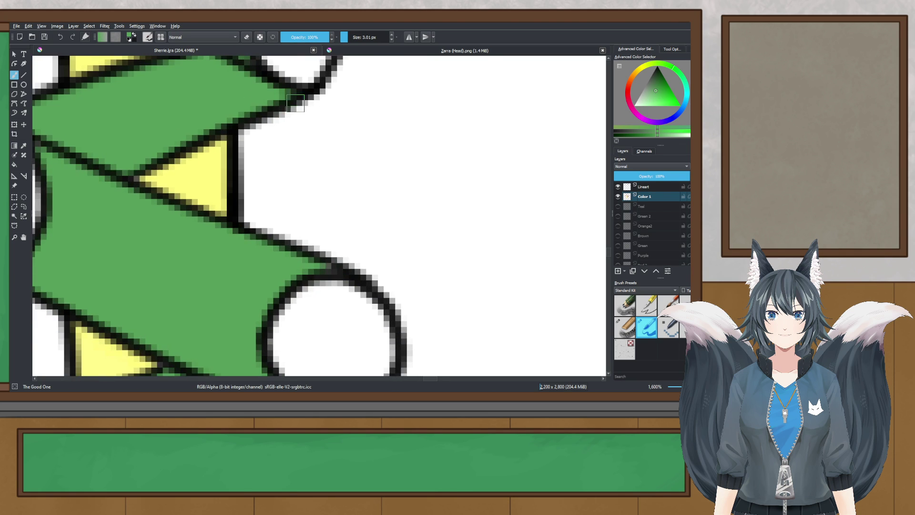
left_click_drag(317, 278, 256, 160)
scroll(256, 160, "up", 3)
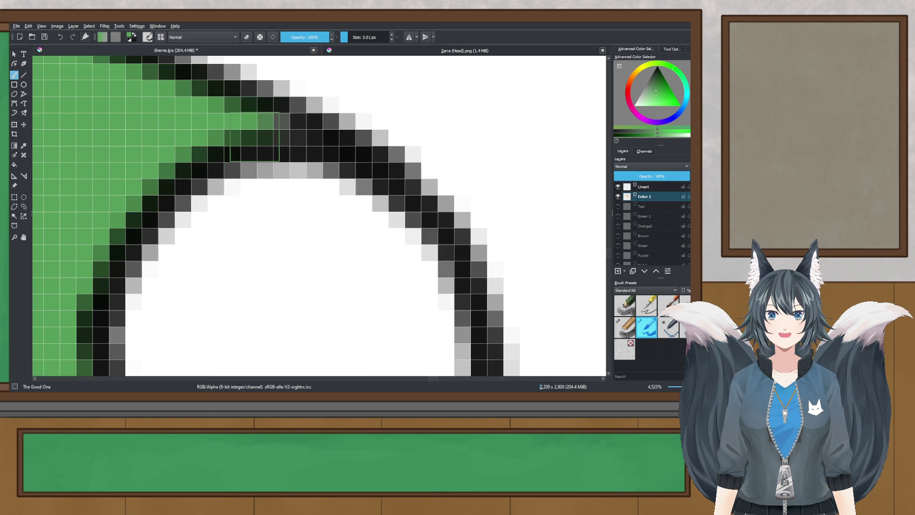
scroll(281, 127, "down", 4)
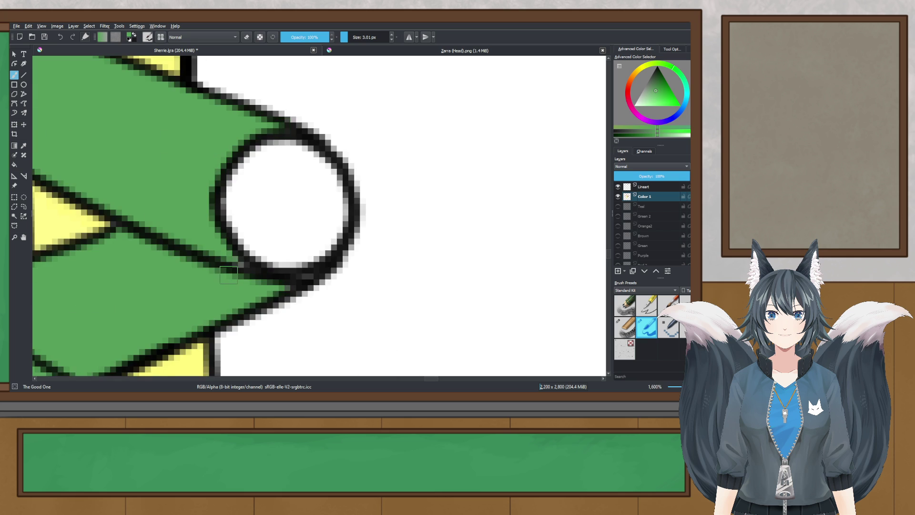
- Touch up the green under the middle right eyelet, undoing the stroke that spills into the circle and repainting it
scroll(298, 261, "up", 4)
left_click_drag(298, 260, 426, 274)
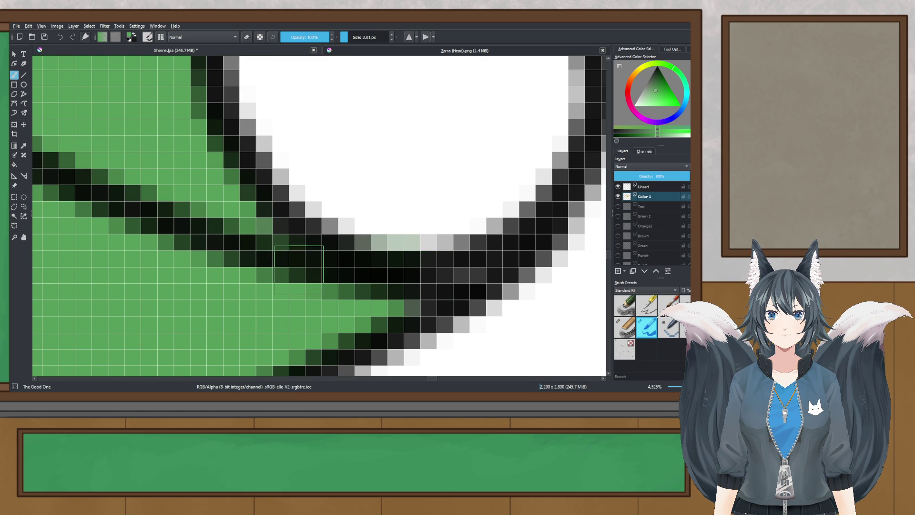
key("ctrl+z")
left_click_drag(265, 244, 317, 271)
mouse_move(386, 299)
left_mouse_down()
mouse_move(448, 298)
mouse_move(483, 277)
mouse_move(505, 295)
mouse_move(499, 273)
mouse_move(329, 192)
left_mouse_up()
scroll(483, 276, "down", 6)
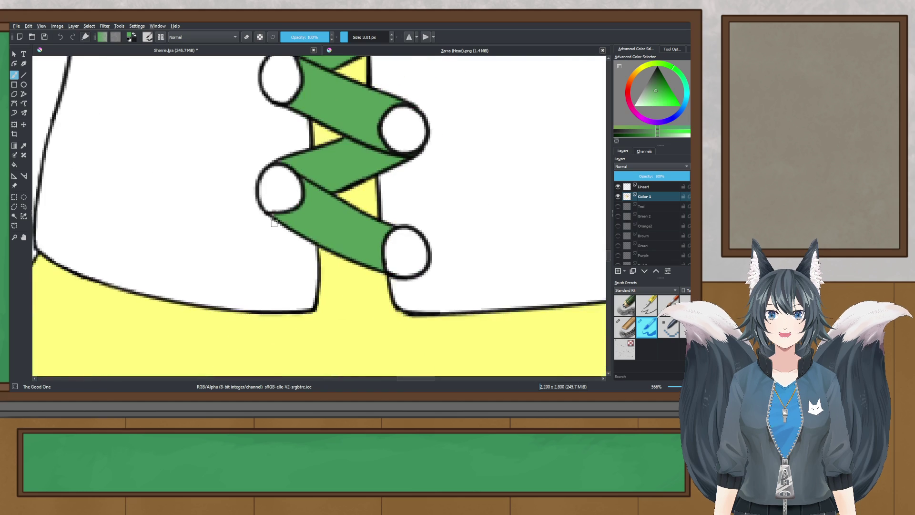
- Touch up the green in the narrow corner below the lowest left eyelet of the lacing
scroll(275, 211, "up", 6)
left_click_drag(277, 159, 257, 143)
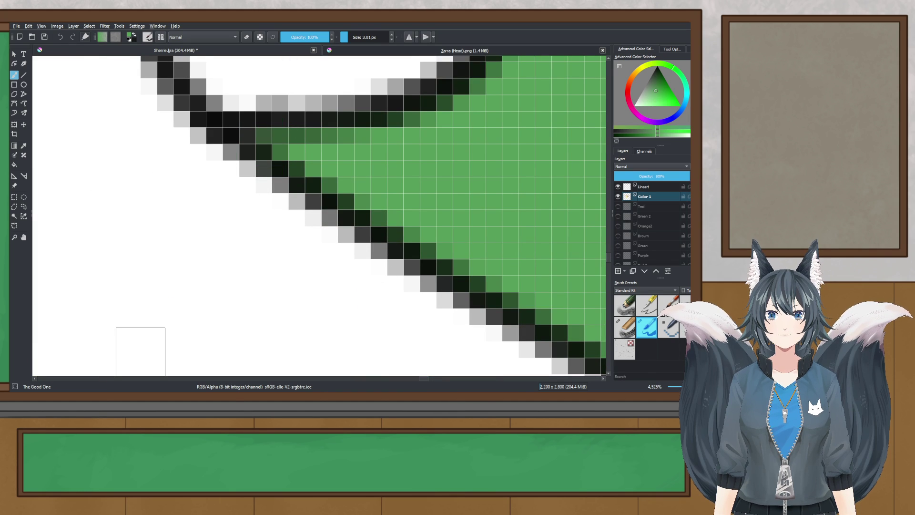
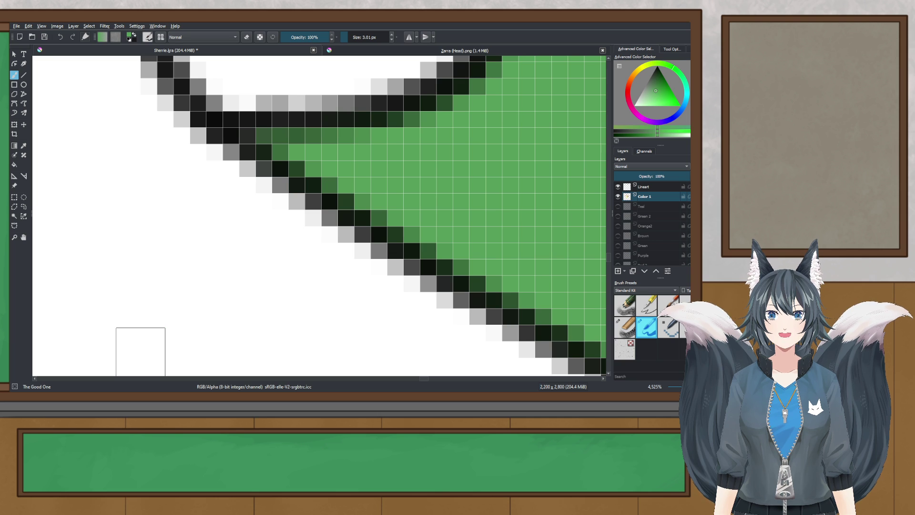
scroll(140, 351, "down", 3)
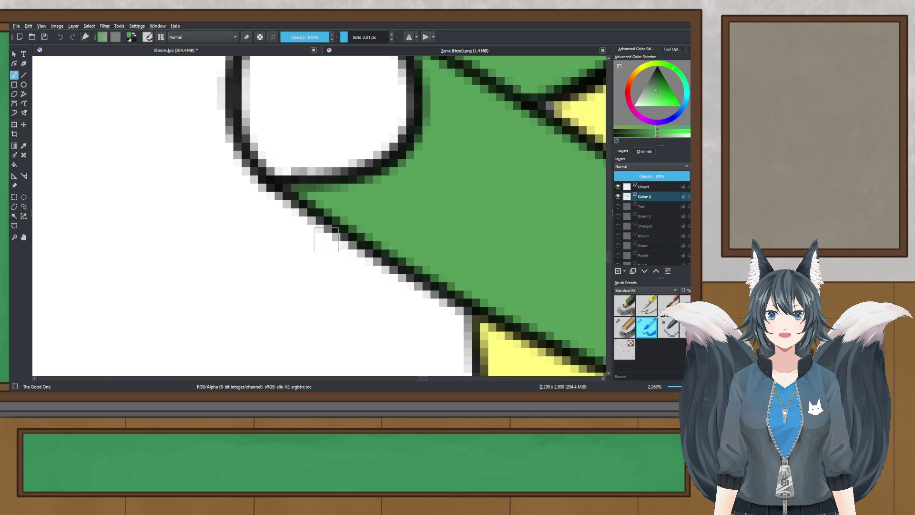
- Touch up the green in the corners where the lower lacing bands meet the left and right eyelets
scroll(287, 245, "up", 2)
left_click(271, 232)
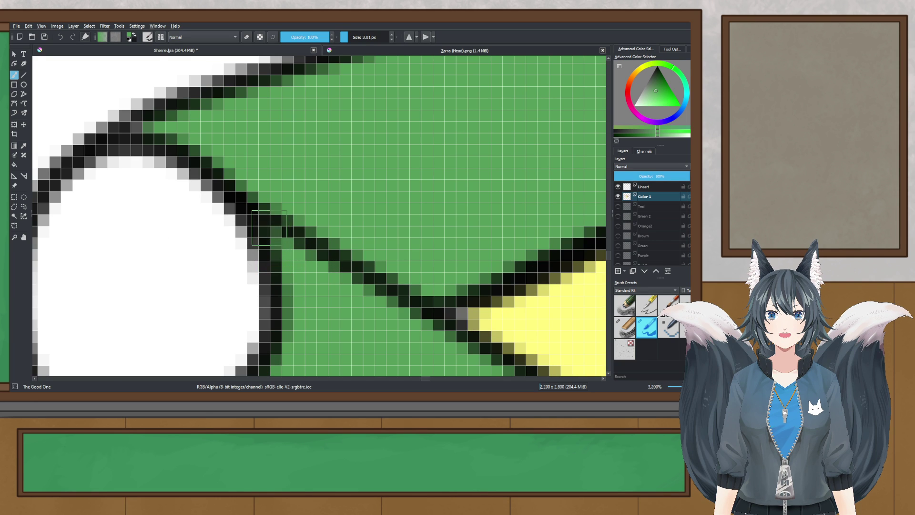
scroll(284, 236, "down", 3)
left_click_drag(403, 318, 245, 199)
scroll(241, 245, "up", 3)
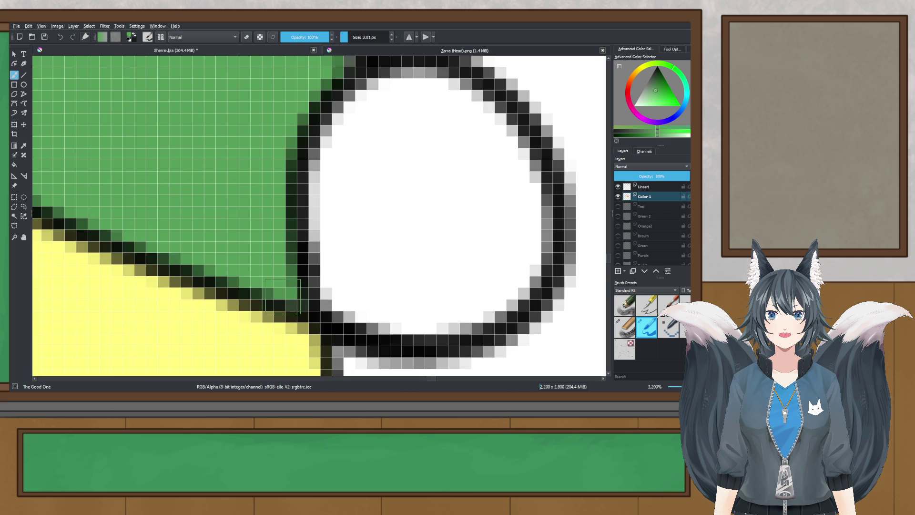
scroll(298, 217, "down", 1)
scroll(298, 218, "up", 1)
scroll(299, 217, "down", 3)
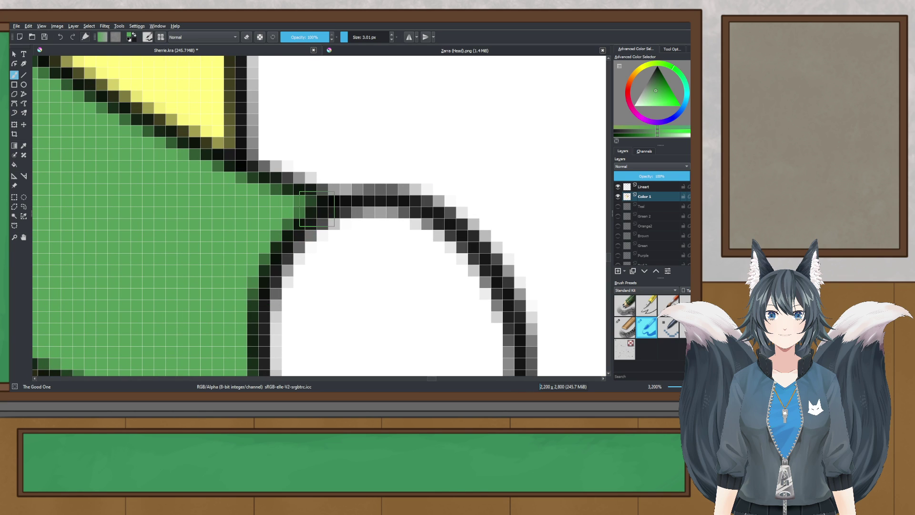
- Pick the yellow from the lowest right gap in the lacing and touch up the gap's pointed tip
left_click(23, 147)
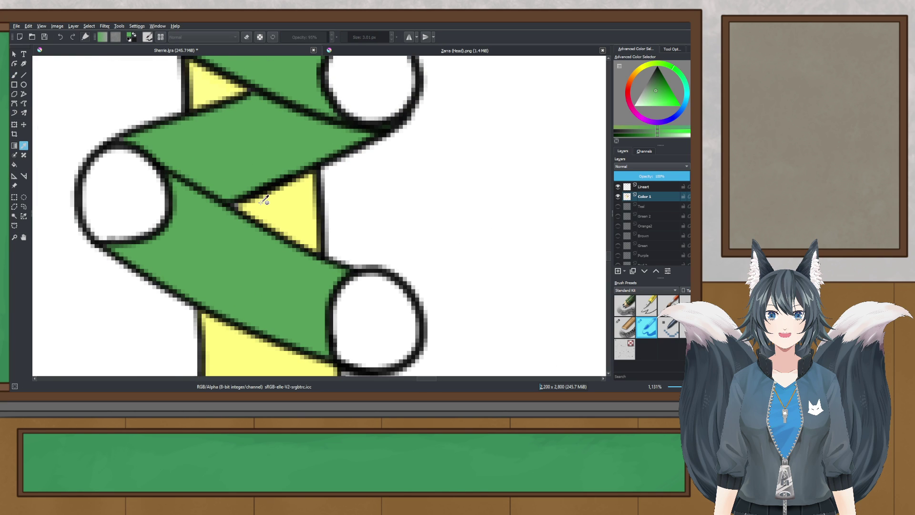
scroll(258, 203, "up", 3)
left_click(260, 204)
left_click(14, 75)
scroll(183, 205, "up", 1)
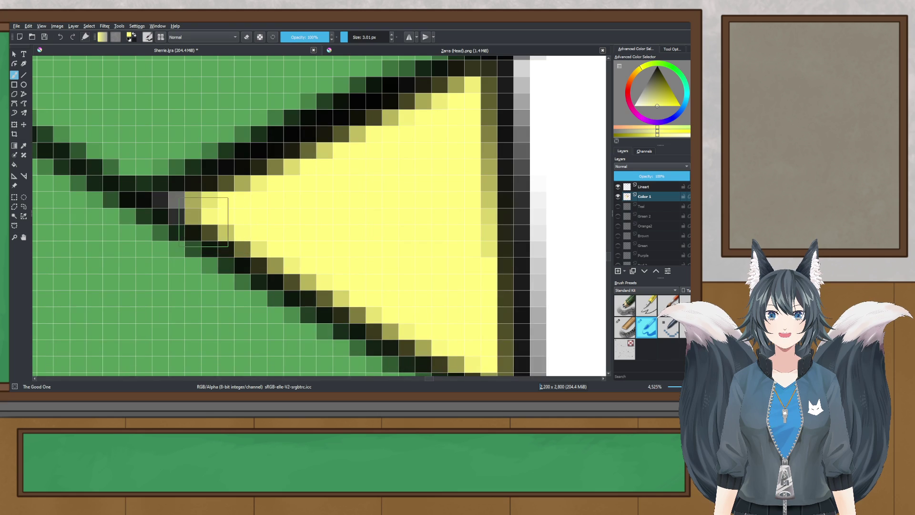
scroll(191, 204, "down", 3)
left_click_drag(221, 235, 278, 371)
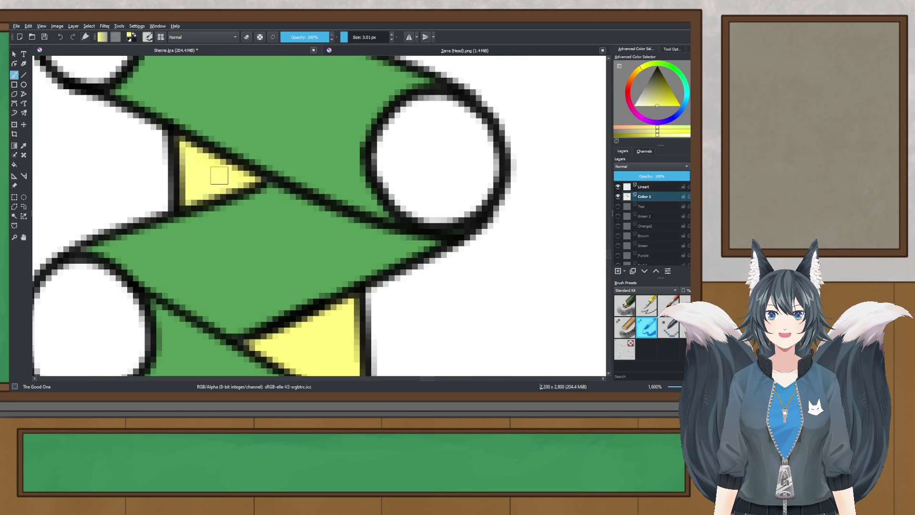
- Touch up the yellow in the pointed tips of the left and right lacing gaps further up the corset
scroll(220, 175, "up", 3)
scroll(337, 190, "down", 4)
left_click_drag(335, 194, 305, 285)
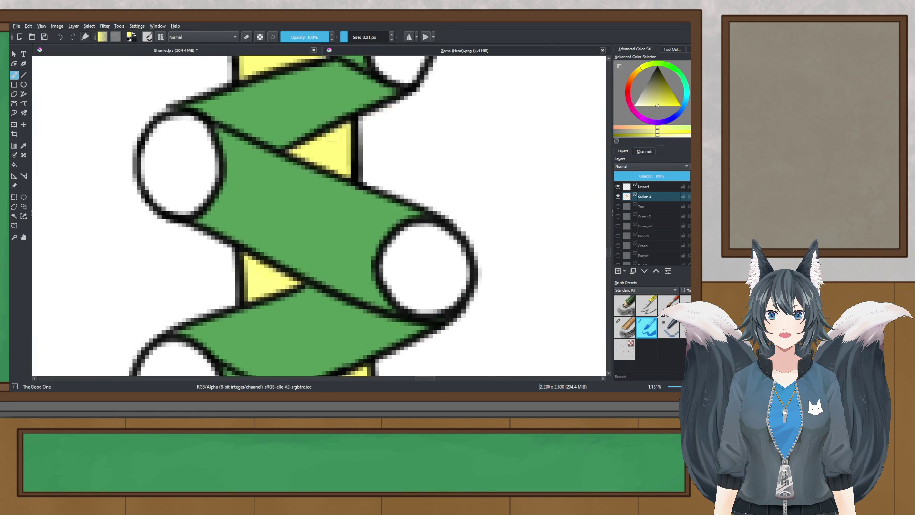
scroll(332, 135, "up", 4)
left_click(201, 200)
scroll(310, 177, "down", 3)
left_click_drag(310, 177, 290, 295)
scroll(291, 154, "up", 3)
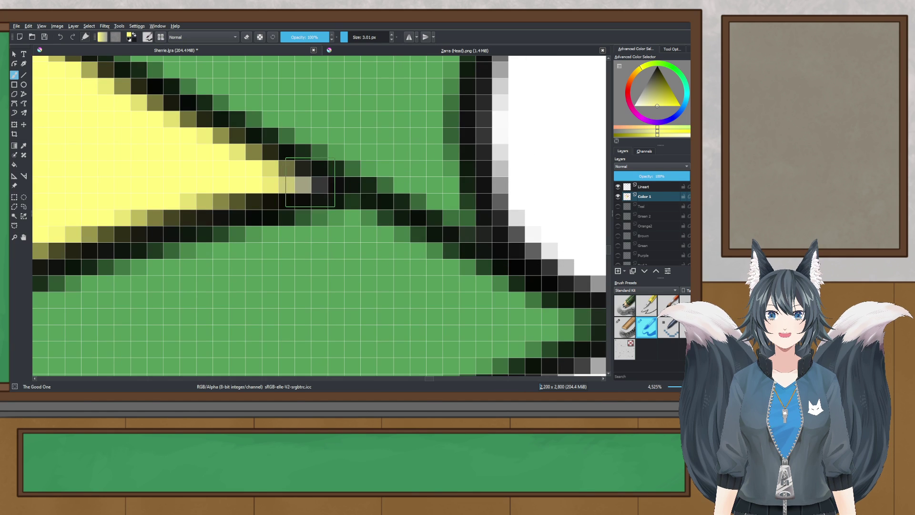
- Pick the shaded yellow for the small gap just under the bodice and touch up its narrow corner
scroll(251, 191, "down", 4)
left_click_drag(252, 189, 270, 300)
scroll(291, 186, "up", 4)
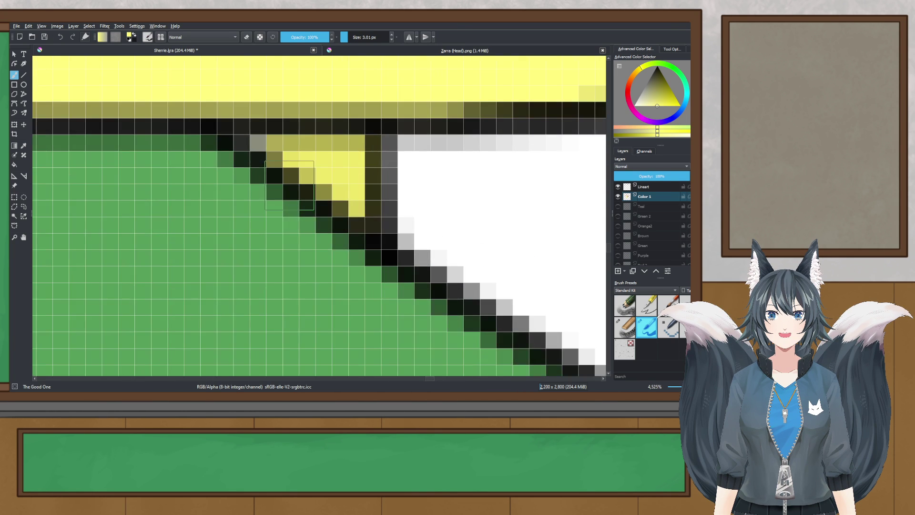
left_click_drag(277, 153, 267, 150)
left_click(24, 145)
left_click(311, 151)
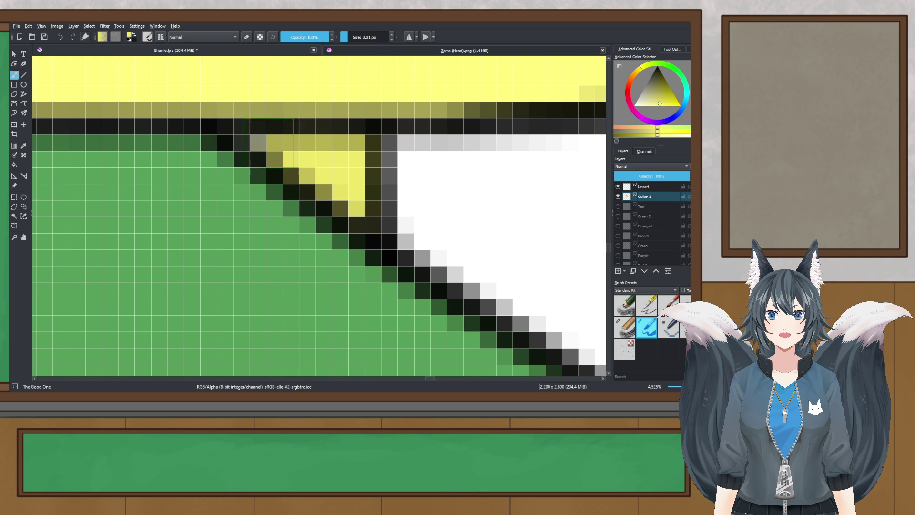
key("1")
- Pick the green from the lacing and shift it to a darker shade for painting
scroll(282, 166, "up", 3)
key("p")
scroll(282, 166, "up", 2)
left_click(304, 167)
left_click_drag(305, 167, 245, 224)
left_click(13, 76)
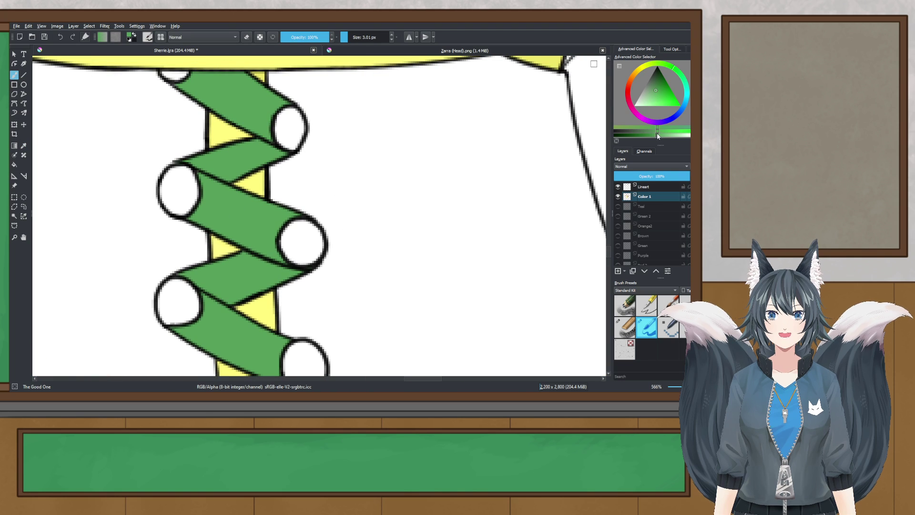
scroll(219, 106, "up", 1)
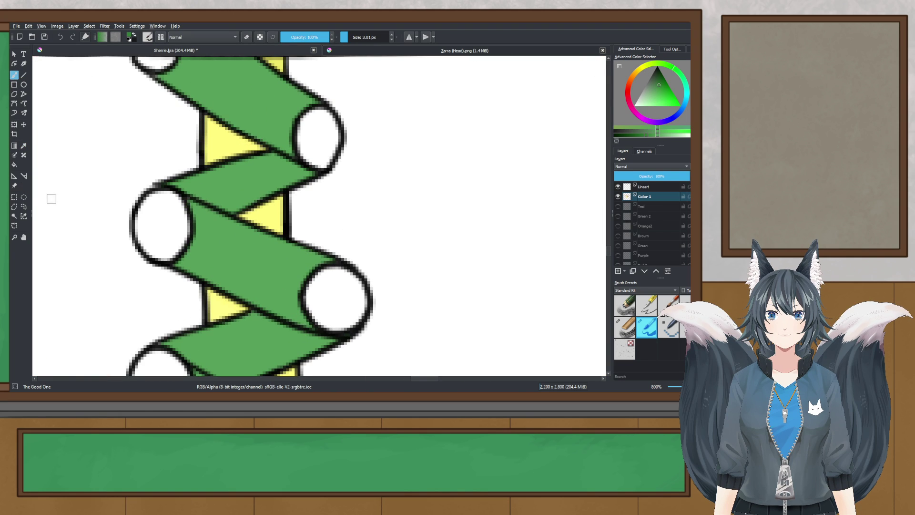
- Select the insides of all the white lacing eyelets together as contiguous areas
left_click(15, 217)
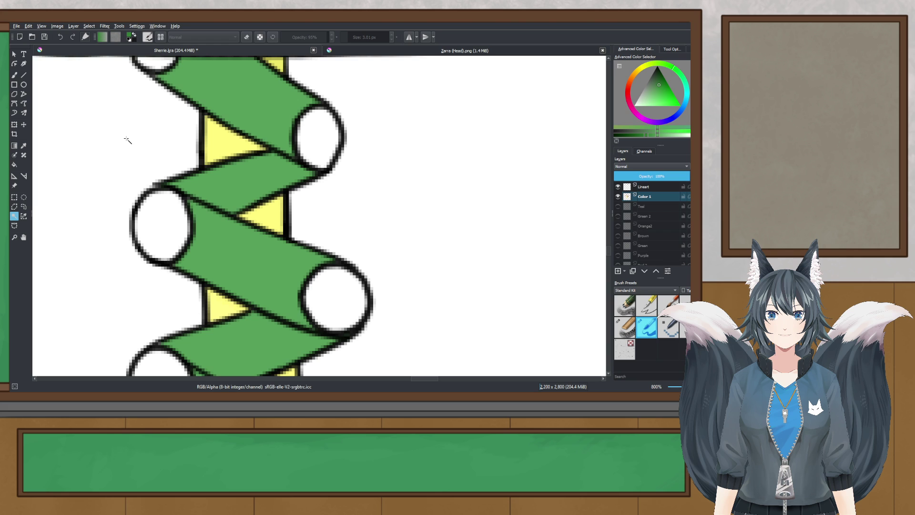
scroll(126, 139, "up", 1)
left_click(202, 234)
scroll(202, 234, "down", 2)
scroll(174, 167, "up", 2)
left_click(440, 200, "shift")
scroll(440, 215, "down", 1)
left_click_drag(440, 251, 340, 122)
left_click(356, 245, "shift")
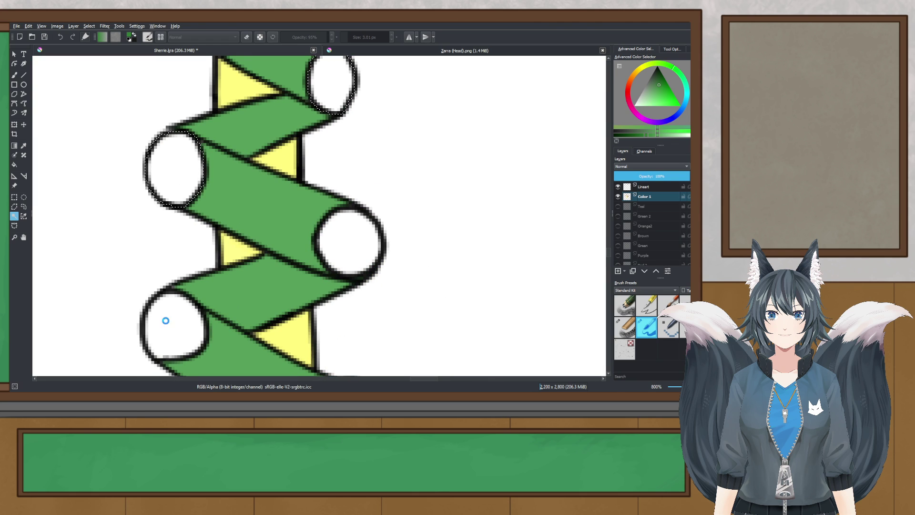
scroll(166, 320, "down", 2)
scroll(293, 262, "down", 1)
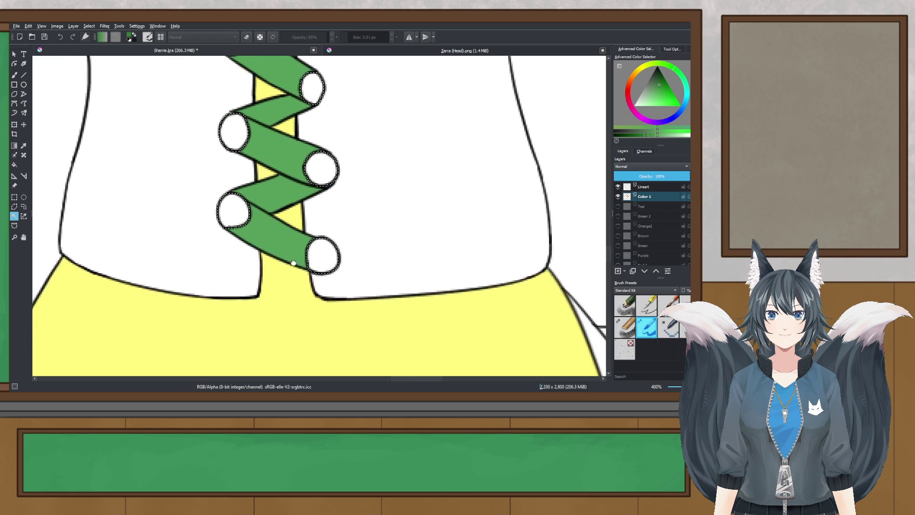
- Paint the selected eyelets dark green with a 1,000 px brush
key("b")
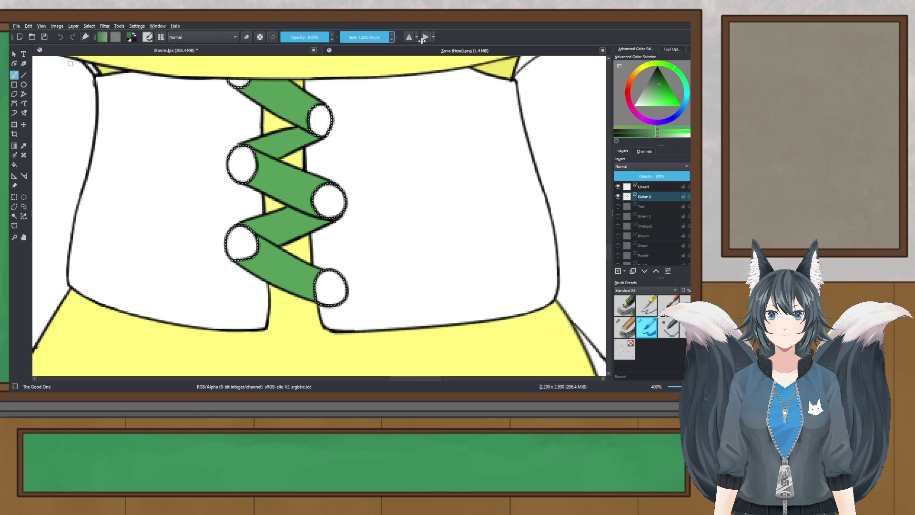
left_click(270, 145)
scroll(270, 146, "down", 3)
scroll(223, 151, "down", 3)
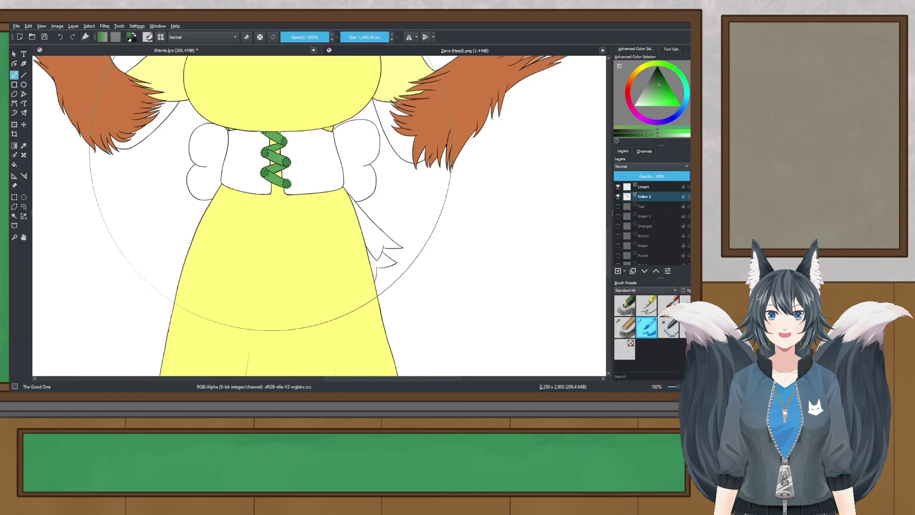
- Clear the eyelet selection and save the drawing
key("ctrl+r")
scroll(208, 150, "down", 2)
scroll(209, 150, "up", 2)
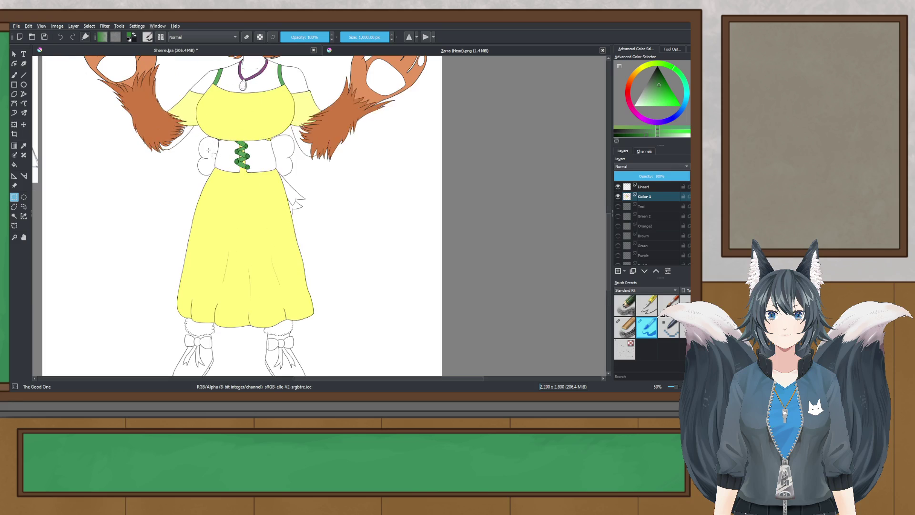
left_click_drag(209, 150, 231, 251)
scroll(231, 254, "up", 2)
scroll(285, 258, "down", 2)
key("ctrl+s")
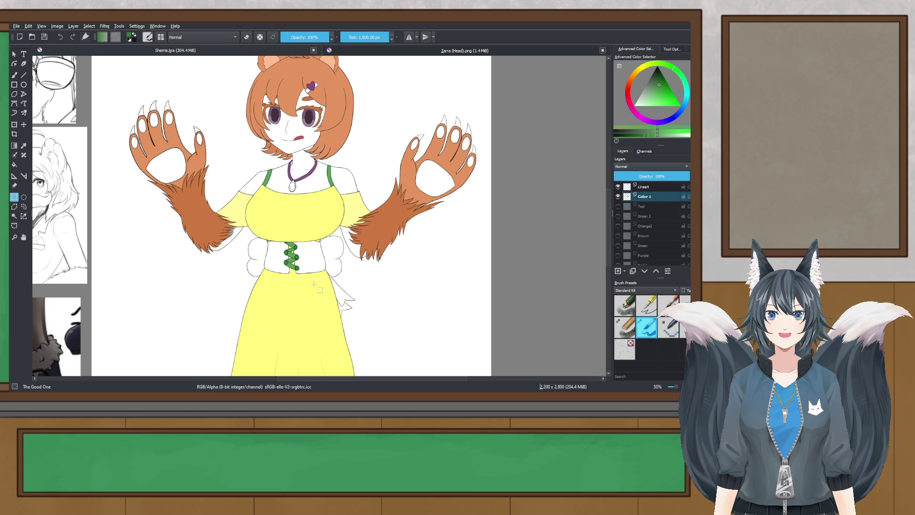
- Inspect the corset lacing, the skirt and the bows and line art of the uncoloured shoes
scroll(313, 284, "up", 2)
scroll(307, 272, "down", 1)
left_click_drag(308, 258, 295, 195)
scroll(295, 195, "up", 2)
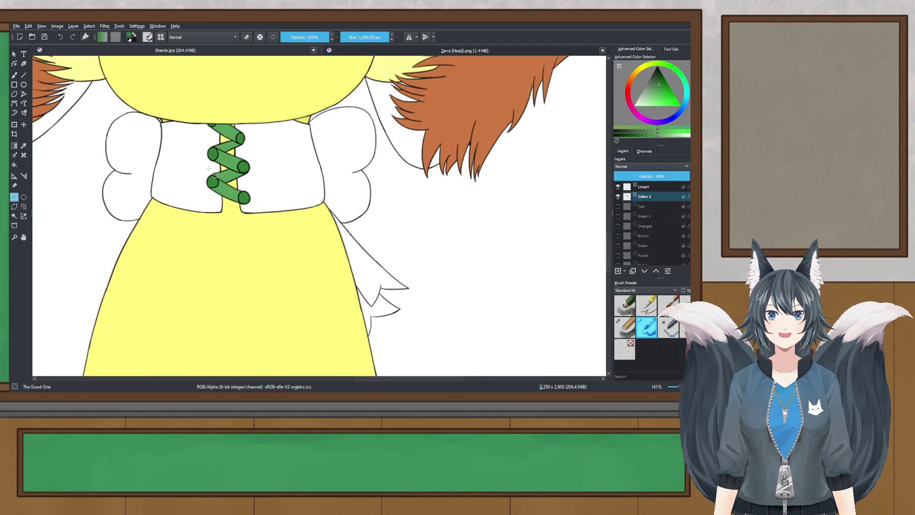
scroll(250, 121, "down", 5)
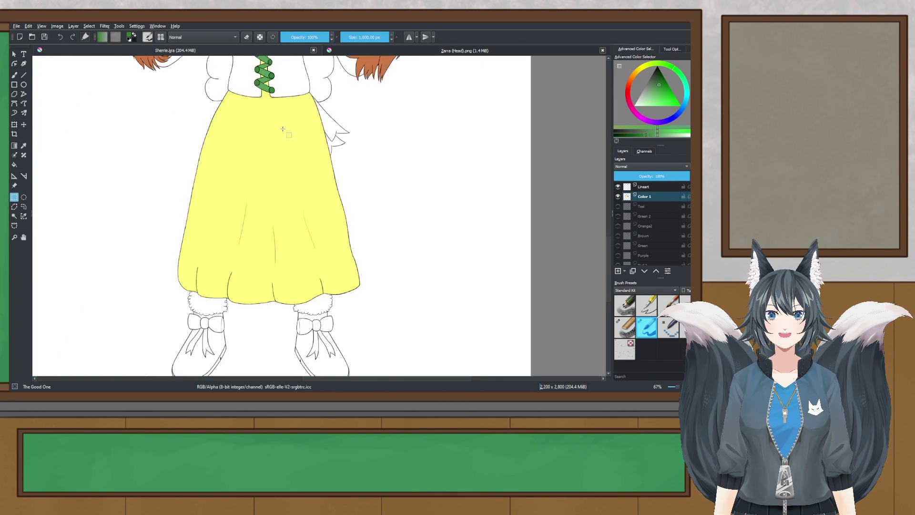
scroll(332, 218, "up", 3)
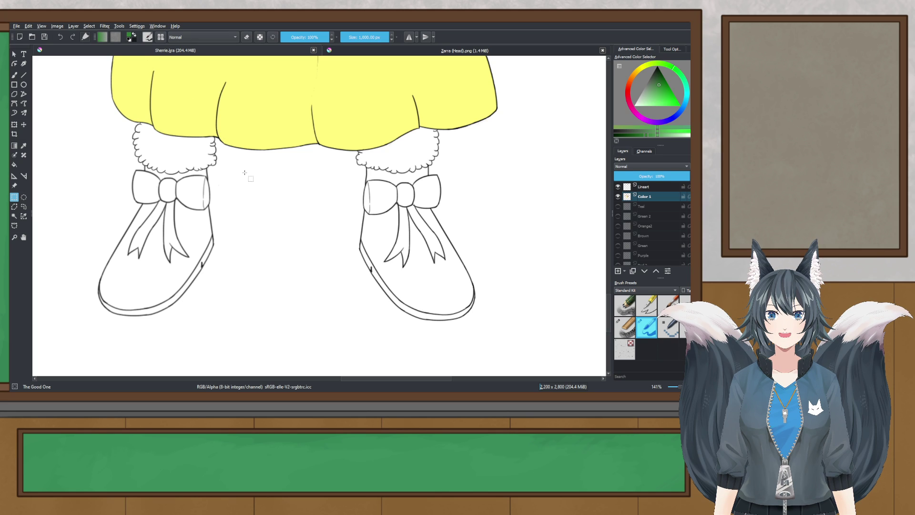
scroll(232, 225, "down", 3)
scroll(294, 244, "up", 3)
scroll(163, 173, "up", 4)
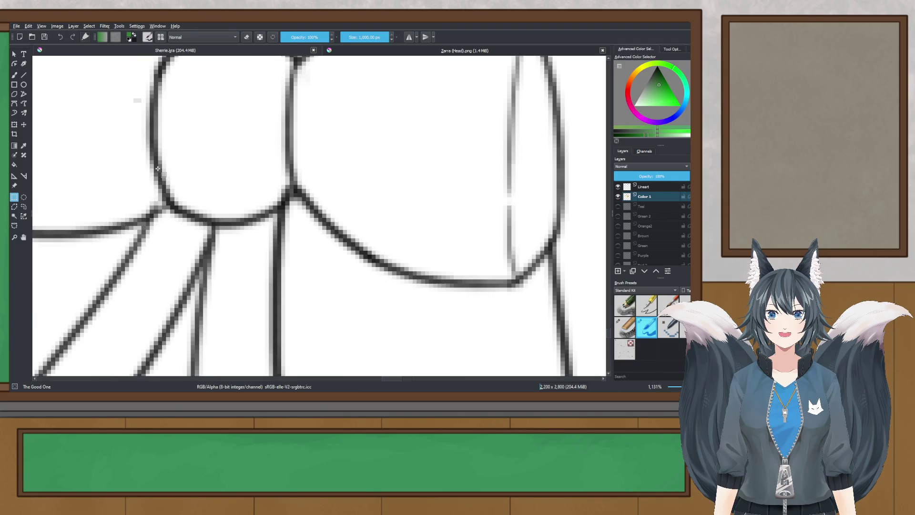
scroll(163, 173, "down", 1)
scroll(164, 172, "down", 3)
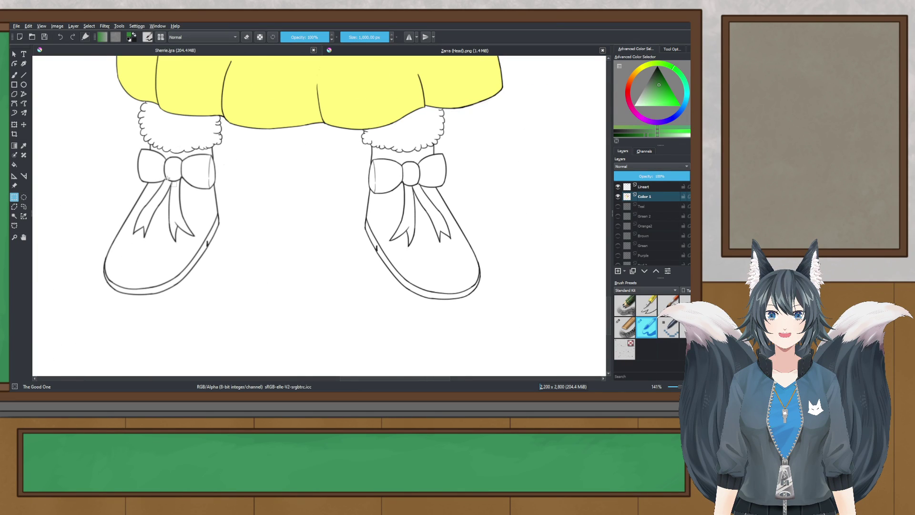
- Examine the bodice, sleeves, arm fur and corset, and compare the whole figure with the reference images
mouse_move(289, 212)
left_mouse_down()
mouse_move(271, 239)
mouse_move(251, 382)
left_mouse_up()
scroll(268, 283, "down", 2)
left_click_drag(253, 253, 265, 337)
left_click_drag(266, 232, 276, 307)
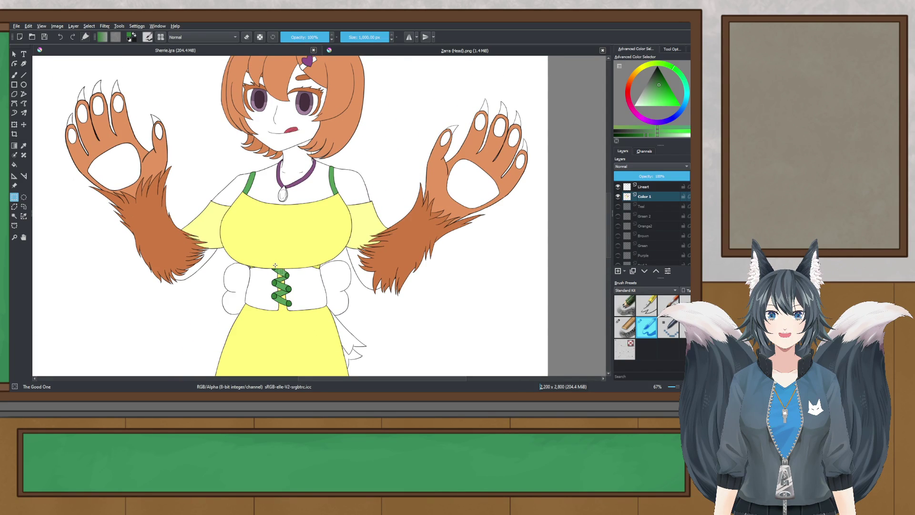
scroll(306, 301, "up", 3)
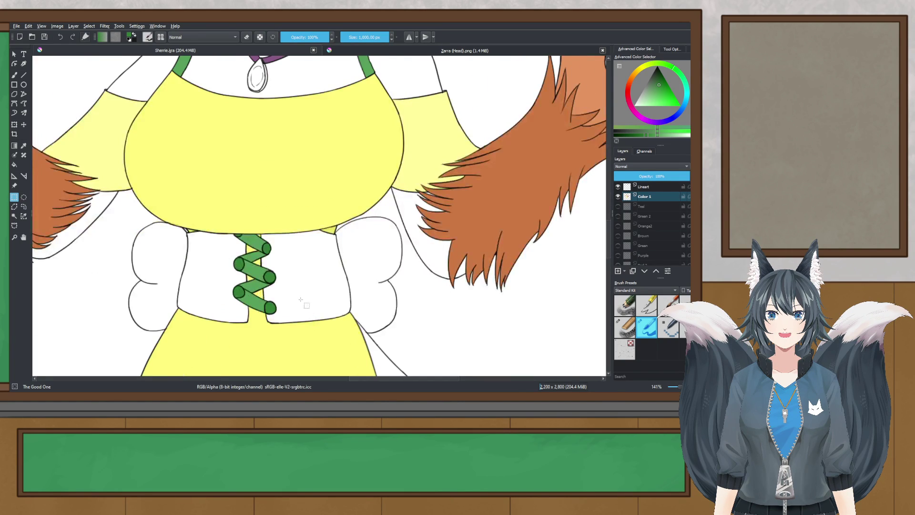
scroll(282, 211, "down", 4)
scroll(289, 194, "up", 2)
left_click_drag(269, 223, 195, 337)
scroll(320, 214, "up", 3)
scroll(286, 205, "down", 6)
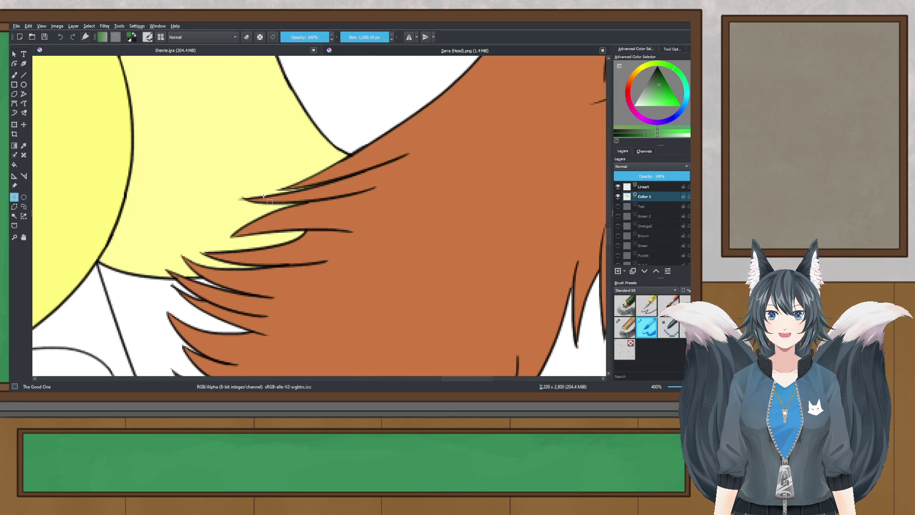
scroll(379, 232, "down", 2)
scroll(384, 239, "up", 1)
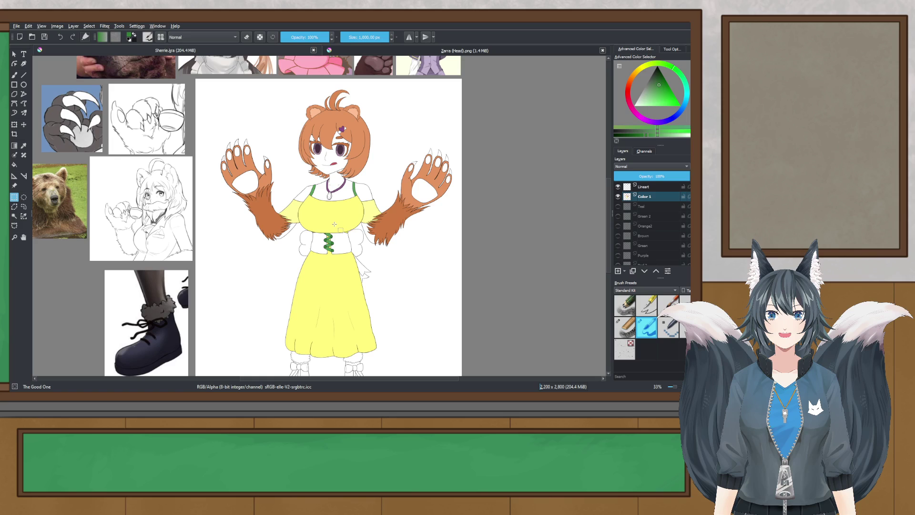
scroll(346, 273, "up", 2)
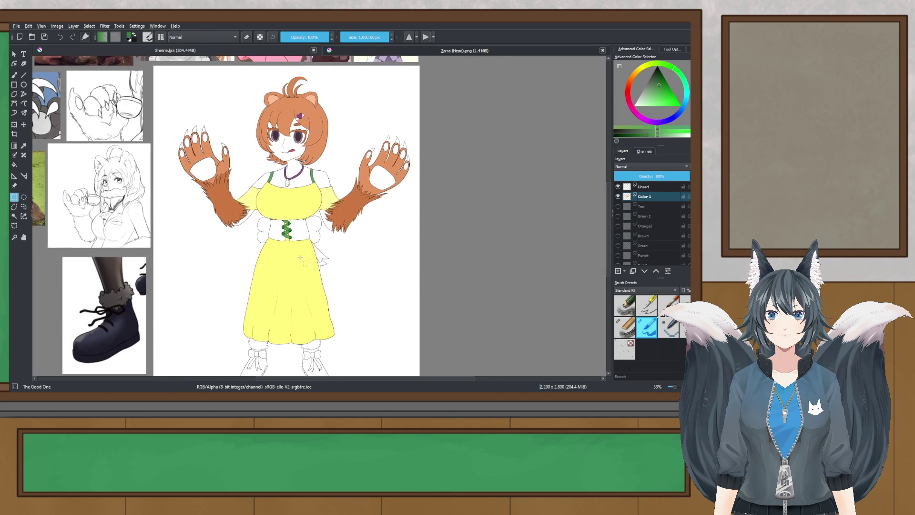
scroll(382, 301, "up", 2)
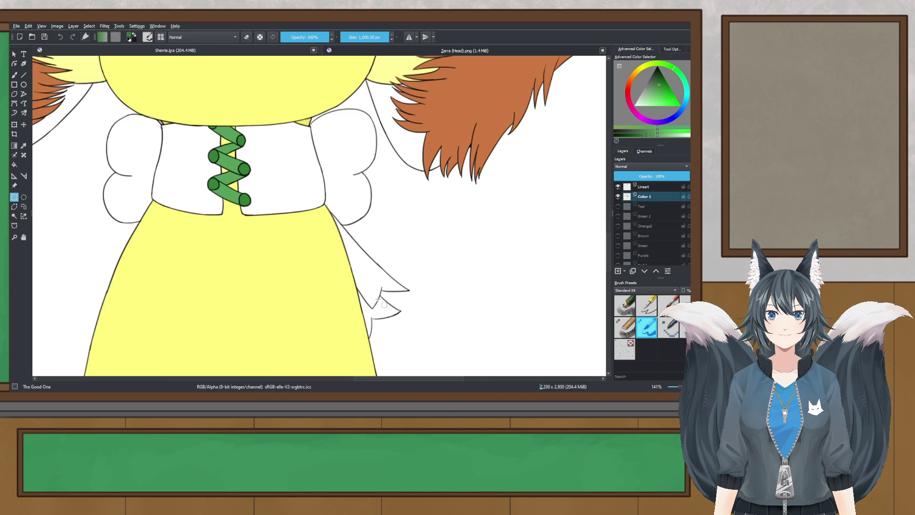
left_click(14, 216)
scroll(126, 151, "up", 1)
left_click(140, 156)
left_click_drag(432, 176, 357, 145)
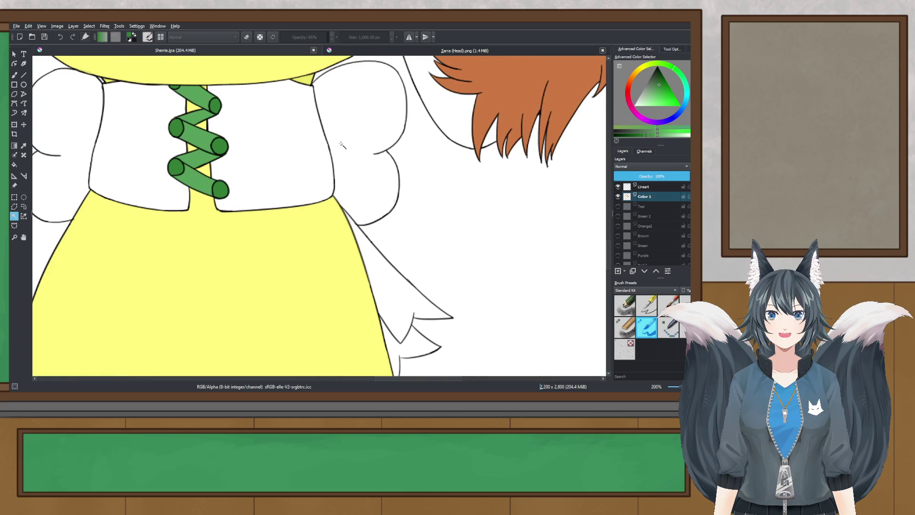
left_click(14, 197)
scroll(153, 122, "up", 1)
left_click_drag(153, 122, 167, 140)
- Fill the line gap at the top of the middle left eyelet with a black 2.01 px brush and save the drawing
left_click(14, 75)
left_click_drag(350, 35, 341, 36)
key("d")
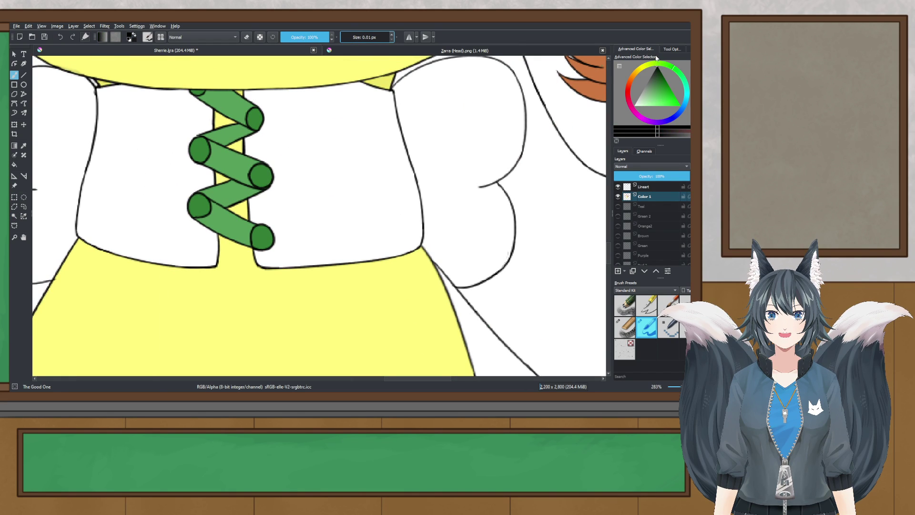
double_click(392, 36)
scroll(179, 115, "up", 6)
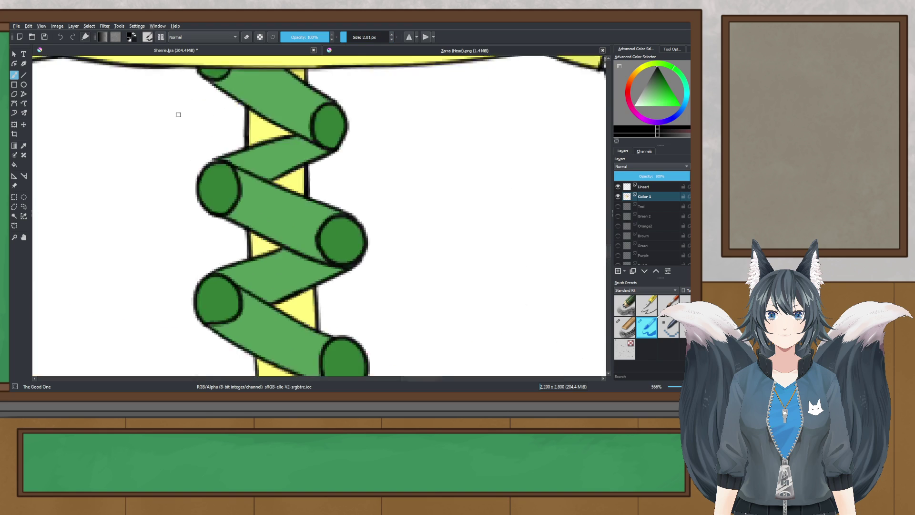
mouse_move(280, 244)
left_mouse_down()
mouse_move(255, 252)
mouse_move(291, 241)
left_mouse_up()
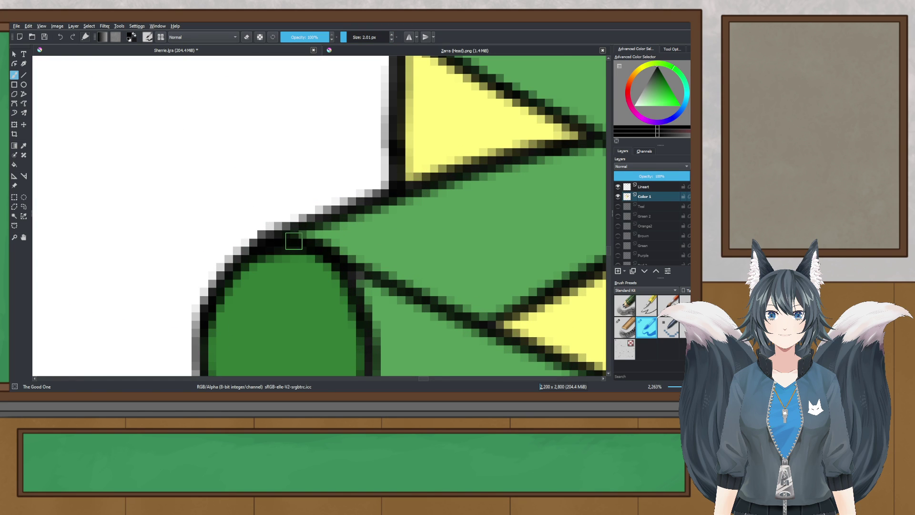
scroll(294, 240, "down", 7)
left_click_drag(433, 302, 316, 237)
key("ctrl+s")
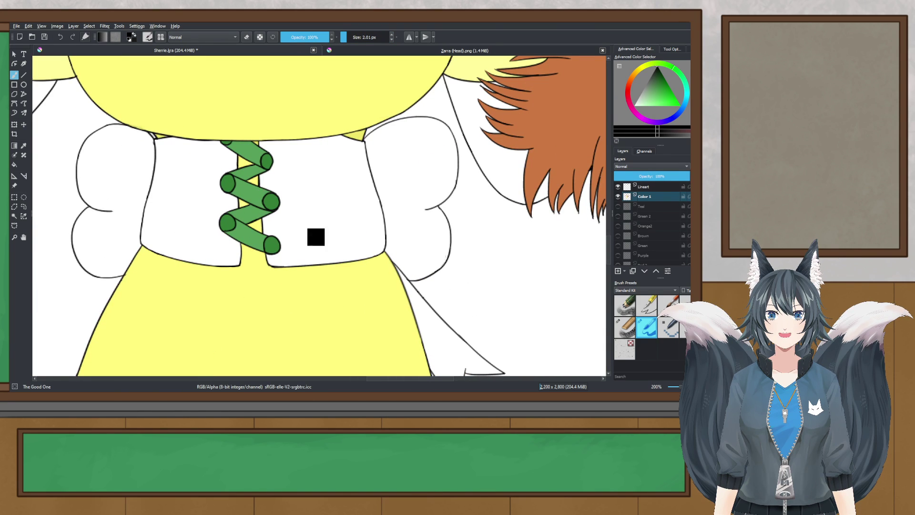
- Return the painting colour to dark green and set the brush size to 1,000 px
left_click(659, 85)
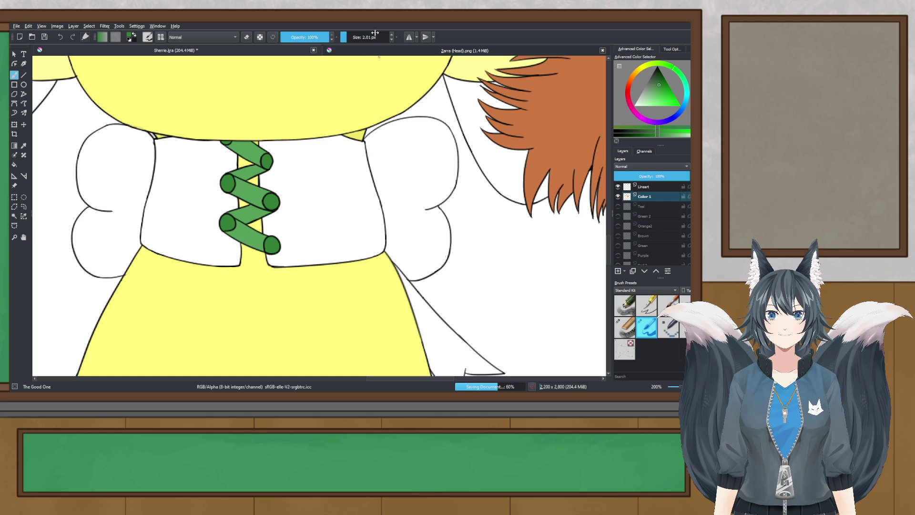
left_click_drag(375, 32, 395, 34)
scroll(214, 190, "up", 2)
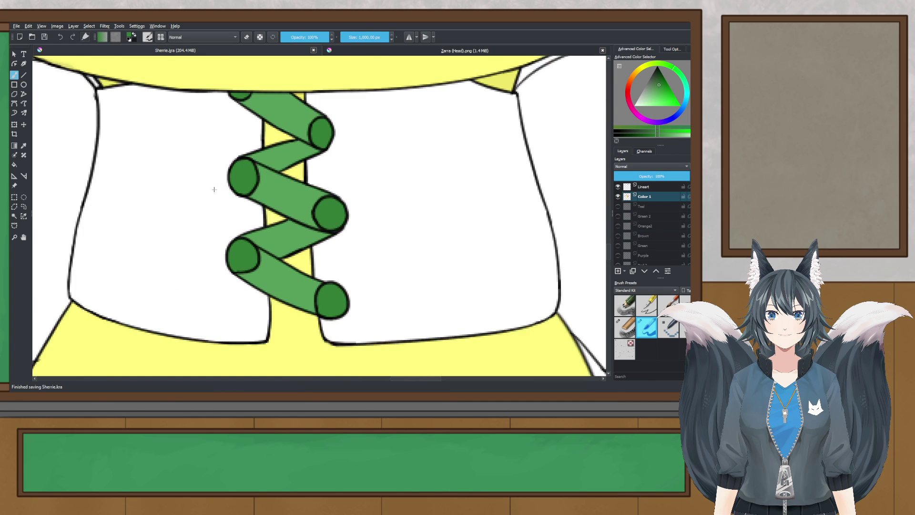
- Make the Lineart layer active and set the brush to black with a size of 0.01 px
scroll(214, 190, "up", 5)
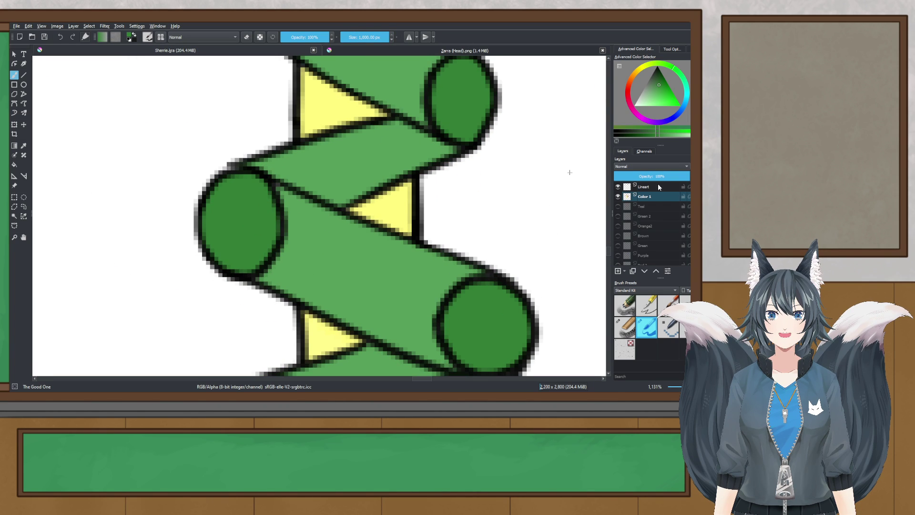
left_click(660, 187)
key("d")
left_click_drag(371, 38, 311, 30)
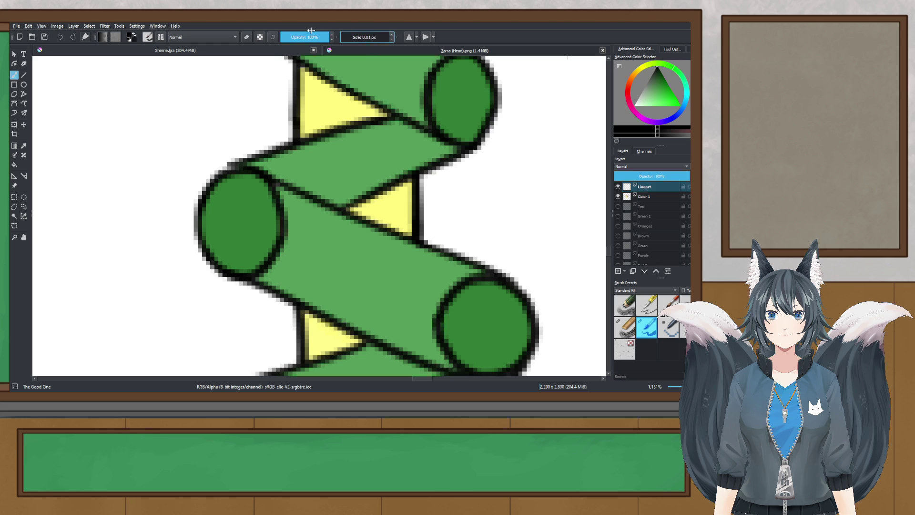
- Set the brush size to 2.01 px and touch up the green corset lacing on the Lineart layer
left_click(390, 35)
scroll(243, 154, "up", 2)
left_click_drag(244, 183, 208, 192)
scroll(284, 180, "down", 3)
scroll(315, 180, "down", 2)
left_click_drag(317, 180, 172, 178)
- Activate the Color 1 layer with a dark green brush colour and save the drawing
left_click(651, 197)
scroll(313, 193, "down", 4)
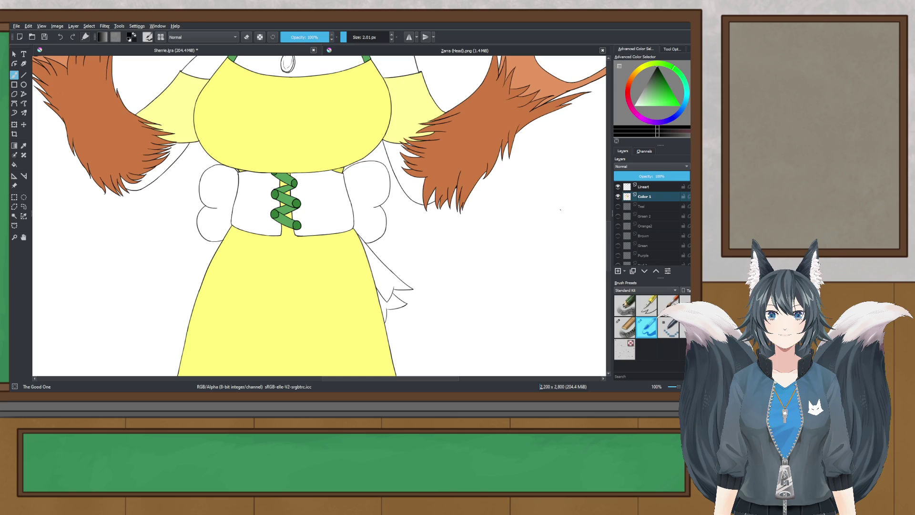
left_click(659, 85)
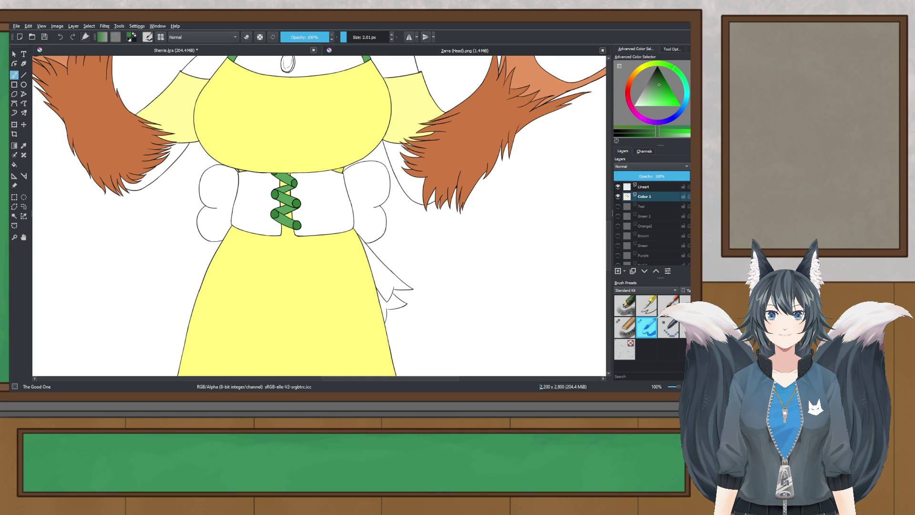
key("ctrl+s")
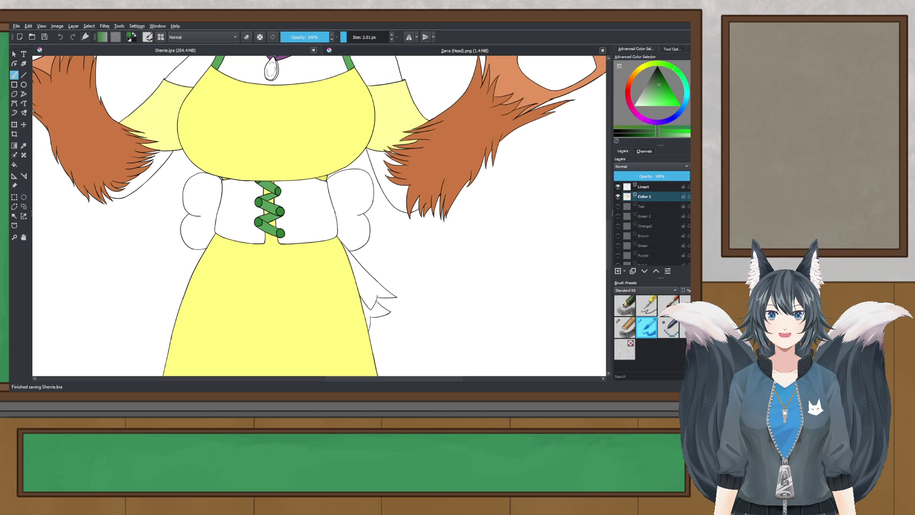
- Select the waist bow's loops and ribbon tails by contiguous area, and set the brush size to 1,000 px
left_click(14, 216)
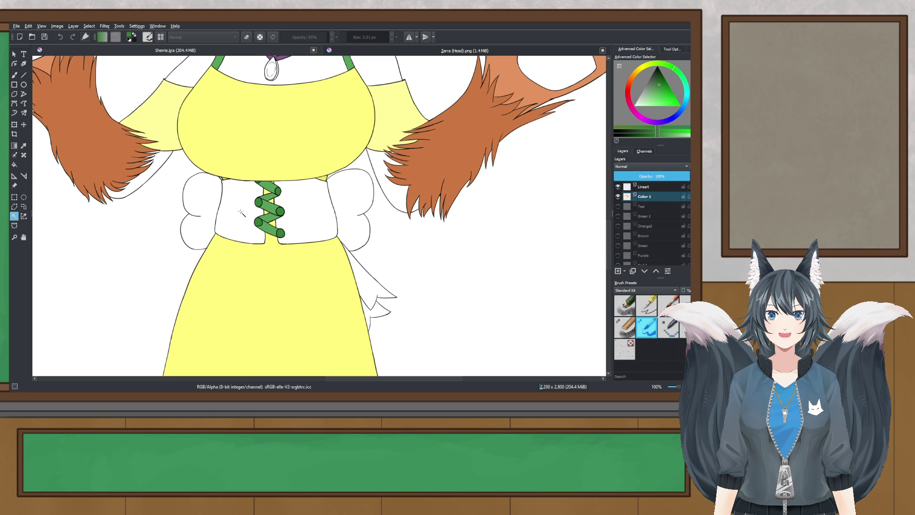
scroll(241, 212, "up", 1, "ctrl")
left_click(384, 181)
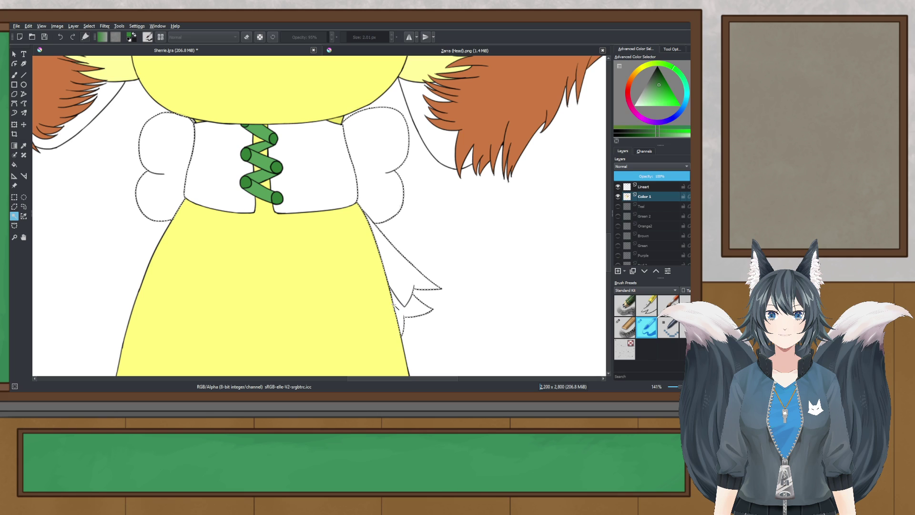
key("b")
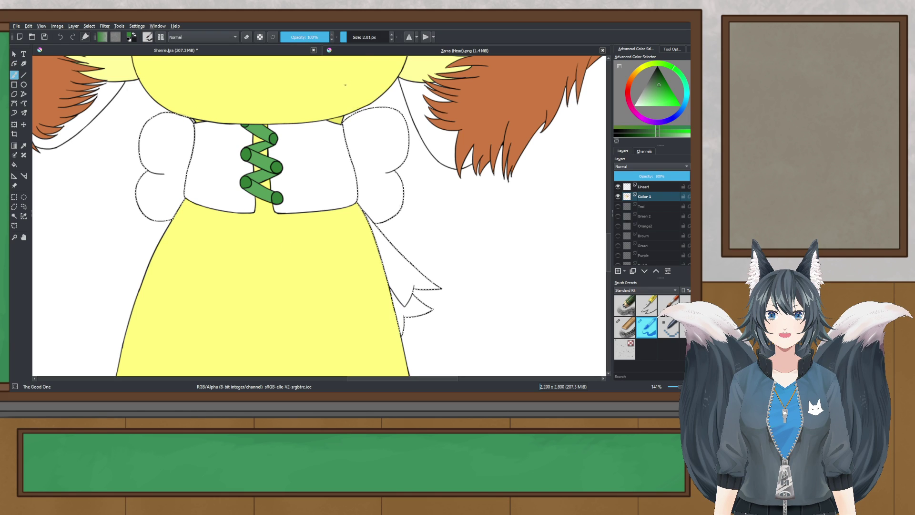
left_click_drag(380, 37, 393, 37)
- Try to fill the selected waist bow and ribbon tails with dark green
left_click_drag(356, 247, 219, 190)
scroll(213, 207, "down", 3)
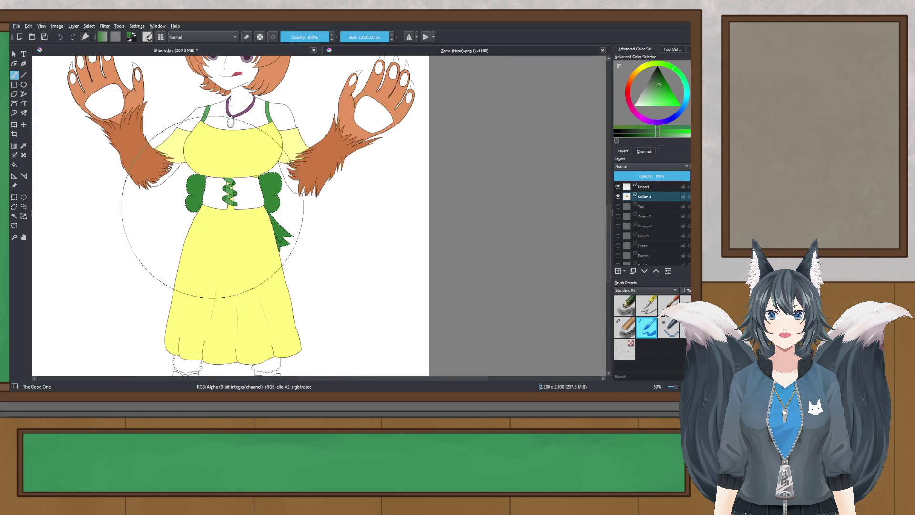
scroll(212, 207, "up", 3)
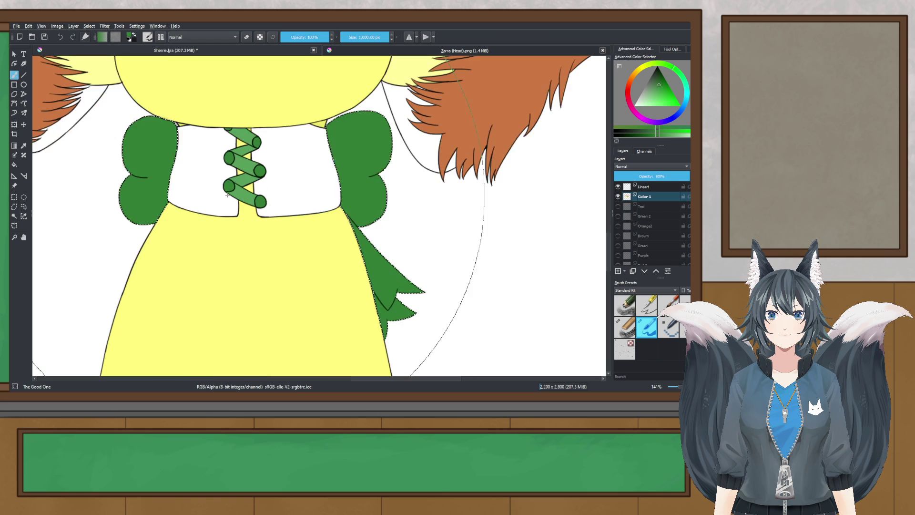
key("ctrl+z")
- Sample the lighter green from the corset lacing and fill the selected waist bow and ribbon tails with it
left_click(23, 145)
scroll(249, 160, "up", 2)
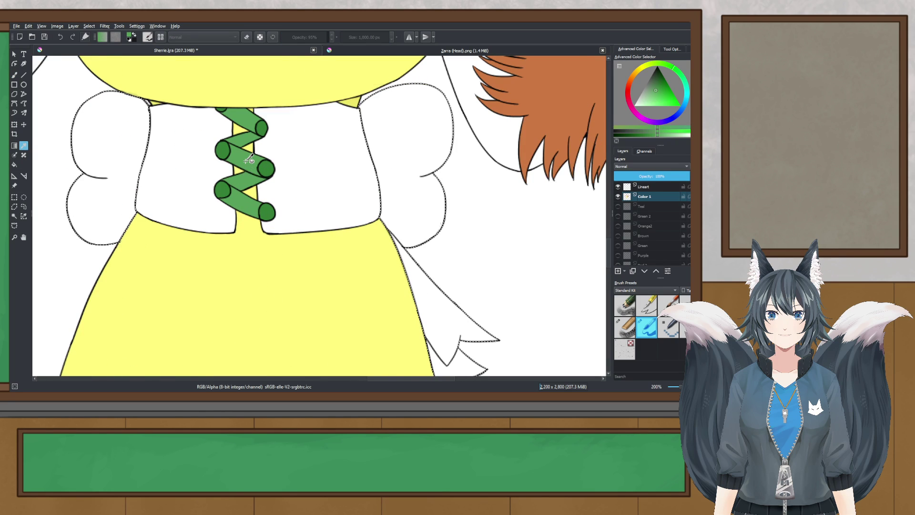
scroll(249, 160, "down", 2)
key("b")
left_click(228, 169)
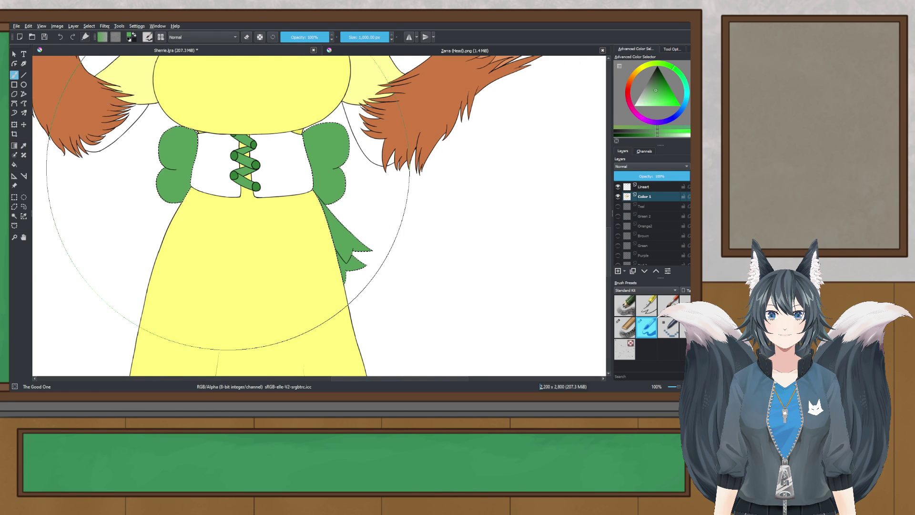
scroll(228, 169, "down", 2)
left_click_drag(229, 170, 242, 213)
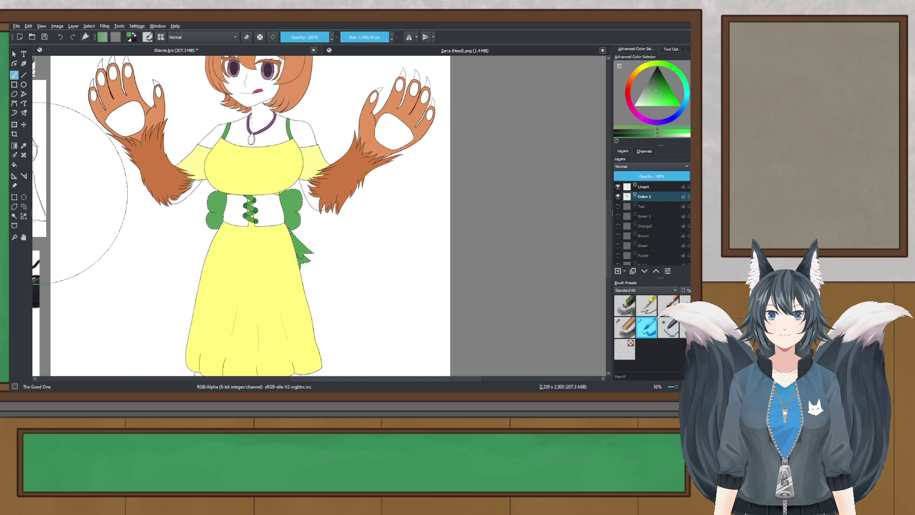
- Clear the selection around the waist bow and save the drawing
left_click(14, 196)
scroll(179, 213, "down", 2)
left_click_drag(179, 213, 254, 187)
key("ctrl+s")
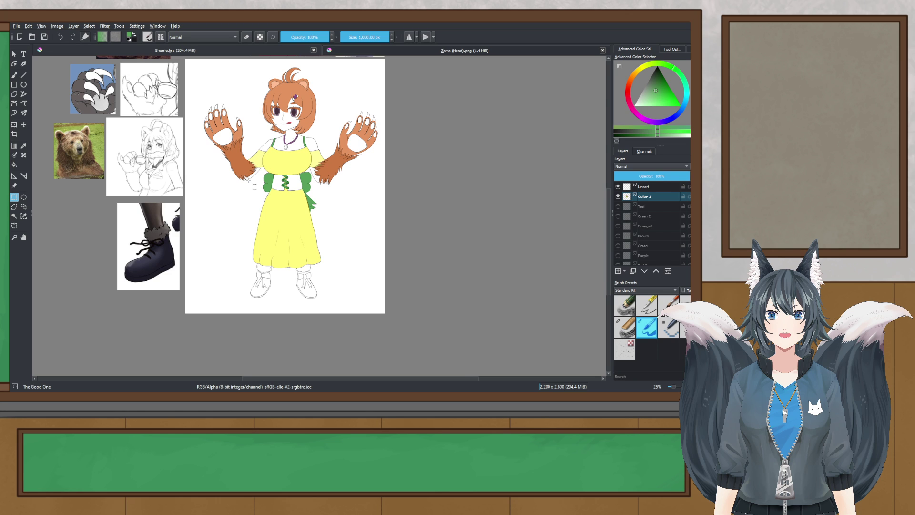
scroll(287, 173, "up", 3)
scroll(284, 197, "down", 3)
left_click_drag(280, 296, 285, 226)
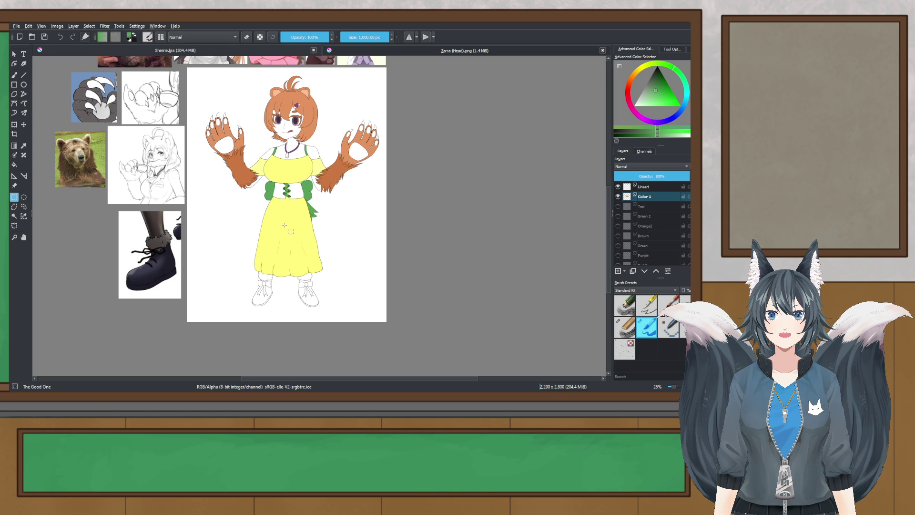
scroll(317, 302, "up", 4)
scroll(272, 296, "down", 1)
scroll(321, 305, "down", 1)
mouse_move(258, 208)
left_mouse_down()
mouse_move(321, 305)
mouse_move(331, 288)
left_mouse_up()
scroll(321, 305, "up", 1)
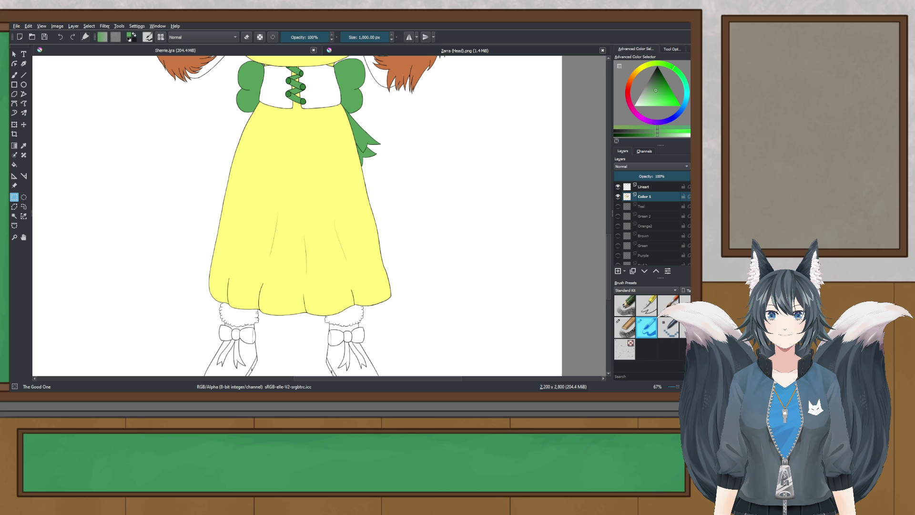
key("alt+Tab")
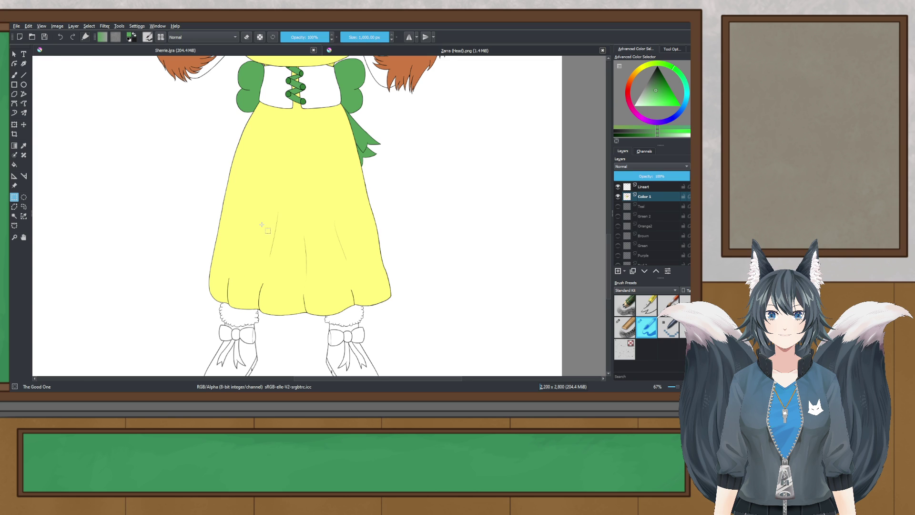
- Select the centre knots of the bows on the shoes by contiguous area
scroll(261, 224, "down", 1)
left_click_drag(307, 306, 260, 219)
scroll(218, 240, "up", 3)
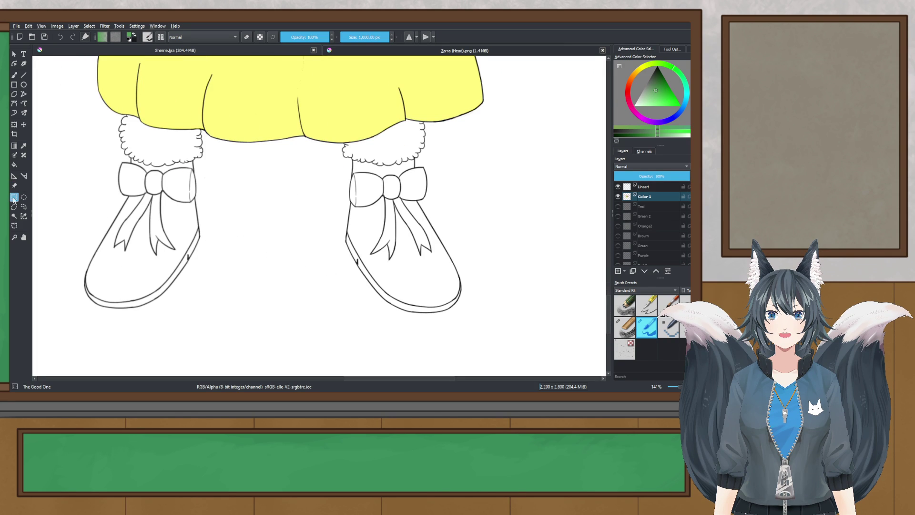
left_click(13, 216)
scroll(151, 186, "up", 2)
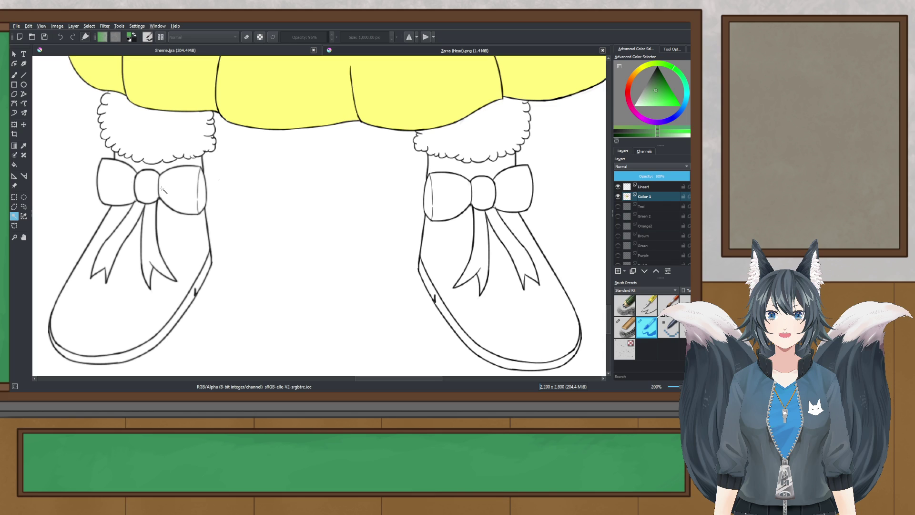
left_click(147, 188)
scroll(426, 196, "down", 2)
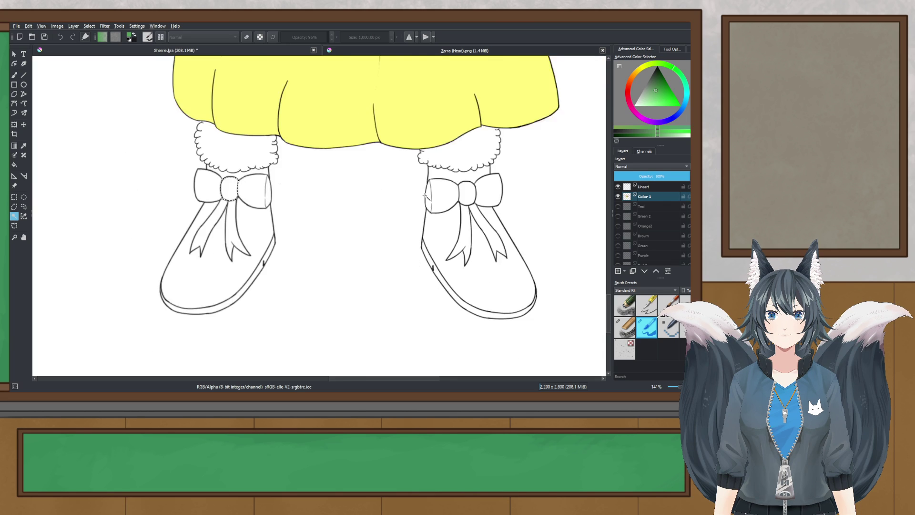
- Fill the selected shoe bow knots with the dark green sampled from the corset lacing's rounded ends
scroll(426, 195, "down", 2)
left_click_drag(347, 211, 277, 316)
left_click_drag(282, 102, 251, 200)
scroll(267, 152, "up", 3)
left_click(23, 146)
scroll(317, 153, "up", 1)
left_click(316, 155)
scroll(316, 156, "down", 4)
left_click_drag(312, 153, 228, 30)
left_click(15, 74)
left_click(201, 223)
scroll(173, 208, "up", 2)
left_click_drag(160, 213, 211, 224)
- Select the bow loops and ribbon tails on the left shoe by contiguous area
left_click(14, 216)
scroll(119, 241, "up", 1)
left_click(220, 225)
left_click(167, 216, "shift")
left_click(193, 249, "shift")
left_click(169, 247, "shift")
scroll(171, 253, "up", 2)
left_click(268, 175)
left_click(169, 174, "shift")
left_click(191, 225, "shift")
- Add the right shoe's bow loops and ribbon tails to the contiguous selection
scroll(296, 257, "down", 1)
left_click_drag(472, 272, 292, 231)
left_click_drag(497, 215, 309, 233)
scroll(309, 234, "up", 1)
left_click(359, 242, "shift")
left_click(301, 183, "shift")
left_click(397, 241, "shift")
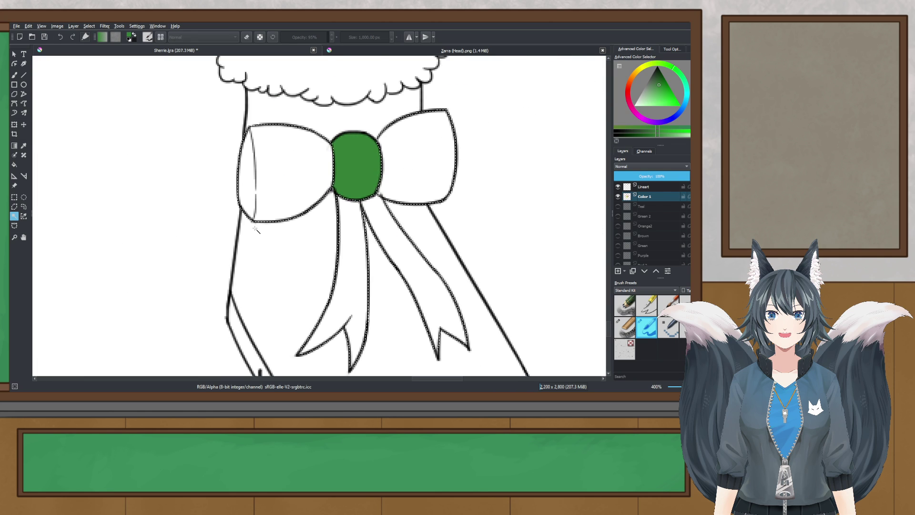
- Fill the selected loops and tails of both shoe bows with the lighter green sampled from the corset lacing
scroll(247, 229, "down", 3)
left_click_drag(244, 240, 272, 339)
scroll(248, 215, "down", 1)
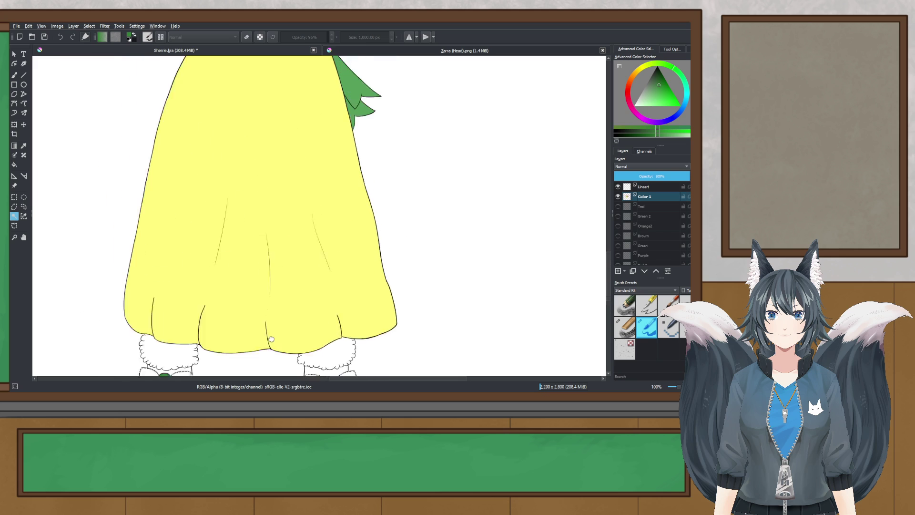
scroll(243, 230, "up", 3)
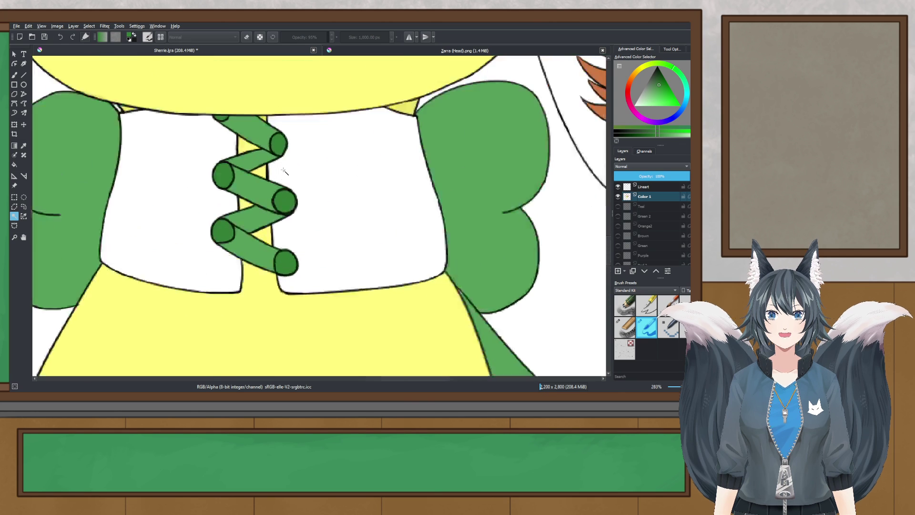
scroll(284, 171, "up", 1)
left_click(24, 145)
left_click(235, 198)
scroll(236, 199, "down", 4)
left_click_drag(305, 333, 277, 41)
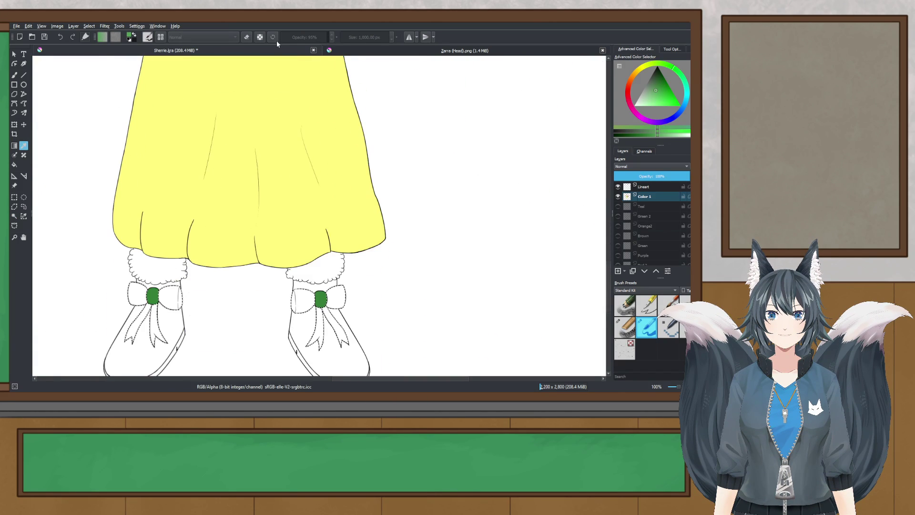
left_click(11, 78)
left_click_drag(176, 288, 235, 280)
scroll(324, 270, "down", 1)
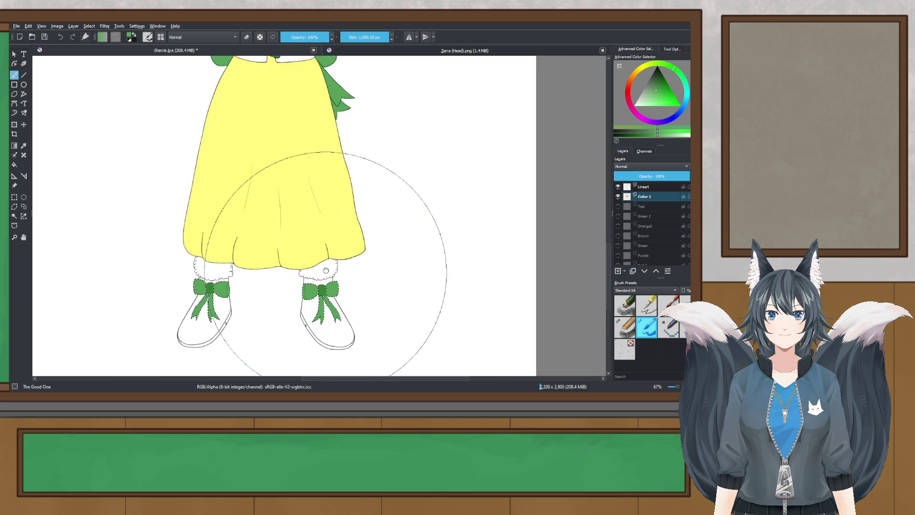
- Clear the selection around the shoe bows
left_click_drag(324, 270, 342, 180)
left_click(14, 197)
left_click(270, 203)
- Set the brush size to 2.01 px and fill the uncoloured gaps in the left shoe's ribbon tips with green
scroll(270, 203, "up", 3)
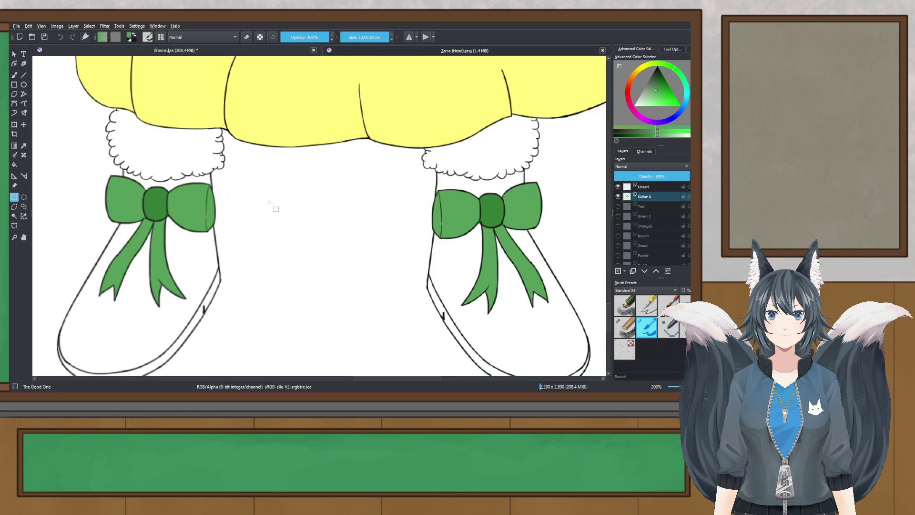
scroll(258, 267, "up", 1)
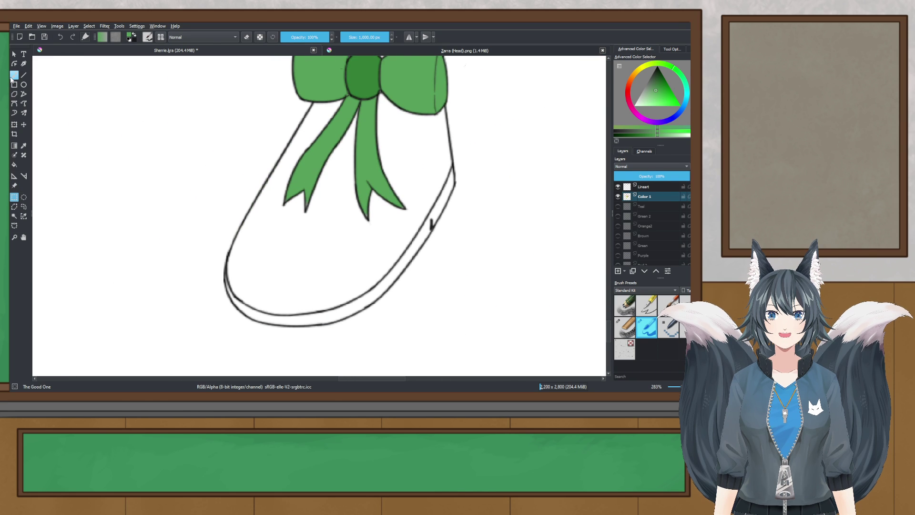
left_click_drag(364, 33, 330, 37)
scroll(390, 34, "up", 2)
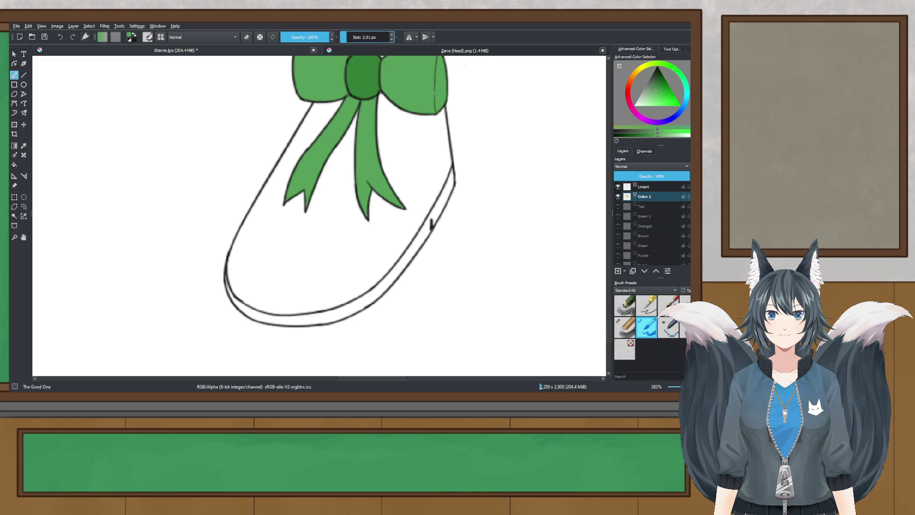
scroll(362, 203, "up", 4)
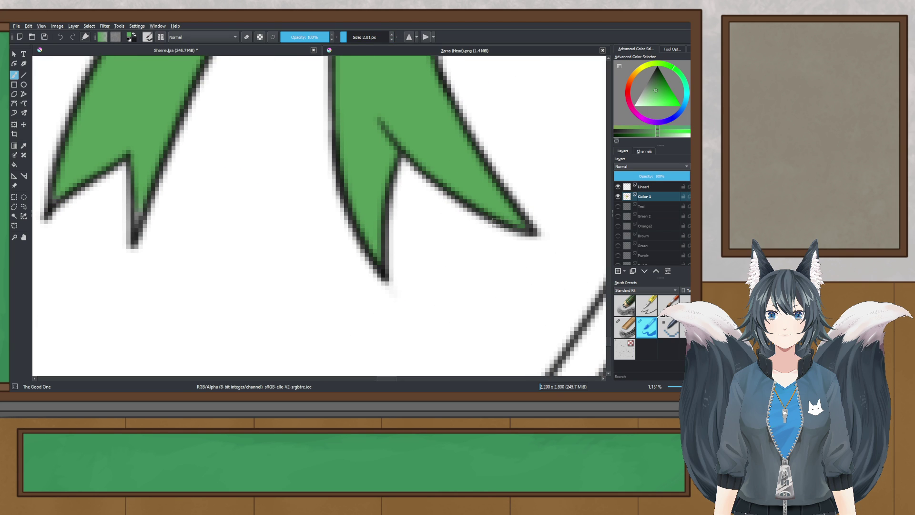
left_click_drag(148, 171, 320, 198)
scroll(223, 222, "up", 1)
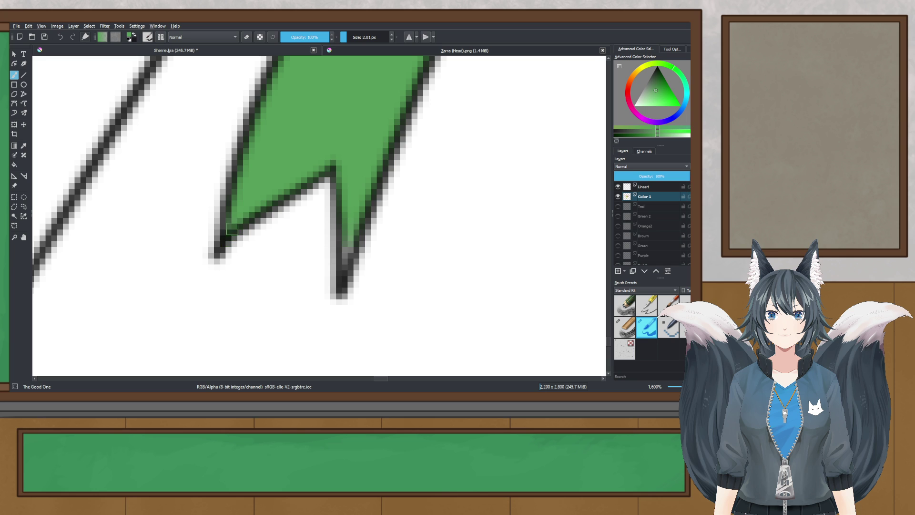
left_click_drag(339, 265, 358, 241)
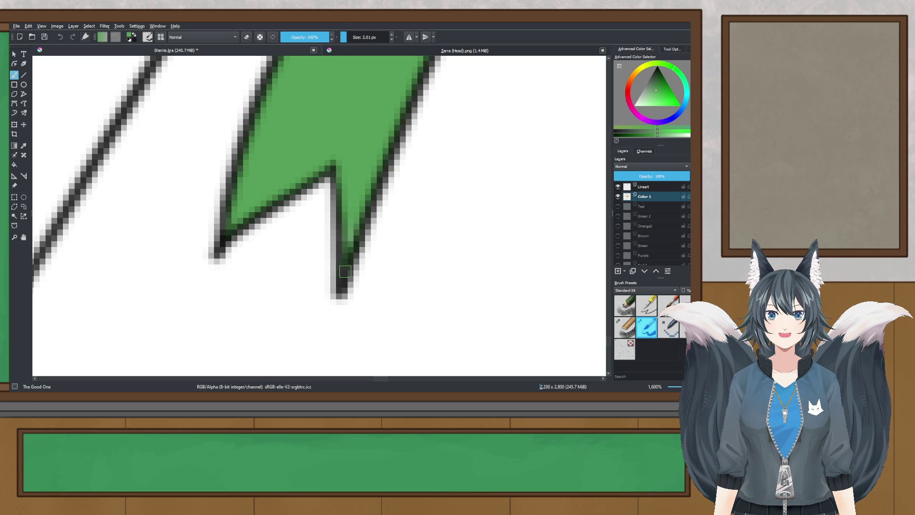
- Fill the uncoloured gaps in the right shoe's ribbon tips with green
scroll(345, 271, "down", 7)
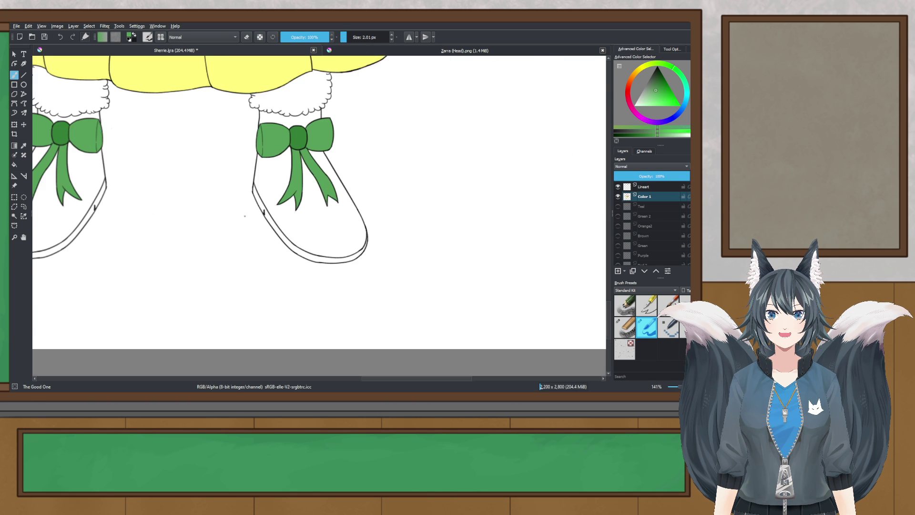
scroll(312, 194, "up", 8)
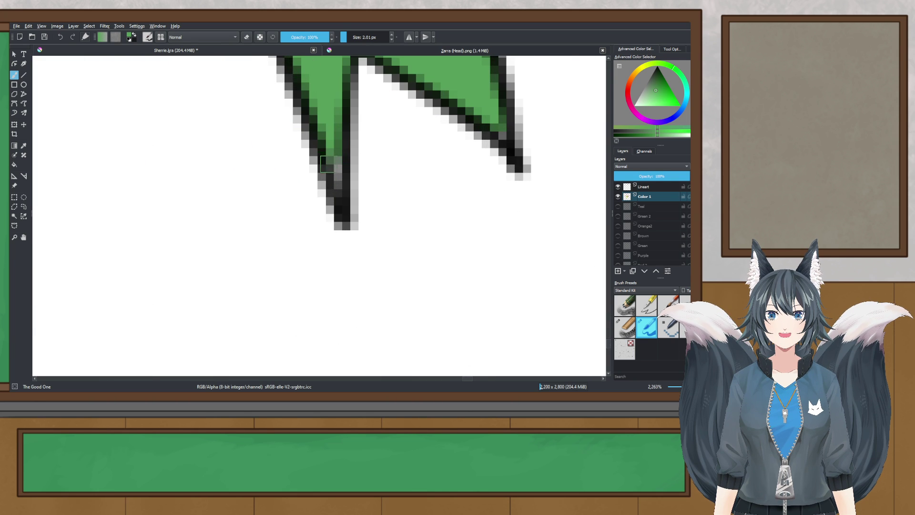
left_click_drag(328, 164, 336, 195)
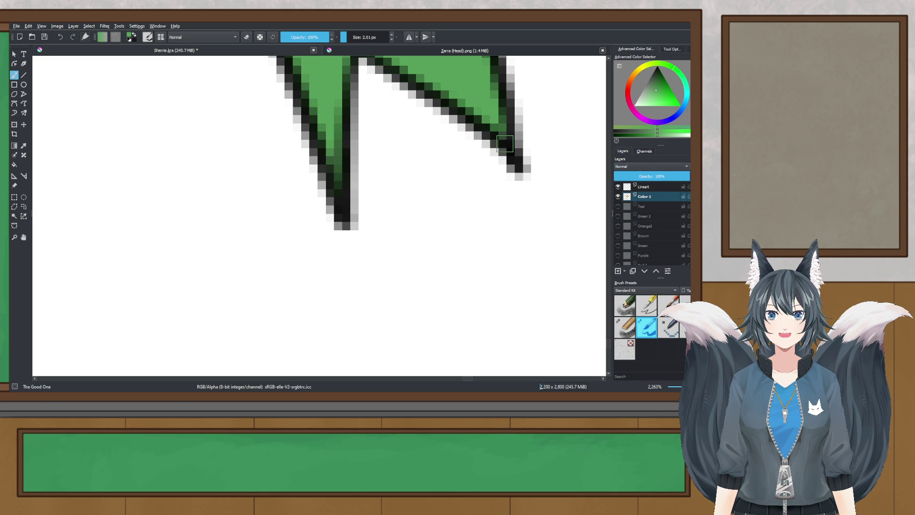
scroll(505, 143, "down", 5)
scroll(382, 145, "up", 5)
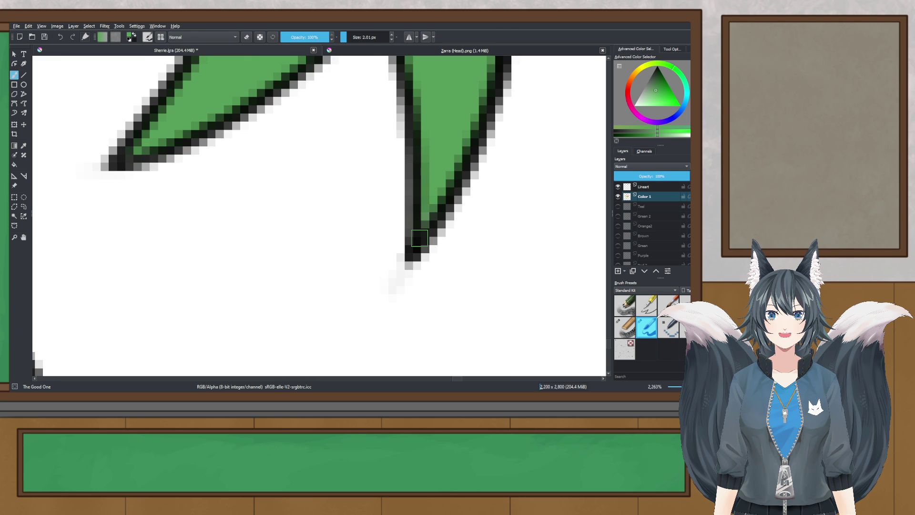
- Save the drawing with the coloured shoe bows
scroll(427, 212, "down", 15)
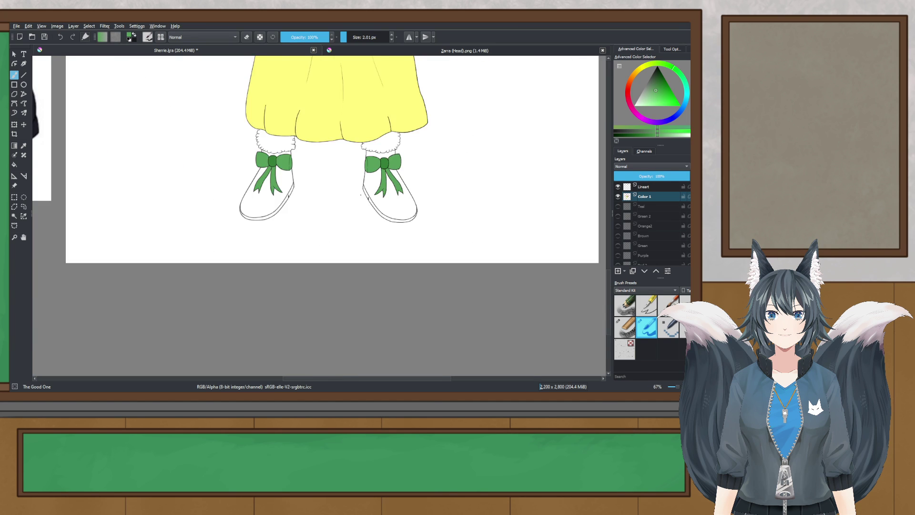
scroll(361, 257, "down", 2)
key("ctrl+s")
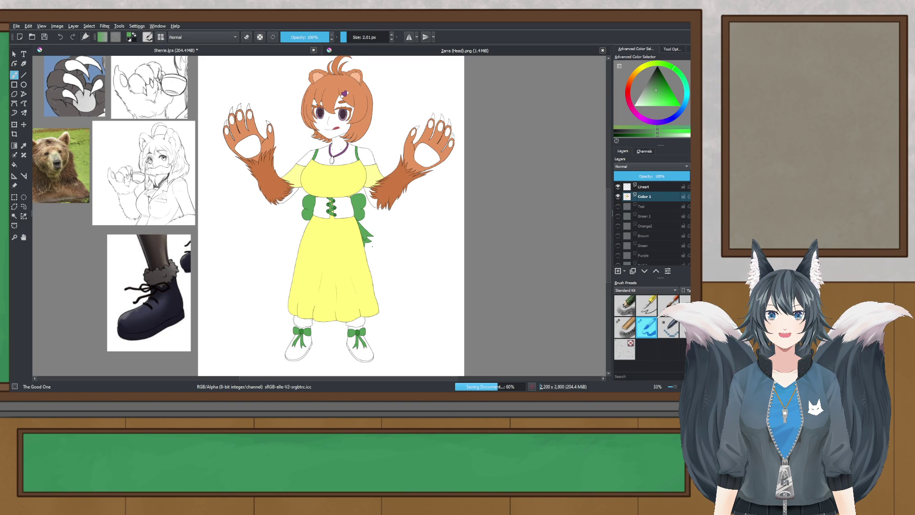
- Select both exposed ends of the band behind the heart hair clip
left_click_drag(368, 247, 313, 279)
scroll(294, 137, "up", 1)
scroll(285, 138, "up", 4)
left_click_drag(285, 138, 289, 208)
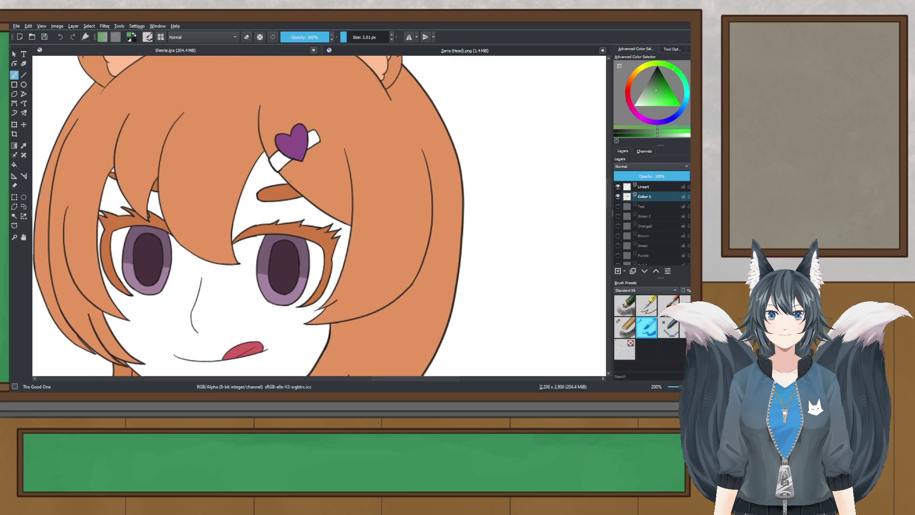
scroll(290, 181, "down", 4)
scroll(305, 171, "up", 2)
scroll(305, 174, "up", 1)
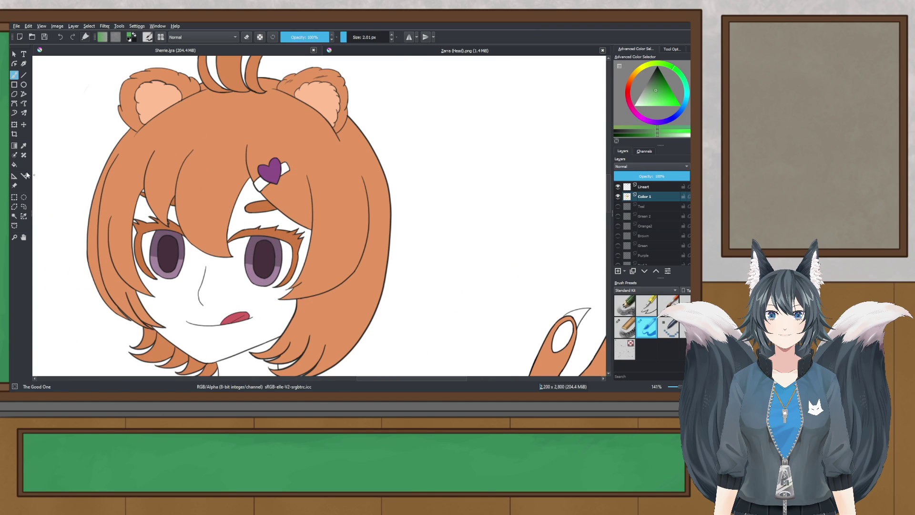
left_click(13, 217)
scroll(281, 200, "up", 3)
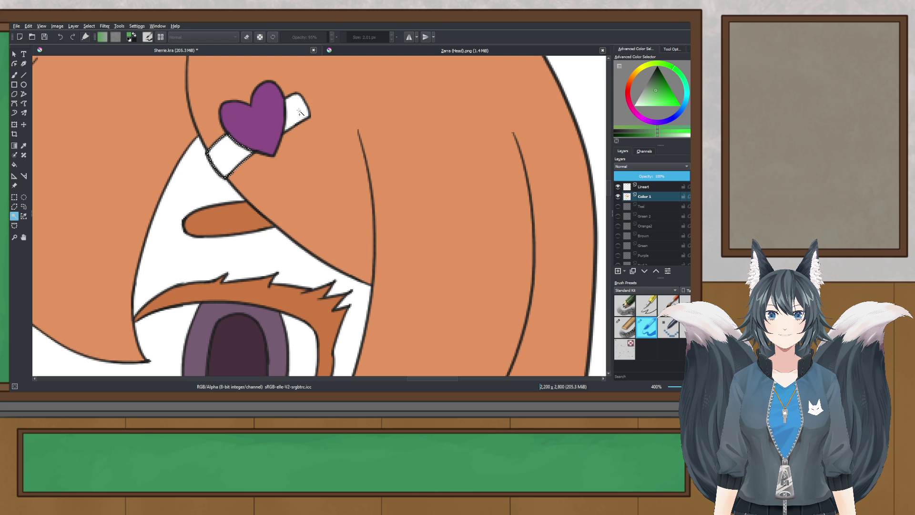
- Sample the light purple from the lower iris and set the brush size to 1,000 px
left_click(24, 145)
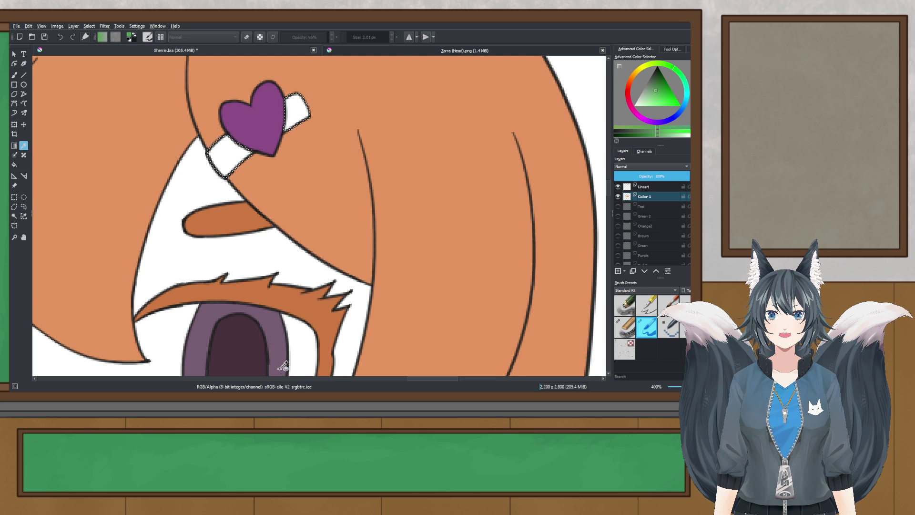
scroll(273, 270, "down", 1)
left_click(273, 269)
scroll(99, 216, "down", 1)
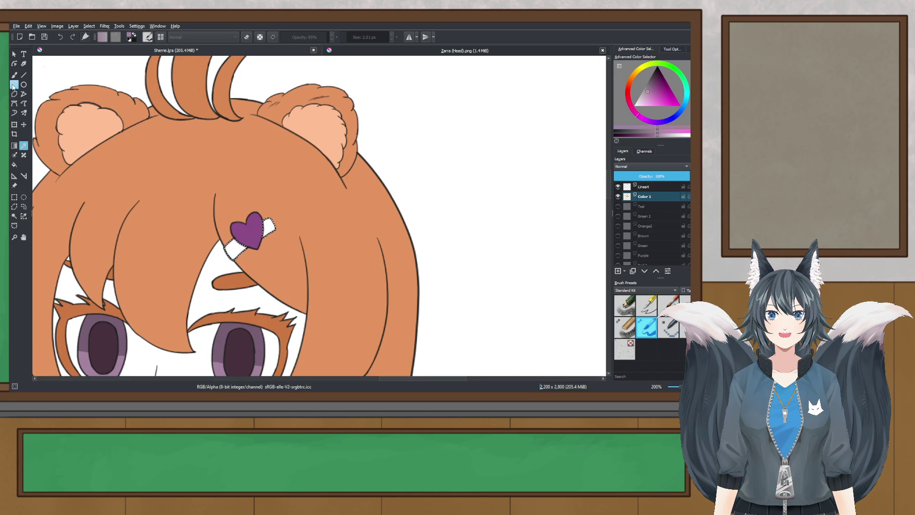
left_click(14, 75)
left_click_drag(376, 34, 428, 64)
- Fill the hair clip's band with the sampled purple, clear the selection, and undo both changes
left_click(191, 239)
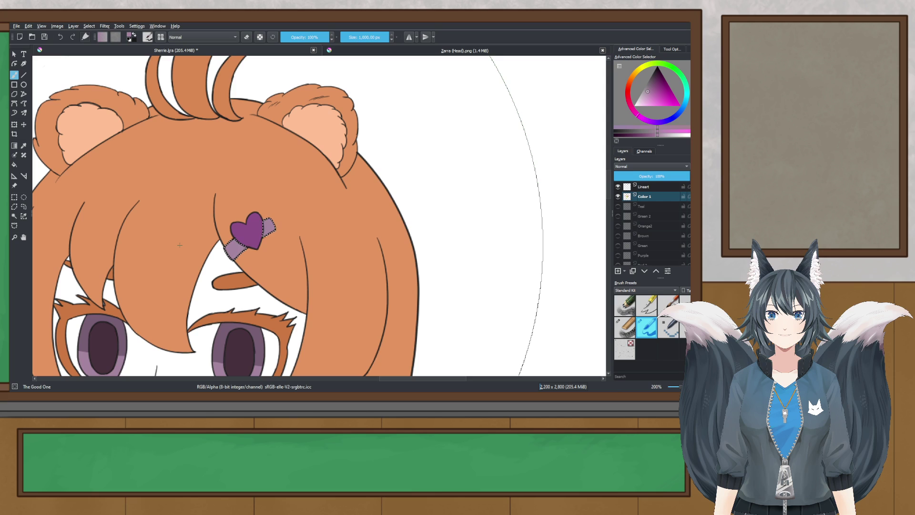
scroll(191, 238, "down", 2)
left_click(11, 198)
scroll(329, 228, "down", 2)
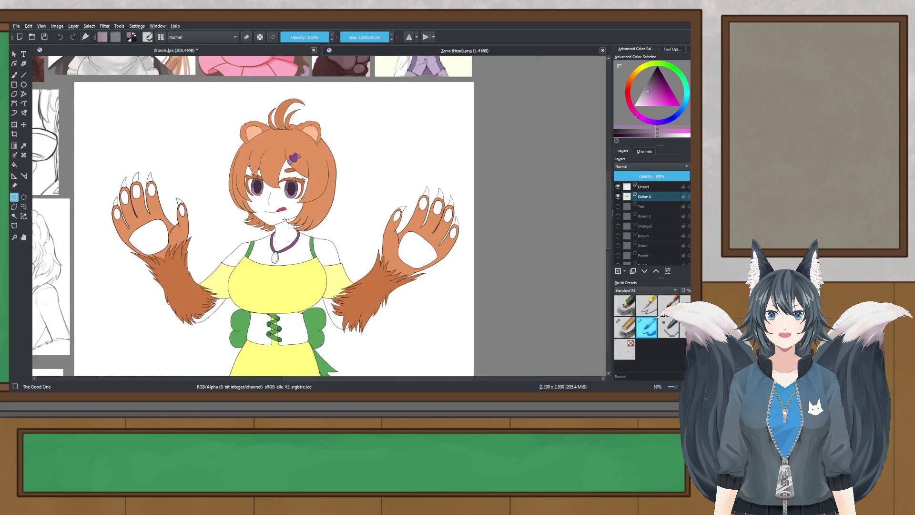
scroll(329, 228, "up", 1)
scroll(324, 223, "up", 2)
key("ctrl+z")
key("ctrl+z")
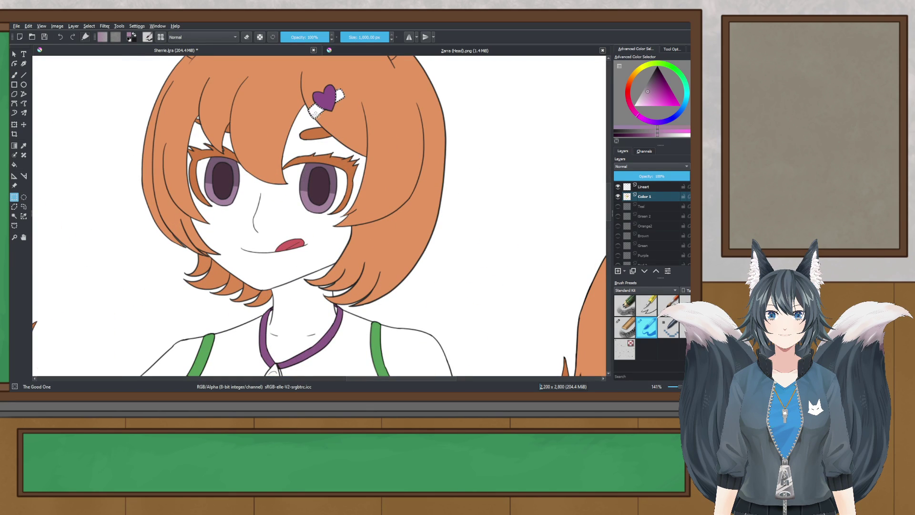
- Fill the hair clip's band with a slightly lighter purple, clear the selection, and save the drawing
left_click_drag(324, 223, 309, 343)
left_click(647, 95)
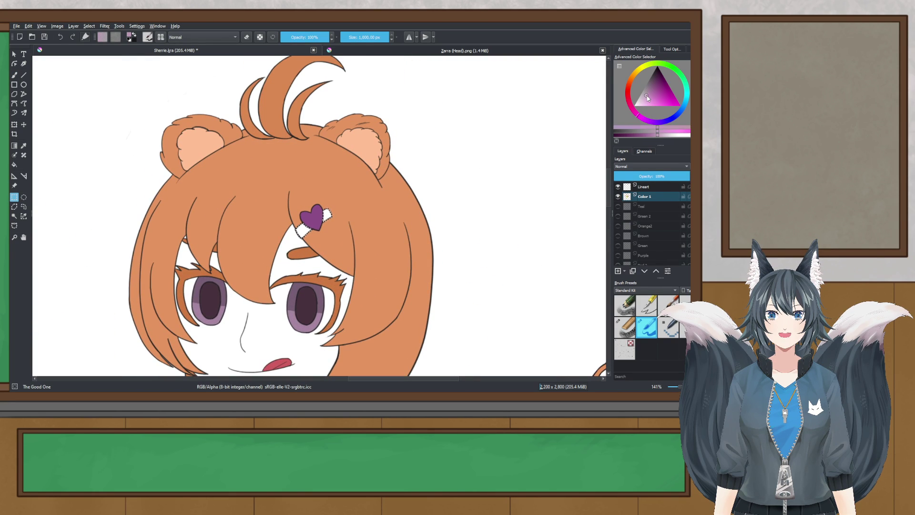
left_click(14, 75)
scroll(295, 229, "down", 4)
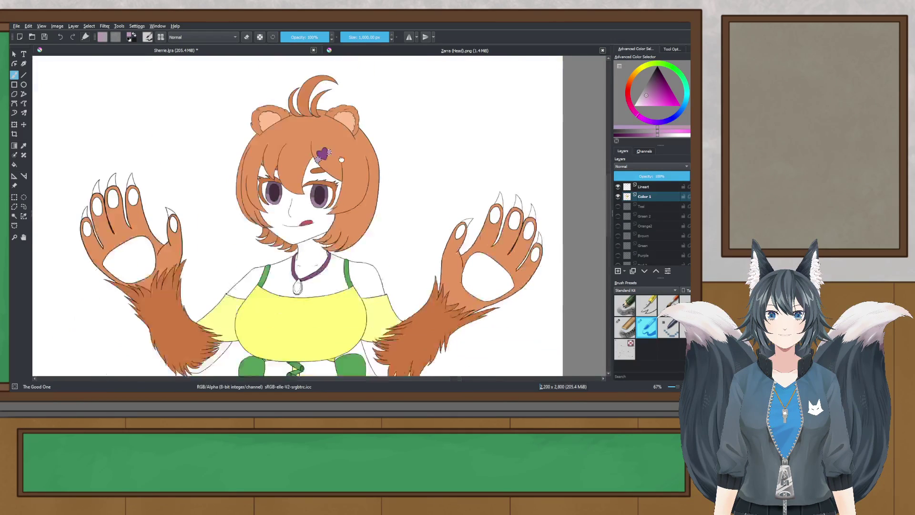
left_click(23, 197)
scroll(309, 190, "down", 3)
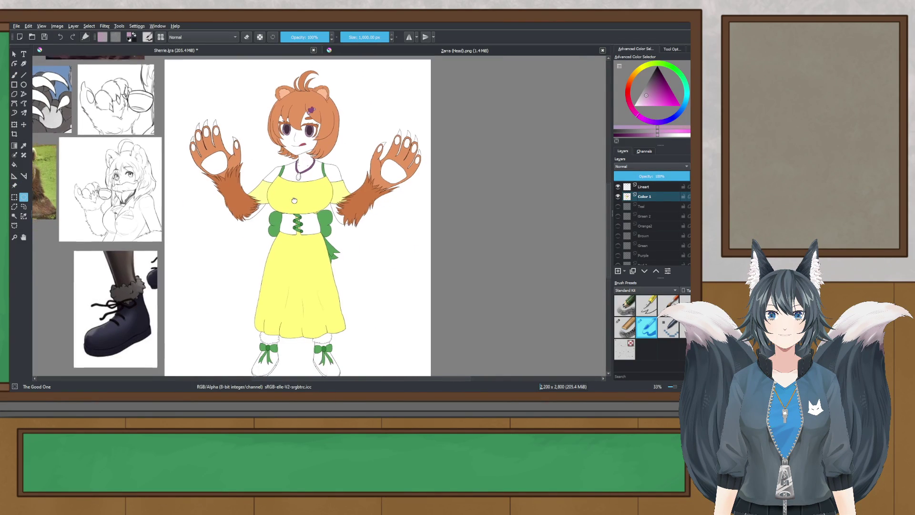
key("ctrl+s")
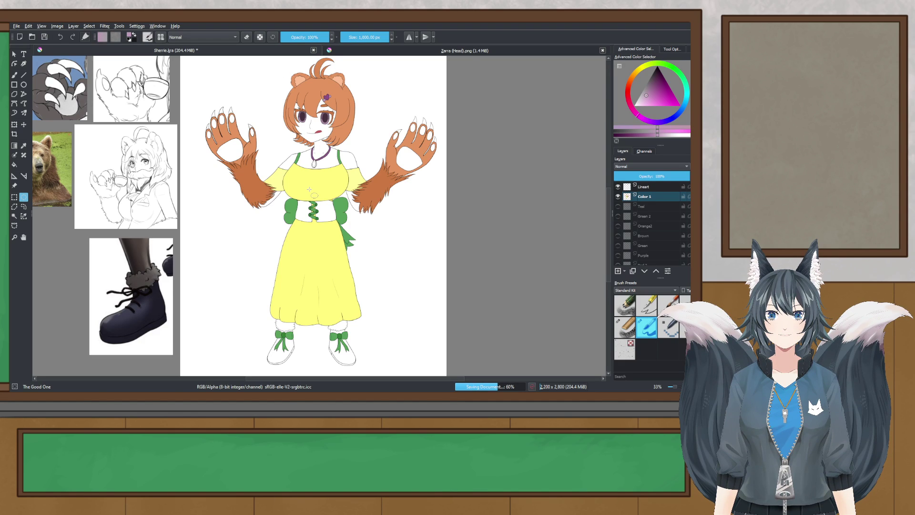
- Sample the dark purple of the pupil and darken it to a near-black shade
scroll(310, 189, "up", 2, "ctrl")
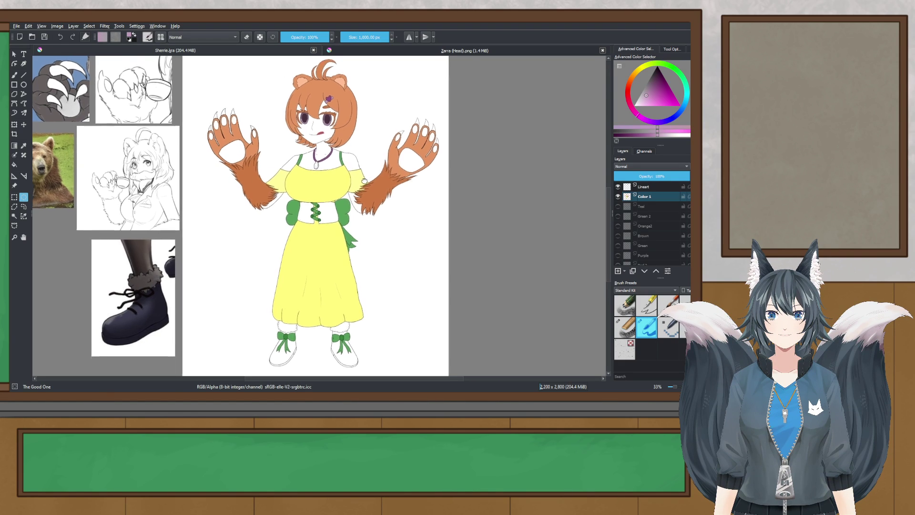
scroll(329, 204, "down", 1)
left_click_drag(336, 242, 337, 262)
scroll(361, 113, "up", 3)
key("p")
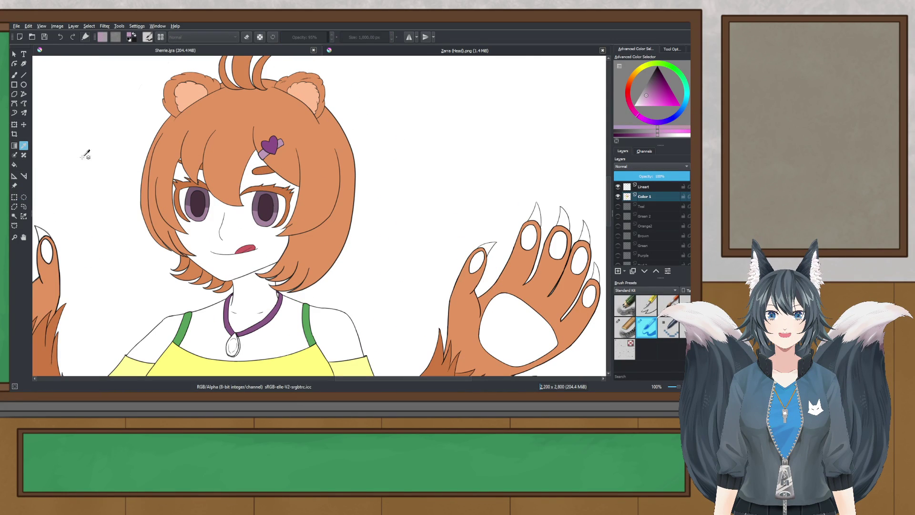
left_click(266, 207)
left_click(657, 75)
left_click(657, 74)
- Select the two white corset panels on either side of the green lacing
scroll(322, 197, "down", 2)
left_click_drag(293, 312, 289, 164)
scroll(290, 160, "up", 2, "ctrl")
left_click(14, 226)
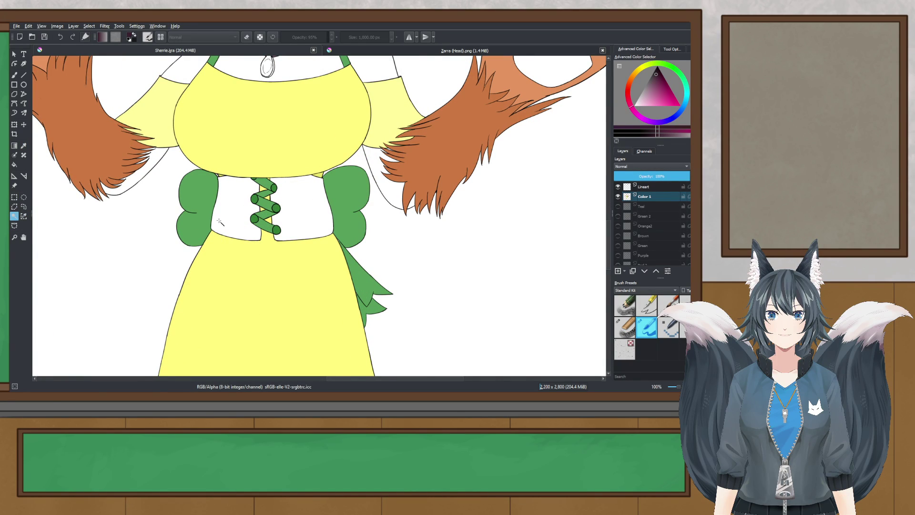
scroll(219, 222, "up", 2, "ctrl")
left_click(403, 180)
- Fill the selected corset panels with the near-black purple and undo the fill
left_click(14, 74)
scroll(321, 122, "down", 4, "ctrl")
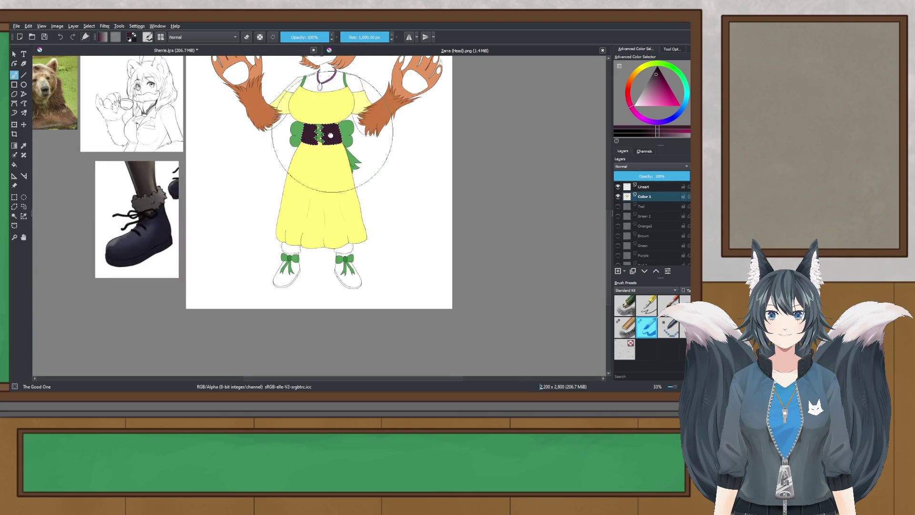
scroll(315, 143, "up", 3, "ctrl")
left_click_drag(295, 157, 313, 208)
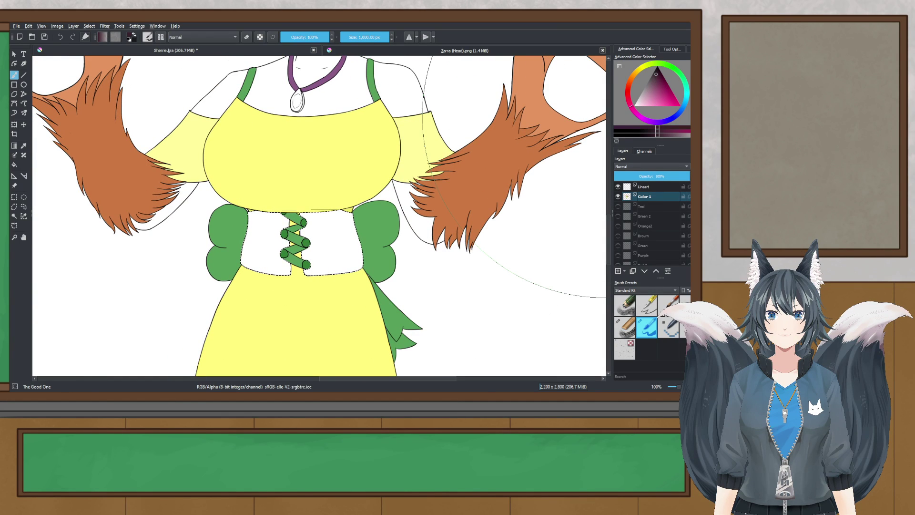
- Choose a deep magenta-purple as the painting colour for the corset
left_click(638, 116)
left_click(647, 96)
left_click_drag(324, 96, 357, 47)
left_click(27, 144)
scroll(291, 223, "up", 4)
left_click(314, 221)
scroll(314, 221, "down", 5)
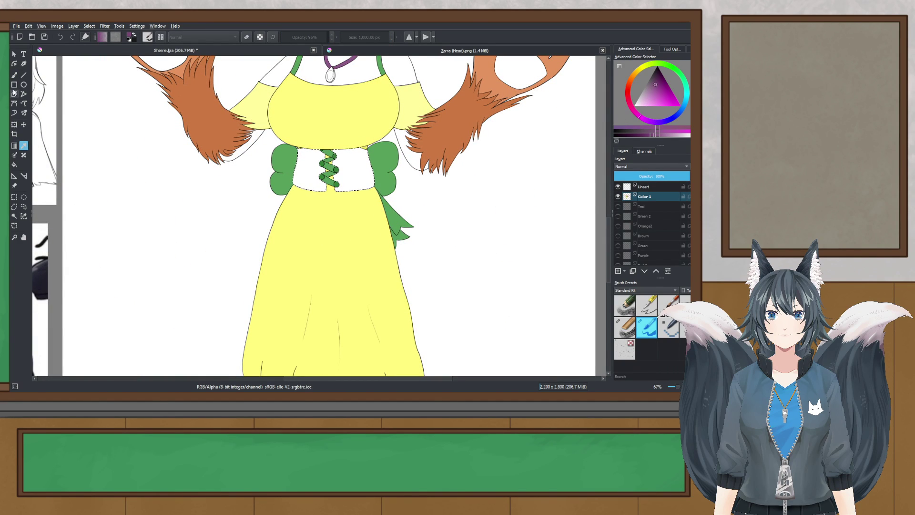
- Fill the corset panels with the deep purple, clear the selection, and undo the fill
left_click(15, 76)
left_click(356, 159)
scroll(356, 159, "down", 2)
left_click_drag(356, 159, 320, 204)
left_click(12, 197)
left_click_drag(213, 190, 190, 196)
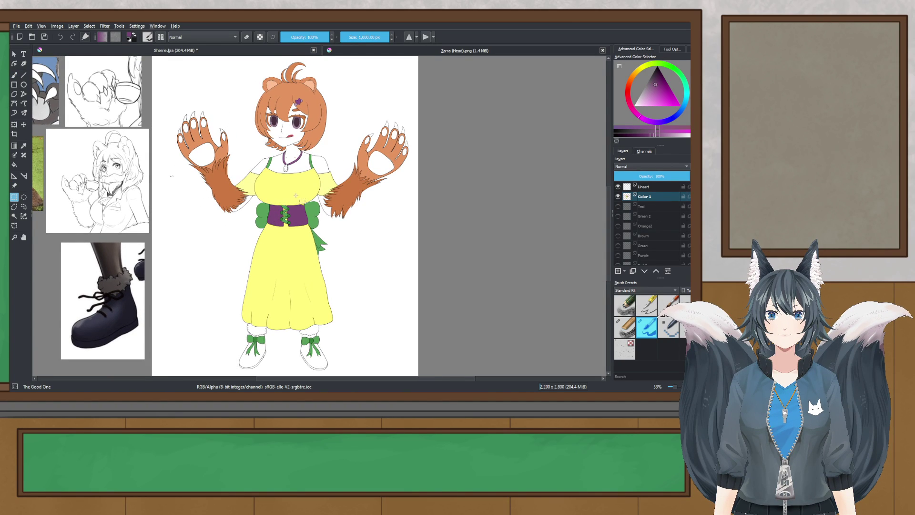
left_click_drag(306, 188, 314, 169)
key("ctrl+z")
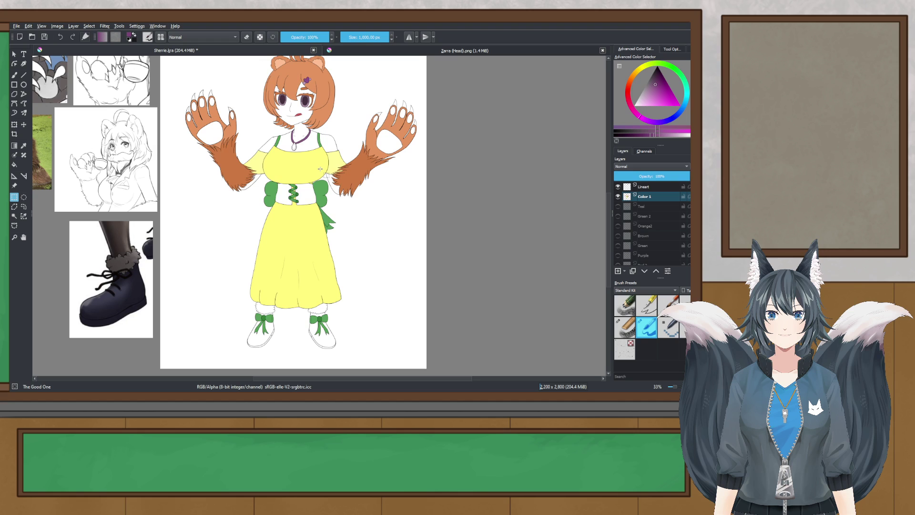
- Sample the darker purple from the upper part of the iris
scroll(292, 212, "up", 5)
left_click_drag(292, 212, 256, 241)
scroll(127, 124, "down", 3)
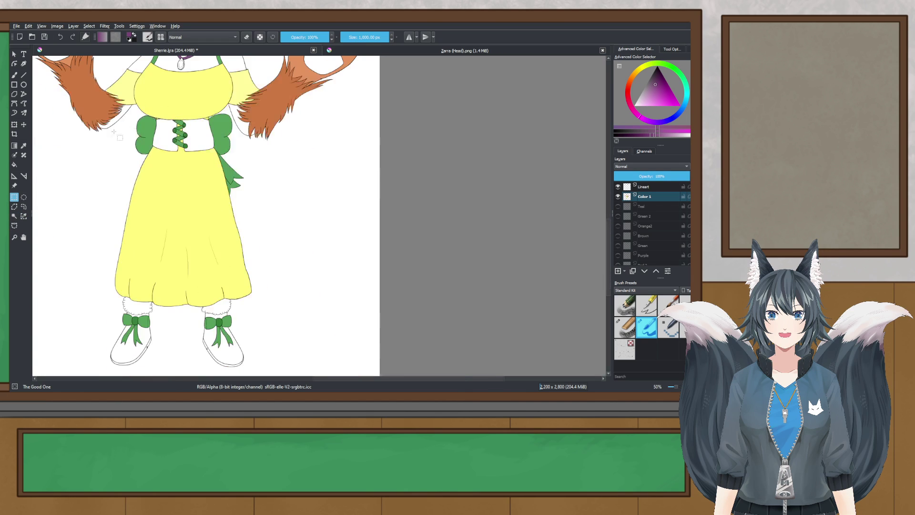
left_click(24, 147)
scroll(177, 81, "down", 1)
left_click_drag(190, 76, 255, 264)
scroll(253, 259, "up", 4)
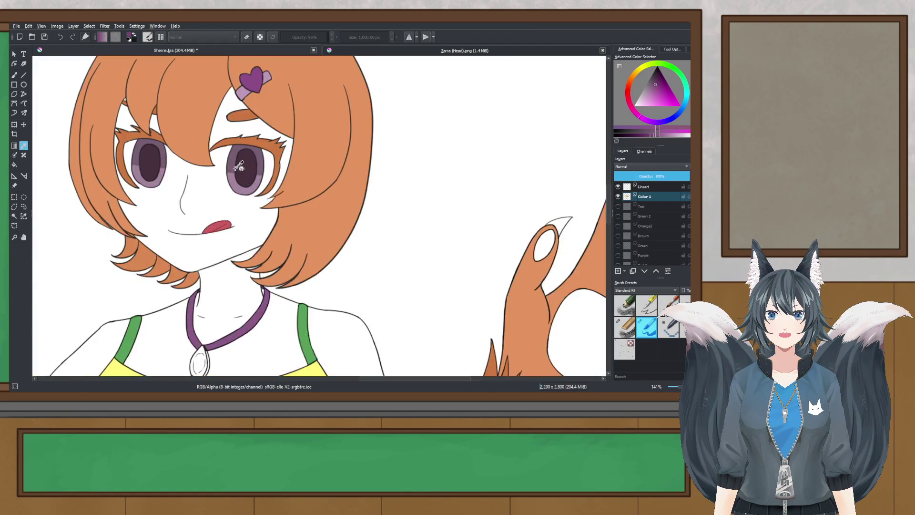
scroll(240, 158, "up", 2)
left_click(231, 161)
scroll(223, 166, "down", 4)
left_click_drag(242, 336, 279, 152)
scroll(282, 162, "up", 2)
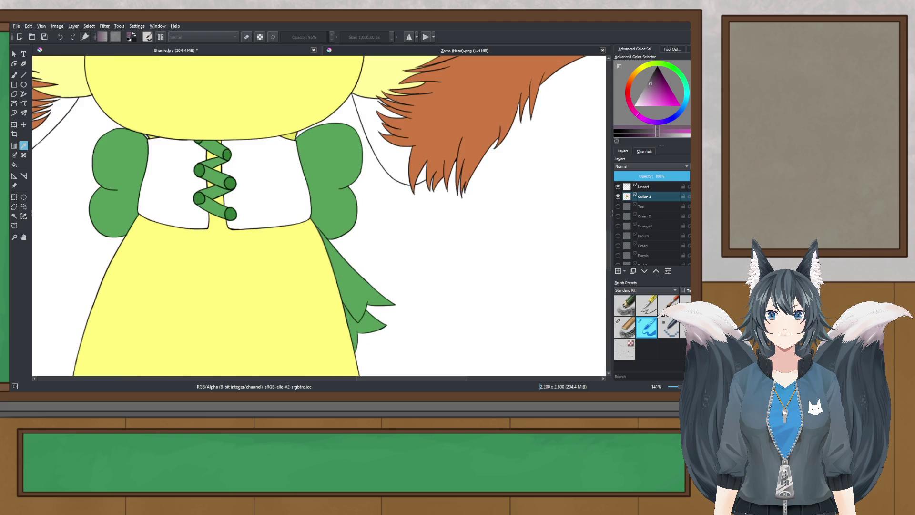
- Pick a deeper purple and select both white corset panels
left_click(655, 85)
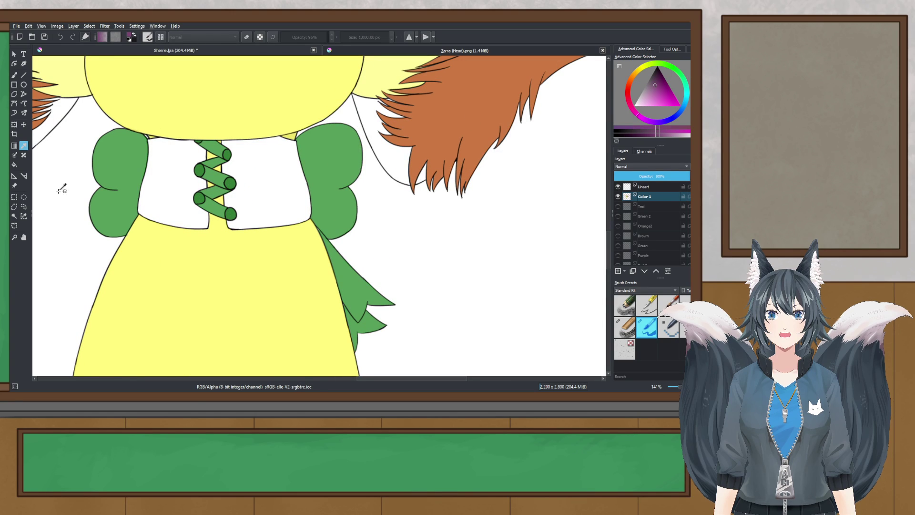
scroll(181, 158, "up", 1)
left_click(294, 165, "shift")
- Try the deeper purple as a fill on the selected corset panels and undo it
left_click(14, 75)
left_click(239, 157)
scroll(239, 157, "down", 4)
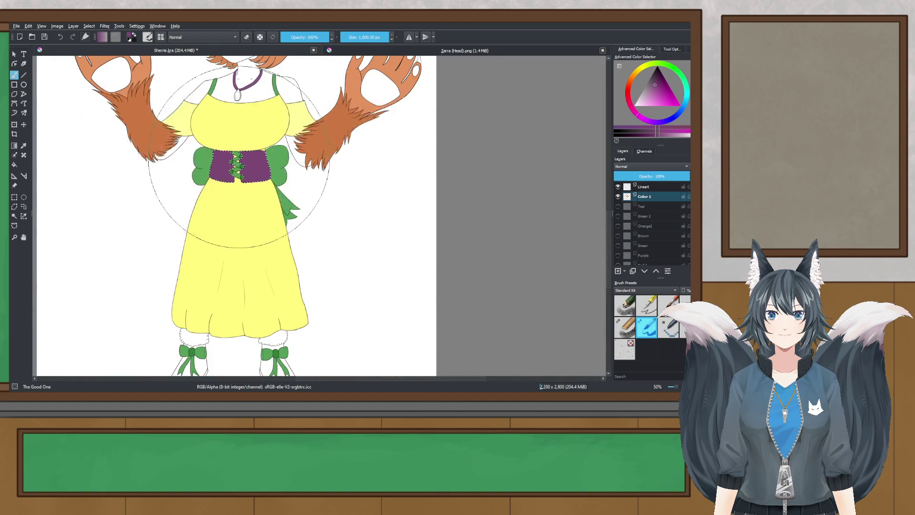
left_click_drag(232, 179, 254, 218)
key("ctrl+z")
- Try a lighter mid-purple fill on the corset panels, clear the selection, and revert both changes
left_click(653, 90)
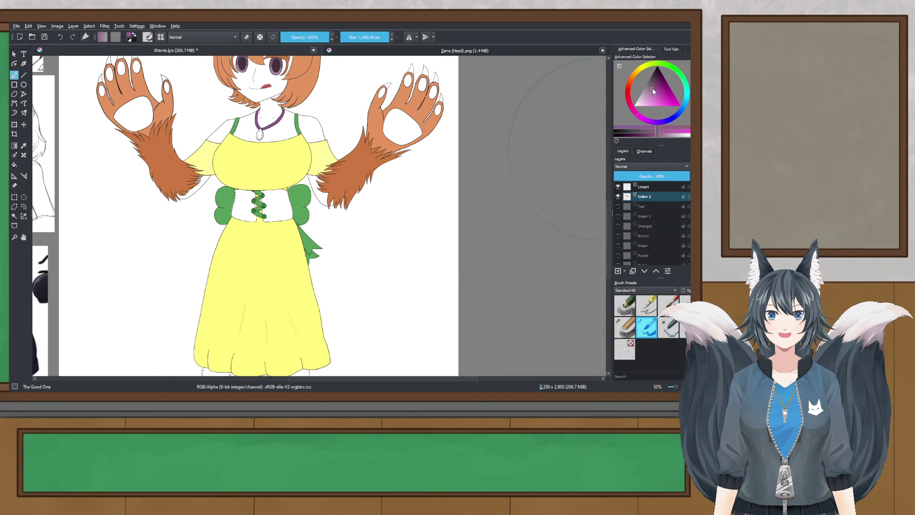
key("shift+BackSpace")
scroll(265, 214, "up", 2)
scroll(264, 205, "down", 3)
key("j")
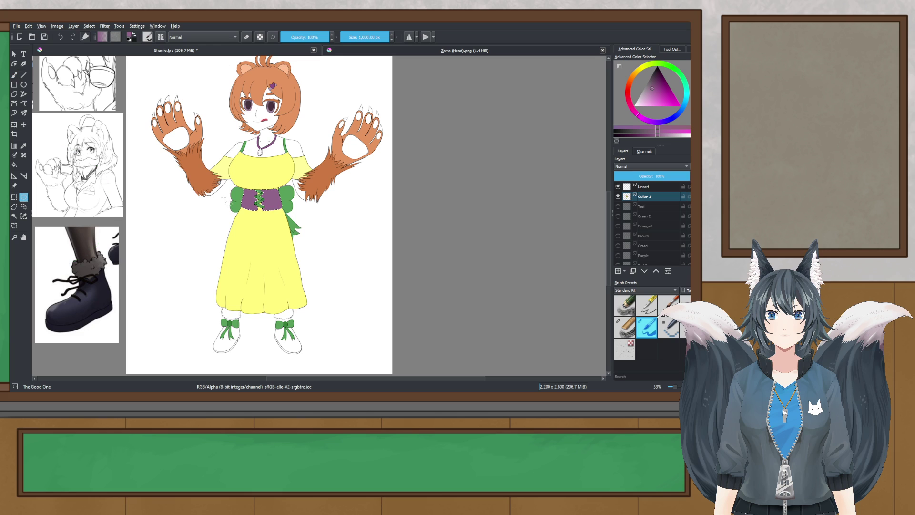
left_click(224, 198)
scroll(223, 197, "down", 2)
scroll(218, 214, "up", 2)
left_click_drag(218, 214, 251, 239)
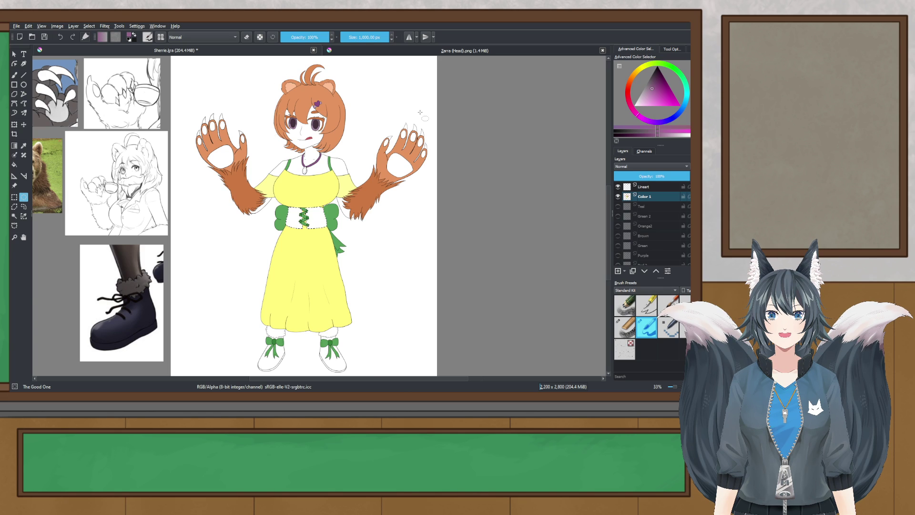
- Sample the upper iris purple, then replace it with the lighter purple of the lower iris
key("1")
scroll(429, 167, "down", 2)
scroll(233, 125, "up", 4)
left_click(24, 146)
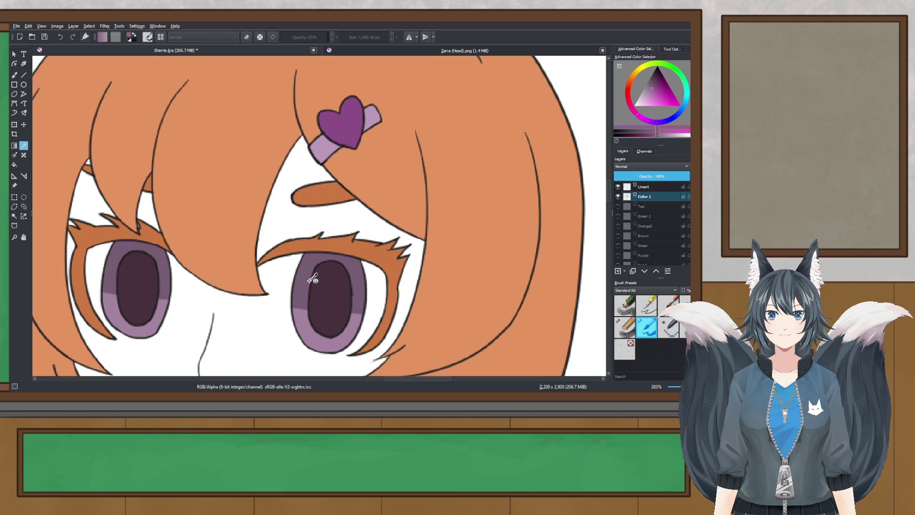
left_click(309, 280)
scroll(309, 281, "down", 5)
left_click_drag(309, 280, 298, 228)
scroll(304, 234, "up", 5)
left_click(309, 255)
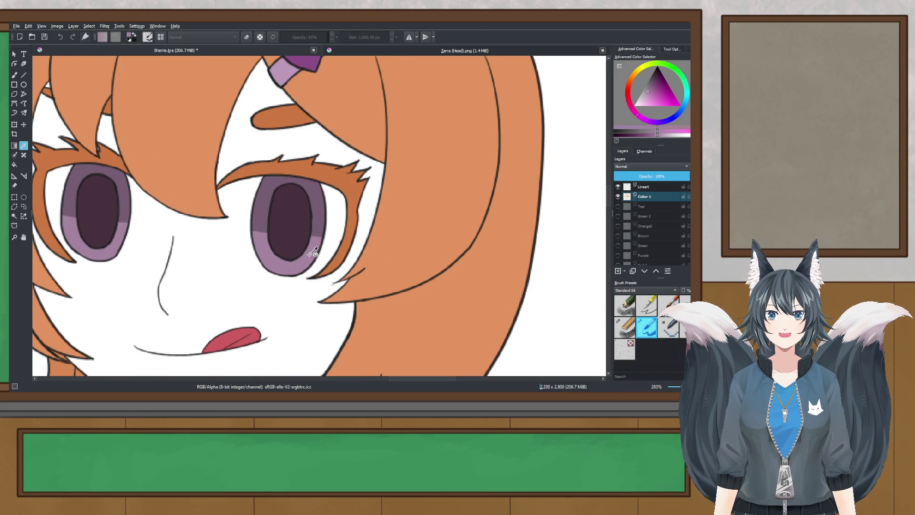
- Fill the selected corset panels with the sampled light purple, clear the selection, and undo both changes
scroll(309, 255, "down", 4)
left_click_drag(309, 281, 280, 58)
left_click(14, 75)
left_click(221, 164)
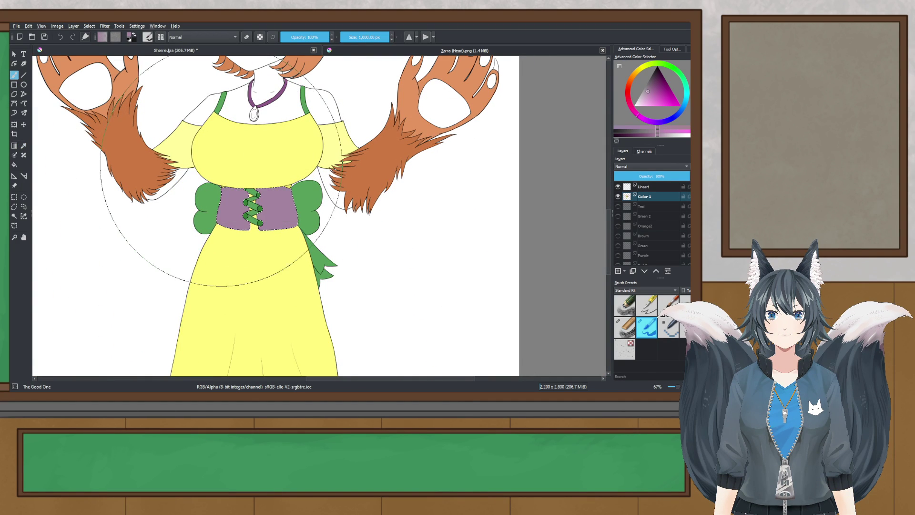
key("j")
scroll(206, 218, "down", 3)
scroll(206, 218, "up", 1)
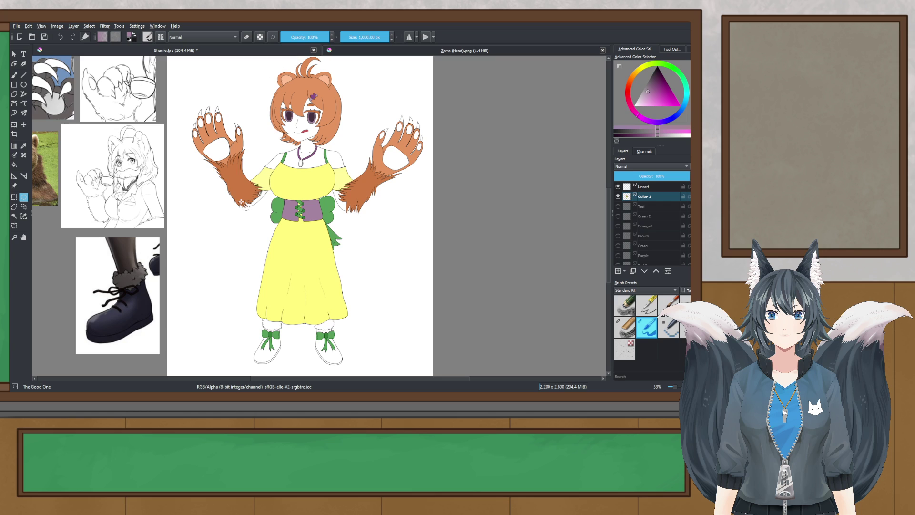
scroll(141, 218, "up", 3)
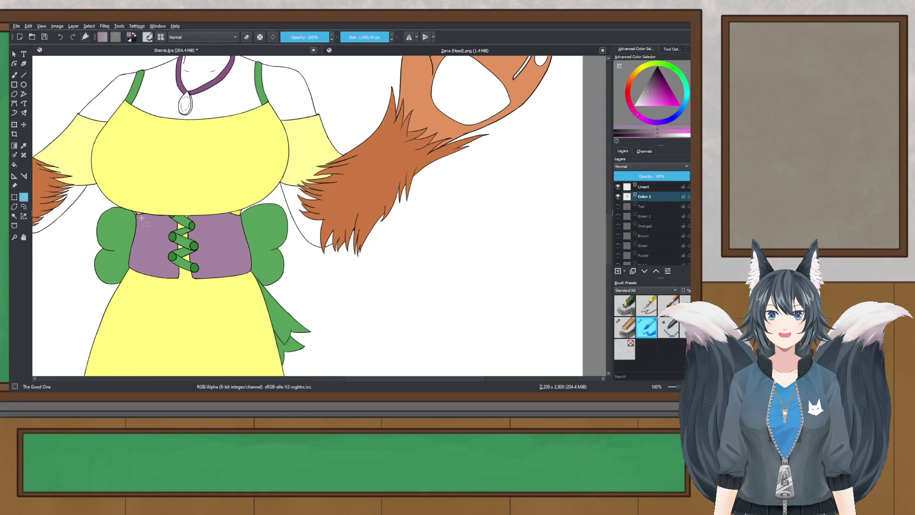
key("ctrl+z")
key("ctrl+z")
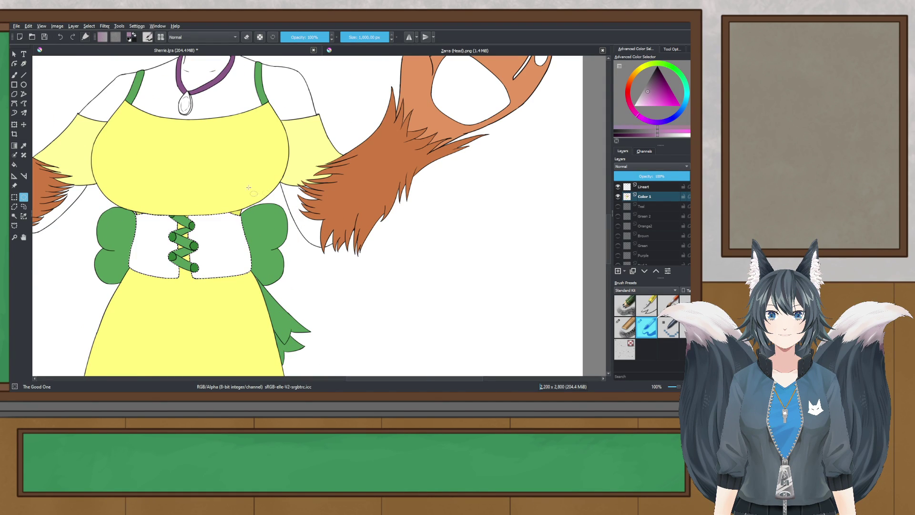
- Choose a slightly darker muted purple and fill the selected corset panels with it
left_click(653, 136)
key("b")
left_click(191, 242)
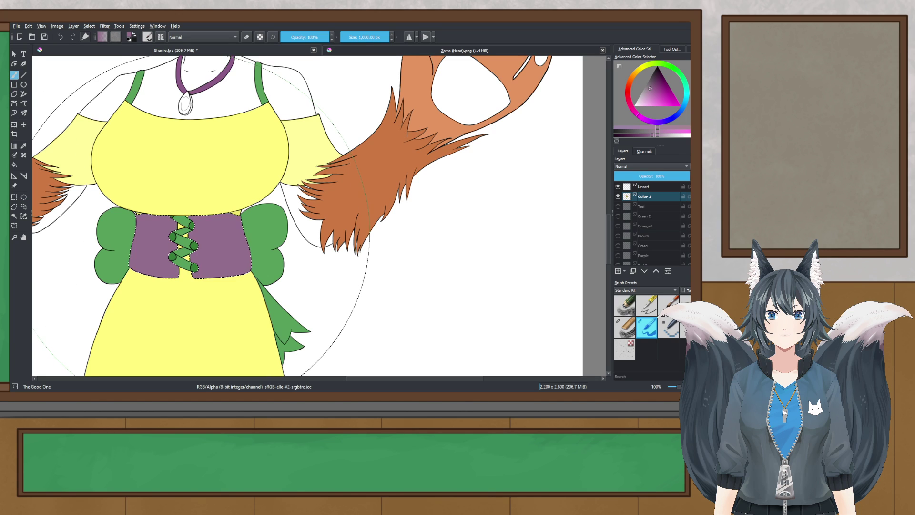
- Undo the muted purple fill on the corset panels and try a brighter pinkish purple on them
scroll(194, 233, "down", 2)
scroll(192, 223, "up", 2)
key("ctrl+z")
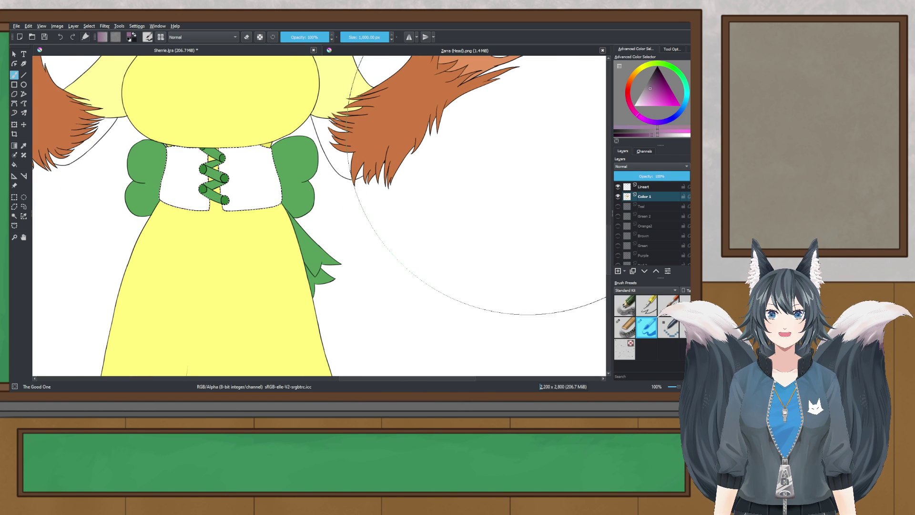
left_click(649, 97)
left_click(139, 205)
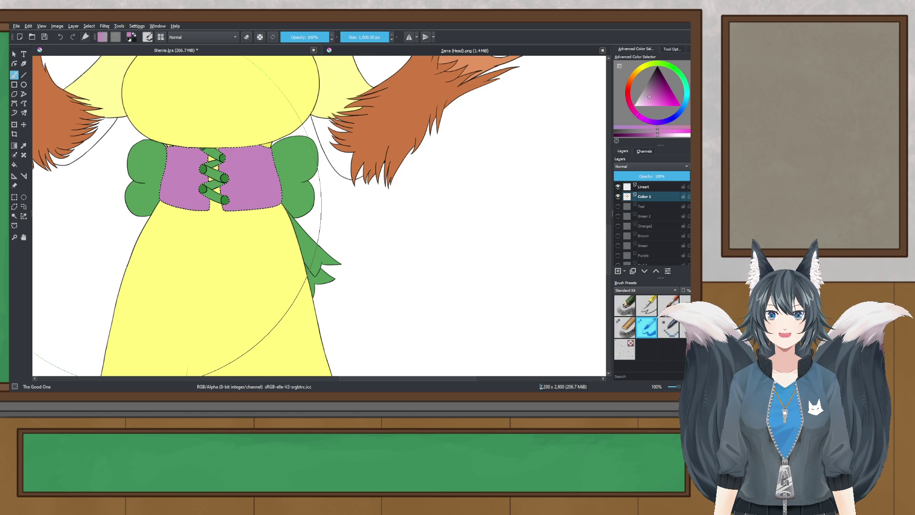
scroll(140, 205, "down", 2)
left_click_drag(140, 204, 243, 199)
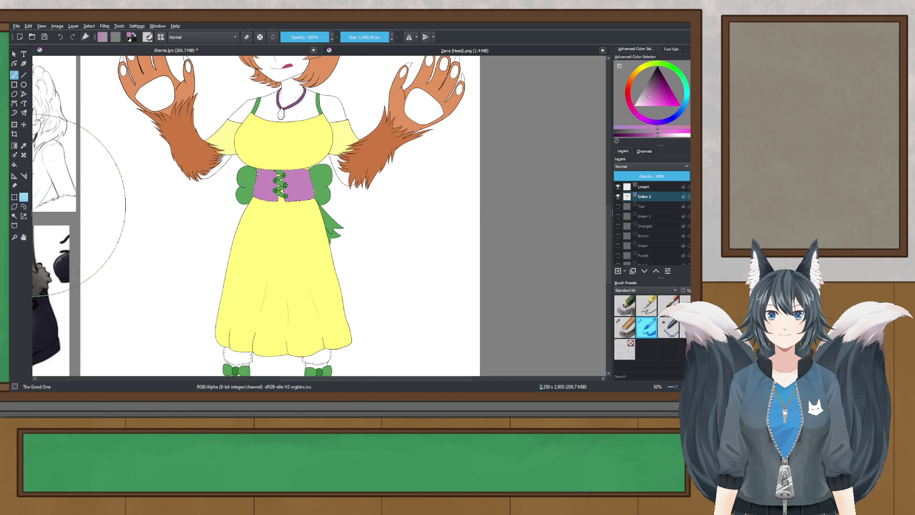
- Replace the corset panels' pinkish-purple fill with a greyer, muted mauve and save the drawing
key("ctrl+z")
left_click(647, 91)
left_click(275, 243)
scroll(305, 187, "up", 3)
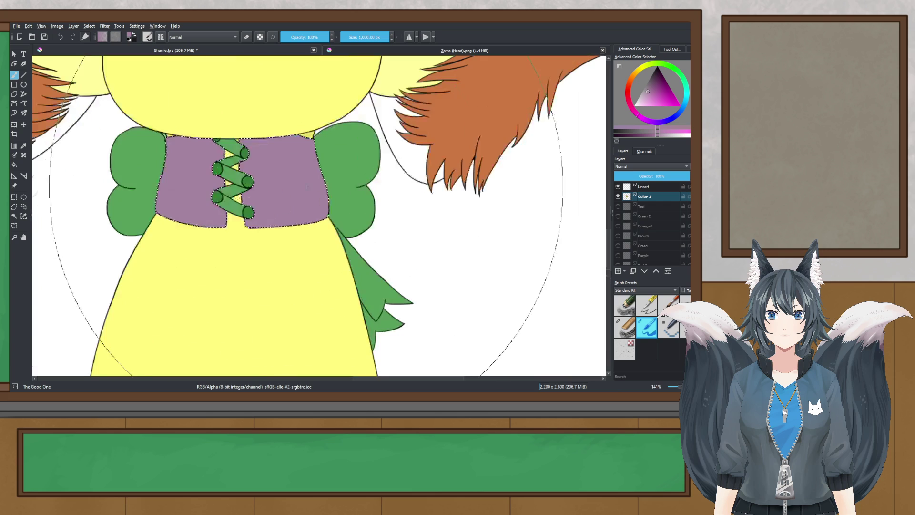
scroll(268, 182, "down", 4)
key("ctrl+s")
left_click_drag(278, 206, 303, 230)
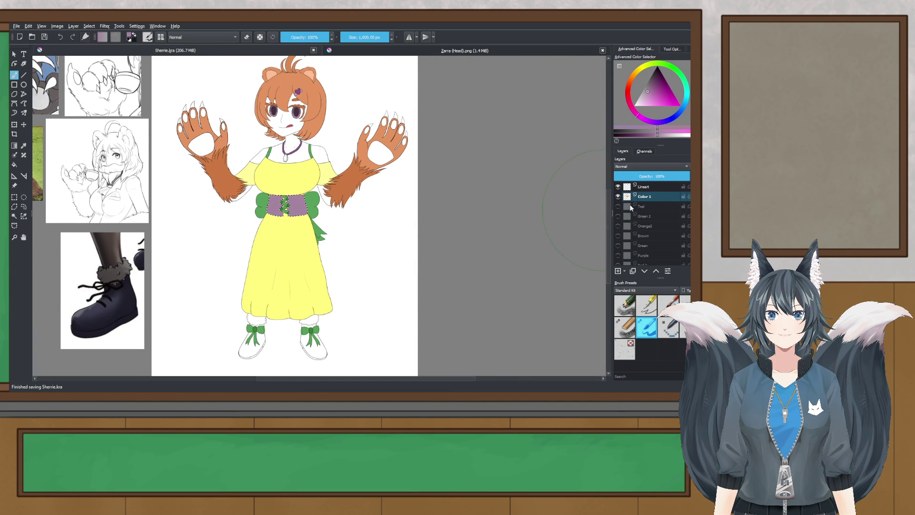
- Toggle the visibility of the Color 1 layer and review how the mauve corset suits the whole character
left_click(618, 197)
left_click(619, 197)
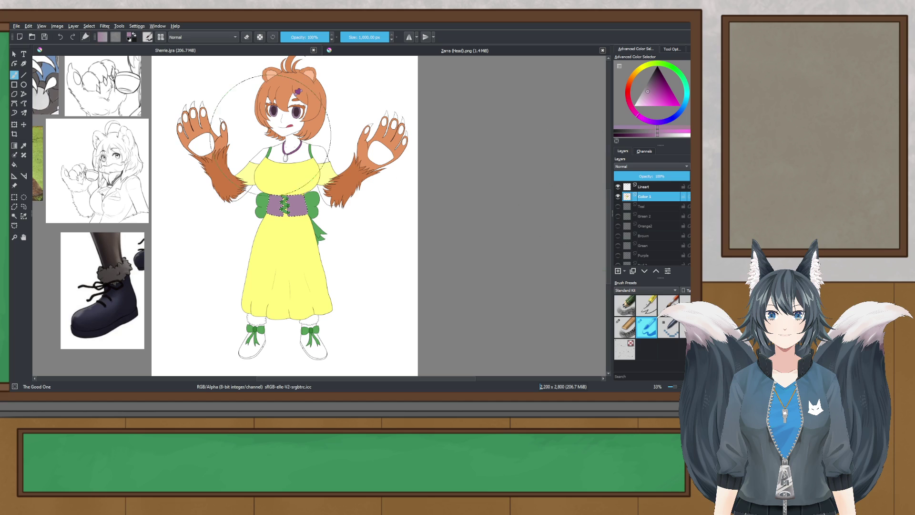
scroll(254, 62, "up", 1)
scroll(379, 176, "down", 1)
scroll(379, 143, "up", 1)
scroll(379, 124, "down", 1)
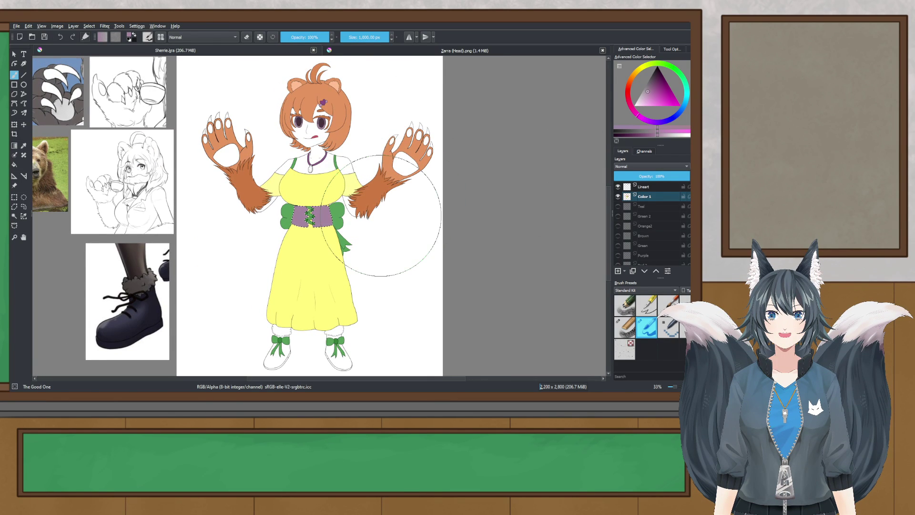
left_click_drag(349, 195, 352, 188)
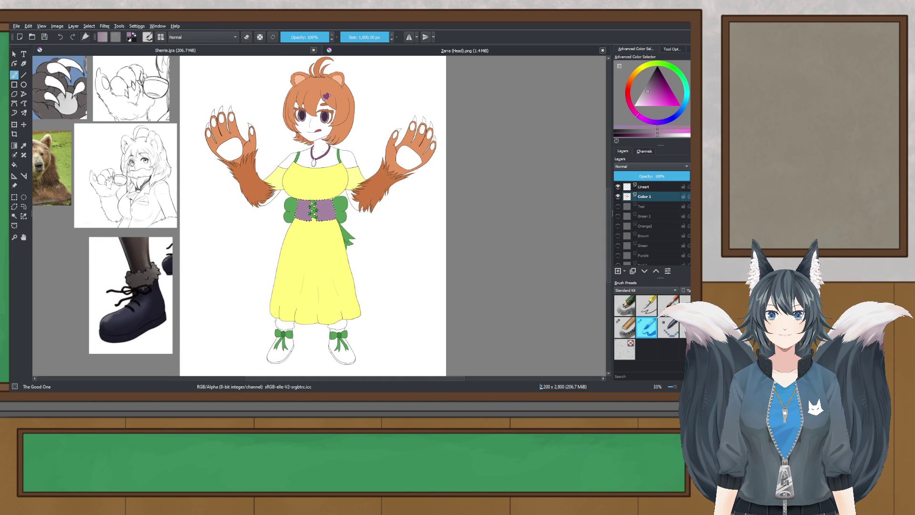
- Undo the mauve fill on the corset panels, clear the selection, and save the drawing
key("ctrl+z")
scroll(338, 208, "up", 1)
left_click(24, 197)
left_click(194, 154)
scroll(195, 155, "down", 2)
left_click_drag(195, 154, 202, 157)
scroll(202, 157, "up", 2)
key("ctrl+s")
scroll(353, 186, "down", 2)
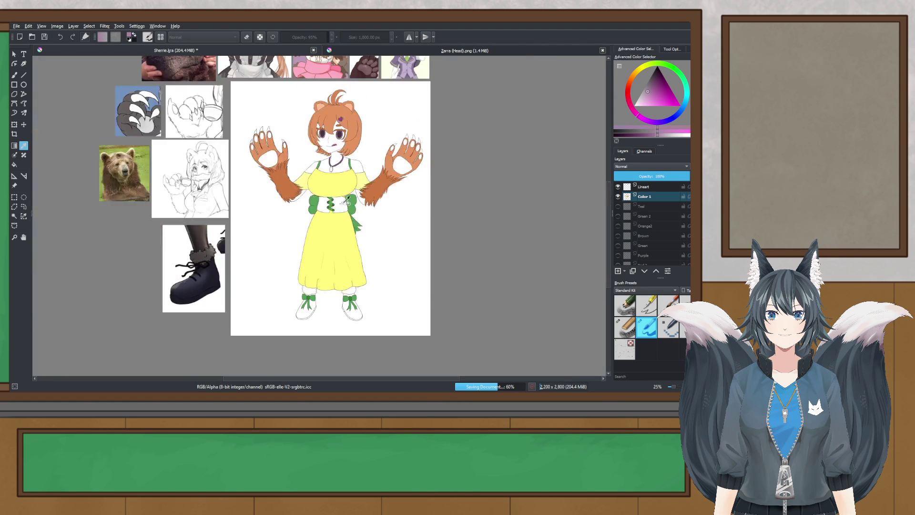
- Sample the light purple from the character's iris
scroll(324, 236, "up", 1)
left_click_drag(320, 240, 316, 310)
left_click_drag(297, 116, 308, 192)
scroll(326, 156, "up", 5)
left_click(326, 155)
scroll(330, 152, "down", 5)
scroll(190, 235, "up", 1)
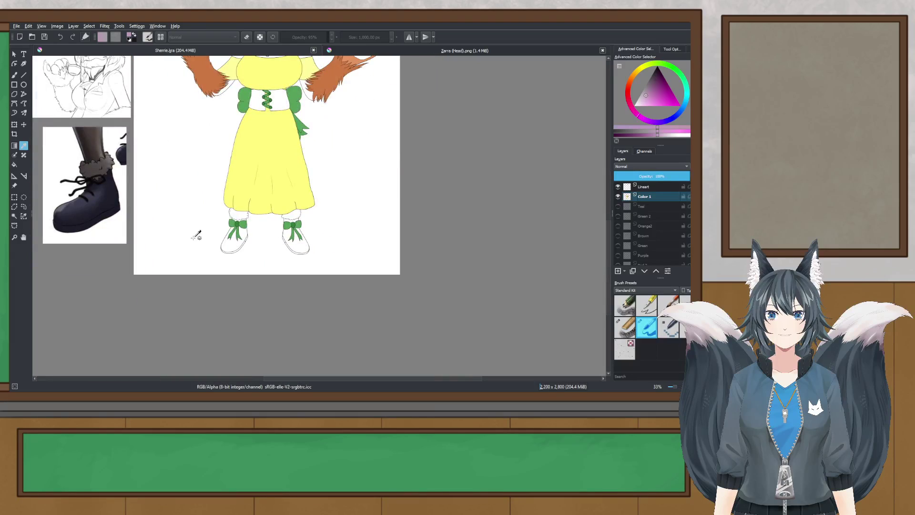
- Select the fluffy cuffs above both shoes by contiguous colour
scroll(219, 234, "up", 2)
scroll(291, 207, "up", 2)
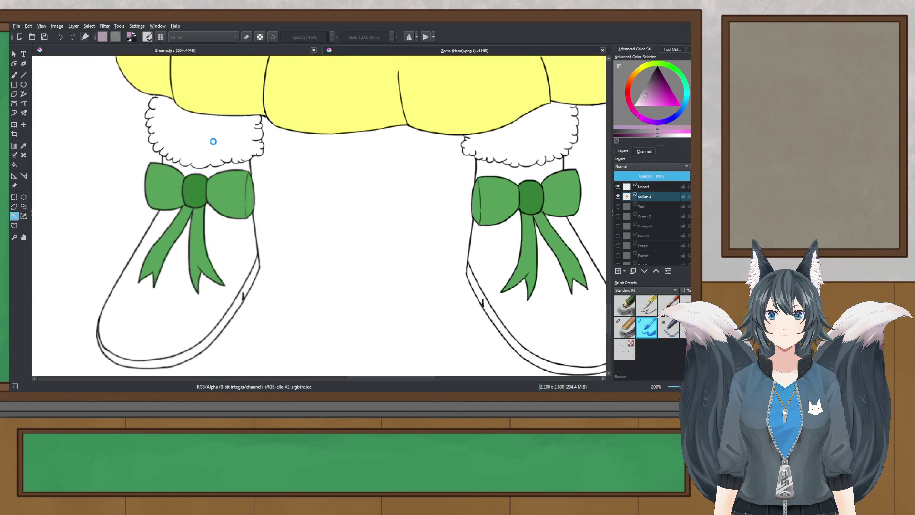
left_click(434, 173)
scroll(435, 173, "down", 2)
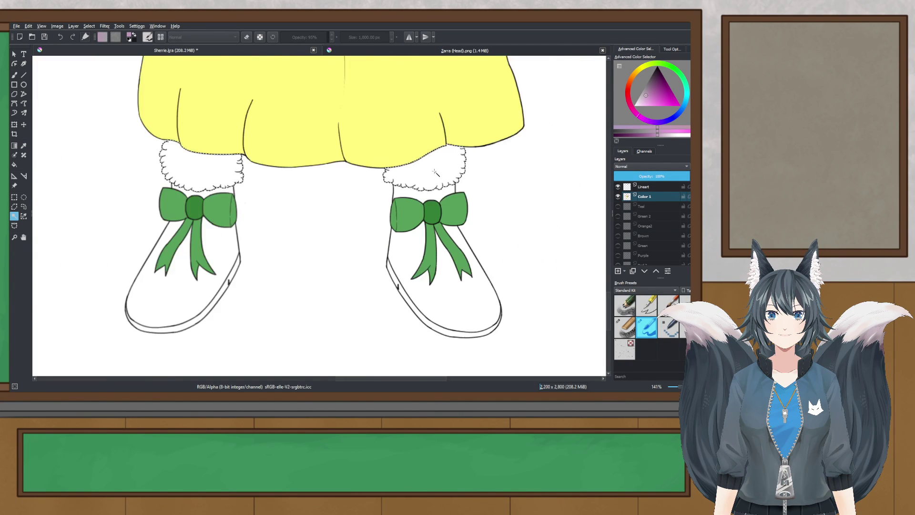
- Lighten the purple to a pale lavender, try it as the fill for the selected shoe cuffs, and undo it
left_click_drag(646, 98, 646, 101)
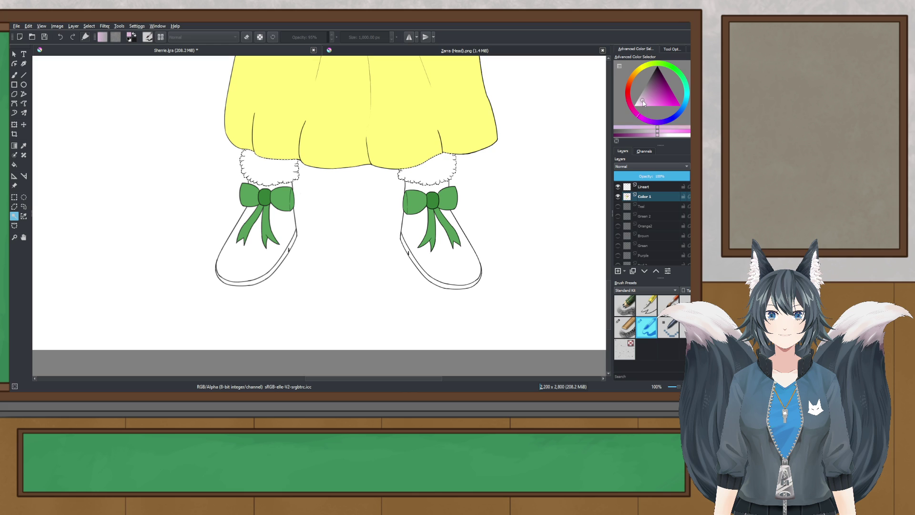
left_click(12, 74)
left_click(335, 170)
left_click_drag(335, 171, 271, 177)
scroll(270, 176, "down", 3)
scroll(253, 191, "up", 2)
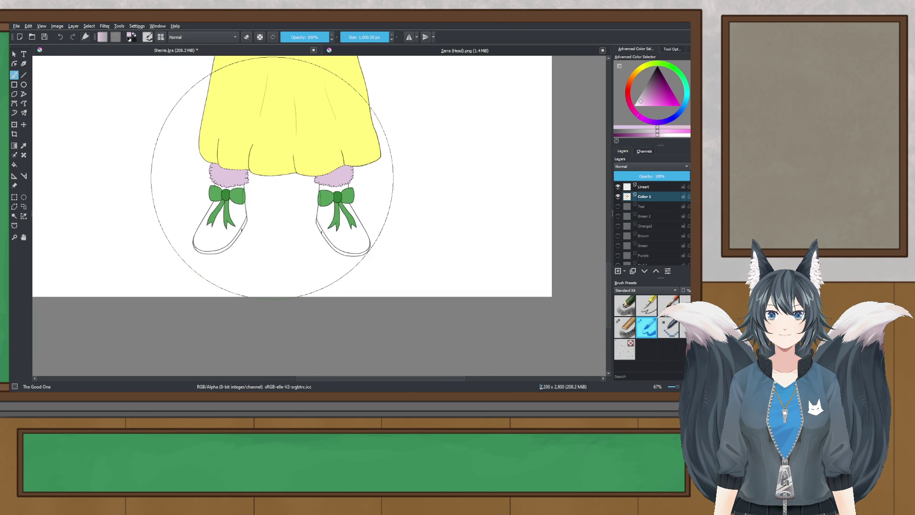
scroll(281, 207, "down", 2)
scroll(285, 208, "up", 2)
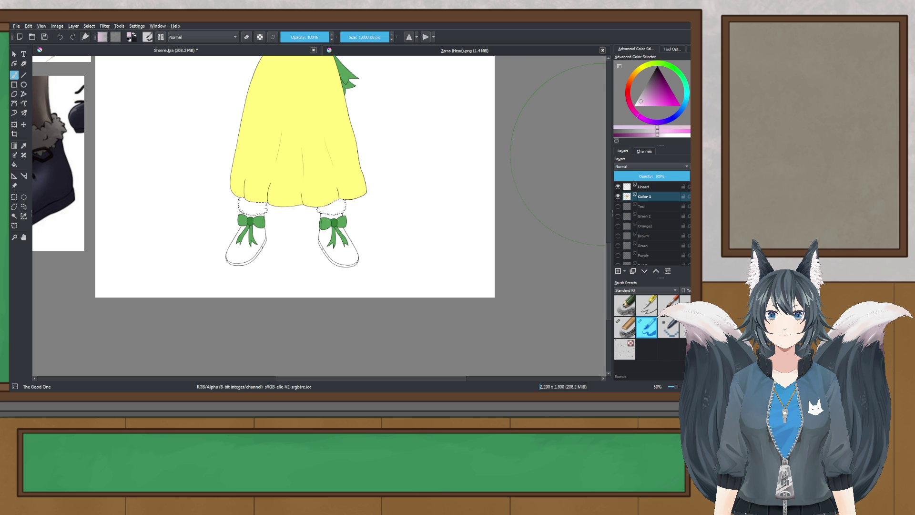
- Try a darker muted purple fill on the selected shoe cuffs and undo it
left_click(648, 92)
left_click(294, 206)
scroll(292, 207, "down", 2)
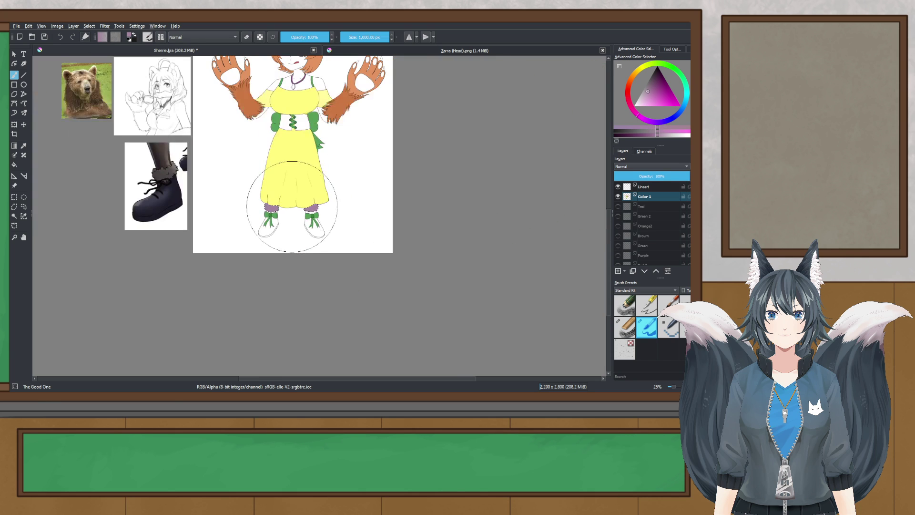
scroll(292, 206, "up", 3)
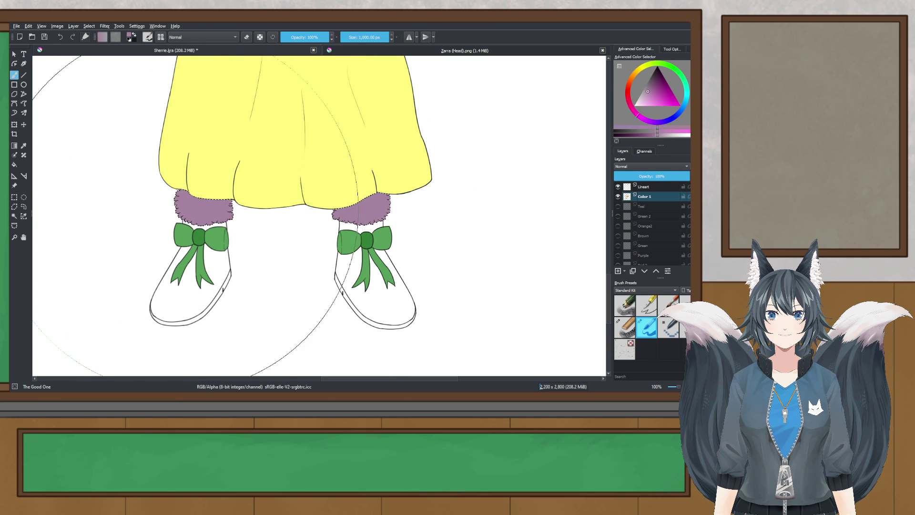
key("ctrl+z")
- Select the narrow sole strips of both shoes by contiguous colour
left_click(14, 216)
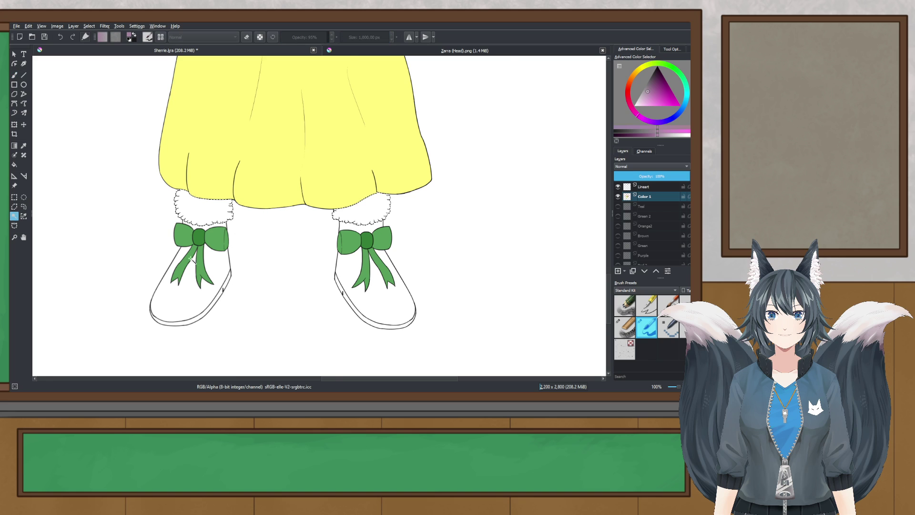
scroll(191, 259, "up", 3)
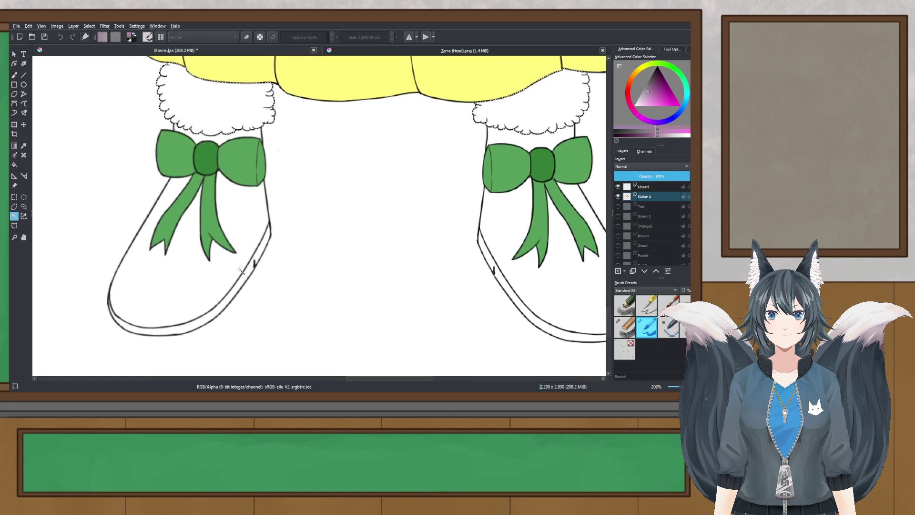
scroll(240, 270, "up", 1)
scroll(316, 268, "down", 1)
left_click_drag(316, 267, 222, 230)
left_click(175, 239)
left_click(439, 256)
- Try the muted purple as the fill for the selected shoe soles and undo it
left_click(15, 76)
left_click(377, 228)
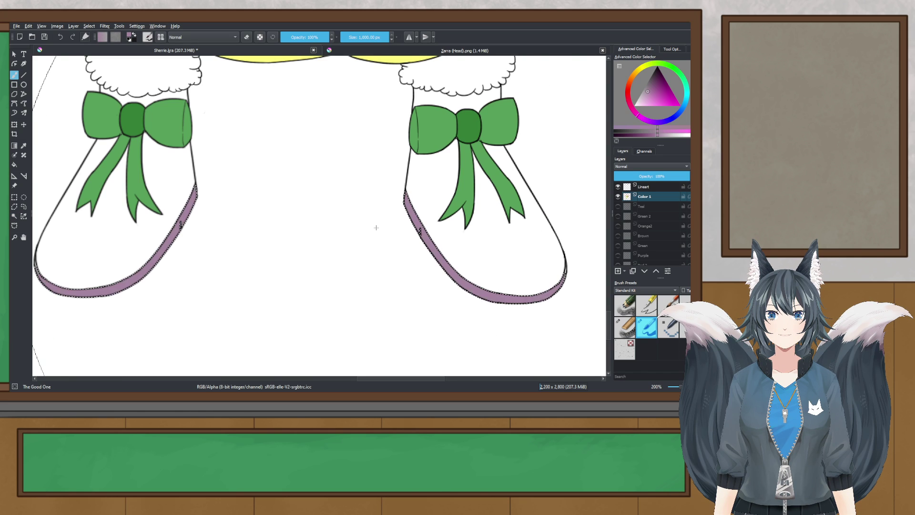
scroll(377, 227, "down", 2)
scroll(376, 227, "up", 1)
key("ctrl+z")
scroll(370, 222, "down", 2)
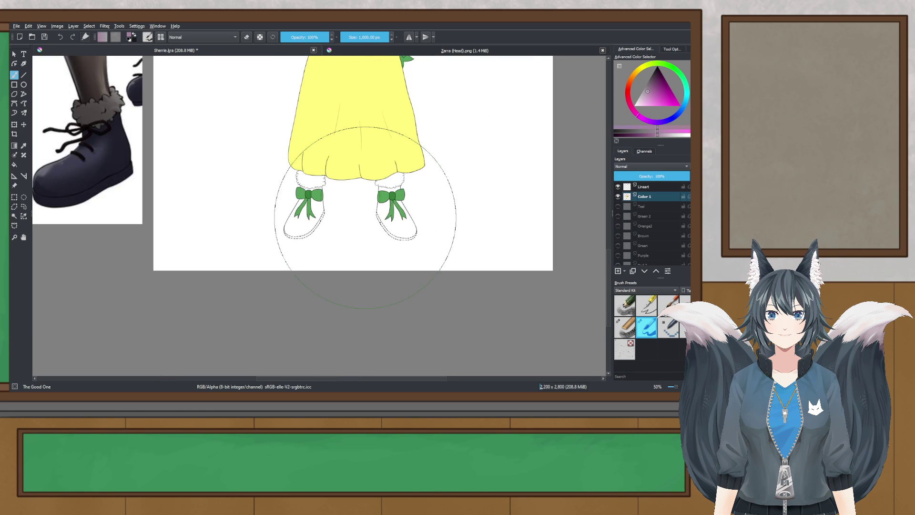
- Clear the shoe sole selection and sample the orange of the forearm fur
left_click_drag(365, 218, 354, 293)
left_click_drag(419, 296, 359, 285)
key("j")
scroll(219, 239, "down", 1)
scroll(264, 185, "up", 2)
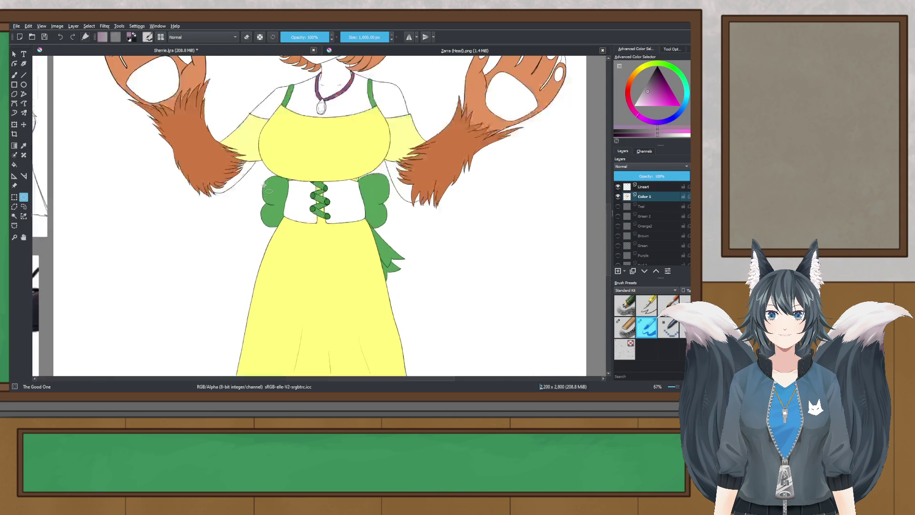
left_click(23, 146)
left_click(179, 131)
scroll(179, 132, "down", 5)
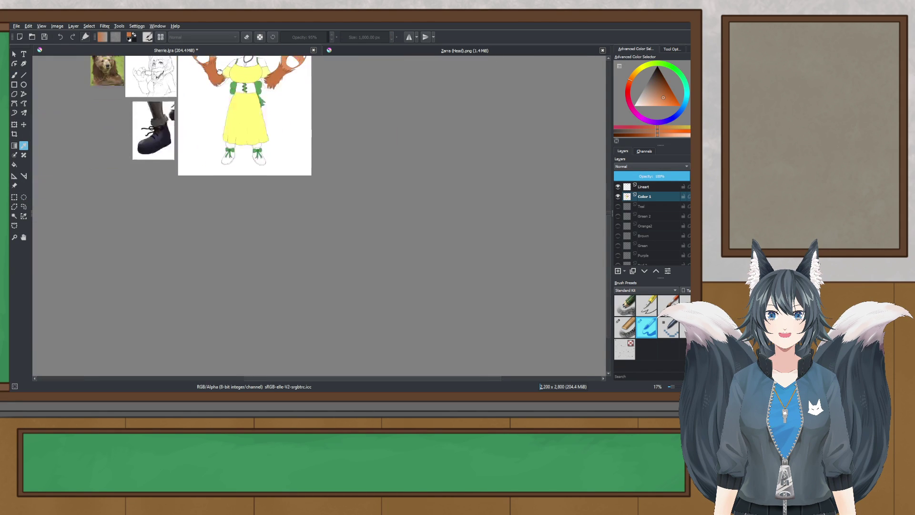
scroll(245, 111, "up", 5)
scroll(244, 111, "up", 2)
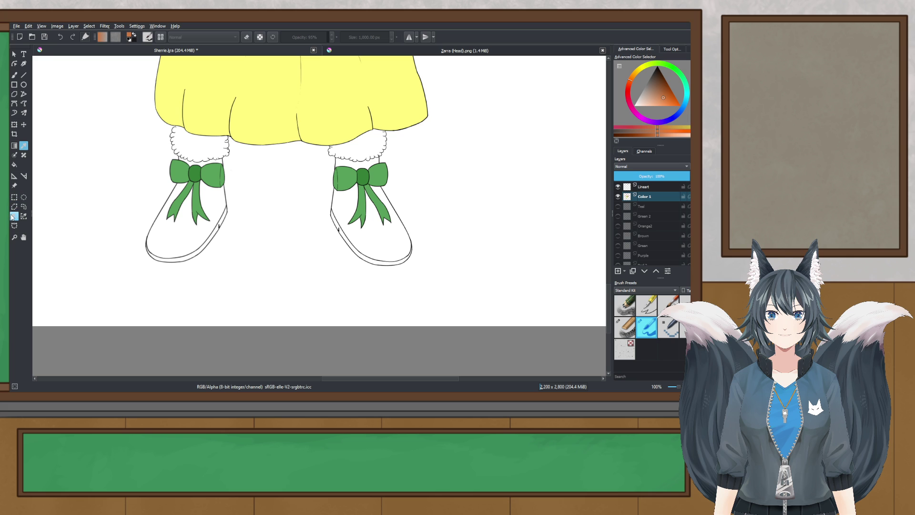
scroll(211, 186, "down", 4)
scroll(300, 147, "up", 4)
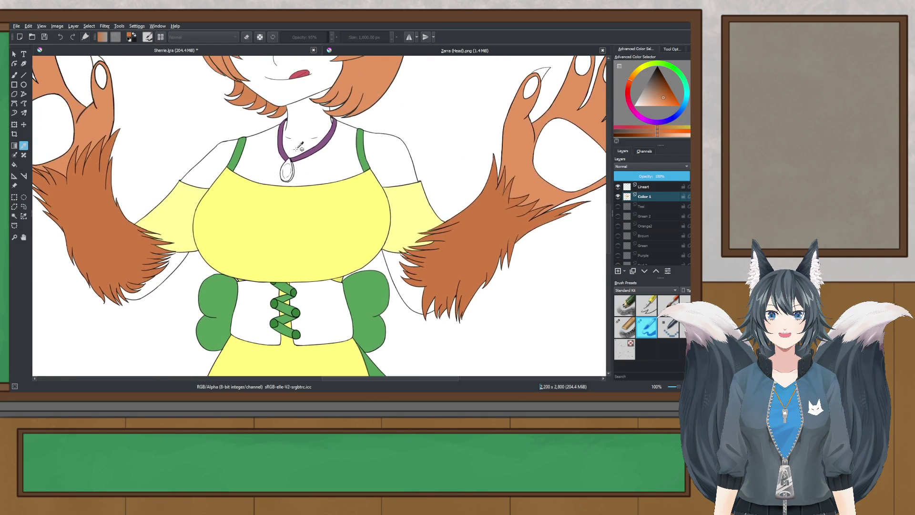
- Sample the yellow of the dress and shift it to a deeper, slightly darker yellow for the necklace pendant
scroll(300, 147, "up", 2)
scroll(296, 159, "up", 2)
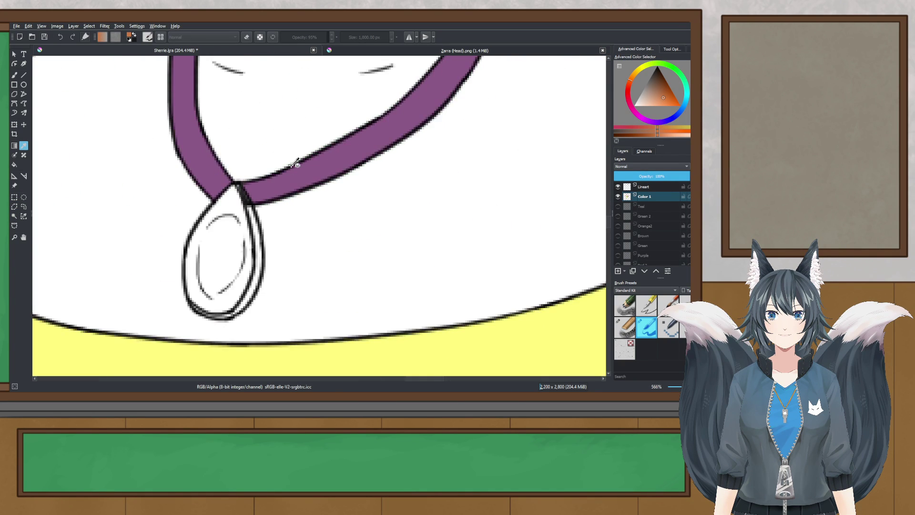
scroll(331, 220, "down", 3)
left_click(331, 221)
scroll(331, 220, "up", 1)
left_click(663, 103)
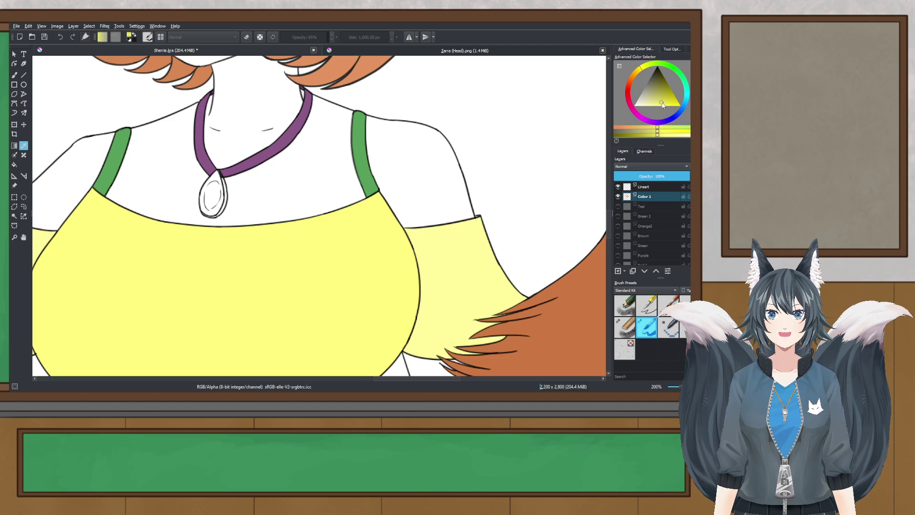
scroll(177, 184, "up", 2)
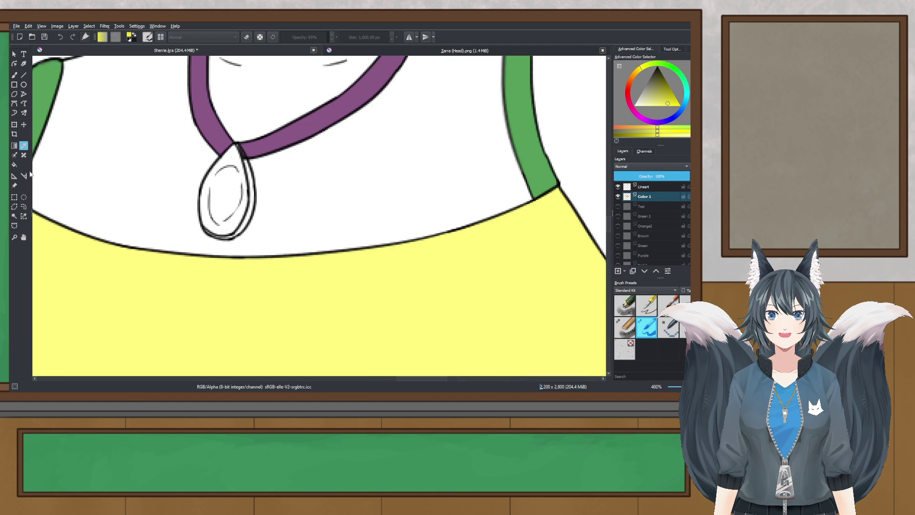
- Try filling the necklace pendant with the deeper yellow and undo the fill
left_click(14, 75)
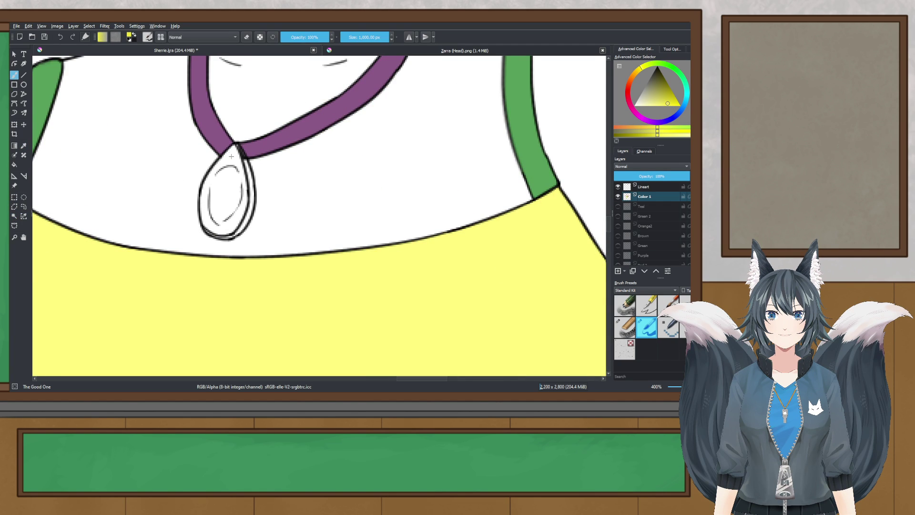
left_click(231, 163)
scroll(230, 163, "down", 3)
scroll(231, 163, "up", 3)
key("ctrl+z")
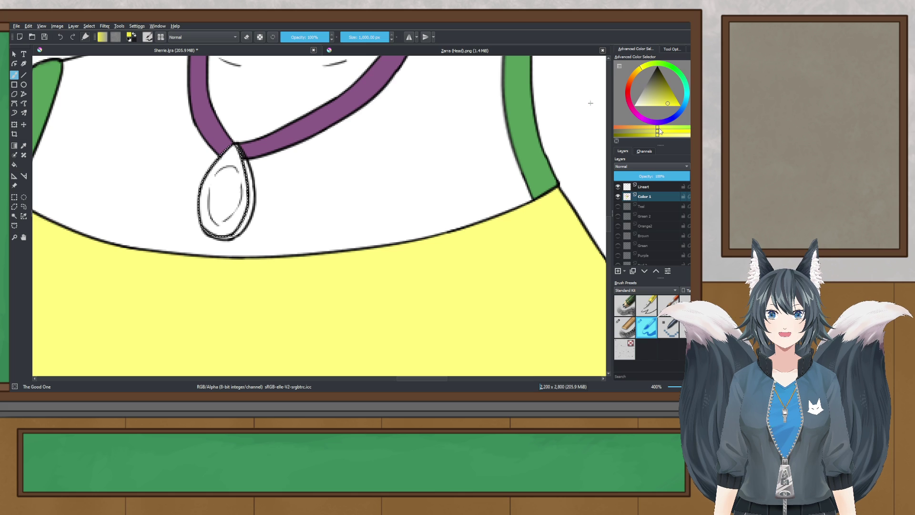
- Shift the yellow's hue toward orange and fill the selected pendant with the resulting gold
left_click(648, 129)
left_click(206, 188)
scroll(206, 189, "down", 3)
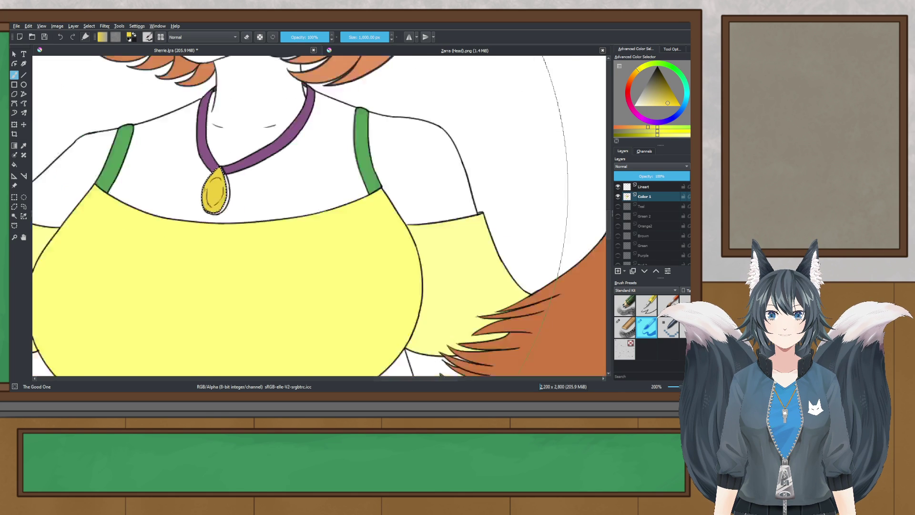
scroll(206, 189, "up", 4)
- Shift the hue back toward yellow, try it on the selected pendant, and undo the fill
left_click(666, 131)
left_click(231, 221)
scroll(232, 222, "down", 3)
key("ctrl+z")
- Choose a less saturated, slightly darker yellow and fill the selected pendant with it
left_click_drag(672, 102, 658, 104)
left_click(658, 101)
left_click(660, 99)
scroll(236, 196, "up", 1)
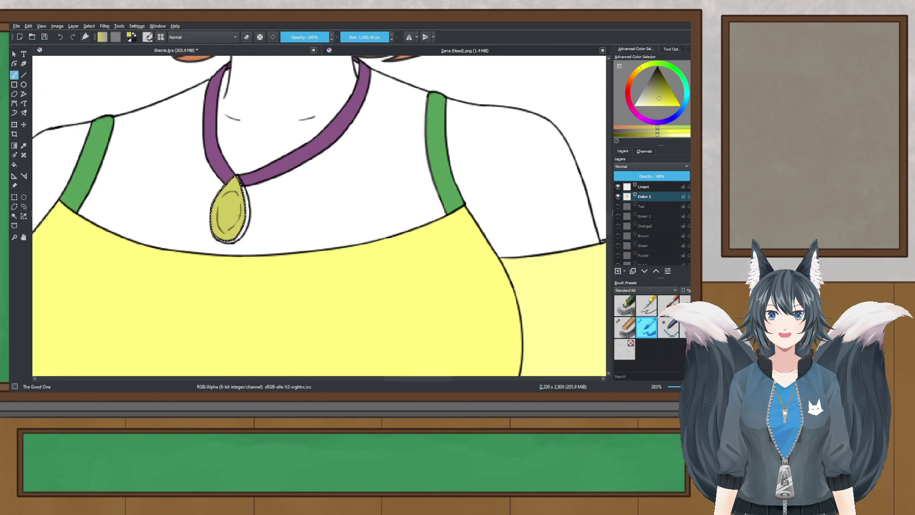
key("shift+BackSpace")
scroll(206, 165, "down", 3)
scroll(206, 165, "up", 2)
scroll(205, 165, "down", 6)
scroll(293, 212, "up", 3)
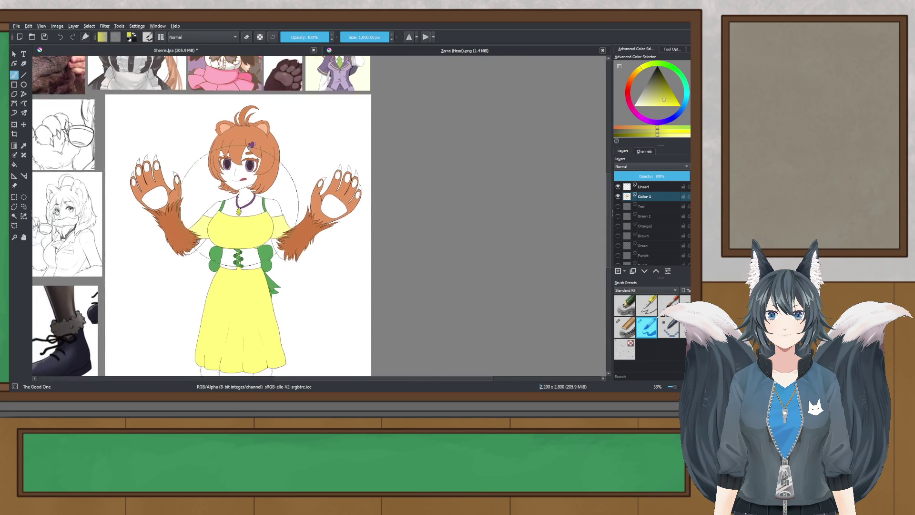
- Sample the hair's light orange, darken it to brown, try it on the selected necklace pendant, and undo the fill
scroll(294, 212, "up", 2)
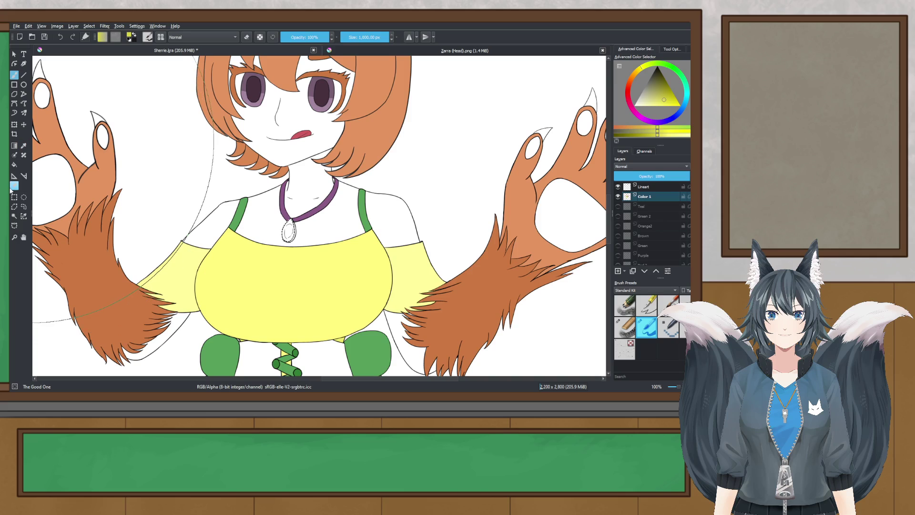
left_click(22, 148)
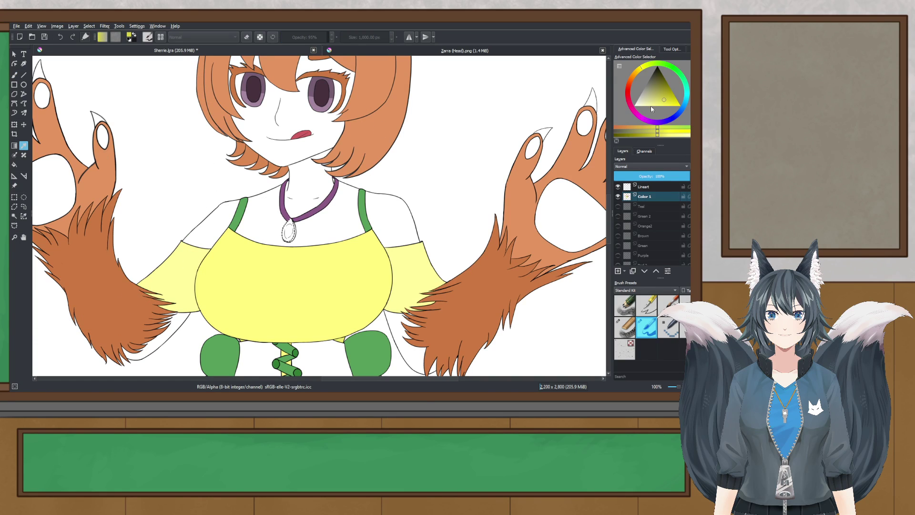
left_click(363, 115)
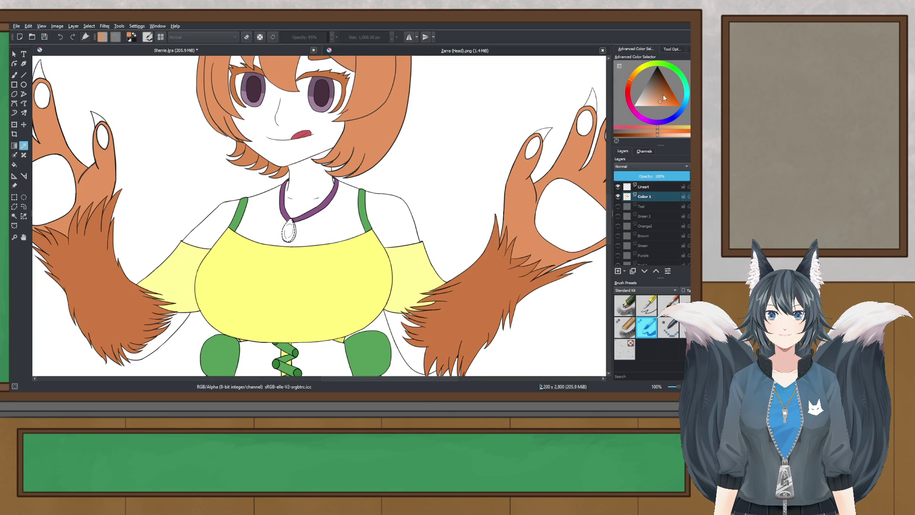
left_click_drag(664, 96, 662, 88)
left_click(14, 76)
scroll(305, 229, "down", 3)
scroll(305, 234, "up", 2)
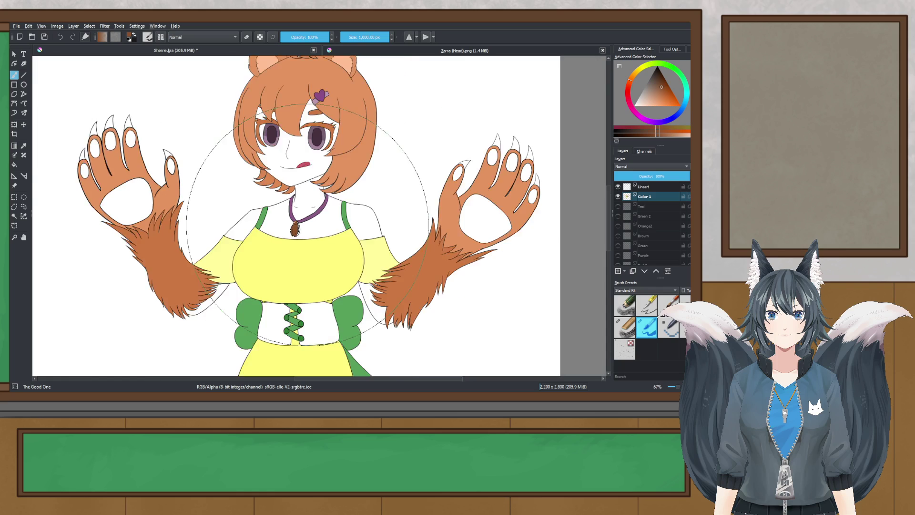
scroll(305, 236, "down", 2)
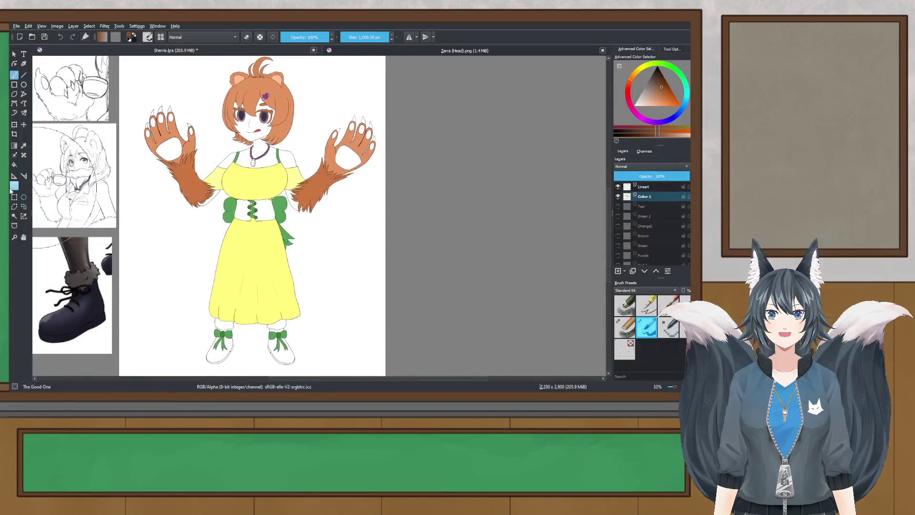
- Clear the pendant selection and save the drawing
scroll(264, 195, "up", 1)
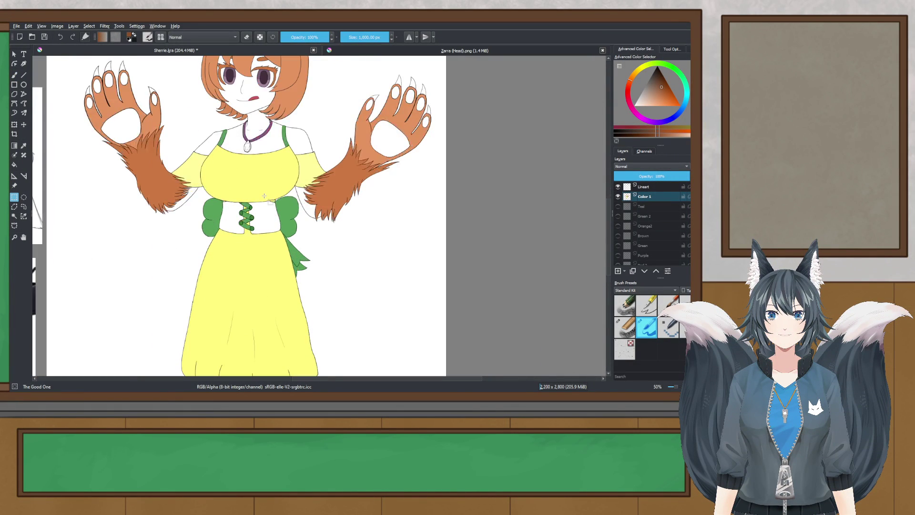
scroll(264, 196, "down", 2)
key("ctrl+s")
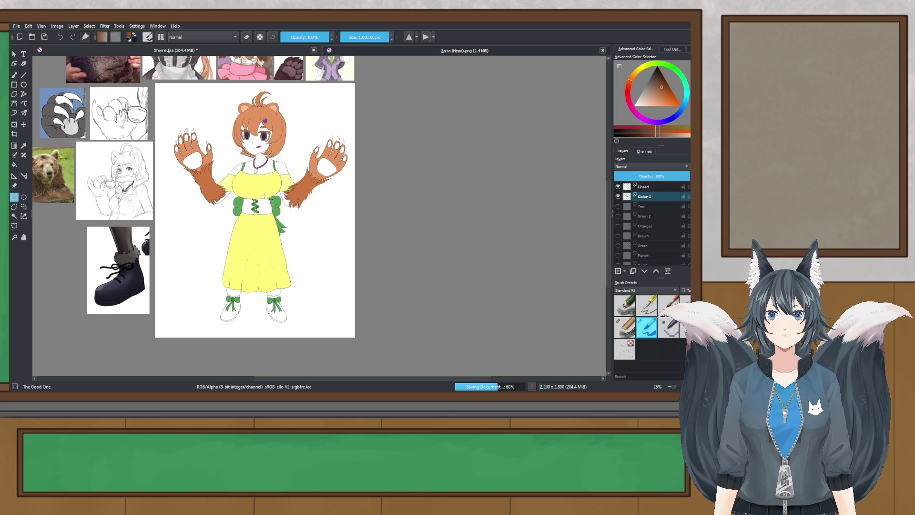
- Sample the purple of the necklace cord as the painting colour
scroll(264, 195, "up", 2)
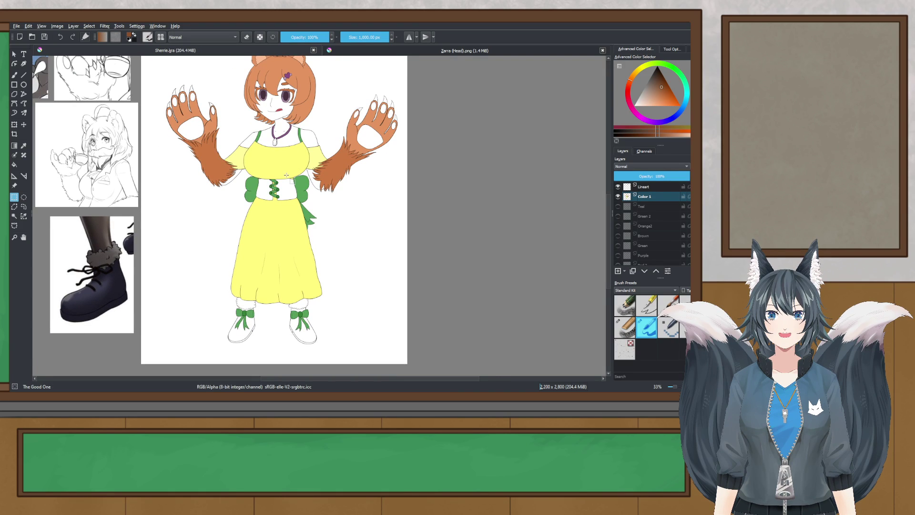
left_click(24, 146)
scroll(260, 138, "up", 2)
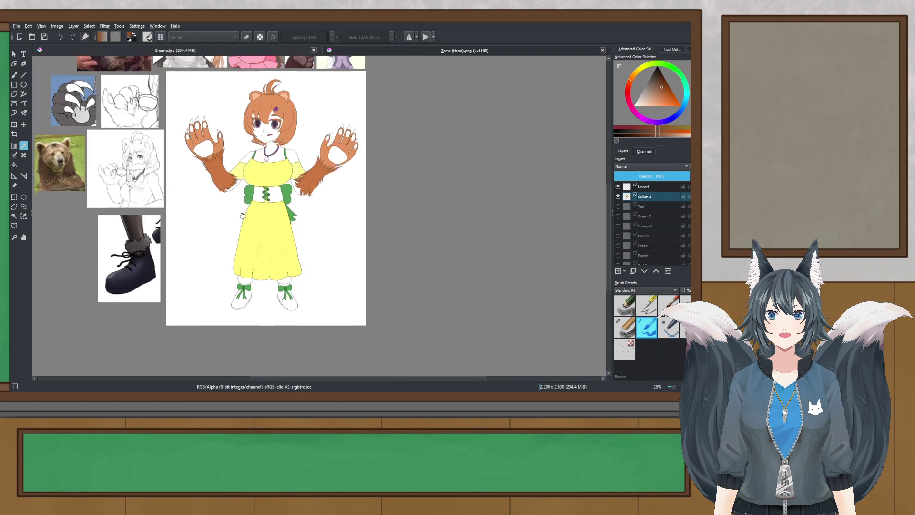
scroll(307, 125, "up", 2)
left_click(323, 130)
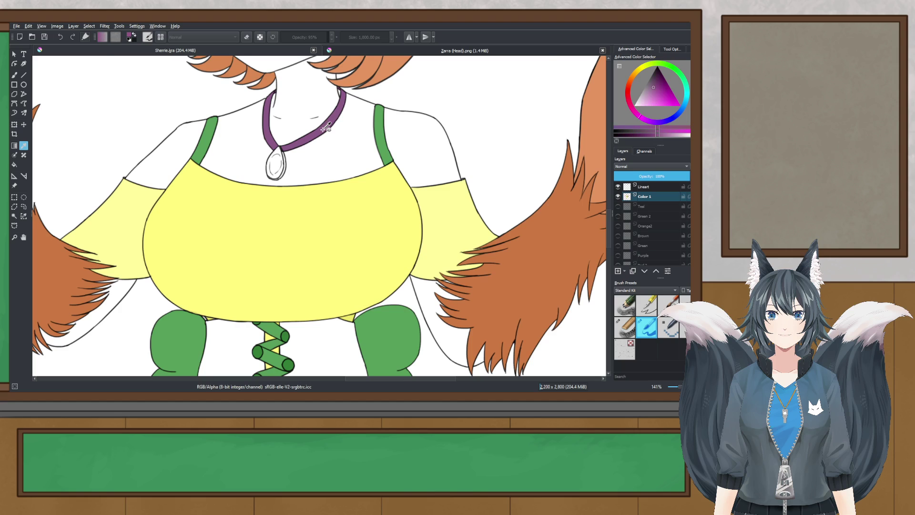
scroll(323, 130, "down", 4)
left_click_drag(315, 293, 287, 230)
- Sample the light orange from the fur of the paw on the drawing's left side and select that paw's palm pad
scroll(279, 244, "up", 3)
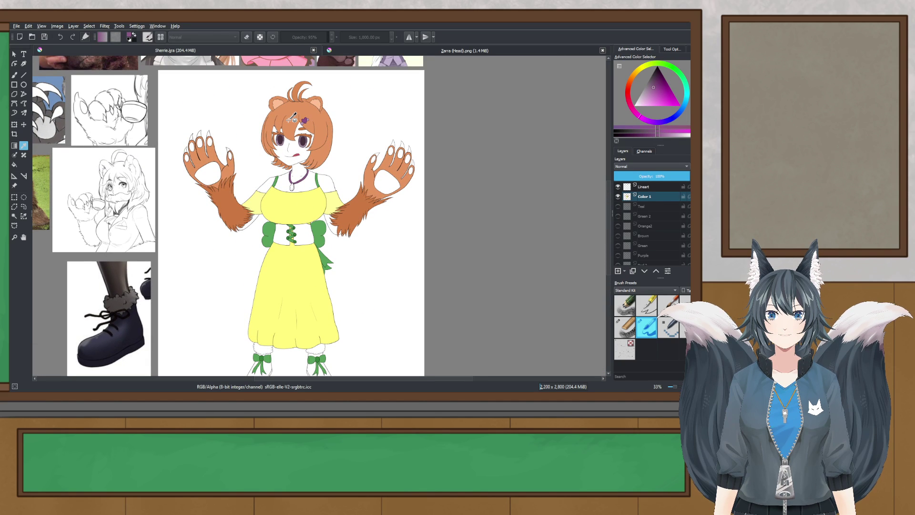
scroll(248, 176, "up", 2)
left_click(208, 160)
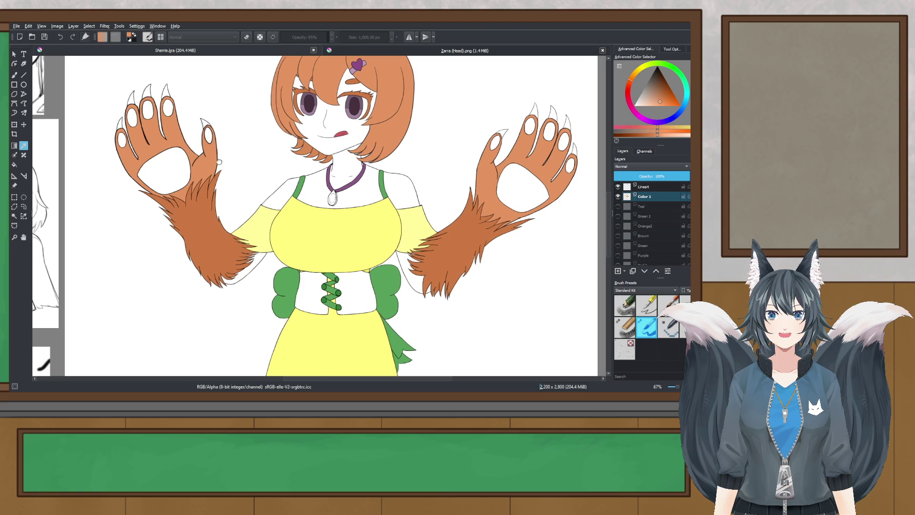
left_click_drag(218, 161, 274, 153)
scroll(222, 153, "up", 1)
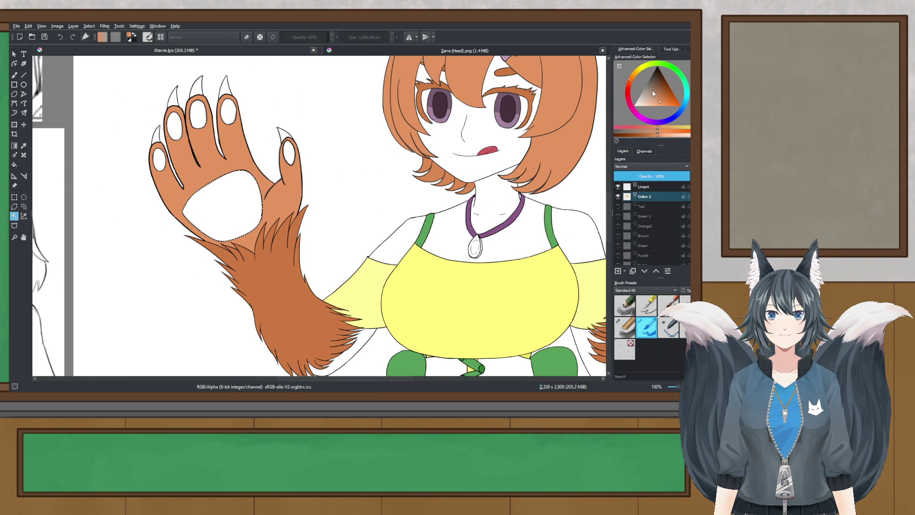
- Try filling the selected palm pad with a darker, more saturated orange and undo the fill
key("b")
left_click(220, 197)
scroll(219, 191, "down", 2)
scroll(220, 190, "up", 2)
key("ctrl+z")
scroll(233, 179, "down", 2)
- Examine the reference images around the drawing and compare them with the character's paw and palm pad
left_click_drag(232, 179, 208, 348)
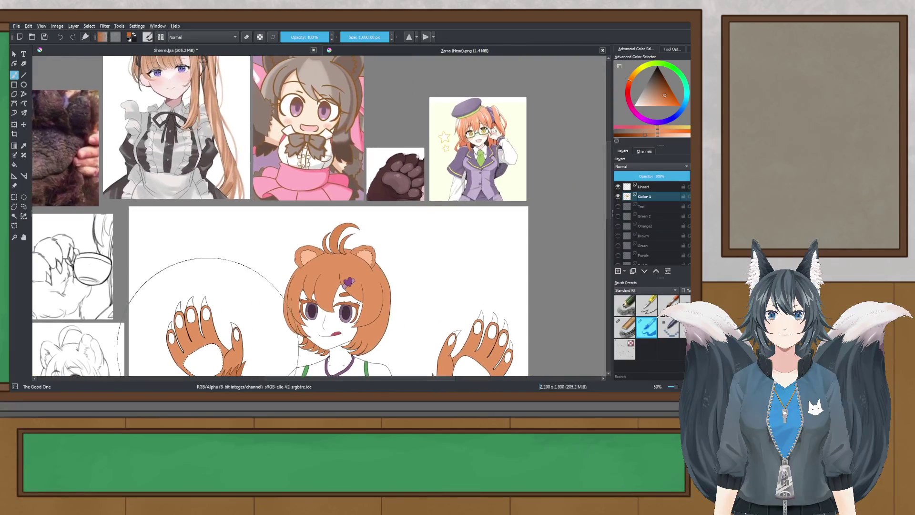
scroll(386, 214, "up", 2)
left_click_drag(379, 209, 425, 88)
scroll(423, 92, "down", 1)
left_click_drag(304, 284, 549, 373)
left_click_drag(393, 231, 247, 138)
scroll(308, 273, "up", 2)
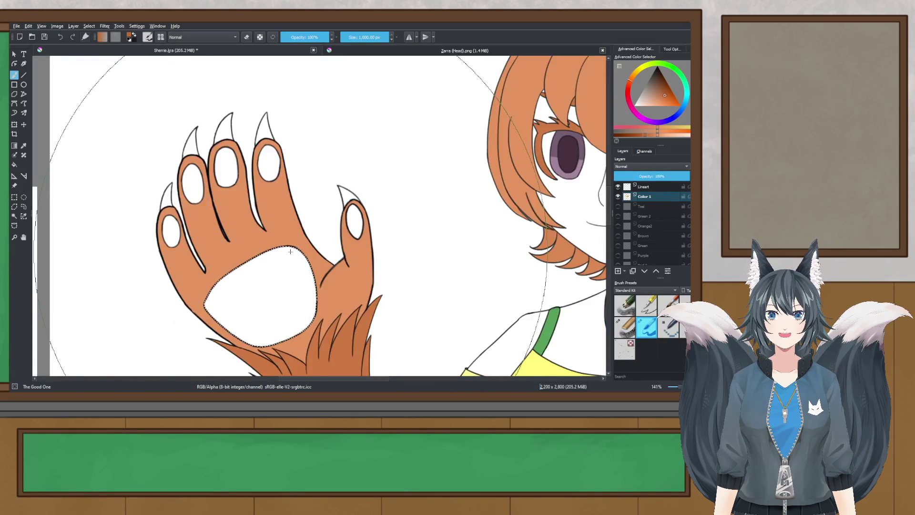
left_click_drag(291, 251, 301, 215)
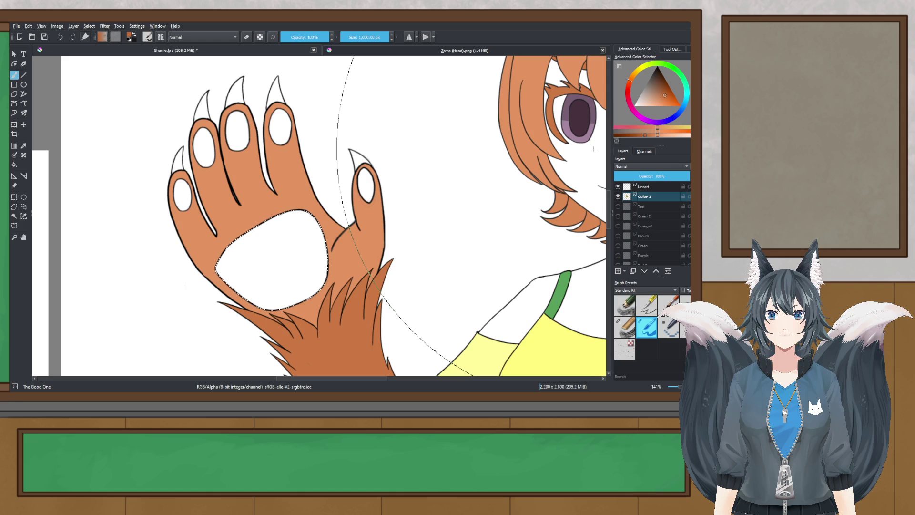
- Try filling the selected palm pad with a slightly brighter orange and undo the fill
left_click(667, 135)
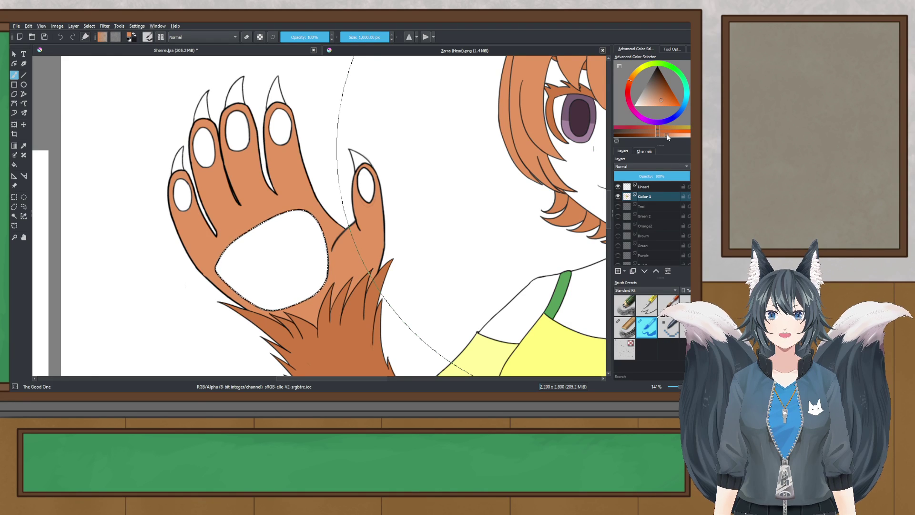
left_click(288, 240)
scroll(289, 242, "down", 2)
scroll(289, 242, "up", 3)
key("ctrl+z")
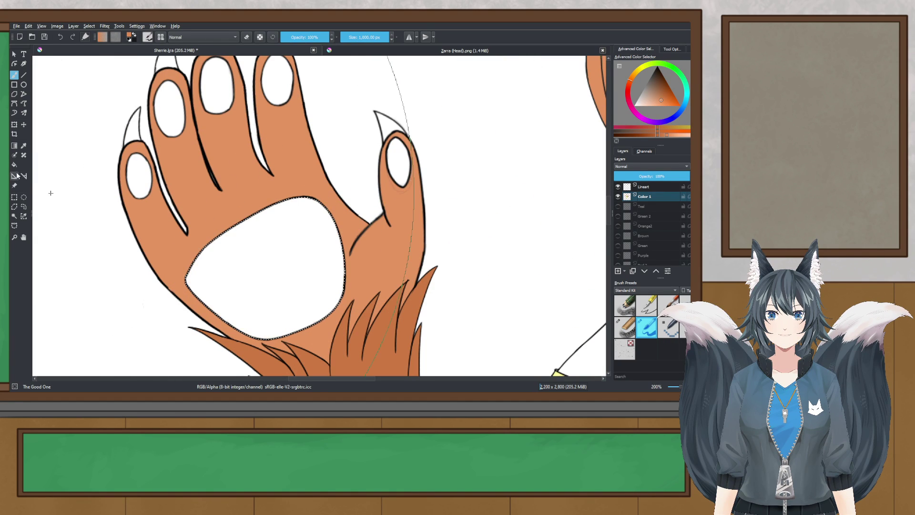
- Resample the paw fur's orange, lighten it to peach, try it on the selected palm pad, and undo the fill
left_click(24, 145)
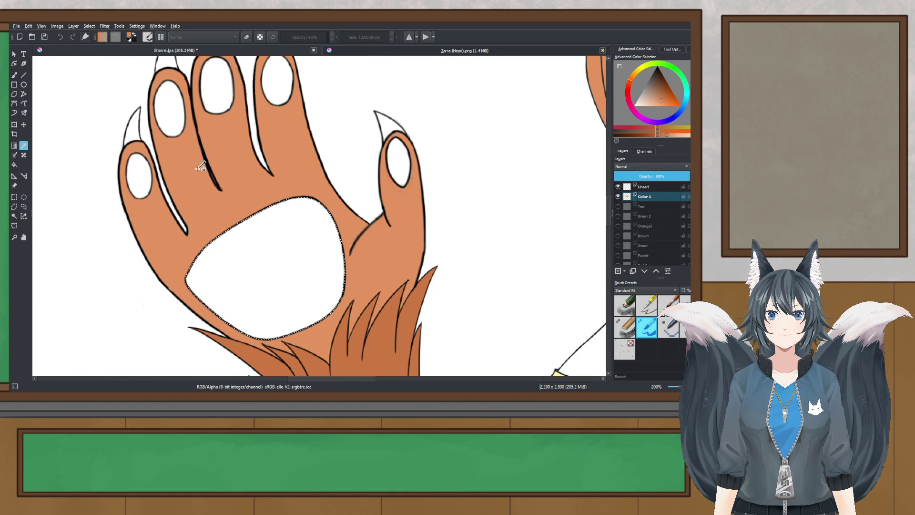
left_click(666, 135)
left_click(15, 75)
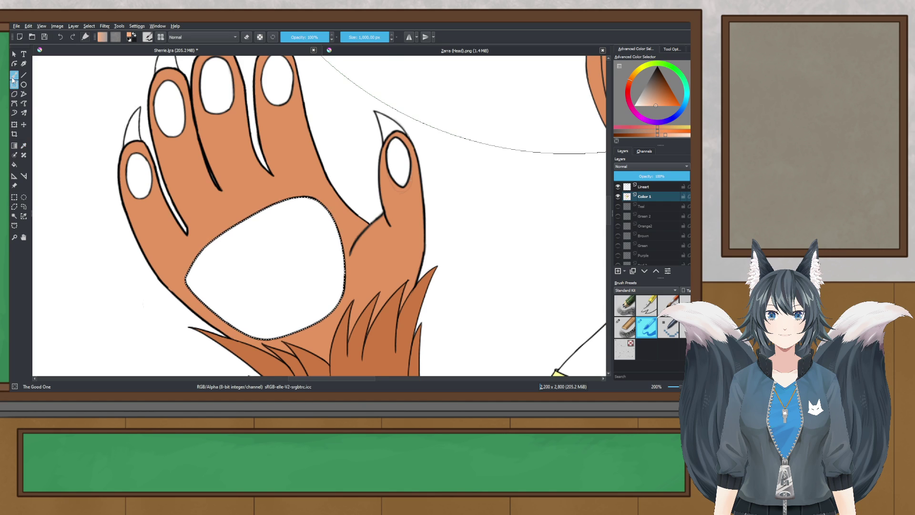
left_click(269, 221)
scroll(269, 221, "down", 4)
scroll(271, 229, "up", 1)
key("plus")
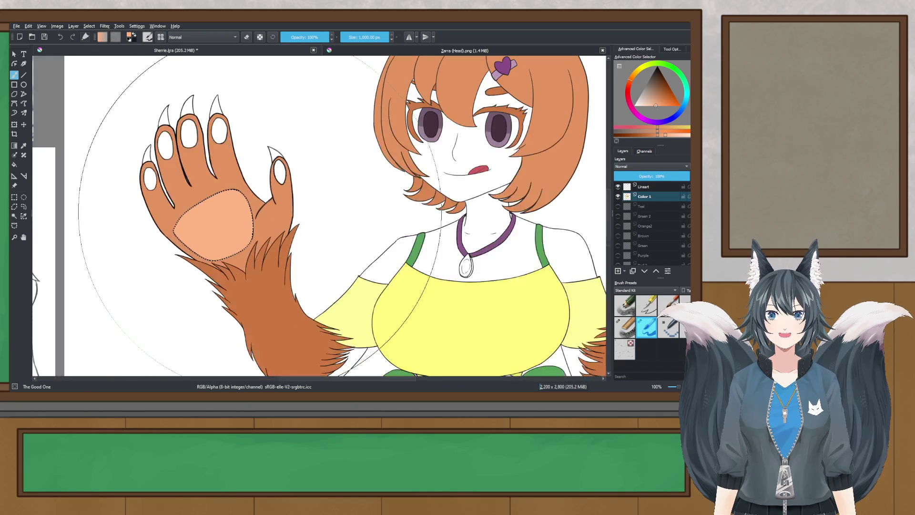
key("ctrl+z")
- Try a stronger orange on the selected palm pad, replacing it with a lighter peach fill
left_click(663, 134)
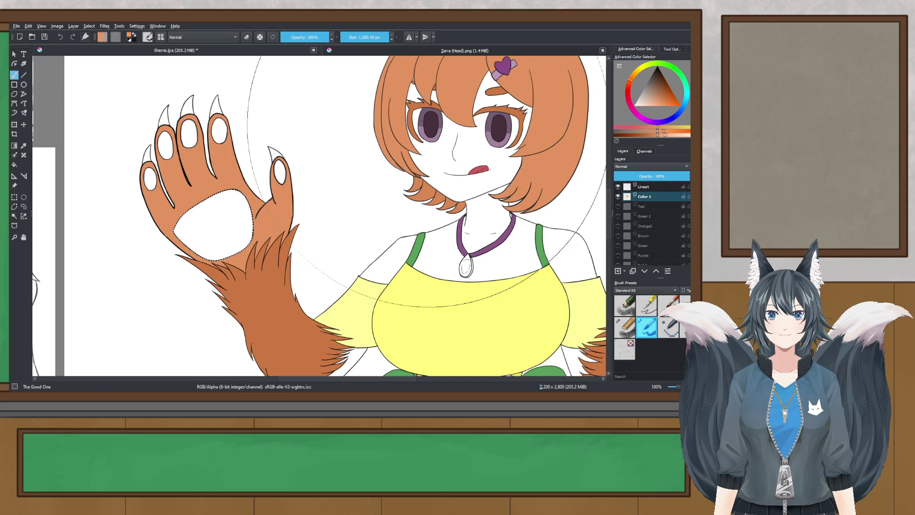
left_click(224, 187)
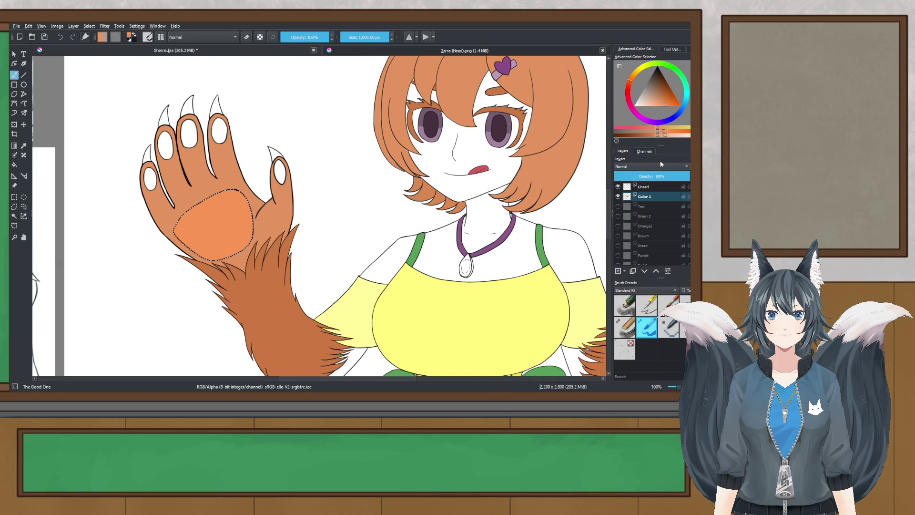
left_click(669, 136)
left_click(237, 168)
scroll(237, 168, "down", 2)
scroll(237, 168, "up", 2)
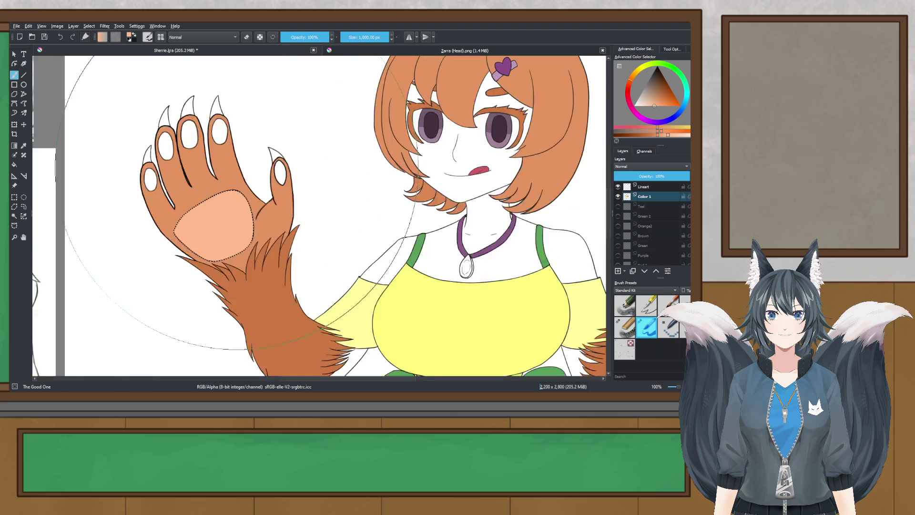
- Delete the peach fill from the selected palm pad
left_click(14, 216)
scroll(211, 164, "up", 2)
scroll(213, 191, "down", 2)
left_click_drag(214, 205, 227, 268)
scroll(266, 250, "up", 2)
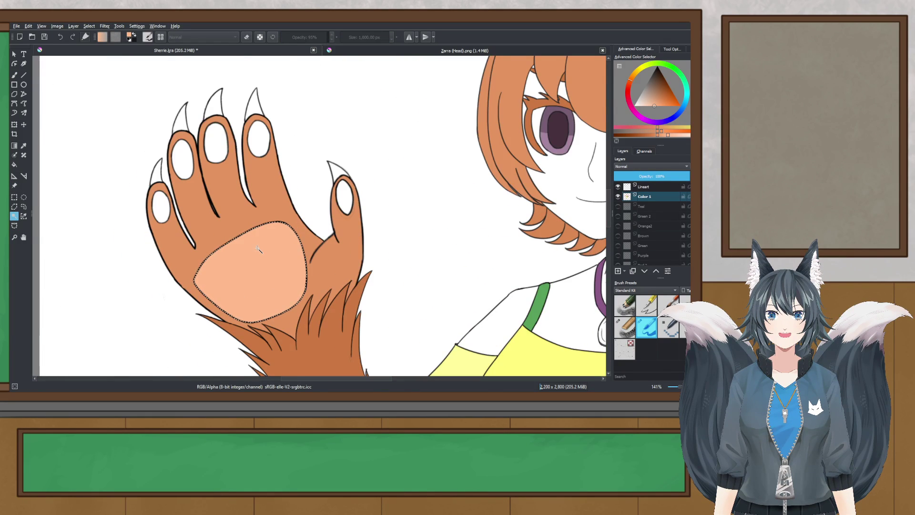
key("Delete")
- Lighten the peach in small increments, filling the selected palm pad with the palest tone, and save the drawing
left_click_drag(670, 133, 672, 135)
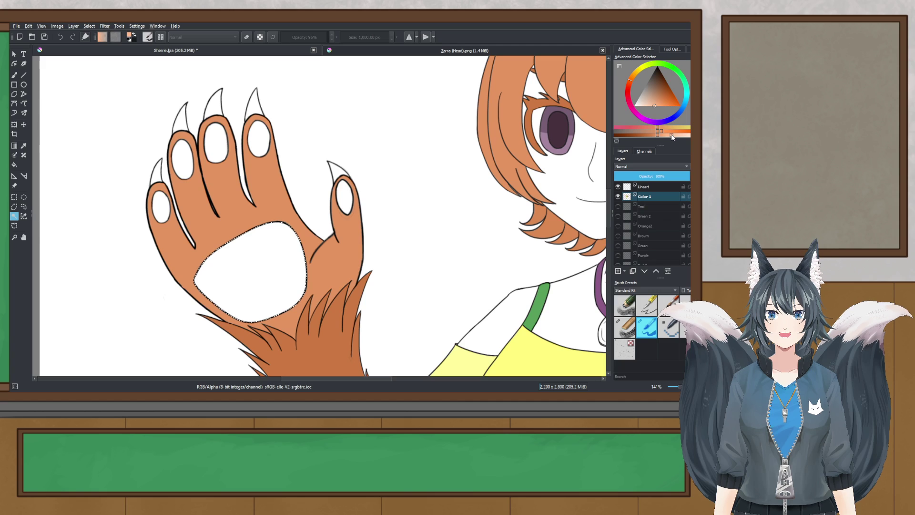
left_click(14, 74)
left_click(277, 243)
scroll(264, 225, "down", 3)
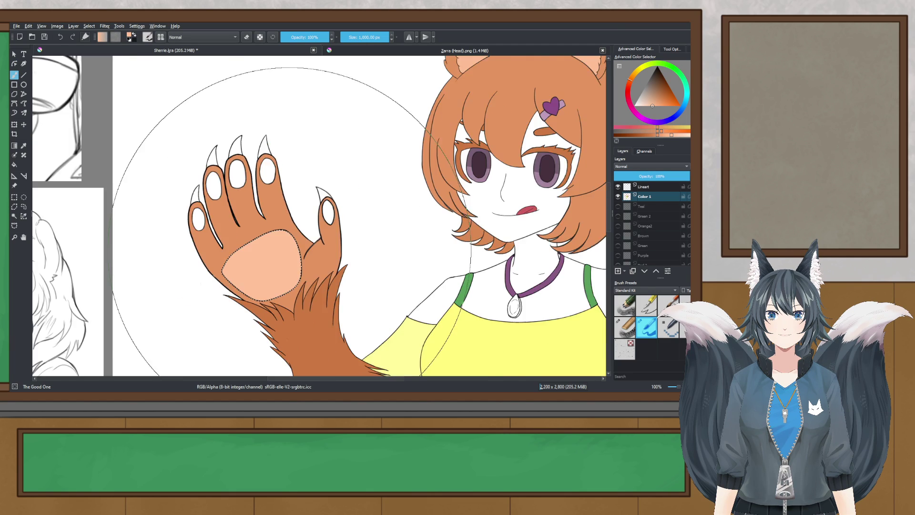
scroll(265, 219, "up", 3)
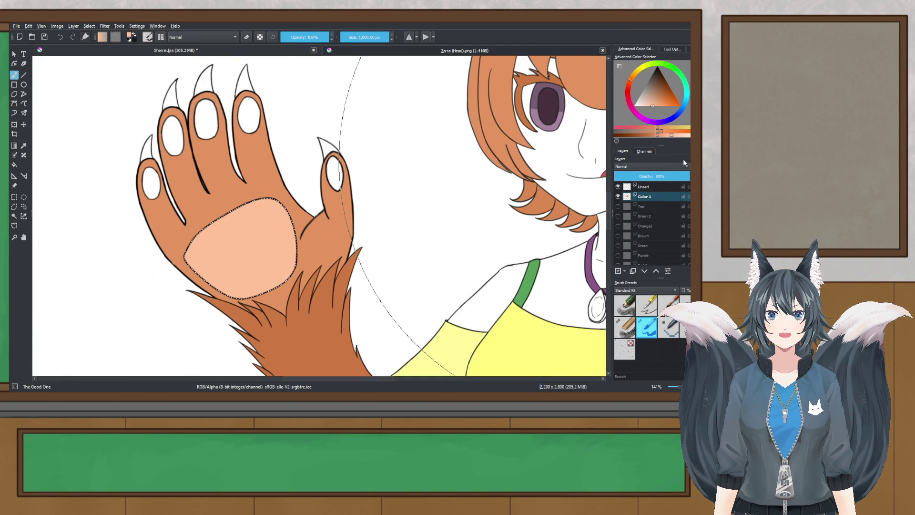
left_click(674, 136)
left_click(295, 226)
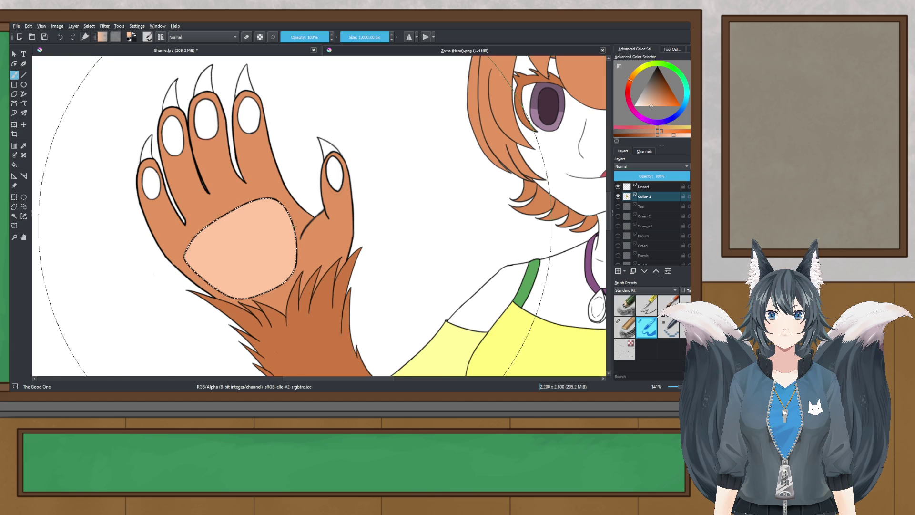
scroll(294, 217, "down", 3)
scroll(309, 215, "up", 2)
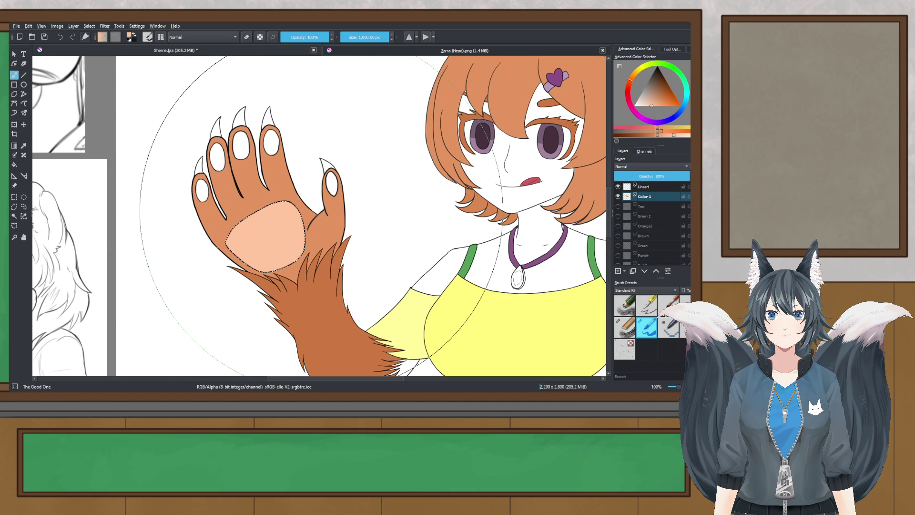
key("ctrl+s")
- Select the white toe pads on both paws and the unfilled palm pad, fill them with pale peach, and clear the selection
left_click(13, 216)
scroll(208, 184, "up", 1)
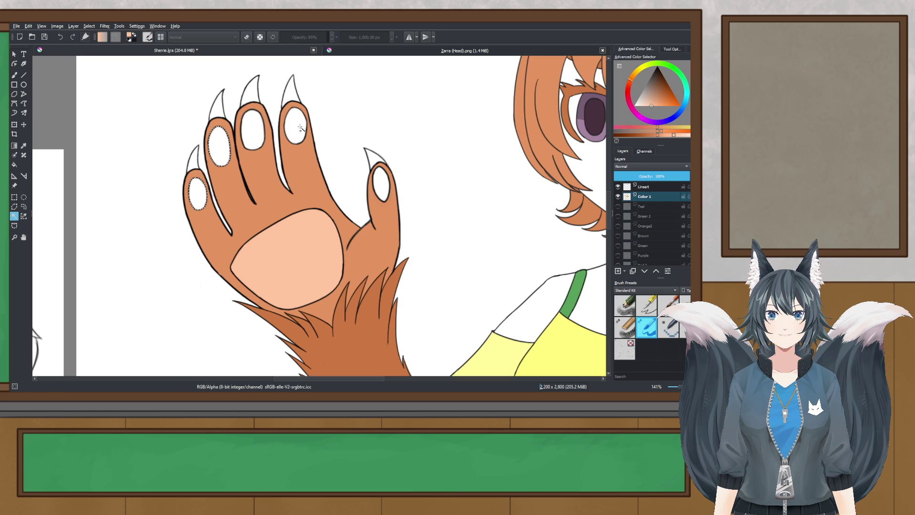
scroll(381, 185, "down", 5)
scroll(299, 204, "up", 4)
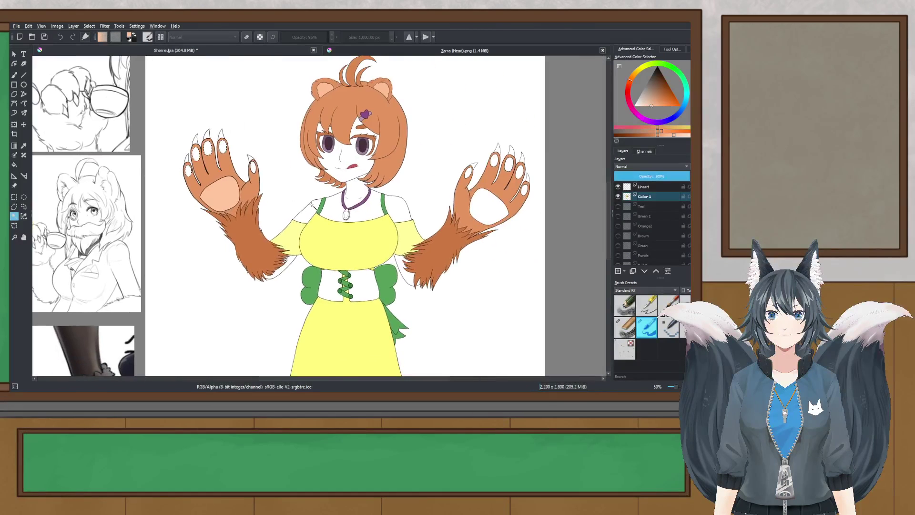
scroll(299, 204, "up", 1)
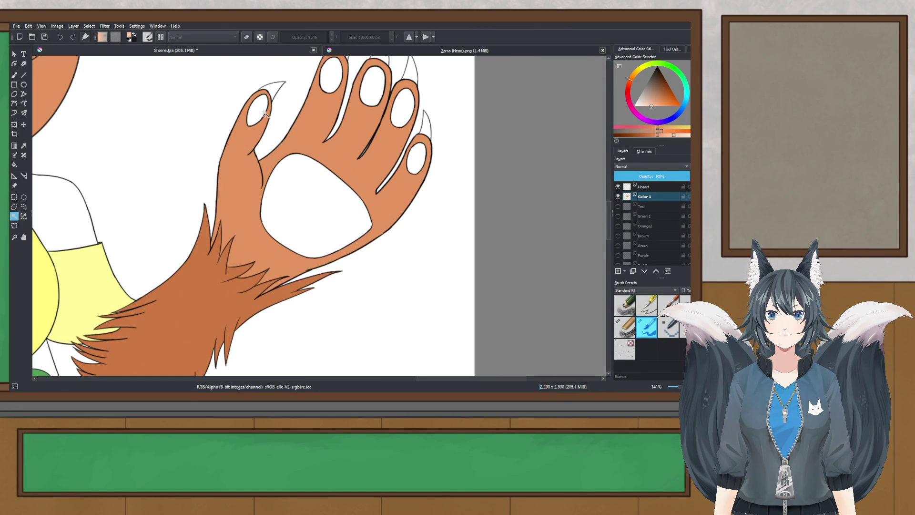
left_click(331, 76, "shift")
scroll(425, 170, "down", 3)
scroll(408, 217, "up", 1)
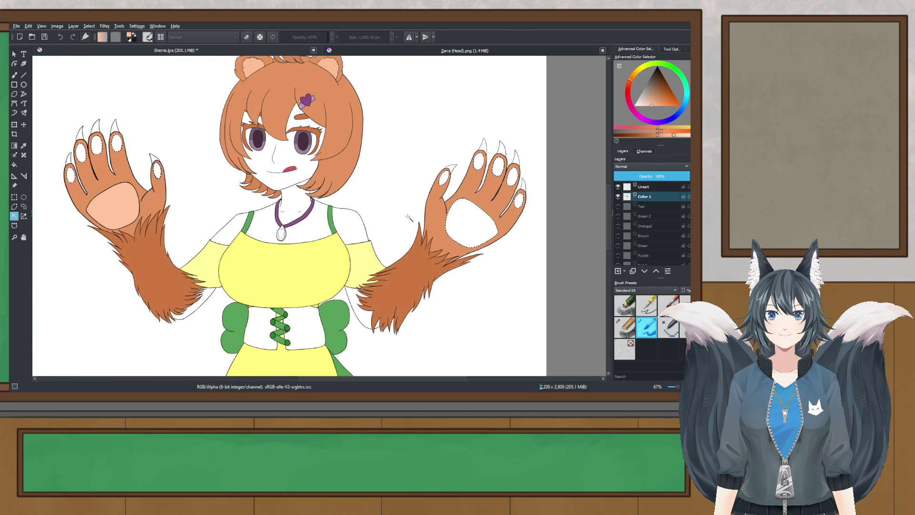
left_click(14, 75)
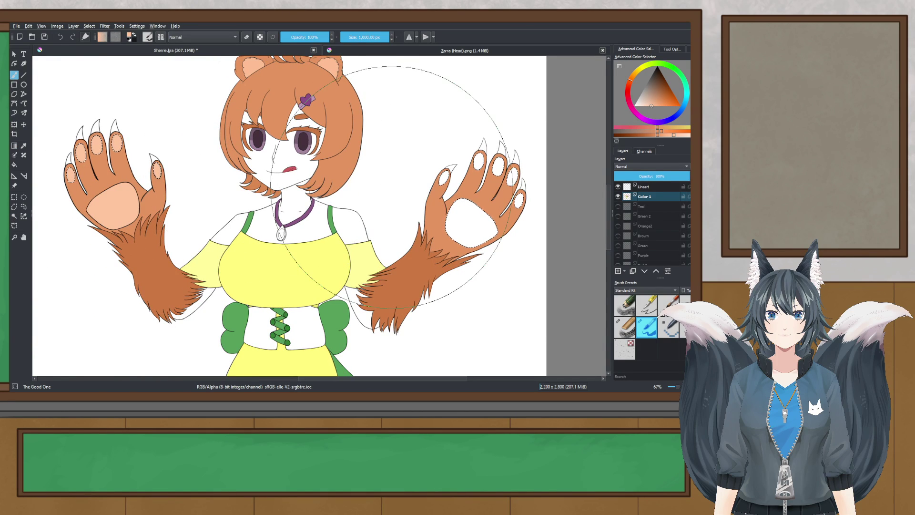
left_click(495, 226)
left_click(15, 197)
left_click(178, 175)
- Review the peach paw pads against the whole character and save the drawing
scroll(176, 173, "down", 2)
mouse_move(175, 173)
left_mouse_down()
mouse_move(246, 183)
mouse_move(256, 163)
left_mouse_up()
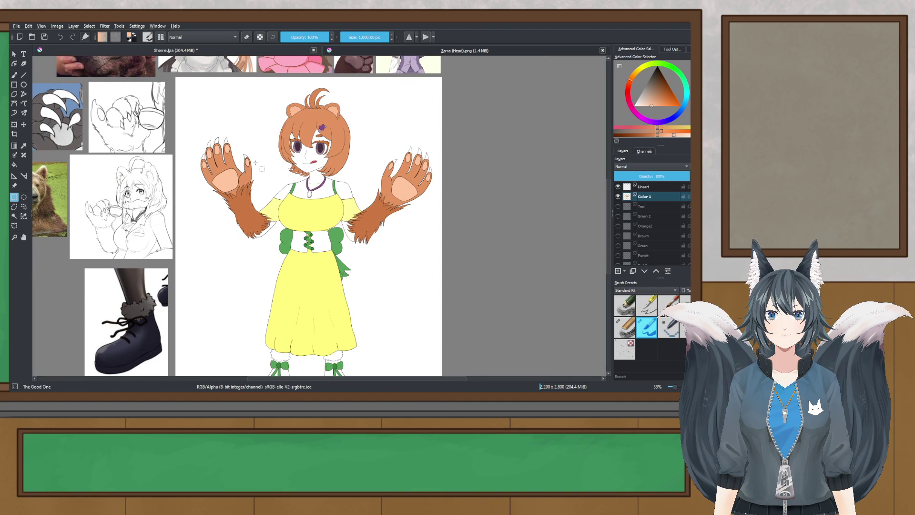
left_click_drag(232, 183, 243, 137)
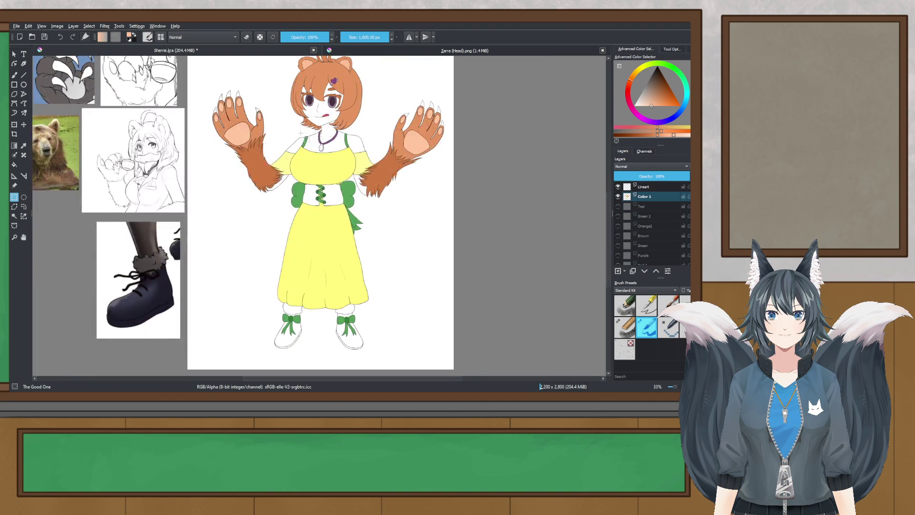
scroll(305, 129, "up", 1)
left_click_drag(306, 130, 298, 176)
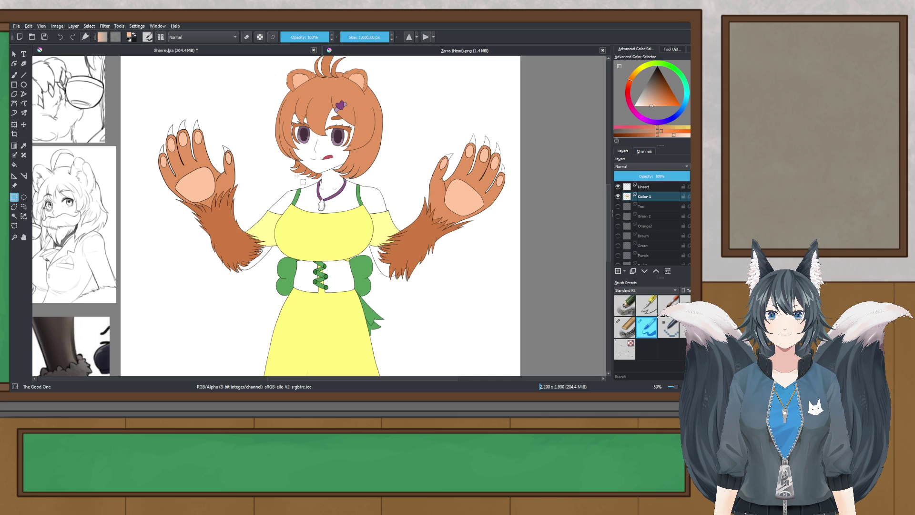
scroll(297, 176, "up", 1)
left_click_drag(338, 170, 307, 190)
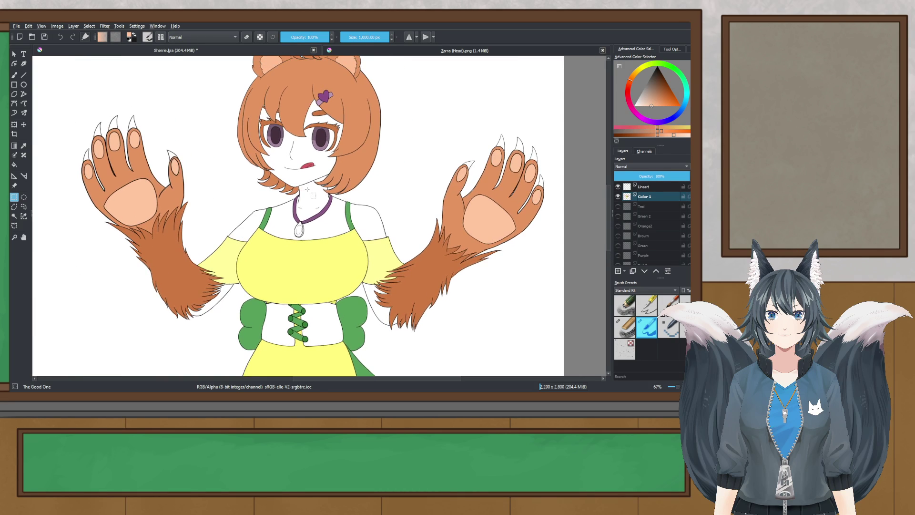
scroll(311, 188, "down", 1)
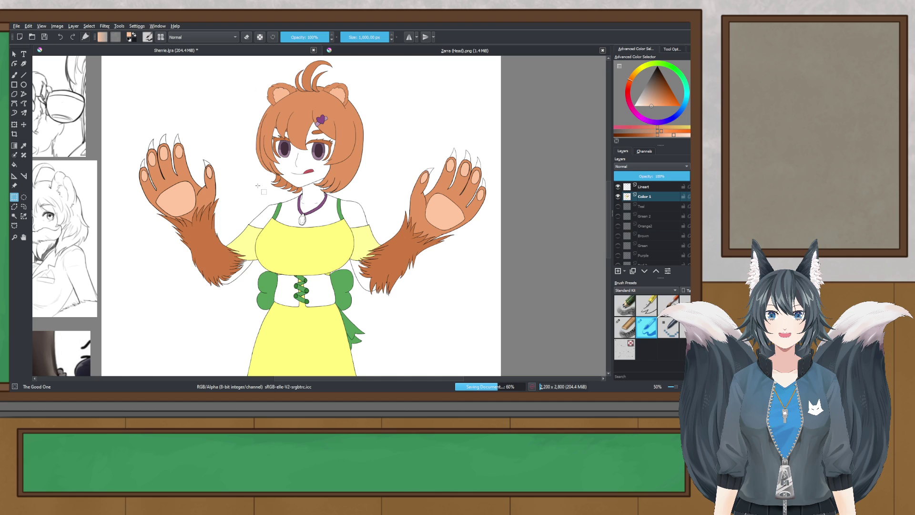
scroll(257, 185, "down", 1)
left_click_drag(280, 156, 303, 164)
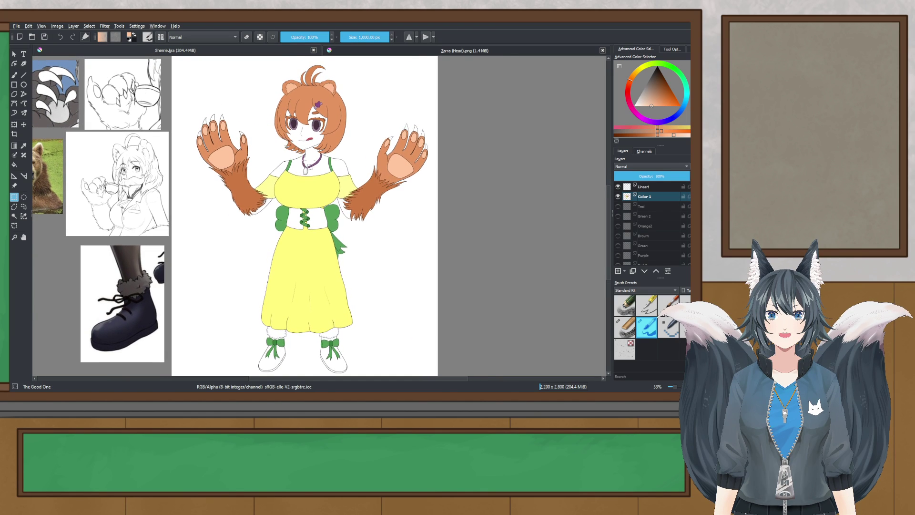
left_click(91, 396)
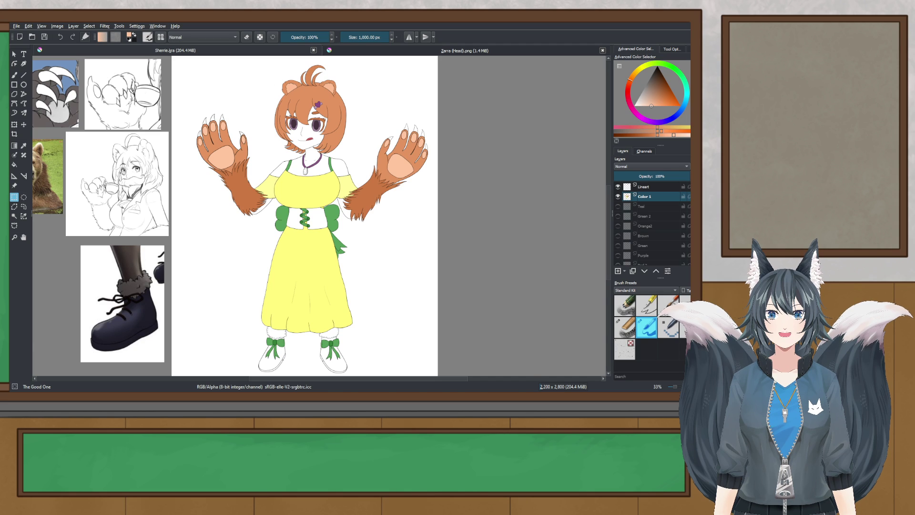
left_click(213, 207)
scroll(326, 187, "up", 2)
left_click_drag(326, 188, 341, 261)
scroll(357, 208, "up", 1)
mouse_move(293, 195)
left_mouse_down()
mouse_move(290, 246)
mouse_move(297, 180)
left_mouse_up()
scroll(289, 246, "down", 2)
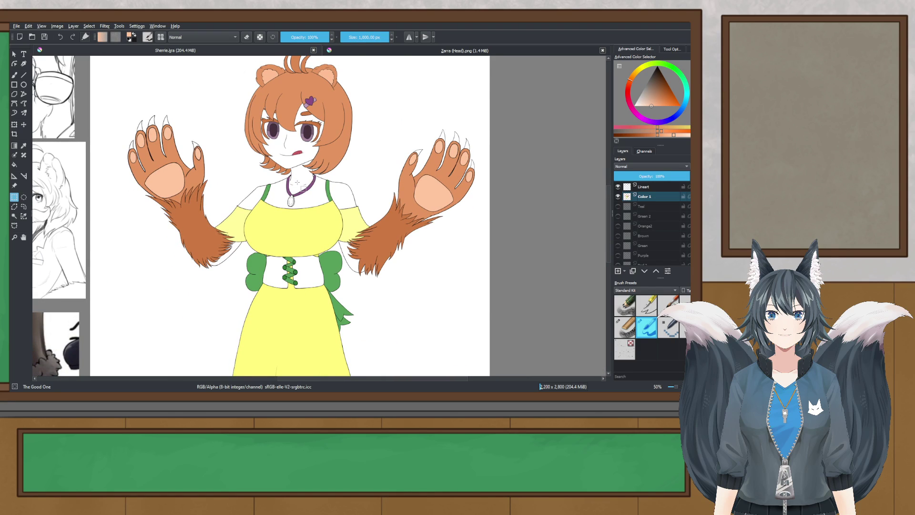
scroll(298, 182, "down", 2)
scroll(297, 182, "up", 1)
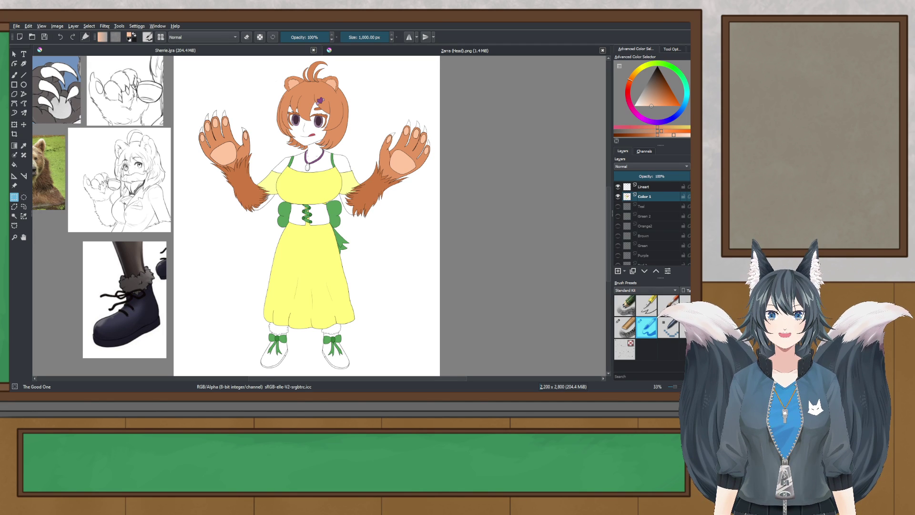
left_click(193, 291)
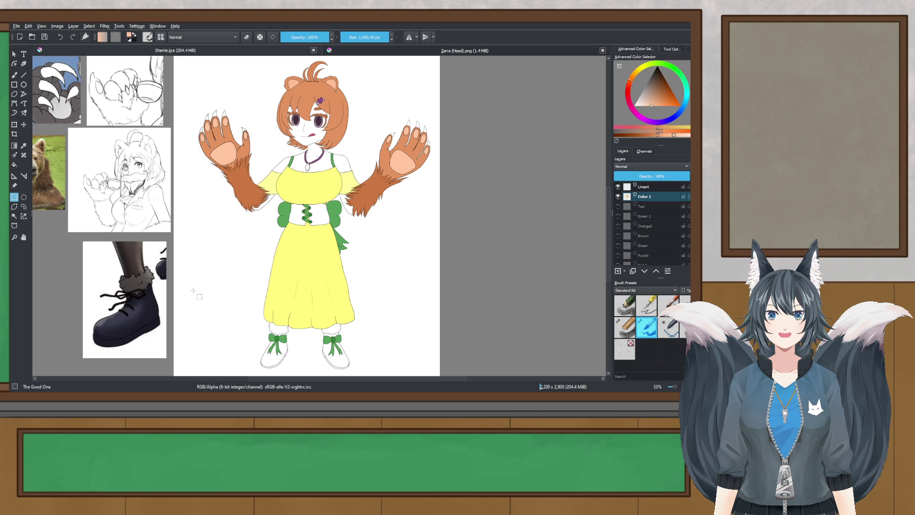
scroll(323, 185, "up", 2)
scroll(322, 185, "down", 1)
left_click_drag(323, 185, 320, 236)
scroll(322, 137, "up", 1)
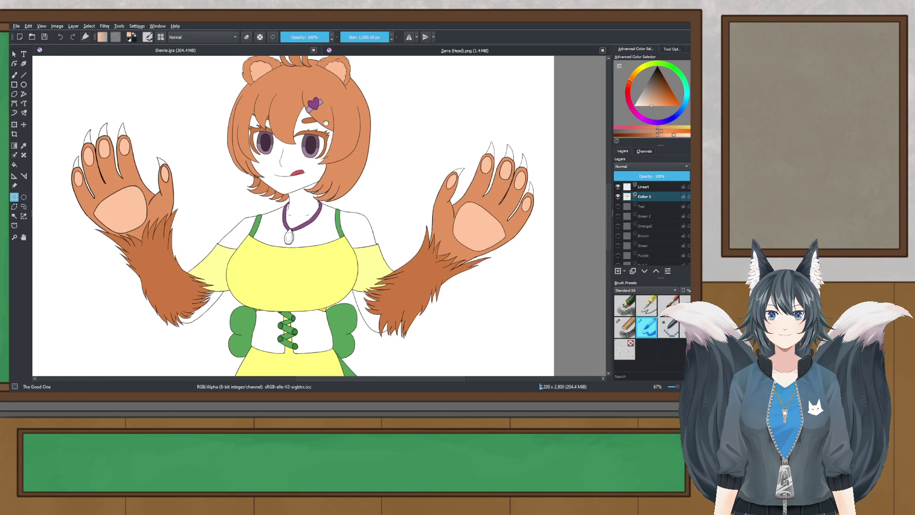
left_click_drag(321, 137, 322, 161)
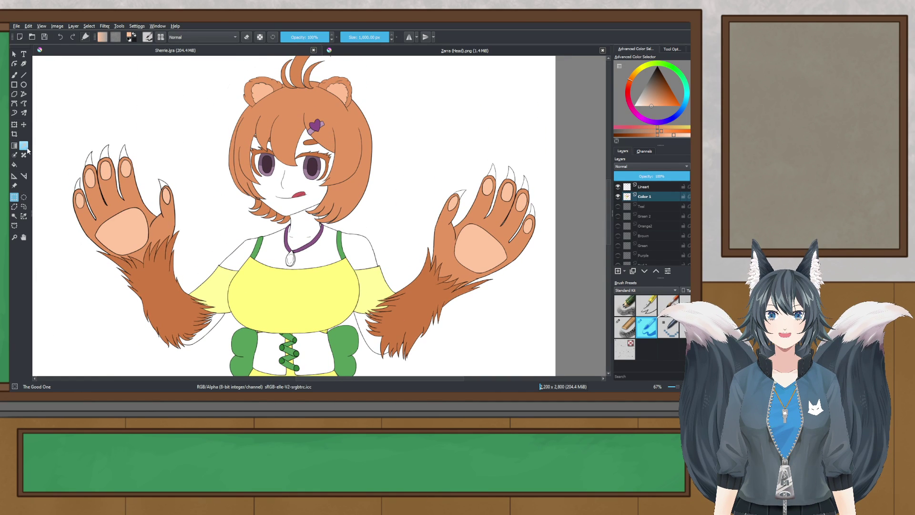
- Sample the pale skin tone from the face of the orange-haired girl with green glasses in the reference image
scroll(227, 146, "down", 3)
scroll(228, 145, "down", 2)
scroll(428, 167, "up", 8)
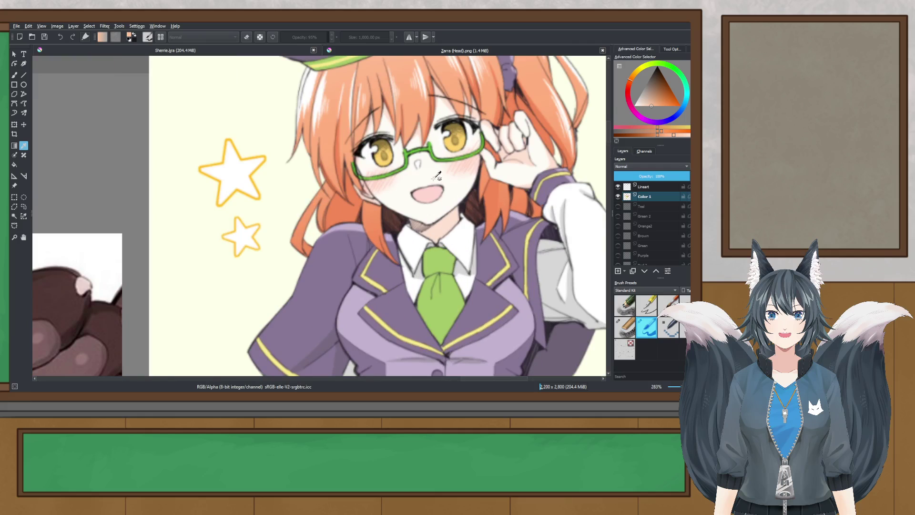
left_click(428, 167)
scroll(419, 191, "down", 3)
left_click_drag(228, 298, 359, 148)
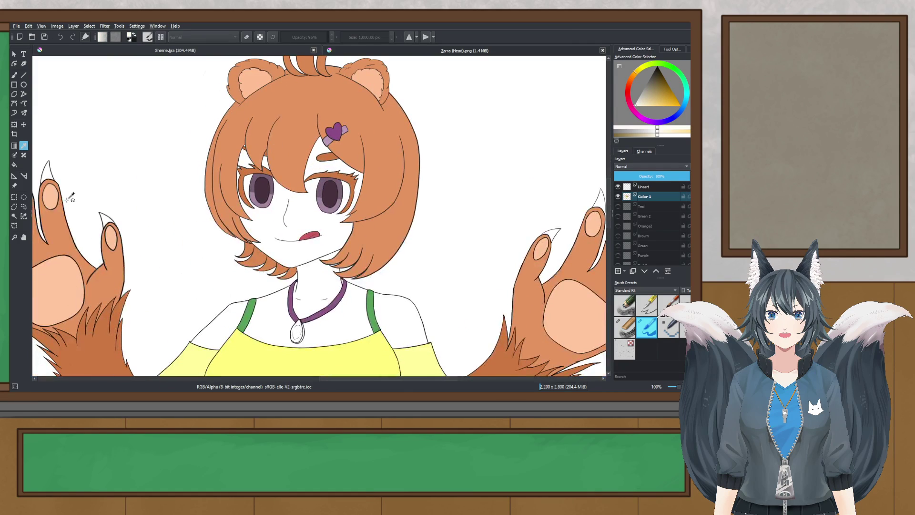
- Select the character's face area, try the sampled pale skin tone and a creamier variant on it, and undo the fill
left_click(14, 217)
scroll(327, 224, "up", 1)
key("b")
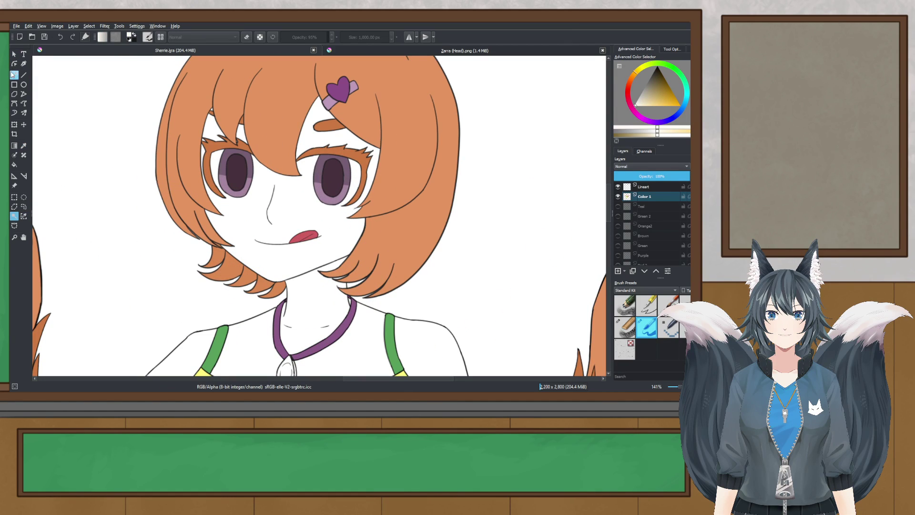
scroll(295, 180, "down", 2)
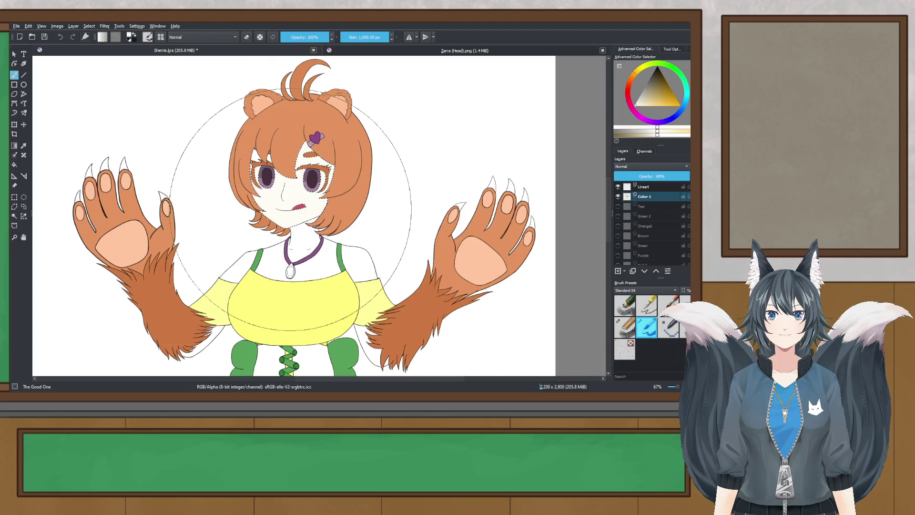
scroll(289, 210, "up", 1)
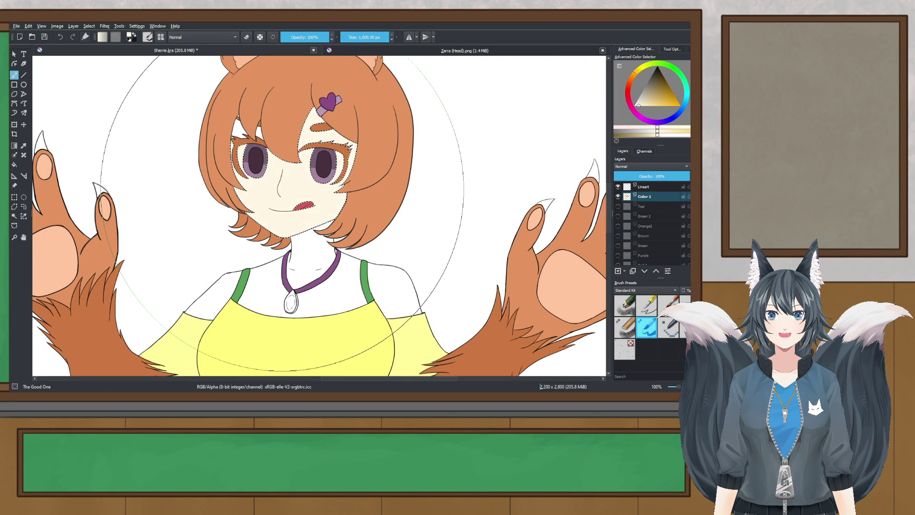
scroll(282, 210, "up", 2)
scroll(454, 172, "down", 1)
key("ctrl+z")
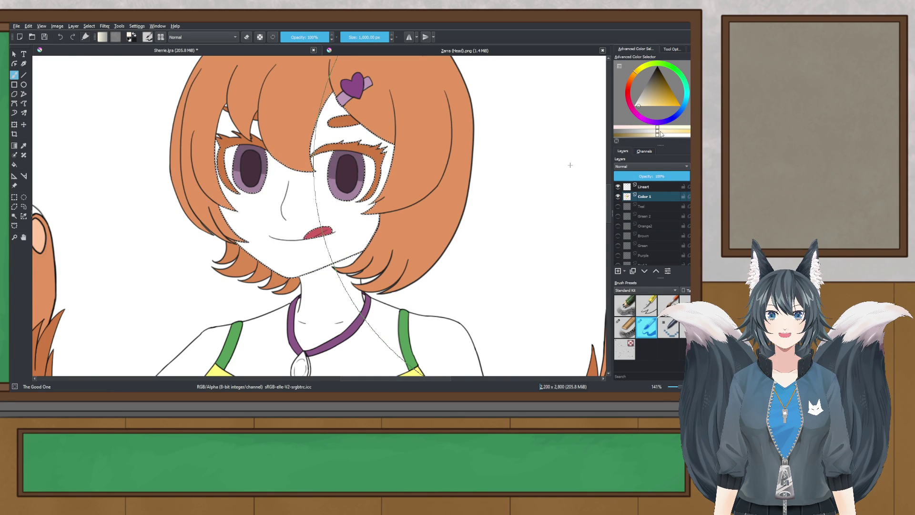
- Shift the skin colour to a warmer cream, try it and a lighter variant on the selected face, and undo the fills
left_click(635, 80)
left_click(641, 107)
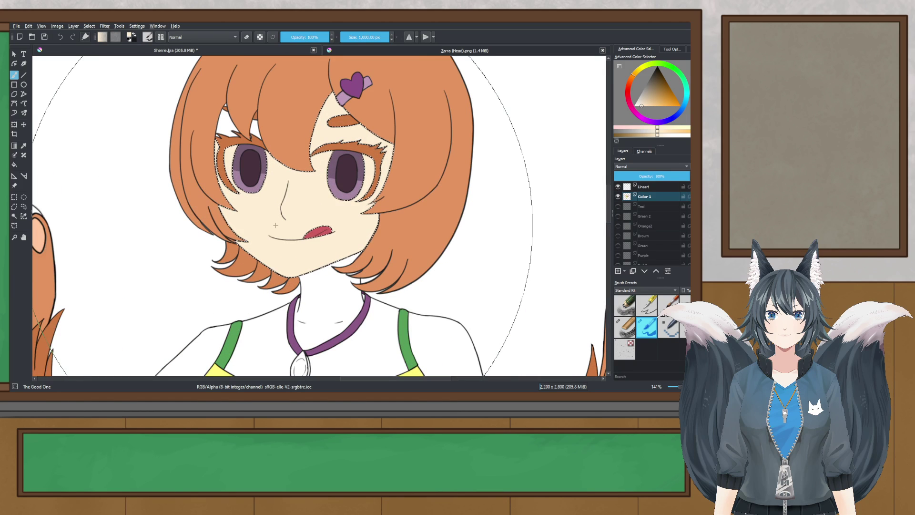
left_click(275, 225)
left_click(642, 105)
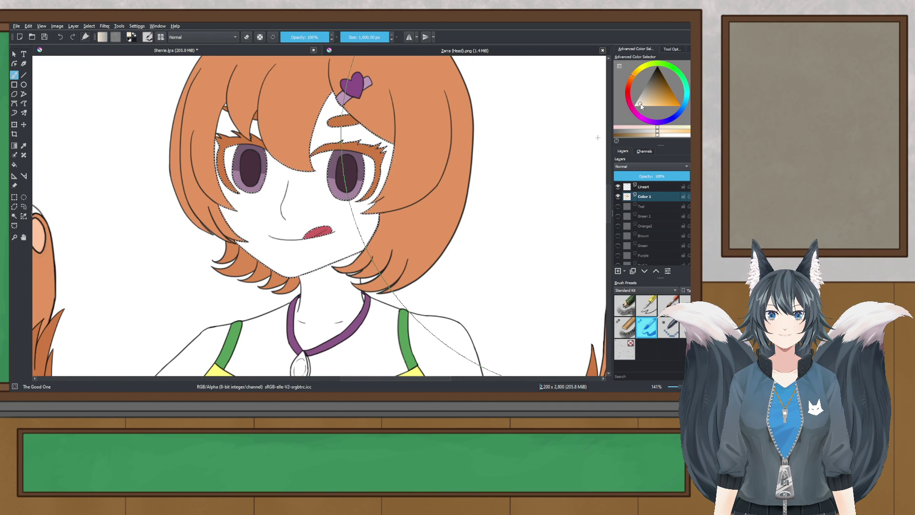
left_click(290, 133)
scroll(291, 134, "down", 3)
scroll(309, 174, "up", 1)
left_click_drag(309, 175, 310, 236)
key("ctrl+z")
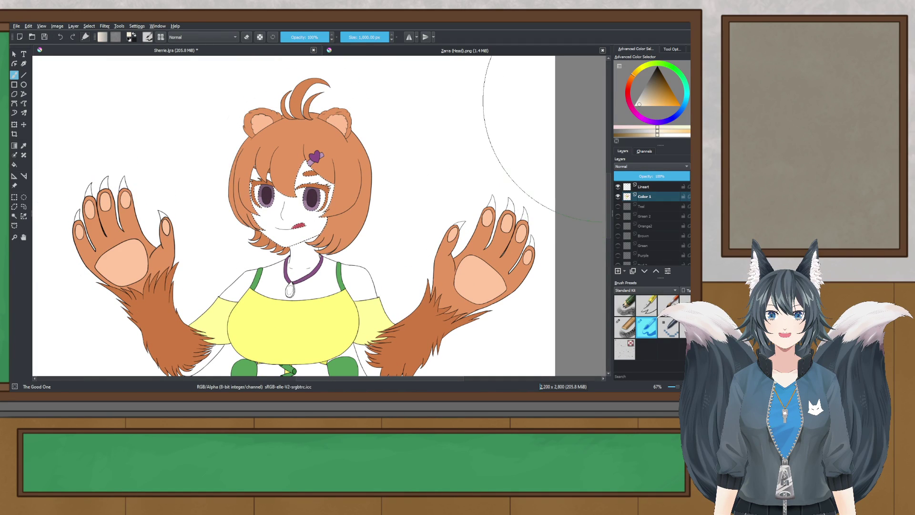
- Try a pinkish beige skin tone on the selected face, compare it with the whole figure, and undo the fill
left_click(642, 128)
left_click(306, 181)
scroll(284, 213, "up", 2)
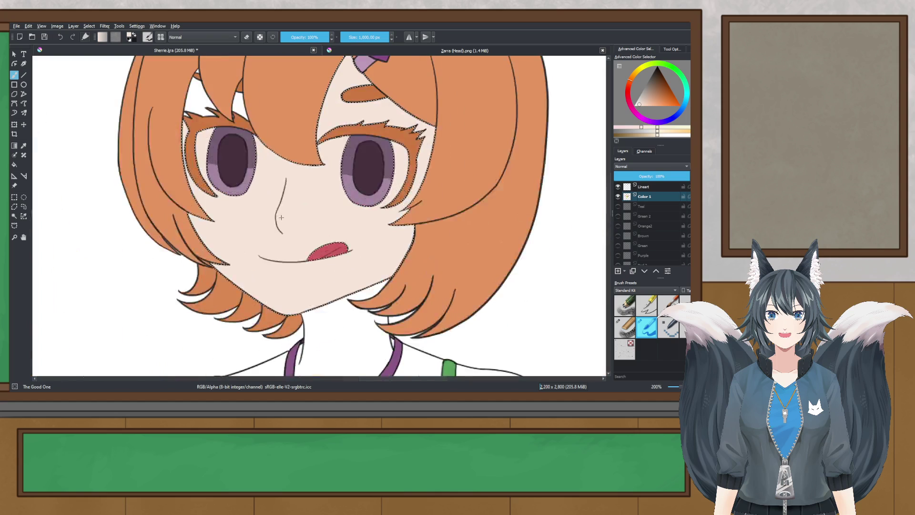
scroll(283, 214, "down", 1)
scroll(281, 216, "down", 2)
scroll(281, 214, "up", 2)
scroll(282, 214, "down", 1)
left_click_drag(282, 215, 320, 179)
key("ctrl+z")
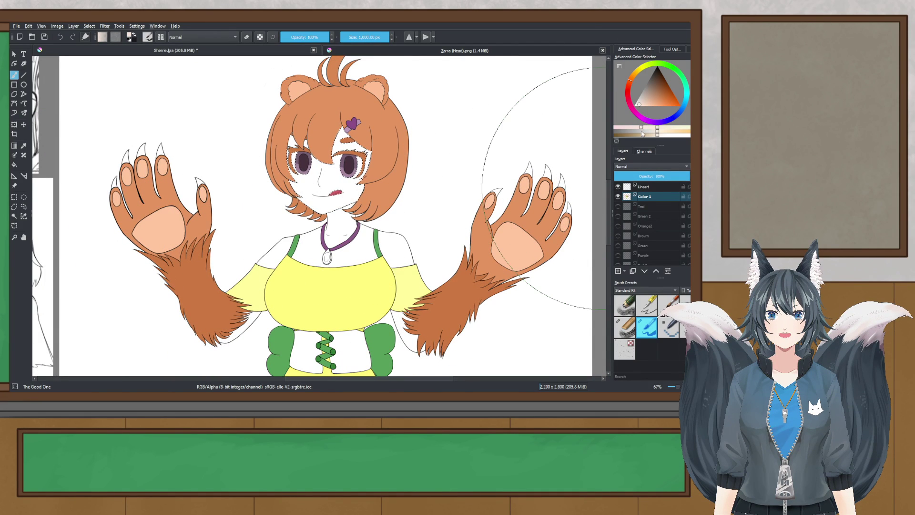
- Shift the skin colour towards pale pink, try it on the selected face, and undo the fill
left_click_drag(638, 130, 625, 128)
left_click(310, 160)
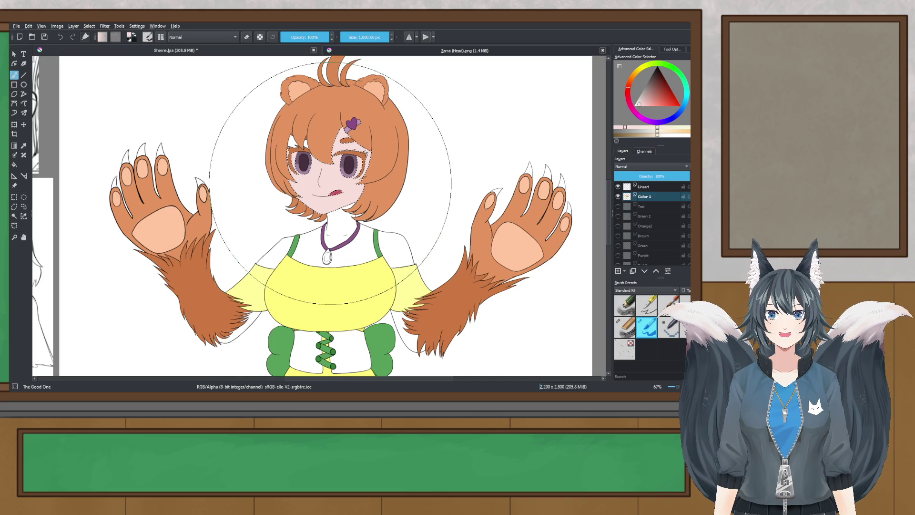
scroll(330, 183, "up", 2)
key("ctrl+z")
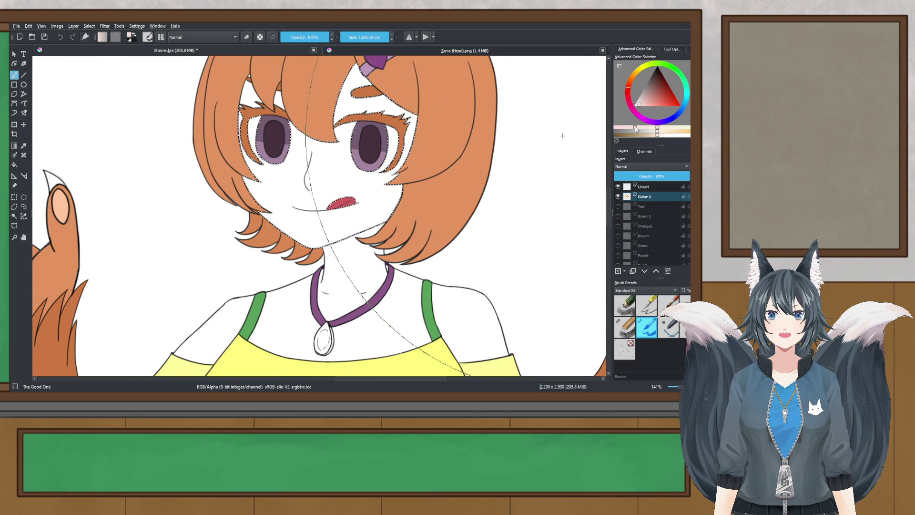
- Switch the skin colour to a yellowish cream, try it on the selected face, and undo the fill
left_click(662, 132)
left_click(326, 139)
scroll(325, 138, "down", 2)
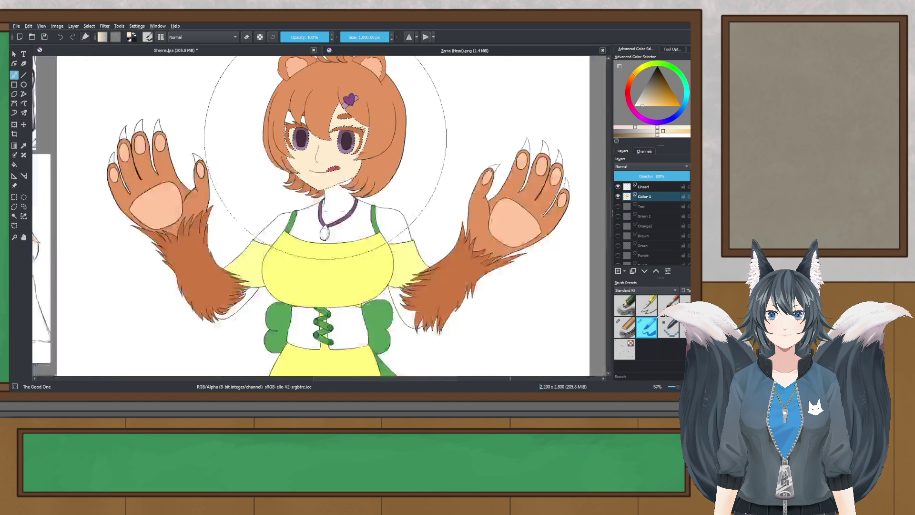
scroll(326, 143, "up", 3)
key("ctrl+z")
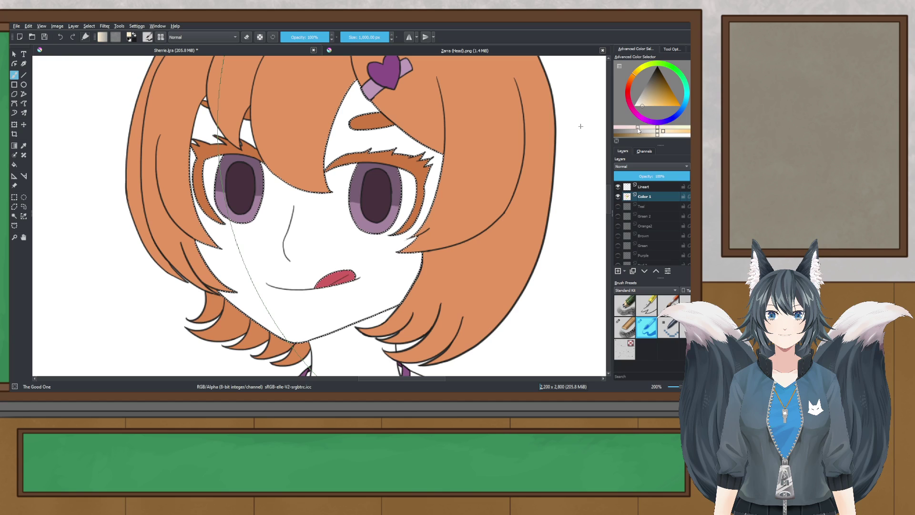
- Try a muted beige skin tone on the selected face
left_click(639, 130)
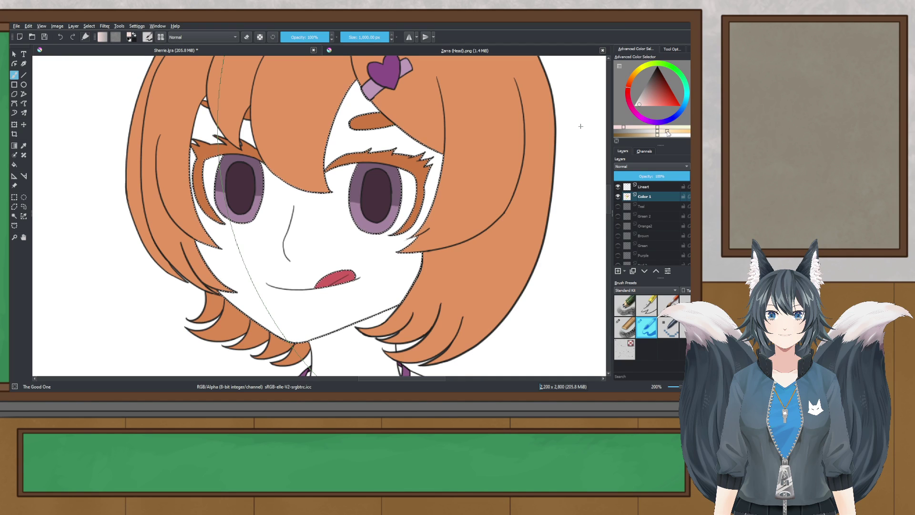
left_click(668, 131)
left_click(334, 153)
scroll(333, 153, "down", 2)
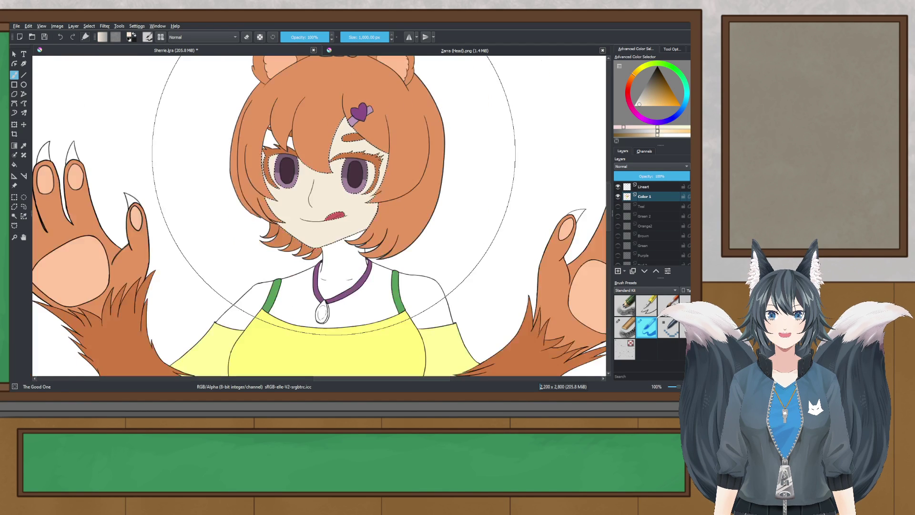
- Undo the beige face fill and fill the selected face with a lighter, warmer cream
scroll(358, 169, "up", 1)
key("ctrl+z")
left_click(660, 136)
left_click(339, 178)
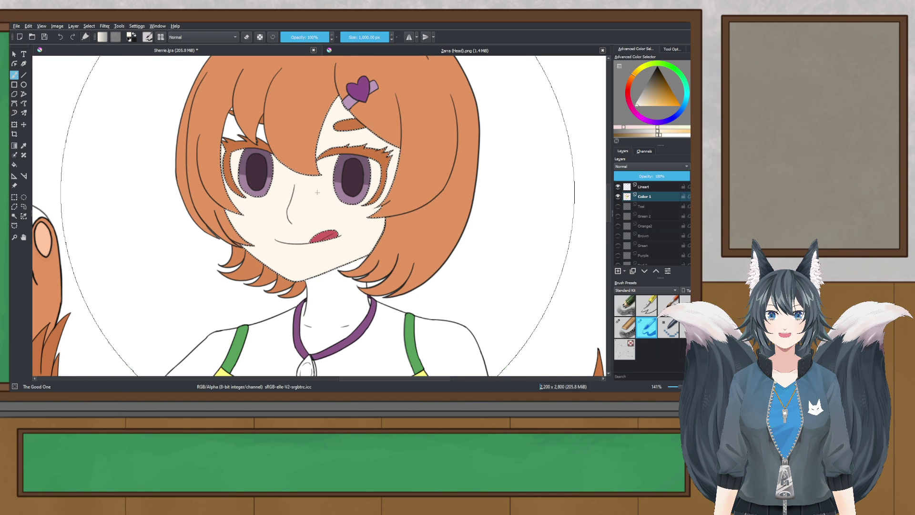
- Undo the cream face fill, try the pale cream again on the selected face, and undo it
key("ctrl+z")
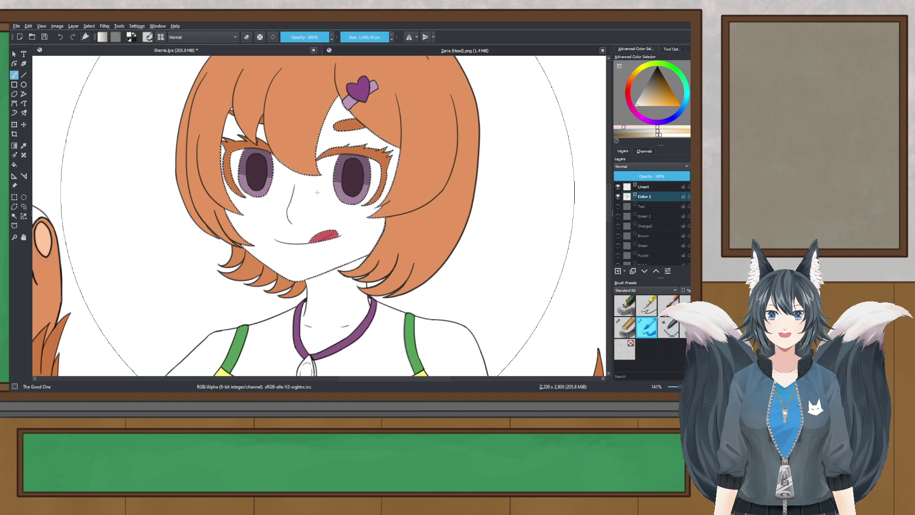
left_click(353, 193)
scroll(351, 192, "down", 3)
scroll(349, 193, "up", 2)
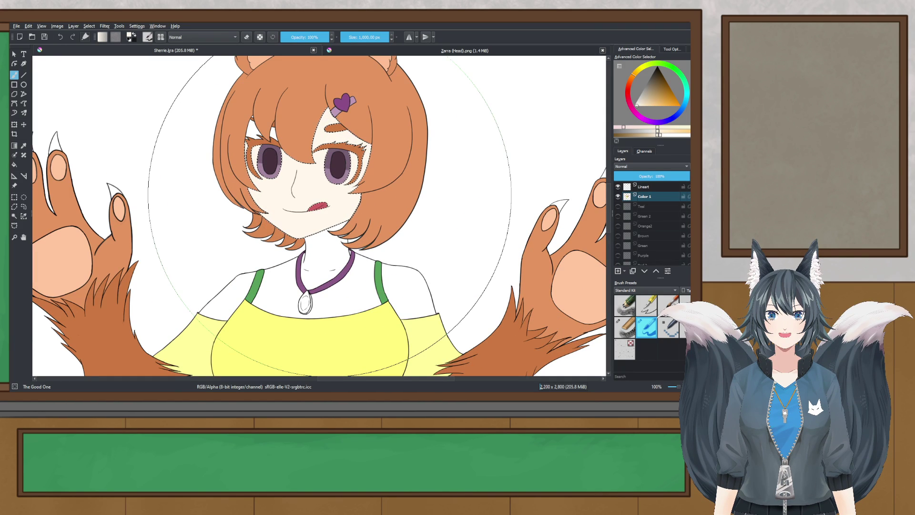
scroll(334, 193, "up", 2)
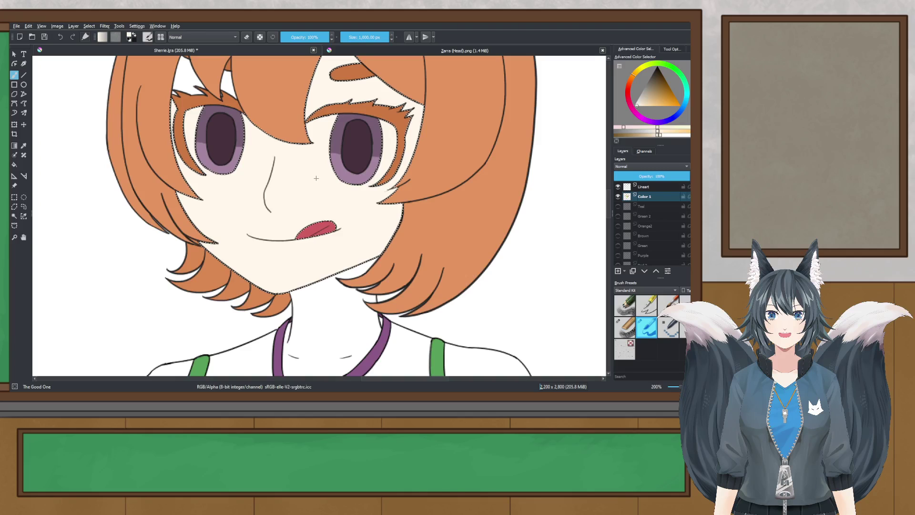
scroll(308, 188, "down", 2)
left_click_drag(308, 185, 307, 200)
key("ctrl+z")
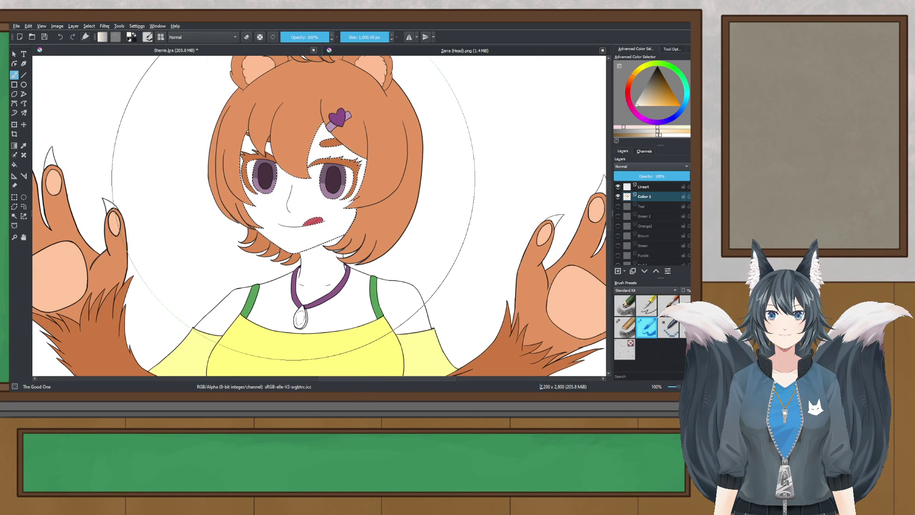
- Try a very light cream skin tone on the selected face
scroll(293, 179, "up", 2)
scroll(308, 220, "down", 2)
scroll(308, 220, "up", 2)
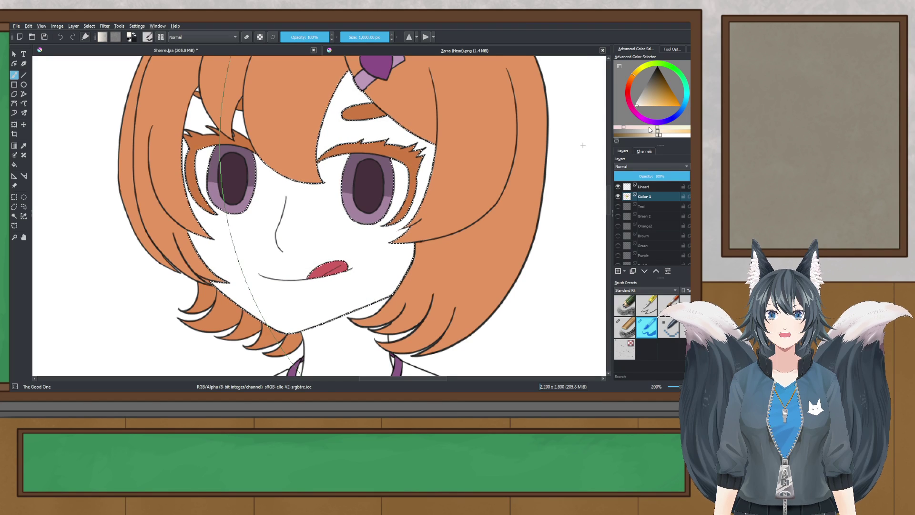
left_click(516, 128)
scroll(286, 167, "down", 1)
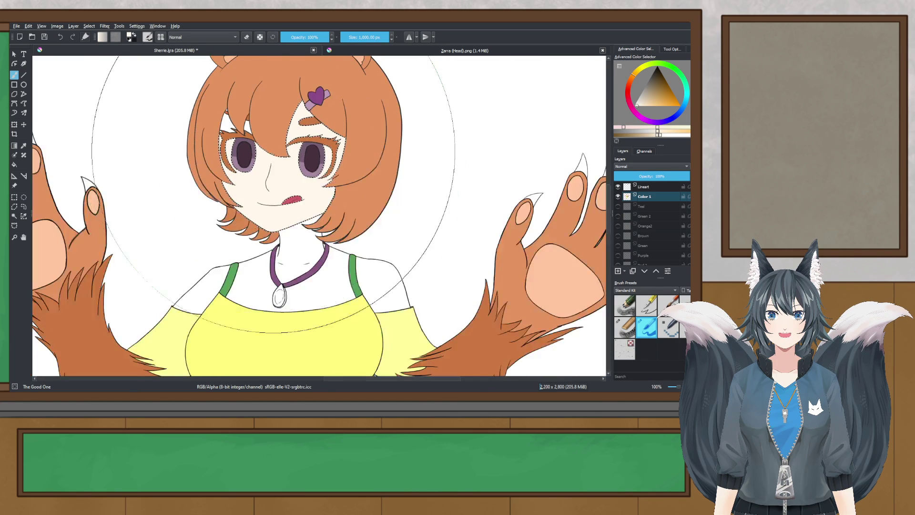
left_click_drag(276, 154, 283, 162)
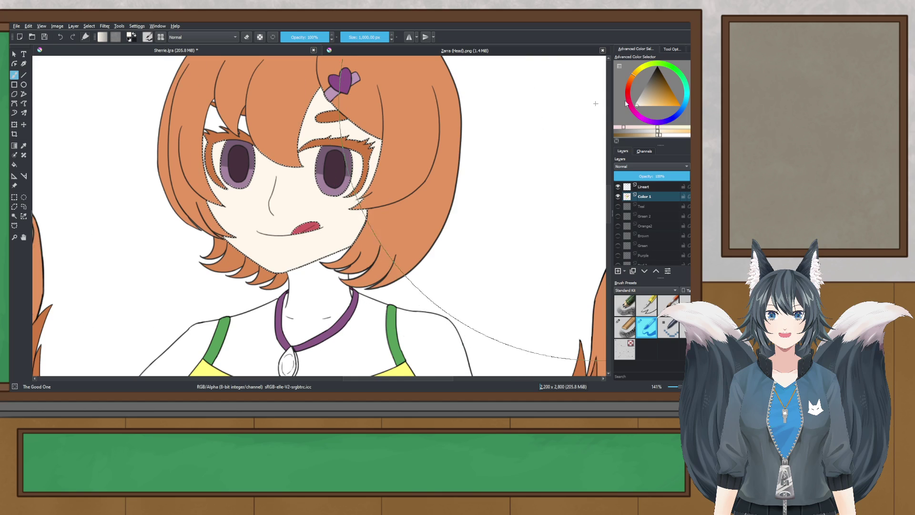
- Pick a slightly deeper, yellowish cream and try it on the selected face
left_click(639, 107)
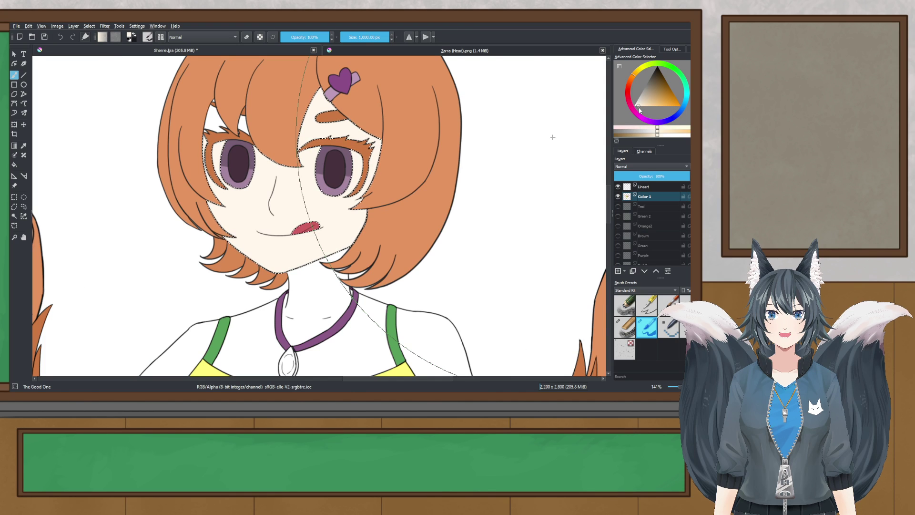
scroll(291, 209, "up", 2)
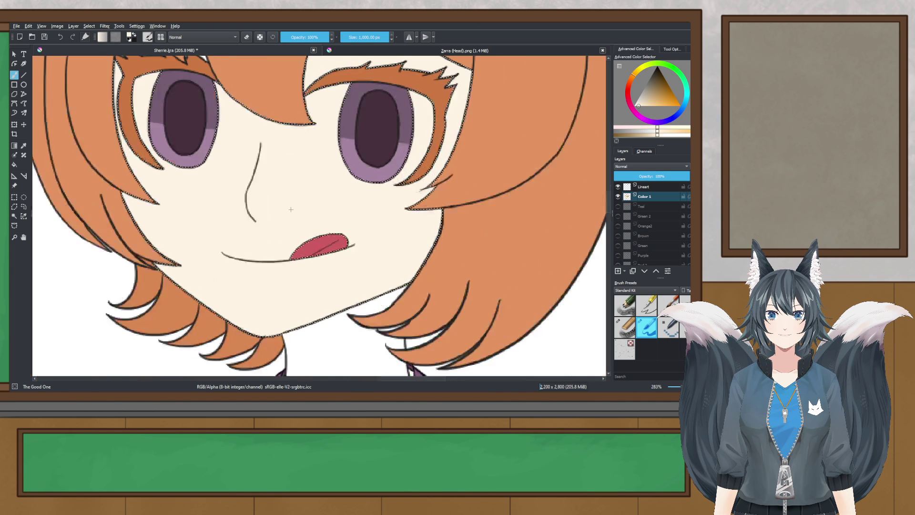
scroll(291, 210, "down", 1)
left_click_drag(291, 209, 311, 256)
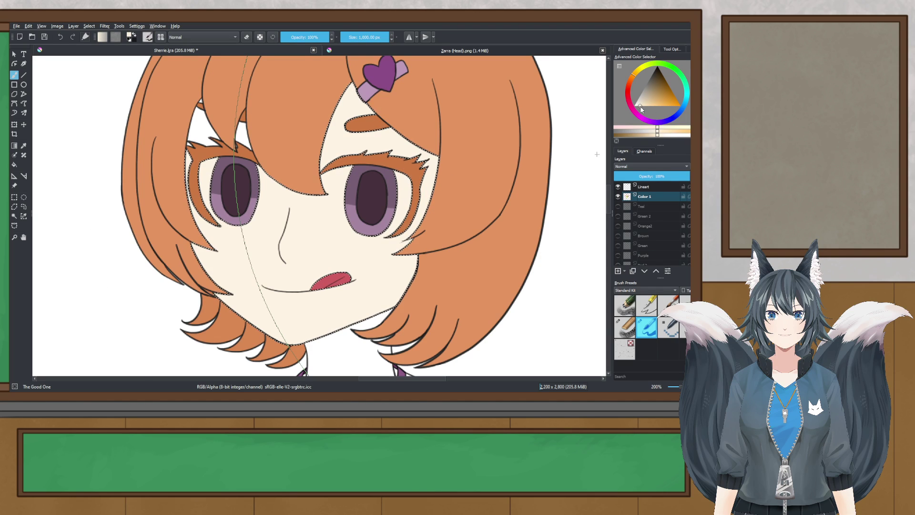
scroll(340, 210, "down", 4)
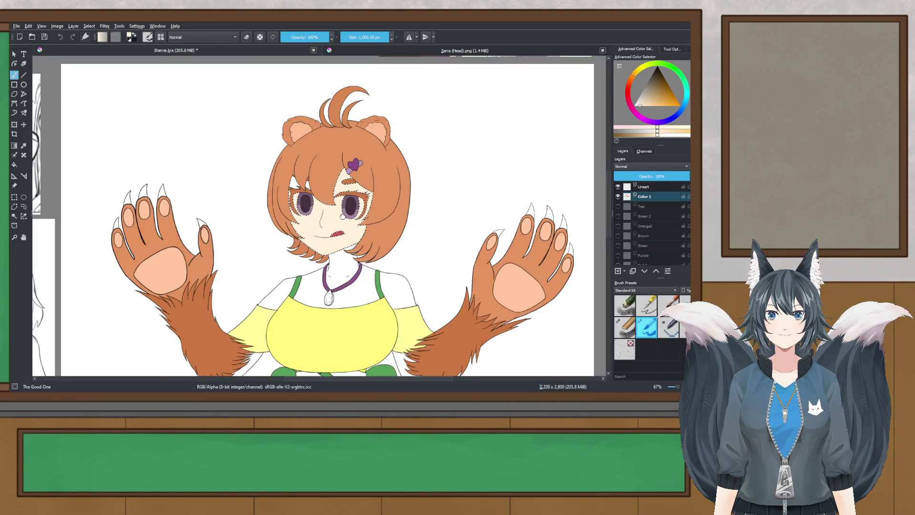
- Fill the selected face with a slightly pinker cream and save the document
left_click_drag(349, 220, 337, 202)
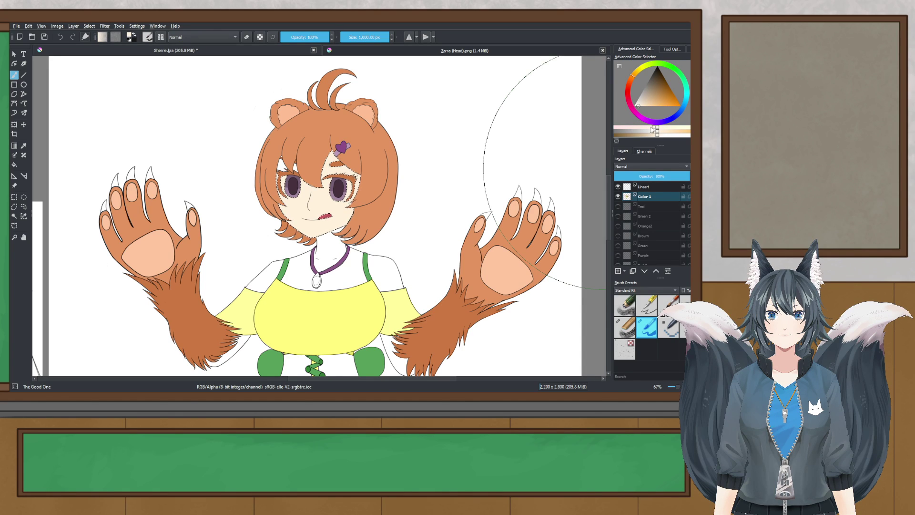
scroll(319, 213, "up", 2)
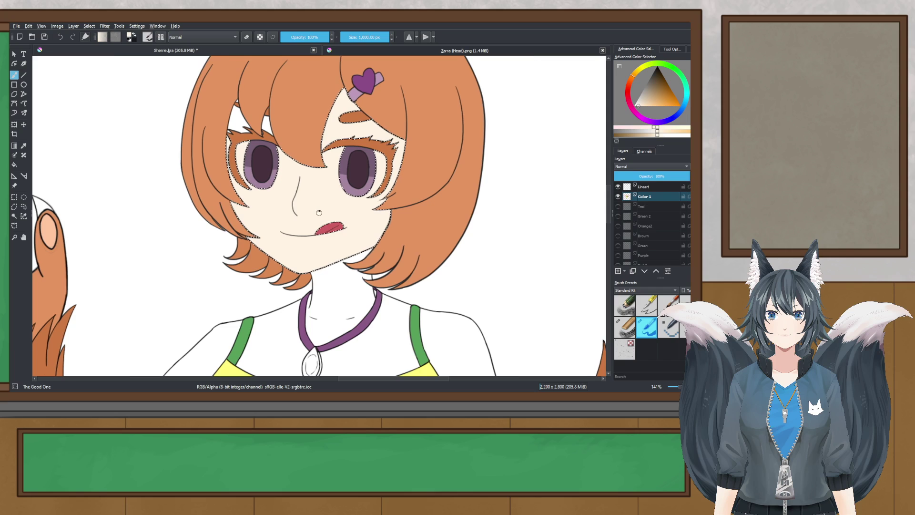
left_click_drag(319, 213, 315, 231)
scroll(314, 231, "down", 2)
key("ctrl+s")
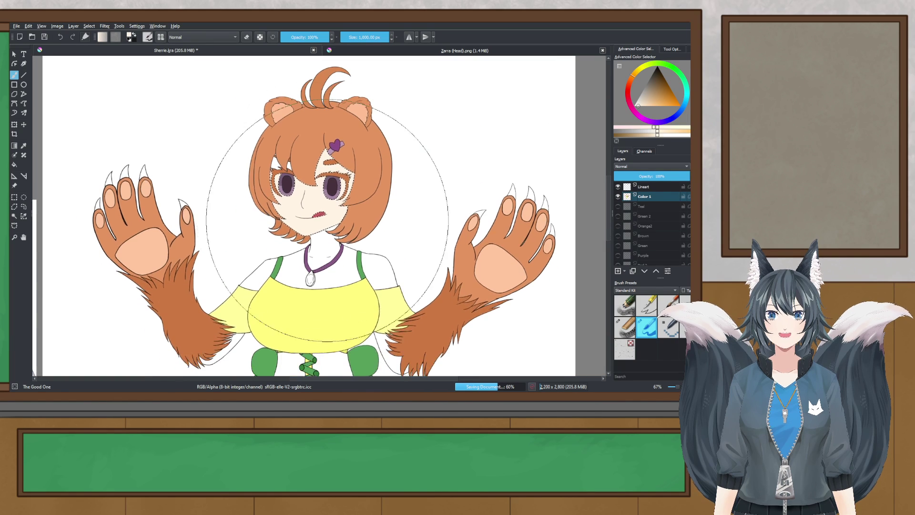
- Clear the face selection and examine the pinkish cream skin against the hair and eyes
left_click(15, 197)
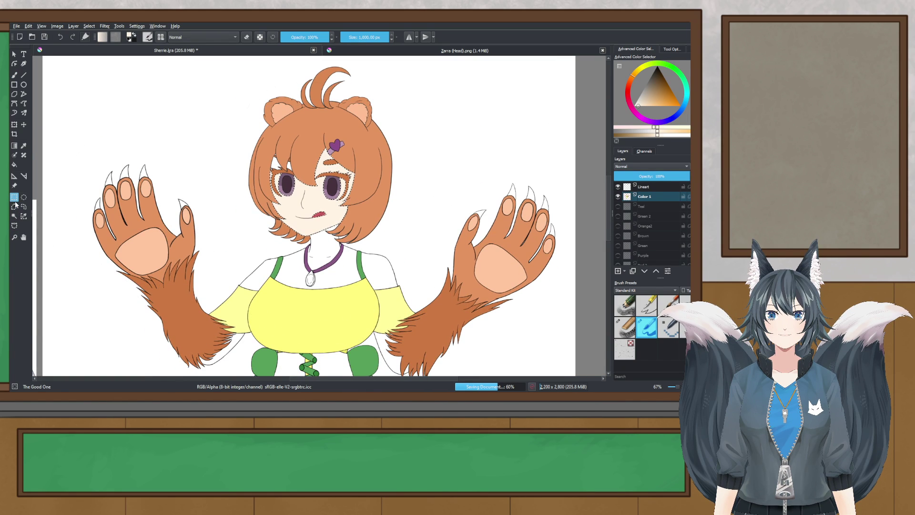
left_click(330, 205)
scroll(349, 204, "up", 3)
left_click_drag(348, 204, 403, 253)
scroll(403, 253, "down", 2)
scroll(403, 252, "down", 1)
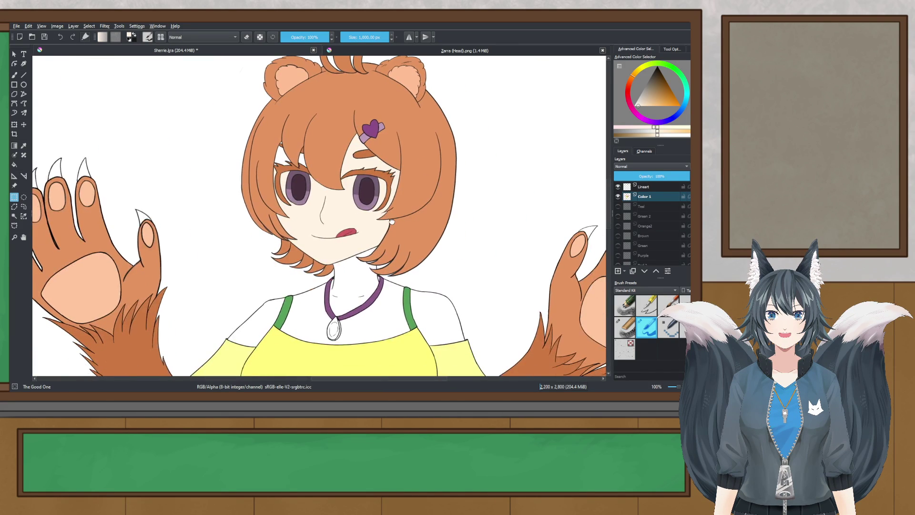
scroll(372, 177, "up", 2)
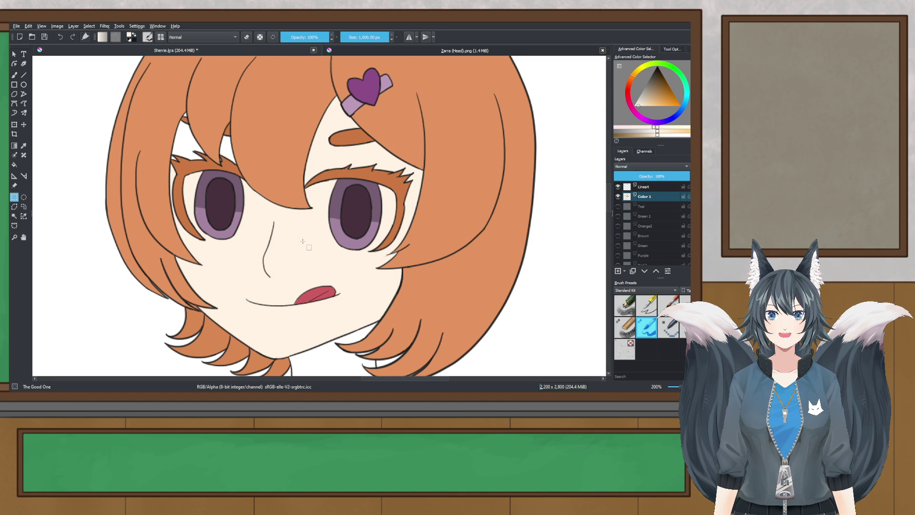
scroll(303, 242, "down", 2)
scroll(314, 230, "up", 2)
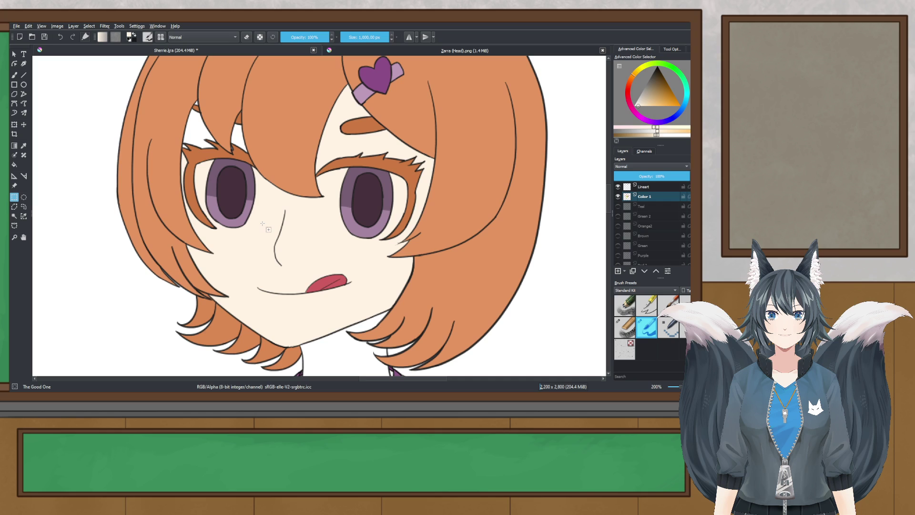
- Undo back to the selected, unfilled face and fill it with a slightly yellower cream
left_click(14, 206)
key("ctrl+z")
key("ctrl+z")
key("ctrl+z")
key("Delete")
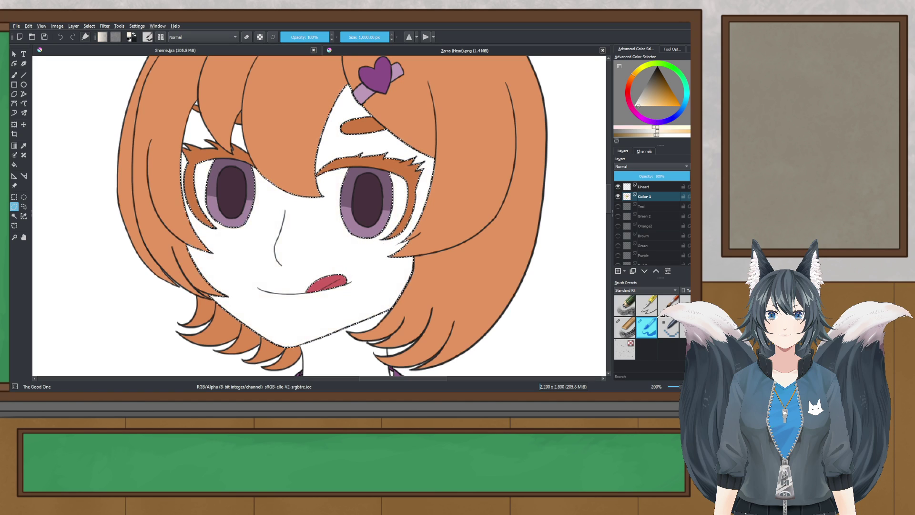
key("b")
left_click(297, 210)
scroll(298, 210, "down", 4)
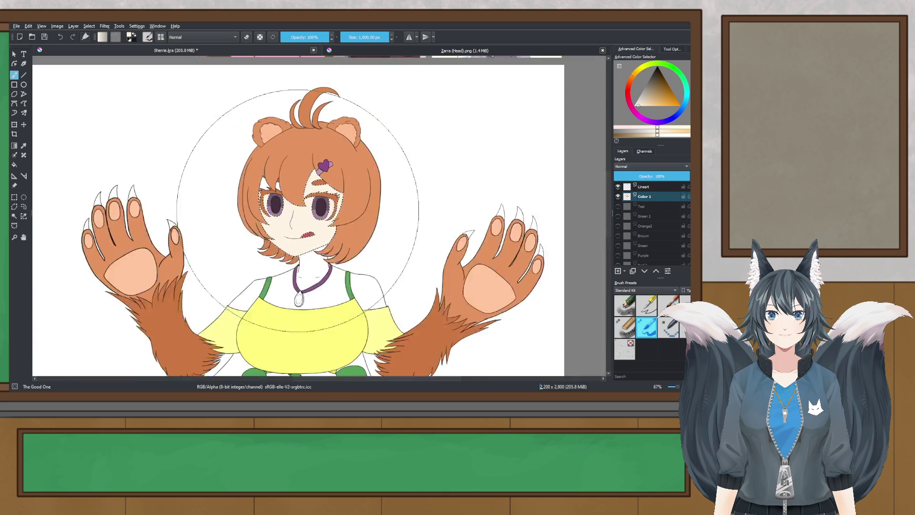
- Clear the face selection and check the cream skin tone on the whole figure
scroll(306, 221, "up", 3)
left_click(15, 198)
left_click(224, 200)
scroll(230, 194, "down", 2)
mouse_move(230, 194)
left_mouse_down()
mouse_move(249, 118)
mouse_move(260, 169)
left_mouse_up()
scroll(259, 170, "down", 1)
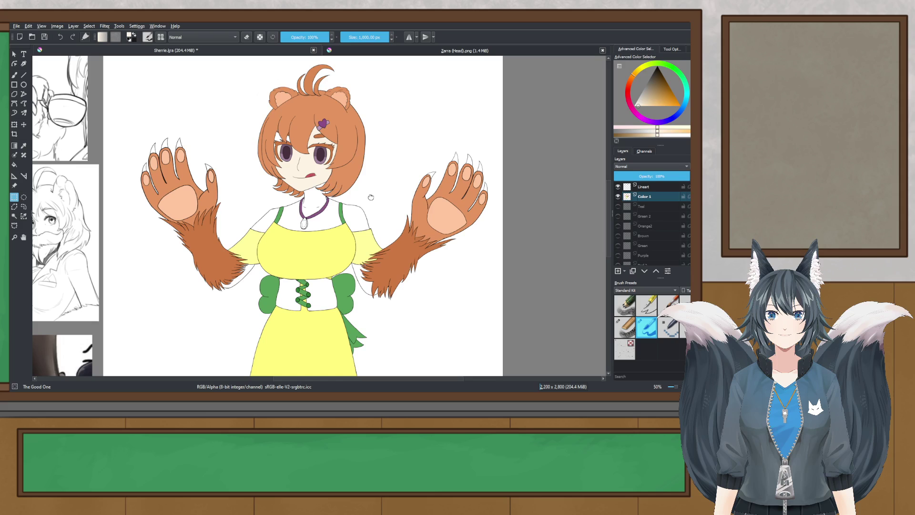
scroll(371, 197, "down", 1)
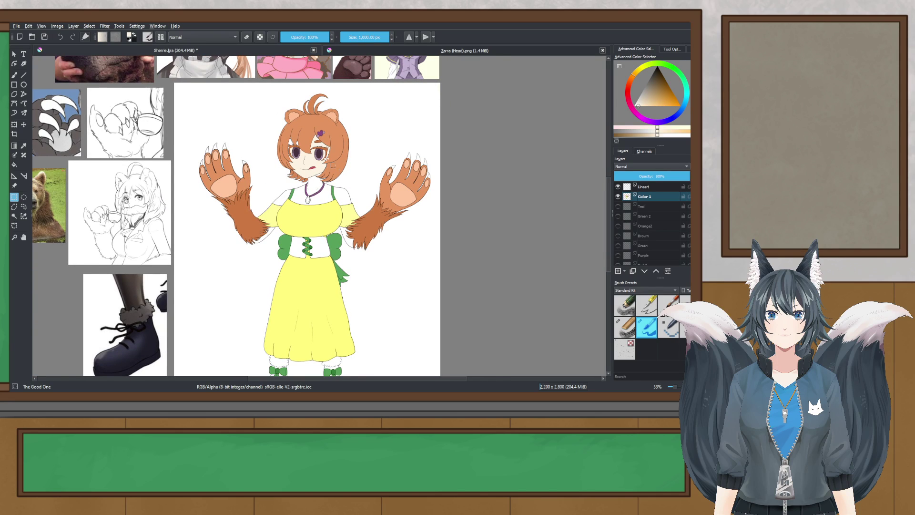
scroll(332, 165, "up", 1)
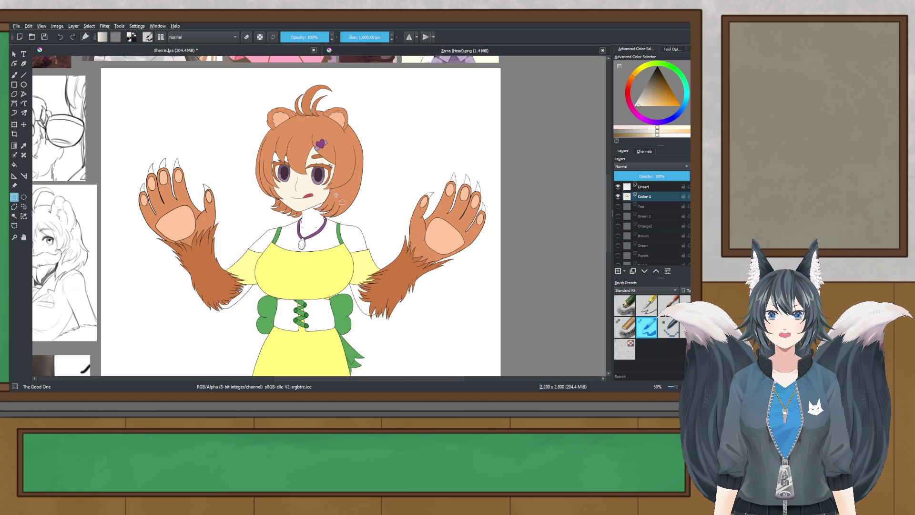
key("alt+Tab")
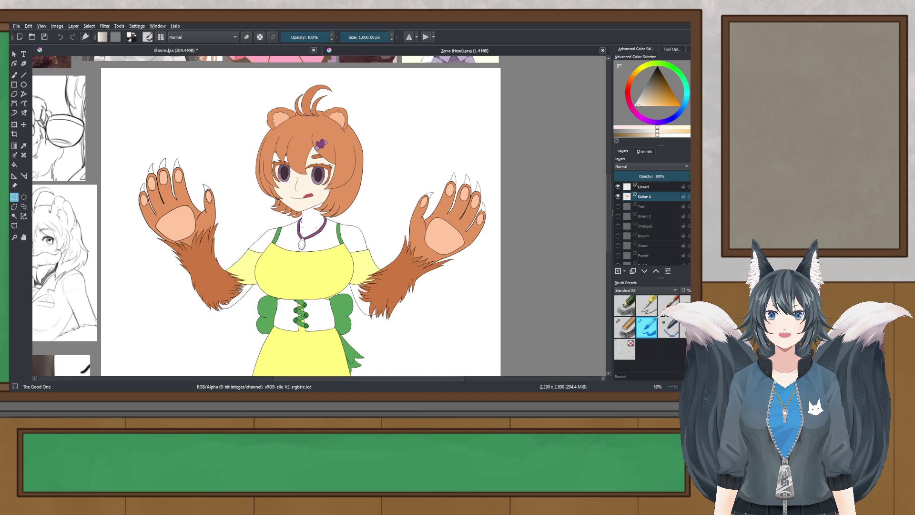
left_click(10, 317)
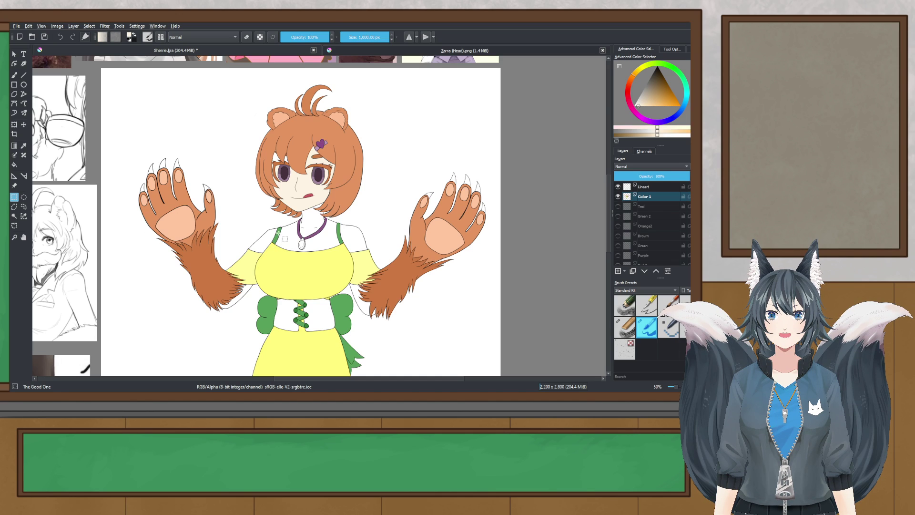
- Undo the face deselection and redo it
scroll(317, 184, "up", 2)
scroll(278, 165, "up", 1)
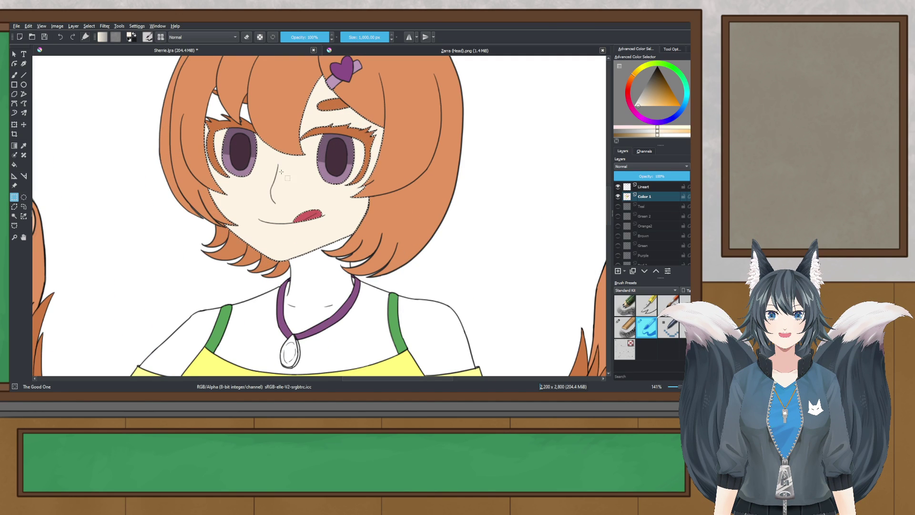
key("ctrl+z")
key("ctrl+shift+z")
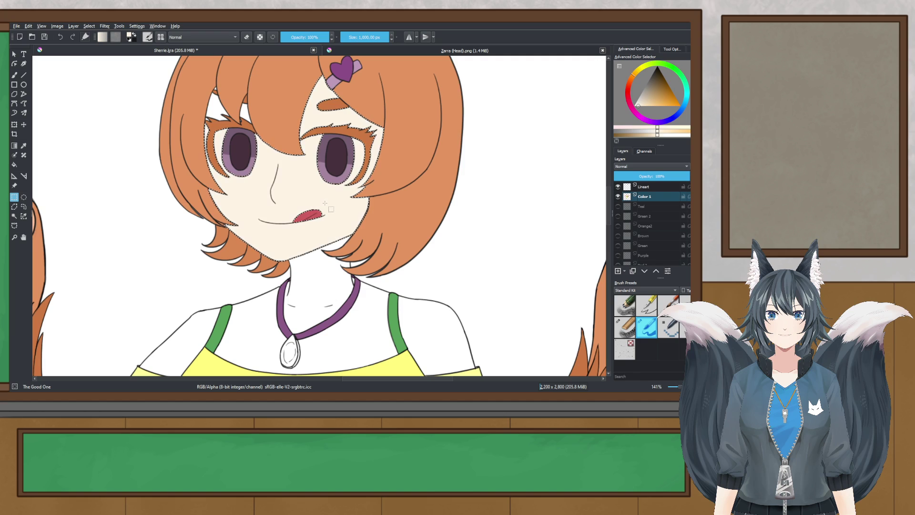
key("ctrl+shift+z")
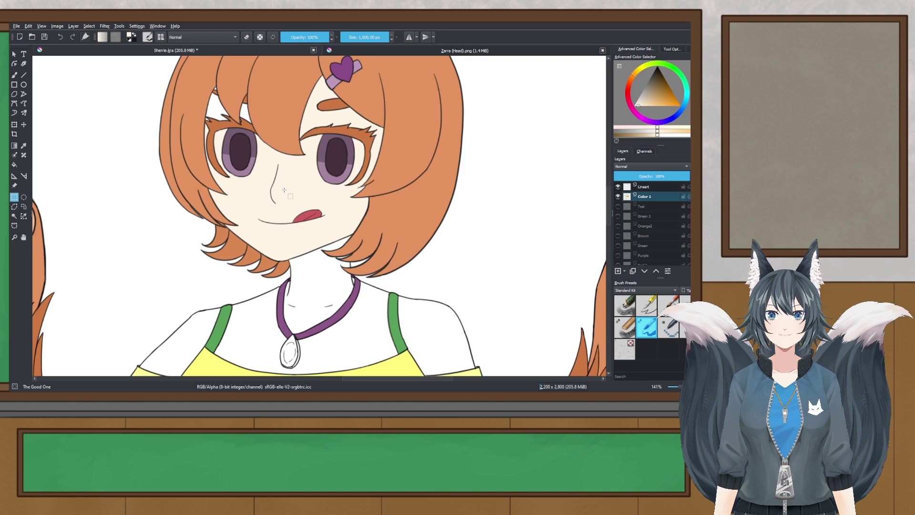
- Open Rita the Raver (Casual Clothes Coloured).png, examine its pale skin tone, and close it
left_click(18, 28)
left_click(34, 46)
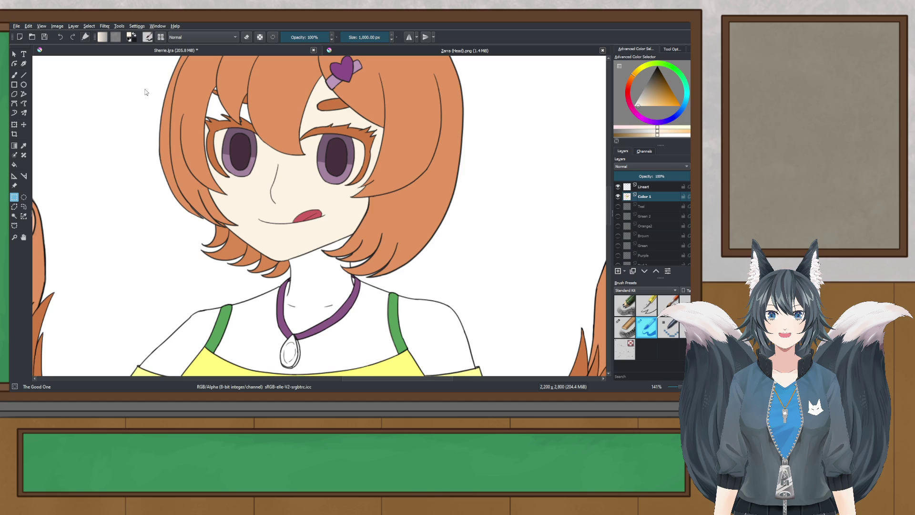
double_click(338, 146)
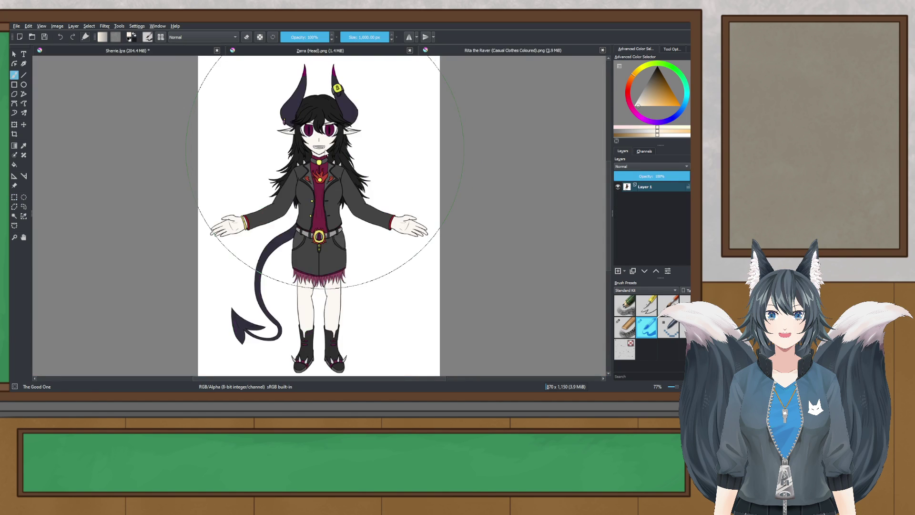
scroll(339, 146, "up", 4)
scroll(338, 145, "down", 2)
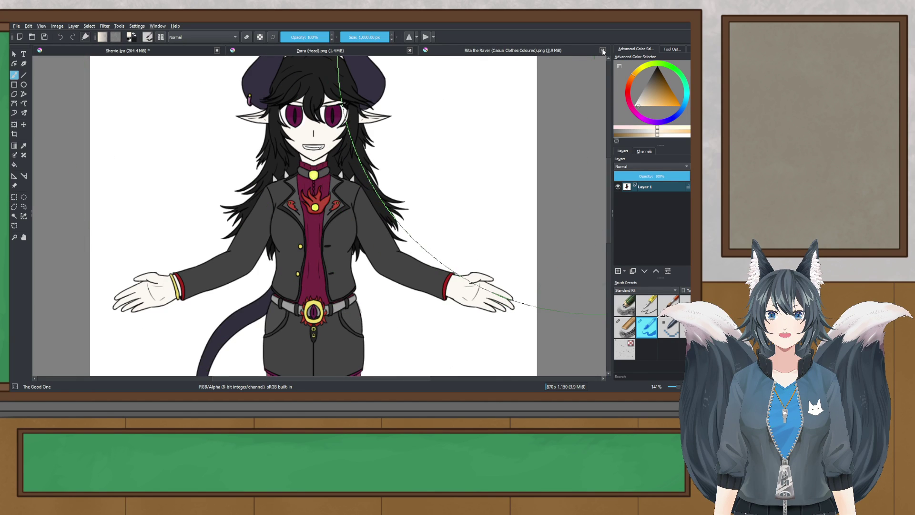
key("ctrl+w")
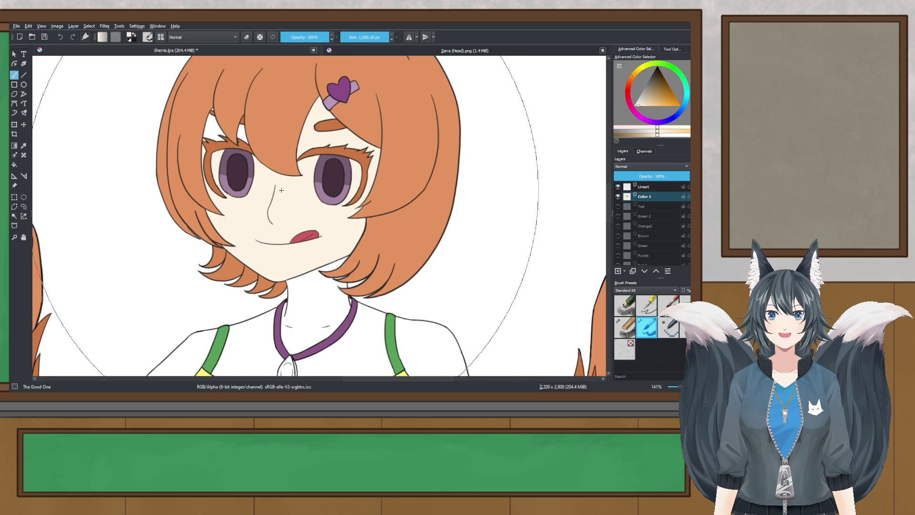
- Select the two white forehead gaps above the eyebrow between the bangs, fill them with cream, and clear the selection
left_click(15, 216)
scroll(178, 124, "up", 2)
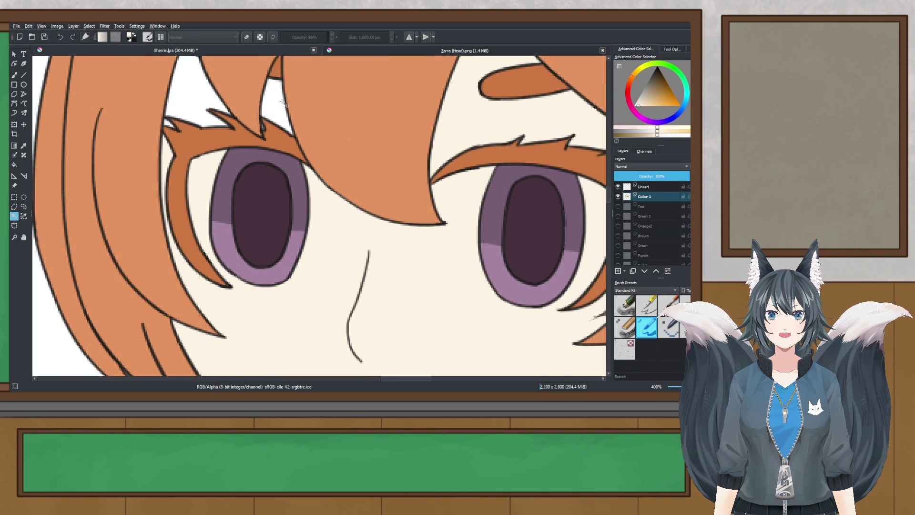
left_click_drag(276, 102, 263, 168)
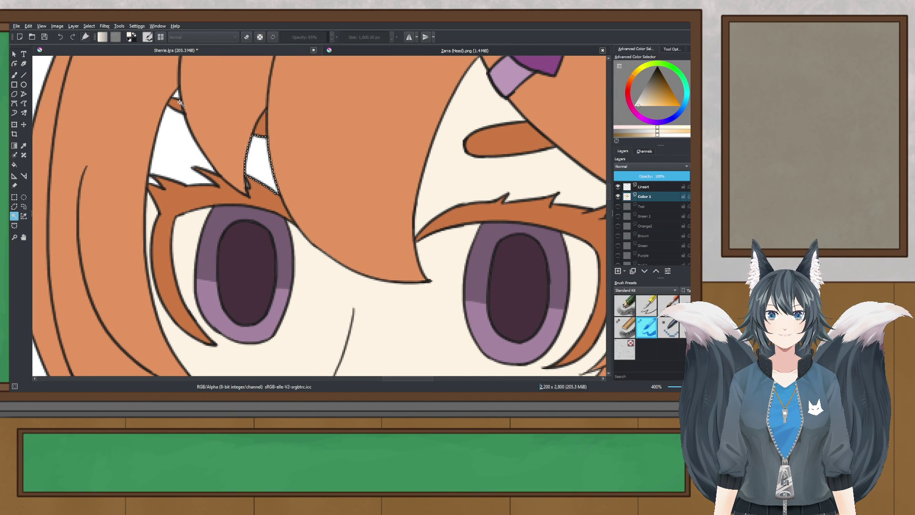
scroll(172, 102, "up", 1)
left_click(137, 210, "shift")
left_click(13, 74)
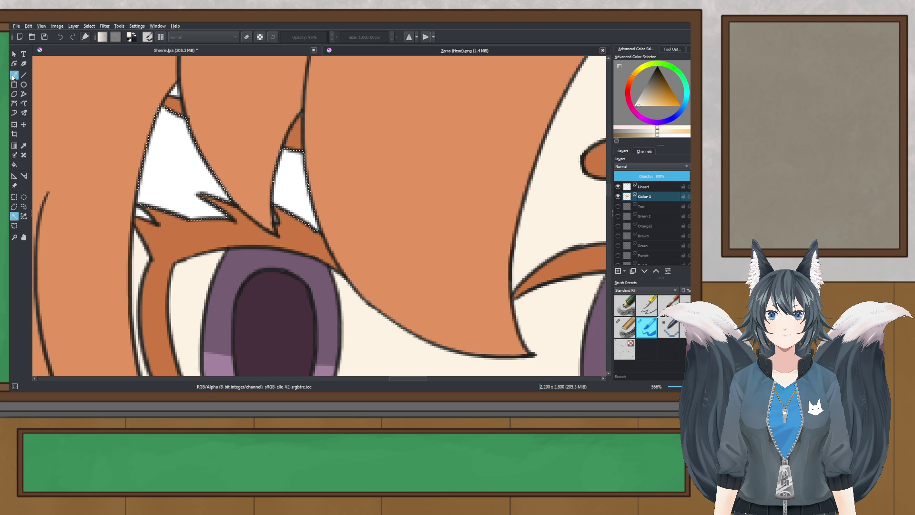
key("shift+BackSpace")
left_click(14, 197)
left_click(179, 161)
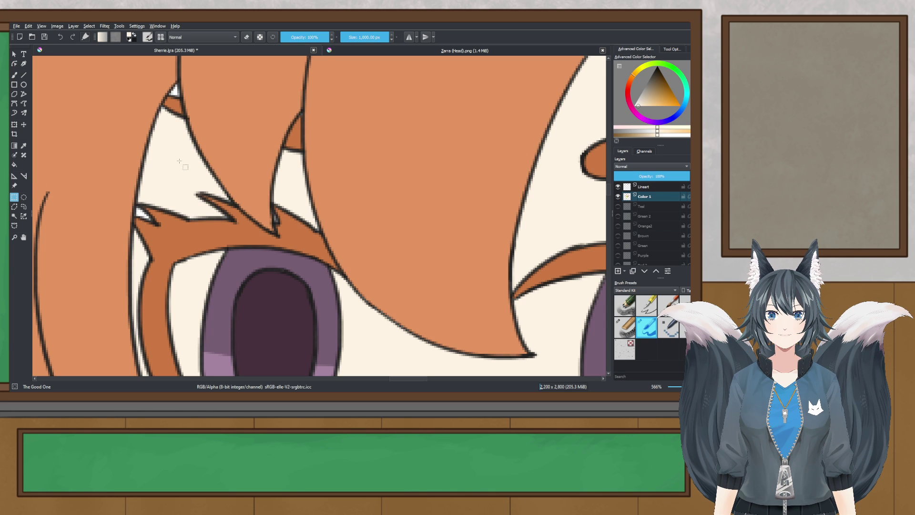
- Set the brush size to 2.01 px and touch up the tiny white gap between the hair strands with cream
left_click(14, 76)
left_click_drag(334, 38, 330, 38)
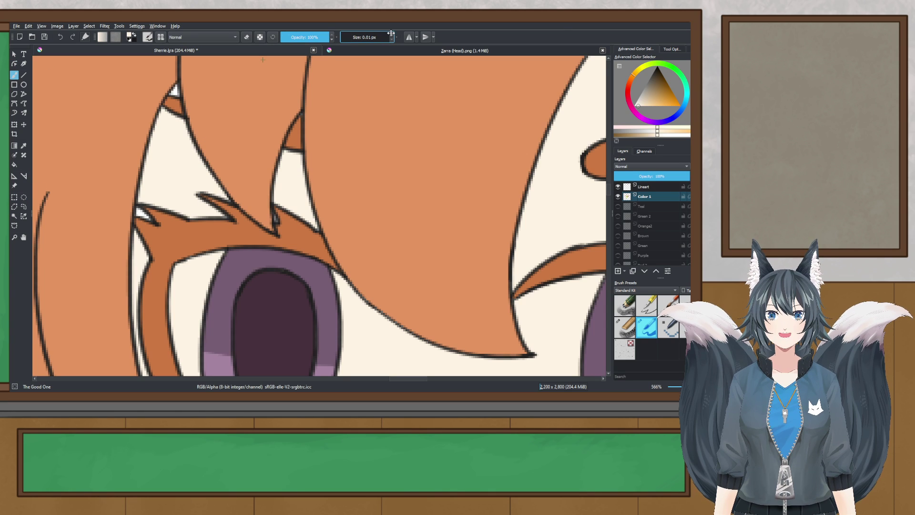
scroll(194, 100, "up", 5)
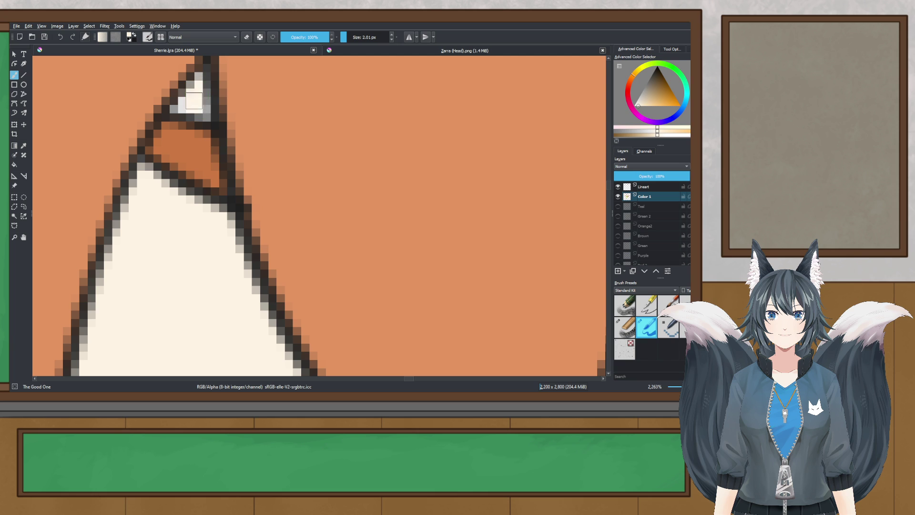
mouse_move(203, 83)
left_mouse_down()
mouse_move(170, 106)
mouse_move(199, 82)
mouse_move(184, 109)
mouse_move(195, 94)
mouse_move(191, 105)
mouse_move(203, 113)
mouse_move(203, 97)
mouse_move(203, 121)
mouse_move(202, 77)
mouse_move(203, 98)
left_mouse_up()
key("ctrl+z")
key("ctrl+z")
- Touch up the small unfilled pixels between the lash tips and hair strands of the same eye with cream
scroll(185, 113, "down", 4)
scroll(370, 256, "up", 5)
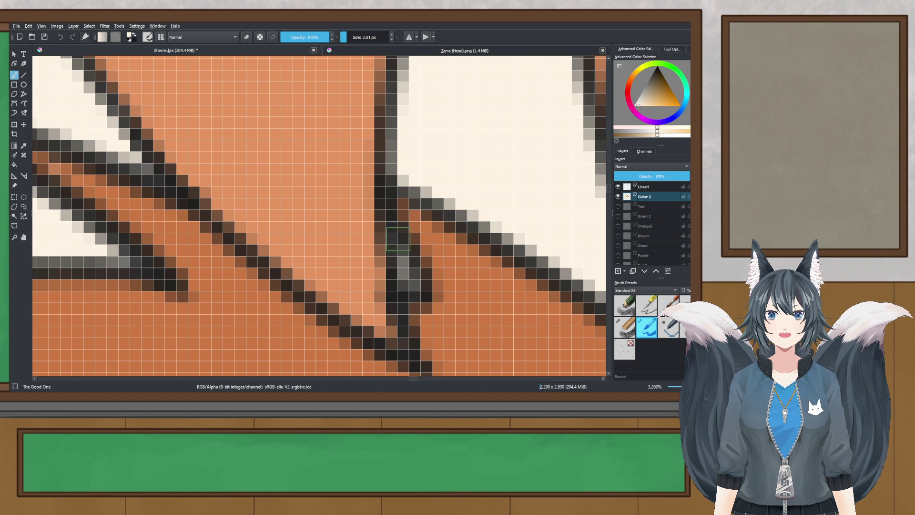
scroll(396, 234, "down", 3)
scroll(119, 235, "up", 4)
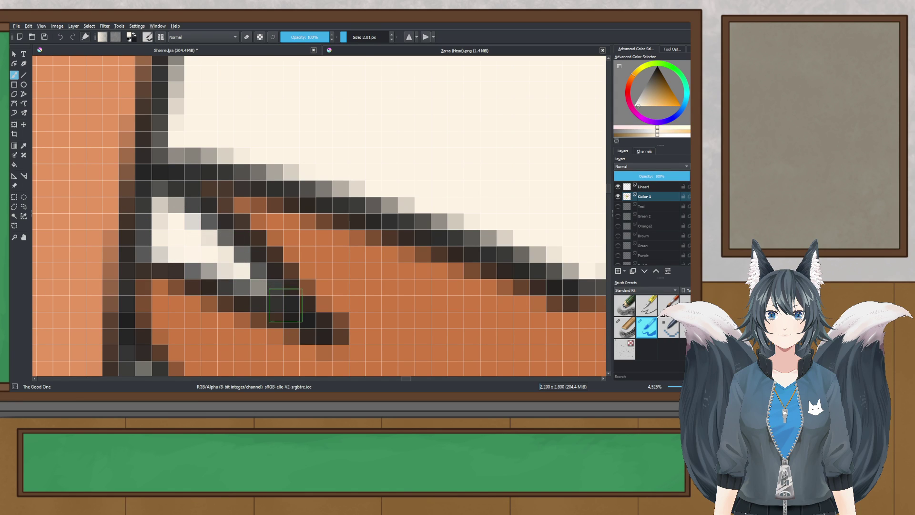
scroll(177, 210, "down", 8)
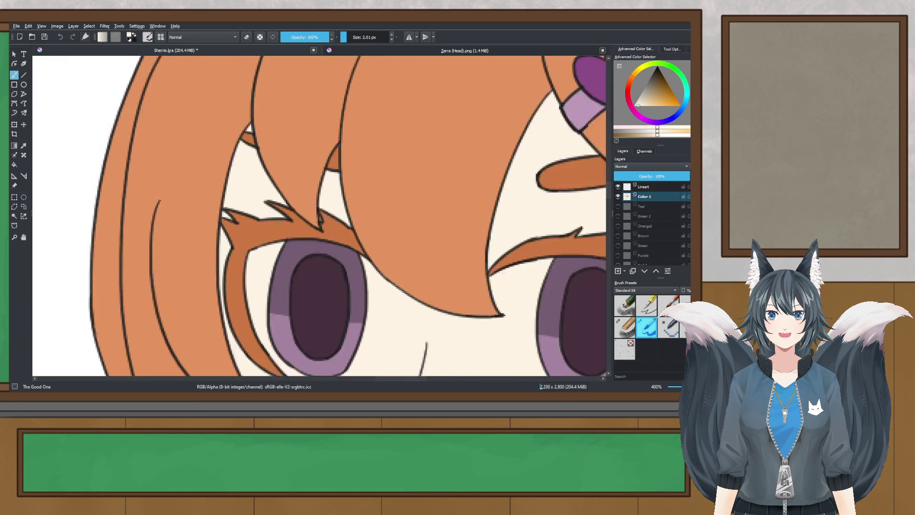
- Paint the leftover pixels between the other eye's outer lashes cream and save the drawing
scroll(259, 202, "up", 1)
scroll(260, 201, "up", 6)
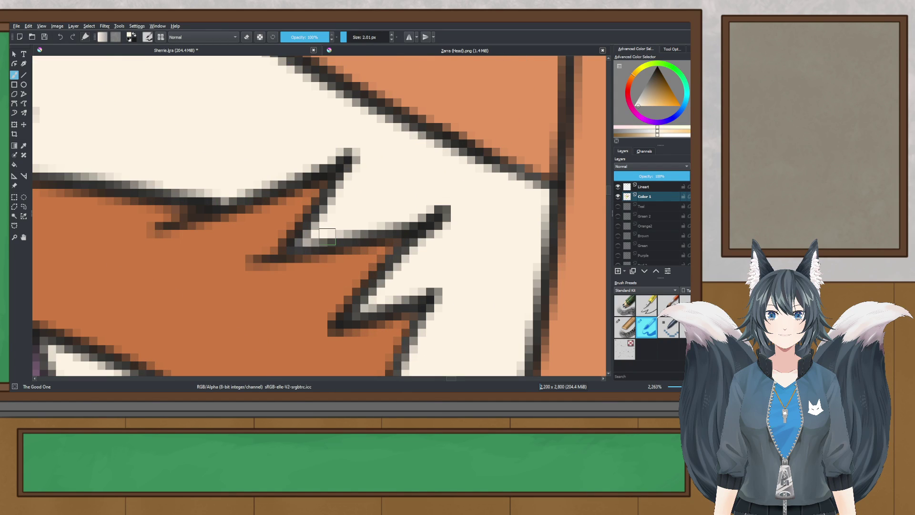
left_click_drag(353, 230, 297, 141)
scroll(341, 225, "up", 1)
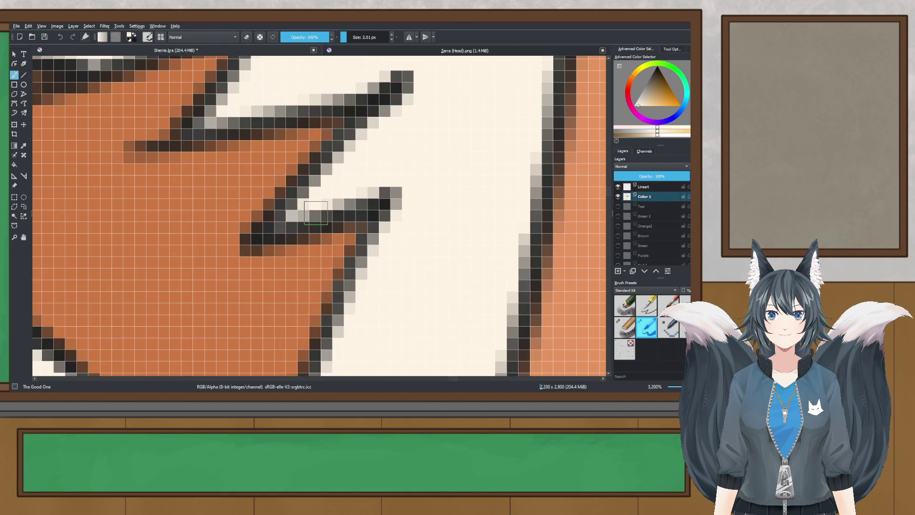
scroll(281, 233, "down", 5)
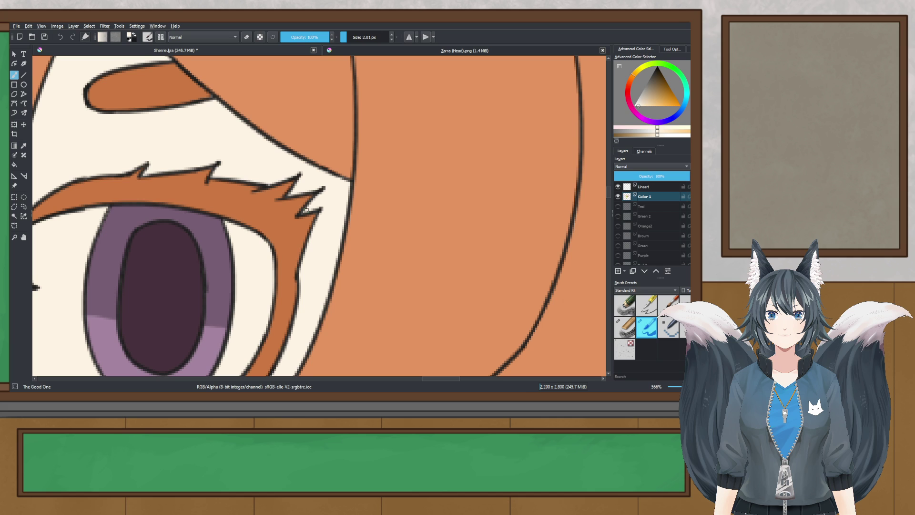
scroll(307, 210, "up", 5)
key("ctrl+s")
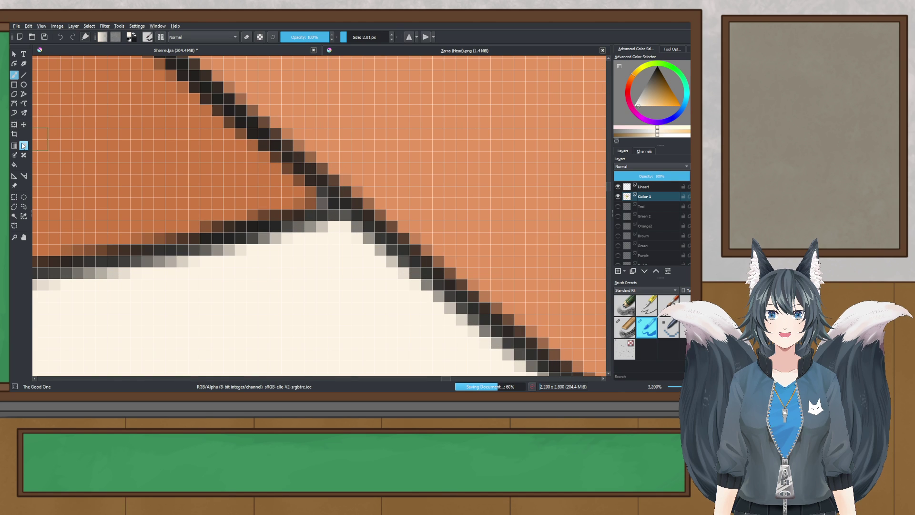
- Sample the eyebrow's orange-brown and paint the unfilled pixels at its pointed end beside the hair
left_click(23, 146)
left_click(112, 118)
left_click(14, 76)
scroll(320, 187, "up", 1)
left_click_drag(320, 191, 332, 210)
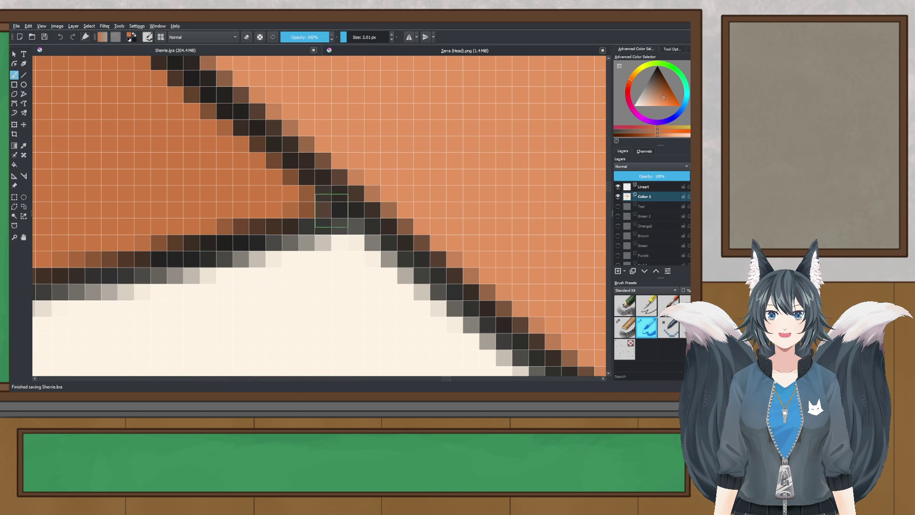
left_click(331, 211)
scroll(331, 211, "down", 5)
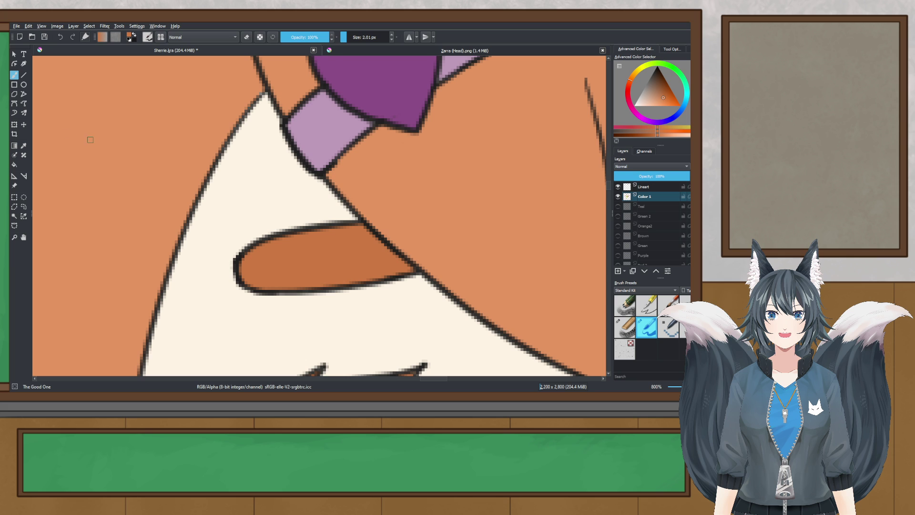
- Sample the cream from the face and touch up the narrow gap between the hair strands beside the cheek
scroll(234, 74, "up", 3)
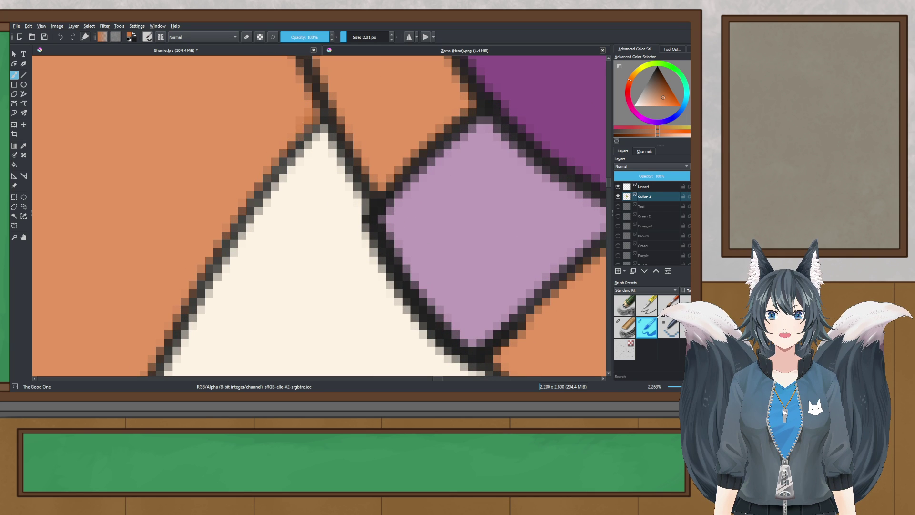
scroll(324, 167, "down", 6)
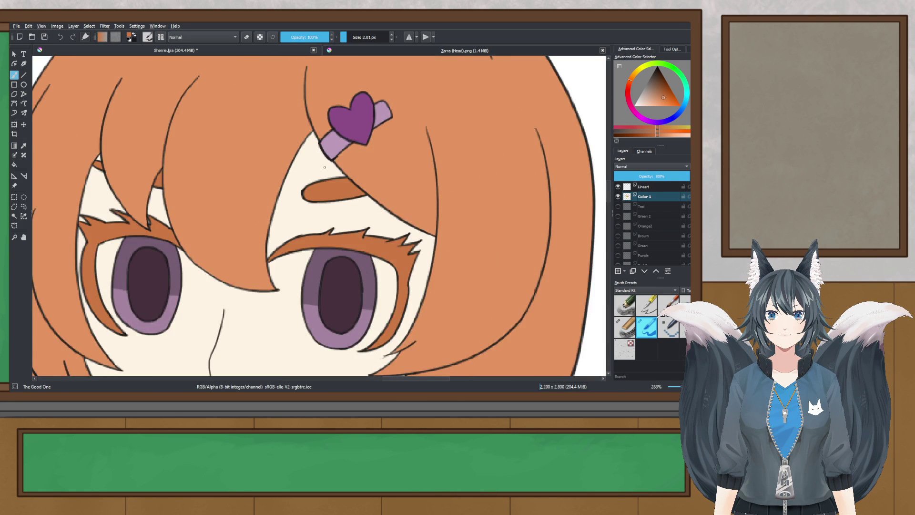
scroll(325, 167, "down", 3)
left_click_drag(320, 223, 304, 157)
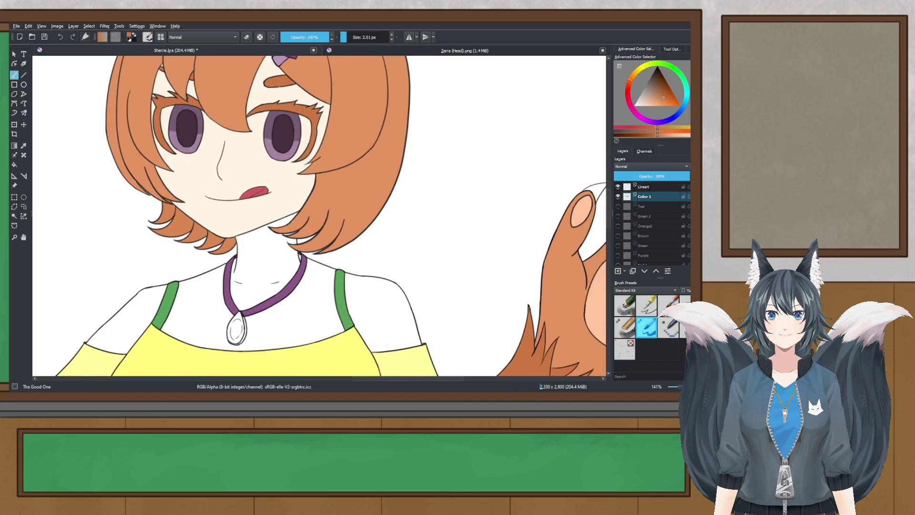
scroll(304, 158, "up", 6)
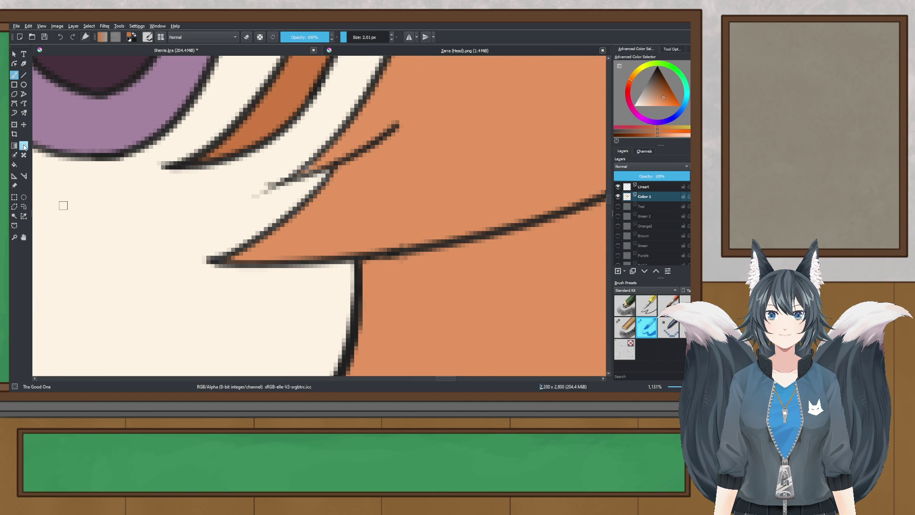
left_click(25, 146)
left_click(186, 188)
left_click(14, 75)
scroll(333, 169, "up", 2)
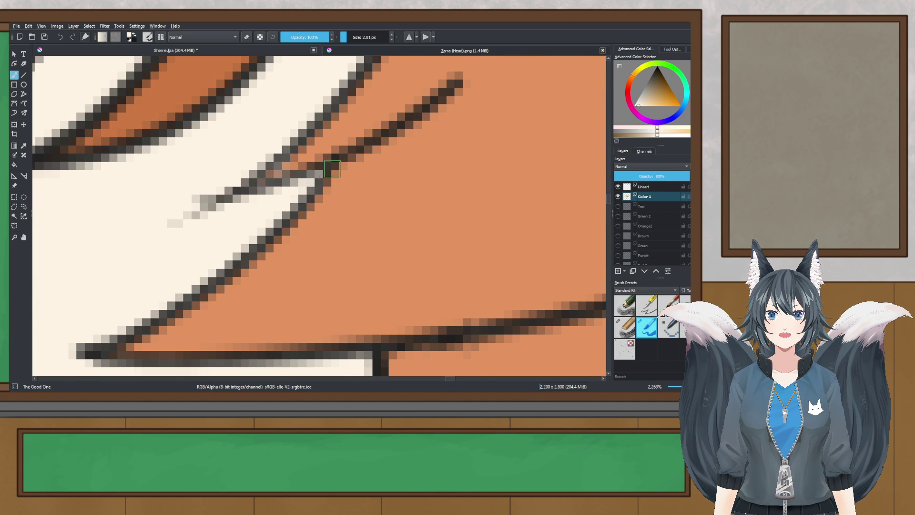
scroll(315, 189, "down", 6)
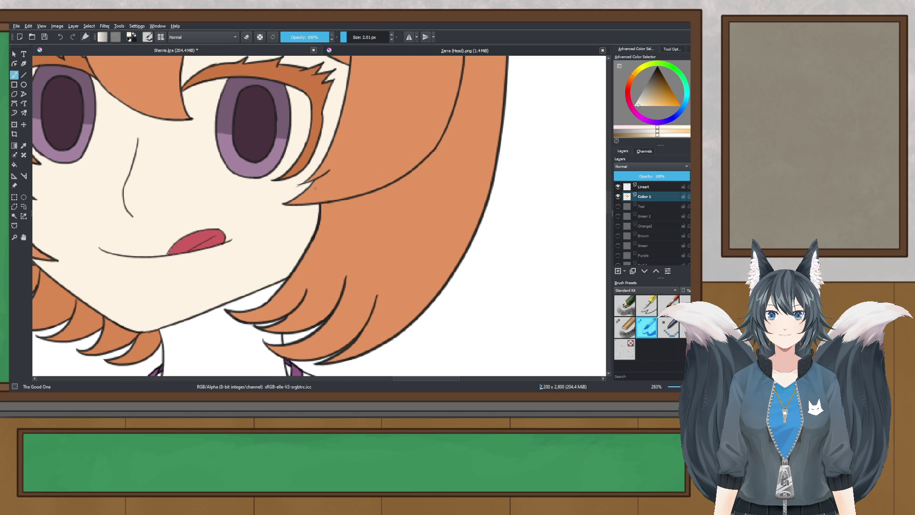
scroll(315, 188, "down", 2)
- Select the bare upper chest around the necklace and fill it with cream using a 1,000 px brush
scroll(302, 242, "up", 3)
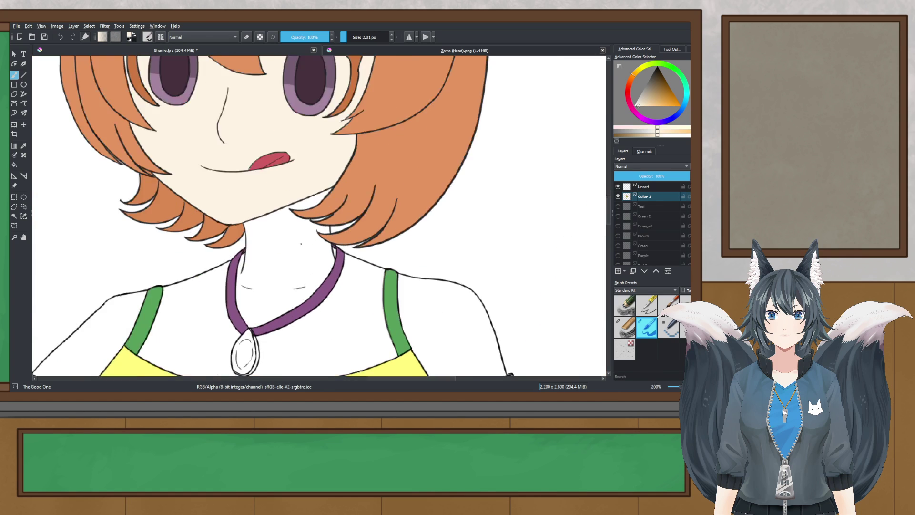
left_click_drag(306, 220, 350, 102)
scroll(350, 102, "down", 3)
left_click(13, 216)
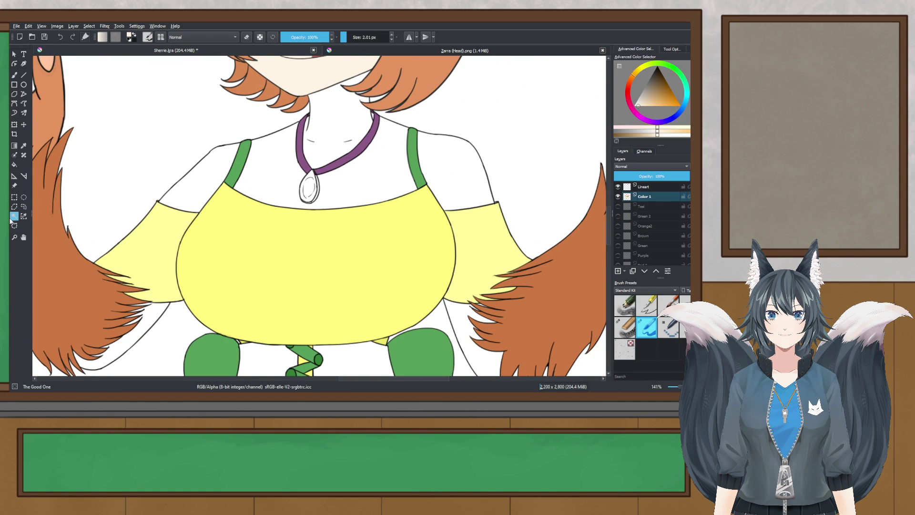
left_click(13, 74)
left_click_drag(352, 38, 397, 39)
left_click(363, 157)
left_click_drag(363, 156, 345, 159)
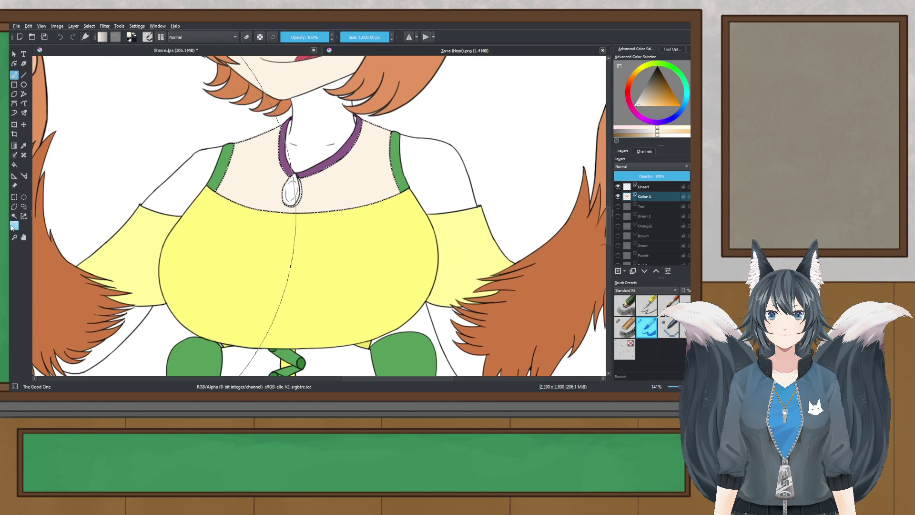
- Select both bare shoulders outside the green straps and fill them with the cream skin tone
left_click(14, 216)
left_click(200, 178)
left_click(200, 178)
scroll(360, 145, "up", 2)
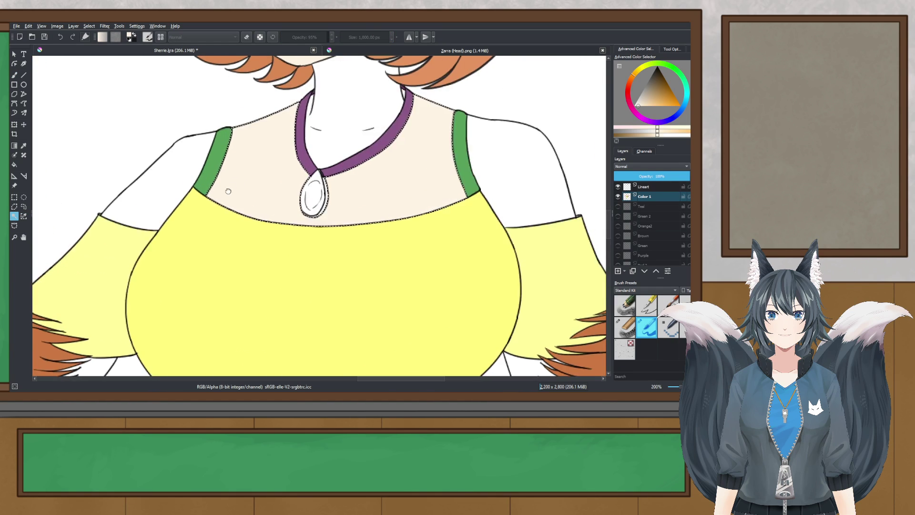
left_click(459, 195, "shift")
left_click(13, 75)
left_click(350, 153)
- Select the exposed arm sections below both yellow sleeves and fill them with the cream skin tone
scroll(350, 153, "down", 3)
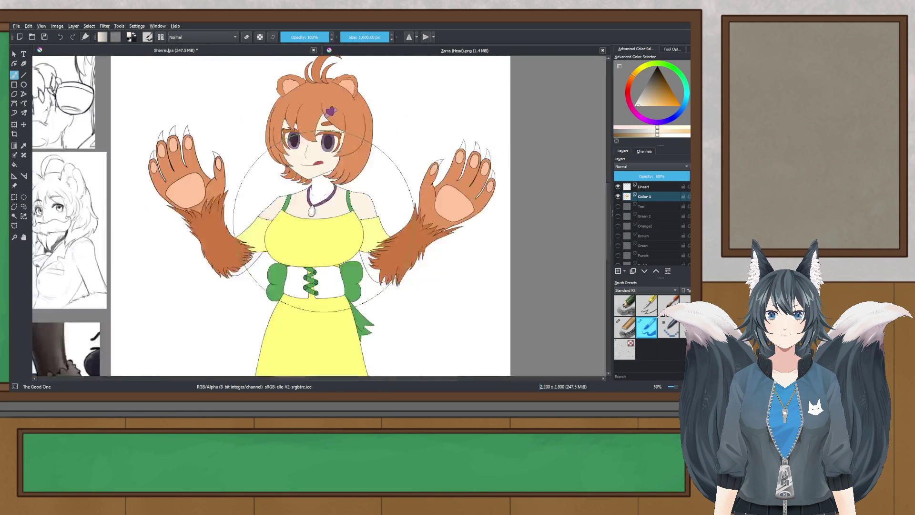
scroll(248, 205, "up", 2)
scroll(271, 192, "up", 2)
scroll(271, 192, "down", 1)
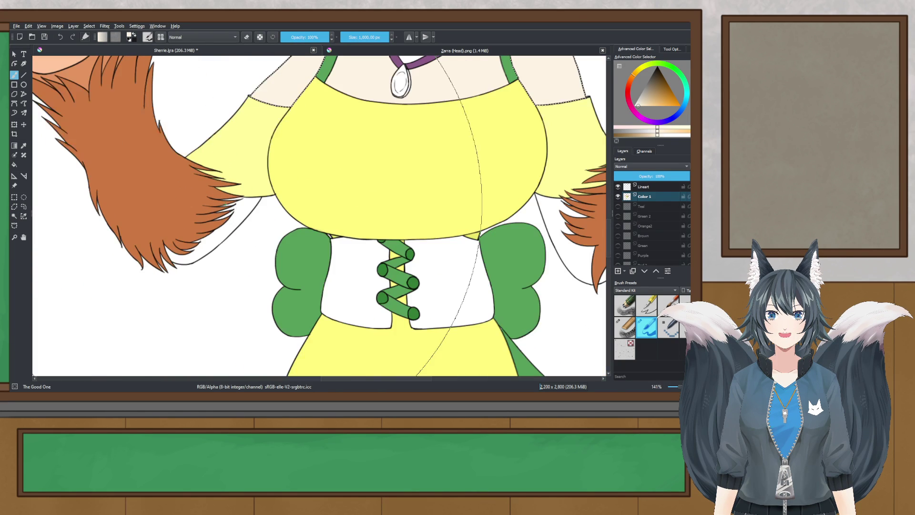
left_click(13, 217)
scroll(206, 218, "up", 2)
left_click(233, 201)
scroll(233, 201, "down", 1)
left_click_drag(282, 226, 208, 233)
scroll(209, 232, "down", 1)
left_click(487, 217, "shift")
left_click(14, 75)
left_click(278, 205)
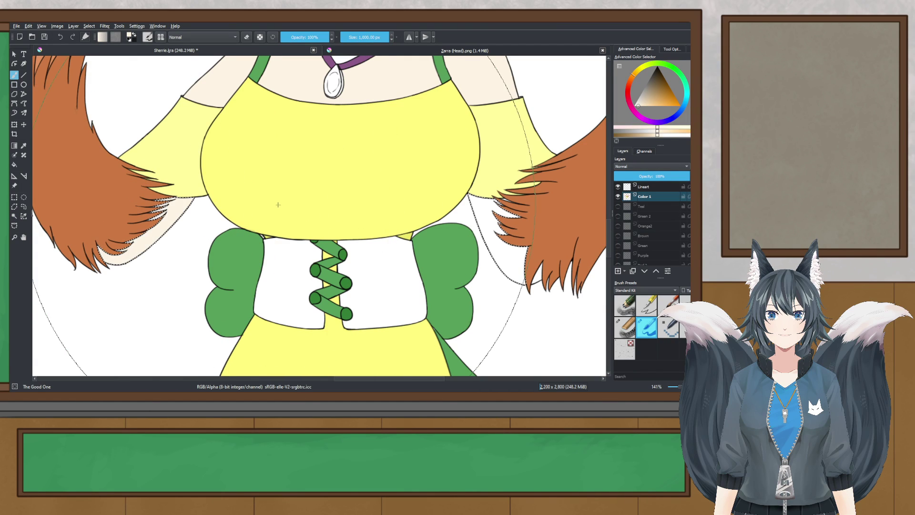
- Check the filled arms on the figure and clear the arm selection
scroll(394, 274, "down", 3)
scroll(360, 246, "up", 2)
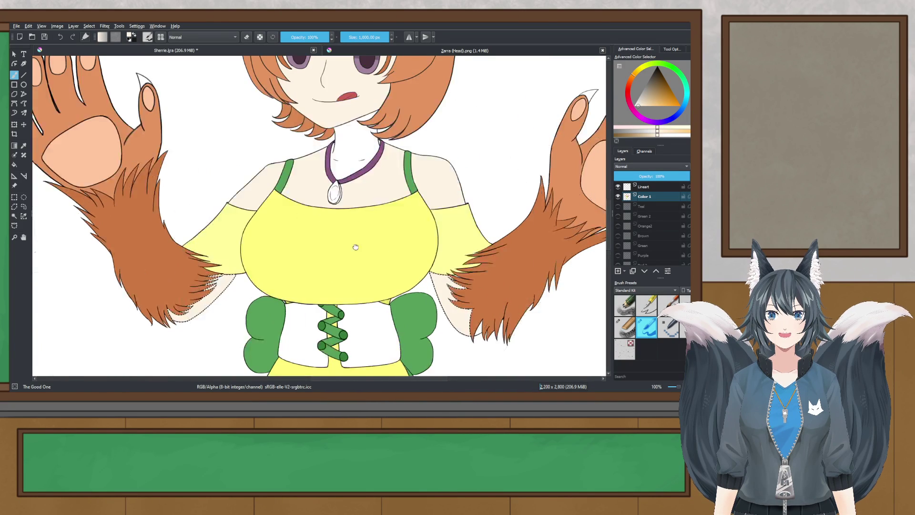
key("ctrl+r")
scroll(154, 170, "down", 2)
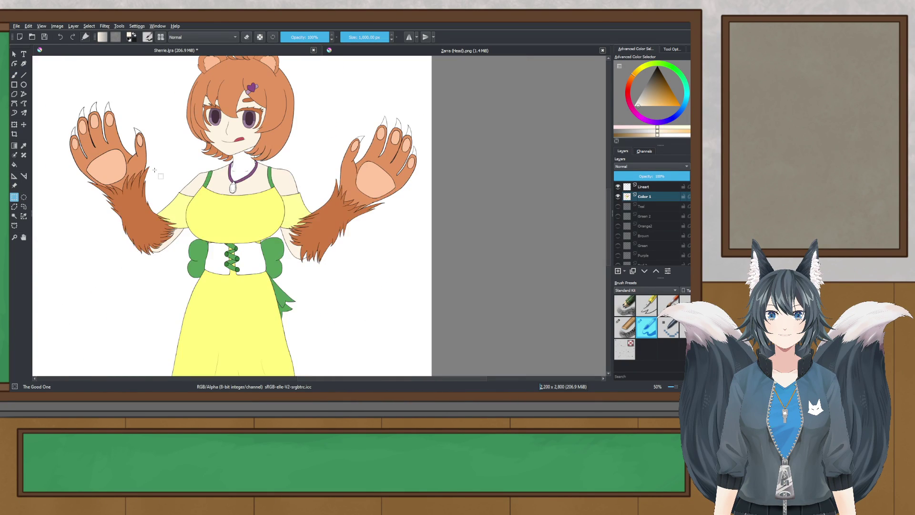
left_click_drag(154, 170, 176, 210)
- Select the neck area inside the purple necklace, fill it with cream, save the drawing, and clear the selection
scroll(207, 213, "up", 3)
left_click(15, 216)
scroll(301, 175, "up", 1)
scroll(210, 329, "down", 2)
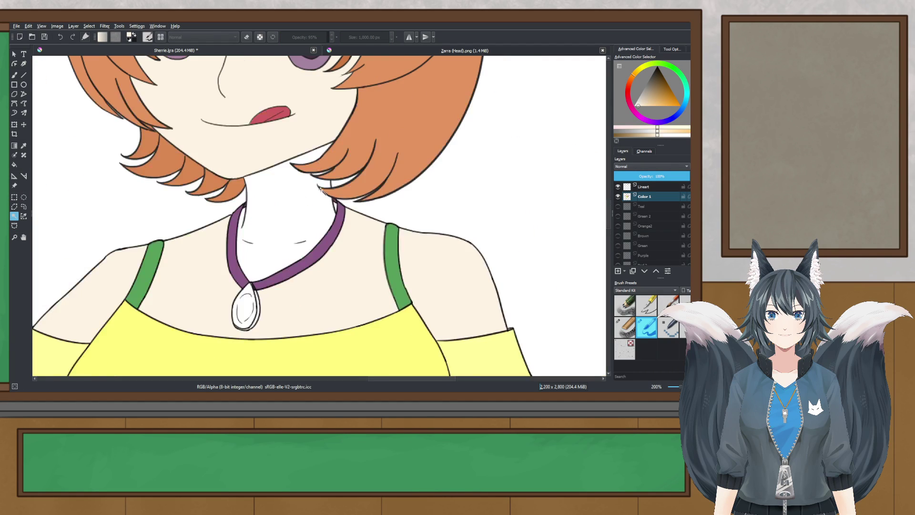
scroll(275, 226, "up", 2)
left_click(277, 222)
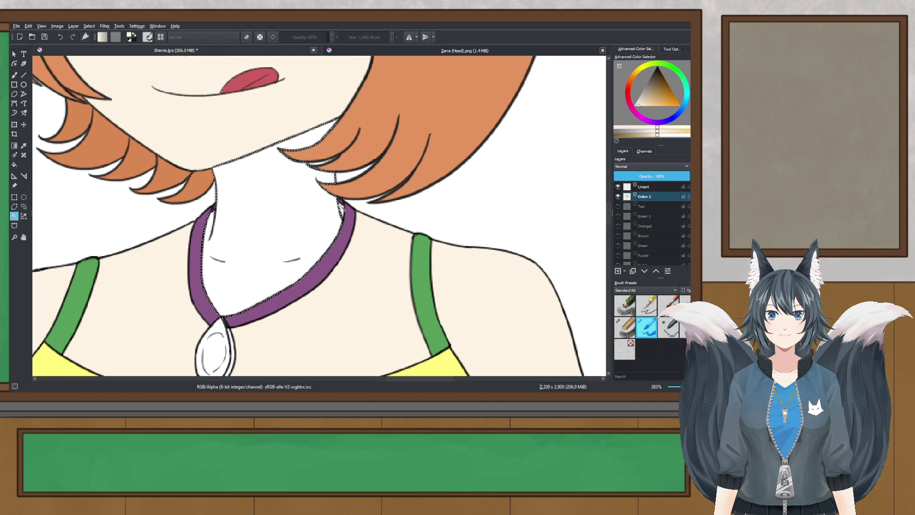
left_click(14, 75)
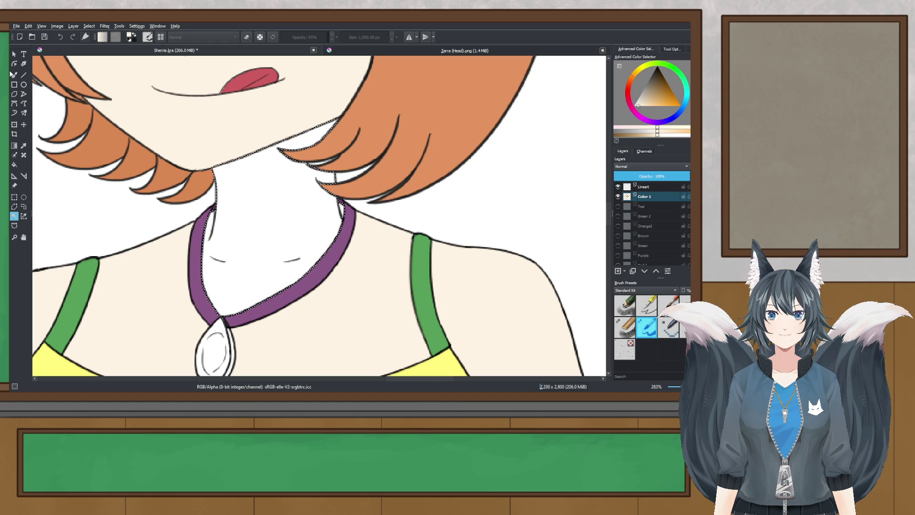
left_click(286, 178)
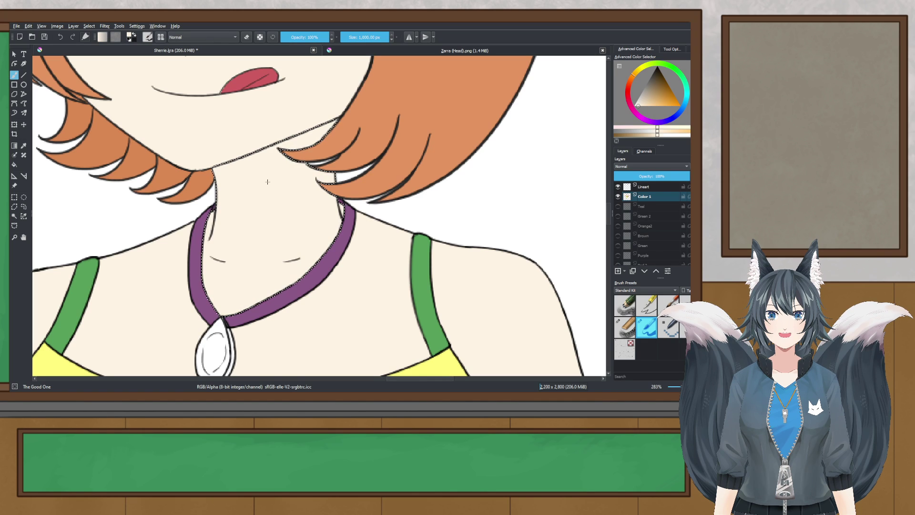
key("ctrl+s")
left_click(14, 197)
key("ctrl+shift+a")
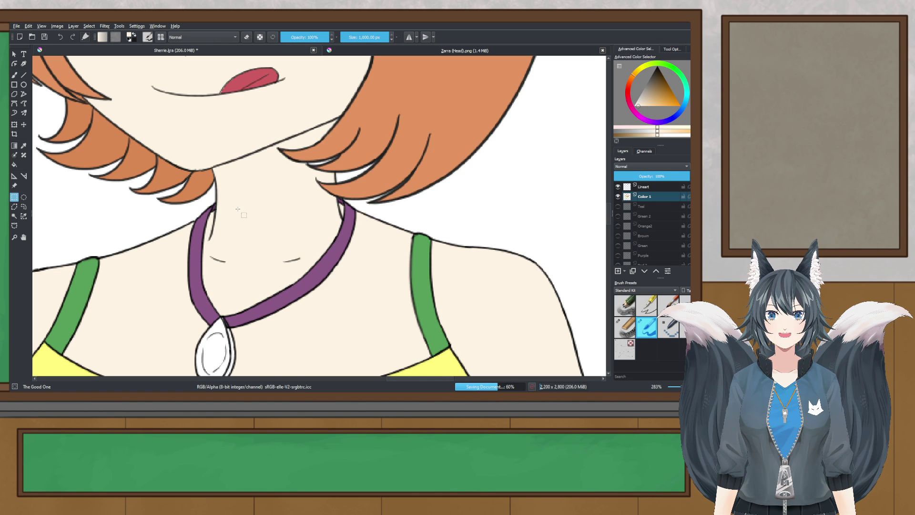
- Paint the white gap between the hair strands beside the neck cream with a 3.01 px brush
left_click(14, 63)
left_click(14, 75)
left_click_drag(351, 36, 340, 37)
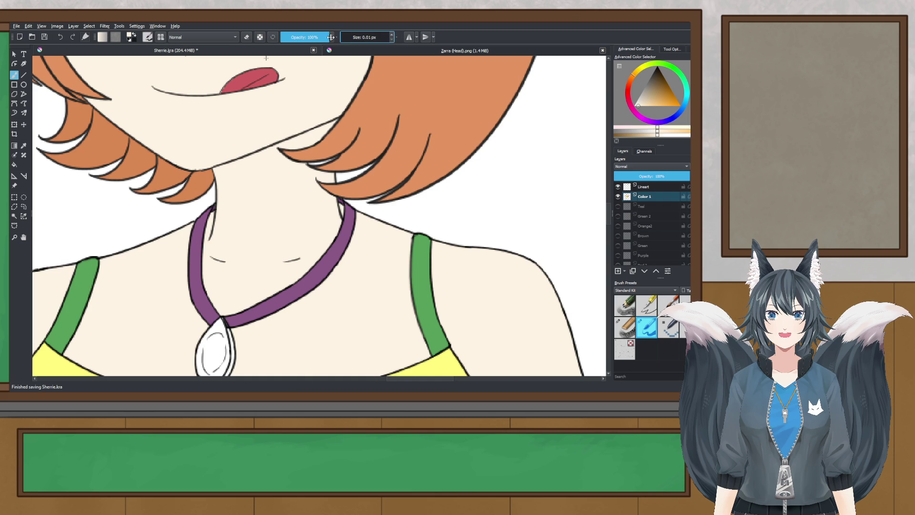
triple_click(392, 34)
scroll(308, 159, "up", 6)
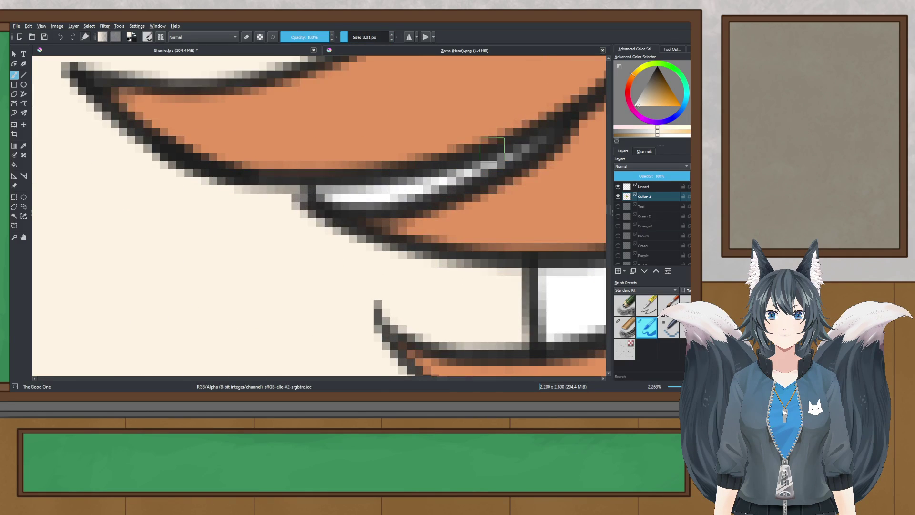
mouse_move(546, 142)
left_mouse_down()
mouse_move(467, 180)
mouse_move(368, 204)
mouse_move(318, 202)
mouse_move(388, 199)
mouse_move(279, 194)
left_mouse_up()
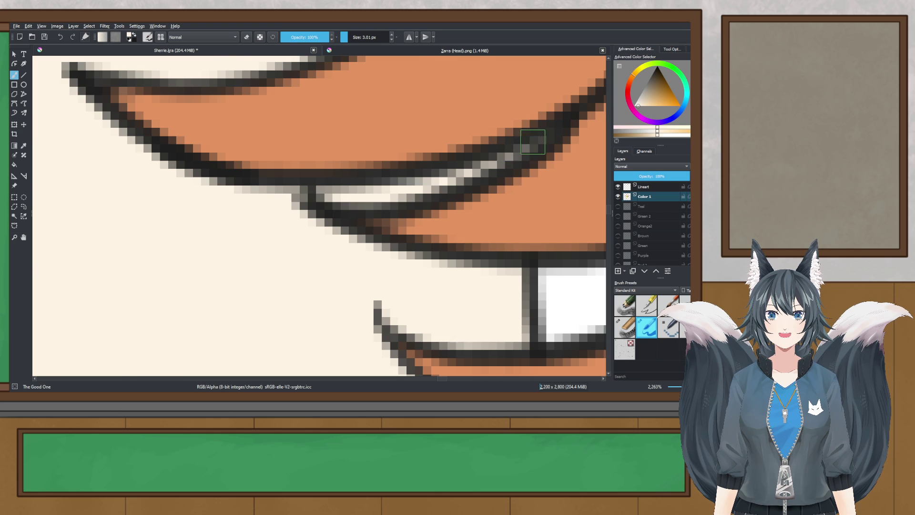
scroll(528, 147, "down", 8)
scroll(528, 147, "down", 2)
scroll(285, 197, "up", 2)
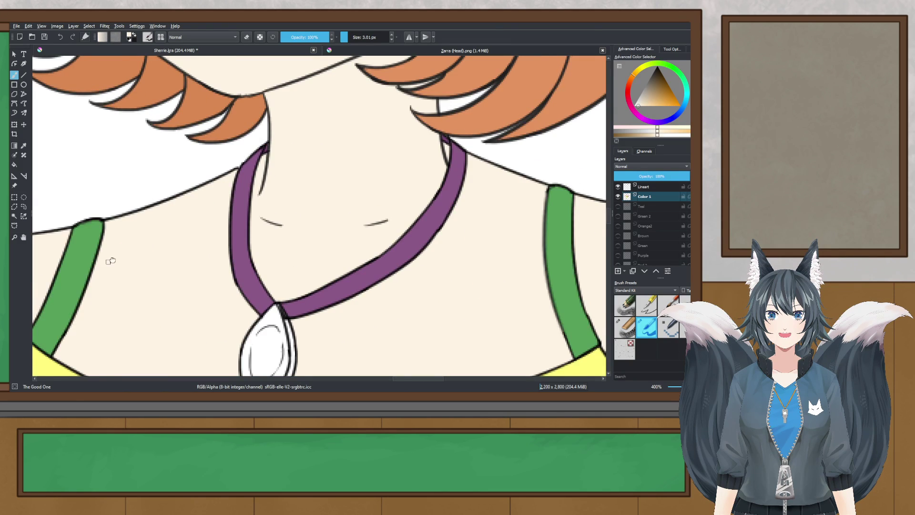
- Paint cream into the small white gaps between the brown fur tips under the sleeve of the left-side arm
left_click_drag(111, 261, 320, 87)
left_click_drag(150, 169, 312, 114)
scroll(220, 164, "up", 4)
scroll(234, 165, "down", 9)
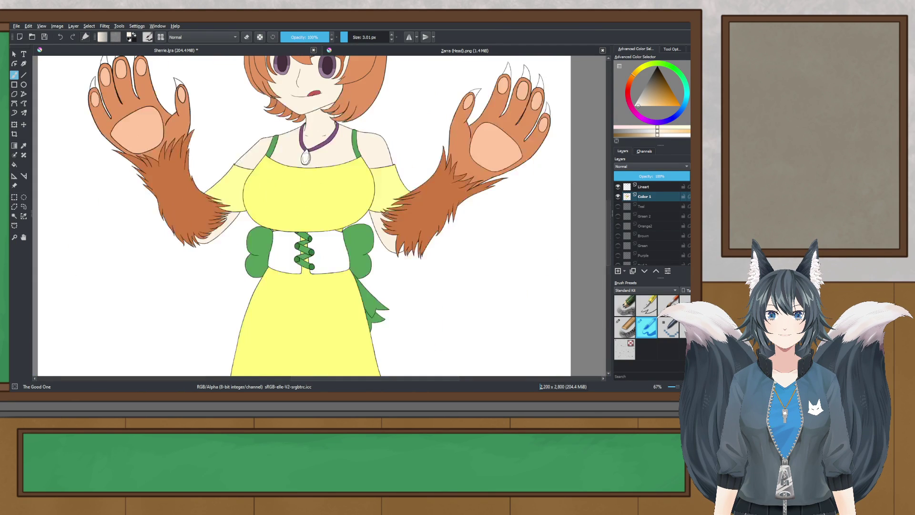
scroll(221, 157, "up", 10)
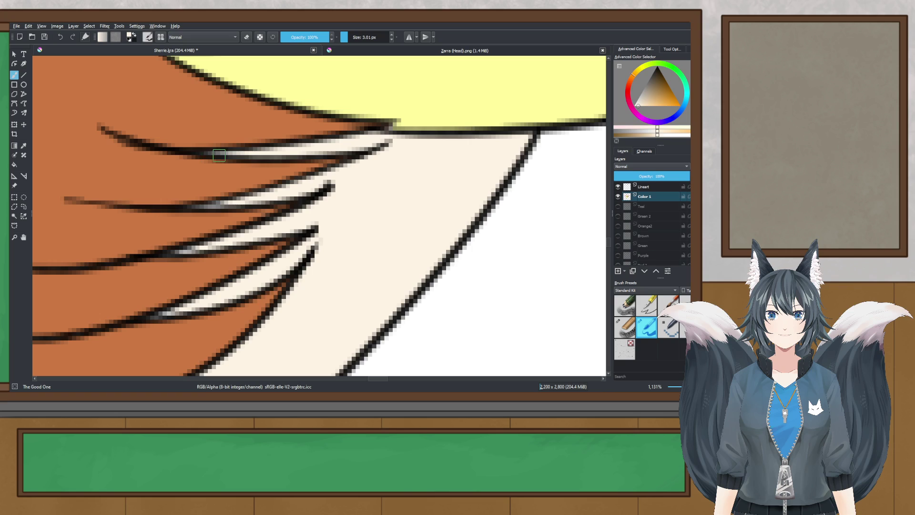
key("ctrl+r")
key("b")
scroll(257, 239, "down", 4)
left_click_drag(258, 239, 296, 152)
scroll(247, 173, "up", 5)
left_click_drag(247, 173, 349, 147)
left_click_drag(290, 227, 406, 148)
left_click_drag(318, 218, 434, 122)
scroll(370, 159, "up", 2)
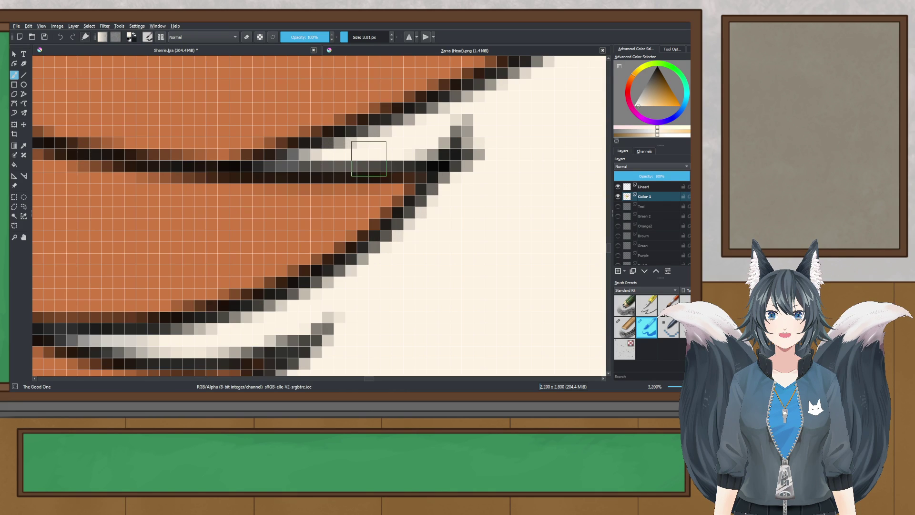
- Touch up the remaining unfilled gaps between the lower fur tips of the left-side arm with cream, down to the elbow
scroll(448, 130, "down", 1)
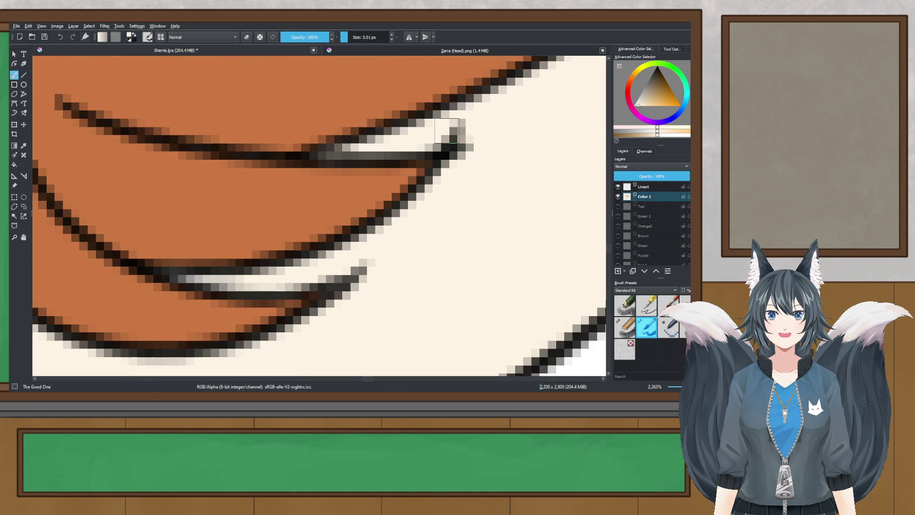
scroll(448, 130, "down", 2)
scroll(301, 252, "up", 3)
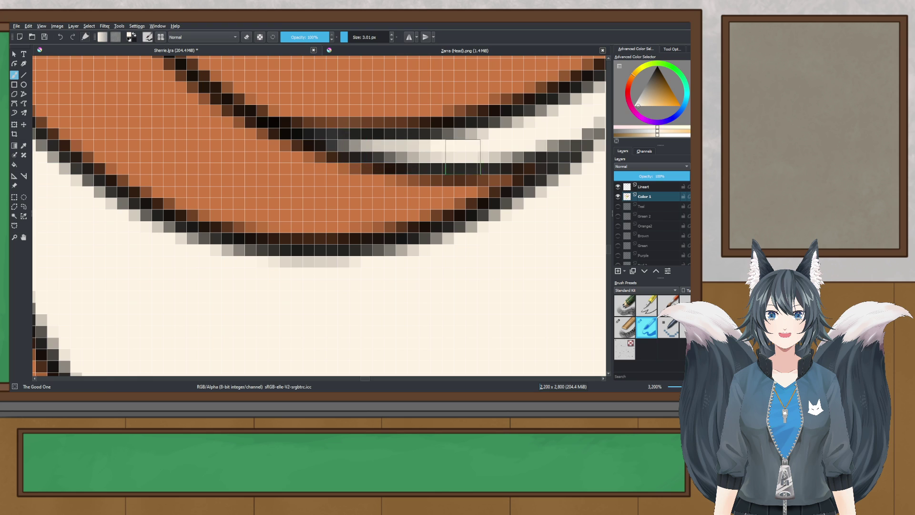
scroll(351, 148, "down", 3)
scroll(277, 116, "up", 2)
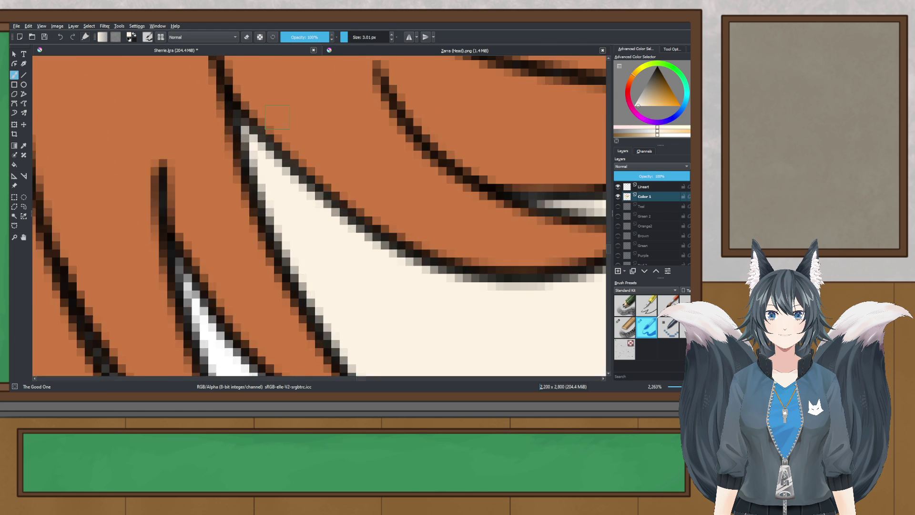
scroll(277, 117, "up", 1)
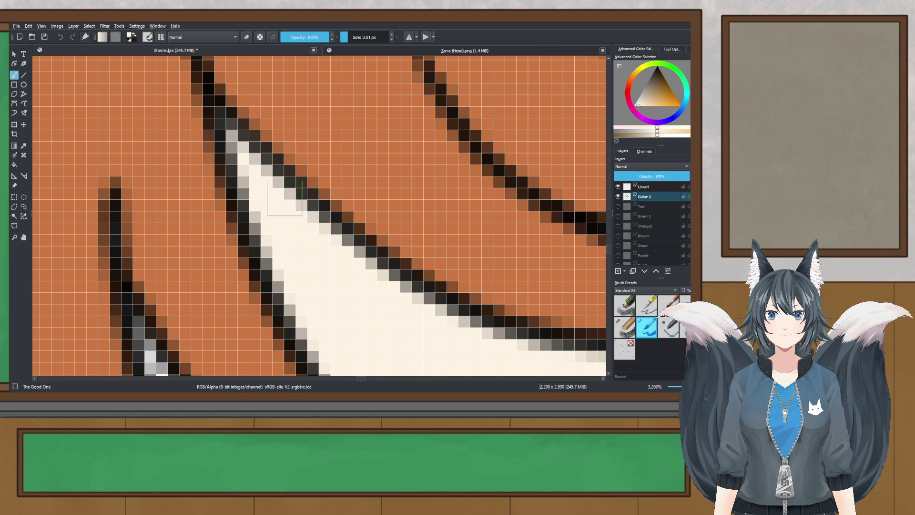
scroll(318, 241, "down", 4)
left_click_drag(319, 241, 239, 183)
scroll(242, 185, "down", 2)
left_click_drag(342, 158, 247, 240)
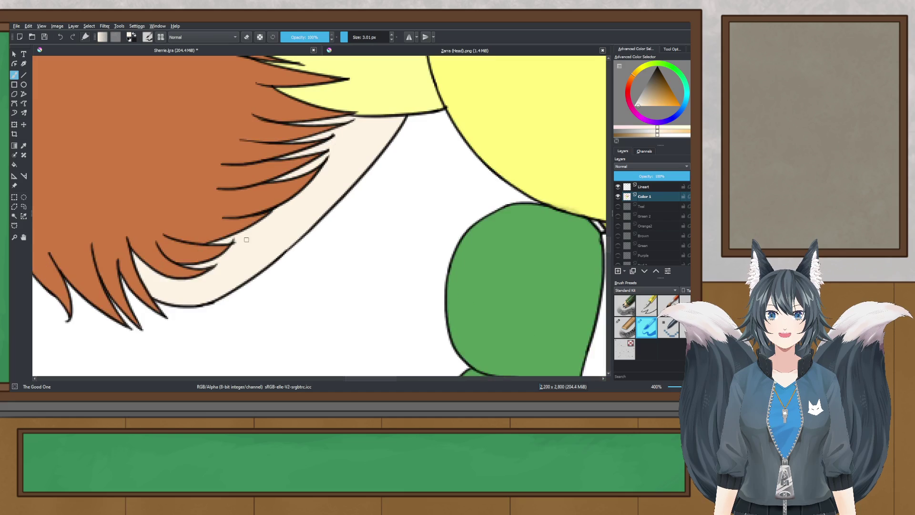
- Paint cream into the white gaps between the fur tips and the sleeve corner of the right-side arm
scroll(247, 239, "down", 4)
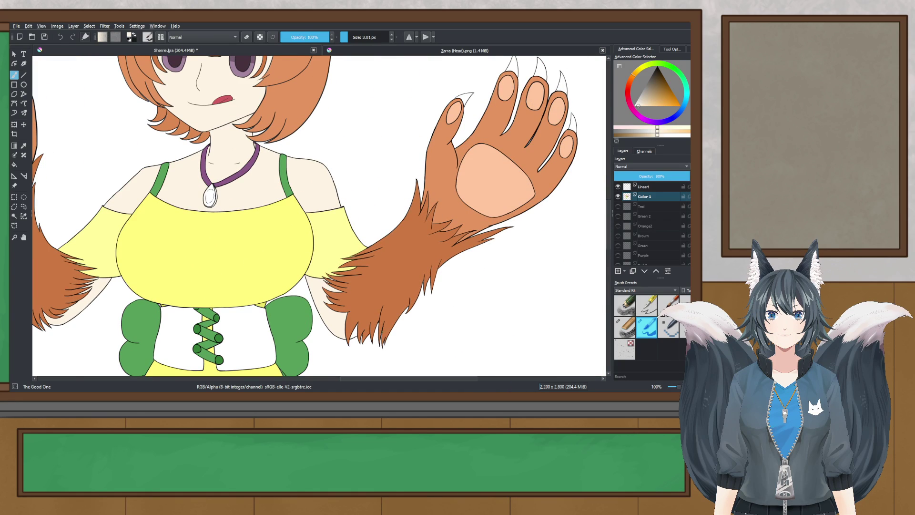
scroll(381, 332, "up", 8)
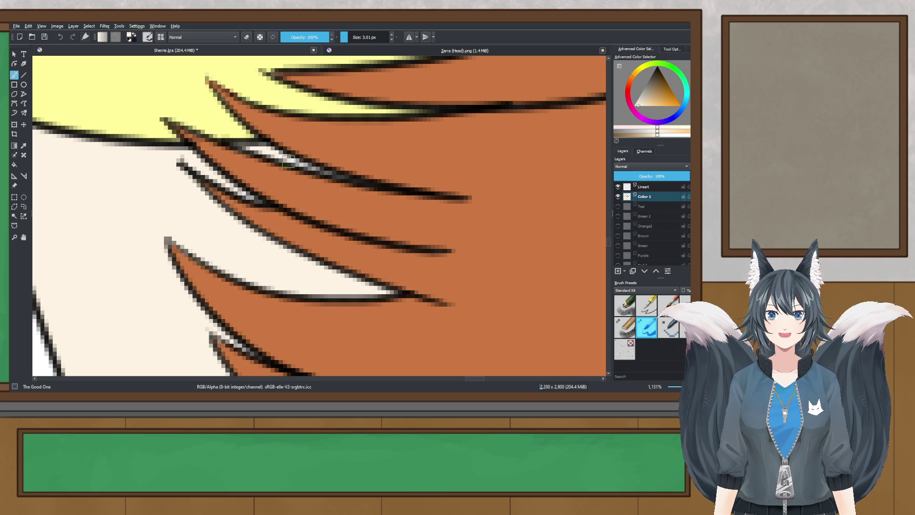
key("ctrl+z")
left_click_drag(340, 178, 385, 192)
key("ctrl+z")
left_click_drag(308, 165, 295, 163)
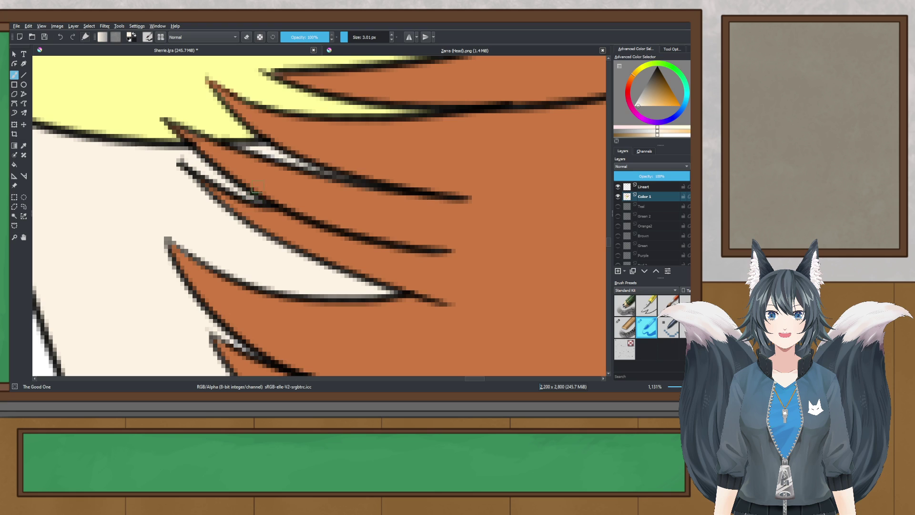
scroll(171, 181, "down", 3)
scroll(180, 174, "up", 10)
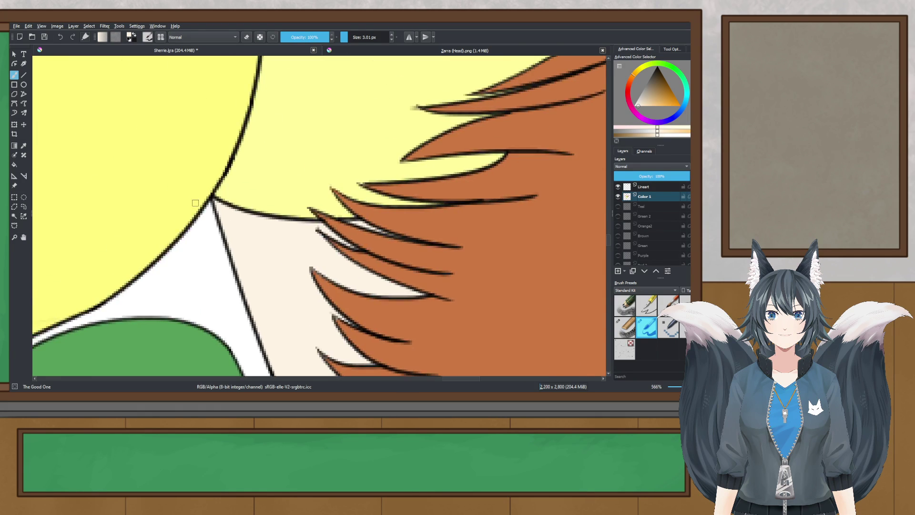
scroll(241, 143, "down", 10)
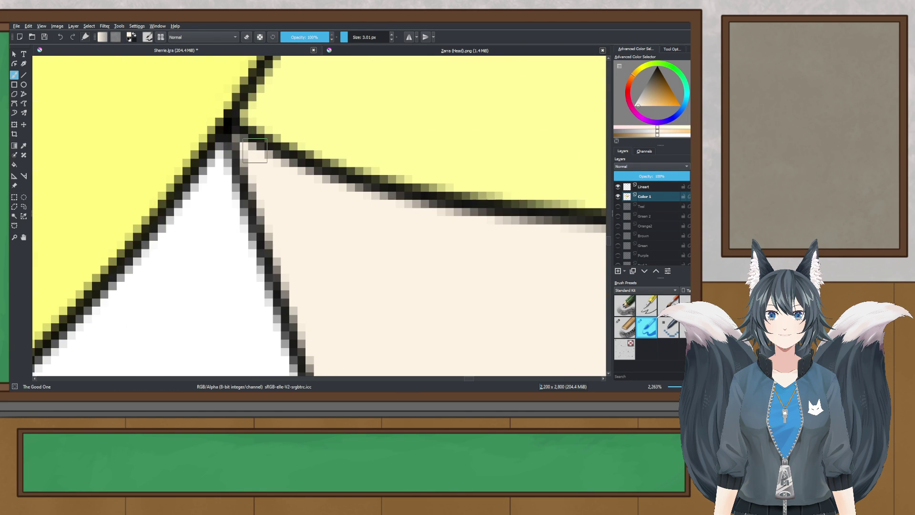
scroll(348, 240, "up", 10)
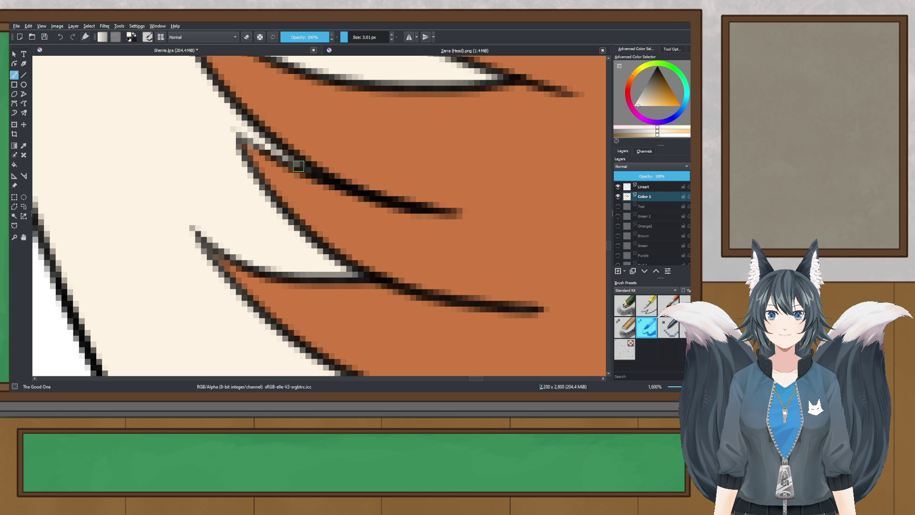
- Fill the triangular skin gap between the fur tips at the right-side elbow with cream, up to the arm outline
scroll(298, 149, "down", 4)
left_click_drag(331, 200, 279, 134)
scroll(377, 223, "up", 3)
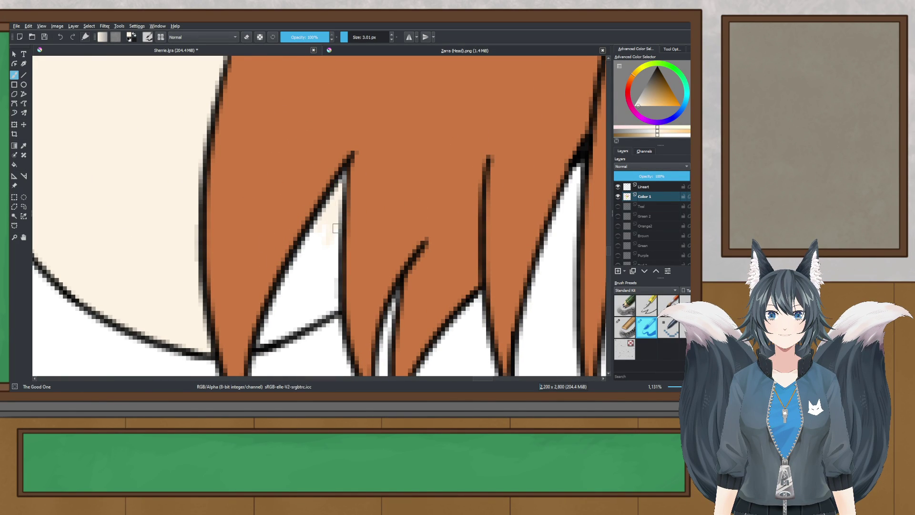
mouse_move(331, 213)
left_mouse_down()
mouse_move(315, 243)
mouse_move(315, 231)
mouse_move(305, 240)
mouse_move(323, 275)
left_mouse_up()
left_click_drag(334, 243, 334, 258)
left_click_drag(333, 291, 296, 280)
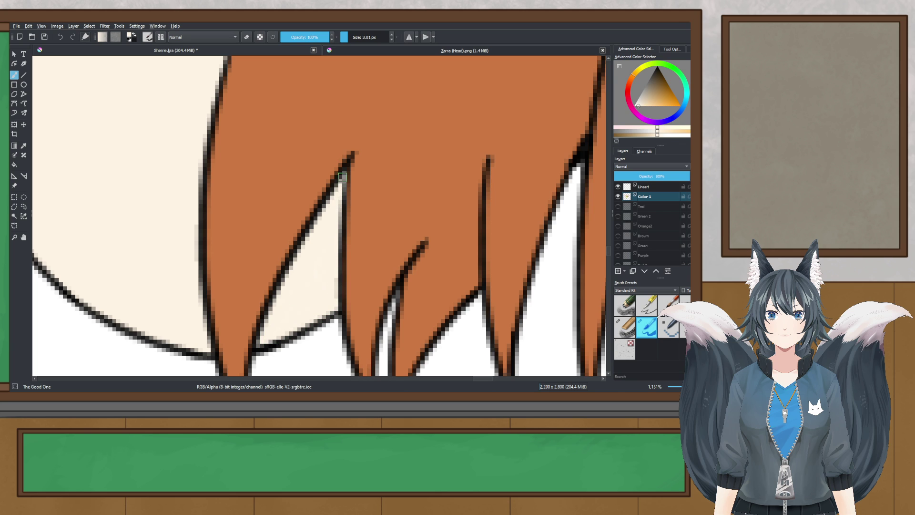
- Touch up the cream edges and leftover slivers along the right-side arm's fur tips and save the drawing
scroll(342, 175, "down", 6)
scroll(308, 151, "up", 9)
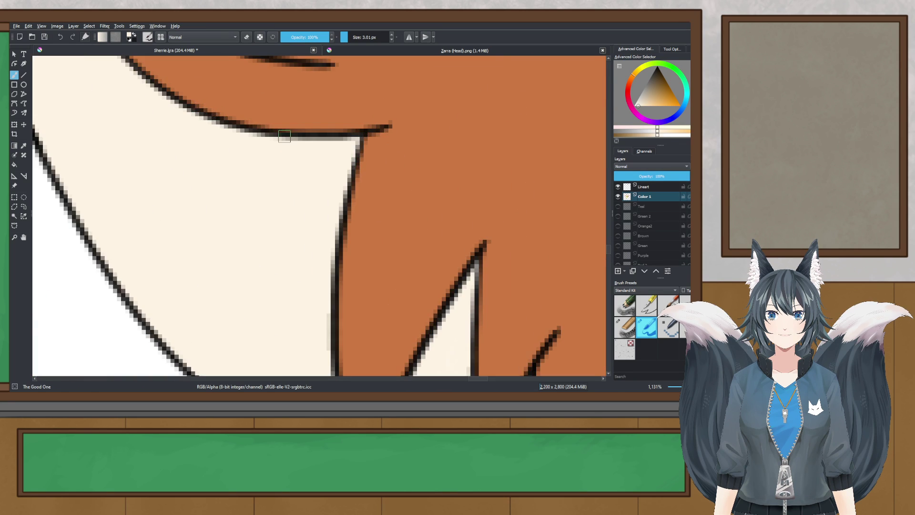
scroll(321, 110, "down", 3)
left_click_drag(289, 191, 327, 243)
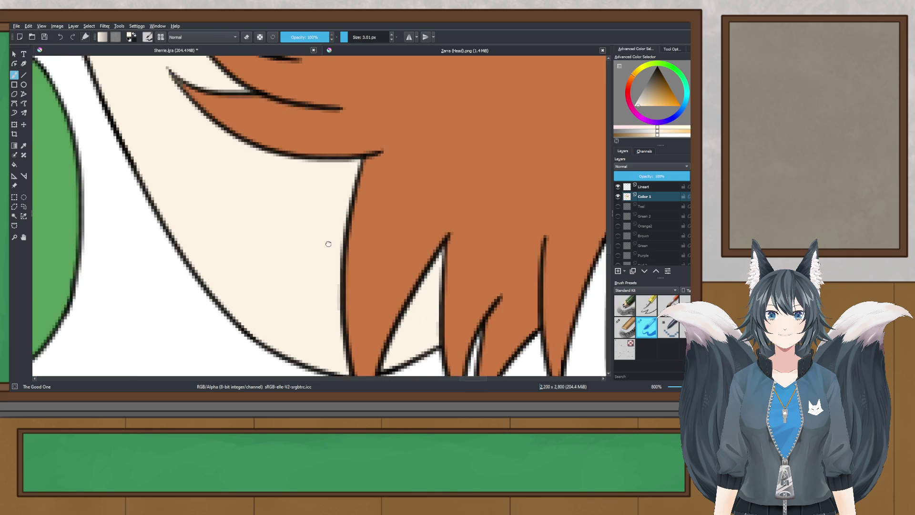
left_click_drag(250, 108, 329, 248)
scroll(329, 247, "up", 4)
scroll(304, 182, "down", 5)
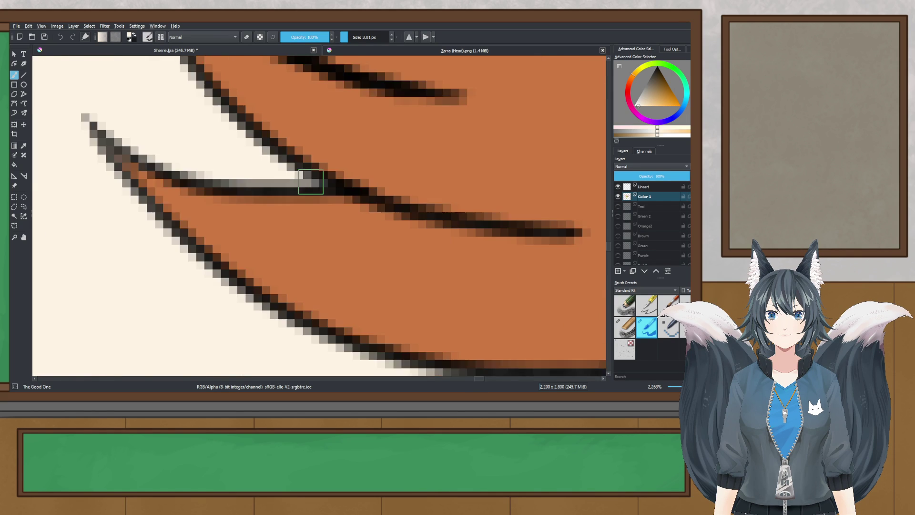
scroll(245, 305, "up", 5)
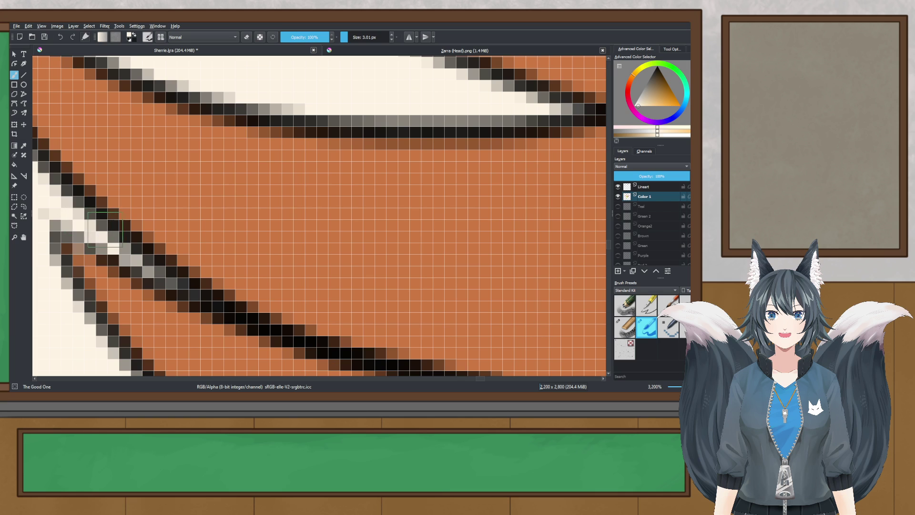
scroll(117, 244, "down", 5)
key("ctrl+s")
scroll(224, 205, "up", 3)
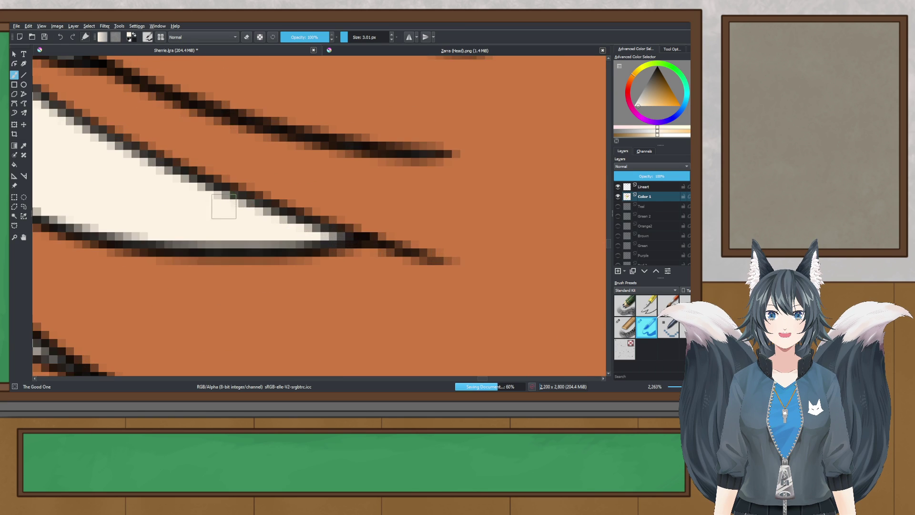
scroll(237, 212, "down", 10)
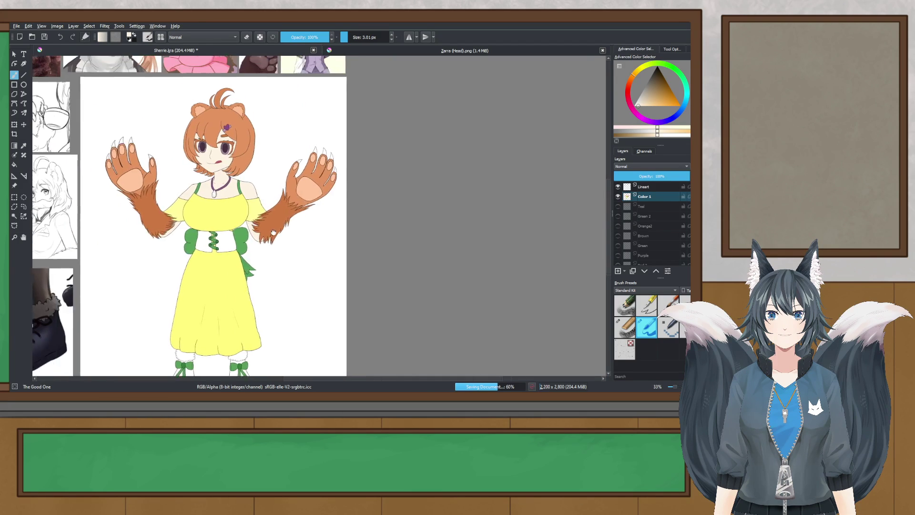
- Select the cream neck area between the chin, hair and purple necklace for painting with the brush
scroll(240, 188, "up", 8)
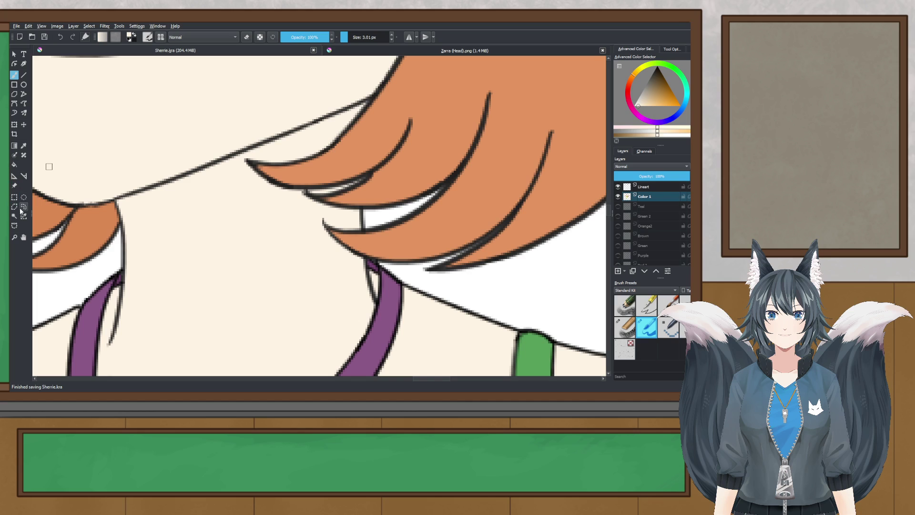
left_click(15, 216)
left_click(15, 75)
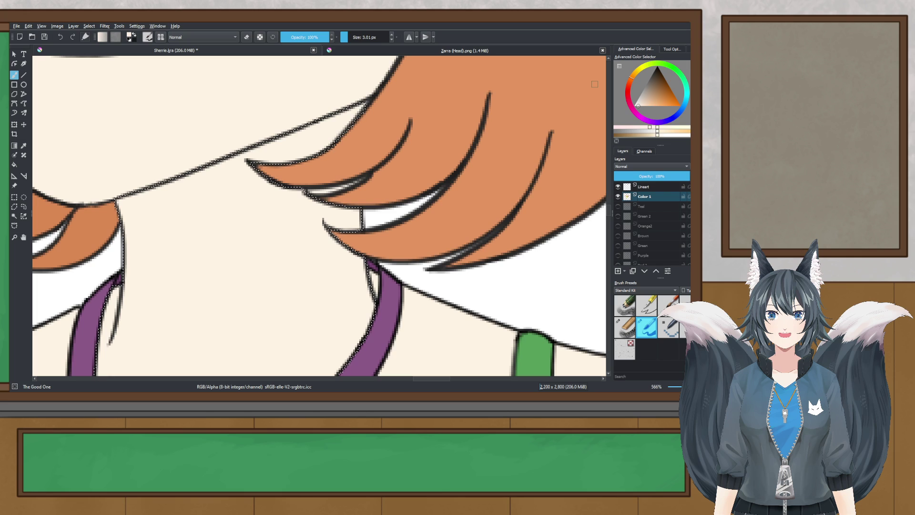
- Try painting a slightly darker cream shadow band across the neck just beneath the jawline with a large brush
left_click(650, 127)
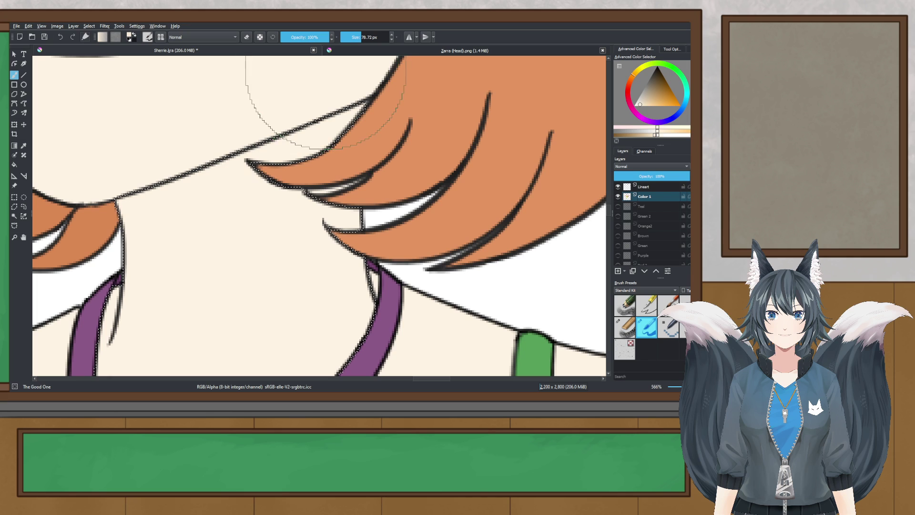
left_click_drag(326, 69, 34, 170)
scroll(27, 180, "down", 4)
scroll(138, 177, "up", 4)
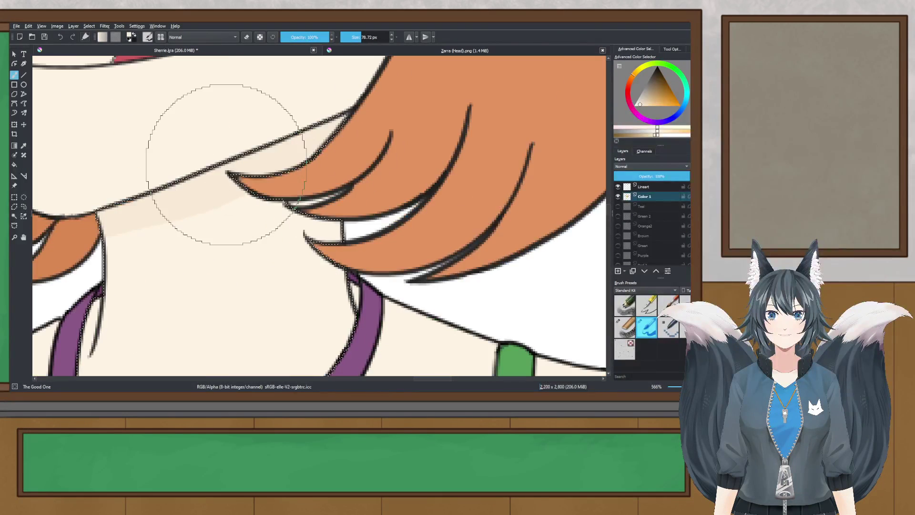
scroll(388, 74, "down", 4)
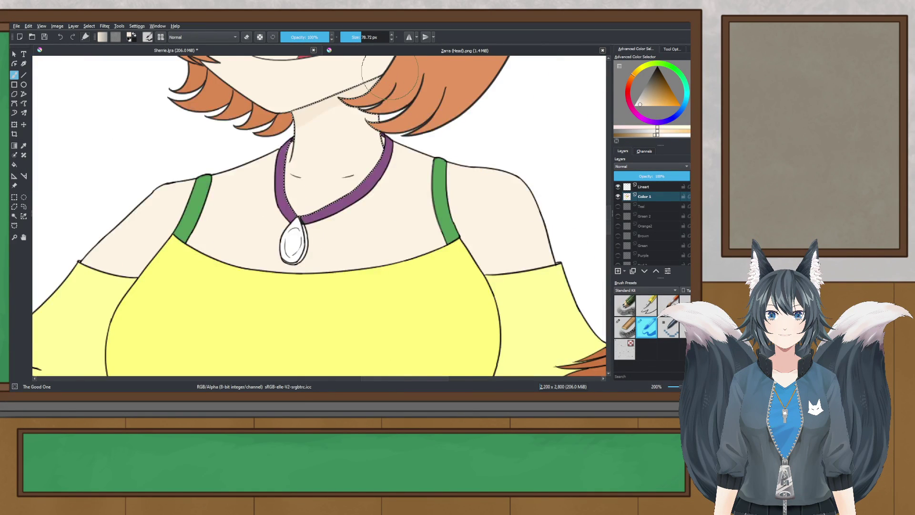
scroll(389, 74, "down", 2)
scroll(368, 164, "up", 6)
left_click_drag(165, 246, 388, 163)
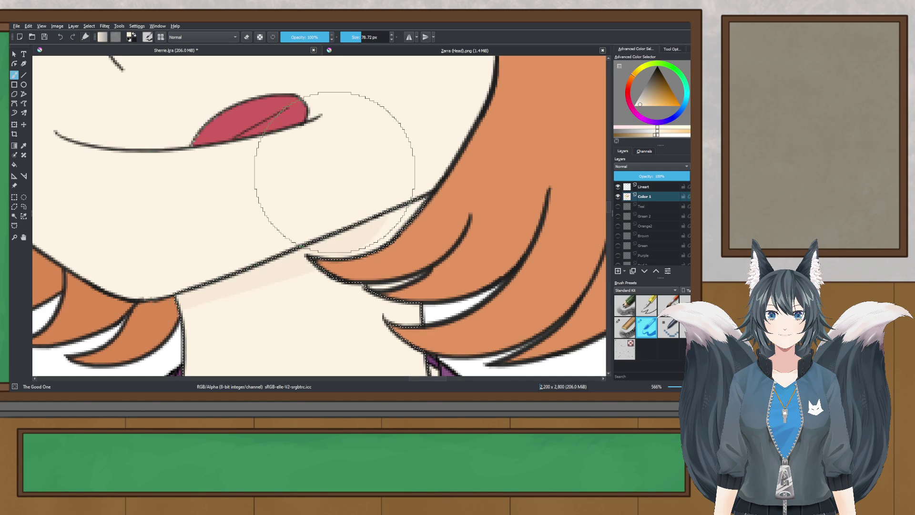
scroll(391, 143, "down", 4)
scroll(382, 156, "up", 4)
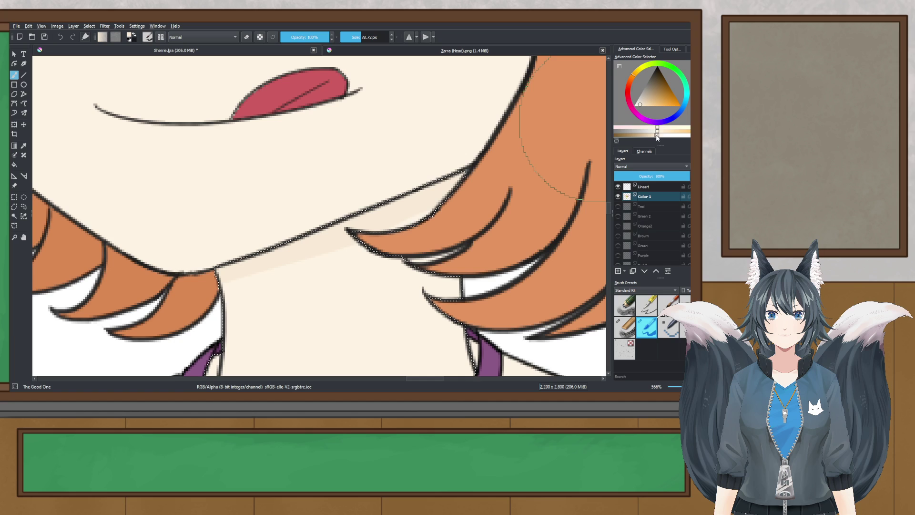
key("ctrl+z")
- Repaint the darker cream neck shadow just beneath the jawline with a 16.71 px brush and save the drawing
left_click(440, 158, "ctrl")
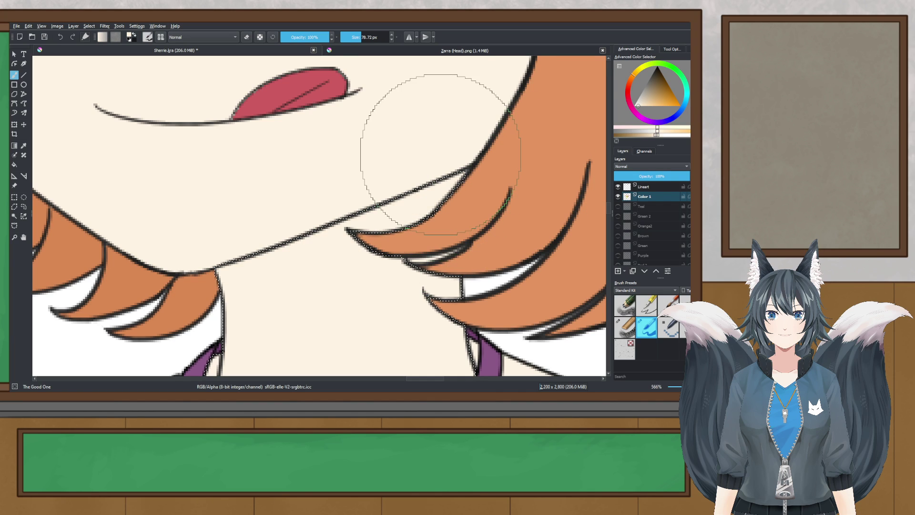
left_click_drag(358, 38, 353, 38)
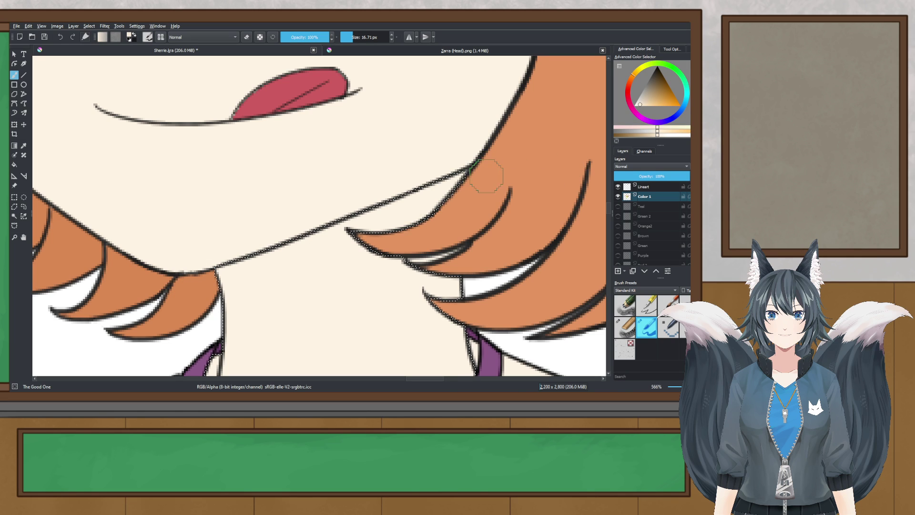
scroll(355, 243, "down", 4)
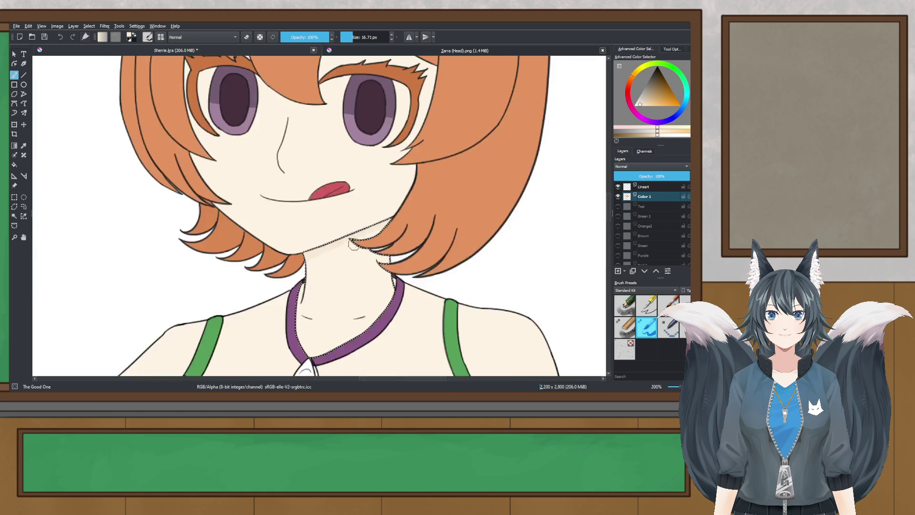
scroll(376, 241, "up", 3)
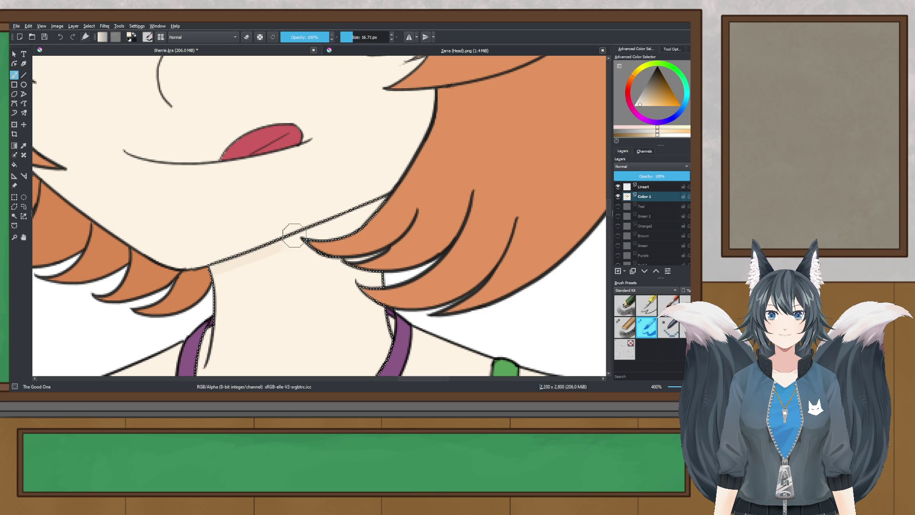
scroll(387, 194, "down", 3)
scroll(380, 188, "up", 4)
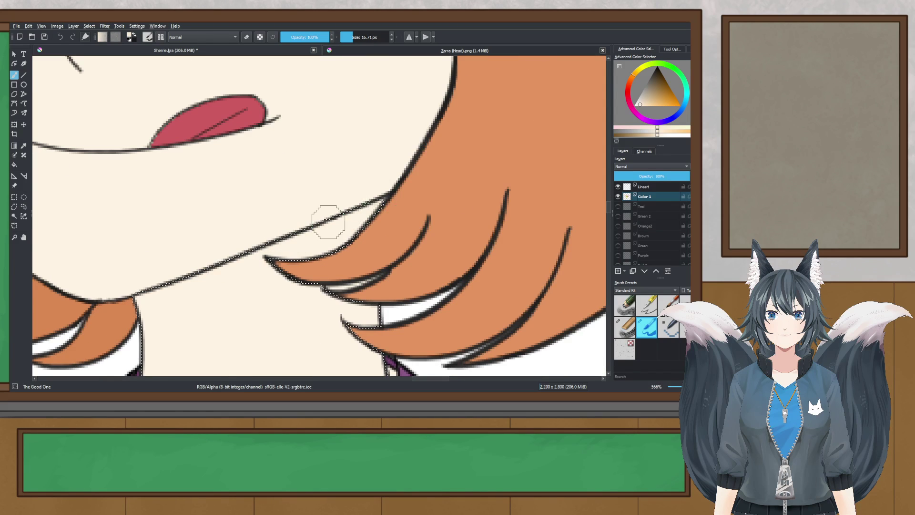
scroll(238, 266, "down", 8)
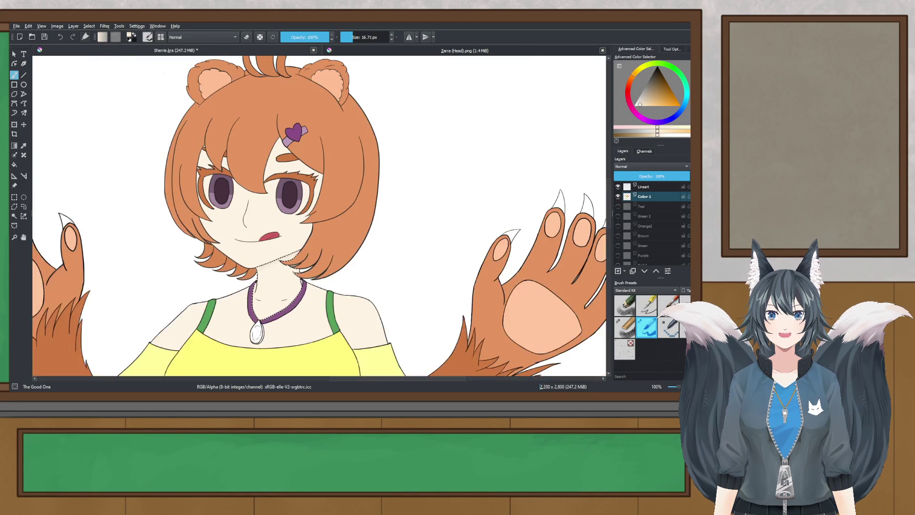
key("ctrl+s")
- Clear the selection around the neck area
left_click_drag(291, 298, 361, 208)
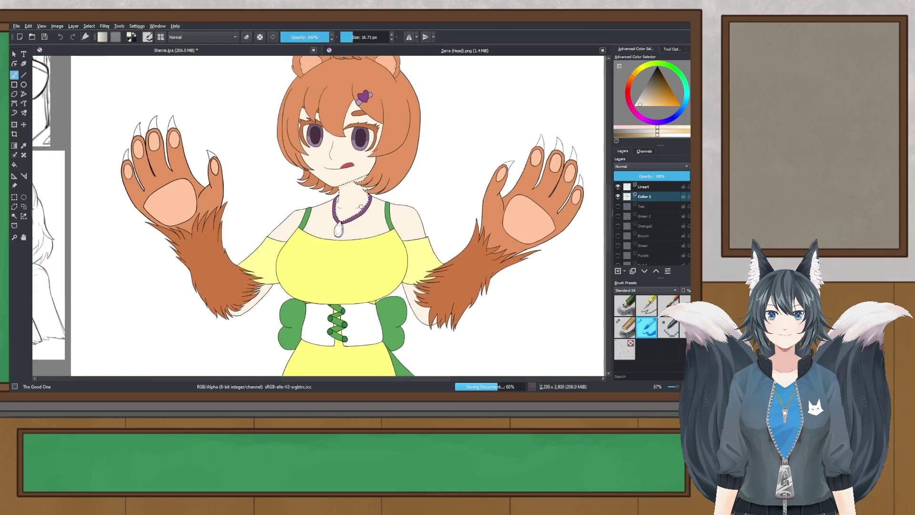
scroll(361, 208, "down", 1)
left_click_drag(374, 259, 364, 253)
left_click(15, 198)
left_click(269, 136)
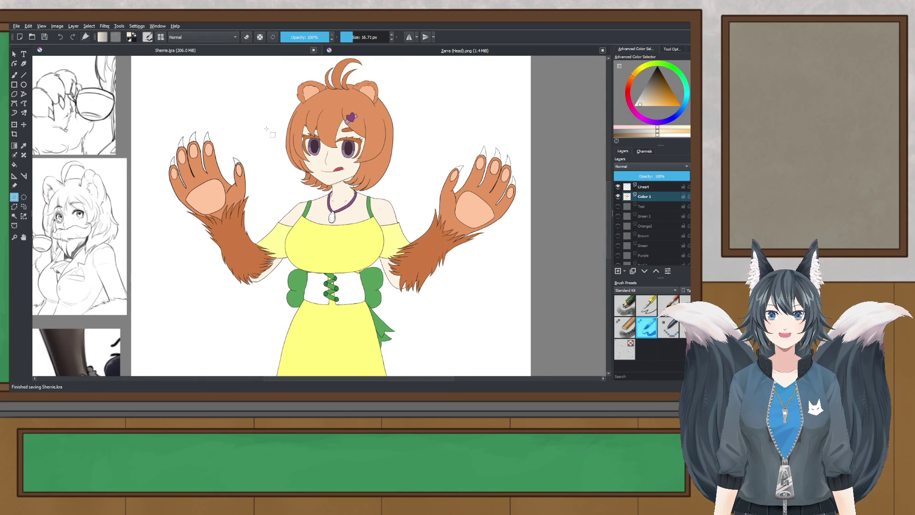
- Select the insides of all five claws on the left-side paw using contiguous selection
left_click_drag(259, 157, 236, 152)
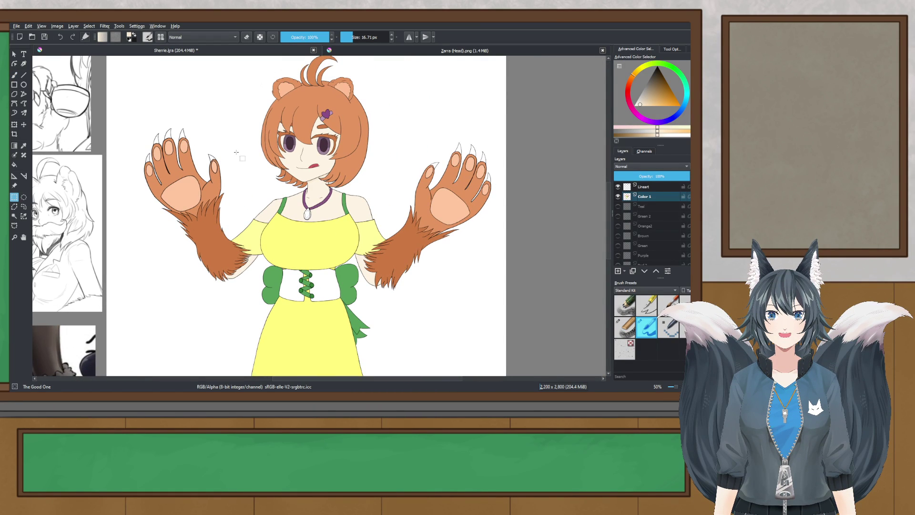
scroll(236, 152, "down", 1)
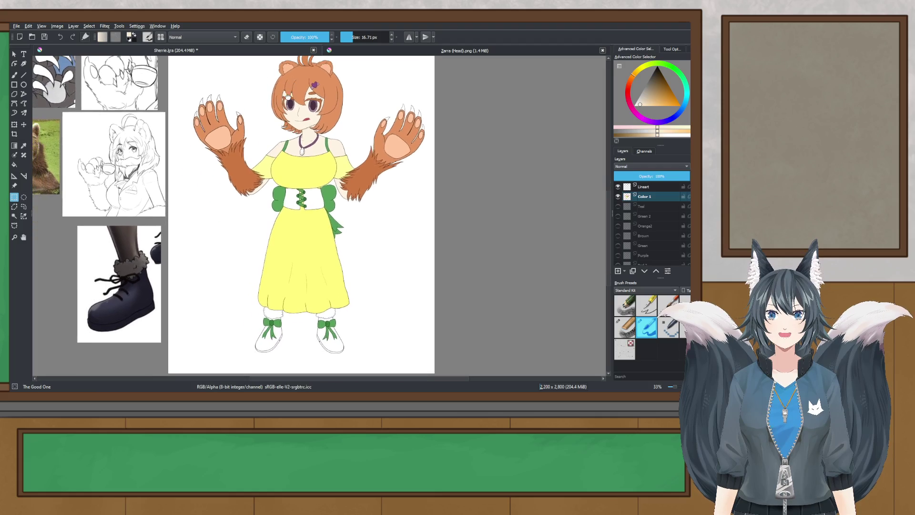
scroll(379, 143, "up", 1)
scroll(379, 142, "down", 2)
scroll(158, 173, "up", 3)
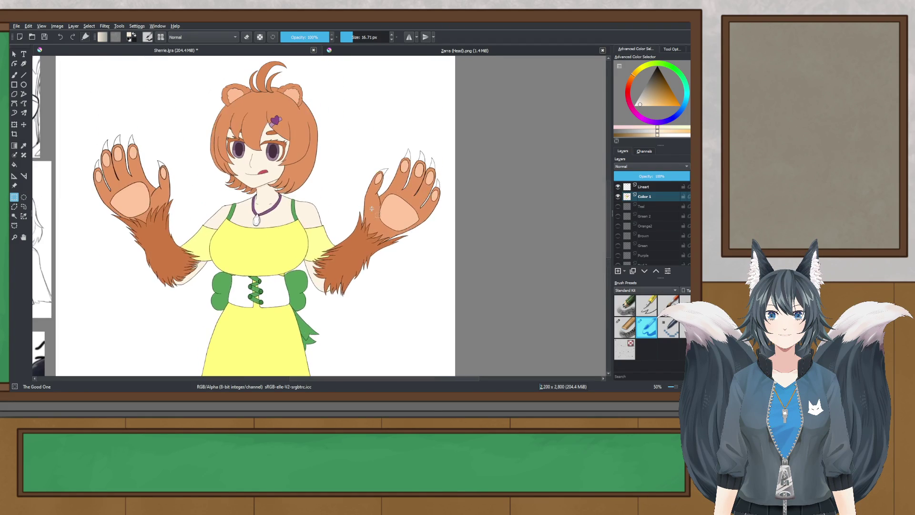
left_click(13, 217)
scroll(209, 133, "up", 5)
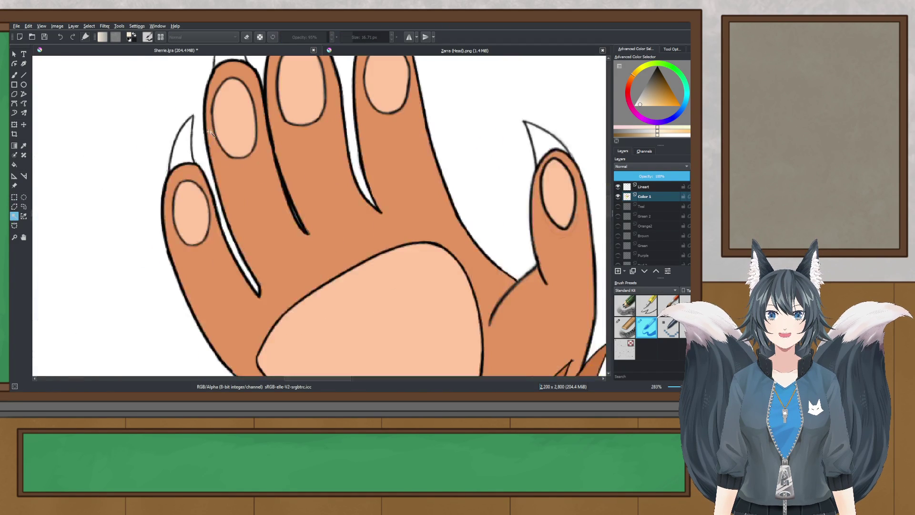
left_click_drag(178, 187, 162, 265)
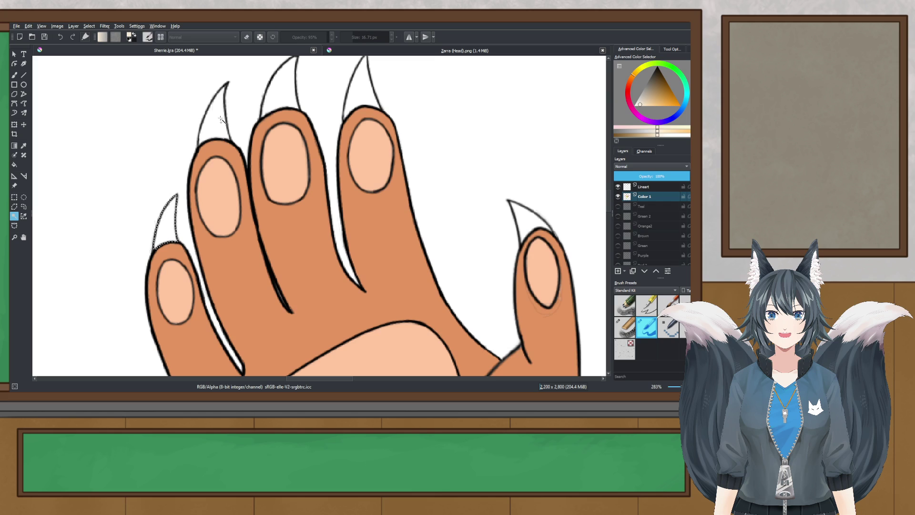
left_click(274, 102, "shift")
left_click(215, 112, "shift")
left_click(360, 88, "shift")
left_click(527, 217, "shift")
- Add the five claws of the right-side paw to the selection
left_click_drag(572, 224, 198, 141)
scroll(198, 141, "down", 4)
left_click_drag(568, 145, 382, 168)
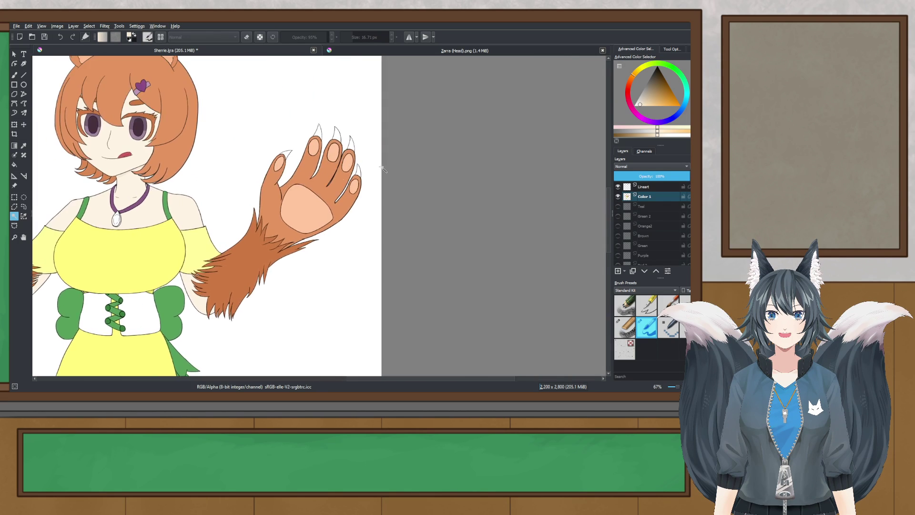
scroll(382, 168, "up", 3)
scroll(185, 113, "up", 2)
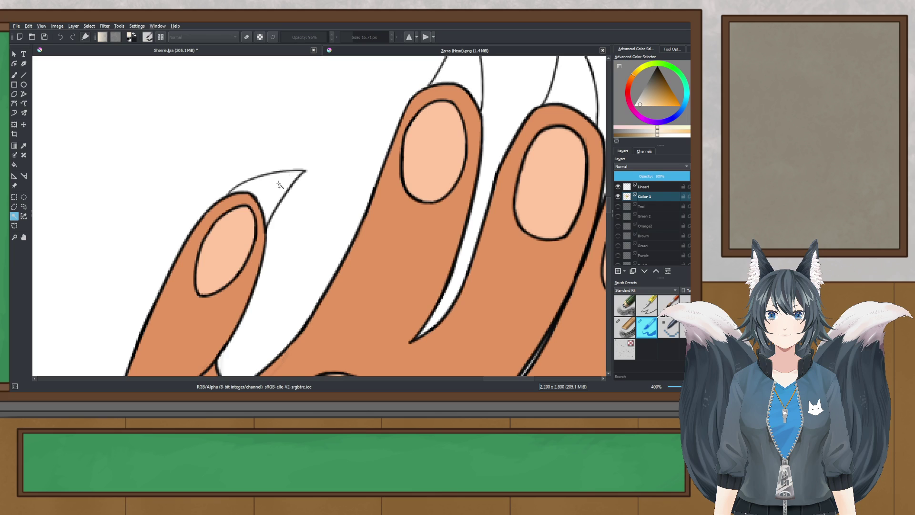
scroll(280, 185, "down", 2)
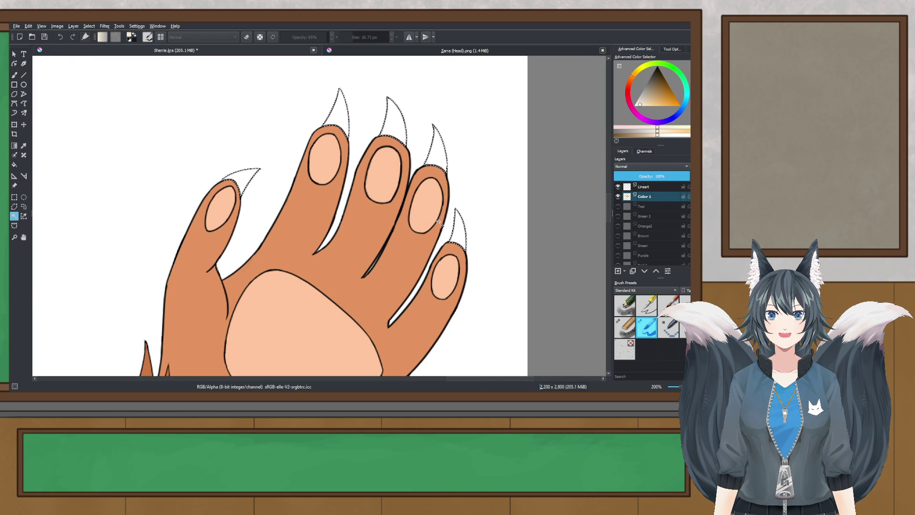
- Switch to the brush and choose a near-white colour for the claws
key("b")
scroll(317, 102, "down", 3)
left_click(634, 111)
left_click(635, 104)
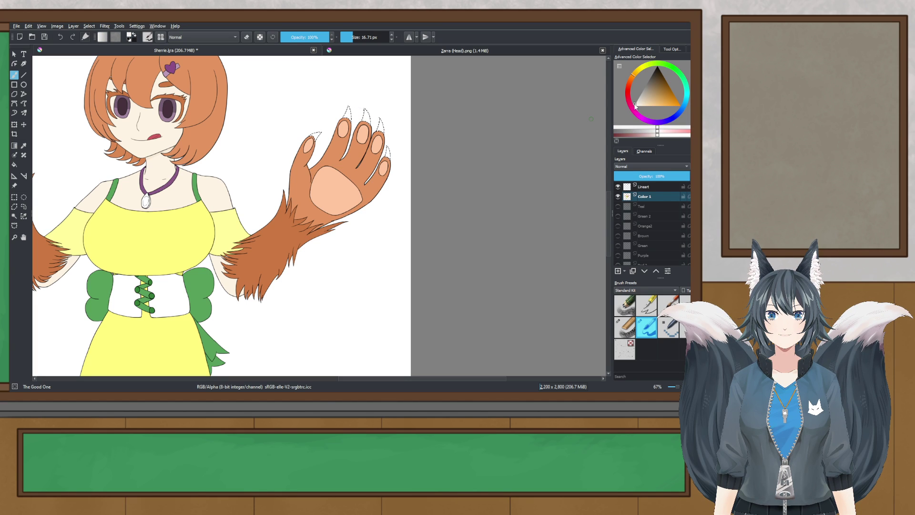
- Paint the selected claws on both paws off-white with the brush size set to 1,000 px
scroll(343, 123, "down", 2)
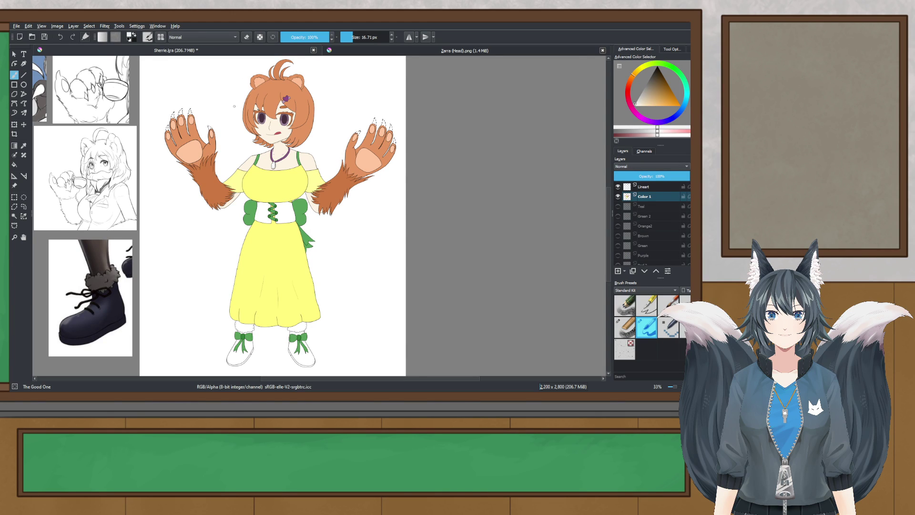
scroll(234, 107, "up", 4)
left_click_drag(100, 139, 353, 112)
left_click_drag(371, 37, 430, 46)
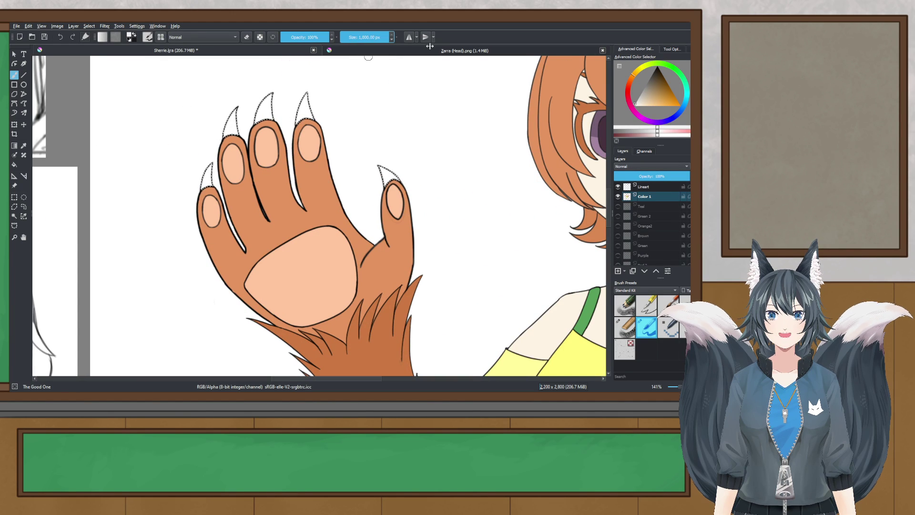
scroll(376, 164, "down", 3)
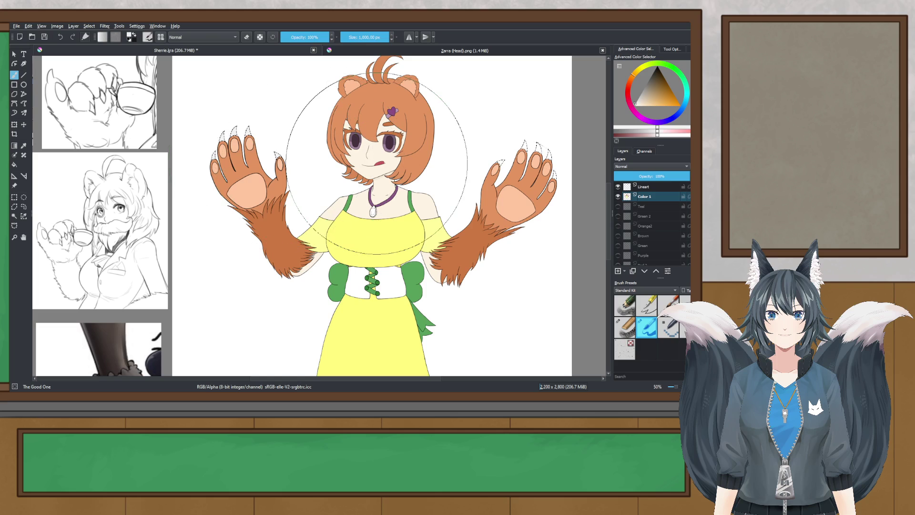
scroll(529, 162, "up", 2)
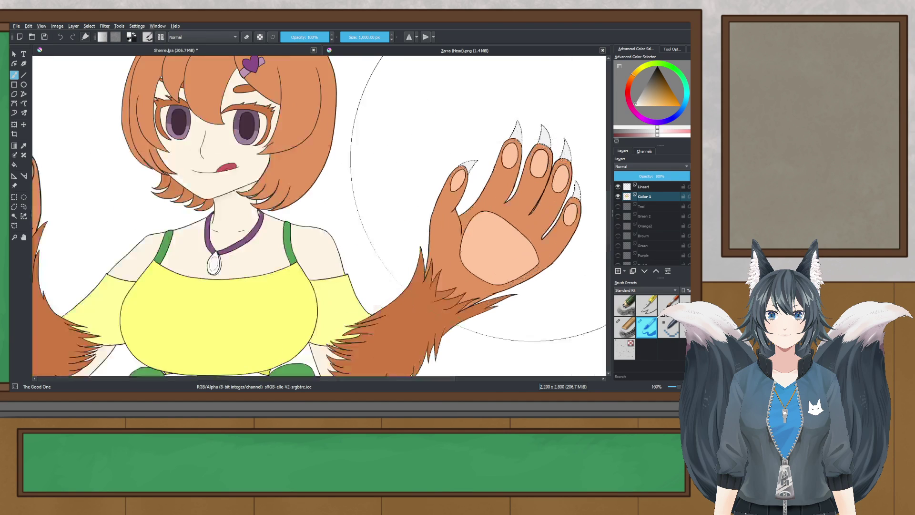
scroll(530, 162, "up", 1)
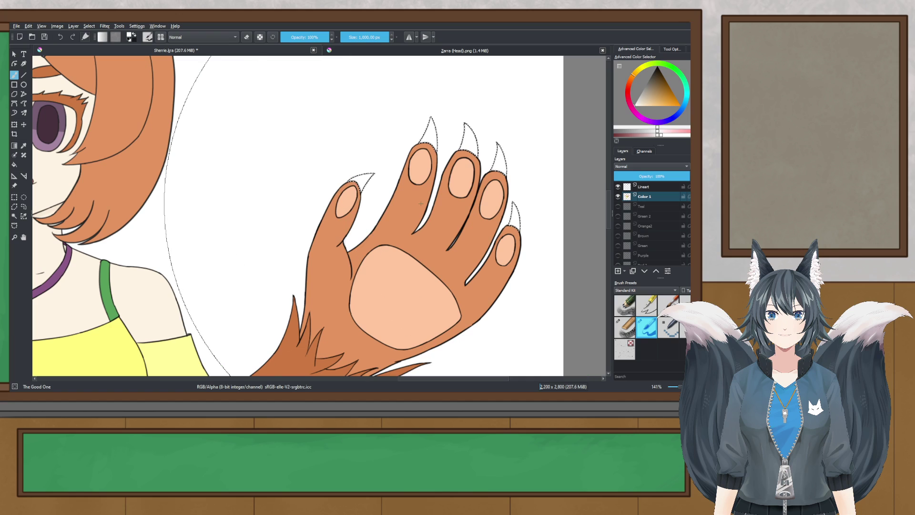
scroll(399, 200, "down", 3)
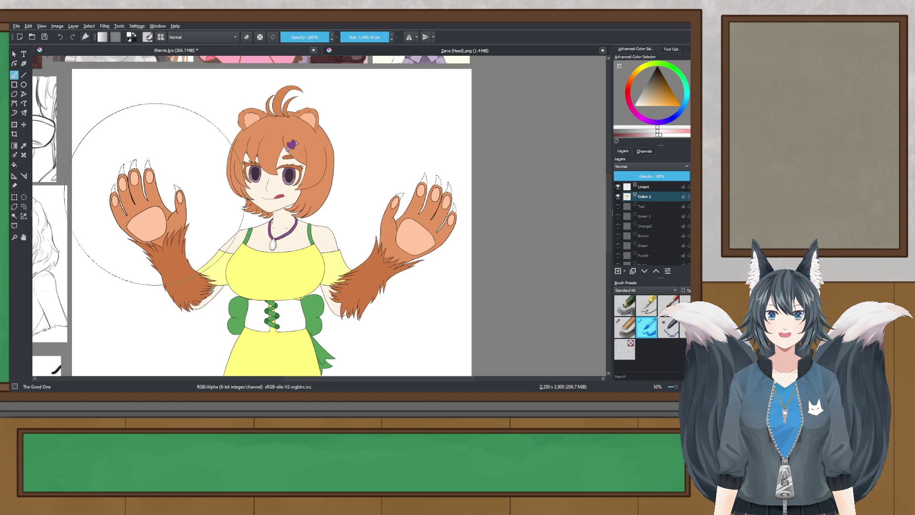
left_click(168, 144)
scroll(142, 154, "up", 4)
left_click_drag(163, 163, 261, 38)
left_click_drag(262, 74, 262, 113)
key("ctrl+z")
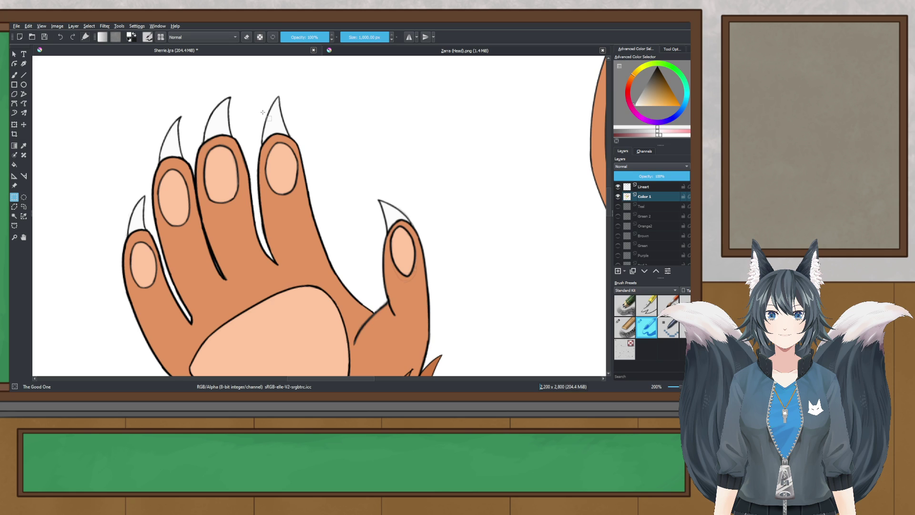
- Repaint the selected claws on both paws in off-white with the 1,000 px brush
scroll(262, 113, "down", 3)
left_click(14, 75)
left_click_drag(249, 129, 212, 144)
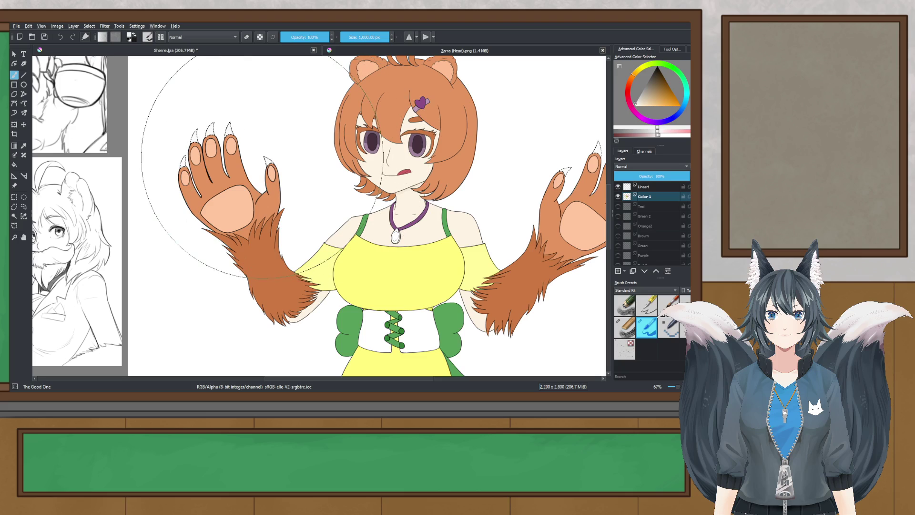
left_click_drag(414, 124, 298, 141)
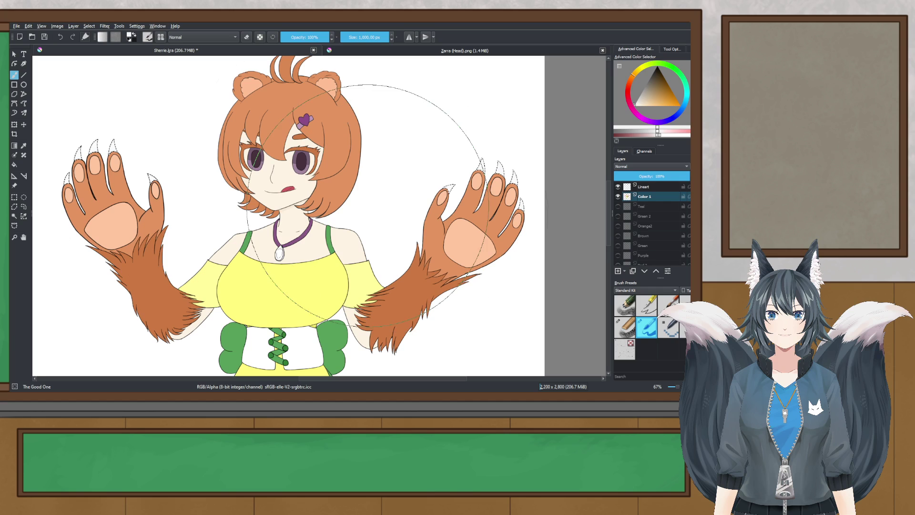
- Clear the claw selection and save the drawing
scroll(43, 163, "up", 2)
left_click(15, 197)
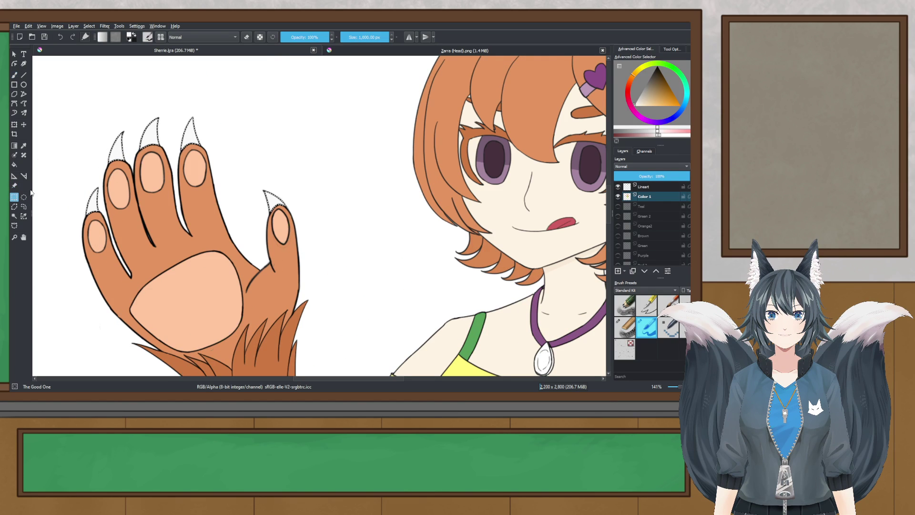
left_click(260, 143)
scroll(261, 142, "down", 1)
scroll(245, 143, "up", 3)
scroll(239, 139, "down", 6)
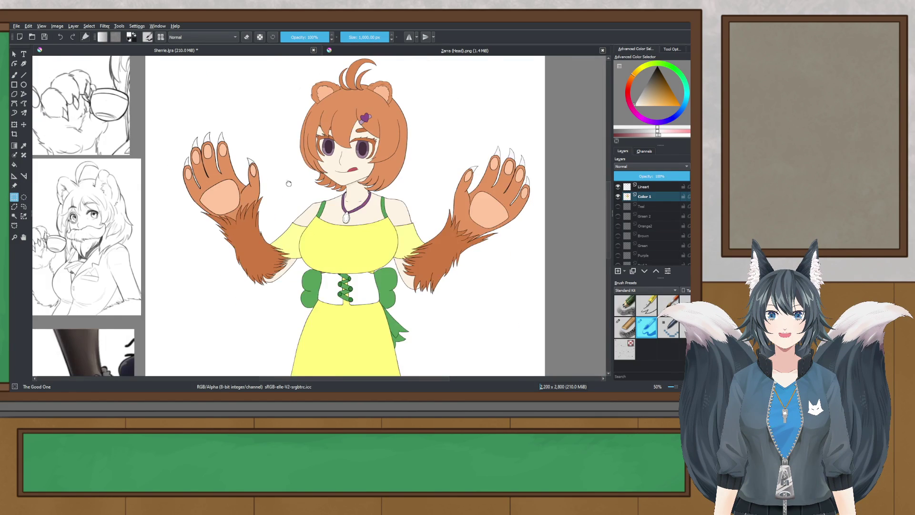
key("ctrl+s")
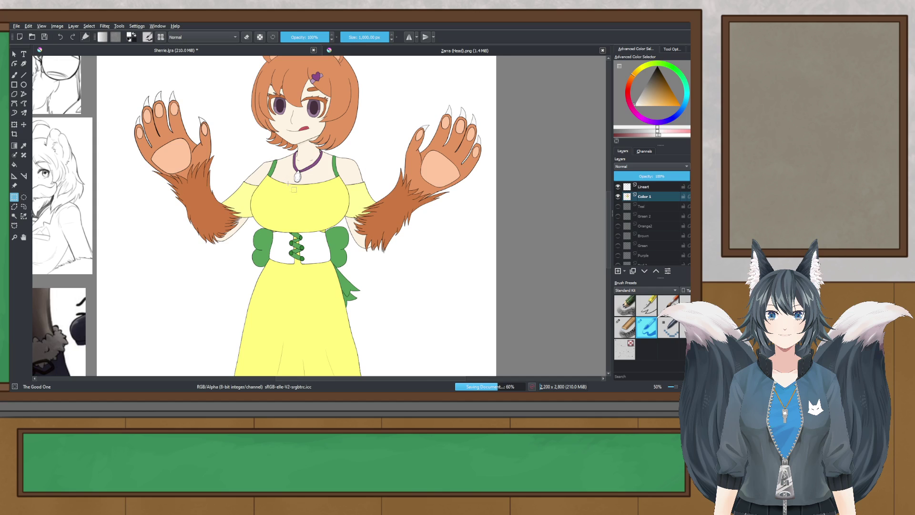
- Sample the pale yellow from the dress sleeve and set the brush size to 2.01 px
scroll(295, 190, "down", 2)
scroll(305, 205, "up", 2)
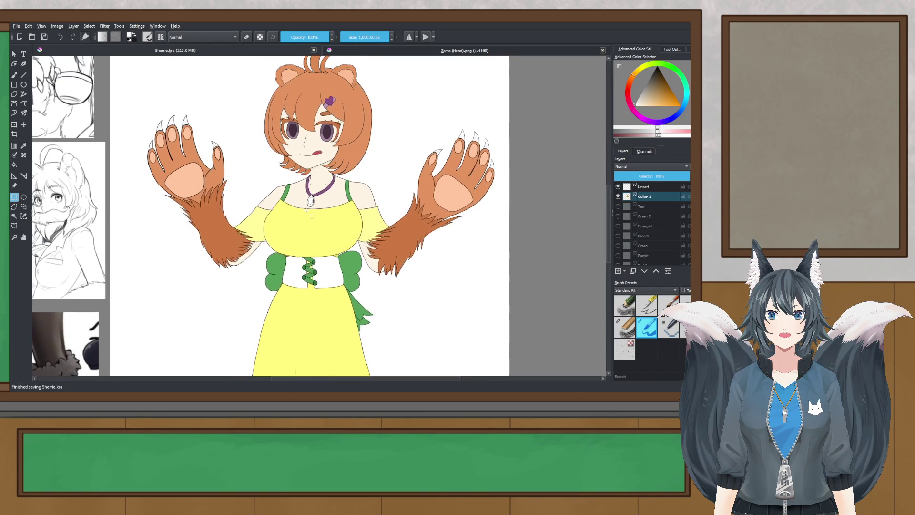
scroll(307, 209, "down", 2)
scroll(336, 253, "up", 1)
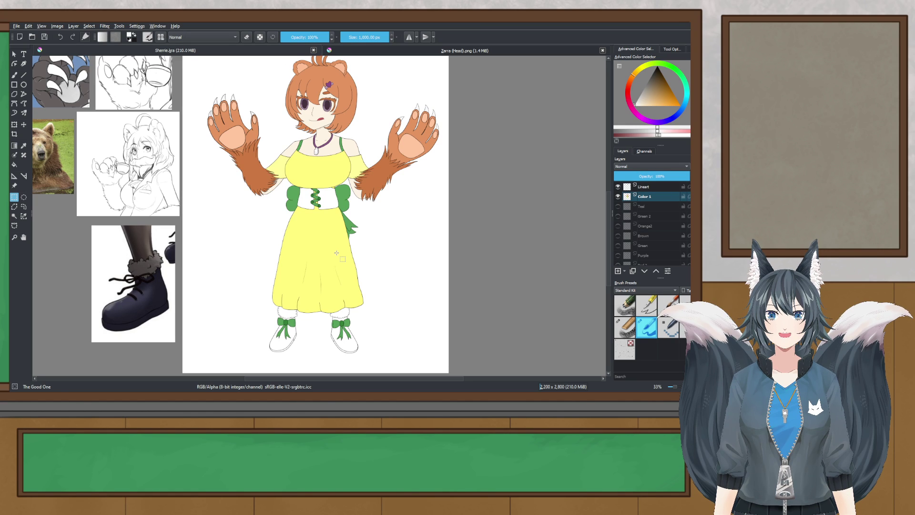
scroll(399, 225, "up", 9)
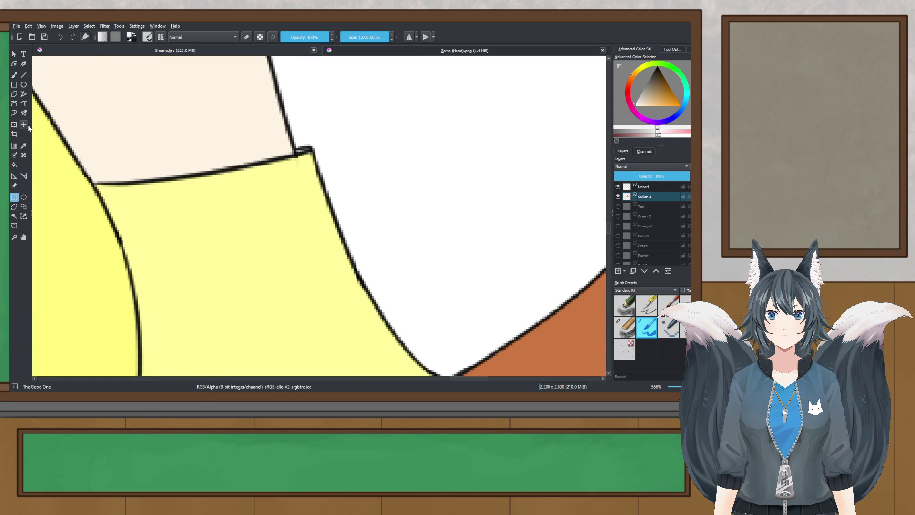
left_click(23, 146)
left_click(255, 241)
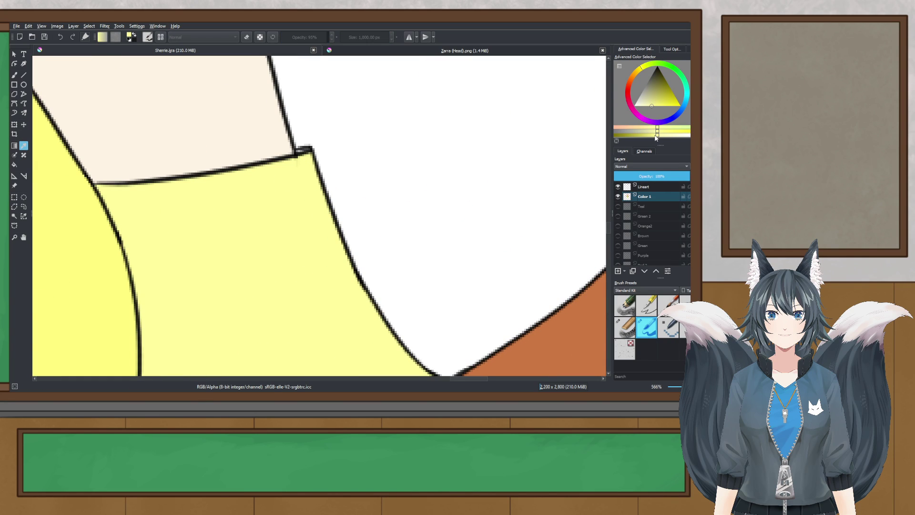
key("b")
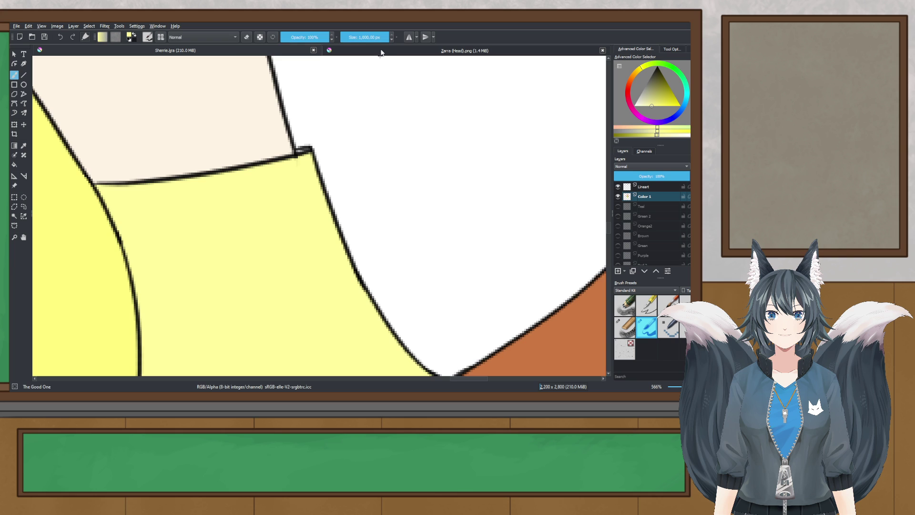
left_click_drag(342, 37, 334, 37)
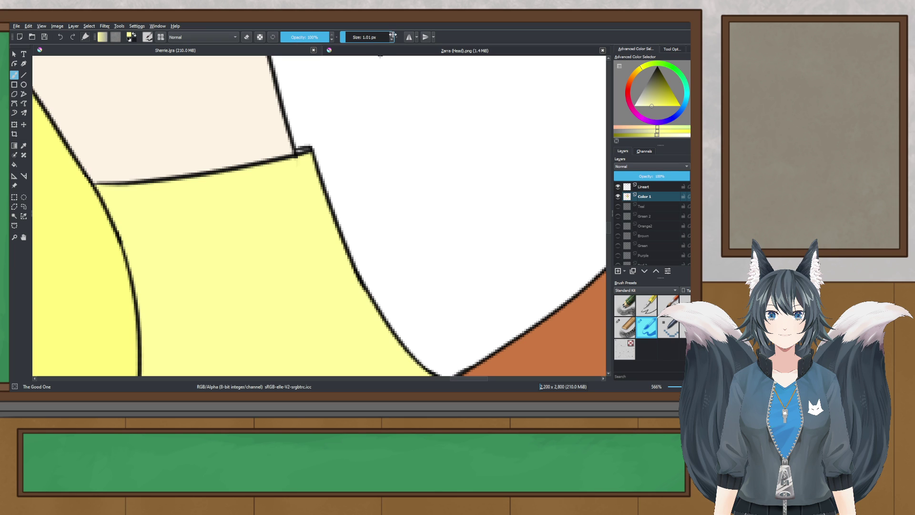
left_click(392, 35)
- Paint the tiny gap at the upper outer corner of the yellow sleeve with the pale yellow
scroll(286, 147, "up", 5)
scroll(344, 175, "down", 4)
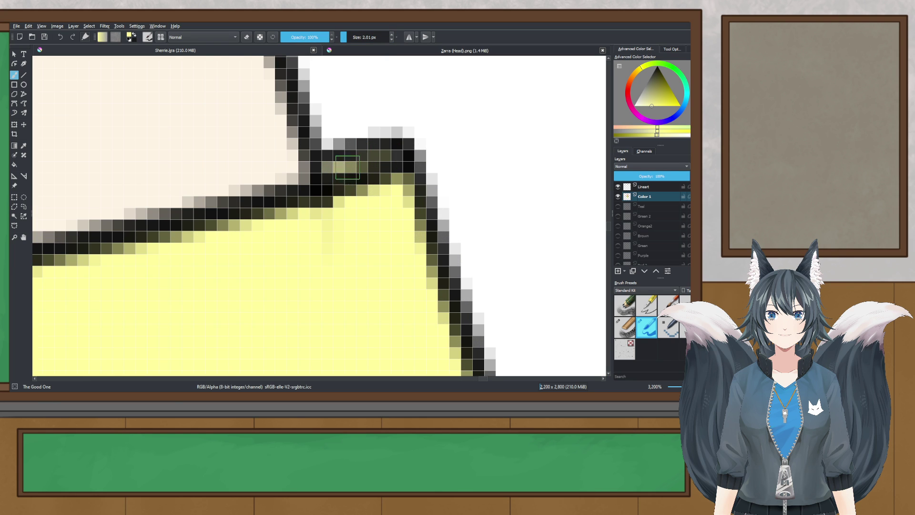
scroll(408, 168, "down", 3)
left_click(409, 168)
scroll(401, 166, "up", 6)
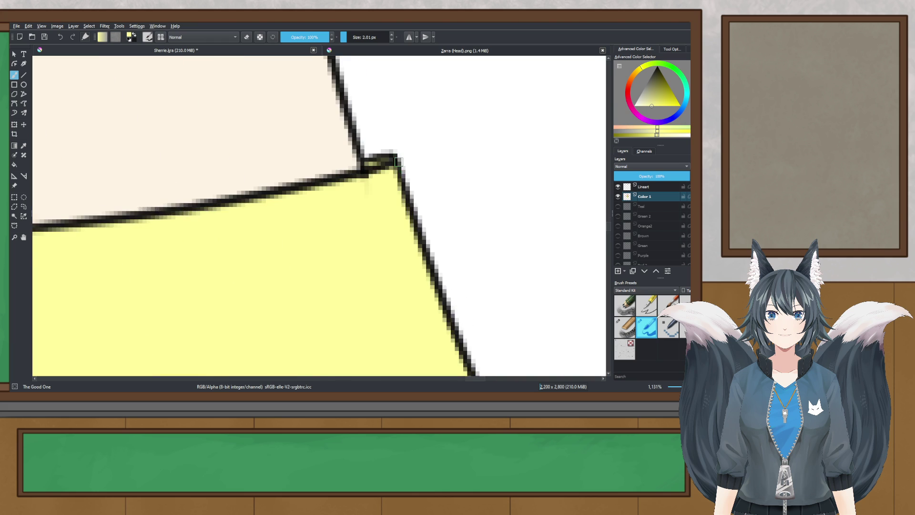
scroll(374, 163, "down", 5)
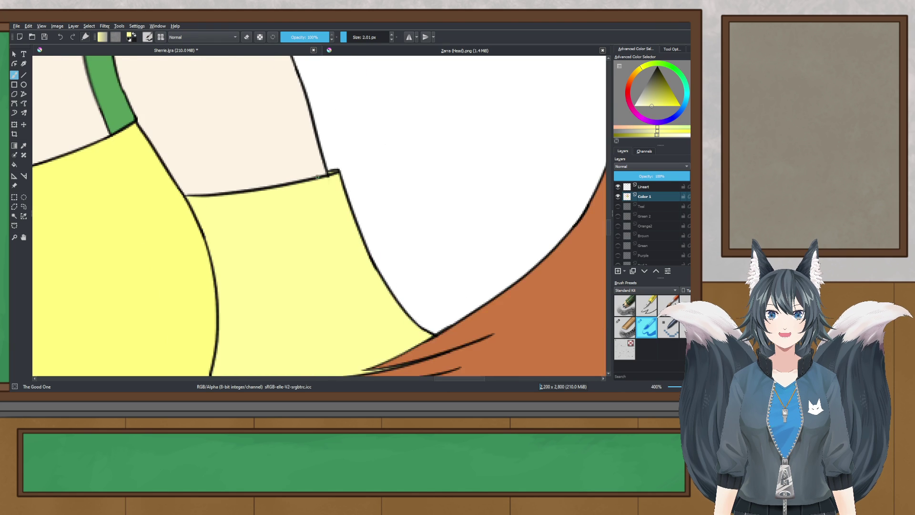
- Fill the small gap at the opposite sleeve's outer corner with pale yellow and save the drawing
scroll(143, 167, "up", 6)
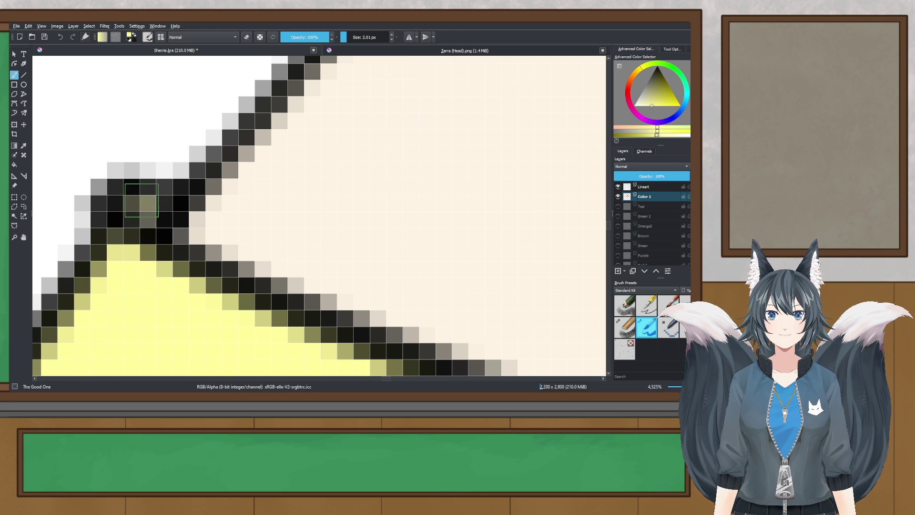
scroll(140, 205, "down", 5)
scroll(244, 184, "down", 2)
key("ctrl+s")
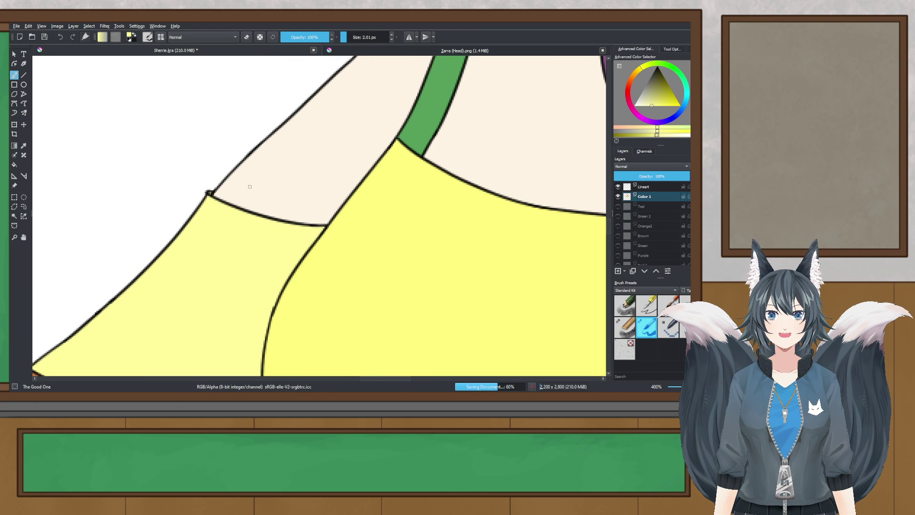
scroll(224, 190, "up", 6)
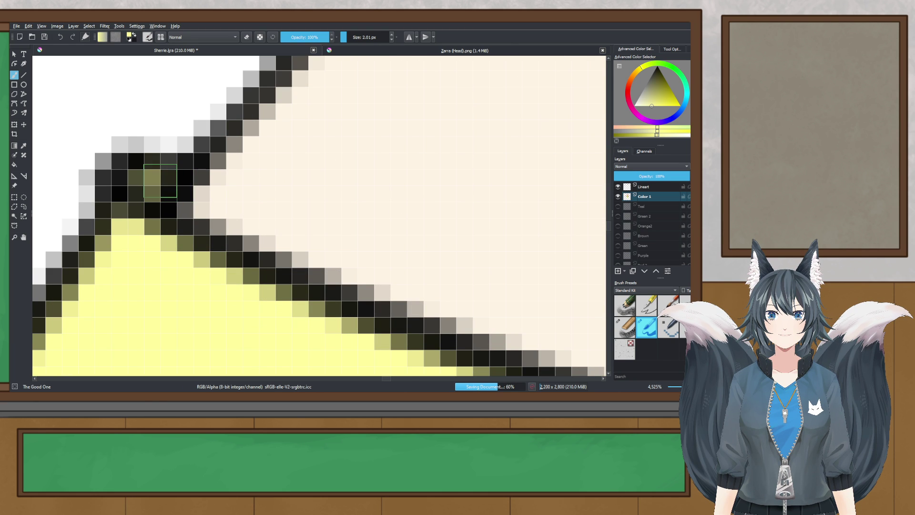
scroll(182, 187, "down", 7)
scroll(181, 188, "down", 4)
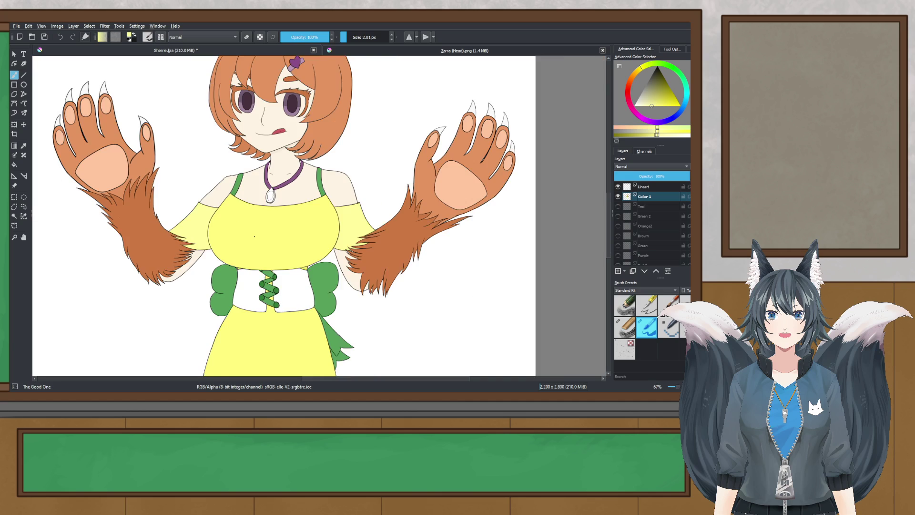
- Sample the darker green from the knot of the bow on one shoe
scroll(294, 174, "down", 2)
scroll(304, 148, "up", 1)
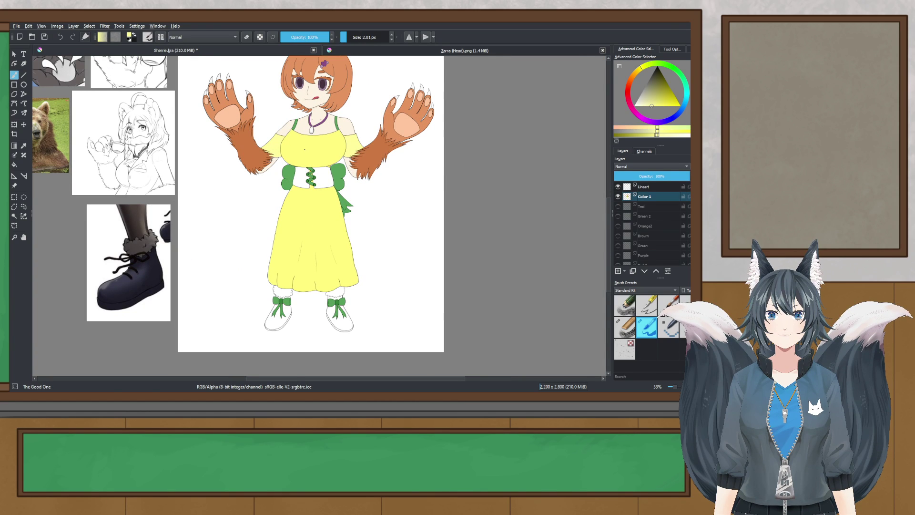
scroll(298, 173, "up", 3)
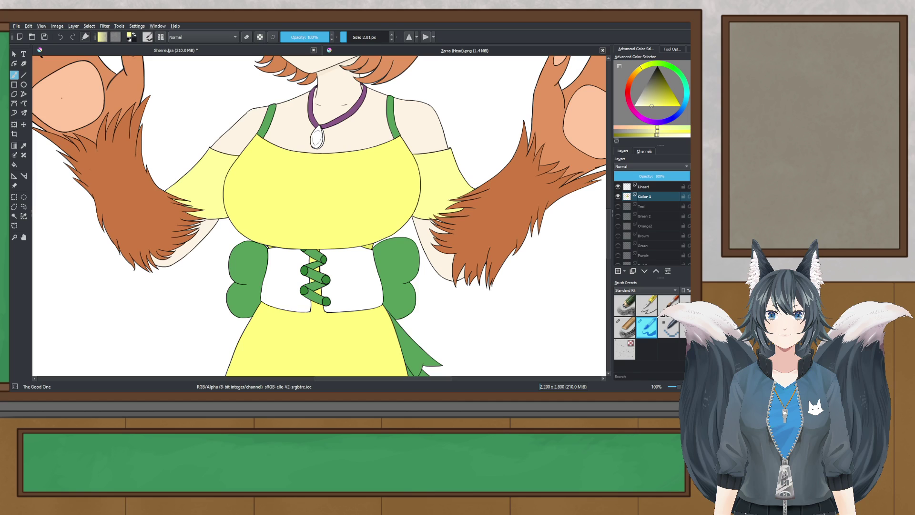
left_click(23, 148)
scroll(323, 266, "up", 2)
scroll(327, 267, "down", 2)
mouse_move(324, 268)
left_mouse_down()
mouse_move(220, 270)
mouse_move(260, 165)
left_mouse_up()
scroll(220, 270, "down", 2)
left_click_drag(265, 272, 286, 156)
scroll(311, 238, "up", 1)
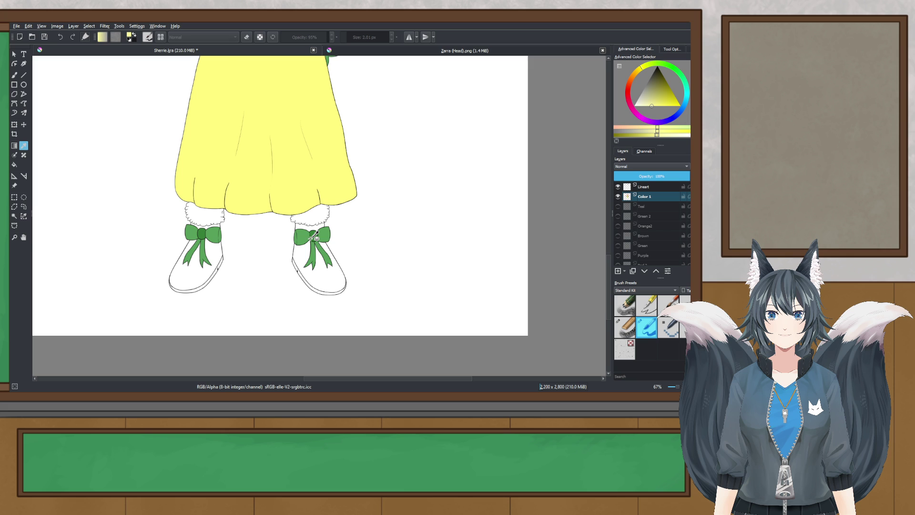
scroll(315, 235, "up", 3)
left_click(332, 231)
scroll(323, 244, "down", 6)
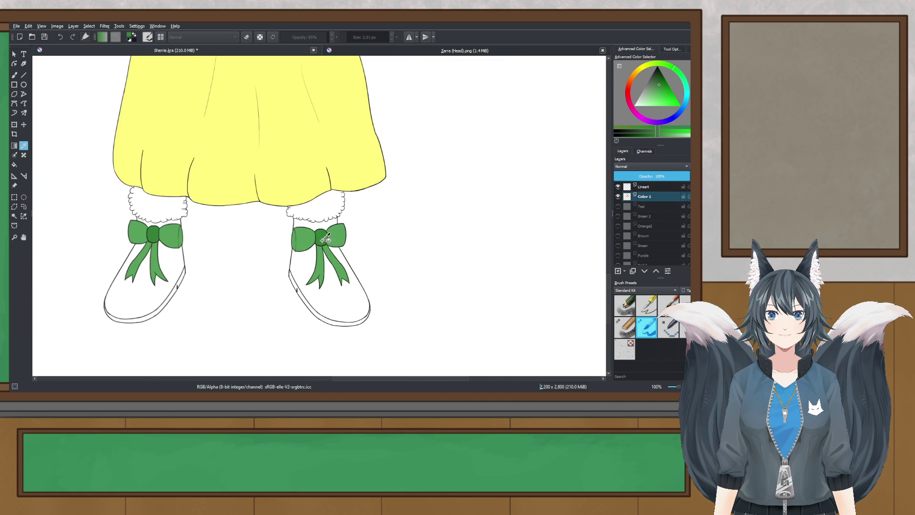
- Select both white corset panels beside the green lacing and set the brush size to 1,000 px
scroll(305, 346, "down", 2)
left_click_drag(284, 97, 280, 189)
scroll(280, 189, "up", 3)
left_click(13, 217)
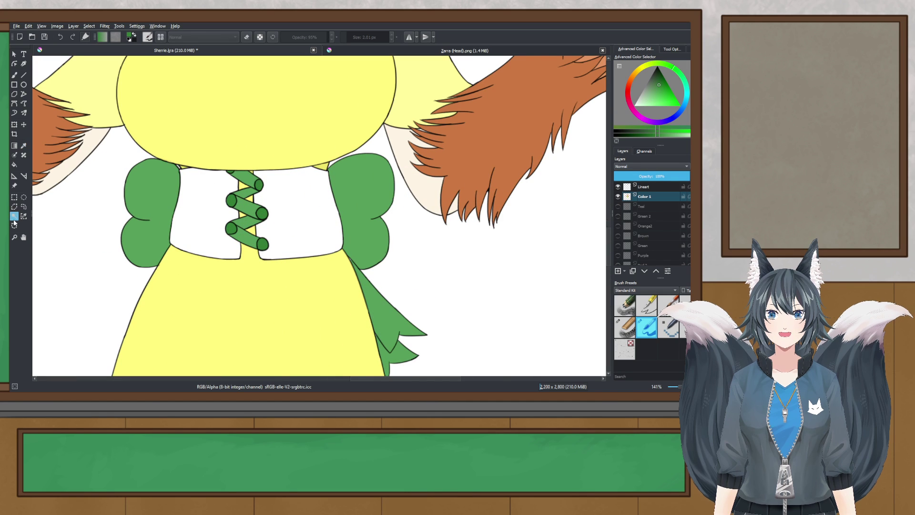
scroll(214, 217, "up", 1)
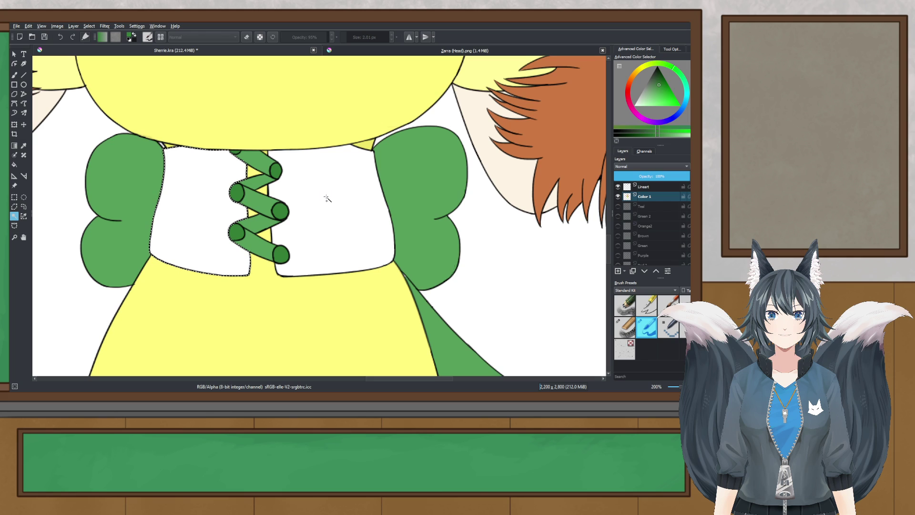
left_click(14, 75)
left_click_drag(362, 31, 390, 33)
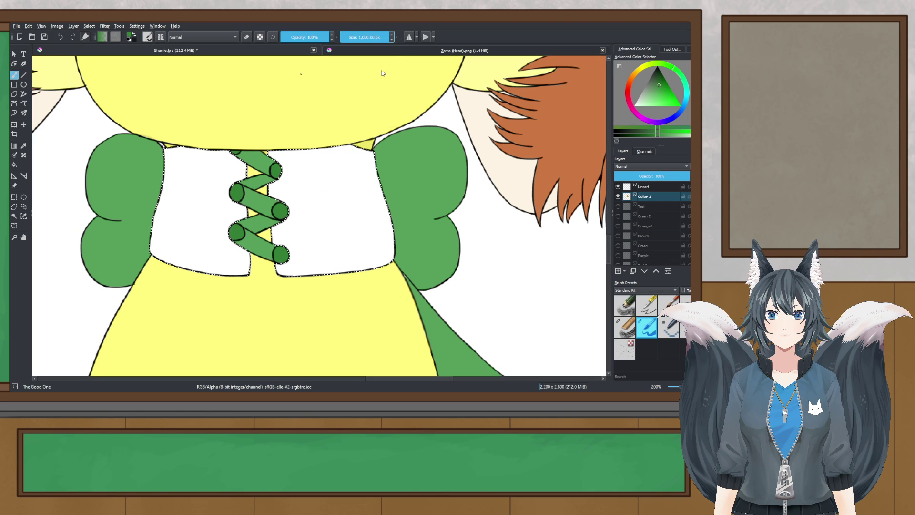
- Try the sampled green on the selected corset panels and undo it
left_click(300, 191)
scroll(300, 193, "down", 5)
scroll(300, 197, "up", 5)
key("ctrl+z")
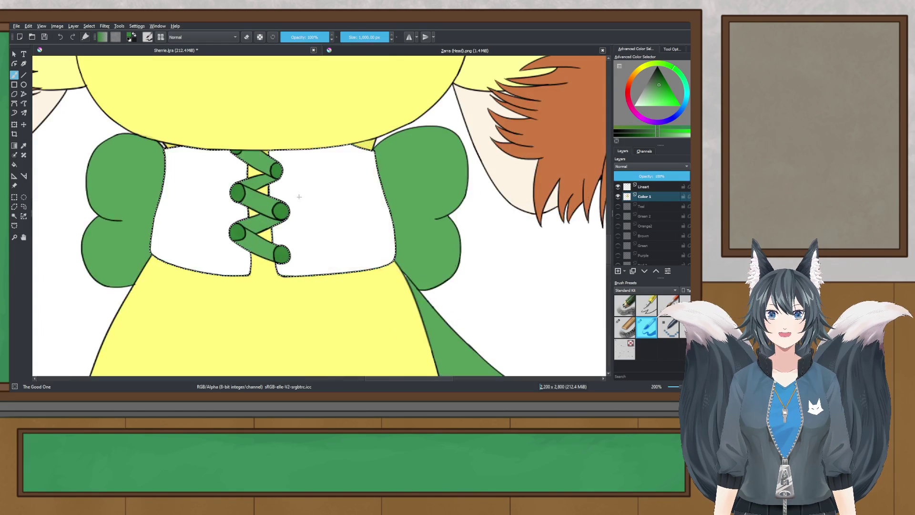
- Try a dark magenta-purple on the selected corset panels
left_click(646, 122)
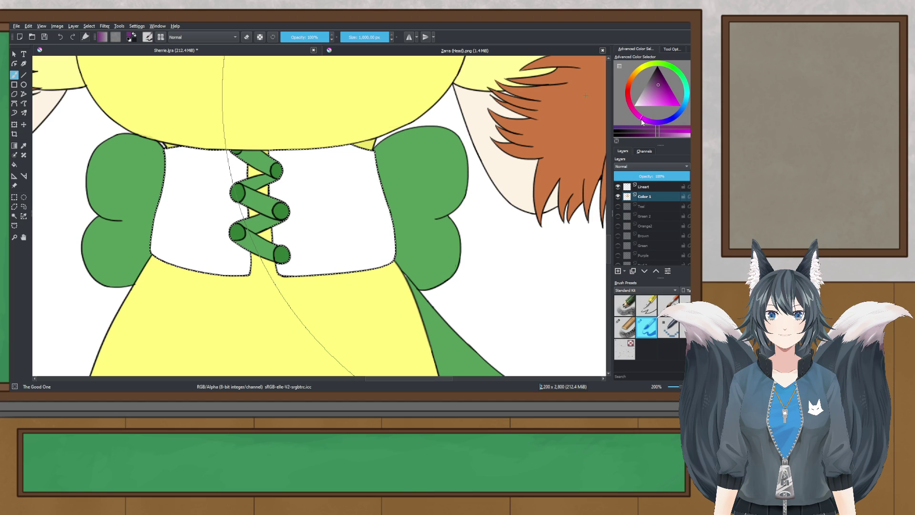
left_click(327, 190)
scroll(327, 191, "down", 4)
scroll(325, 124, "up", 5)
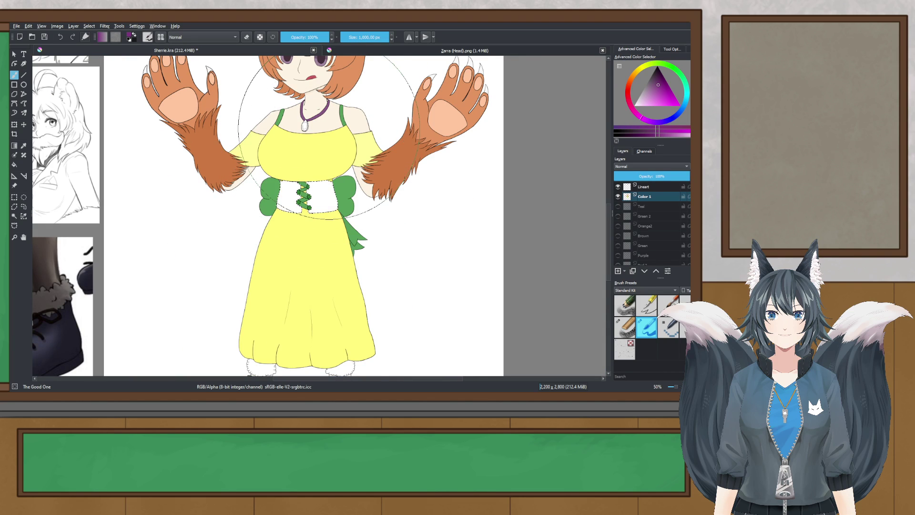
- Sample the purple of the necklace cord and paint the selected corset panels with it
left_click(23, 146)
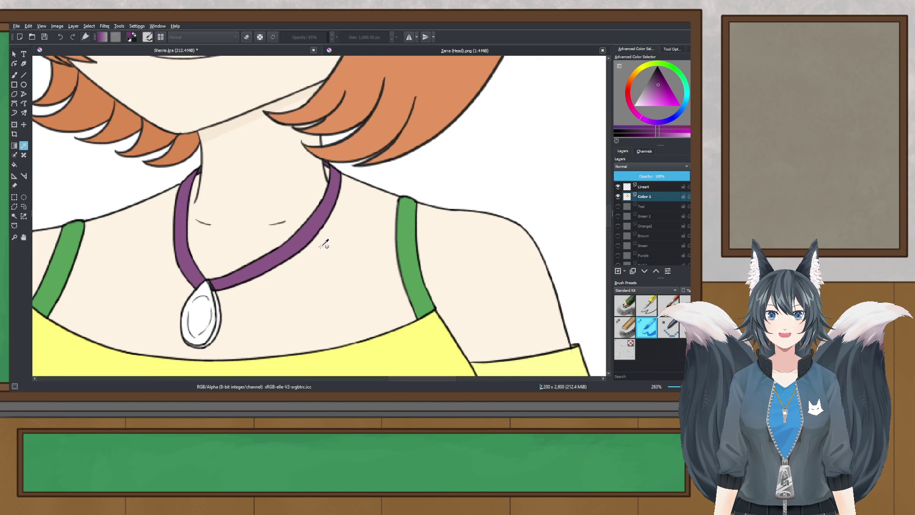
scroll(307, 234, "down", 6)
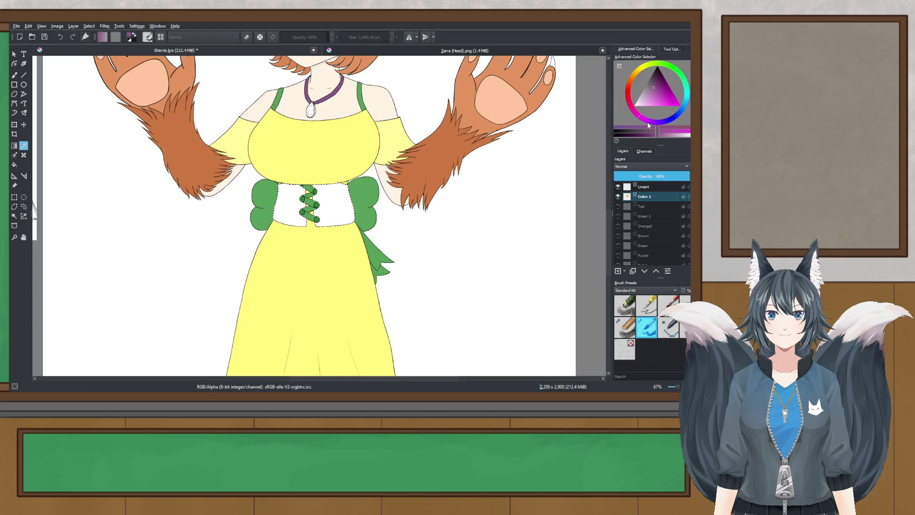
left_click(14, 75)
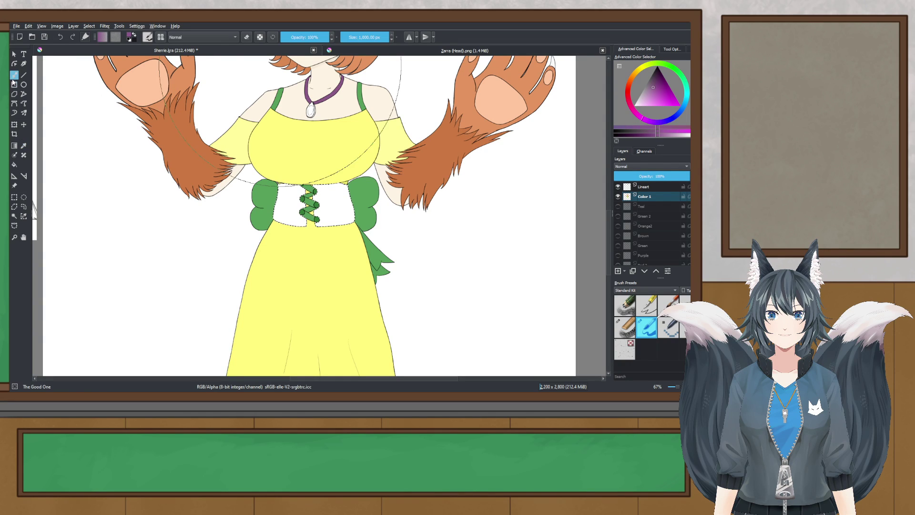
left_click(325, 209)
scroll(325, 210, "up", 3)
scroll(325, 210, "down", 2)
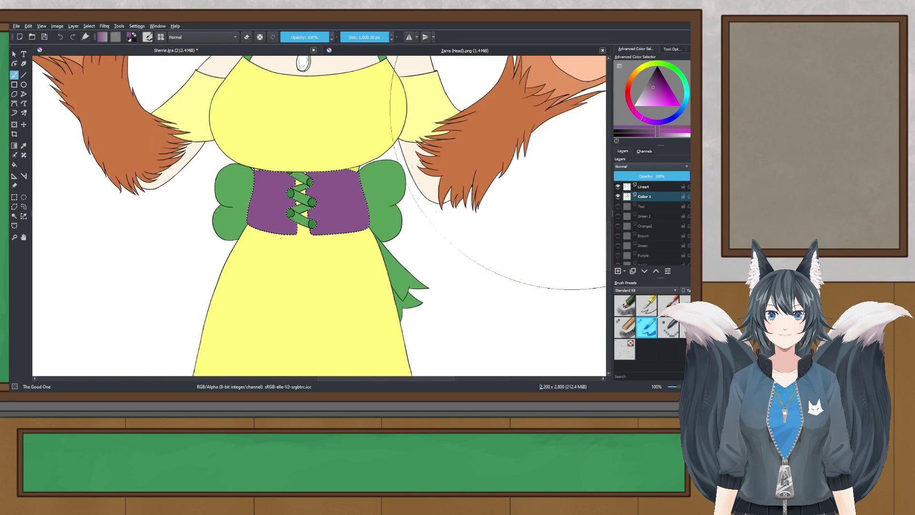
- Clear the purple fill from the selected corset panels
left_click(14, 197)
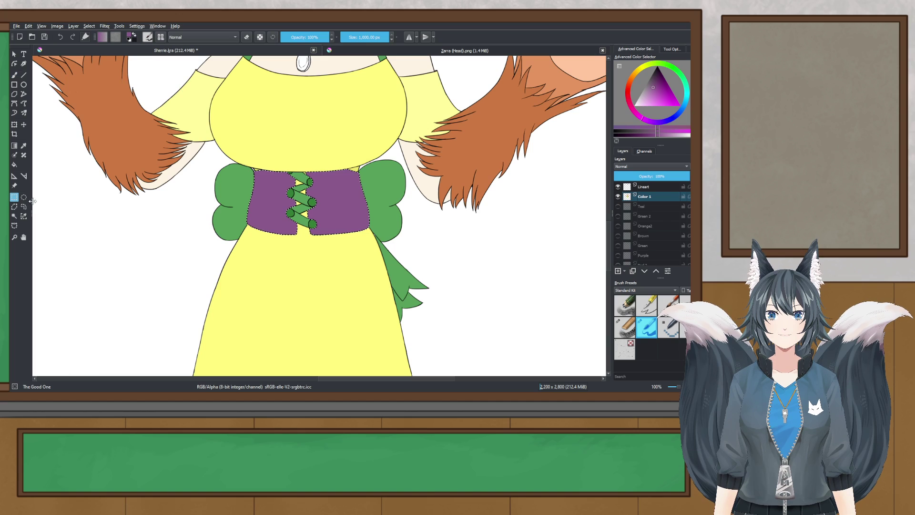
key("Delete")
left_click_drag(380, 204, 324, 257)
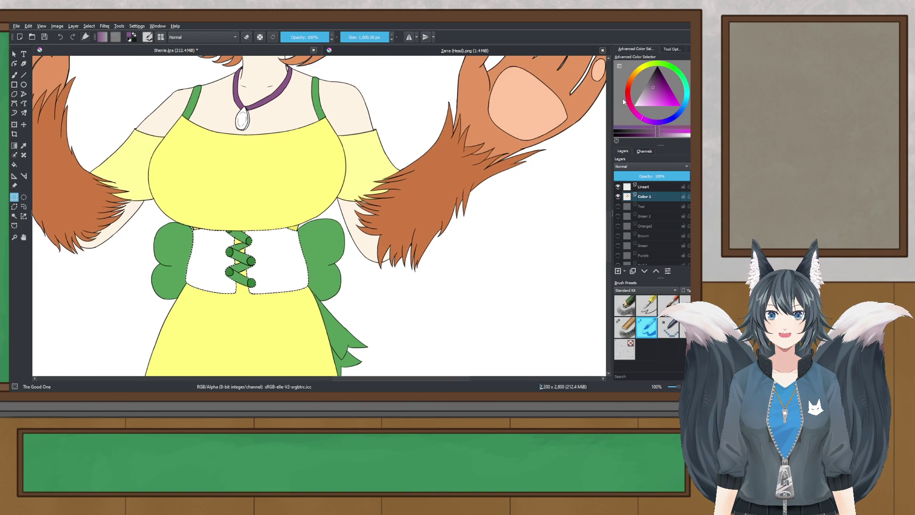
- Try a dark reddish brown on the selected corset panels and undo it
left_click(629, 82)
left_click_drag(660, 92, 662, 83)
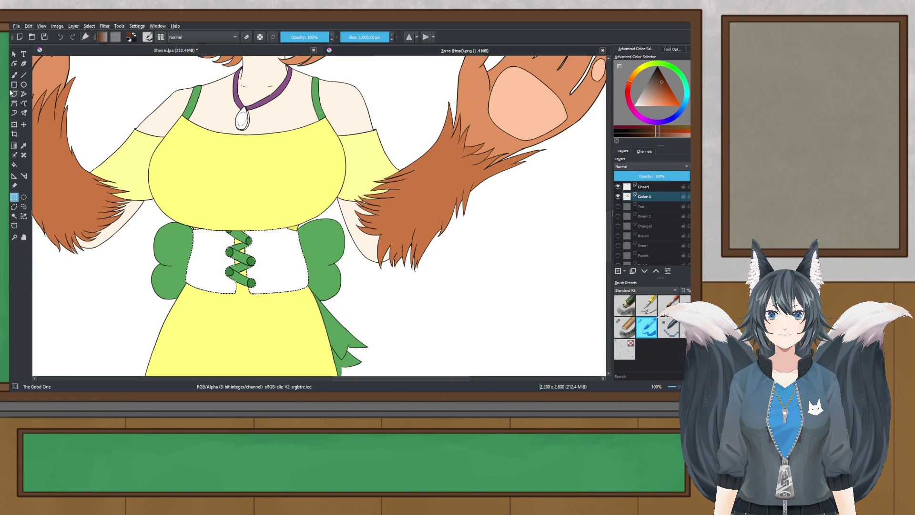
left_click(189, 205)
scroll(194, 204, "down", 3)
scroll(190, 207, "up", 3)
key("ctrl+z")
- Try a lighter pinkish brown on the selected corset panels and undo the fill
left_click(653, 100)
key("shift+BackSpace")
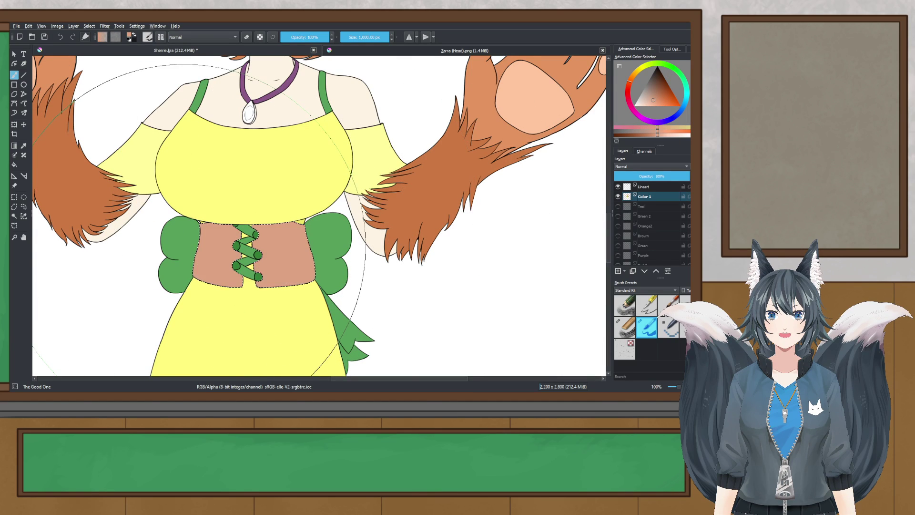
key("2")
key("1")
key("ctrl+z")
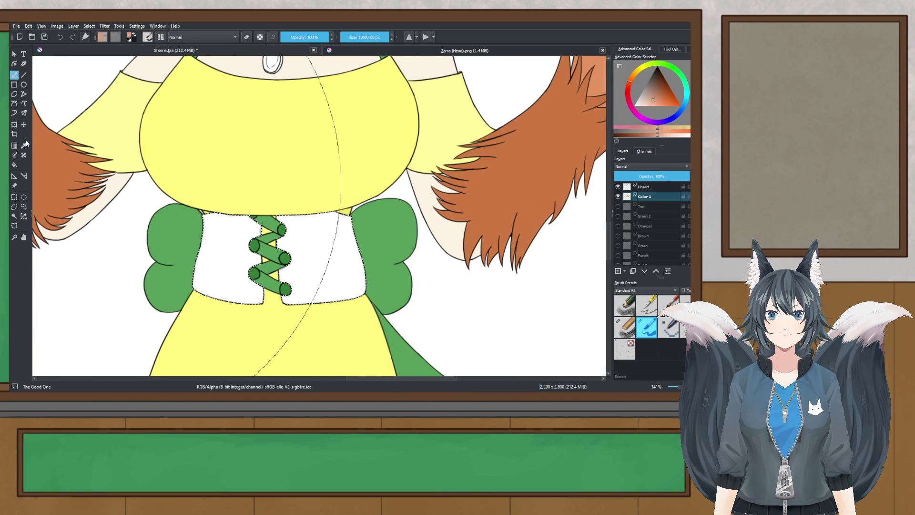
- Sample the orange-brown of the arm fur, try it on the selected corset panels and undo it
key("p")
left_click(502, 138)
left_click(13, 75)
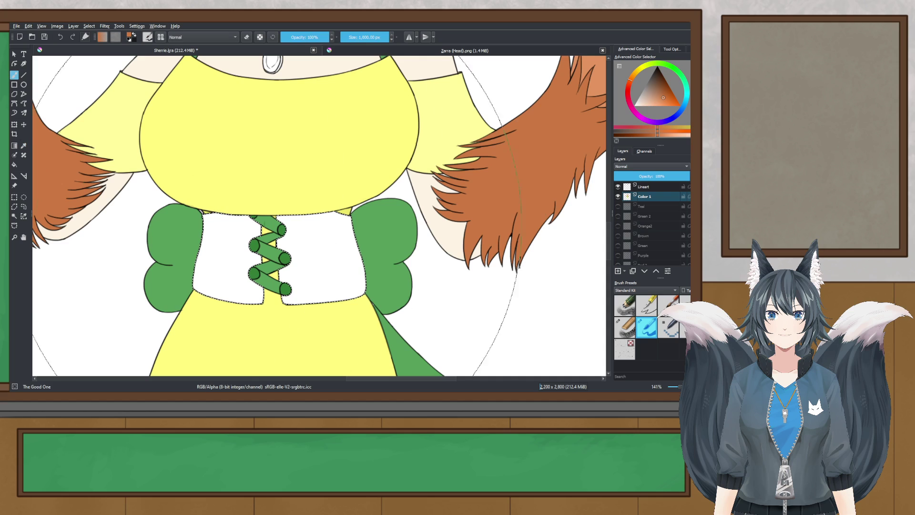
key("shift+BackSpace")
key("2")
key("1")
key("ctrl+z")
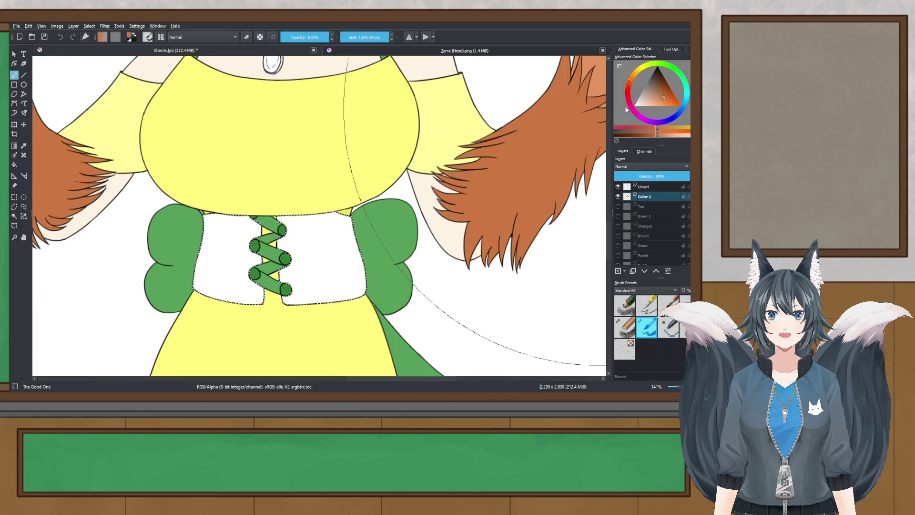
- Sample the yellow of the dress top, try a darker shade of it on the selected corset panels and undo the fill
left_click(23, 145)
left_click(248, 117)
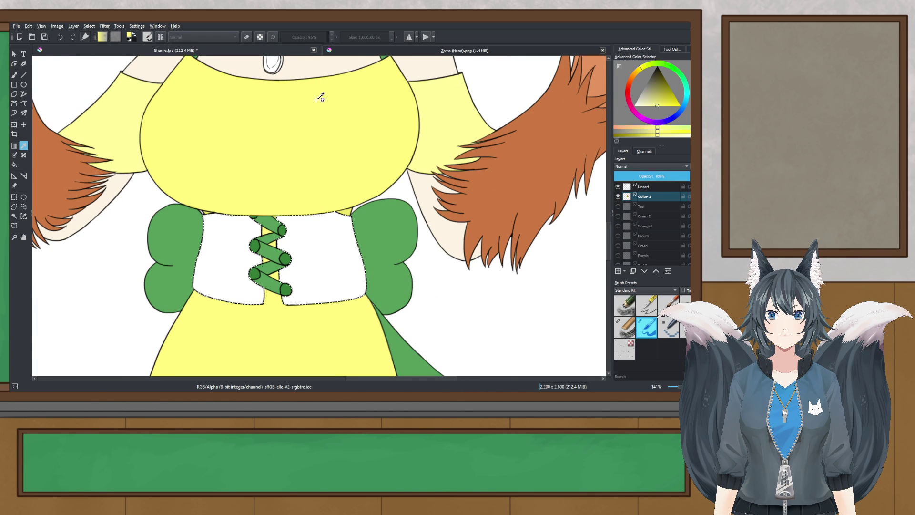
left_click(658, 91)
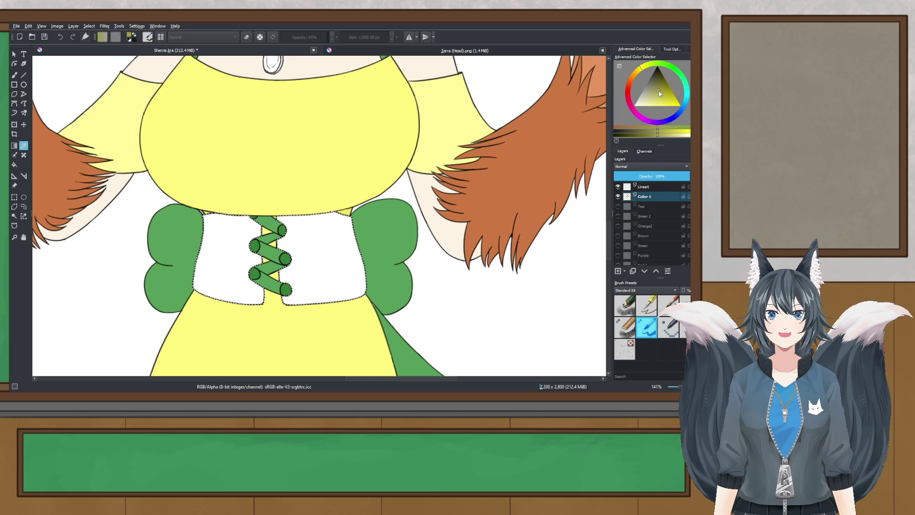
left_click(309, 128)
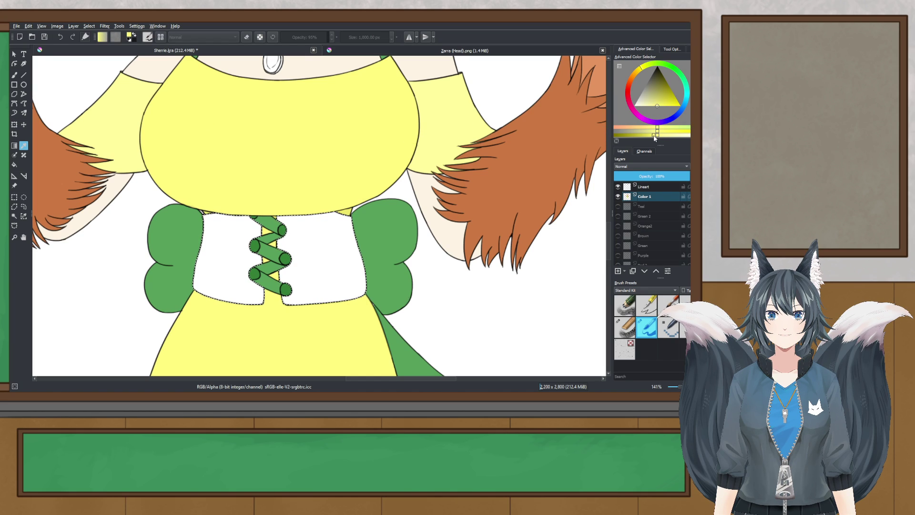
left_click(14, 76)
left_click(241, 236)
scroll(240, 236, "down", 4)
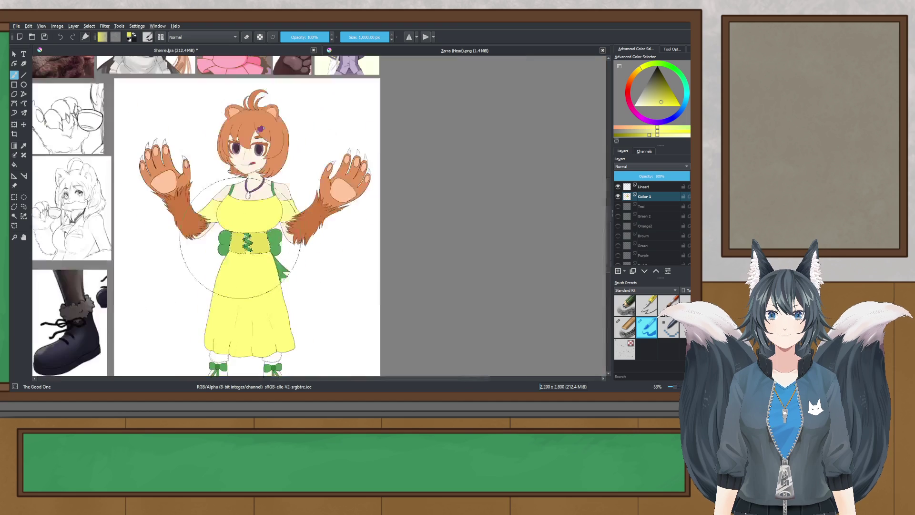
scroll(241, 236, "up", 3)
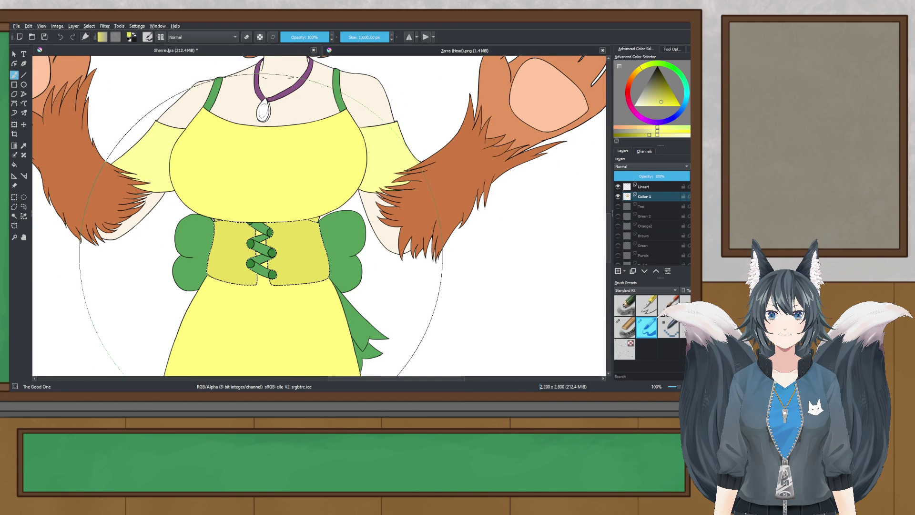
key("ctrl+z")
- Try a light orange-brown on the selected corset panels, deselect them to judge the colour on the whole figure, and undo it
left_click(634, 81)
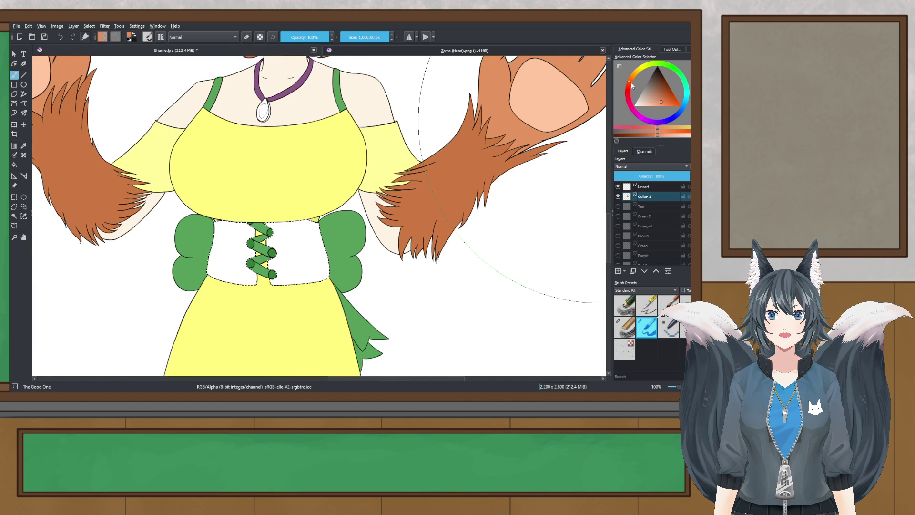
left_click(240, 245)
scroll(239, 245, "down", 2)
left_click_drag(239, 246, 250, 220)
scroll(239, 168, "down", 2)
scroll(249, 219, "up", 1)
key("ctrl+r")
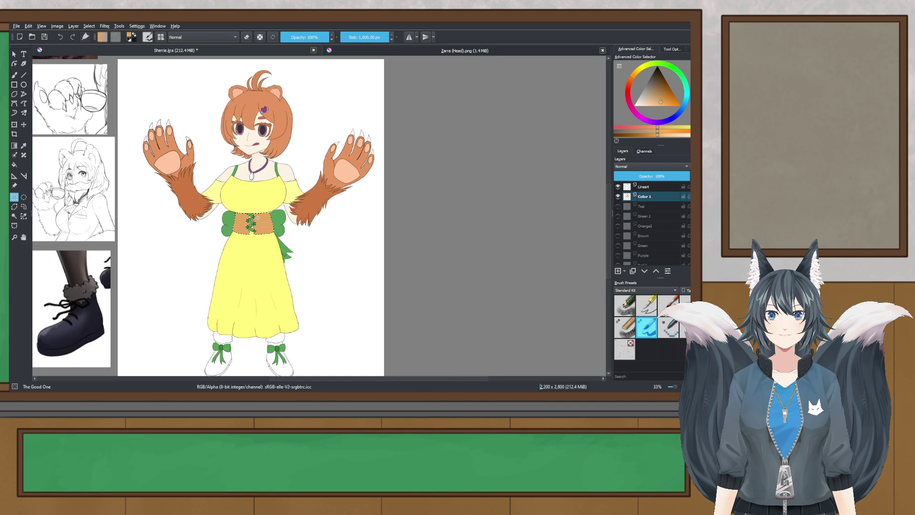
scroll(285, 237, "up", 2)
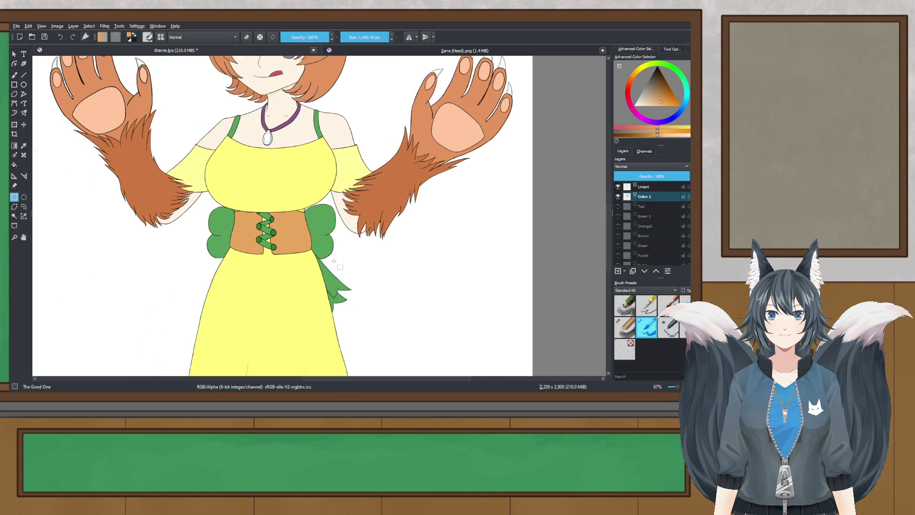
scroll(334, 261, "down", 3)
scroll(324, 252, "up", 2)
scroll(316, 244, "down", 1)
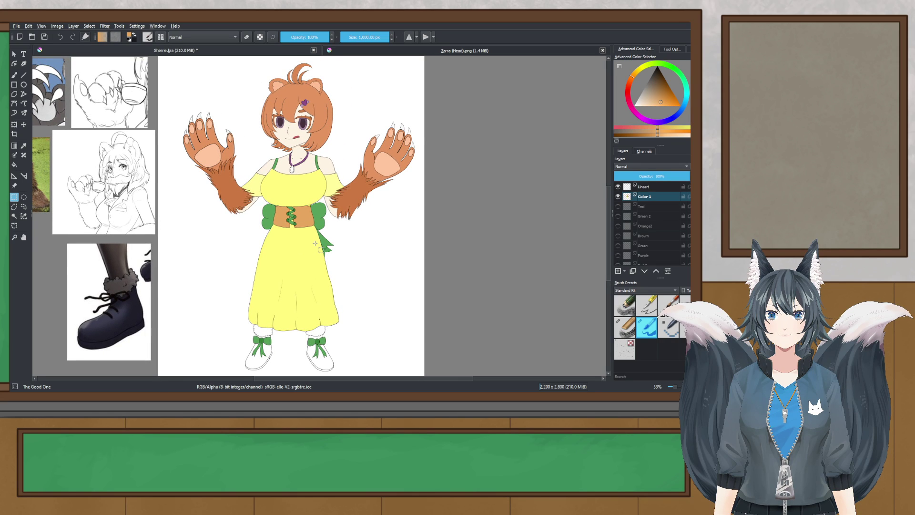
scroll(315, 244, "up", 3)
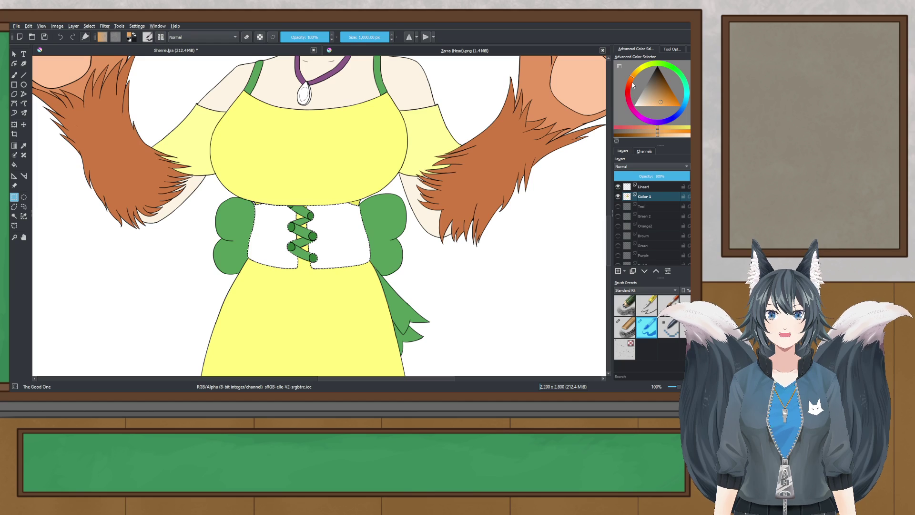
- Fill the selected corset panels with a golden tan and deselect them to judge the colour
key("b")
left_click(233, 202)
scroll(232, 202, "down", 3)
scroll(232, 201, "up", 1)
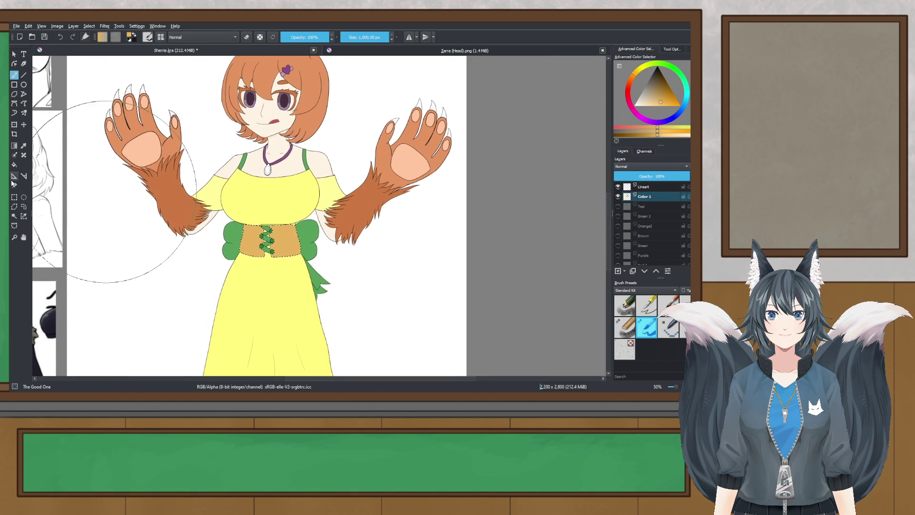
scroll(279, 191, "down", 1)
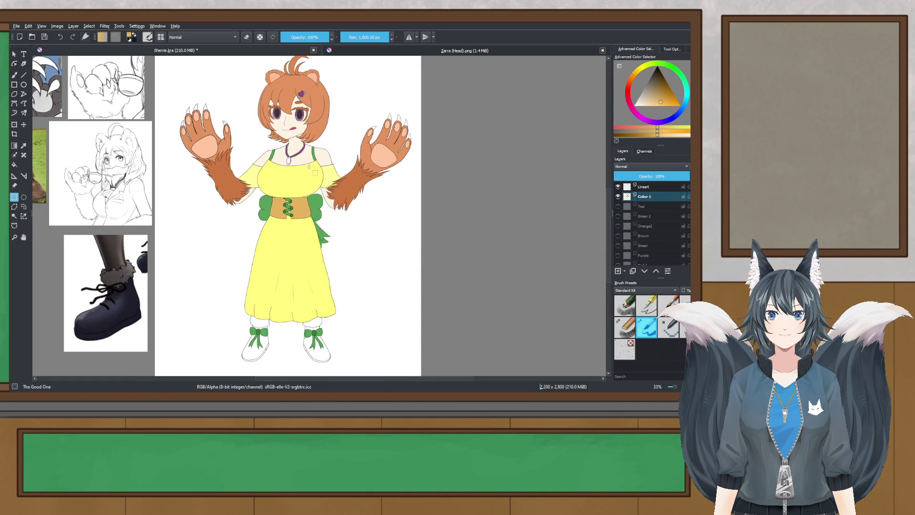
scroll(313, 191, "up", 1)
left_click_drag(313, 196, 333, 270)
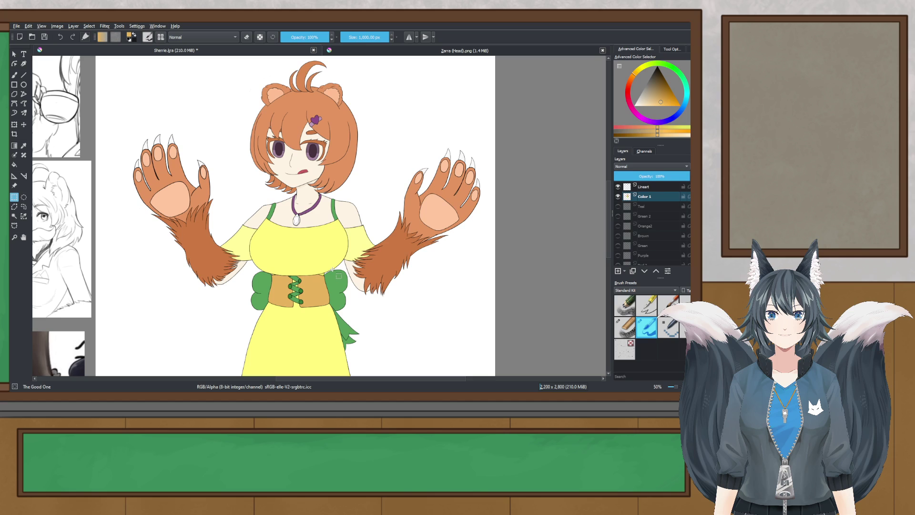
- Select the front face of the teardrop pendant on the purple necklace and switch to the brush
scroll(337, 271, "up", 2)
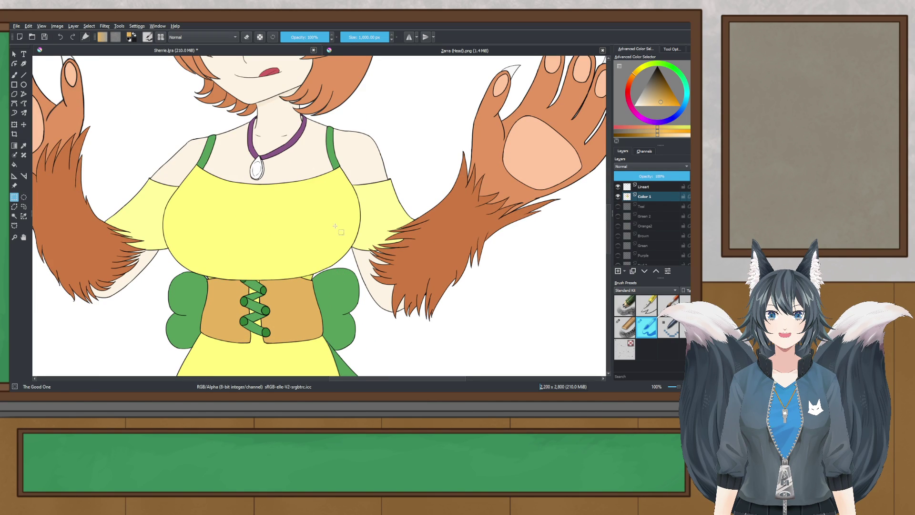
scroll(261, 164, "up", 3)
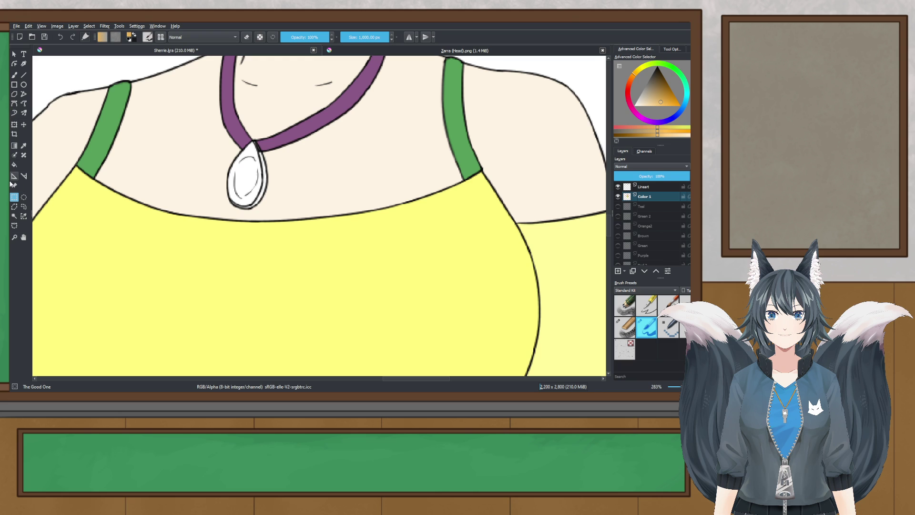
left_click(14, 216)
scroll(224, 170, "up", 3)
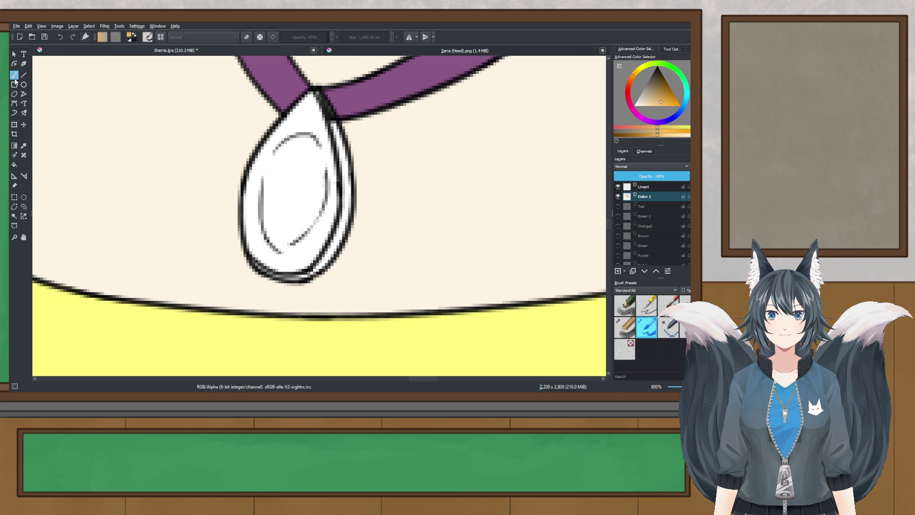
left_click(14, 74)
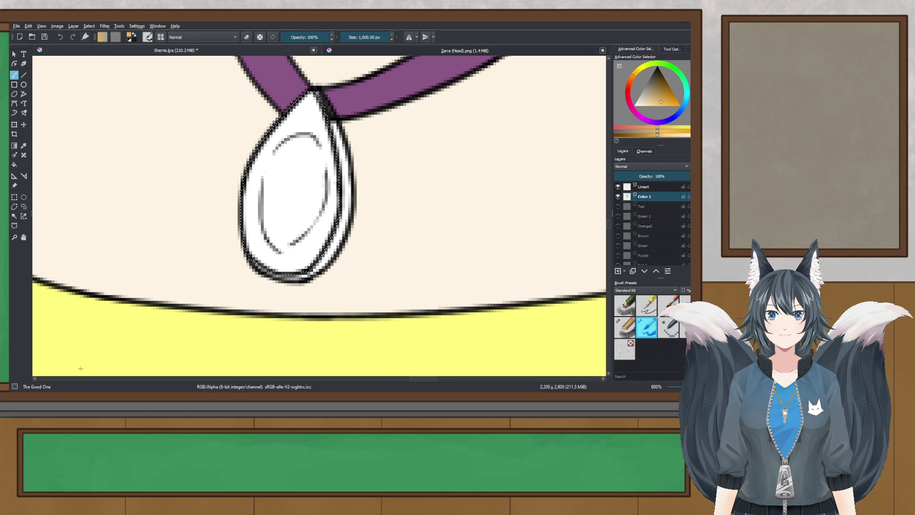
left_click(80, 369)
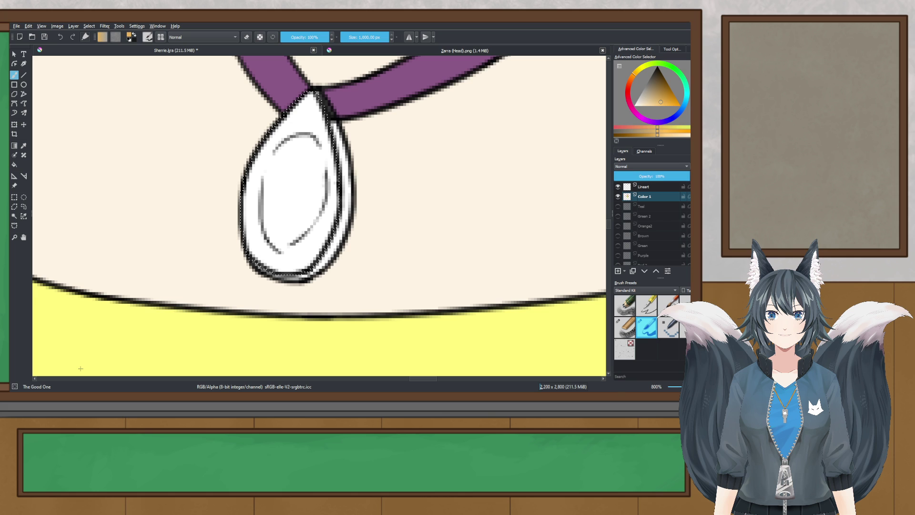
- Try the golden tan on the selected pendant face, deselect it to judge the colour, and undo the fill
left_click(258, 173)
scroll(258, 173, "down", 2)
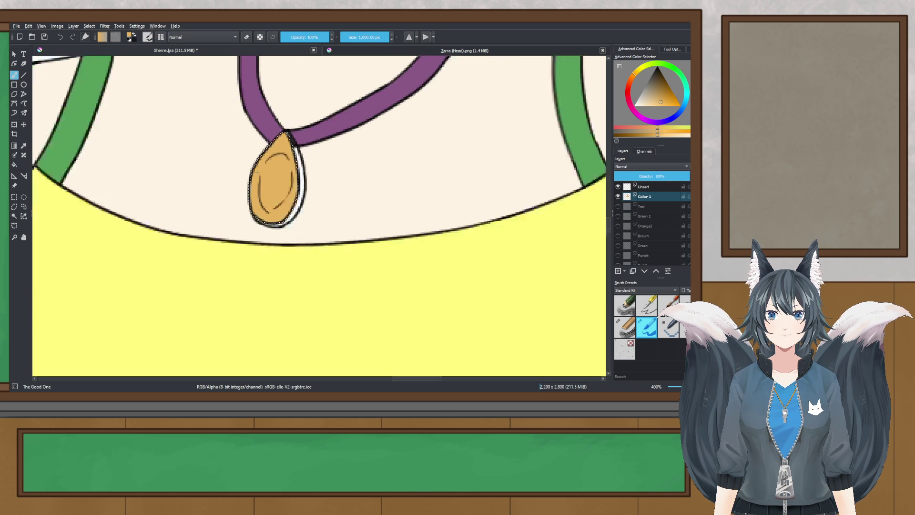
scroll(257, 173, "down", 5)
scroll(281, 217, "up", 3)
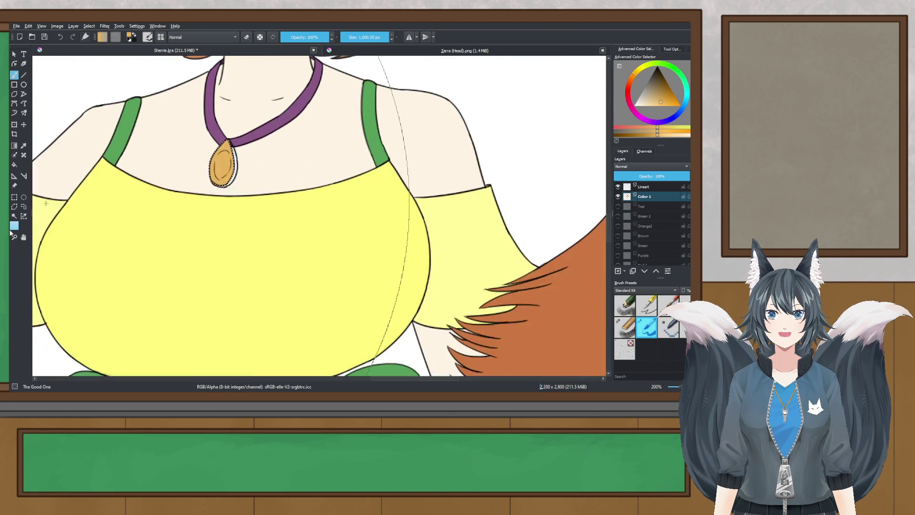
left_click(15, 198)
scroll(253, 185, "up", 4)
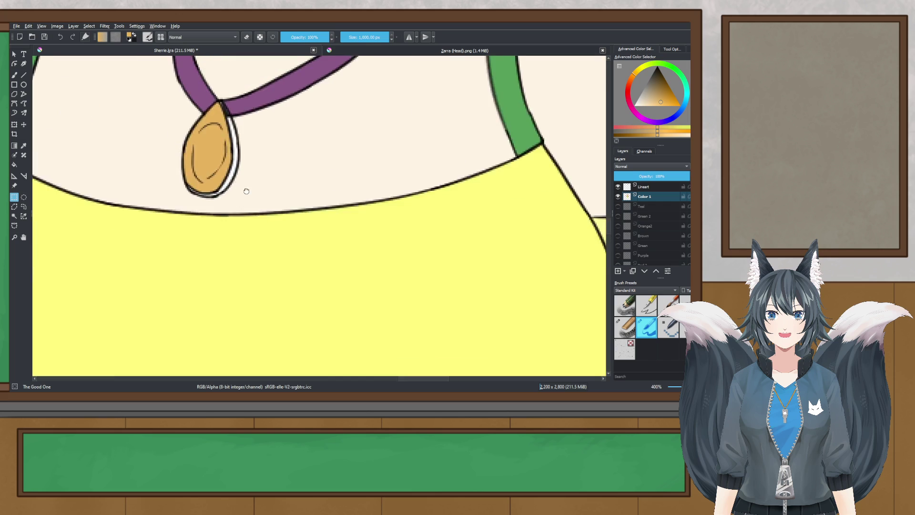
left_click(260, 230)
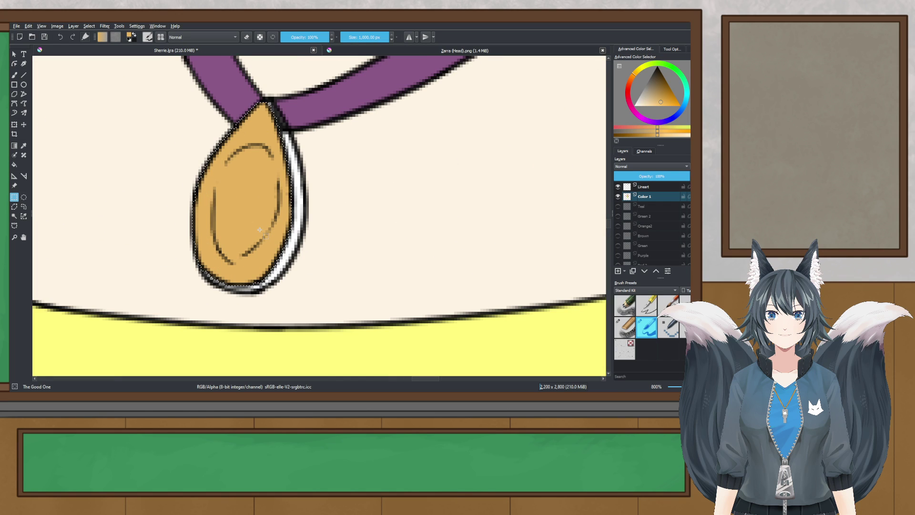
key("Delete")
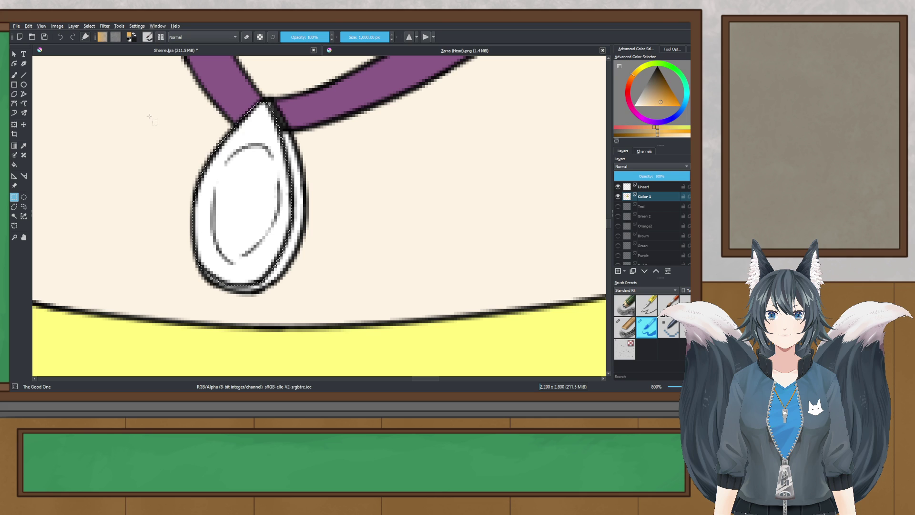
- Refill the selected pendant face with the golden tan, compare it with the whole figure and undo the fill
key("b")
scroll(303, 148, "down", 10)
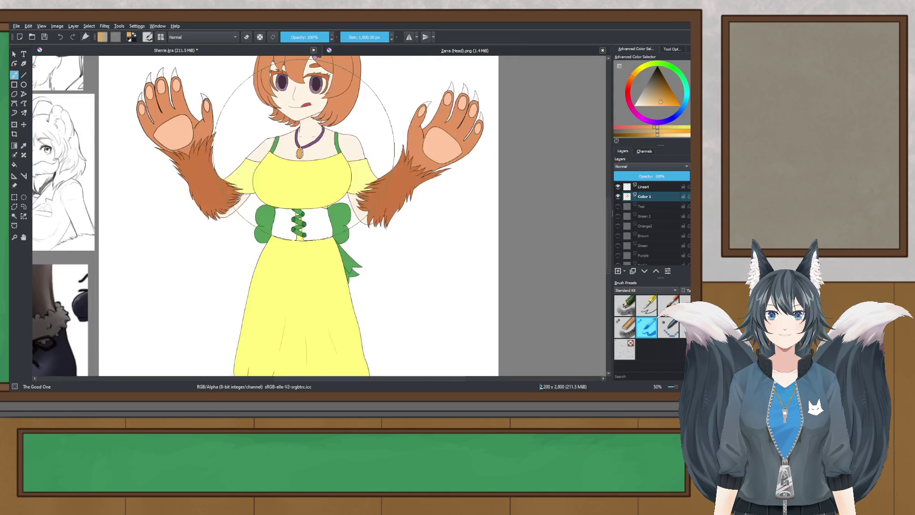
scroll(303, 147, "up", 10)
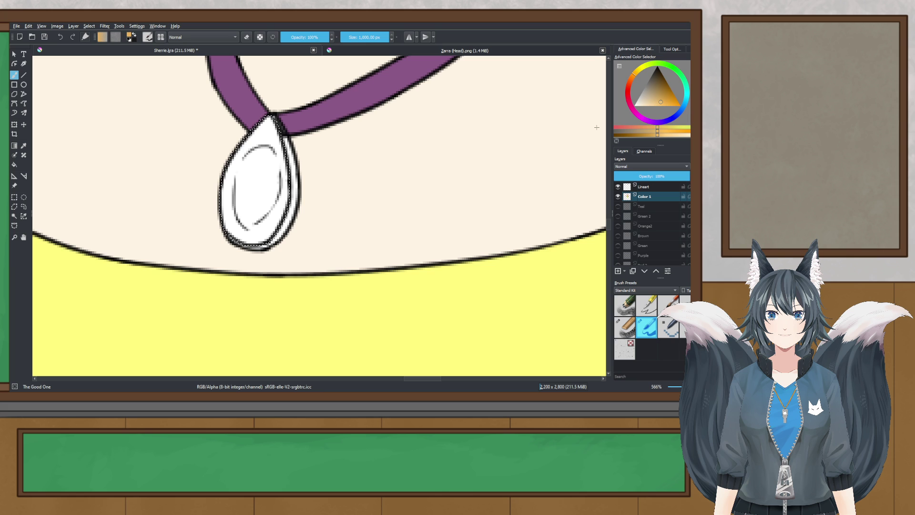
left_click(298, 189)
scroll(292, 190, "down", 6)
scroll(291, 189, "up", 5)
left_click_drag(118, 212, 148, 255)
key("ctrl+z")
- Try a lighter peachy orange on the selected pendant face and undo the fill
left_click(661, 136)
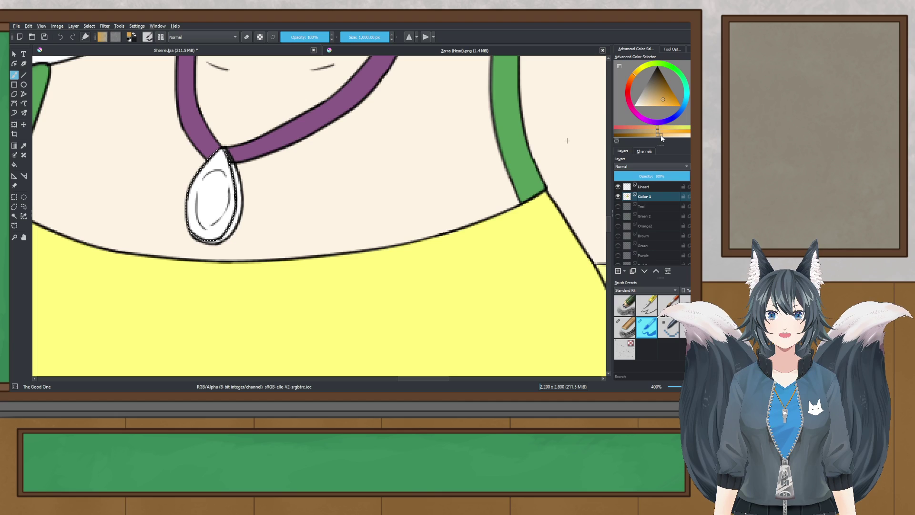
left_click(210, 198)
scroll(205, 198, "down", 8)
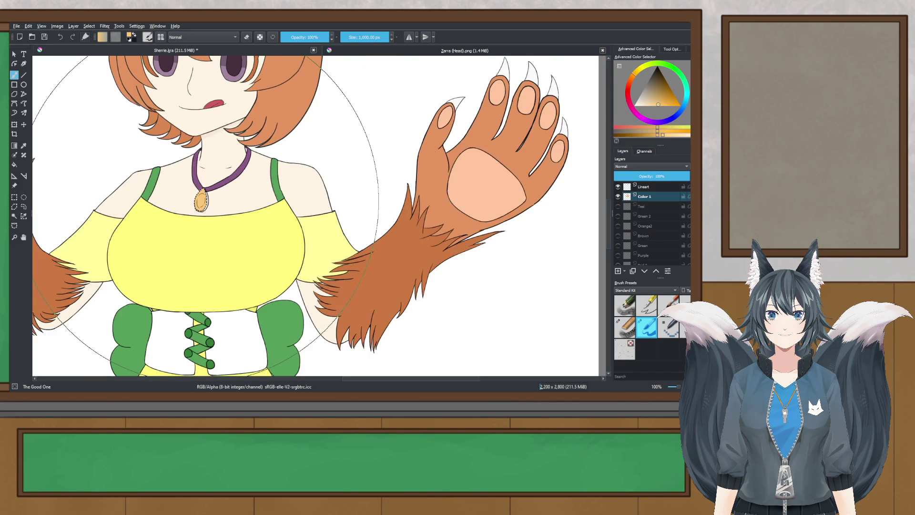
scroll(276, 201, "up", 3)
key("ctrl+z")
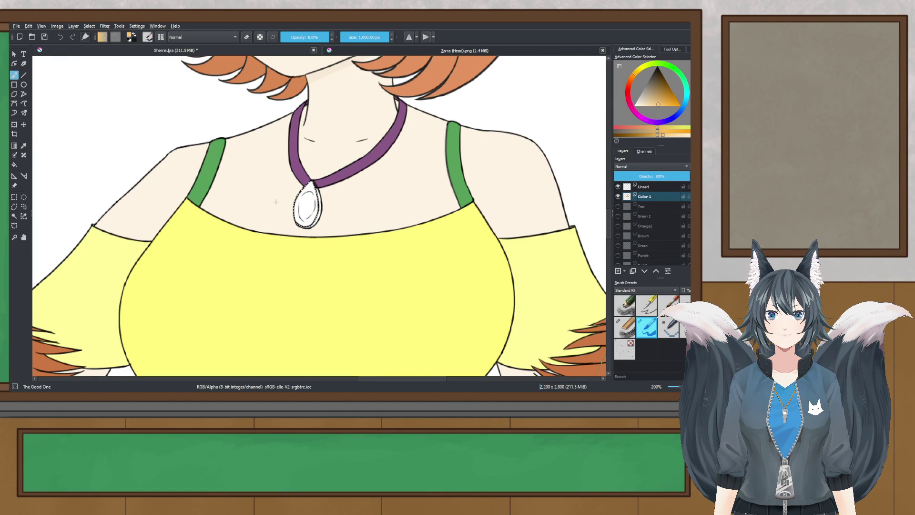
- Fill the selected pendant face with a more saturated golden orange and deselect it
scroll(307, 193, "up", 3)
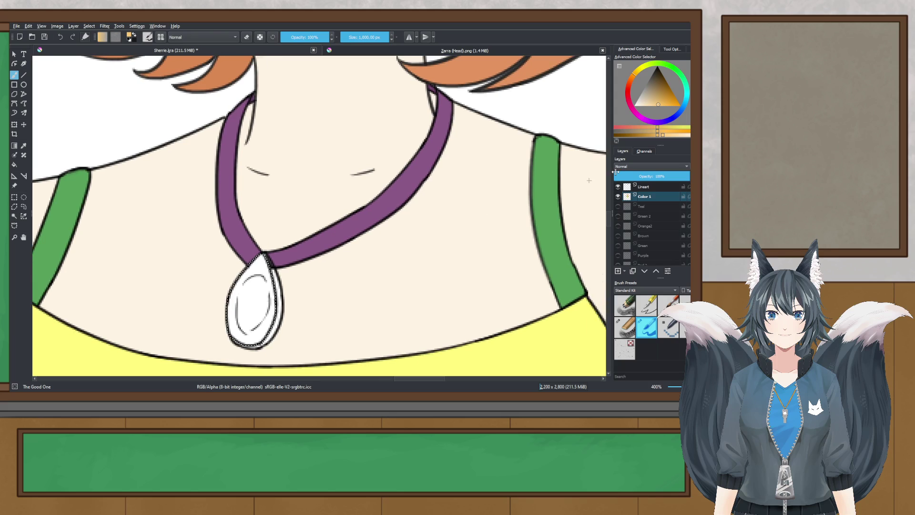
left_click(663, 132)
left_click(286, 164)
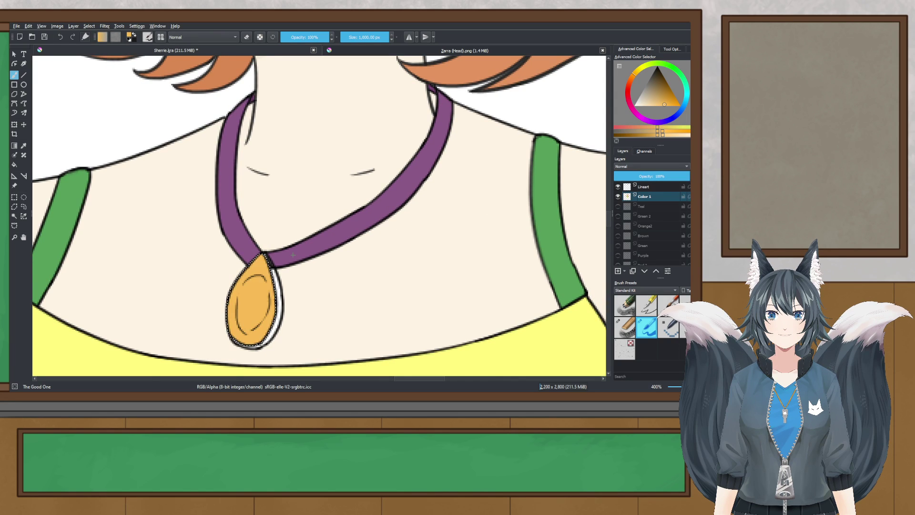
scroll(286, 160, "down", 4)
left_click_drag(286, 160, 291, 228)
scroll(291, 228, "down", 2)
key("ctrl+r")
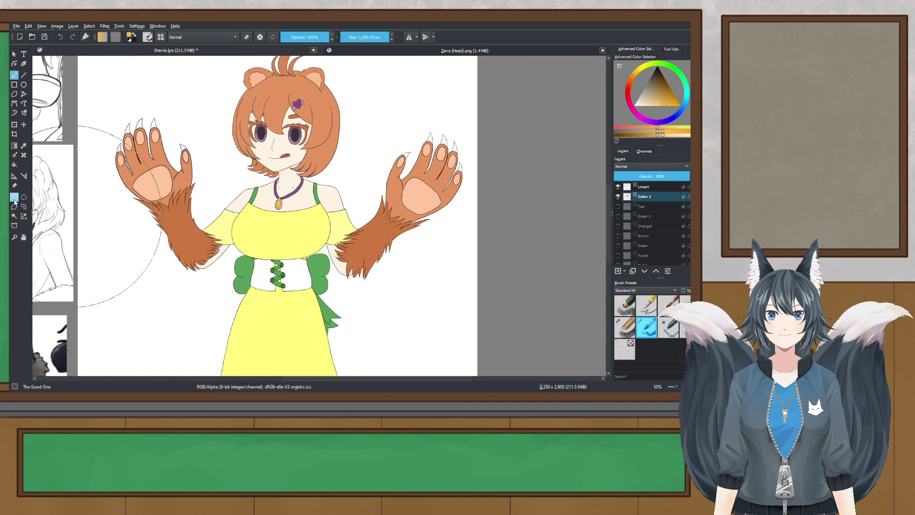
scroll(247, 189, "down", 1)
scroll(294, 163, "up", 3)
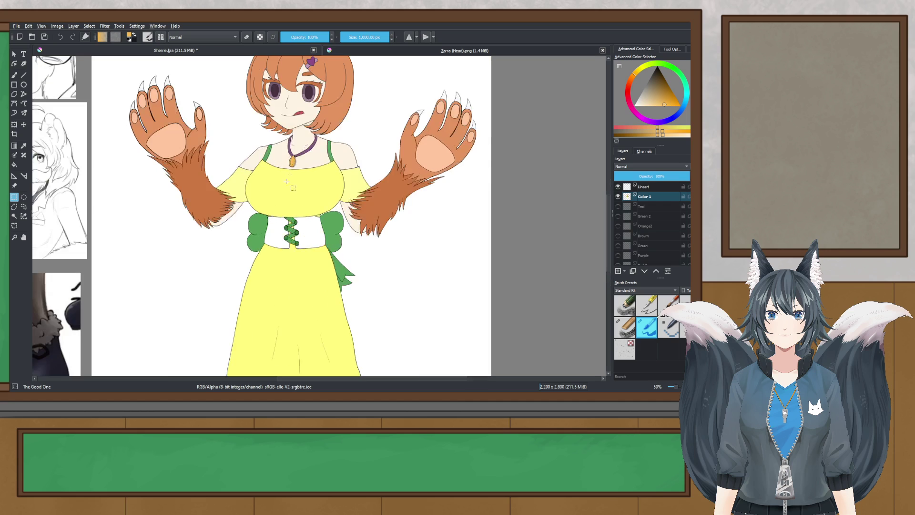
scroll(294, 164, "down", 2)
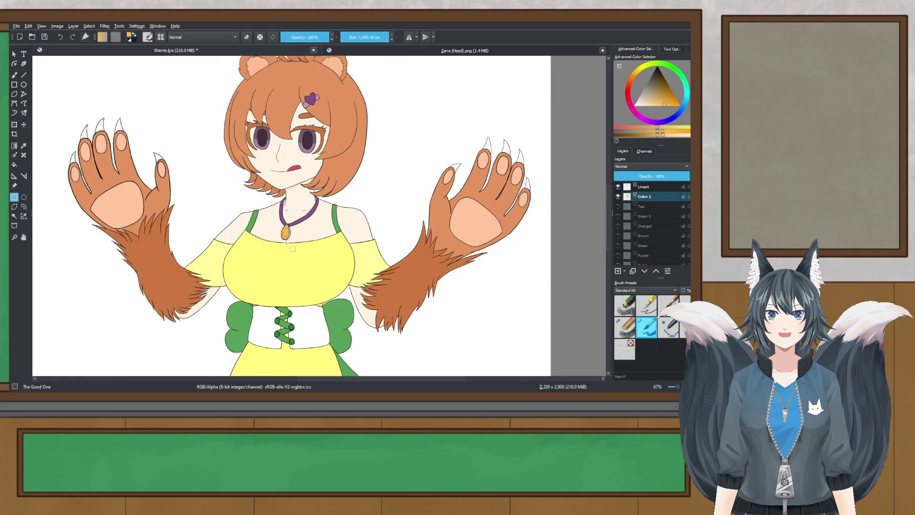
- Select the pendant face, try a reddish orange fill against the whole figure, and undo the fill
scroll(289, 244, "up", 6)
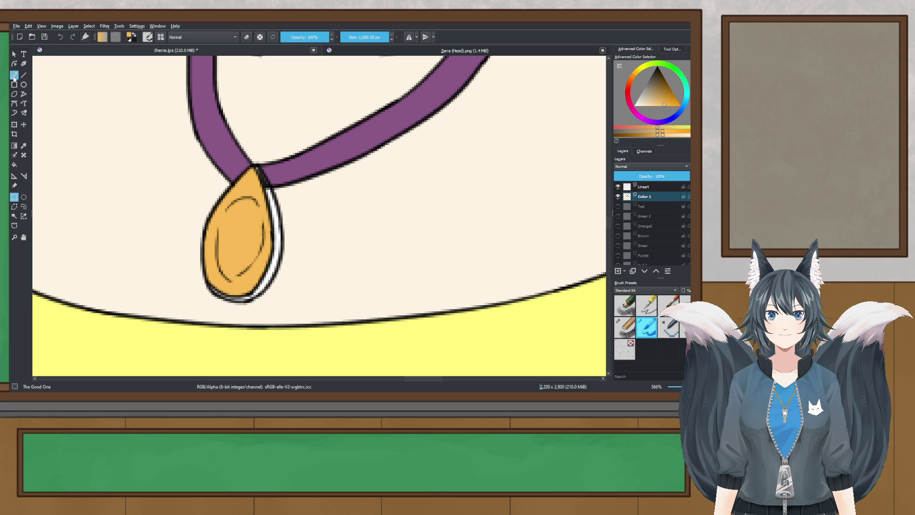
left_click(631, 84)
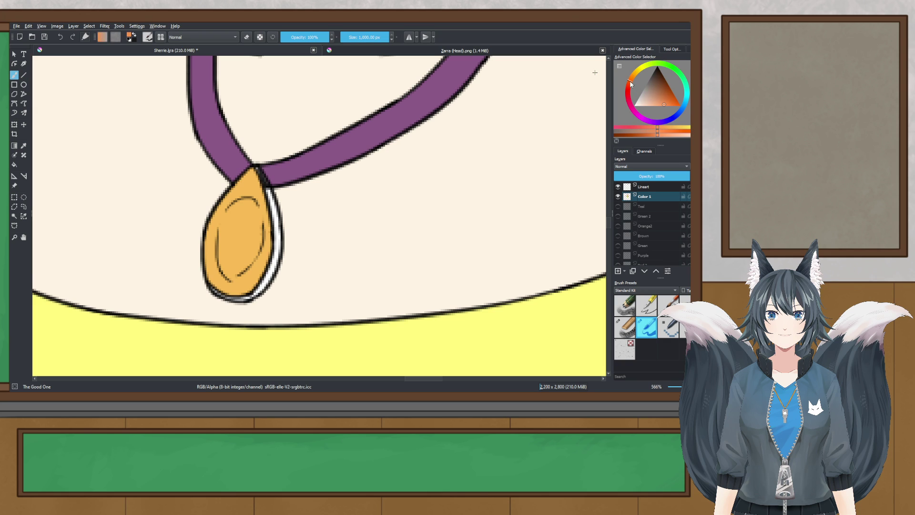
left_click(13, 216)
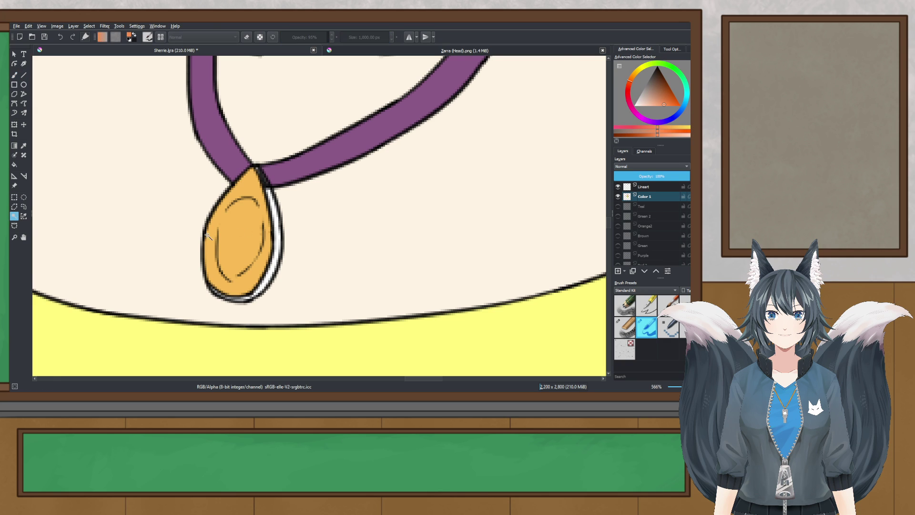
left_click(13, 75)
left_click(240, 233)
scroll(243, 231, "down", 6)
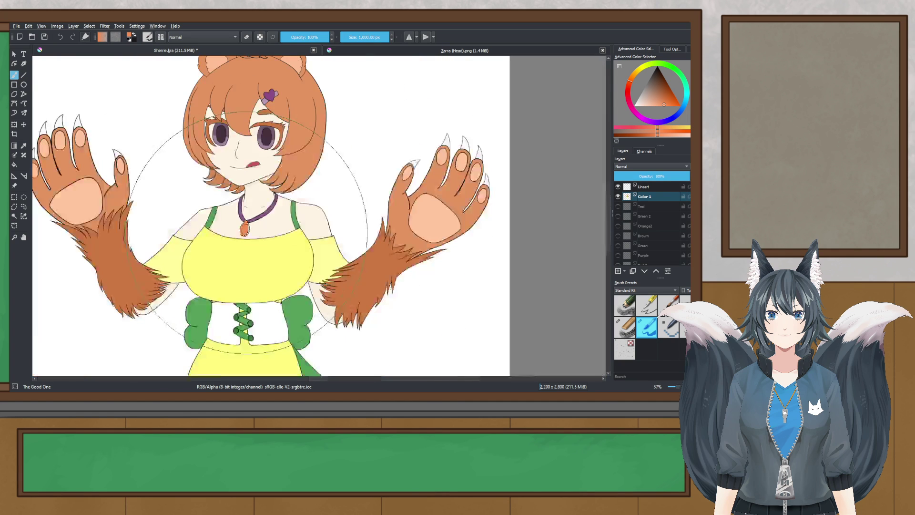
scroll(244, 231, "up", 6)
key("ctrl+z")
- Fill the selected pendant face with a softer, yellower orange and compare it with the whole figure
left_click(14, 216)
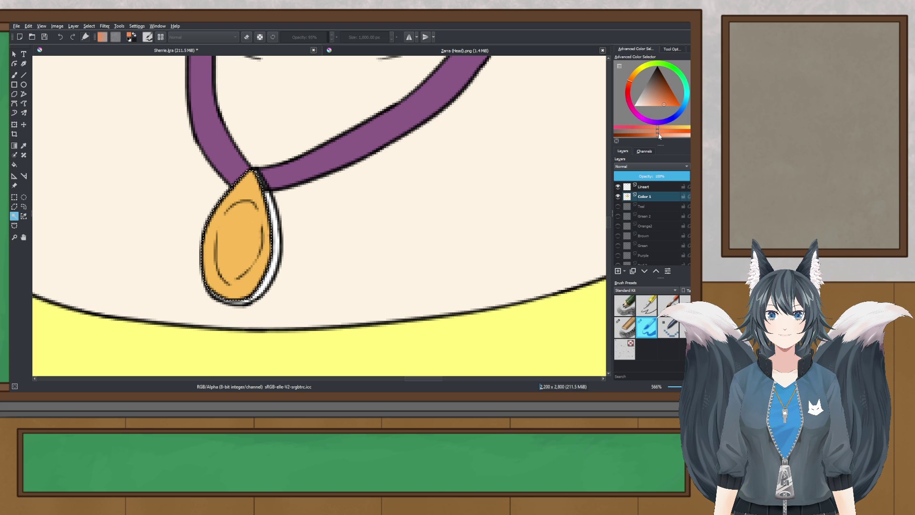
left_click(662, 135)
left_click(668, 127)
key("b")
scroll(236, 209, "down", 6)
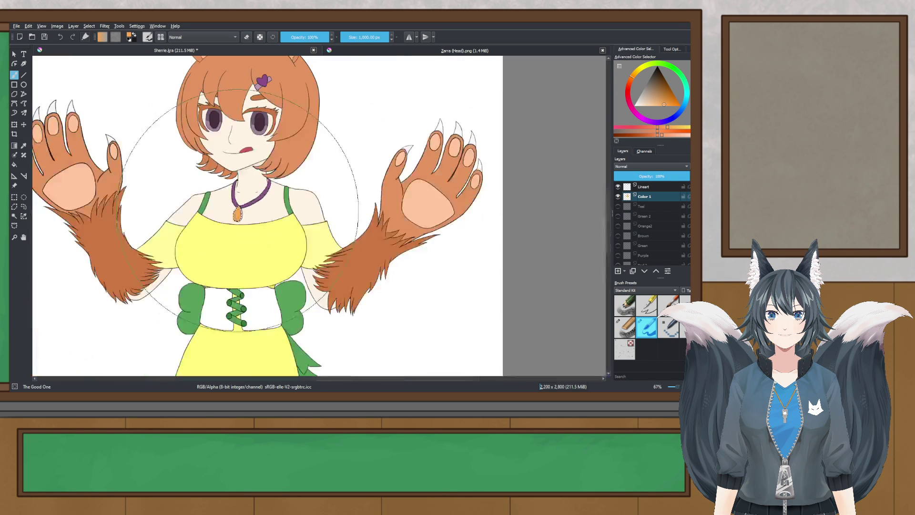
scroll(237, 202, "up", 4)
- Try a dark burnt orange on the selected pendant face and undo the fill
left_click(644, 135)
left_click(207, 223)
scroll(207, 223, "down", 5)
scroll(210, 227, "up", 4)
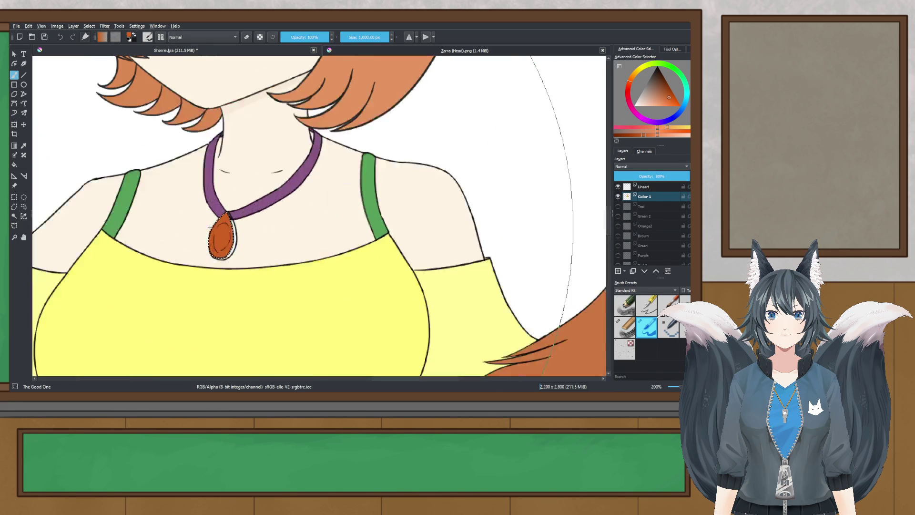
key("ctrl+z")
scroll(220, 245, "up", 1)
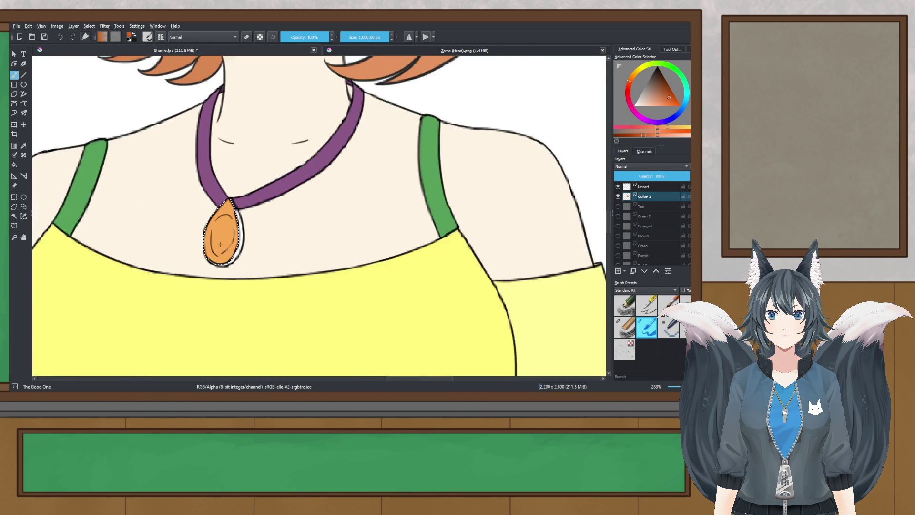
left_click_drag(220, 244, 229, 247)
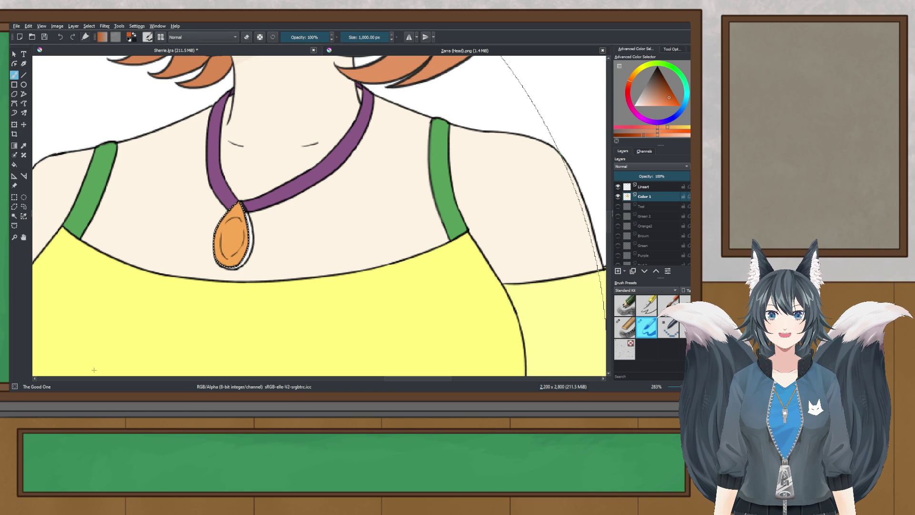
- Shift the hue towards yellow, try a dark mustard gold on the selected pendant face and undo the fill
scroll(225, 214, "up", 2)
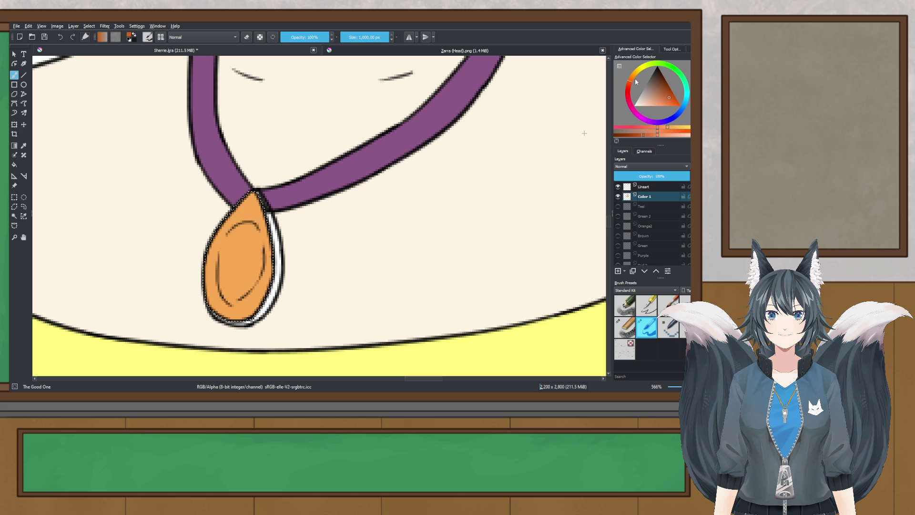
left_click_drag(636, 82, 636, 75)
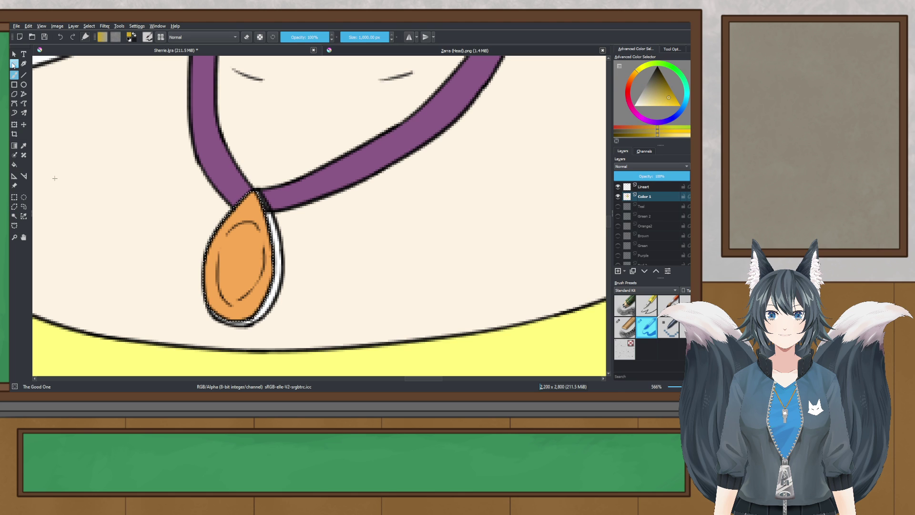
left_click(214, 210)
scroll(214, 215, "down", 7)
scroll(215, 217, "up", 5)
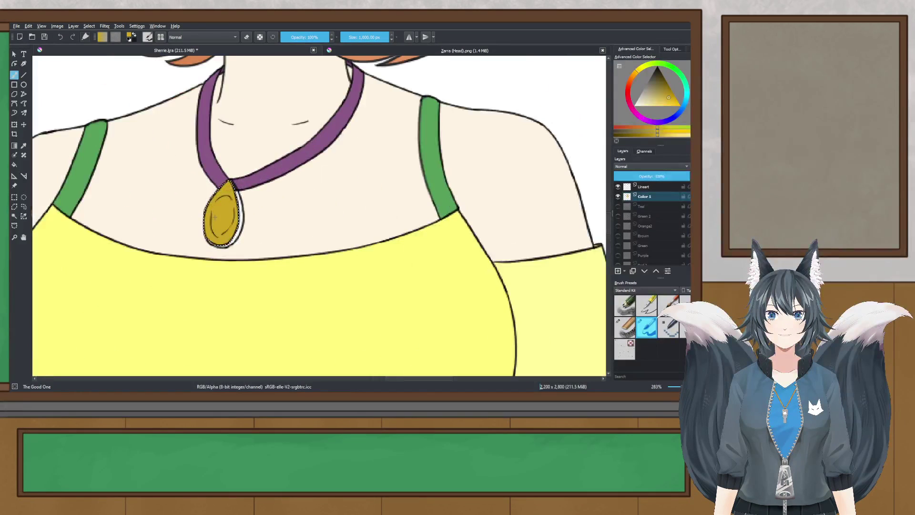
key("ctrl+z")
- Fill the selected pendant face with a brighter golden yellow, comparing it with the whole figure
left_click(669, 102)
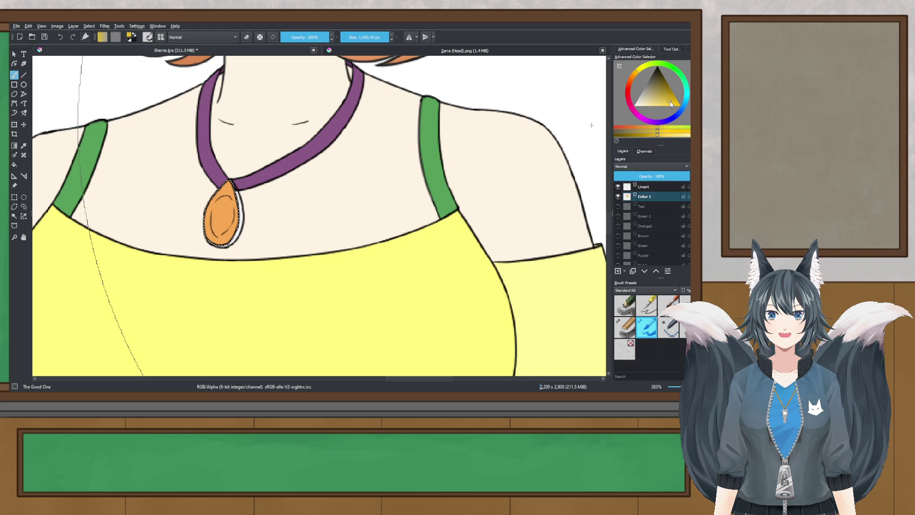
scroll(223, 217, "down", 5)
scroll(229, 216, "up", 4)
scroll(234, 215, "down", 6)
scroll(225, 236, "up", 5)
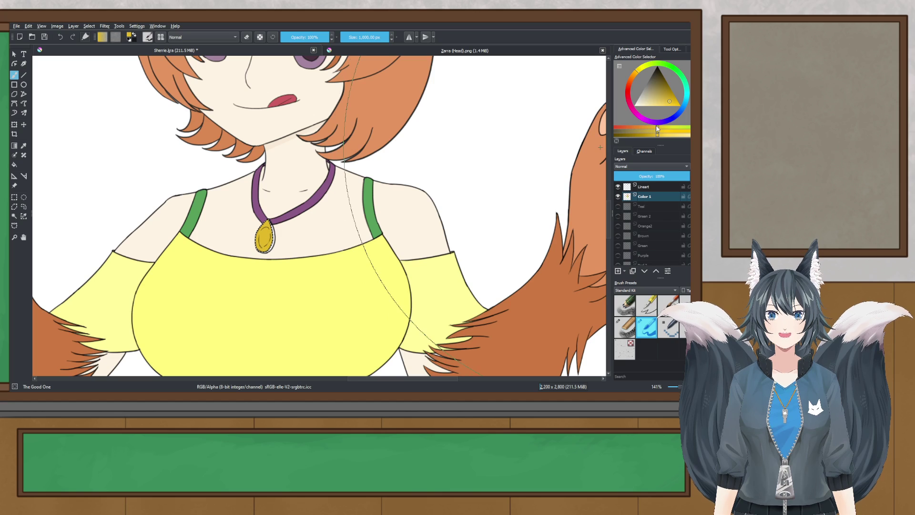
scroll(262, 236, "down", 5)
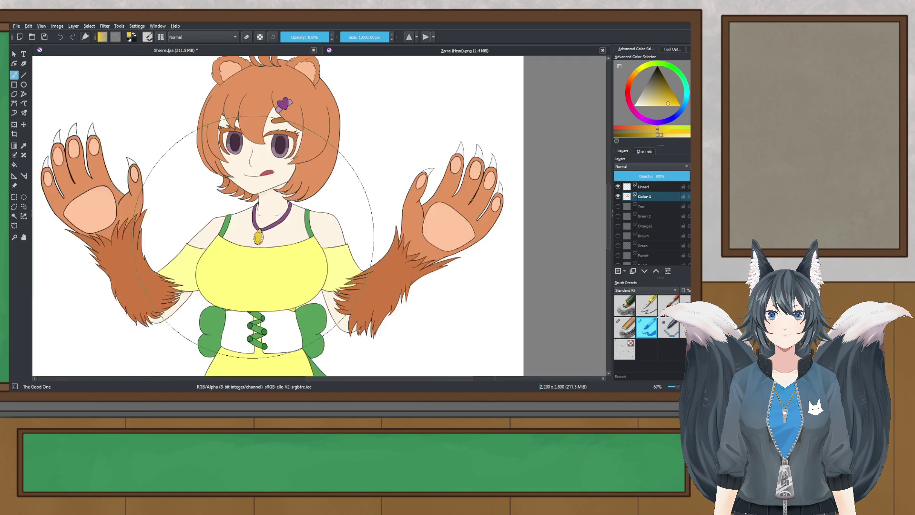
scroll(261, 237, "up", 7)
scroll(261, 237, "up", 3)
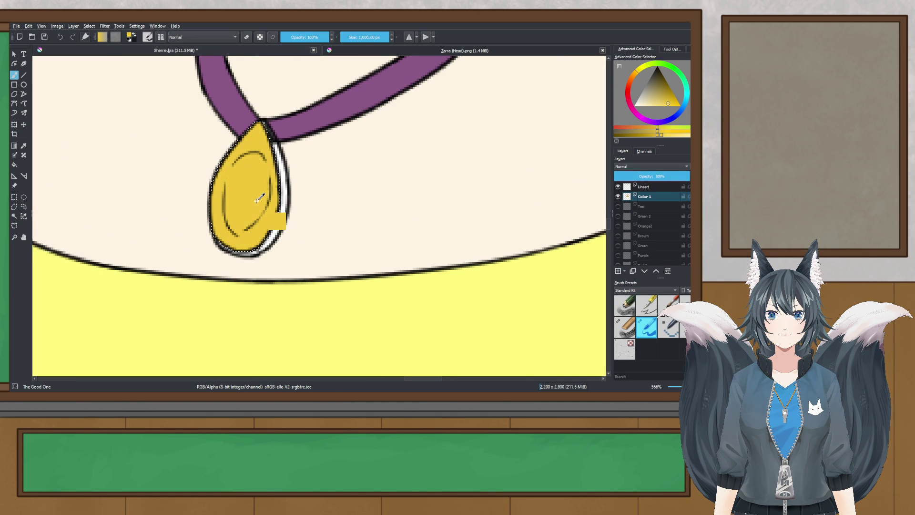
- Select the white side rim of the pendant and fill it with a darker shade of the golden yellow
left_click(14, 216)
scroll(274, 219, "up", 1)
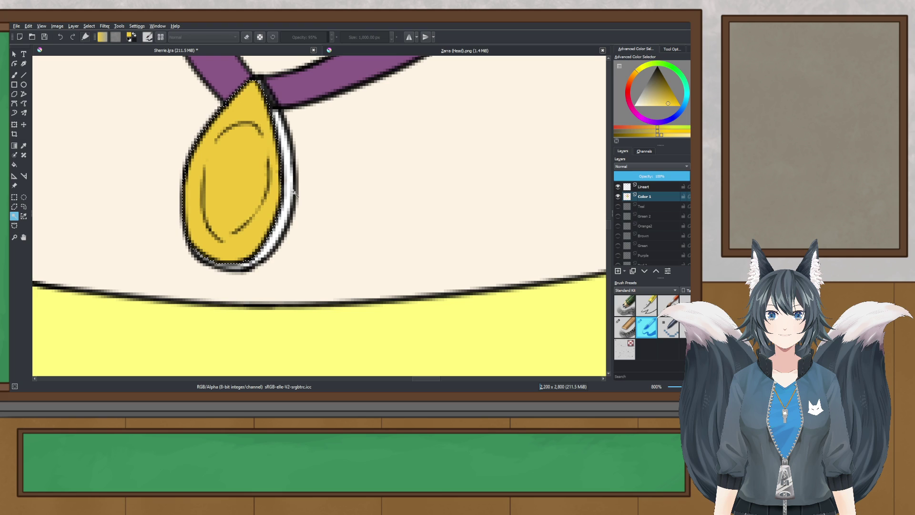
scroll(310, 215, "up", 2)
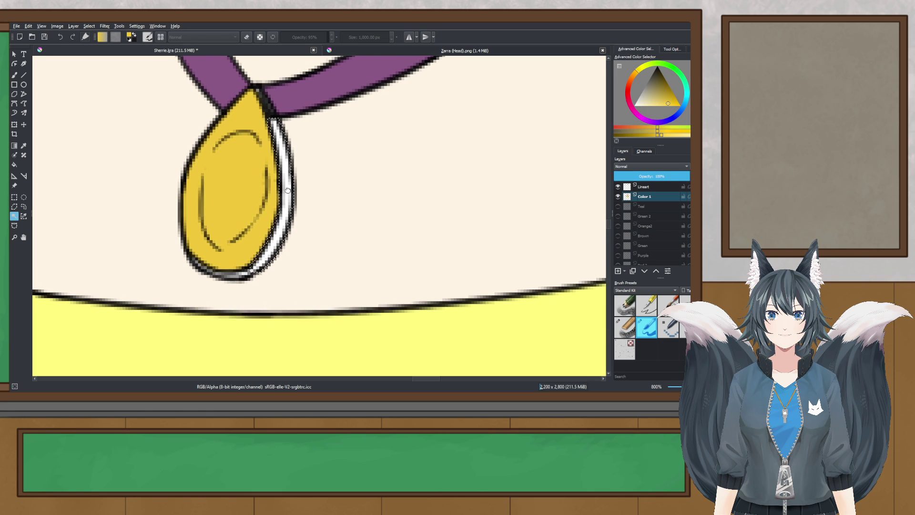
left_click(15, 76)
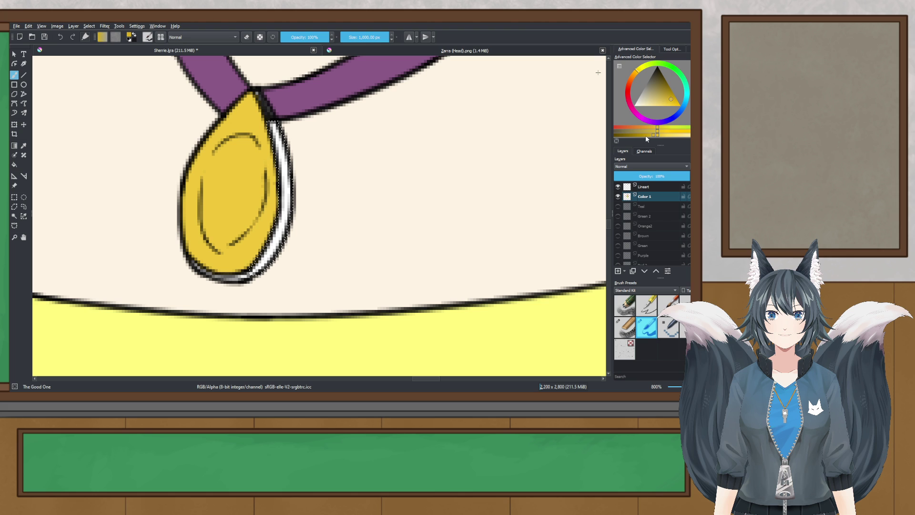
scroll(319, 170, "down", 2)
scroll(317, 164, "up", 4)
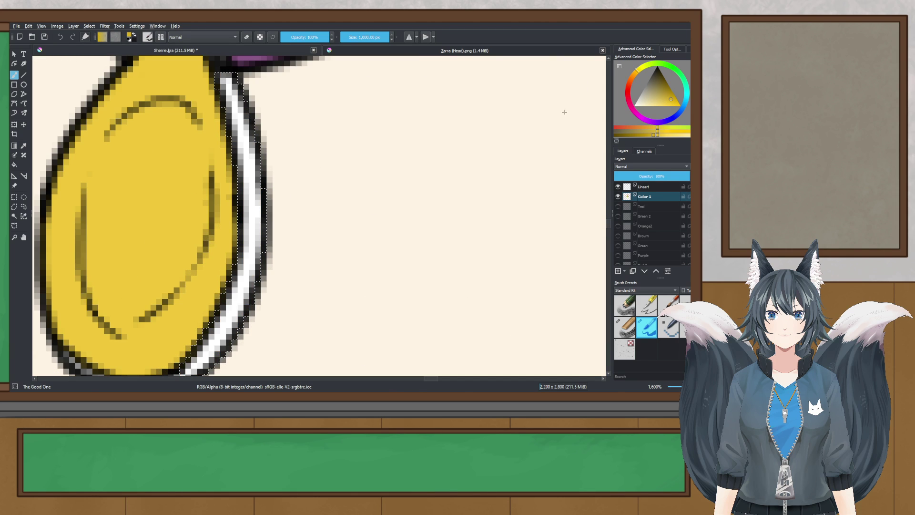
left_click(651, 135)
left_click(178, 160)
scroll(178, 165, "down", 4)
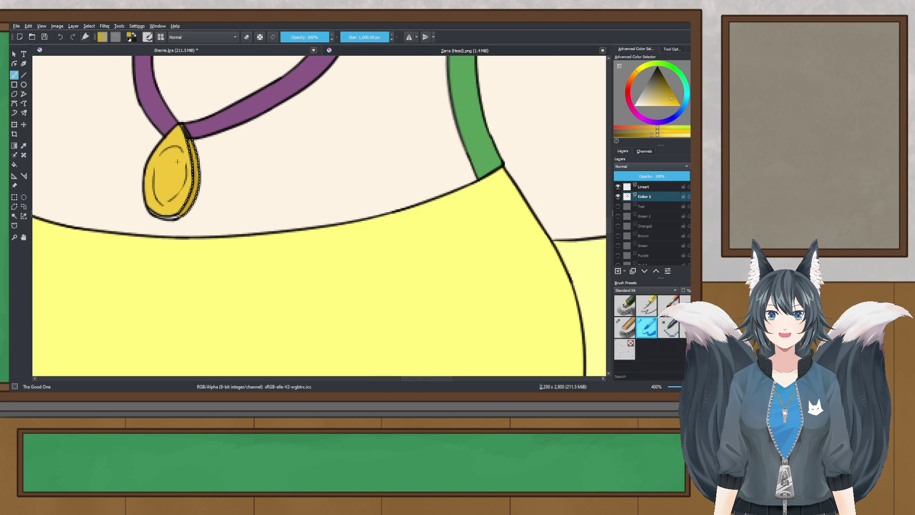
- Clear the selection along the gold pendant's side edge and return to the Freehand Brush
left_click_drag(124, 165, 181, 186)
scroll(216, 184, "down", 3)
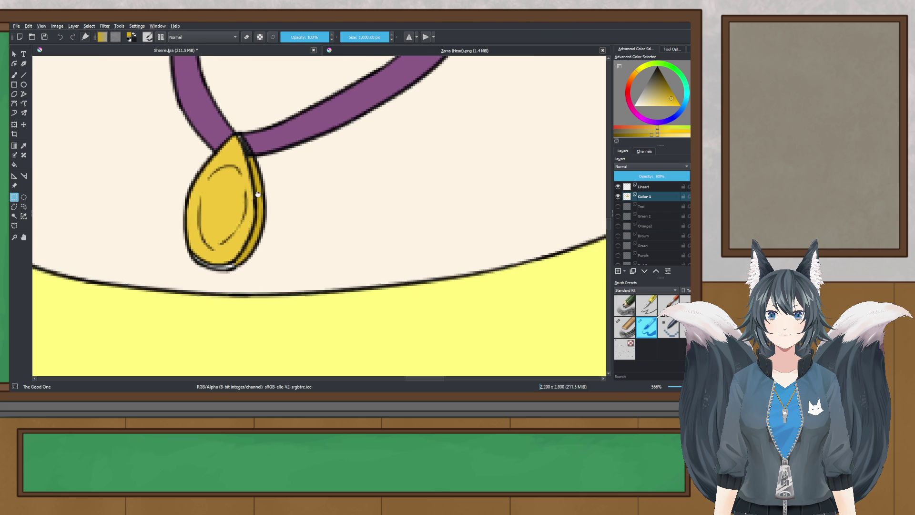
scroll(209, 191, "up", 3)
left_click(14, 75)
scroll(374, 191, "up", 2)
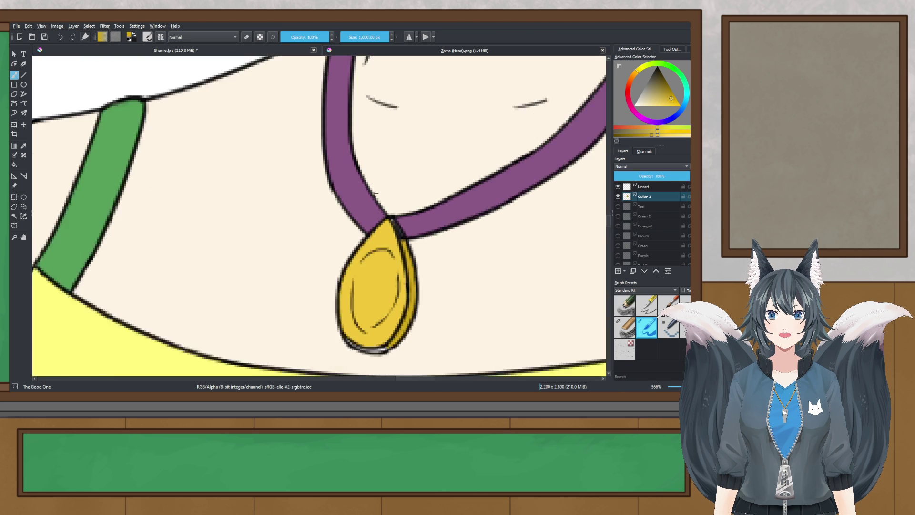
- Set the brush size to 3.01 px and touch up the gold at the pendant's upper tip
left_click_drag(374, 192, 232, 142)
left_click_drag(355, 37, 329, 37)
scroll(394, 38, "up", 3)
scroll(279, 206, "up", 4)
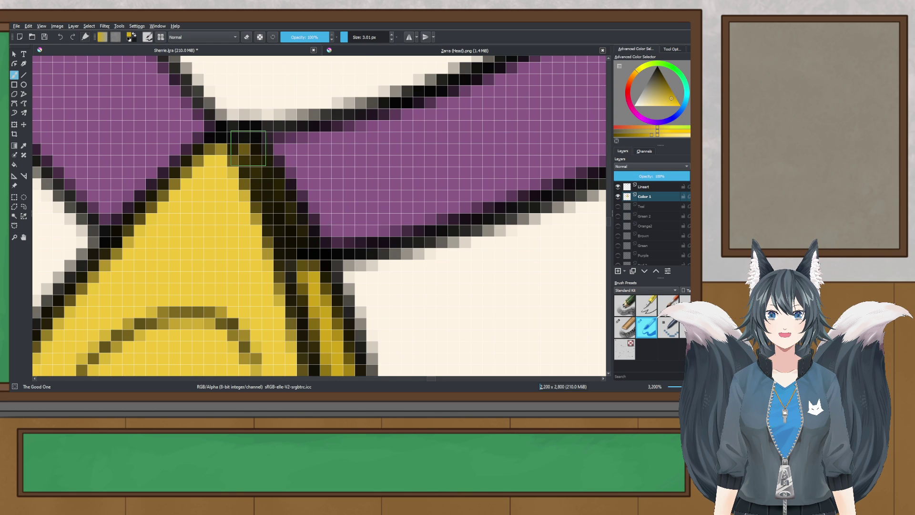
scroll(310, 274, "down", 4)
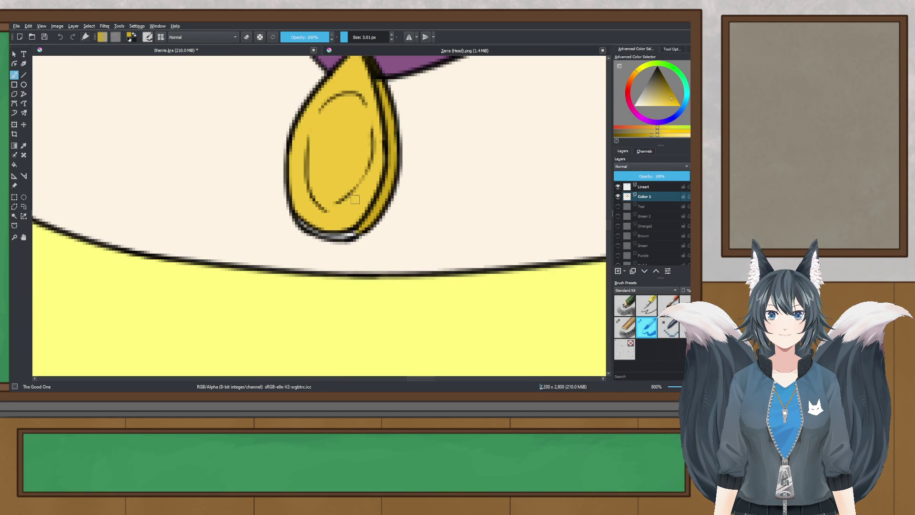
- Fill the unpainted gap along the pendant's bottom rim with gold using a 2.01 px brush and save the document
scroll(355, 200, "up", 4)
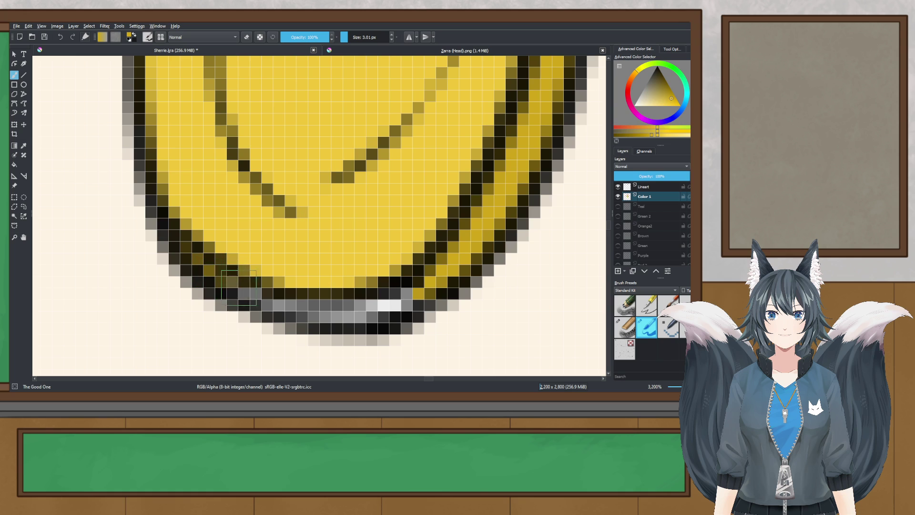
left_click_drag(239, 288, 270, 294)
key("ctrl+z")
left_click(392, 40)
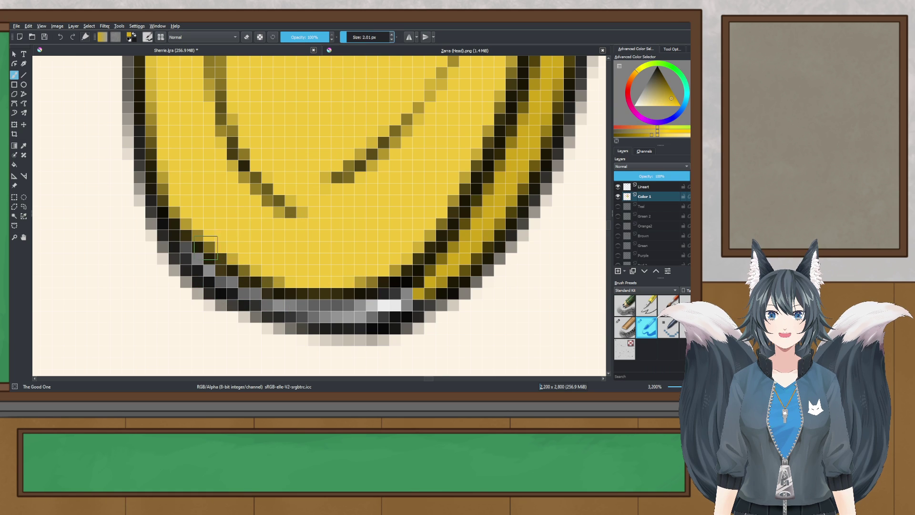
mouse_move(179, 248)
left_mouse_down()
mouse_move(221, 285)
mouse_move(183, 244)
left_mouse_up()
mouse_move(237, 297)
left_mouse_down()
mouse_move(278, 303)
mouse_move(240, 288)
mouse_move(282, 310)
mouse_move(327, 313)
mouse_move(313, 315)
mouse_move(395, 299)
mouse_move(337, 320)
mouse_move(421, 300)
mouse_move(389, 311)
mouse_move(425, 291)
mouse_move(344, 318)
mouse_move(367, 315)
mouse_move(306, 322)
mouse_move(227, 287)
mouse_move(186, 249)
left_mouse_up()
left_click_drag(373, 305, 429, 289)
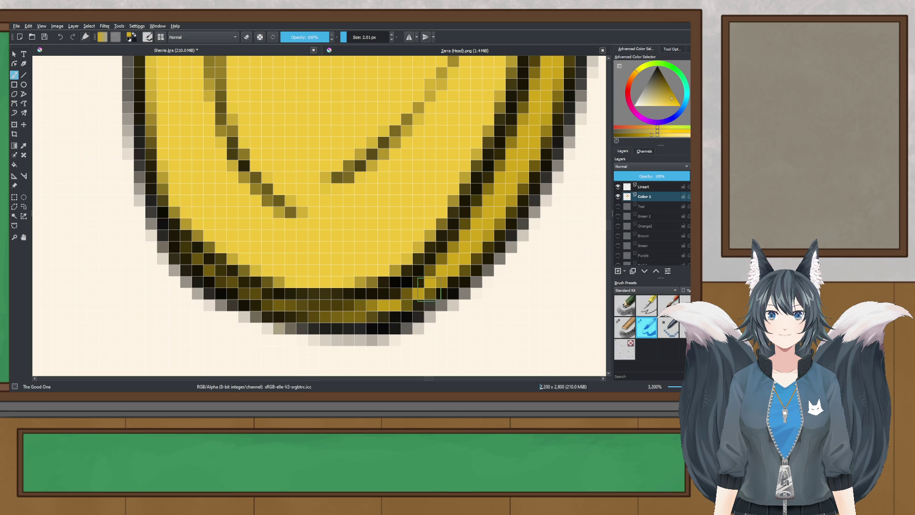
scroll(430, 288, "down", 8)
key("ctrl+s")
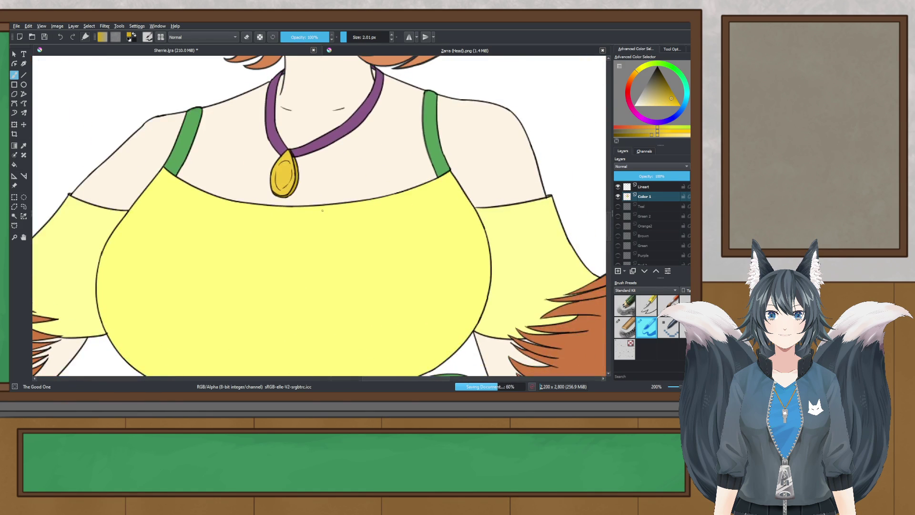
- Sample the yellow of the dress as the foreground color
scroll(322, 210, "down", 3)
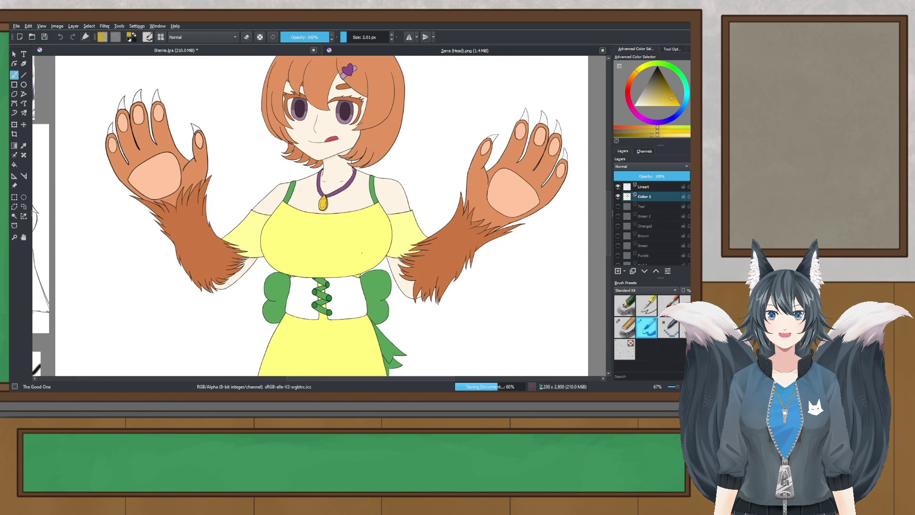
scroll(362, 254, "down", 3)
scroll(350, 215, "up", 2)
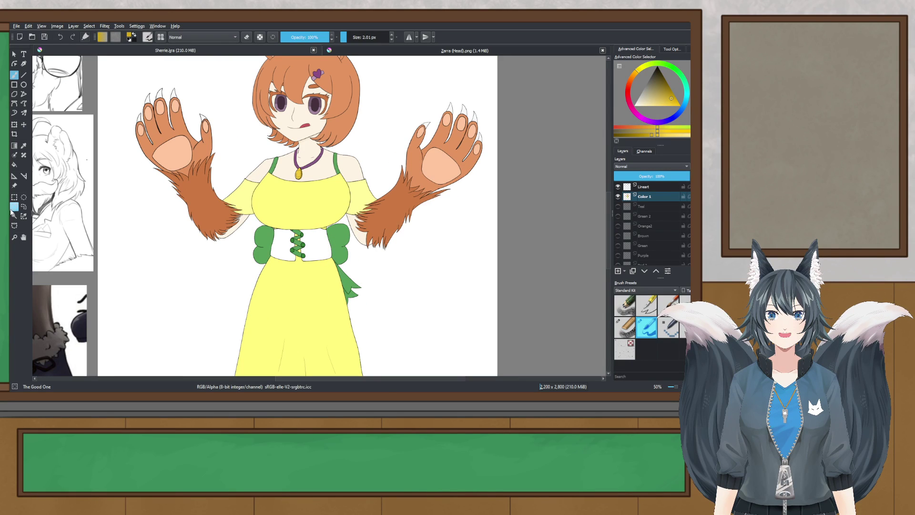
left_click(24, 146)
left_click(316, 212)
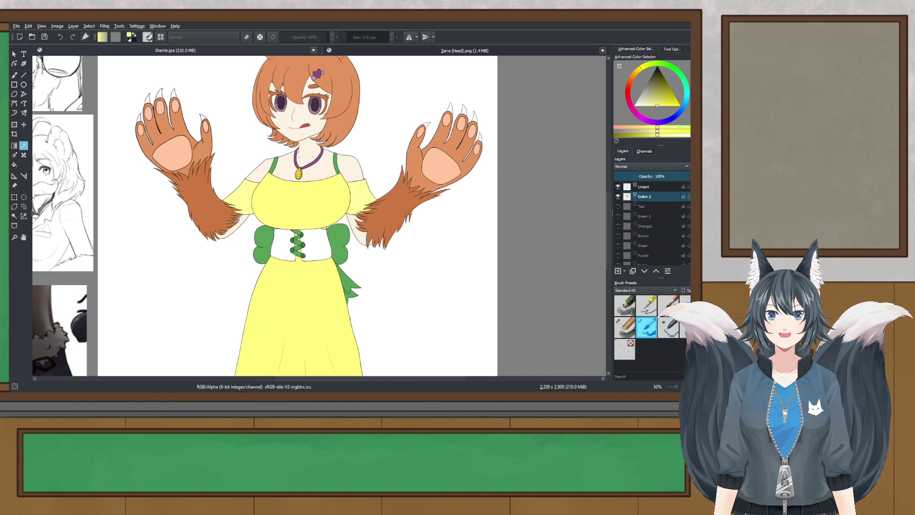
- Examine the character's coloring from head to shoes beside the reference images for areas still without color
scroll(296, 234, "up", 3)
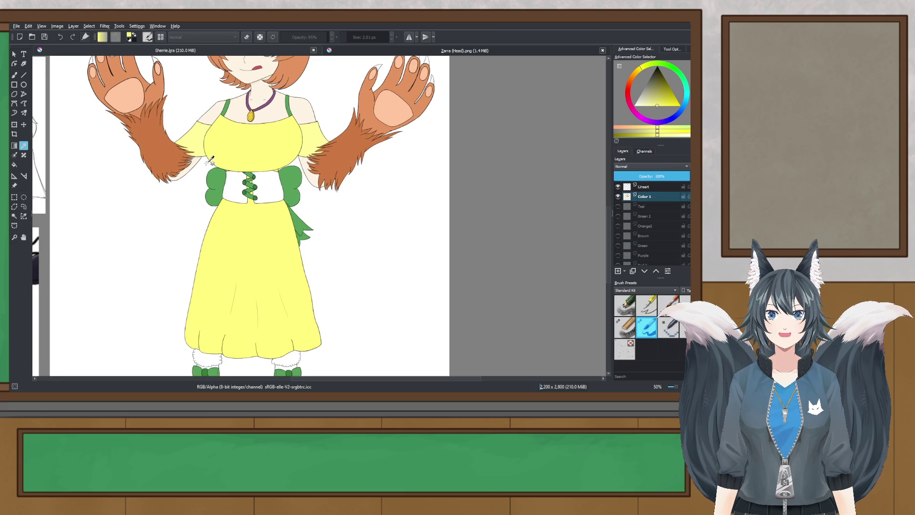
scroll(305, 149, "down", 4)
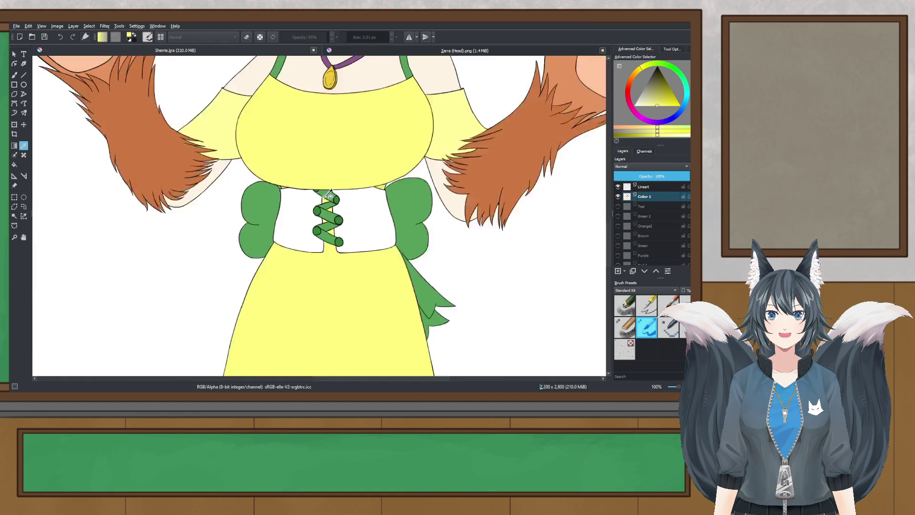
scroll(256, 255, "down", 1)
left_click_drag(256, 255, 275, 153)
scroll(274, 153, "up", 2)
scroll(274, 153, "down", 1)
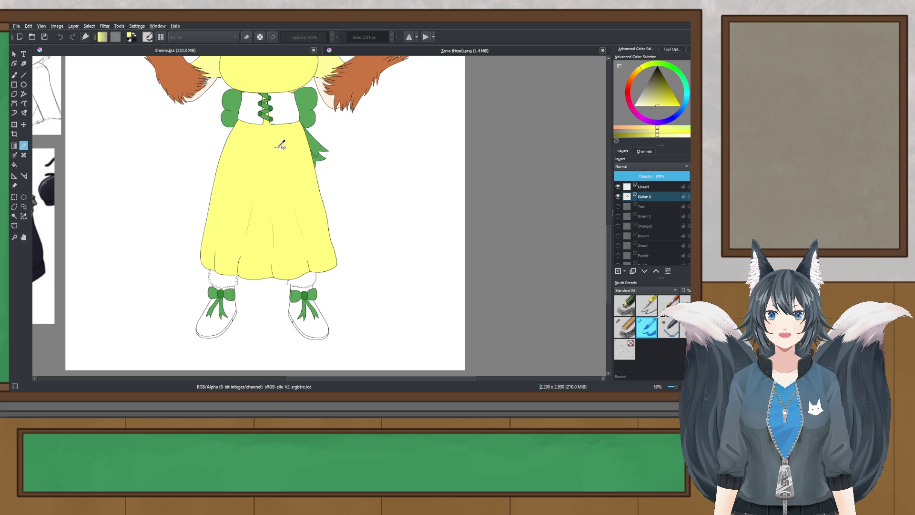
scroll(286, 139, "down", 2)
scroll(303, 106, "up", 3)
scroll(302, 106, "down", 4)
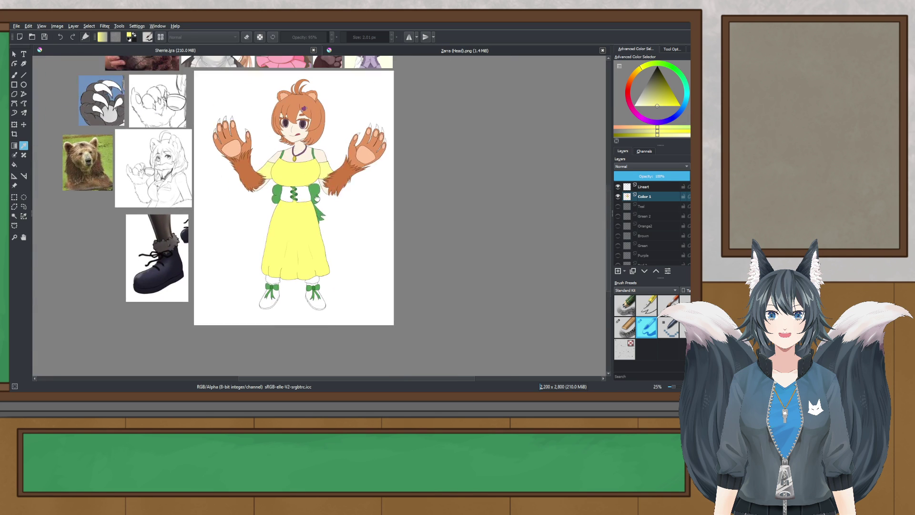
scroll(187, 231, "up", 3)
scroll(182, 244, "down", 1)
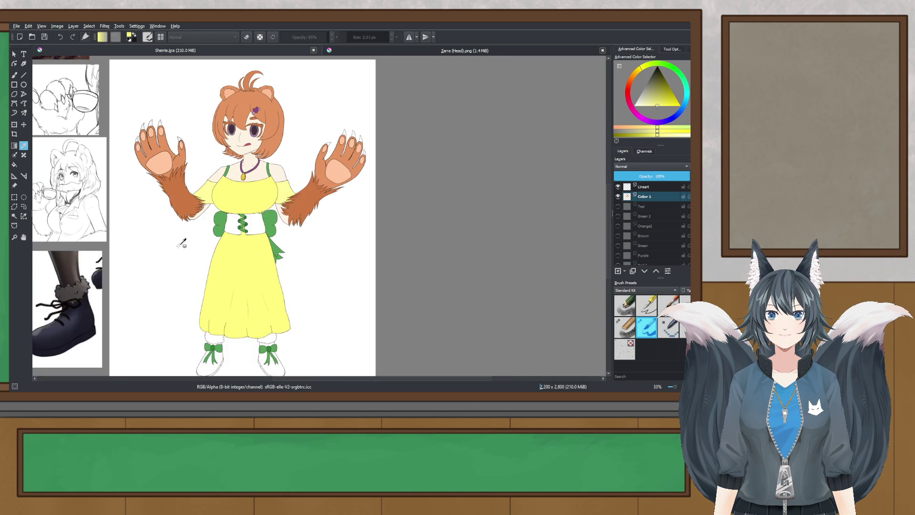
scroll(258, 263, "down", 1)
mouse_move(256, 265)
left_mouse_down()
mouse_move(295, 216)
mouse_move(301, 227)
left_mouse_up()
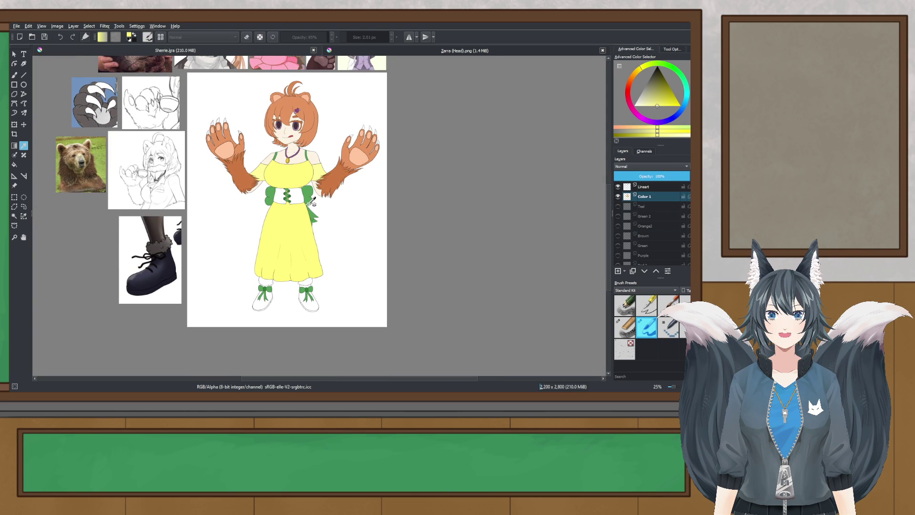
left_click_drag(333, 156, 338, 157)
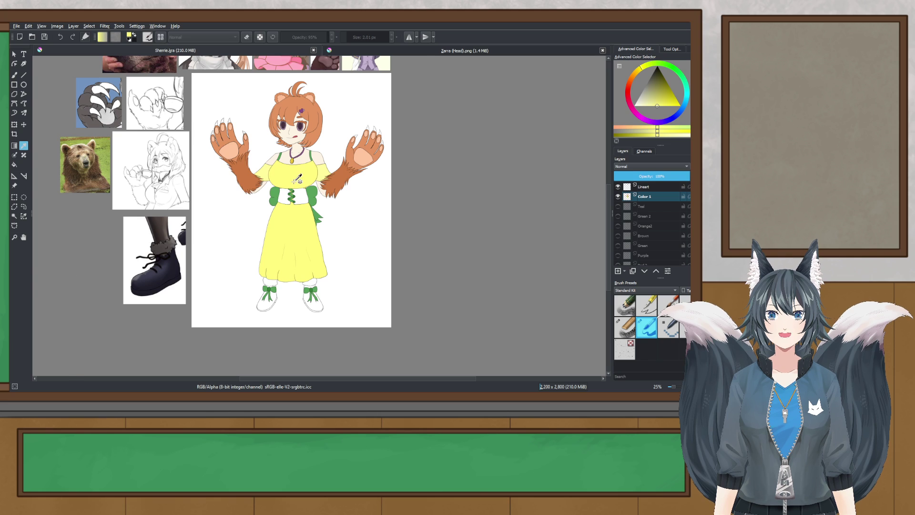
scroll(298, 178, "up", 2)
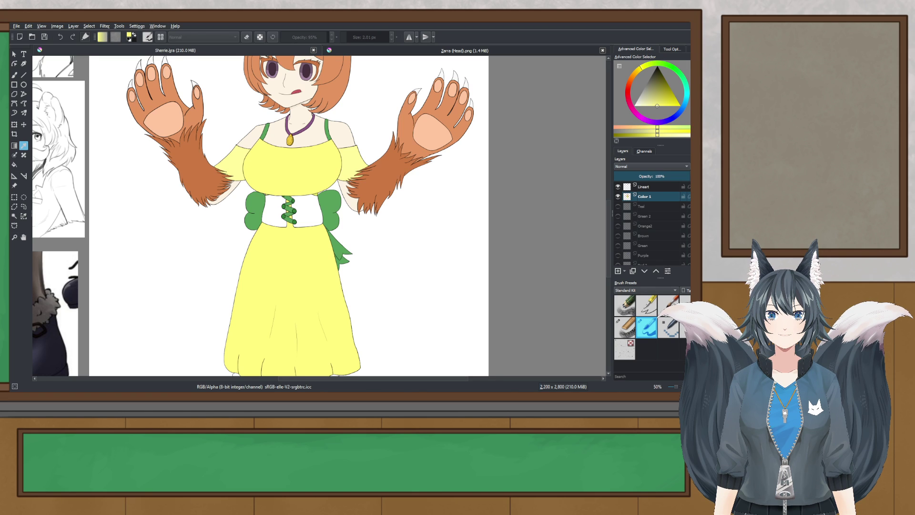
scroll(256, 205, "down", 1)
scroll(257, 205, "up", 1)
left_click_drag(256, 210, 262, 249)
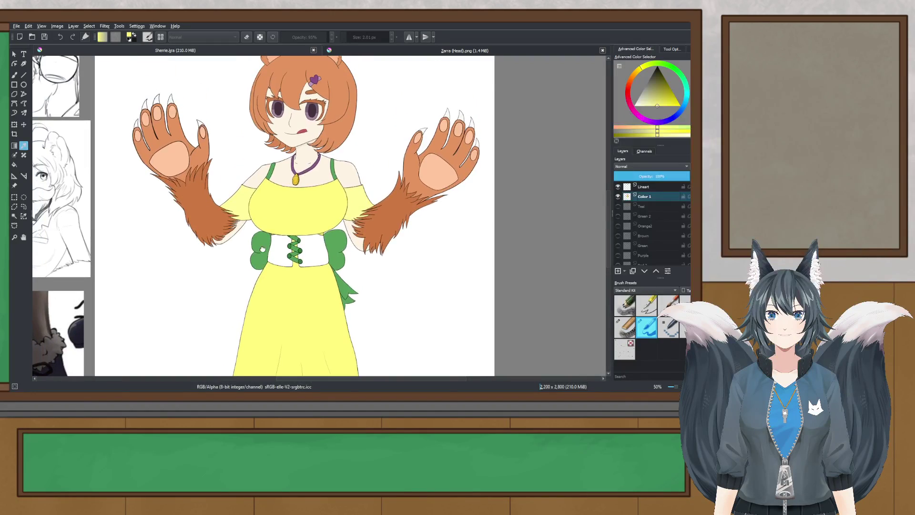
scroll(262, 249, "down", 2)
- Sample the purple of the necklace cord as the foreground color
scroll(293, 118, "up", 5)
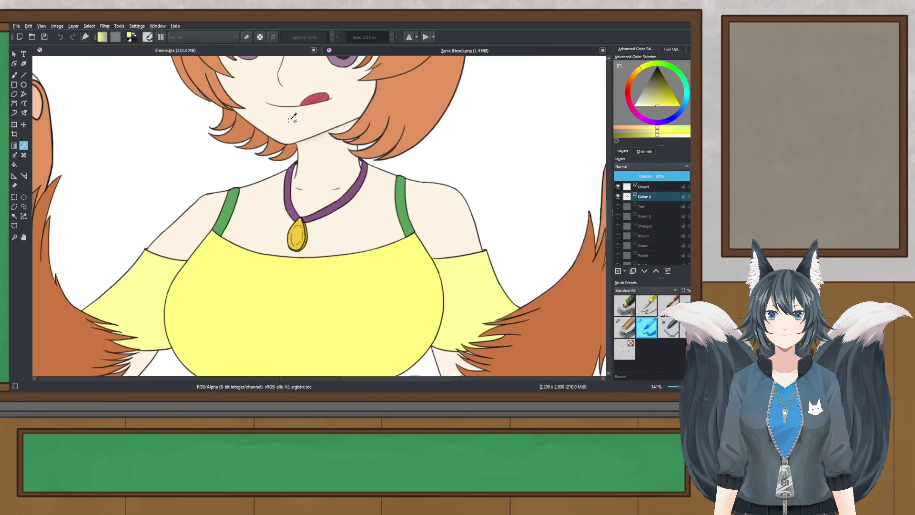
scroll(292, 118, "up", 2)
left_click(302, 122)
- Select the white area of the left-hand shoe around the bow's ribbon tails
scroll(302, 123, "down", 5)
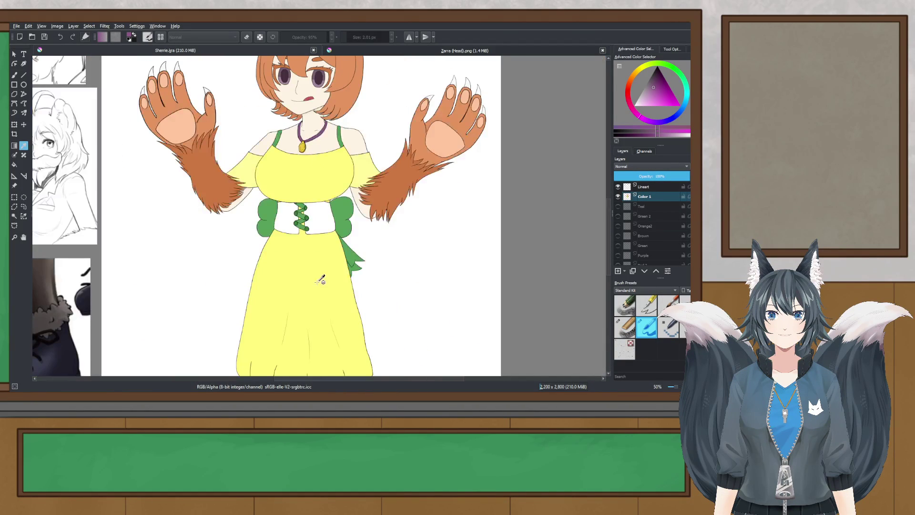
scroll(305, 257, "down", 5)
scroll(313, 253, "up", 4)
left_click(14, 216)
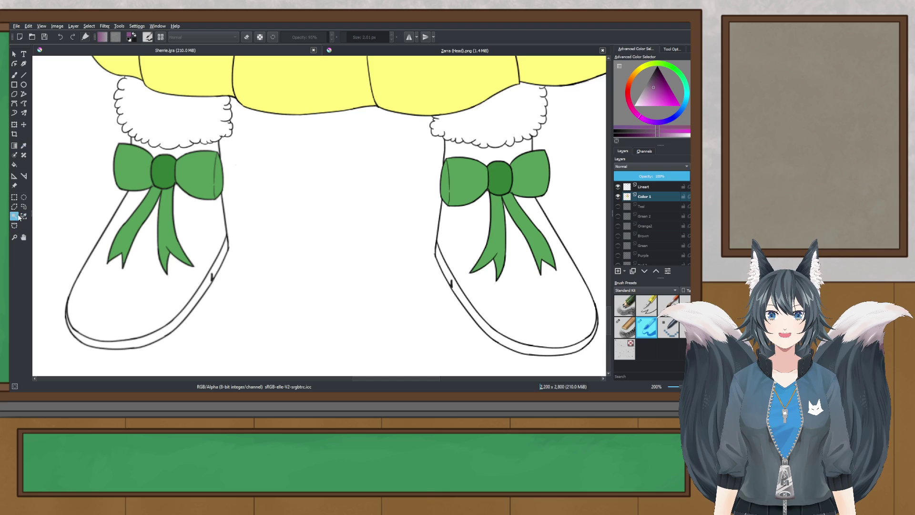
scroll(207, 210, "down", 1)
left_click(279, 227)
scroll(239, 267, "up", 5)
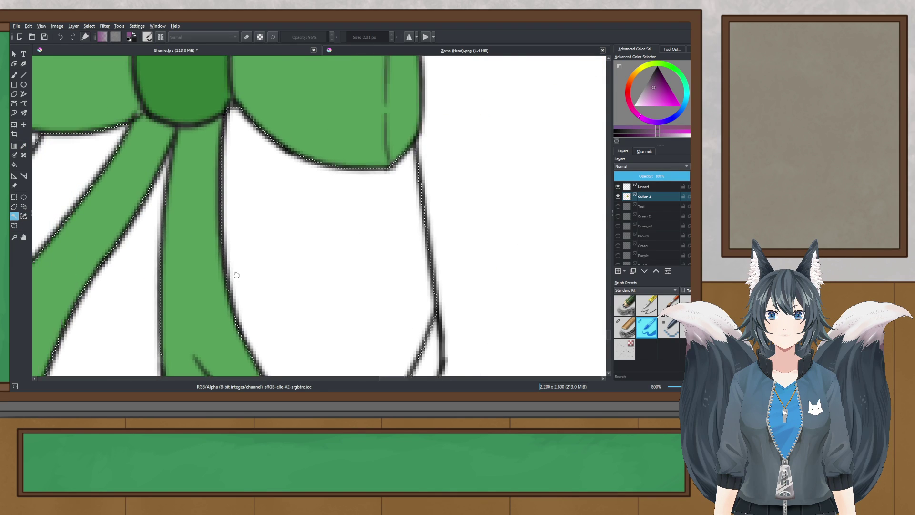
- Sample the light green of the shoe bow and set the Freehand Brush size to 2.01 px
left_click_drag(236, 275, 284, 309)
left_click(23, 145)
left_click(113, 93)
left_click(13, 76)
left_click_drag(218, 128, 240, 185)
left_click_drag(374, 35, 339, 38)
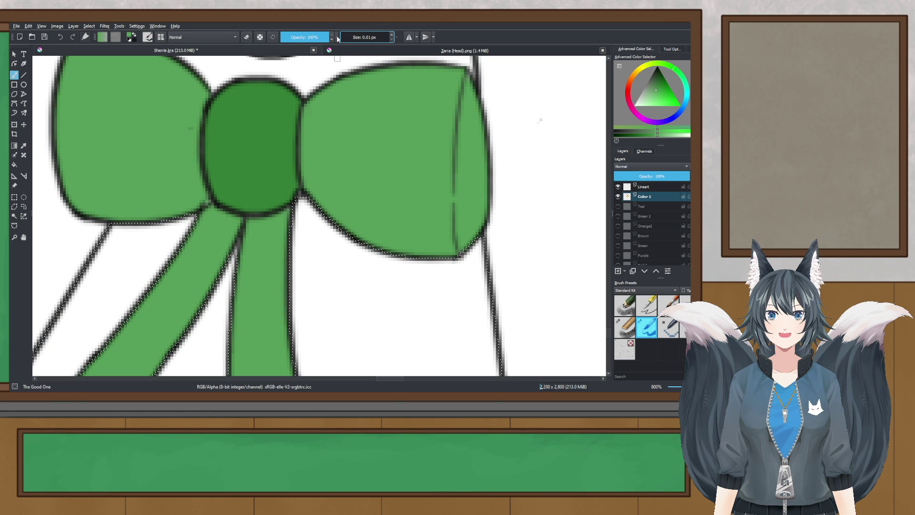
left_click(392, 34)
- Try to touch up the green where the ribbon tails meet the bow's knot, and undo the last change
scroll(225, 240, "up", 3)
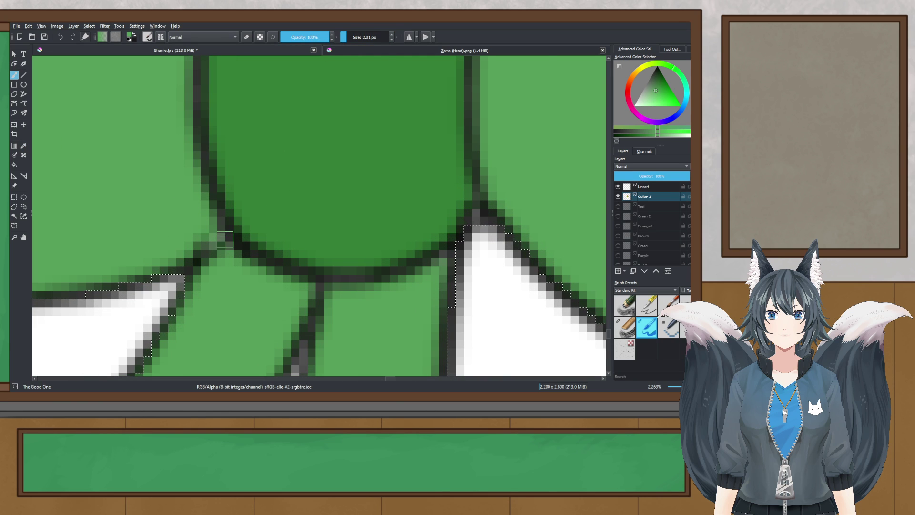
scroll(481, 213, "down", 3)
left_click_drag(457, 228, 350, 194)
scroll(300, 175, "up", 3)
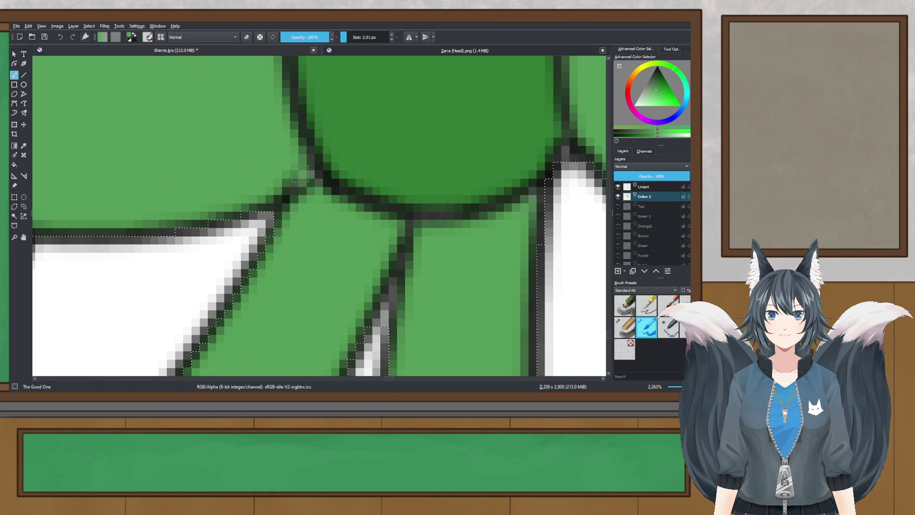
scroll(403, 253, "down", 4)
left_click_drag(384, 249, 331, 239)
scroll(330, 239, "up", 4)
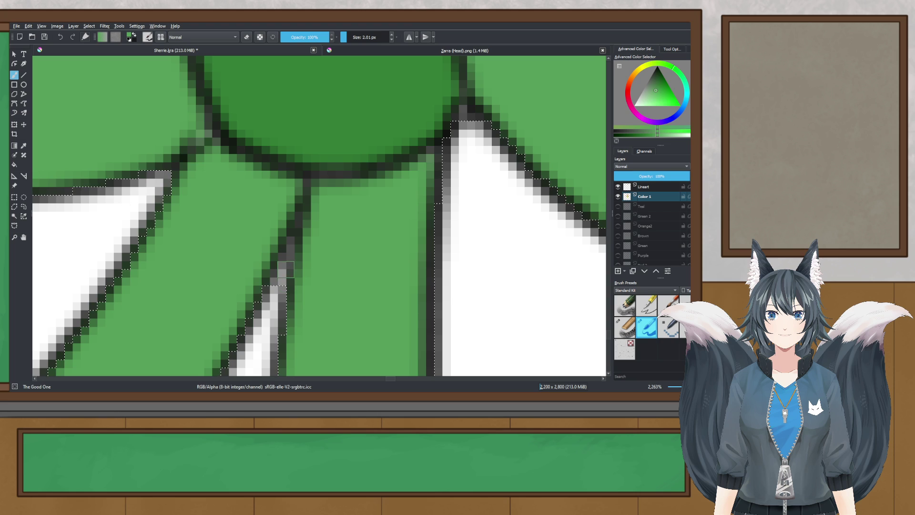
scroll(311, 157, "down", 3)
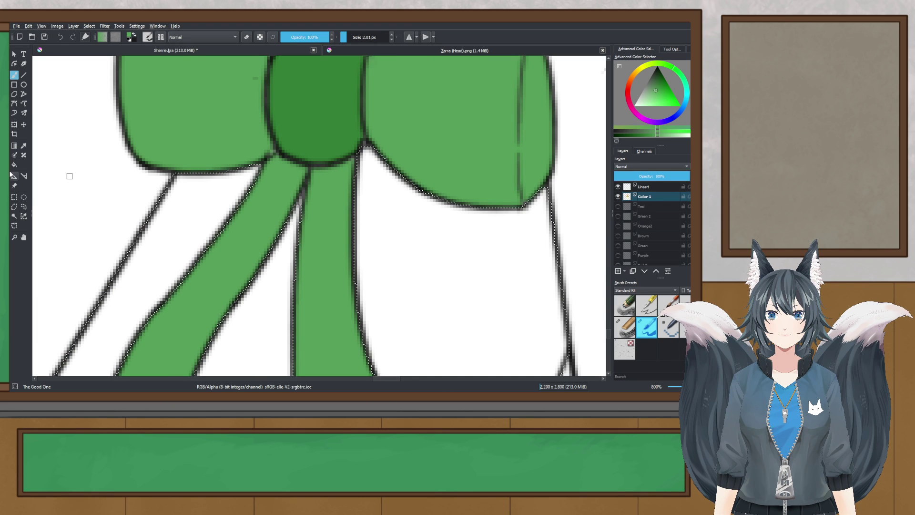
left_click_drag(209, 193, 198, 221)
key("ctrl+z")
- Clear the selection on the shoe and return to the Freehand Brush
left_click(14, 197)
left_click(238, 147)
left_click(15, 84)
left_click(15, 76)
scroll(267, 141, "up", 3)
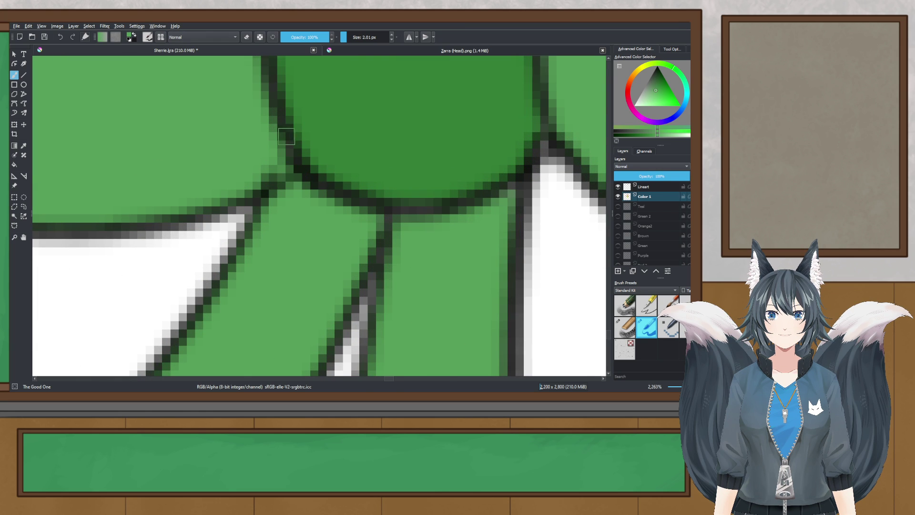
scroll(287, 136, "down", 4)
- Erase the small stray mark on the bow's left loop from the Lineart layer
scroll(259, 79, "up", 3)
left_click(660, 188)
scroll(320, 62, "up", 1)
key("e")
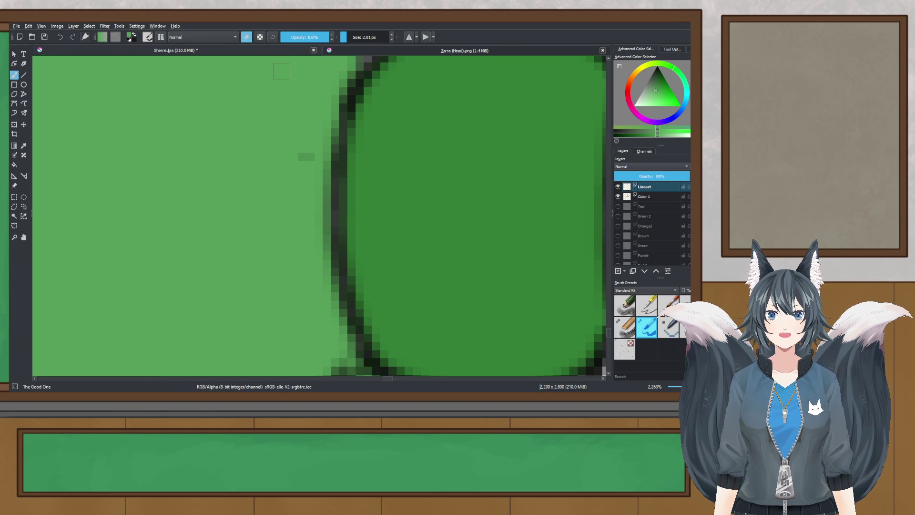
scroll(332, 195, "down", 3)
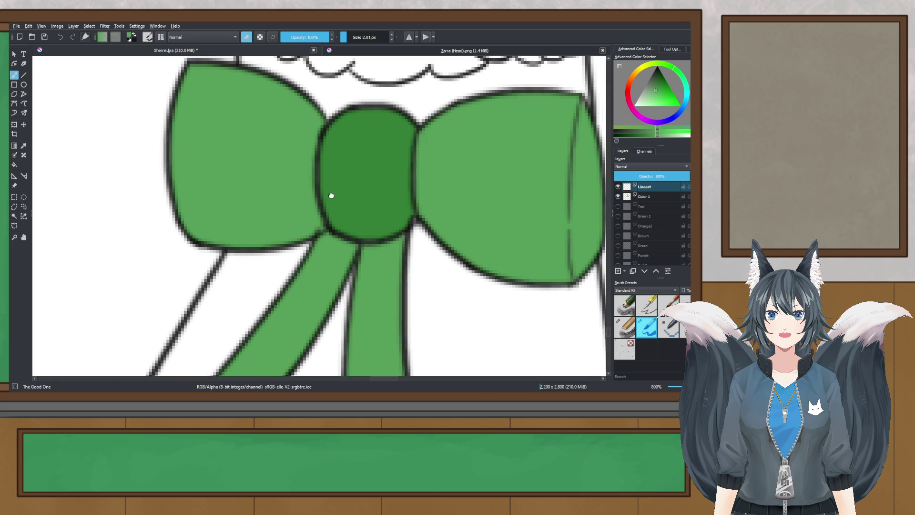
- Make Color 1 the active layer again and turn off eraser mode for the brush
scroll(332, 196, "down", 1)
scroll(286, 179, "up", 2)
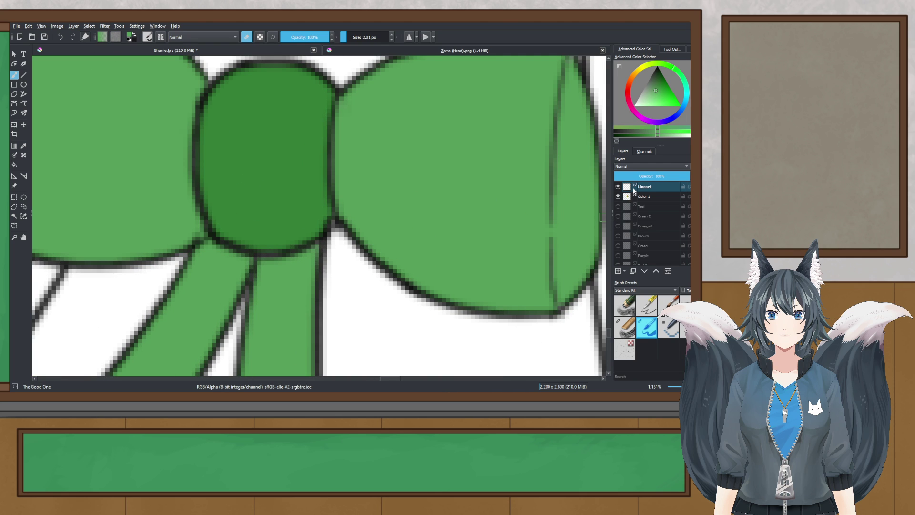
left_click(647, 200)
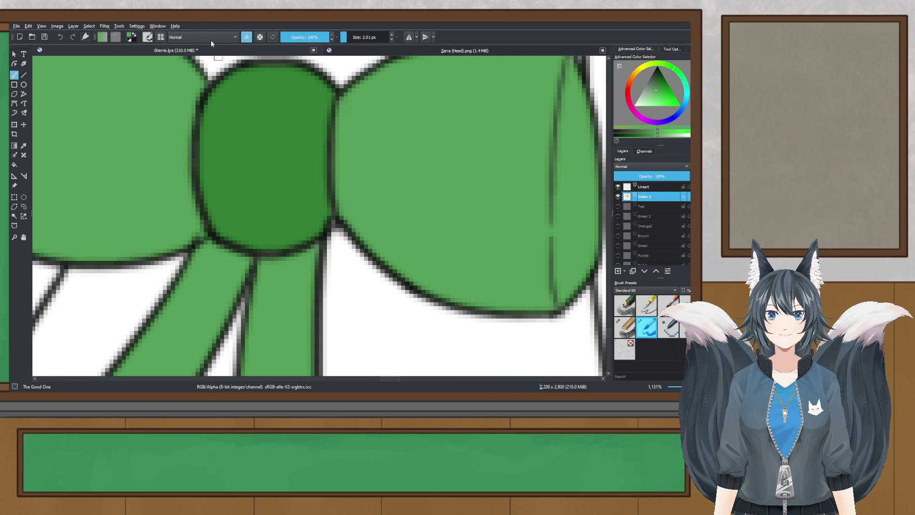
scroll(258, 203, "up", 1)
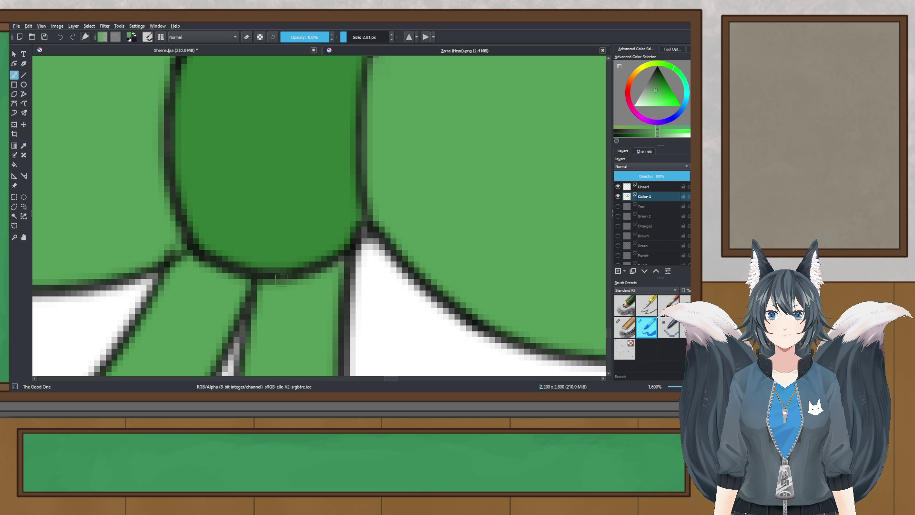
- Examine the green bows on both shoes for gaps around the knots, loops and ribbon tails
scroll(301, 277, "up", 1)
scroll(305, 276, "down", 6)
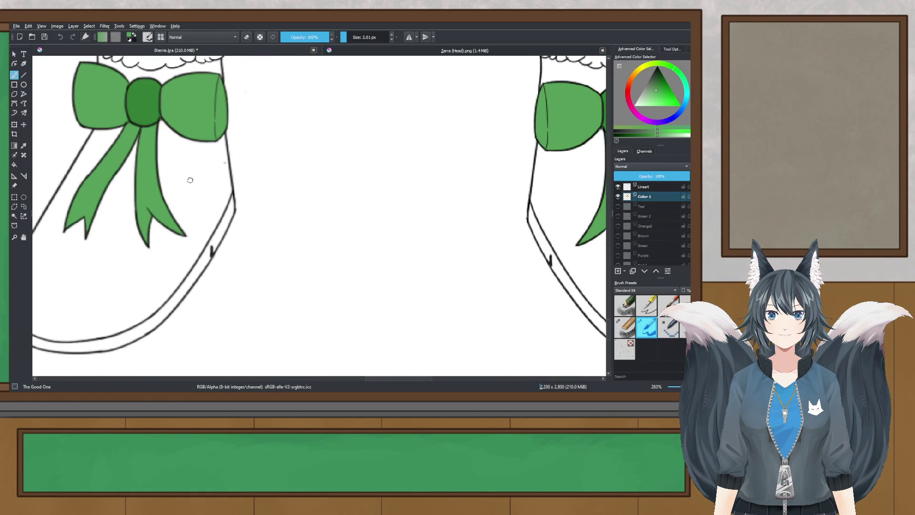
left_click_drag(478, 151, 192, 205)
scroll(313, 176, "up", 5)
left_click_drag(312, 176, 163, 164)
left_click_drag(363, 228, 365, 227)
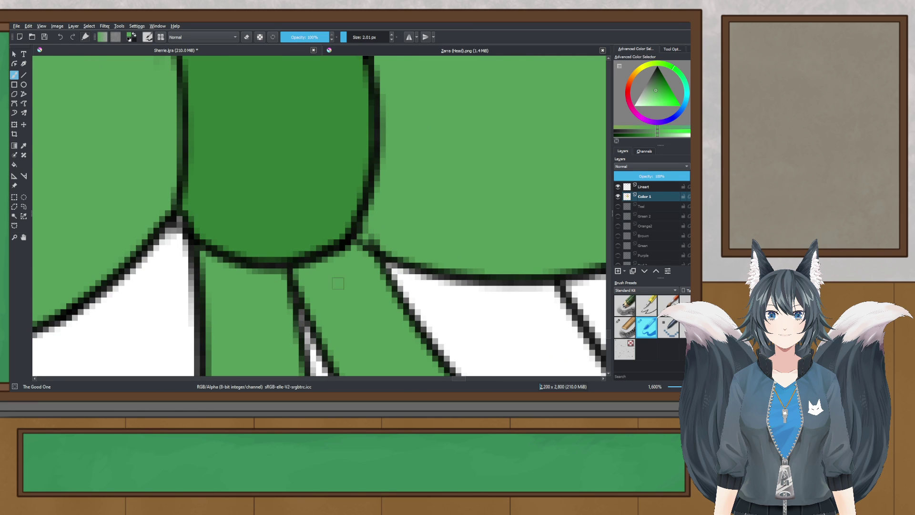
scroll(248, 275, "down", 3)
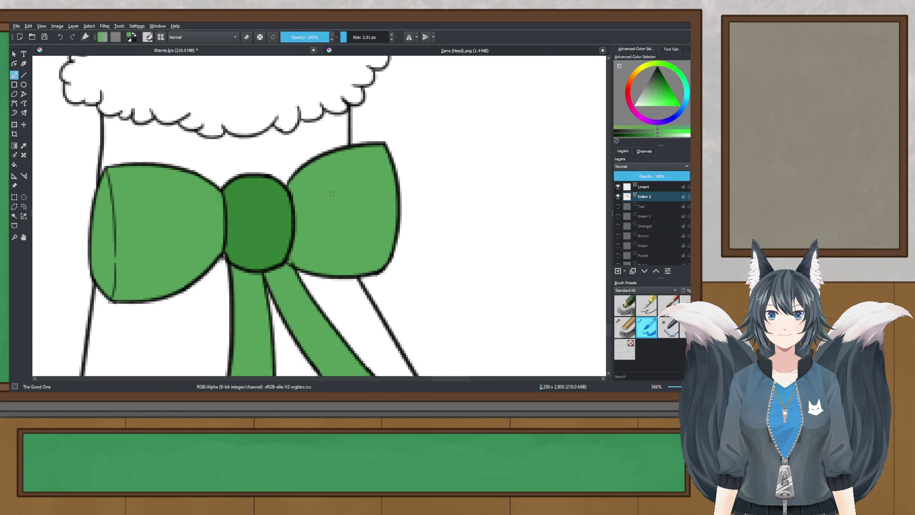
scroll(255, 220, "up", 5)
scroll(255, 220, "down", 4)
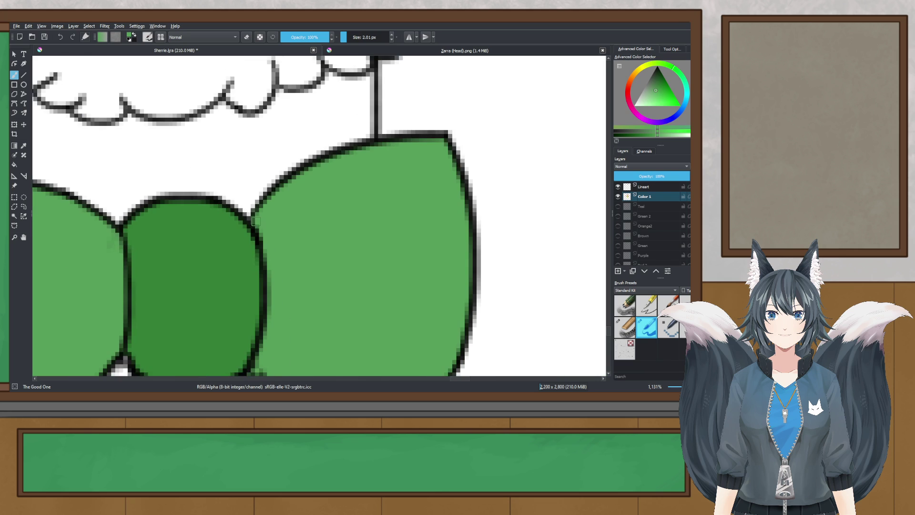
scroll(255, 221, "down", 7)
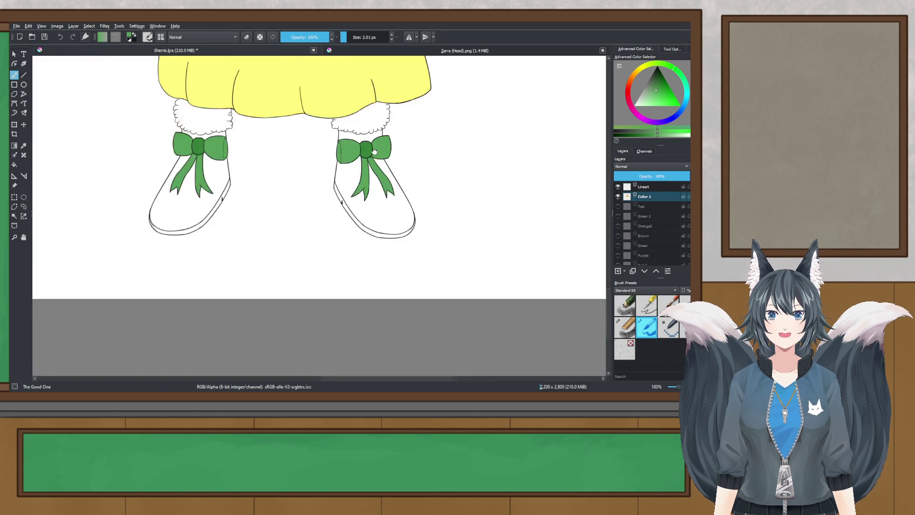
left_click_drag(374, 152, 393, 137)
scroll(260, 172, "up", 2)
left_click_drag(260, 171, 248, 248)
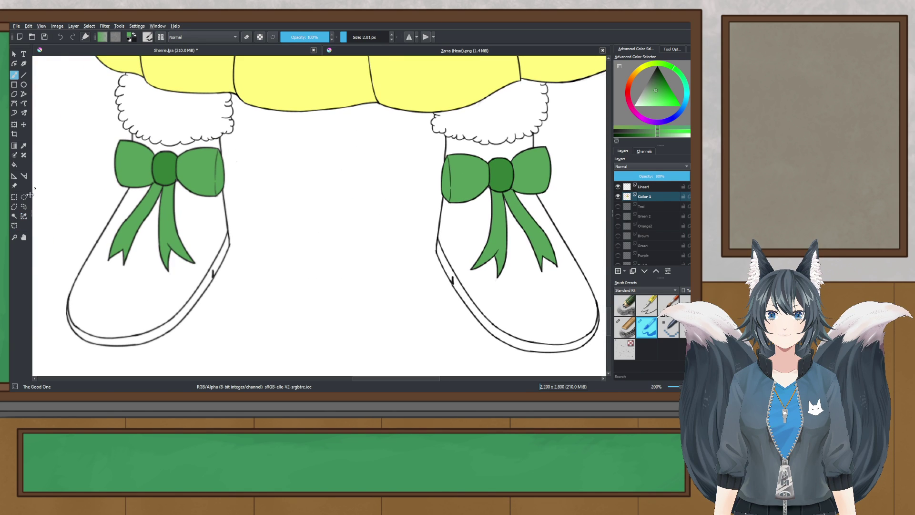
scroll(289, 165, "down", 2)
scroll(289, 165, "up", 1)
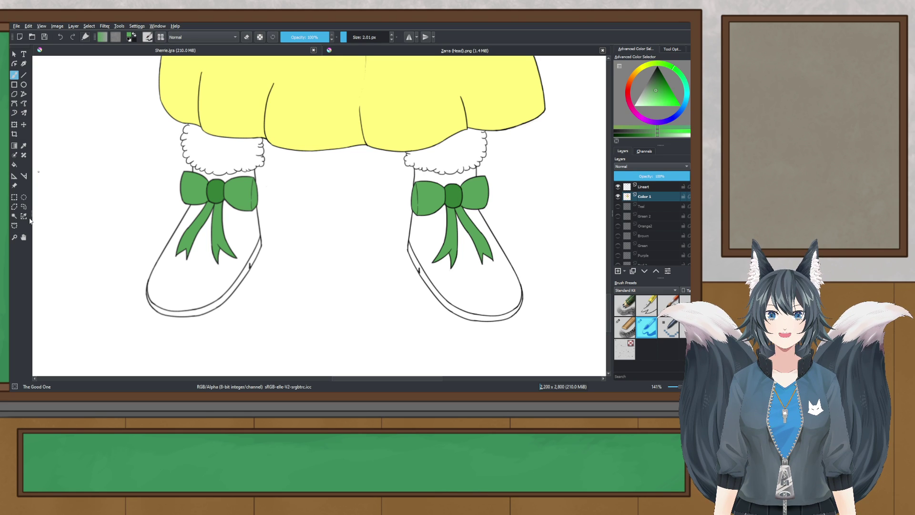
key("alt+Tab")
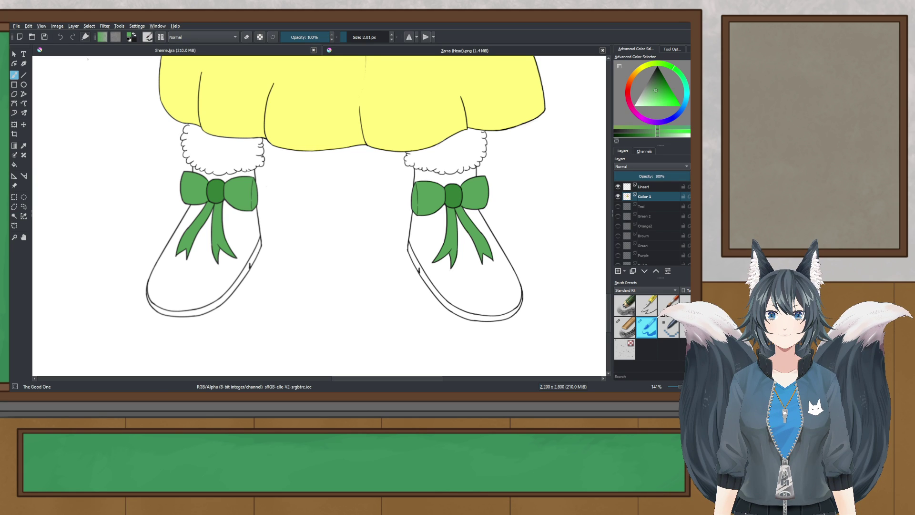
left_click(321, 259)
left_click(47, 281)
- Sample the necklace cord's purple with the color sampler as the painting color
scroll(276, 218, "down", 2)
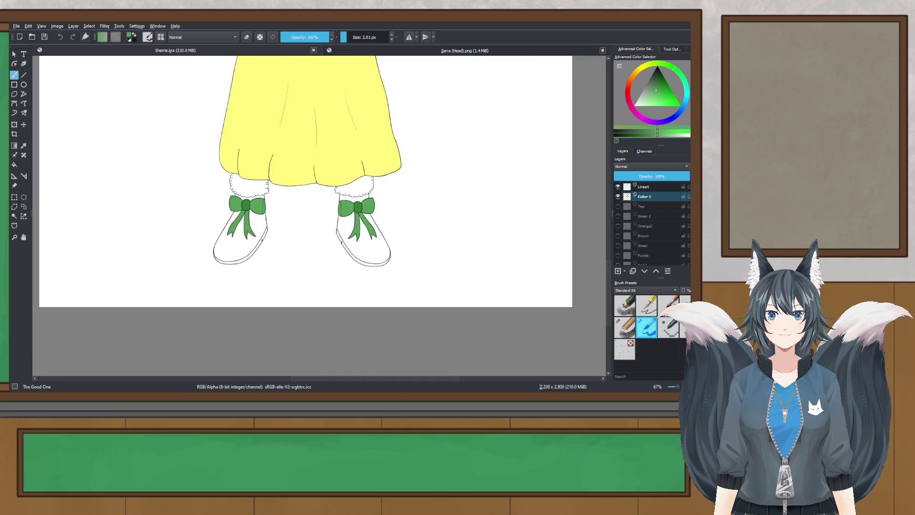
left_click_drag(287, 139, 241, 277)
scroll(242, 277, "down", 2)
scroll(242, 277, "up", 8)
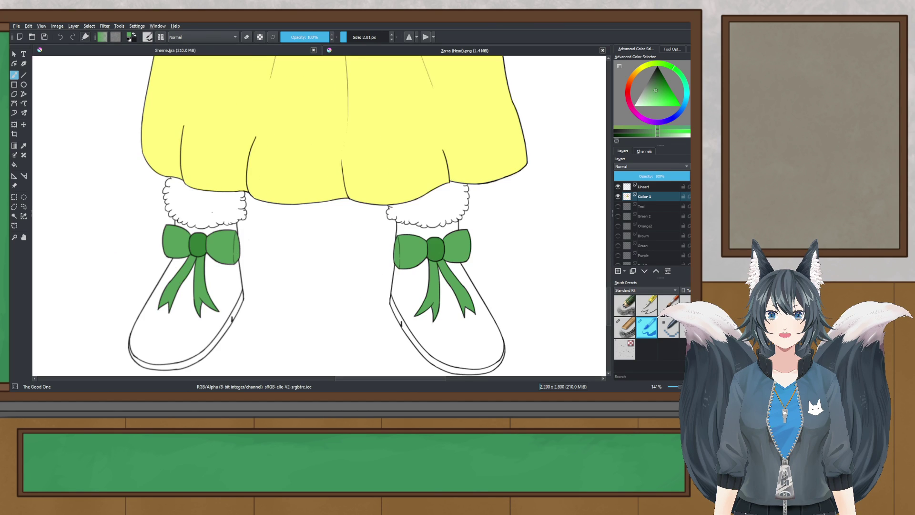
left_click(23, 146)
scroll(221, 218, "down", 3)
left_click_drag(209, 215, 226, 378)
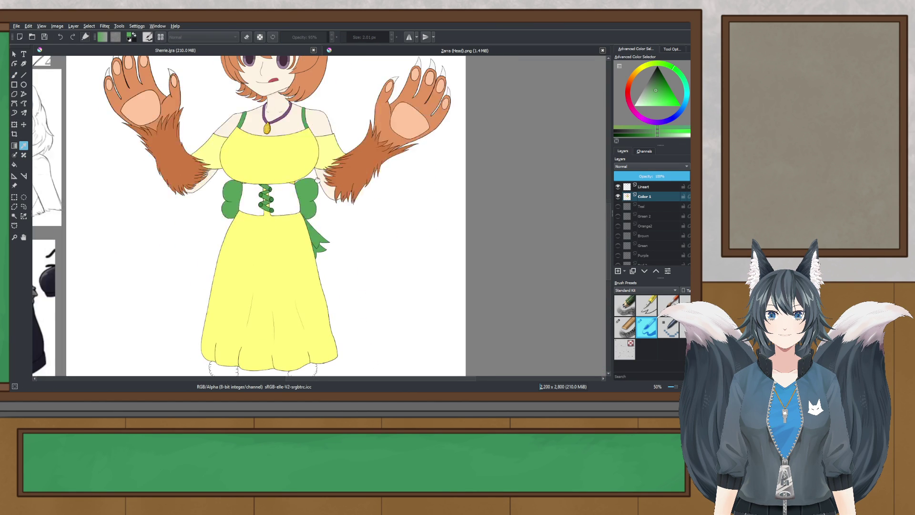
left_click_drag(298, 167, 282, 234)
scroll(233, 108, "up", 3)
left_click_drag(313, 324, 315, 187)
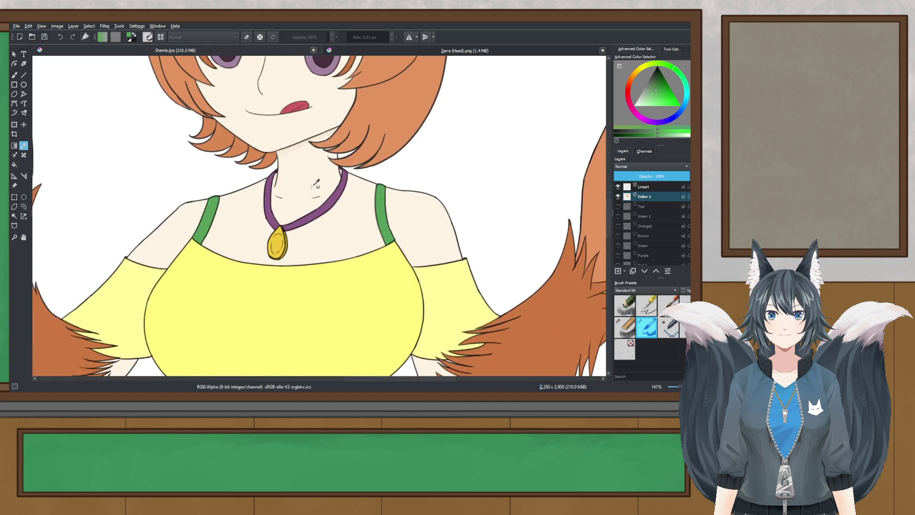
scroll(315, 206, "up", 2)
left_click(319, 208)
- Examine the corset, dress and shoes for areas that still lack a base color
scroll(319, 207, "down", 8)
scroll(340, 240, "up", 3)
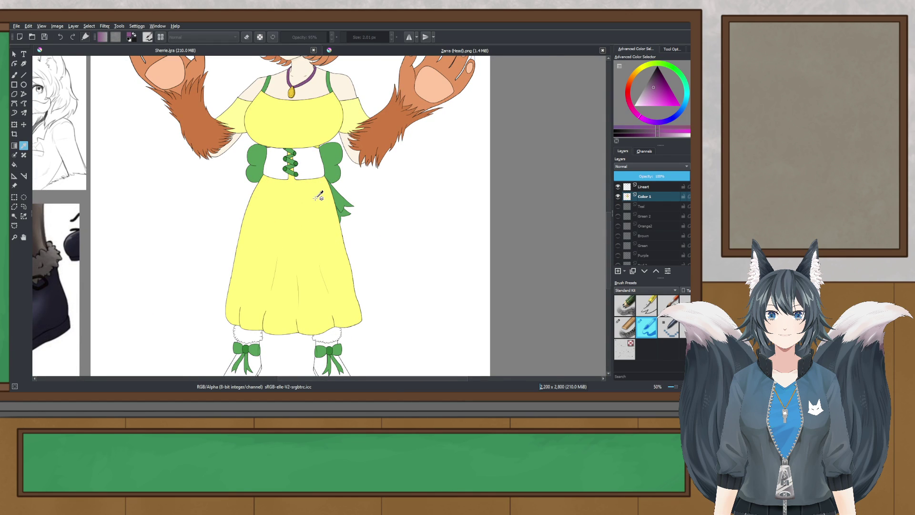
scroll(318, 197, "up", 2)
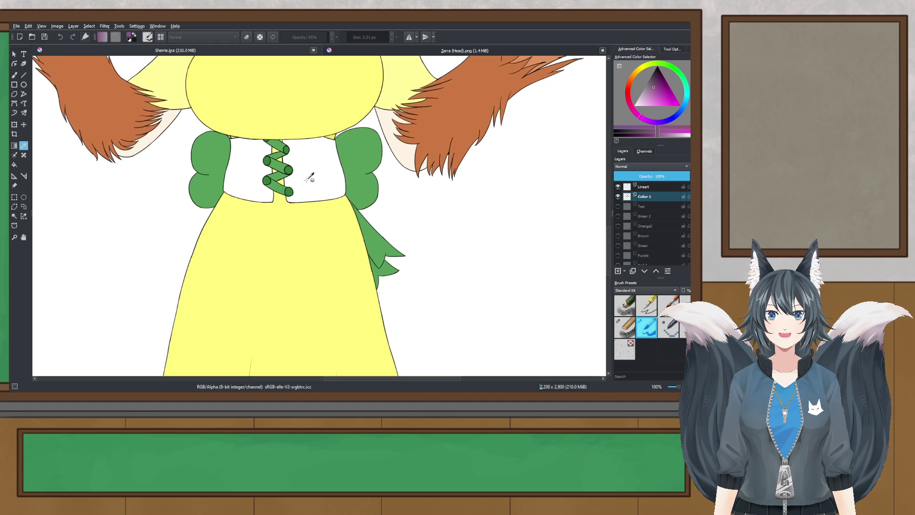
scroll(370, 200, "up", 1)
scroll(370, 205, "down", 2)
scroll(366, 213, "up", 1)
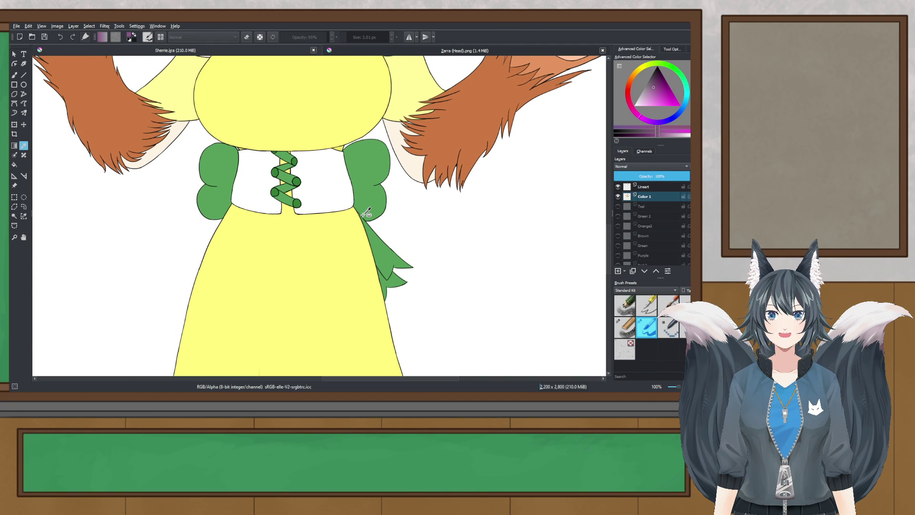
scroll(367, 213, "down", 4)
scroll(329, 218, "up", 1)
left_click_drag(320, 249, 313, 276)
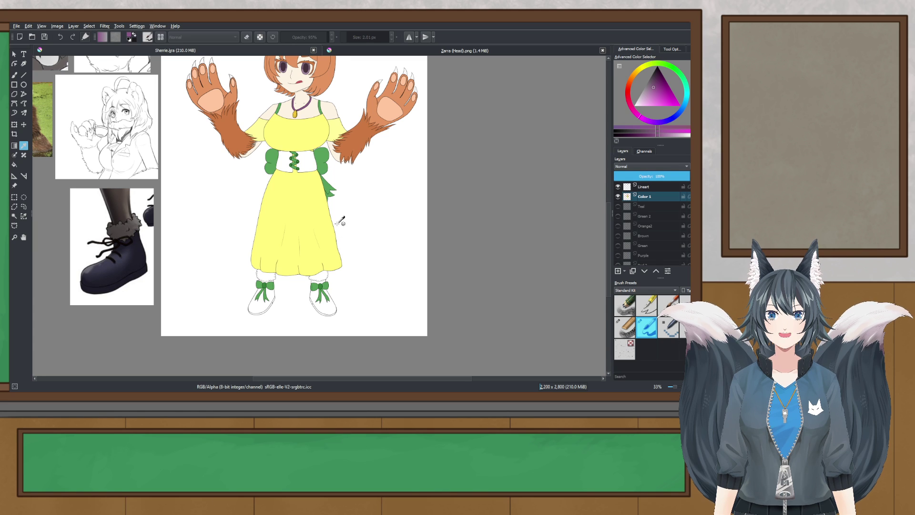
scroll(293, 148, "up", 3)
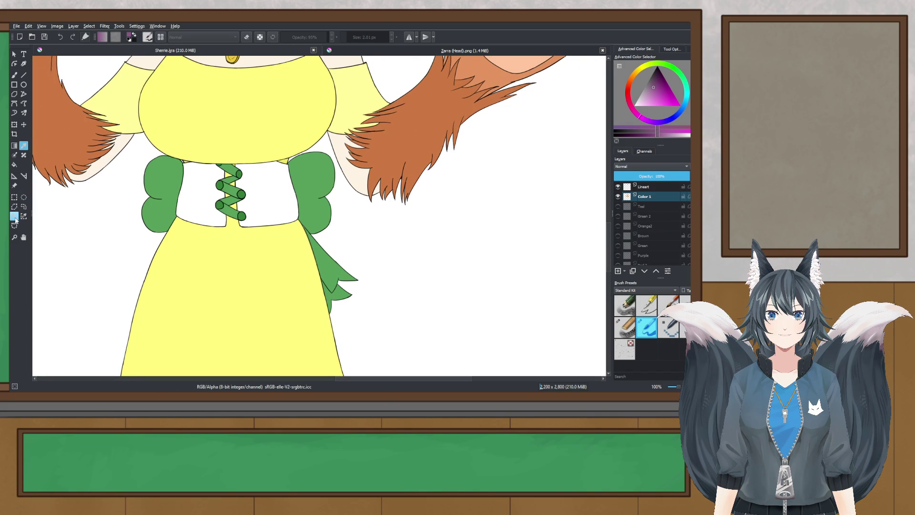
- Select the white upper areas of both shoes with the Contiguous Selection tool
left_click(16, 220)
scroll(289, 248, "down", 2)
left_click_drag(288, 263, 280, 118)
scroll(215, 271, "up", 2)
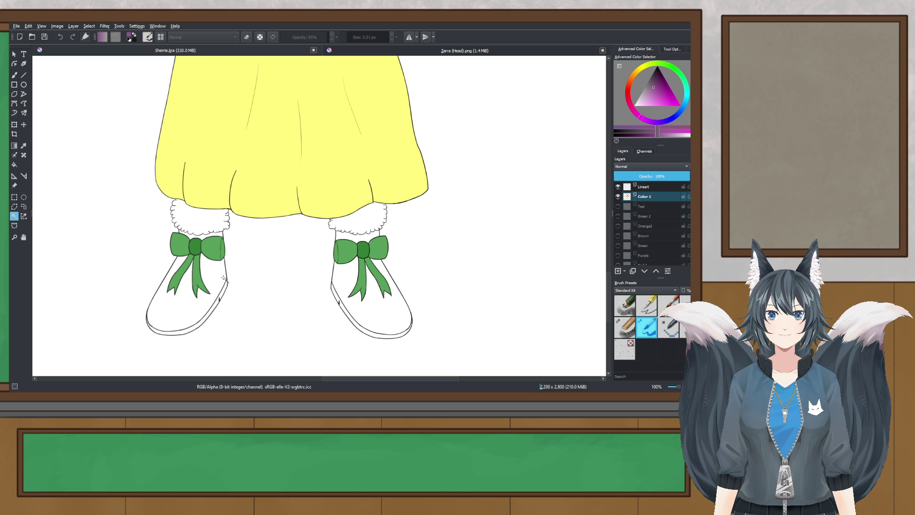
scroll(223, 278, "up", 1)
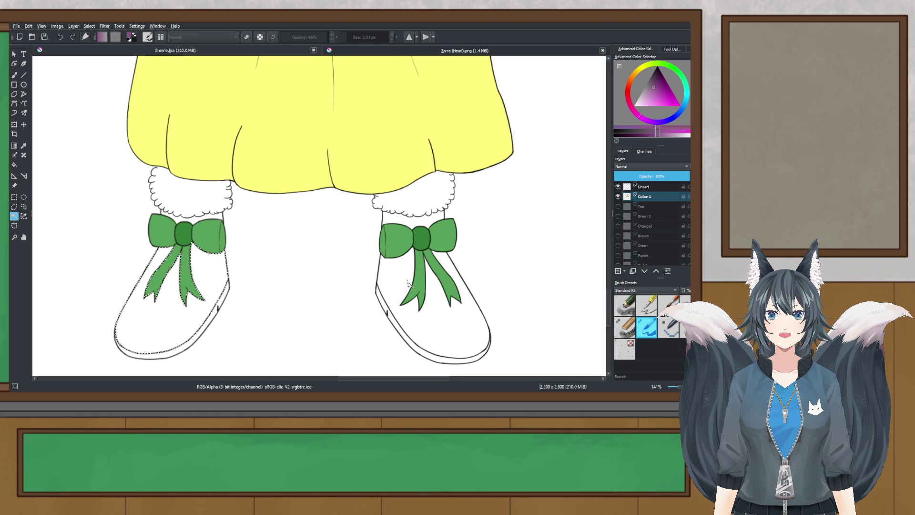
- Enlarge the Freehand Brush to 1,000 px, try the necklace's purple on the selected shoes and undo the fill
key("b")
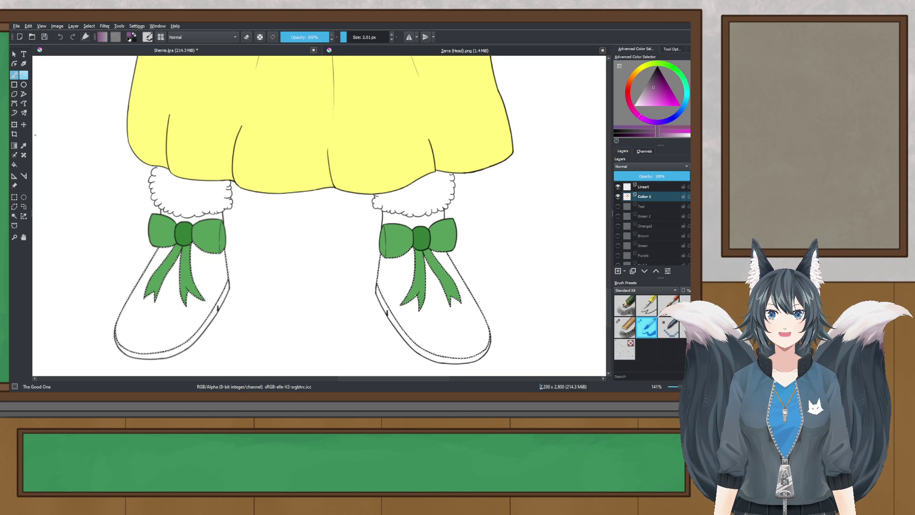
left_click(306, 236)
scroll(307, 236, "down", 3)
scroll(307, 236, "up", 4)
key("ctrl+z")
- Try a darker purple on both selected shoes and undo it
left_click(659, 84)
left_click(364, 272)
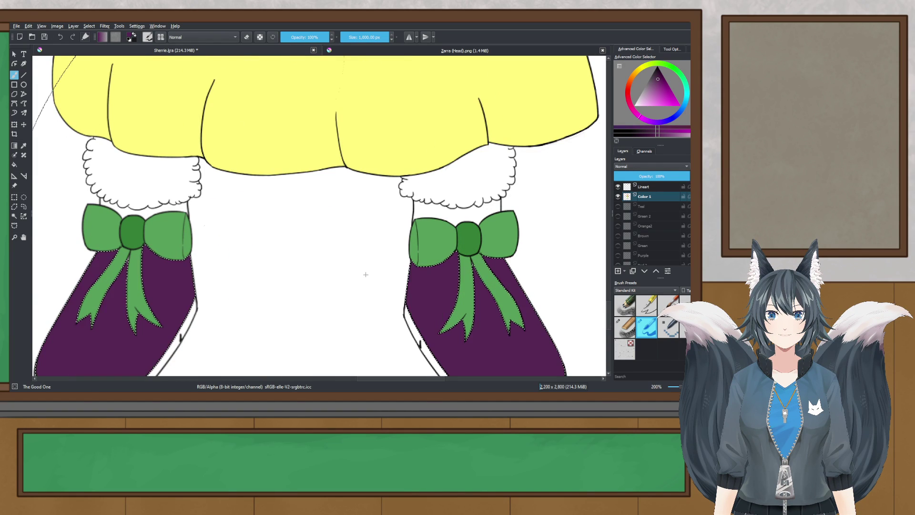
scroll(337, 265, "down", 3)
scroll(351, 283, "up", 2)
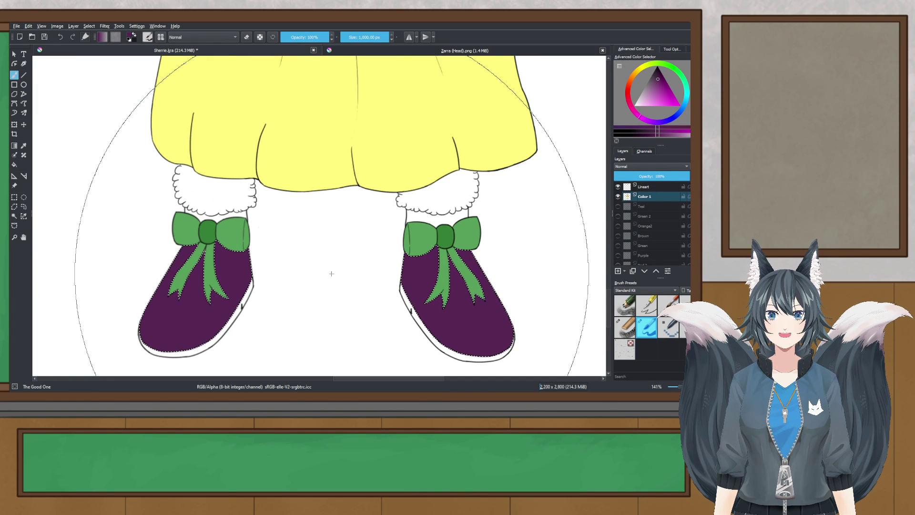
key("ctrl+z")
- Try a near-black purple and a more saturated purple on the selected shoes, undoing each
left_click(664, 78)
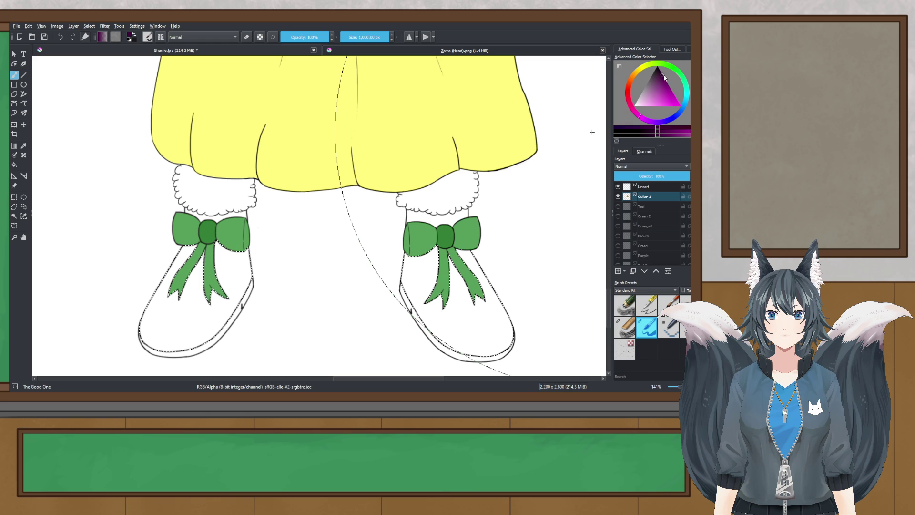
left_click(343, 265)
scroll(344, 265, "down", 3)
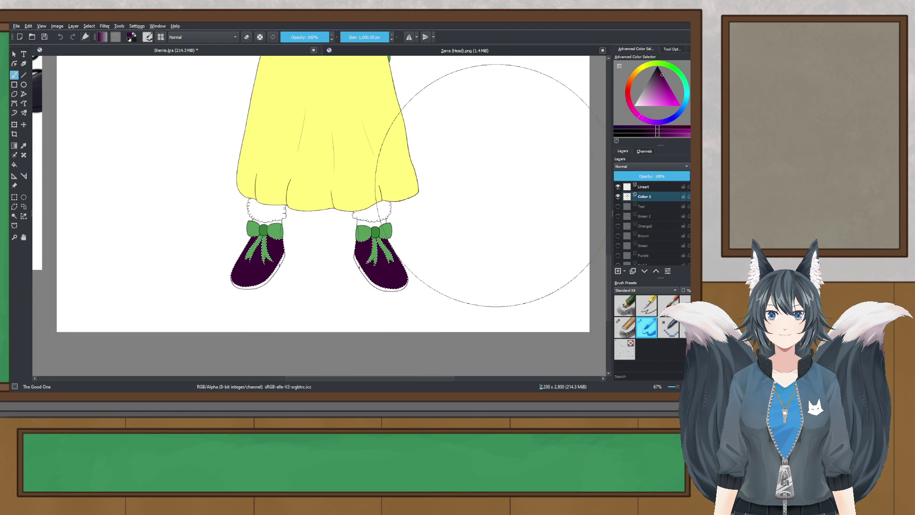
key("ctrl+z")
left_click(672, 132)
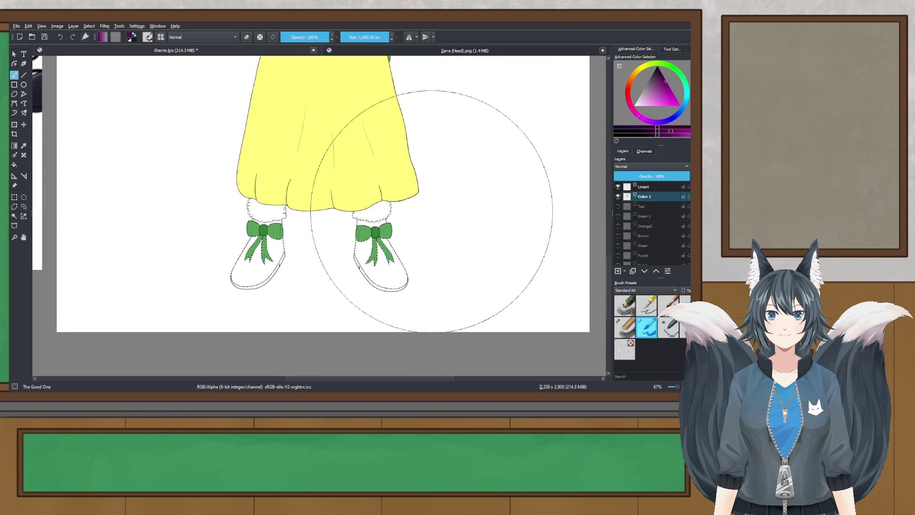
left_click(339, 220)
key("ctrl+z")
- Try a vivid magenta-purple on both selected shoes and undo it
left_click(669, 136)
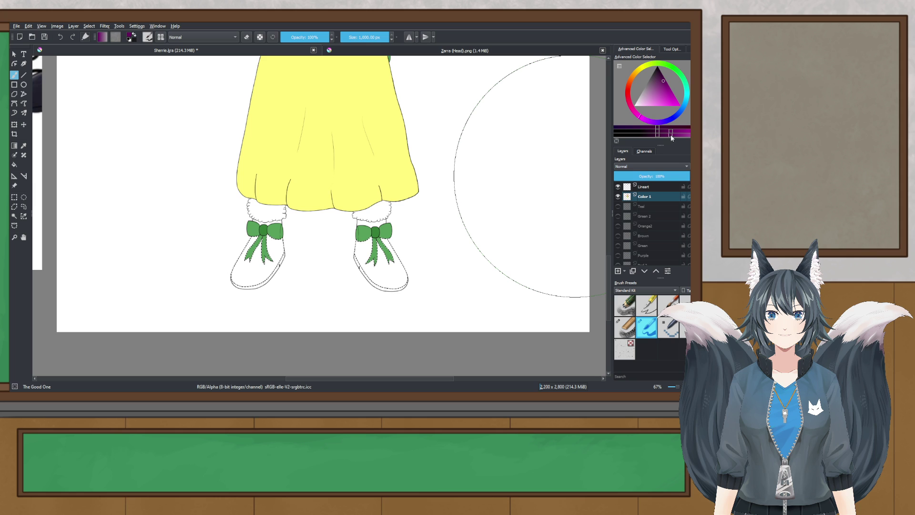
left_click(299, 239)
scroll(293, 254, "down", 2)
scroll(292, 255, "up", 3)
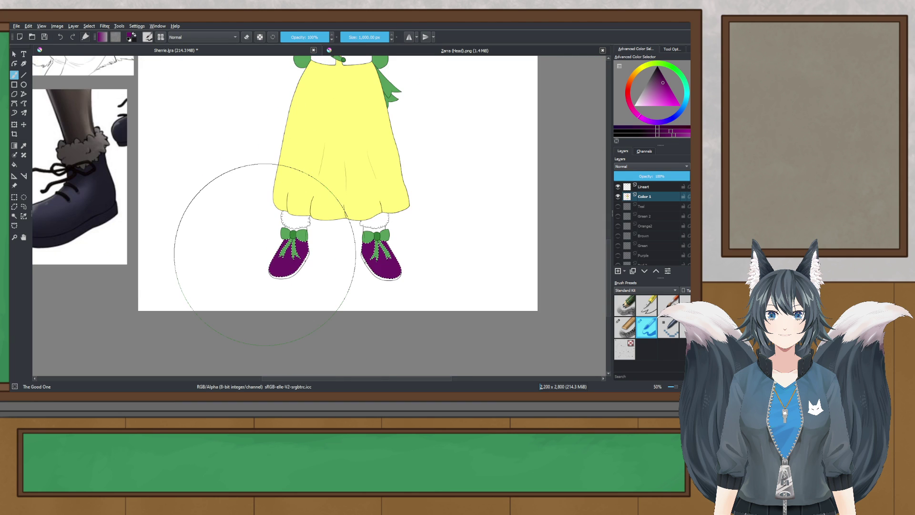
key("ctrl+z")
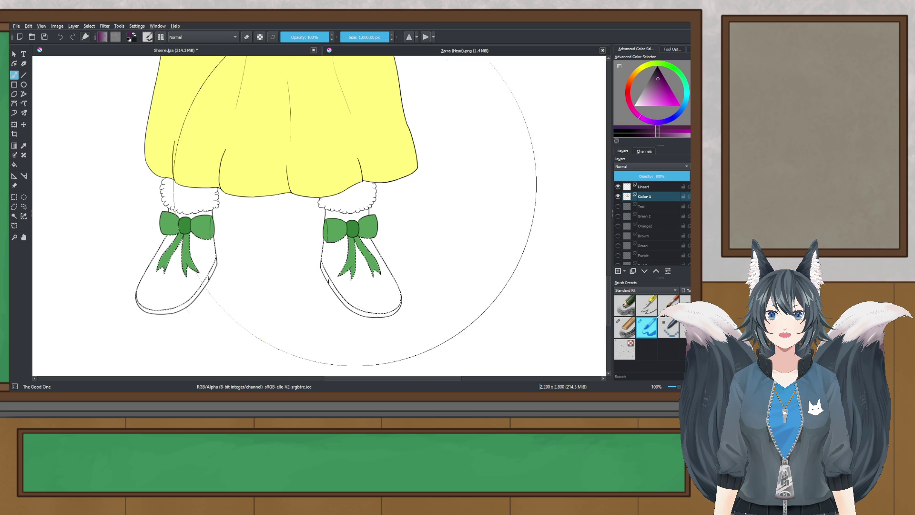
- Try a dark plum and another, more muted purple on the selected shoes, undoing each
left_click(281, 208)
scroll(271, 253, "down", 2)
scroll(271, 264, "up", 1)
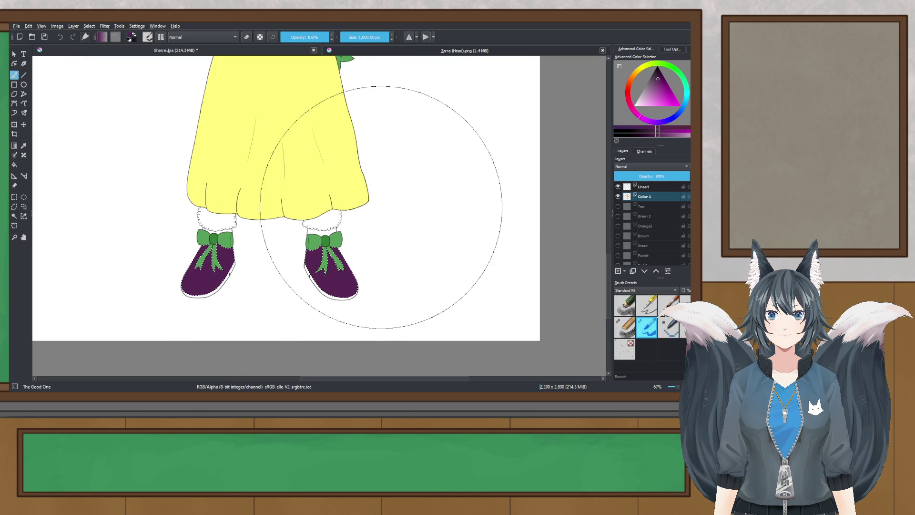
key("ctrl+z")
left_click(242, 249)
key("ctrl+z")
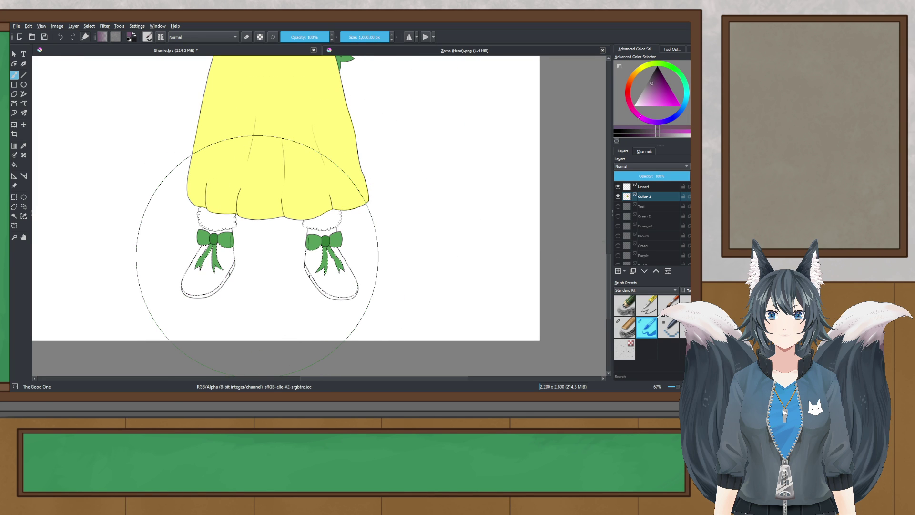
- Fill both selected shoes with a very dark, muted purple
left_click(656, 78)
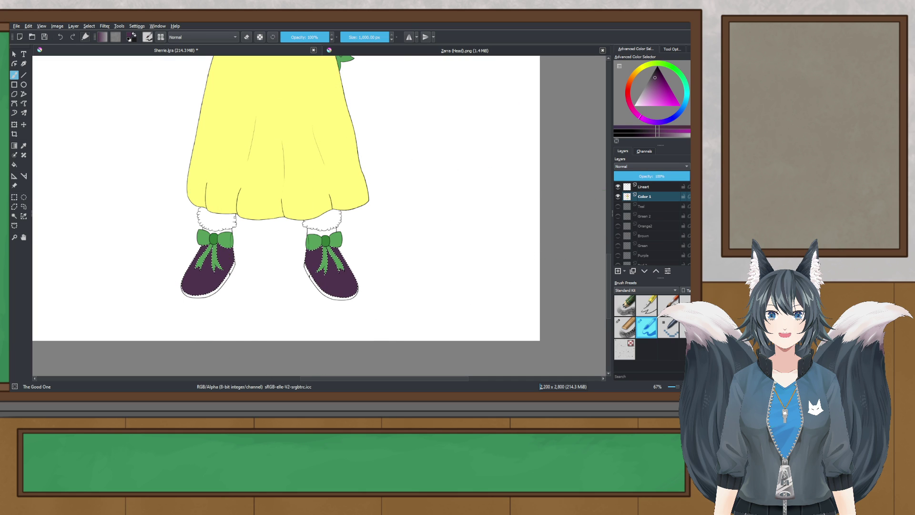
key("ctrl+z")
left_click(324, 272)
key("ctrl+z")
left_click(219, 261)
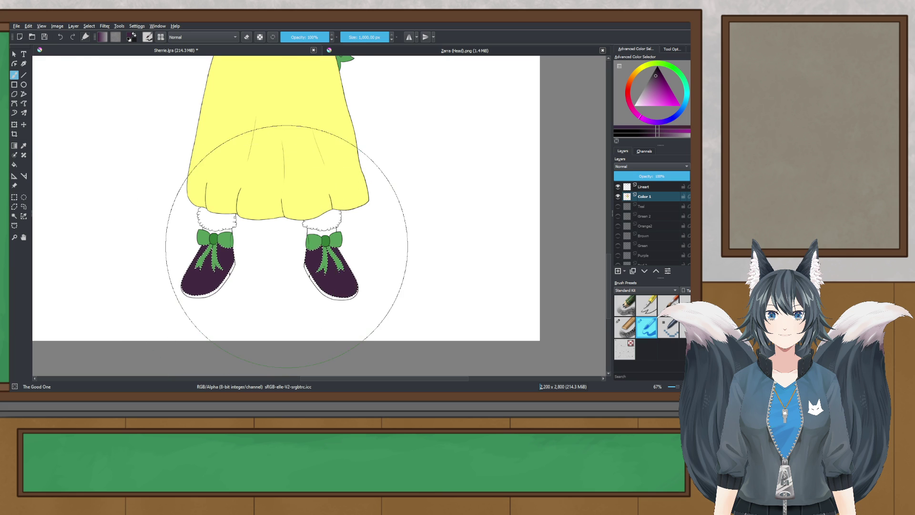
- Select the two white corset panels beside the green lacing and fill them with the shoes' dark purple
scroll(286, 248, "down", 2)
left_click_drag(333, 187, 334, 258)
scroll(278, 200, "up", 6)
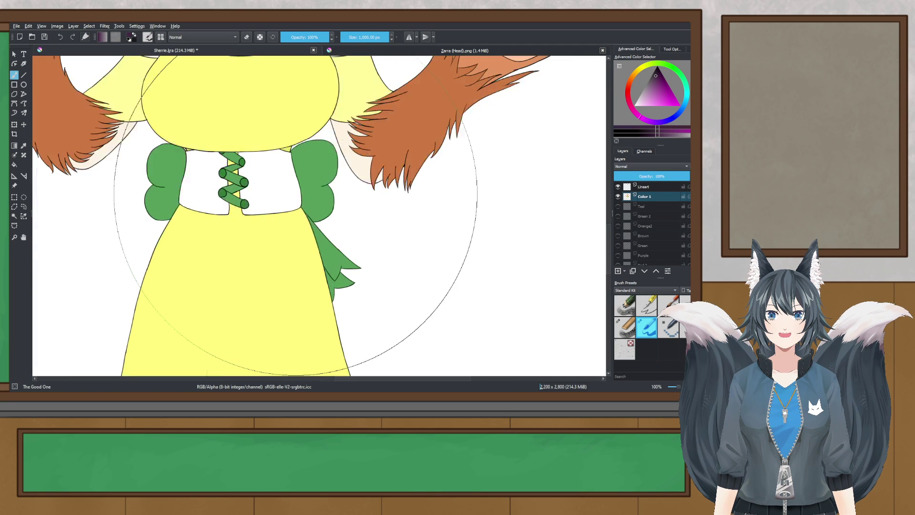
left_click(14, 215)
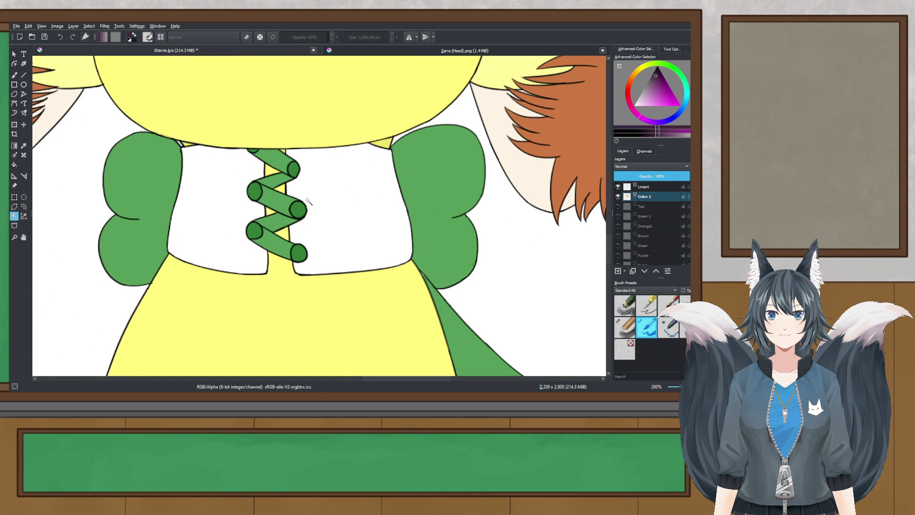
scroll(307, 201, "up", 1)
left_click(14, 75)
left_click(254, 192)
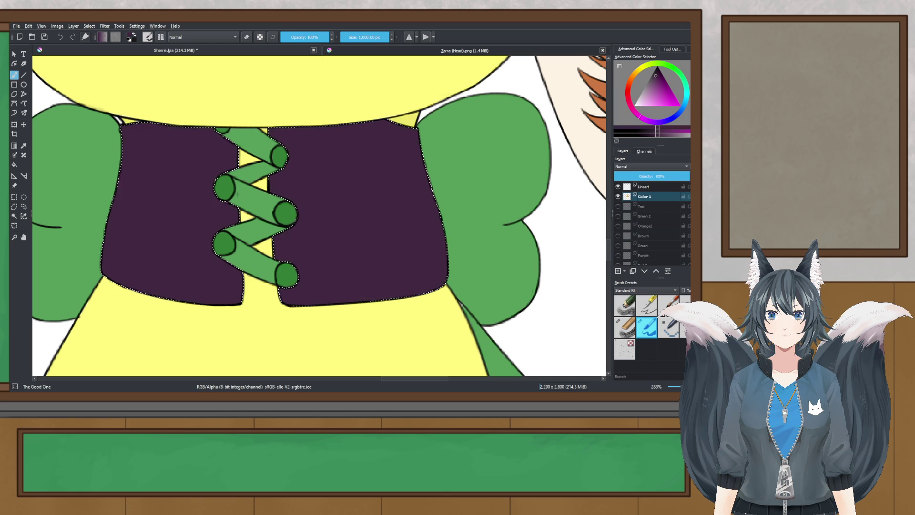
- Try the corset's very dark purple on the heart of the hair clip and undo the fill
scroll(253, 192, "down", 6)
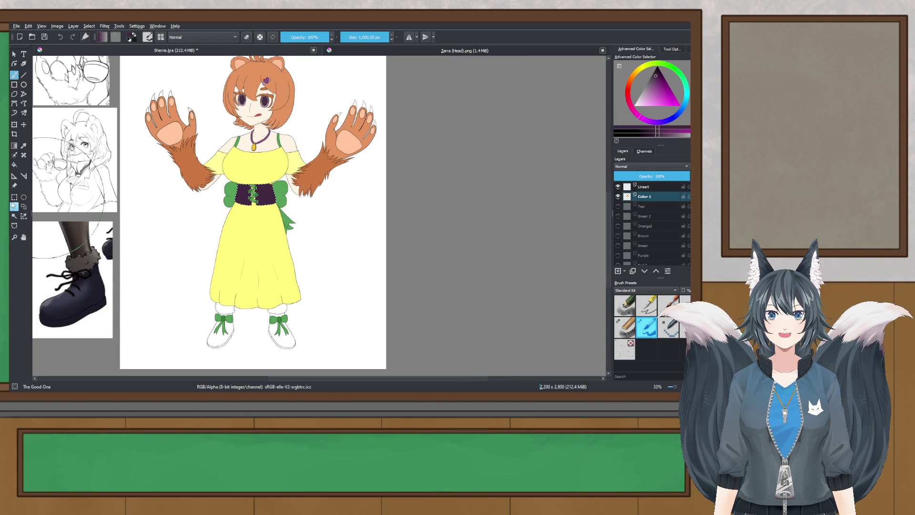
scroll(242, 226, "down", 1)
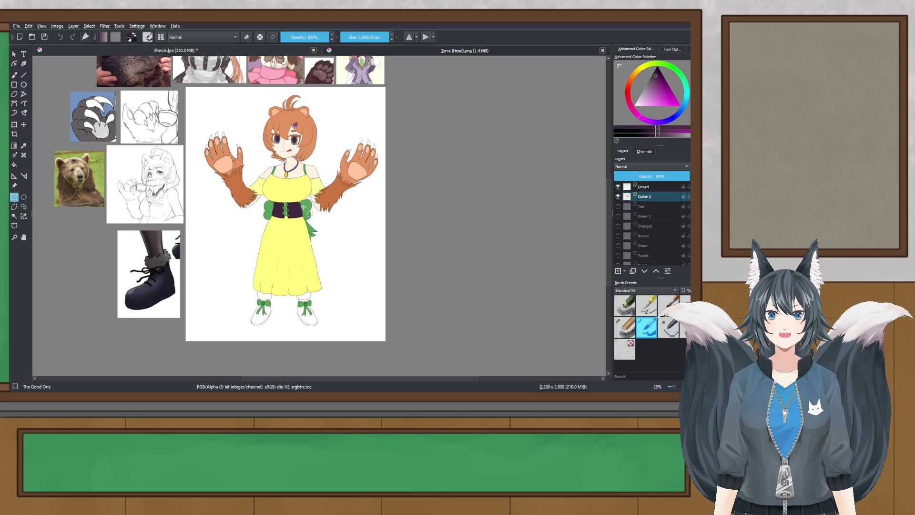
scroll(311, 151, "up", 7)
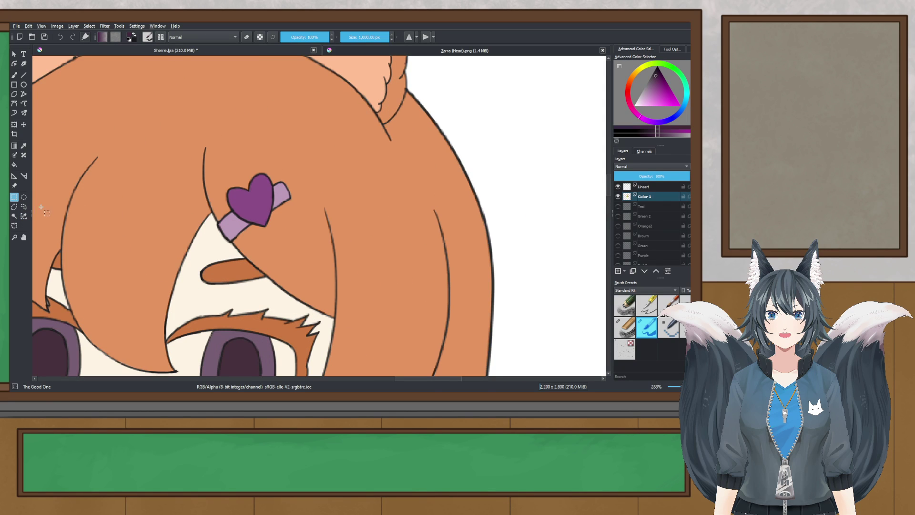
left_click(14, 216)
scroll(281, 203, "up", 1)
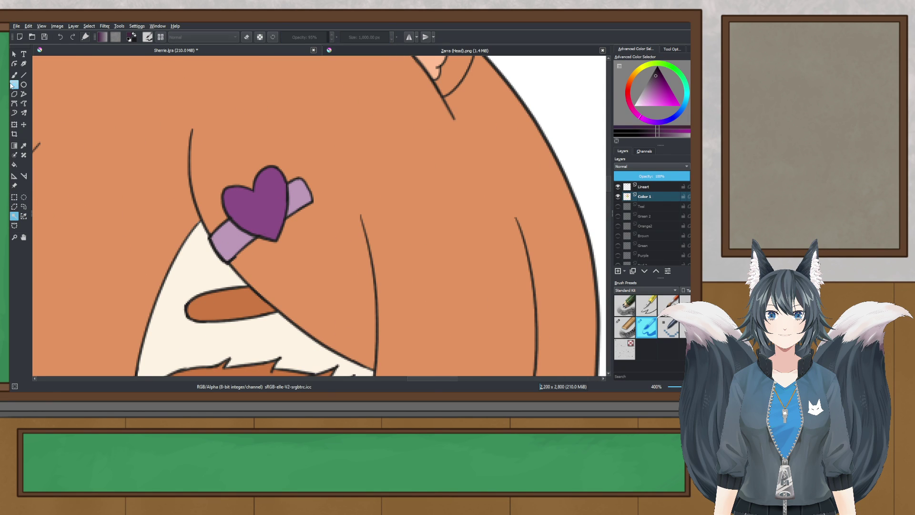
left_click(14, 76)
left_click(225, 164)
scroll(225, 163, "down", 6)
scroll(213, 198, "up", 1)
left_click_drag(212, 198, 232, 175)
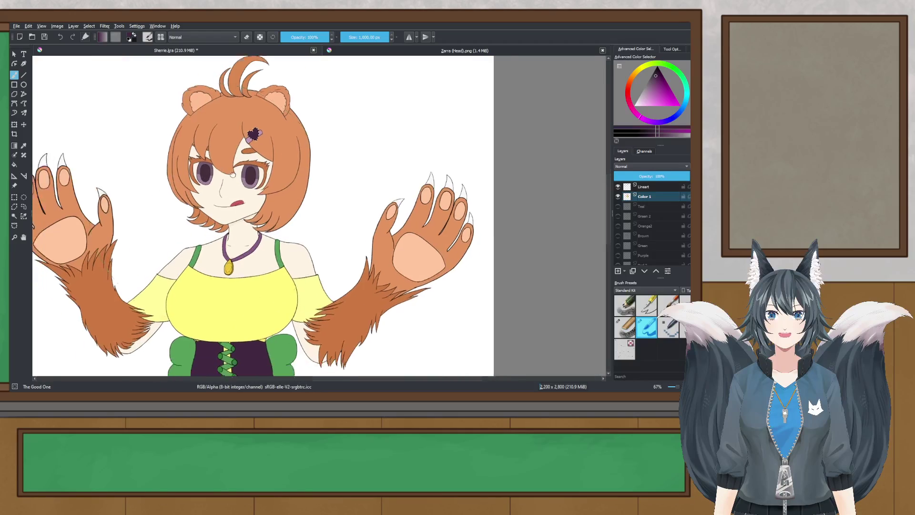
left_click(14, 197)
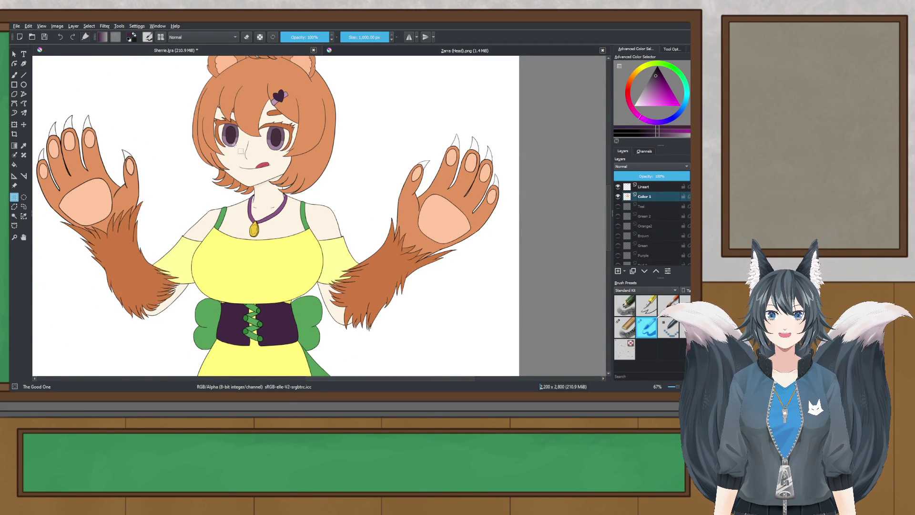
scroll(235, 145, "down", 2)
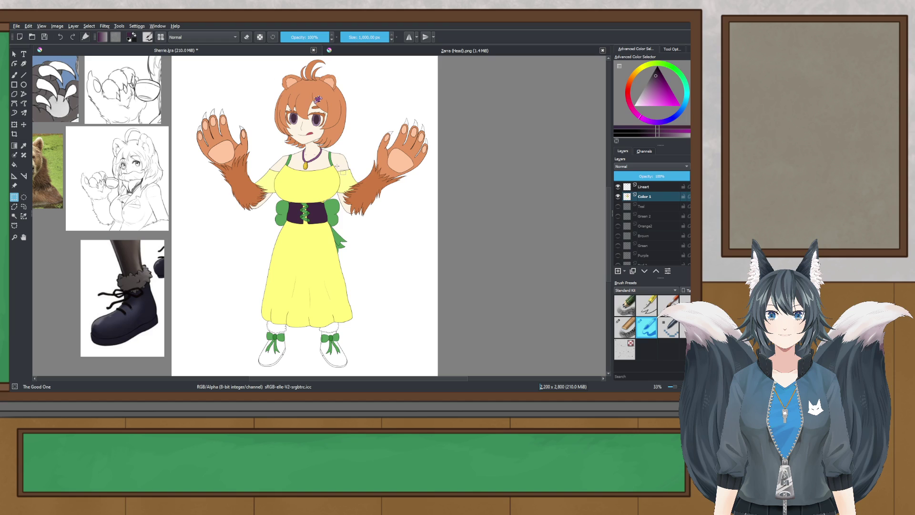
scroll(338, 167, "up", 2)
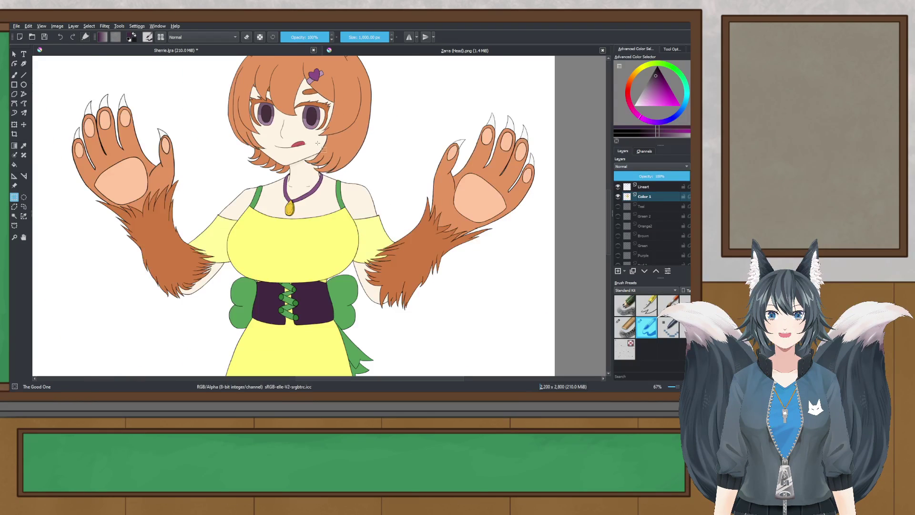
left_click_drag(315, 192, 303, 205)
left_click_drag(303, 250, 280, 142)
scroll(278, 144, "down", 1)
left_click_drag(270, 181, 270, 260)
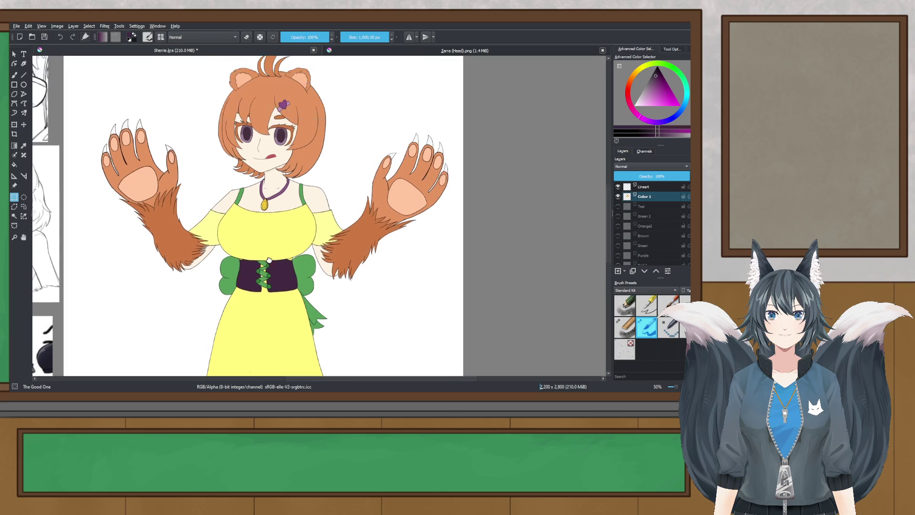
scroll(229, 200, "up", 6)
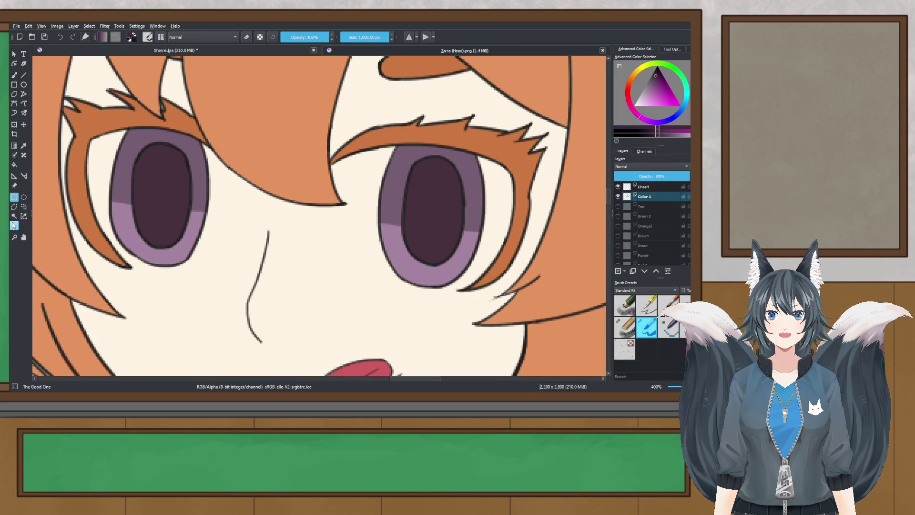
left_click(14, 217)
left_click(423, 193)
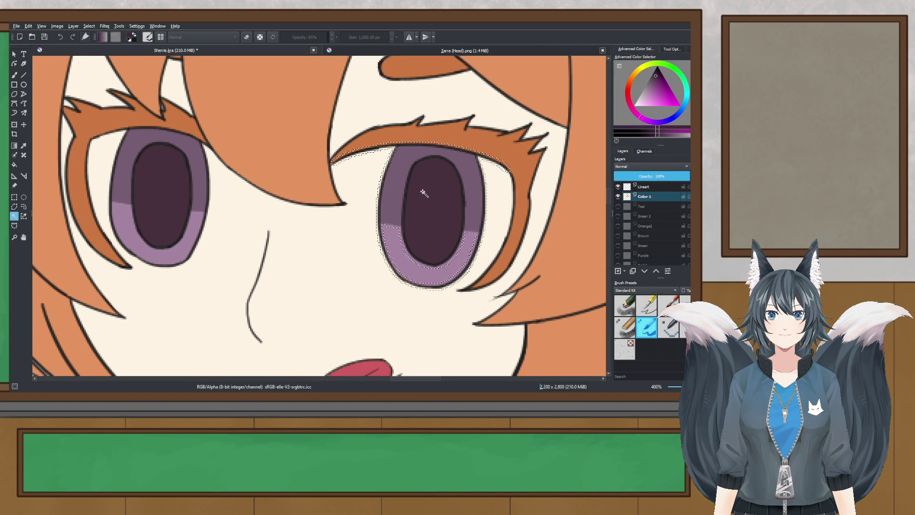
left_click(13, 197)
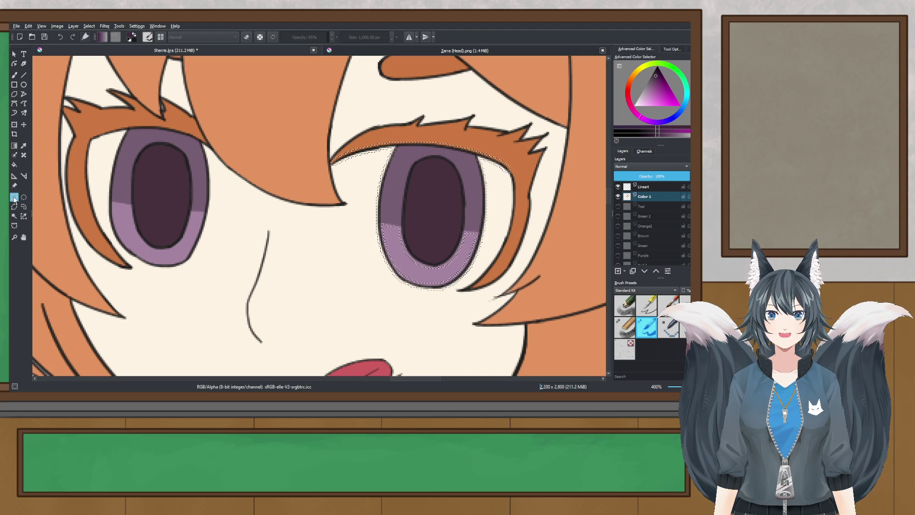
scroll(264, 173, "down", 6)
scroll(264, 173, "down", 5)
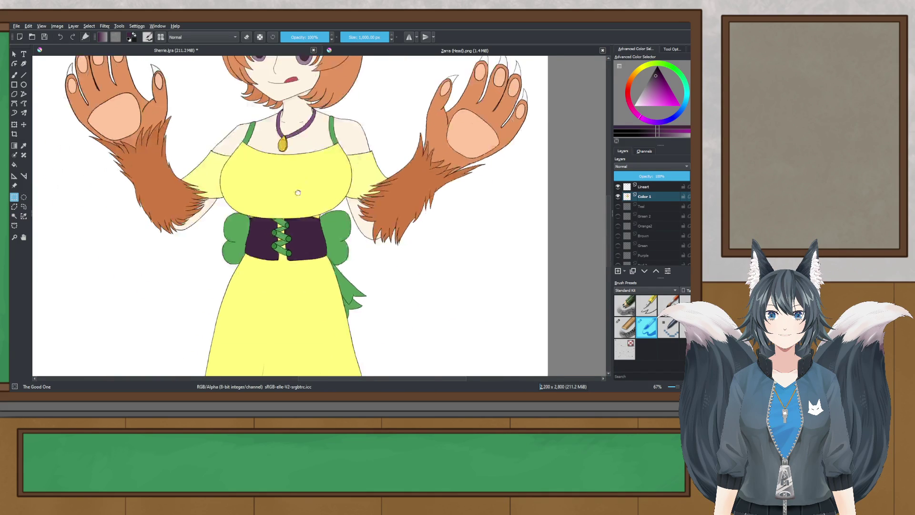
- Clear both corset panels beside the lacing, refill them with a slightly lighter dark purple, and deselect them
scroll(289, 211, "down", 1)
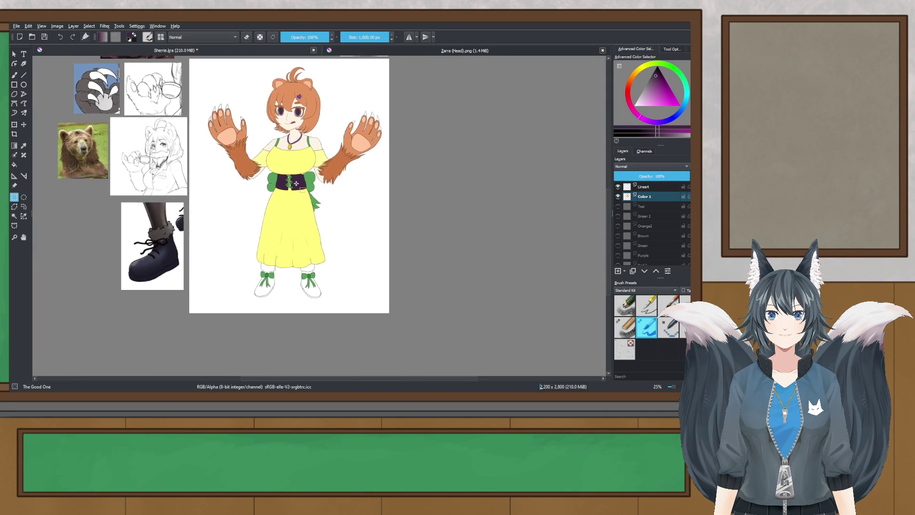
scroll(353, 179, "up", 2)
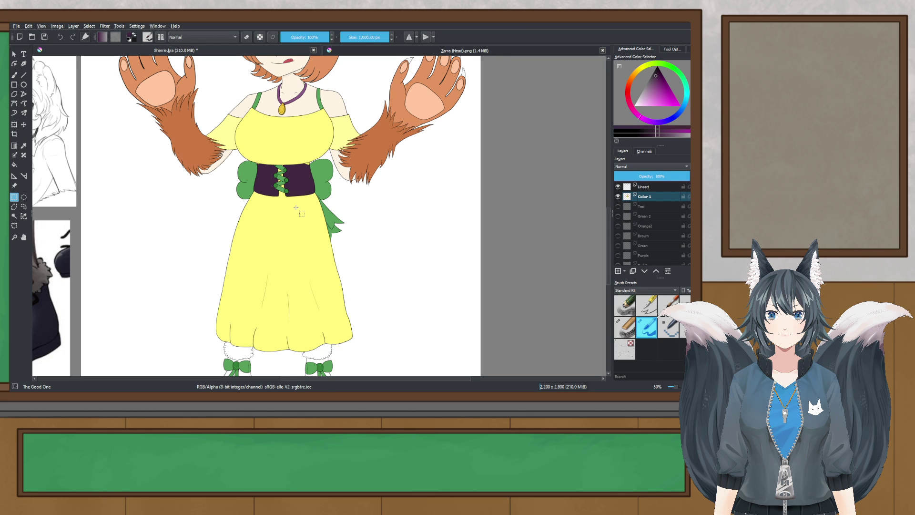
scroll(296, 207, "down", 2)
left_click_drag(295, 209, 292, 215)
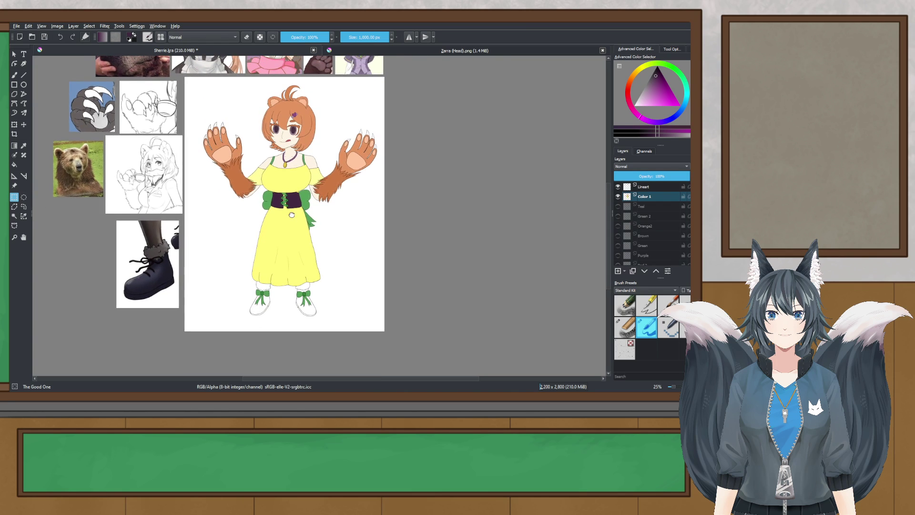
scroll(291, 215, "up", 5)
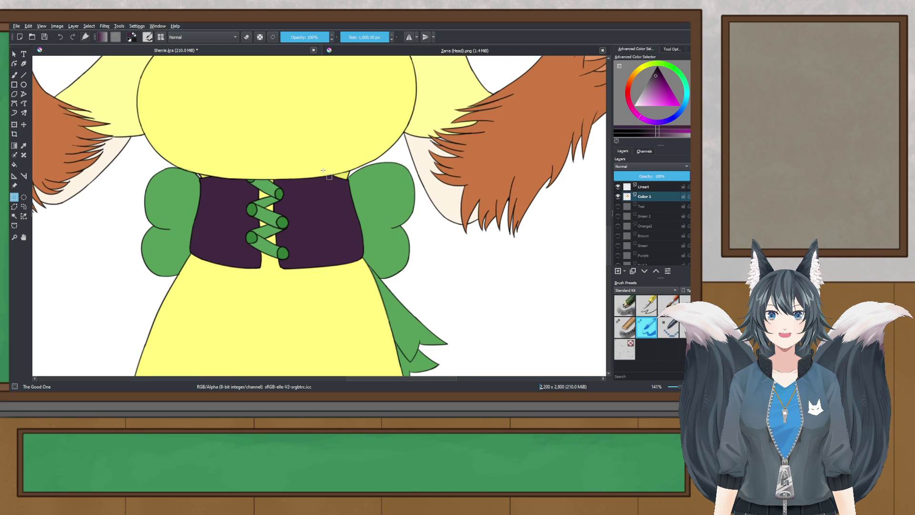
left_click(324, 170)
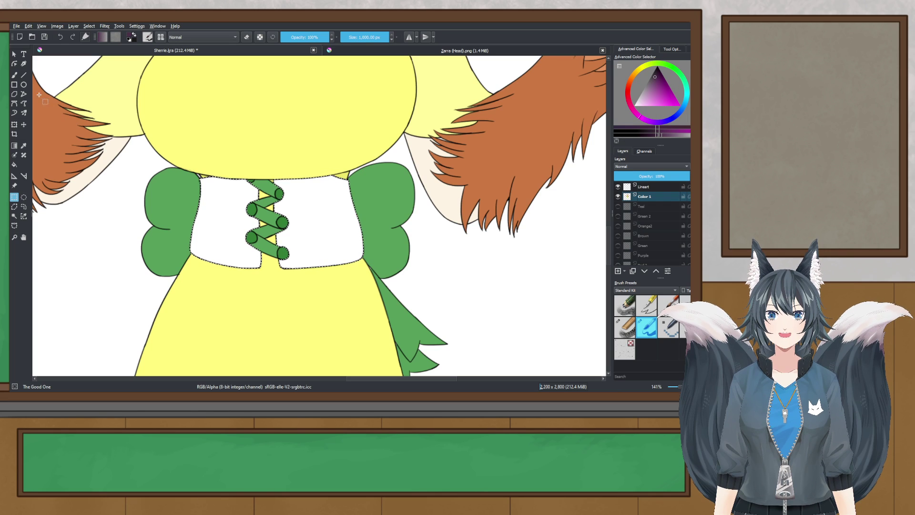
left_click(223, 186)
scroll(221, 187, "down", 5)
scroll(203, 215, "up", 2)
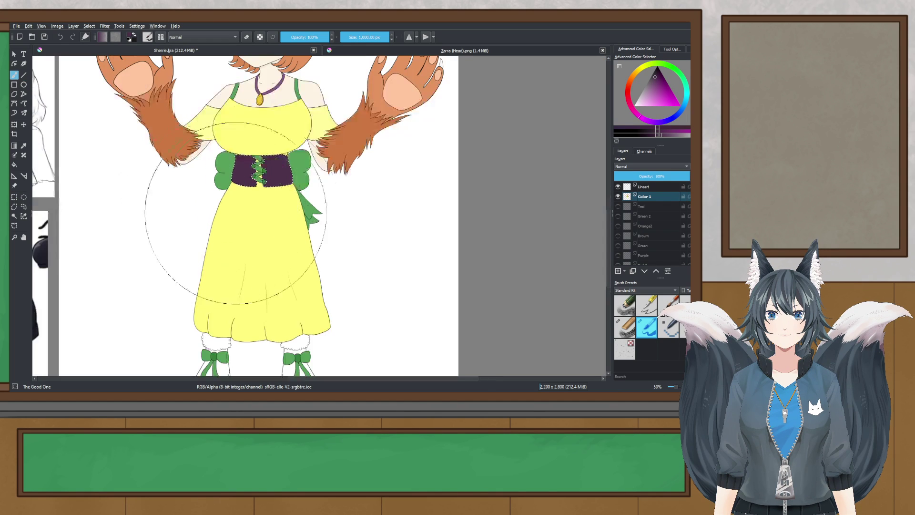
left_click(14, 197)
left_click(221, 222)
- Clear the corset panels again and fill them with a lighter, muted purple
scroll(220, 222, "down", 2)
left_click_drag(258, 244, 329, 255)
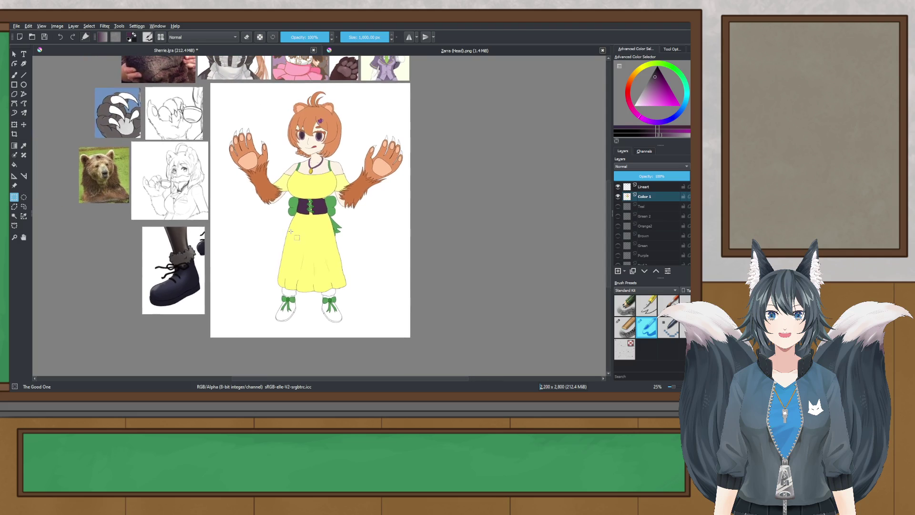
scroll(330, 255, "up", 1)
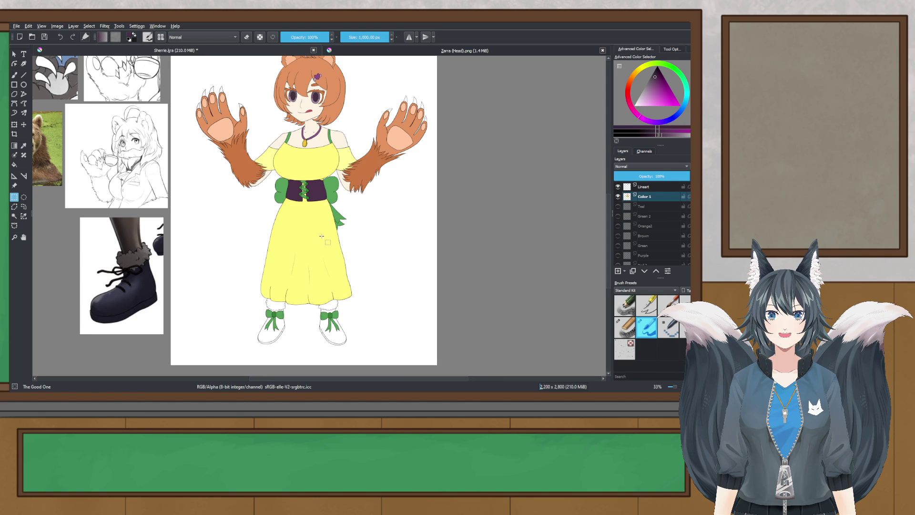
scroll(326, 230, "down", 1)
scroll(253, 184, "up", 7)
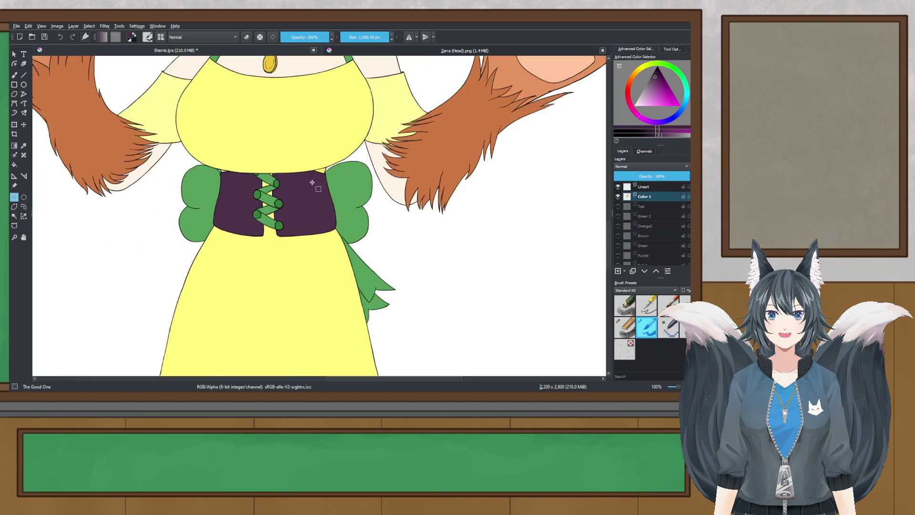
key("Delete")
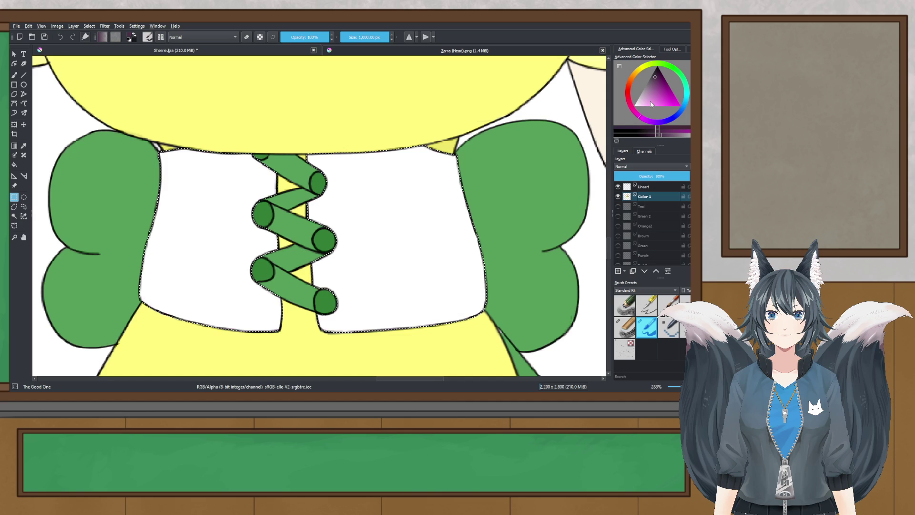
left_click_drag(661, 137, 663, 137)
left_click(17, 76)
left_click(334, 196)
scroll(334, 197, "down", 6)
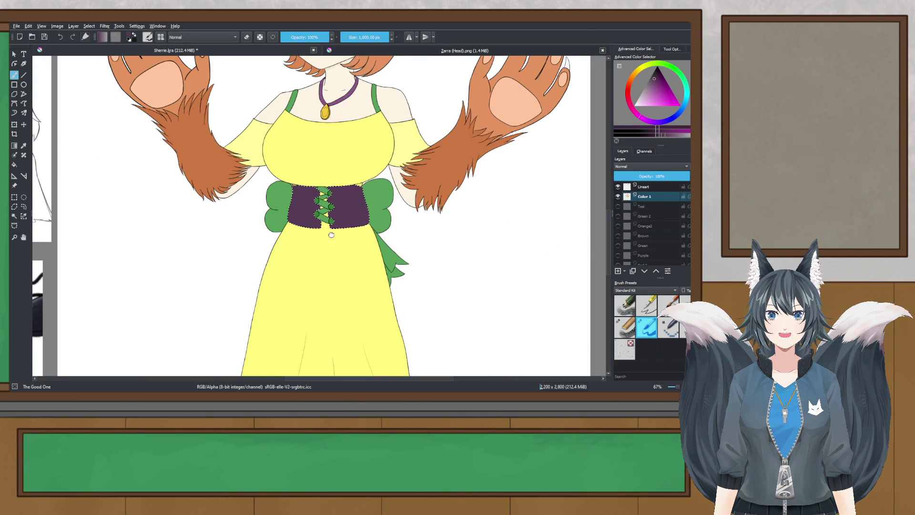
scroll(310, 205, "down", 2)
scroll(312, 234, "up", 2)
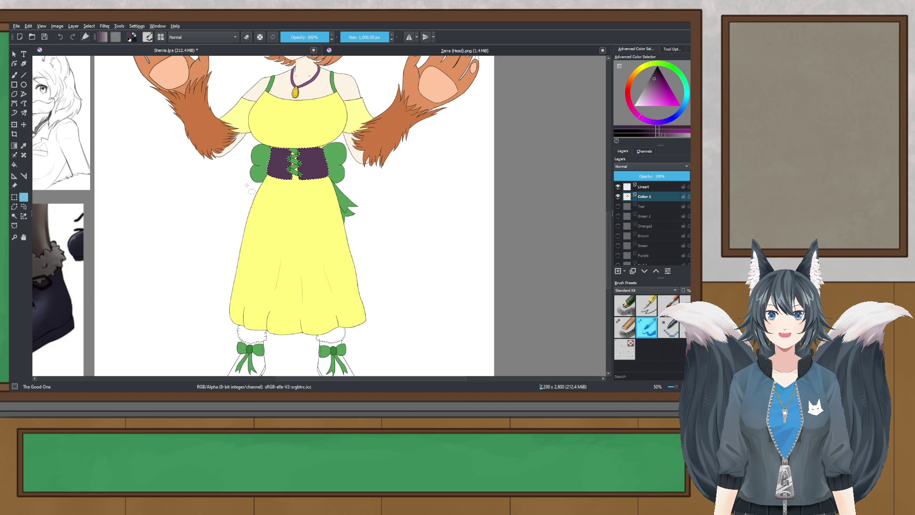
- Replace the corset panels' fill with a muted dark plum and deselect them
scroll(246, 185, "down", 1)
mouse_move(290, 330)
left_mouse_down()
mouse_move(297, 261)
mouse_move(306, 335)
left_mouse_up()
scroll(296, 262, "up", 2)
scroll(297, 262, "down", 2)
scroll(297, 272, "up", 1)
scroll(296, 274, "down", 1)
left_click_drag(296, 273, 297, 297)
scroll(333, 197, "up", 5)
key("Delete")
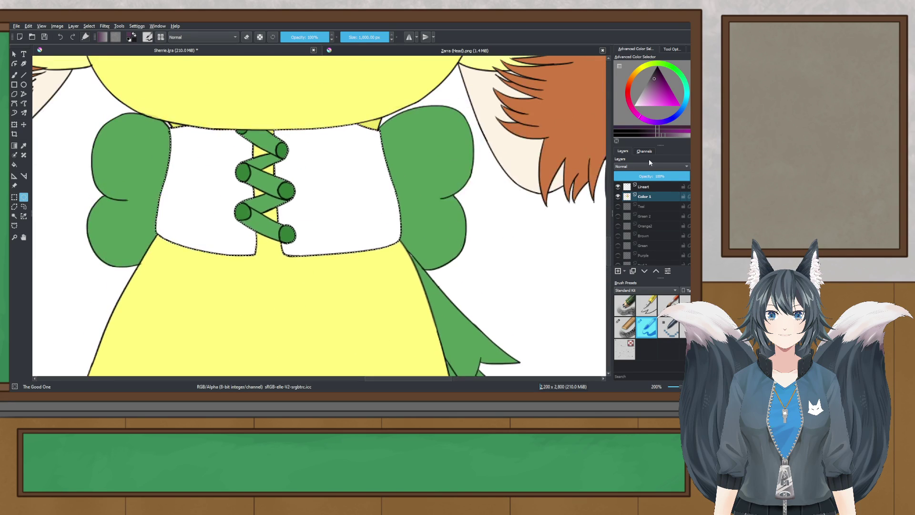
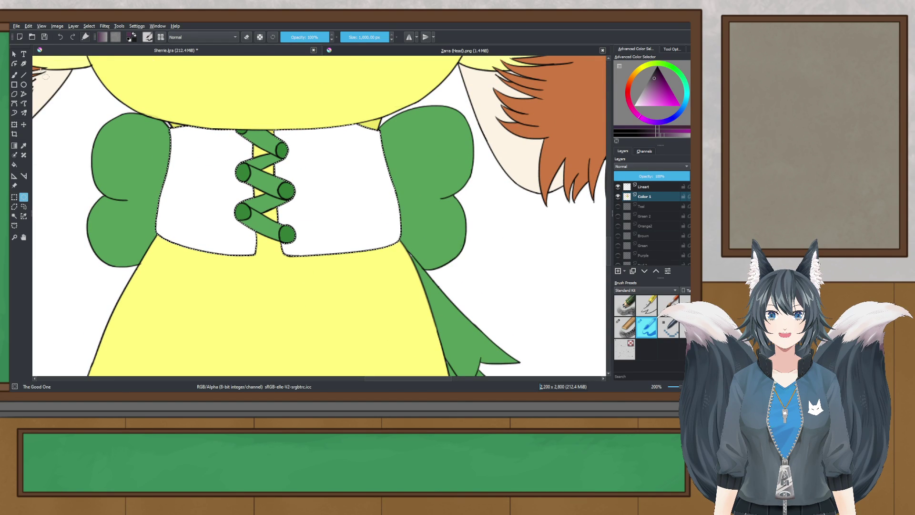
left_click(271, 157)
scroll(271, 157, "down", 4)
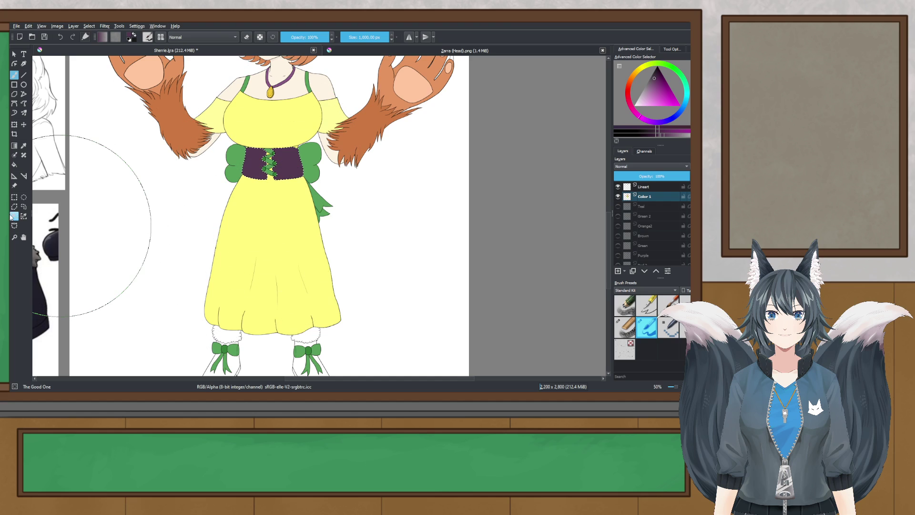
left_click(259, 201)
- Select the white uppers of both shoes around the green bows, fill them with the corset's dark plum, and deselect them
scroll(259, 200, "down", 1)
left_click_drag(258, 199, 308, 115)
scroll(313, 217, "up", 4)
left_click_drag(293, 213, 285, 226)
left_click(15, 217)
scroll(164, 194, "up", 2)
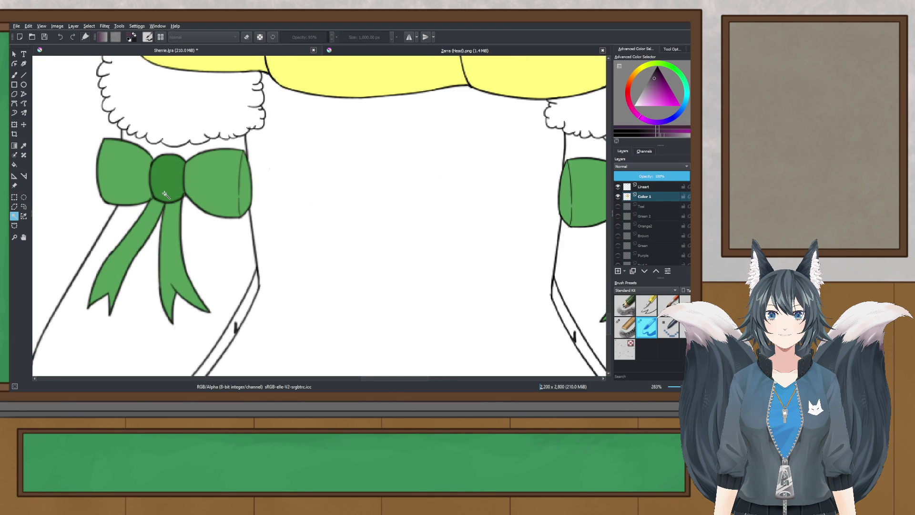
scroll(321, 183, "down", 3)
left_click_drag(321, 183, 284, 192)
scroll(234, 197, "up", 1)
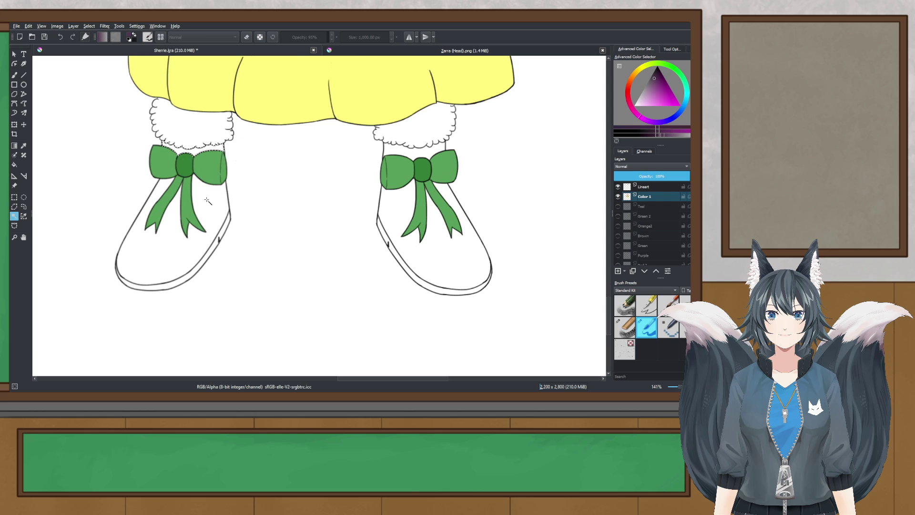
left_click(14, 75)
left_click(287, 217)
scroll(287, 217, "down", 1)
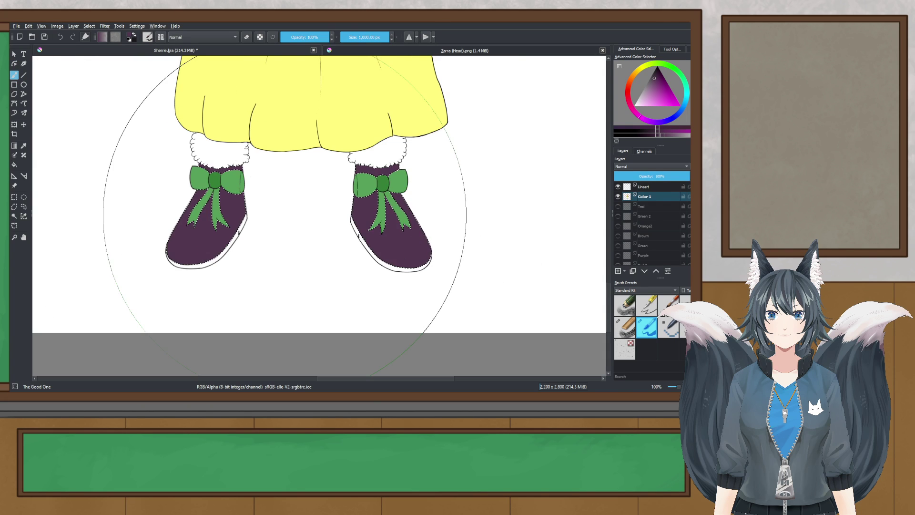
left_click_drag(276, 214, 298, 225)
left_click(15, 197)
left_click(272, 209)
scroll(272, 209, "down", 3)
scroll(288, 251, "up", 5)
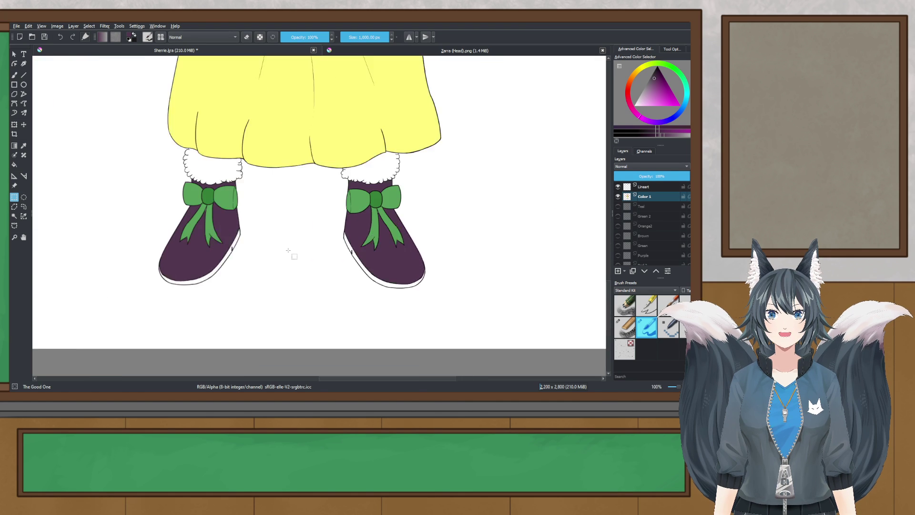
scroll(149, 184, "down", 1)
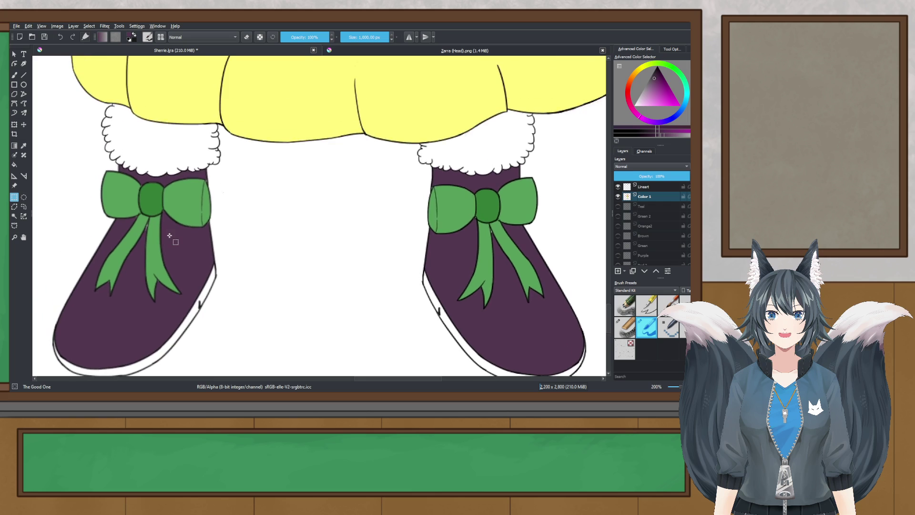
scroll(179, 237, "down", 3)
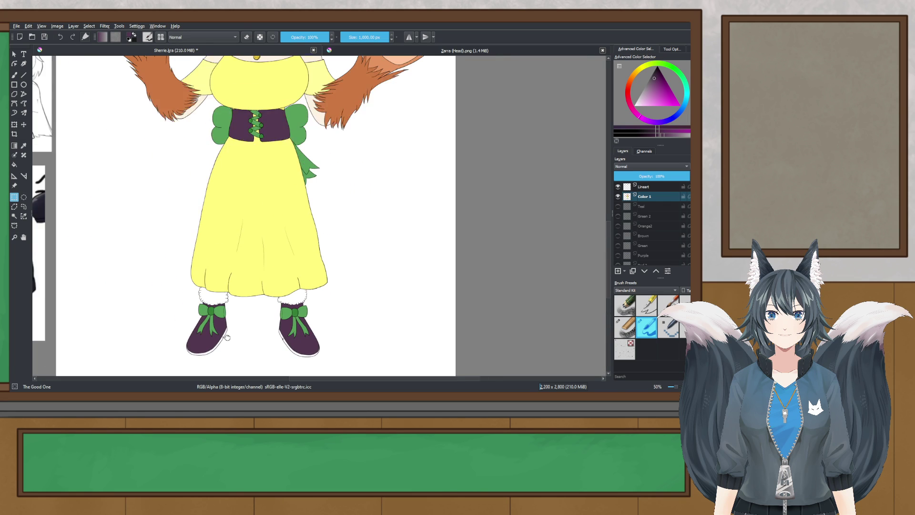
scroll(235, 240, "down", 2)
scroll(262, 240, "up", 4)
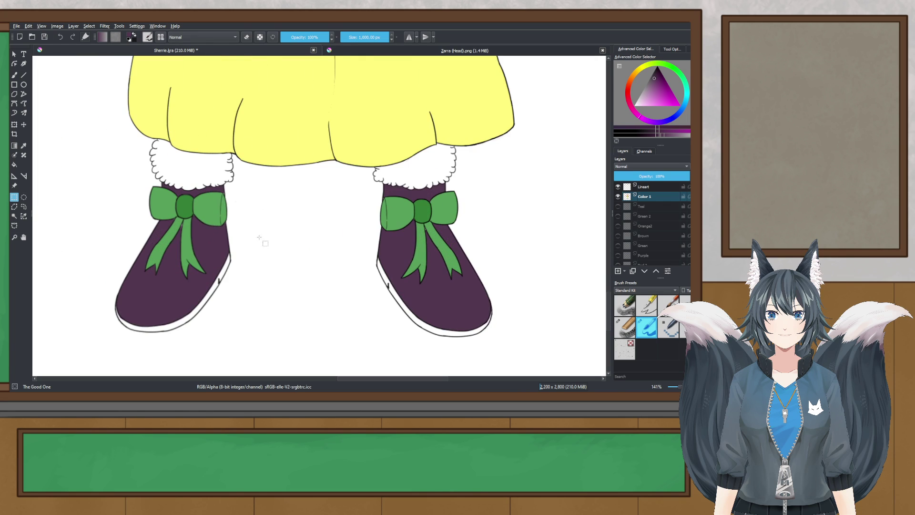
- Select the white soles of both shoes for filling with a slightly lighter plum
left_click(669, 135)
scroll(128, 297, "up", 1)
left_click_drag(128, 297, 203, 260)
left_click(14, 216)
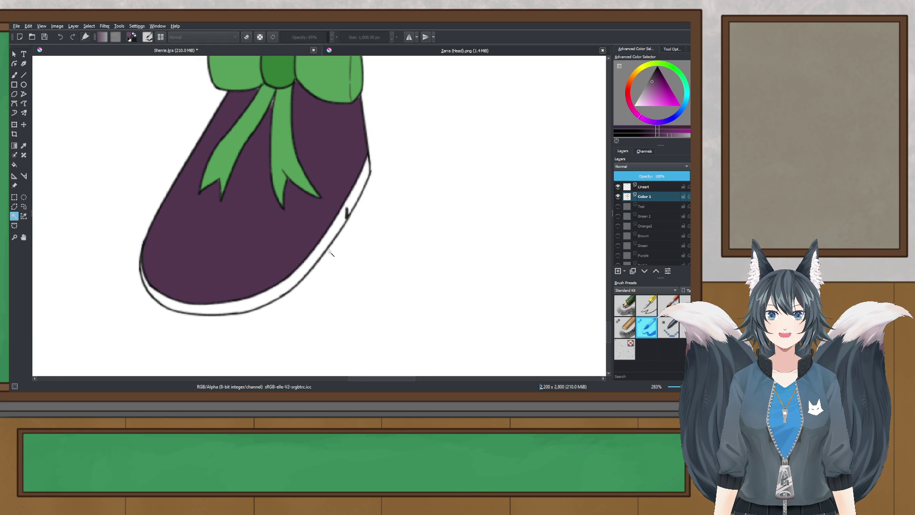
left_click(330, 237)
scroll(361, 250, "down", 1)
left_click_drag(363, 250, 257, 262)
scroll(434, 260, "up", 1)
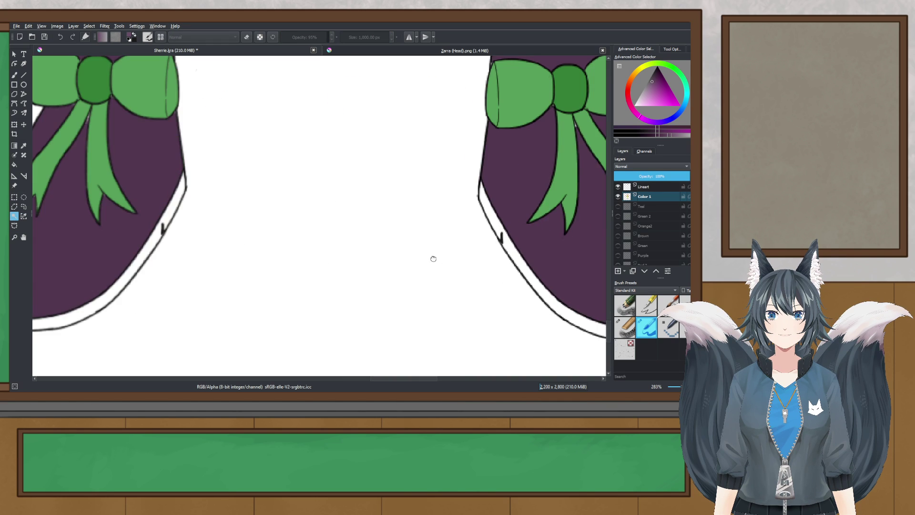
left_click_drag(434, 260, 356, 268)
- Try filling the selected shoe soles with a slightly lighter plum, and undo the fill
scroll(441, 265, "down", 2)
key("b")
left_click(276, 249)
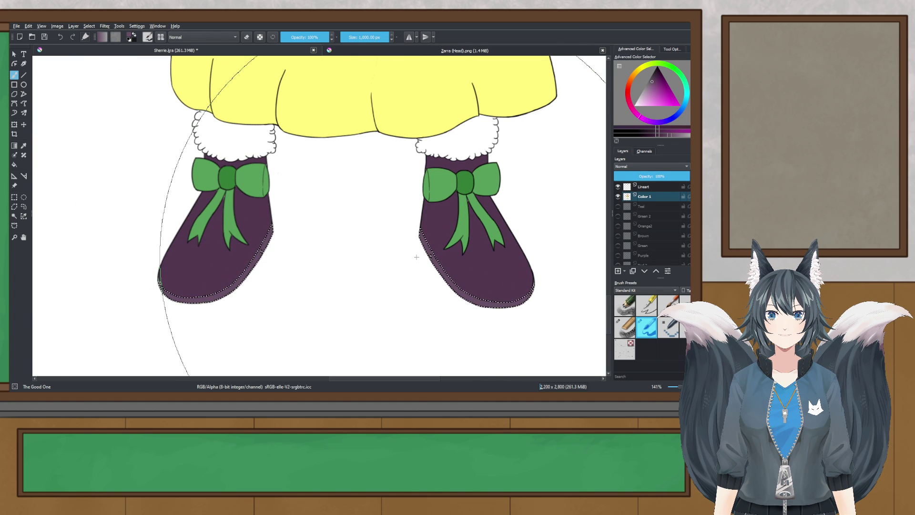
scroll(376, 270, "up", 2)
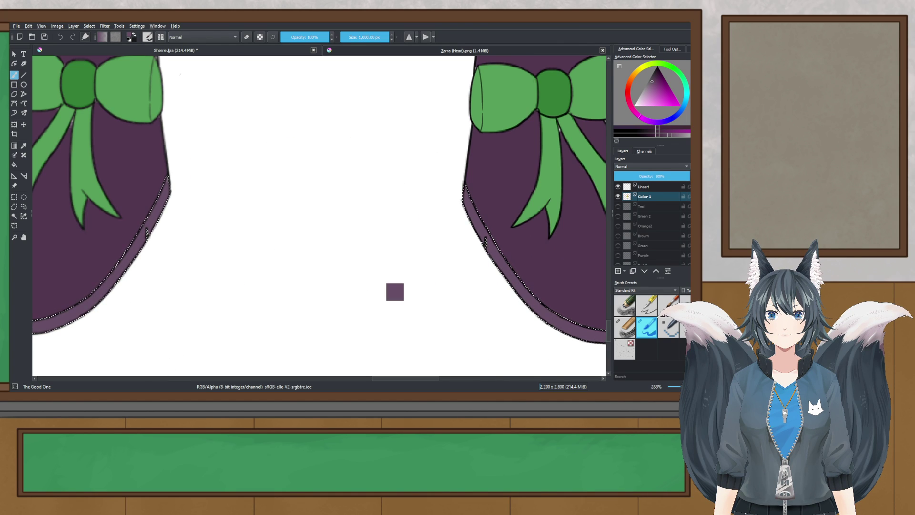
key("ctrl+z")
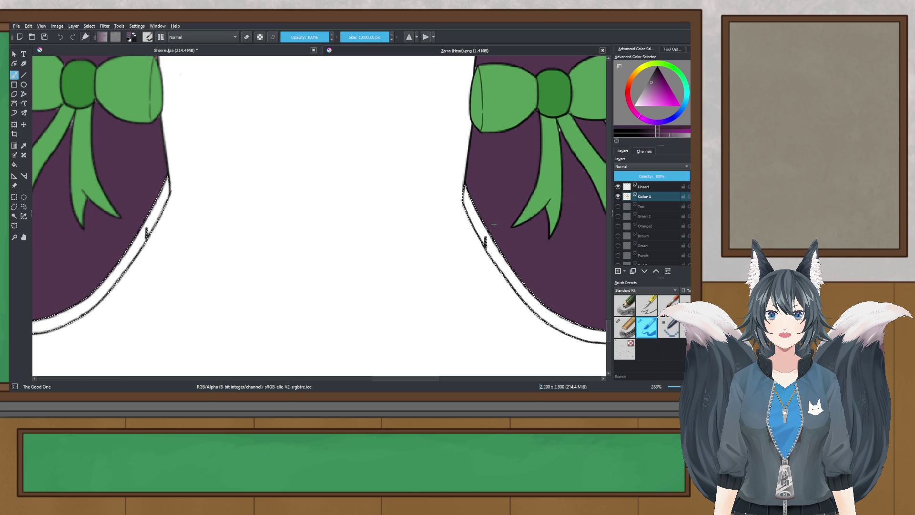
- Try another muted plum on both shoe soles, judge it on the whole figure, and undo back to the unfilled selection
left_click(448, 237)
scroll(62, 222, "down", 1)
left_click_drag(138, 229, 197, 230)
left_click(13, 208)
left_click(14, 198)
left_click(219, 185)
scroll(220, 185, "down", 2)
left_click_drag(240, 202, 289, 247)
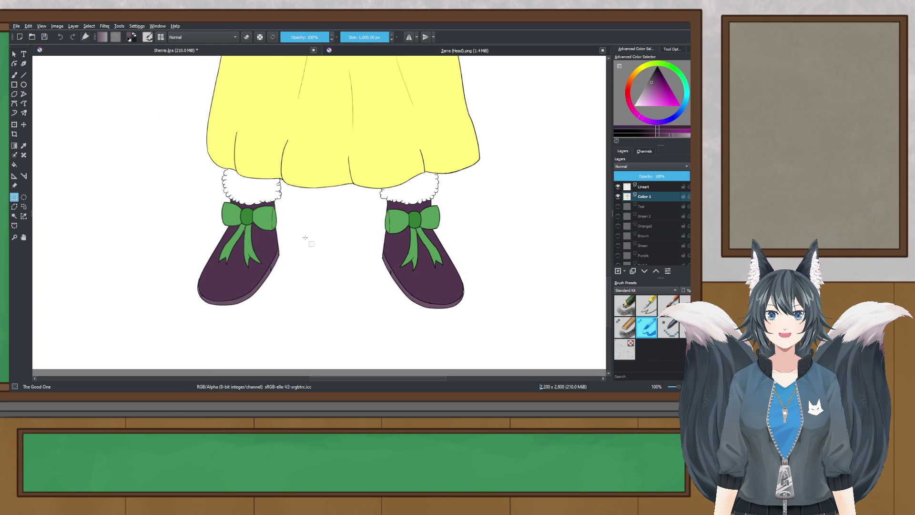
scroll(305, 237, "down", 2)
left_click_drag(301, 289, 311, 352)
scroll(328, 141, "down", 1)
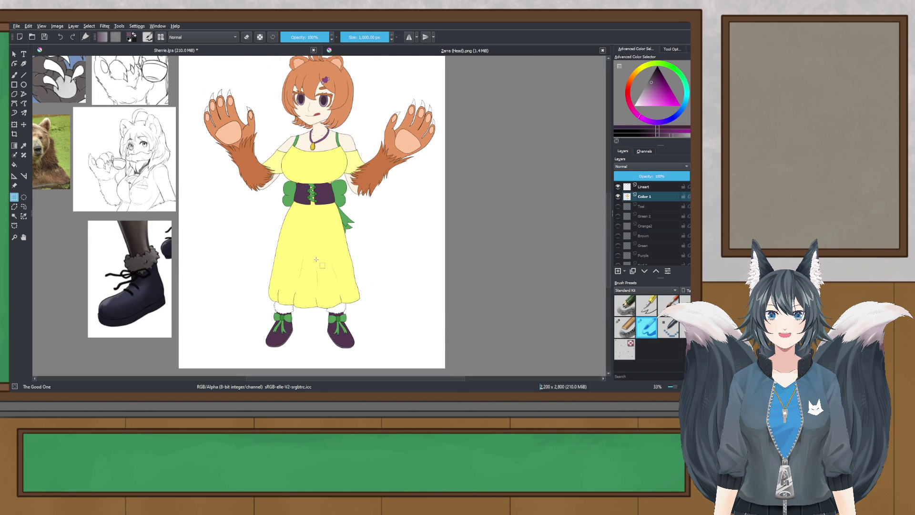
scroll(309, 250, "down", 1)
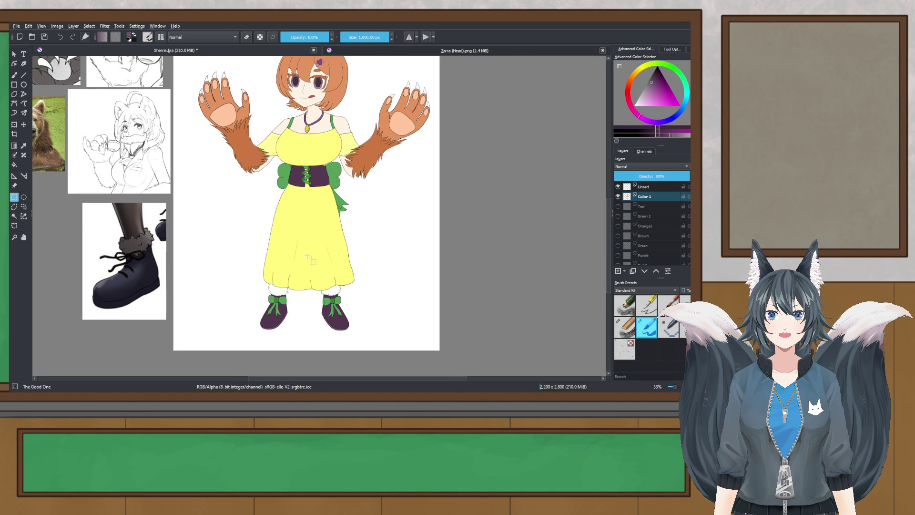
scroll(304, 359, "up", 5)
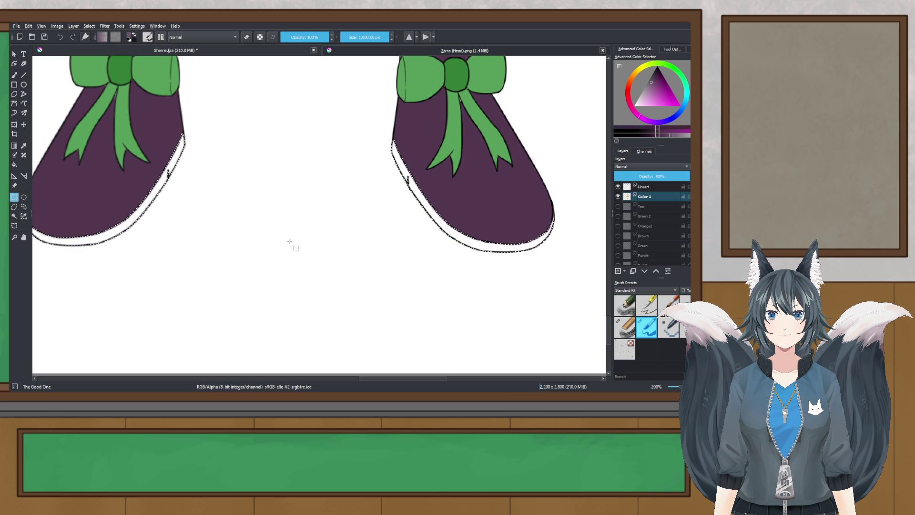
- Fill the selected soles of both shoes with a lighter, greyed plum and deselect them
scroll(282, 234, "down", 1)
left_click(673, 136)
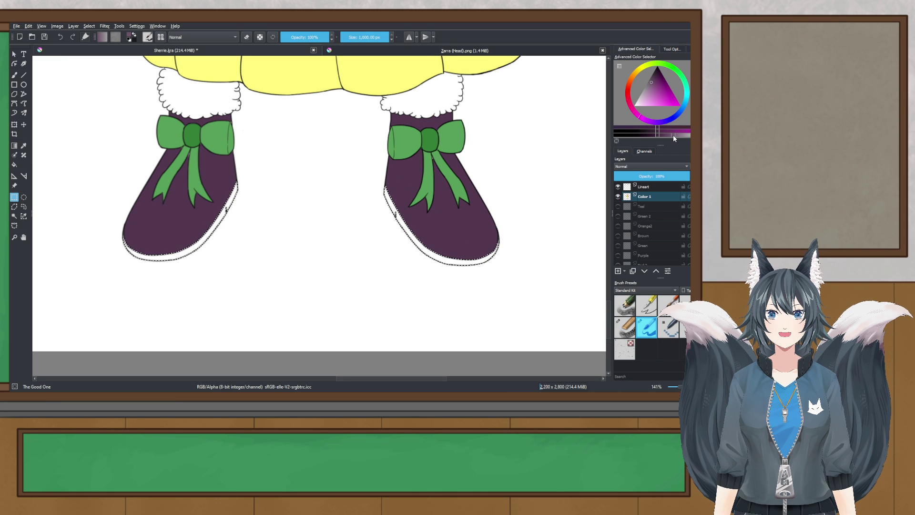
left_click(14, 75)
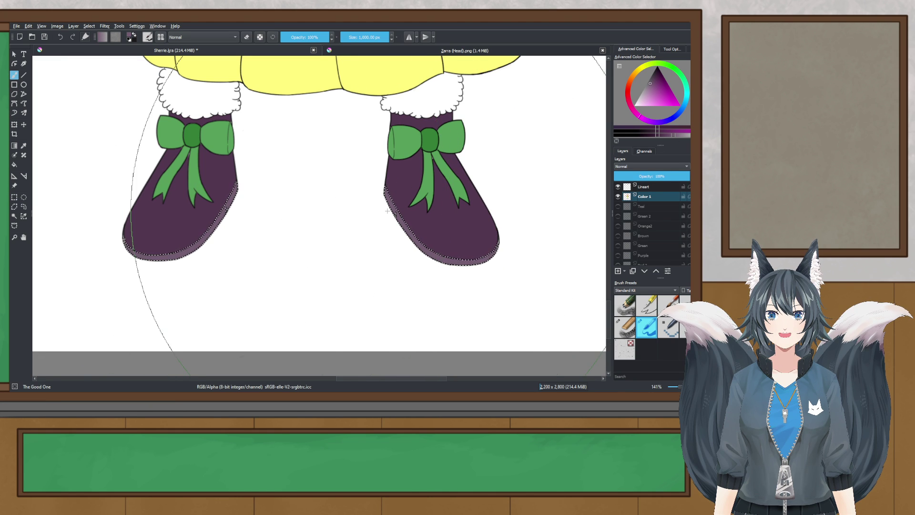
scroll(291, 220, "up", 1)
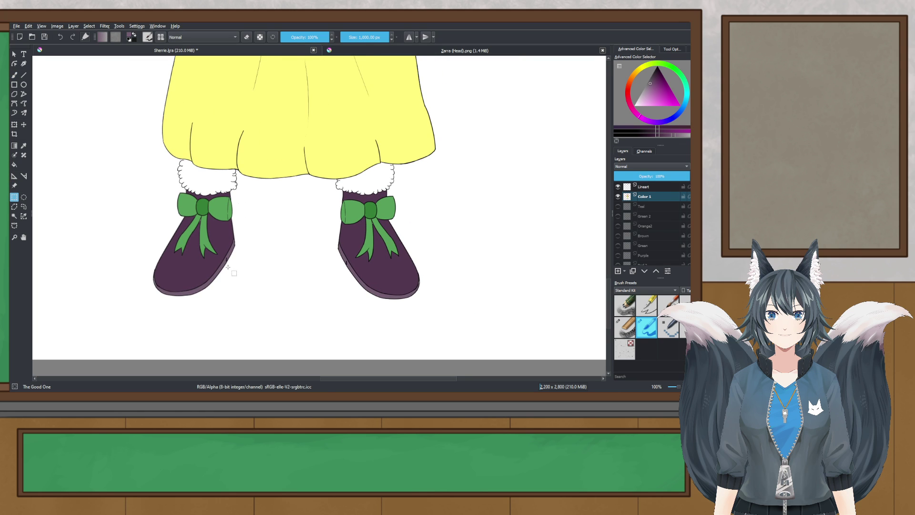
- Select the white fur cuffs above both shoes
scroll(208, 177, "up", 1)
left_click(14, 226)
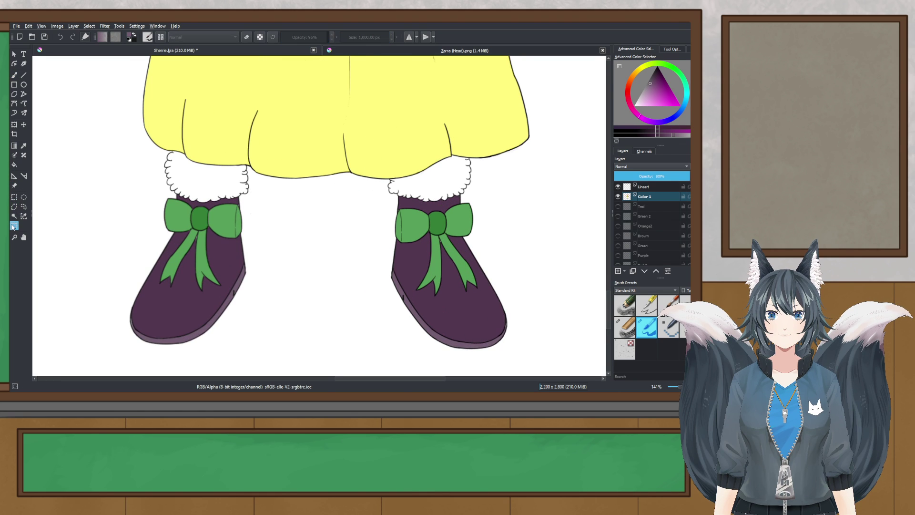
scroll(433, 189, "up", 1)
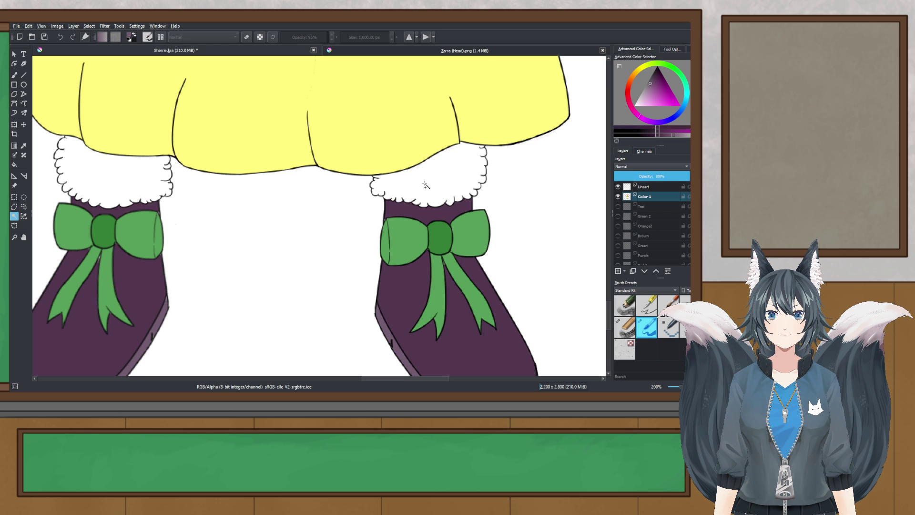
left_click(15, 75)
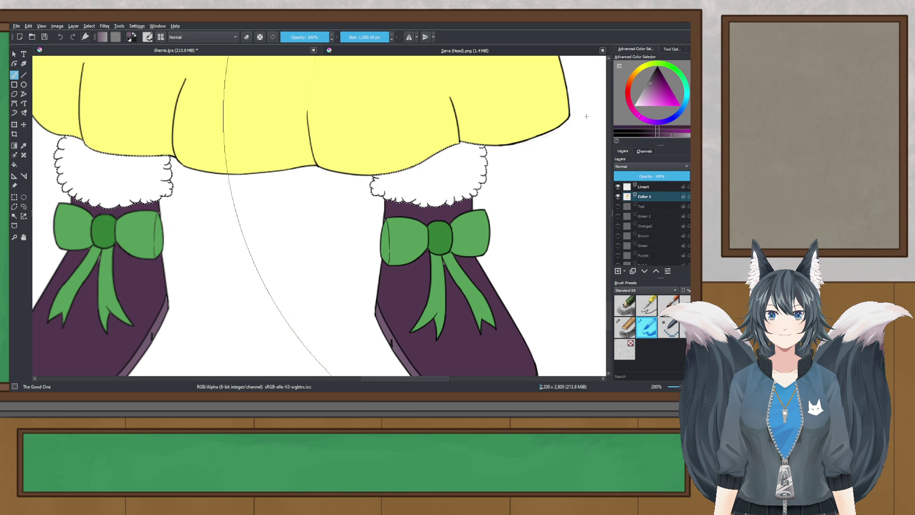
- Try a greyish purple fill on both selected fur cuffs, and undo it
left_click(679, 136)
left_click(382, 150)
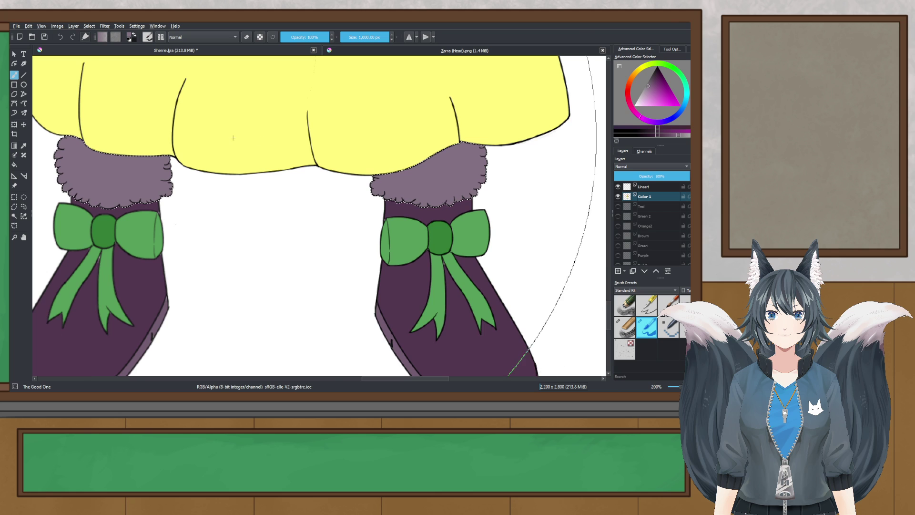
scroll(234, 138, "down", 2)
scroll(233, 137, "up", 1)
left_click_drag(233, 138, 250, 187)
scroll(252, 189, "up", 1)
key("ctrl+z")
- Try a paler tint on both fur cuffs, and undo that fill
left_click(685, 135)
left_click(257, 219)
scroll(258, 220, "down", 3)
scroll(257, 220, "up", 1)
key("ctrl+z")
- Fill both selected fur cuffs with a pale lilac and compare it with the whole figure
left_click(644, 96)
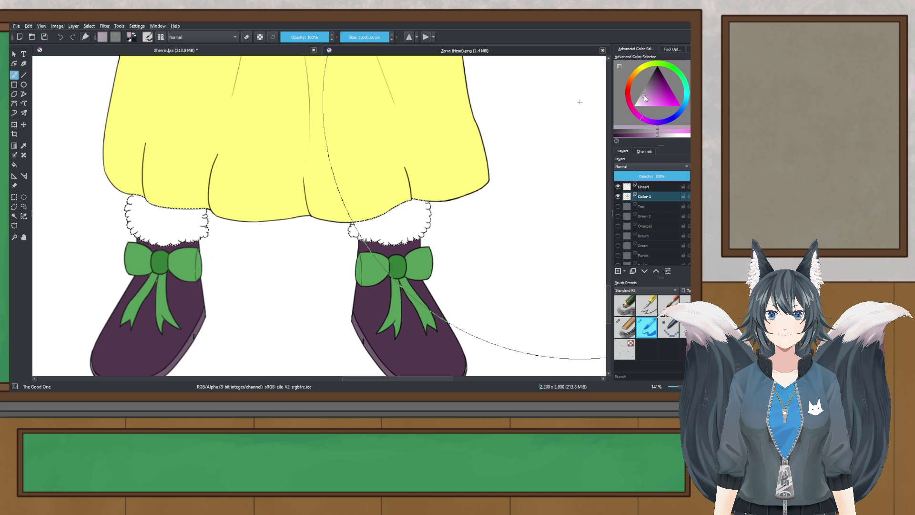
left_click(296, 200)
scroll(267, 191, "down", 2)
scroll(268, 188, "down", 3)
left_click_drag(275, 228, 274, 275)
scroll(281, 235, "up", 1)
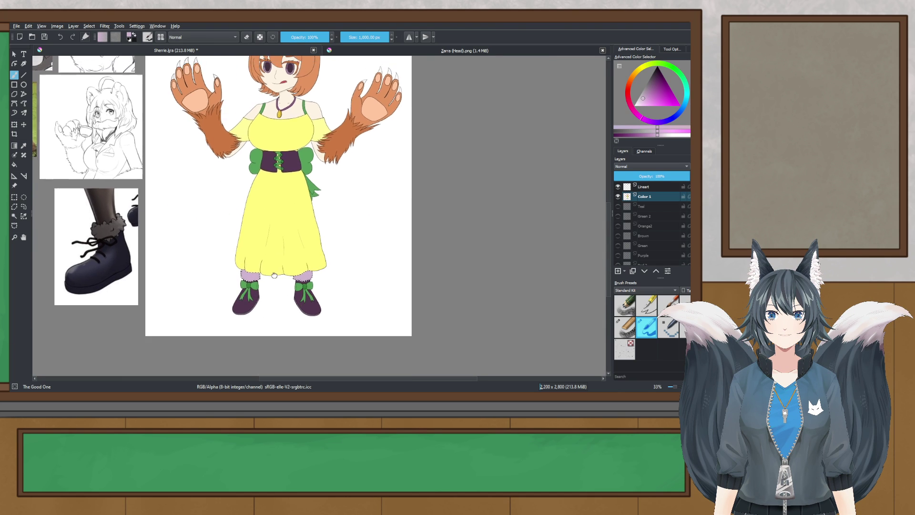
- Sample the lilac of the bar behind the heart hair clip, refill both fur cuffs with it, and deselect them
scroll(268, 109, "up", 6)
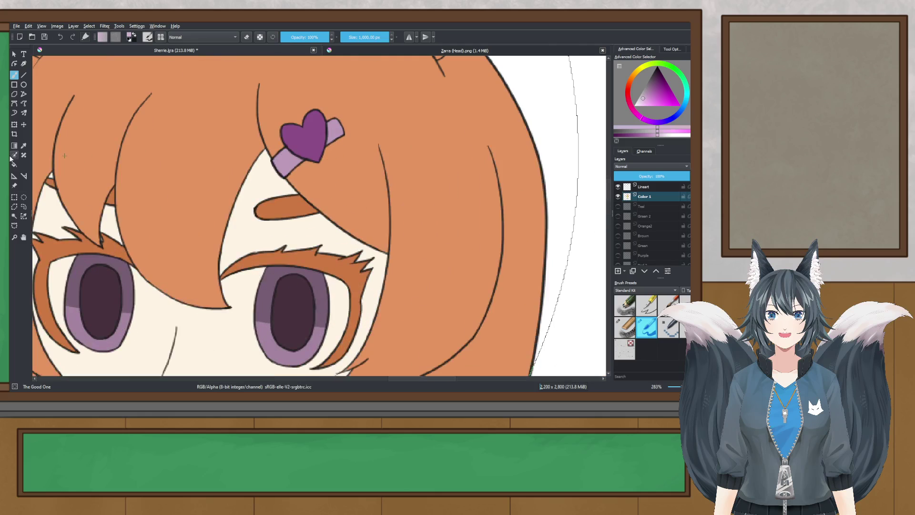
left_click(22, 146)
left_click(293, 156)
scroll(296, 143, "down", 8)
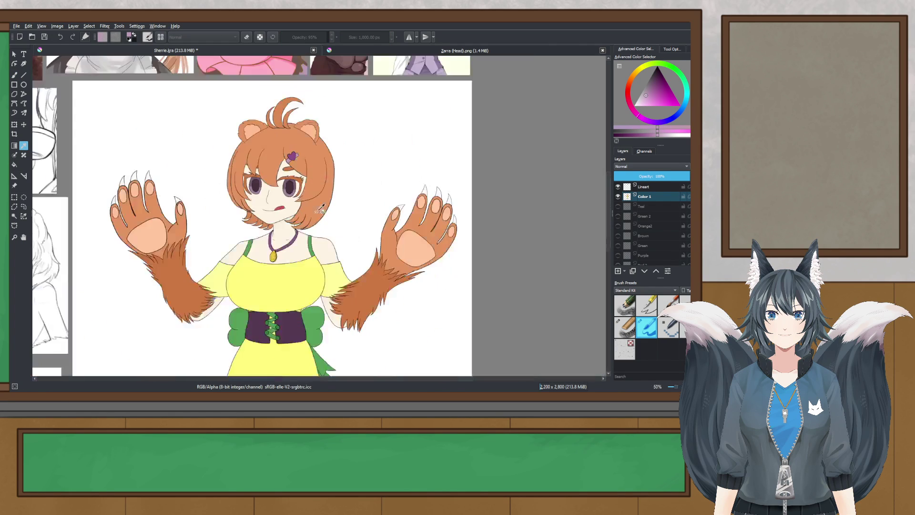
scroll(296, 142, "up", 6)
key("b")
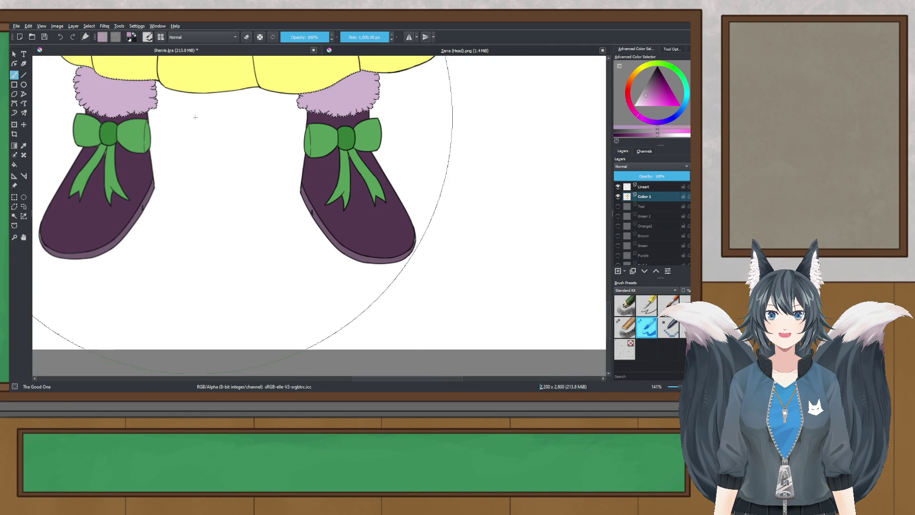
scroll(251, 142, "down", 4)
left_click(14, 197)
scroll(160, 165, "down", 2)
left_click_drag(160, 165, 242, 281)
left_click_drag(246, 242, 255, 272)
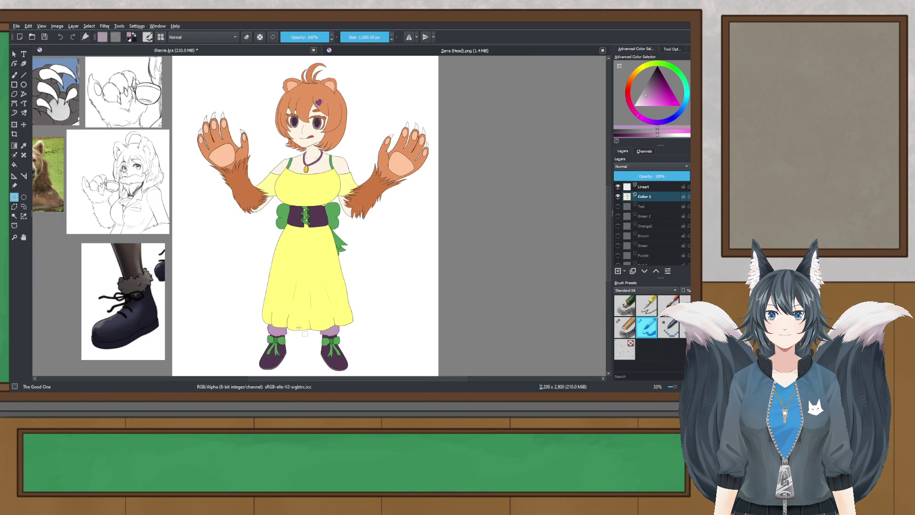
- Save the drawing with the newly colored shoes and cuffs
scroll(299, 328, "down", 2)
scroll(305, 310, "up", 5)
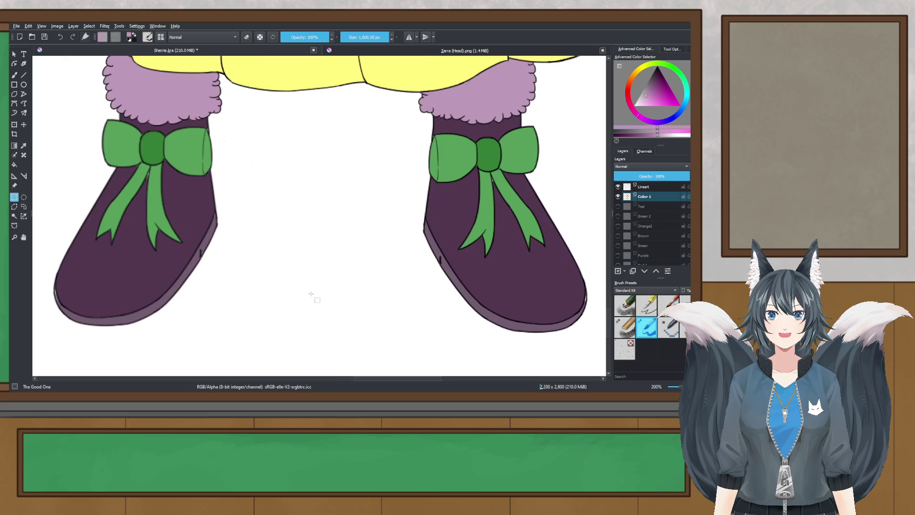
key("ctrl+s")
- Sample the shoe's dark plum, set the brush size to 2.01 px, and paint over the pale gap beside the left shoe's bow
key("p")
scroll(172, 136, "up", 2)
left_click(168, 112)
left_click(14, 75)
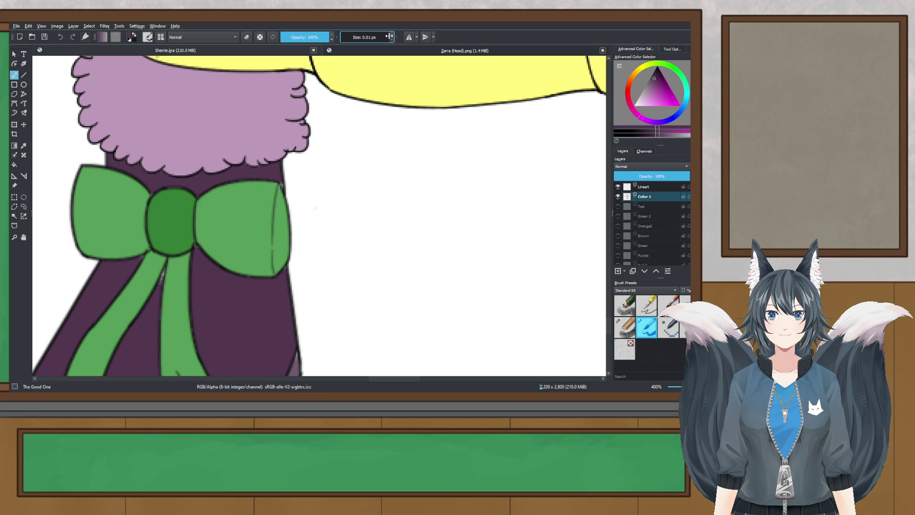
left_click(392, 34)
scroll(301, 151, "up", 5)
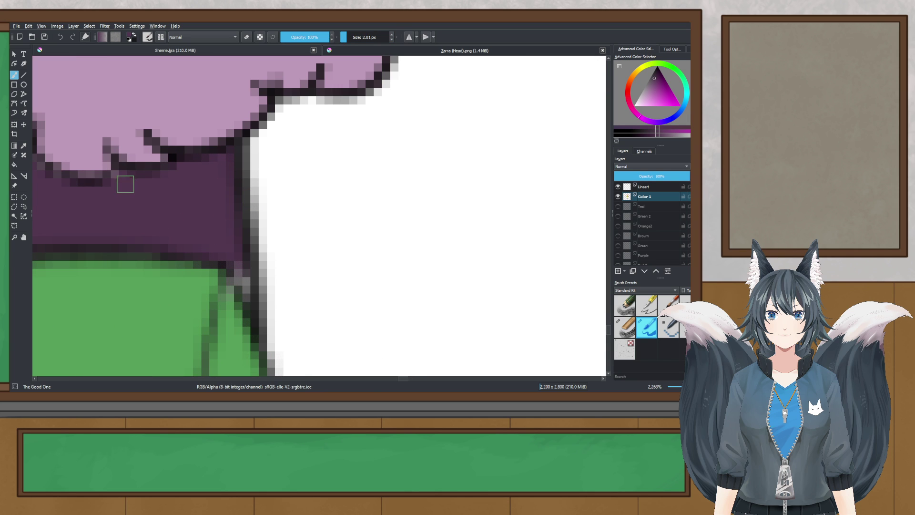
left_click_drag(242, 265, 253, 308)
- Paint the pale gap between the two ribbon tails below the left shoe's bow knot in dark plum
scroll(242, 255, "down", 3)
scroll(253, 267, "down", 1)
left_click_drag(253, 267, 481, 112)
scroll(278, 228, "up", 5)
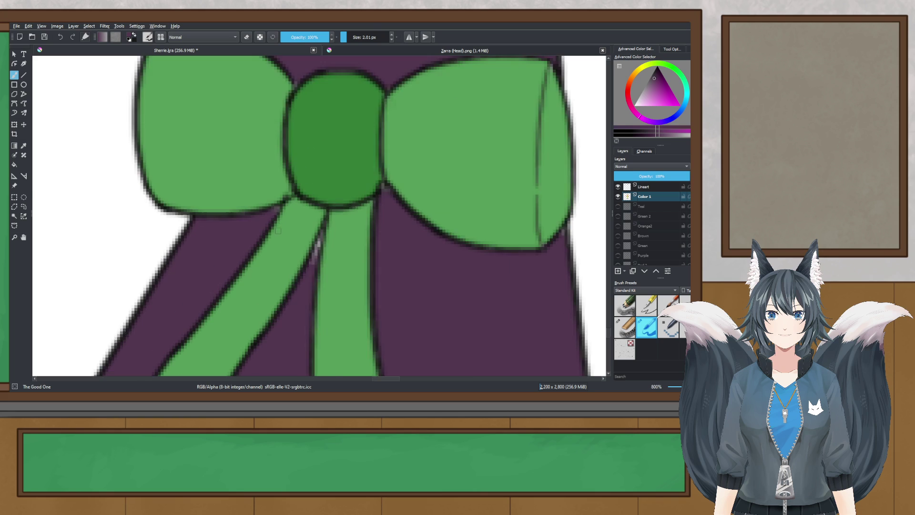
scroll(329, 186, "down", 4)
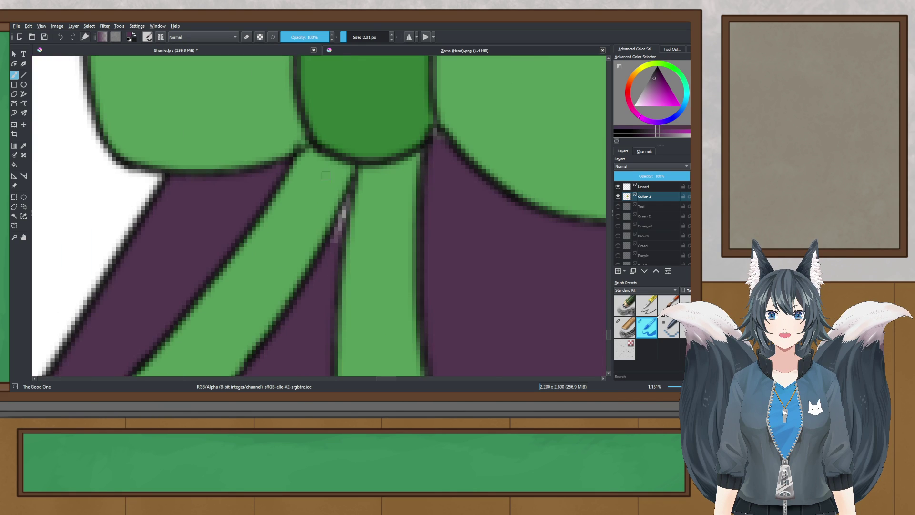
scroll(344, 207, "up", 3)
mouse_move(326, 179)
left_mouse_down()
mouse_move(301, 275)
mouse_move(335, 151)
left_mouse_up()
scroll(334, 152, "down", 4)
scroll(398, 146, "up", 5)
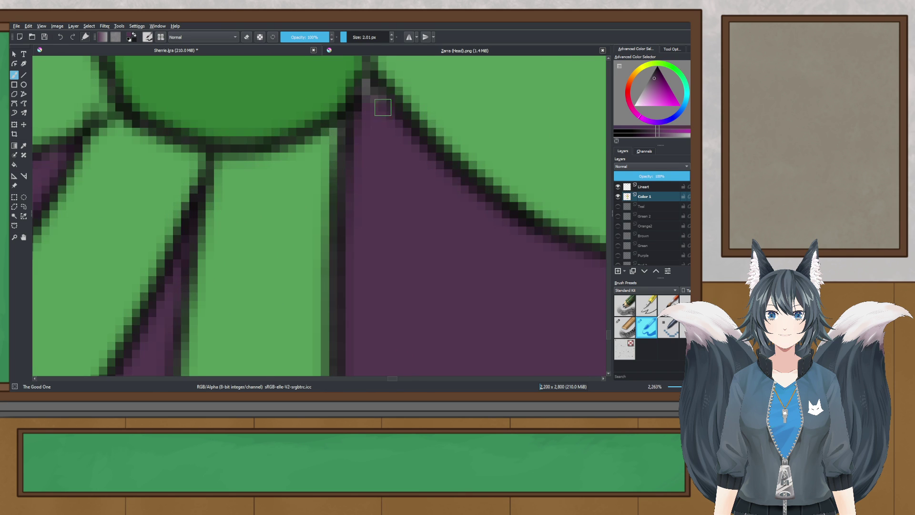
- Fill the pale gaps beside the left shoe's bow knot and under the right loop's outer edge with dark plum
left_click(307, 129)
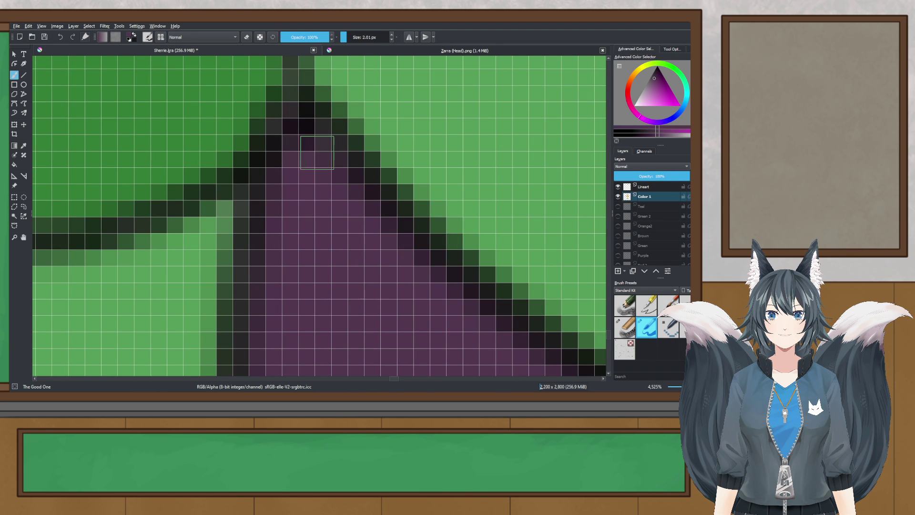
scroll(301, 117, "down", 4)
scroll(391, 145, "down", 2)
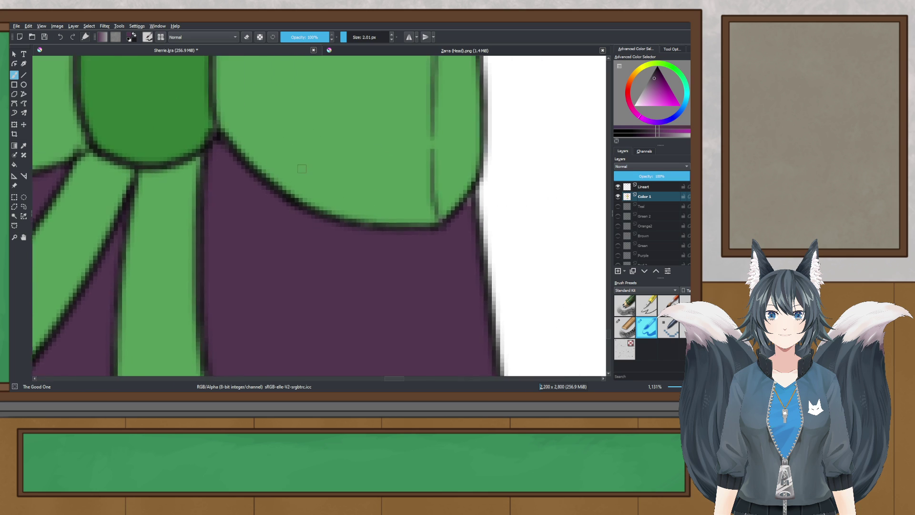
scroll(409, 189, "up", 5)
scroll(409, 189, "down", 7)
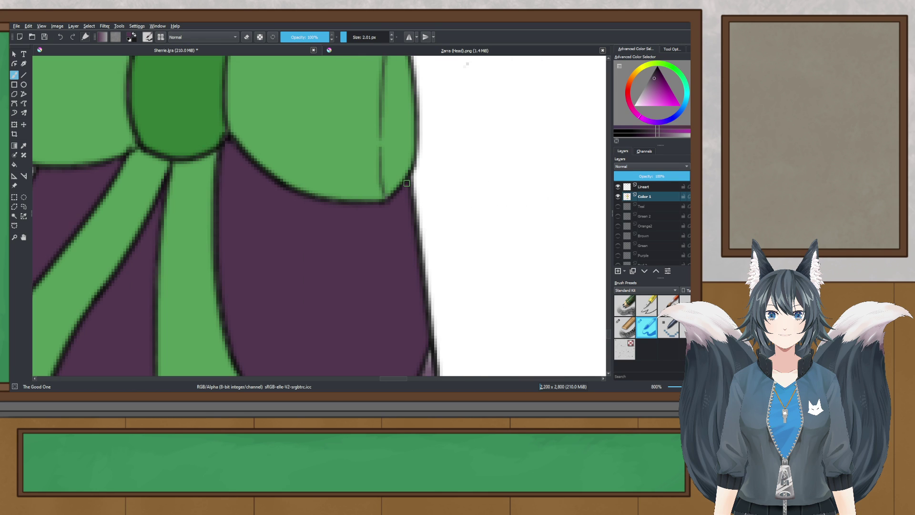
- Check the left shoe's ribbon tails and sole edge for remaining unfilled gaps
scroll(321, 272, "up", 3)
scroll(271, 180, "up", 4)
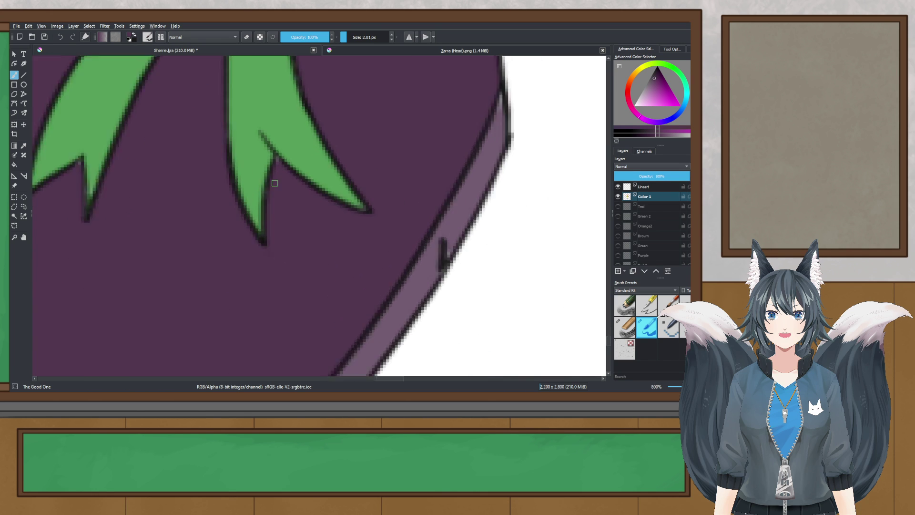
scroll(283, 116, "down", 3)
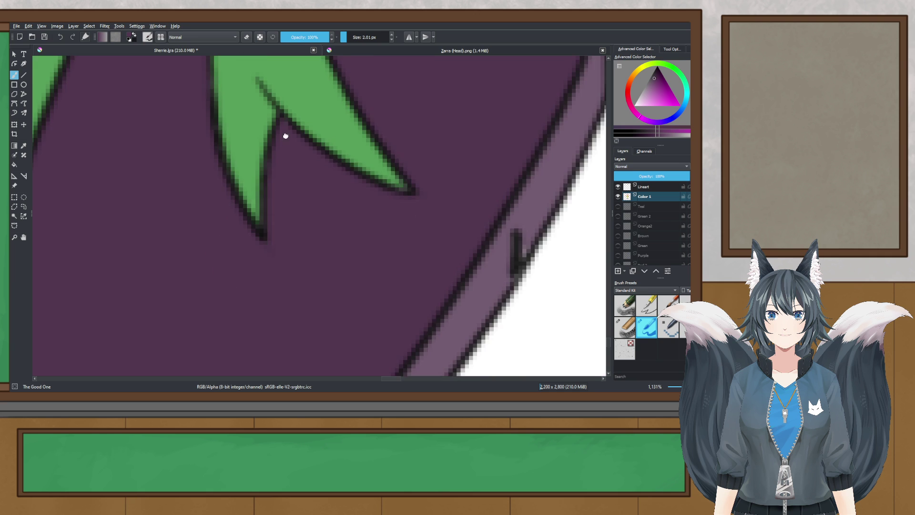
scroll(266, 179, "up", 3)
scroll(266, 285, "down", 6)
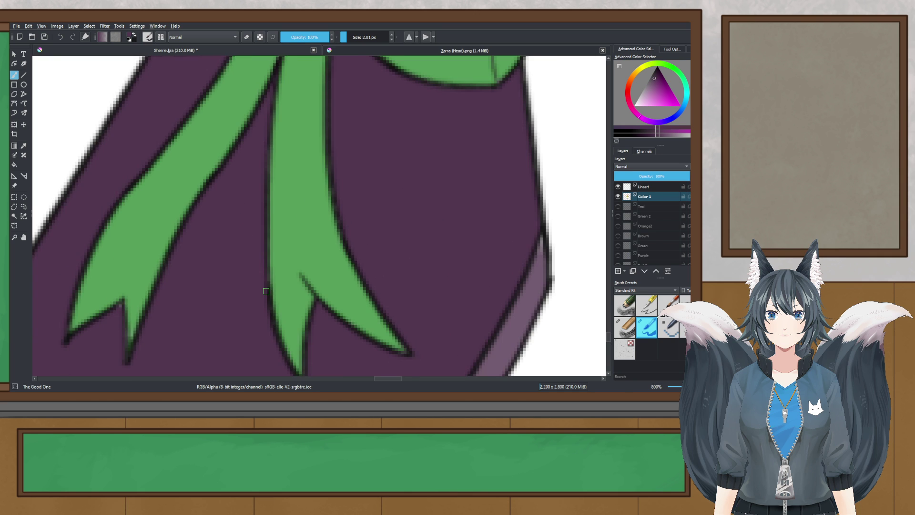
scroll(353, 184, "down", 3)
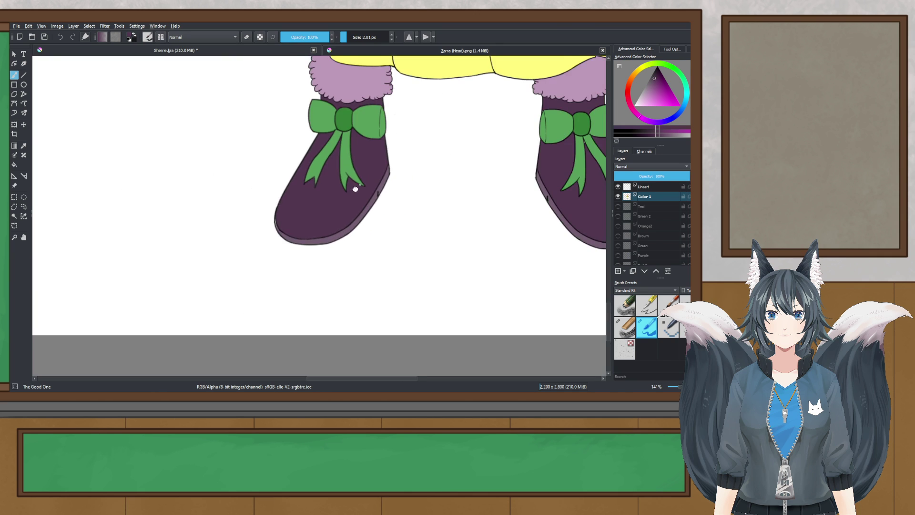
- Examine the right shoe's bow knot, ribbon tails, outer bow loop and fur cuff edge for remaining unfilled gaps
scroll(343, 164, "up", 6)
scroll(342, 164, "up", 2)
mouse_move(329, 184)
left_mouse_down()
mouse_move(339, 239)
mouse_move(334, 216)
mouse_move(349, 247)
left_mouse_up()
scroll(329, 167, "down", 4)
scroll(261, 129, "up", 3)
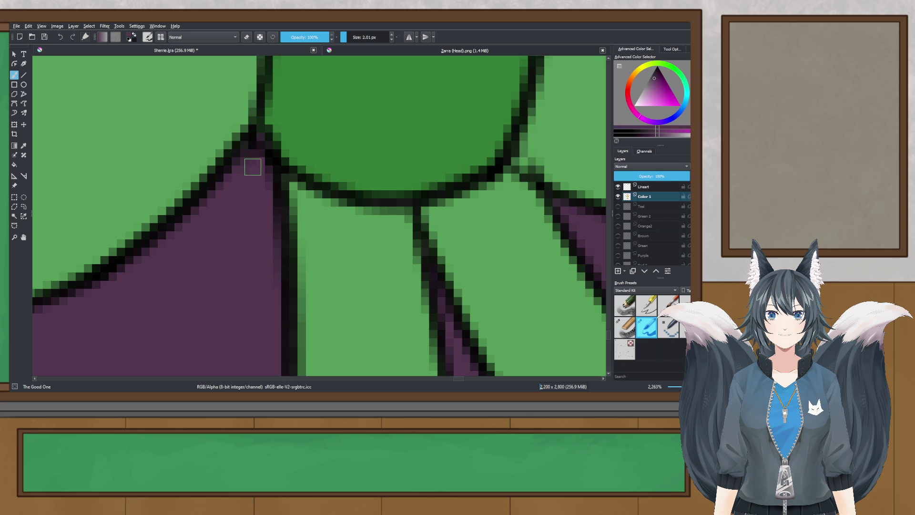
scroll(258, 140, "down", 3)
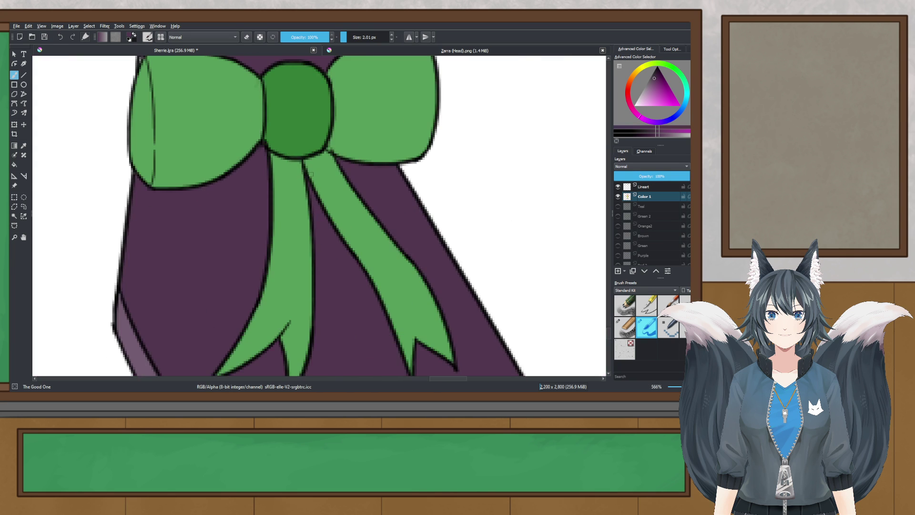
scroll(262, 167, "up", 3)
scroll(262, 210, "down", 1)
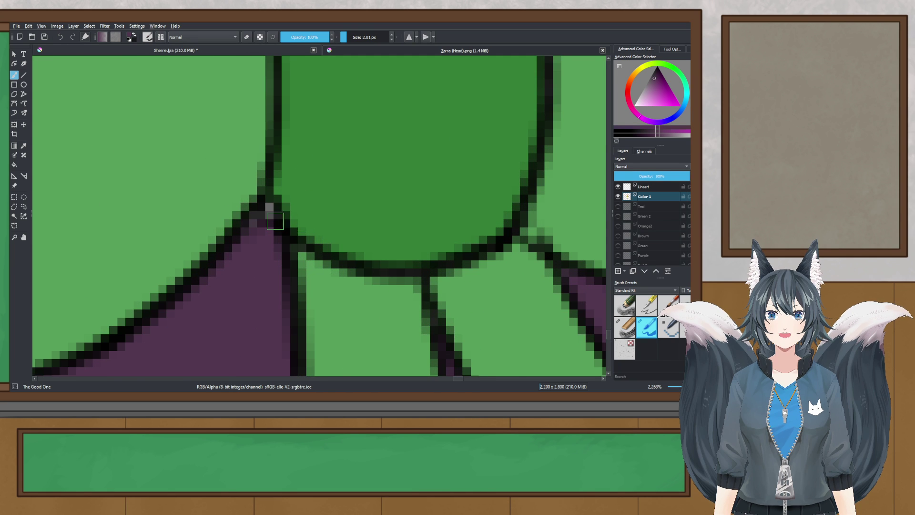
scroll(269, 203, "up", 2)
scroll(267, 196, "down", 3)
scroll(274, 216, "down", 3)
scroll(157, 228, "up", 5)
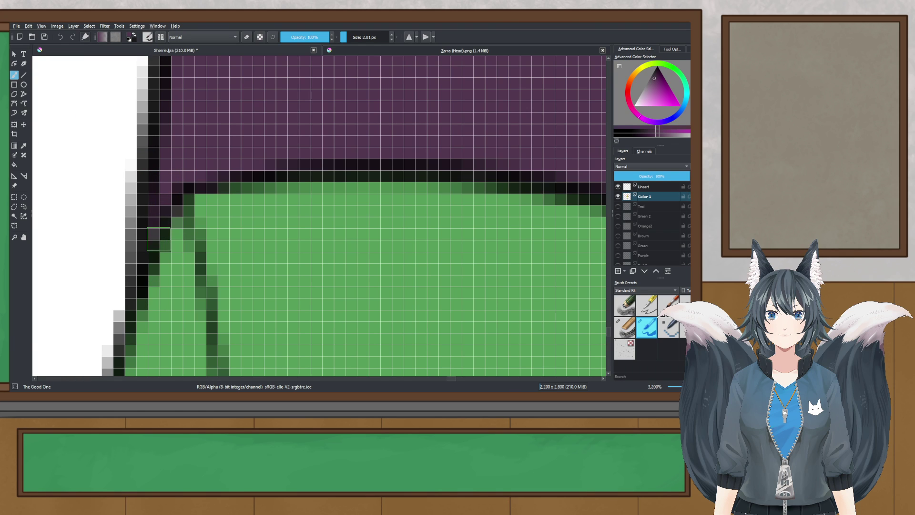
scroll(262, 190, "down", 6)
scroll(262, 190, "up", 6)
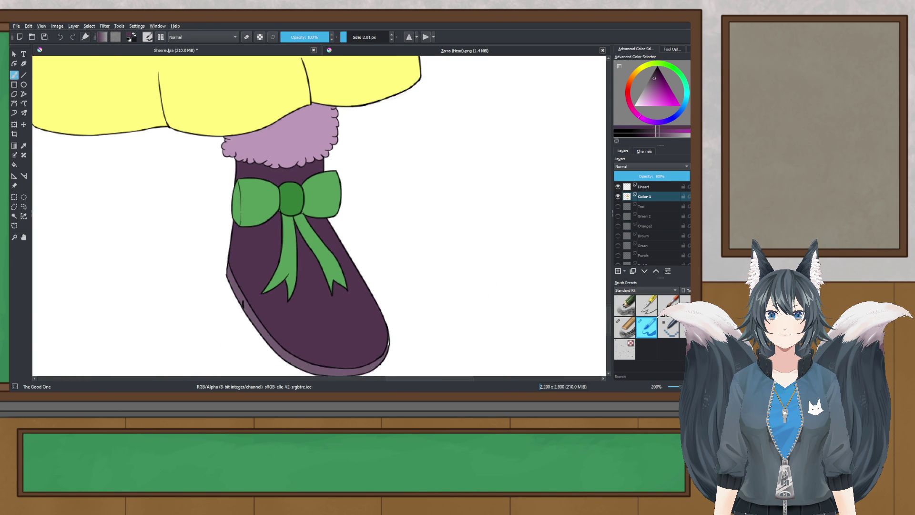
scroll(354, 188, "down", 10)
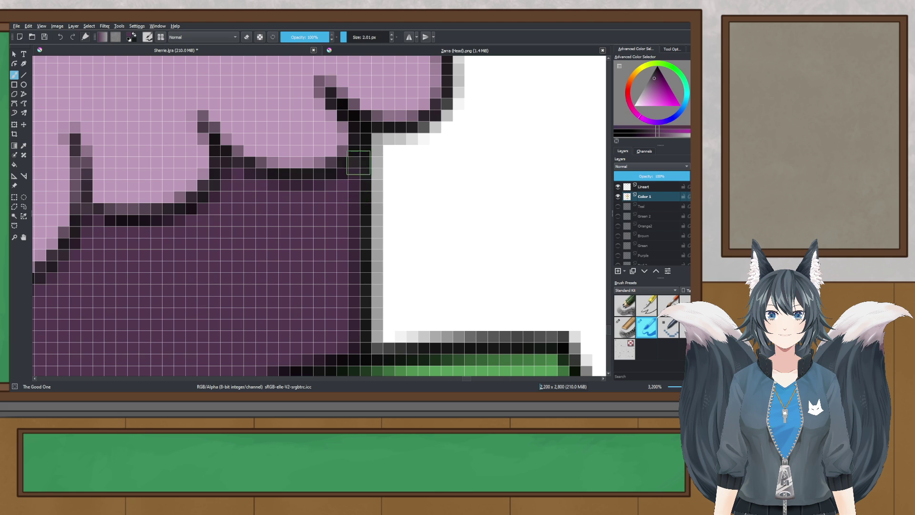
left_click_drag(226, 237, 166, 140)
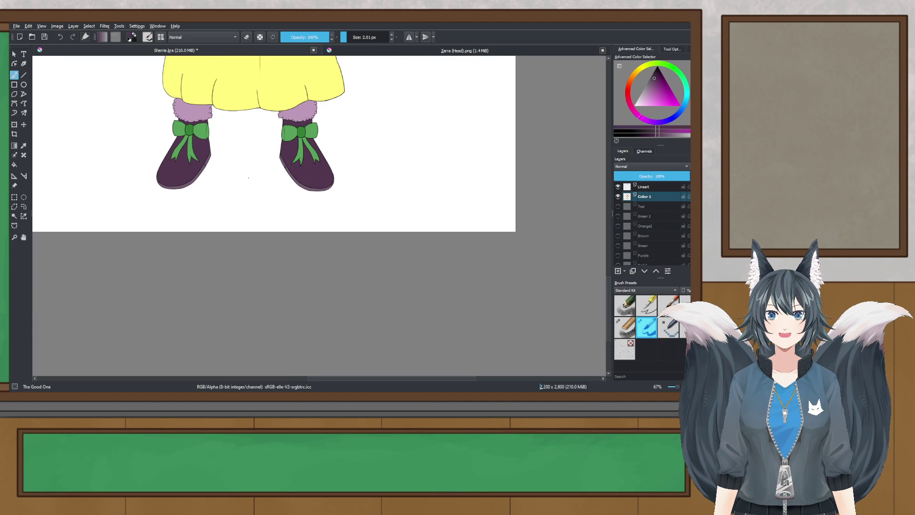
- Sample the muted purple of the left shoe's sole and paint over the pale gap where the sole narrows at the toe
scroll(166, 140, "up", 3)
key("p")
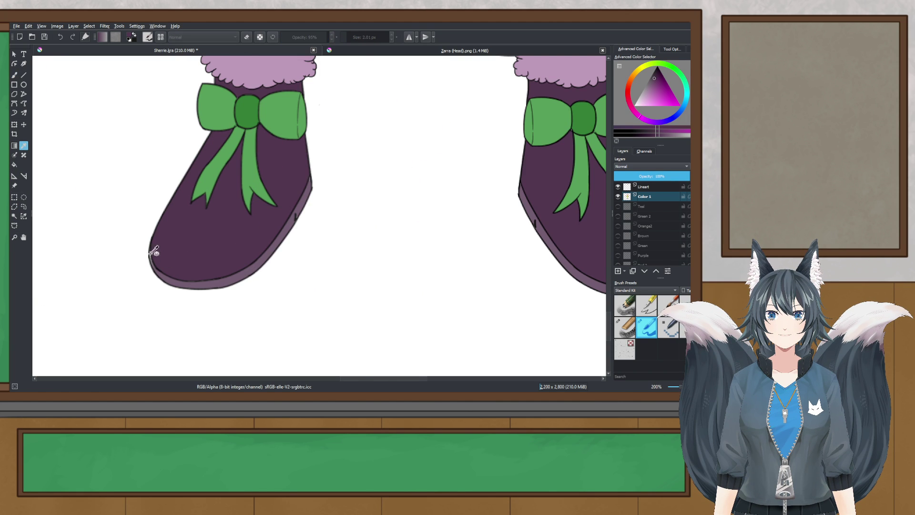
scroll(153, 252, "up", 4)
left_click(153, 296)
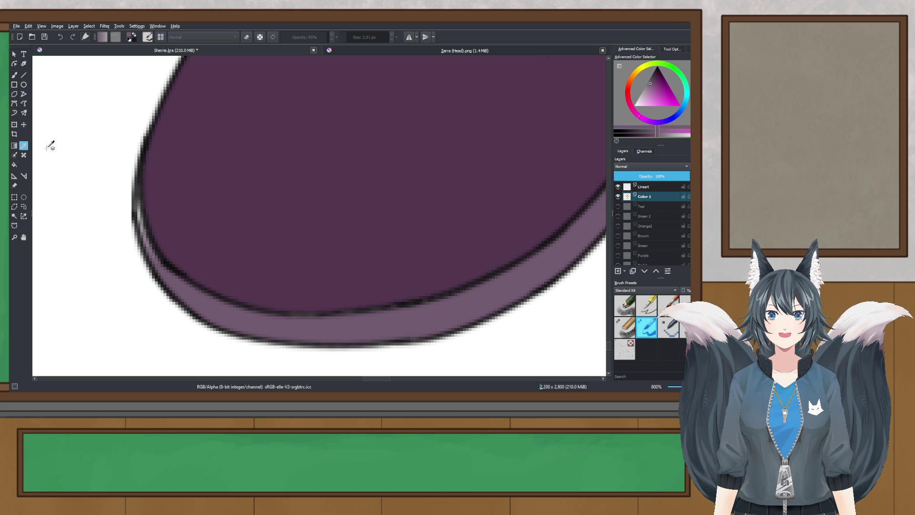
left_click(14, 75)
scroll(130, 232, "up", 3)
mouse_move(153, 146)
left_mouse_down()
mouse_move(162, 181)
mouse_move(161, 113)
mouse_move(162, 221)
mouse_move(163, 185)
mouse_move(174, 253)
mouse_move(182, 253)
mouse_move(196, 300)
mouse_move(172, 234)
mouse_move(164, 108)
mouse_move(157, 186)
left_mouse_up()
- Paint the thin gap under the line between the left shoe's upper and sole in muted purple, and check the heel tip
scroll(164, 213, "down", 4)
scroll(295, 282, "up", 3)
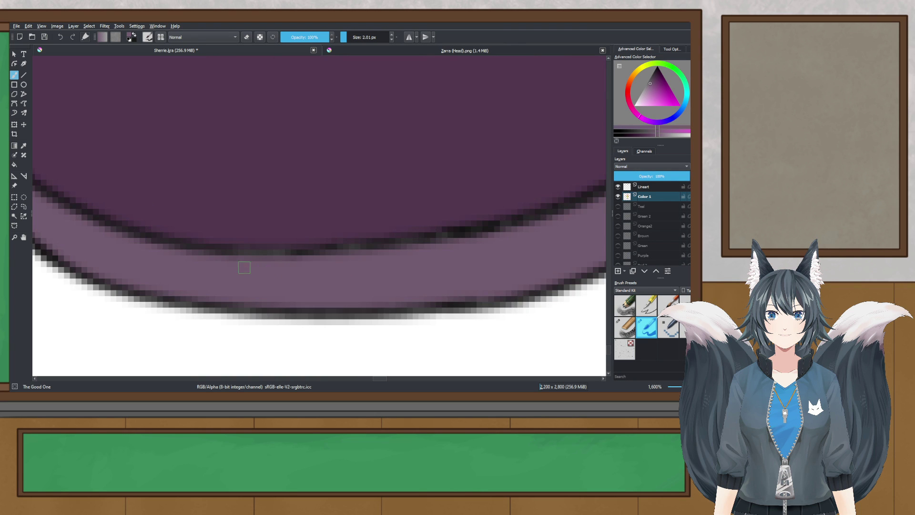
left_click_drag(259, 257, 292, 257)
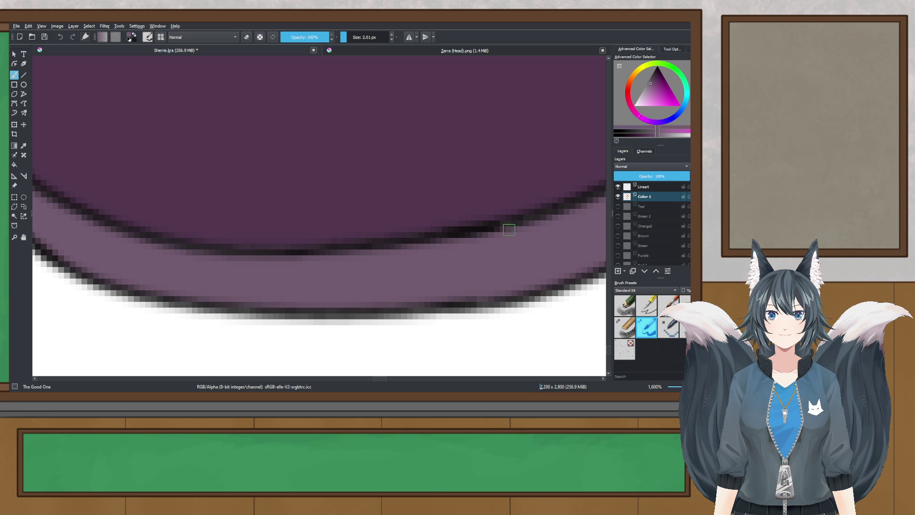
scroll(530, 224, "down", 5)
scroll(415, 257, "up", 4)
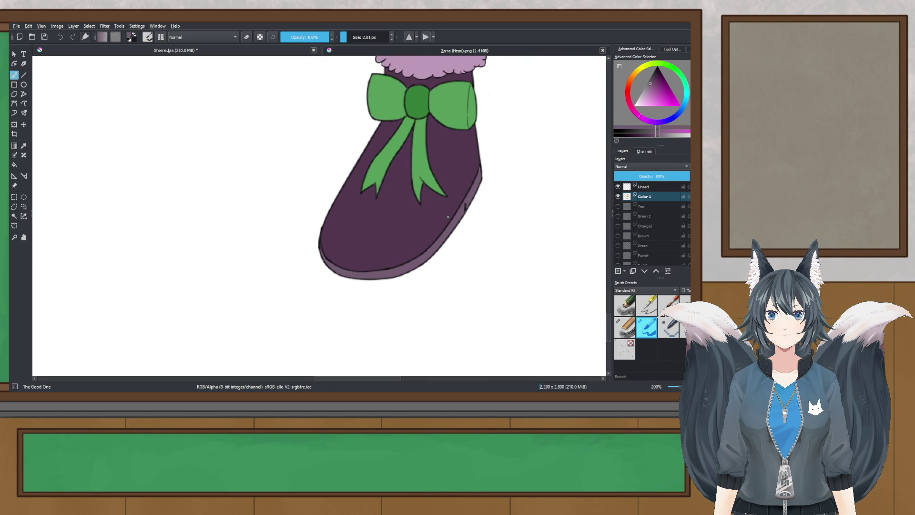
scroll(443, 141, "up", 6)
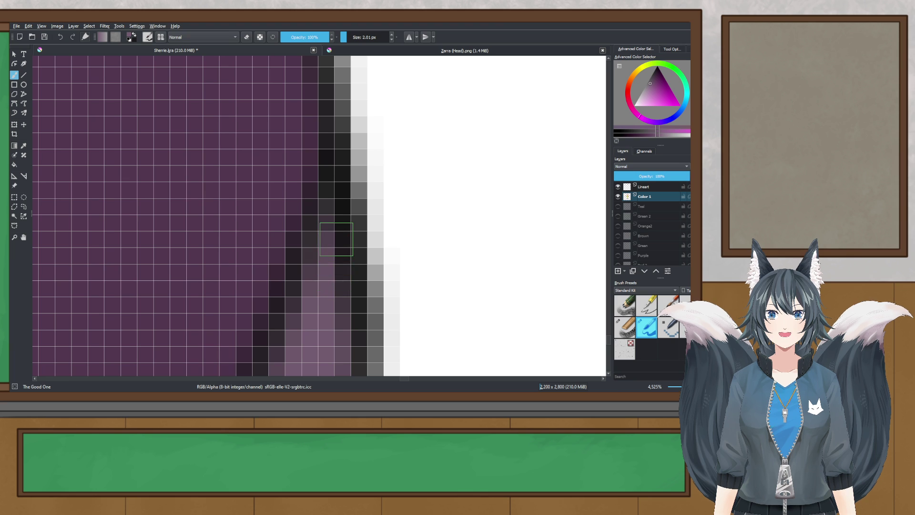
scroll(334, 243, "down", 5)
scroll(336, 238, "up", 2)
scroll(336, 239, "down", 6)
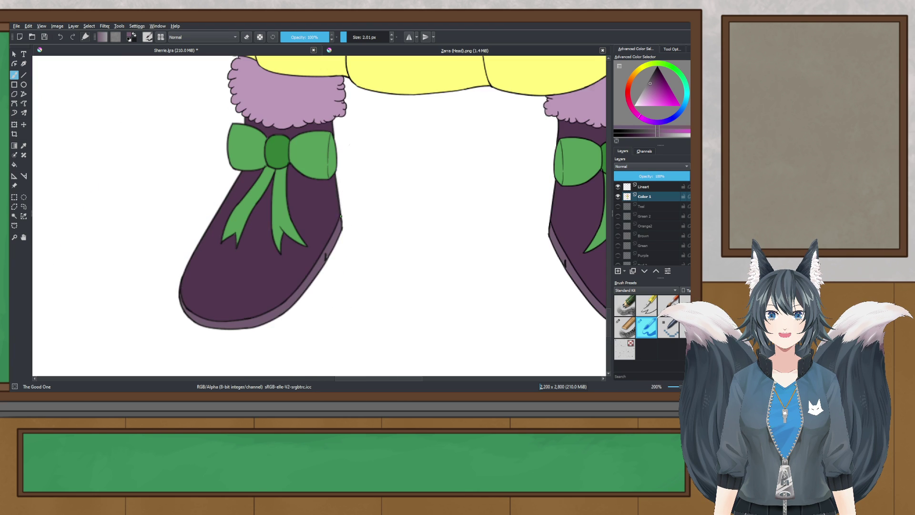
scroll(336, 243, "up", 7)
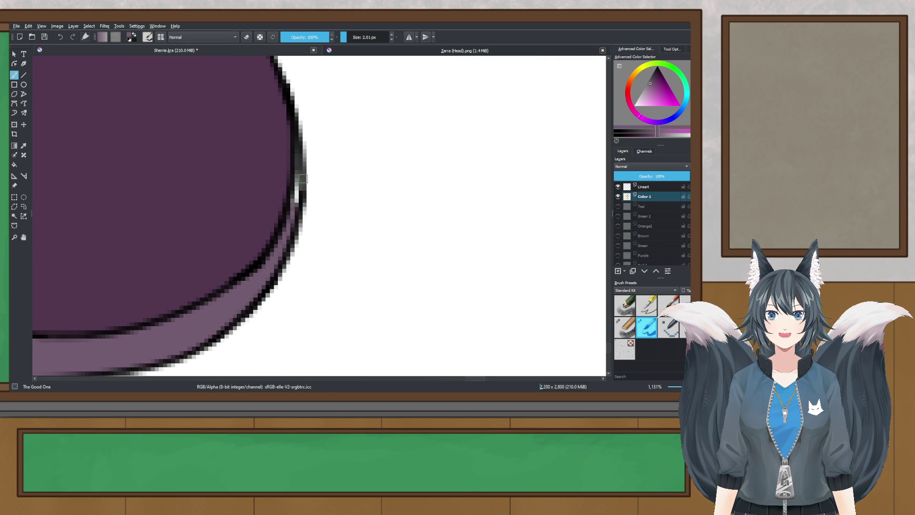
mouse_move(297, 121)
left_mouse_down()
mouse_move(289, 224)
mouse_move(290, 190)
mouse_move(297, 233)
left_mouse_up()
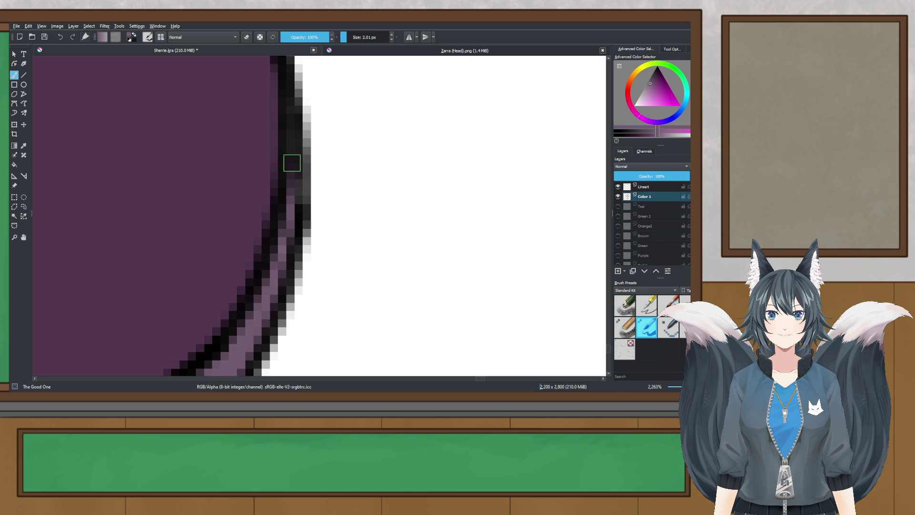
left_click_drag(309, 130, 308, 172)
key("ctrl+z")
key("ctrl+z")
- Fill the narrow gap at the toe end of the right shoe's sole in muted purple, and check its heel tip
mouse_move(296, 113)
left_mouse_down()
mouse_move(290, 217)
mouse_move(292, 193)
left_mouse_up()
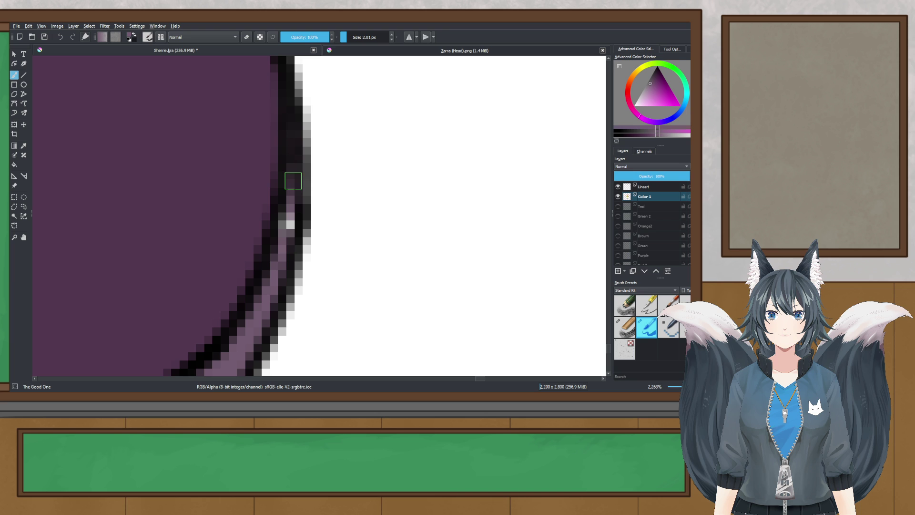
left_click_drag(294, 181, 298, 179)
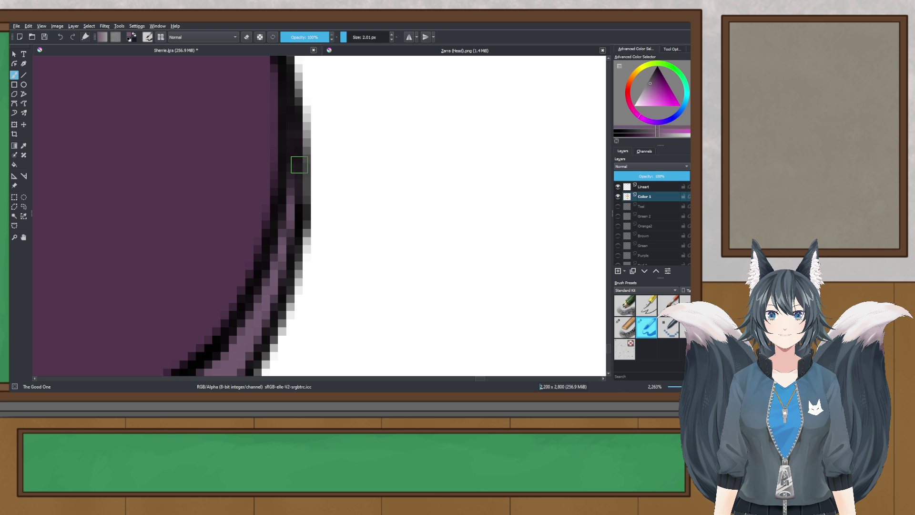
scroll(300, 167, "down", 4)
scroll(229, 190, "down", 2)
left_click_drag(229, 190, 309, 219)
scroll(164, 189, "up", 7)
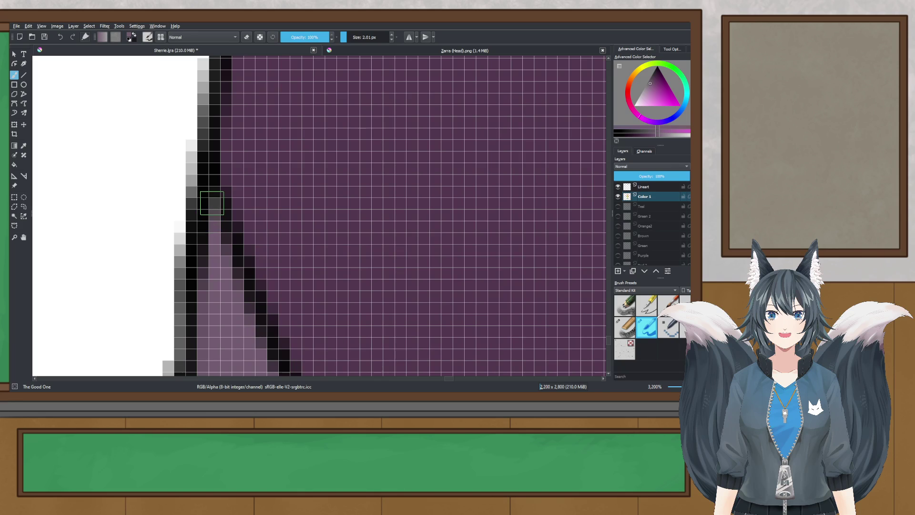
- Sample the shoe's dark plum and touch up the pale gap where the right shoe's bow knot meets the loop and ribbon tail
scroll(209, 214, "down", 7)
scroll(258, 225, "up", 2)
scroll(270, 179, "up", 1)
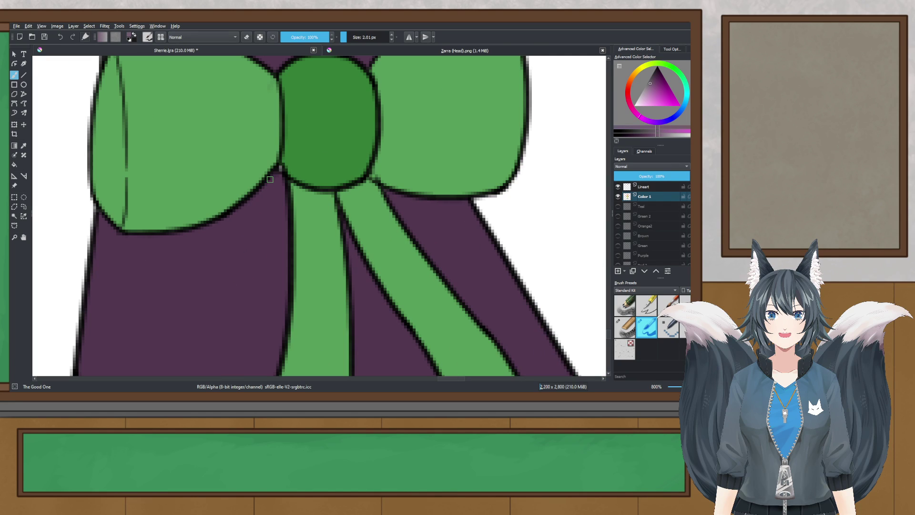
scroll(270, 180, "up", 3)
key("p")
left_click(318, 155)
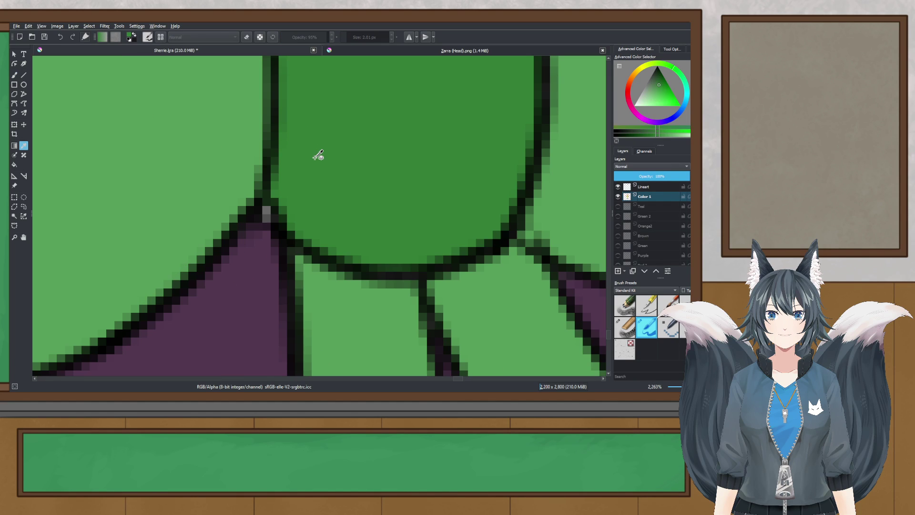
left_click(277, 263)
left_click(14, 75)
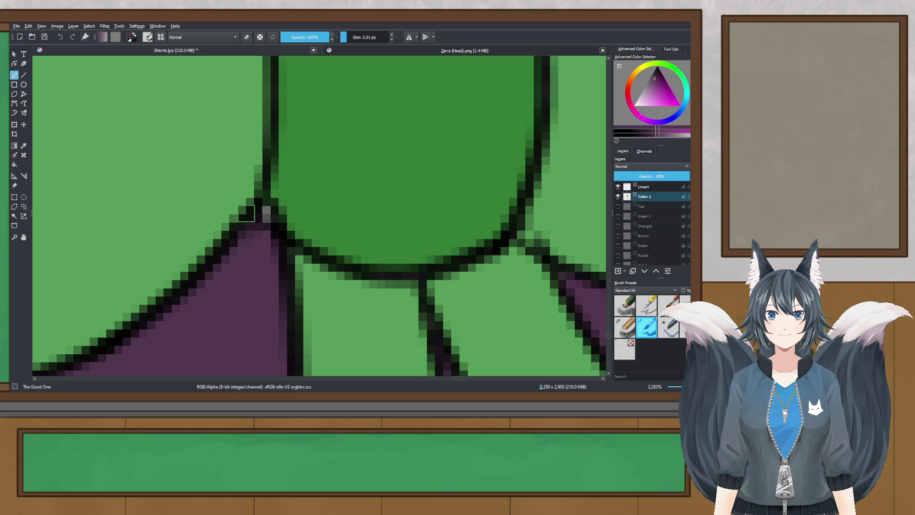
scroll(267, 211, "down", 5)
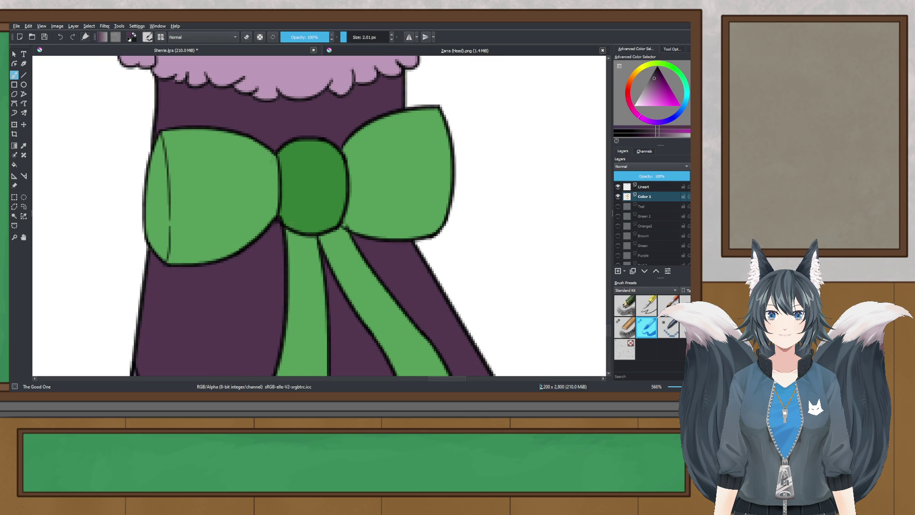
- Check around the top of the left shoe's bow knot for gaps, and save the drawing
scroll(338, 238, "down", 5)
left_click_drag(208, 212, 296, 198)
scroll(158, 193, "up", 4)
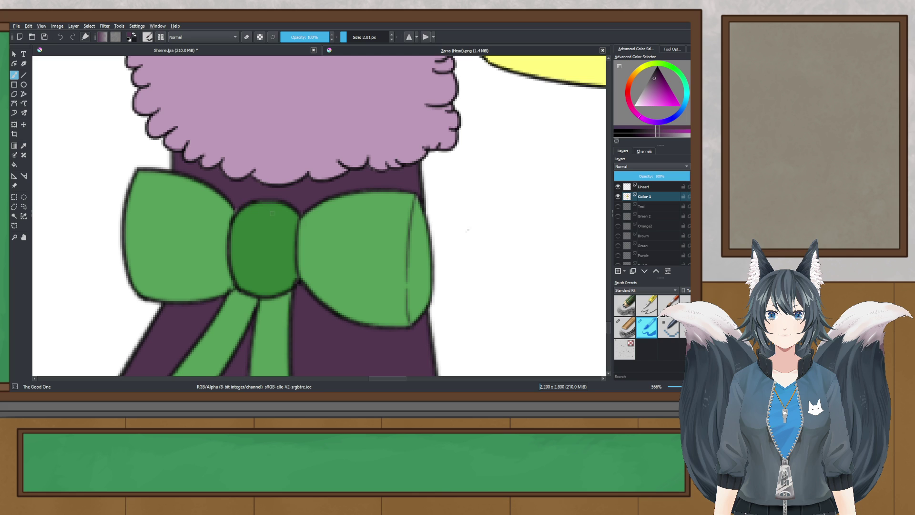
scroll(272, 213, "up", 6)
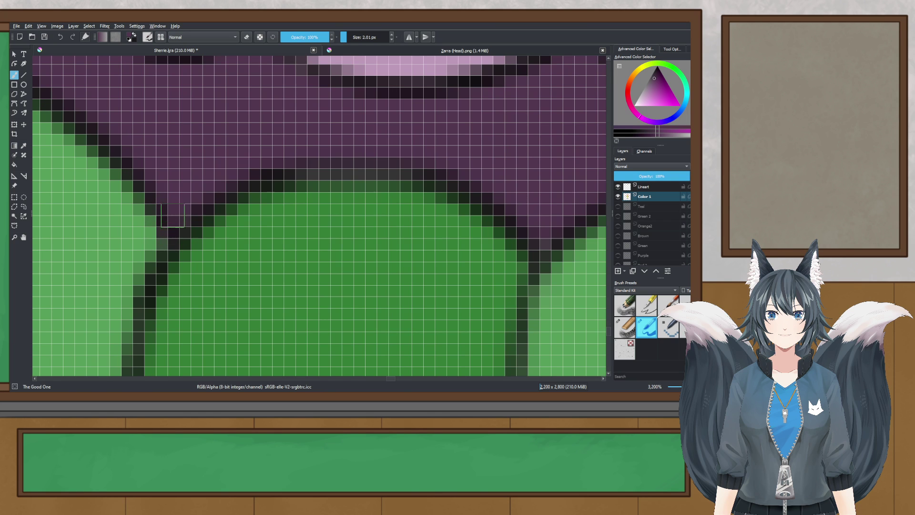
scroll(172, 216, "down", 4)
scroll(238, 215, "down", 10)
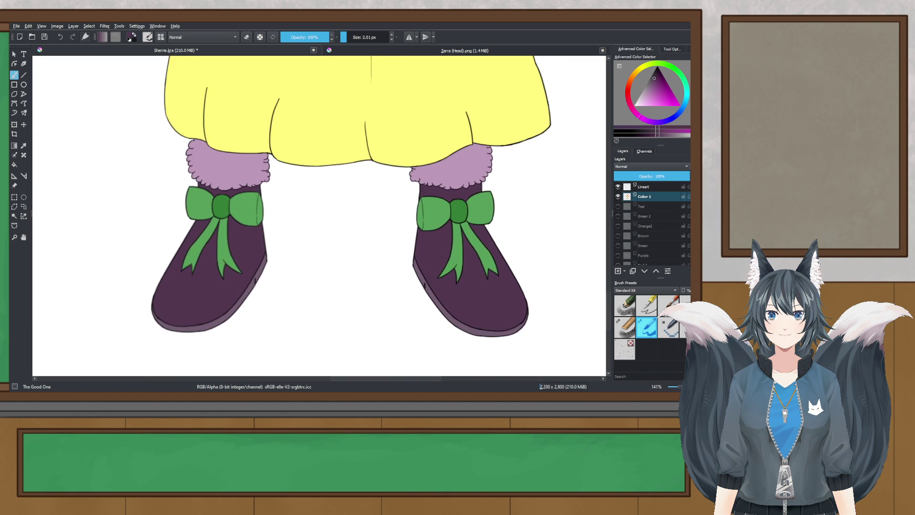
key("ctrl+s")
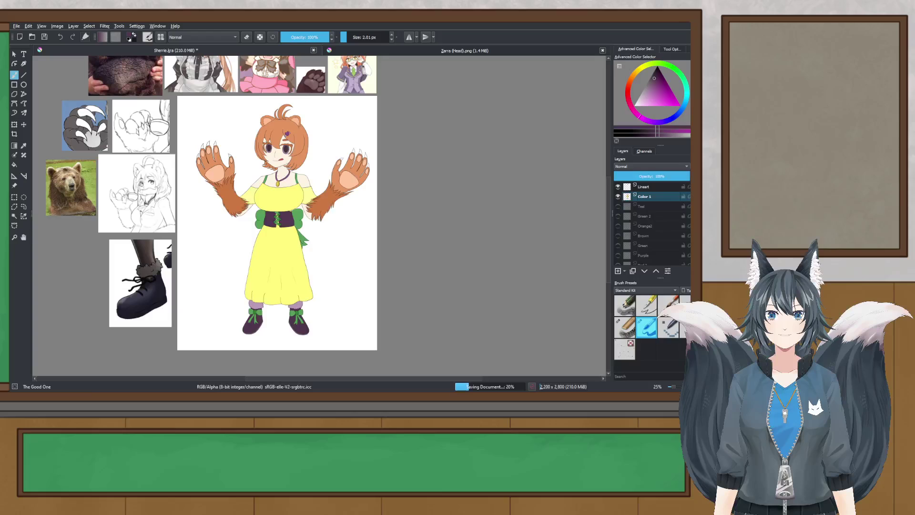
left_click_drag(238, 215, 249, 202)
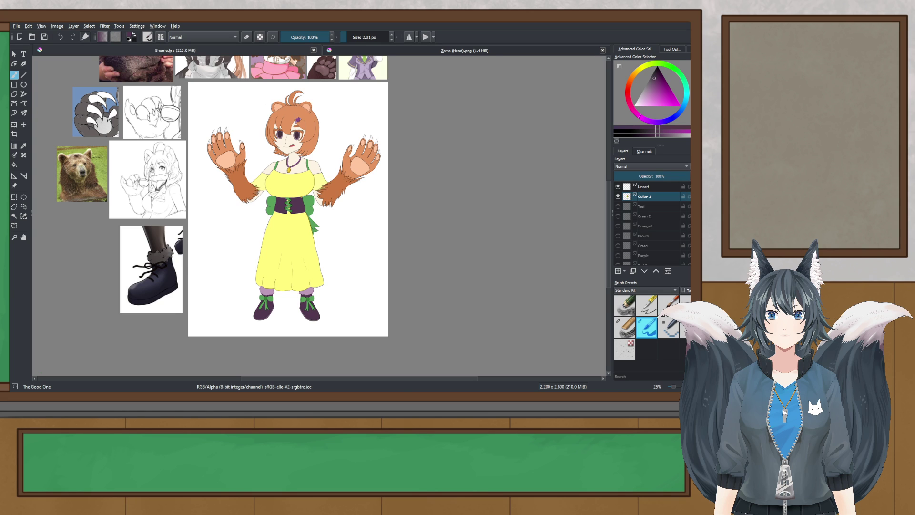
- Reset the painting color to black and make the Lineart layer active for the brush
scroll(270, 164, "up", 2)
left_click_drag(270, 164, 271, 126)
scroll(265, 255, "down", 1)
left_click_drag(286, 226, 299, 246)
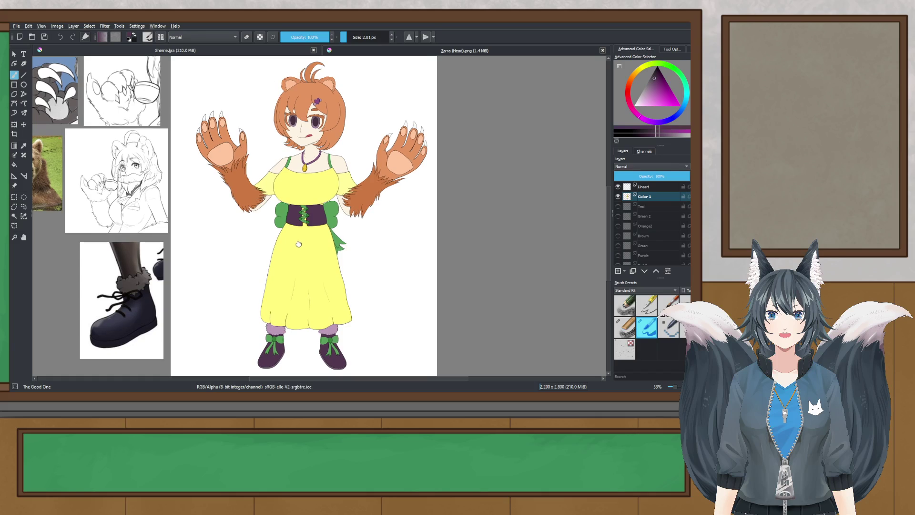
left_click(24, 125)
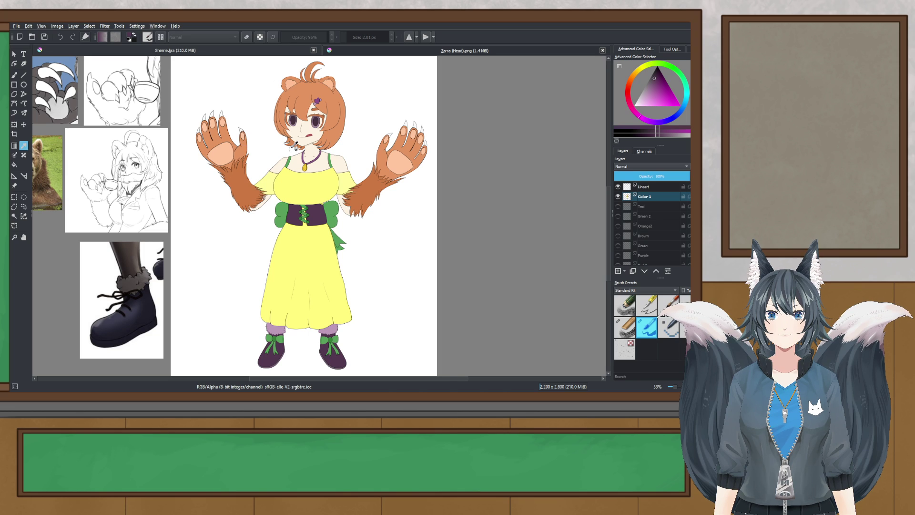
key("d")
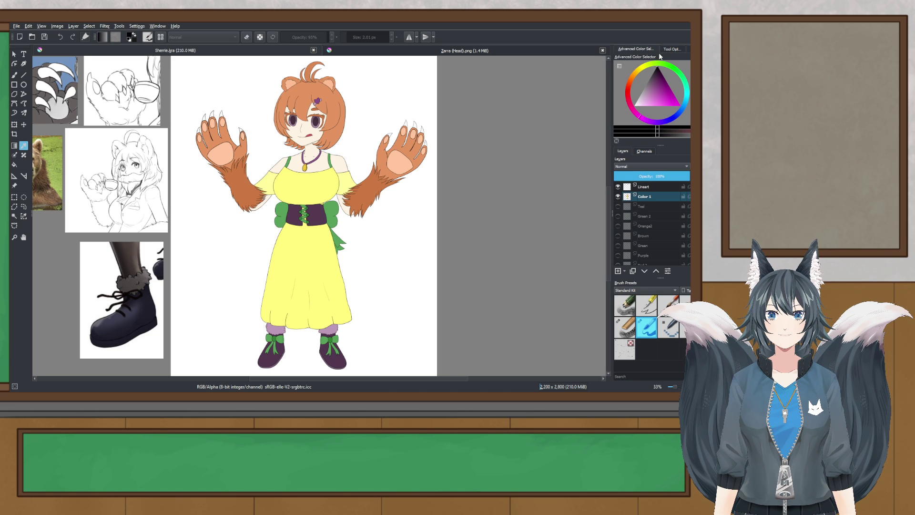
left_click(15, 76)
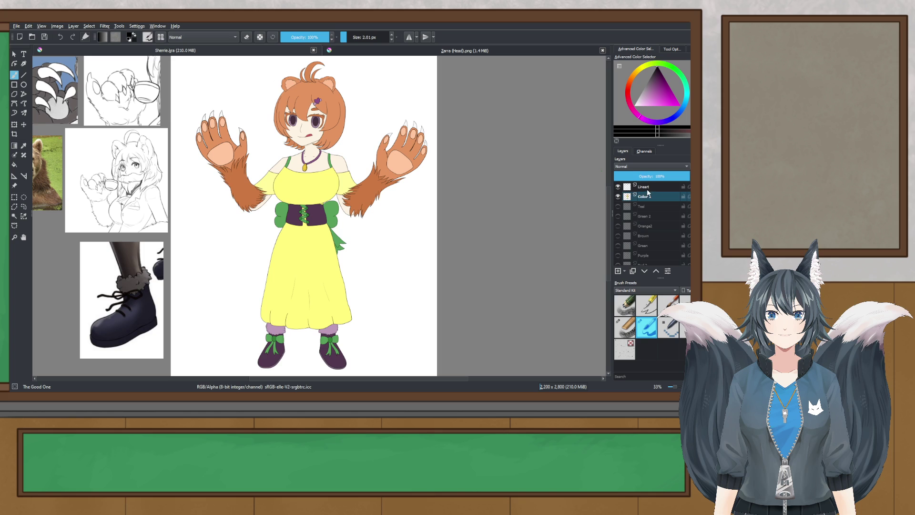
left_click(646, 187)
left_click_drag(290, 286, 316, 284)
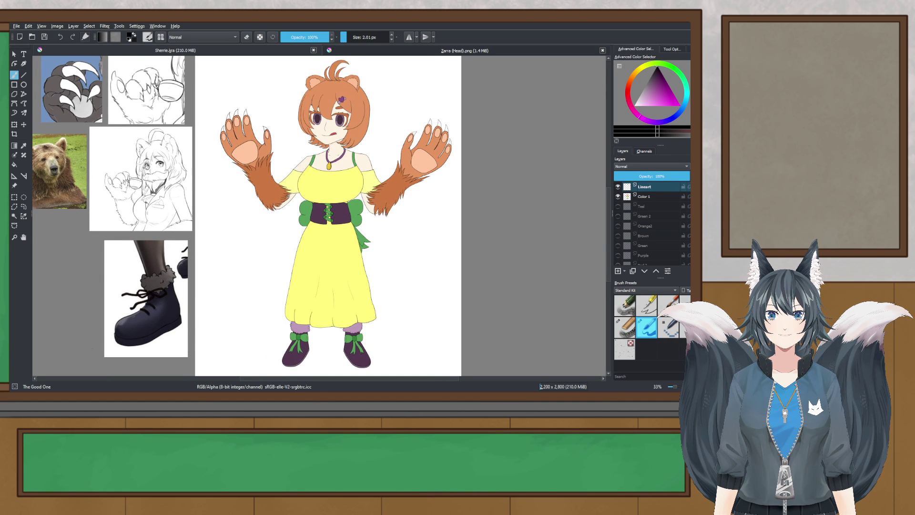
- Inspect the line art around the character's bear ears and hair
scroll(325, 117, "up", 6)
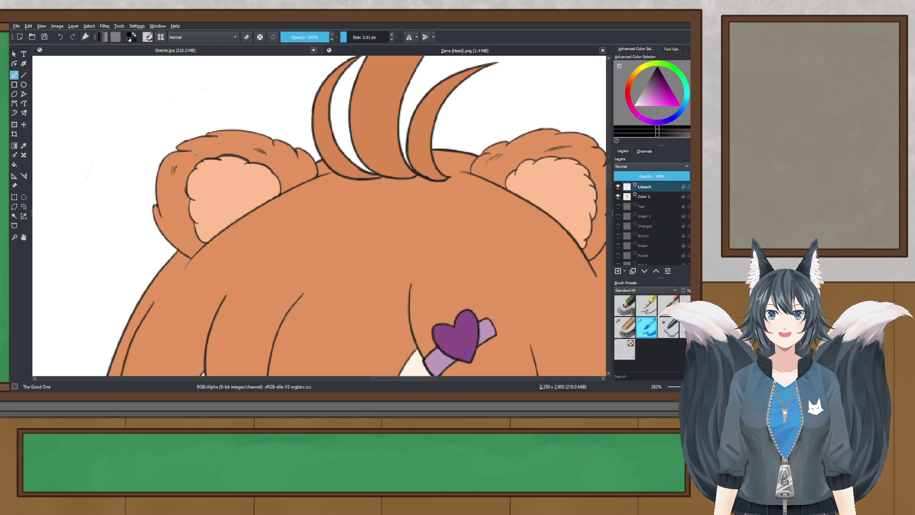
scroll(220, 144, "down", 8)
scroll(310, 137, "up", 6)
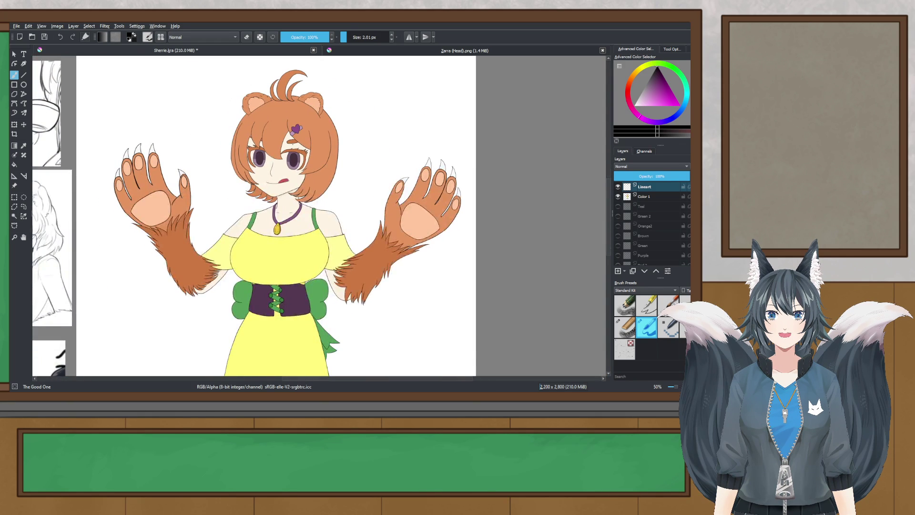
- Erase the faint smudge below the long fur line on the left forearm in the line art
left_click_drag(242, 227, 273, 316)
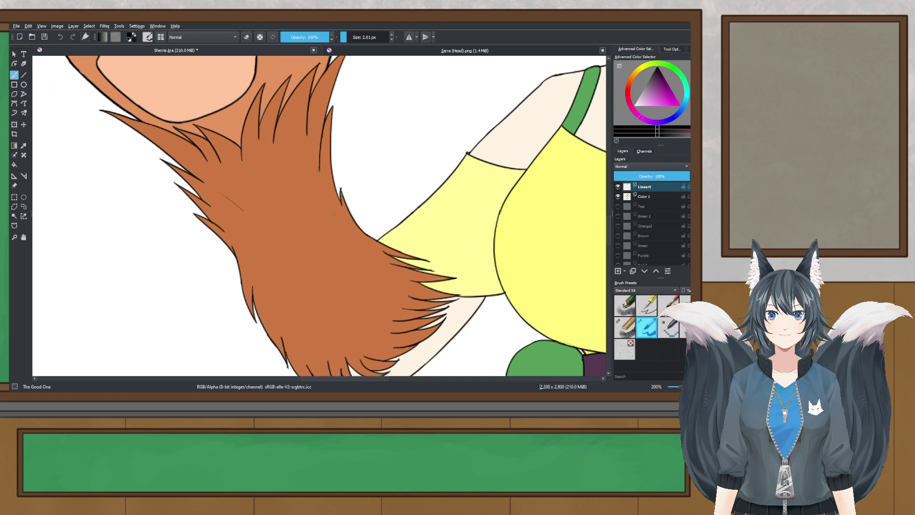
left_click_drag(323, 202, 326, 241)
scroll(384, 231, "up", 5)
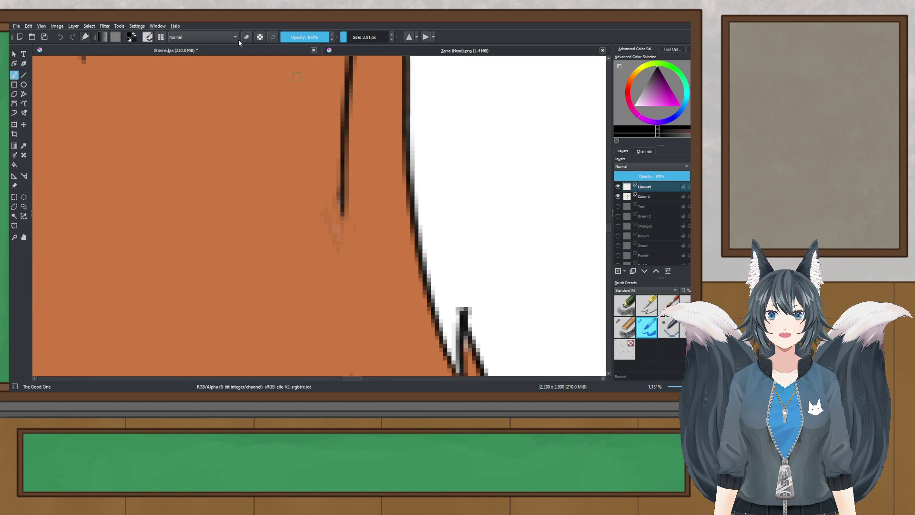
left_click(247, 37)
scroll(320, 208, "up", 2)
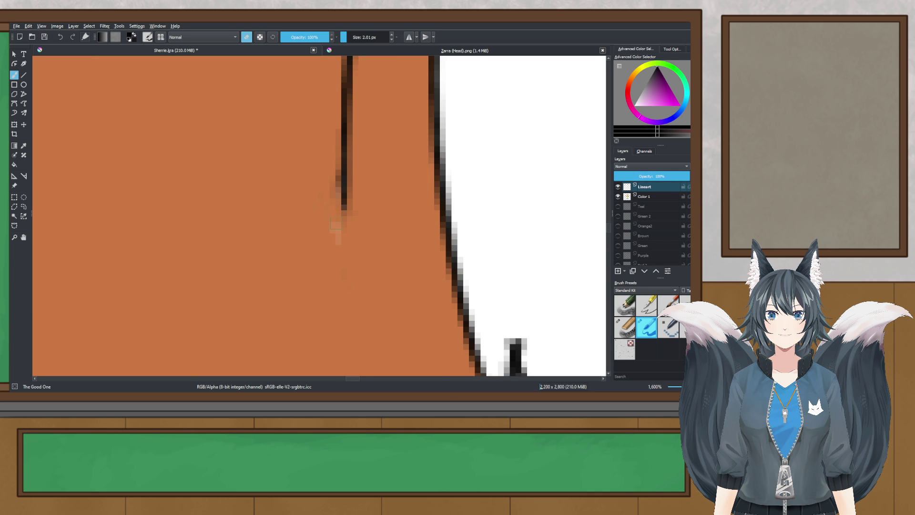
- Sample the forearm's dark orange fur color and paint over the pale smudge below the fur line on Color 1
key("p")
left_click(138, 143)
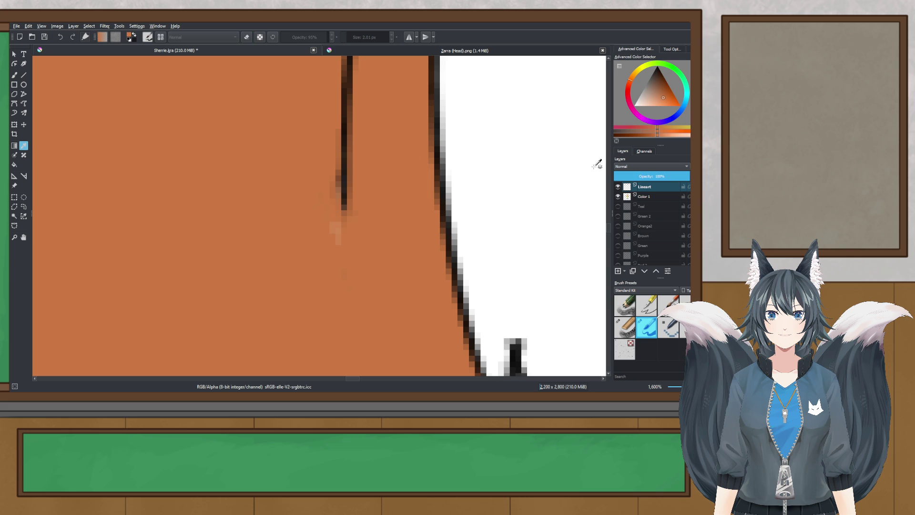
key("b")
left_click(648, 197)
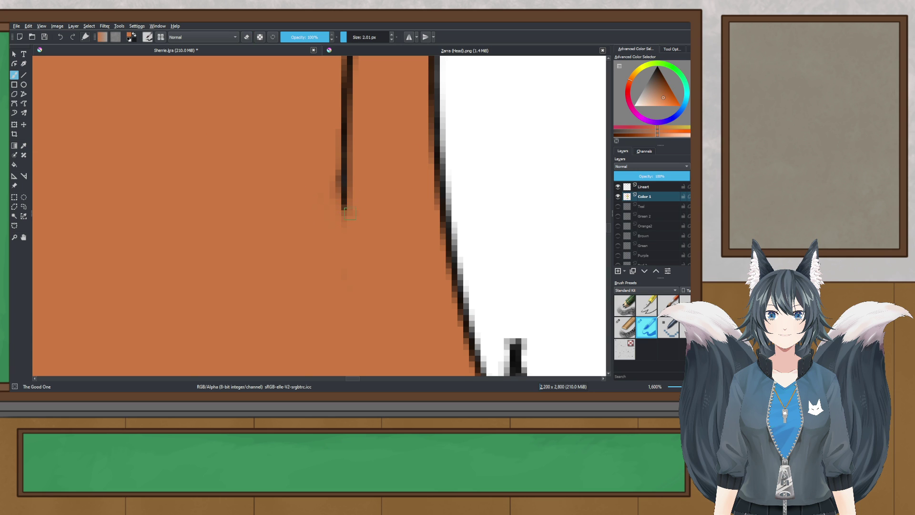
scroll(353, 209, "down", 4)
scroll(114, 218, "up", 2)
left_click_drag(115, 218, 174, 165)
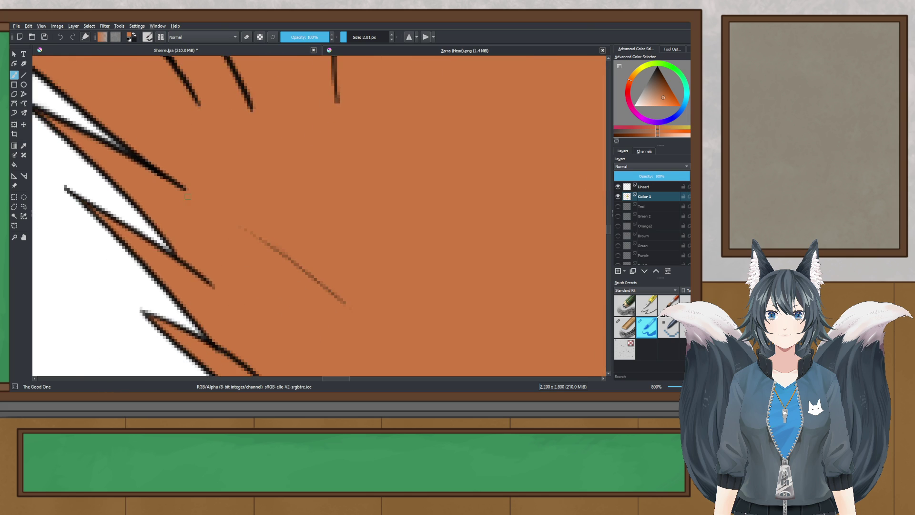
- Reset the painting color to black, make the Lineart layer active again, and save the drawing
scroll(188, 194, "down", 3)
scroll(195, 202, "down", 1)
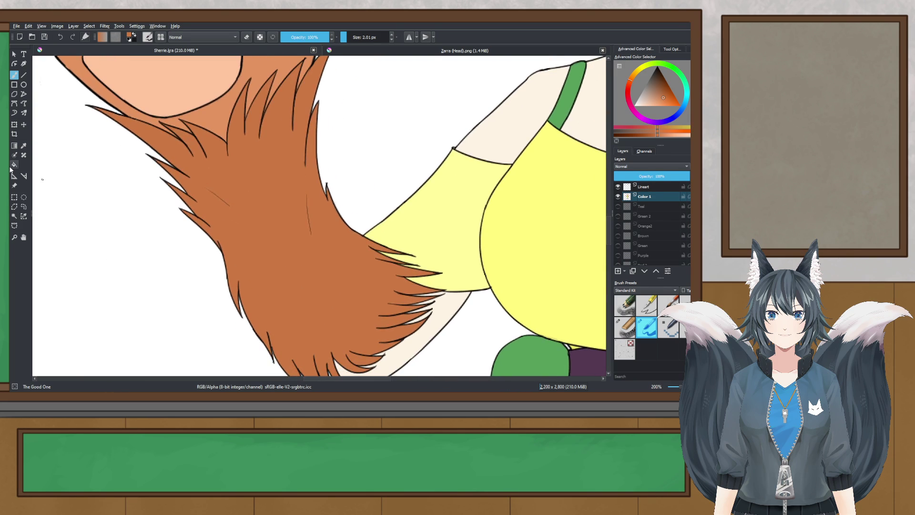
key("d")
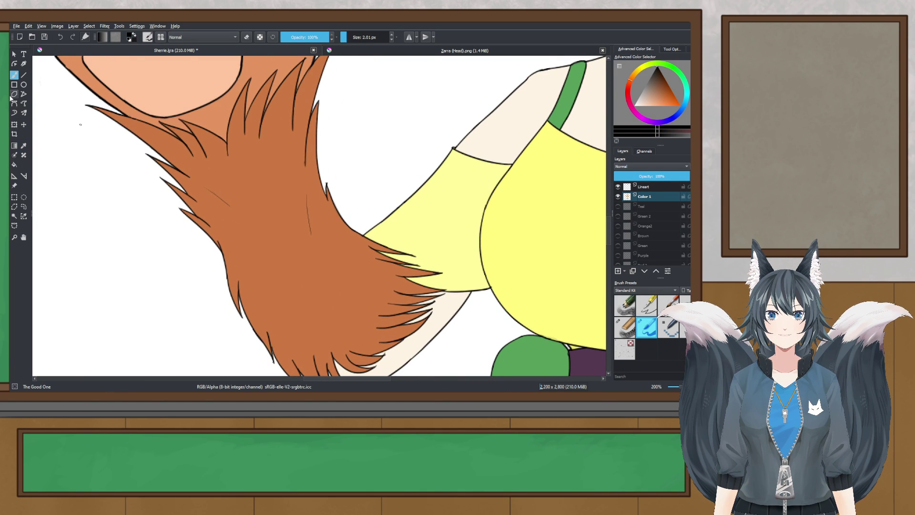
left_click(656, 187)
scroll(319, 214, "down", 3)
scroll(319, 214, "up", 1)
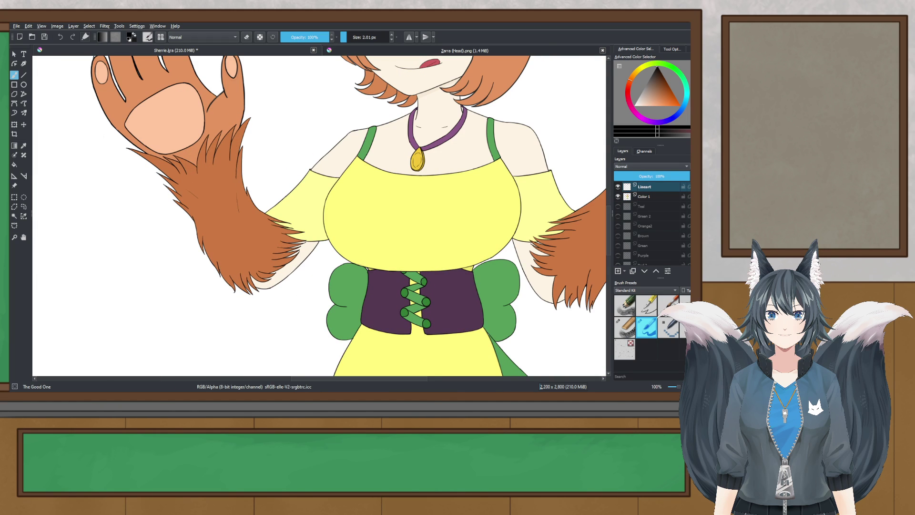
key("ctrl+s")
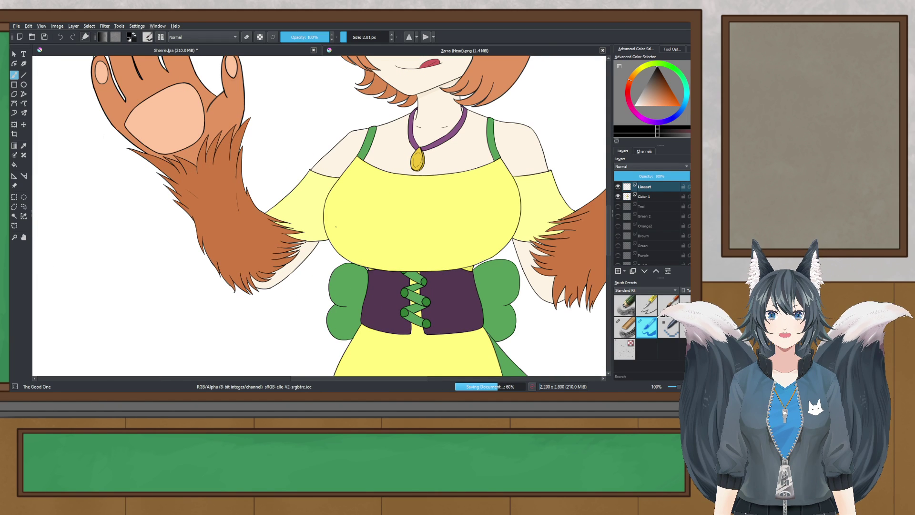
- Put the Sherrie.kra document back first in the tab order and inspect the character's face and arms up close
left_click(313, 50)
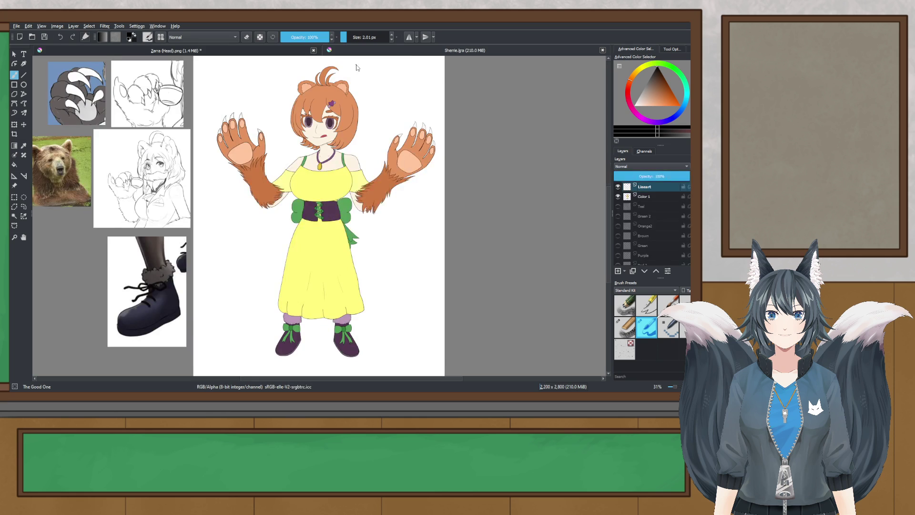
left_click_drag(380, 56, 176, 50)
scroll(265, 155, "up", 4)
scroll(265, 155, "up", 3)
left_click_drag(265, 156, 259, 181)
scroll(259, 184, "down", 3)
left_click_drag(248, 127, 238, 152)
scroll(238, 152, "up", 3)
scroll(298, 162, "down", 2)
left_click_drag(300, 163, 199, 153)
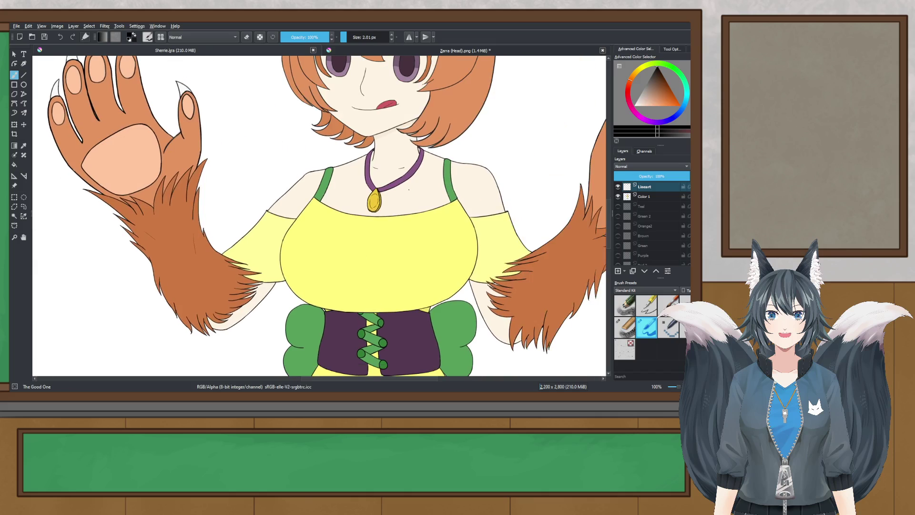
- Draw a thin fur strand across the middle of the right forearm on Lineart and save the drawing
left_click_drag(372, 203, 196, 178)
left_click_drag(322, 231, 233, 202)
scroll(283, 198, "up", 4)
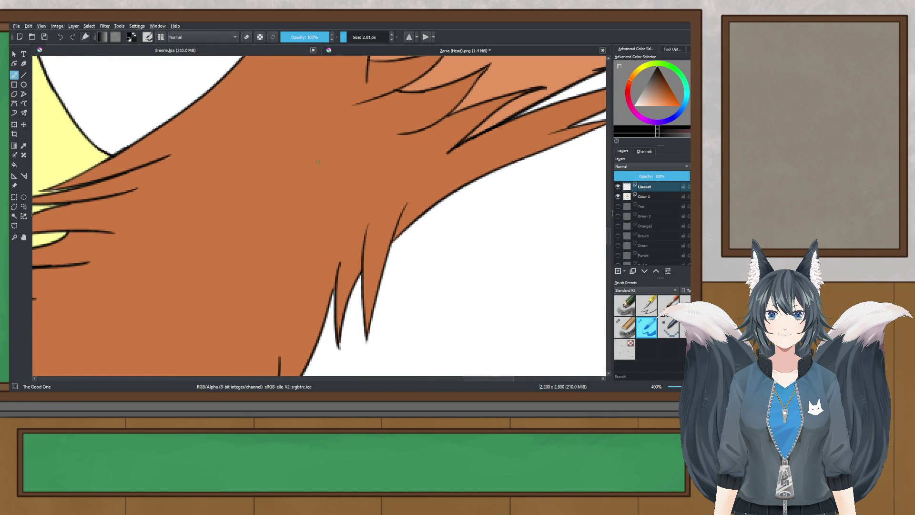
left_click_drag(254, 175, 348, 146)
scroll(264, 188, "down", 6)
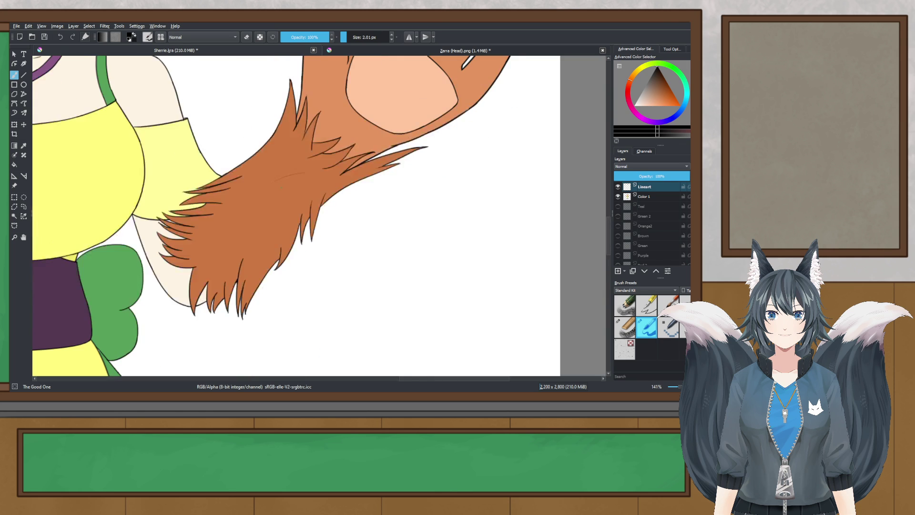
key("ctrl+s")
- Delete the faint diagonal fur strand on the left forearm using an elliptical selection, and save the drawing
scroll(81, 174, "up", 3)
left_click_drag(72, 169, 189, 180)
scroll(162, 171, "up", 3)
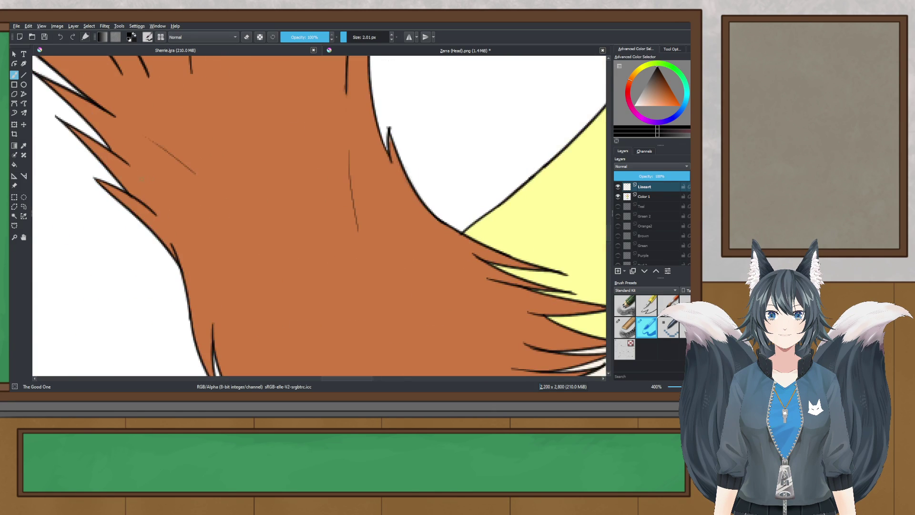
left_click(14, 206)
left_click(23, 198)
left_click_drag(146, 125, 204, 172)
key("Delete")
scroll(367, 269, "down", 3)
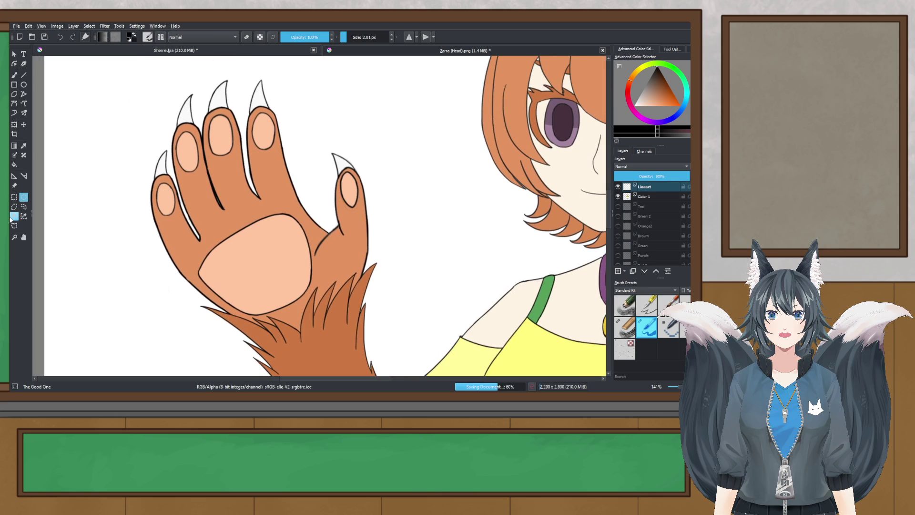
key("ctrl+s")
- Add a new layer directly above Color 1 and name it Paw Details
left_click(653, 197)
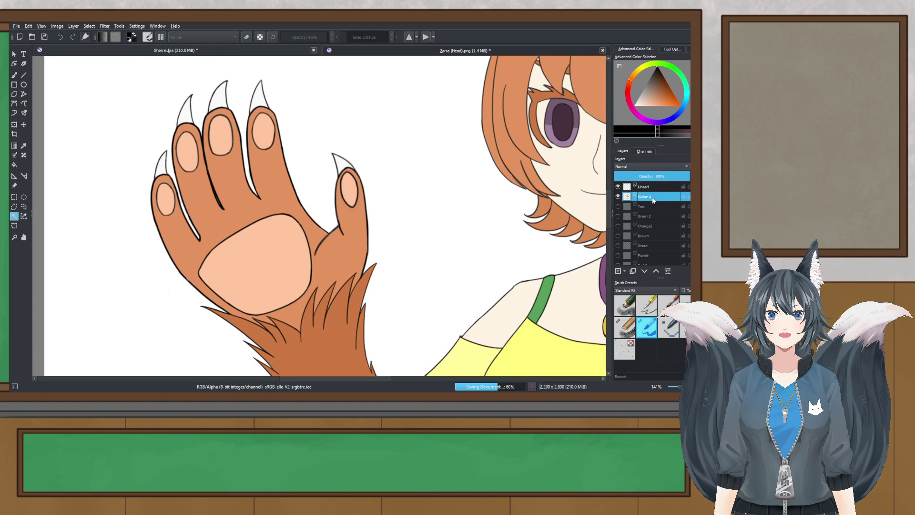
key("Insert")
double_click(653, 198)
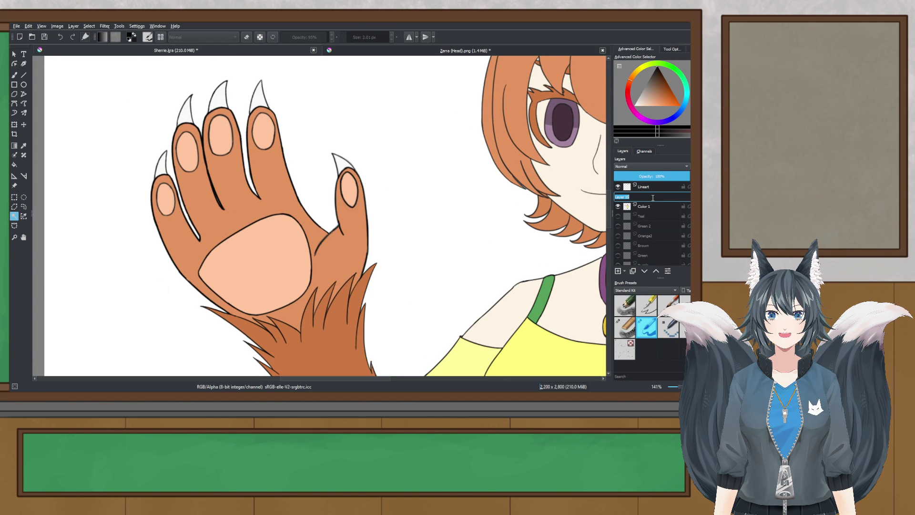
type("Paw Details")
key("Return")
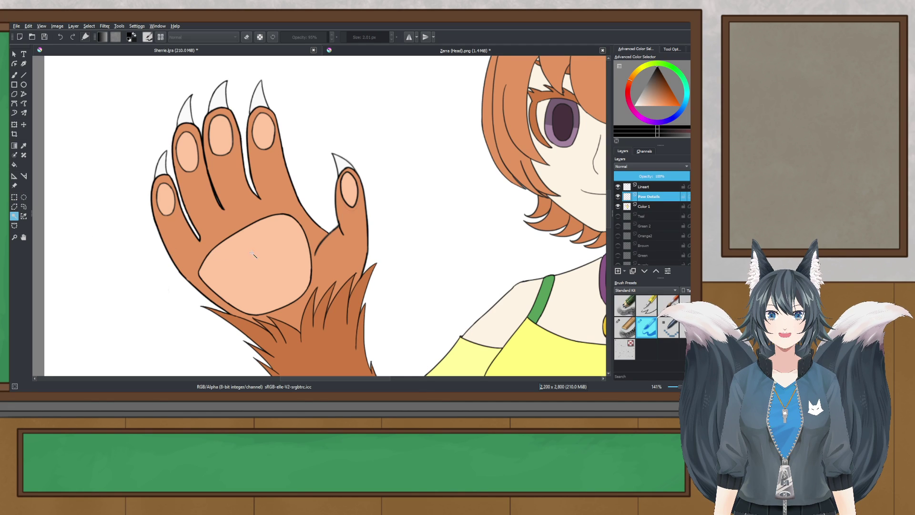
- Select the left paw's palm pad and all five finger pads together with the Contiguous Selection tool
left_click(246, 249)
scroll(178, 161, "up", 1)
left_click(161, 217, "shift")
left_click(191, 148, "shift")
left_click(235, 135, "shift")
left_click(300, 119, "shift")
left_click(424, 202, "shift")
scroll(425, 203, "down", 2)
scroll(425, 203, "up", 5)
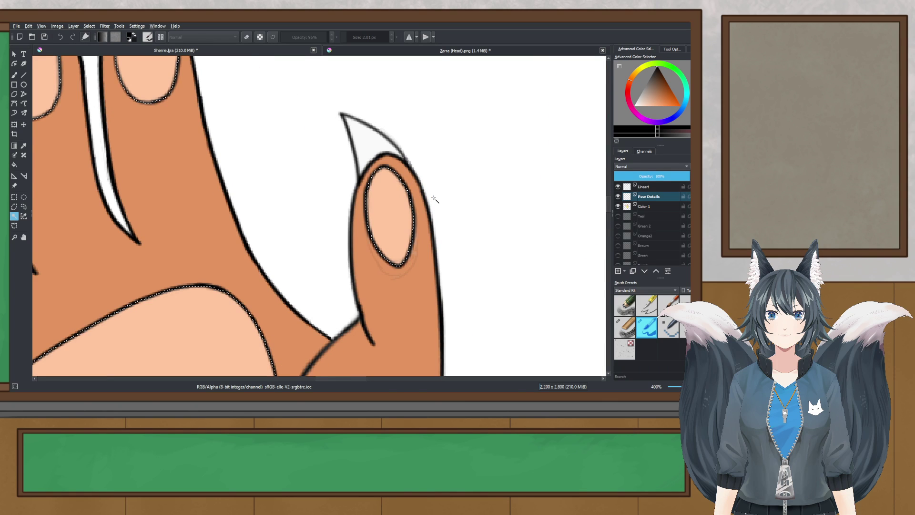
- Add the right paw's palm pad and finger pads to the contiguous selection
scroll(429, 198, "down", 5)
key("m")
scroll(504, 219, "up", 2)
left_click_drag(501, 221, 339, 221)
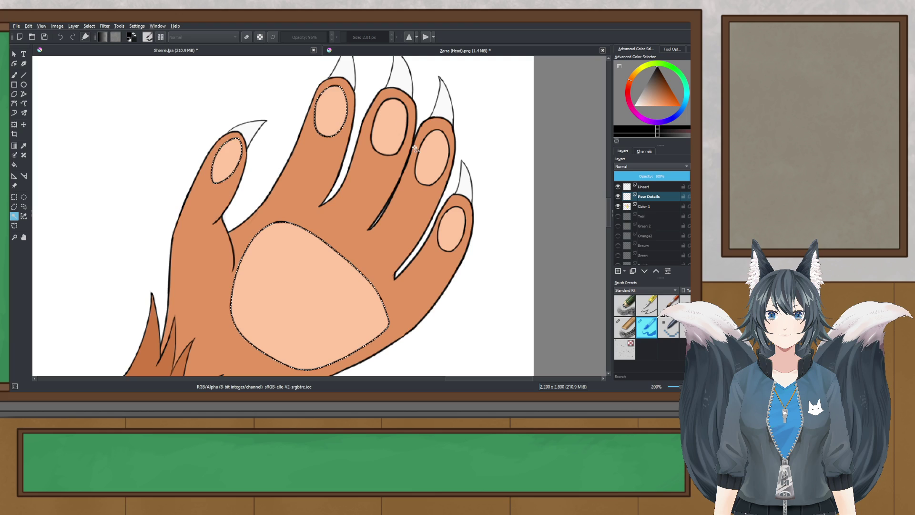
scroll(453, 213, "down", 4)
scroll(420, 224, "up", 3)
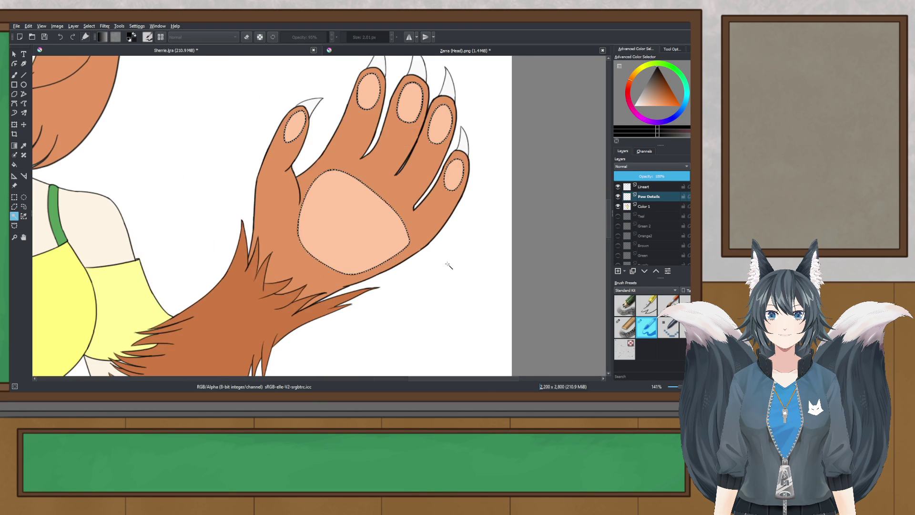
- Try shading the right palm pad with the Chalk Grainy brush, first at 100% and again at 38% opacity, undoing each stroke
left_click(626, 333)
key("b")
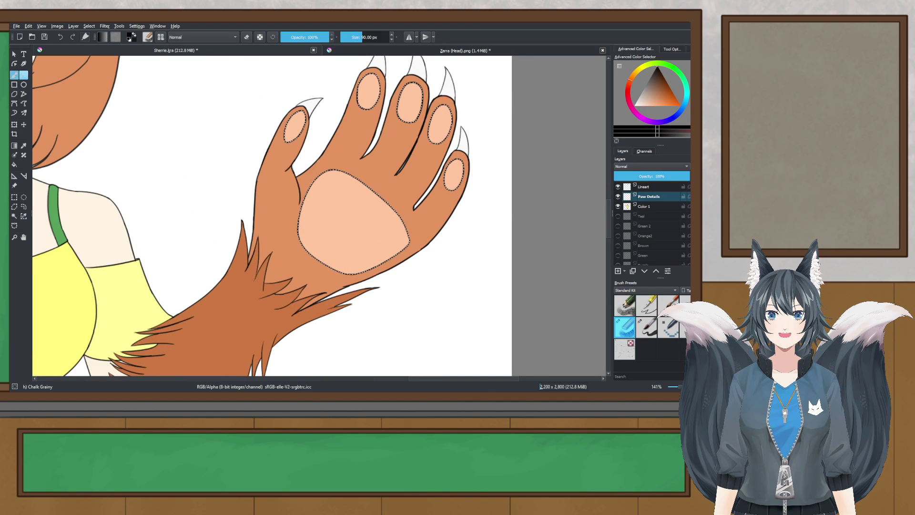
left_click_drag(317, 165, 379, 276)
key("ctrl+z")
left_click(301, 38)
mouse_move(320, 186)
left_mouse_down()
mouse_move(398, 217)
mouse_move(415, 253)
left_mouse_up()
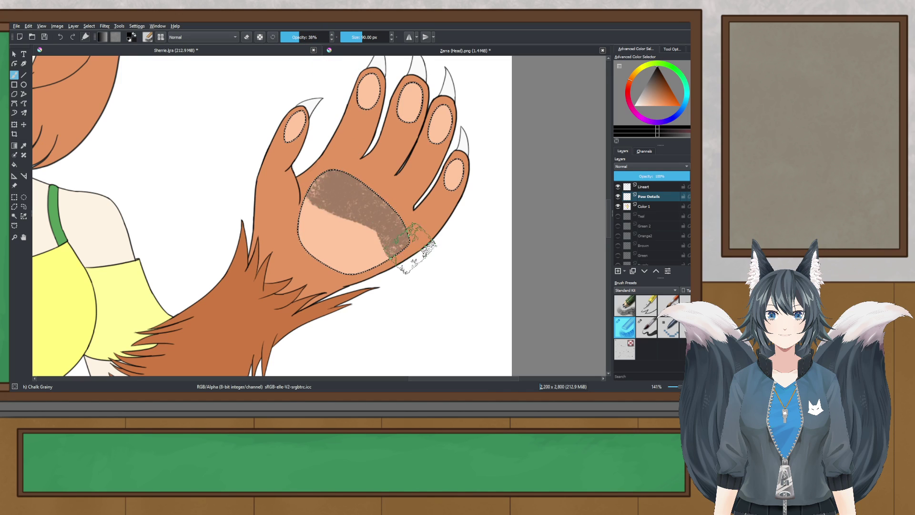
key("ctrl+z")
- Enlarge the Chalk Grainy brush to 1,000 px, try a dab over the right paw's pads, and undo it
left_click(299, 38)
left_click_drag(351, 37, 392, 37)
left_click(345, 139)
scroll(353, 193, "down", 3)
scroll(353, 193, "down", 1)
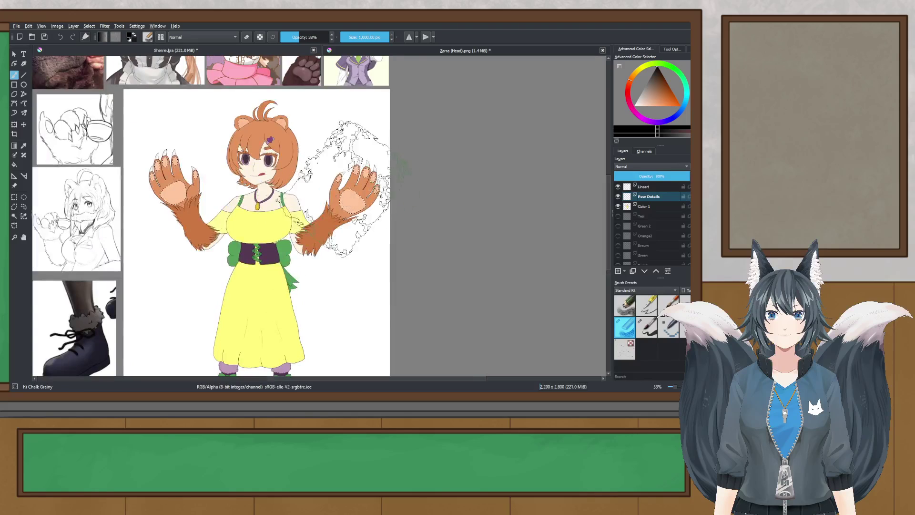
scroll(330, 185, "up", 2)
key("ctrl+z")
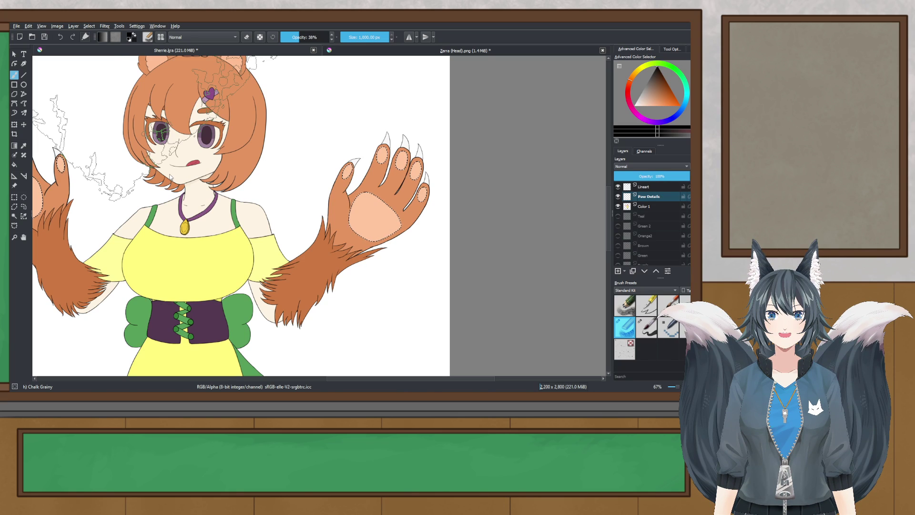
- Try the Texture Noise brush on the right paw's pads, enlarging it to 1,000 px, and undo each stroke
key("slash")
left_click_drag(376, 217, 382, 213)
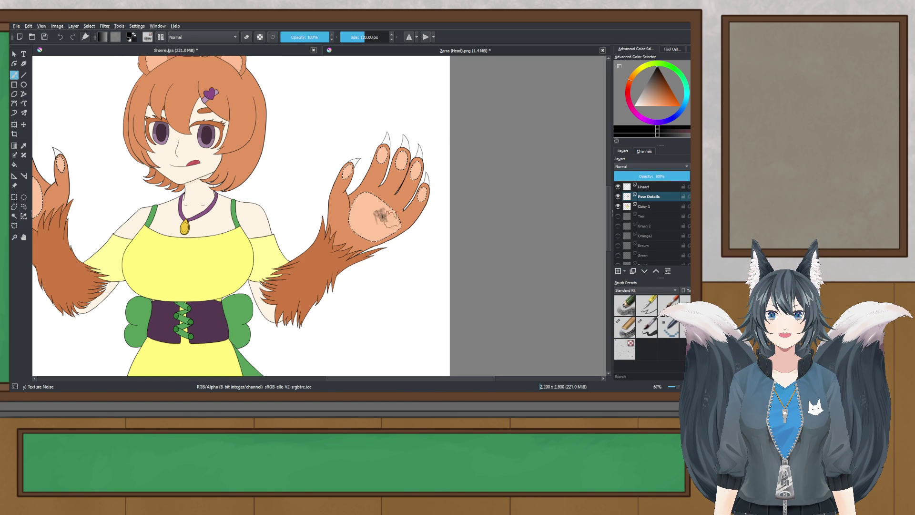
key("ctrl+z")
left_click_drag(380, 38, 393, 38)
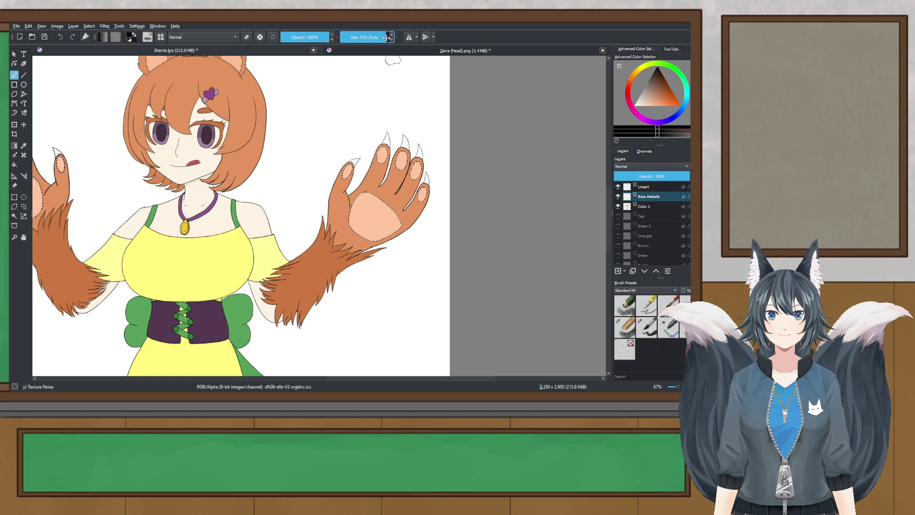
left_click_drag(398, 163, 374, 194)
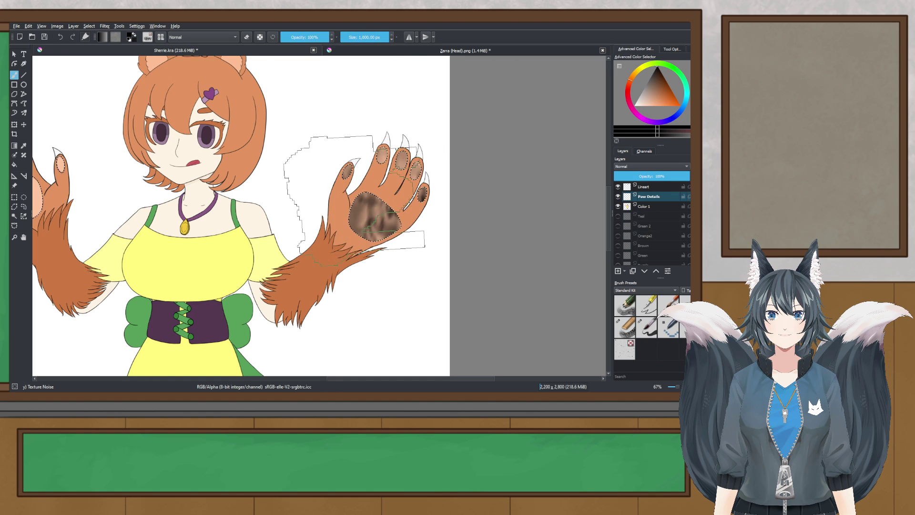
scroll(429, 296, "down", 2)
scroll(406, 274, "up", 2)
key("ctrl+z")
- Clear the selection of the paw pads on both hands
left_click_drag(387, 303, 540, 333)
left_click_drag(322, 159, 467, 377)
left_click_drag(392, 281, 257, 36)
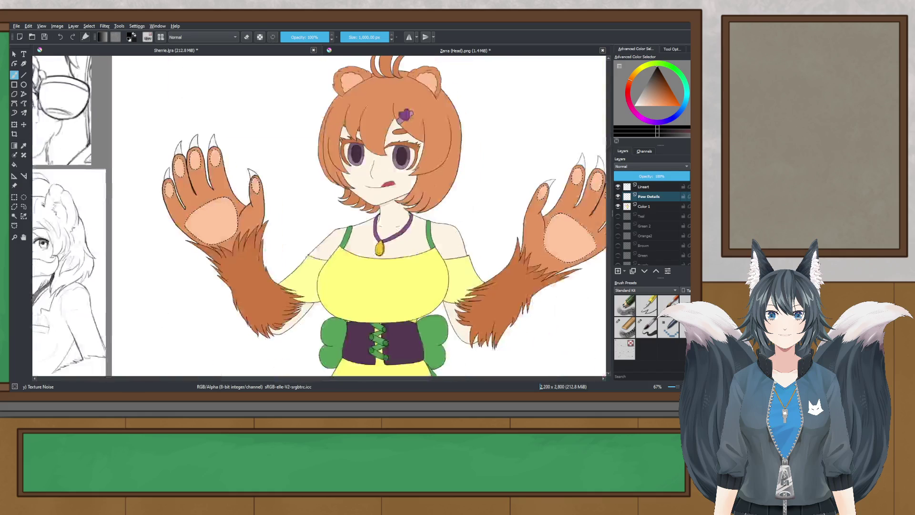
left_click_drag(326, 234, 253, 206)
left_click(23, 197)
left_click(187, 172)
scroll(188, 172, "down", 3)
scroll(190, 169, "up", 1)
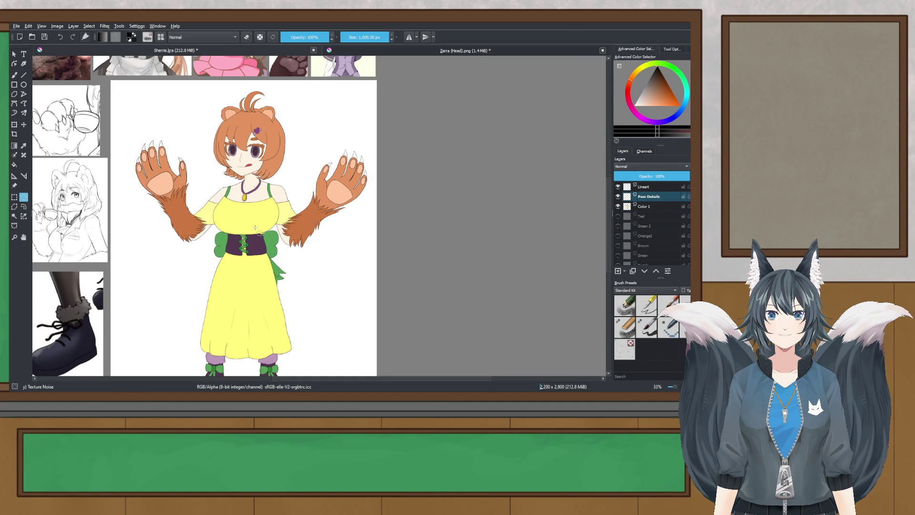
scroll(255, 228, "up", 2)
scroll(263, 227, "down", 2)
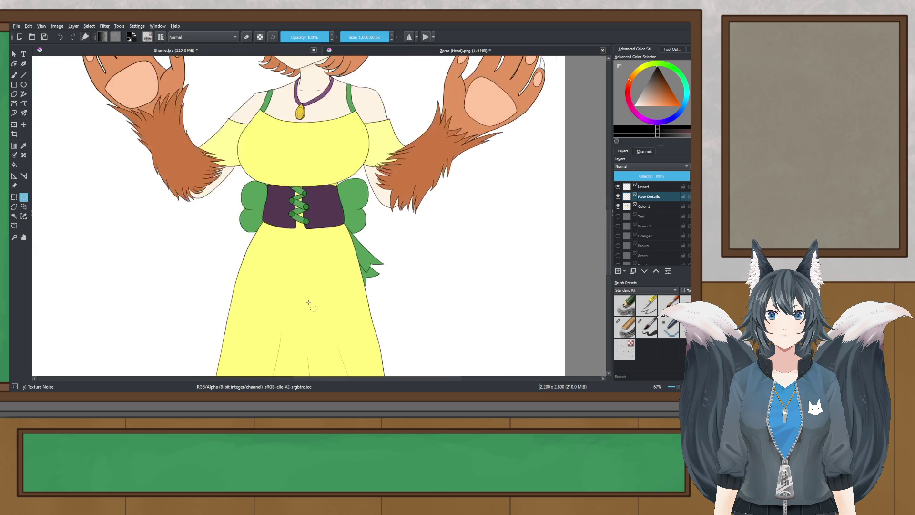
- Rename the Paw Details layer to Shadow
left_click(647, 198)
double_click(648, 197)
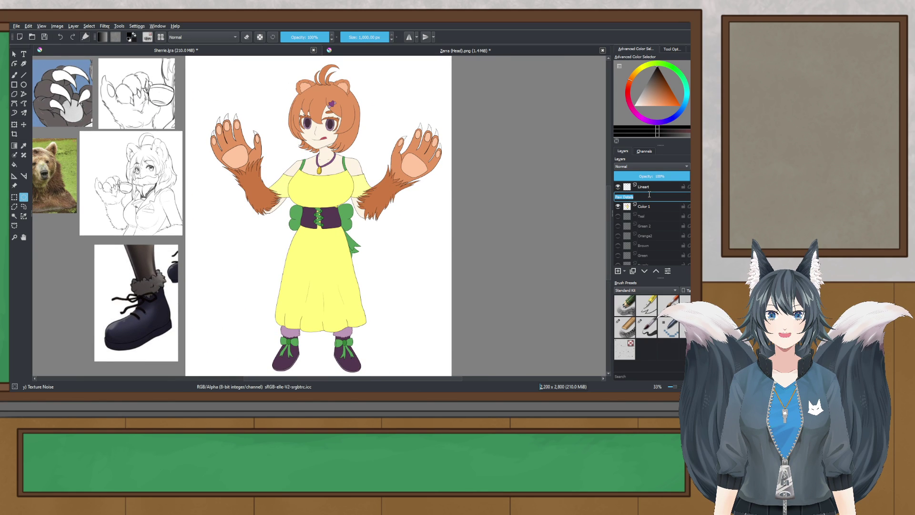
key("BackSpace")
type("Shadow")
key("Return")
scroll(319, 214, "right", 2)
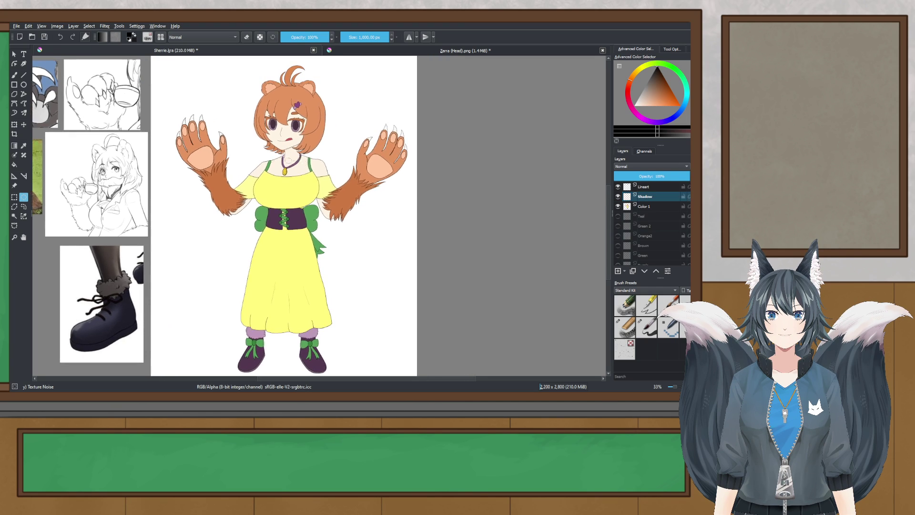
- Select the empty background around the character with the contiguous selection, and invert the selection to cover the figure
left_click(14, 216)
scroll(235, 136, "up", 1)
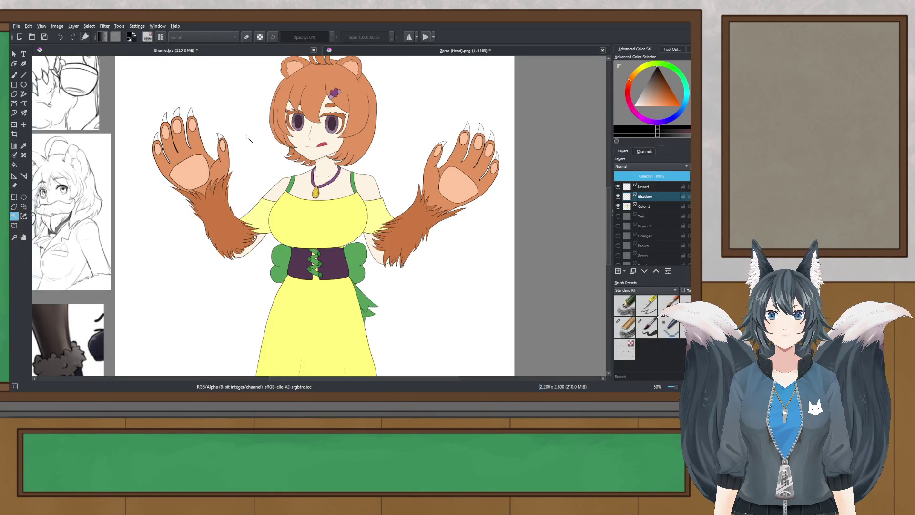
scroll(247, 138, "up", 1)
scroll(234, 134, "down", 1)
left_click(232, 132)
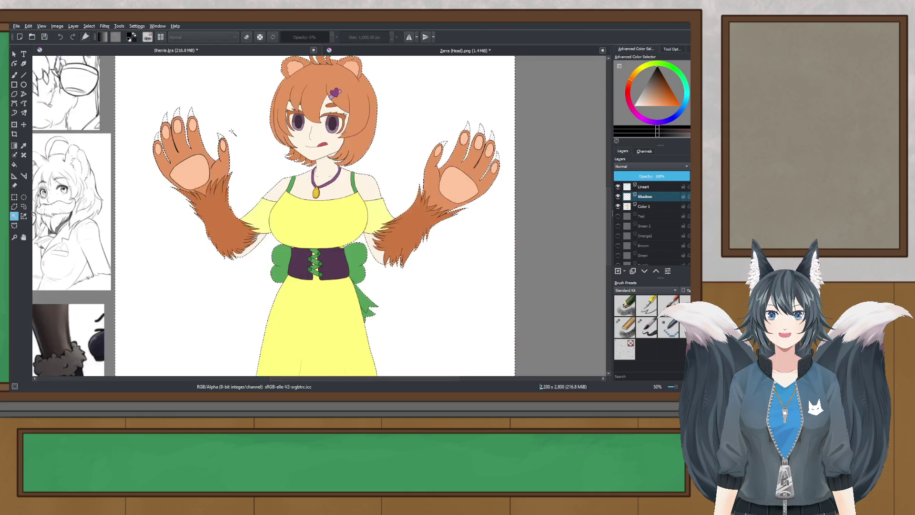
scroll(232, 131, "down", 2)
key("Page_Up")
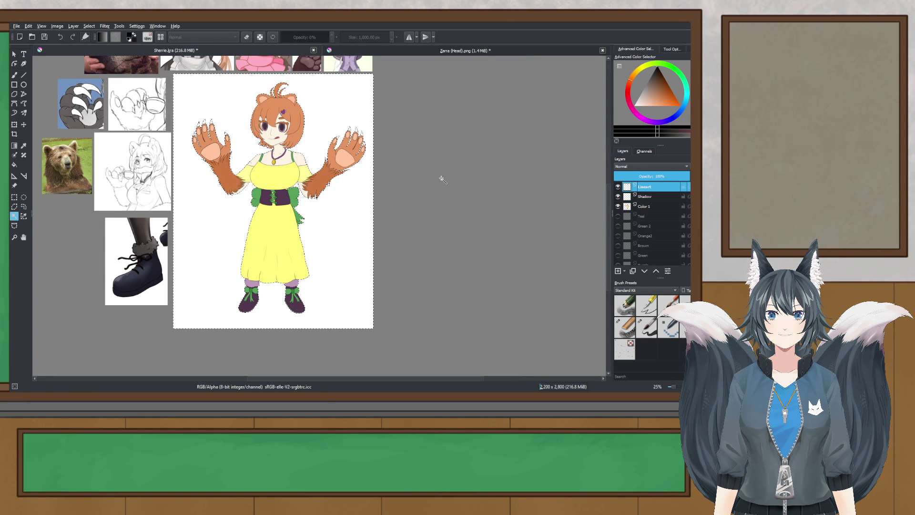
scroll(290, 157, "up", 5)
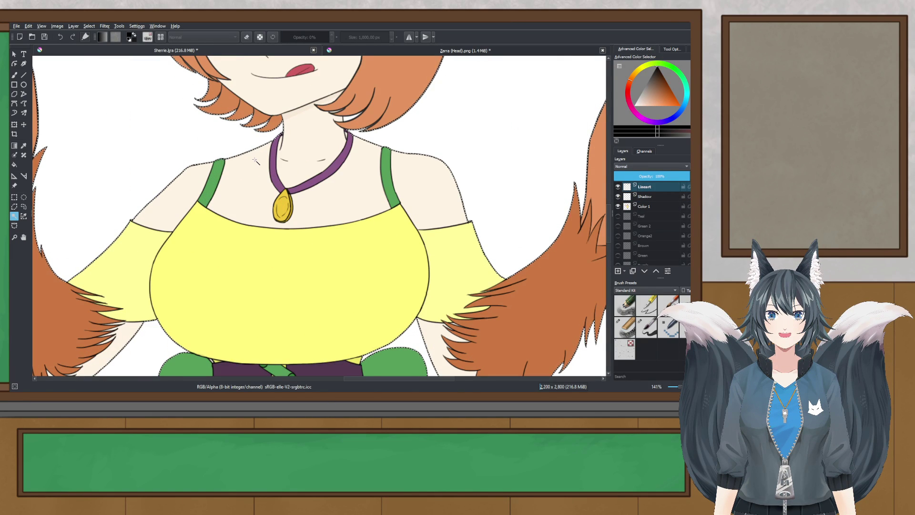
scroll(256, 161, "down", 5)
left_click(57, 26)
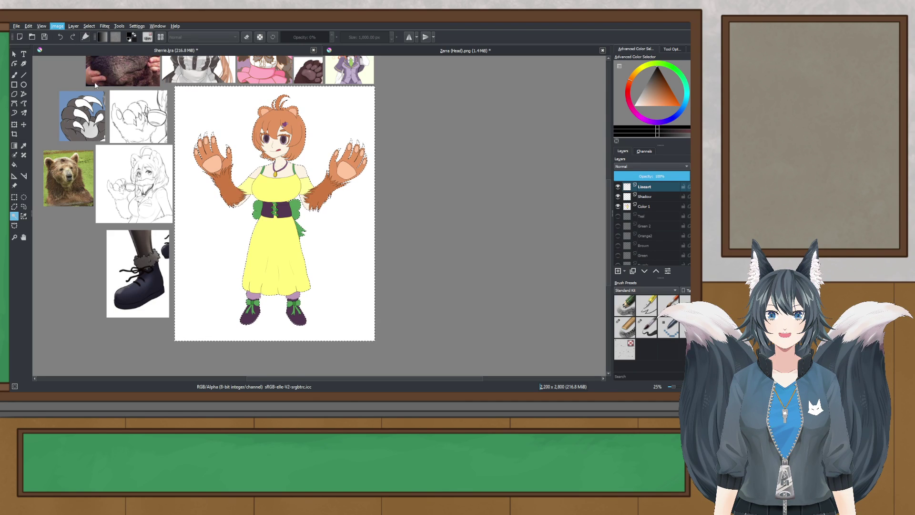
mouse_move(90, 26)
left_click(118, 71)
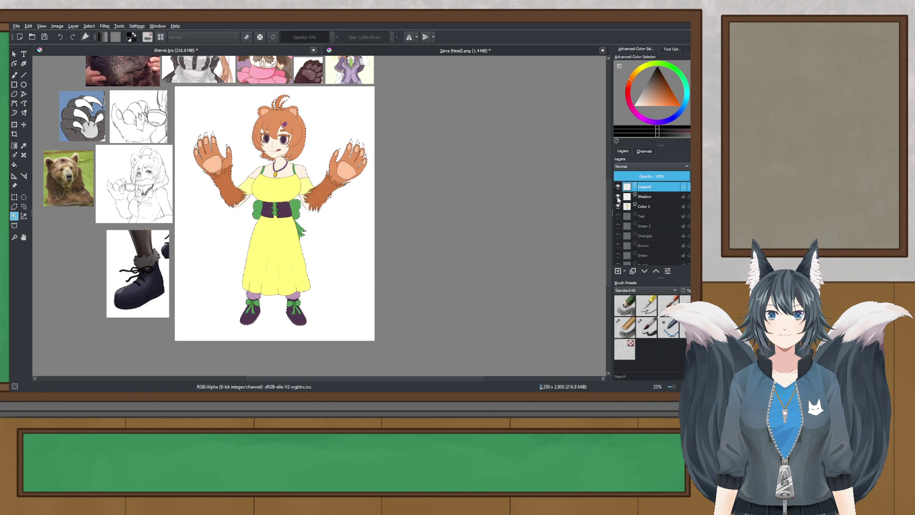
- Activate the Shadow layer, pick a light orange colour, and choose The Good One brush
left_click(646, 197)
key("plus")
key("b")
left_click_drag(671, 90, 662, 113)
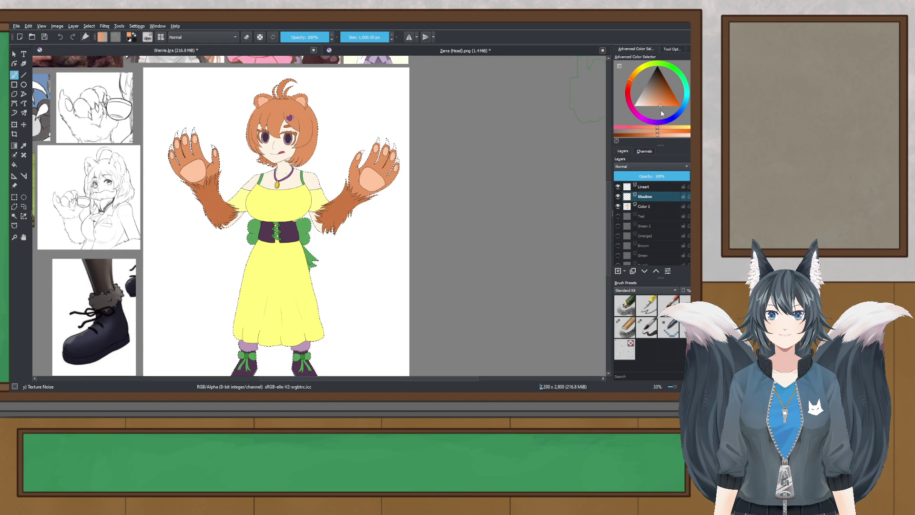
left_click(647, 329)
key("minus")
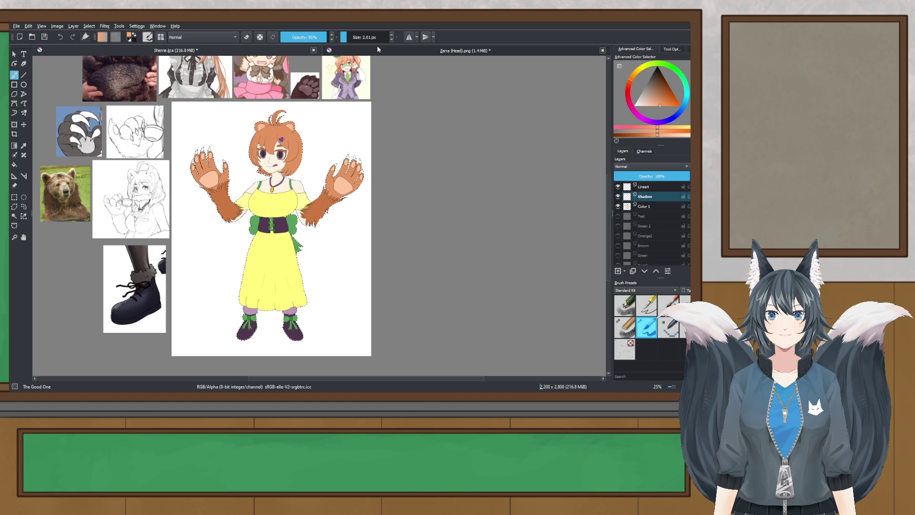
- Paint the selected figure area orange on the Shadow layer at 1,000 px, and place that layer below Color 1
left_click_drag(384, 35, 459, 66)
mouse_move(245, 194)
left_mouse_down()
mouse_move(279, 155)
mouse_move(317, 197)
mouse_move(313, 216)
mouse_move(209, 286)
mouse_move(311, 160)
mouse_move(347, 180)
left_mouse_up()
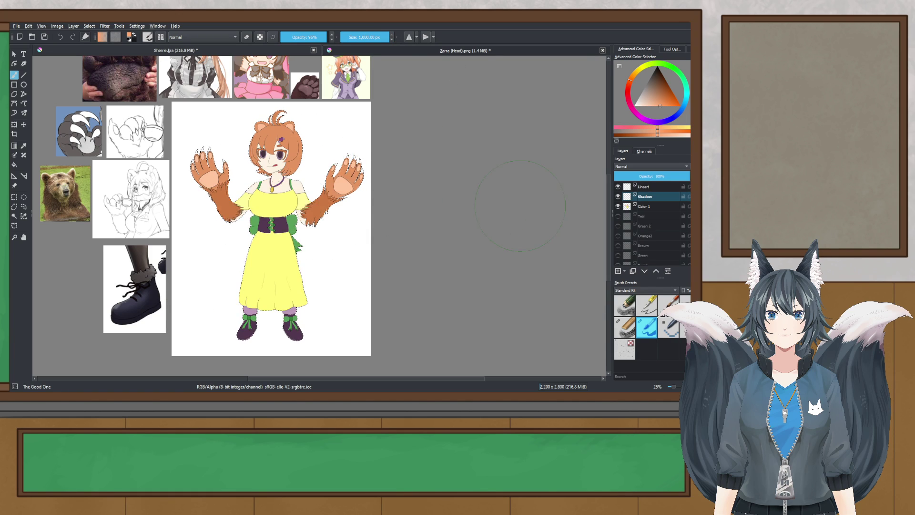
left_click_drag(656, 196, 654, 210)
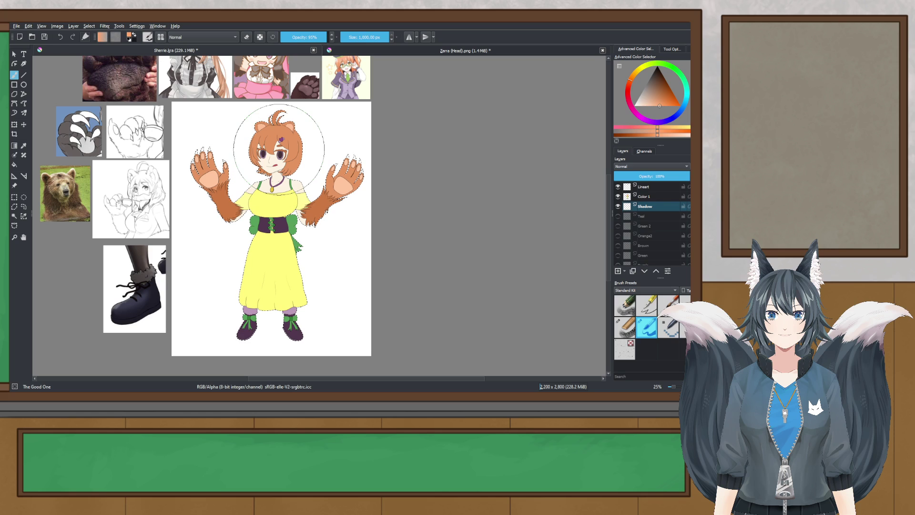
- Offset the orange silhouette on the Shadow layer to the right of and slightly below the character
key("t")
scroll(321, 183, "up", 3)
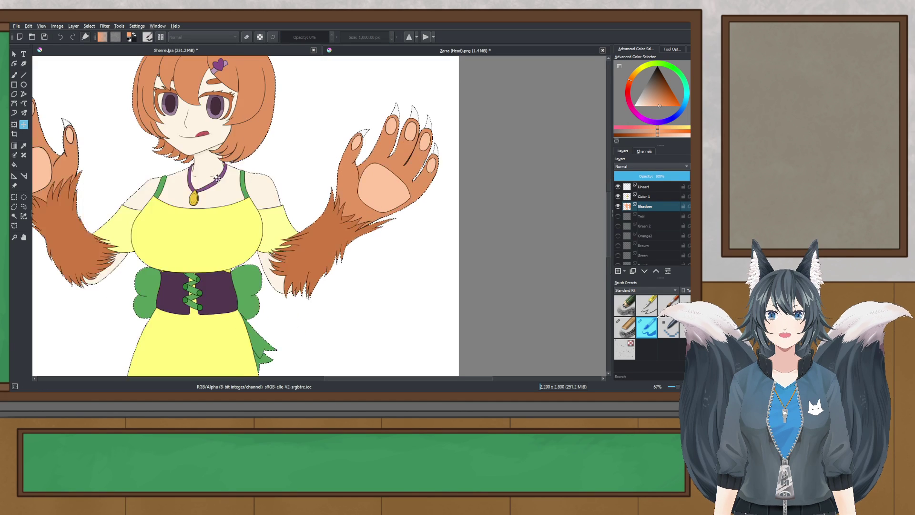
left_click_drag(233, 177, 242, 173)
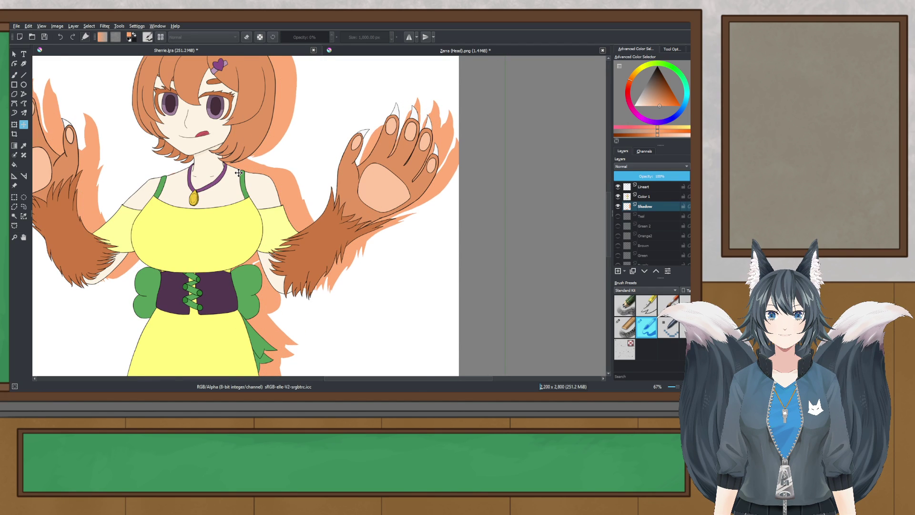
scroll(241, 174, "down", 4)
scroll(243, 178, "up", 3)
scroll(245, 172, "down", 1)
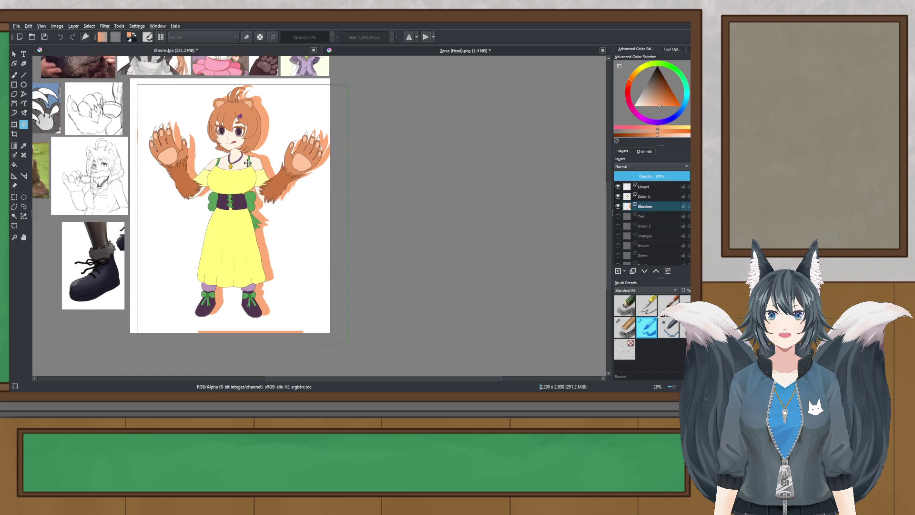
left_click_drag(247, 224, 253, 225)
left_click_drag(237, 167, 256, 167)
scroll(244, 177, "up", 1)
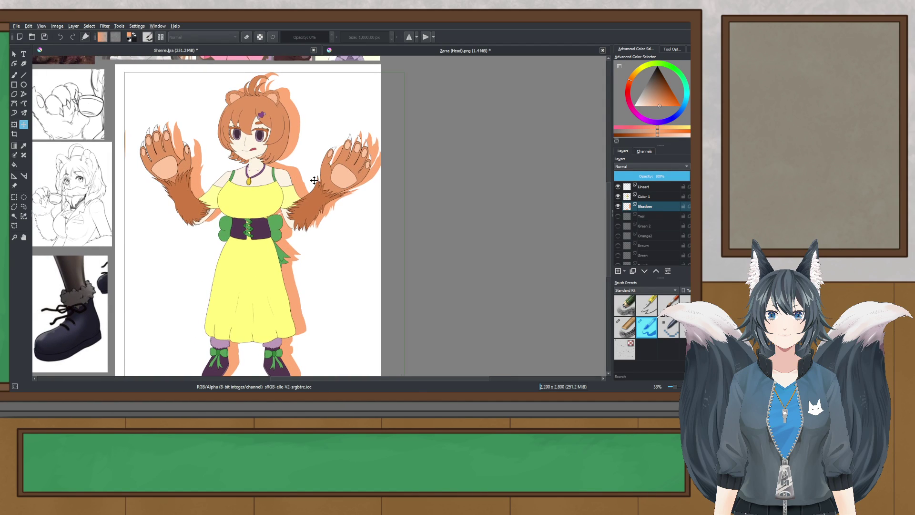
left_click_drag(314, 181, 313, 181)
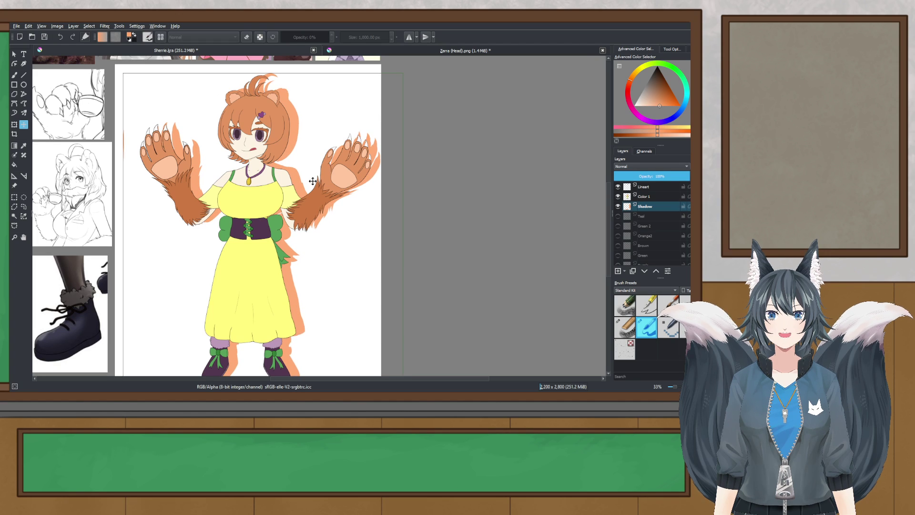
- Select the stray orange strip beside the character's raised paw near the canvas's left edge, delete it, and deselect
left_click(15, 197)
scroll(203, 149, "down", 1)
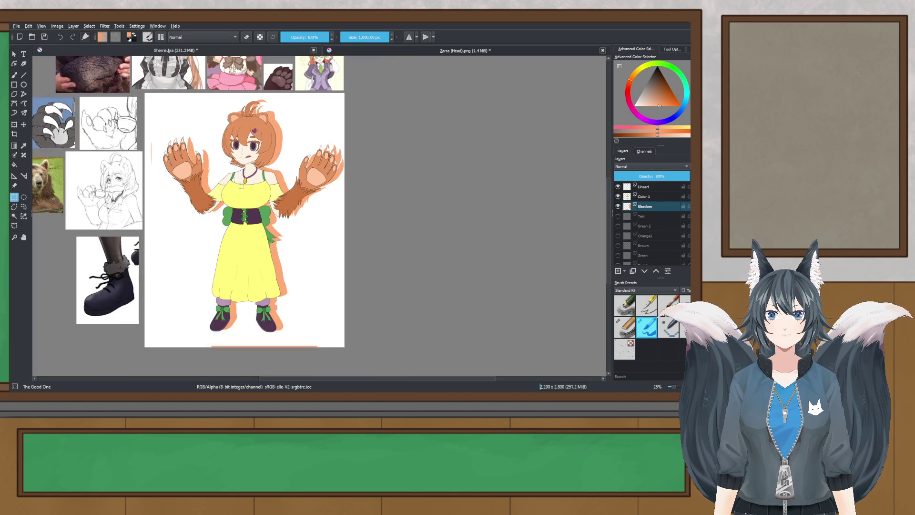
scroll(159, 143, "up", 2)
left_click_drag(165, 116, 156, 147)
left_click_drag(141, 191, 163, 118)
key("Delete")
key("ctrl+shift+a")
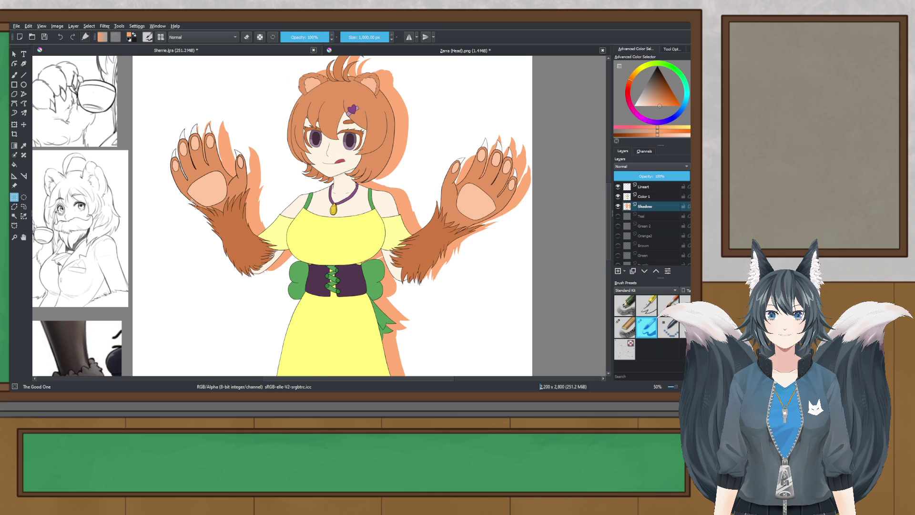
- Select and delete the stray orange strip along the canvas's bottom edge below the shoes
scroll(196, 228, "down", 1)
left_click_drag(196, 229, 164, 136)
scroll(244, 335, "up", 2)
left_click_drag(244, 335, 236, 297)
left_click_drag(139, 291, 479, 313)
key("Delete")
scroll(468, 273, "down", 3)
left_click_drag(468, 273, 451, 344)
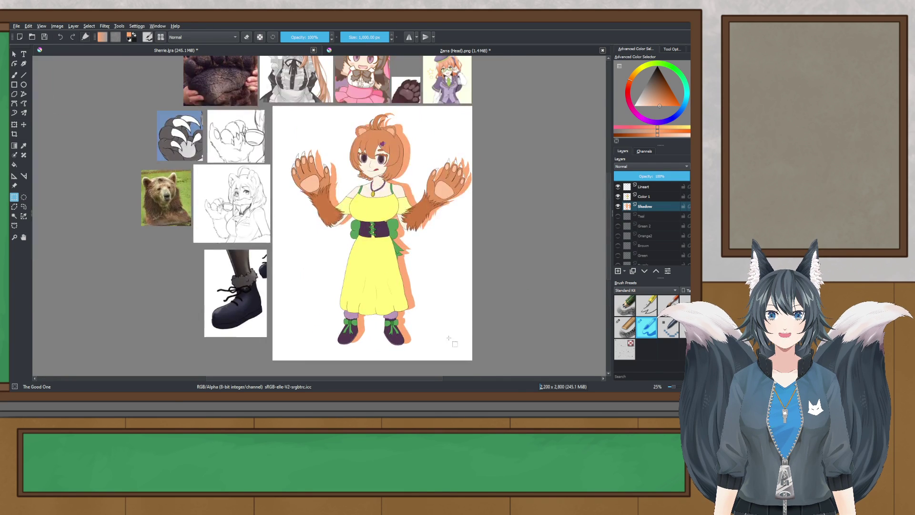
- Nudge the orange silhouette on the Shadow layer slightly up and to the left
scroll(434, 267, "up", 2)
scroll(425, 265, "down", 1)
left_click_drag(421, 273, 387, 269)
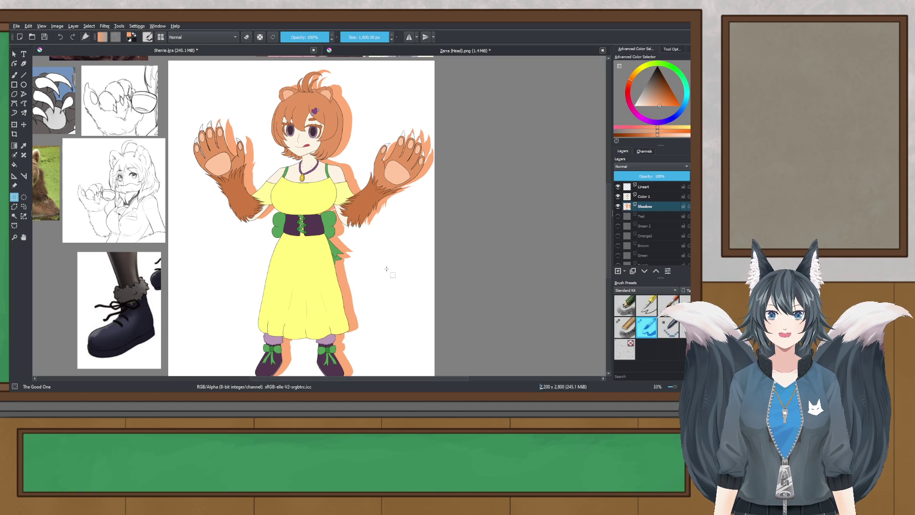
scroll(387, 268, "down", 1)
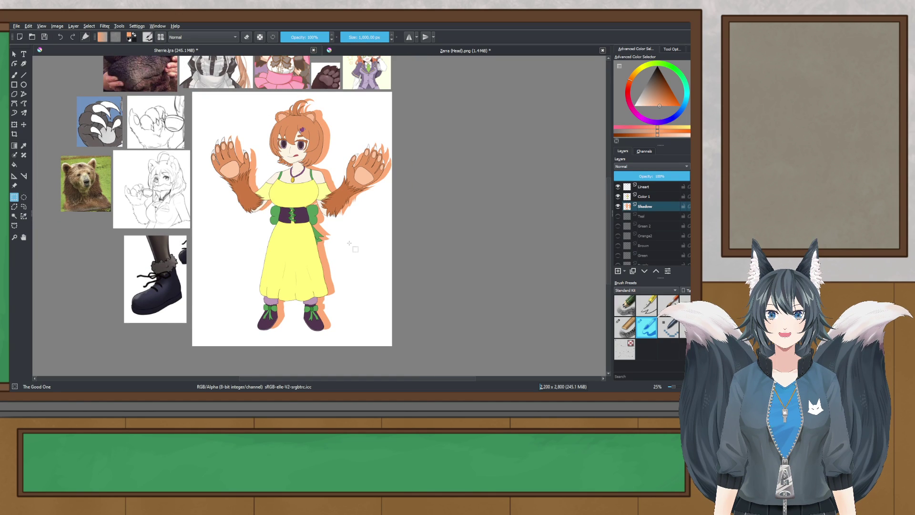
scroll(317, 243, "up", 1)
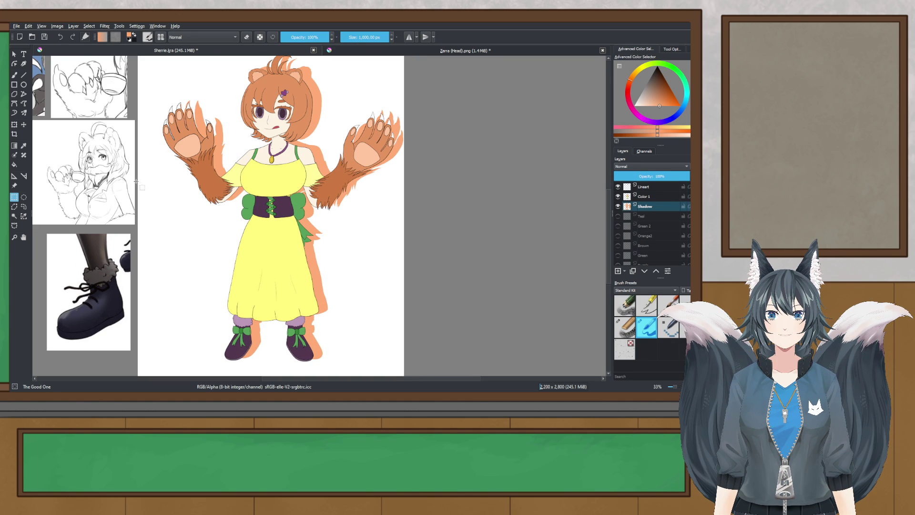
key("t")
left_click_drag(288, 205, 287, 203)
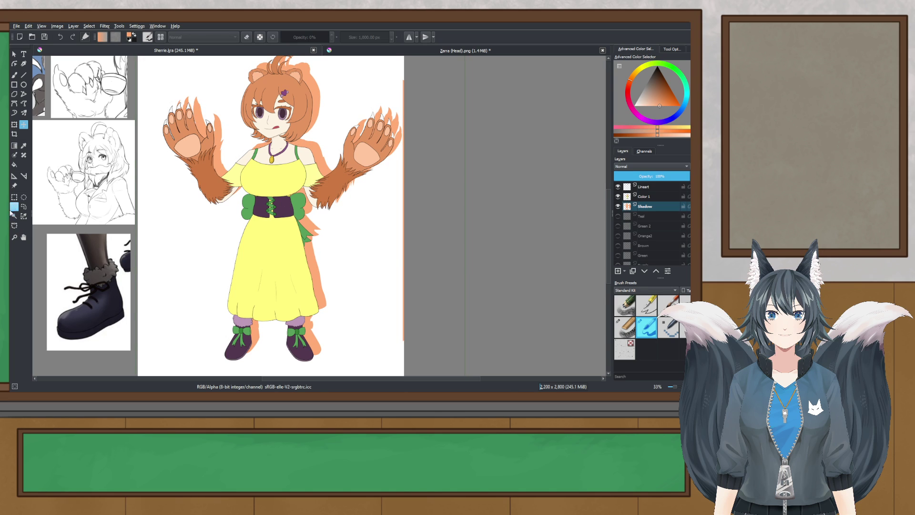
- Delete the orange strip that reappears along the canvas's bottom edge with a rectangular selection, and deselect
key("ctrl+r")
scroll(178, 170, "down", 2)
scroll(242, 168, "up", 1)
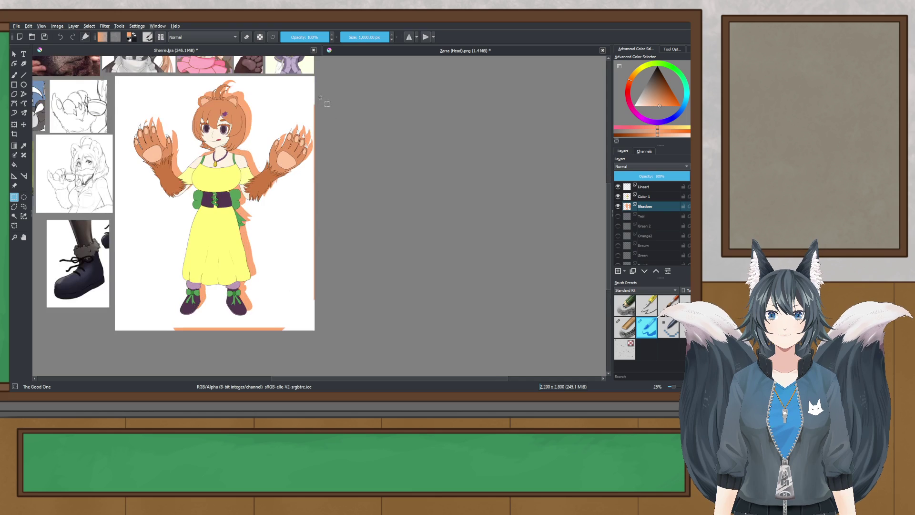
left_click_drag(334, 273, 345, 336)
scroll(159, 330, "up", 2)
left_click_drag(153, 308, 452, 375)
key("Delete")
key("ctrl+shift+a")
- Clear the thin orange strip along the canvas's right edge using rectangular selections
left_click_drag(434, 284, 353, 324)
scroll(372, 374, "down", 1)
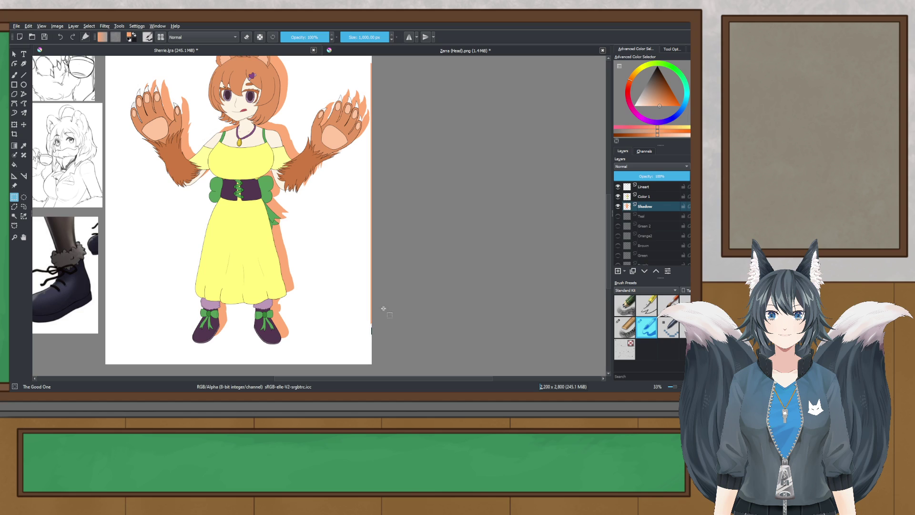
scroll(383, 309, "up", 2)
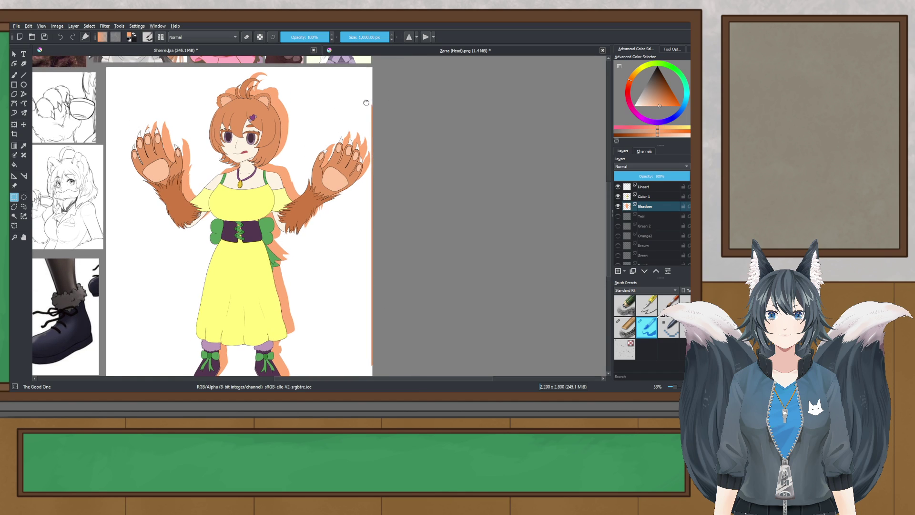
scroll(373, 105, "up", 2)
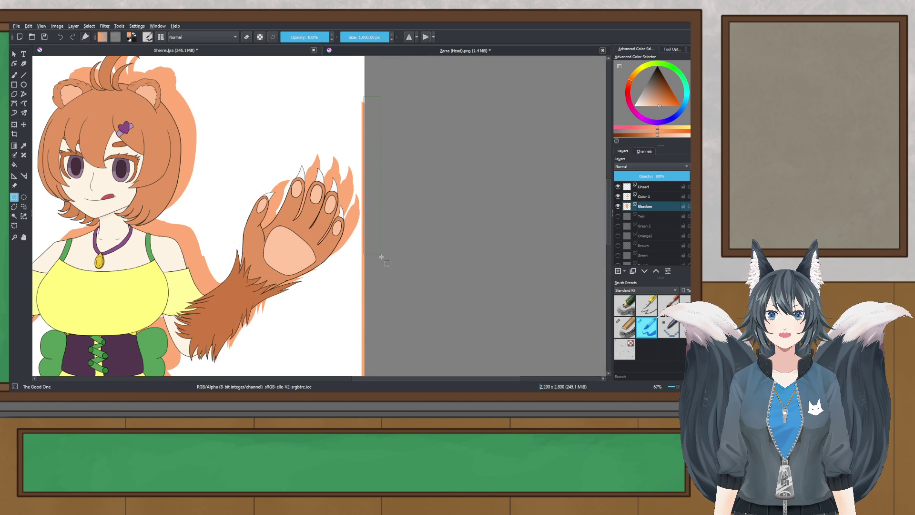
scroll(378, 253, "down", 15)
mouse_move(391, 374)
left_mouse_down()
mouse_move(390, 249)
mouse_move(384, 370)
left_mouse_up()
scroll(313, 227, "down", 1)
left_click_drag(313, 227, 296, 357)
left_click_drag(299, 137, 282, 250)
scroll(315, 93, "up", 2)
left_click_drag(327, 91, 369, 269)
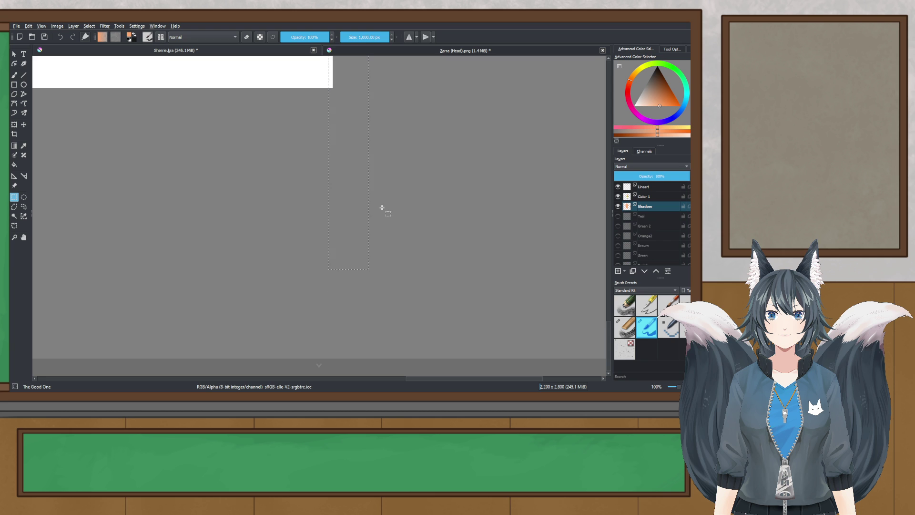
scroll(396, 168, "down", 3)
scroll(325, 237, "up", 1)
left_click_drag(308, 156, 362, 272)
scroll(341, 280, "down", 1)
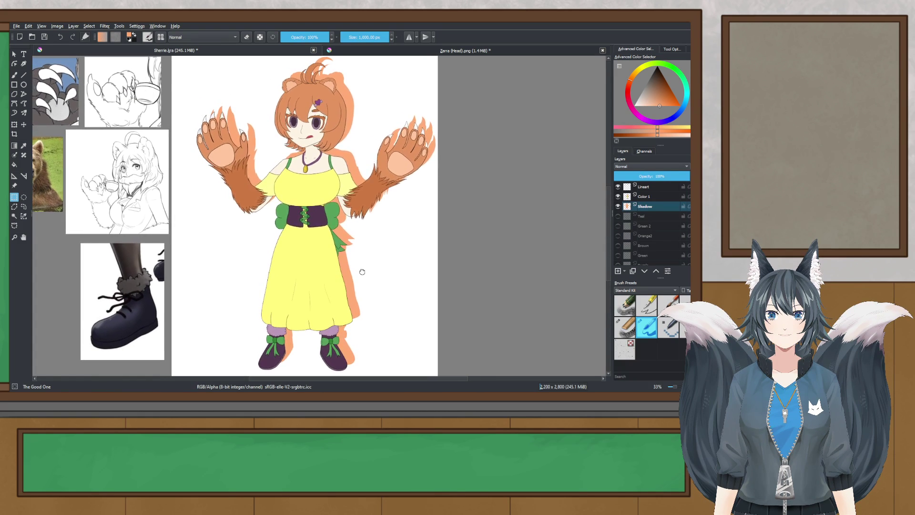
- Save the drawing with its offset orange silhouette
key("ctrl+s")
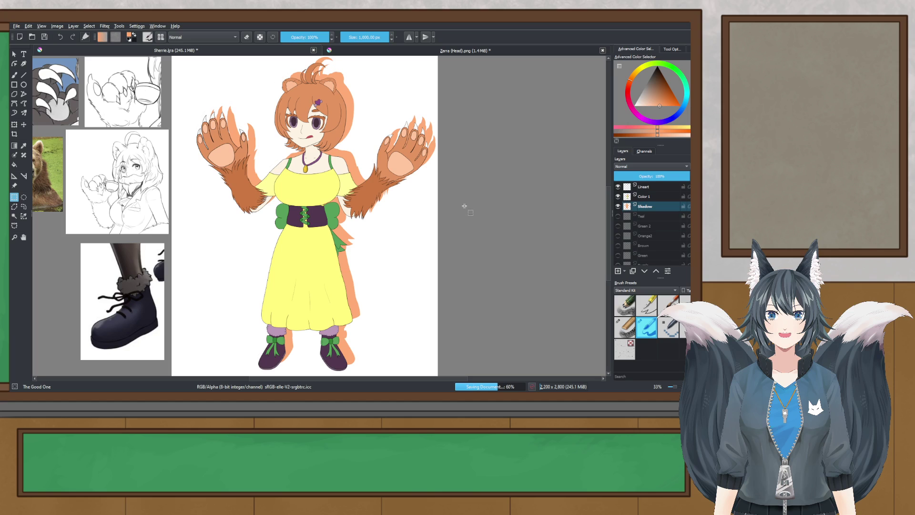
left_click_drag(470, 205, 462, 207)
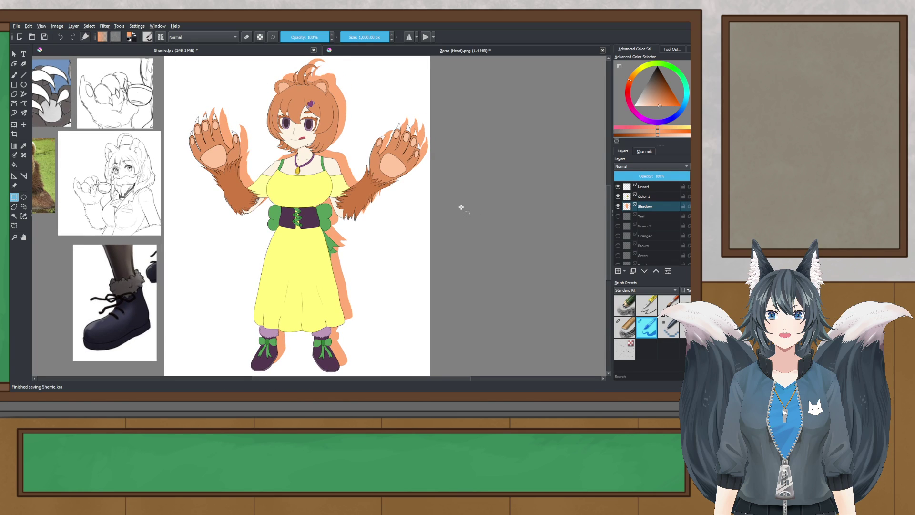
scroll(277, 198, "up", 3)
scroll(277, 198, "down", 2)
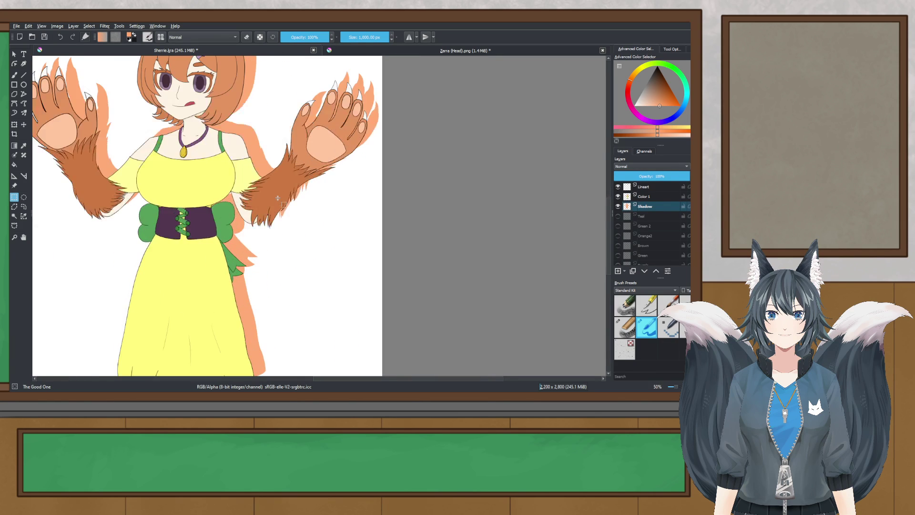
- Select the full canvas height from just inside the left edge to past the right edge, and crop the image to 2,244 x 2,800 px
scroll(278, 197, "down", 3)
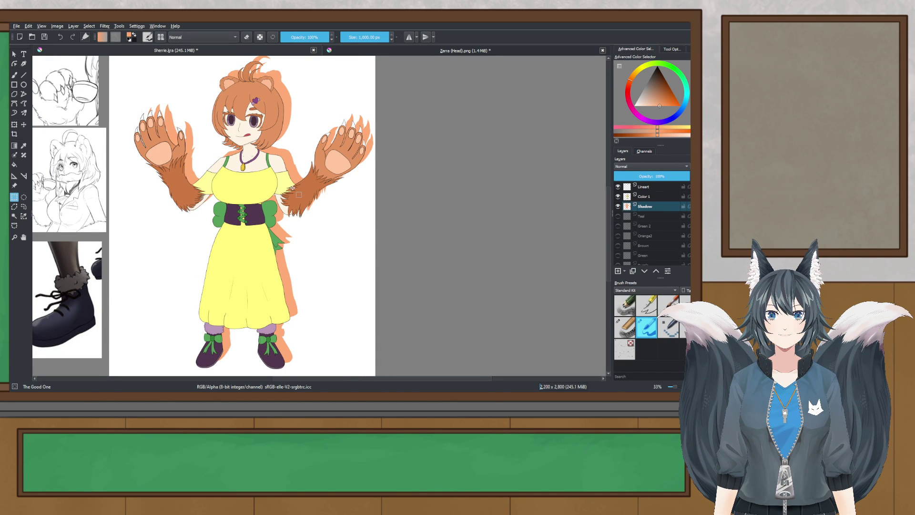
scroll(299, 189, "down", 1)
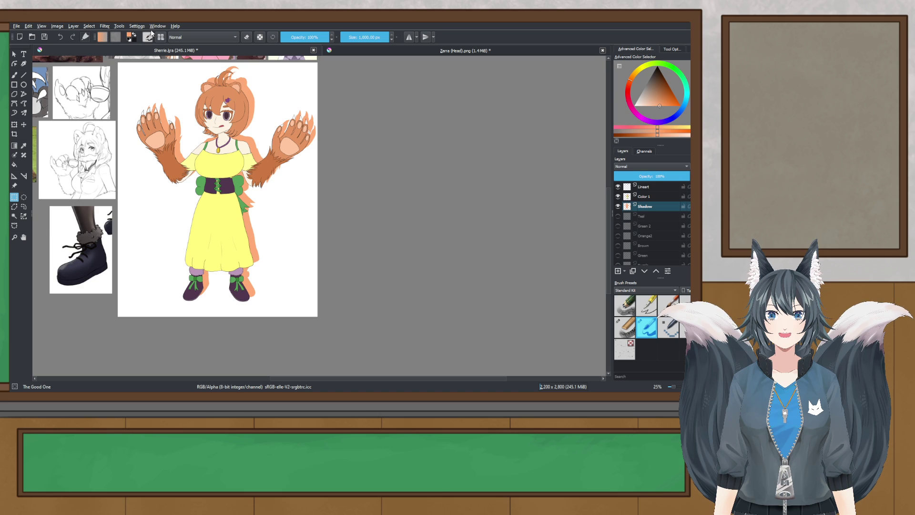
left_click_drag(125, 62, 329, 316)
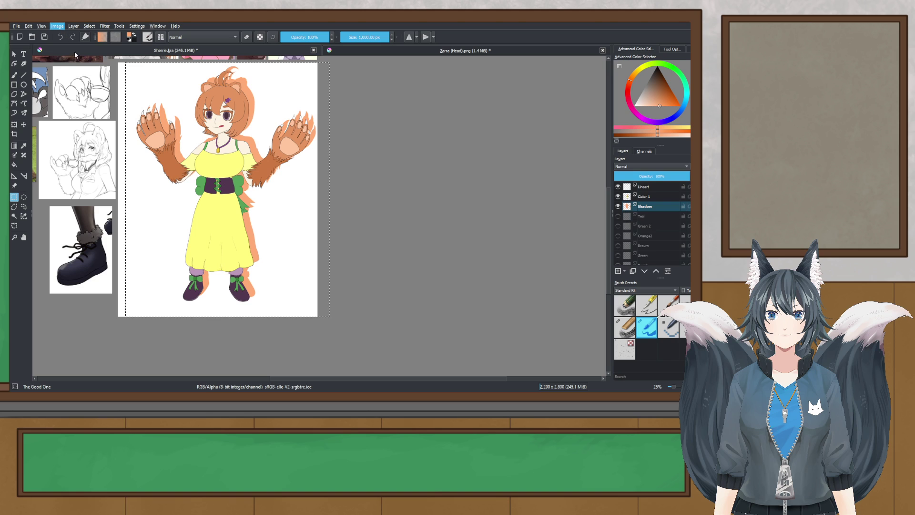
left_click_drag(187, 110, 198, 132)
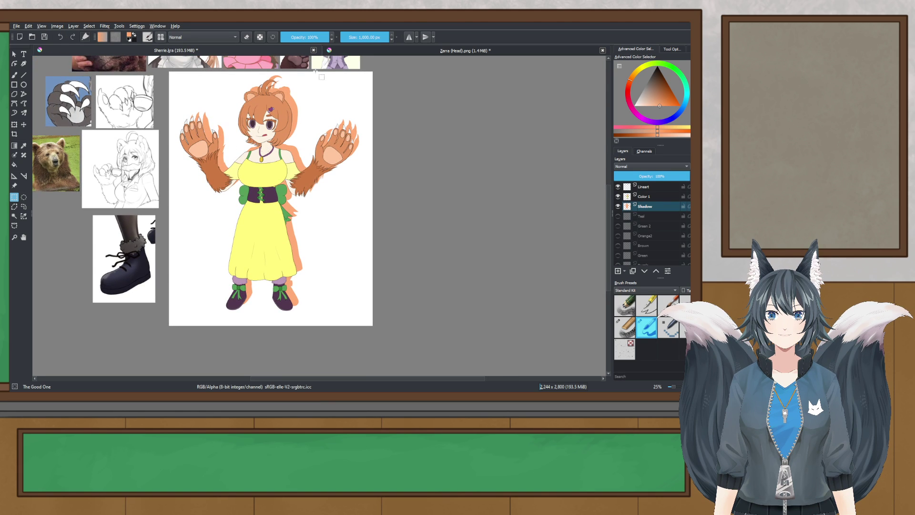
- Try cropping the image to 2,200 x 2,644 px around the figure, and undo the crop
left_click_drag(168, 72, 369, 312)
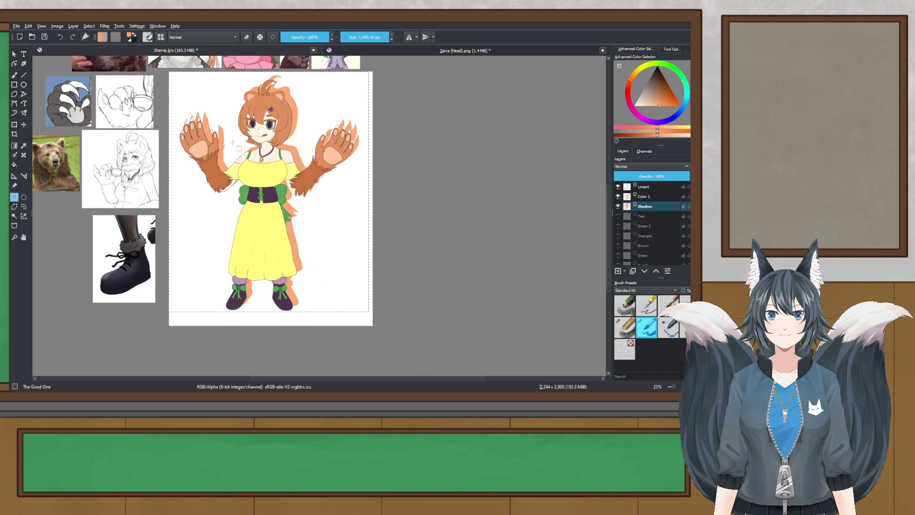
scroll(238, 125, "up", 1)
left_click_drag(238, 125, 252, 168)
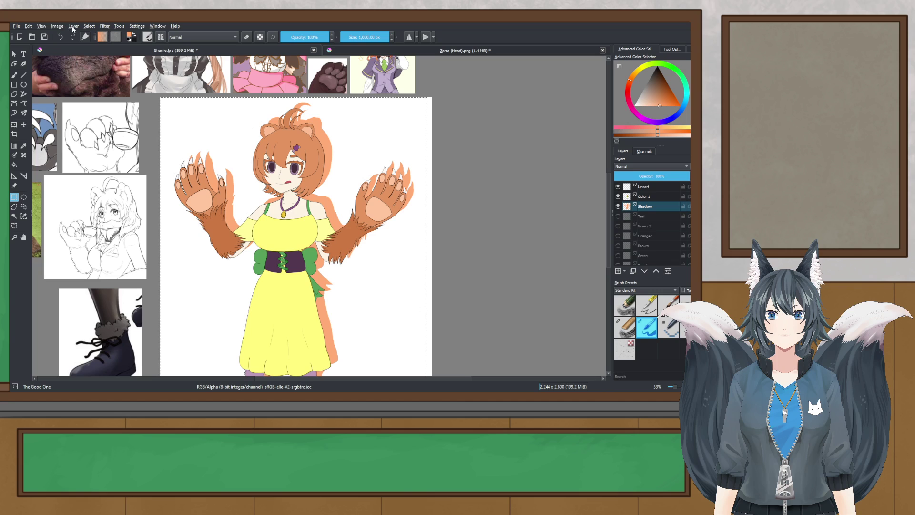
left_click(60, 27)
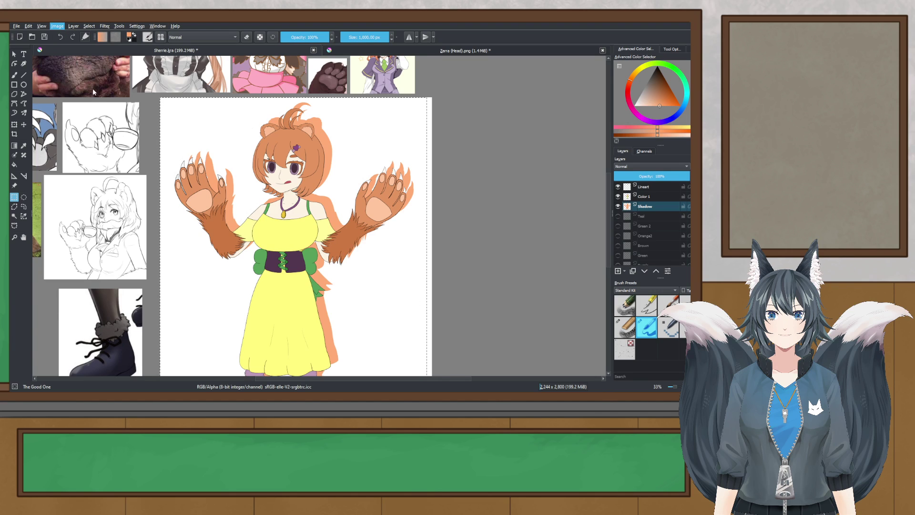
scroll(313, 141, "down", 2)
scroll(325, 151, "up", 2)
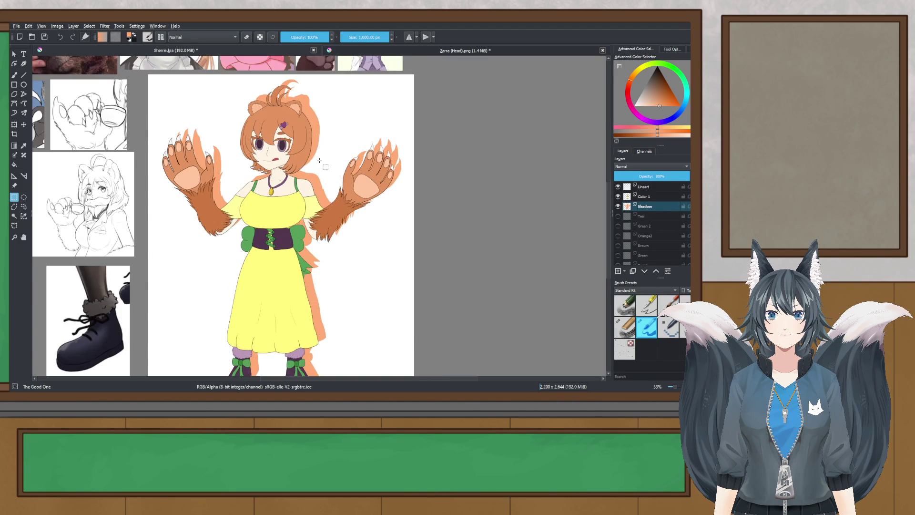
scroll(322, 155, "down", 1)
left_click_drag(314, 224, 332, 213)
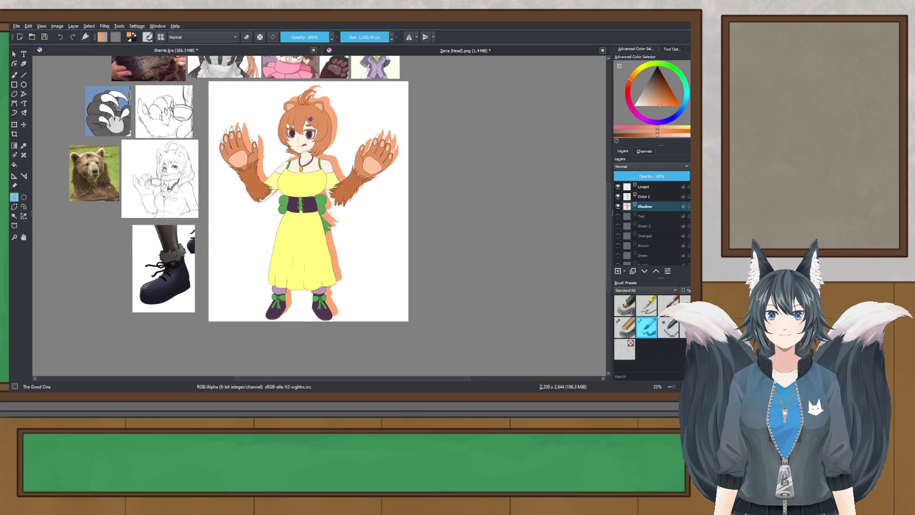
key("ctrl+z")
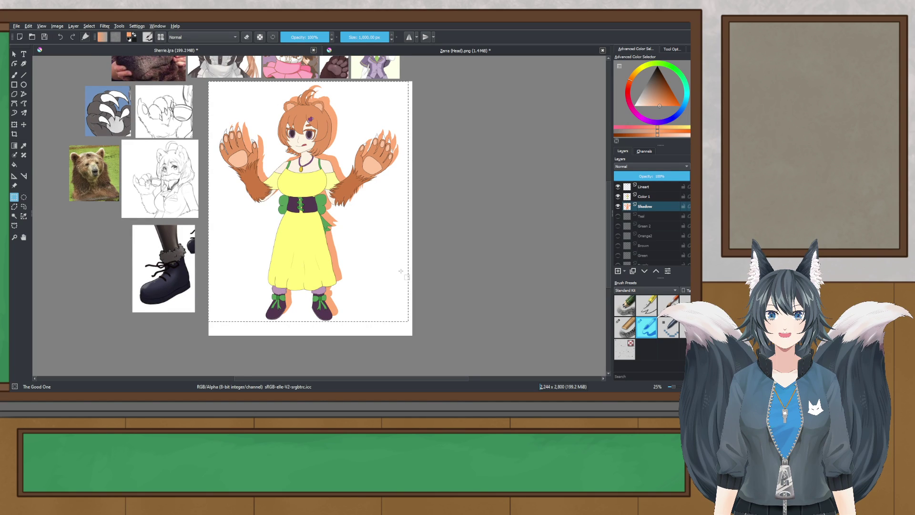
- Select a rectangle around the whole figure, crop the image to 2,184 x 2,720 px, and save the drawing
left_click(209, 81)
left_click_drag(208, 81, 413, 335)
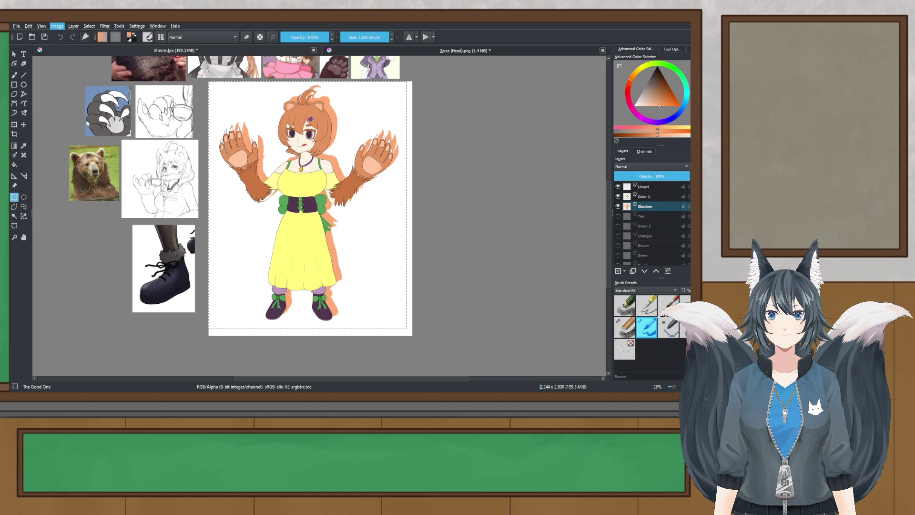
left_click(82, 86)
scroll(317, 141, "up", 1)
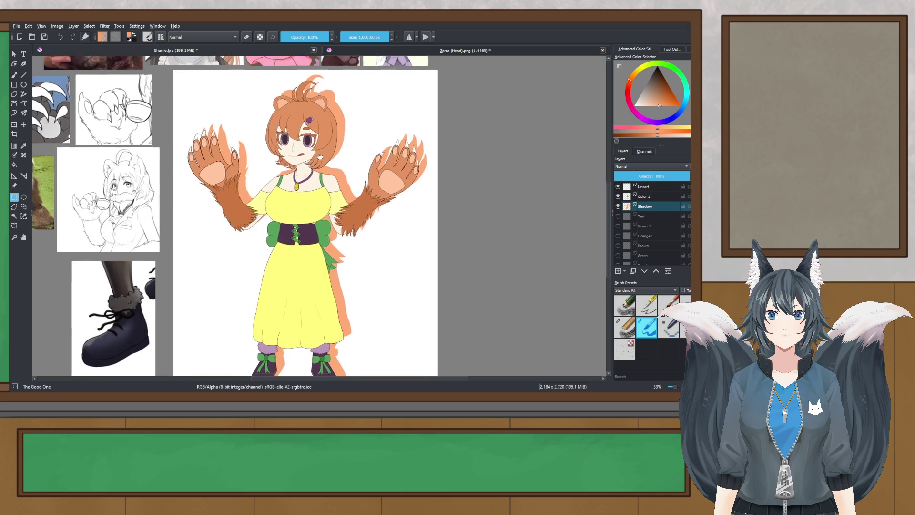
key("ctrl+s")
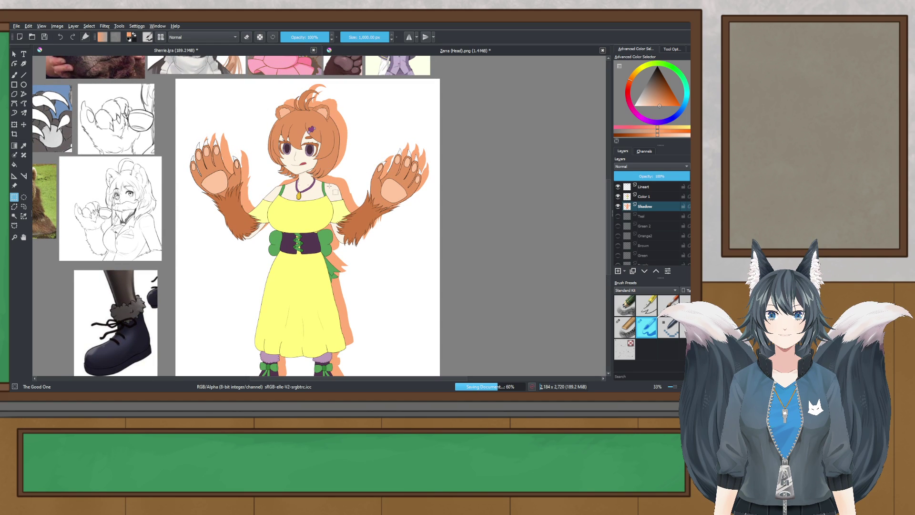
scroll(329, 185, "down", 2)
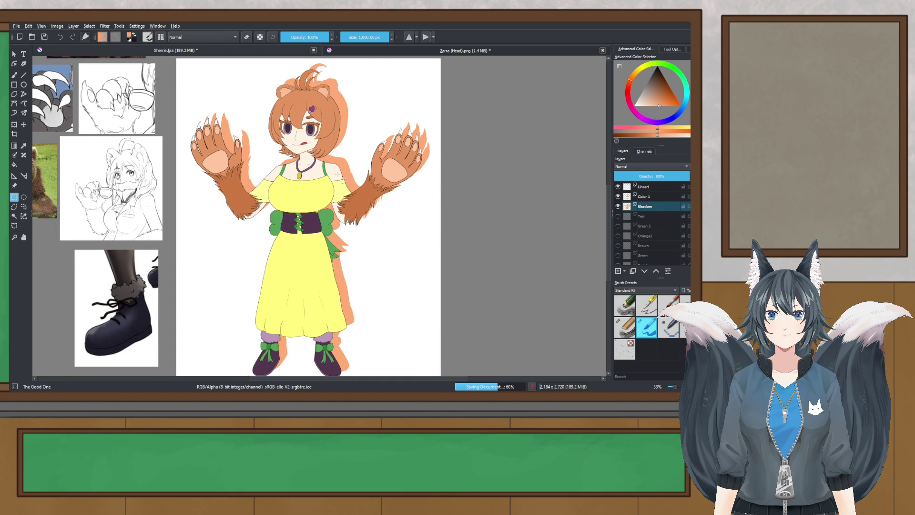
scroll(338, 175, "up", 1)
- Compare the bear girl's drop shadow with the one in the other open elf drawing, and return to the bear-girl drawing
key("t")
left_click_drag(333, 110, 352, 163)
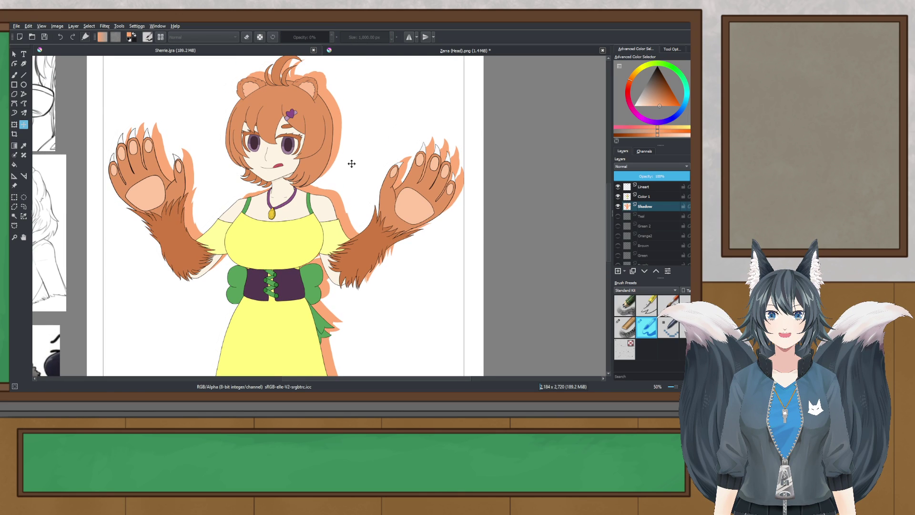
left_click(344, 50)
left_click(222, 50)
left_click(344, 51)
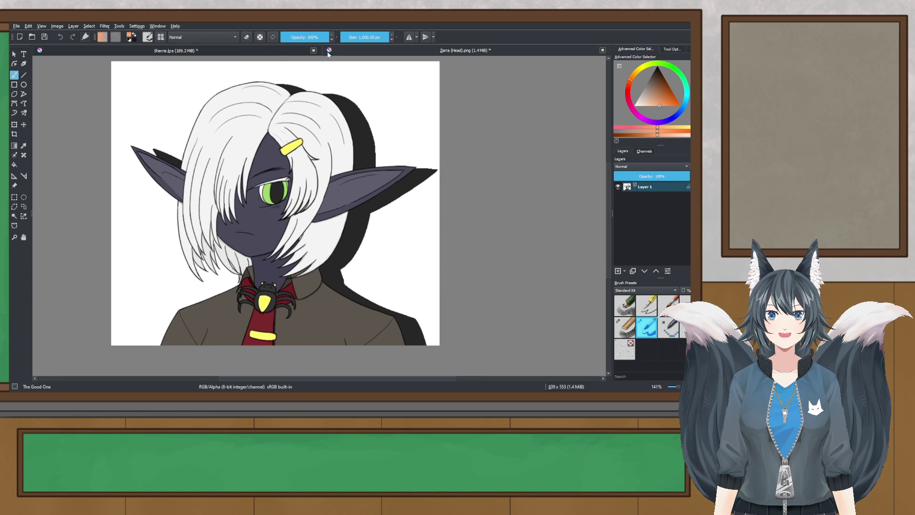
left_click(282, 51)
- Switch to the rectangular selection tool, check the figure at several zoom levels, and save the cropped drawing again
left_click(14, 197)
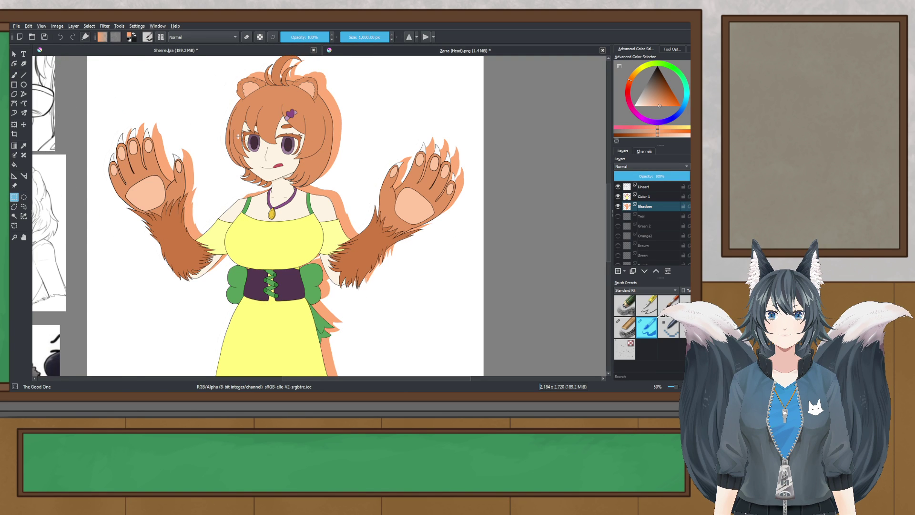
scroll(296, 200, "down", 1)
left_click_drag(283, 122, 287, 126)
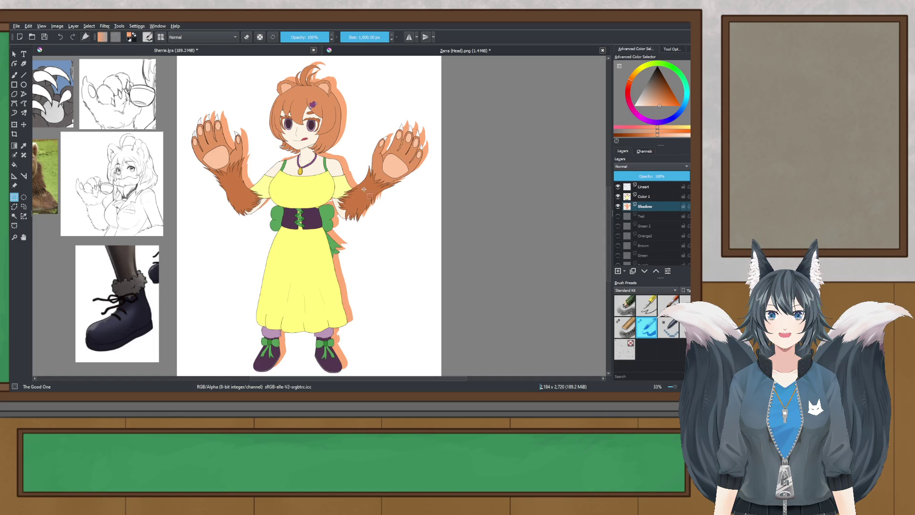
scroll(381, 198, "up", 1)
scroll(397, 205, "down", 1)
key("ctrl+s")
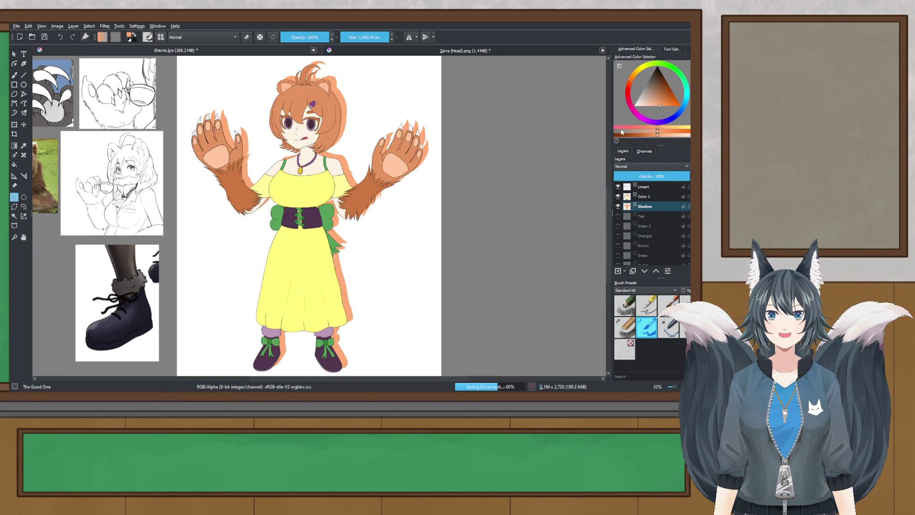
scroll(383, 130, "up", 3)
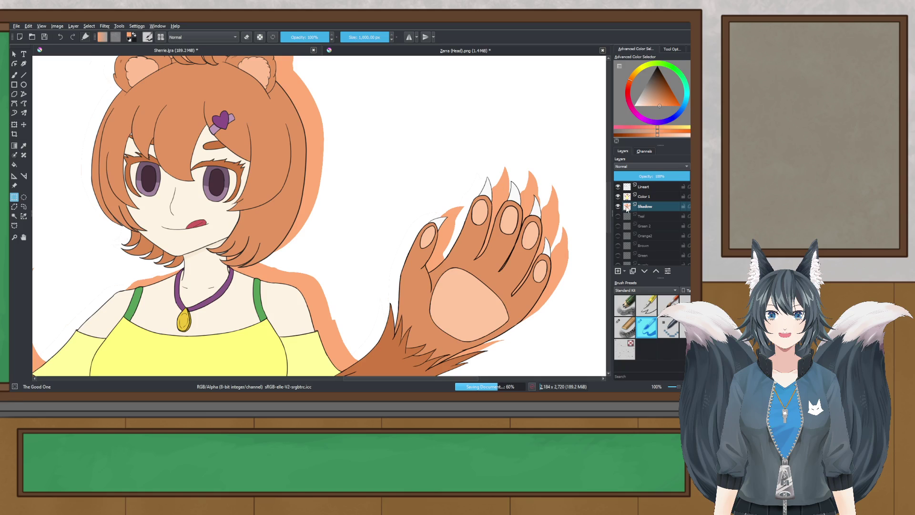
left_click(14, 216)
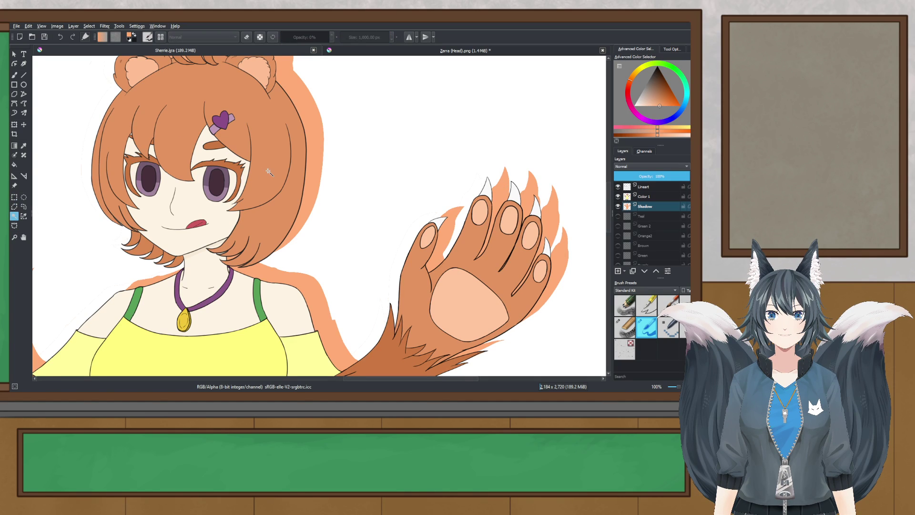
left_click(311, 128)
scroll(311, 129, "down", 2)
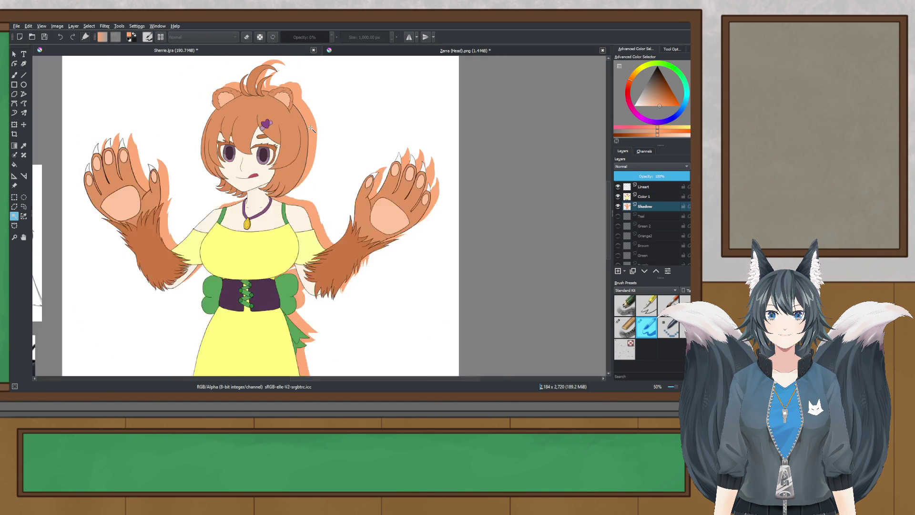
left_click(24, 198)
left_click(329, 151)
- Hide the Color 1 and Lineart layers and examine the orange Shadow silhouette on its own
left_click(618, 197)
left_click(618, 187)
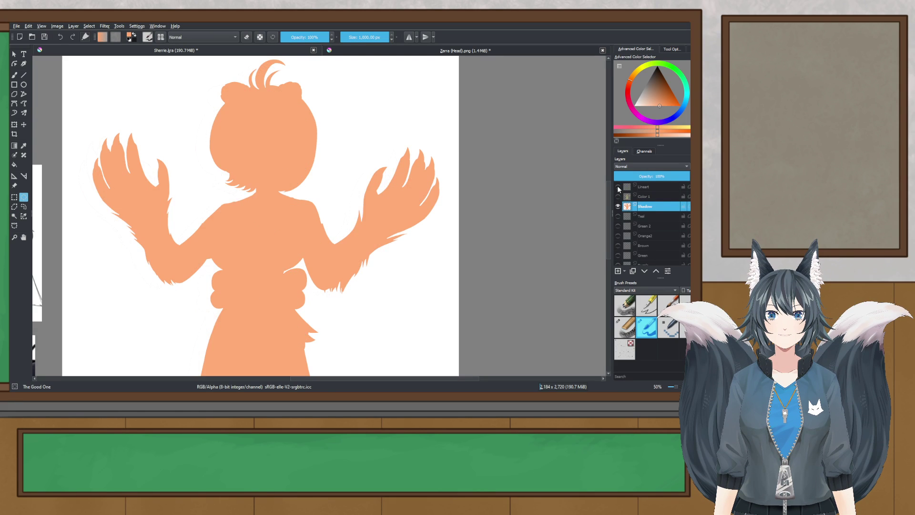
scroll(263, 215, "down", 2)
left_click_drag(285, 207, 319, 172)
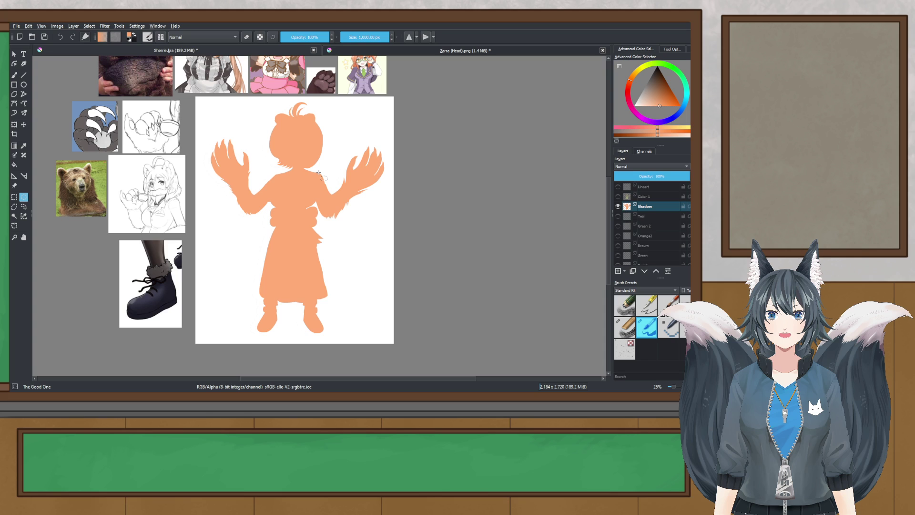
left_click_drag(322, 192, 343, 184)
scroll(326, 166, "up", 1)
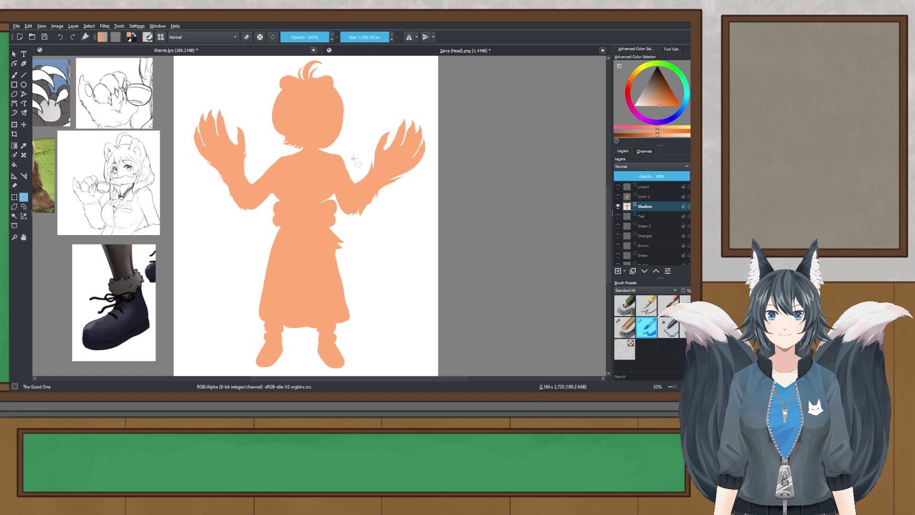
scroll(343, 159, "up", 1)
scroll(517, 179, "down", 1)
left_click_drag(501, 188, 457, 182)
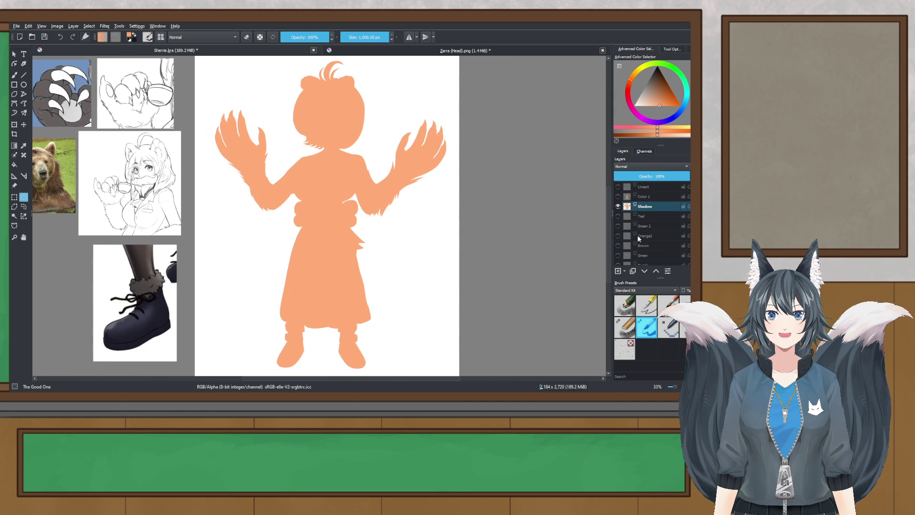
- Show the Color 1 and Lineart layers to view the complete drawing, and hide both again
left_click(619, 196)
left_click(618, 187)
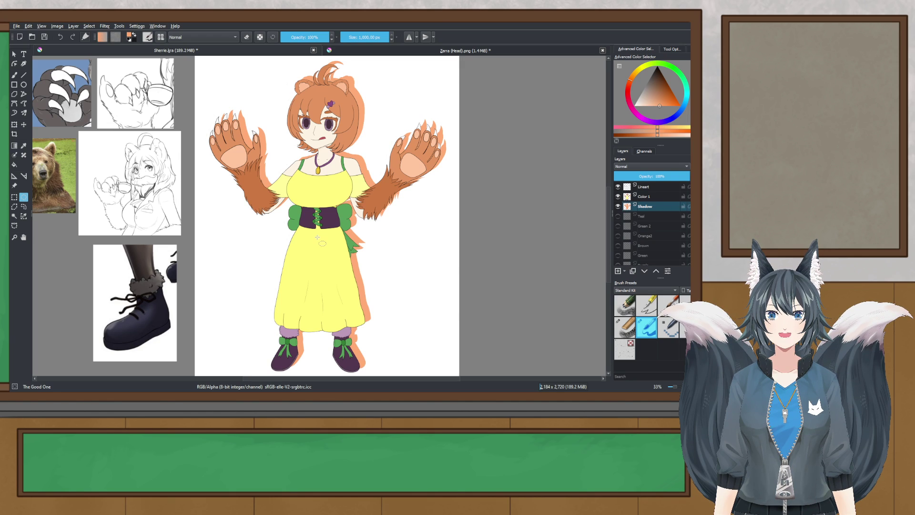
left_click(619, 196)
left_click(618, 186)
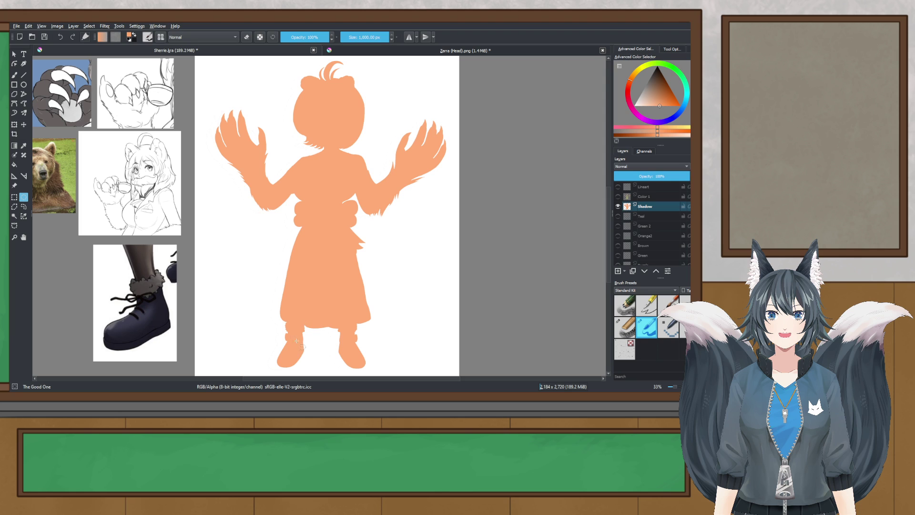
- Toggle the Color 1 and Shadow layers to compare the flat colors with and without the drop shadow, and show Lineart again
left_click(618, 197)
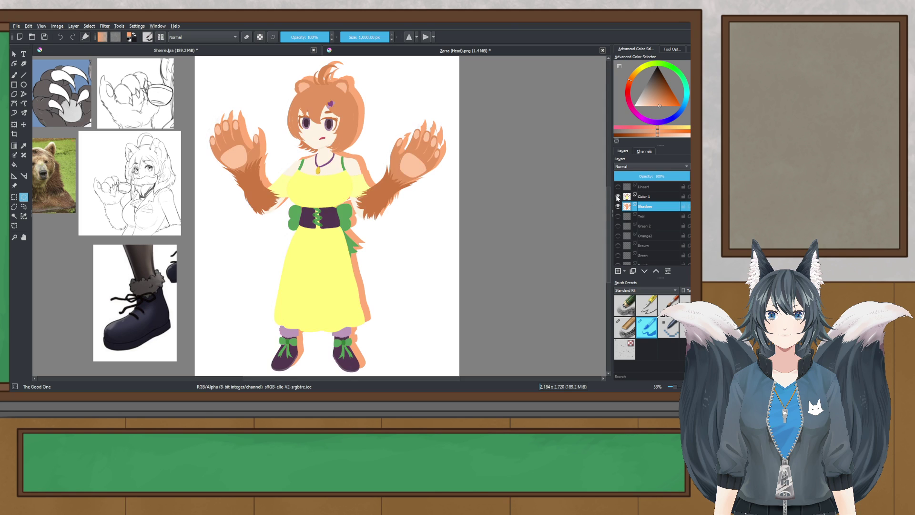
left_click(619, 197)
left_click(619, 196)
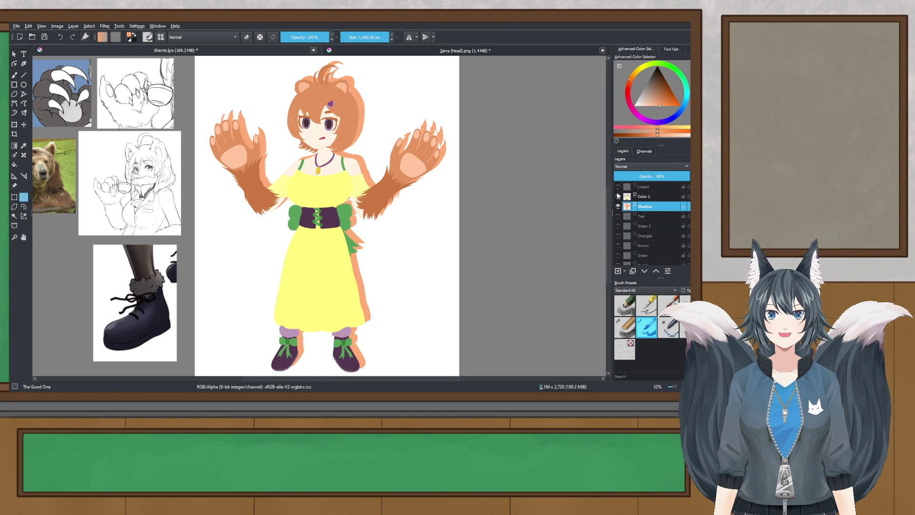
left_click(619, 197)
left_click(618, 197)
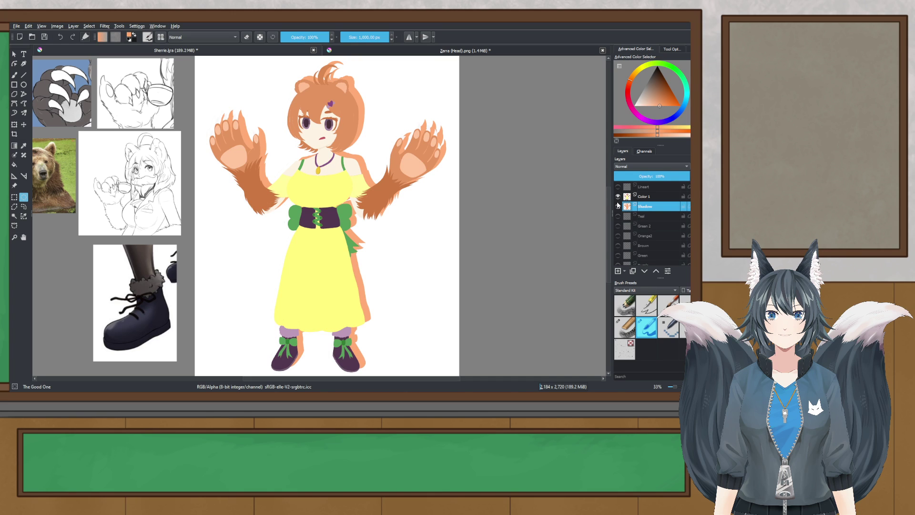
left_click(619, 207)
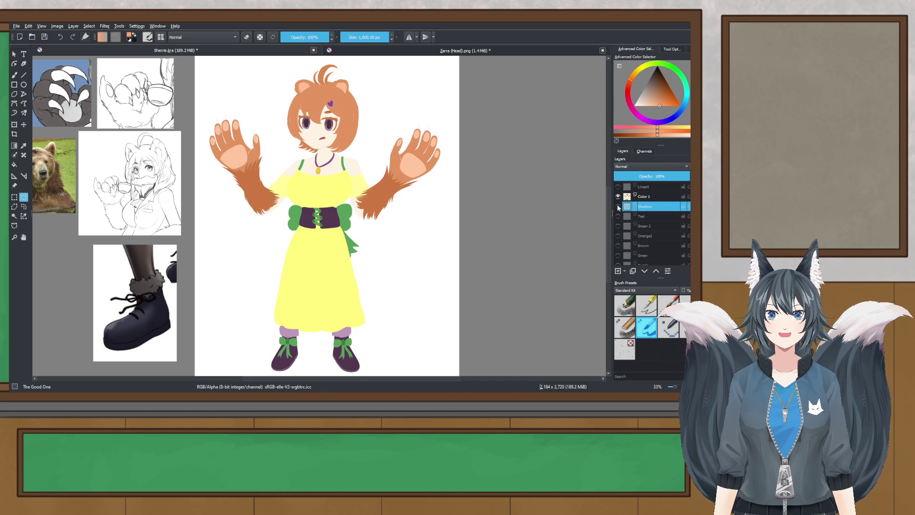
left_click(618, 206)
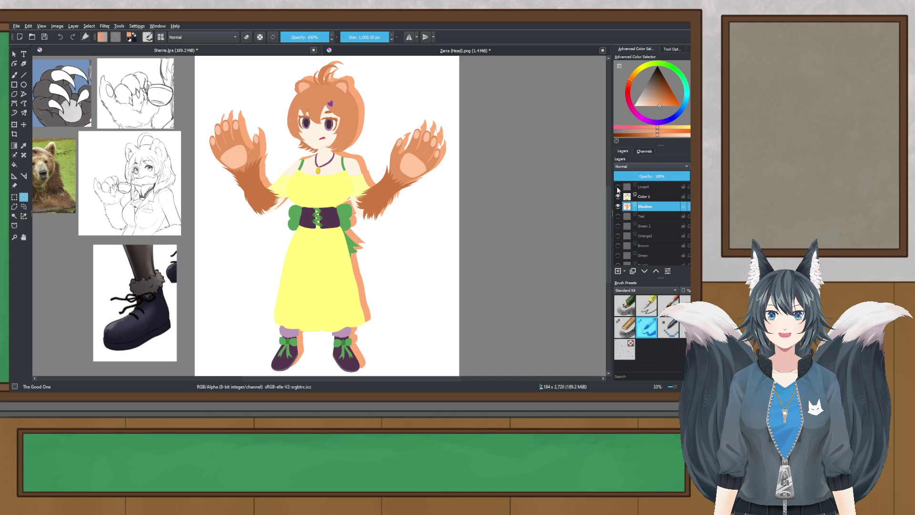
left_click(618, 187)
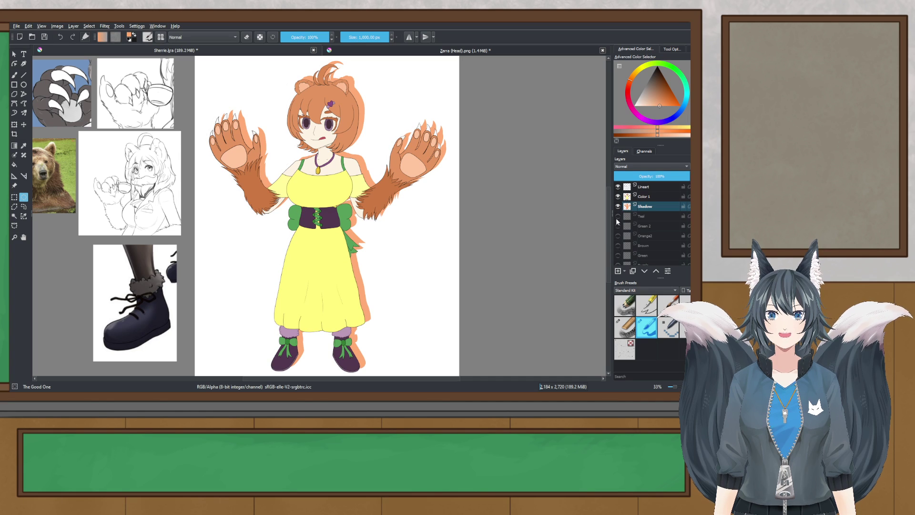
- Hide the Color 1 and Lineart layers briefly to check the silhouette again, and restore both
left_click(618, 196)
left_click(619, 187)
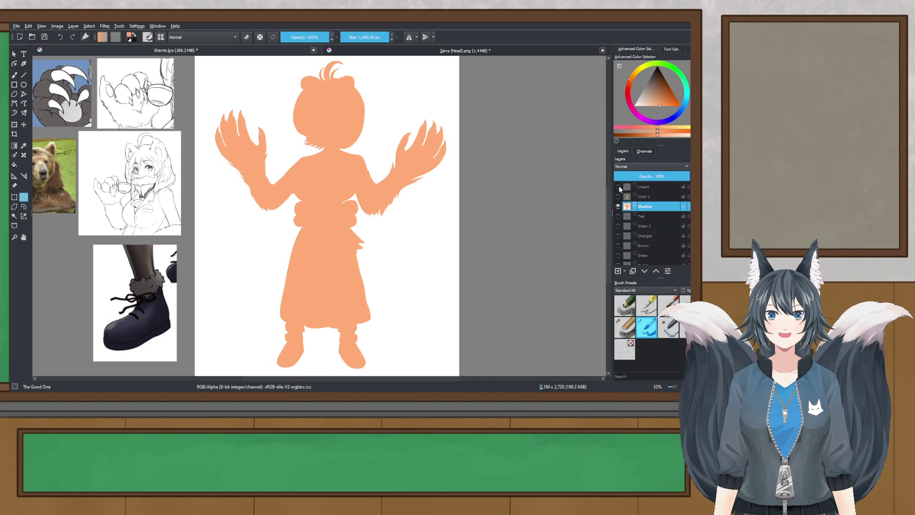
left_click(619, 187)
left_click(619, 197)
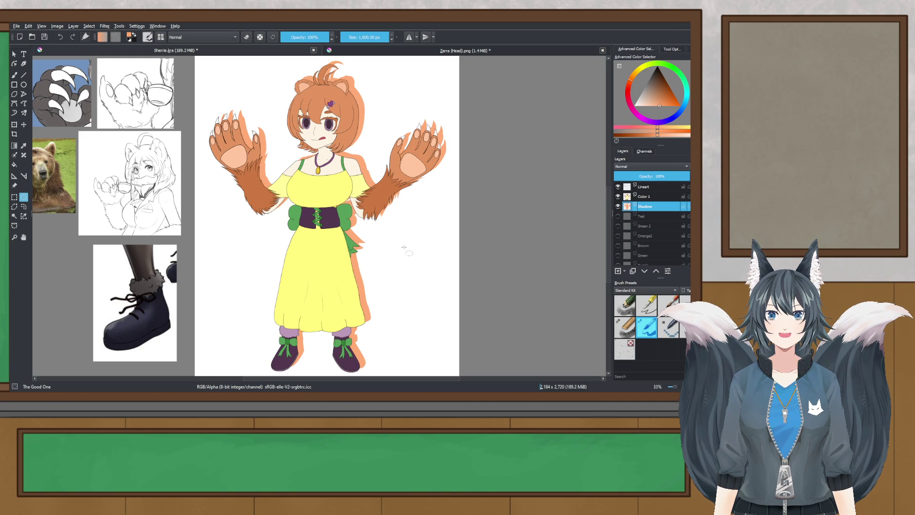
left_click(72, 389)
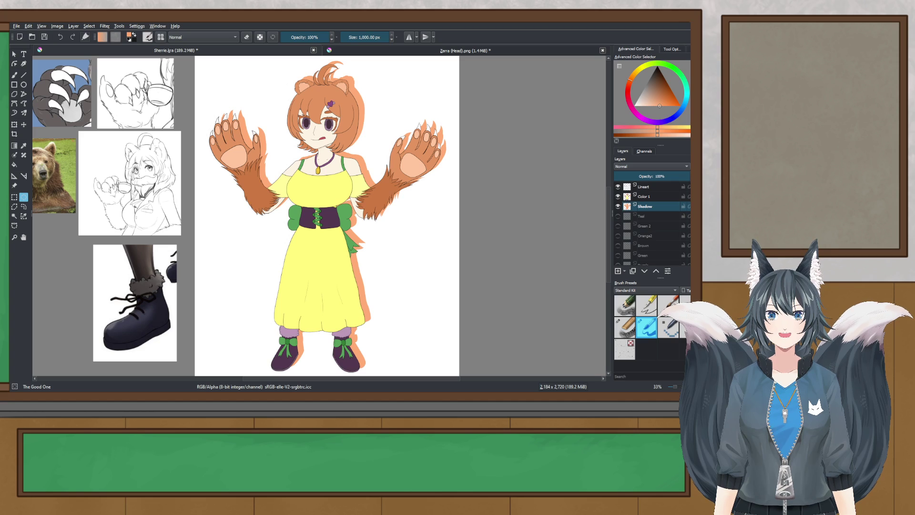
- Examine the shadow's edges around the head and raised paws, and hide Color 1 and Lineart to isolate the silhouette
scroll(331, 151, "up", 1)
left_click_drag(317, 137, 316, 176)
scroll(317, 215, "up", 1)
scroll(317, 215, "down", 1)
scroll(330, 162, "up", 1)
scroll(363, 143, "down", 1)
left_click_drag(368, 137, 328, 149)
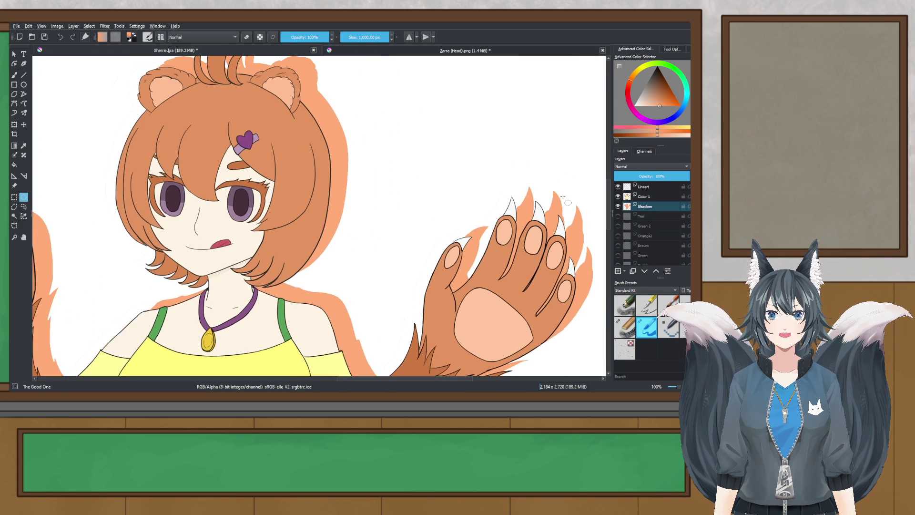
left_click(618, 196)
left_click(618, 186)
key("minus")
key("minus")
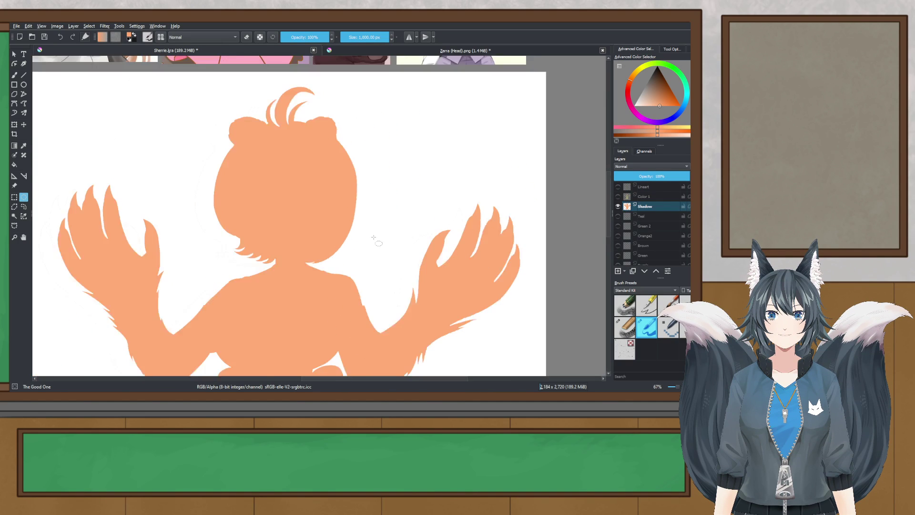
- Try selecting the orange silhouette on the Shadow layer as a contiguous area, and clear the selection
left_click(15, 215)
scroll(274, 185, "up", 2)
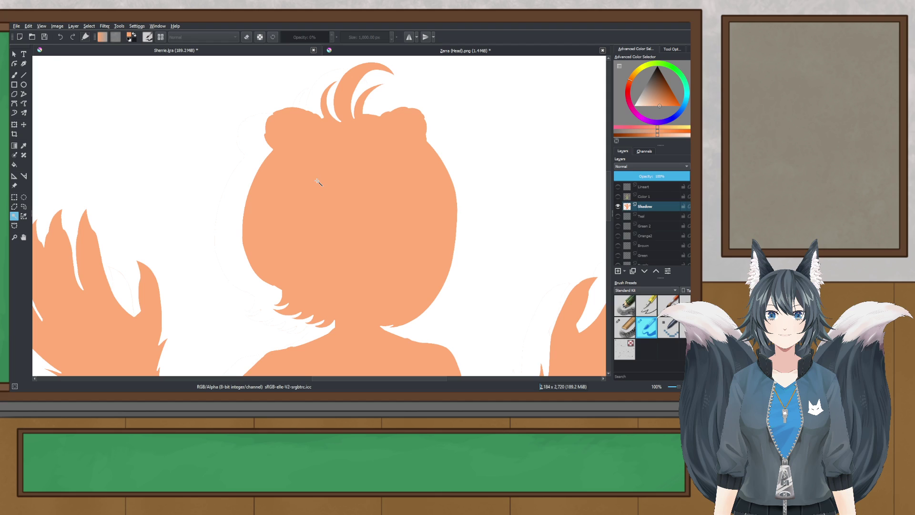
scroll(317, 182, "down", 2)
left_click(316, 184)
scroll(318, 184, "up", 3)
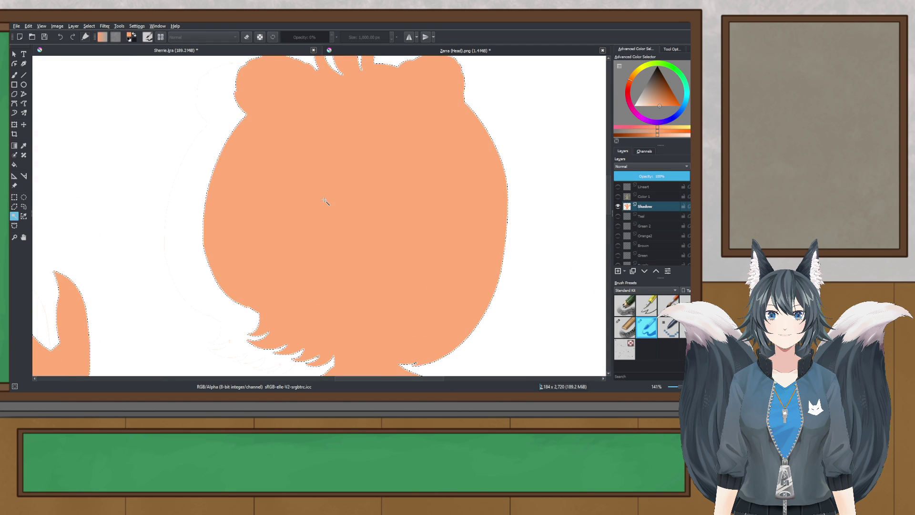
scroll(324, 201, "down", 3)
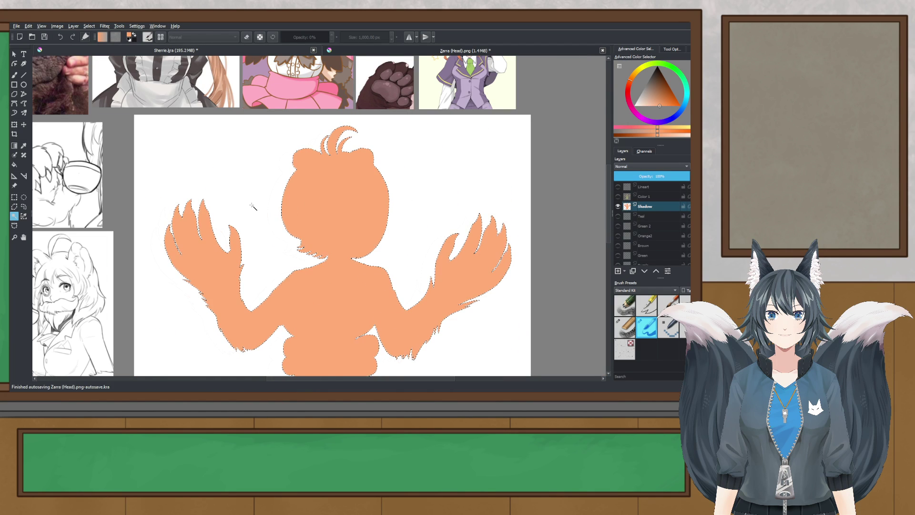
left_click(15, 197)
left_click(215, 204)
left_click_drag(216, 204, 201, 134)
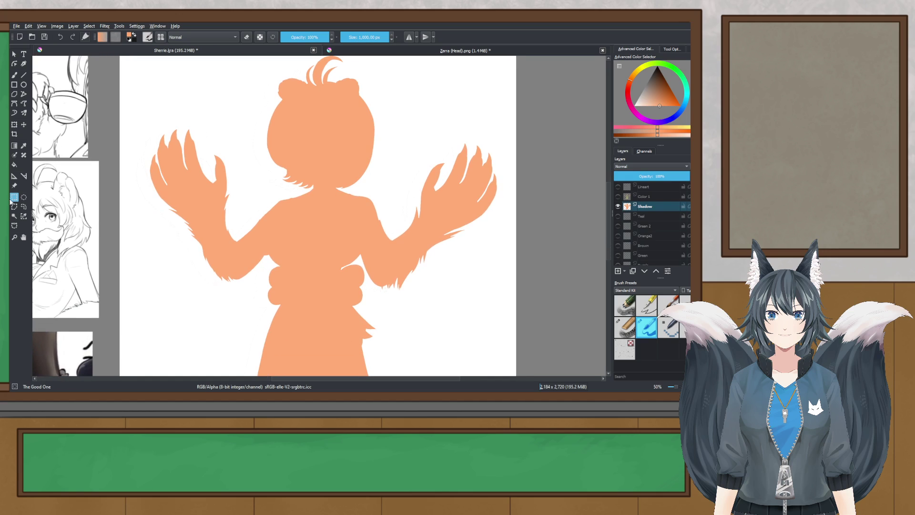
- Try a flood fill with the current orange on the Shadow layer, and change the foreground color to dark brown
left_click(13, 165)
left_click(199, 201)
scroll(190, 199, "down", 4)
scroll(199, 198, "up", 2)
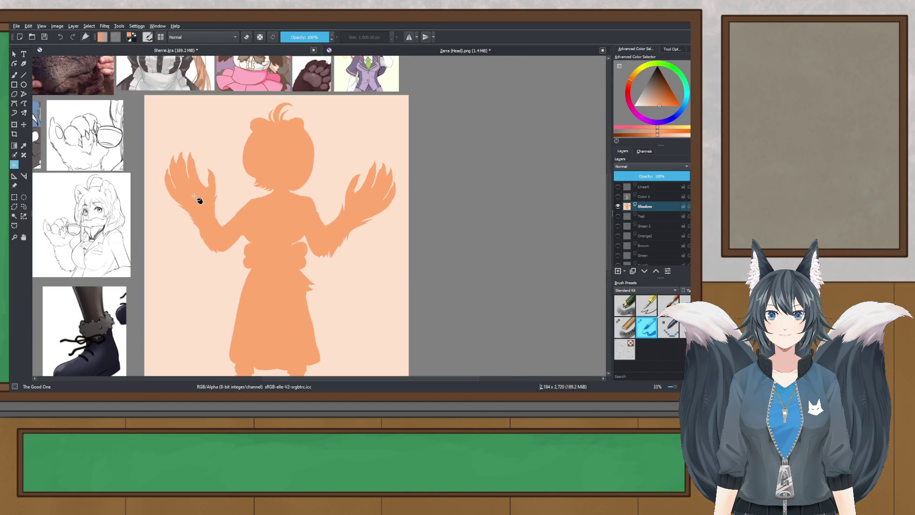
left_click(668, 92)
left_click_drag(668, 92, 665, 80)
- Try to flood-fill the silhouette with dark brown, and undo the fill
left_click(283, 204)
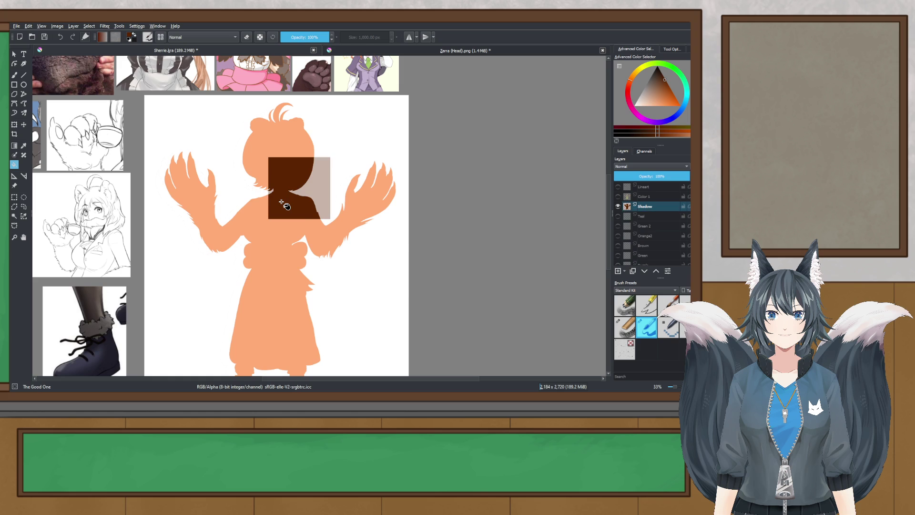
scroll(281, 205, "down", 2)
scroll(282, 205, "up", 2)
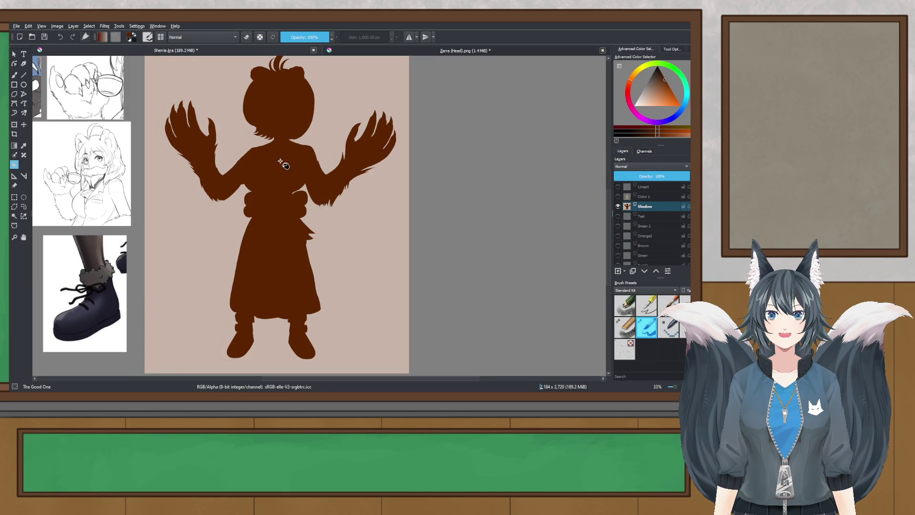
key("ctrl+z")
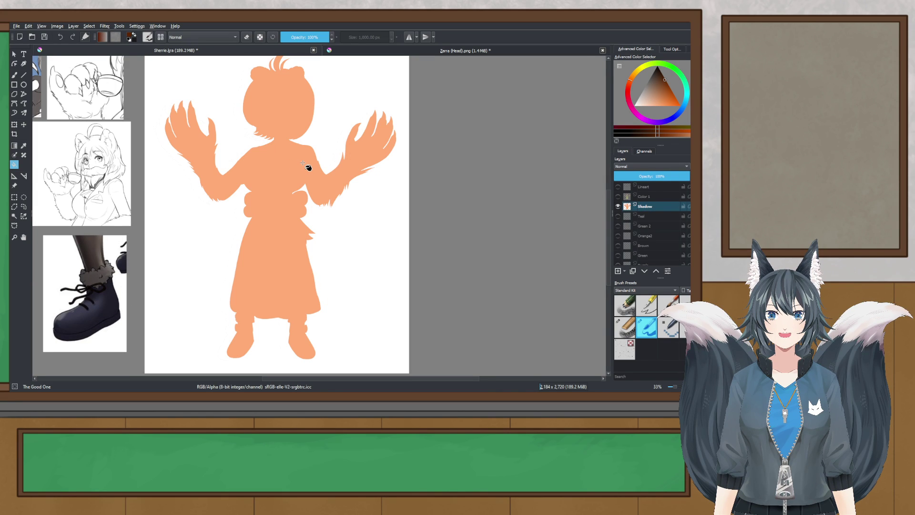
- Select the white background around the figure as a contiguous area, and invert the selection to cover the silhouette
scroll(308, 167, "up", 1)
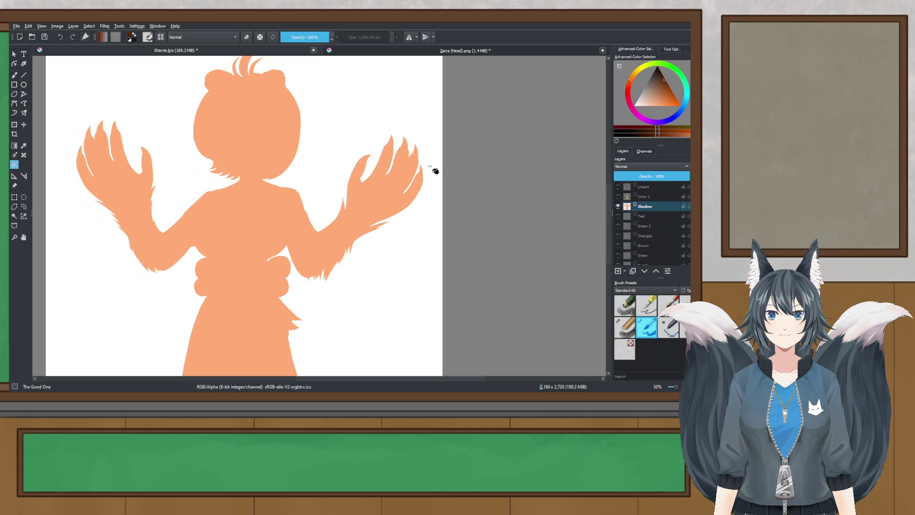
scroll(384, 170, "up", 1)
left_click(14, 217)
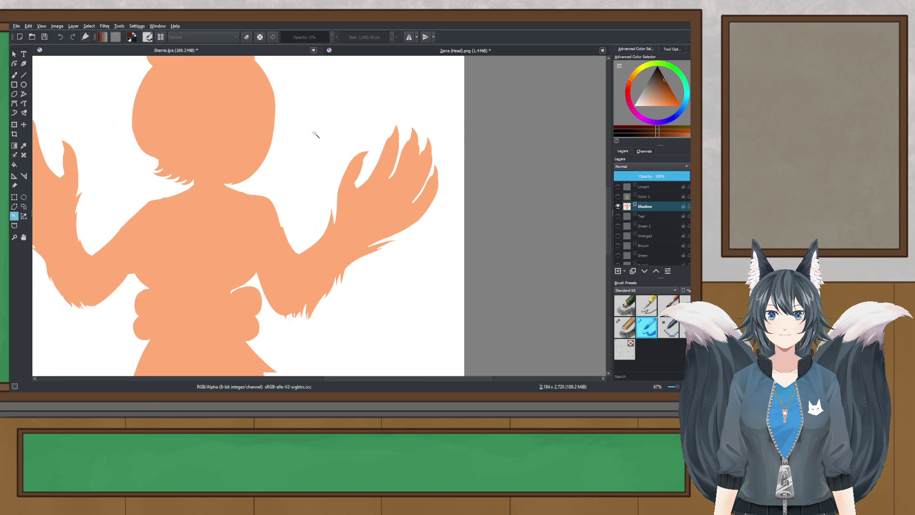
scroll(314, 133, "down", 3)
scroll(314, 133, "up", 1)
left_click(314, 133)
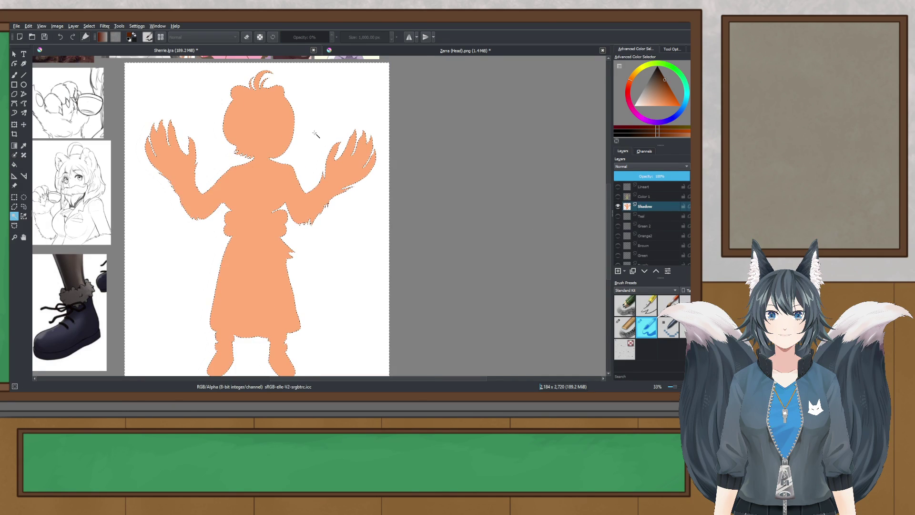
scroll(316, 134, "up", 2)
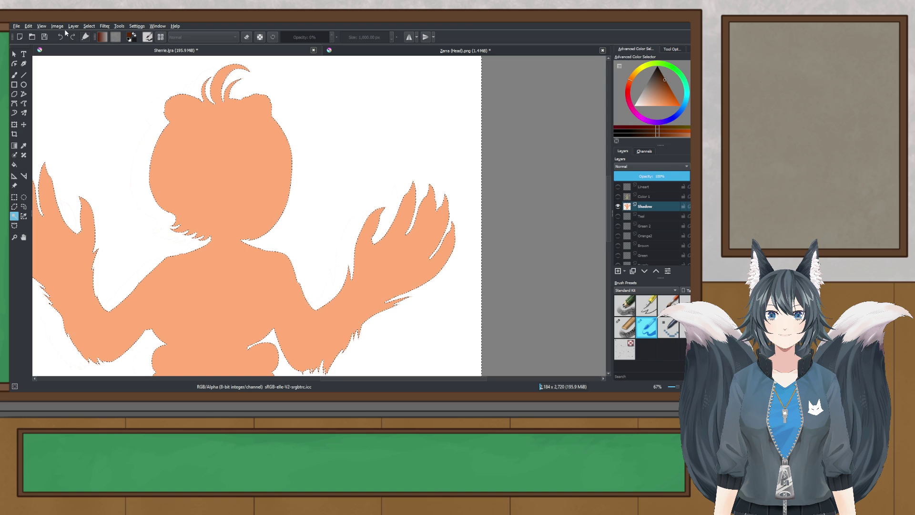
key("Right")
key("Right")
- Try painting dark brown over the selected silhouette with the 1,000 px brush, undo the stroke, and inspect the selection edges
scroll(252, 104, "up", 1)
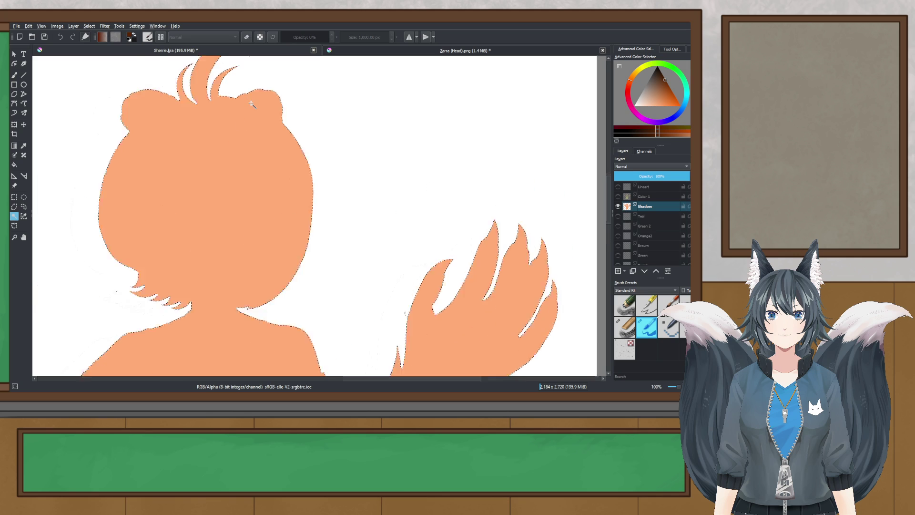
scroll(252, 104, "up", 2)
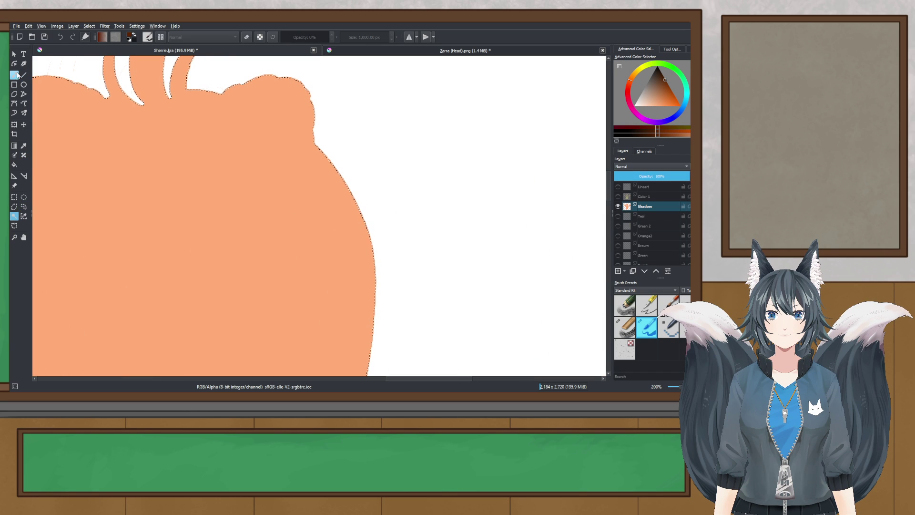
left_click(15, 75)
scroll(157, 162, "down", 3)
mouse_move(279, 236)
left_mouse_down()
mouse_move(303, 256)
mouse_move(229, 306)
mouse_move(163, 317)
mouse_move(110, 305)
left_mouse_up()
scroll(275, 214, "down", 1)
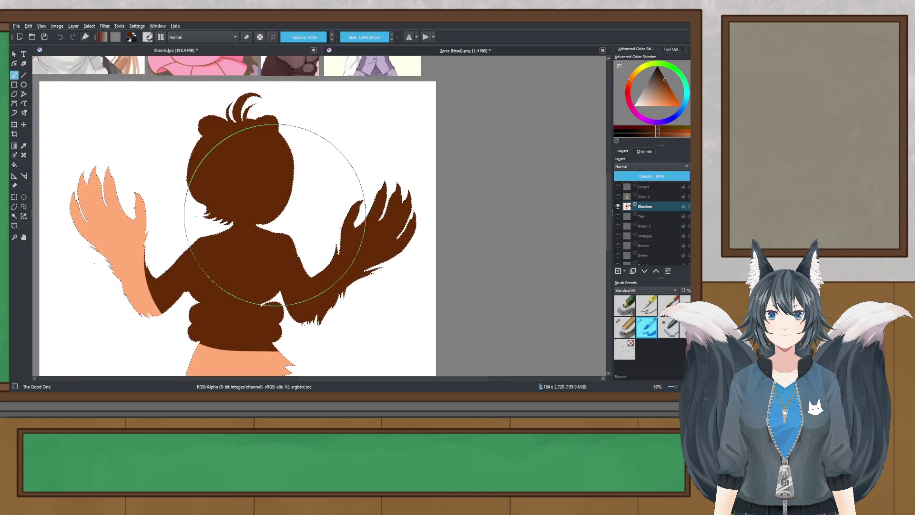
scroll(275, 214, "up", 8)
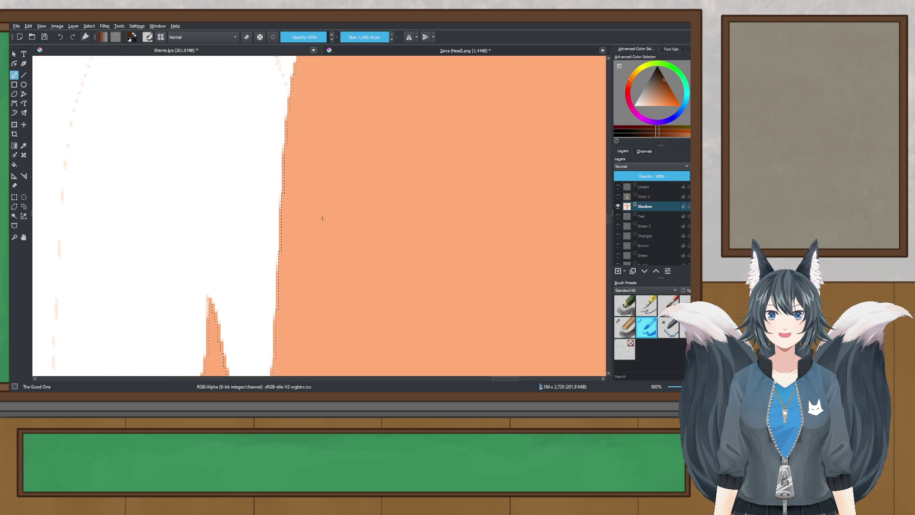
scroll(314, 226, "down", 8)
scroll(346, 211, "up", 4)
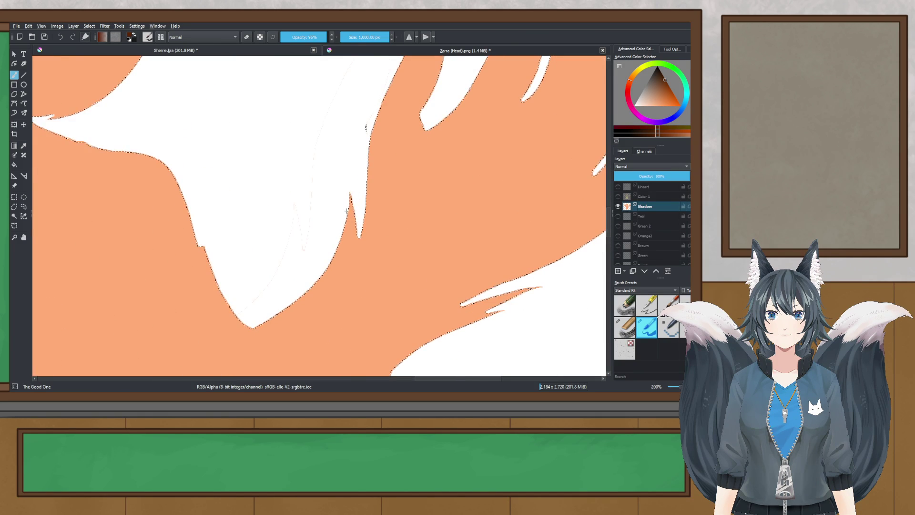
- Clear the selection and examine the faint outlines beside the raised paw and the rest of the silhouette
left_click(15, 198)
left_click(225, 151)
scroll(225, 151, "down", 1)
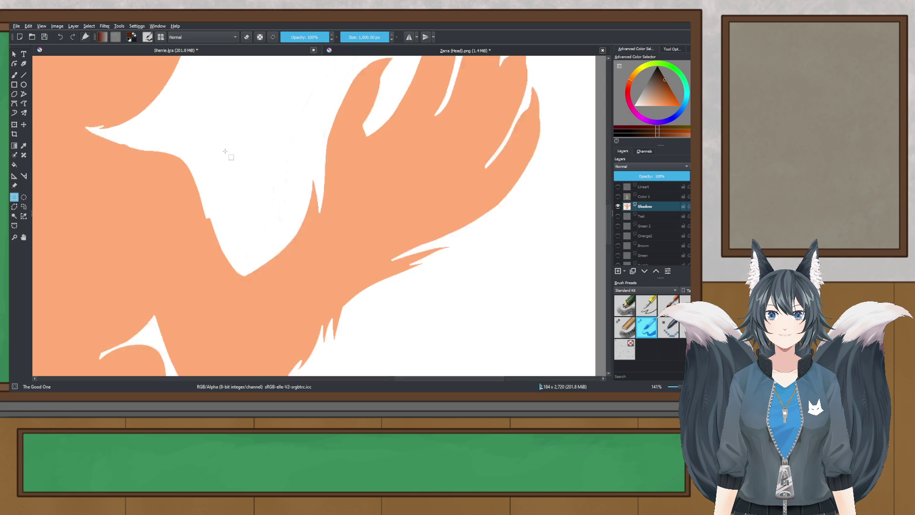
scroll(225, 152, "down", 3)
scroll(353, 209, "up", 4)
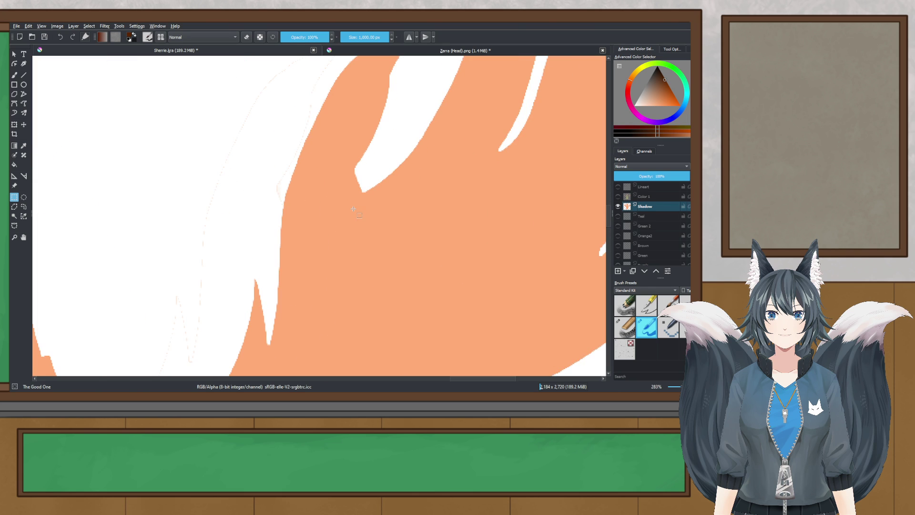
scroll(307, 194, "down", 6)
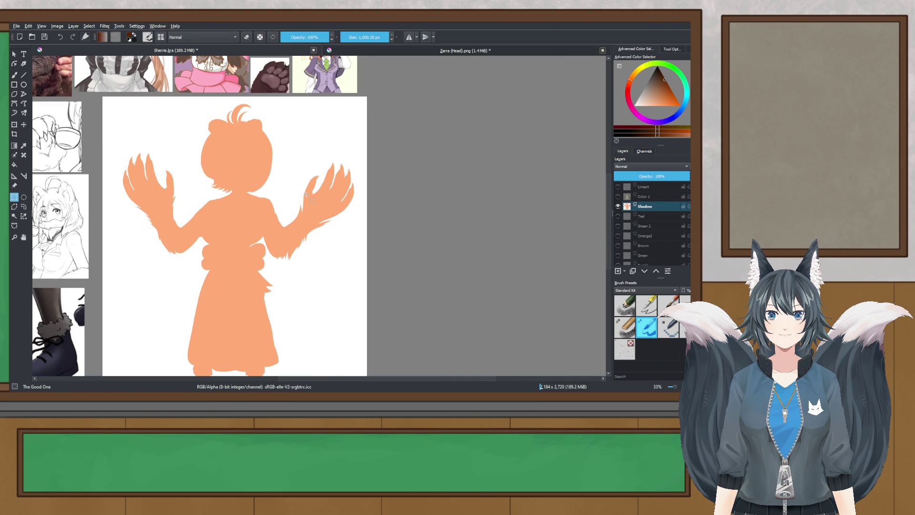
left_click_drag(307, 194, 345, 138)
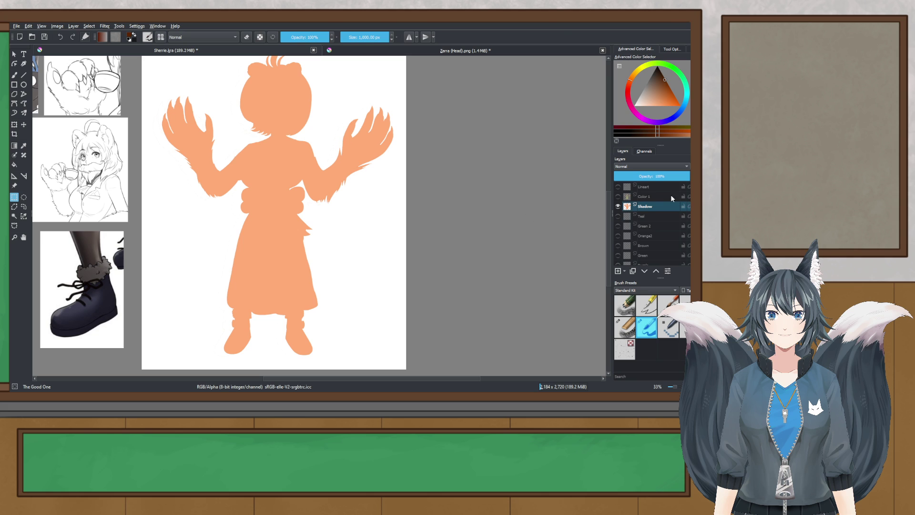
- Show the Color 1 and Lineart layers to view the complete drawing, and compare its shadow with the elf portrait in the other document
left_click(618, 197)
left_click(618, 186)
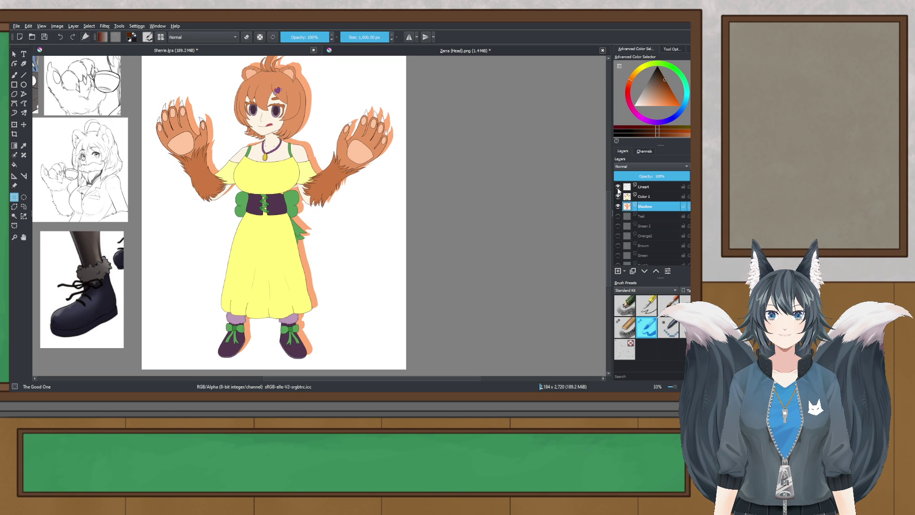
left_click_drag(263, 164, 283, 209)
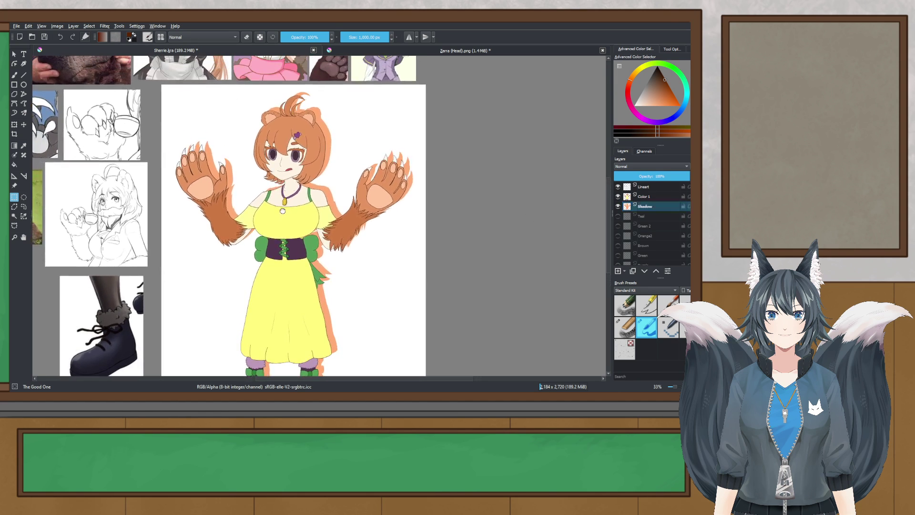
scroll(282, 211, "up", 1)
scroll(354, 190, "down", 1)
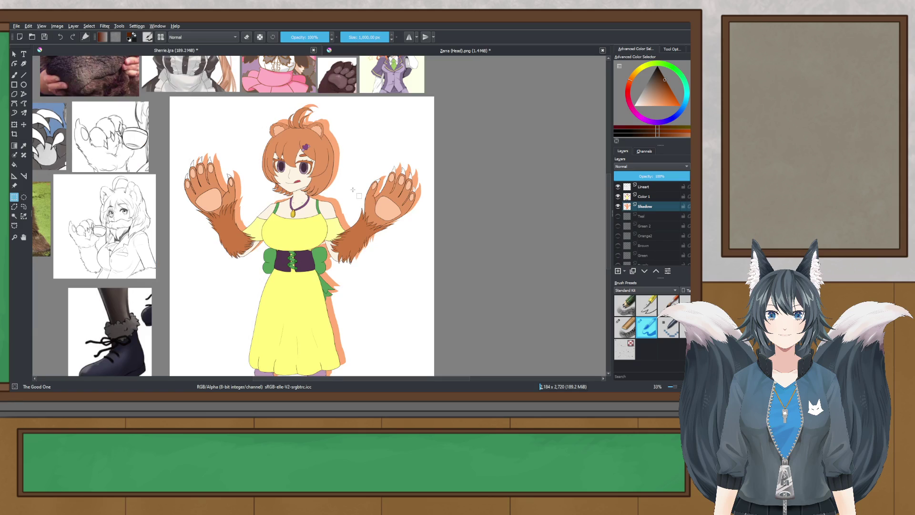
left_click_drag(353, 191, 353, 157)
left_click(350, 50)
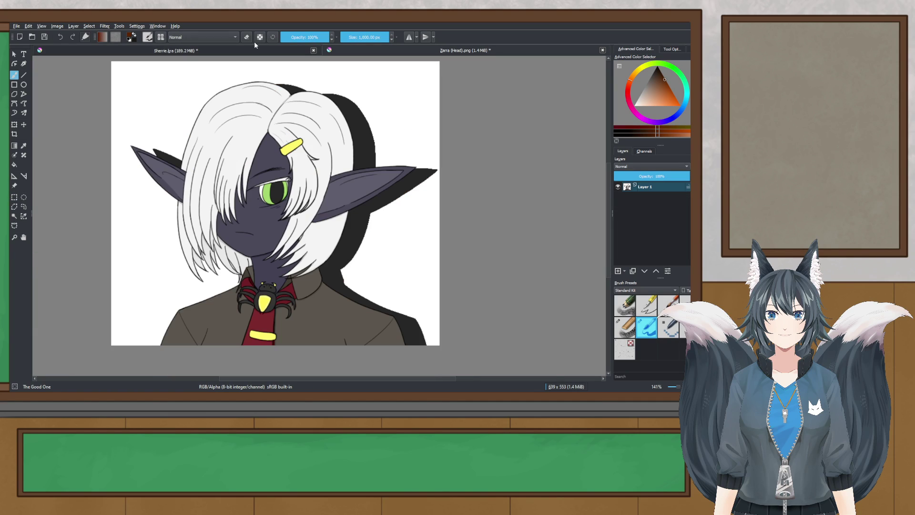
left_click(248, 50)
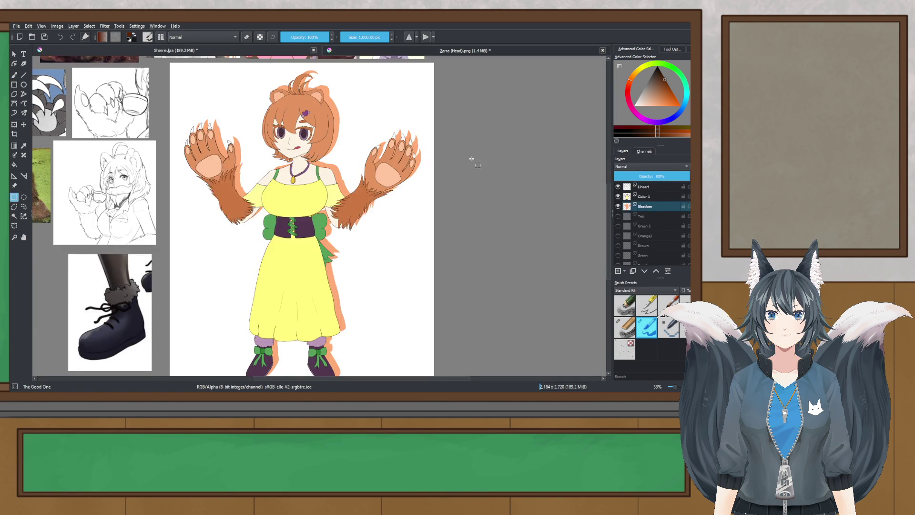
- Hide the Color 1 and Lineart layers, and lower the fill tool's threshold
left_click_drag(618, 192, 619, 186)
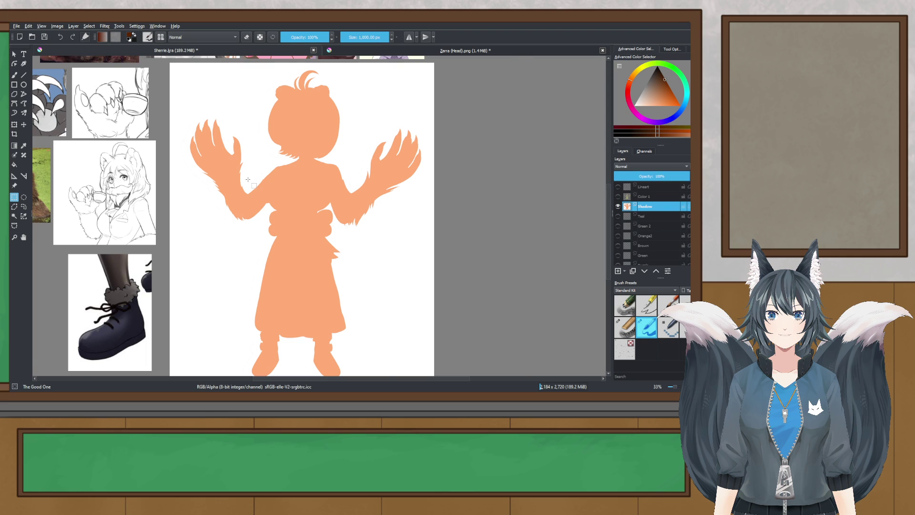
scroll(248, 179, "up", 2)
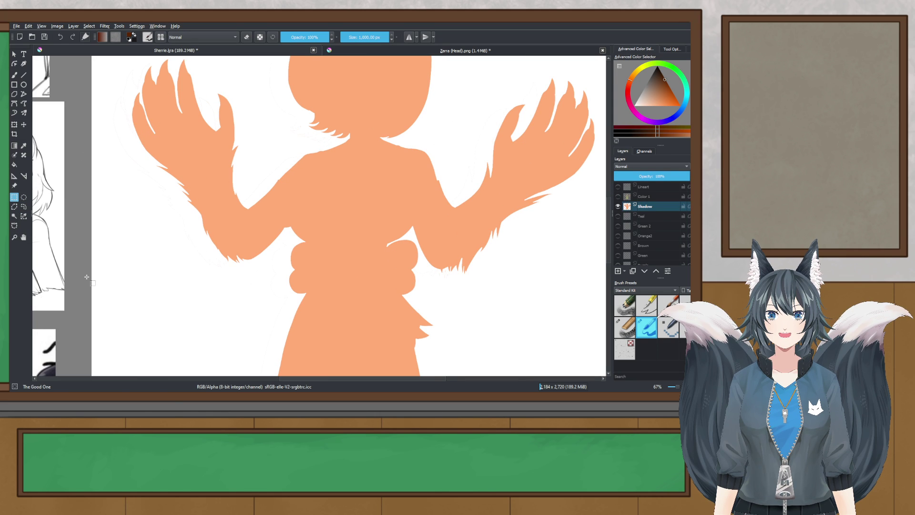
left_click(14, 165)
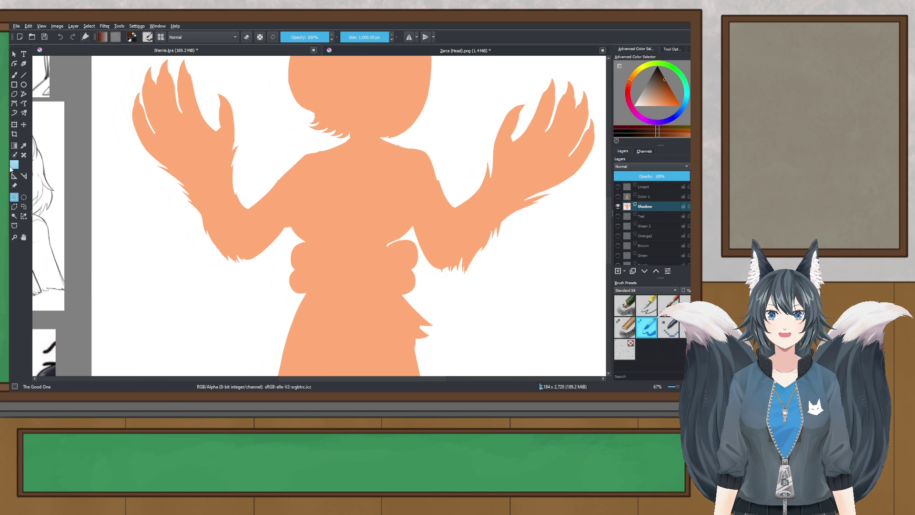
left_click(666, 50)
left_click_drag(682, 76, 661, 77)
left_click_drag(433, 127, 293, 180)
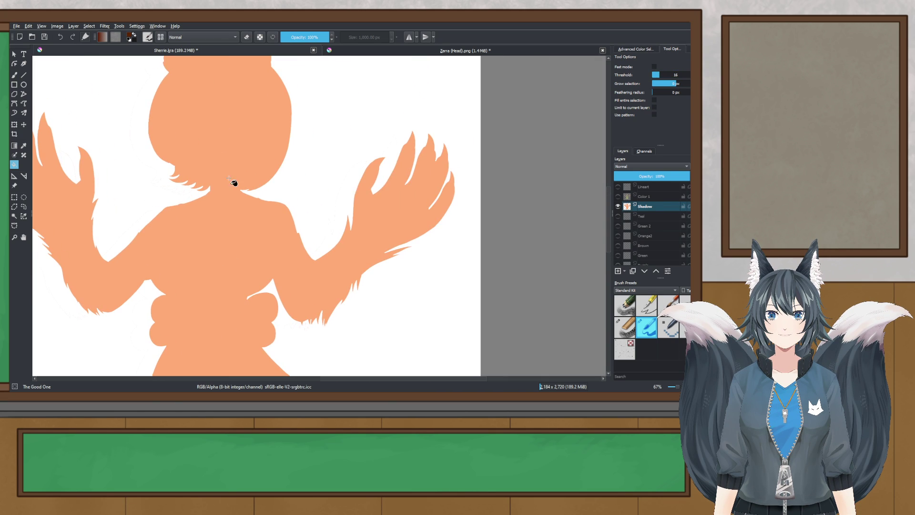
- Try a contiguous selection of the orange silhouette again, and deselect it
left_click(15, 217)
scroll(216, 150, "down", 1)
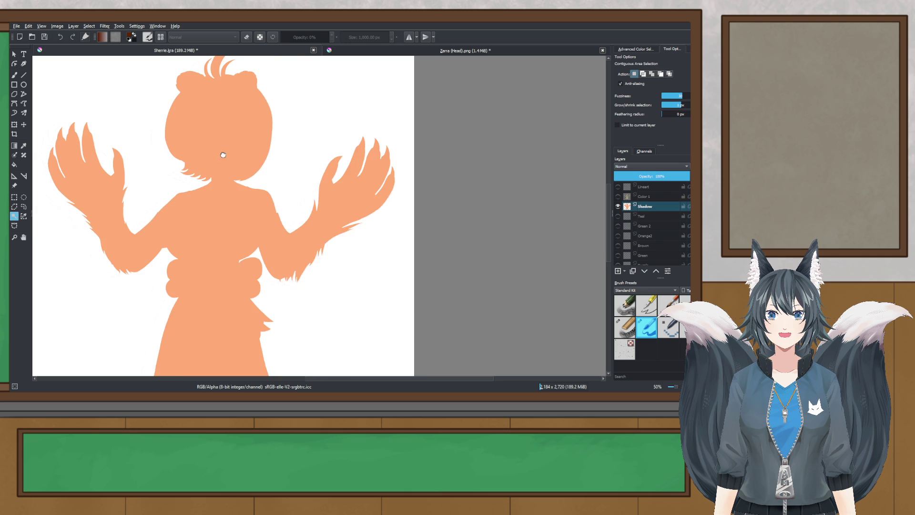
left_click_drag(217, 152, 236, 159)
left_click(218, 172)
left_click(15, 197)
left_click(153, 161)
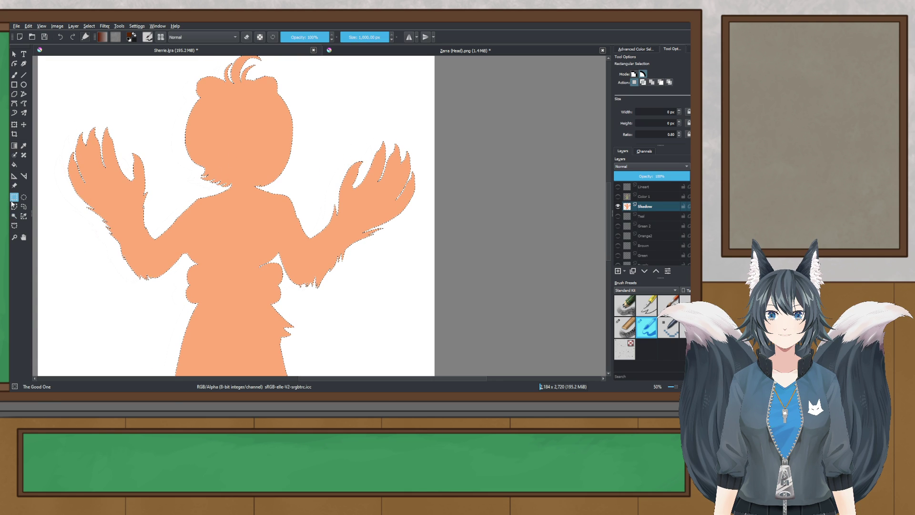
- Test the lowered fill threshold by filling the silhouette with dark brown, and undo the fill
left_click(15, 164)
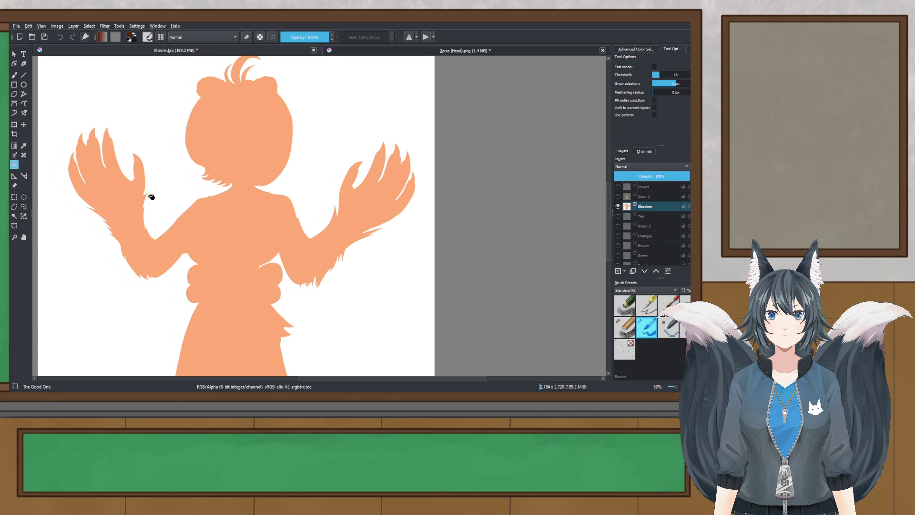
left_click(241, 228)
scroll(241, 228, "down", 2)
left_click_drag(241, 229, 276, 161)
scroll(263, 158, "up", 4)
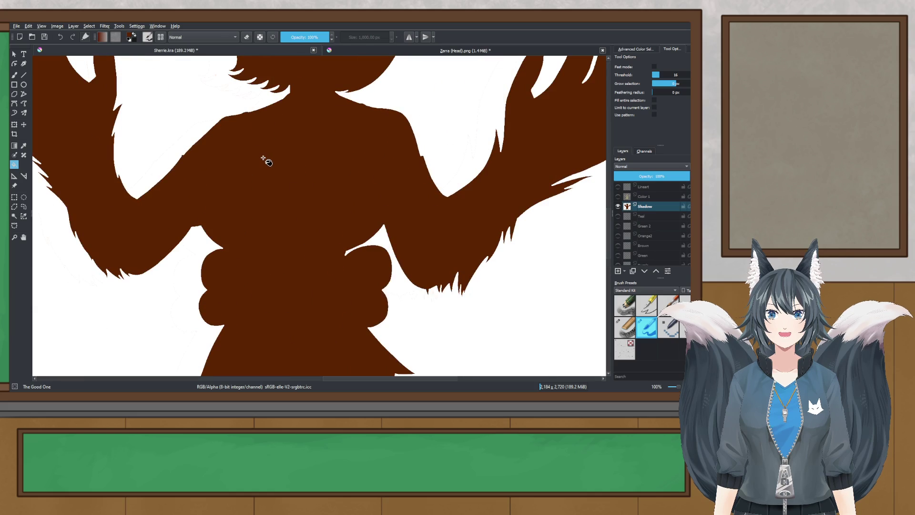
key("ctrl+z")
- Fill the silhouette on the Shadow layer with dark brown, and inspect its edges around the arm
left_click(263, 158)
scroll(190, 181, "up", 5)
left_click_drag(190, 181, 301, 231)
scroll(217, 214, "down", 6)
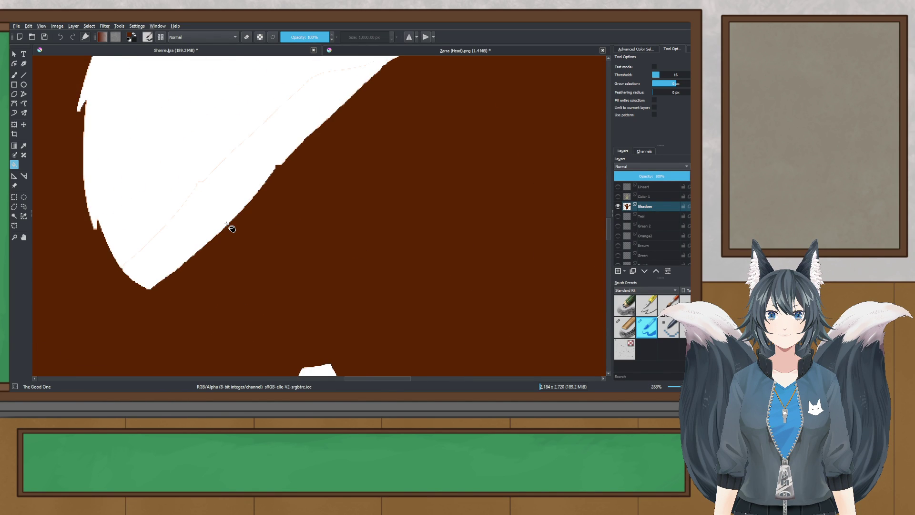
- Inspect the dark brown silhouette's edges around the arm and the whole figure, and undo the dark brown fill
scroll(244, 226, "up", 1)
left_click_drag(241, 222, 344, 152)
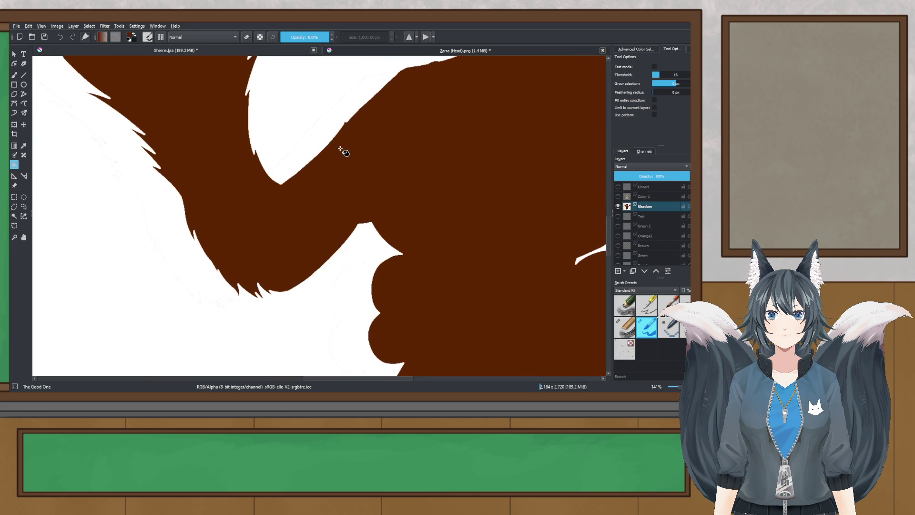
scroll(435, 257, "up", 6)
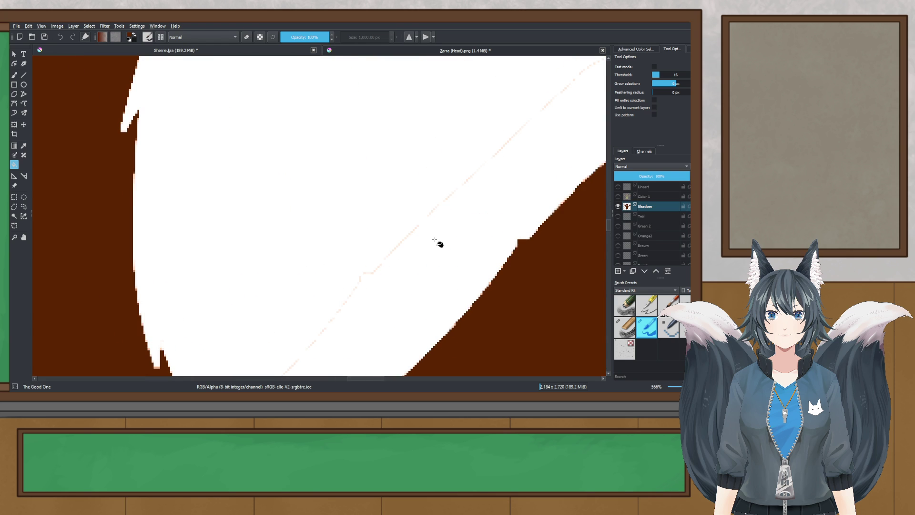
scroll(434, 233, "down", 8)
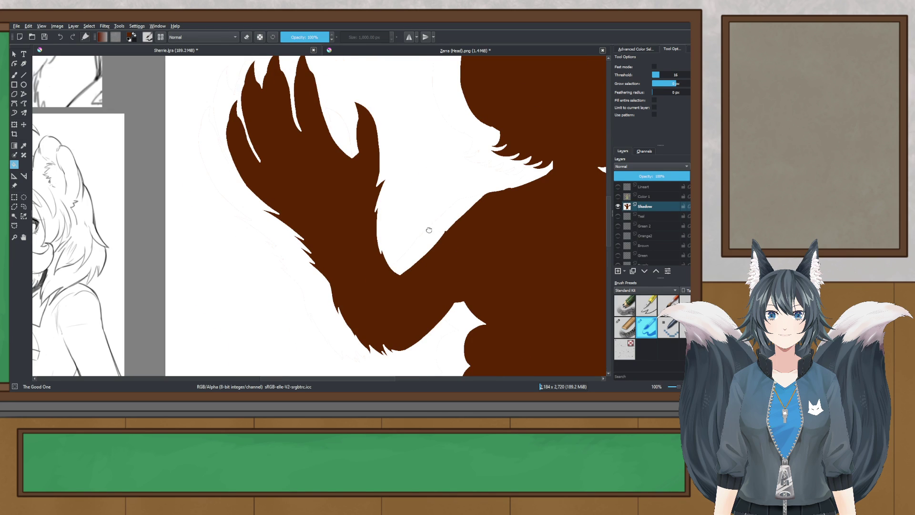
scroll(430, 230, "down", 3)
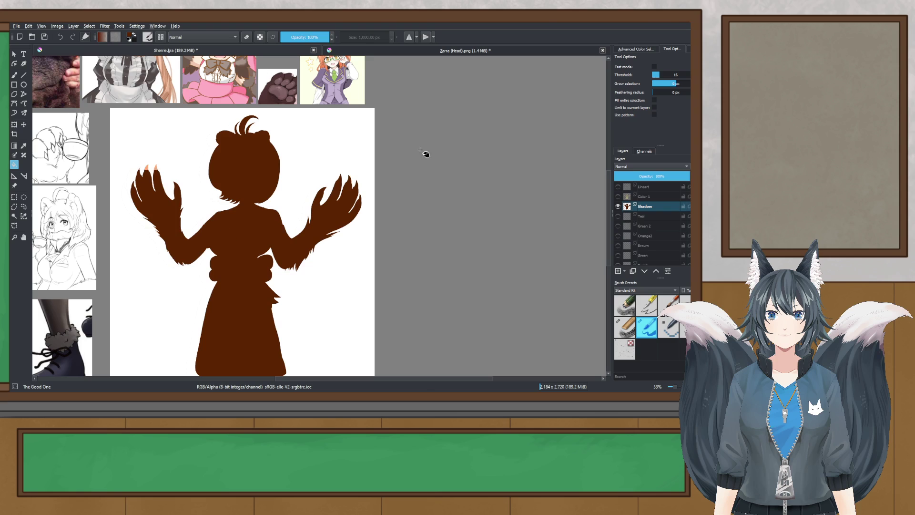
key("ctrl+z")
- Fill the silhouette on the Shadow layer with medium reddish brown, and show the Color 1 and Lineart layers
left_click(639, 50)
left_click(668, 86)
left_click(666, 93)
key("shift+BackSpace")
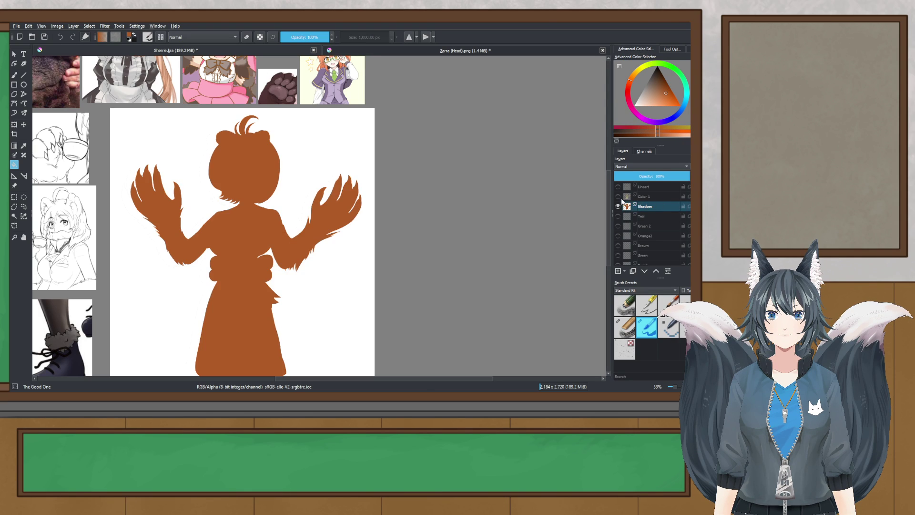
left_click(618, 196)
left_click(624, 187)
left_click(618, 188)
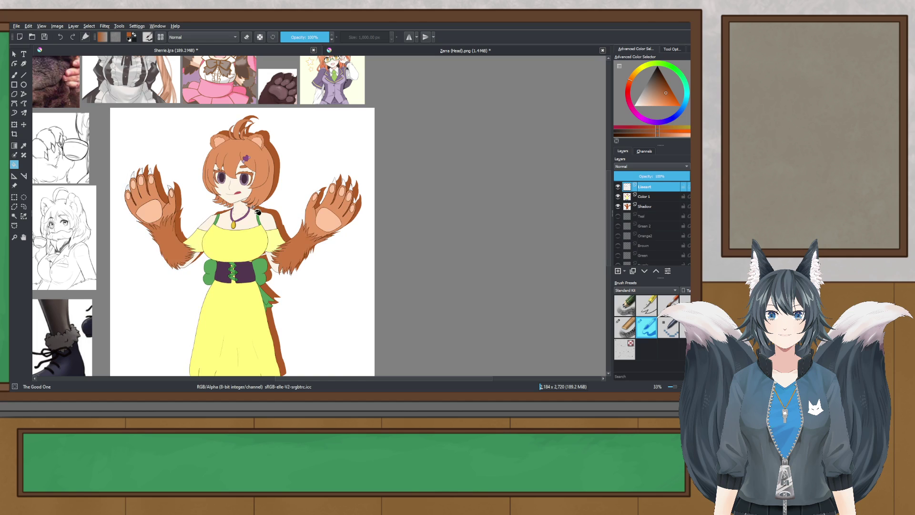
- Check the medium brown shadow against the character, hide the Color 1 and Lineart layers, and undo the fill
scroll(361, 122, "down", 2)
scroll(310, 169, "up", 2)
left_click(619, 197)
left_click(619, 187)
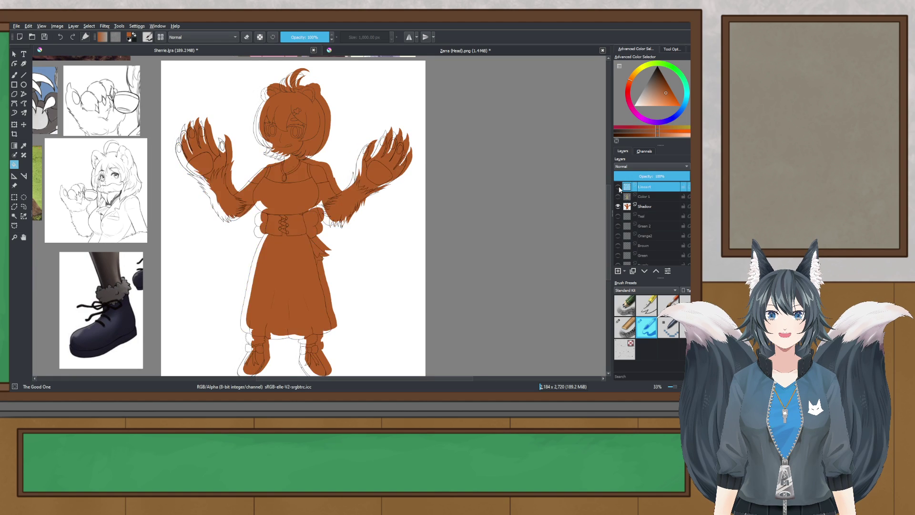
key("ctrl+z")
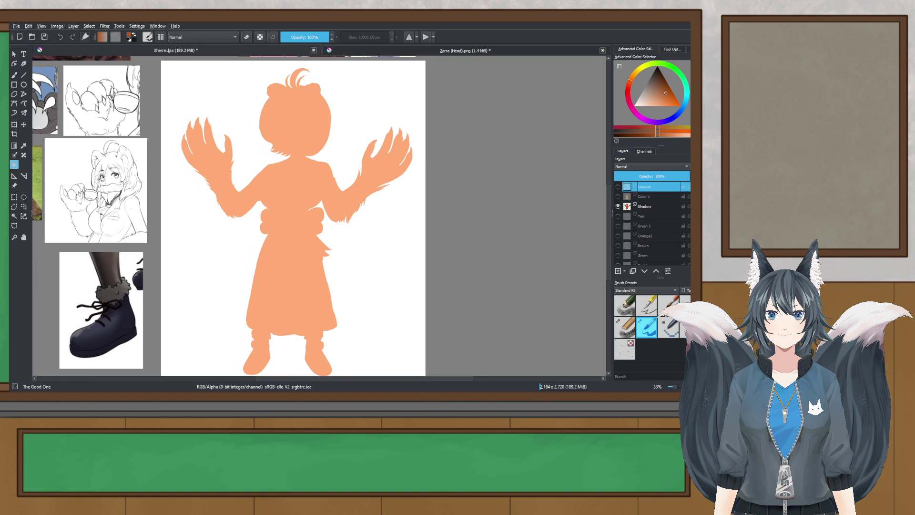
- Sample the silhouette's light orange, choose a slightly darker shade of it, and fill the silhouette on the Shadow layer
left_click(297, 191, "ctrl")
left_click(649, 135)
left_click(643, 206)
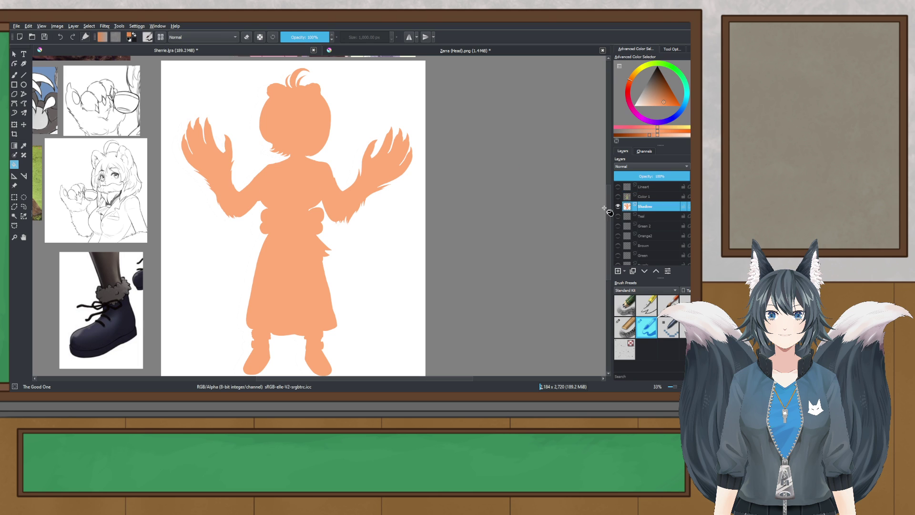
left_click(299, 158)
scroll(300, 158, "down", 2)
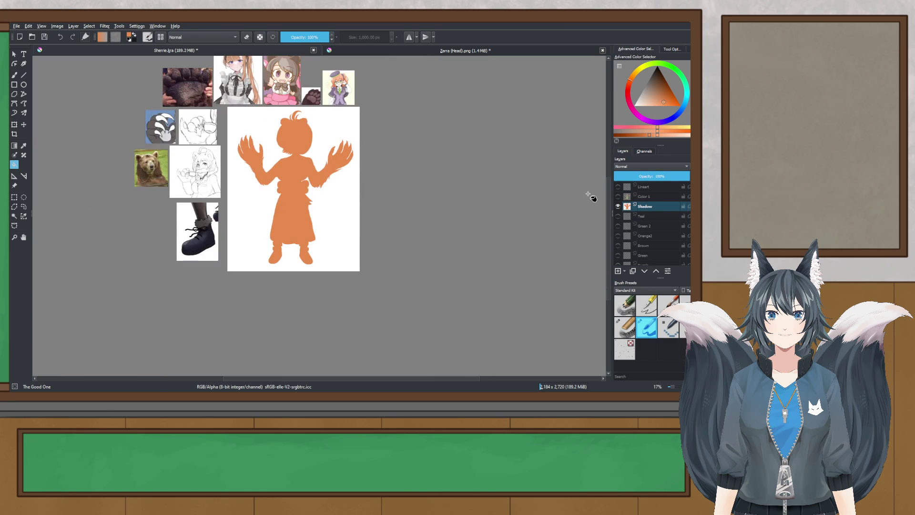
- Preview the muted orange shadow with the Color 1 and Lineart layers shown, hide both layers, and undo the fill
left_click(618, 197)
left_click(618, 187)
left_click(619, 188)
left_click(619, 196)
key("ctrl+z")
- Fill the Shadow layer's silhouette with a deeper saturated orange, and show the Color 1 and Lineart layers to check it
scroll(308, 162, "up", 3)
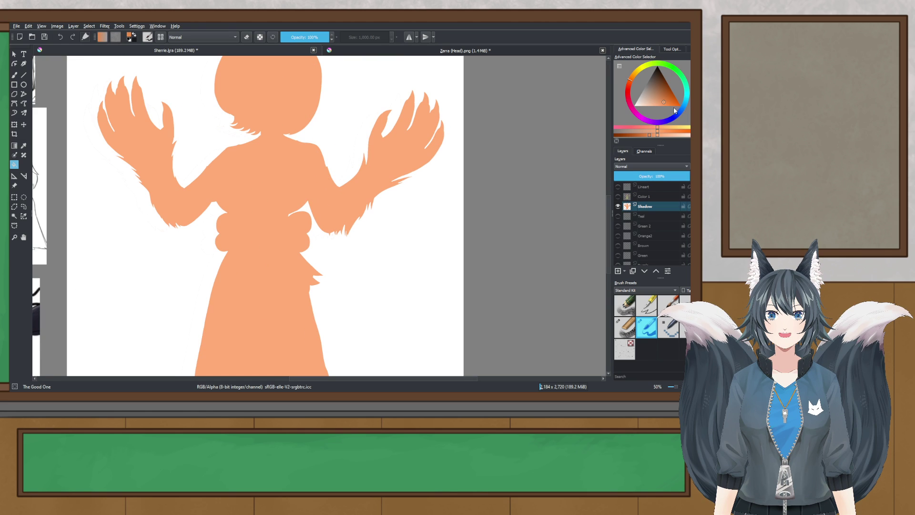
left_click(671, 103)
scroll(262, 186, "down", 2)
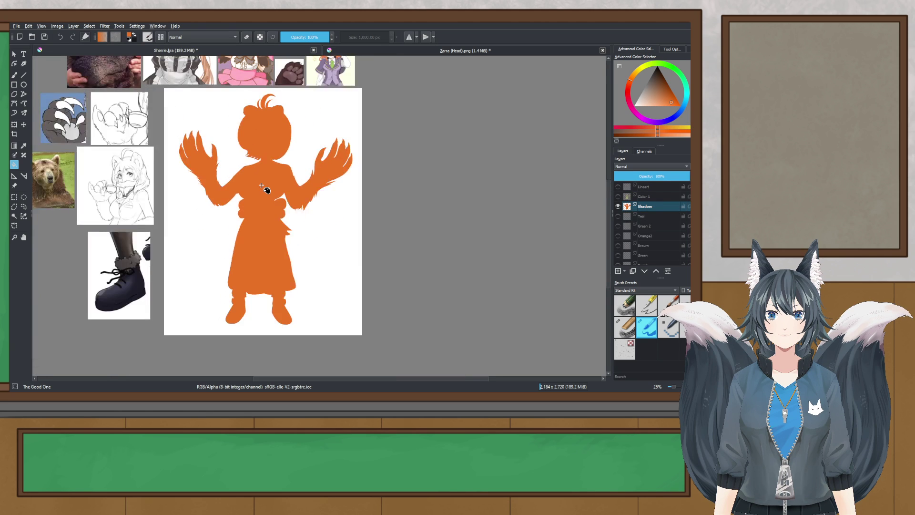
left_click(618, 196)
left_click(618, 186)
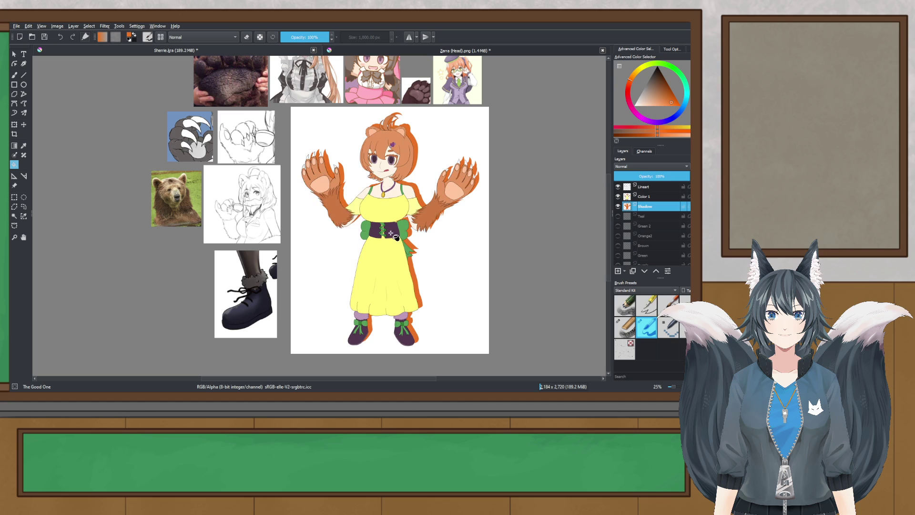
scroll(337, 225, "up", 1)
left_click_drag(336, 226, 334, 241)
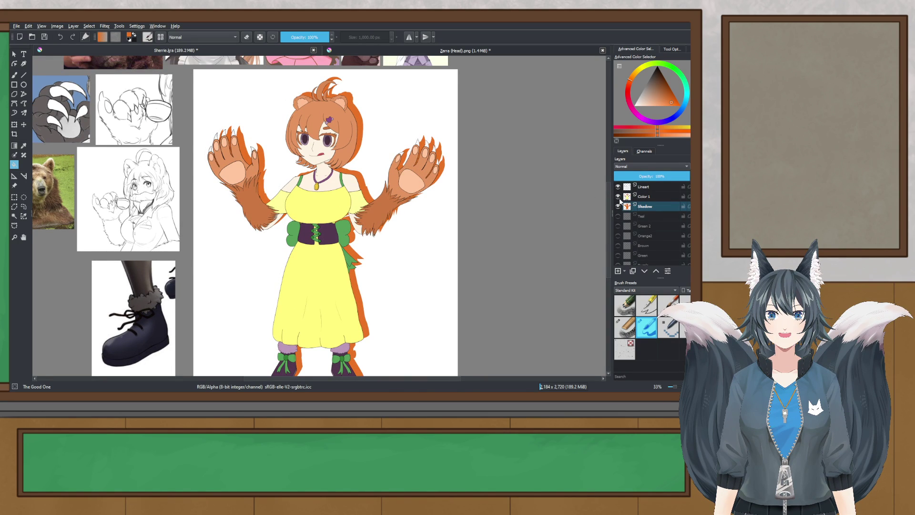
- Refill the Shadow layer's silhouette with a brighter orange, and check it with the Color 1 and Lineart layers shown again
left_click_drag(672, 106, 673, 107)
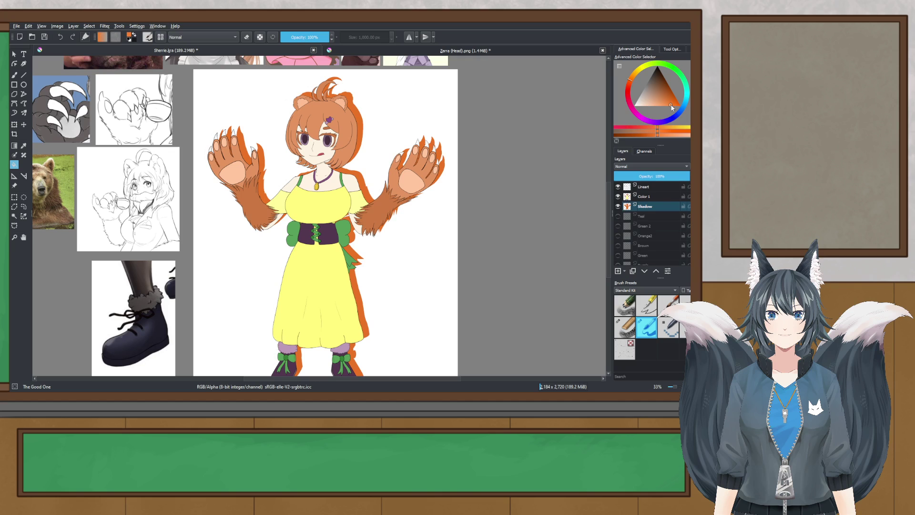
left_click(618, 187)
left_click(618, 196)
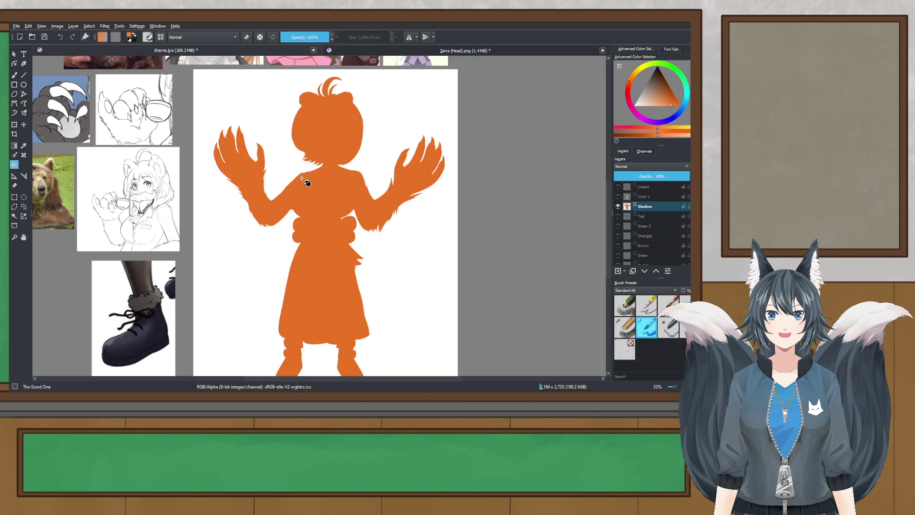
left_click(618, 196)
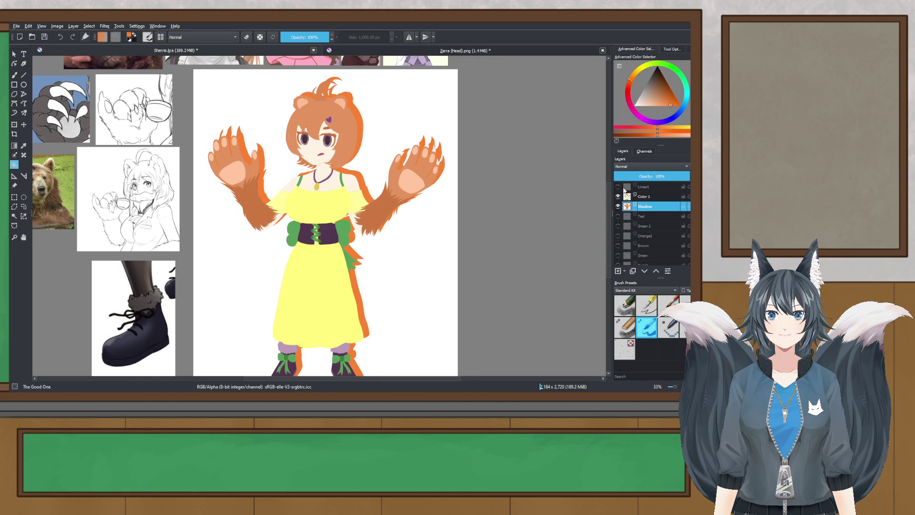
left_click(618, 186)
left_click_drag(444, 194, 429, 174)
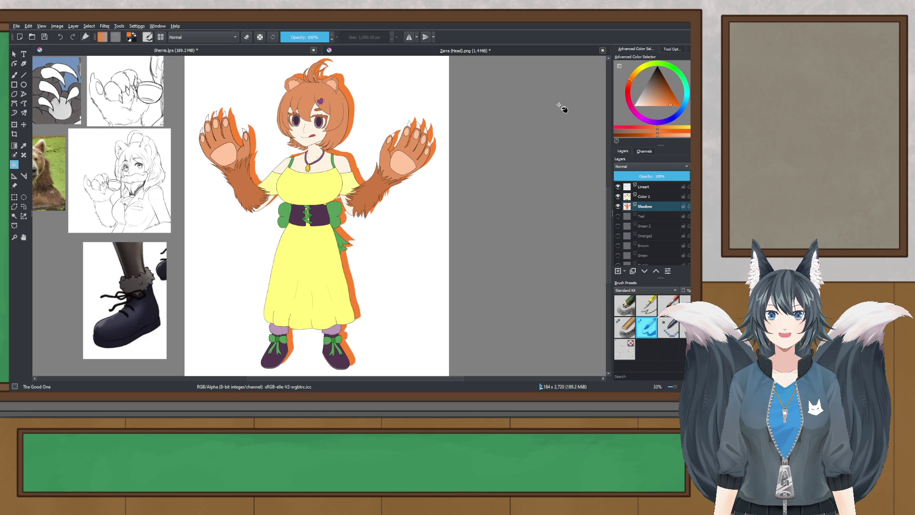
left_click(130, 398)
scroll(393, 149, "up", 2)
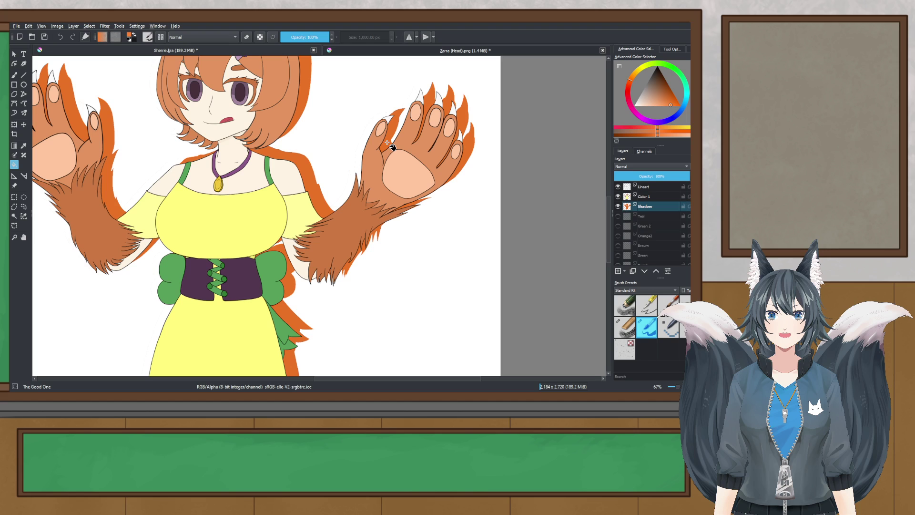
scroll(346, 188, "down", 2)
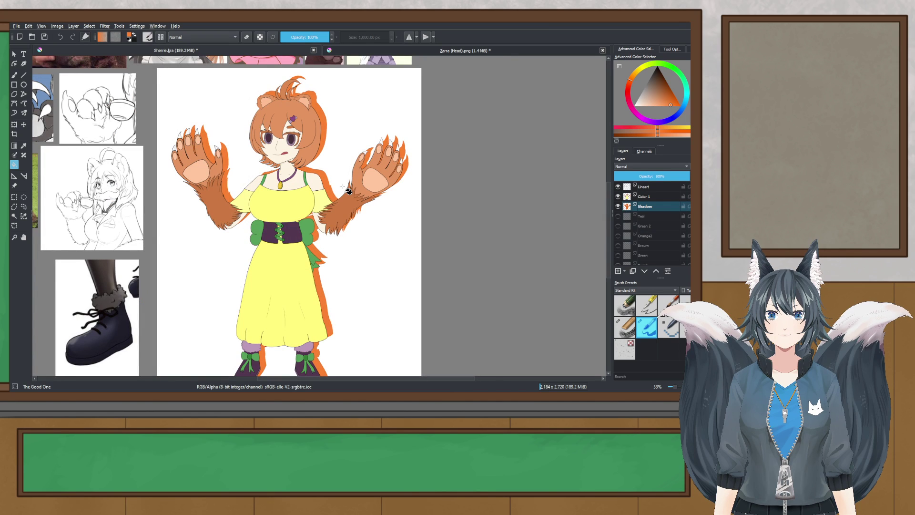
scroll(327, 176, "up", 2)
scroll(376, 181, "down", 1)
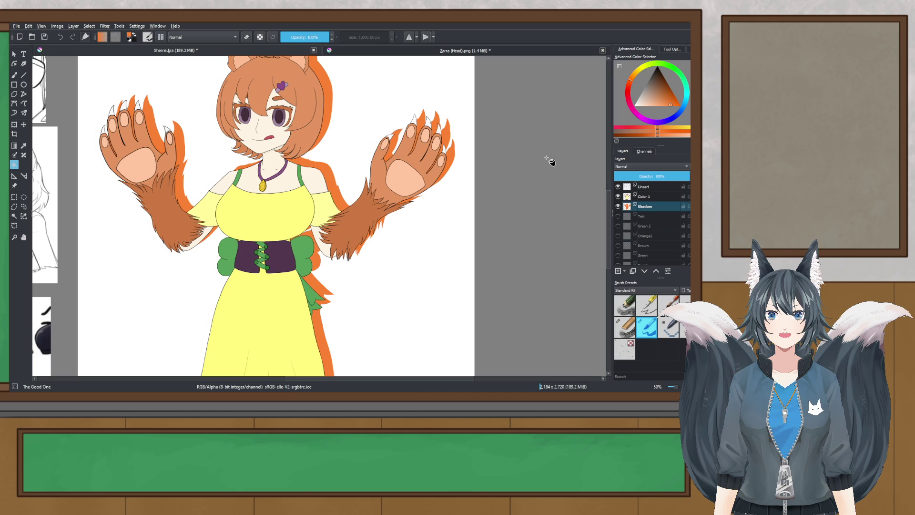
- Hide the Color 1 and Lineart layers, and examine the drop shadow in the open head portrait drawing for comparison
left_click(618, 196)
left_click(618, 187)
left_click(376, 50)
scroll(314, 237, "up", 2)
scroll(314, 237, "down", 1)
scroll(313, 237, "up", 2)
scroll(314, 237, "down", 3)
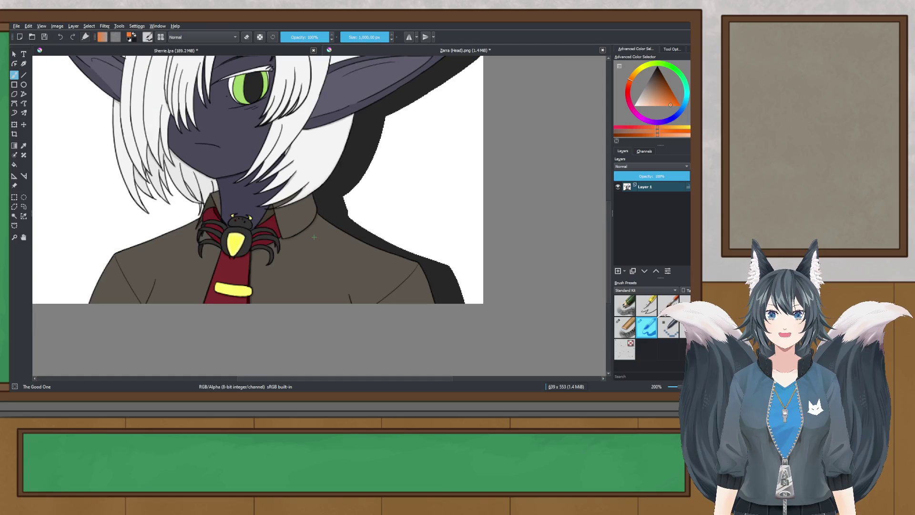
scroll(347, 339, "down", 2)
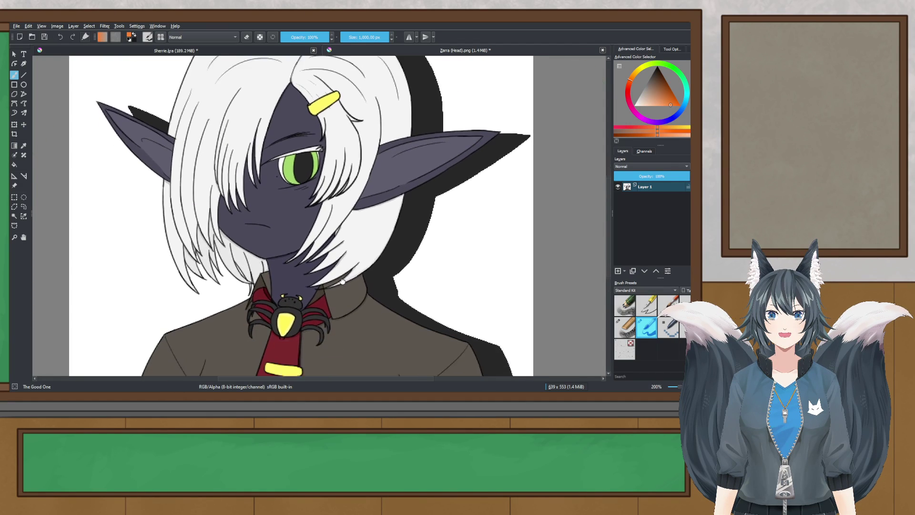
- Return to the bear-girl drawing, fill the silhouette with a slightly darker orange, and review it with the Color 1 and Lineart layers shown
left_click(286, 47)
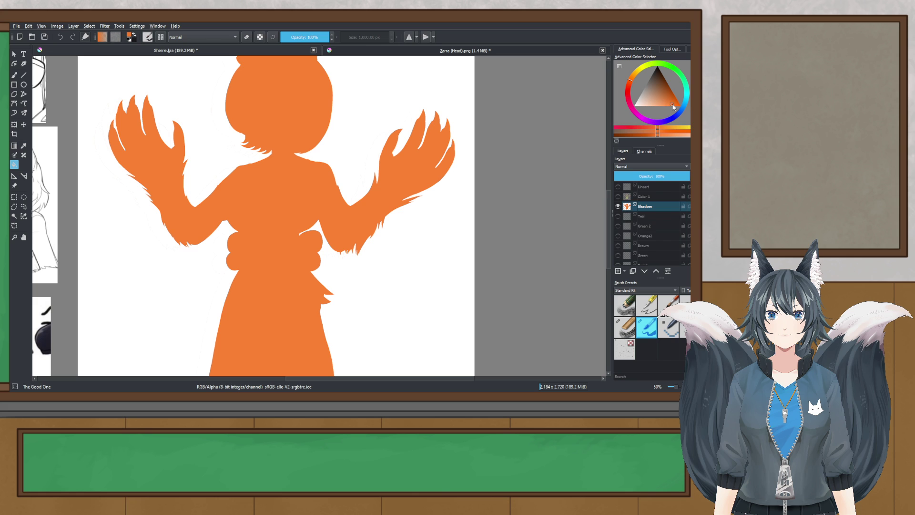
left_click(331, 198)
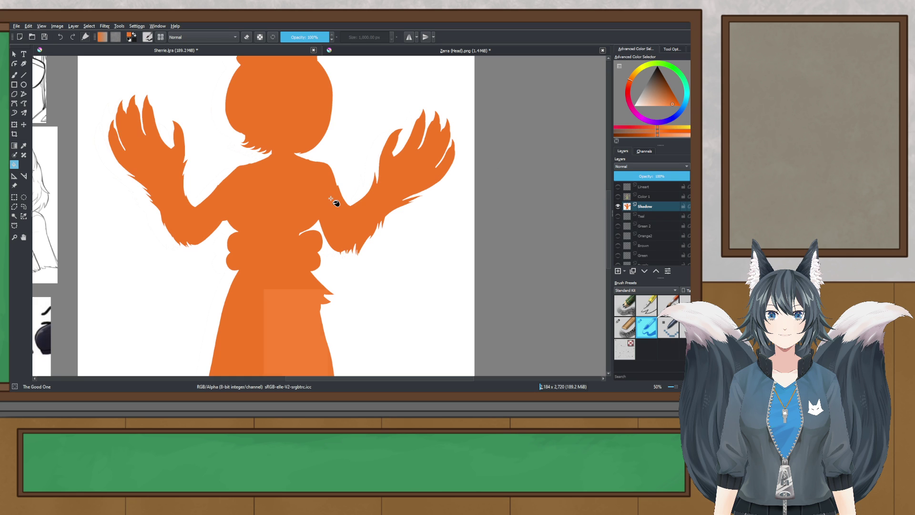
left_click(618, 197)
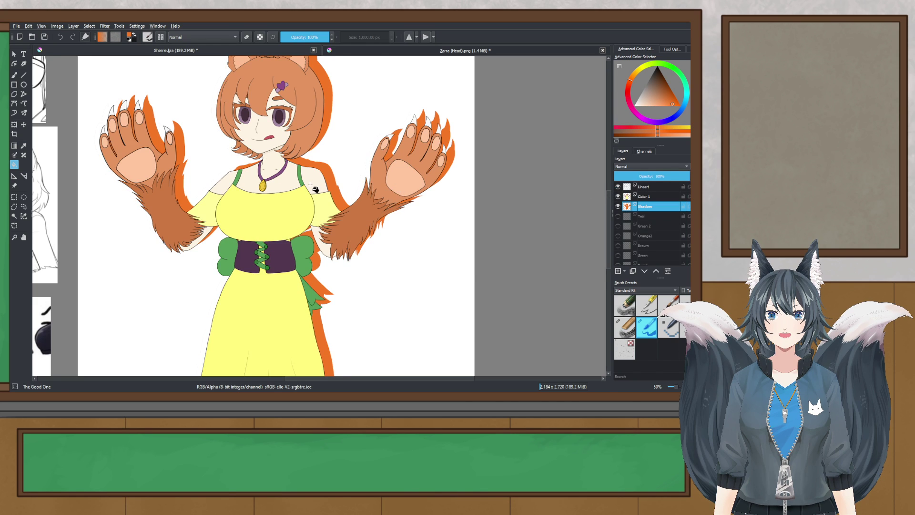
scroll(318, 191, "down", 2)
scroll(318, 190, "up", 1)
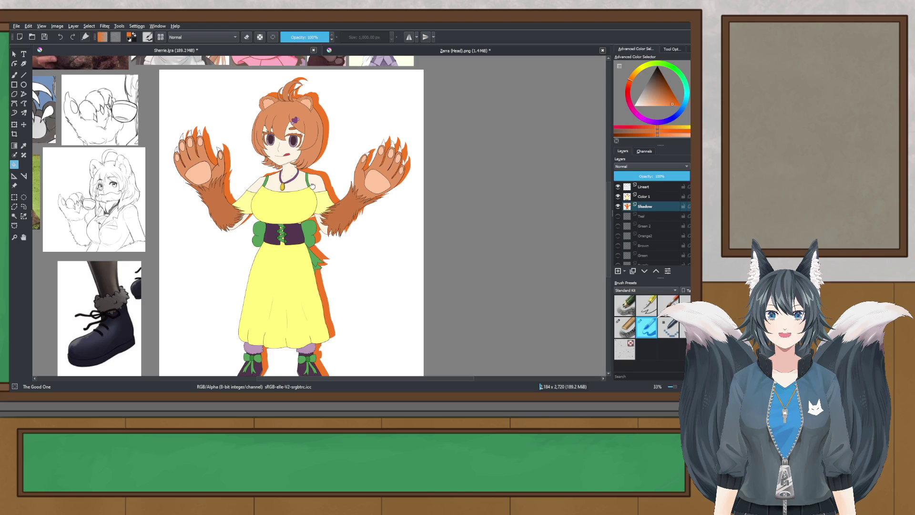
left_click_drag(318, 176, 328, 158)
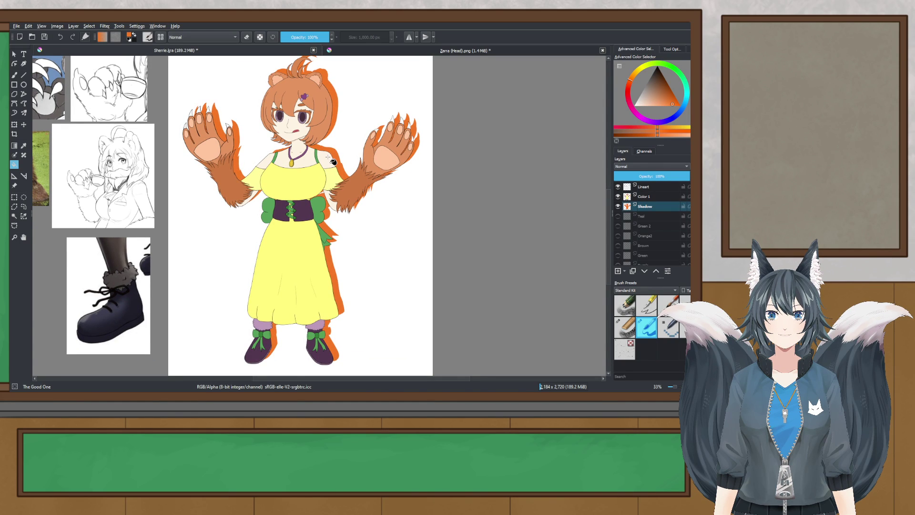
scroll(328, 156, "up", 1)
left_click_drag(329, 157, 319, 231)
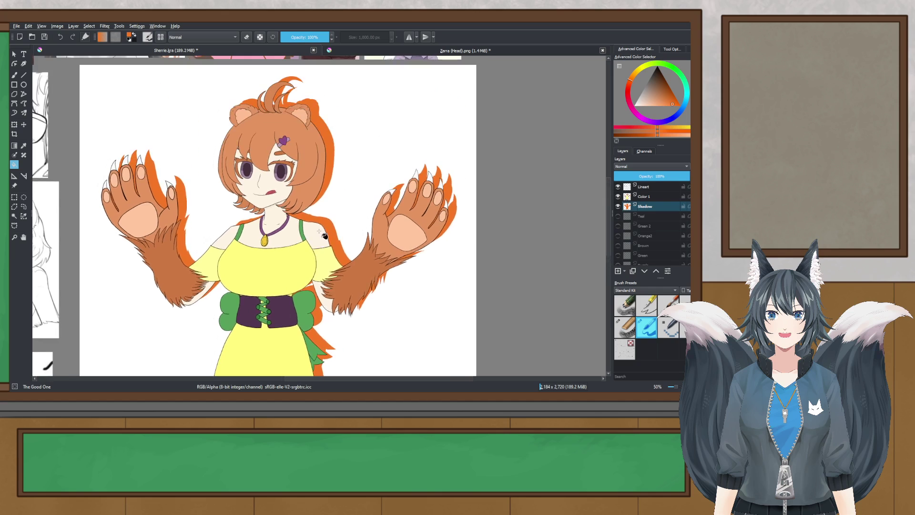
scroll(299, 215, "down", 1)
scroll(303, 219, "down", 3)
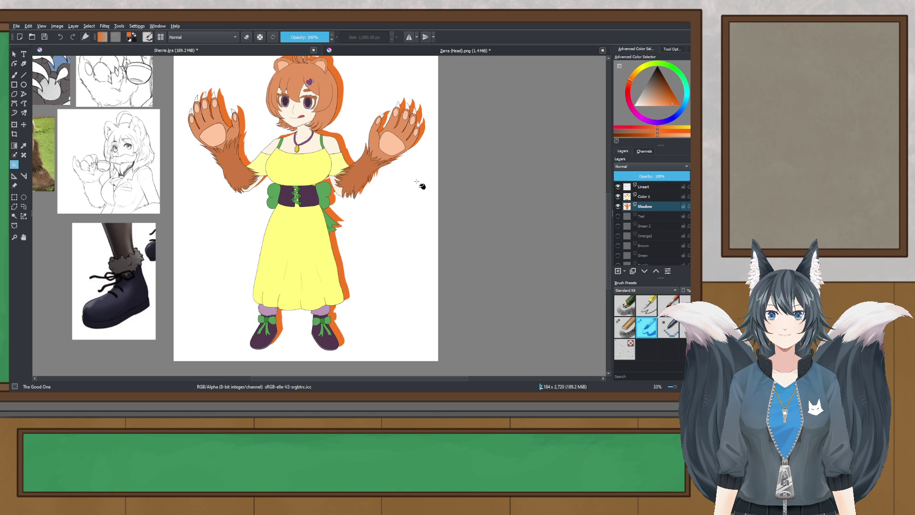
- Hide the Color 1 and Lineart layers, fill the Shadow layer's silhouette with a darker burnt orange, and show both layers again
scroll(367, 151, "up", 2)
left_click(618, 198)
left_click(618, 206)
left_click(618, 186)
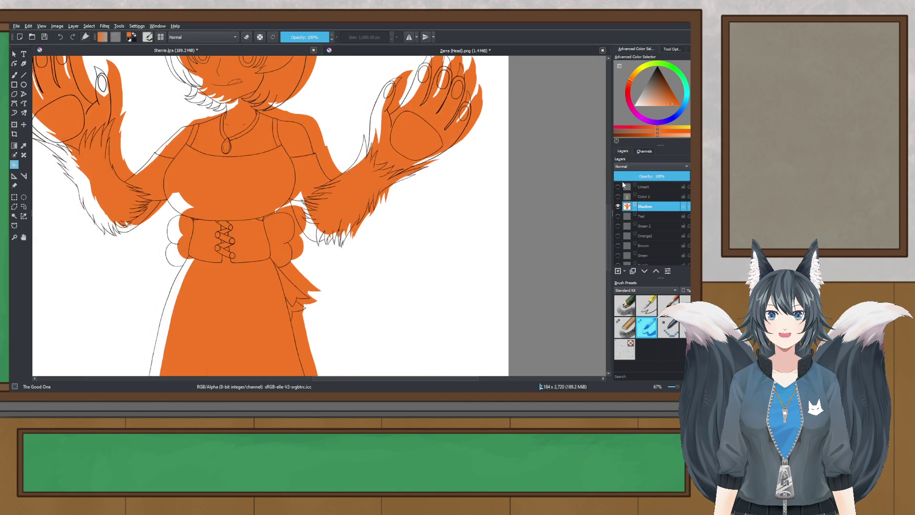
left_click(651, 135)
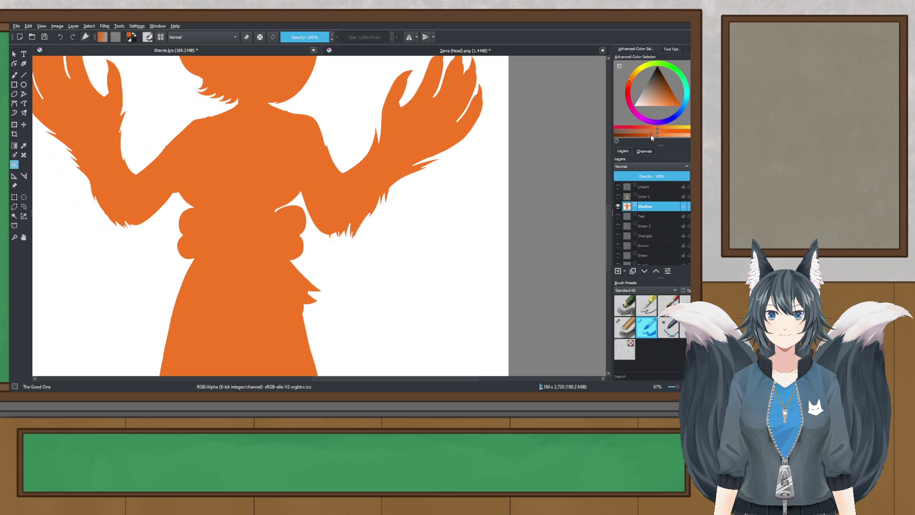
left_click(303, 148)
scroll(603, 212, "down", 3)
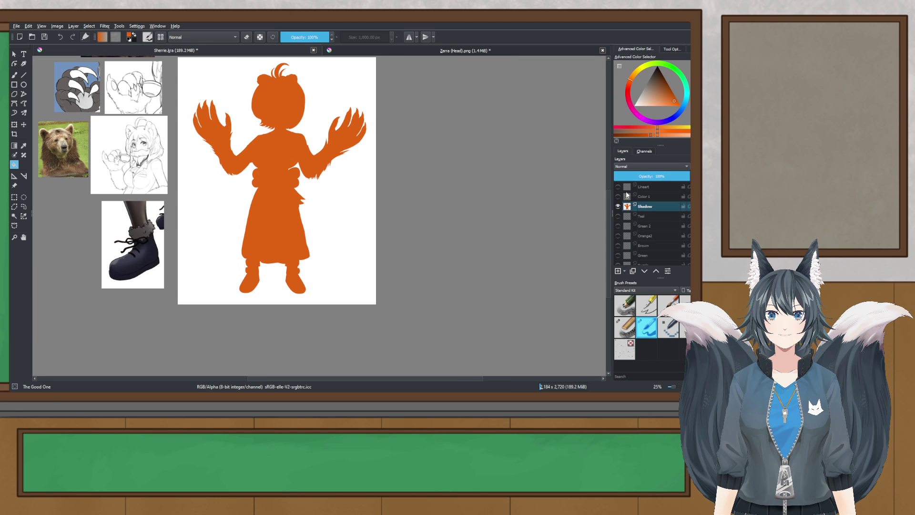
left_click(618, 196)
left_click(618, 187)
- Isolate the Shadow layer, fill its silhouette with a slightly brighter orange, and check it with the Color 1 and Lineart layers briefly shown
scroll(277, 141, "up", 1)
left_click_drag(274, 138, 294, 149)
left_click_drag(366, 217, 343, 206)
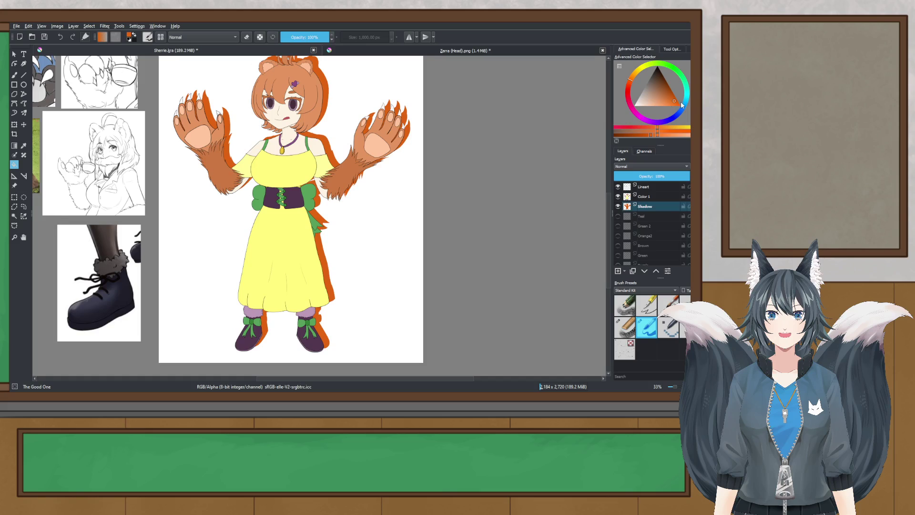
left_click(675, 102)
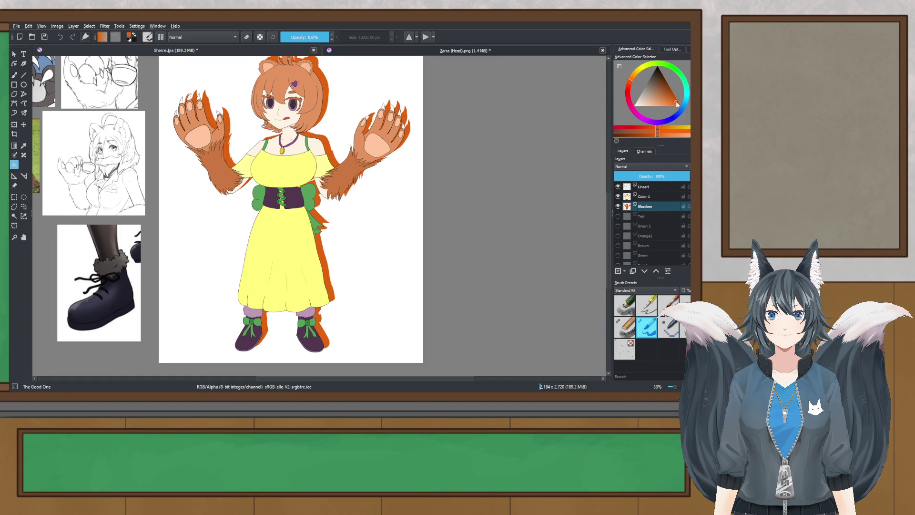
left_click(618, 206, "shift")
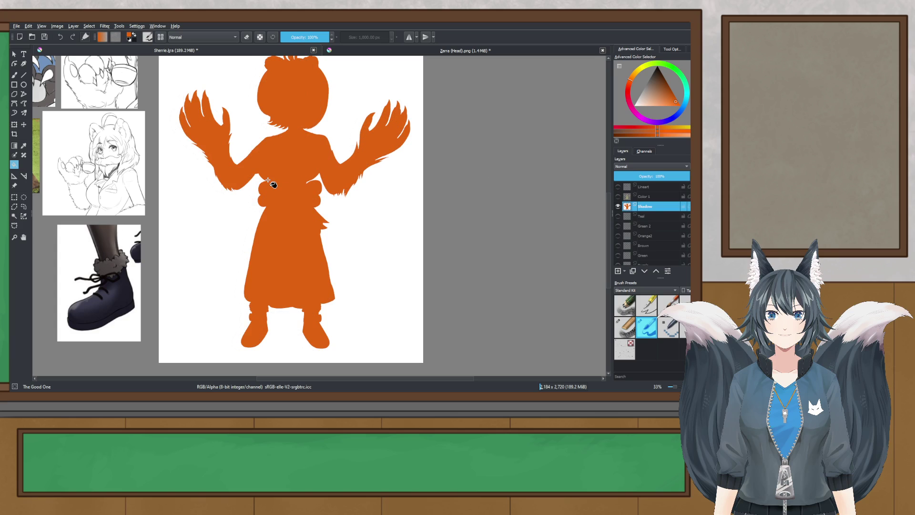
scroll(274, 183, "up", 3)
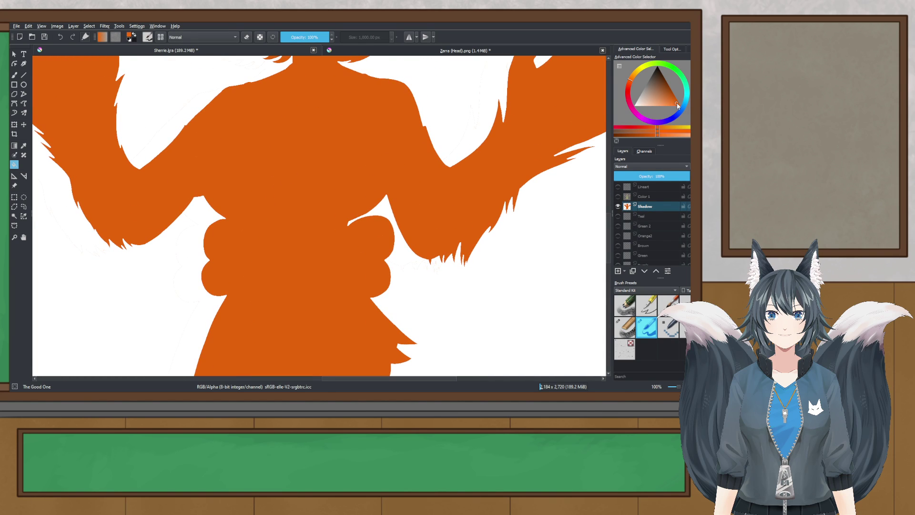
scroll(294, 149, "down", 2)
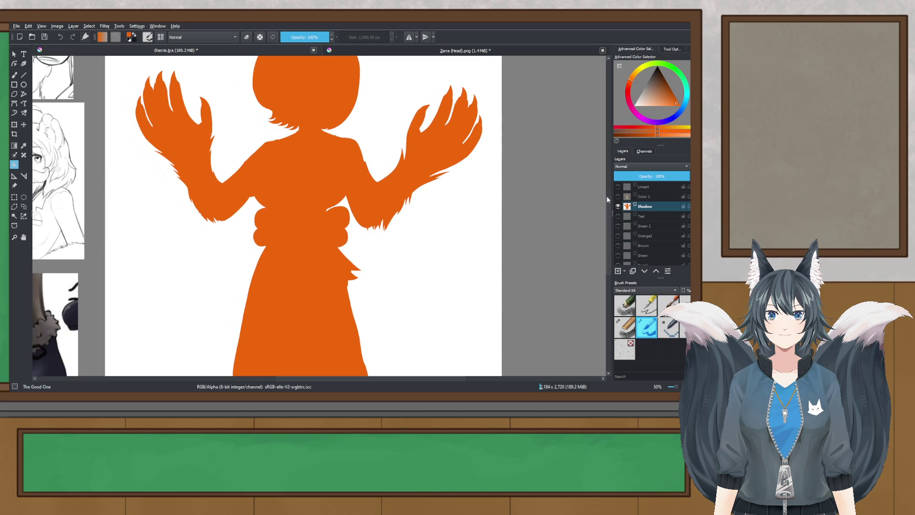
left_click(620, 197)
left_click(618, 187)
left_click(618, 187)
left_click(618, 196)
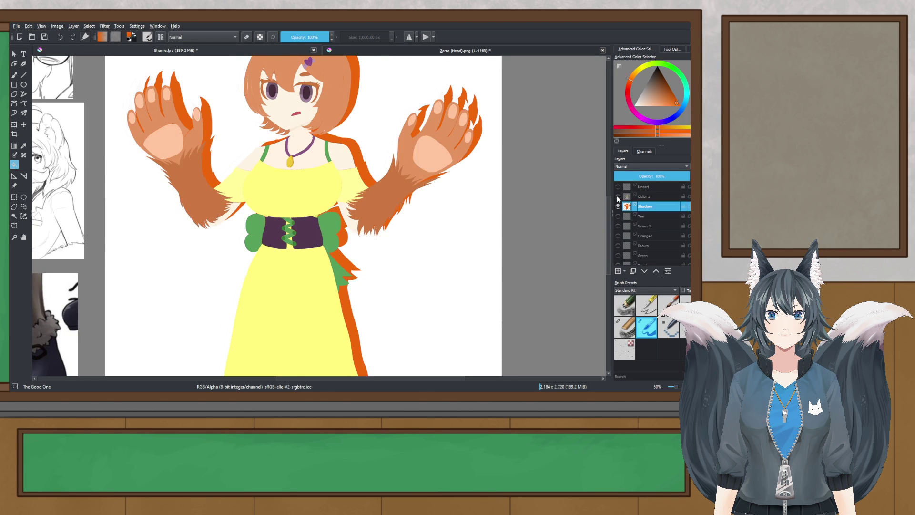
- Refill the Shadow layer's silhouette with a slightly darker orange, show the Color 1 and Lineart layers again, and save the drawing
left_click(675, 100)
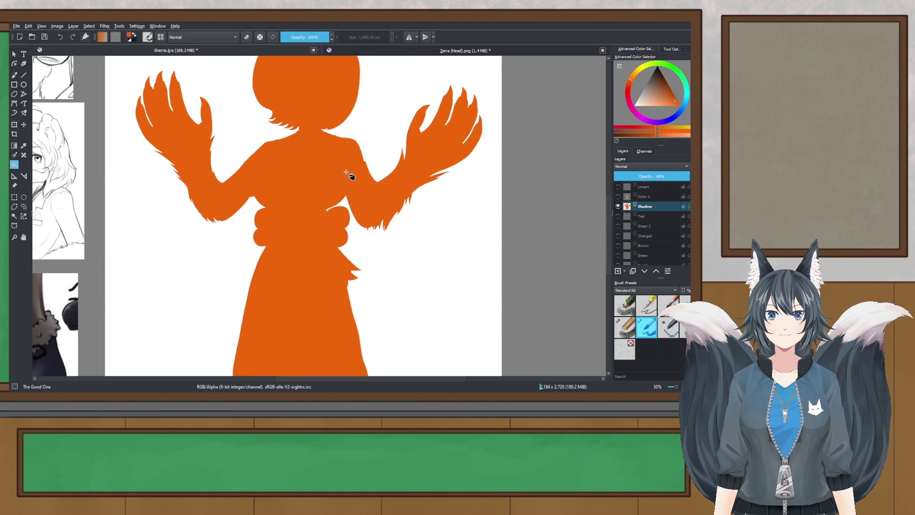
scroll(351, 176, "down", 2)
scroll(351, 176, "up", 1)
left_click(619, 196)
left_click(618, 186)
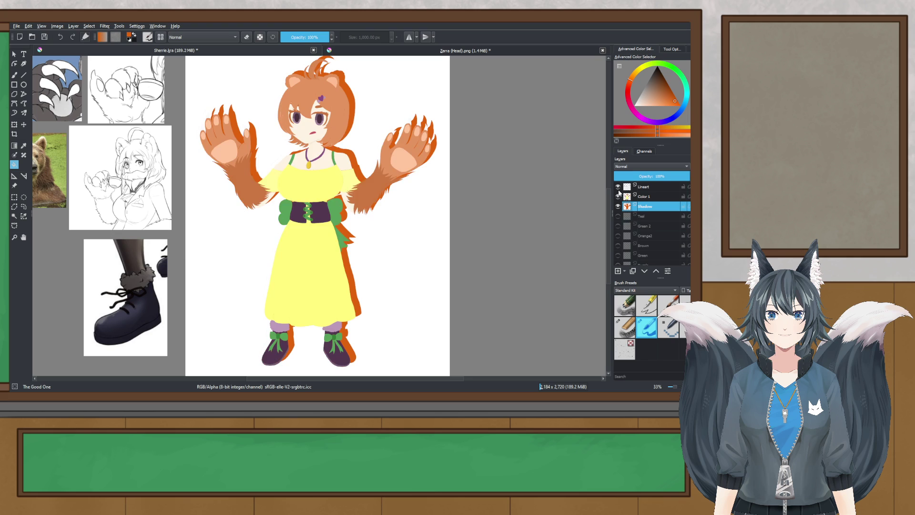
scroll(361, 182, "down", 1)
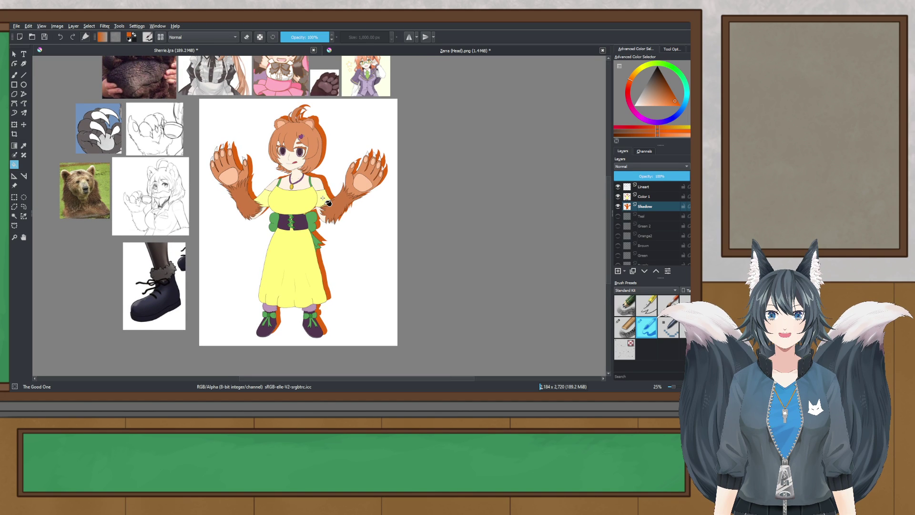
key("ctrl+s")
scroll(342, 216, "up", 2)
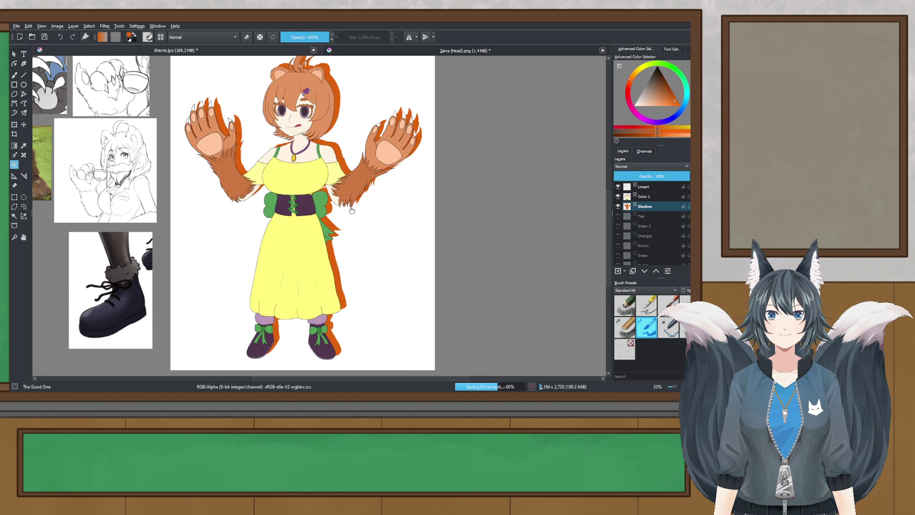
- Try shifting the Shadow layer slightly to change its offset behind the figure, and undo the last shift
left_click(13, 197)
scroll(284, 143, "down", 1)
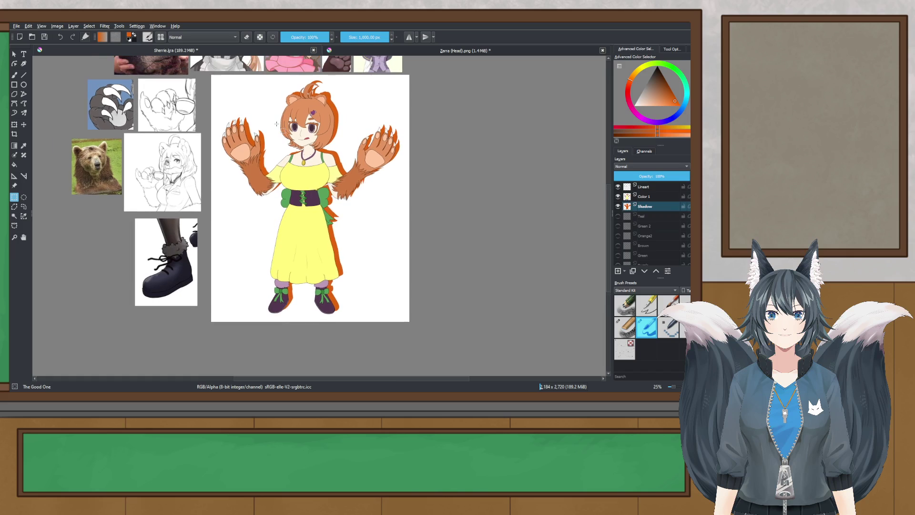
scroll(284, 143, "up", 1)
left_click(25, 126)
scroll(267, 146, "up", 1)
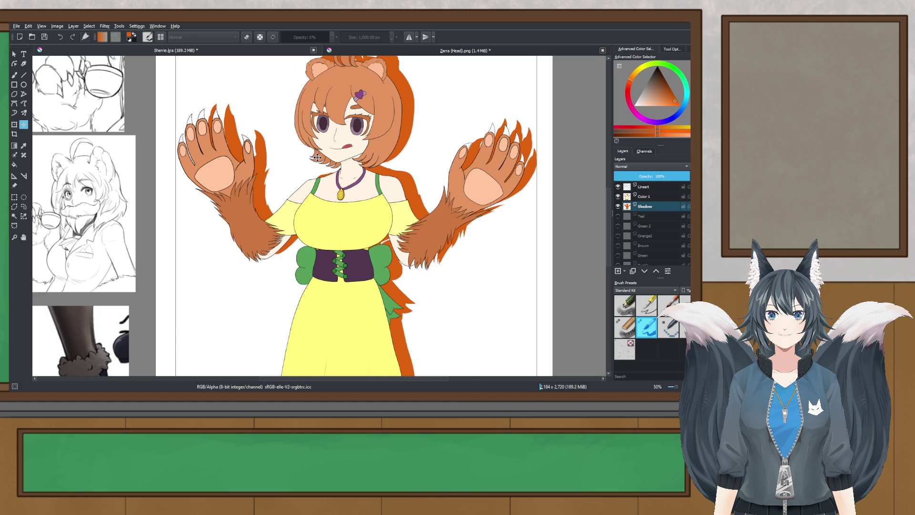
scroll(318, 157, "down", 1)
left_click(14, 198)
scroll(275, 224, "down", 1)
mouse_move(275, 224)
left_mouse_down()
mouse_move(278, 201)
mouse_move(272, 228)
left_mouse_up()
scroll(278, 201, "up", 1)
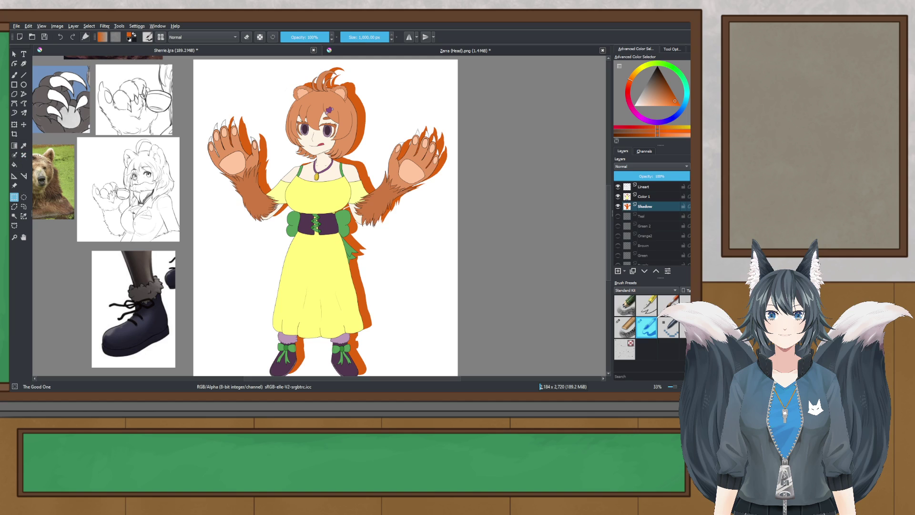
key("ctrl+z")
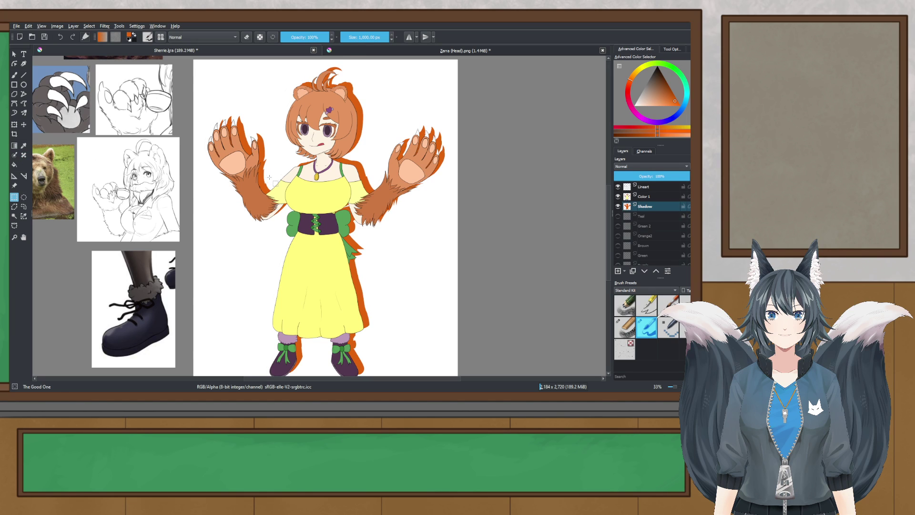
- Nudge the Shadow layer slightly with the Move tool to adjust its offset behind the bear-girl, and save the drawing
left_click(23, 125)
scroll(227, 136, "up", 1)
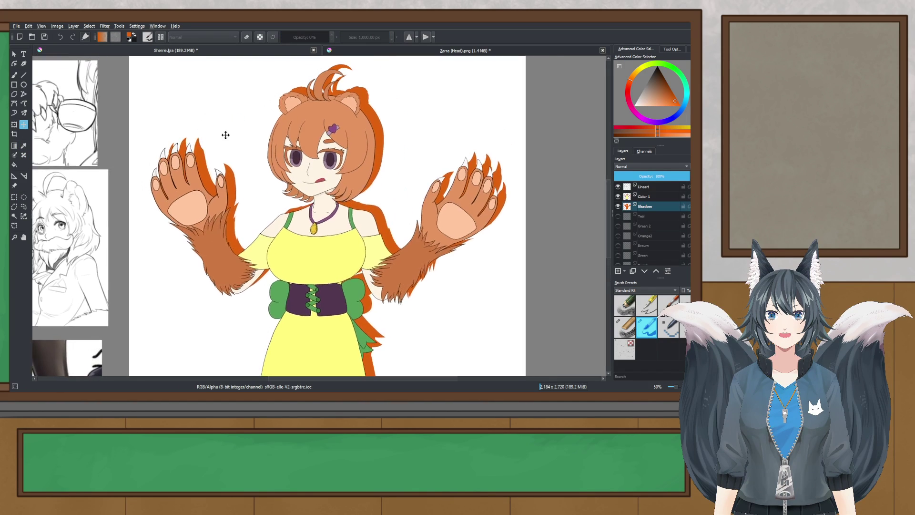
left_click_drag(235, 135, 236, 135)
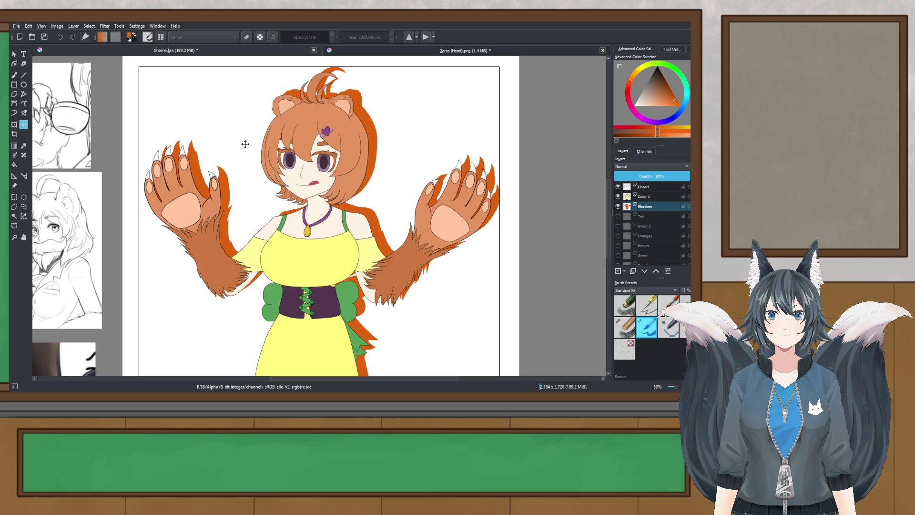
key("ctrl+r")
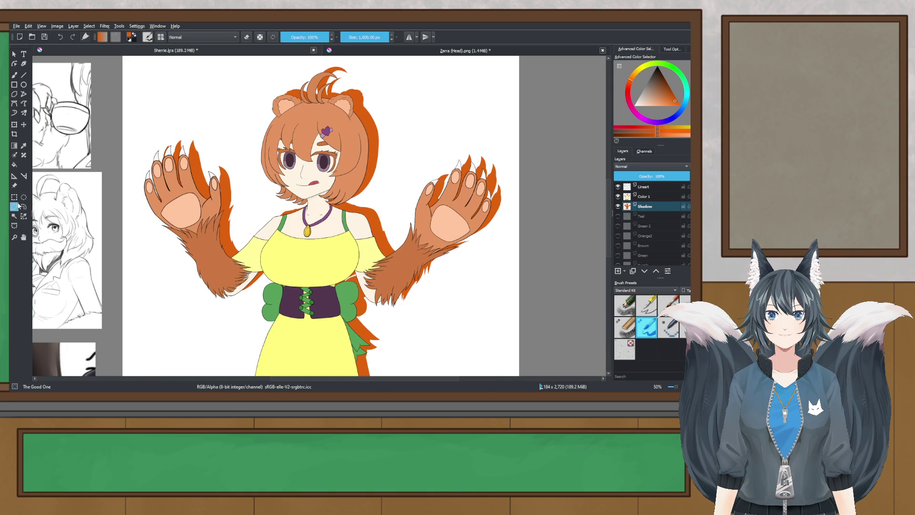
scroll(232, 161, "down", 2)
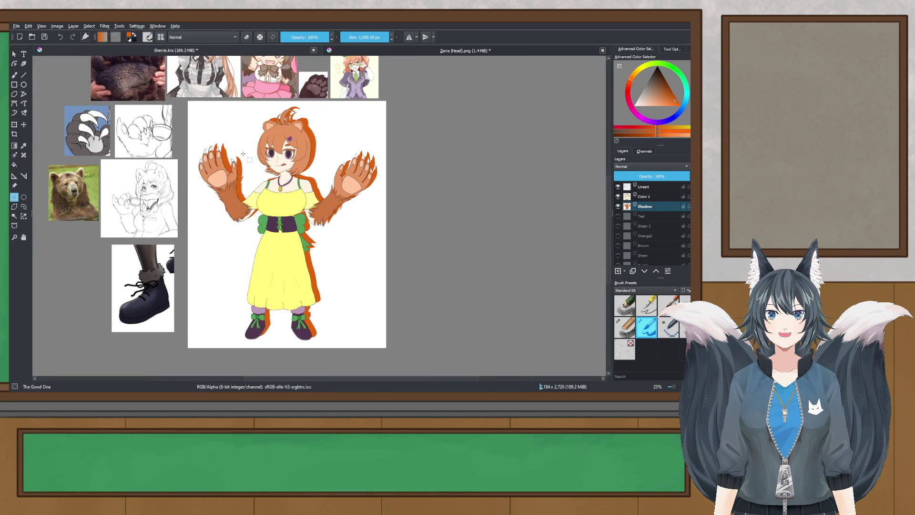
key("ctrl+s")
scroll(324, 268, "up", 2)
left_click_drag(321, 271, 311, 354)
left_click_drag(323, 179, 355, 213)
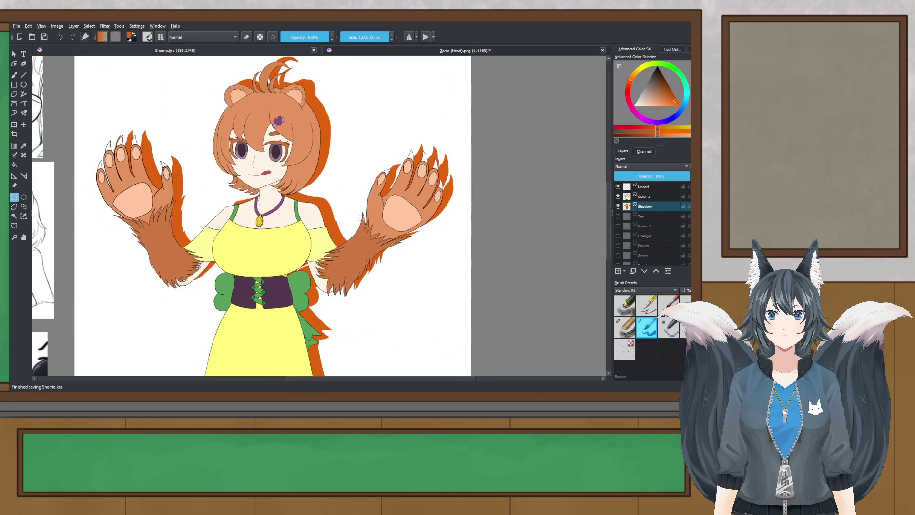
- Fine-tune the Shadow layer's offset with another small move, and check it around the head, hands and whole figure
scroll(328, 167, "up", 1)
left_click(23, 125)
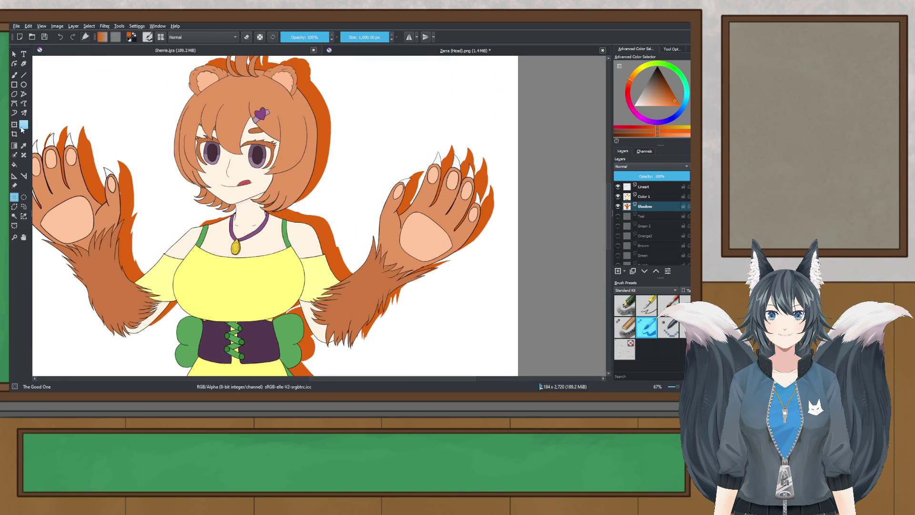
left_click_drag(148, 188, 149, 187)
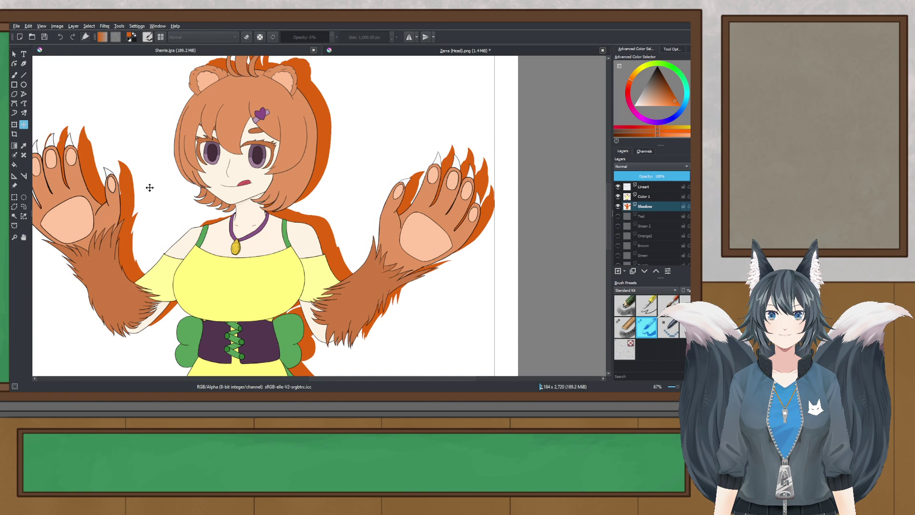
scroll(149, 187, "down", 3)
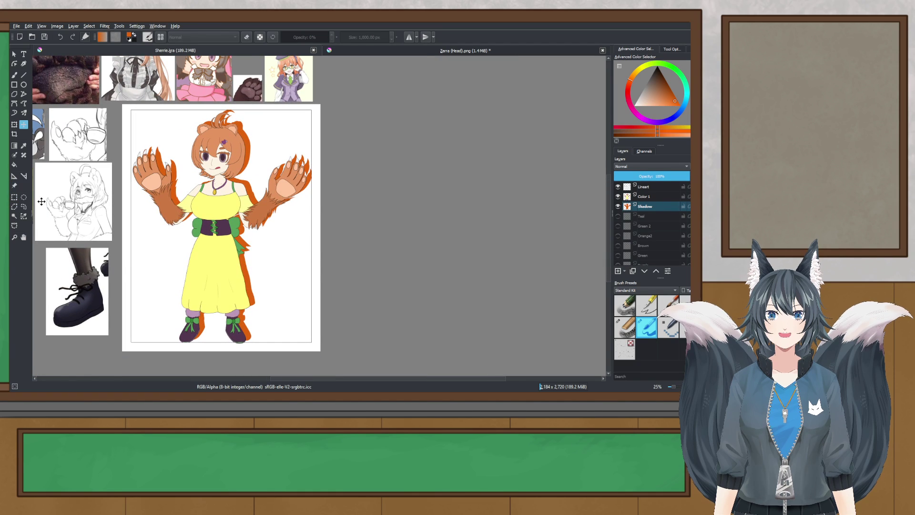
scroll(280, 197, "up", 3)
left_click(14, 198)
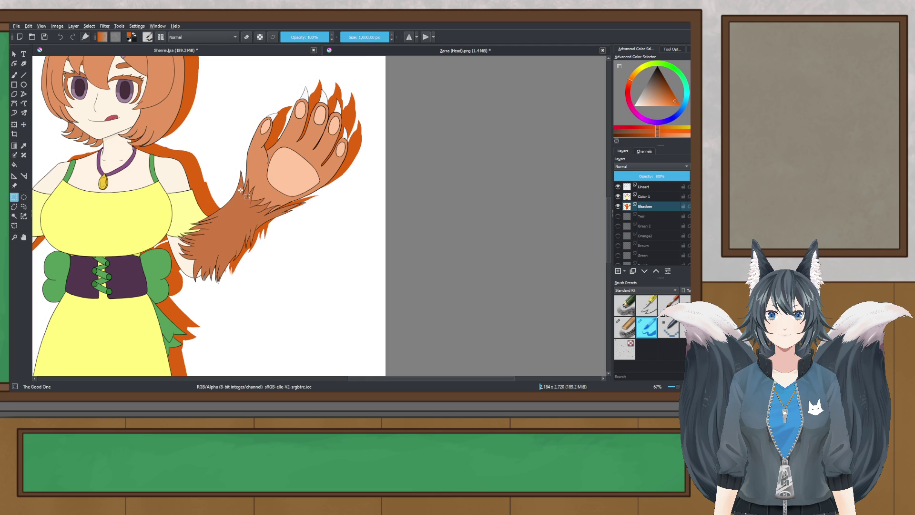
scroll(241, 190, "down", 3)
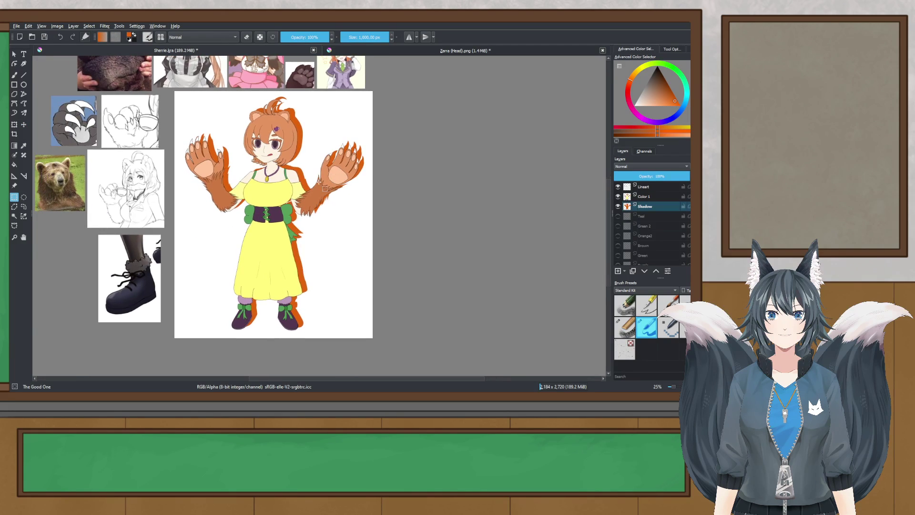
left_click_drag(322, 186, 465, 204)
- Hide the Color 1 and Lineart layers to examine the Shadow silhouette alone, and show both layers again
left_click(618, 197)
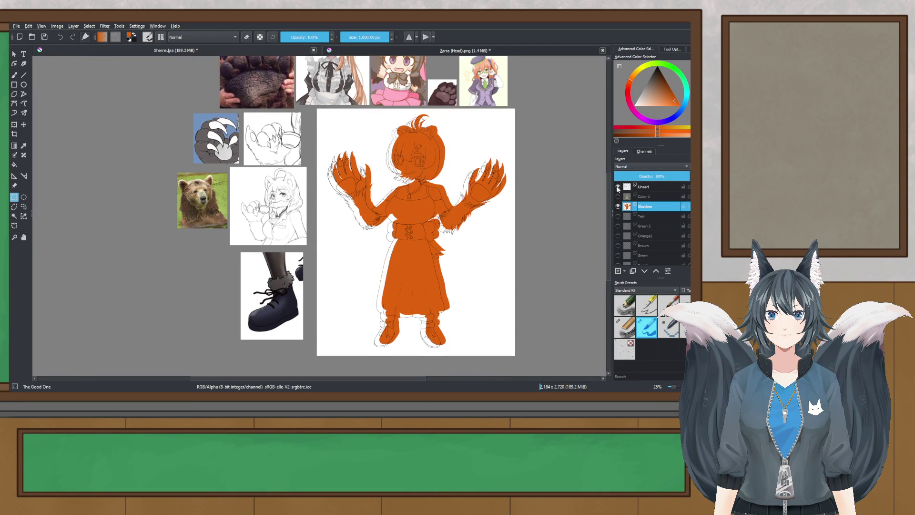
left_click(617, 187)
left_click_drag(475, 243, 373, 211)
scroll(370, 209, "up", 1)
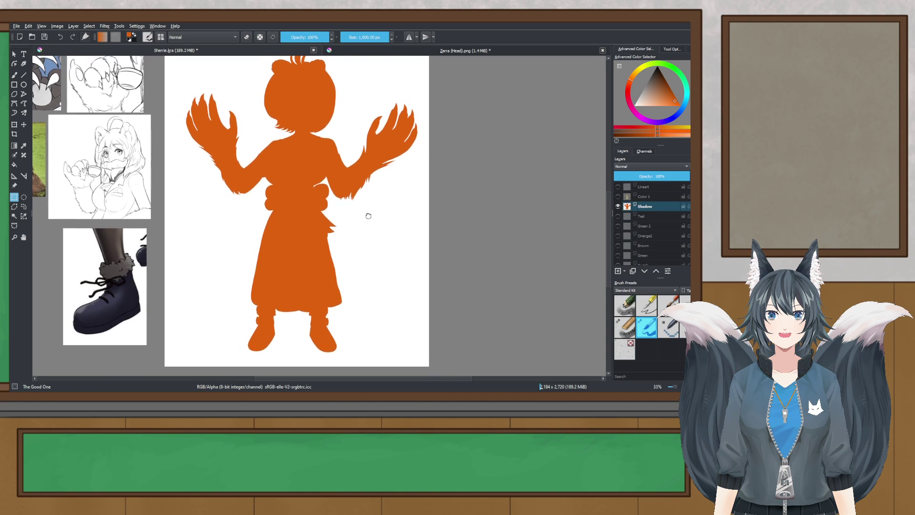
scroll(369, 213, "up", 1)
left_click_drag(370, 217, 376, 241)
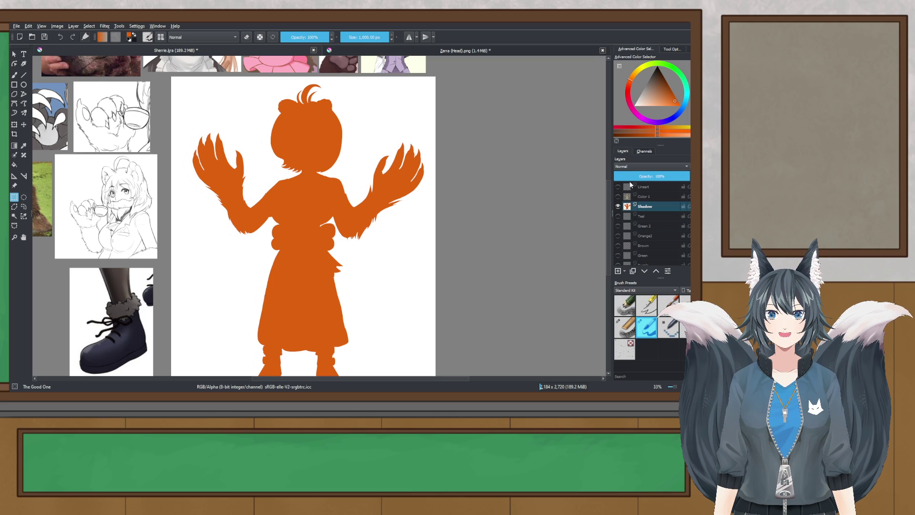
left_click(618, 196)
left_click(618, 186)
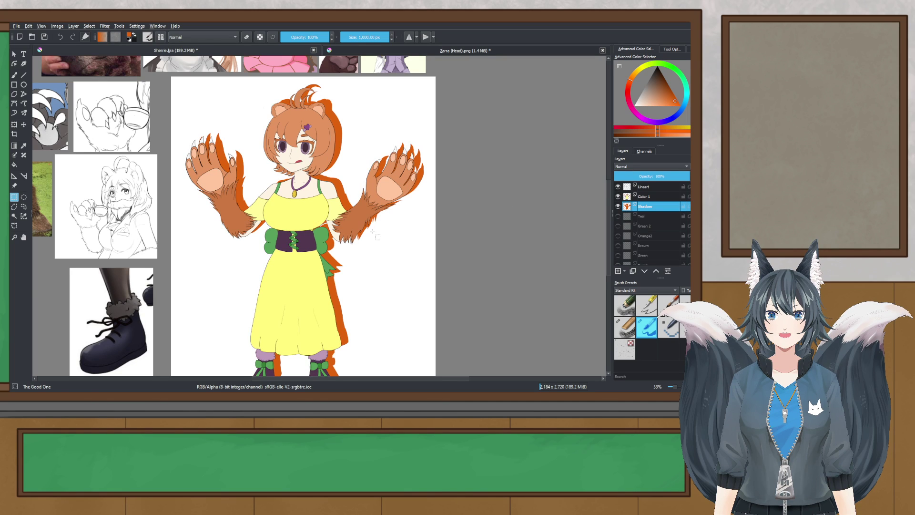
- Save the finished drawing, and save it also as the PNG image Sherrie (Coloured).png
left_click_drag(376, 235, 389, 212)
key("ctrl+s")
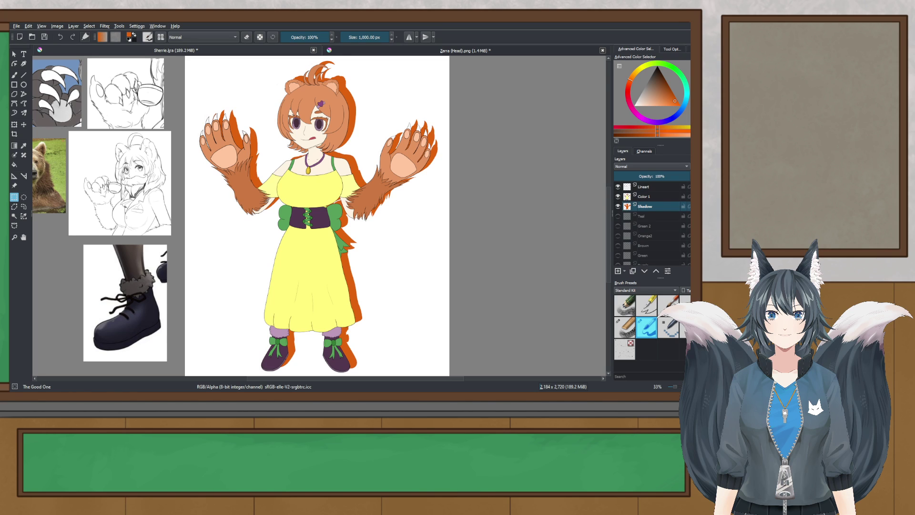
key("ctrl+s")
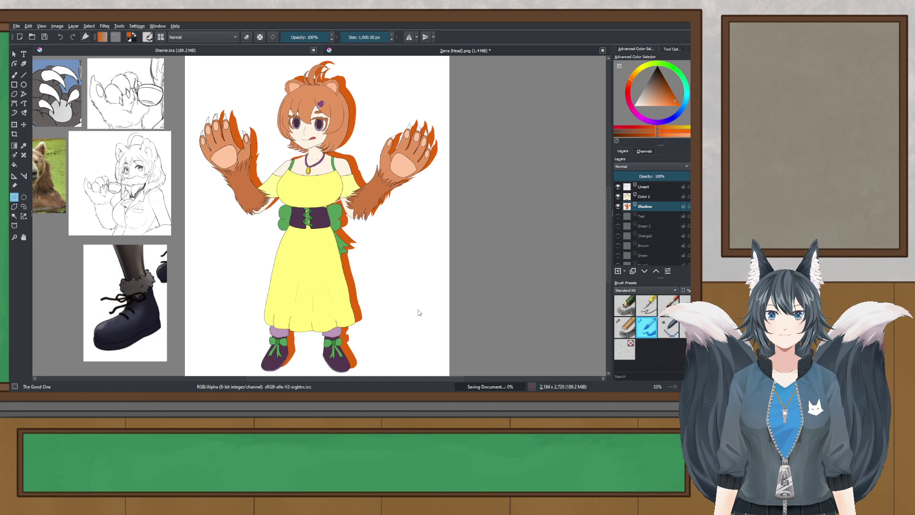
scroll(322, 151, "down", 1)
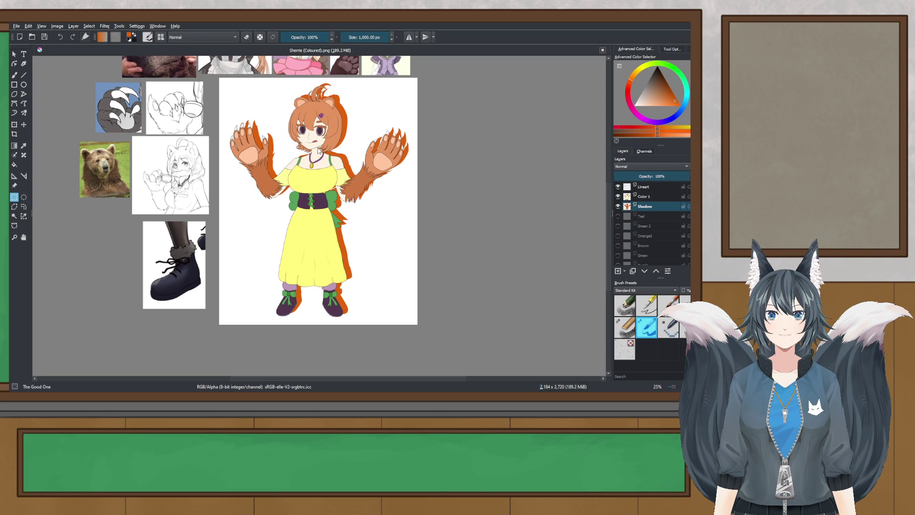
- Open the saved Sherrie (Coloured).png, and examine the flattened picture up close and as a whole
double_click(349, 203)
scroll(331, 202, "down", 1)
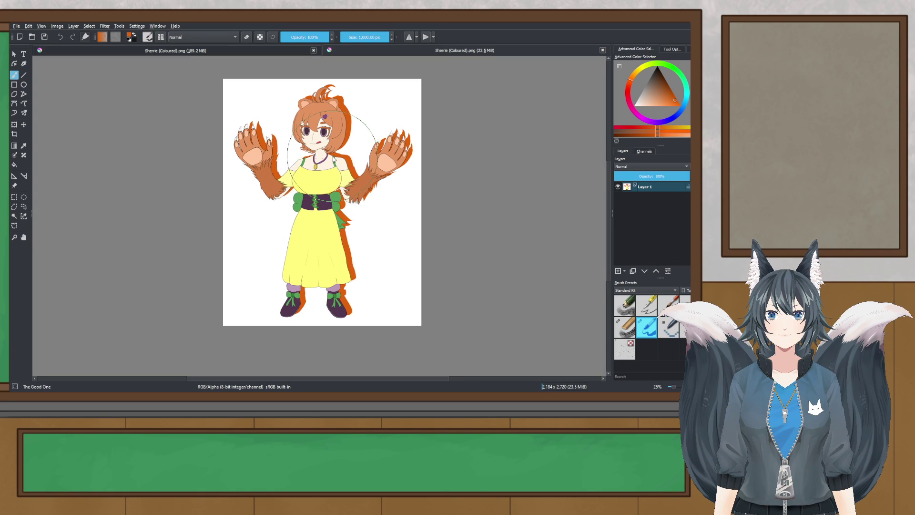
left_click(15, 196)
scroll(285, 153, "up", 1)
left_click_drag(286, 152, 288, 152)
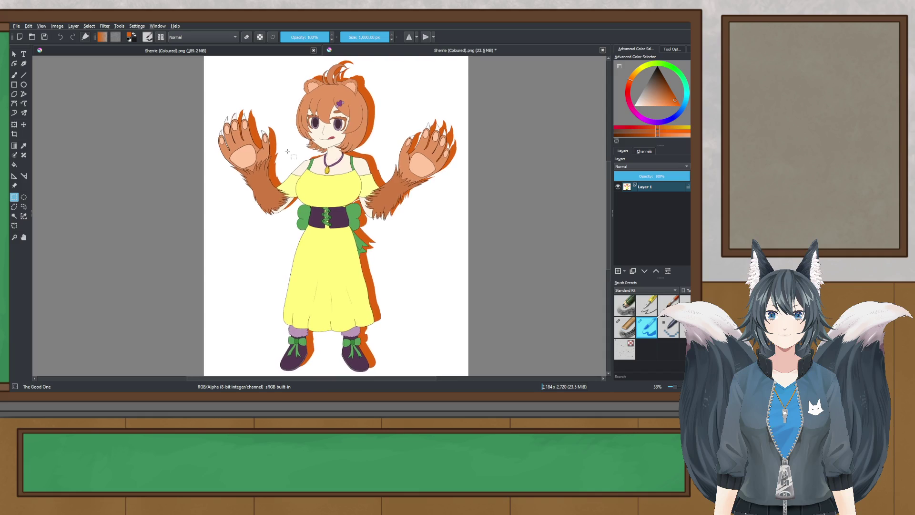
scroll(288, 151, "down", 1)
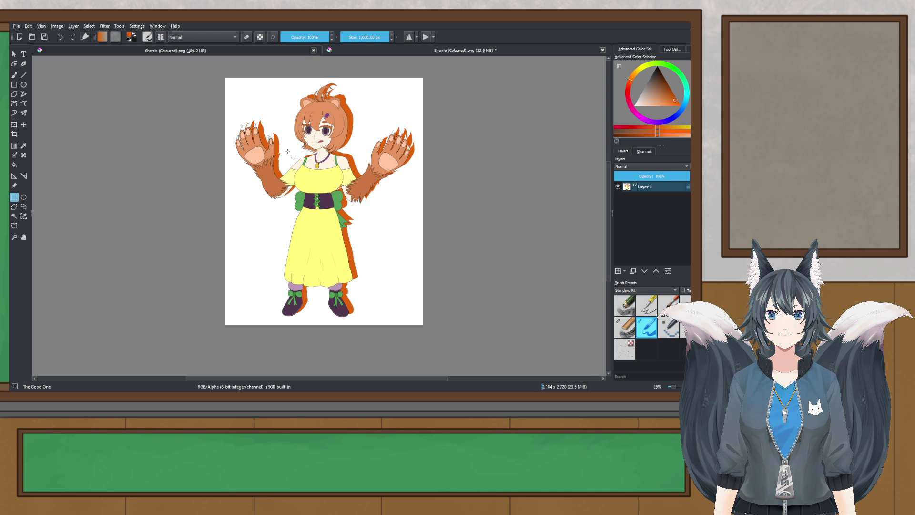
scroll(288, 152, "up", 2)
scroll(289, 154, "down", 1)
left_click_drag(288, 155, 270, 167)
scroll(271, 168, "up", 2)
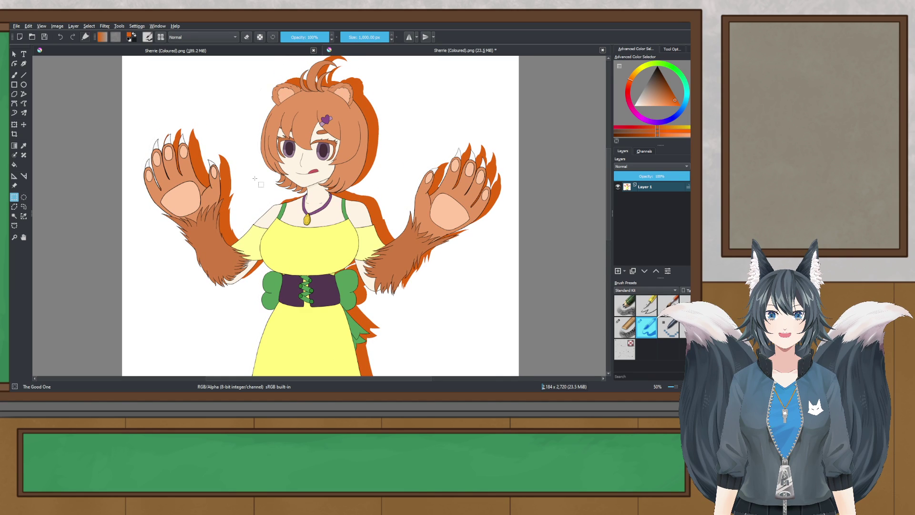
scroll(255, 178, "down", 1)
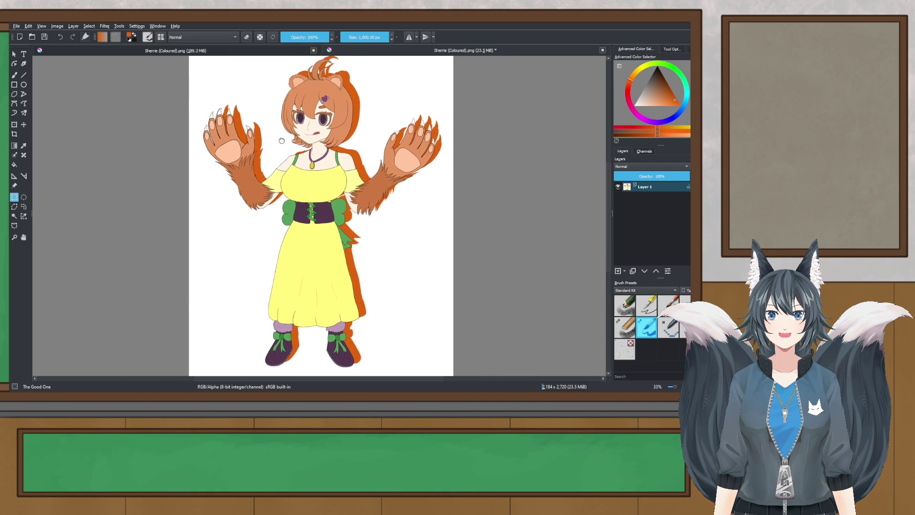
left_click(57, 395)
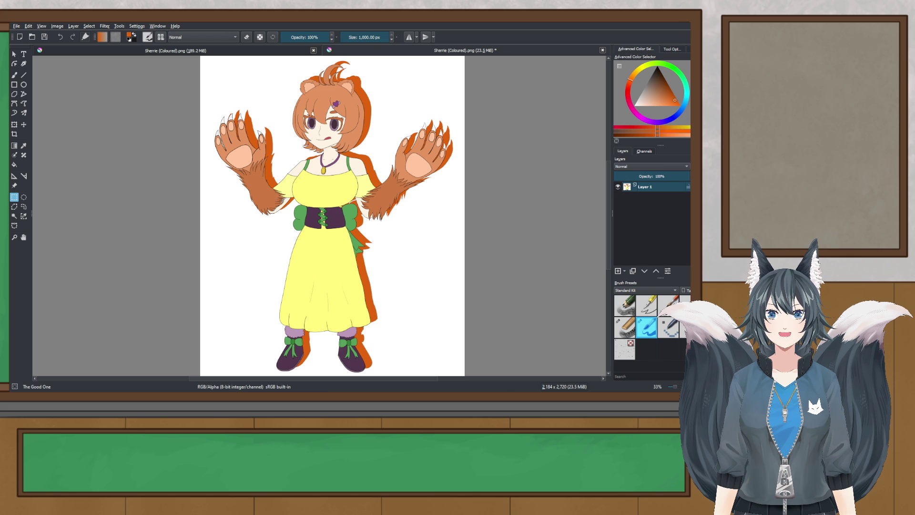
key("alt+Tab")
key("alt+Tab")
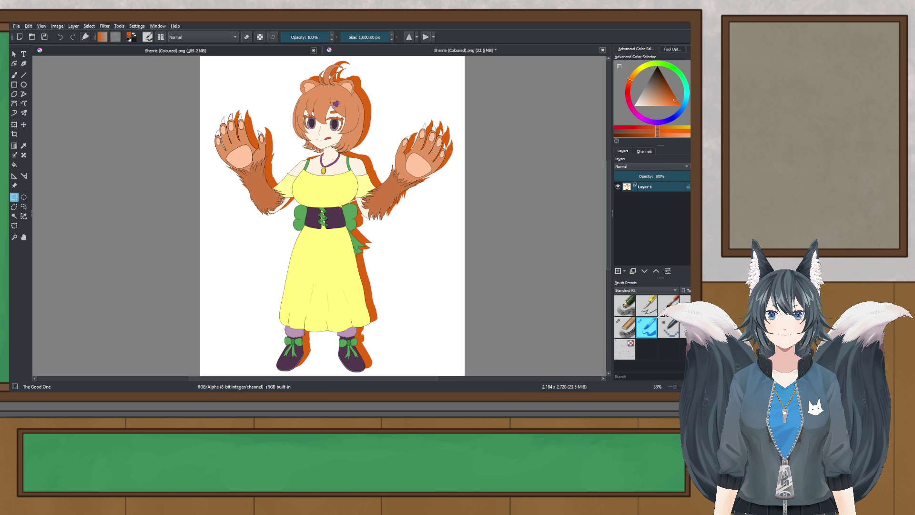